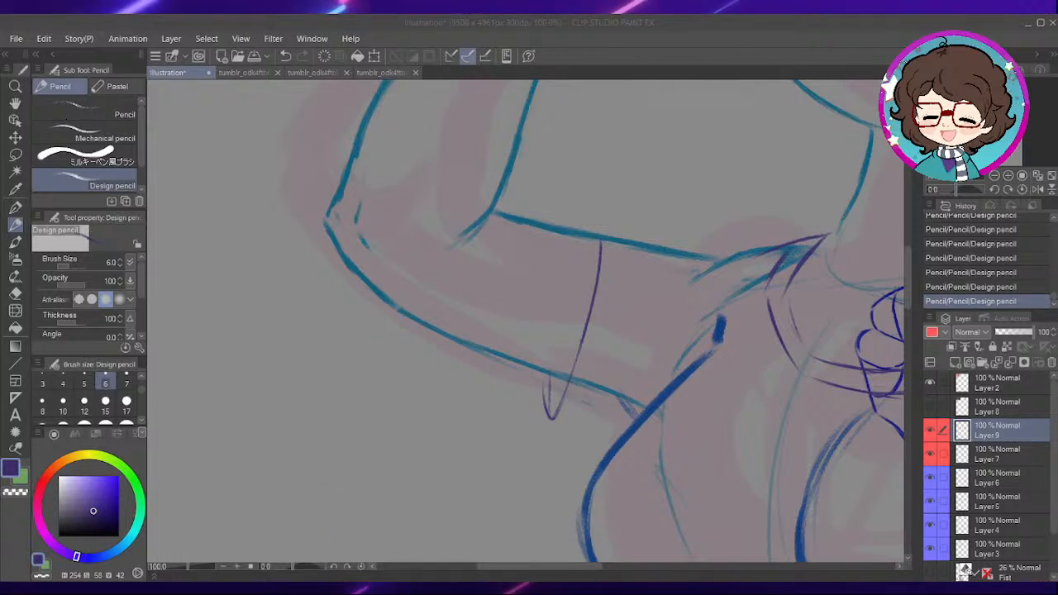
- Save the illustration under the file name raku-chan
key(Return)
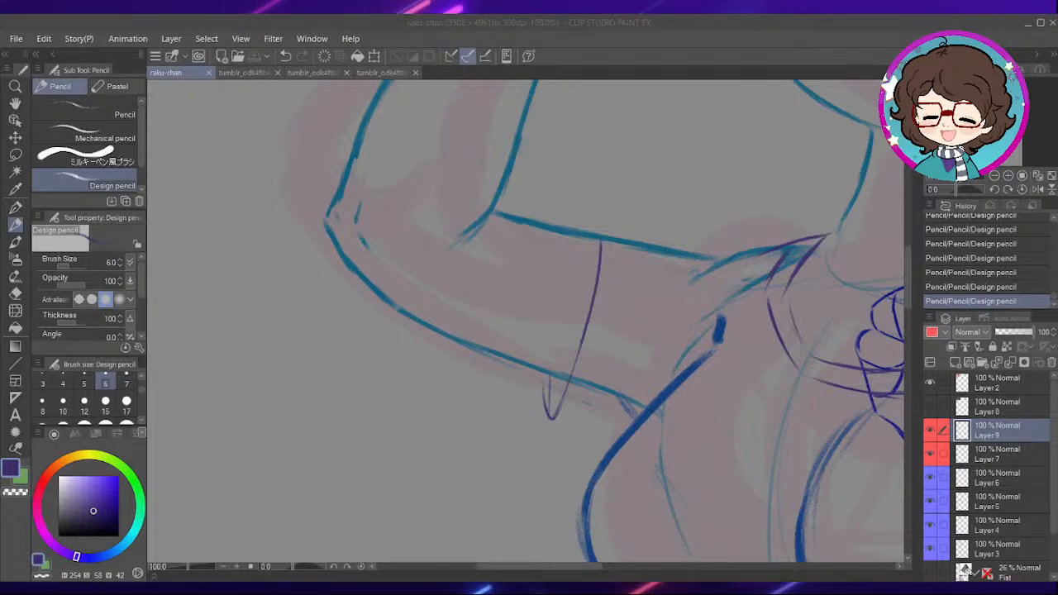
key(alt+Tab)
drag(590, 567, 697, 565)
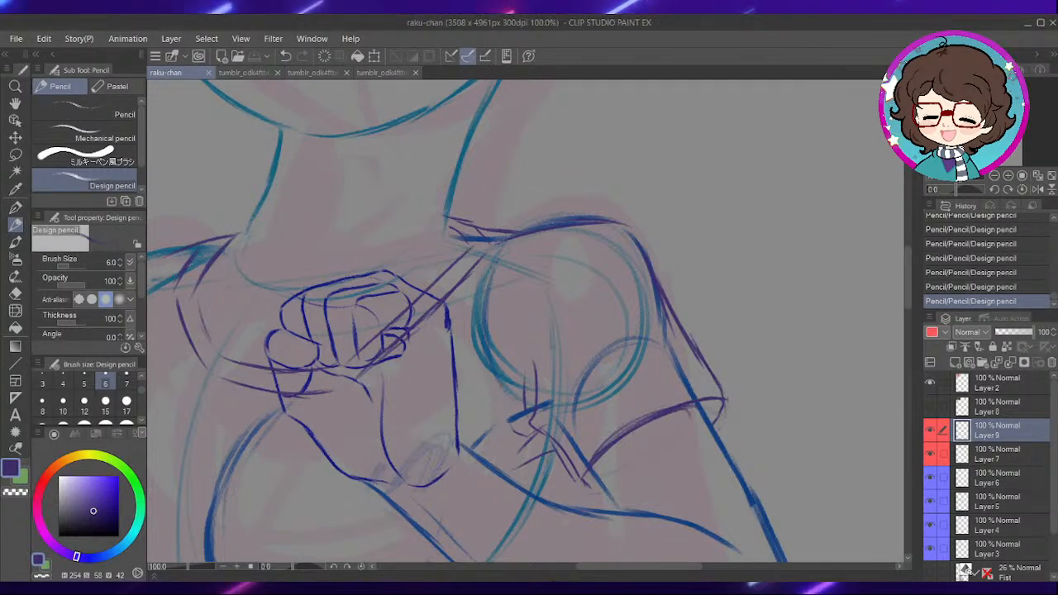
- Rework the upper corner of the raised arm's sleeve cuff with short pencil strokes, erasing the stray lines beside it
drag(557, 240, 682, 163)
drag(595, 229, 656, 228)
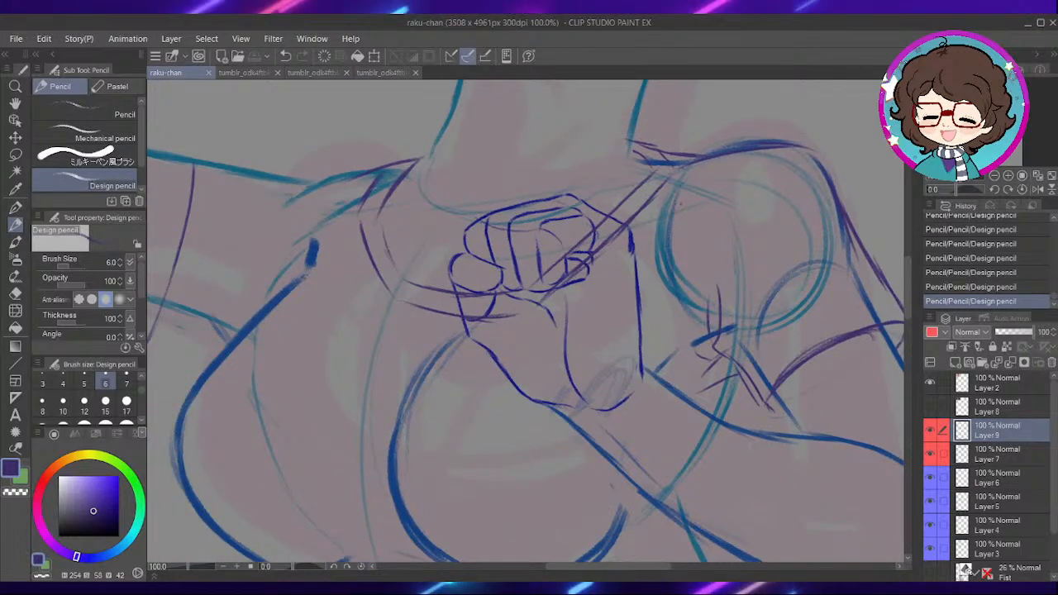
mouse_move(480, 348)
mouse_down()
mouse_move(582, 278)
mouse_move(557, 312)
mouse_move(547, 383)
mouse_up()
drag(440, 335, 512, 409)
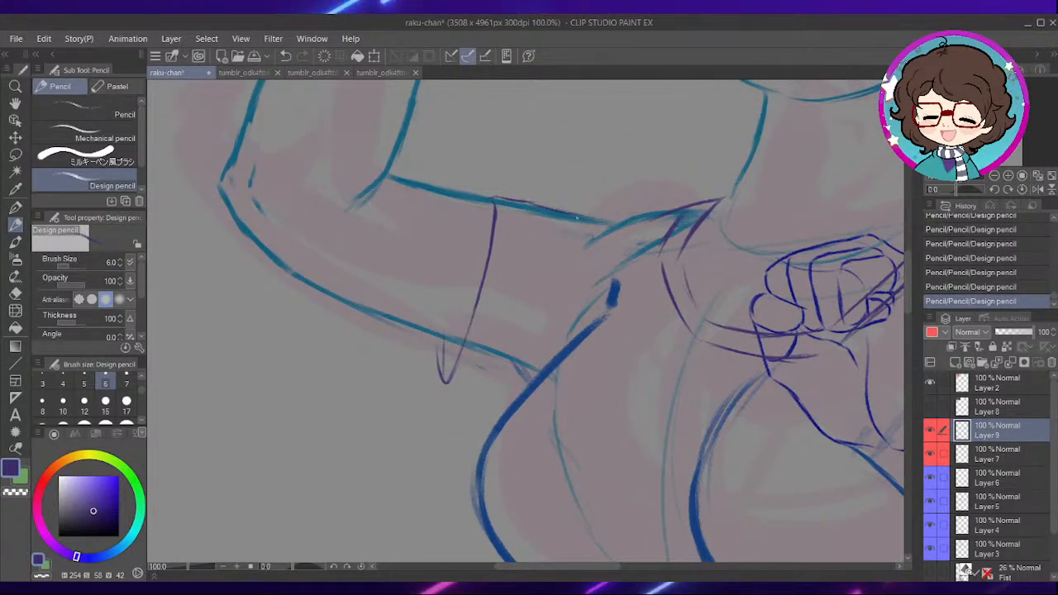
key(e)
click(616, 228)
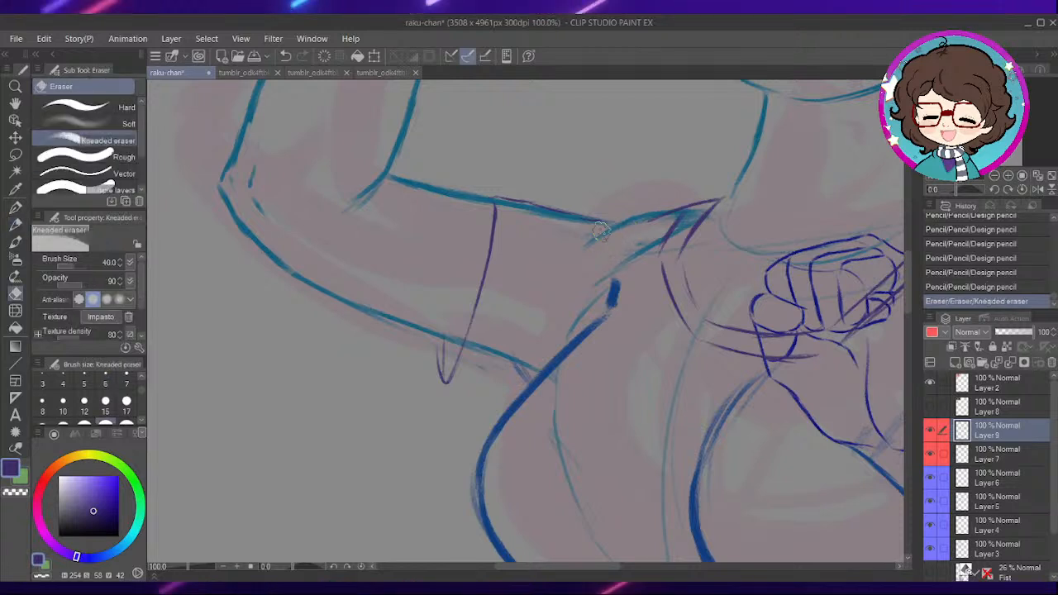
click(521, 197)
key(p)
mouse_move(521, 200)
mouse_down()
mouse_move(539, 209)
mouse_move(526, 207)
mouse_up()
drag(513, 206, 525, 208)
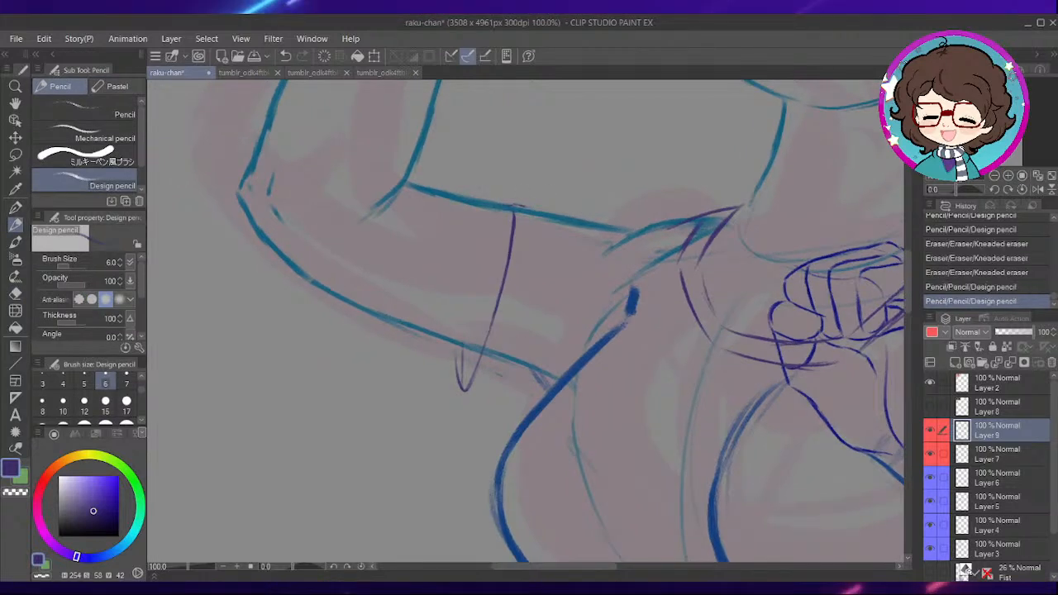
- Sketch the top edge of the raised arm's sleeve from the cuff to the shoulder
drag(609, 273, 605, 270)
drag(508, 203, 635, 225)
mouse_move(596, 219)
mouse_down()
mouse_move(675, 222)
mouse_move(636, 229)
mouse_move(717, 210)
mouse_up()
- Sketch the loose lower corner and underside of the raised arm's sleeve hanging below the arm, erasing stray marks
drag(539, 332, 596, 281)
drag(506, 298, 510, 352)
mouse_move(515, 356)
mouse_down()
mouse_move(580, 352)
mouse_move(573, 363)
mouse_move(552, 376)
mouse_move(534, 357)
mouse_up()
key(e)
drag(542, 356, 517, 355)
mouse_move(529, 351)
mouse_down()
mouse_move(548, 336)
mouse_move(523, 331)
mouse_move(523, 354)
mouse_move(537, 357)
mouse_up()
key(p)
drag(505, 347, 541, 355)
key(e)
key(p)
mouse_move(538, 353)
mouse_down()
mouse_move(505, 343)
mouse_move(586, 362)
mouse_move(561, 382)
mouse_up()
drag(531, 381, 575, 388)
- Sketch short crease lines at the armpit where the raised arm's sleeve meets the chest, replacing the first attempt
drag(635, 291, 583, 365)
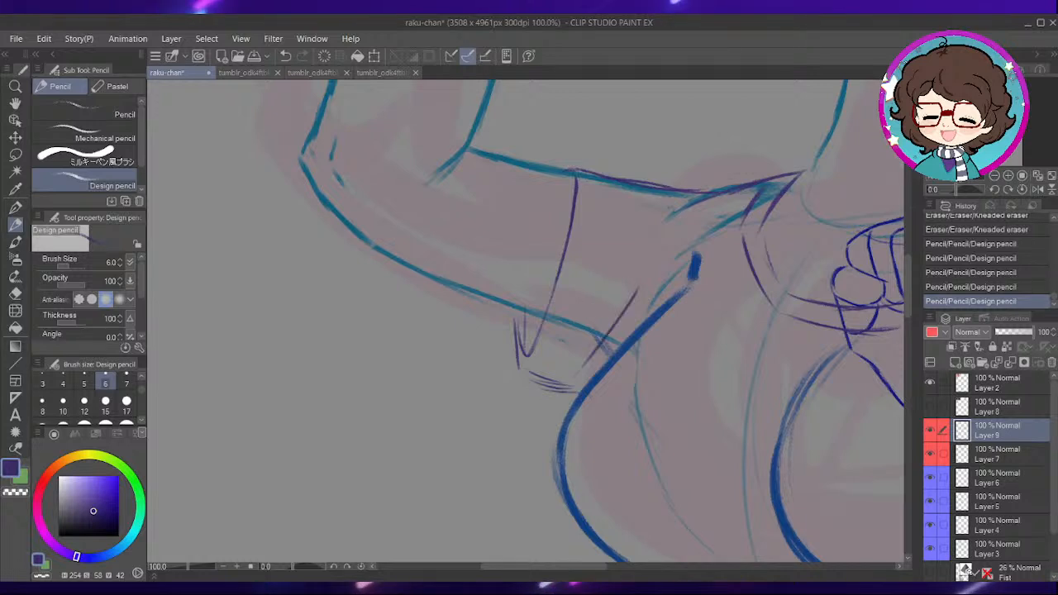
key(ctrl+z)
mouse_move(686, 252)
mouse_down()
mouse_move(663, 303)
mouse_move(638, 324)
mouse_up()
mouse_move(756, 377)
mouse_down()
mouse_move(681, 293)
mouse_move(645, 278)
mouse_up()
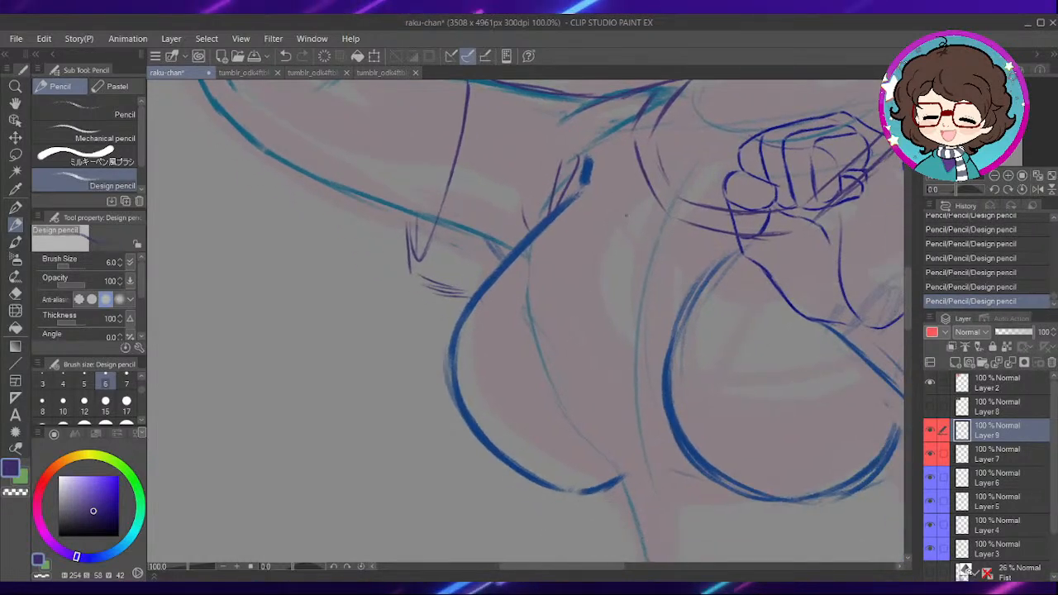
mouse_move(622, 379)
mouse_down()
mouse_move(620, 282)
mouse_move(595, 301)
mouse_move(601, 289)
mouse_up()
drag(498, 295, 498, 270)
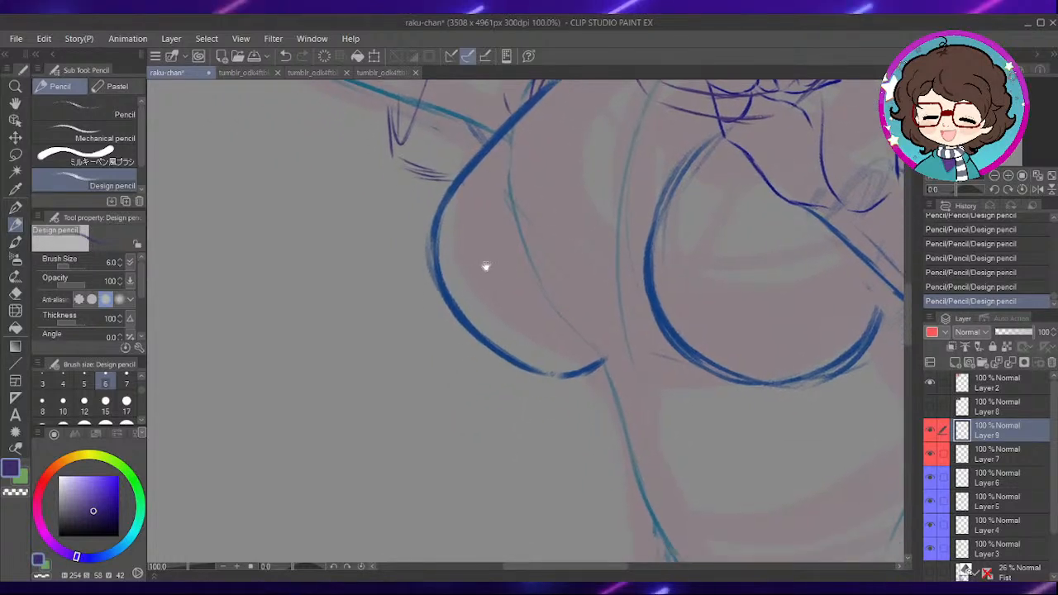
- Examine the coloured reference characters on Layer 2 and compare their clothing with the torso sketch
scroll(570, 399, down, 2)
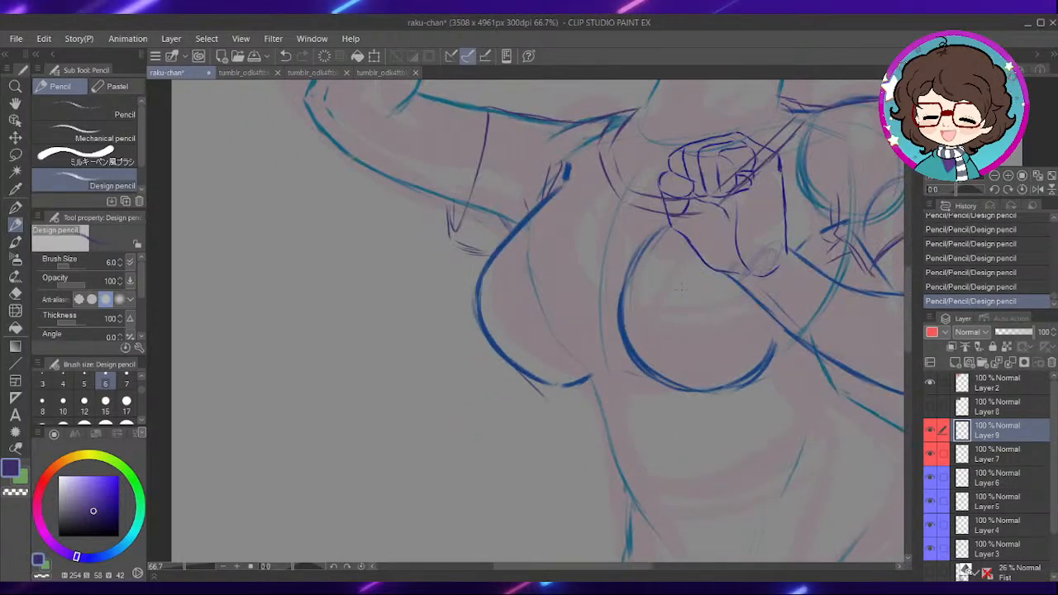
drag(648, 328, 645, 474)
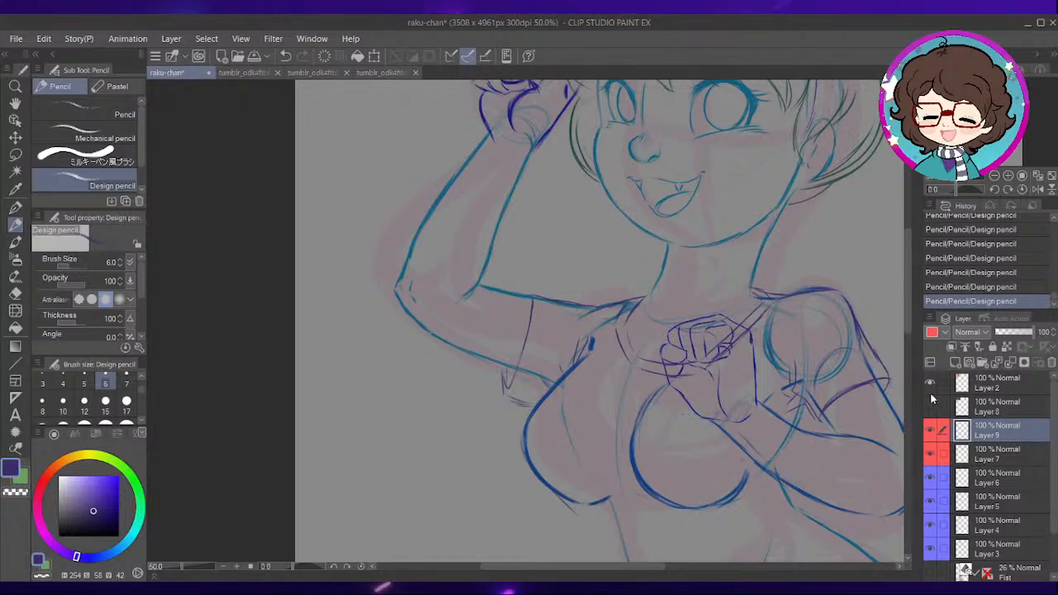
scroll(685, 349, down, 1)
drag(539, 157, 599, 323)
scroll(600, 286, up, 2)
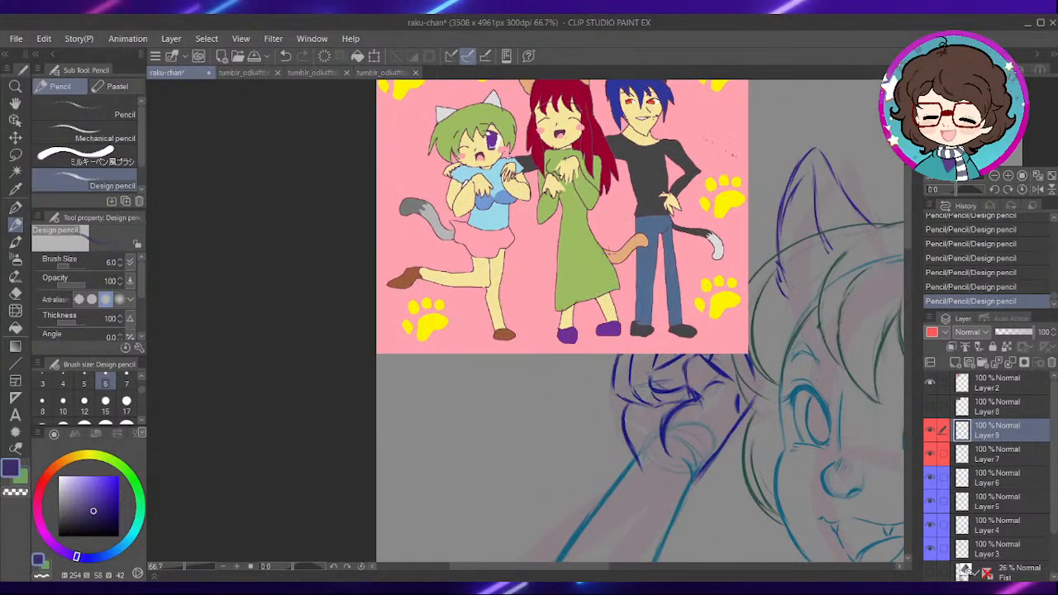
drag(941, 377, 948, 379)
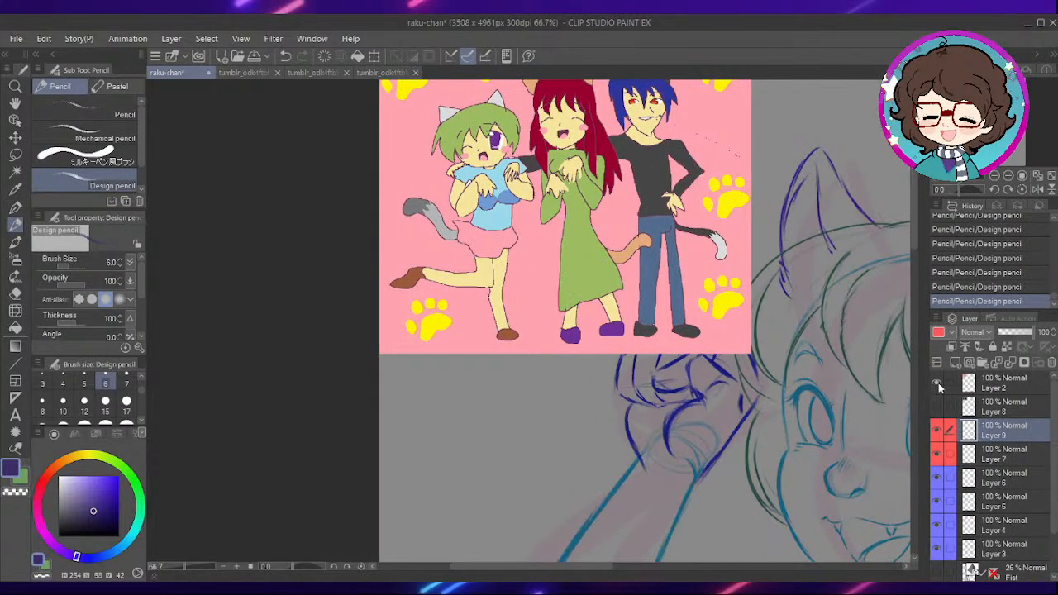
drag(757, 454, 608, 302)
drag(617, 382, 573, 171)
drag(598, 532, 548, 234)
scroll(537, 260, up, 1)
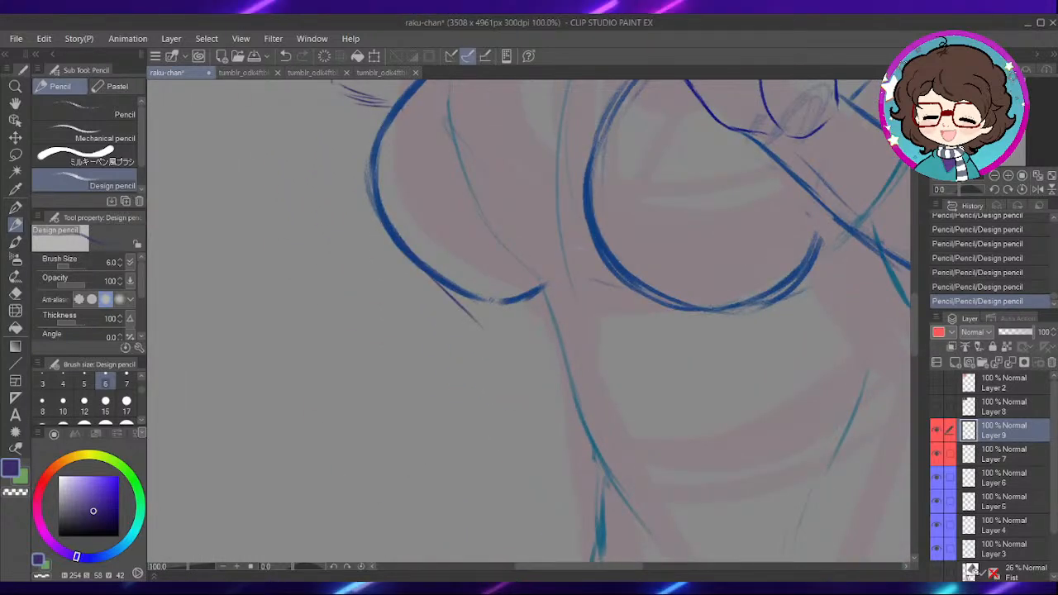
drag(626, 350, 609, 366)
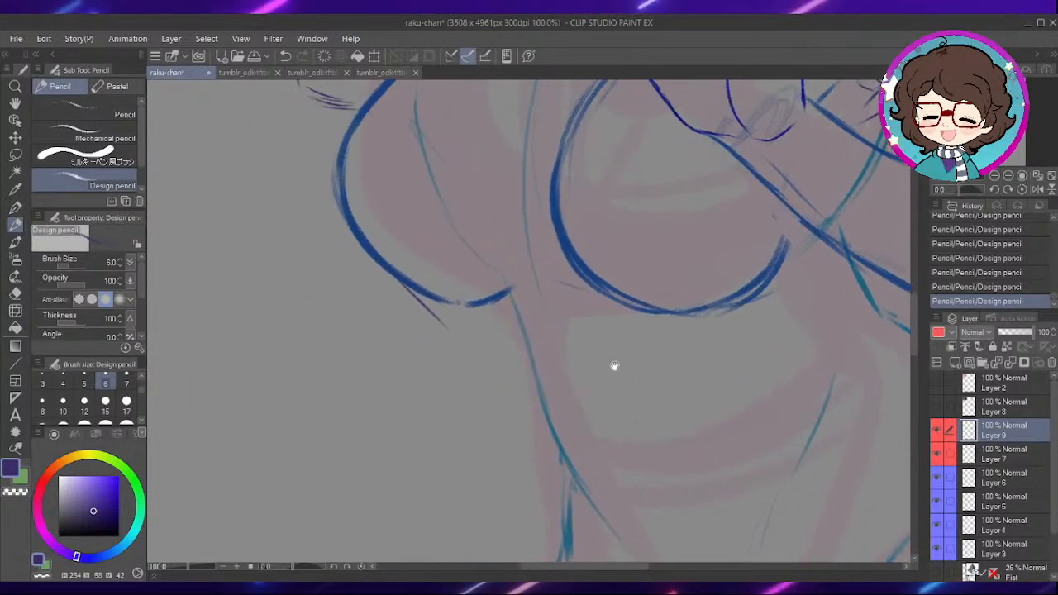
scroll(610, 367, down, 1)
scroll(582, 344, down, 1)
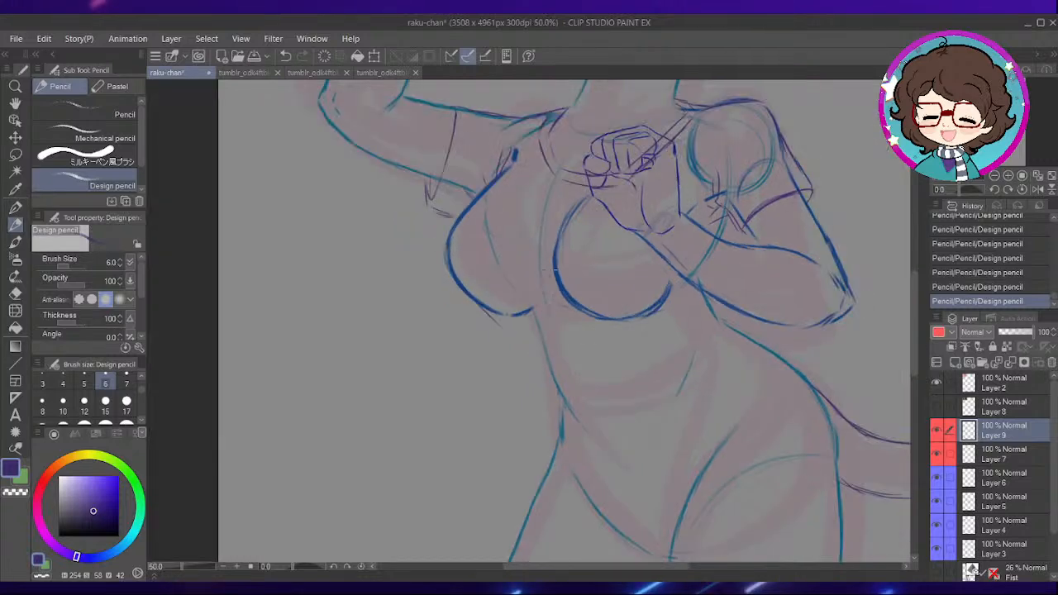
drag(564, 248, 612, 435)
drag(598, 249, 610, 453)
drag(693, 494, 733, 173)
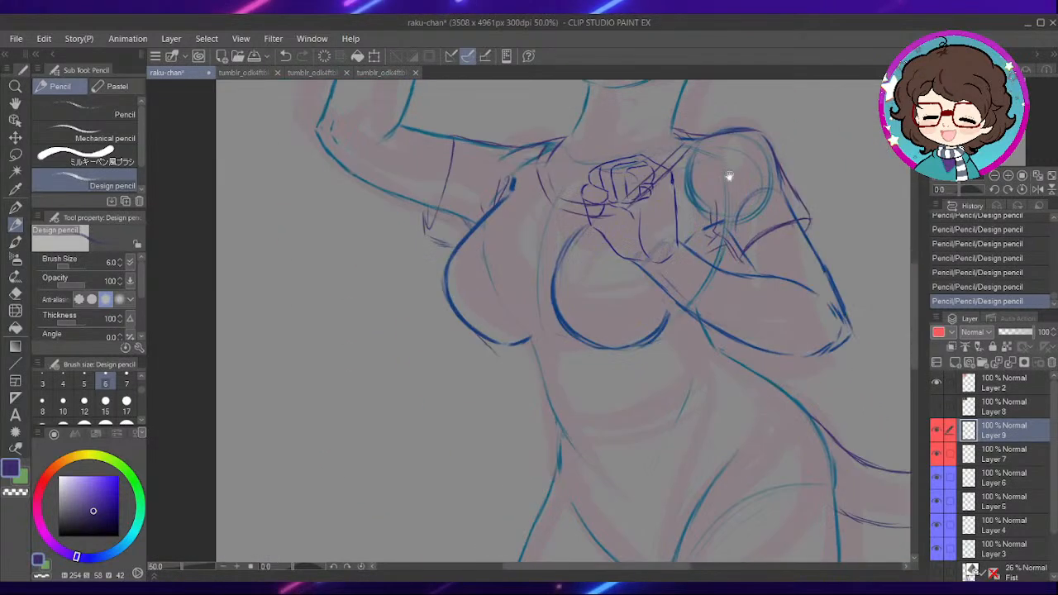
scroll(649, 440, up, 1)
drag(620, 429, 619, 382)
drag(542, 419, 735, 337)
key(ctrl+z)
drag(657, 424, 600, 325)
mouse_move(512, 358)
mouse_down()
mouse_move(520, 389)
mouse_move(565, 439)
mouse_move(541, 361)
mouse_move(529, 359)
mouse_up()
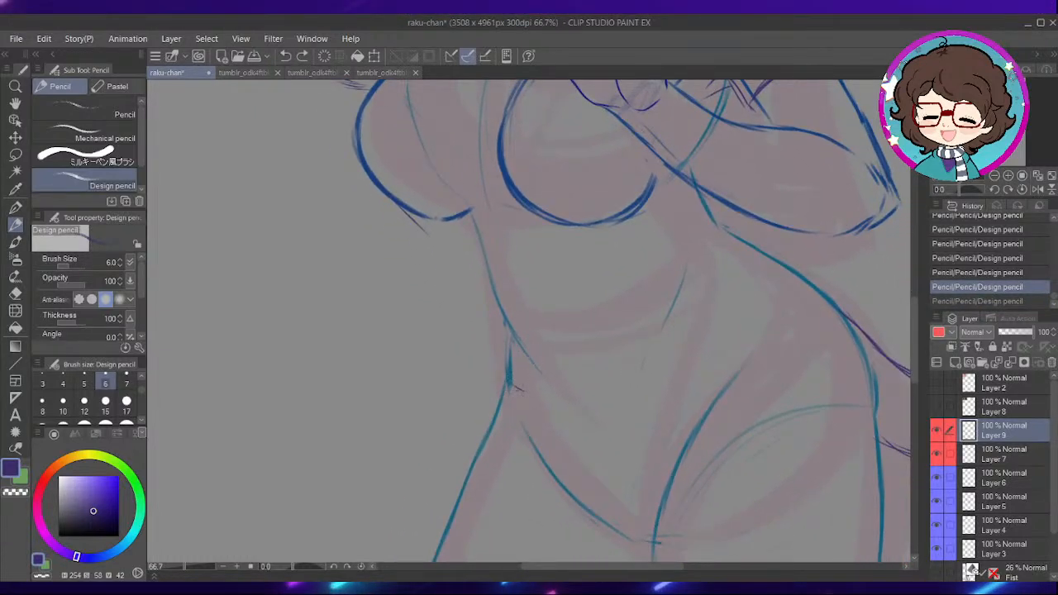
key(ctrl+z)
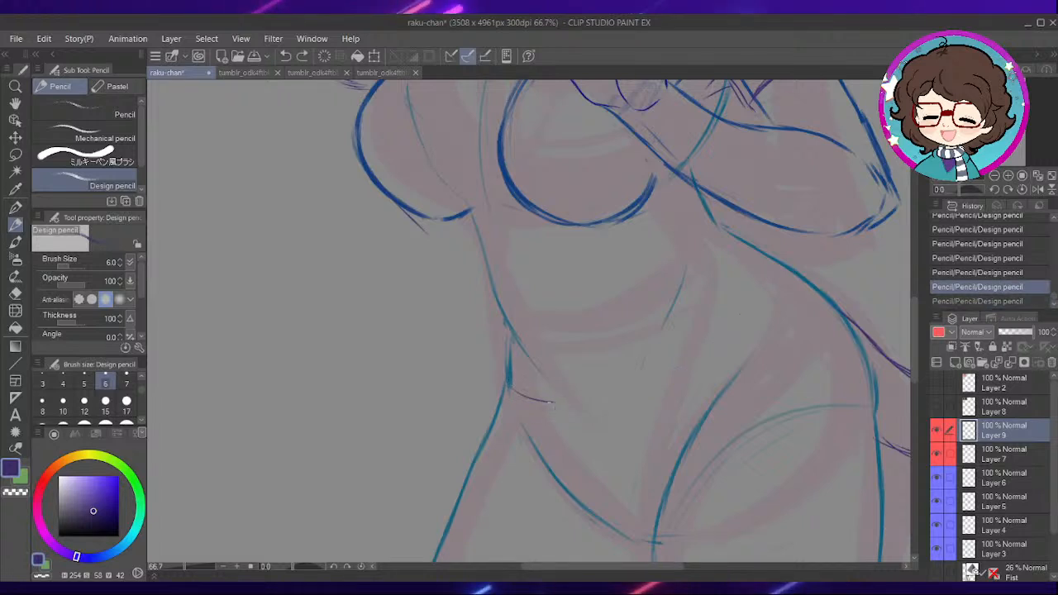
drag(720, 351, 529, 389)
key(ctrl+z)
- Sketch the shirt's curved bottom hem across the waist with two overlapping strokes
drag(765, 302, 529, 400)
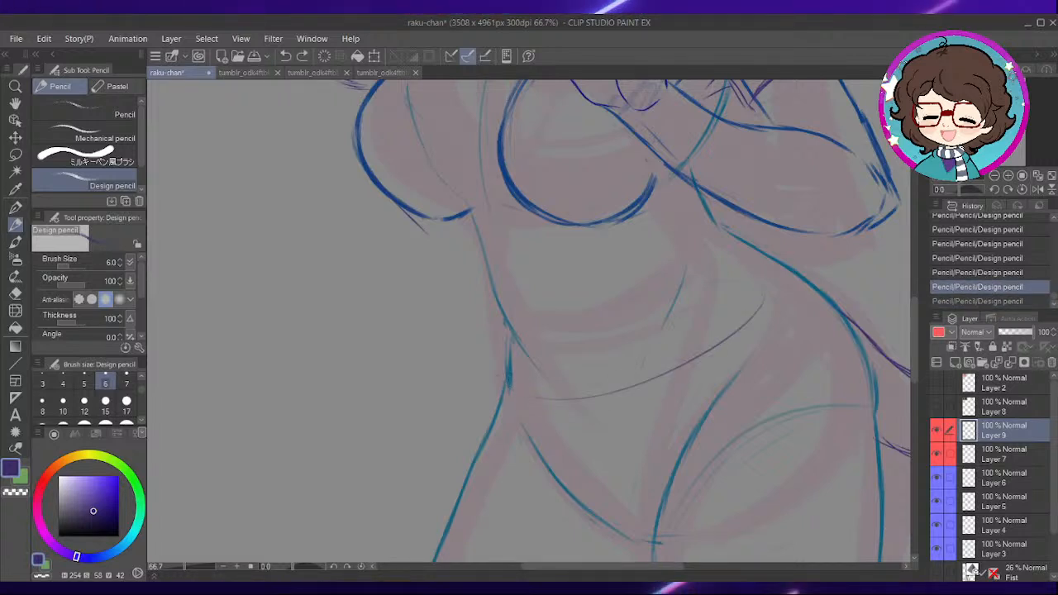
drag(779, 281, 628, 371)
mouse_move(654, 289)
mouse_down()
mouse_move(615, 350)
mouse_move(621, 415)
mouse_up()
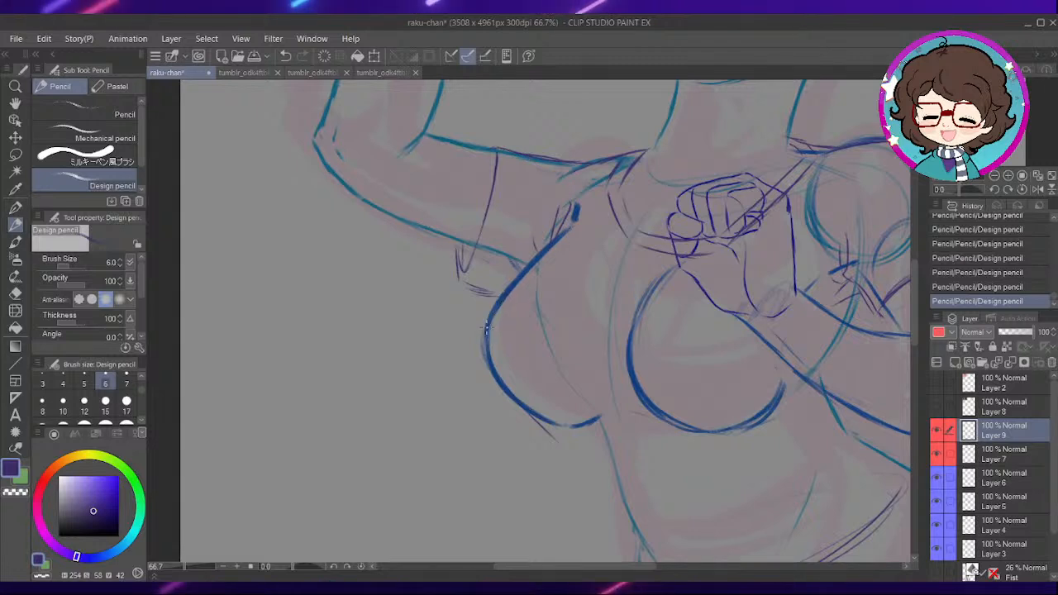
- Try a diagonal shirt side line from the bust on the raised arm's side toward the waist, undoing its last strokes
key(e)
mouse_move(533, 417)
mouse_down()
mouse_move(560, 448)
mouse_move(521, 336)
mouse_up()
key(p)
drag(453, 284, 506, 351)
drag(467, 303, 582, 434)
drag(515, 360, 552, 424)
drag(528, 381, 565, 459)
key(ctrl+z)
- Try different strokes for the lower part of the shirt's side line and erase the stray ends
key(ctrl+z)
drag(552, 403, 559, 471)
drag(558, 470, 580, 490)
key(ctrl+z)
key(ctrl+z)
mouse_move(551, 407)
mouse_down()
mouse_move(557, 459)
mouse_move(559, 451)
mouse_up()
mouse_move(597, 415)
mouse_down()
mouse_move(649, 358)
mouse_move(618, 372)
mouse_move(591, 348)
mouse_move(634, 364)
mouse_up()
key(e)
key(p)
mouse_move(641, 304)
mouse_down()
mouse_move(612, 359)
mouse_move(620, 302)
mouse_move(612, 406)
mouse_up()
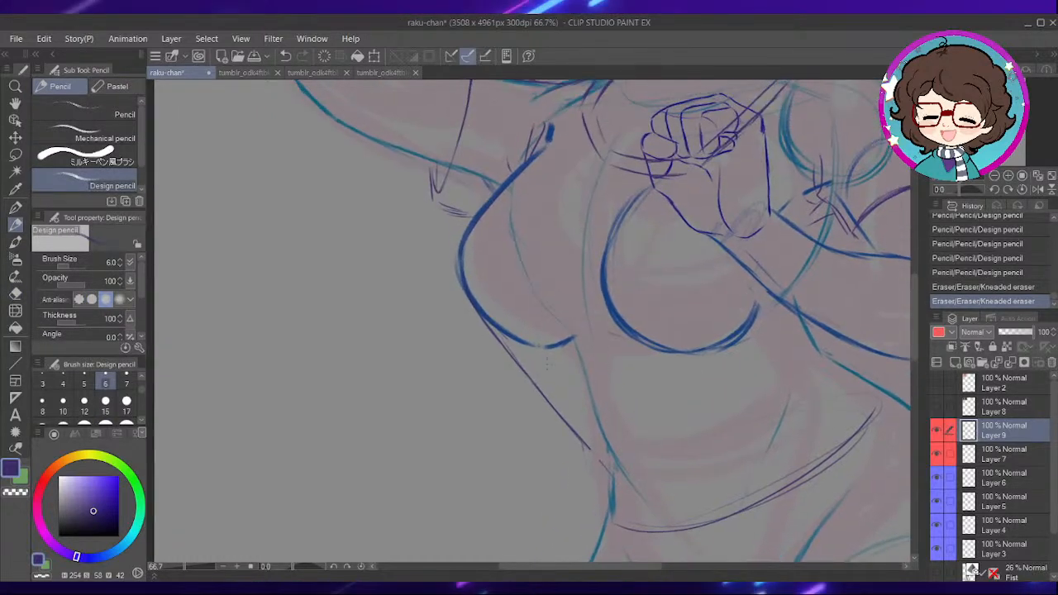
- Sketch the lower part of the shirt's side folding down to the hem corner at the waist, erasing rejected strokes
drag(577, 340, 582, 266)
drag(570, 347, 594, 413)
drag(573, 353, 597, 437)
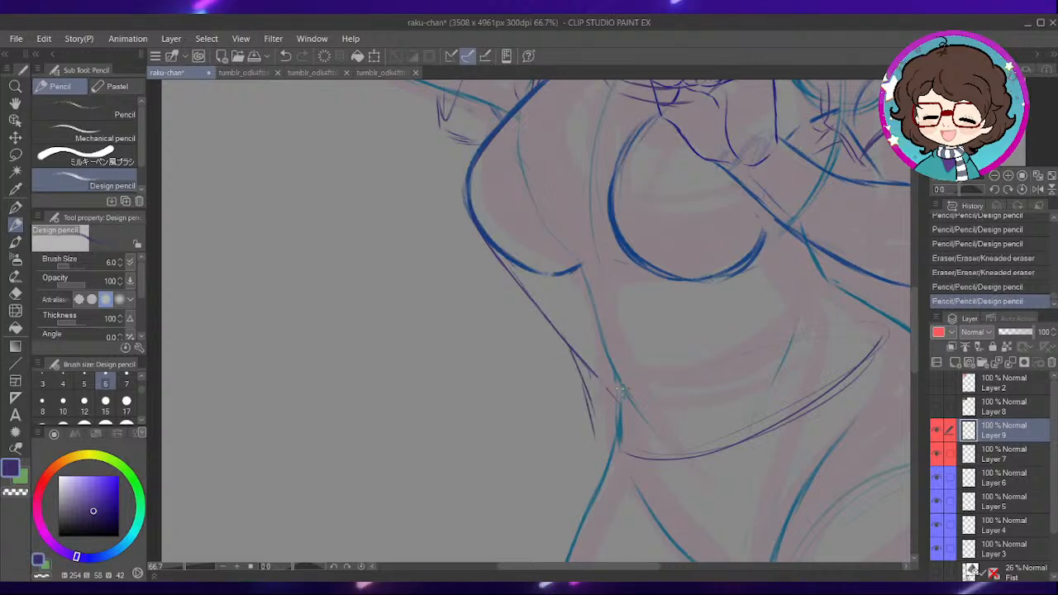
key(ctrl+z)
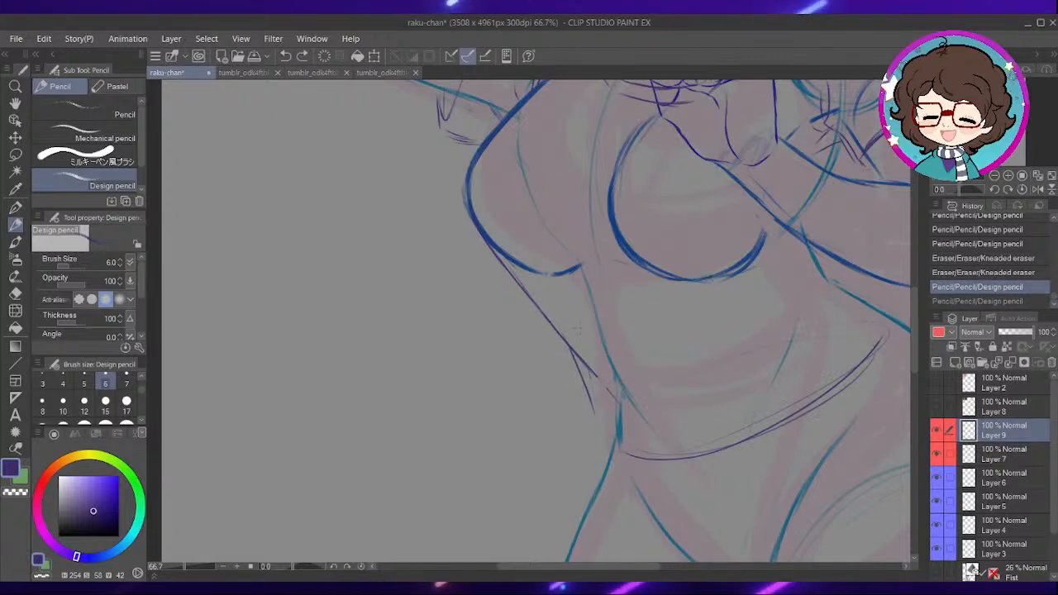
key(e)
drag(591, 402, 581, 377)
drag(583, 382, 597, 414)
key(p)
mouse_move(572, 351)
mouse_down()
mouse_move(619, 404)
mouse_move(614, 446)
mouse_up()
drag(607, 399, 615, 449)
drag(693, 296, 664, 395)
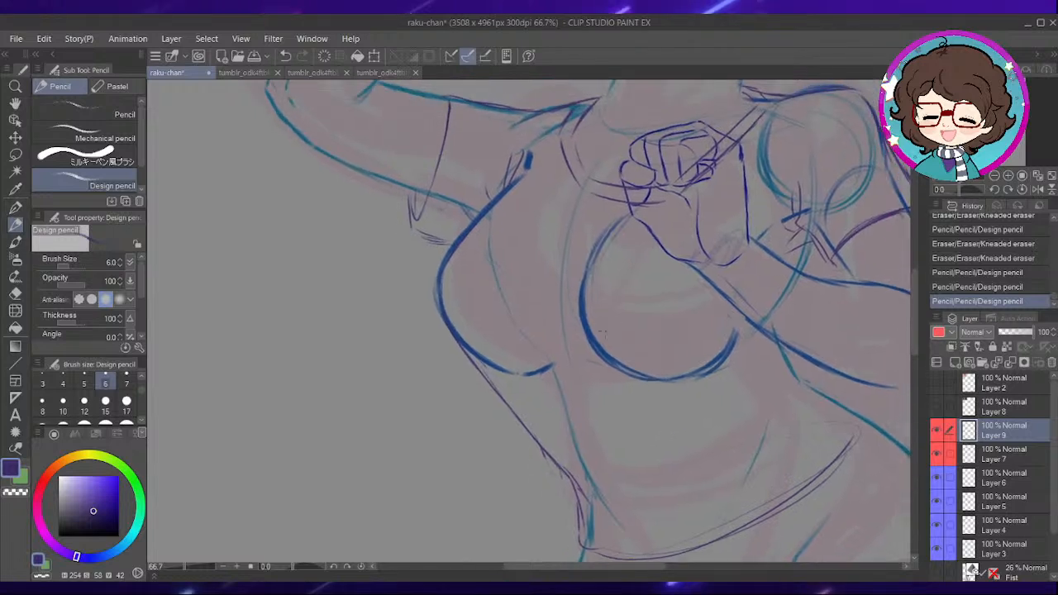
- Erase the shirt's diagonal side line between the bust and the hem corner
key(e)
drag(494, 388, 517, 418)
drag(480, 384, 472, 360)
mouse_move(489, 387)
mouse_down()
mouse_move(536, 425)
mouse_move(577, 500)
mouse_up()
drag(562, 472, 581, 525)
drag(539, 443, 552, 465)
drag(573, 517, 550, 472)
key(p)
- Trace the shirt over the bust's outer curve on the raised arm's side and continue it below with light strokes
drag(556, 369, 624, 344)
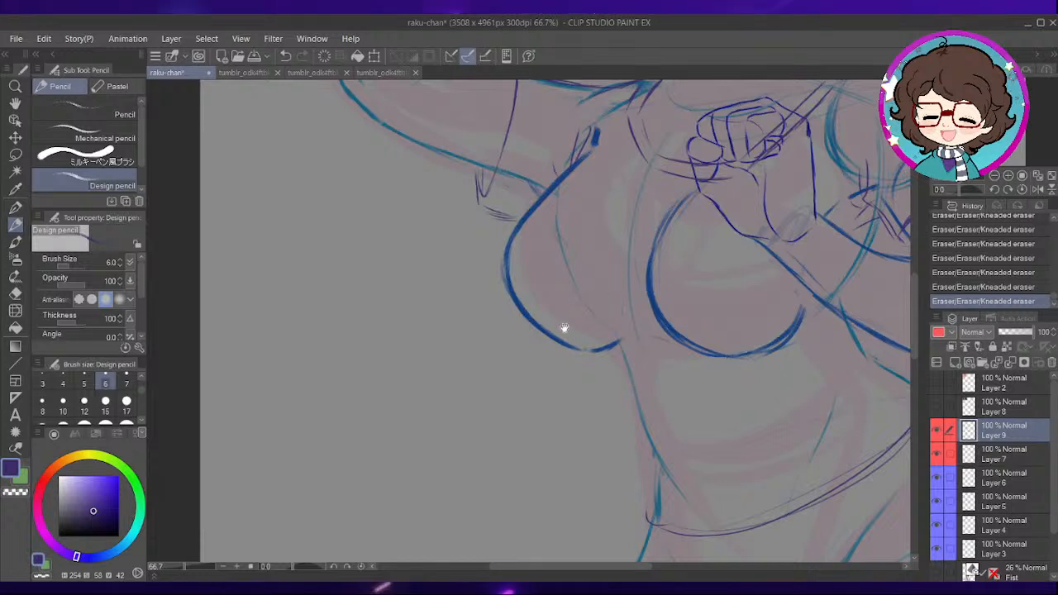
drag(555, 356, 562, 350)
drag(585, 261, 608, 307)
mouse_move(625, 194)
mouse_down()
mouse_move(549, 266)
mouse_move(538, 297)
mouse_up()
drag(539, 291, 562, 358)
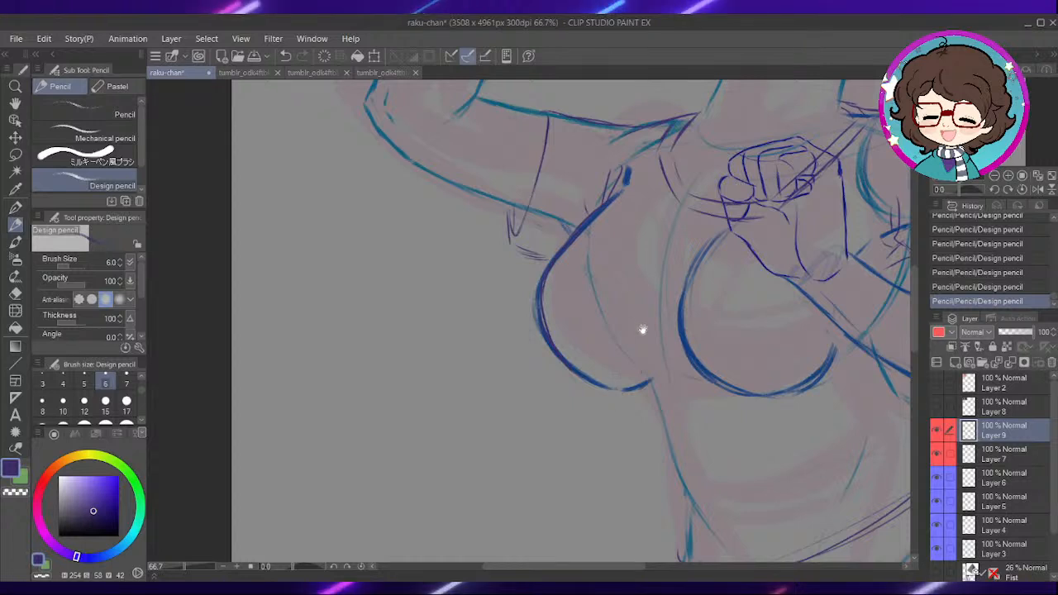
drag(638, 309, 613, 237)
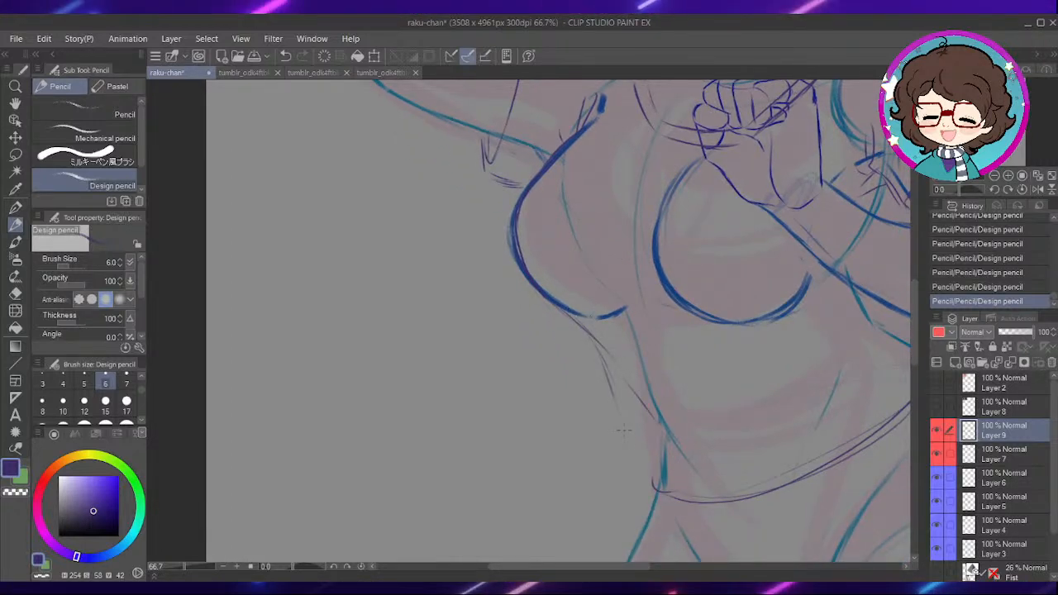
- Refine the shirt's short fold strokes just below the bust with alternating pencil and eraser
mouse_move(601, 351)
mouse_down()
mouse_move(625, 439)
mouse_move(613, 387)
mouse_up()
key(e)
drag(612, 387, 621, 449)
key(p)
drag(610, 374, 618, 404)
drag(660, 416, 628, 334)
mouse_move(583, 300)
mouse_down()
mouse_move(598, 381)
mouse_move(581, 304)
mouse_move(641, 341)
mouse_up()
key(e)
key(p)
- Sketch the shirt's loose side contour from the fold below the bust down to the hem corner
drag(653, 303, 620, 294)
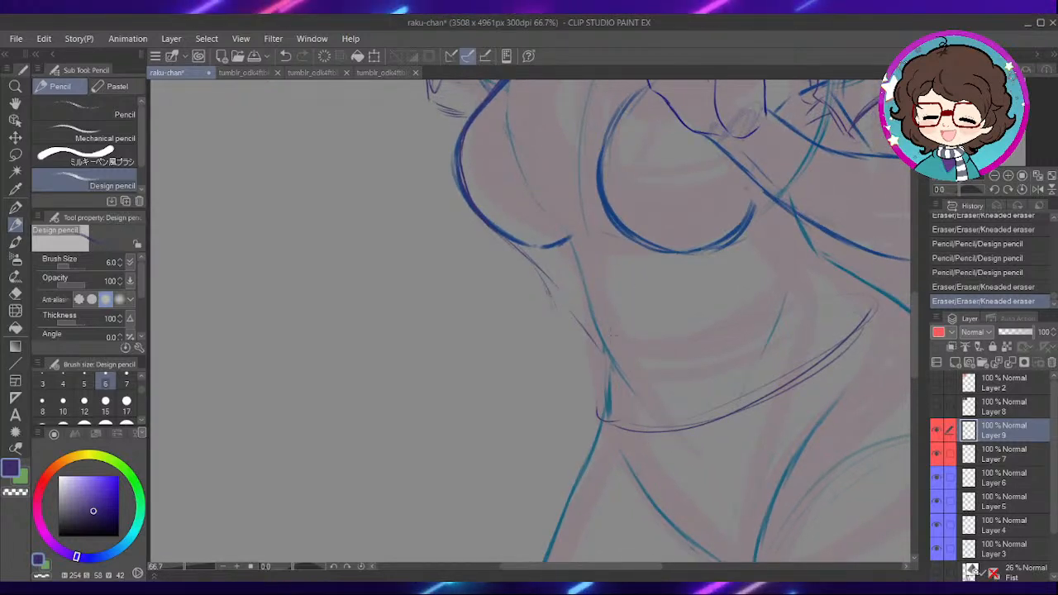
drag(650, 366, 633, 316)
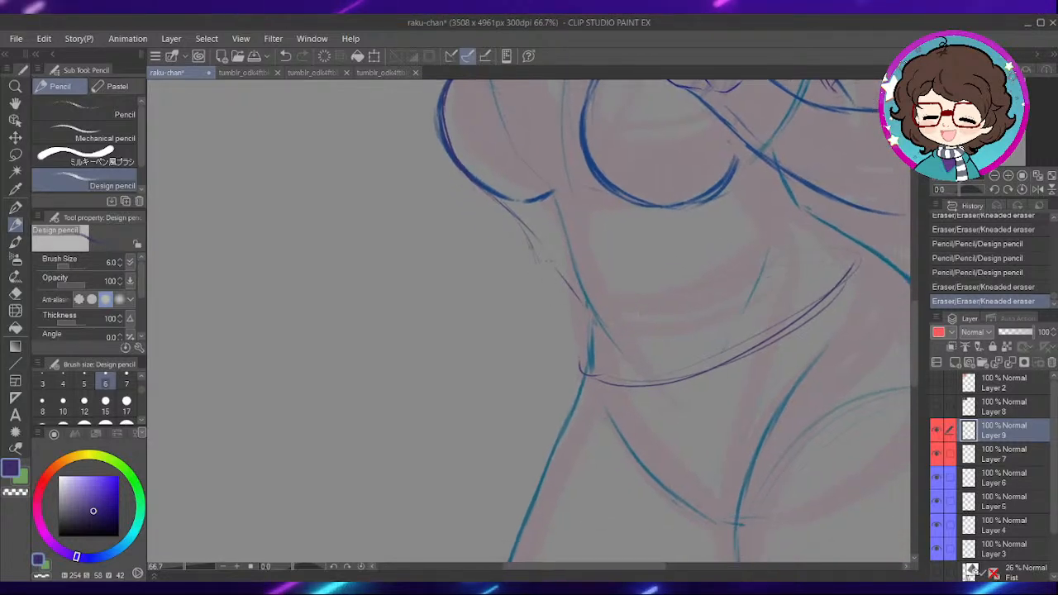
key(e)
key(p)
mouse_move(532, 272)
mouse_down()
mouse_move(546, 255)
mouse_move(634, 275)
mouse_up()
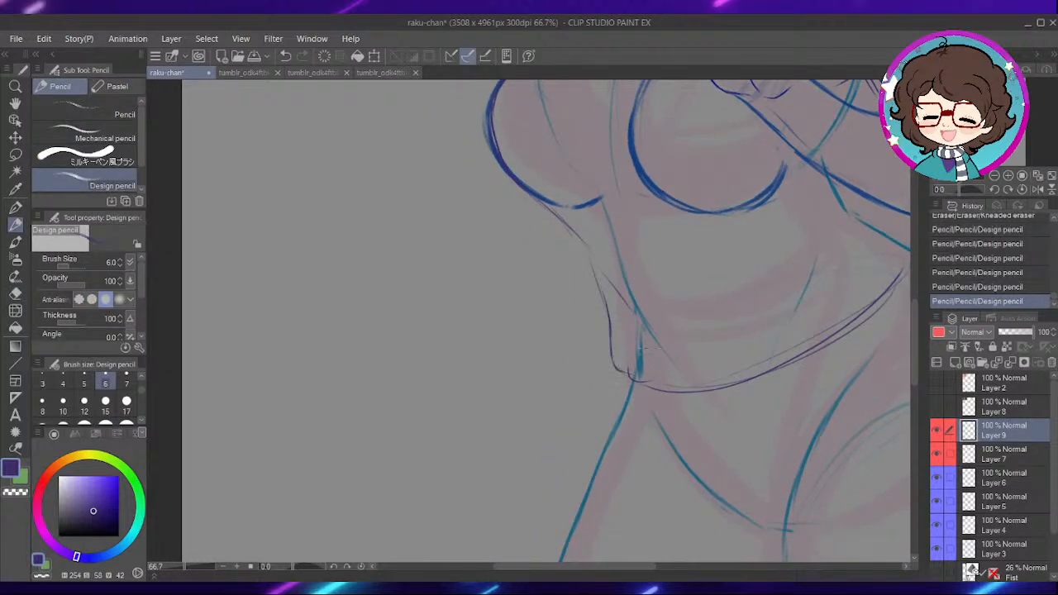
drag(654, 319, 646, 338)
- Tidy the hem corner at the waist and sketch fold lines running down from the lower bust across the shirt
key(e)
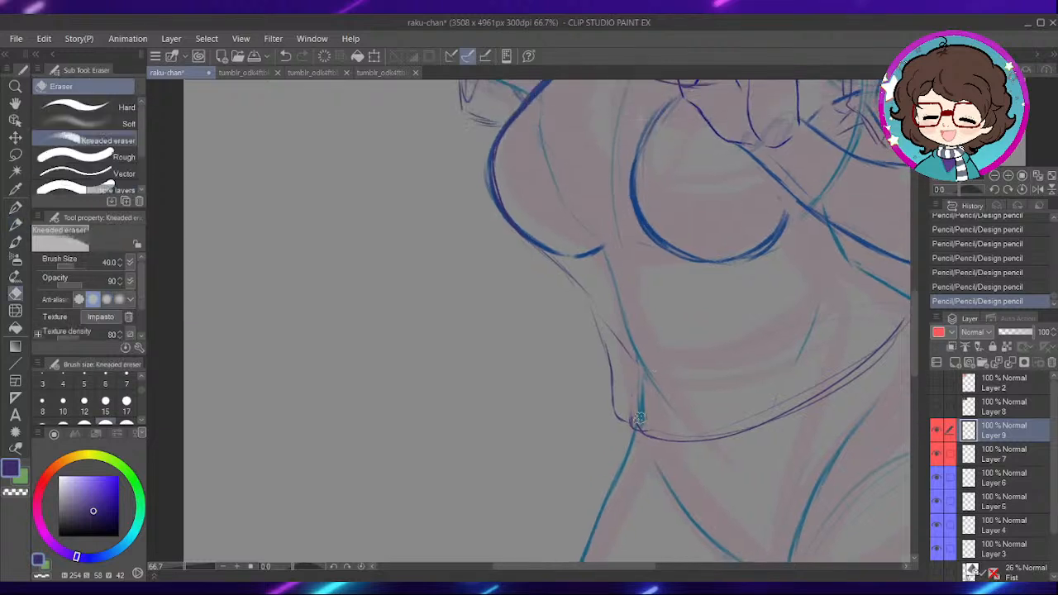
key(p)
drag(645, 424, 625, 371)
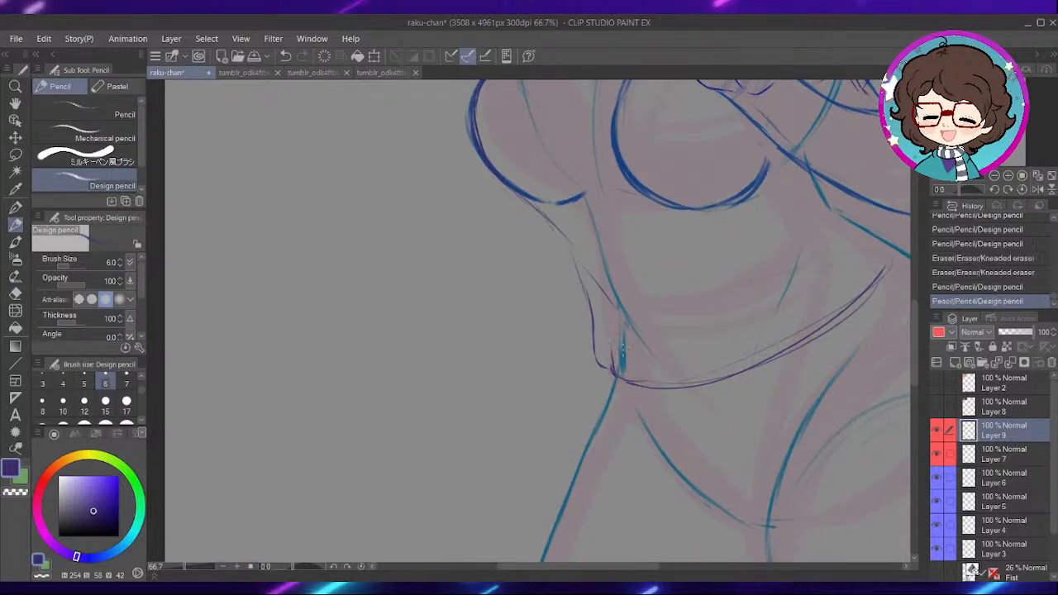
drag(718, 306, 649, 363)
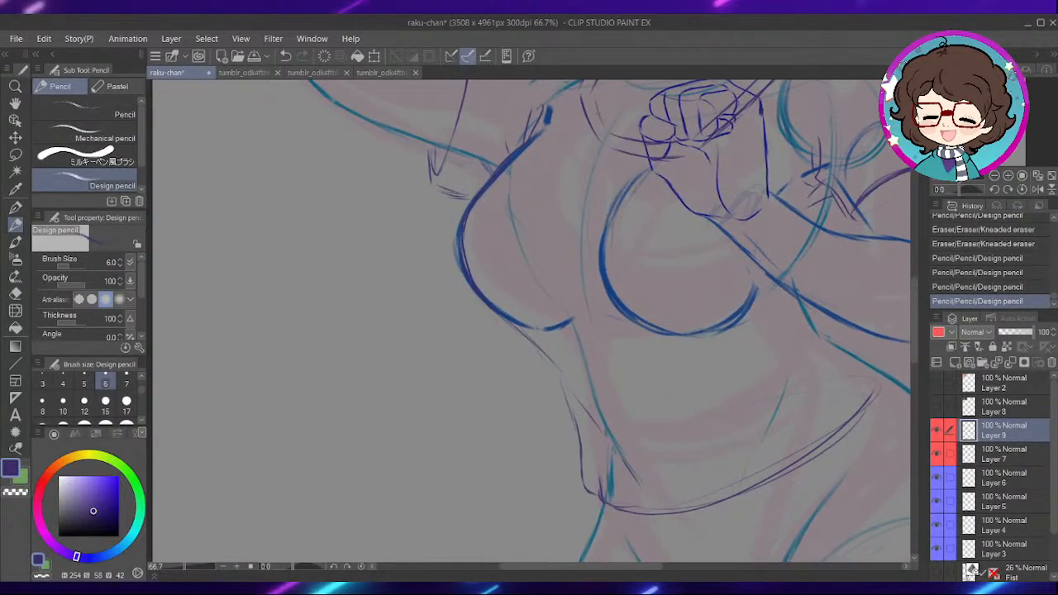
drag(662, 262, 656, 307)
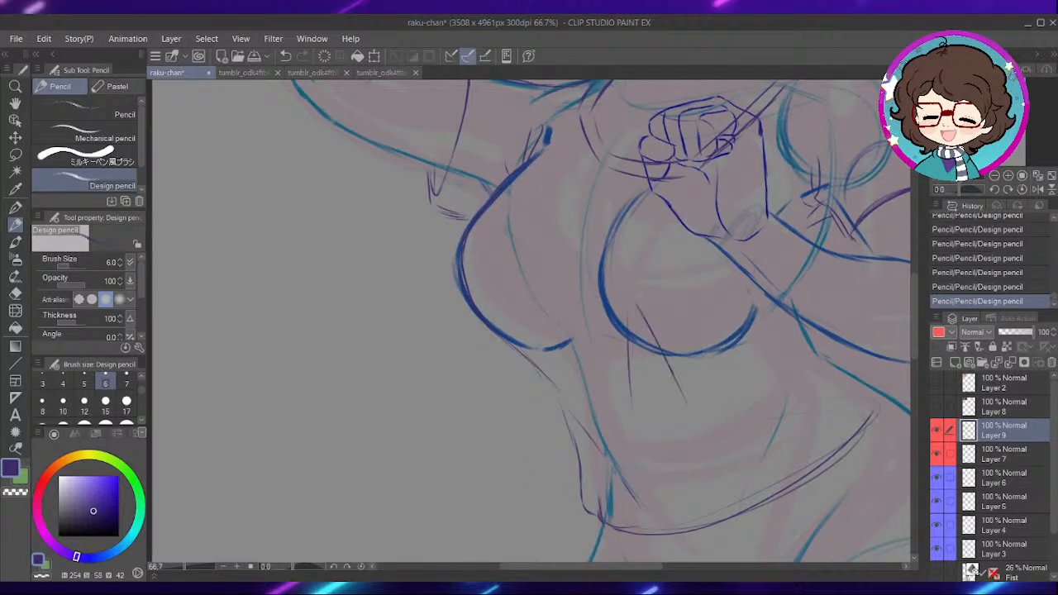
- Erase the shirt's loose side contour between the fold below the outer bust and the hem corner
drag(571, 419, 563, 370)
key(e)
click(560, 392)
key(p)
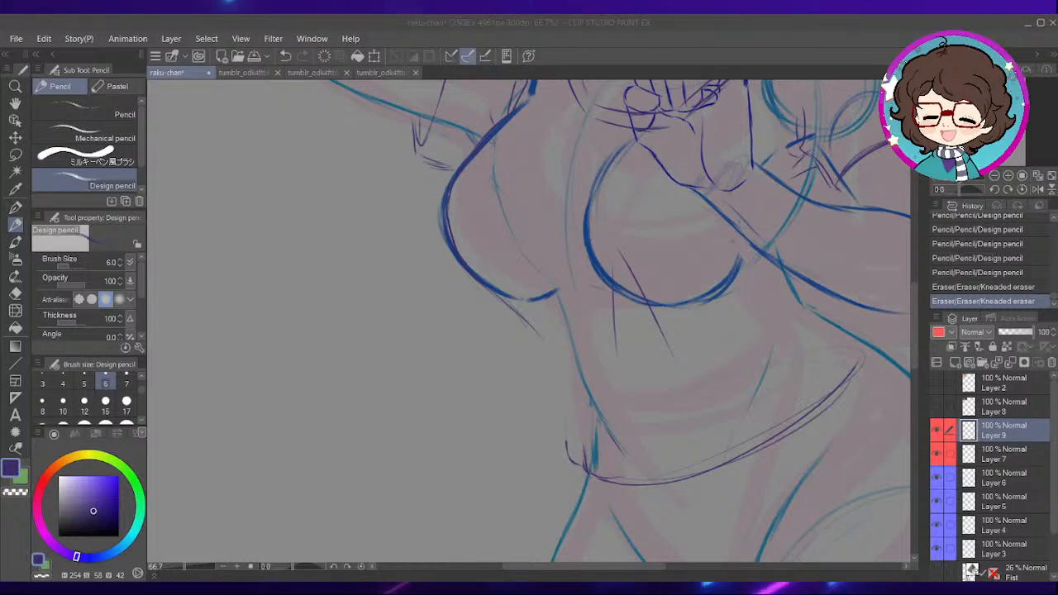
- Clean up the light strokes below the outer bust and retrace the shirt along its outer curve
click(632, 317)
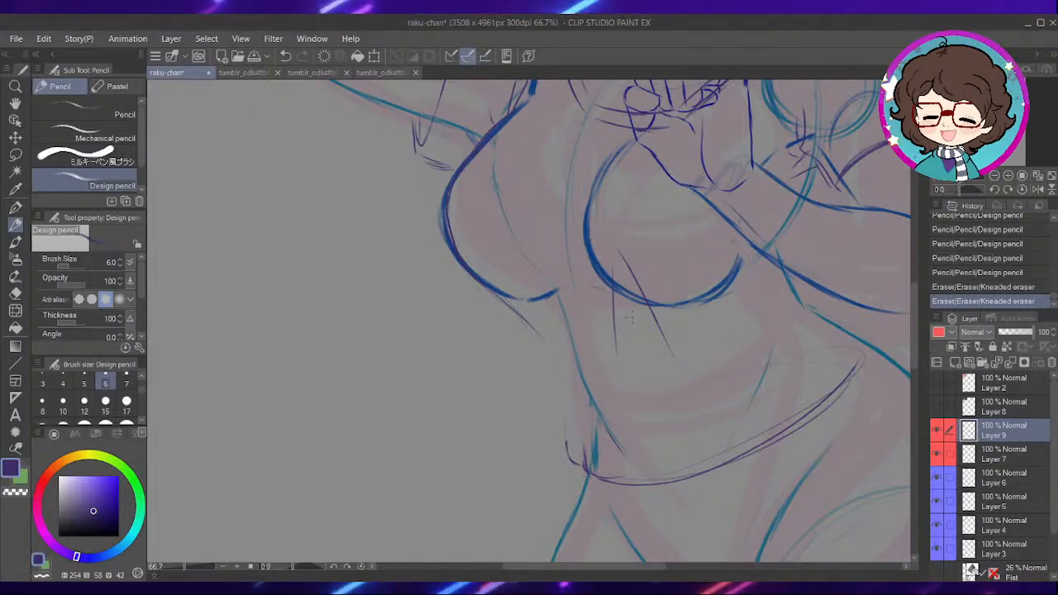
drag(713, 298, 625, 343)
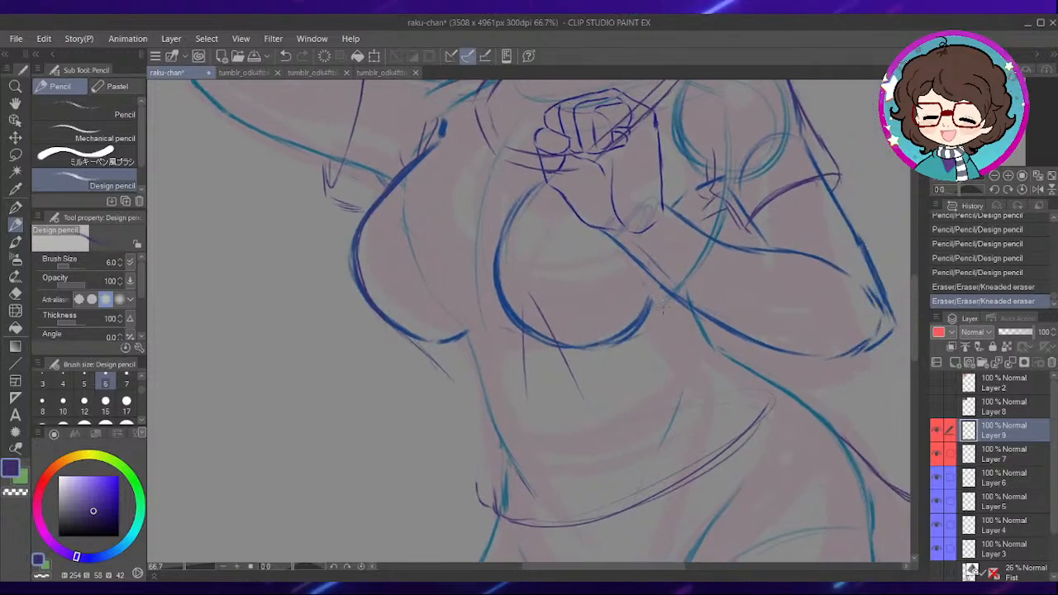
drag(631, 271, 656, 209)
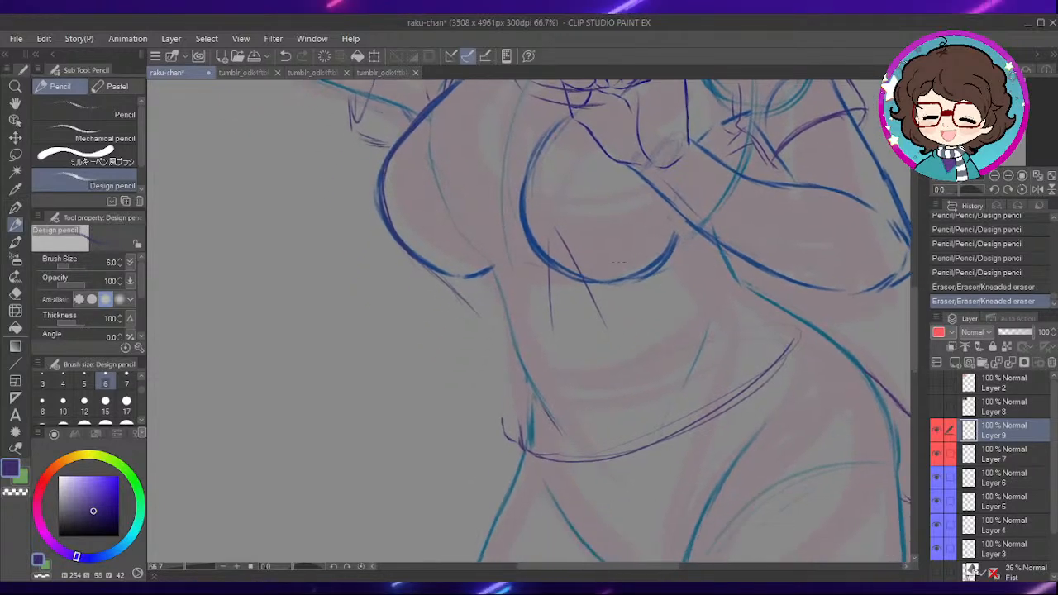
scroll(511, 218, up, 1)
drag(499, 266, 586, 361)
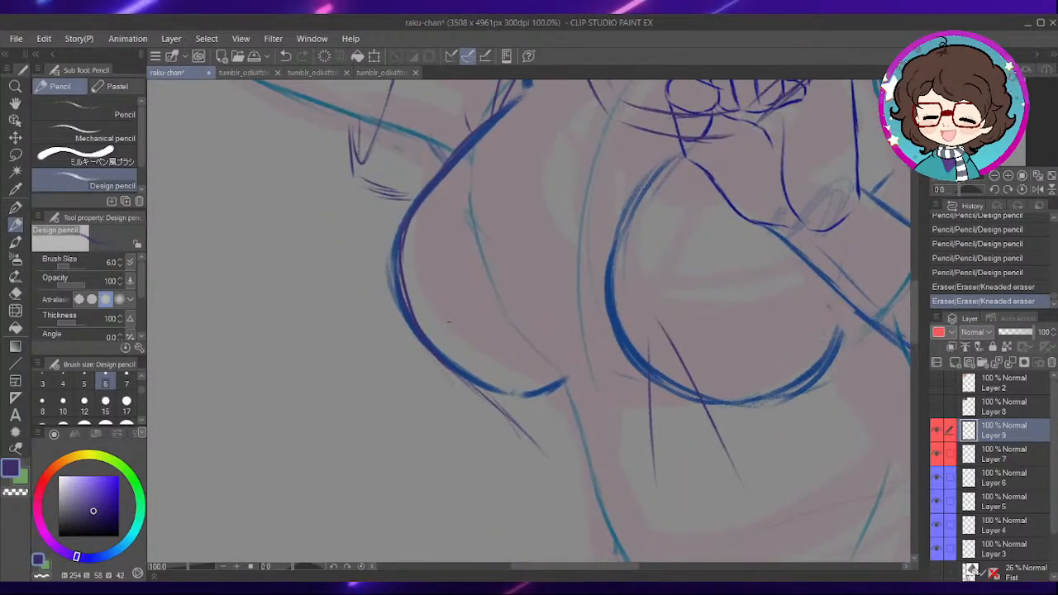
key(e)
drag(400, 278, 403, 309)
drag(460, 378, 541, 452)
key(p)
mouse_move(405, 224)
mouse_down()
mouse_move(401, 285)
mouse_move(434, 362)
mouse_up()
drag(406, 304, 453, 373)
drag(420, 337, 470, 393)
drag(434, 362, 488, 420)
drag(551, 456, 530, 414)
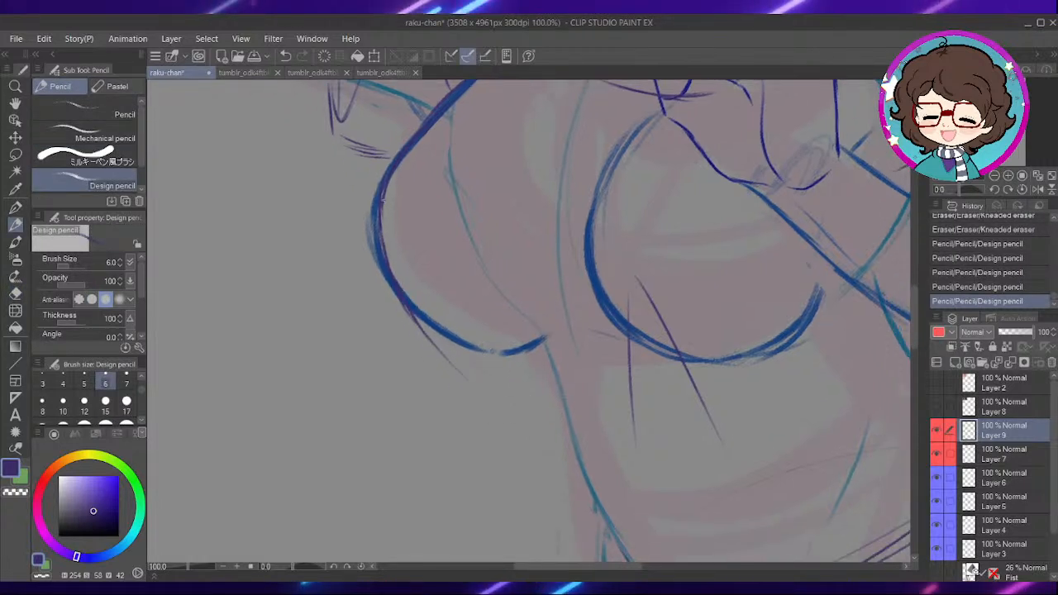
- Sketch the shirt's side hanging from below the bust, and erase the excess strokes down to the old hem corner
drag(633, 442, 589, 278)
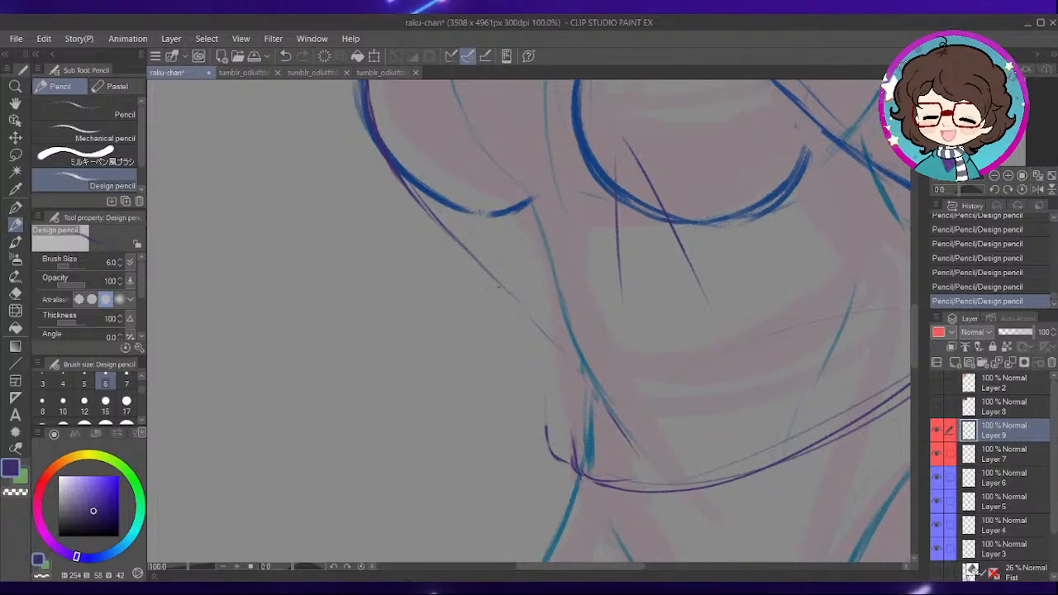
drag(501, 291, 525, 411)
key(e)
drag(565, 458, 516, 364)
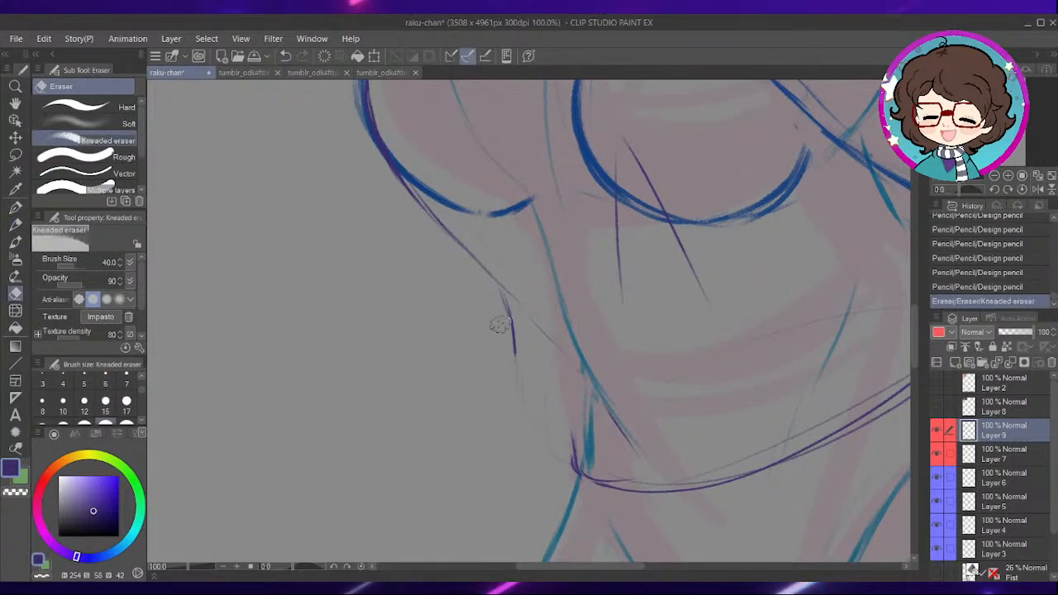
drag(503, 326, 519, 357)
drag(517, 299, 524, 328)
key(p)
- Sketch a loose side contour bulging outward from the waist down to the shirt's hem corner
drag(571, 275, 593, 339)
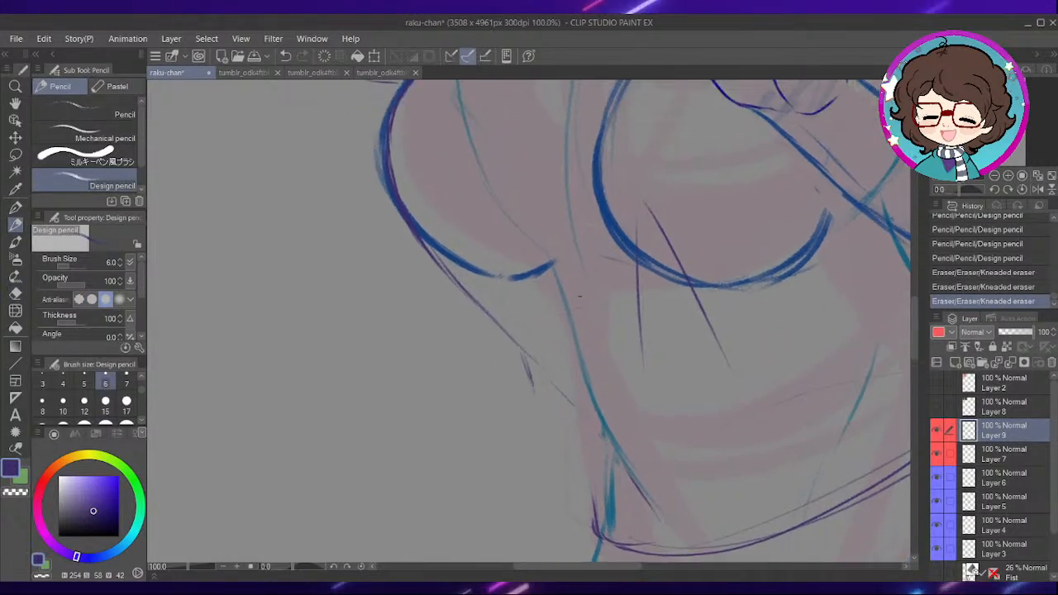
drag(666, 368, 568, 321)
mouse_move(477, 297)
mouse_down()
mouse_move(504, 435)
mouse_move(528, 456)
mouse_up()
mouse_move(538, 426)
mouse_down()
mouse_move(544, 468)
mouse_move(482, 313)
mouse_up()
key(e)
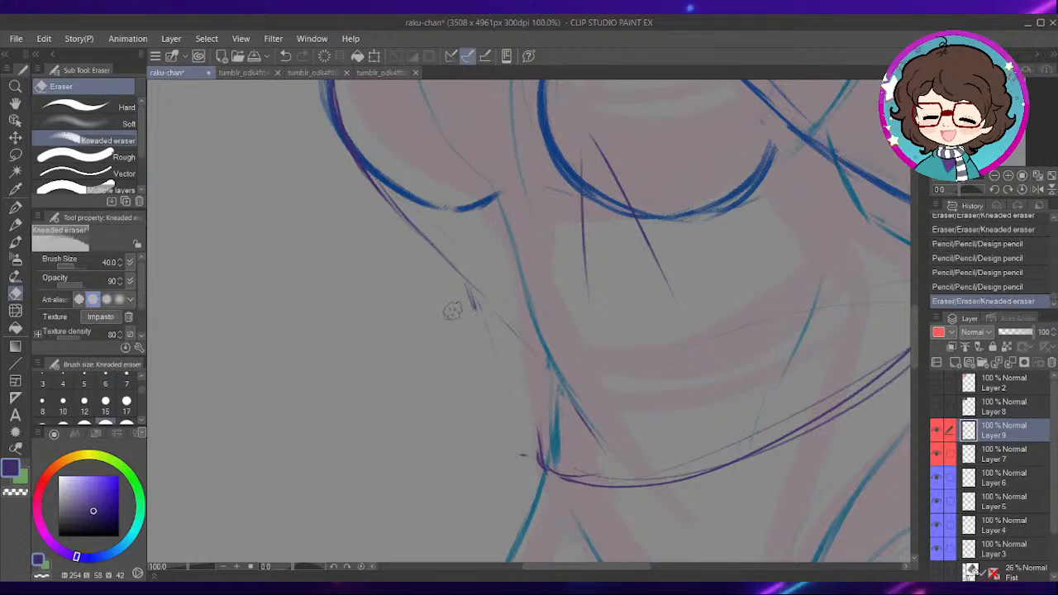
key(p)
mouse_move(492, 324)
mouse_down()
mouse_move(516, 448)
mouse_move(543, 468)
mouse_up()
drag(507, 405, 531, 460)
drag(495, 329, 529, 463)
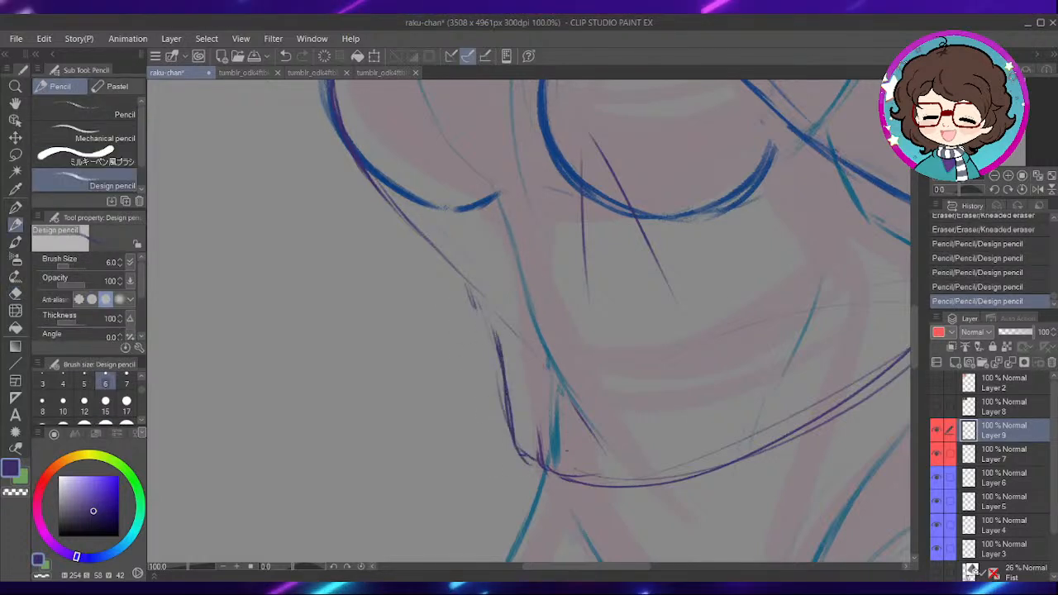
- Clear the overlapping strokes at the waist's hem corner and redraw how the side meets the hem
key(ctrl+z)
key(ctrl+z)
key(ctrl+z)
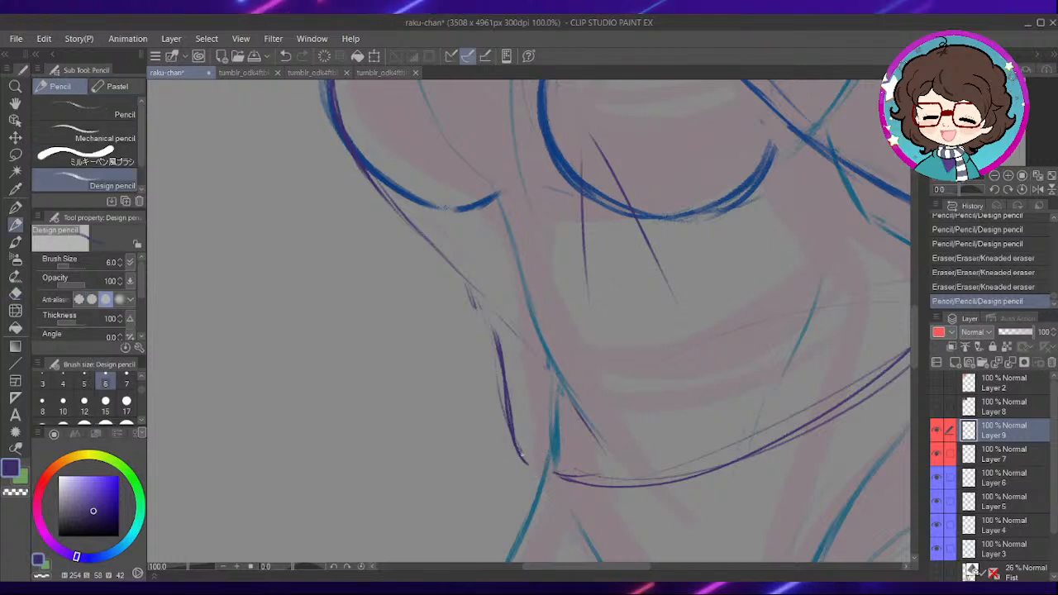
drag(543, 449, 559, 476)
mouse_move(722, 434)
mouse_down()
mouse_move(636, 418)
mouse_move(655, 431)
mouse_move(689, 419)
mouse_up()
mouse_move(699, 293)
mouse_down()
mouse_move(671, 408)
mouse_move(729, 450)
mouse_up()
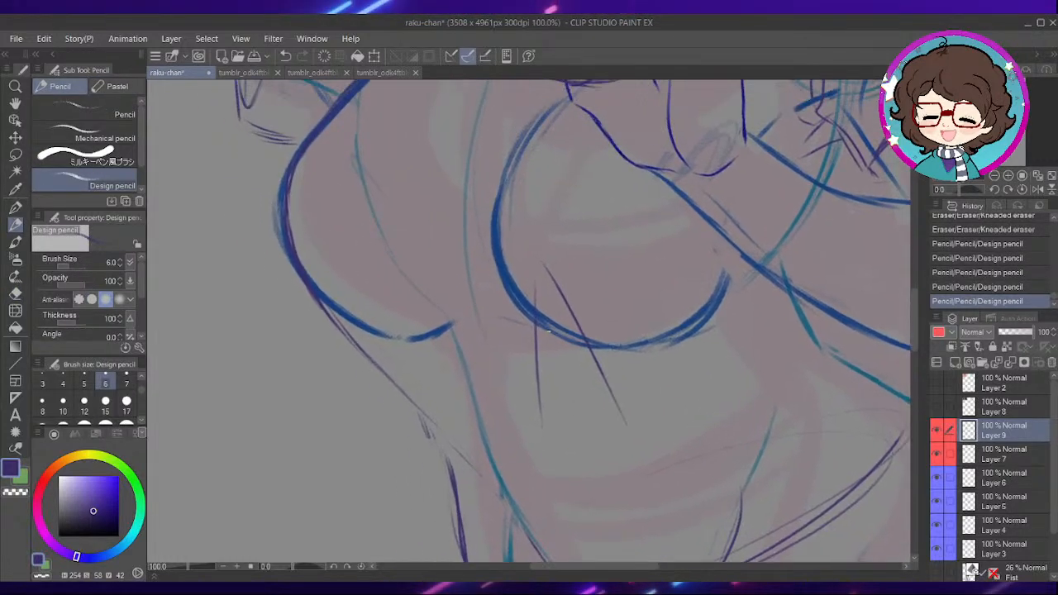
- Sketch a diagonal fold across the outer bust and erase the straight fold lines below the other bust
drag(600, 262, 598, 283)
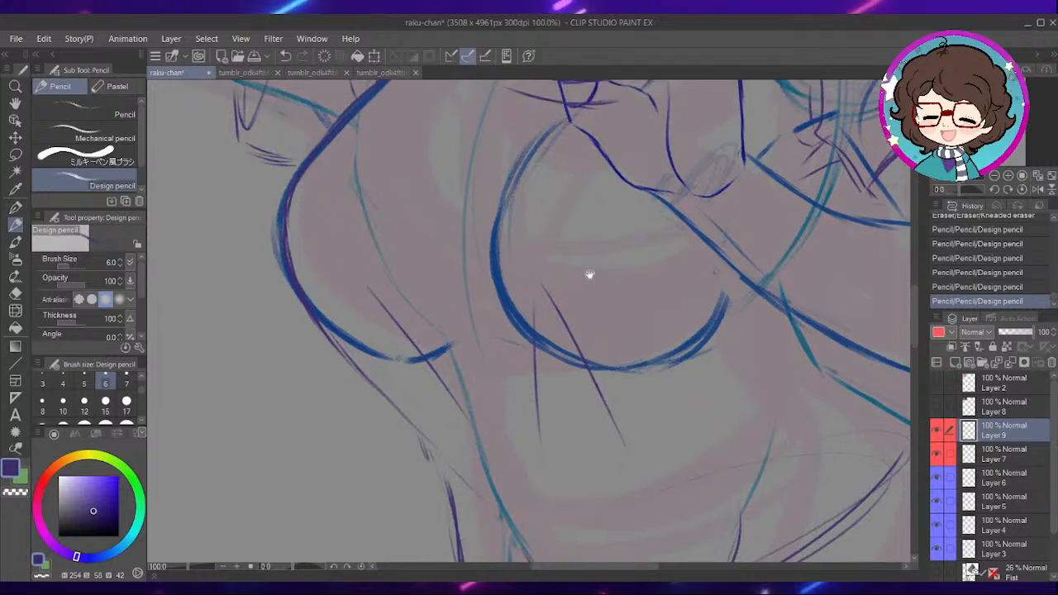
key(e)
drag(542, 303, 536, 364)
drag(536, 364, 540, 440)
mouse_move(557, 306)
mouse_down()
mouse_move(622, 443)
mouse_move(619, 430)
mouse_up()
- Try slanted fold lines running from the near bust's underside down across the shirt
key(p)
mouse_move(609, 381)
mouse_down()
mouse_move(591, 352)
mouse_move(550, 348)
mouse_up()
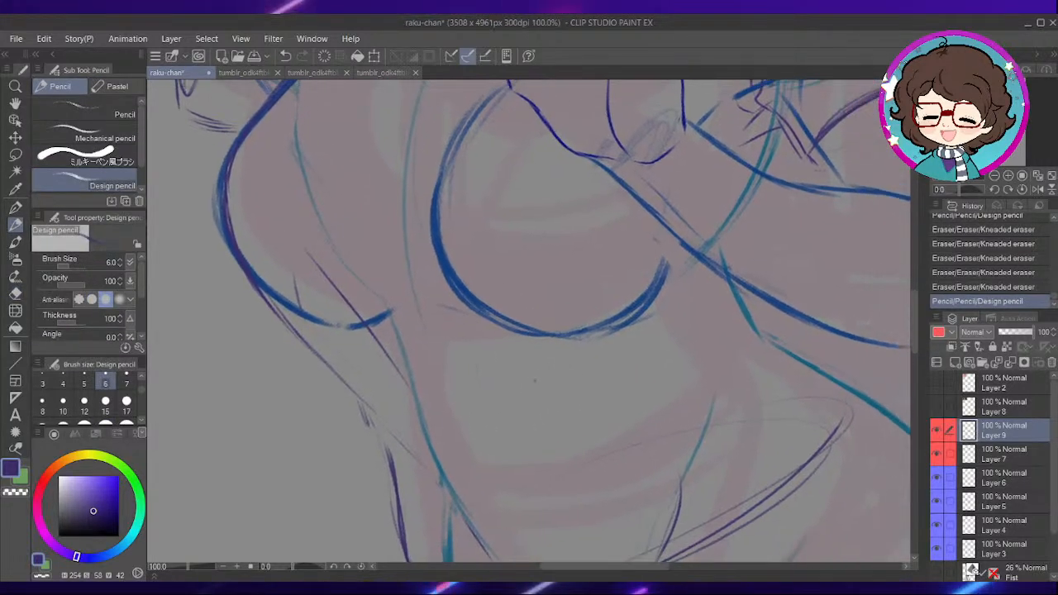
drag(511, 249, 587, 320)
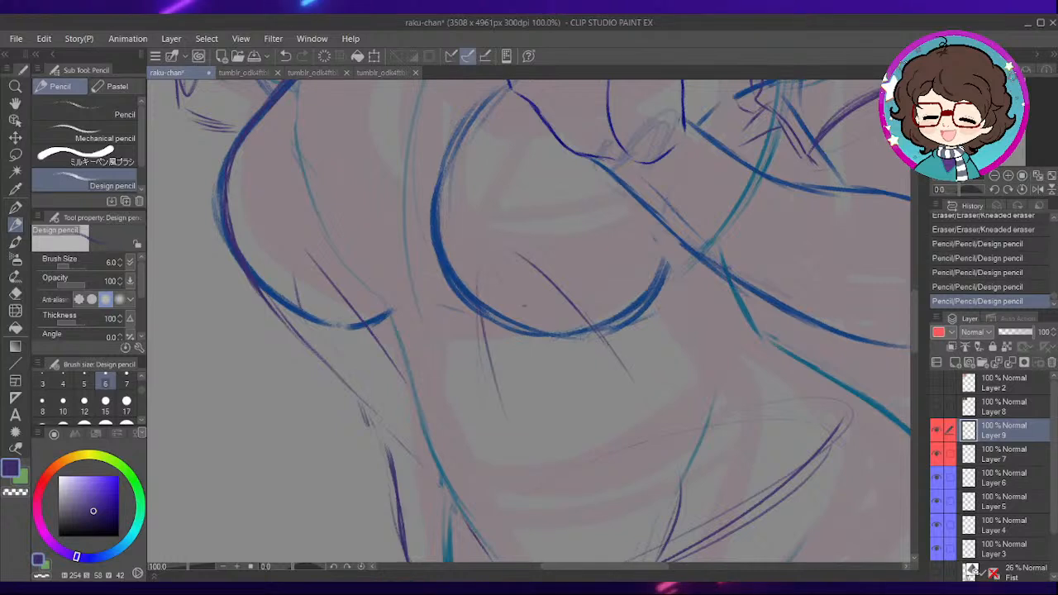
drag(529, 322, 623, 420)
drag(683, 342, 623, 278)
key(ctrl+z)
drag(294, 214, 318, 231)
key(ctrl+z)
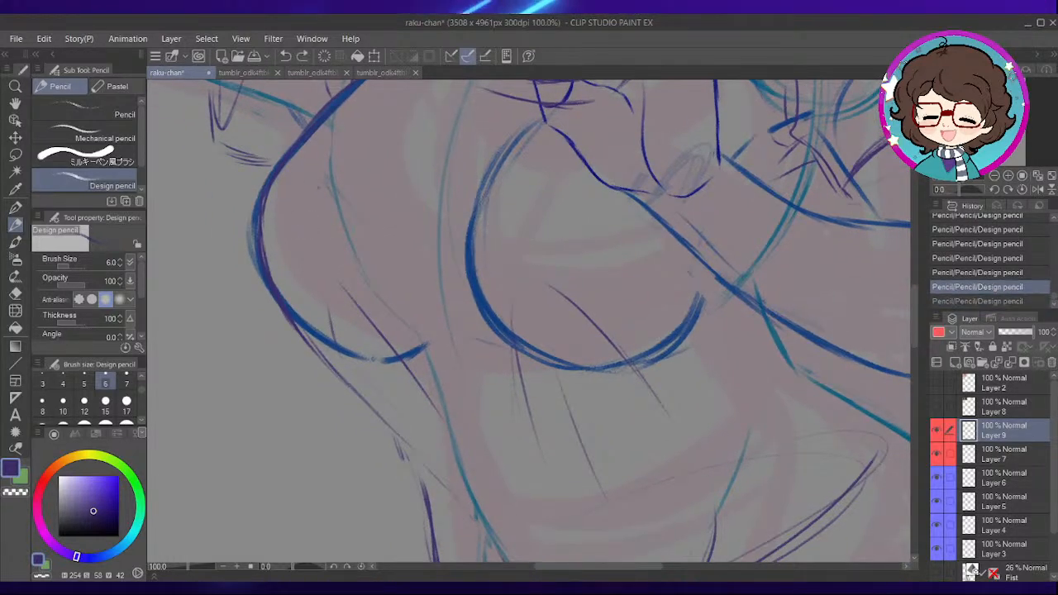
key(ctrl+y)
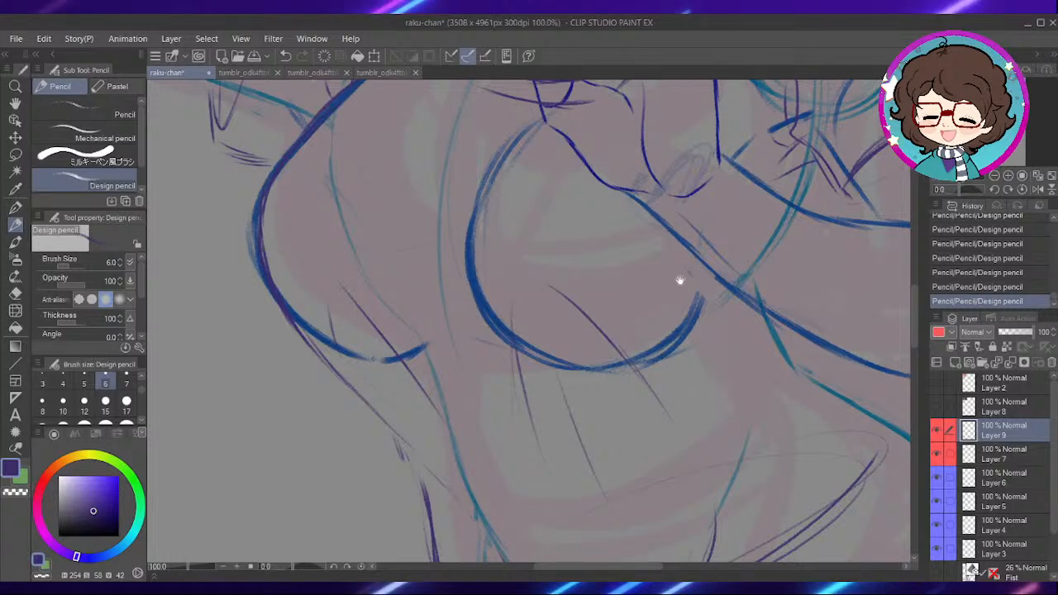
- Erase the fold lines under both sides of the bust and touch up the shirt's side contour
drag(612, 347, 612, 329)
key(e)
drag(550, 270, 676, 404)
drag(607, 480, 559, 357)
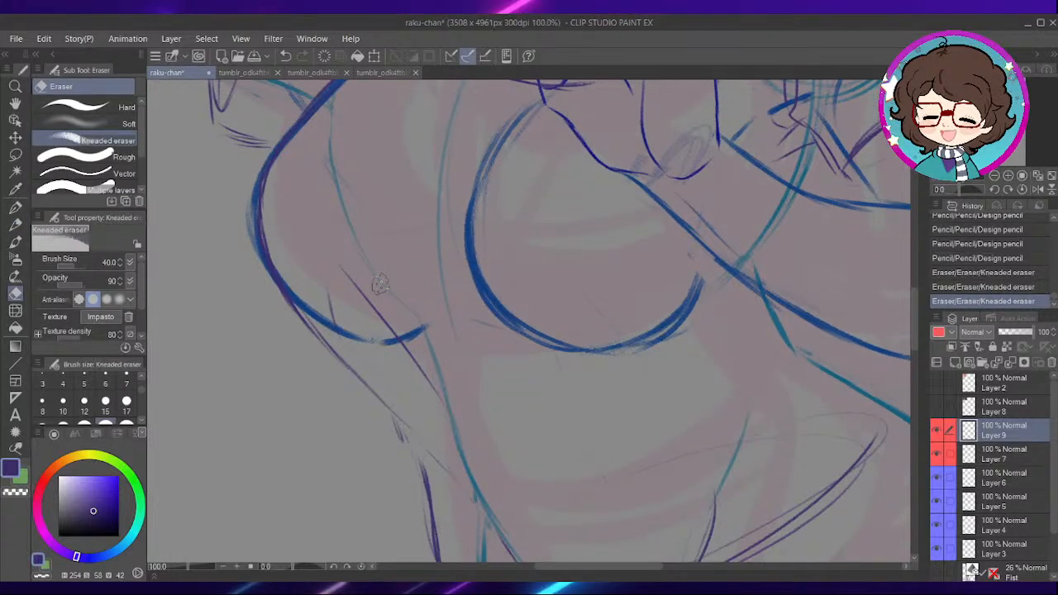
drag(390, 333, 406, 324)
key(p)
scroll(497, 385, down, 1)
drag(428, 405, 453, 460)
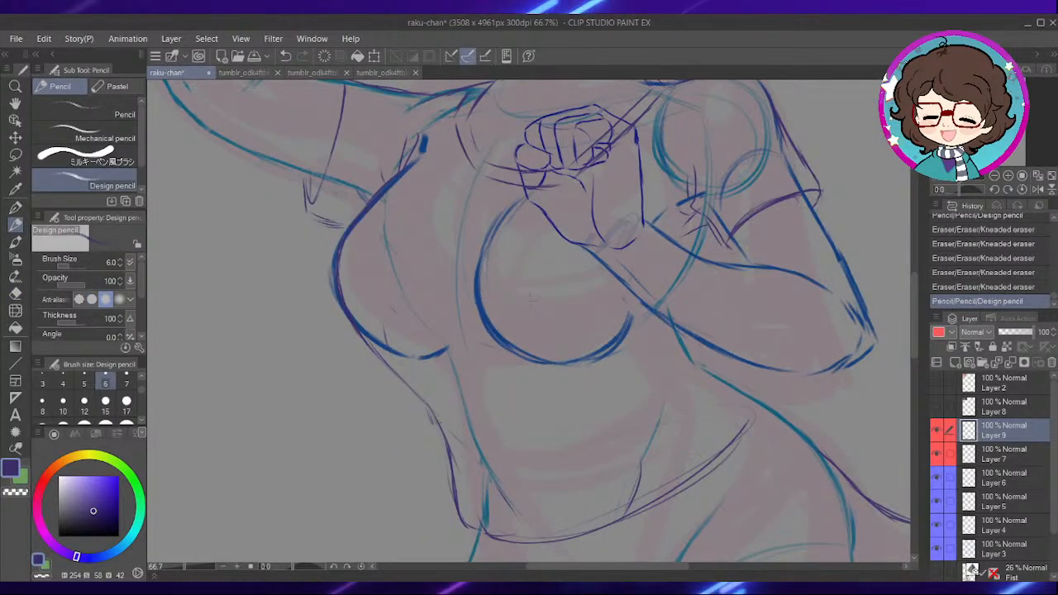
- Erase the loose line hanging from the outer bust and sketch a tighter line along its underside
drag(479, 365, 547, 342)
key(e)
drag(432, 332, 445, 326)
mouse_move(466, 291)
mouse_down()
mouse_move(460, 321)
mouse_move(441, 333)
mouse_up()
scroll(452, 279, up, 1)
key(p)
drag(403, 300, 431, 328)
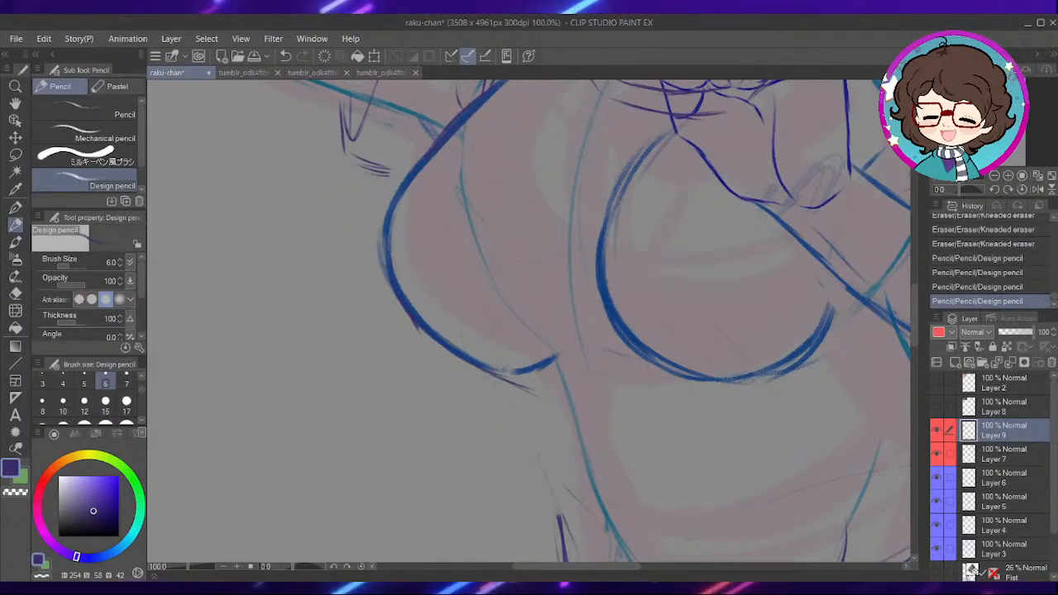
- Erase the remaining loose side contour of the shirt down to the hem corner
drag(529, 413, 513, 327)
drag(542, 434, 571, 542)
drag(571, 546, 905, 467)
drag(827, 435, 815, 497)
key(e)
drag(540, 434, 555, 525)
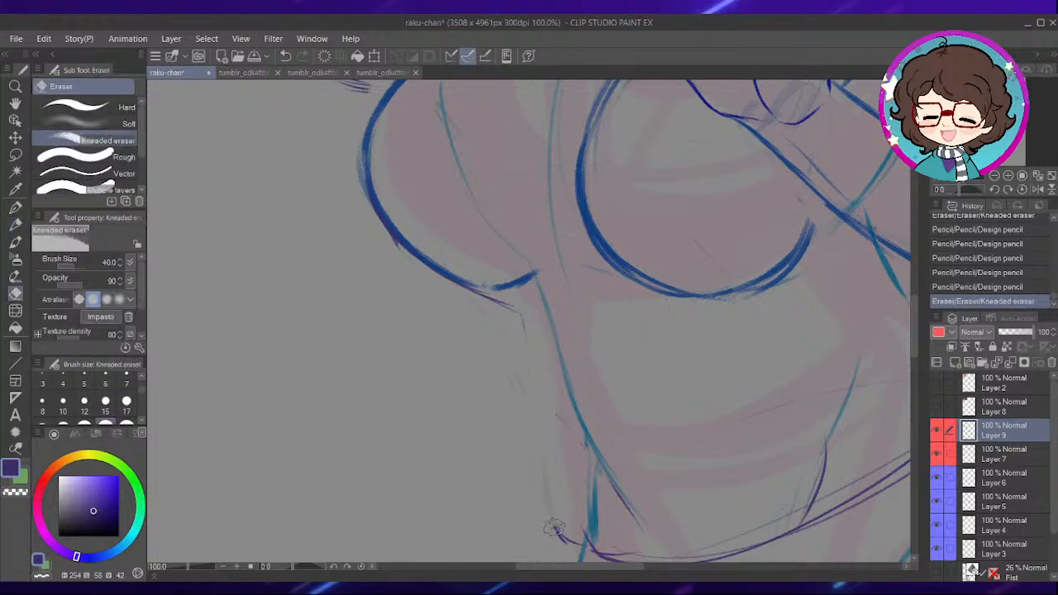
- Sketch a closer-fitting side contour from below the outer bust along the waist to the hem
key(p)
drag(553, 412, 558, 422)
mouse_move(517, 310)
mouse_down()
mouse_move(546, 339)
mouse_move(591, 521)
mouse_up()
drag(579, 330, 554, 257)
drag(533, 451, 562, 476)
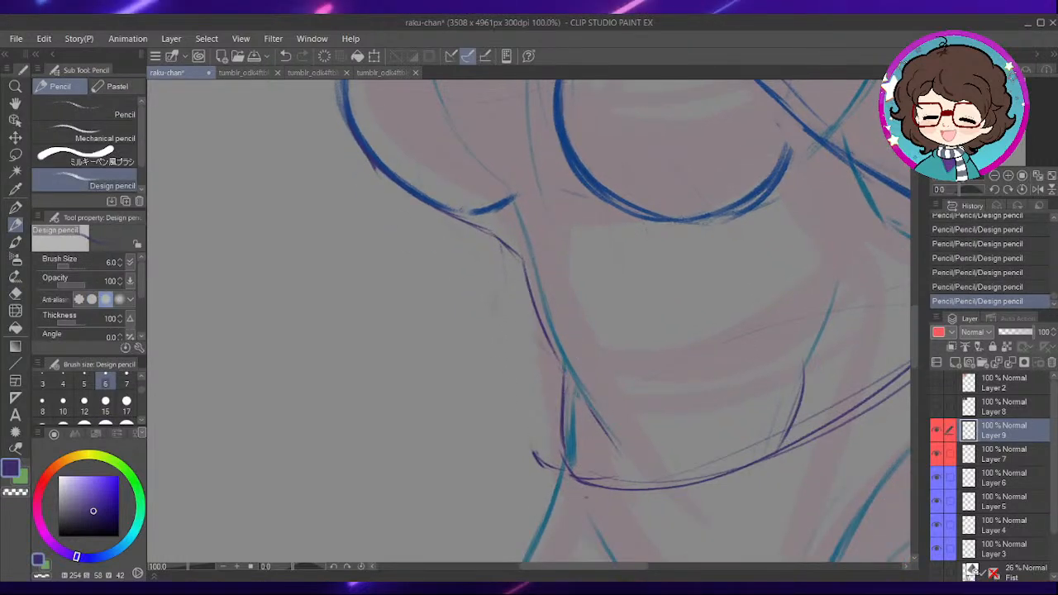
- Erase the leftover hem corner stub, the doubled hem lines and the short fold above the hem
key(e)
key(p)
mouse_move(650, 412)
mouse_down()
mouse_move(668, 418)
mouse_move(680, 321)
mouse_move(673, 399)
mouse_up()
key(e)
drag(613, 425, 477, 428)
drag(668, 400, 633, 402)
key(p)
mouse_move(452, 402)
mouse_down()
mouse_move(522, 442)
mouse_move(567, 445)
mouse_move(626, 438)
mouse_move(721, 384)
mouse_move(612, 391)
mouse_up()
key(e)
mouse_move(739, 267)
mouse_down()
mouse_move(593, 395)
mouse_move(677, 310)
mouse_move(635, 333)
mouse_up()
key(p)
- Redraw the shirt's hem curving up to the far hip contour and erase its old end
drag(644, 381, 636, 362)
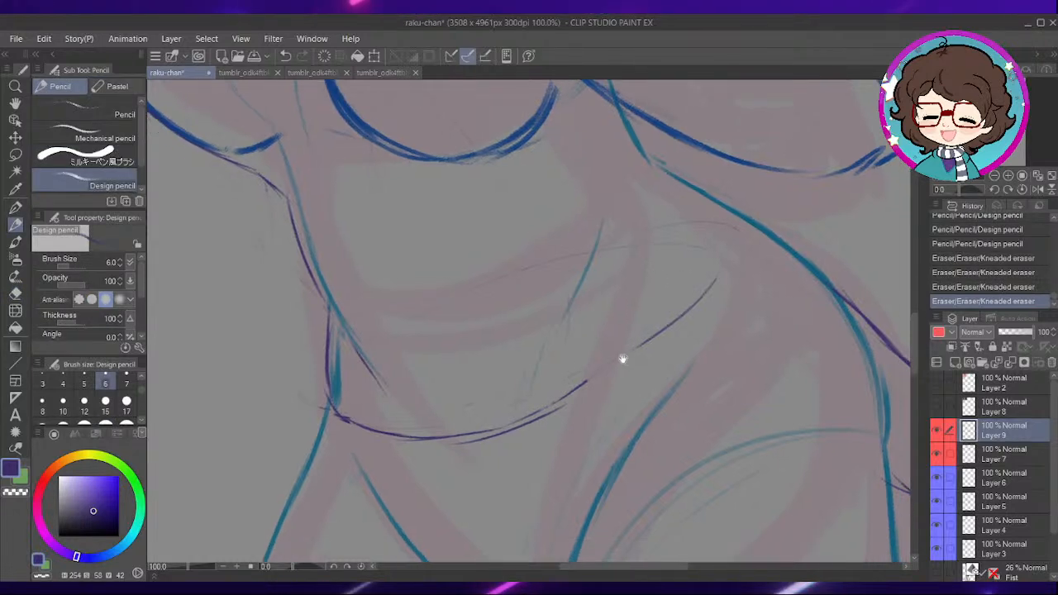
drag(570, 393, 653, 318)
drag(608, 365, 674, 295)
drag(642, 336, 717, 260)
drag(685, 286, 766, 235)
drag(641, 331, 713, 263)
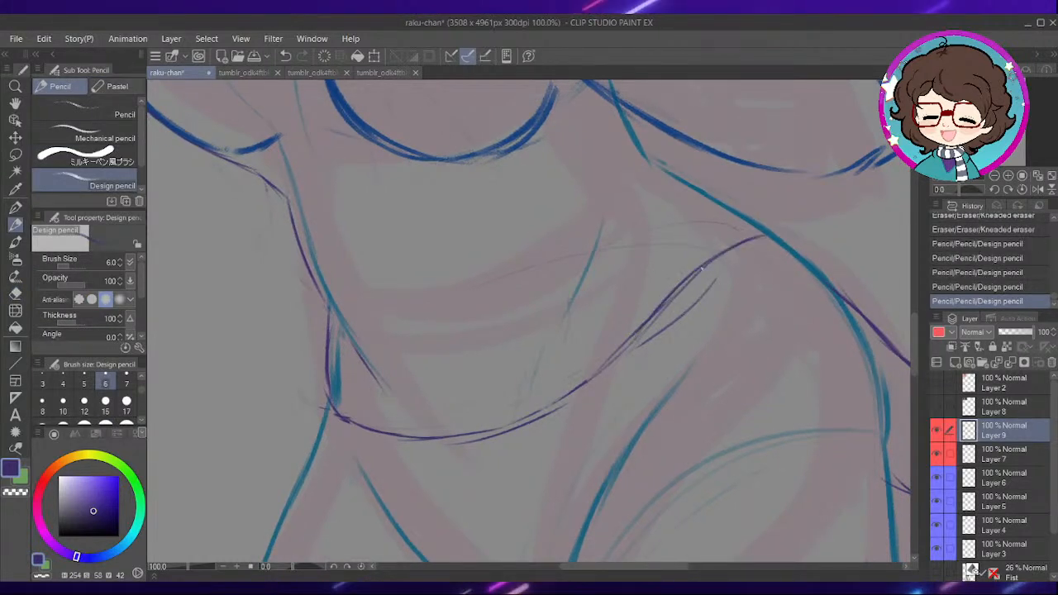
key(e)
drag(648, 350, 699, 302)
drag(690, 310, 717, 283)
- Try extra shirt strokes along the near bust's upper inner curve, and undo them
key(p)
drag(554, 275, 621, 390)
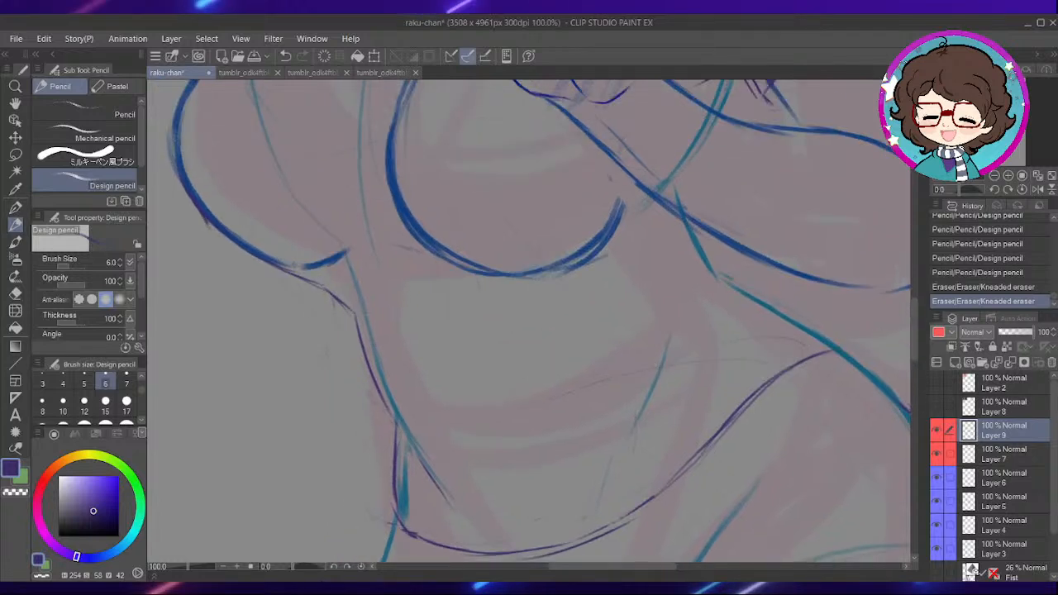
drag(653, 251, 692, 343)
mouse_move(604, 303)
mouse_down()
mouse_move(591, 358)
mouse_move(613, 412)
mouse_up()
mouse_move(543, 256)
mouse_down()
mouse_move(584, 369)
mouse_move(537, 283)
mouse_move(541, 247)
mouse_up()
drag(567, 195, 517, 273)
drag(549, 211, 505, 301)
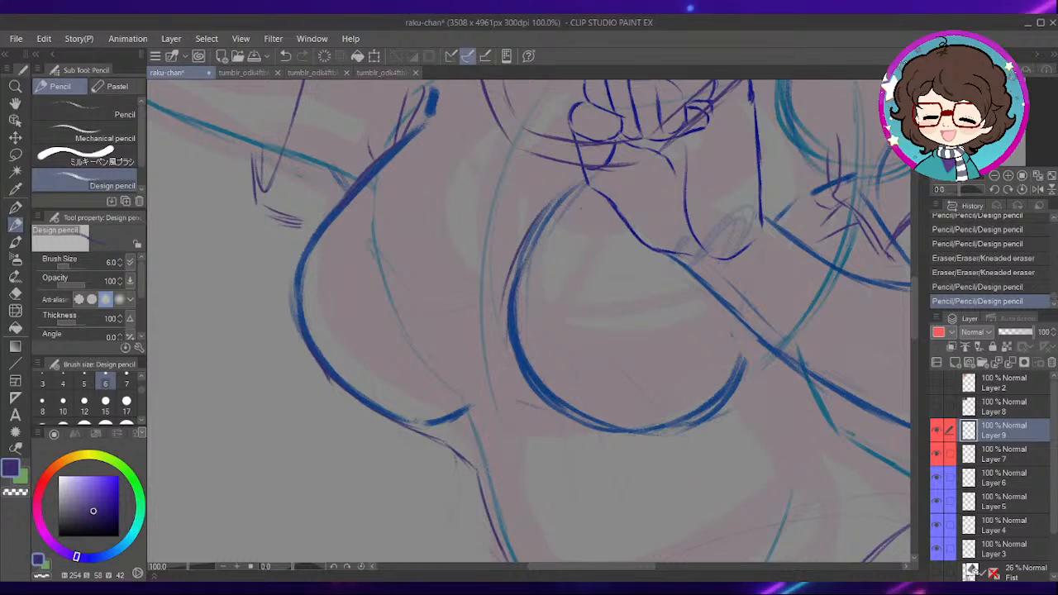
key(ctrl+z)
key(ctrl+z)
- Sketch curved tension folds across the shirt between the two sides of the bust
mouse_move(558, 398)
mouse_down()
mouse_move(550, 326)
mouse_move(597, 422)
mouse_up()
drag(418, 267, 622, 284)
mouse_move(453, 247)
mouse_down()
mouse_move(557, 273)
mouse_move(546, 262)
mouse_up()
key(ctrl+z)
key(ctrl+z)
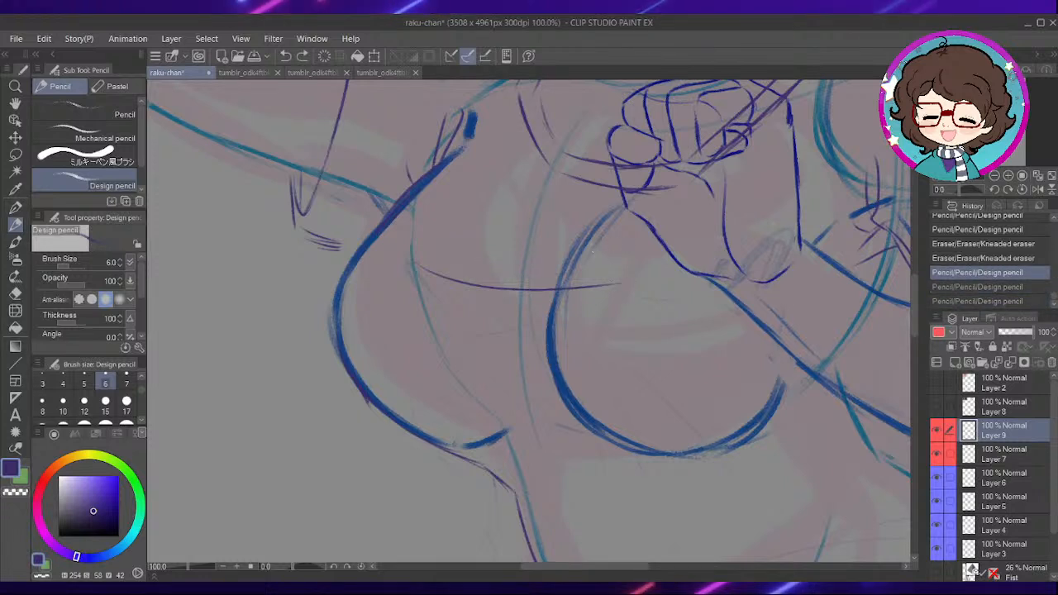
key(ctrl+y)
key(ctrl+y)
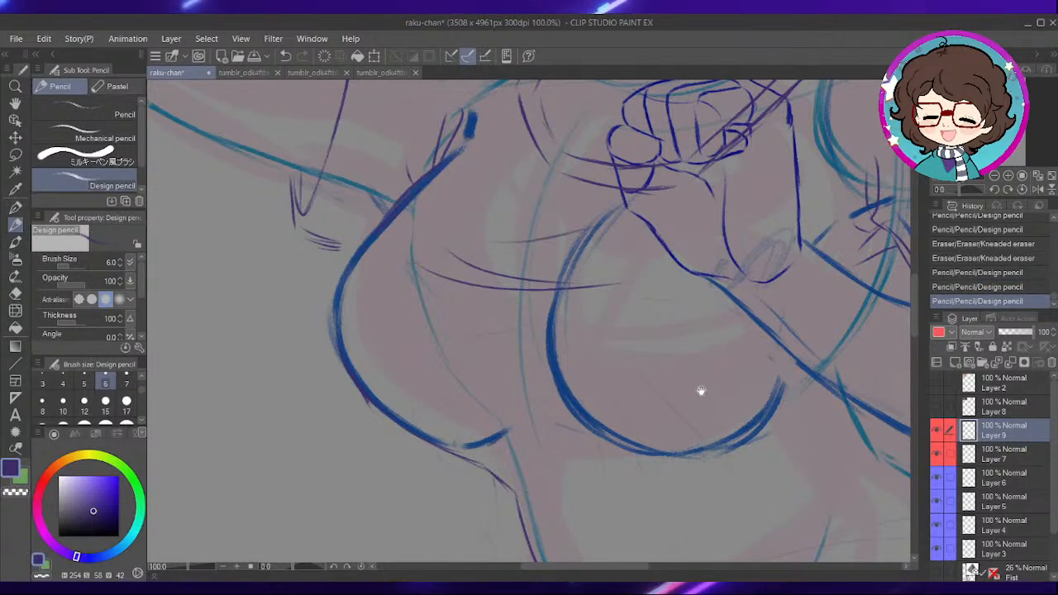
- Sketch fold lines across the shirt just below the bust and a short one beside the near bust's inner curve
drag(702, 392, 644, 332)
mouse_move(453, 400)
mouse_down()
mouse_move(581, 394)
mouse_move(636, 417)
mouse_up()
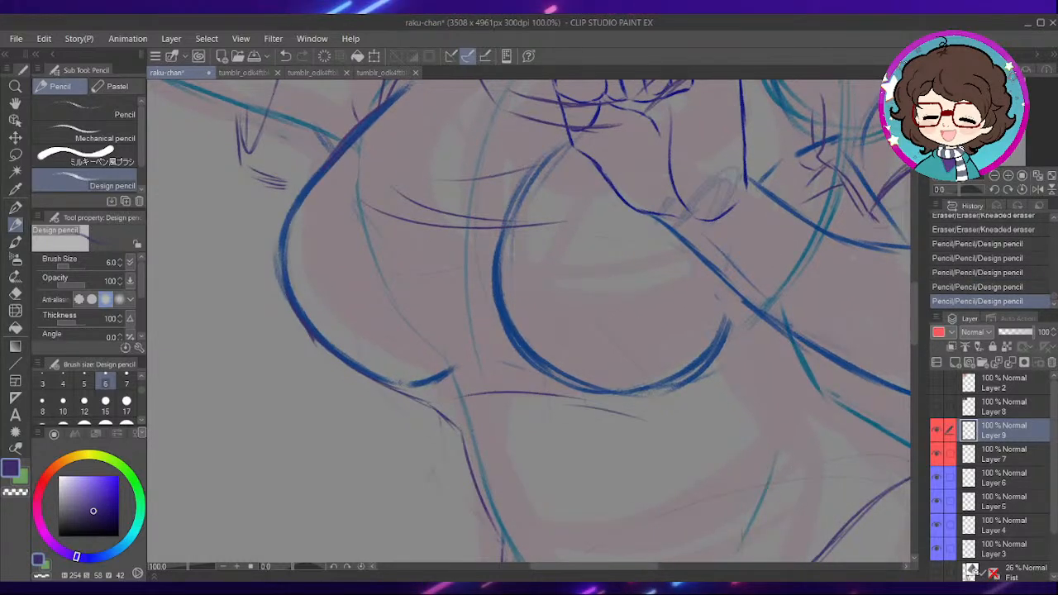
key(ctrl+minus)
mouse_move(848, 263)
mouse_down()
mouse_move(638, 399)
mouse_move(635, 366)
mouse_move(860, 256)
mouse_up()
key(ctrl+plus)
drag(607, 333, 604, 394)
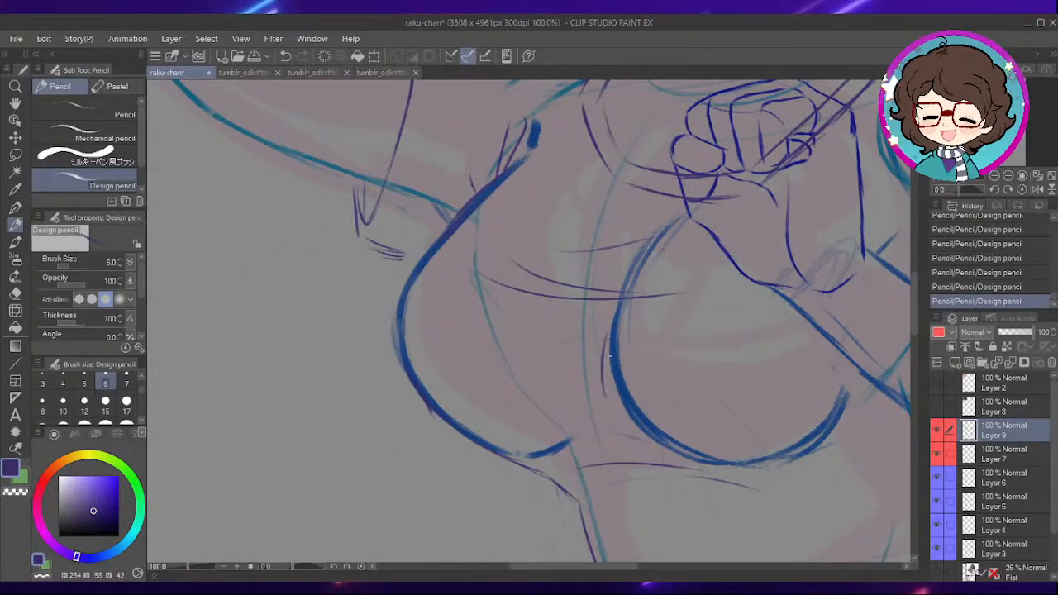
- Erase and redraw the short strokes on the underside of the raised arm's sleeve
drag(553, 275, 686, 312)
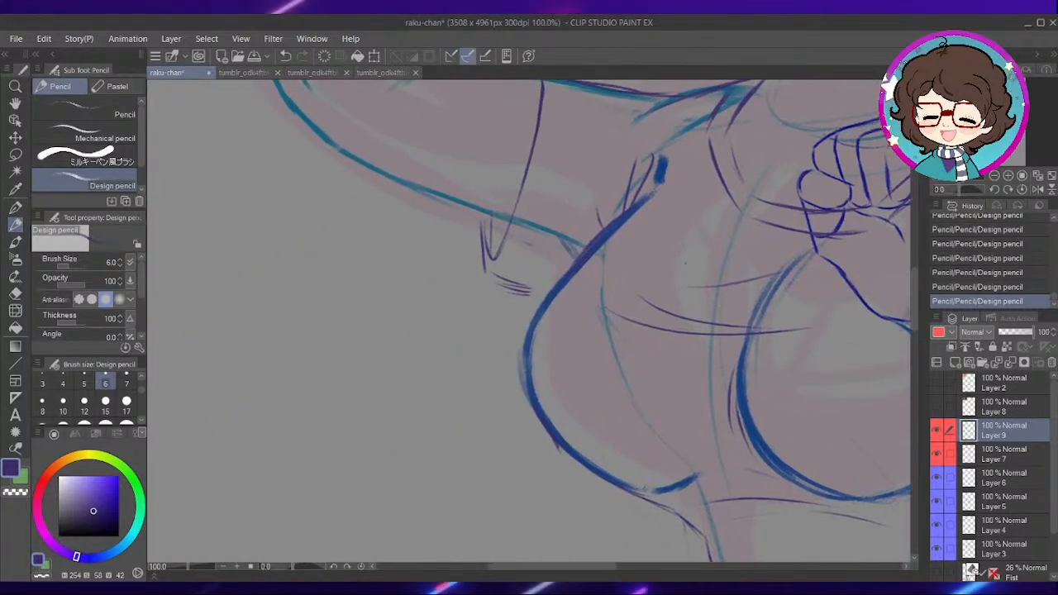
drag(530, 234, 558, 309)
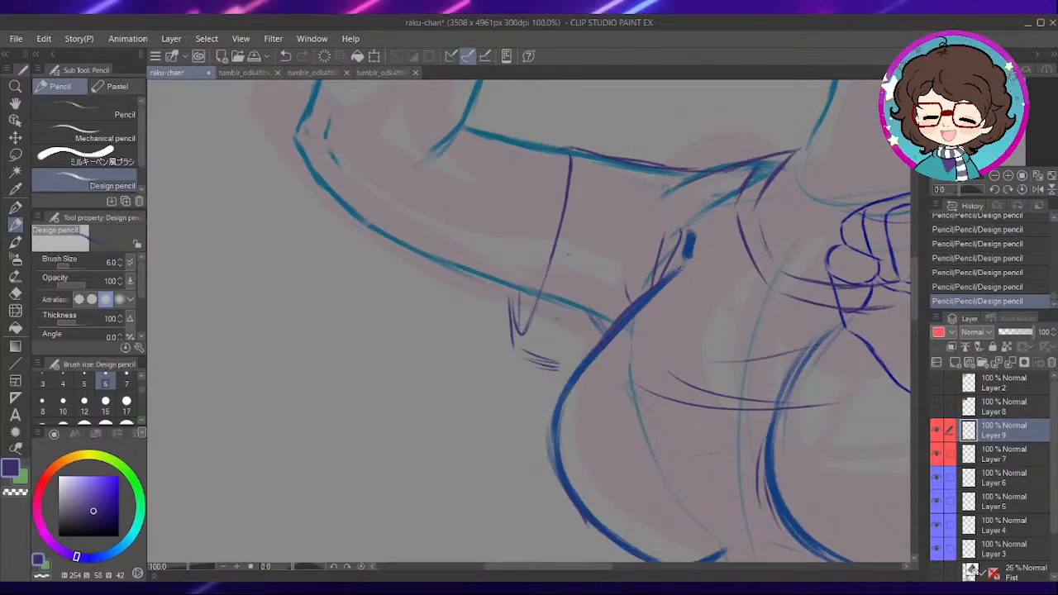
drag(547, 229, 559, 305)
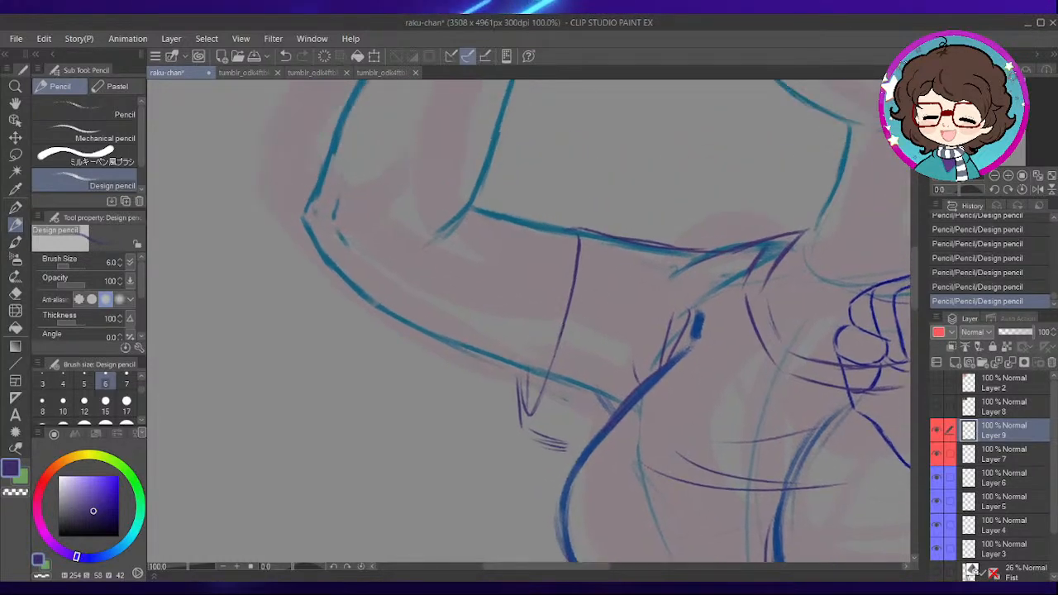
scroll(717, 282, down, 1)
scroll(702, 321, up, 1)
key(e)
mouse_move(577, 415)
mouse_down()
mouse_move(562, 424)
mouse_move(556, 416)
mouse_up()
drag(564, 415, 549, 421)
mouse_move(557, 422)
mouse_down()
mouse_move(542, 430)
mouse_move(598, 417)
mouse_up()
key(p)
drag(560, 418, 608, 414)
mouse_move(661, 271)
mouse_down()
mouse_move(619, 411)
mouse_move(626, 247)
mouse_move(567, 496)
mouse_up()
scroll(734, 380, down, 2)
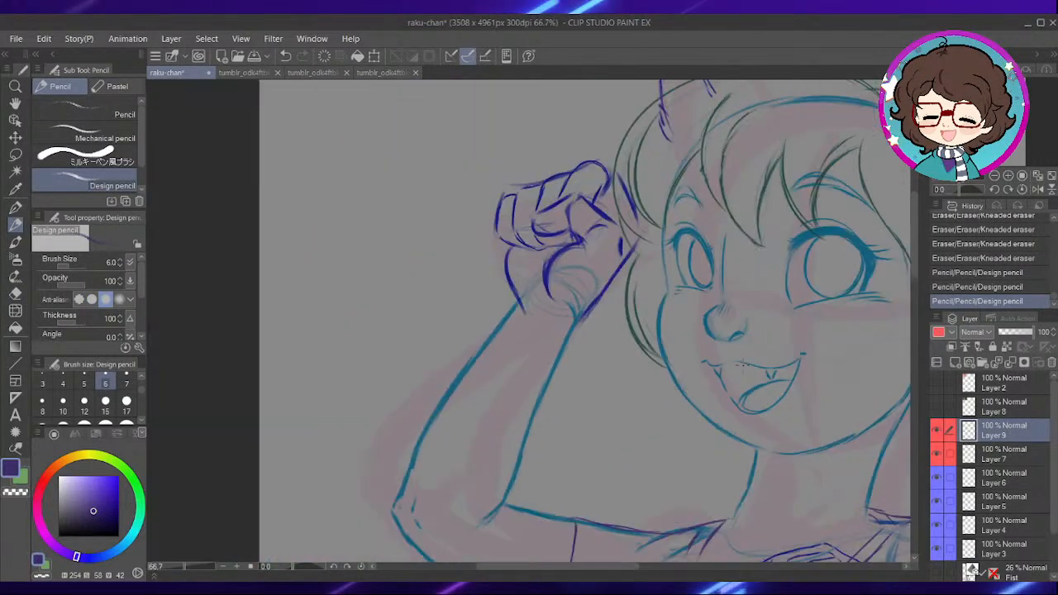
- Show the reference picture of the three characters on Layer 2
drag(791, 379, 545, 160)
scroll(772, 362, down, 2)
drag(825, 475, 746, 342)
drag(649, 146, 744, 431)
click(940, 382)
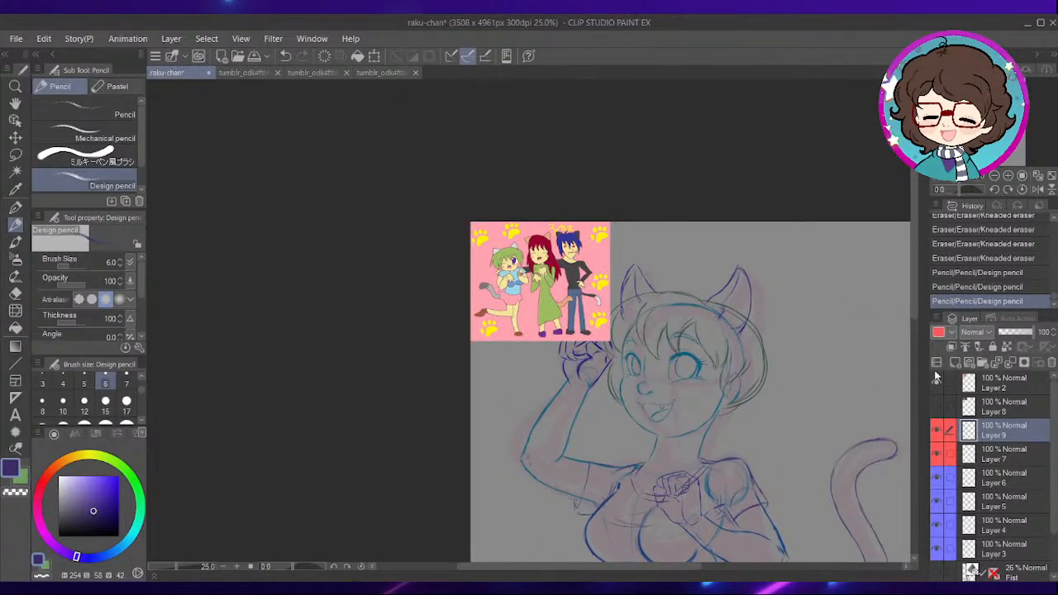
- Briefly show and hide Layer 8 to check its contents, and delete that layer
drag(551, 354, 586, 347)
click(937, 407)
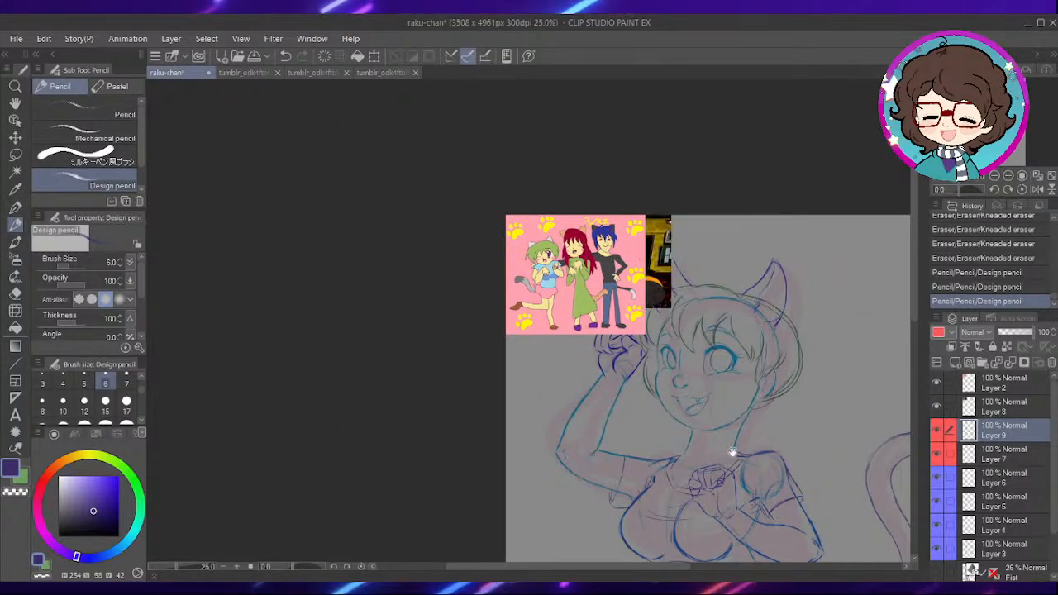
drag(687, 281, 677, 267)
click(939, 407)
click(1002, 408)
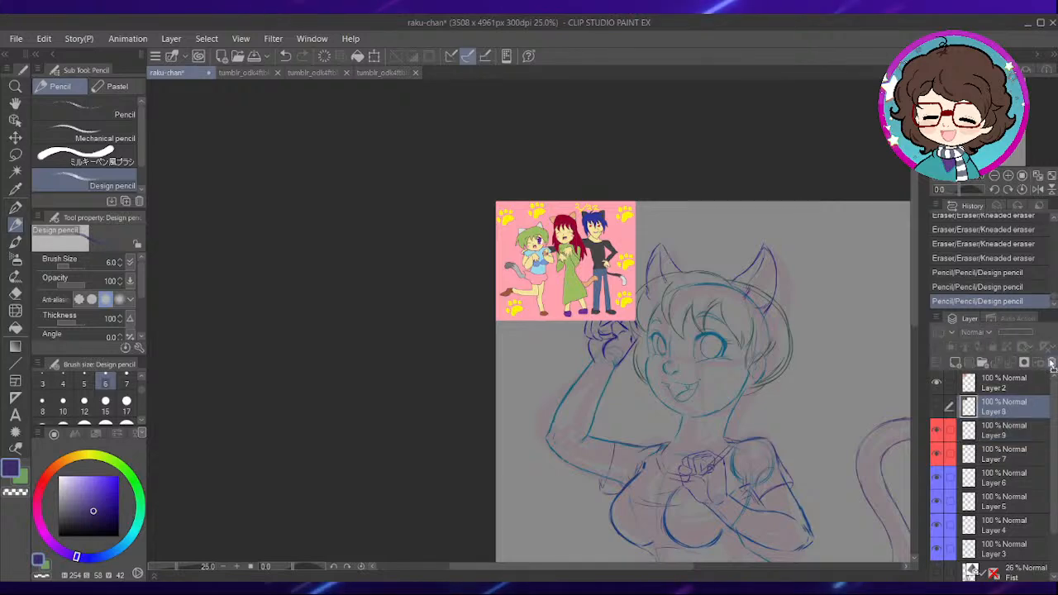
click(1052, 363)
- Examine the green-haired character's skirt and outfit in the reference picture on Layer 2
click(1000, 386)
drag(693, 404, 616, 272)
drag(633, 362, 624, 270)
scroll(665, 326, up, 2)
drag(593, 380, 631, 279)
drag(523, 203, 613, 414)
drag(513, 278, 600, 444)
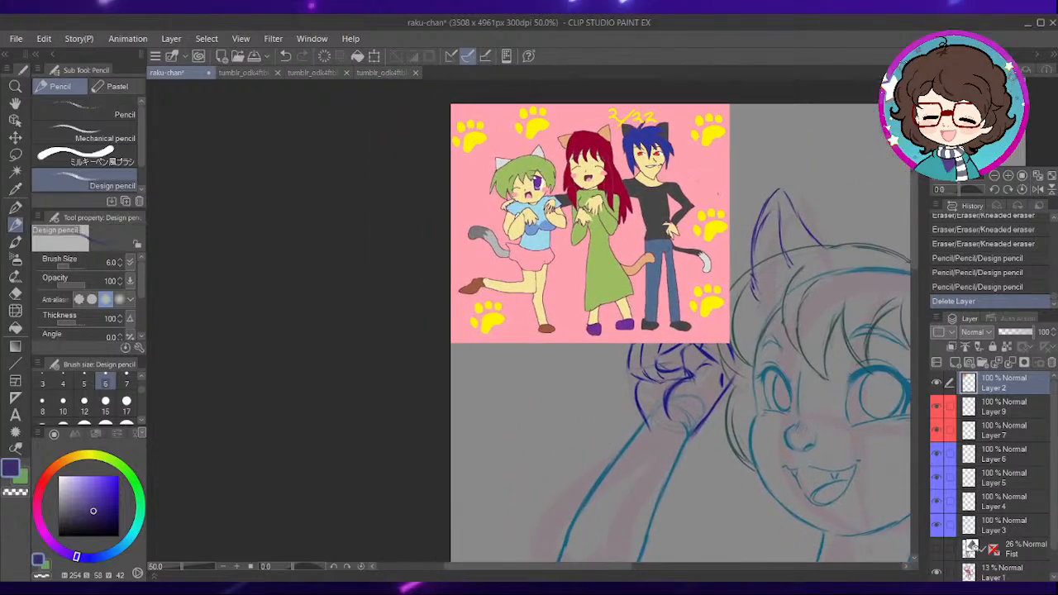
scroll(539, 266, up, 4)
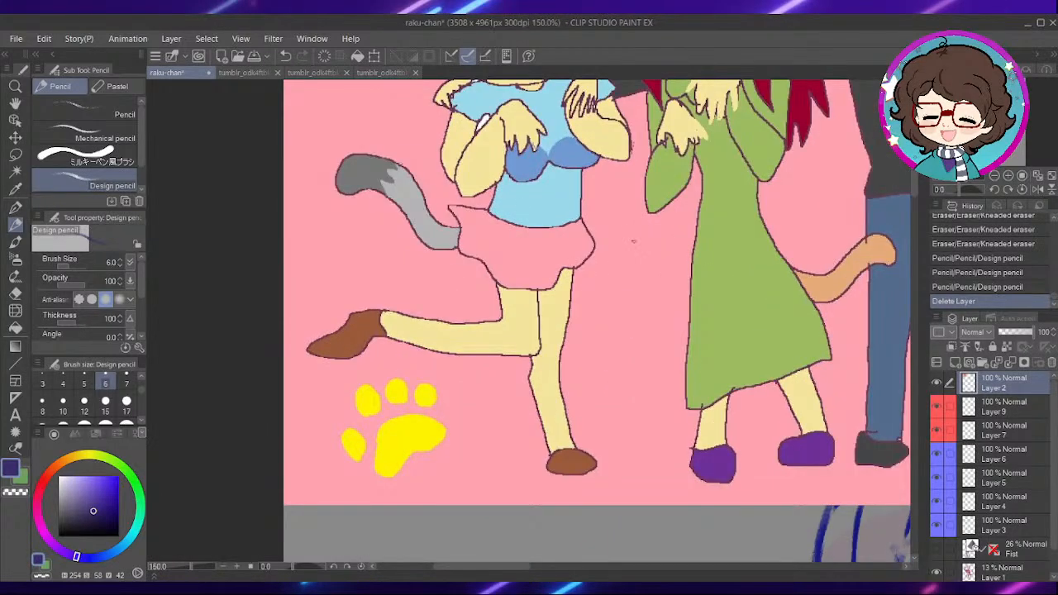
- Hide the Layer 2 reference and make Layer 9 the active layer for sketching
click(937, 383)
click(1000, 407)
scroll(827, 424, down, 4)
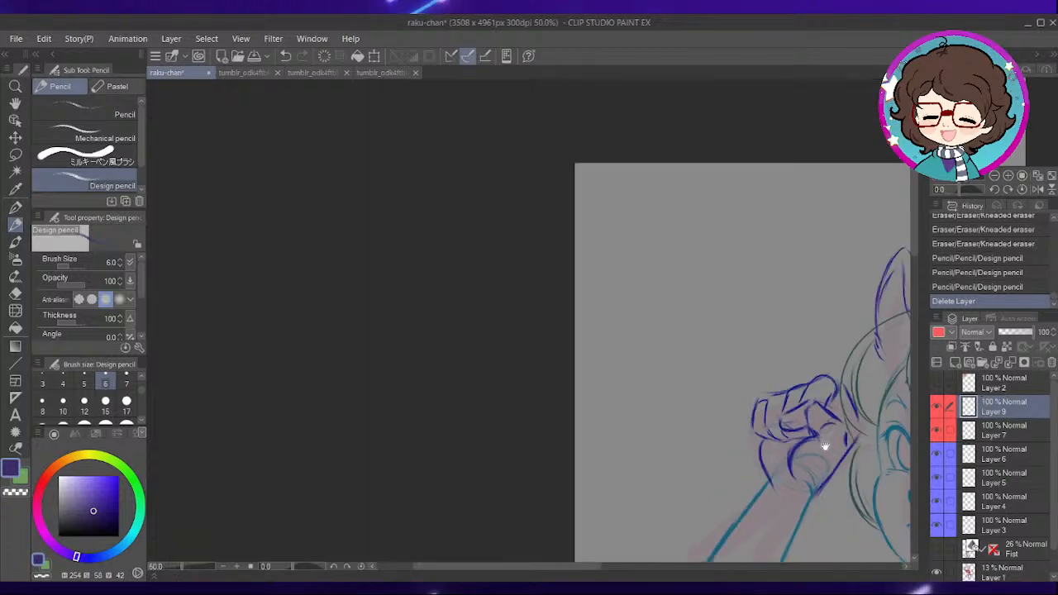
- Sketch the skirt's flared outer side from the waist on the side away from the tail, and begin the wavy hem across that thigh
drag(828, 423, 628, 171)
drag(735, 388, 601, 189)
drag(687, 512, 638, 287)
drag(530, 291, 419, 414)
drag(523, 427, 518, 331)
mouse_move(412, 354)
mouse_down()
mouse_move(451, 307)
mouse_move(488, 373)
mouse_move(583, 334)
mouse_up()
drag(586, 346, 608, 362)
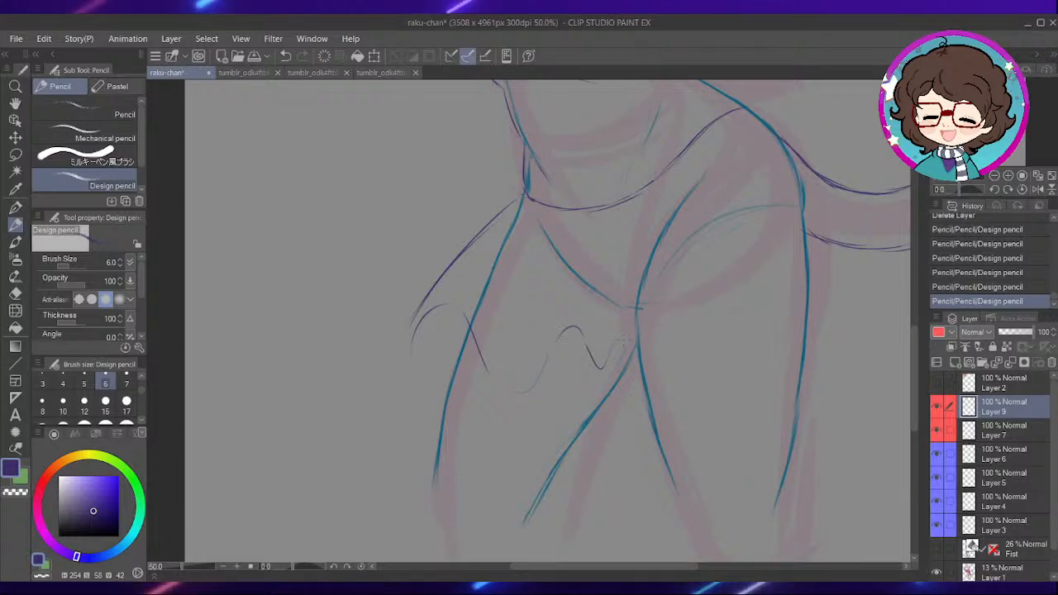
- Continue the wavy hem across the other thigh, and sketch and rework the skirt's flared edge over the tail's base
drag(820, 322, 664, 397)
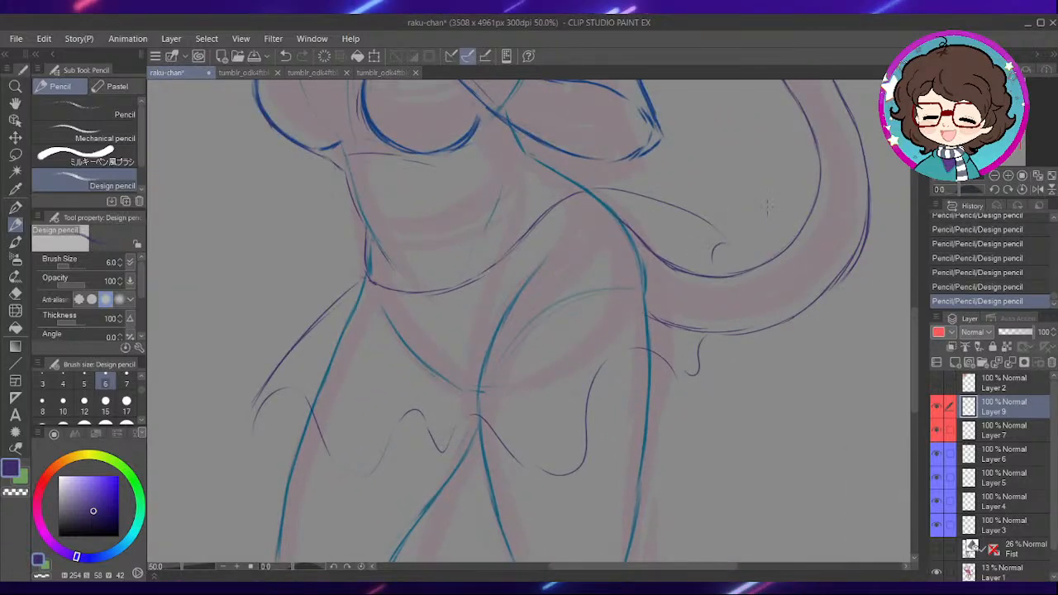
key(ctrl+z)
key(ctrl+z)
key(ctrl+y)
key(ctrl+y)
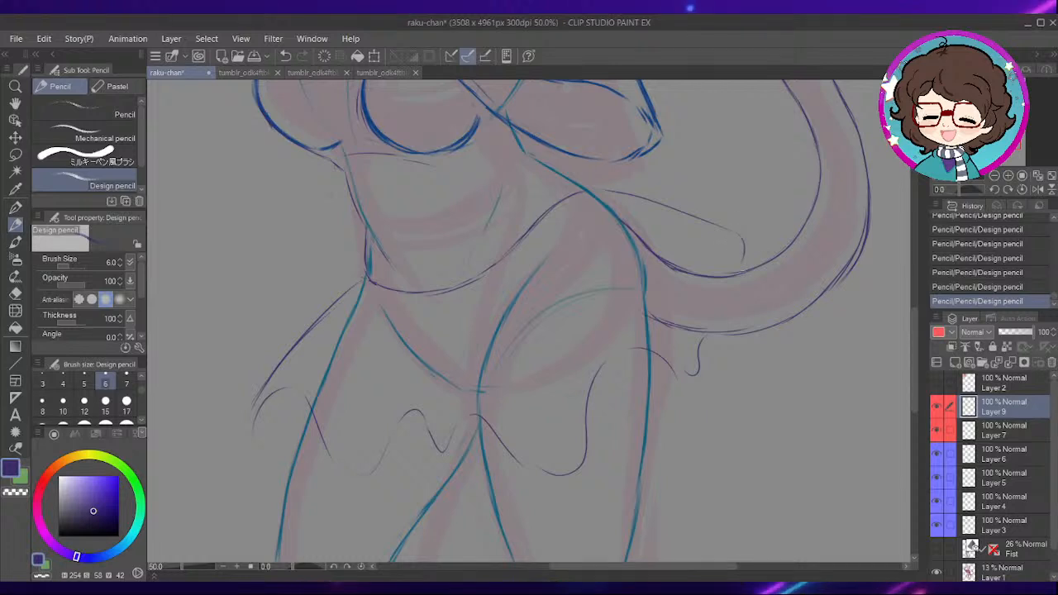
drag(650, 235, 737, 263)
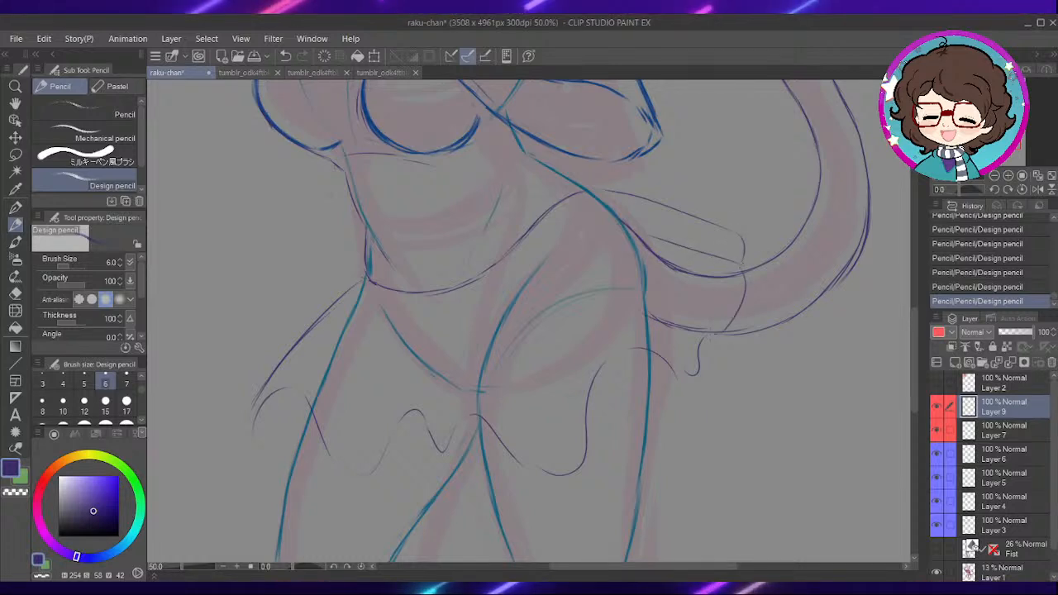
- Sketch extra flared folds fanning out from the waist on the side of the skirt away from the tail
drag(463, 315, 588, 299)
drag(485, 257, 382, 326)
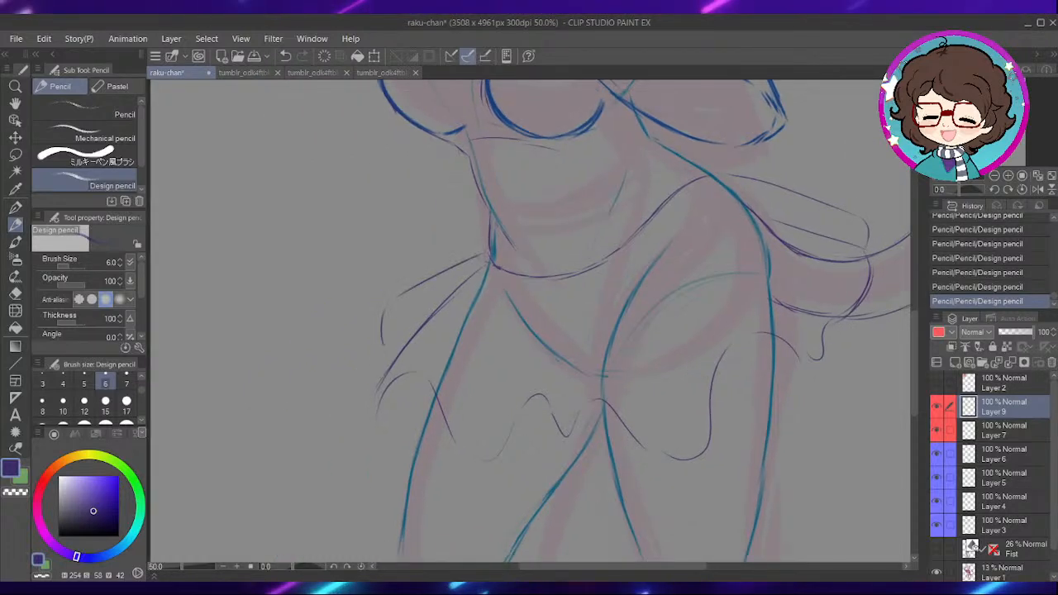
drag(631, 373, 701, 406)
drag(718, 341, 587, 392)
mouse_move(398, 446)
mouse_down()
mouse_move(549, 309)
mouse_move(668, 276)
mouse_up()
mouse_move(592, 322)
mouse_down()
mouse_move(639, 318)
mouse_move(686, 289)
mouse_move(574, 298)
mouse_up()
drag(658, 268, 573, 281)
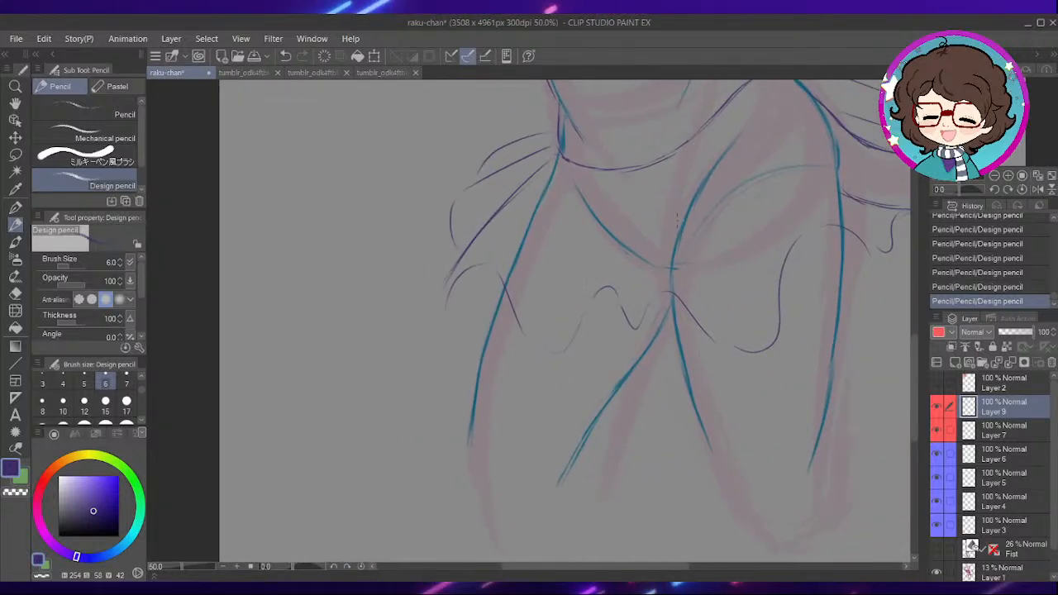
- Darken the skirt's flared side line away from the tail, and join it to the corner of the wavy hem
scroll(569, 279, up, 1)
mouse_move(490, 269)
mouse_down()
mouse_move(564, 297)
mouse_move(543, 299)
mouse_move(538, 288)
mouse_up()
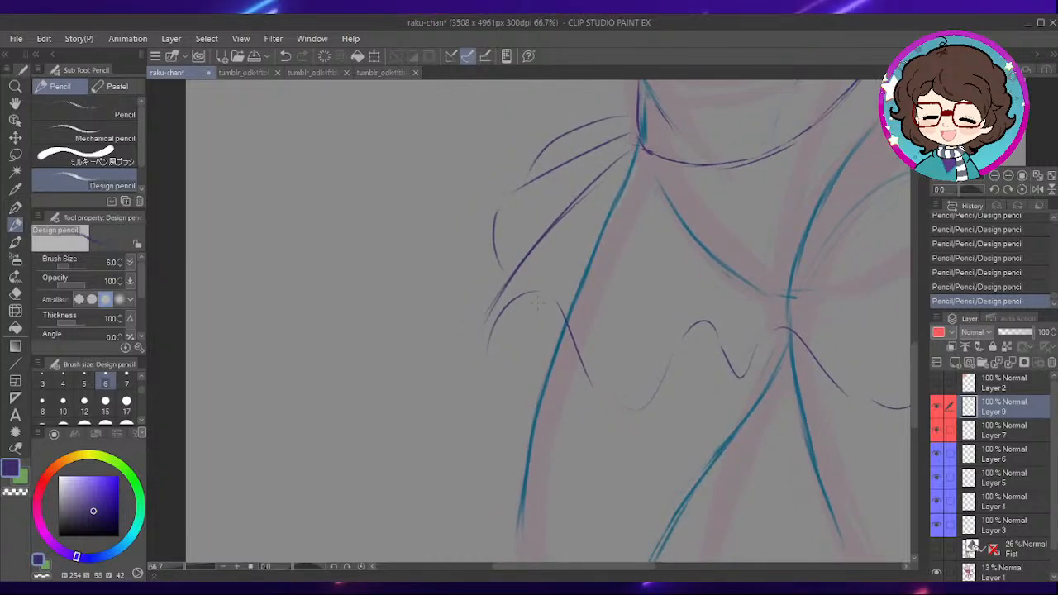
scroll(556, 324, up, 1)
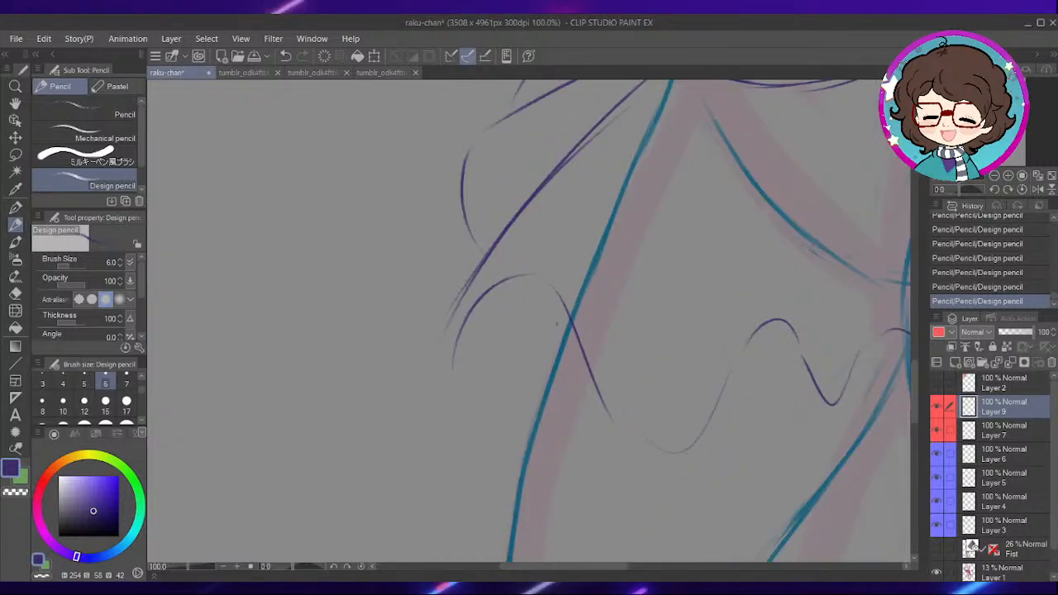
scroll(555, 257, up, 1)
drag(436, 332, 437, 375)
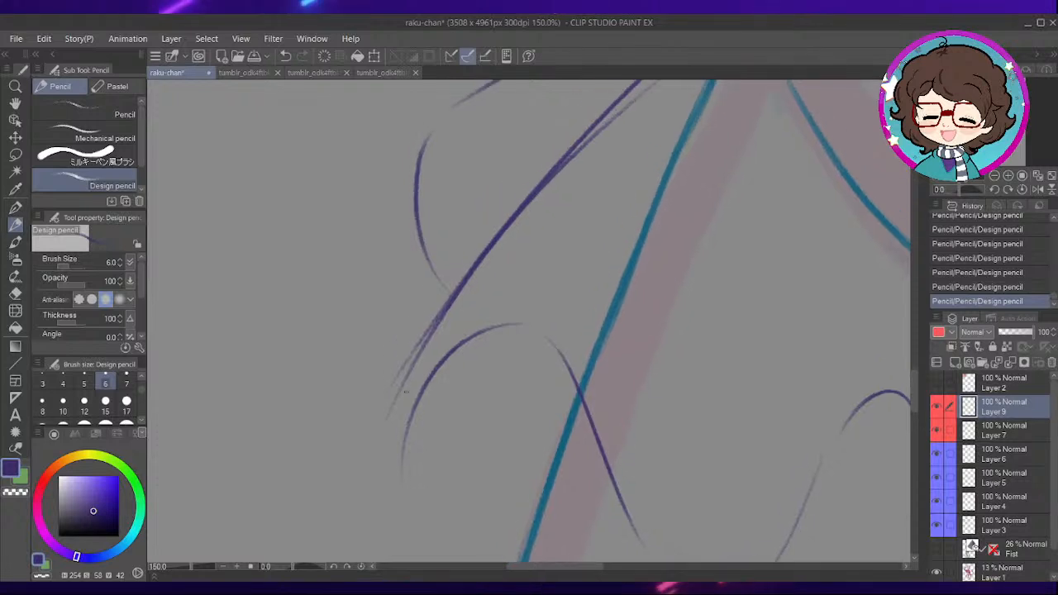
drag(490, 241, 417, 351)
drag(474, 279, 395, 386)
drag(493, 255, 372, 401)
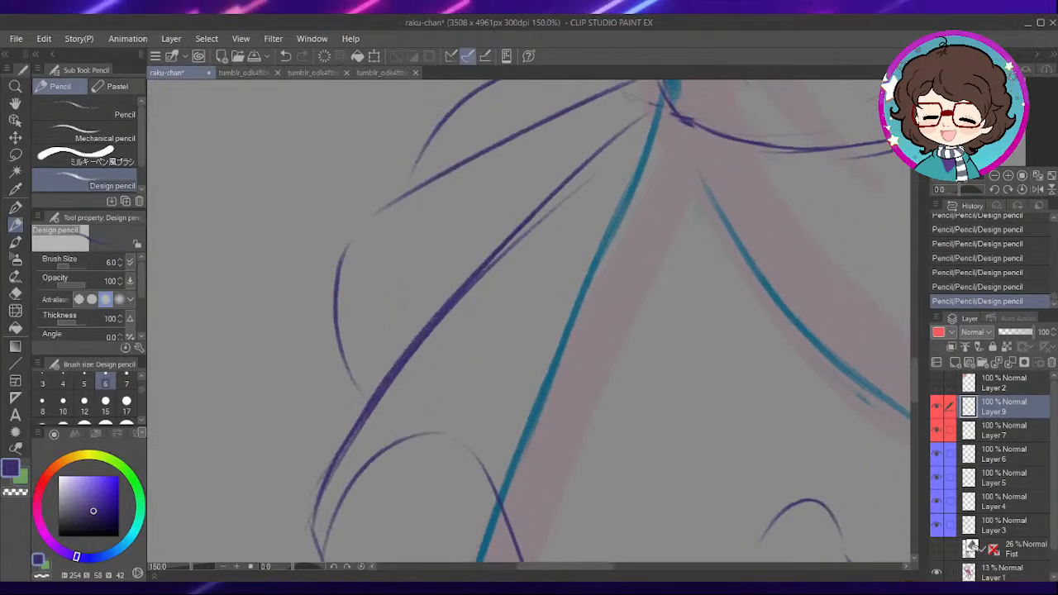
- Strengthen the outer fold curves fanning out from the waist on the side away from the tail
drag(421, 296, 449, 325)
drag(595, 217, 399, 440)
mouse_move(376, 267)
mouse_down()
mouse_move(369, 395)
mouse_move(380, 408)
mouse_up()
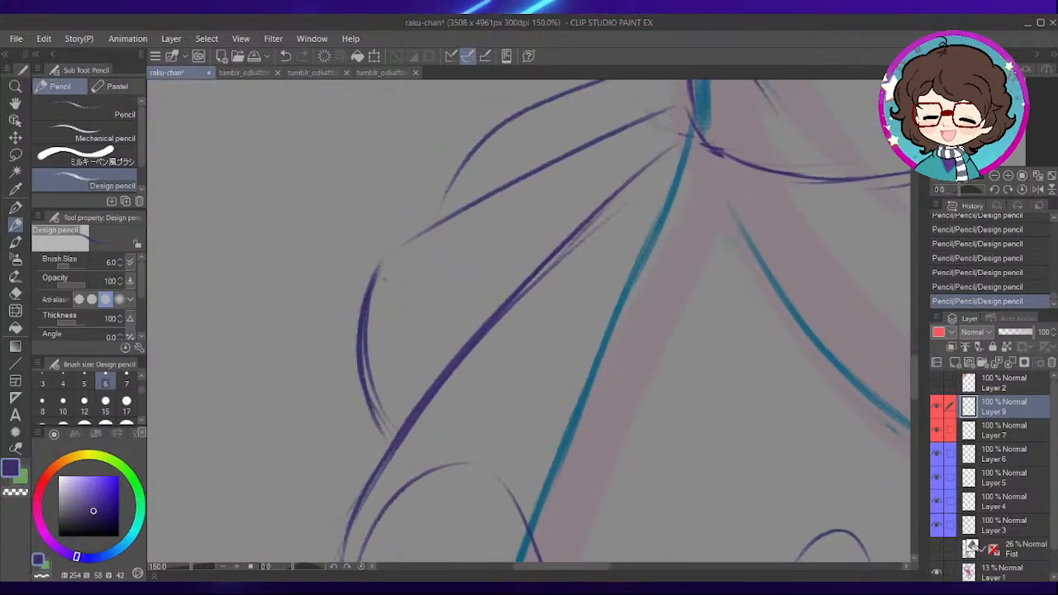
drag(513, 248, 450, 406)
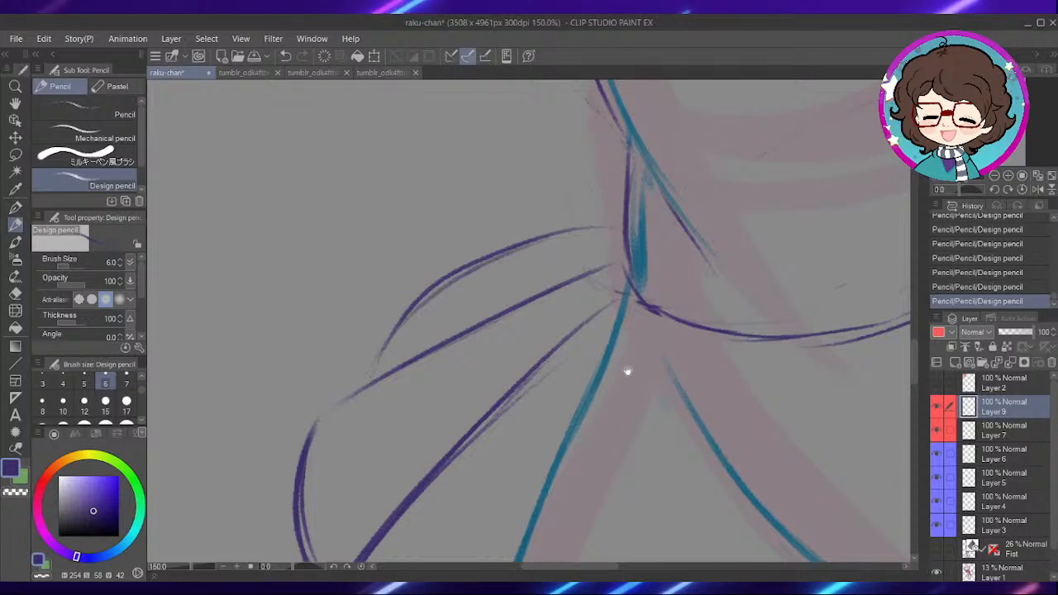
- Reinforce the first downward wave of the skirt hem across the thigh away from the tail
drag(623, 347, 566, 208)
mouse_move(547, 480)
mouse_down()
mouse_move(546, 241)
mouse_move(555, 225)
mouse_up()
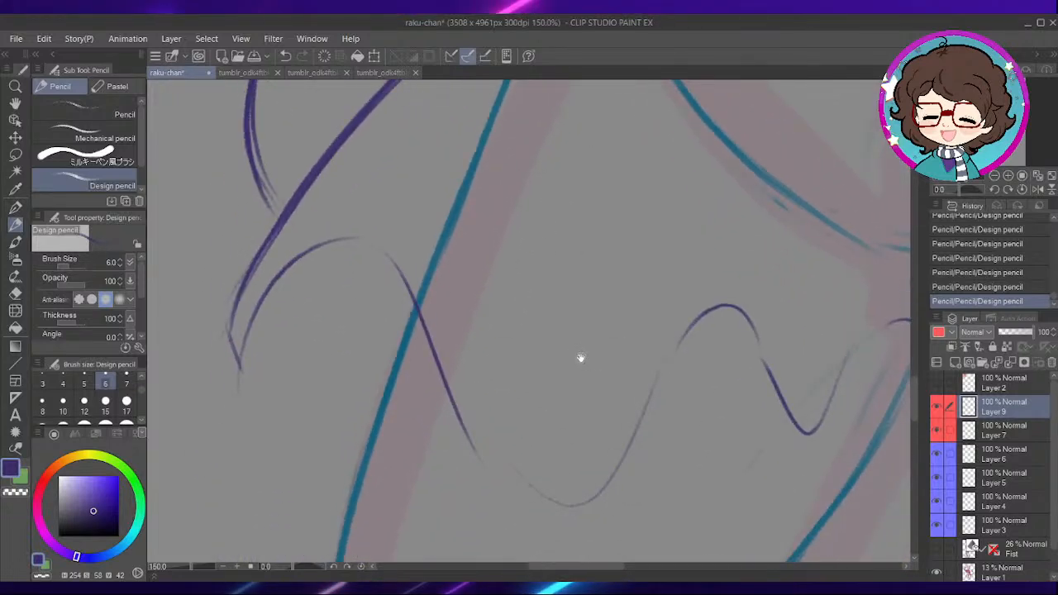
mouse_move(619, 401)
mouse_down()
mouse_move(588, 345)
mouse_move(597, 313)
mouse_up()
mouse_move(401, 219)
mouse_down()
mouse_move(475, 368)
mouse_move(594, 385)
mouse_up()
drag(633, 285, 581, 338)
drag(584, 430, 565, 406)
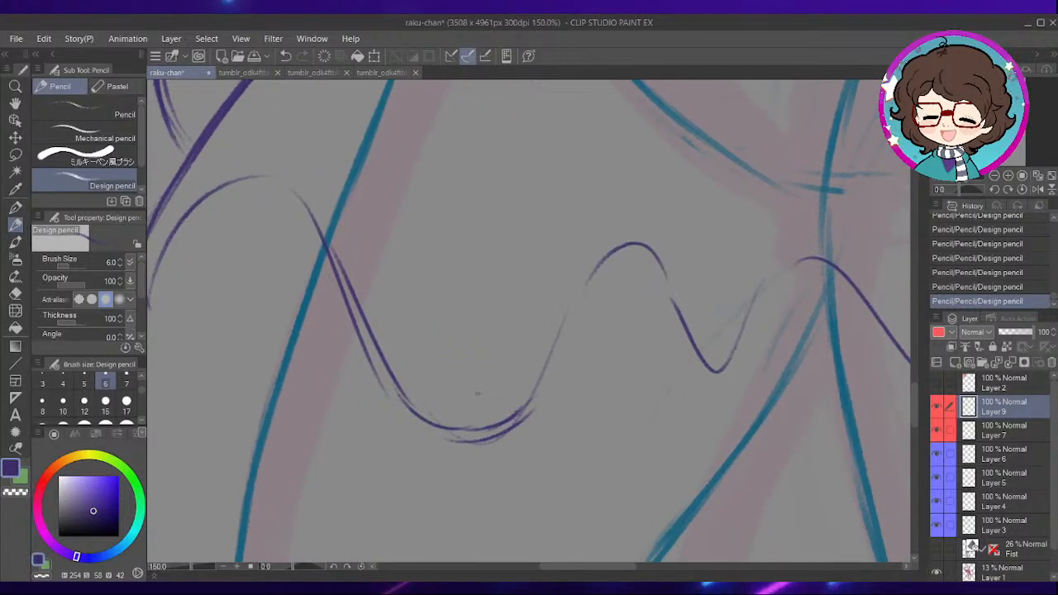
- Clean up the bottom of the first hem wave with the eraser, and redraw it rising into the next crest
key(e)
key(p)
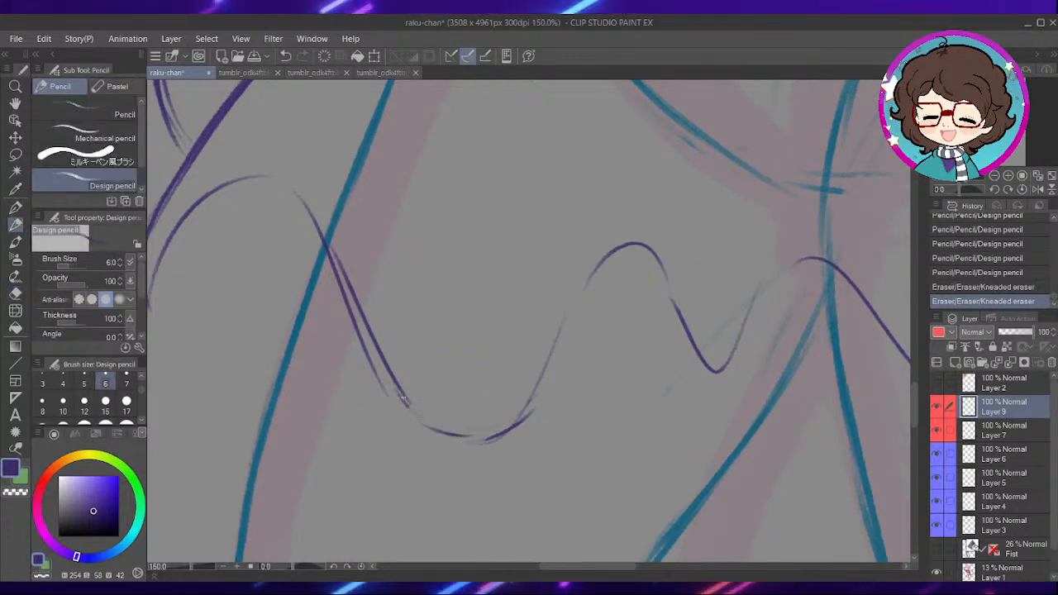
drag(491, 434, 534, 409)
drag(561, 406, 522, 397)
drag(450, 427, 508, 362)
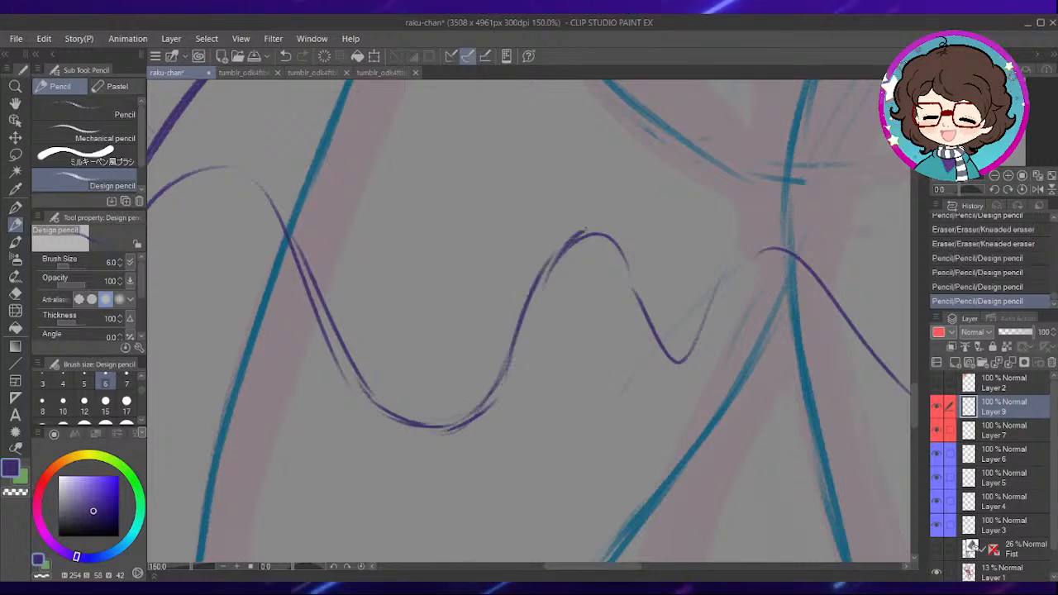
- Reinforce the hem waves from between the legs across the tail-side thigh, joining the gaps between crests
drag(665, 326, 611, 331)
drag(797, 289, 645, 310)
mouse_move(594, 279)
mouse_down()
mouse_move(746, 437)
mouse_move(638, 385)
mouse_up()
drag(803, 333, 577, 392)
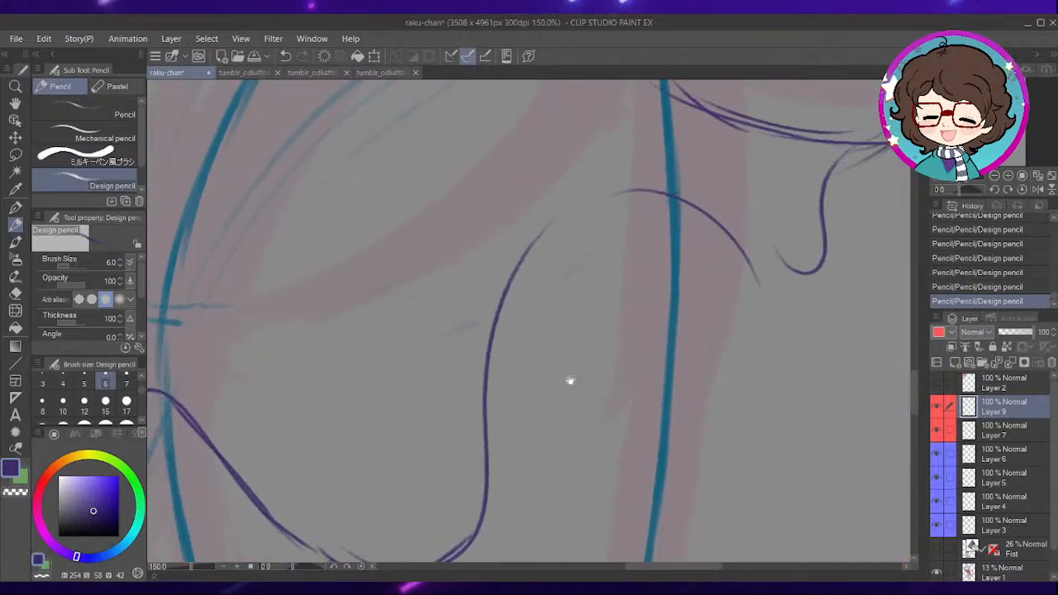
drag(784, 281, 701, 389)
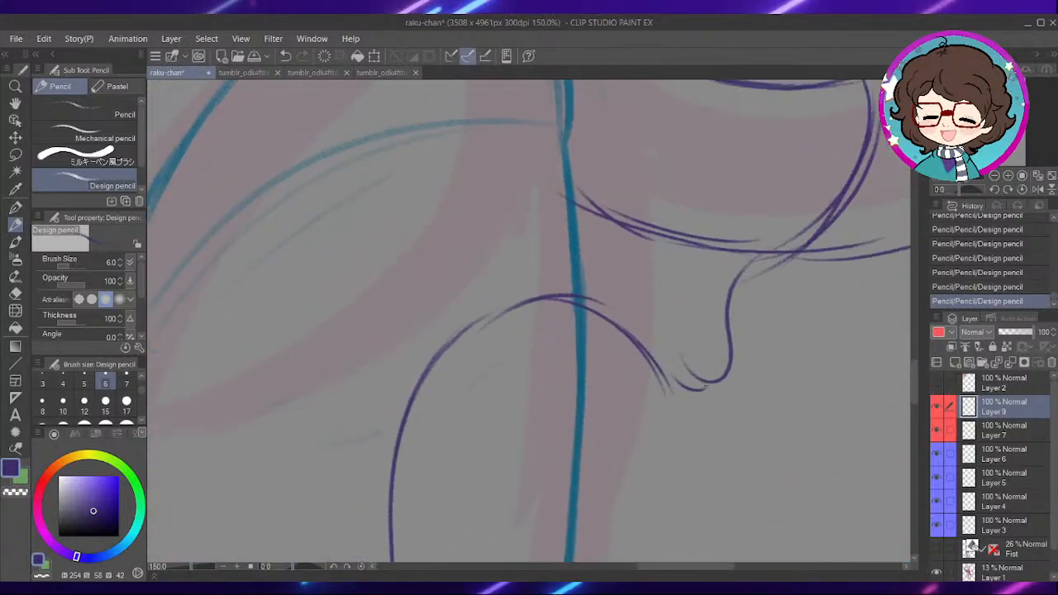
- Close the hem curl below the tail, and sketch diagonal fold lines across the tail-side hip
drag(756, 339, 642, 488)
drag(666, 397, 604, 480)
drag(608, 441, 723, 310)
drag(544, 236, 679, 323)
key(ctrl+minus)
drag(580, 228, 599, 259)
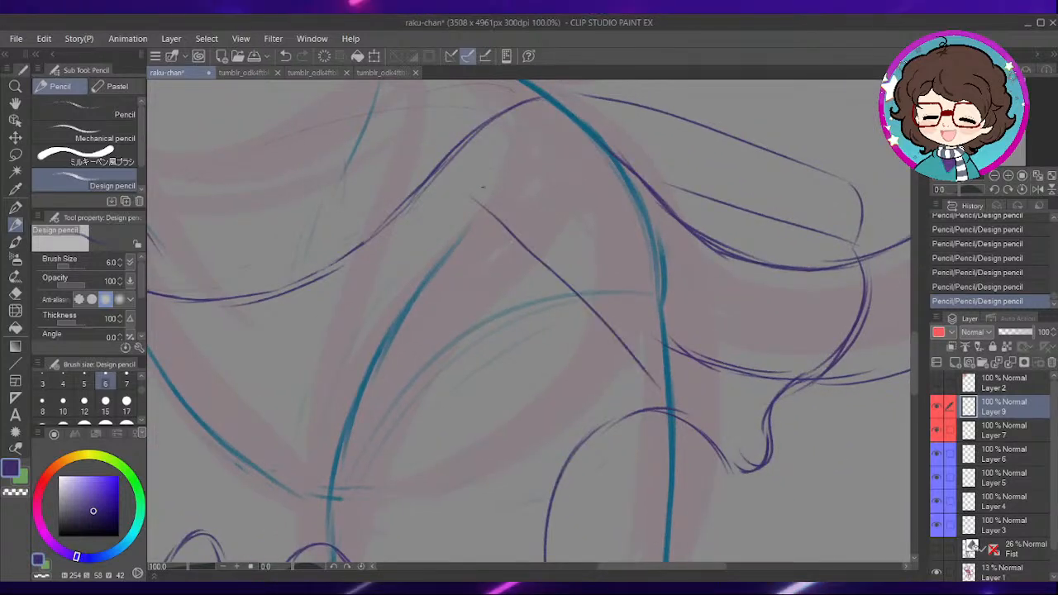
drag(488, 188, 643, 352)
- Sketch straight fold lines running down the front of the skirt from below the waistline
mouse_move(544, 389)
mouse_down()
mouse_move(596, 269)
mouse_move(605, 419)
mouse_up()
key(ctrl+z)
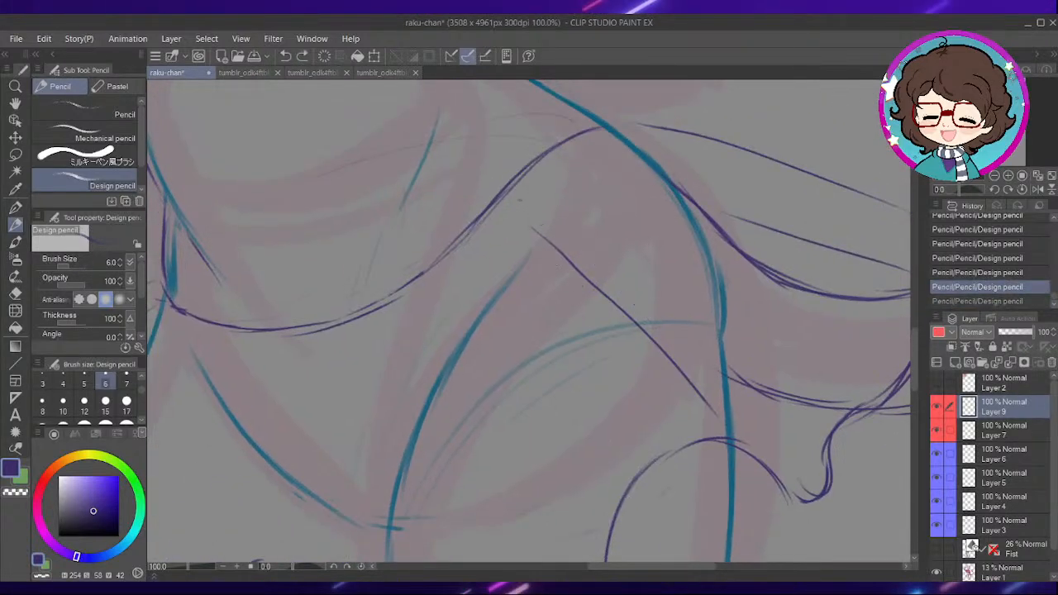
key(ctrl+y)
drag(629, 344, 645, 201)
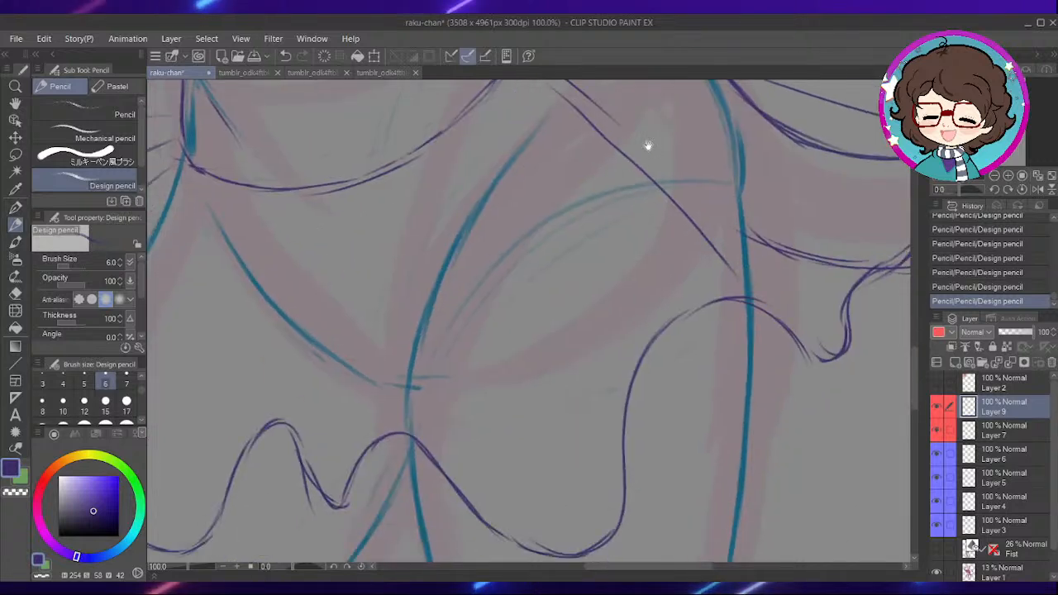
drag(648, 147, 677, 217)
mouse_move(497, 415)
mouse_down()
mouse_move(501, 336)
mouse_move(516, 361)
mouse_up()
drag(455, 169, 398, 357)
drag(488, 172, 493, 253)
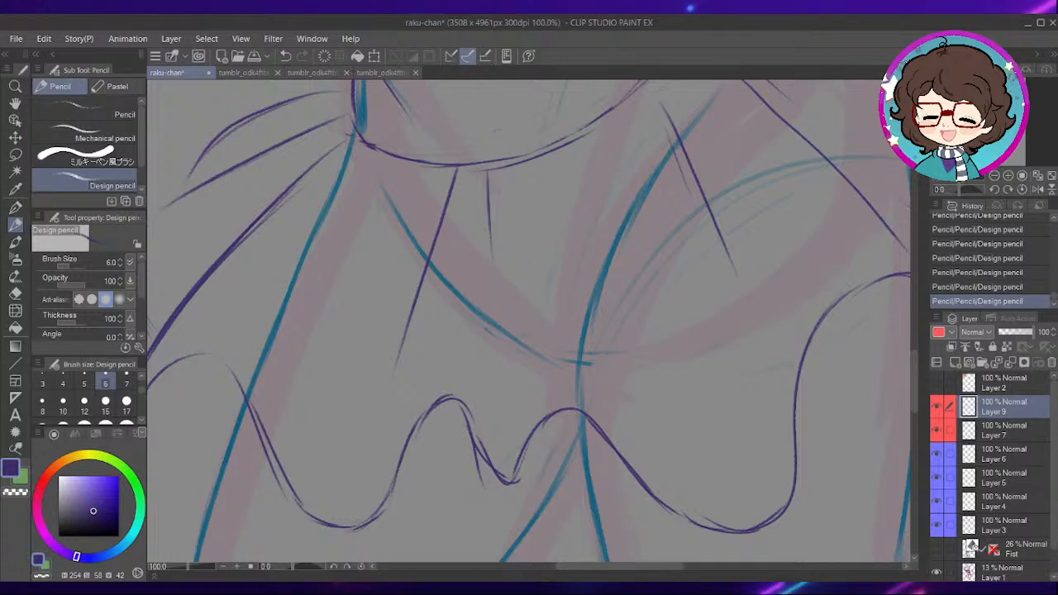
- Replace the short fold line below the waist with a longer one toward the crotch and a short continuation beneath it
key(ctrl+z)
key(ctrl+z)
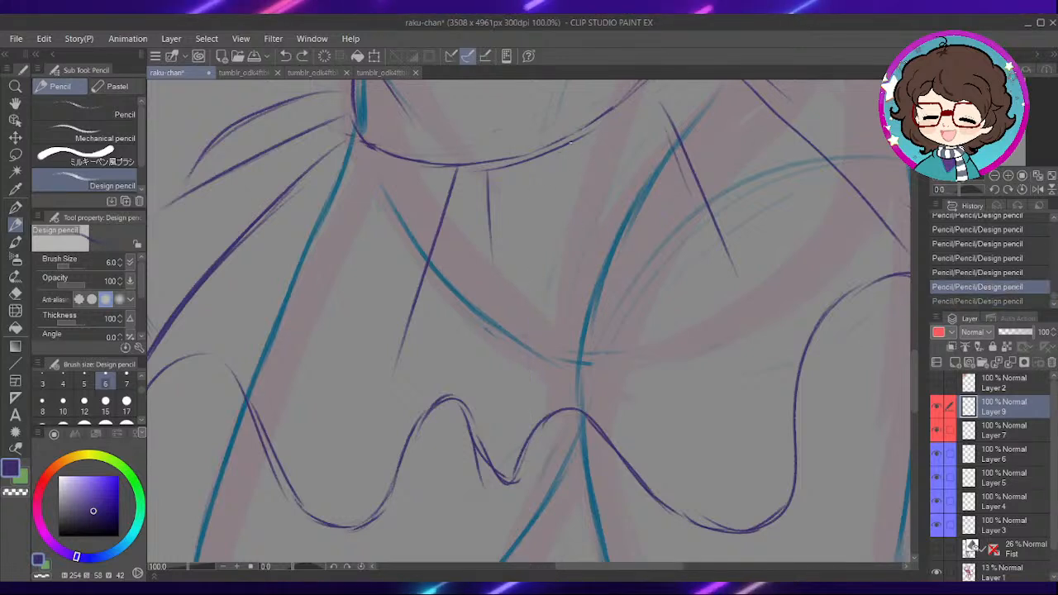
key(ctrl+y)
key(ctrl+y)
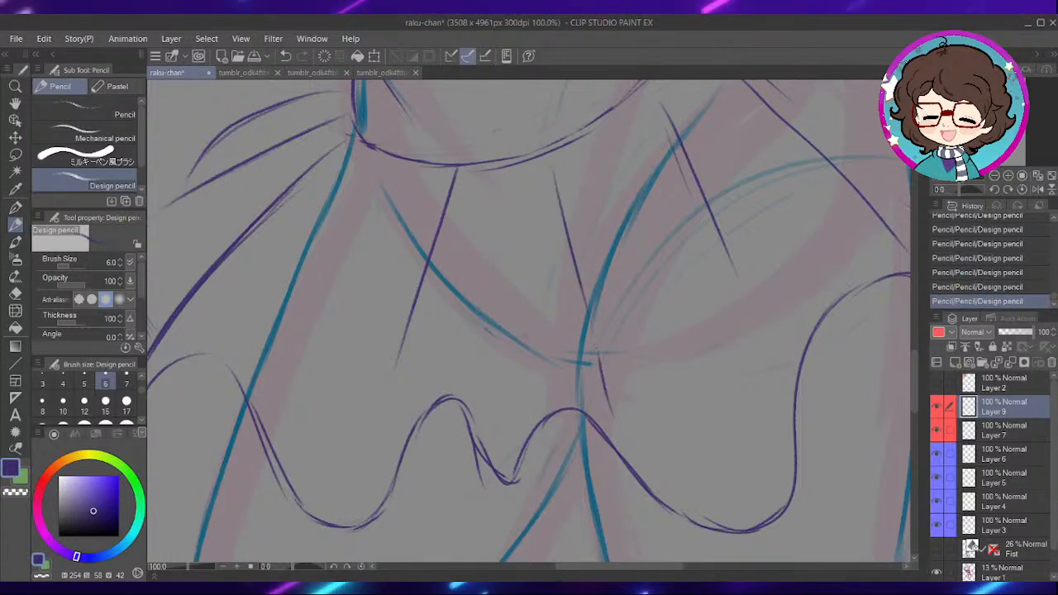
- Add a pair of short fold strokes just below the waistline between the two long front folds
drag(508, 388, 552, 369)
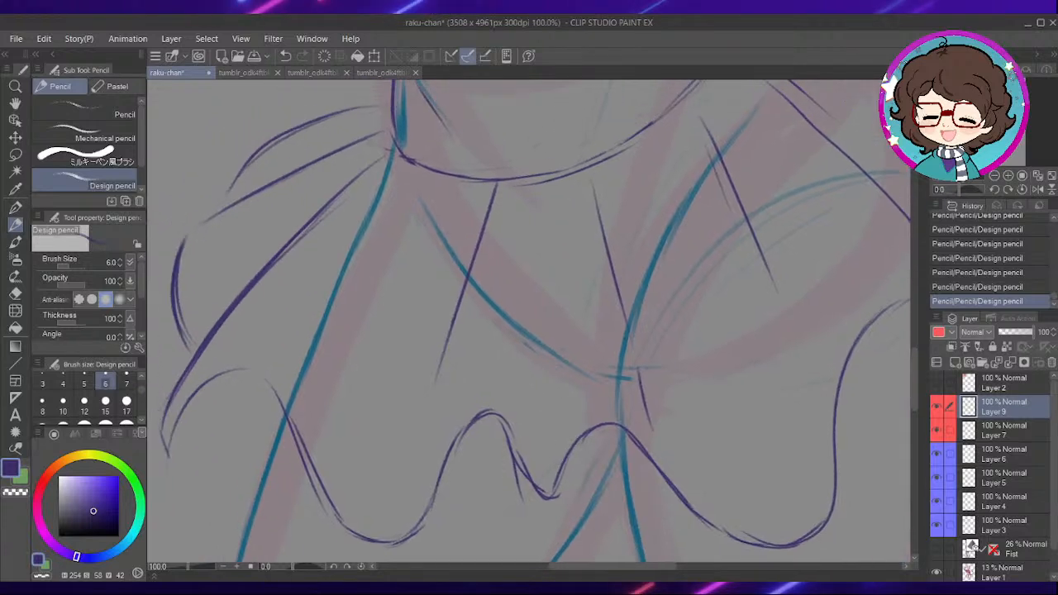
mouse_move(441, 395)
mouse_down()
mouse_move(558, 333)
mouse_move(615, 378)
mouse_up()
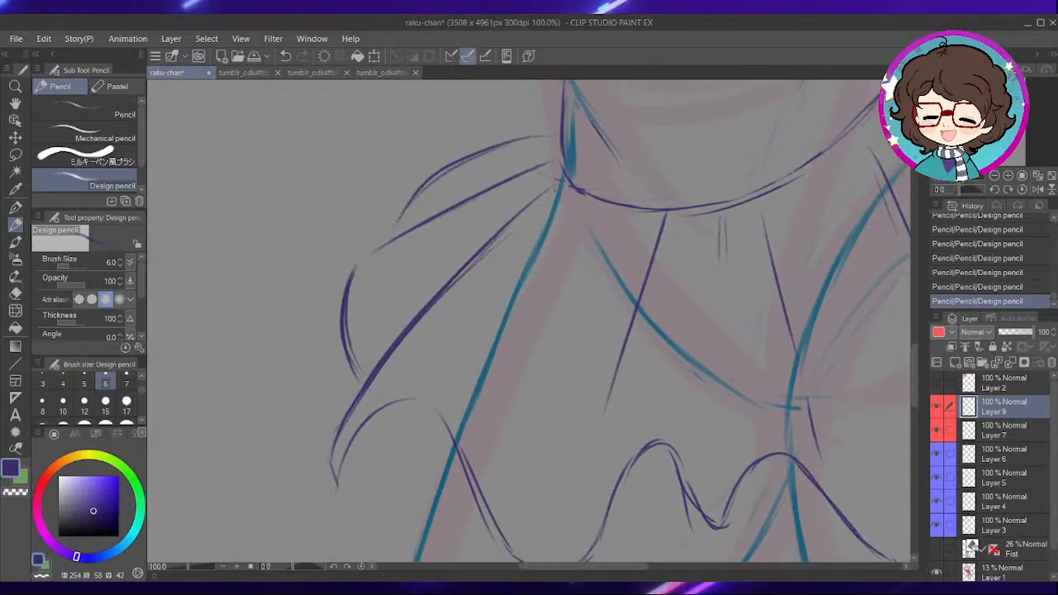
drag(692, 292, 432, 420)
drag(725, 281, 659, 268)
mouse_move(806, 210)
mouse_down()
mouse_move(742, 295)
mouse_move(699, 268)
mouse_up()
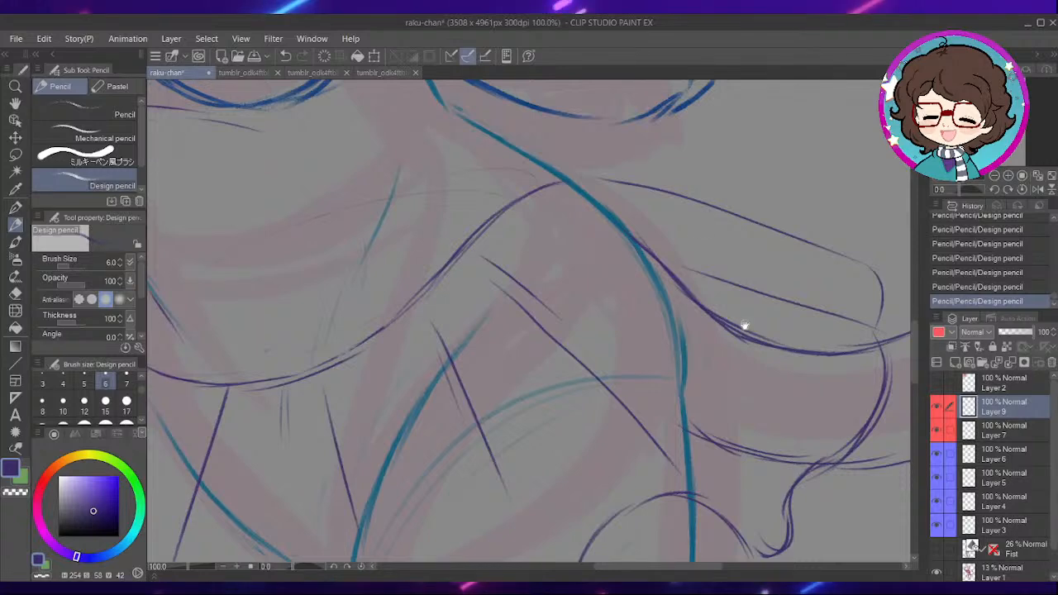
- Erase and redraw the fold lines of the skirt flare above the tail's base, reshaping their rounded ends
drag(741, 326, 736, 344)
drag(295, 568, 281, 568)
drag(686, 198, 603, 364)
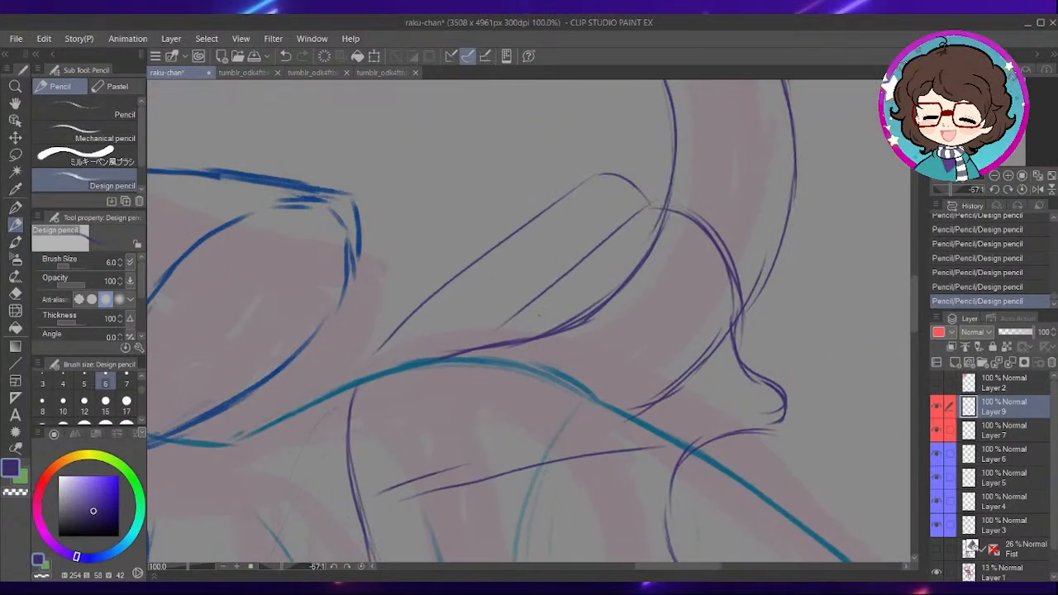
key(e)
drag(633, 222, 527, 309)
key(p)
drag(589, 242, 452, 354)
drag(609, 217, 529, 289)
mouse_move(633, 198)
mouse_down()
mouse_move(402, 400)
mouse_move(700, 209)
mouse_up()
drag(637, 195, 732, 258)
- Lighten the flare's end curve over the tail, redraw its upper edge, and add another outer fold curve from the waist
key(e)
mouse_move(648, 209)
mouse_down()
mouse_move(703, 223)
mouse_move(731, 298)
mouse_move(767, 308)
mouse_up()
key(p)
drag(420, 369, 523, 266)
drag(486, 291, 610, 187)
drag(504, 276, 635, 183)
drag(622, 180, 695, 203)
mouse_move(397, 414)
mouse_down()
mouse_move(485, 248)
mouse_move(542, 226)
mouse_up()
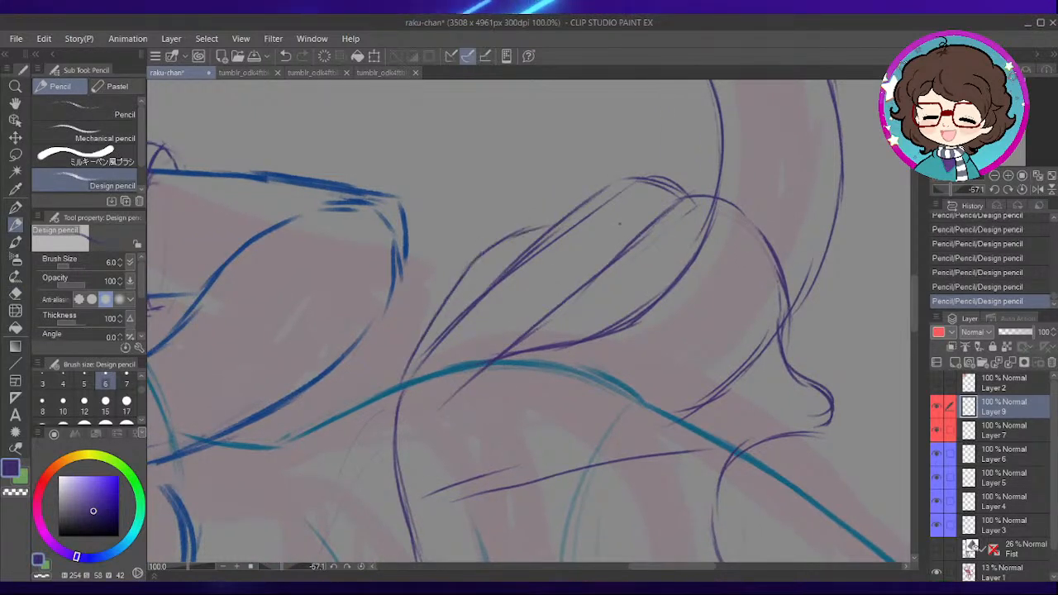
- Check the whole figure against the reference picture by showing Layer 2 and hiding it again
click(361, 568)
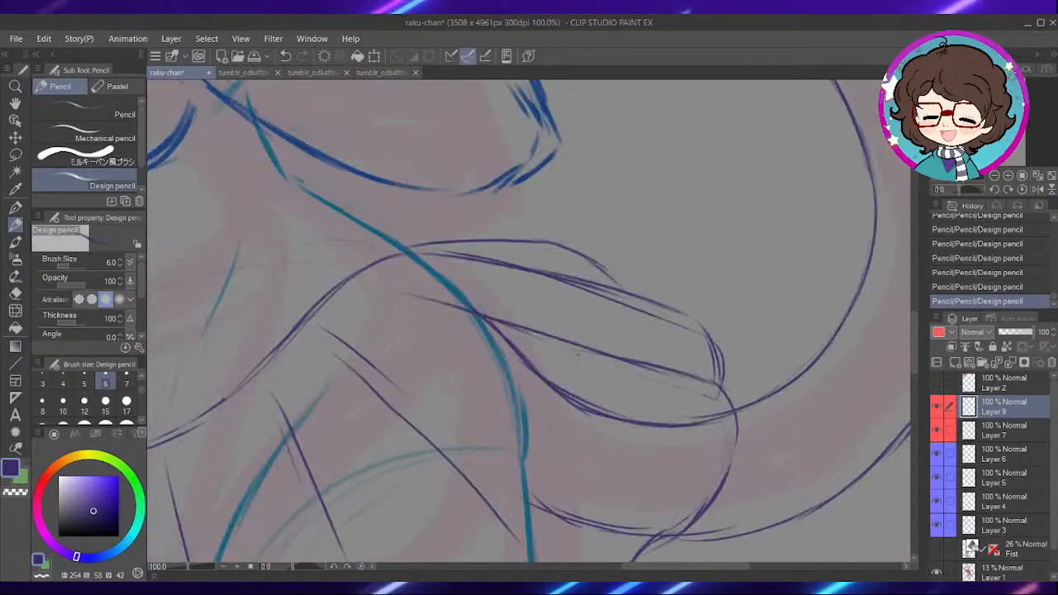
scroll(578, 349, down, 3)
drag(577, 348, 703, 397)
drag(728, 246, 752, 256)
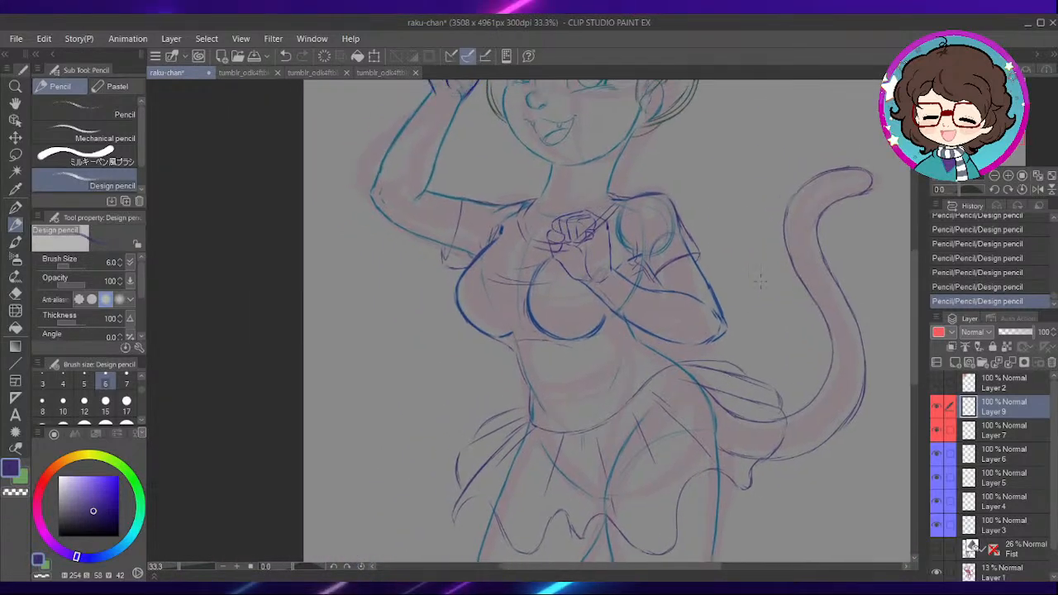
scroll(754, 256, down, 1)
drag(720, 195, 711, 258)
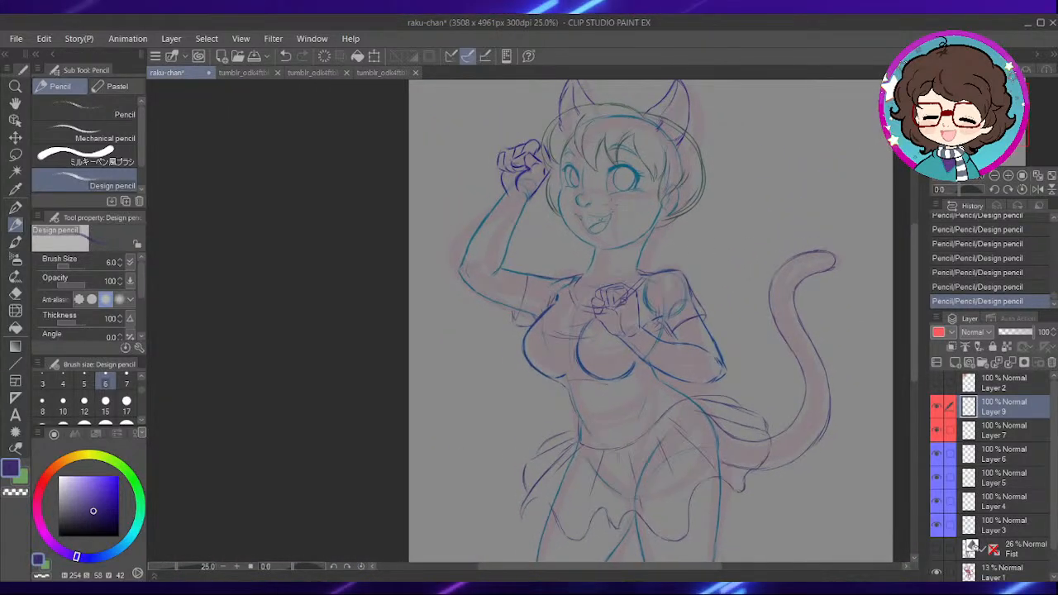
drag(691, 420, 665, 364)
drag(796, 277, 815, 376)
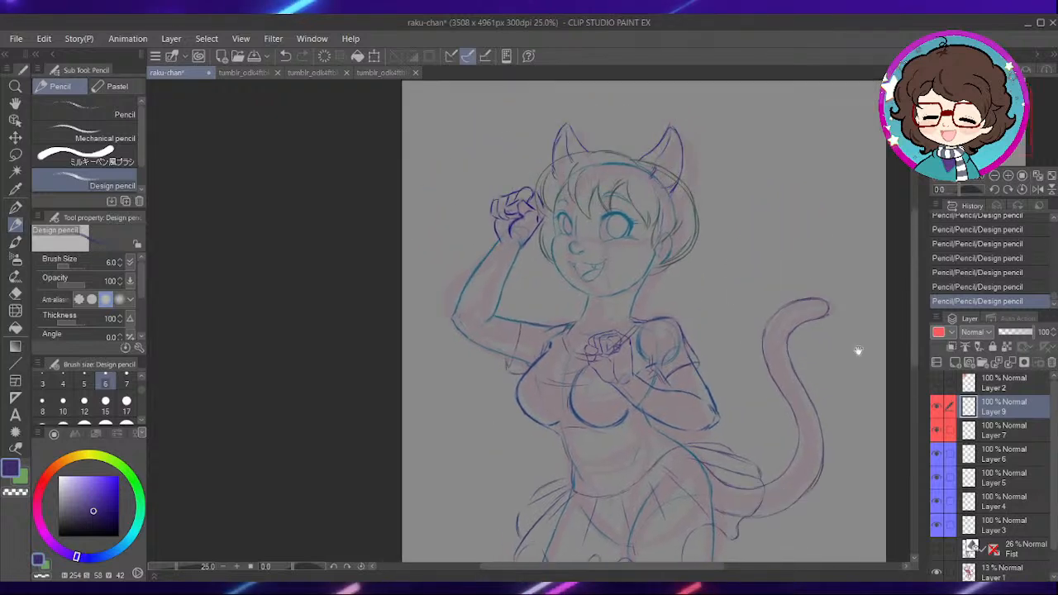
click(937, 382)
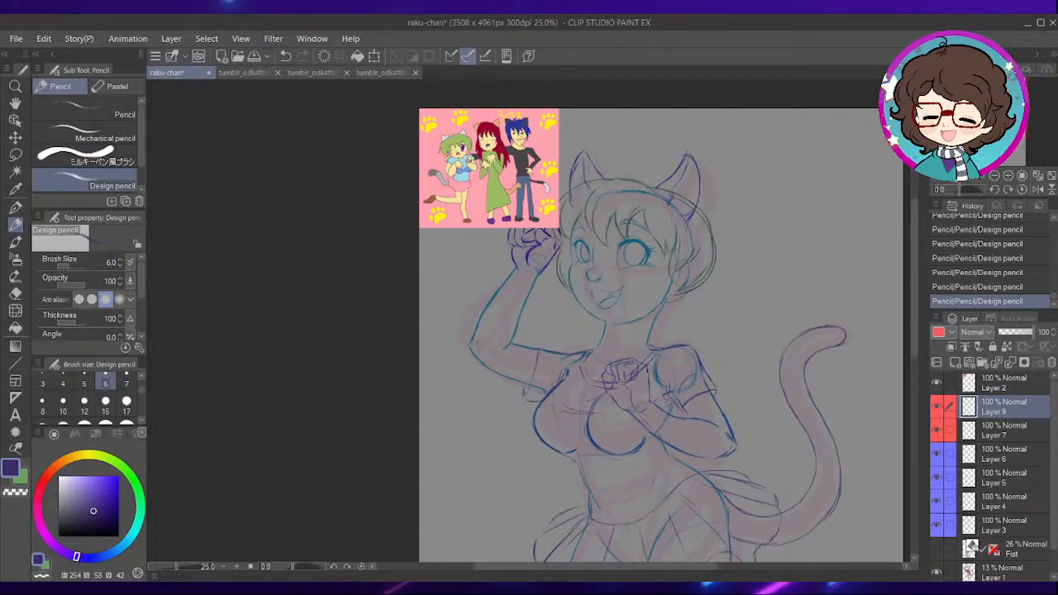
click(936, 386)
- Draw a curled underside on the skirt hem at the flared end opposite the tail
scroll(668, 402, up, 3)
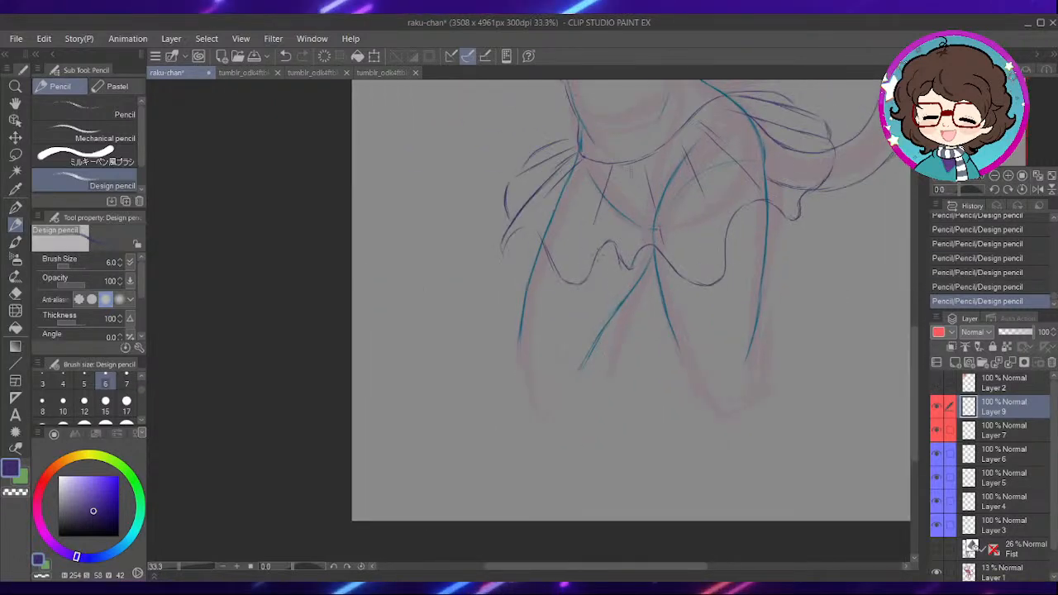
scroll(577, 239, up, 4)
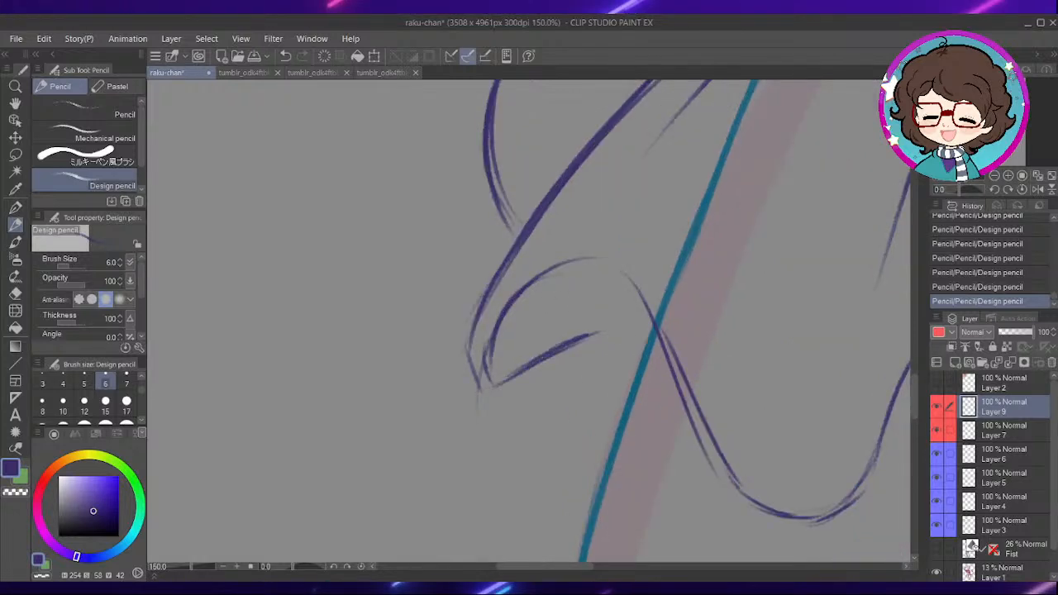
scroll(803, 186, down, 5)
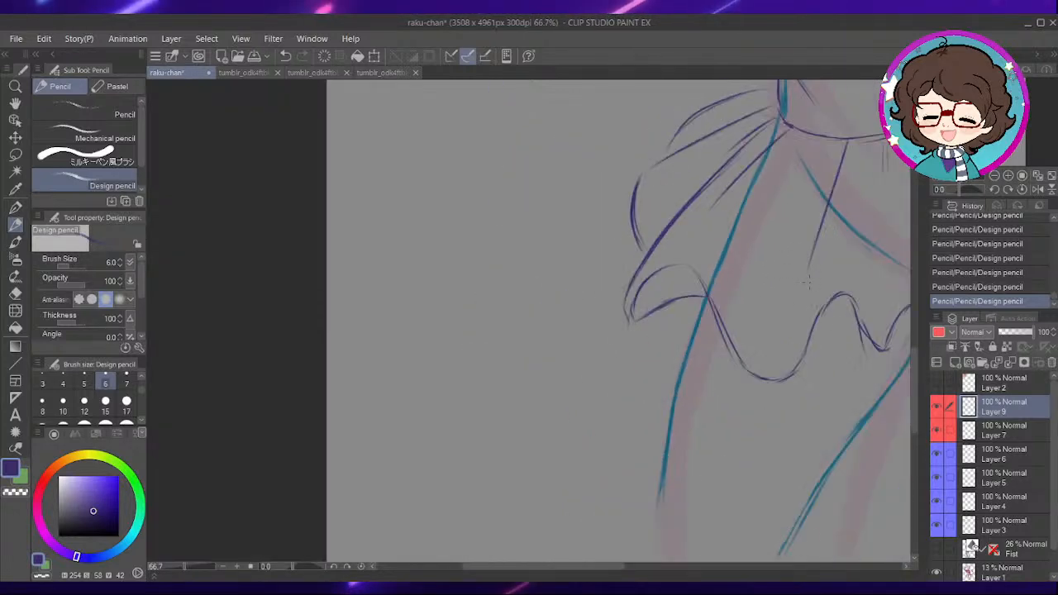
scroll(803, 186, down, 2)
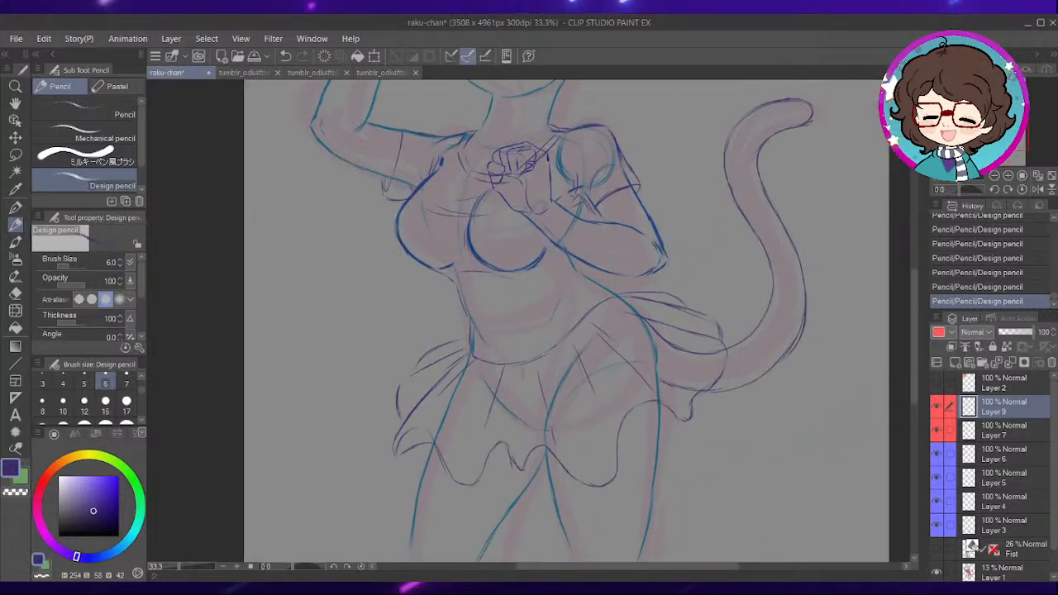
scroll(662, 307, up, 2)
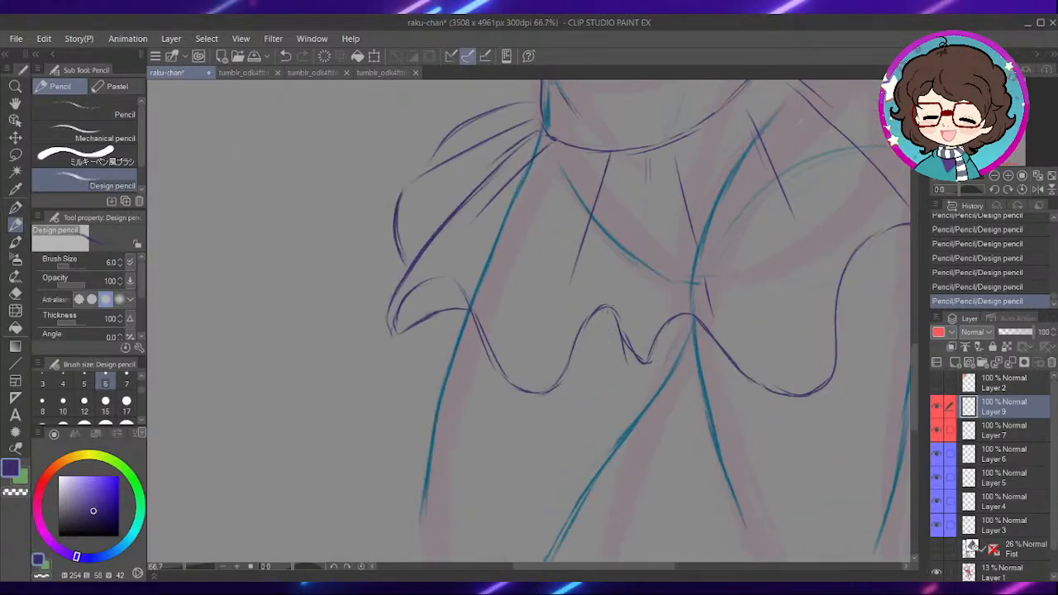
- Erase the stray lines at the small pointed dip in the middle of the skirt hem and redraw its edges
scroll(502, 340, up, 1)
drag(632, 313, 645, 279)
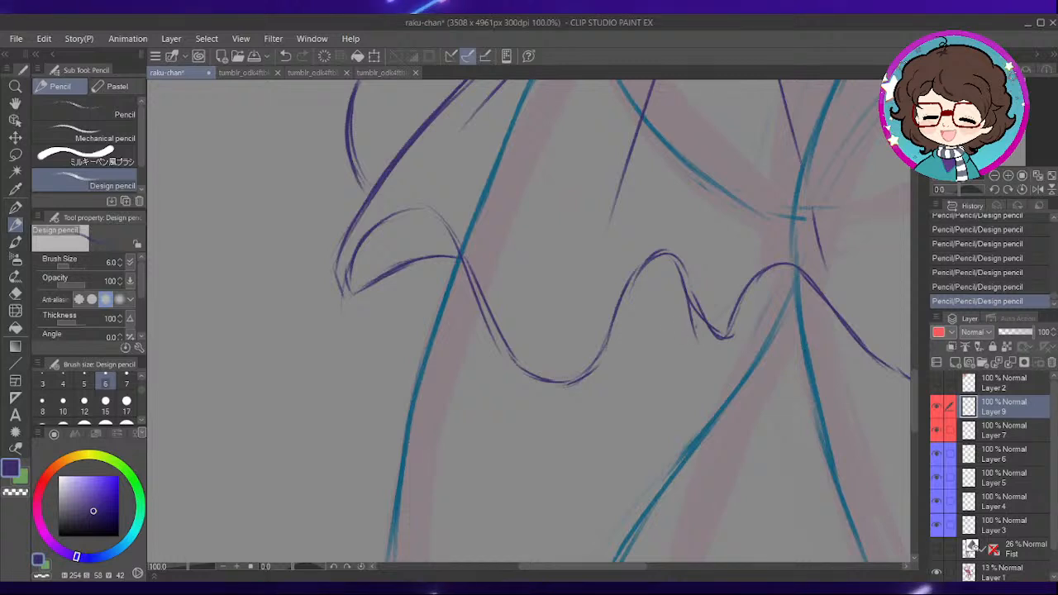
drag(705, 335, 559, 297)
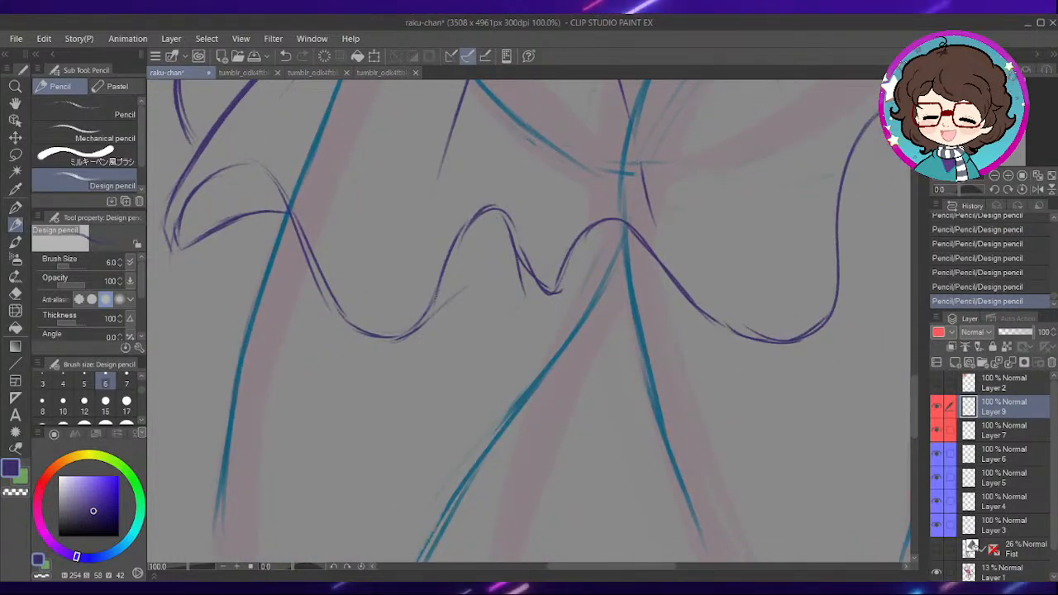
key(ctrl+z)
drag(536, 263, 569, 303)
scroll(568, 264, up, 1)
key(e)
drag(553, 368, 544, 339)
key(p)
drag(521, 253, 561, 337)
drag(555, 317, 586, 365)
drag(505, 382, 553, 367)
mouse_move(744, 349)
mouse_down()
mouse_move(626, 325)
mouse_move(617, 335)
mouse_up()
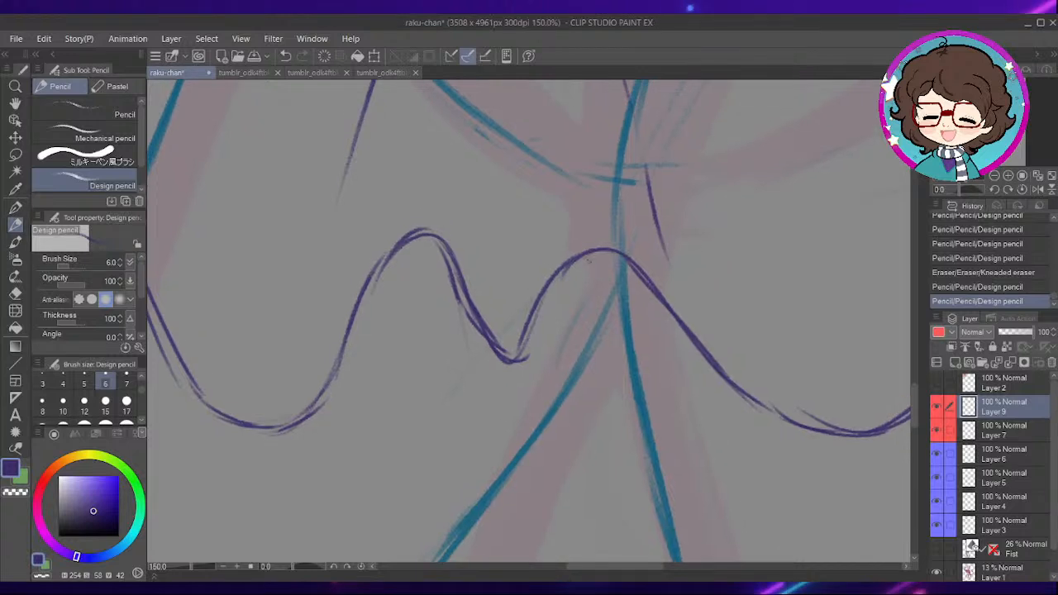
- Draw a long fold line rising from the hem's pointed dip and an underside edge running from the dip to the neighbouring wave
mouse_move(575, 266)
mouse_down()
mouse_move(534, 333)
mouse_move(590, 364)
mouse_up()
key(ctrl+z)
key(ctrl+z)
key(ctrl+y)
key(ctrl+y)
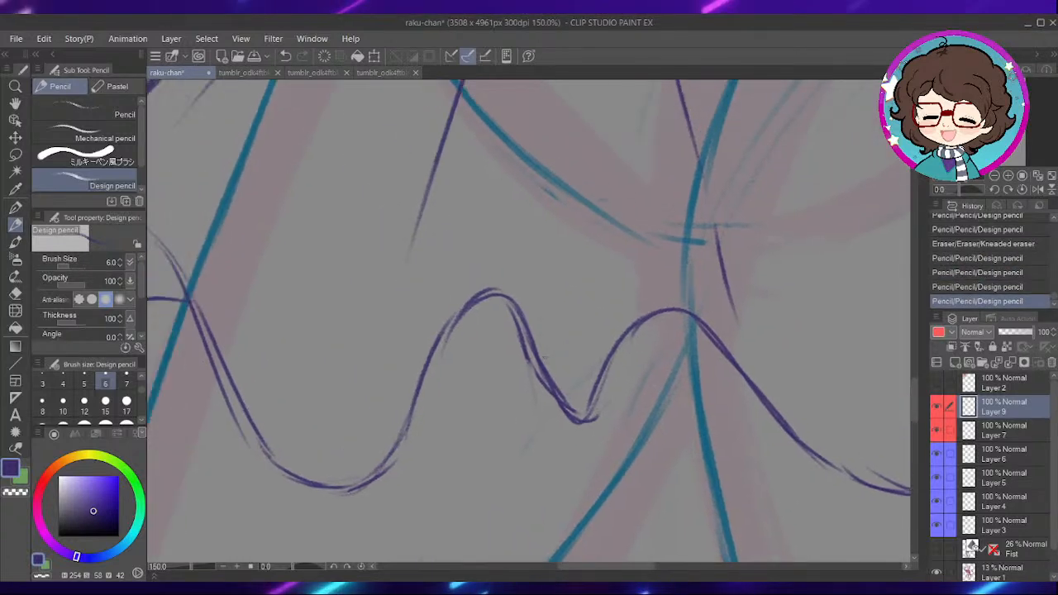
drag(500, 212, 512, 290)
mouse_move(552, 252)
mouse_down()
mouse_move(586, 435)
mouse_move(621, 466)
mouse_move(562, 452)
mouse_up()
key(ctrl+minus)
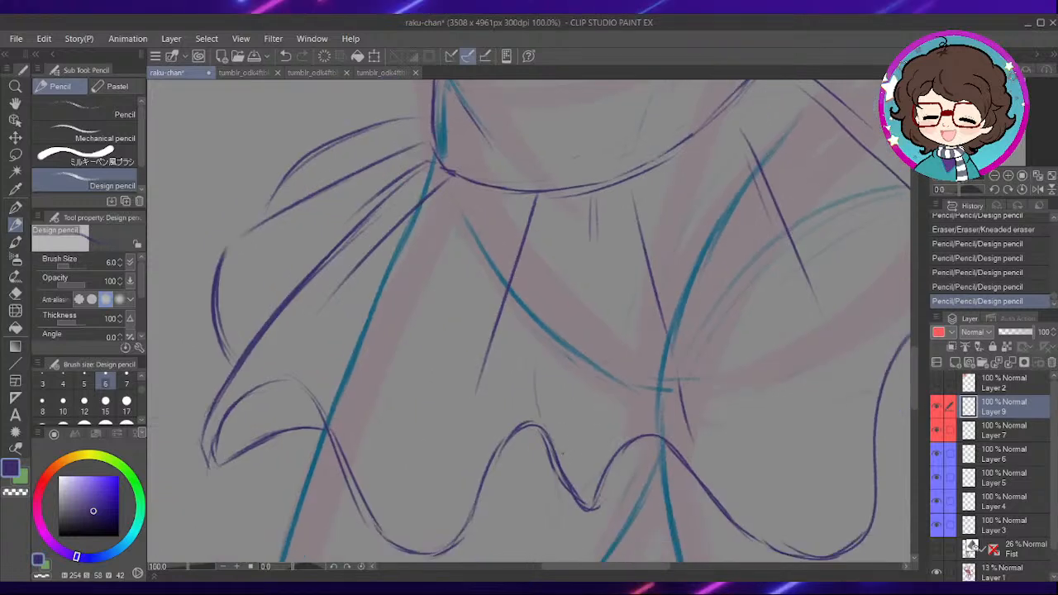
drag(562, 398, 567, 311)
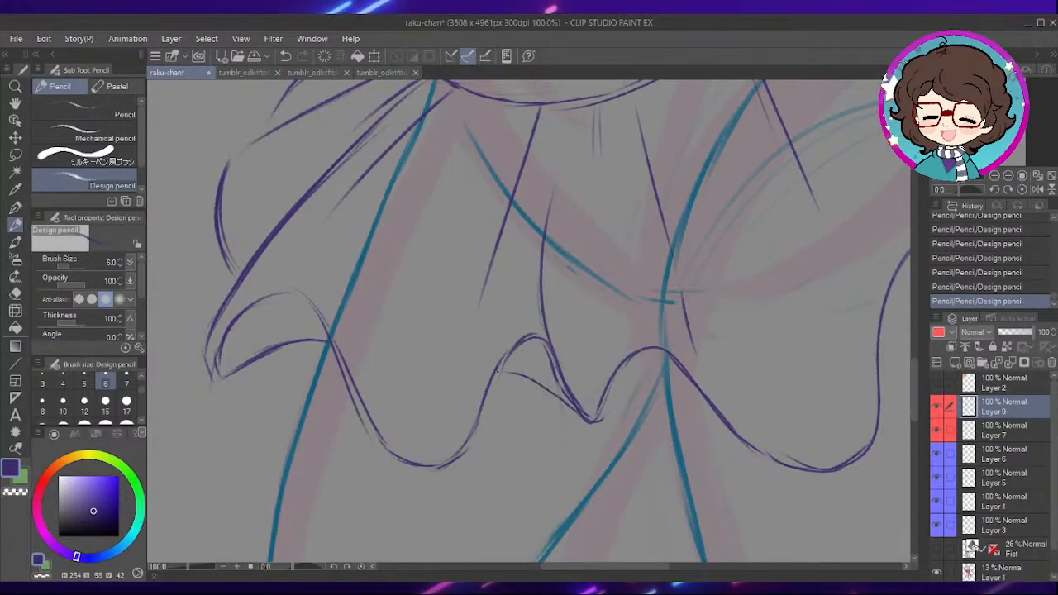
- Clean up the overlapping strokes around the hem's pointed dip and the wave crest beside it
mouse_move(612, 419)
mouse_down()
mouse_move(590, 394)
mouse_move(699, 384)
mouse_up()
key(ctrl+z)
mouse_move(577, 388)
mouse_down()
mouse_move(620, 341)
mouse_move(585, 385)
mouse_up()
key(e)
drag(597, 369, 582, 391)
key(p)
drag(641, 295, 626, 357)
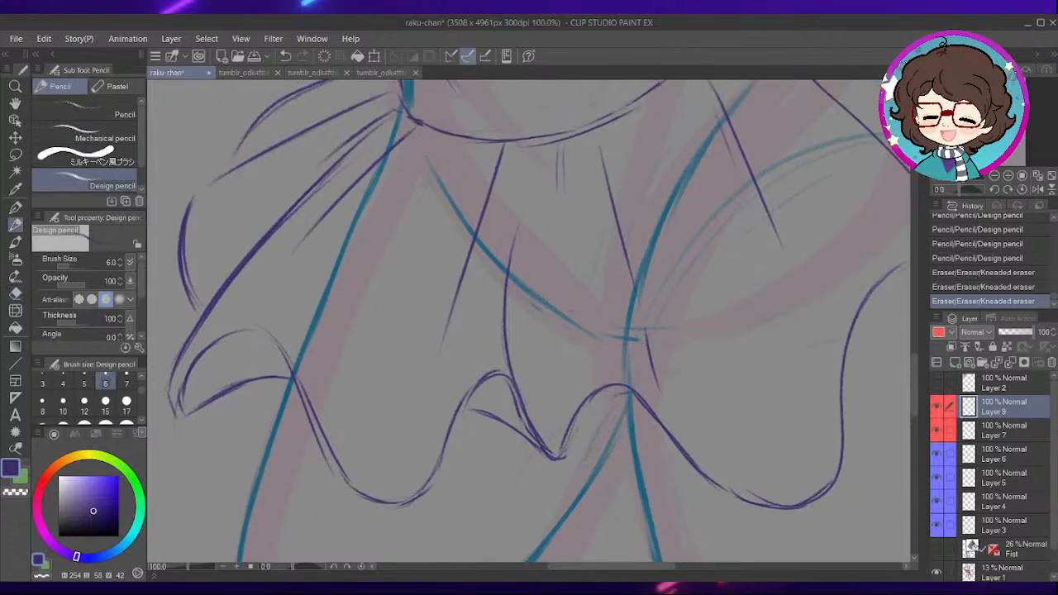
- Add a vertical fold line above the hem's pointed dip and an inner underside curve beneath the crest at the crotch
mouse_move(555, 420)
mouse_down()
mouse_move(556, 233)
mouse_move(556, 256)
mouse_up()
mouse_move(564, 453)
mouse_down()
mouse_move(589, 405)
mouse_move(627, 406)
mouse_up()
drag(602, 410, 664, 422)
- Rework the rounded hem crest on the tail-side thigh and erase the excess lines around it
drag(769, 395, 555, 369)
mouse_move(753, 317)
mouse_down()
mouse_move(709, 311)
mouse_move(658, 341)
mouse_up()
mouse_move(535, 345)
mouse_down()
mouse_move(630, 269)
mouse_move(676, 308)
mouse_move(600, 265)
mouse_up()
key(e)
mouse_move(612, 271)
mouse_down()
mouse_move(587, 301)
mouse_move(635, 289)
mouse_move(716, 310)
mouse_up()
key(p)
mouse_move(629, 289)
mouse_down()
mouse_move(703, 309)
mouse_move(584, 290)
mouse_move(661, 301)
mouse_up()
key(e)
drag(667, 301, 701, 313)
drag(688, 311, 703, 321)
key(p)
- Close the pointed hem tip beneath the tail's base with a few finishing strokes
mouse_move(790, 240)
mouse_down()
mouse_move(697, 339)
mouse_move(703, 363)
mouse_up()
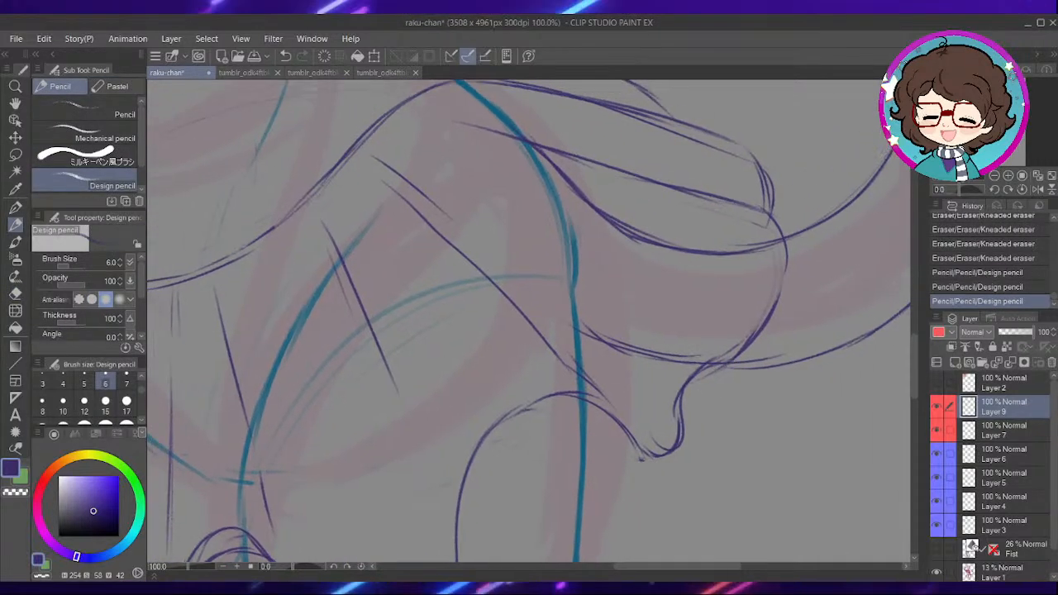
drag(529, 273, 608, 333)
drag(585, 234, 739, 187)
scroll(641, 233, down, 3)
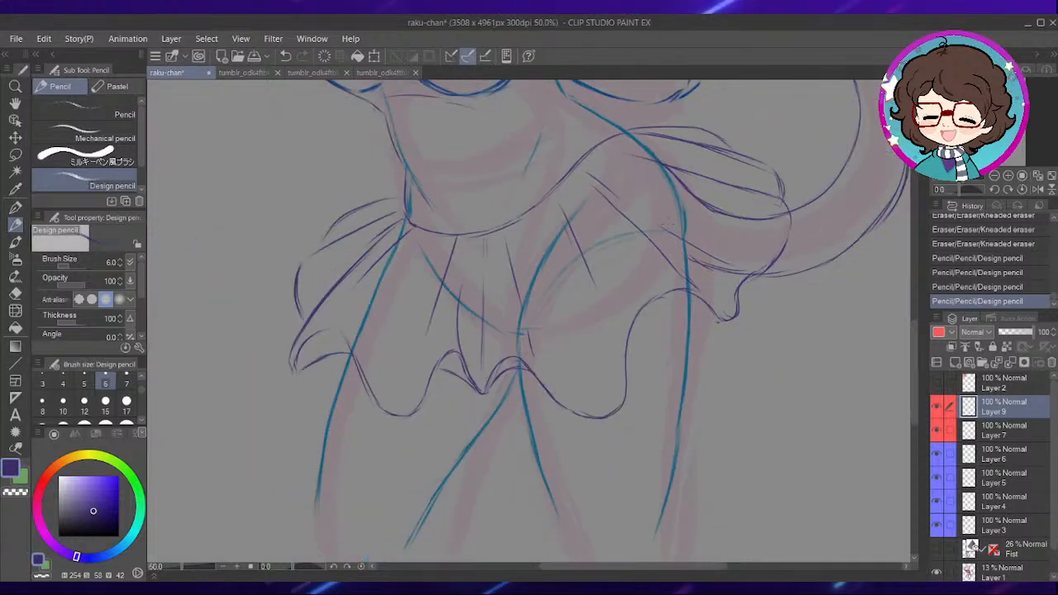
- Review the finished skirt and show the Layer 2 reference picture to check the character's tail
scroll(660, 231, down, 1)
drag(551, 273, 611, 478)
drag(595, 258, 647, 487)
drag(788, 238, 753, 176)
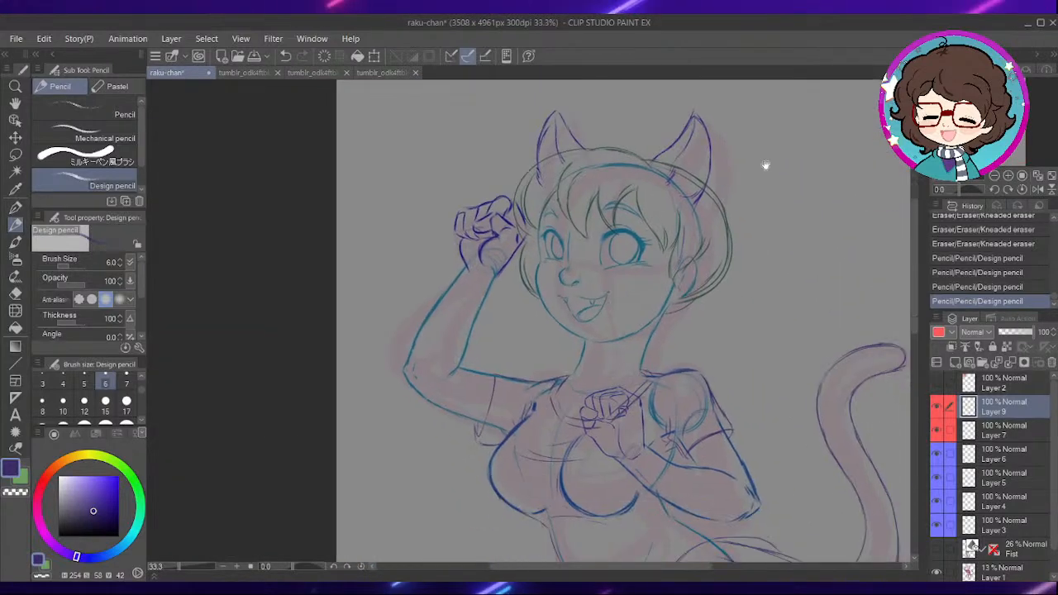
click(937, 382)
drag(728, 362, 559, 269)
drag(768, 298, 688, 260)
- Draw a jagged band of short fur strokes across the tail below its curved tip
scroll(613, 232, up, 2)
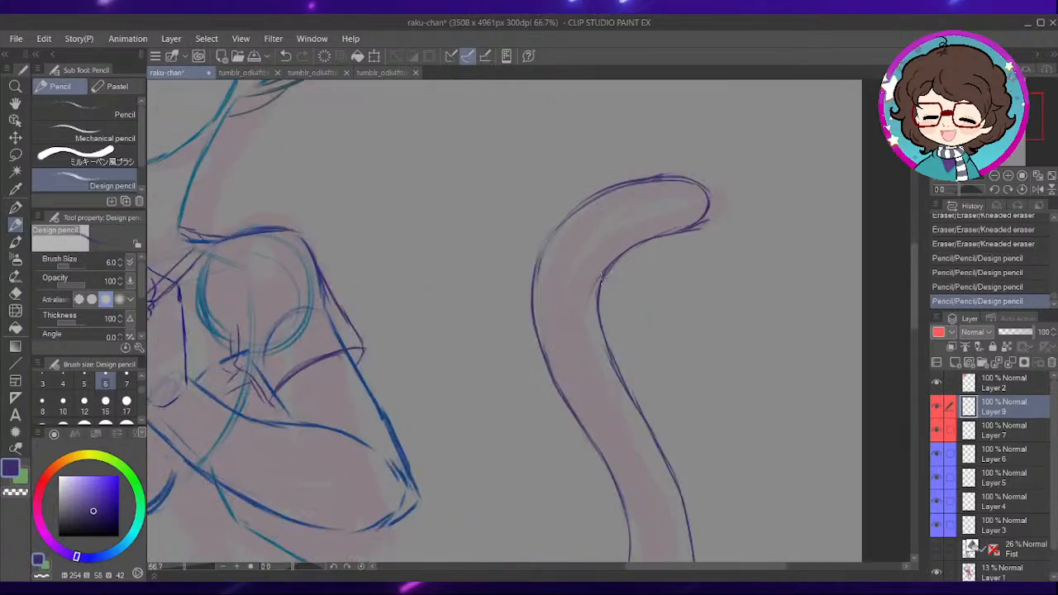
scroll(601, 278, up, 1)
drag(527, 300, 515, 366)
mouse_move(525, 310)
mouse_down()
mouse_move(531, 343)
mouse_move(564, 273)
mouse_move(580, 374)
mouse_up()
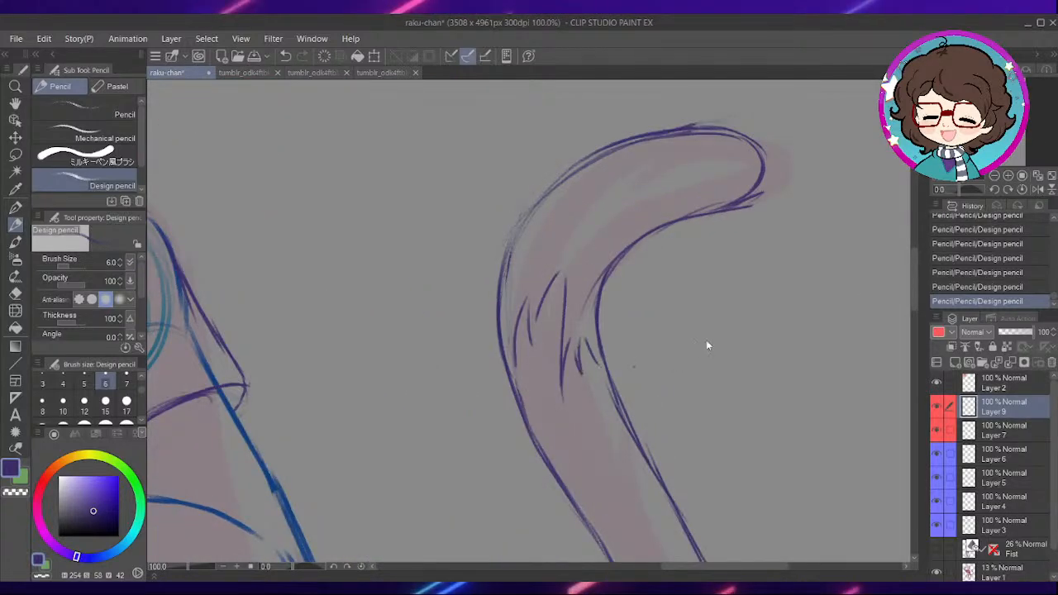
scroll(693, 353, down, 4)
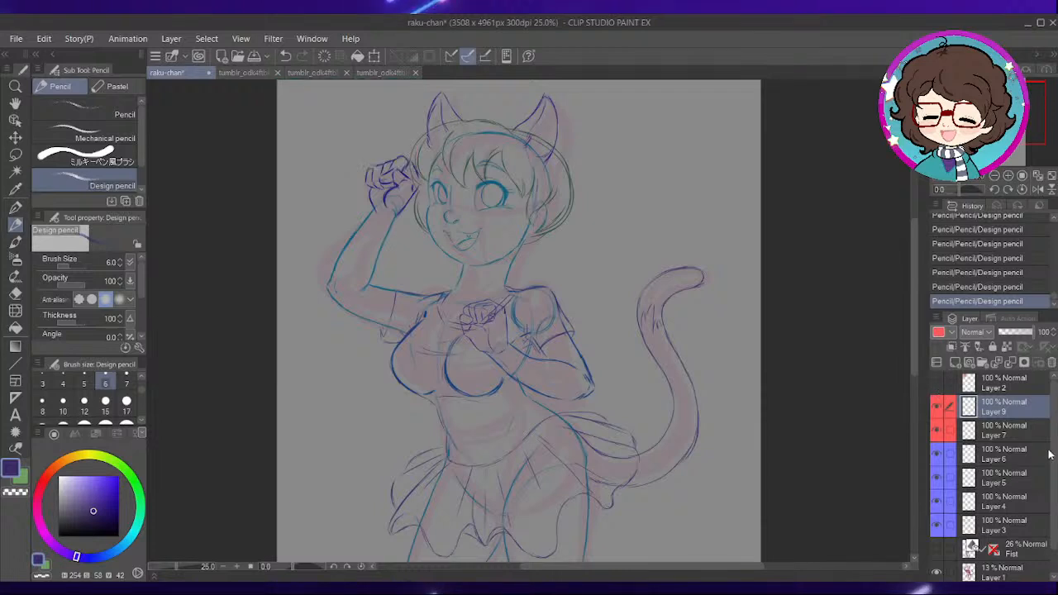
- Hide the rough Layer 1 and create a new raster layer above Layer 9 with a green palette colour
scroll(1053, 513, down, 1)
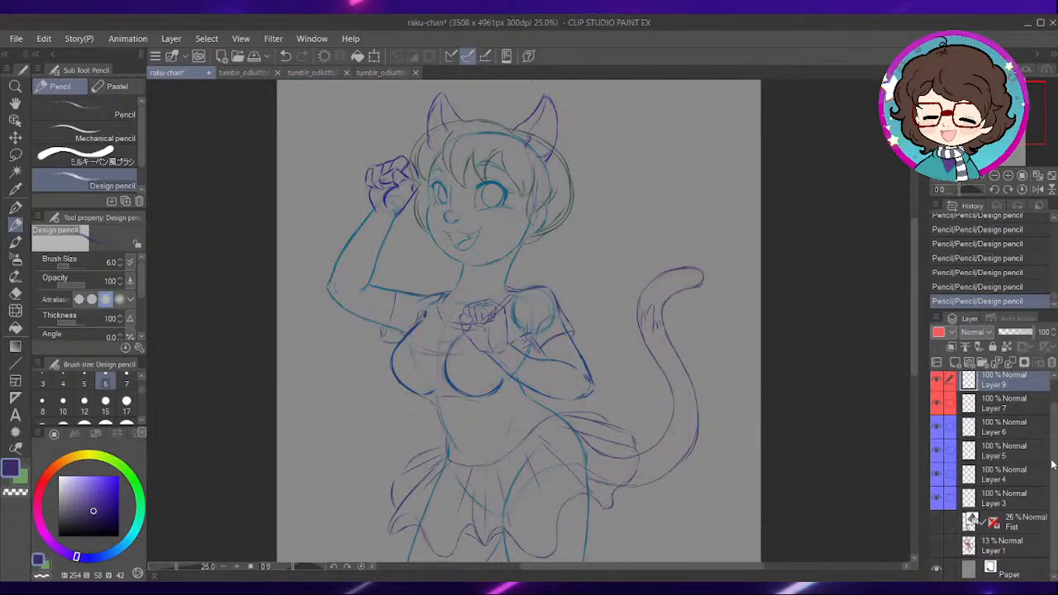
drag(1053, 462, 1055, 403)
click(956, 364)
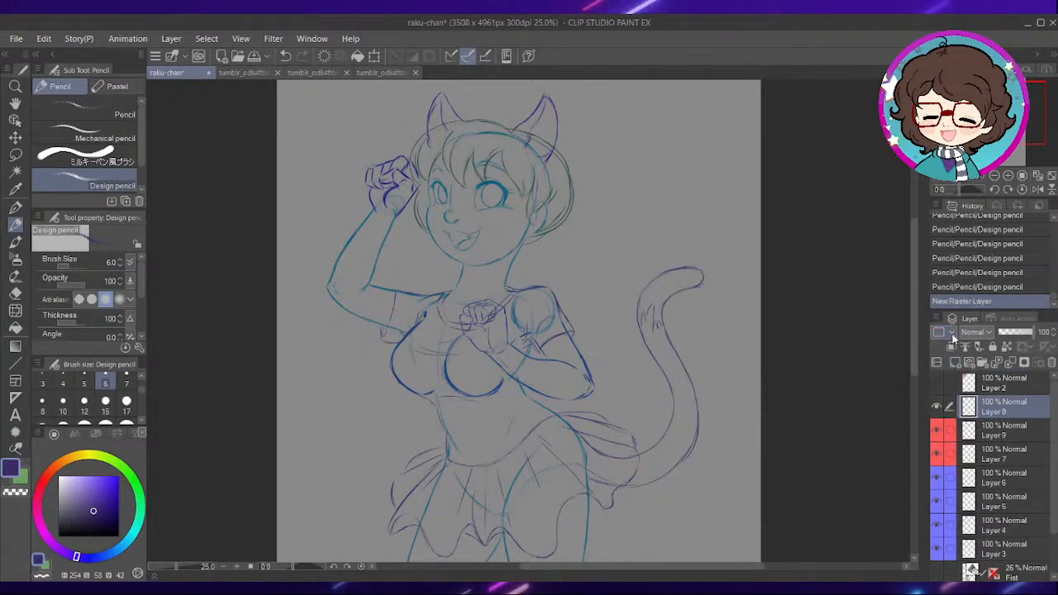
click(951, 335)
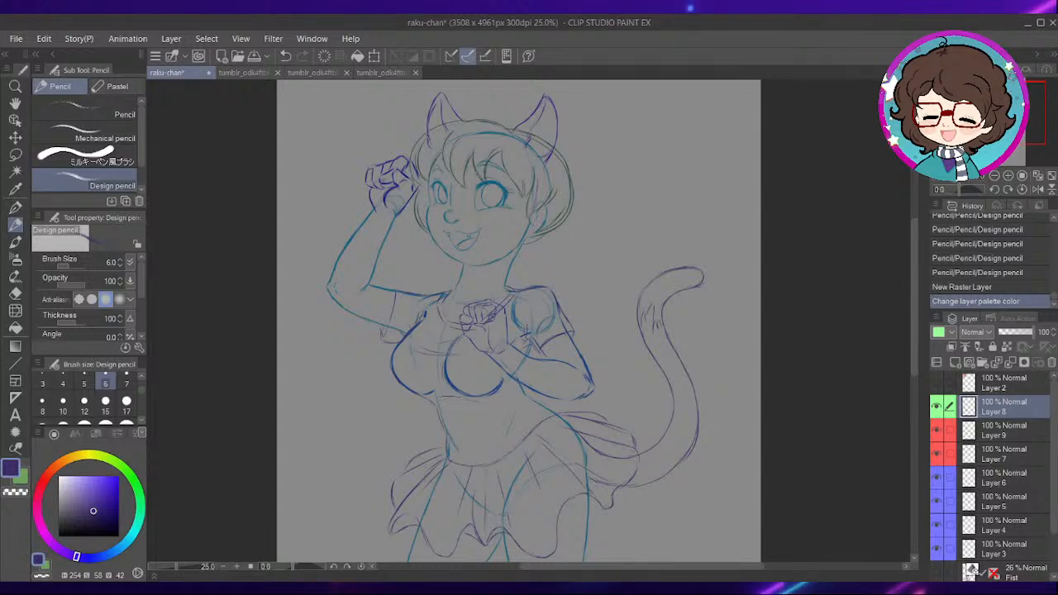
- Switch to the Real G-Pen and set the drawing colour to black
key(p)
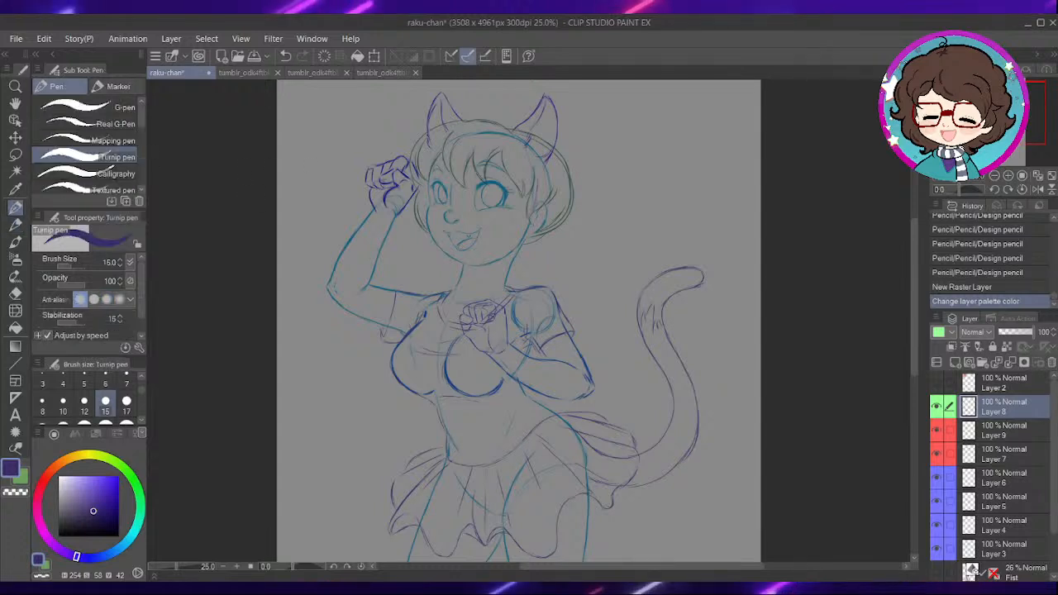
click(115, 125)
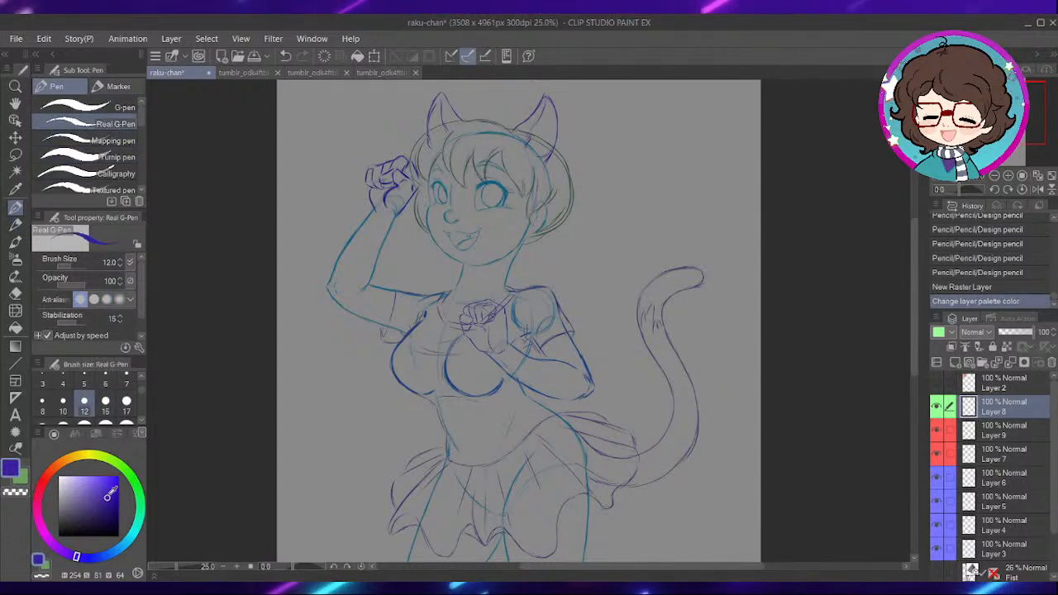
click(119, 523)
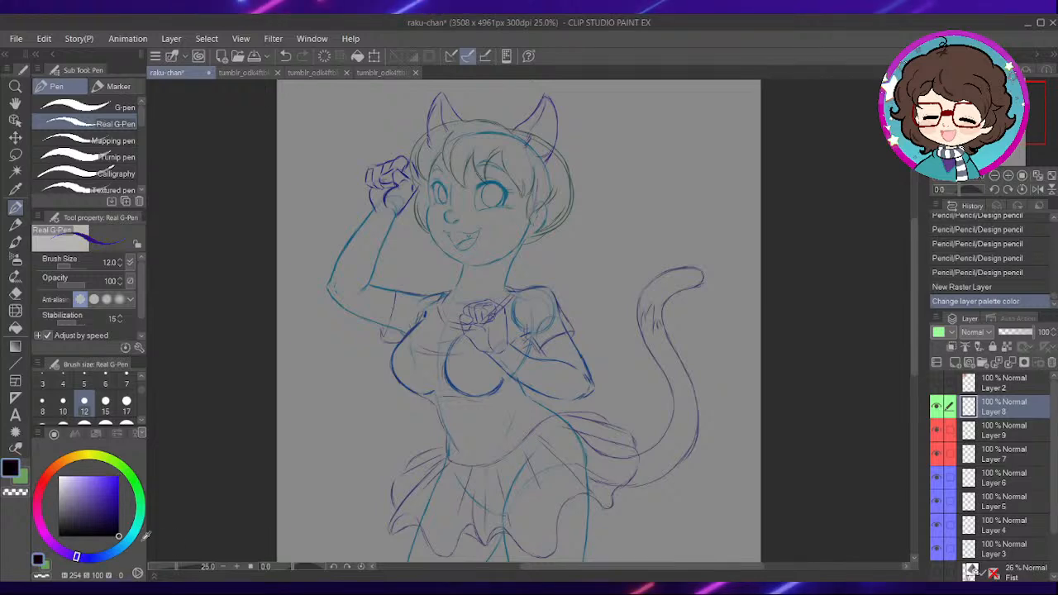
- Test the Real G-Pen at size 12 with trial strokes beside the neck and undo them
scroll(576, 240, up, 2)
drag(509, 298, 604, 340)
key(ctrl+z)
key(ctrl+z)
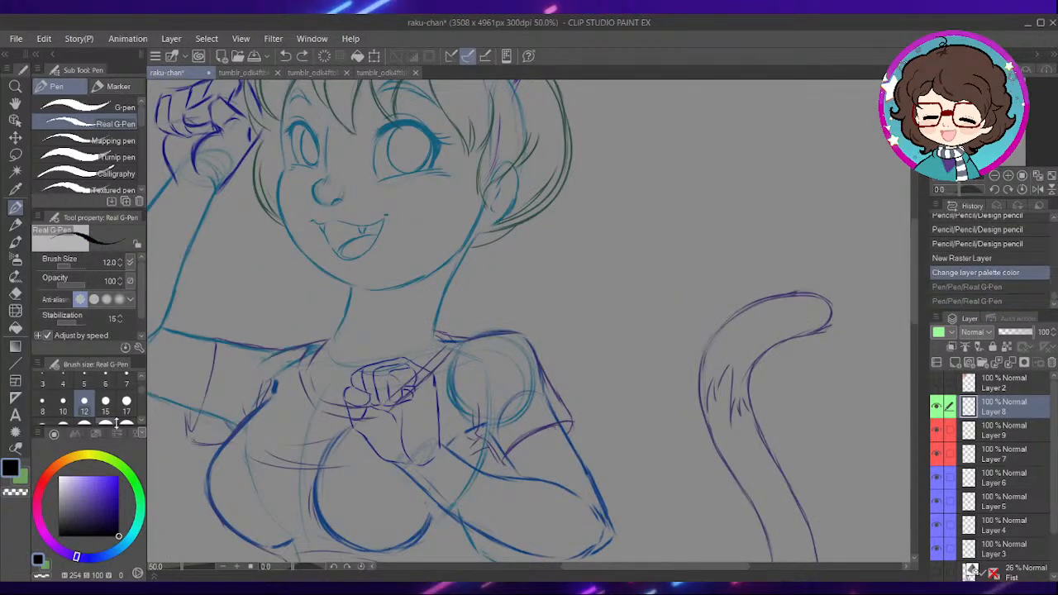
scroll(571, 296, up, 3)
drag(617, 345, 718, 389)
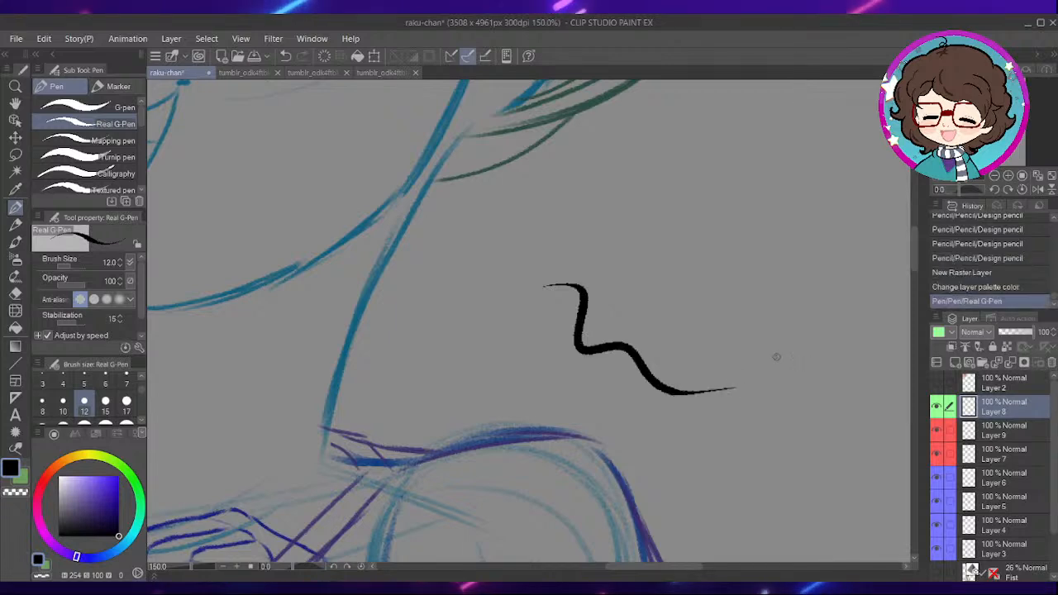
key(ctrl+z)
- Try the Mapping pen with one wavy test stroke and undo it
click(113, 140)
mouse_move(508, 278)
mouse_down()
mouse_move(692, 350)
mouse_move(743, 400)
mouse_up()
key(ctrl+z)
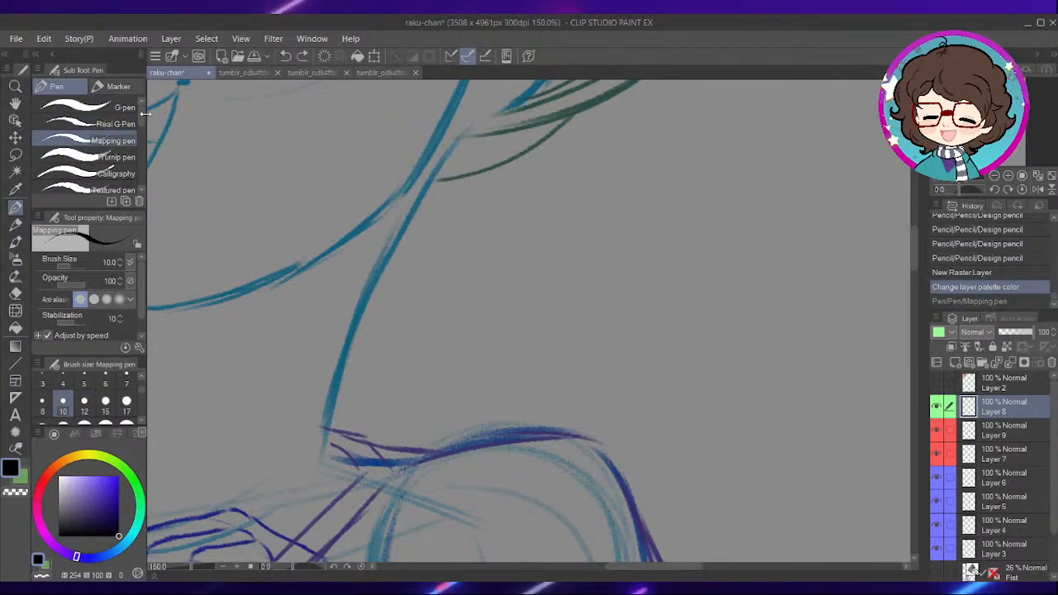
- Choose the G-pen, set its brush size to 12, and try it with test strokes that are undone
click(113, 108)
mouse_move(486, 281)
mouse_down()
mouse_move(547, 277)
mouse_move(732, 334)
mouse_up()
key(ctrl+z)
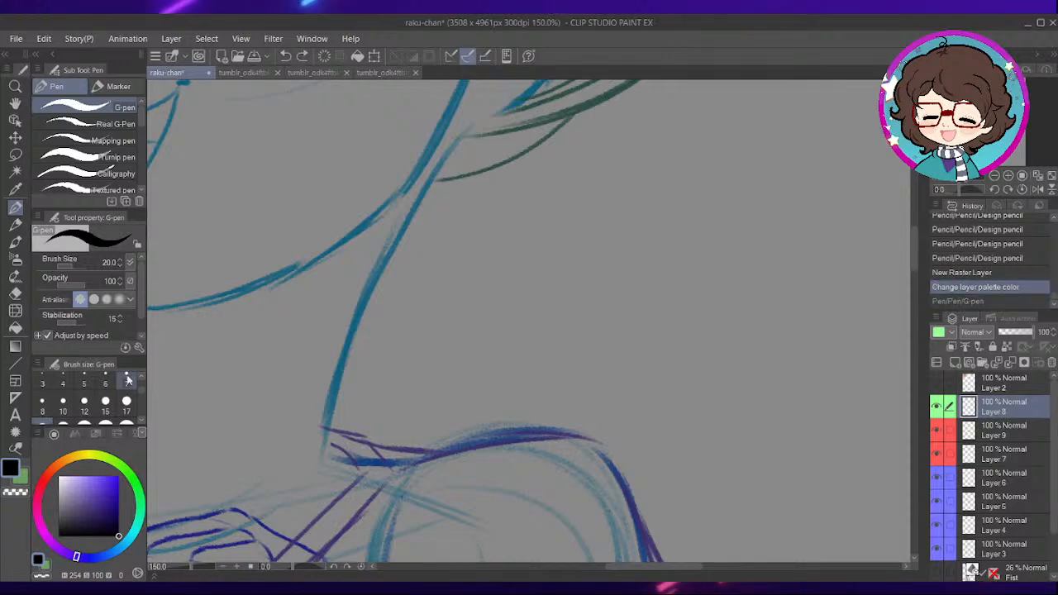
click(83, 411)
drag(456, 229, 525, 293)
key(ctrl+z)
drag(425, 265, 626, 289)
key(ctrl+z)
- Make several trial G-pen strokes in the empty area beside the character and undo them all
scroll(603, 340, up, 1)
scroll(603, 340, down, 5)
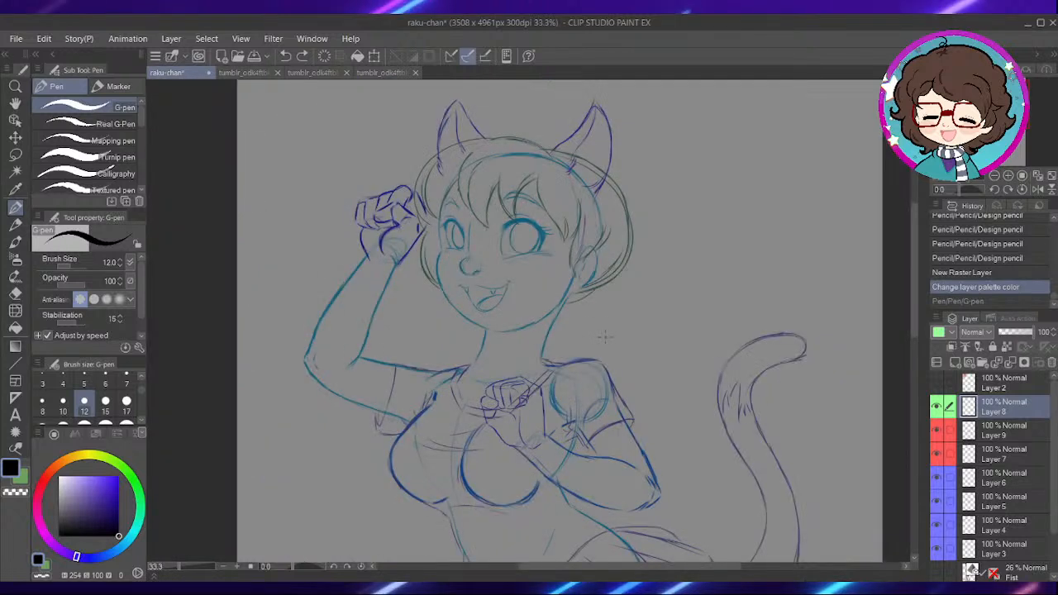
drag(636, 297, 674, 309)
drag(689, 386, 709, 385)
drag(679, 329, 678, 368)
key(ctrl+z)
key(ctrl+z)
key(ctrl+z)
key(ctrl+z)
key(ctrl+z)
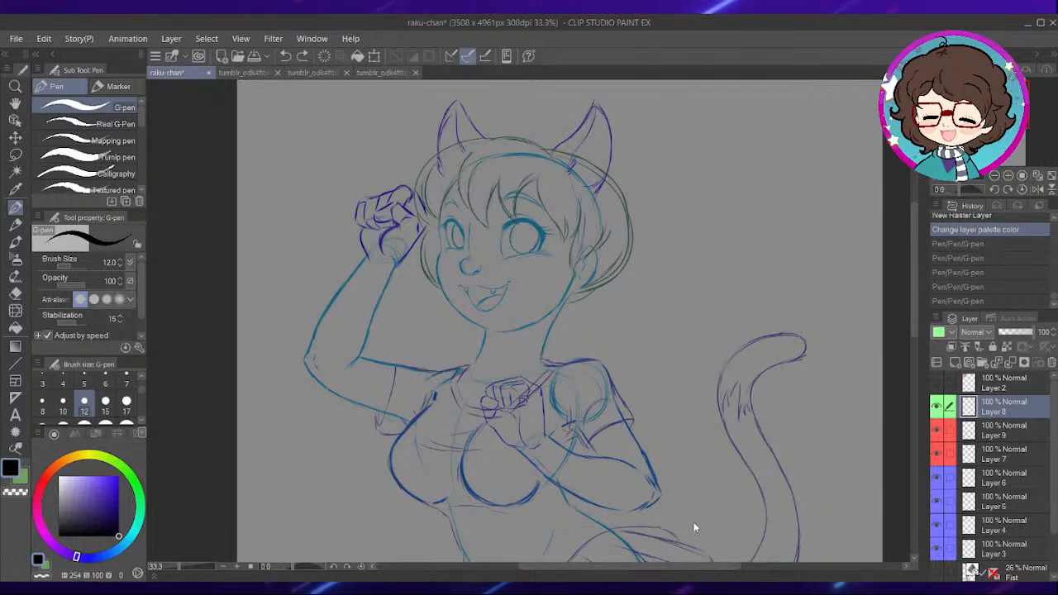
- Try the Design pencil with a test stroke beside the character and one along the nose outline, undoing both
key(p)
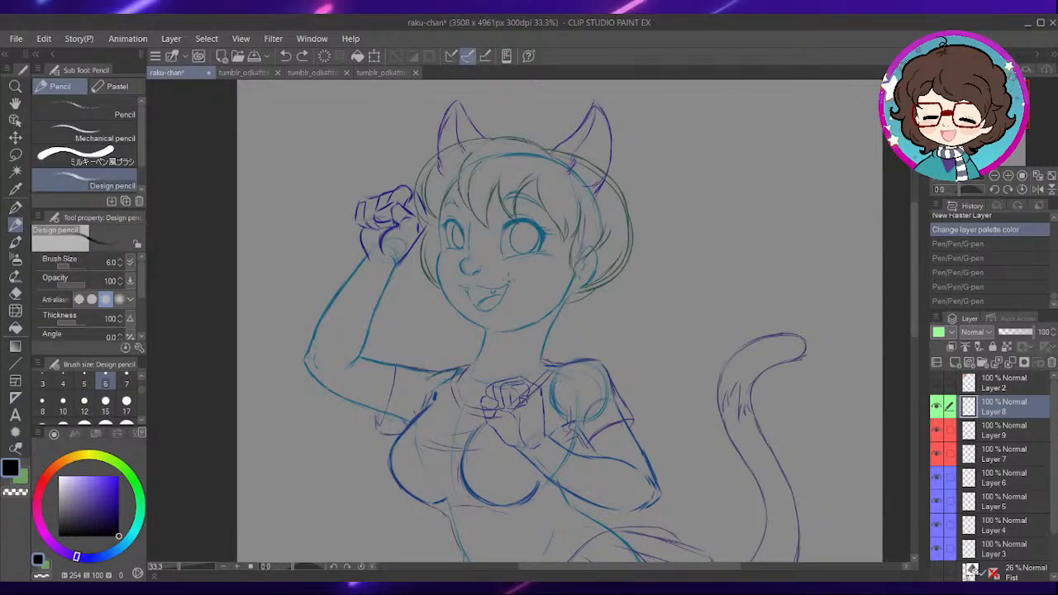
drag(664, 345, 721, 365)
key(ctrl+z)
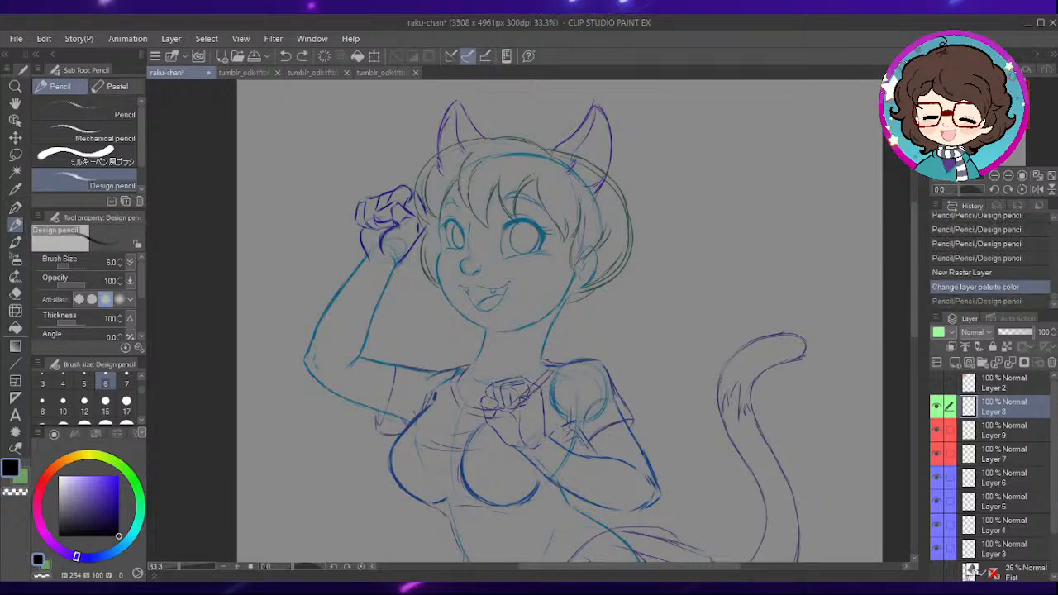
scroll(529, 282, up, 6)
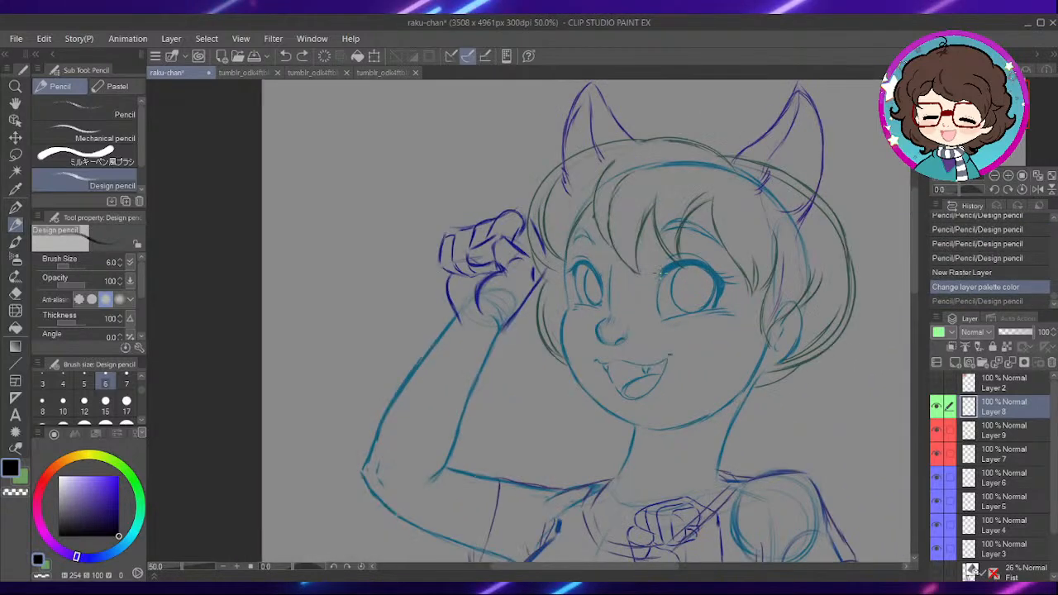
drag(578, 378, 617, 229)
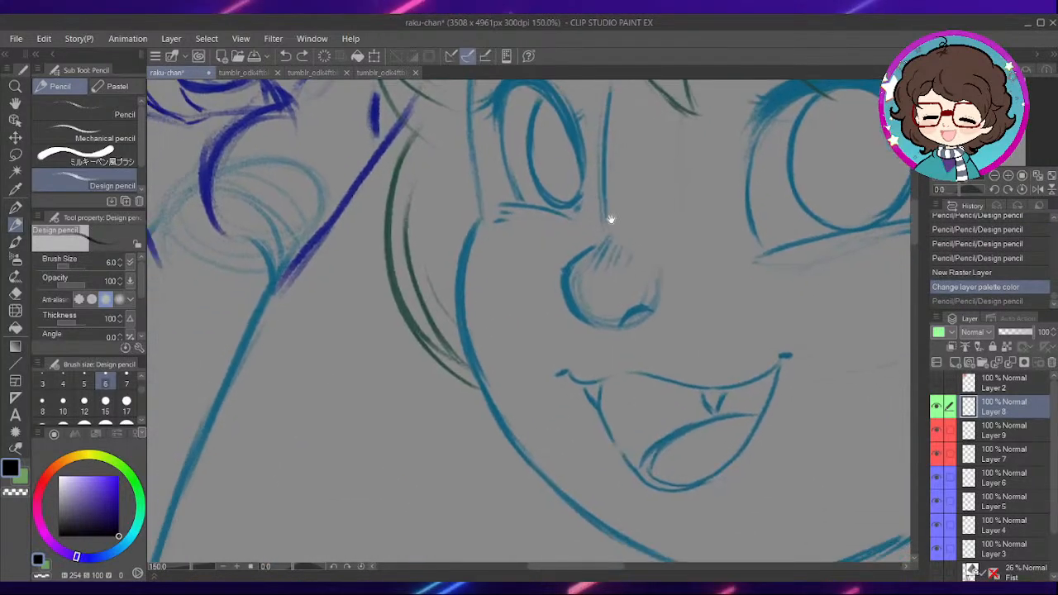
scroll(589, 255, up, 3)
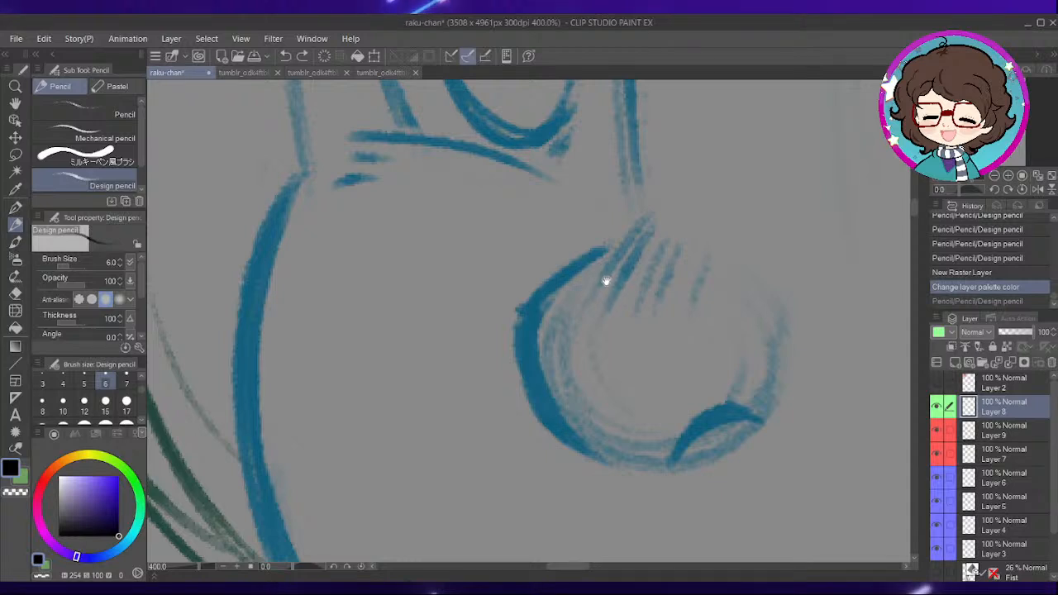
mouse_move(608, 295)
mouse_down()
mouse_move(617, 307)
mouse_move(538, 325)
mouse_up()
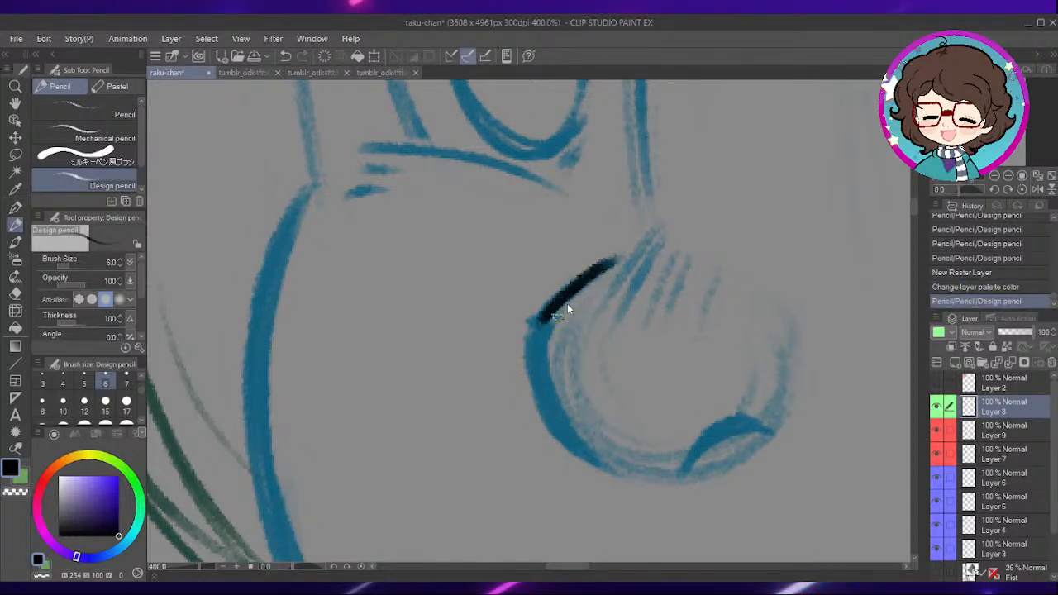
key(ctrl+z)
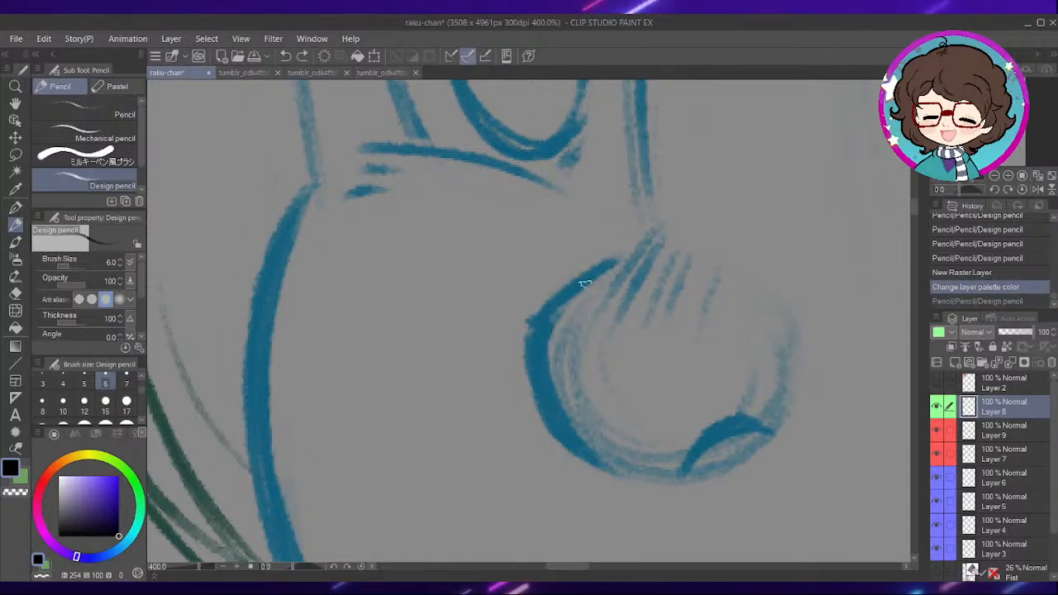
- Ink the curved left side of the nose tip in black with the G-pen at size 12, redoing unsatisfactory strokes
key(p)
drag(618, 261, 529, 335)
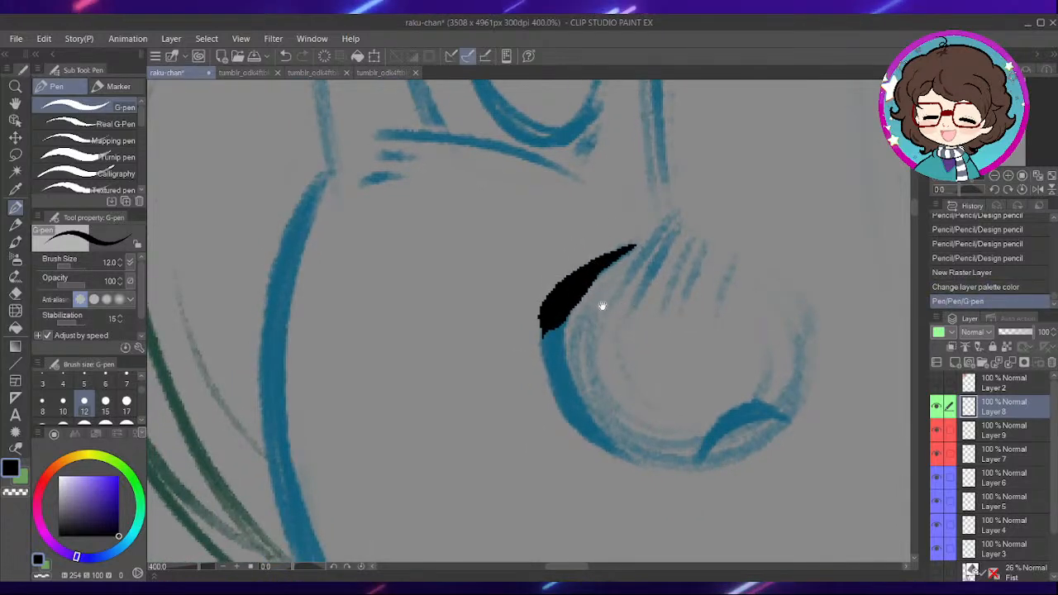
drag(604, 341, 579, 262)
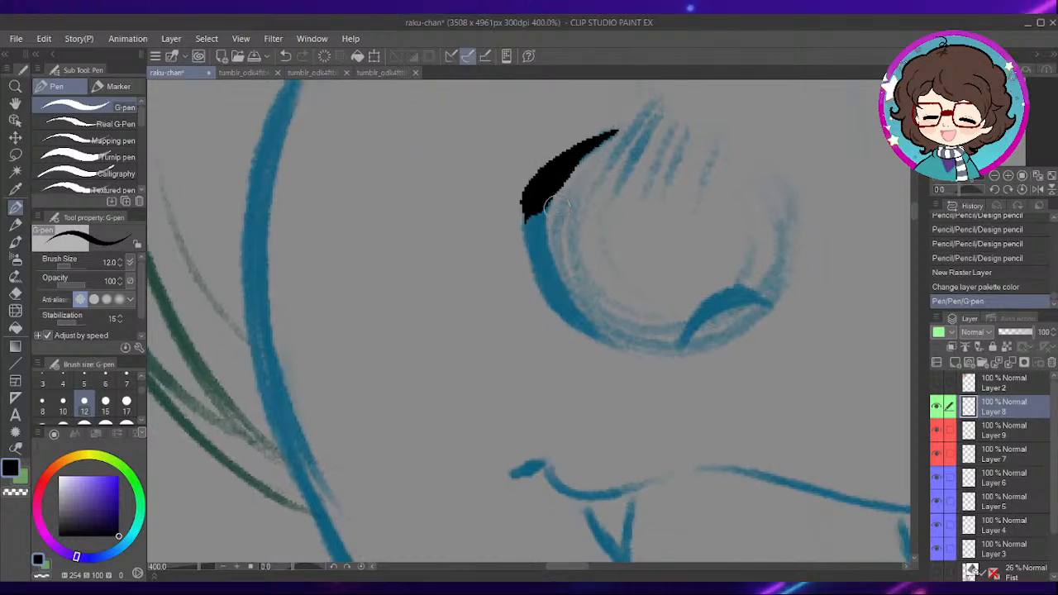
mouse_move(536, 200)
mouse_down()
mouse_move(542, 266)
mouse_move(608, 346)
mouse_move(565, 306)
mouse_move(534, 218)
mouse_move(549, 183)
mouse_move(531, 201)
mouse_move(532, 243)
mouse_move(570, 314)
mouse_move(612, 346)
mouse_up()
key(ctrl+z)
key(ctrl+z)
drag(701, 286, 642, 345)
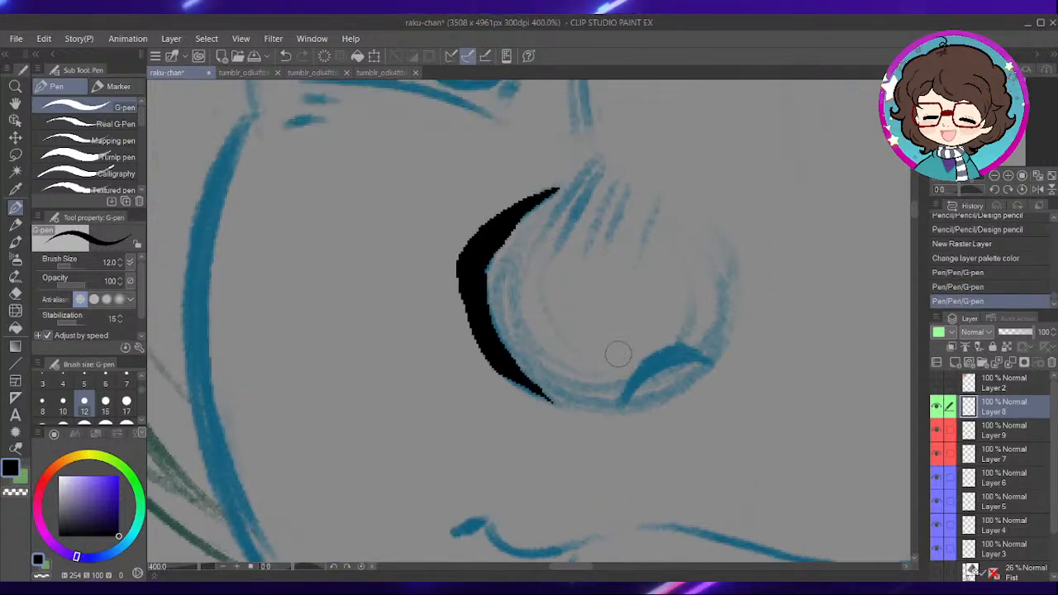
- Ink the nostril curve and the short hatch strokes along the top of the nose tip
drag(697, 317, 660, 281)
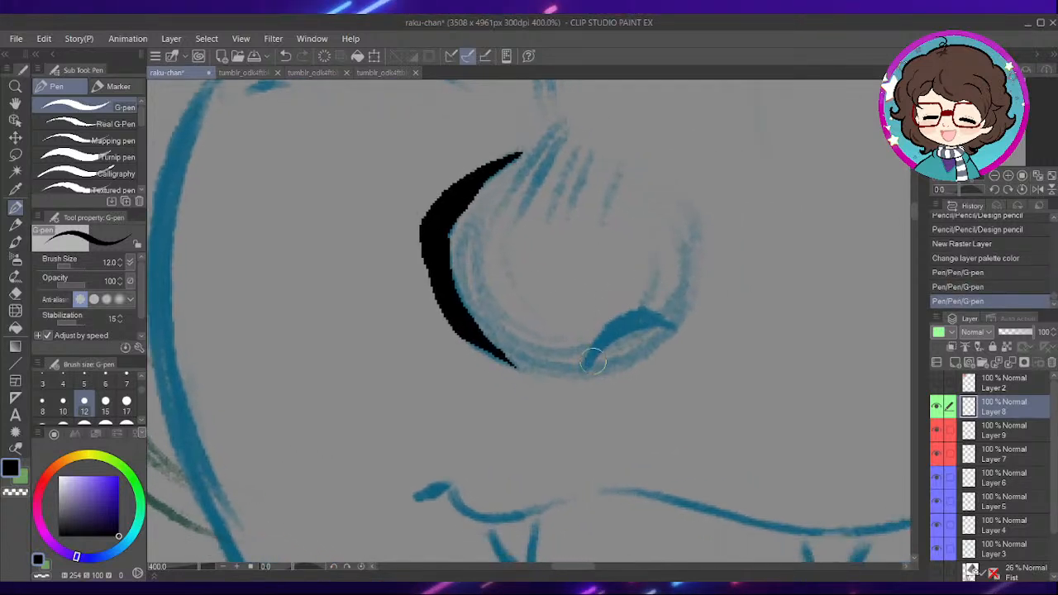
key(ctrl+z)
mouse_move(585, 362)
mouse_down()
mouse_move(667, 328)
mouse_move(678, 334)
mouse_up()
drag(622, 243, 637, 386)
drag(571, 278, 511, 357)
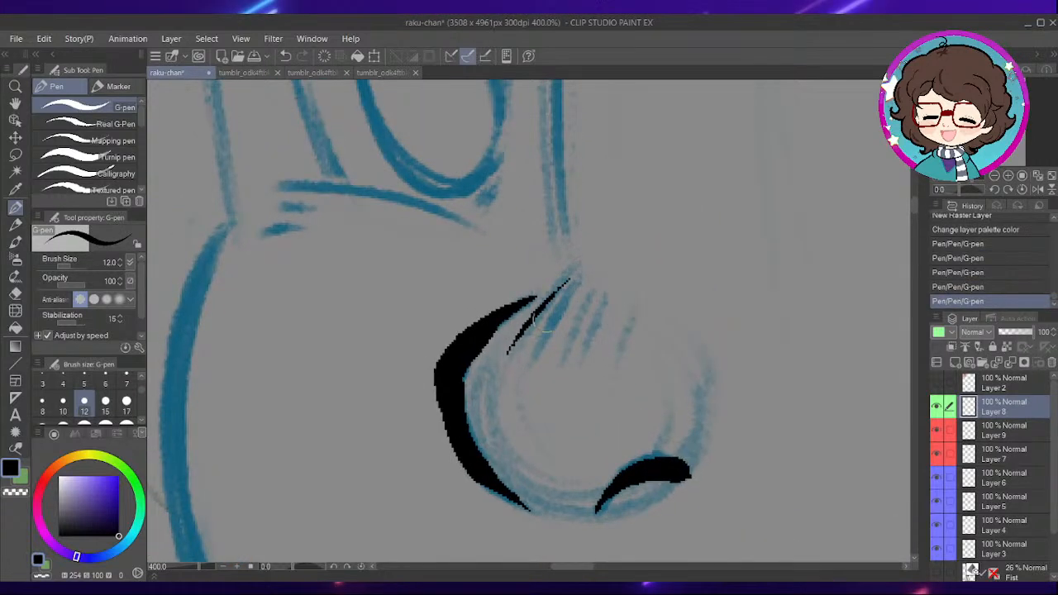
- Ink the thin nose bridge line between the two eyes
drag(646, 237, 638, 374)
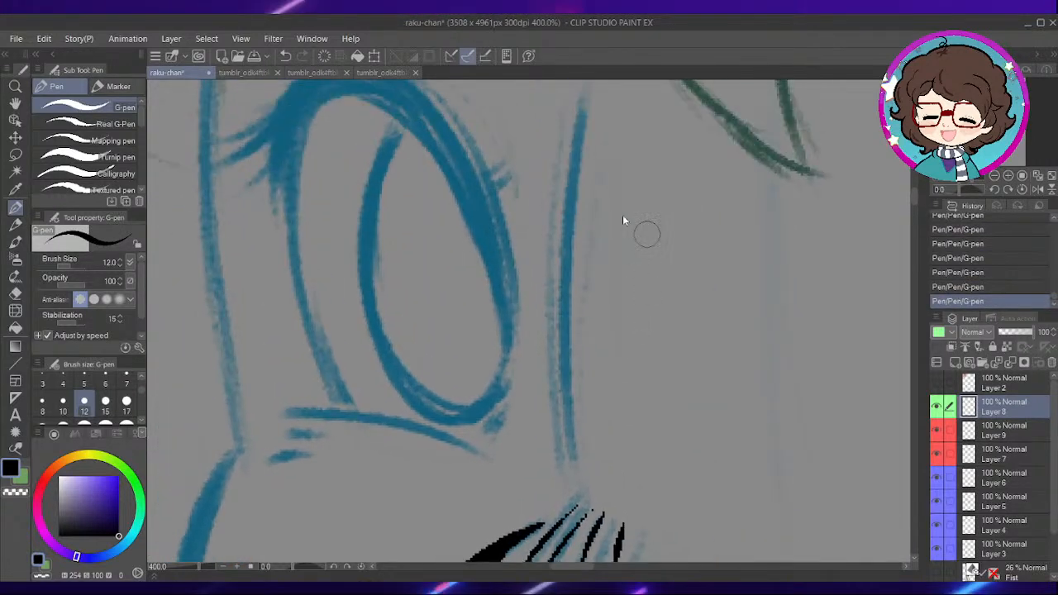
scroll(646, 235, down, 2)
drag(611, 182, 601, 312)
- Ink the thin eyelid crease above the smaller eye on the left, redoing the stroke until it follows the sketch
mouse_move(552, 200)
mouse_down()
mouse_move(568, 281)
mouse_move(655, 294)
mouse_up()
scroll(633, 217, up, 4)
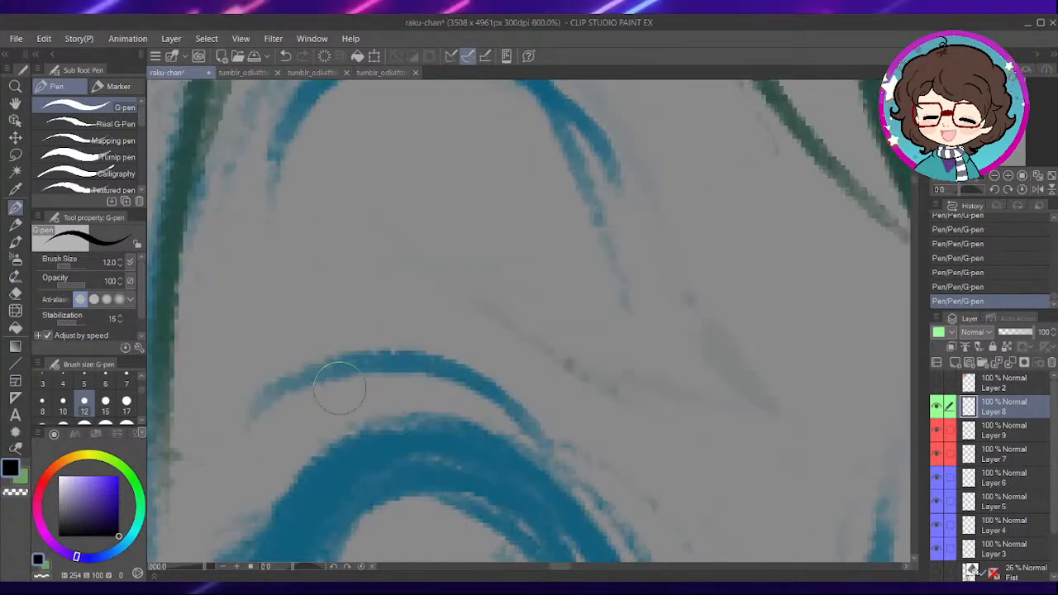
drag(411, 265, 686, 343)
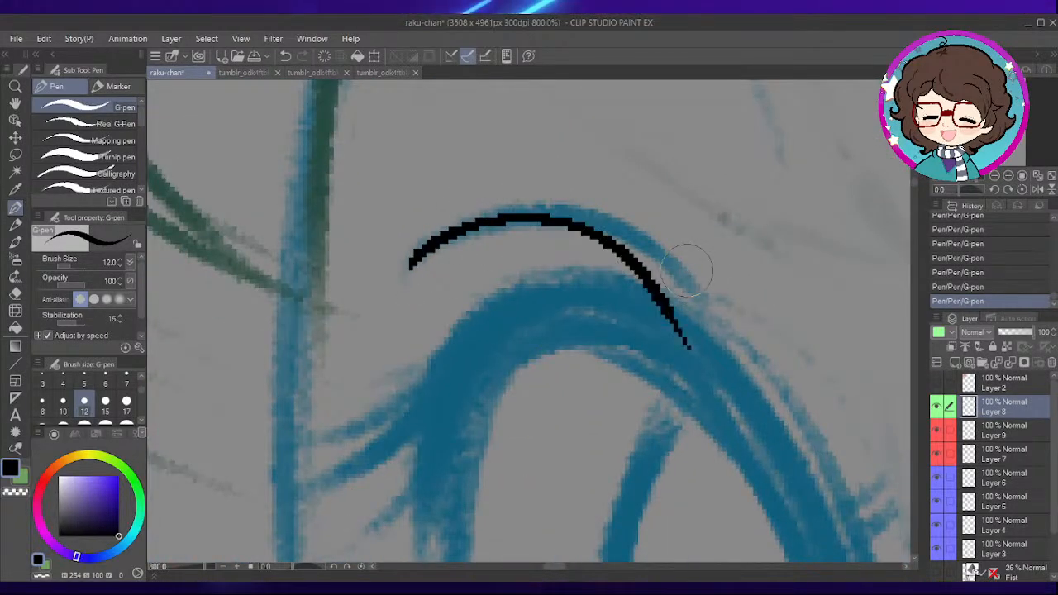
key(ctrl+z)
mouse_move(437, 237)
mouse_down()
mouse_move(692, 338)
mouse_move(700, 351)
mouse_up()
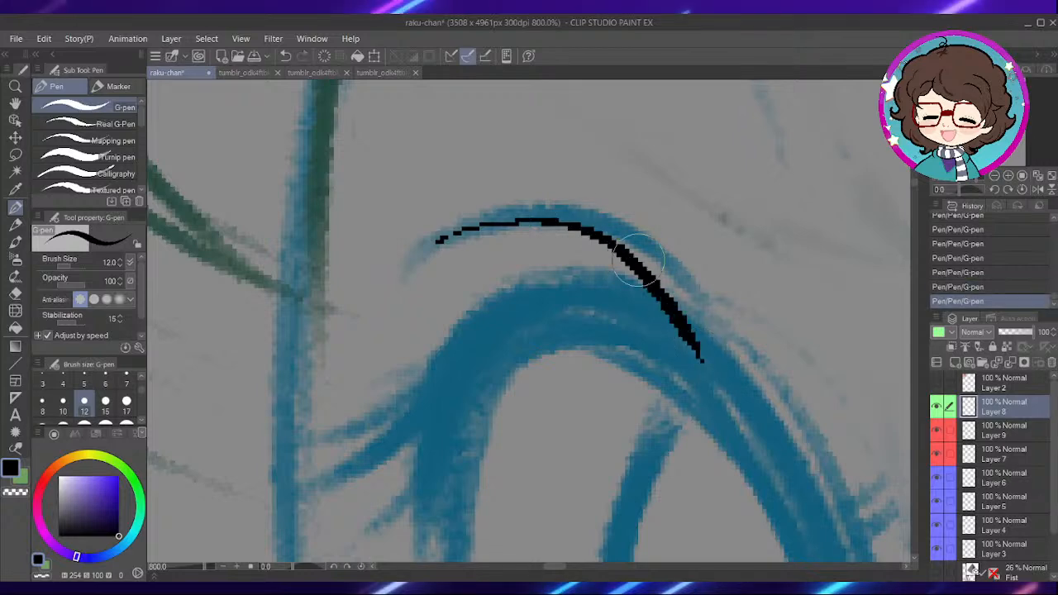
key(ctrl+z)
mouse_move(397, 277)
mouse_down()
mouse_move(488, 222)
mouse_move(709, 343)
mouse_move(627, 252)
mouse_up()
- Ink the central fringe strand, curving from the forehead down to the upper lashes of the larger eye
scroll(725, 397, down, 5)
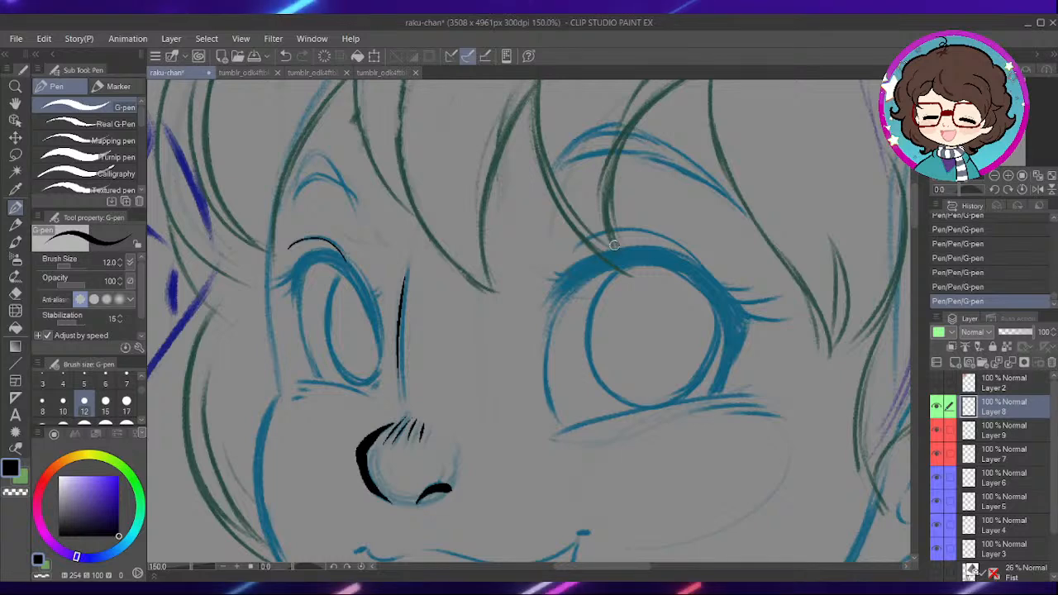
scroll(614, 246, up, 5)
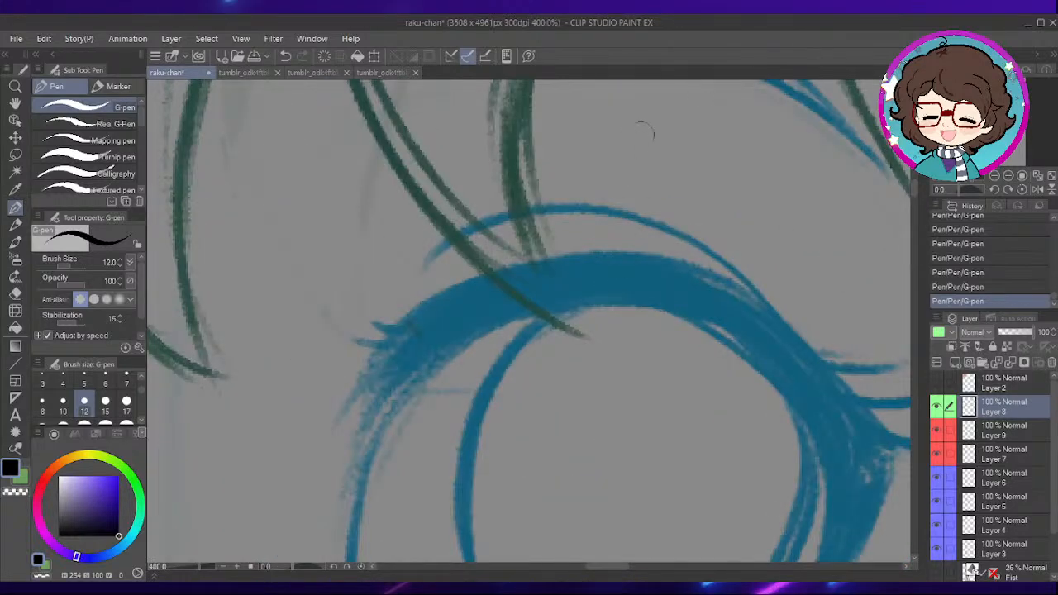
scroll(598, 232, down, 4)
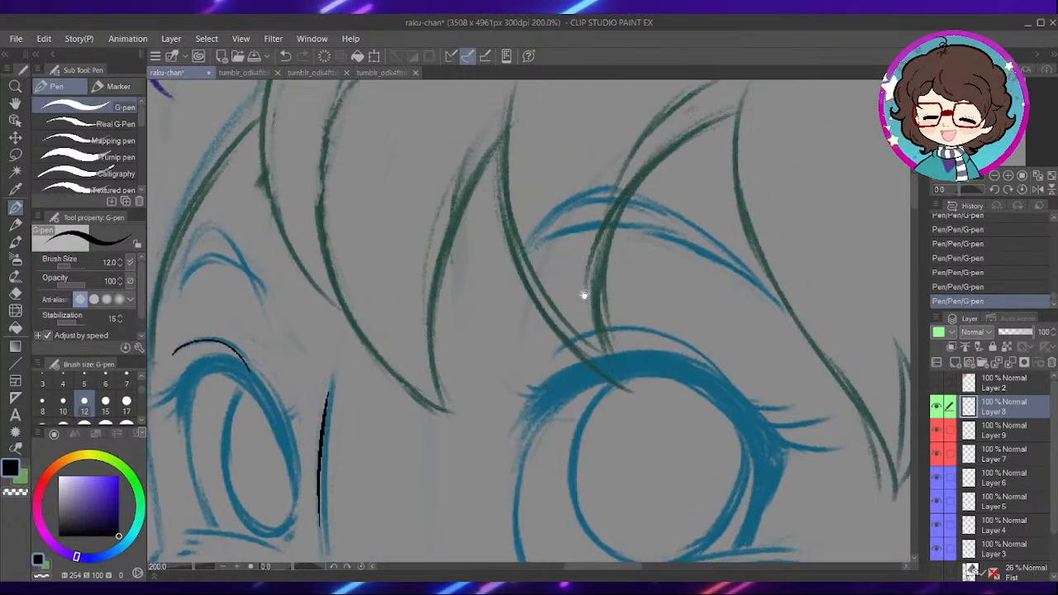
drag(585, 236, 569, 296)
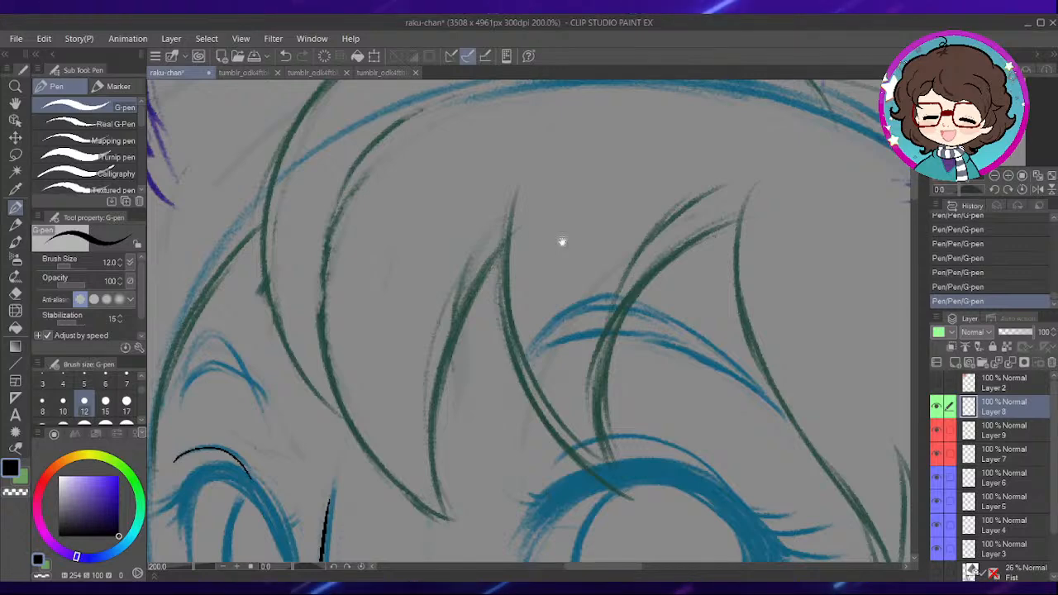
drag(562, 243, 564, 199)
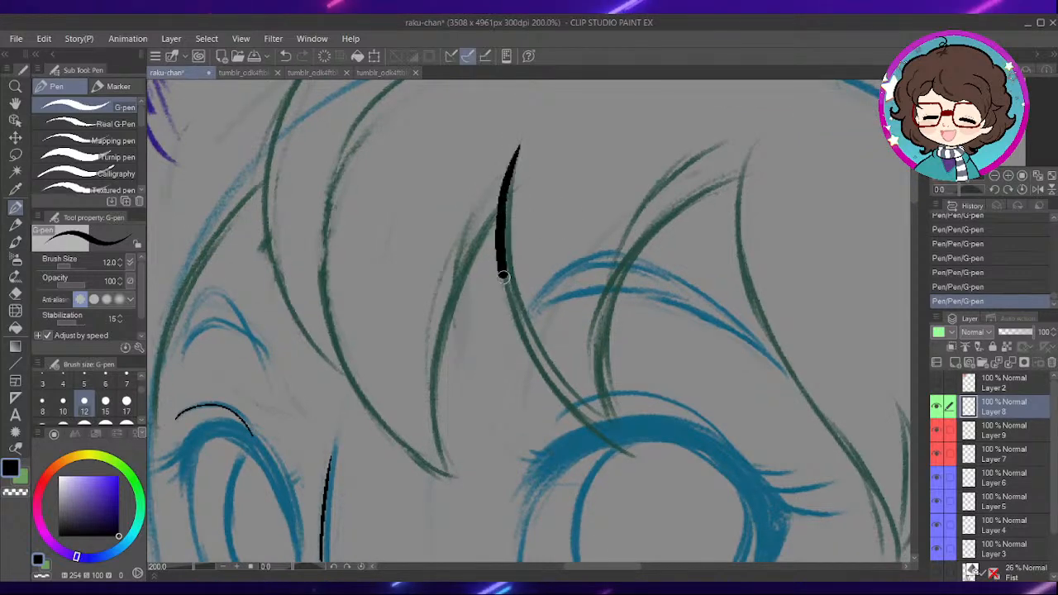
drag(502, 266, 577, 419)
key(ctrl+z)
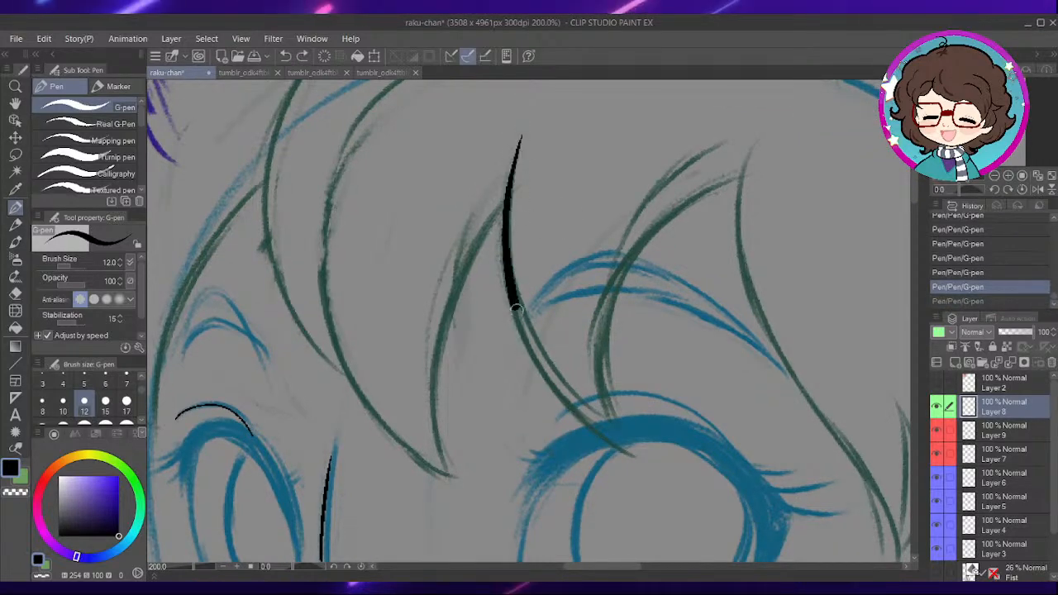
drag(510, 281, 630, 439)
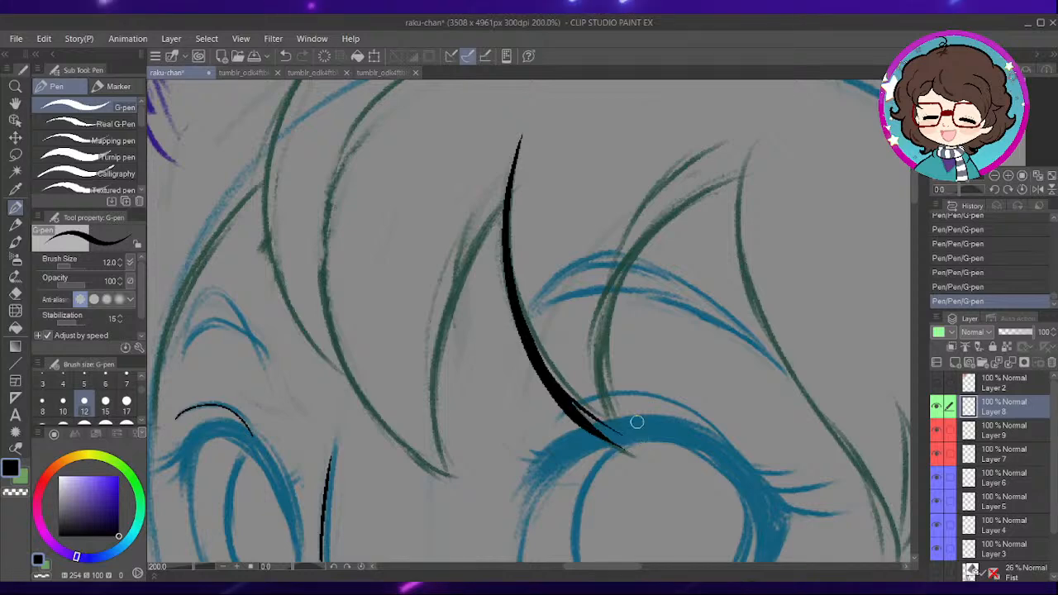
- Ink the two curved fringe lines that rise from the central strand's tip across the larger eye's eyebrow
drag(689, 366, 610, 316)
drag(499, 385, 585, 161)
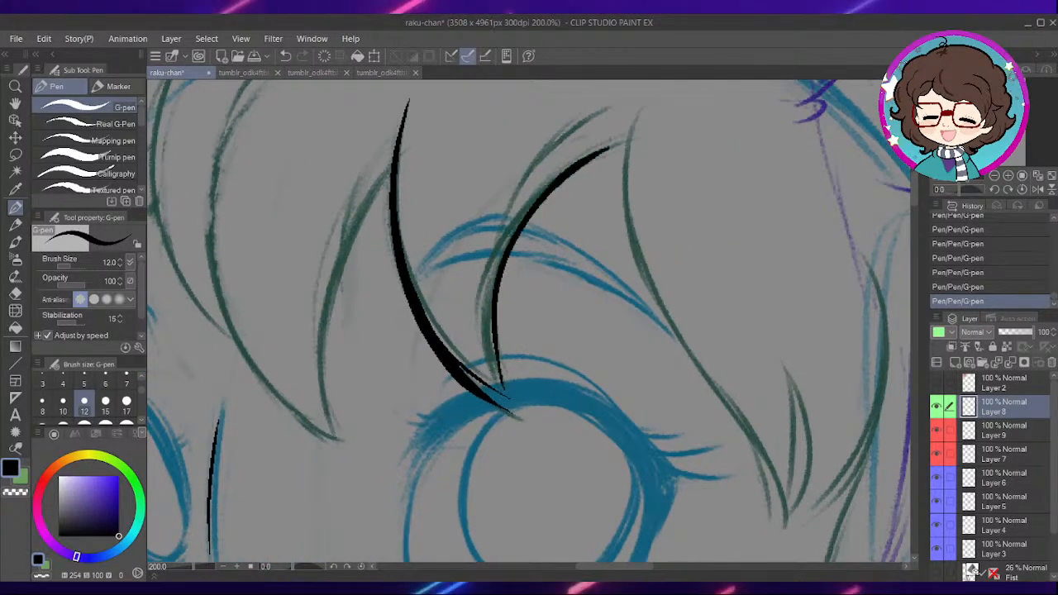
mouse_move(608, 205)
mouse_down()
mouse_move(656, 231)
mouse_move(736, 235)
mouse_up()
mouse_move(534, 301)
mouse_down()
mouse_move(637, 293)
mouse_move(732, 312)
mouse_up()
mouse_move(632, 232)
mouse_down()
mouse_move(634, 284)
mouse_move(619, 292)
mouse_up()
- Ink the long fringe strand falling between the eyes and the line joining its tip to the central strand
mouse_move(617, 135)
mouse_down()
mouse_move(521, 397)
mouse_move(649, 536)
mouse_up()
mouse_move(654, 436)
mouse_down()
mouse_move(571, 329)
mouse_move(584, 407)
mouse_up()
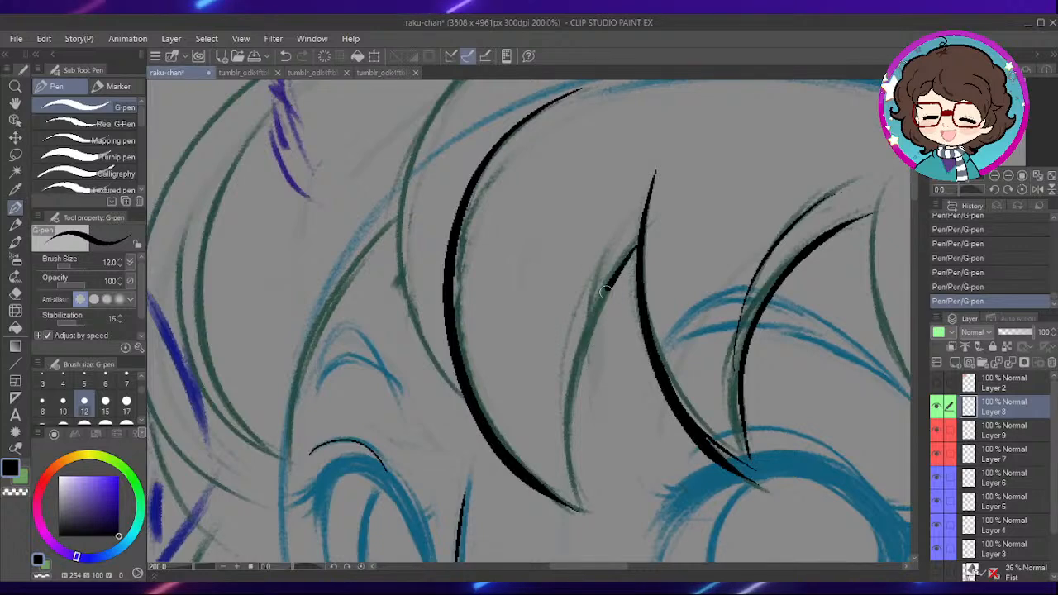
drag(635, 252, 567, 472)
- Ink the next fringe strand to the left and the line running from it down to the side of the face
drag(546, 276, 624, 392)
drag(594, 499, 538, 420)
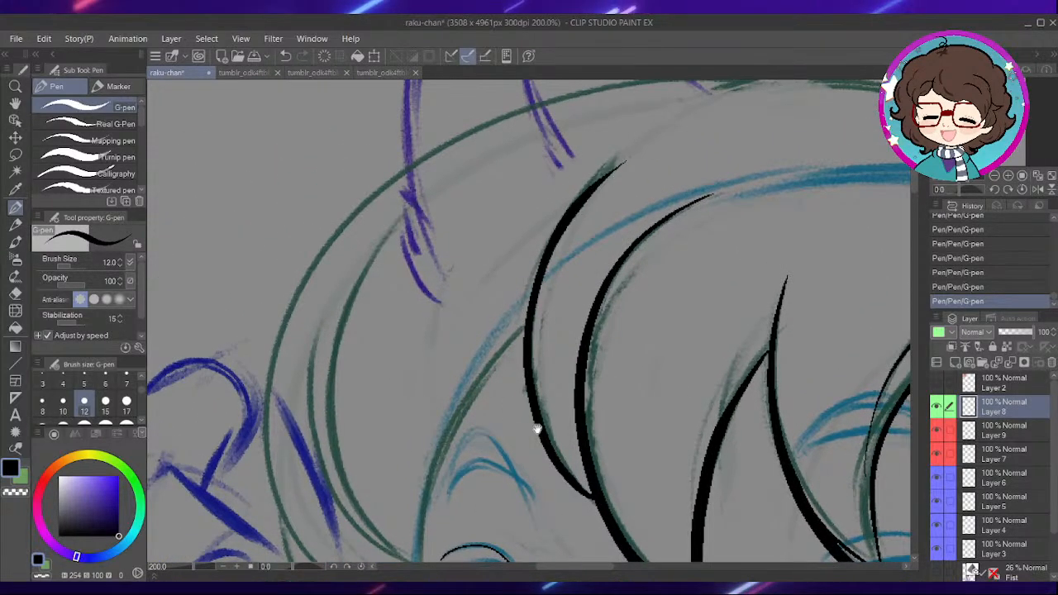
drag(630, 298, 668, 193)
mouse_move(597, 294)
mouse_down()
mouse_move(645, 272)
mouse_move(648, 284)
mouse_up()
mouse_move(582, 251)
mouse_down()
mouse_move(538, 324)
mouse_move(511, 418)
mouse_up()
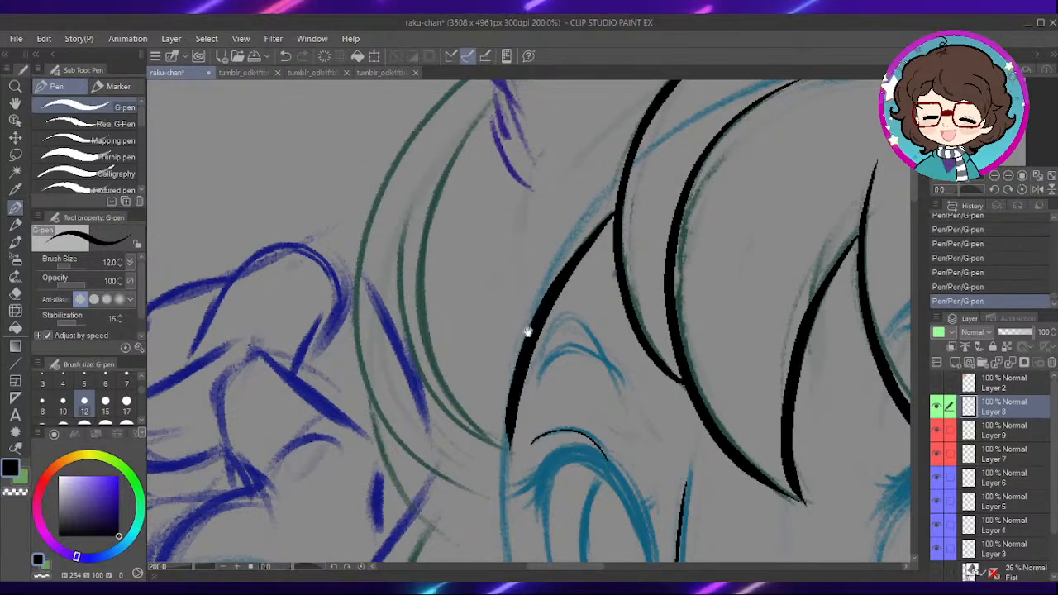
drag(523, 329, 574, 303)
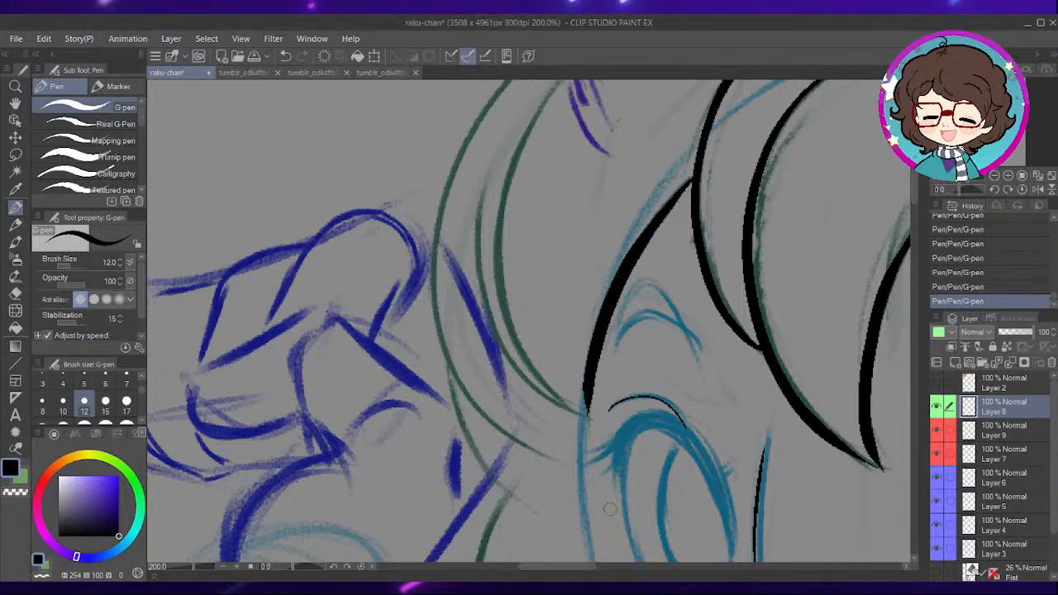
- Paste the copied Breakin' 2 poster image into the illustration as a new layer and bring the whole poster into view
key(ctrl+v)
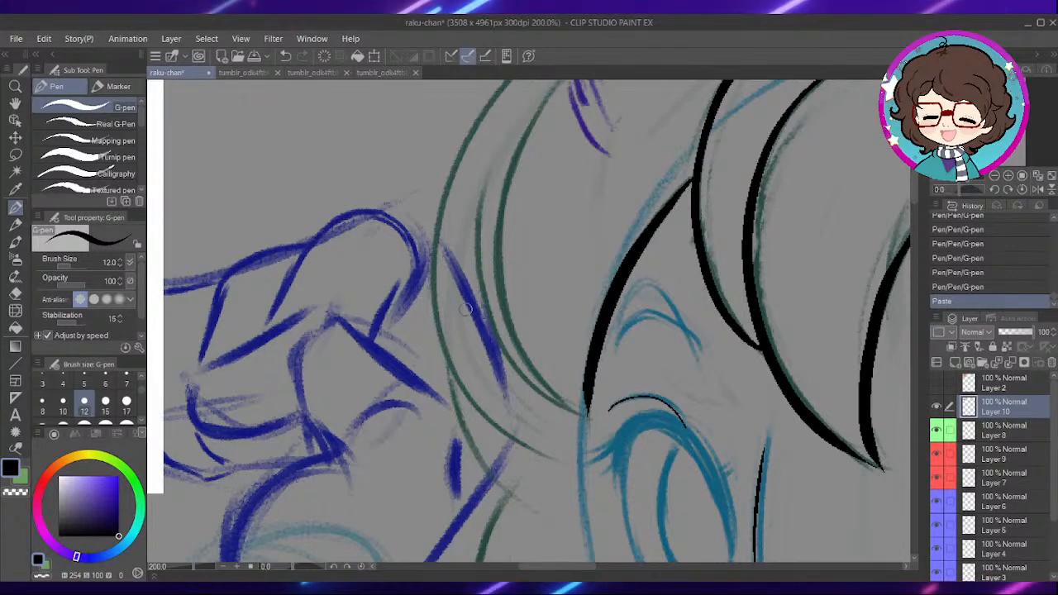
scroll(399, 263, down, 4)
drag(398, 263, 592, 345)
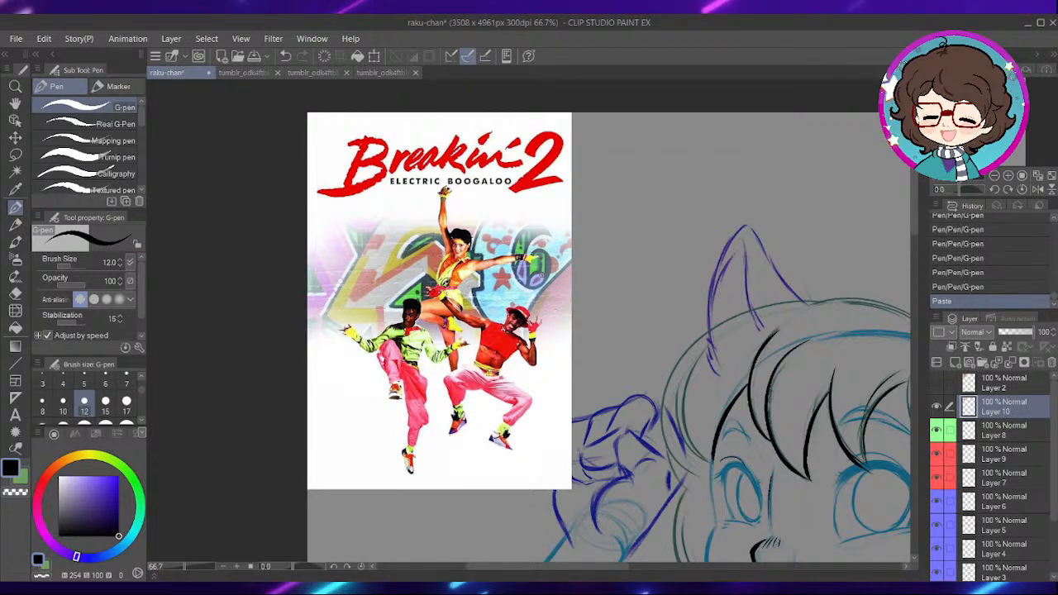
- Hide the pasted poster on Layer 10 and make Layer 8 active again for the line art
click(939, 409)
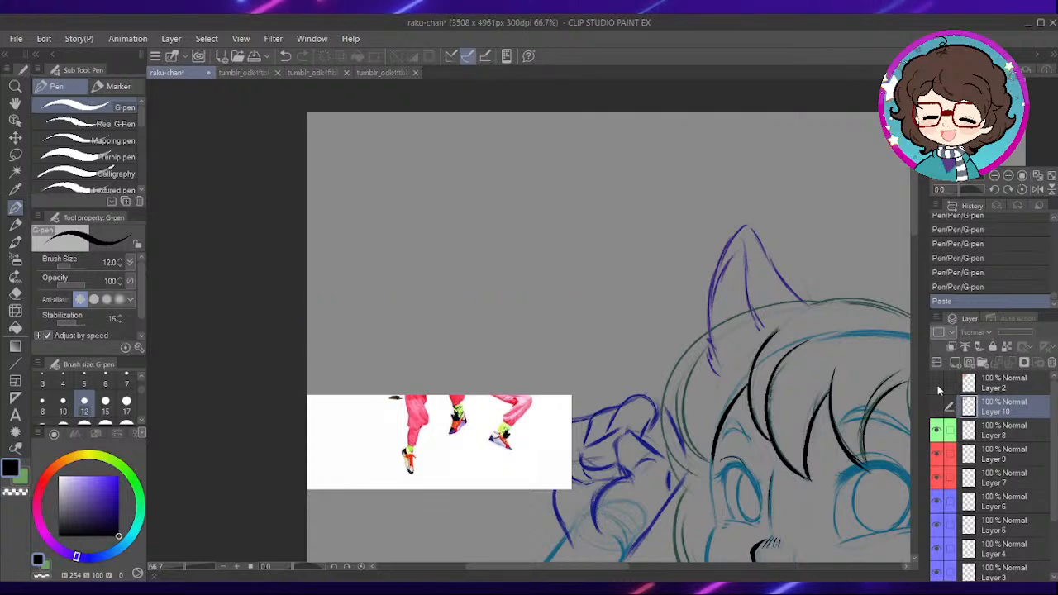
mouse_move(699, 402)
mouse_down()
mouse_move(637, 306)
mouse_move(596, 302)
mouse_move(587, 248)
mouse_move(636, 351)
mouse_move(626, 278)
mouse_move(630, 303)
mouse_up()
scroll(586, 220, up, 2)
scroll(587, 269, up, 2)
drag(408, 366, 593, 351)
click(1001, 430)
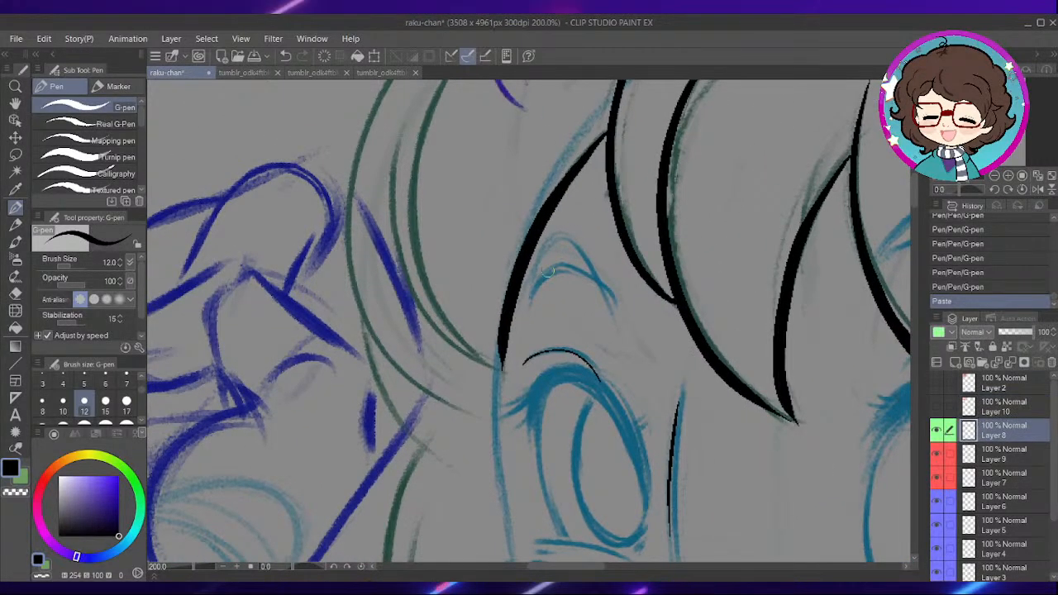
- Ink the curved inner hair lock between the raised hand and the face, ending at the side of the face
mouse_move(522, 321)
mouse_down()
mouse_move(574, 283)
mouse_move(623, 350)
mouse_move(630, 444)
mouse_up()
mouse_move(626, 132)
mouse_down()
mouse_move(557, 238)
mouse_move(549, 347)
mouse_move(589, 438)
mouse_move(636, 444)
mouse_move(638, 471)
mouse_up()
drag(621, 392, 604, 350)
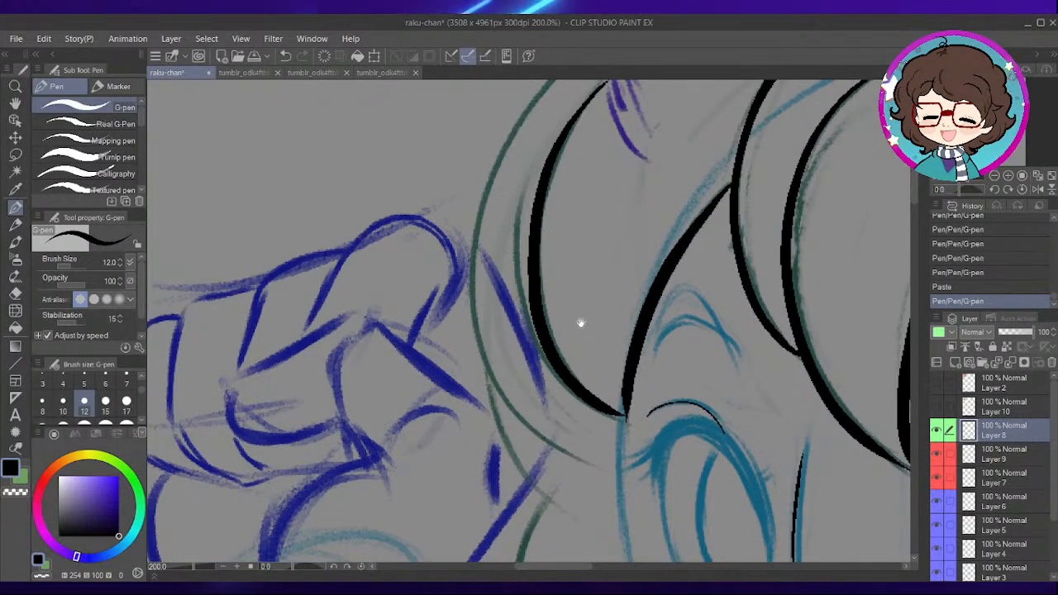
- Ink the short strand beside the inner hair lock and the upper-left outer contour of the hair
drag(574, 290, 602, 348)
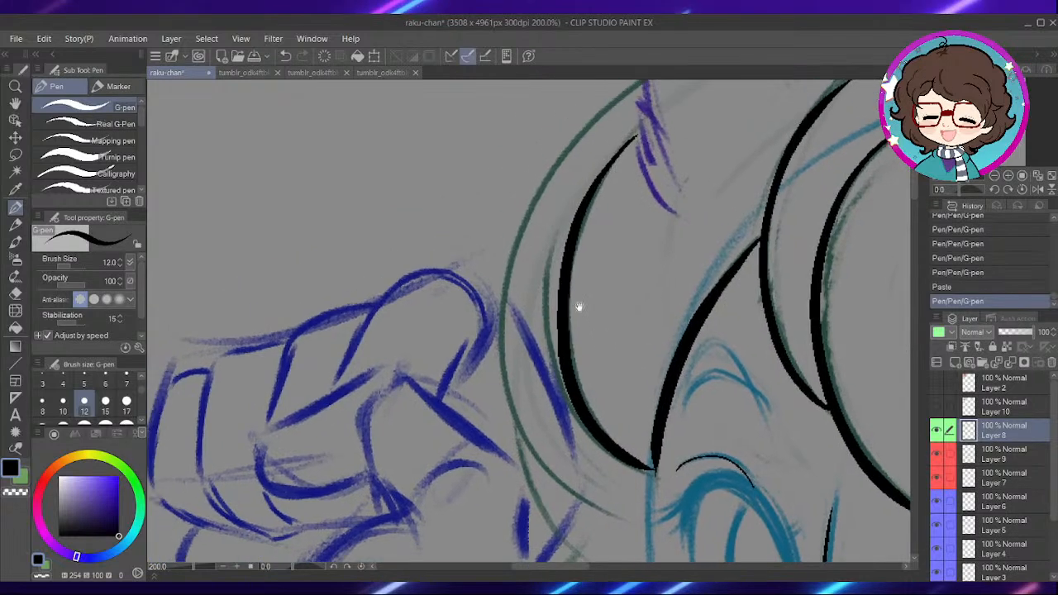
mouse_move(609, 440)
mouse_down()
mouse_move(590, 372)
mouse_move(508, 435)
mouse_move(663, 280)
mouse_up()
mouse_move(794, 165)
mouse_down()
mouse_move(633, 183)
mouse_move(487, 244)
mouse_move(387, 332)
mouse_move(338, 435)
mouse_up()
drag(490, 351, 540, 225)
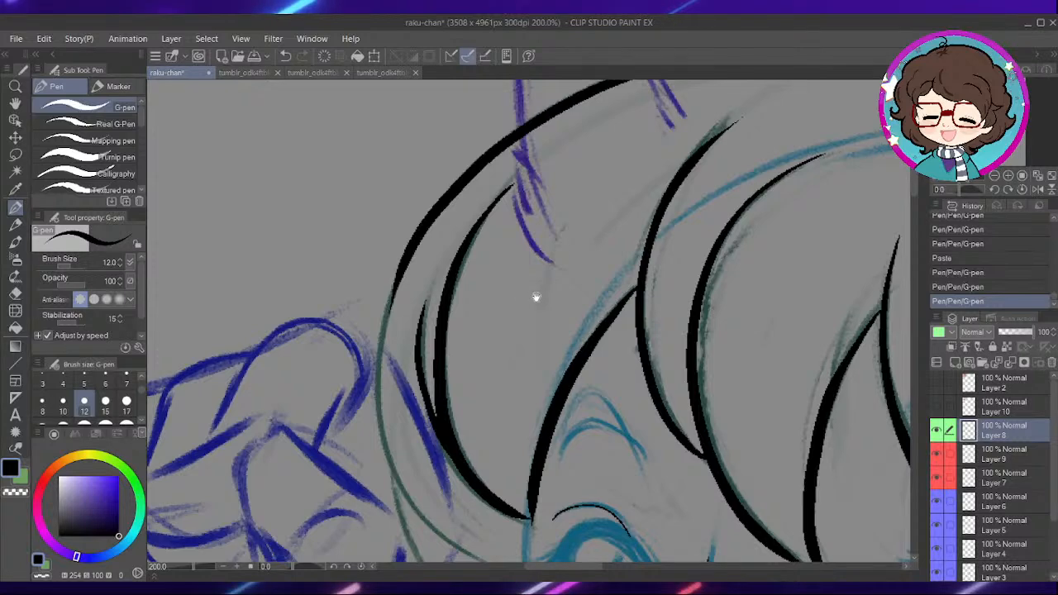
- Ink the left outer hair contour down past the raised hand and the hair strands at its lower end
drag(533, 299, 581, 177)
mouse_move(468, 169)
mouse_down()
mouse_move(438, 271)
mouse_move(488, 424)
mouse_move(521, 455)
mouse_up()
key(ctrl+z)
mouse_move(453, 217)
mouse_down()
mouse_move(484, 426)
mouse_move(562, 478)
mouse_up()
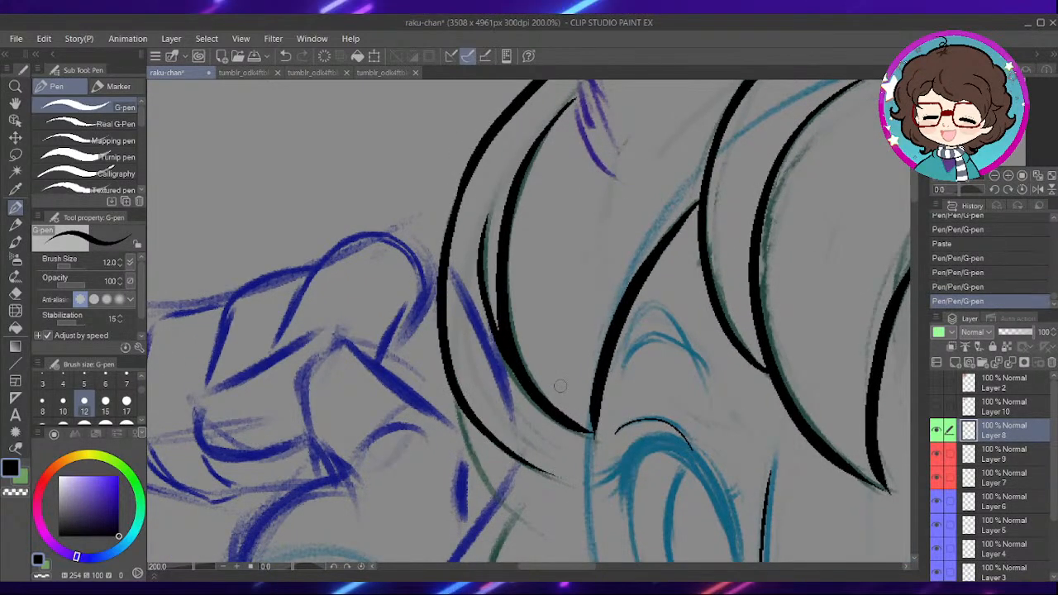
drag(587, 394, 602, 234)
drag(493, 314, 582, 390)
drag(687, 402, 602, 461)
drag(624, 359, 628, 270)
drag(528, 246, 542, 435)
drag(660, 354, 636, 312)
drag(613, 255, 622, 375)
drag(621, 241, 632, 379)
drag(611, 238, 624, 335)
drag(616, 258, 624, 377)
mouse_move(639, 257)
mouse_down()
mouse_move(631, 326)
mouse_move(575, 398)
mouse_up()
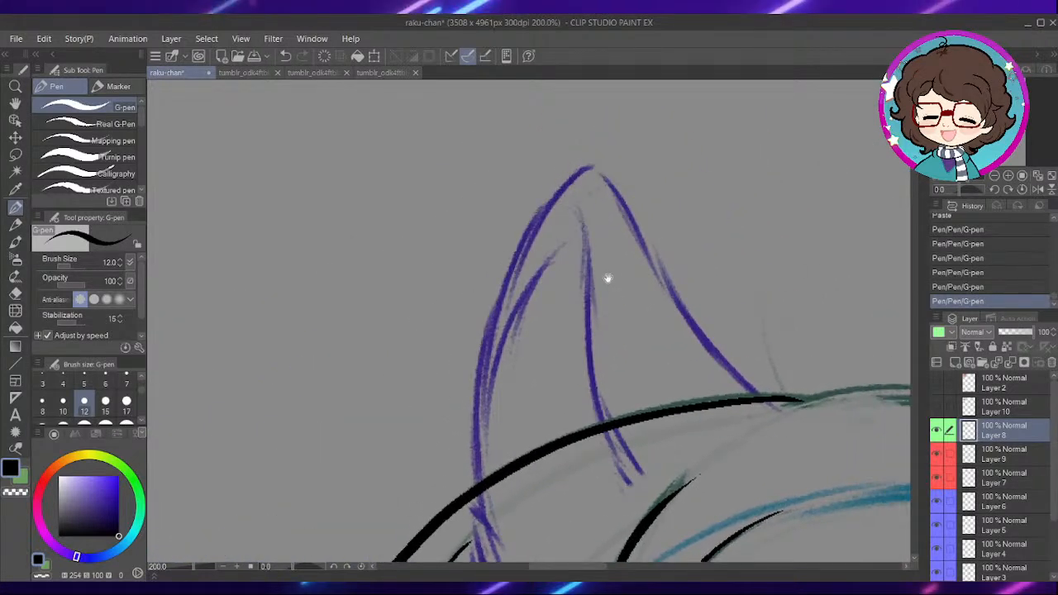
- Ink the left cat ear: its inner fold, both outer edges meeting at the tip, and the short curved inner line
drag(609, 273, 605, 250)
drag(577, 194, 591, 401)
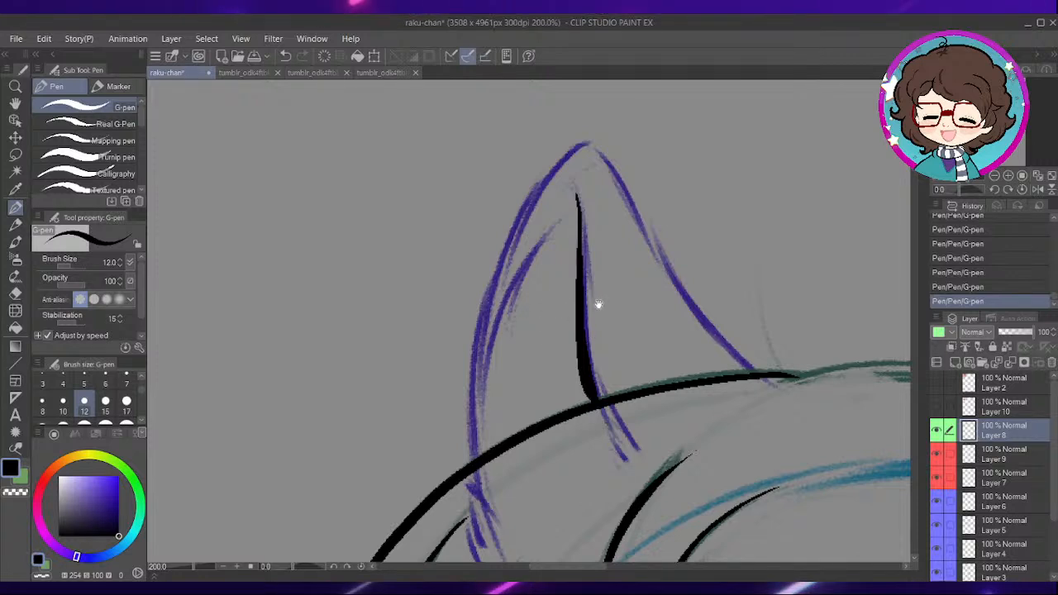
mouse_move(623, 231)
mouse_down()
mouse_move(614, 250)
mouse_move(620, 241)
mouse_up()
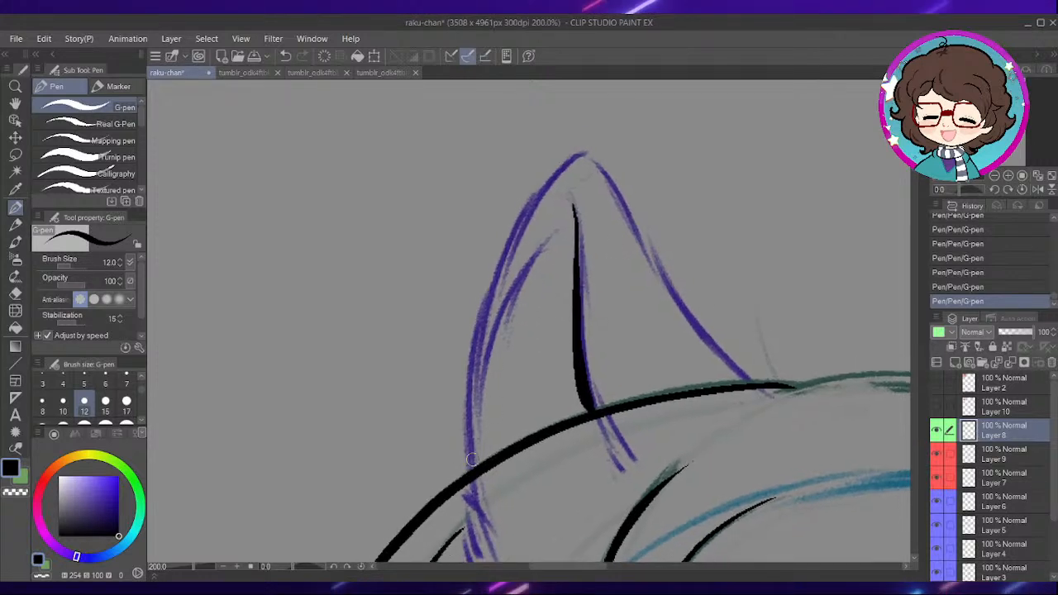
mouse_move(468, 451)
mouse_down()
mouse_move(477, 324)
mouse_move(506, 246)
mouse_move(578, 158)
mouse_up()
mouse_move(628, 185)
mouse_down()
mouse_move(604, 219)
mouse_move(631, 303)
mouse_up()
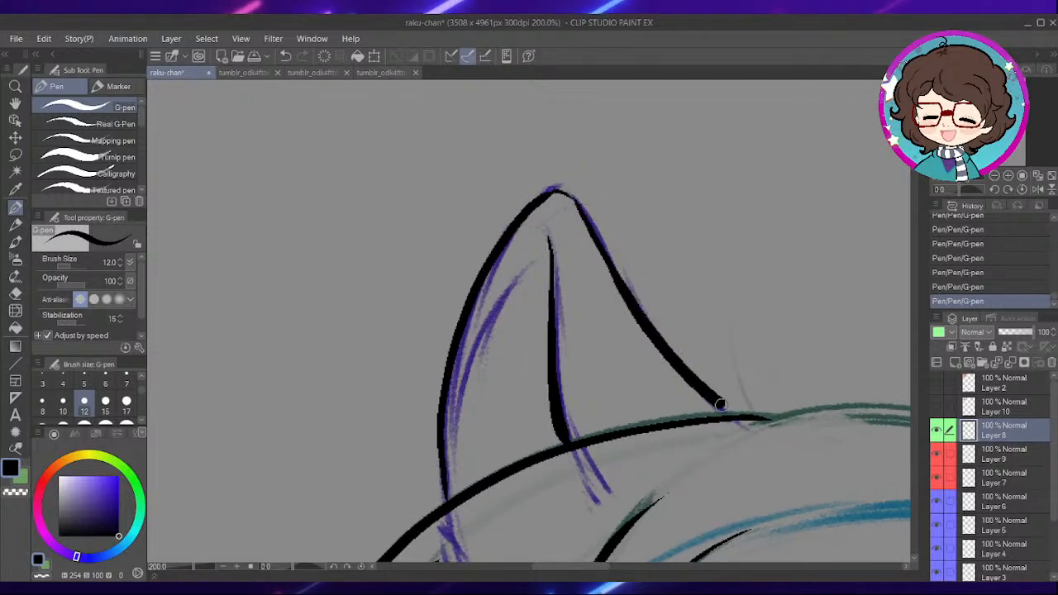
drag(695, 323, 722, 305)
drag(481, 388, 541, 263)
mouse_move(709, 302)
mouse_down()
mouse_move(582, 277)
mouse_move(545, 298)
mouse_up()
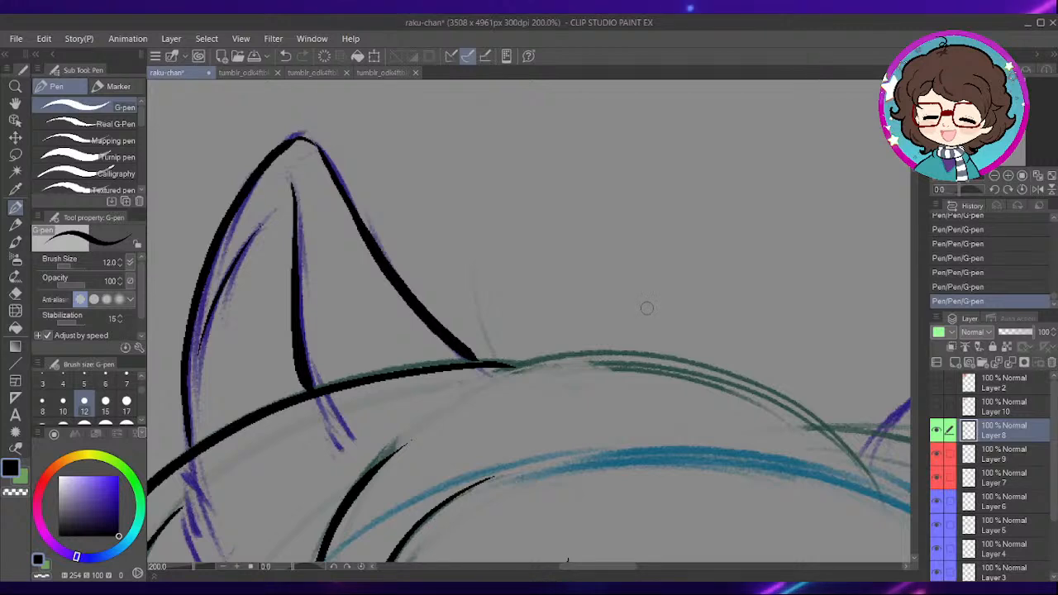
- Ink the hair contour running down beneath the right cat ear, ending in split pointed strands
mouse_move(737, 298)
mouse_down()
mouse_move(707, 272)
mouse_move(579, 260)
mouse_up()
drag(845, 311, 653, 281)
mouse_move(636, 347)
mouse_down()
mouse_move(659, 198)
mouse_move(728, 196)
mouse_up()
drag(625, 266, 622, 242)
mouse_move(719, 285)
mouse_down()
mouse_move(620, 325)
mouse_move(566, 383)
mouse_up()
mouse_move(658, 338)
mouse_down()
mouse_move(635, 309)
mouse_move(622, 249)
mouse_move(612, 286)
mouse_up()
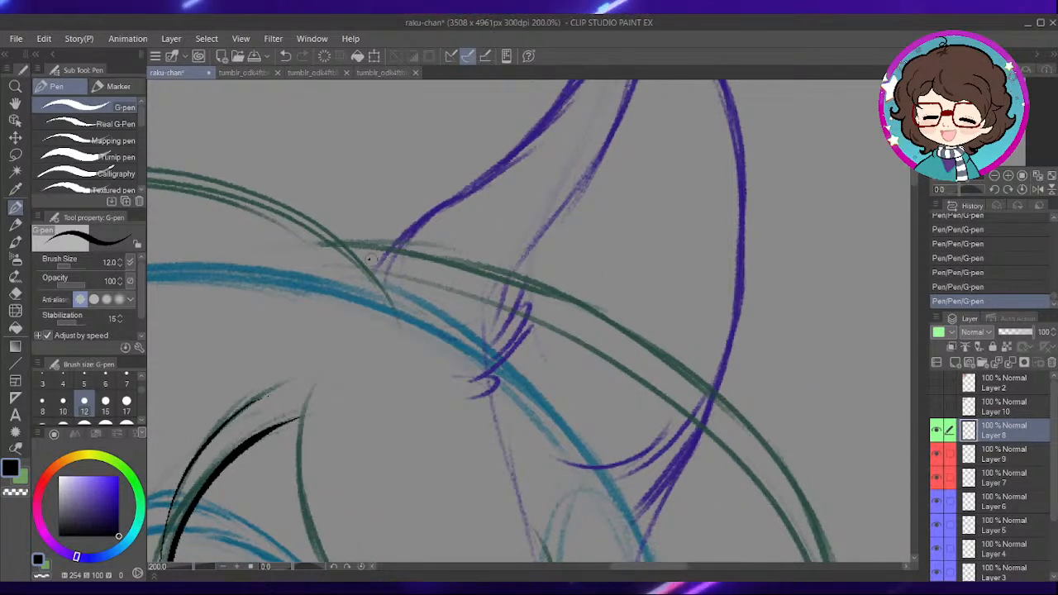
drag(370, 257, 612, 447)
drag(600, 361, 632, 335)
key(ctrl+z)
mouse_move(399, 231)
mouse_down()
mouse_move(512, 287)
mouse_move(649, 453)
mouse_move(681, 422)
mouse_move(755, 550)
mouse_up()
drag(560, 241, 621, 358)
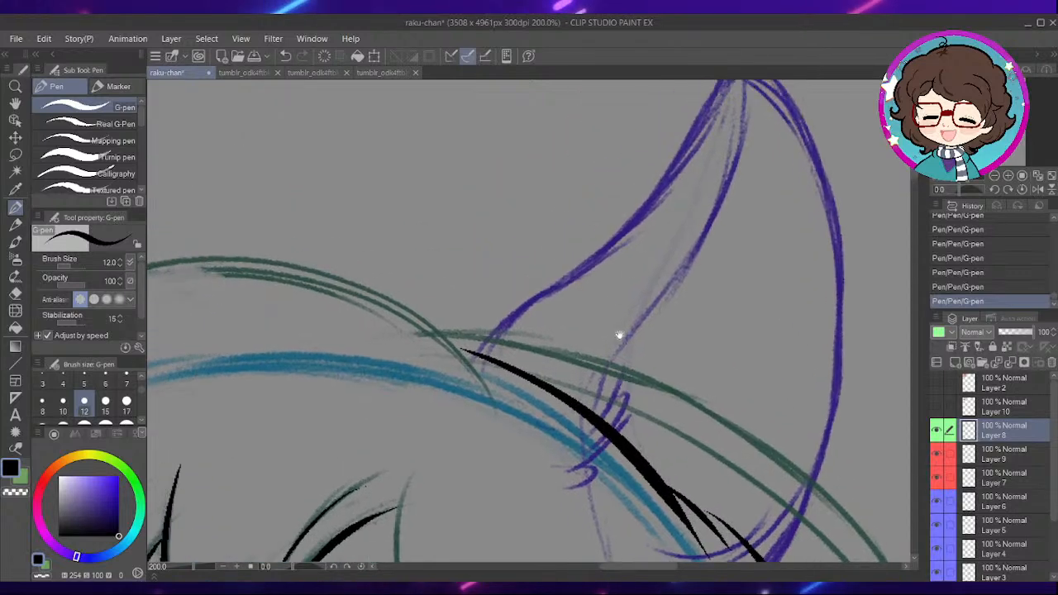
- Ink the right cat ear's left edge from the hair up to the tip and round the tip over
key(ctrl+z)
mouse_move(540, 306)
mouse_down()
mouse_move(536, 343)
mouse_move(510, 372)
mouse_move(622, 287)
mouse_move(721, 126)
mouse_up()
key(ctrl+z)
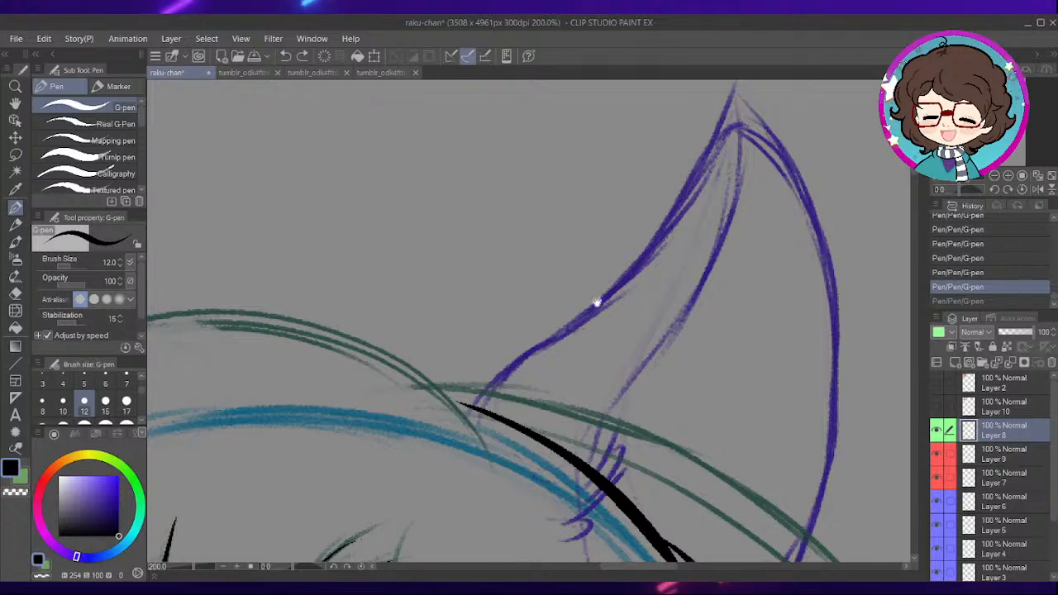
drag(595, 303, 567, 319)
drag(530, 352, 588, 284)
drag(526, 330, 489, 403)
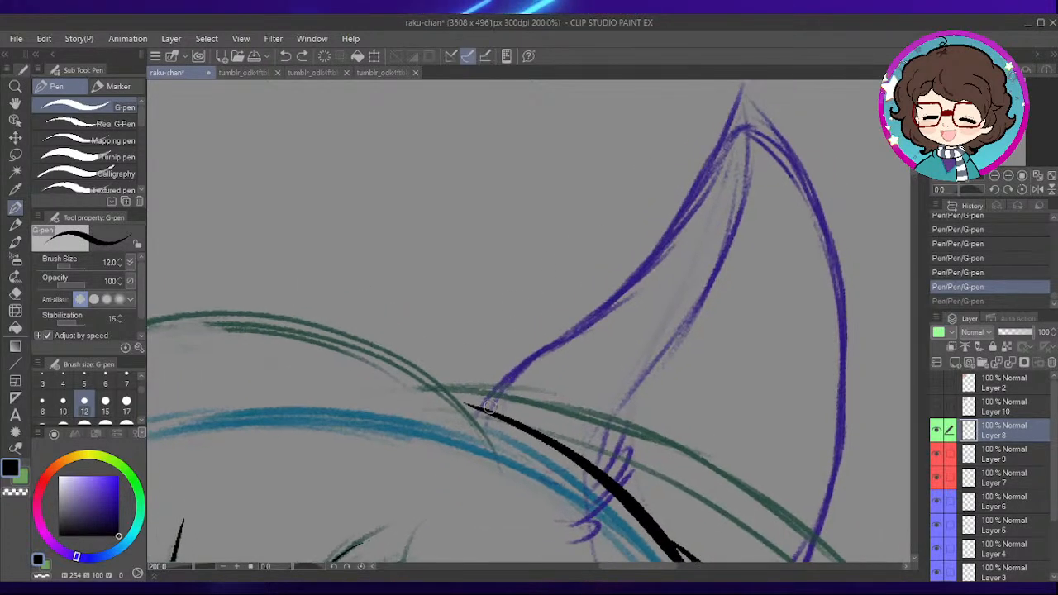
mouse_move(535, 354)
mouse_down()
mouse_move(642, 246)
mouse_move(736, 92)
mouse_up()
mouse_move(734, 131)
mouse_down()
mouse_move(685, 209)
mouse_move(718, 206)
mouse_move(760, 270)
mouse_up()
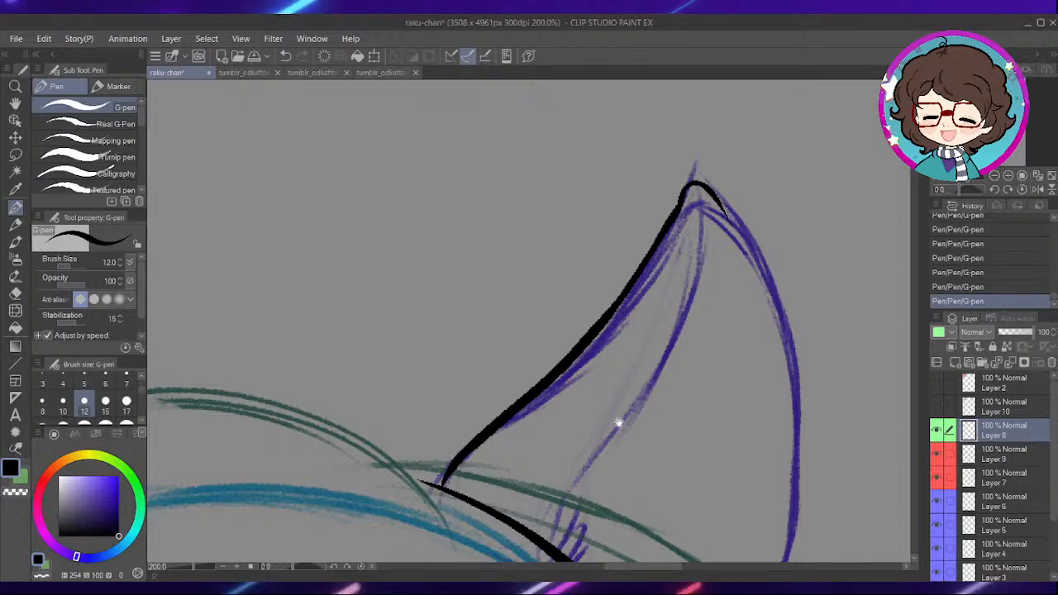
- Ink the right ear's inner line with jagged fur tufts at its base and the upper part of its right edge
scroll(624, 281, down, 4)
mouse_move(576, 362)
mouse_down()
mouse_move(562, 348)
mouse_move(596, 287)
mouse_move(584, 347)
mouse_move(645, 213)
mouse_move(650, 157)
mouse_up()
mouse_move(690, 187)
mouse_down()
mouse_move(643, 204)
mouse_move(619, 170)
mouse_move(638, 223)
mouse_up()
mouse_move(671, 267)
mouse_down()
mouse_move(708, 492)
mouse_move(701, 294)
mouse_up()
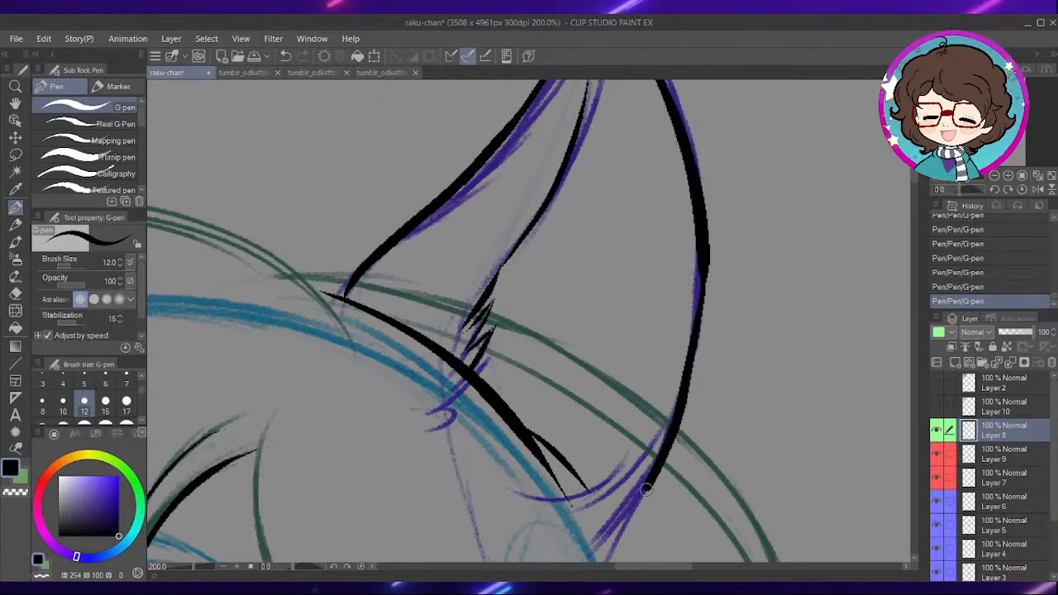
drag(667, 493, 668, 365)
key(ctrl+z)
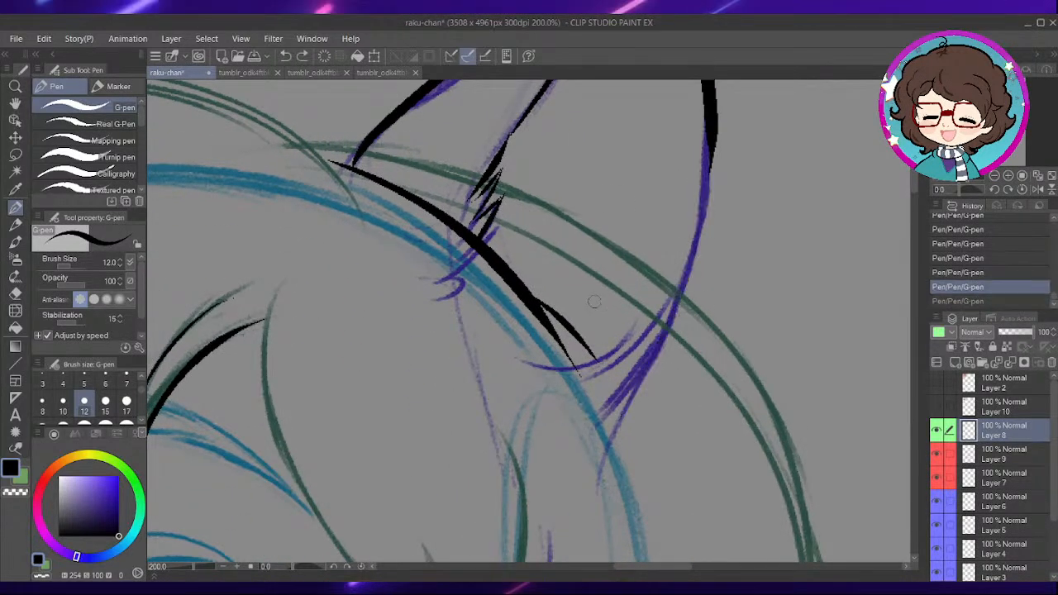
- Extend the hair contour below the right ear with split tips and ink the ear's lower right edge down to it
drag(582, 335, 653, 463)
drag(695, 219, 697, 306)
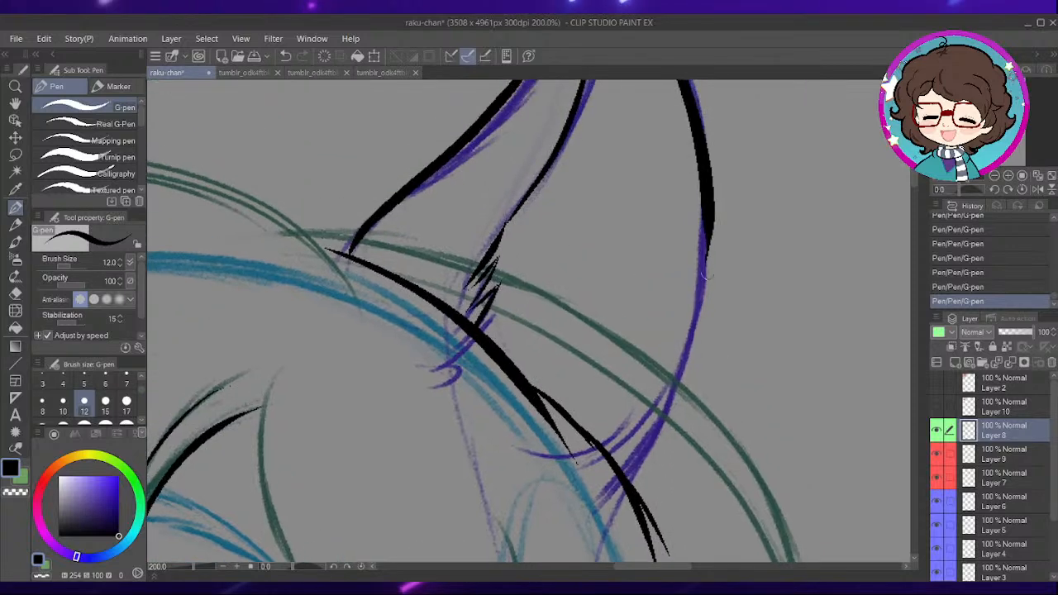
mouse_move(709, 216)
mouse_down()
mouse_move(683, 382)
mouse_move(630, 490)
mouse_up()
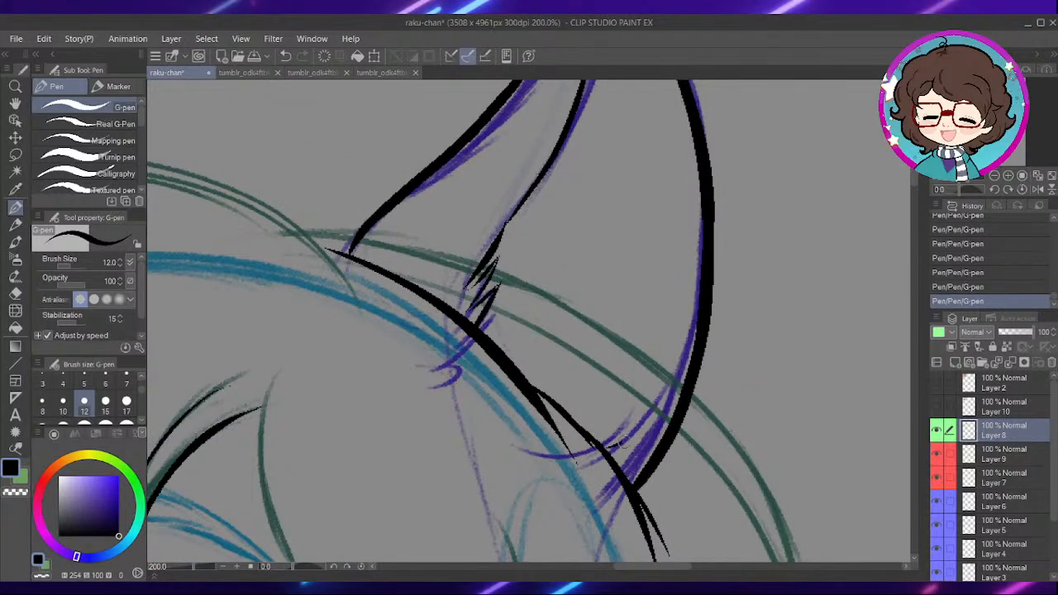
- Ink the arched top of the hair between the two ears and the short connecting strand at the right ear's base
mouse_move(589, 355)
mouse_down()
mouse_move(678, 345)
mouse_move(705, 329)
mouse_up()
mouse_move(457, 327)
mouse_down()
mouse_move(590, 291)
mouse_move(717, 283)
mouse_up()
drag(705, 193, 765, 286)
drag(539, 175, 369, 229)
drag(784, 266, 637, 240)
key(ctrl+z)
key(ctrl+y)
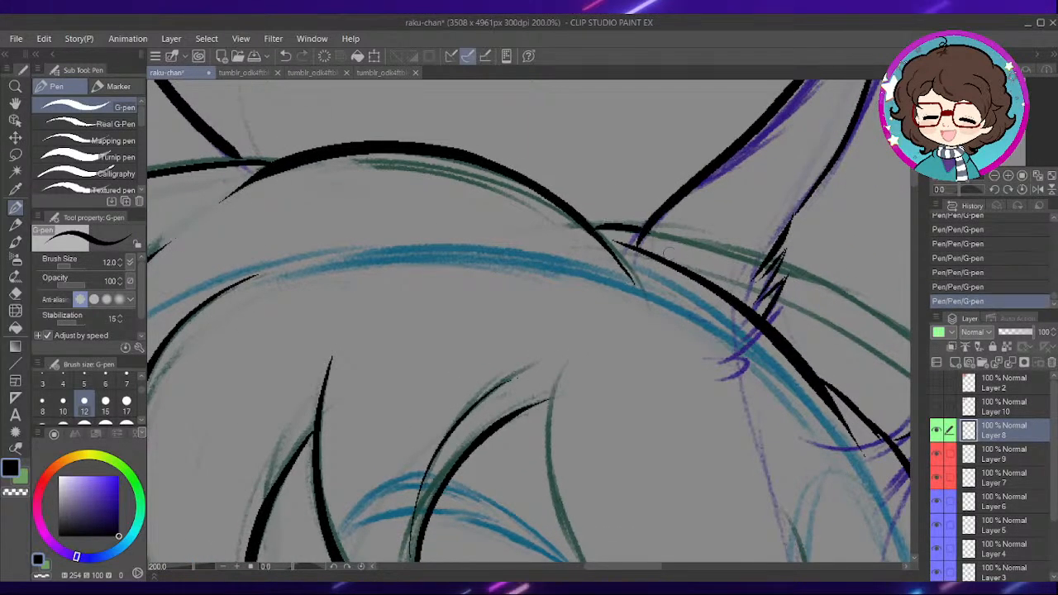
drag(699, 295, 567, 242)
drag(743, 325, 645, 296)
drag(739, 314, 667, 295)
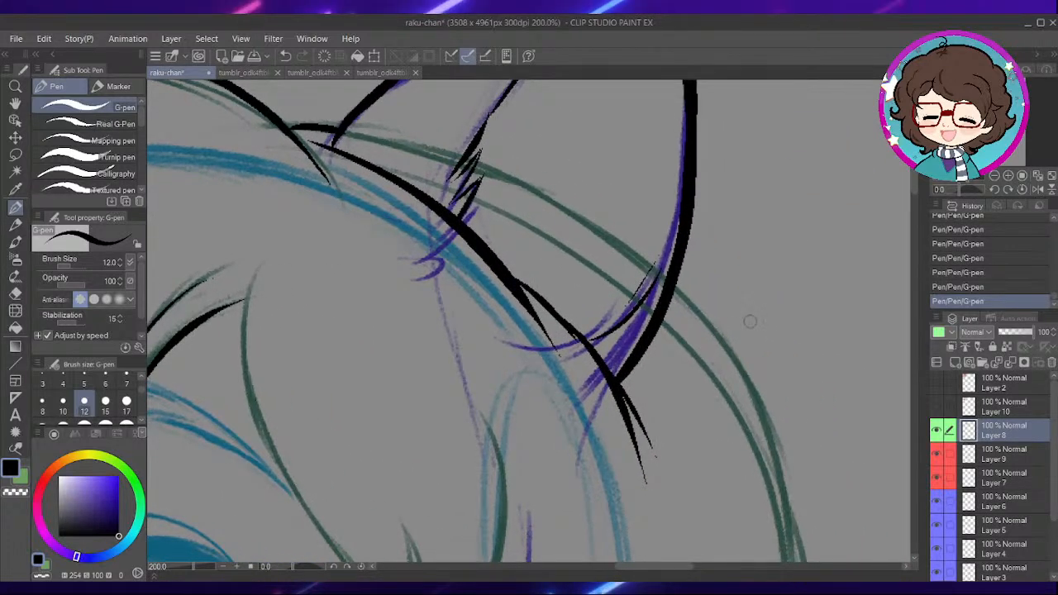
drag(735, 303, 648, 299)
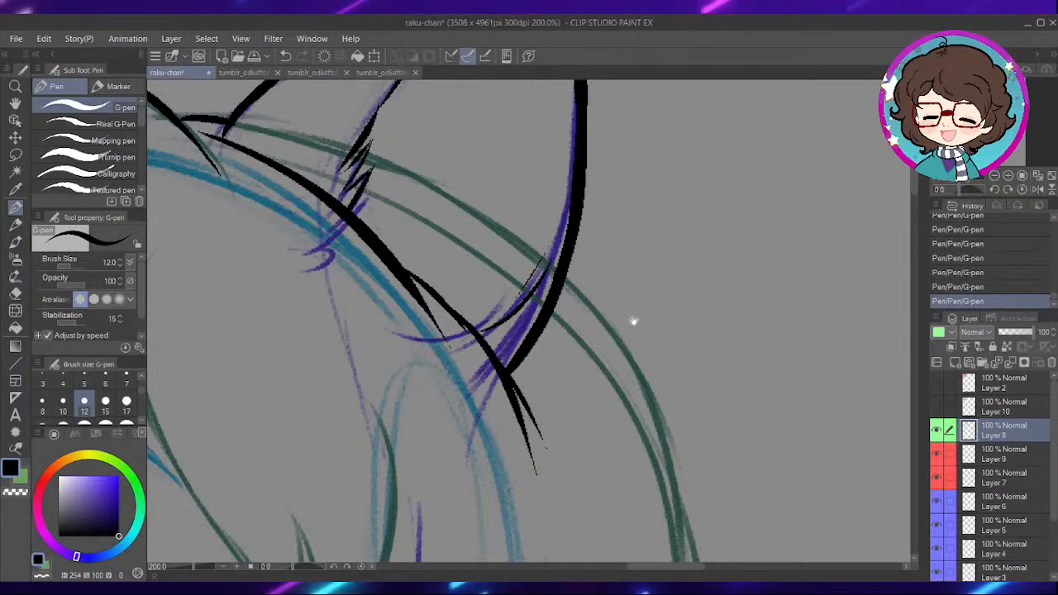
drag(633, 317, 617, 204)
mouse_move(548, 166)
mouse_down()
mouse_move(643, 331)
mouse_move(667, 435)
mouse_up()
key(ctrl+z)
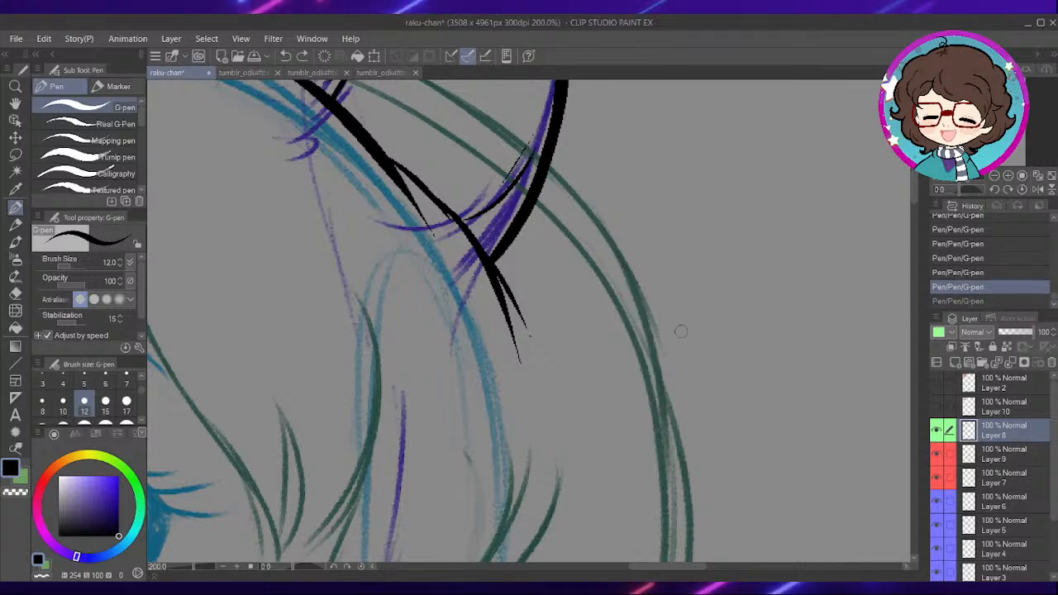
- Ink the long bang lock sweeping down beside the right eye and the two short strands at its tip
drag(689, 385, 666, 281)
scroll(666, 282, down, 1)
mouse_move(482, 375)
mouse_down()
mouse_move(613, 337)
mouse_move(669, 430)
mouse_up()
scroll(480, 174, up, 1)
mouse_move(441, 134)
mouse_down()
mouse_move(450, 314)
mouse_move(591, 546)
mouse_move(610, 351)
mouse_up()
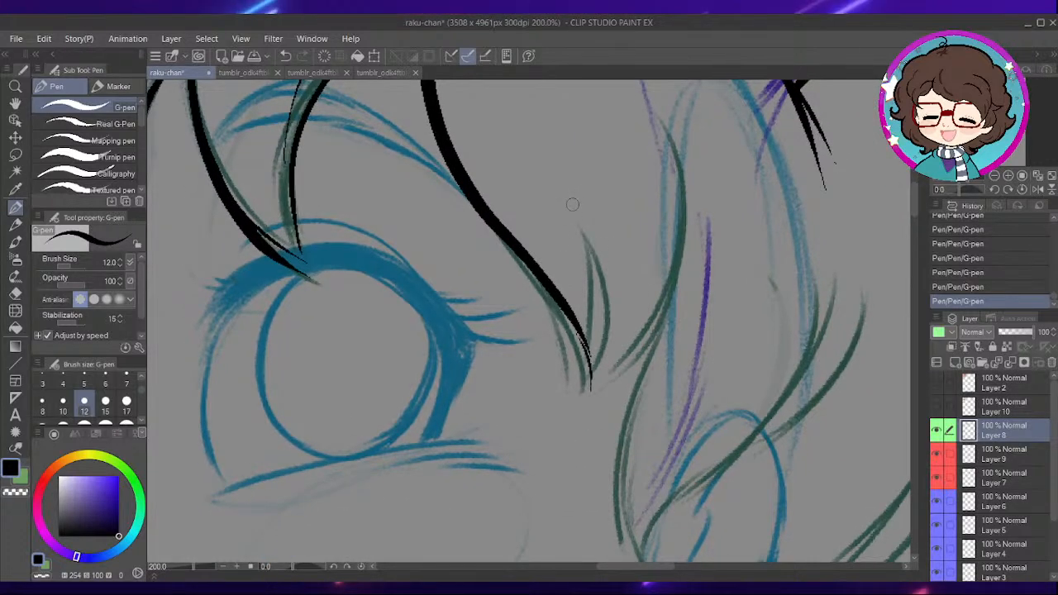
key(ctrl+z)
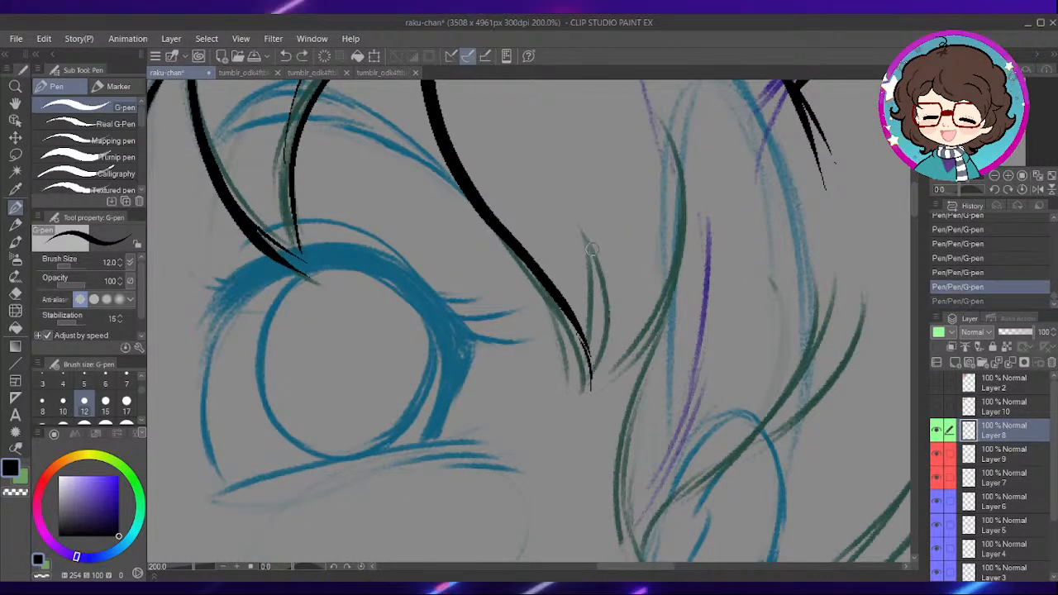
drag(600, 269, 594, 369)
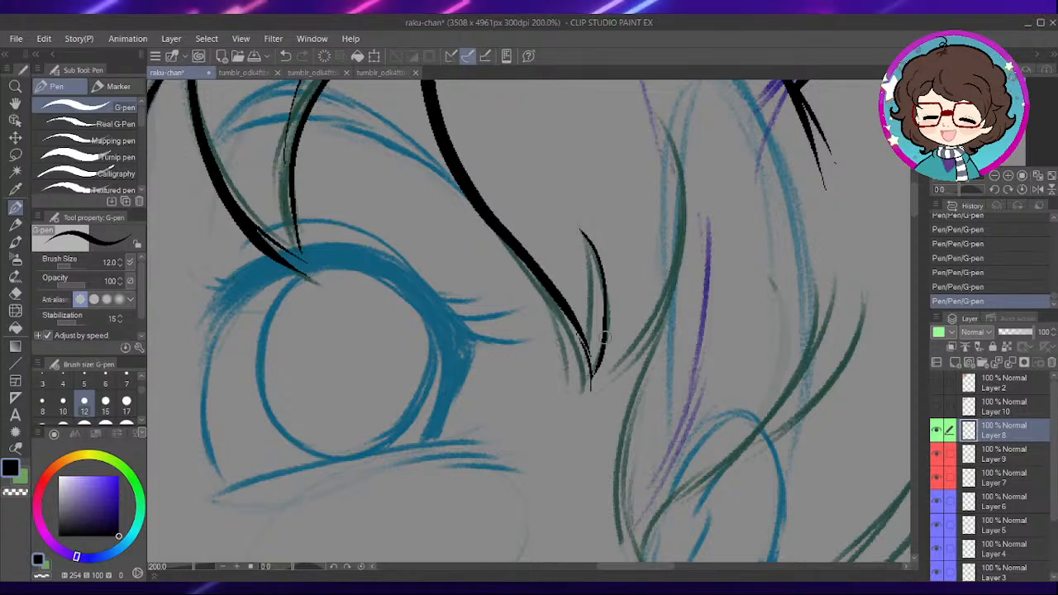
drag(613, 296, 611, 374)
drag(657, 341, 648, 392)
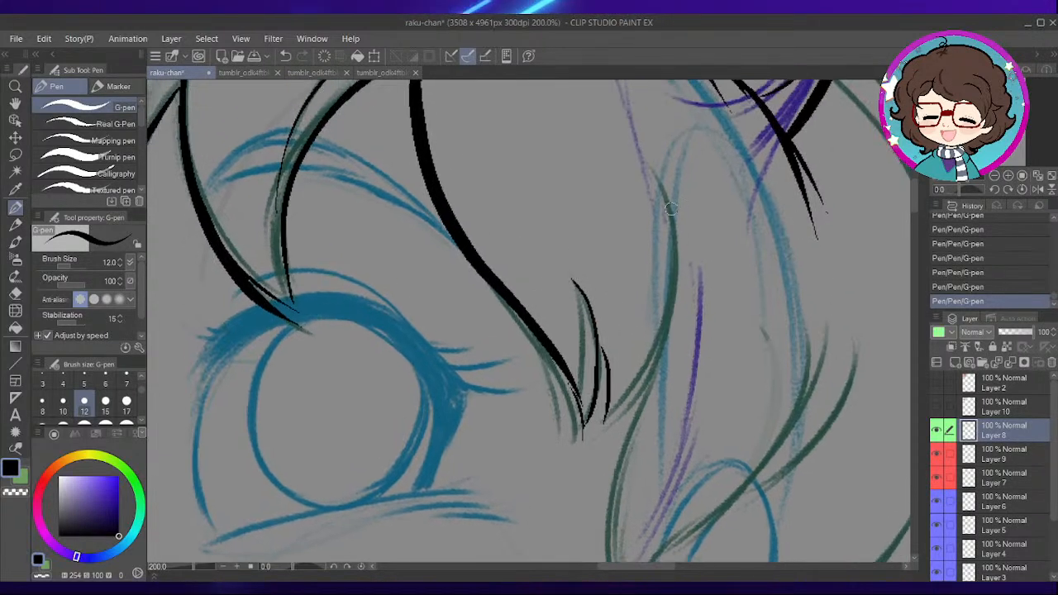
- Ink the side hair strands beside the bangs, curving down to a point and sweeping back across the human ear
mouse_move(677, 267)
mouse_down()
mouse_move(657, 357)
mouse_move(612, 417)
mouse_up()
mouse_move(671, 337)
mouse_down()
mouse_move(638, 304)
mouse_move(648, 293)
mouse_move(698, 321)
mouse_move(660, 262)
mouse_up()
mouse_move(561, 268)
mouse_down()
mouse_move(523, 378)
mouse_move(552, 496)
mouse_up()
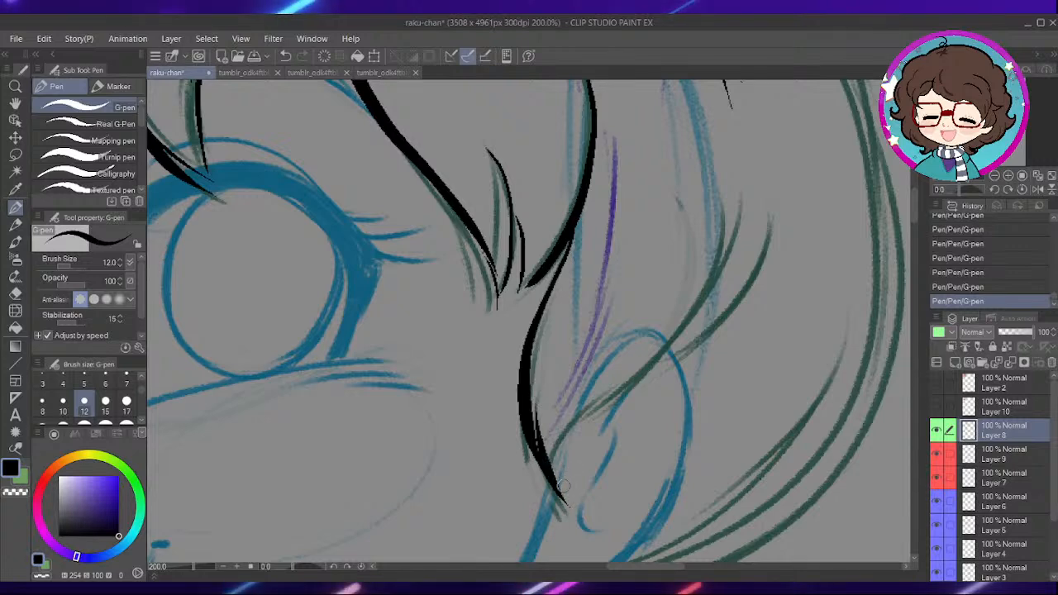
drag(562, 459, 719, 253)
drag(681, 357, 746, 259)
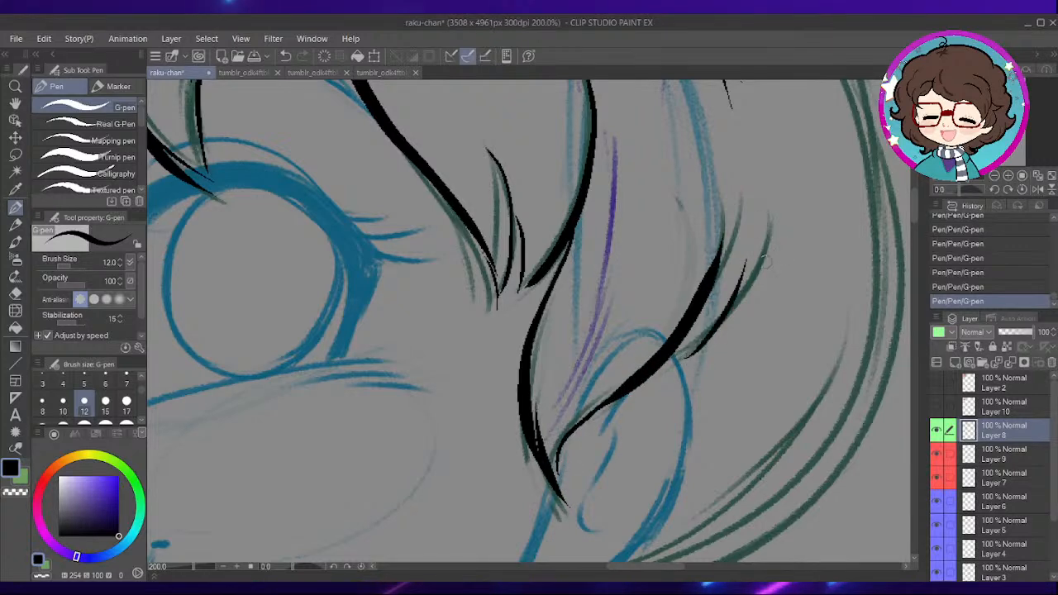
drag(692, 395, 665, 251)
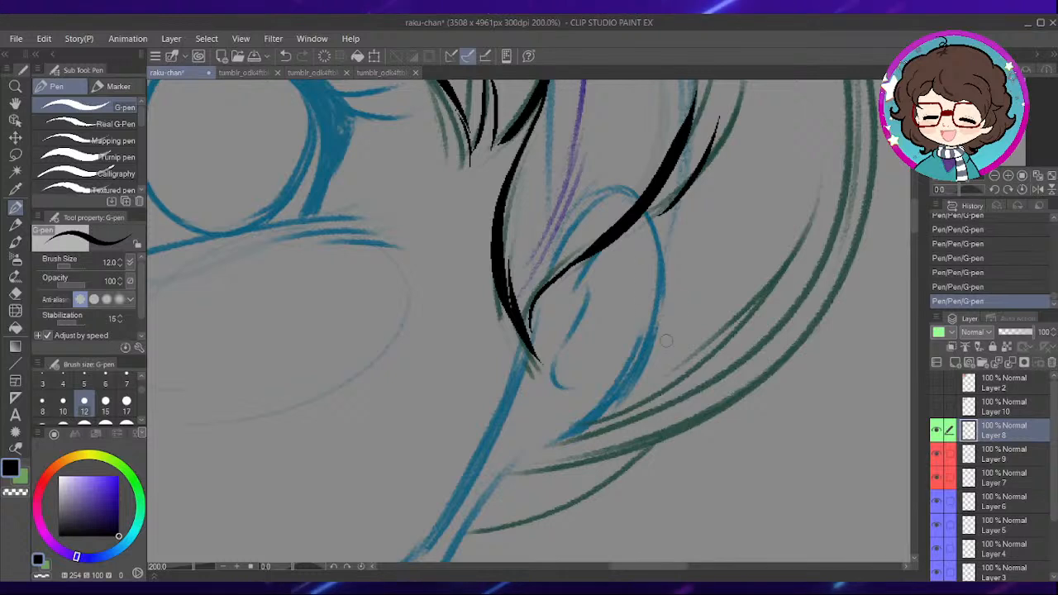
- Ink the right cheek contour from the side strand's tip down toward the jaw
mouse_move(643, 385)
mouse_down()
mouse_move(631, 307)
mouse_move(598, 293)
mouse_move(731, 253)
mouse_up()
mouse_move(640, 213)
mouse_down()
mouse_move(579, 368)
mouse_move(609, 295)
mouse_move(547, 405)
mouse_up()
key(ctrl+z)
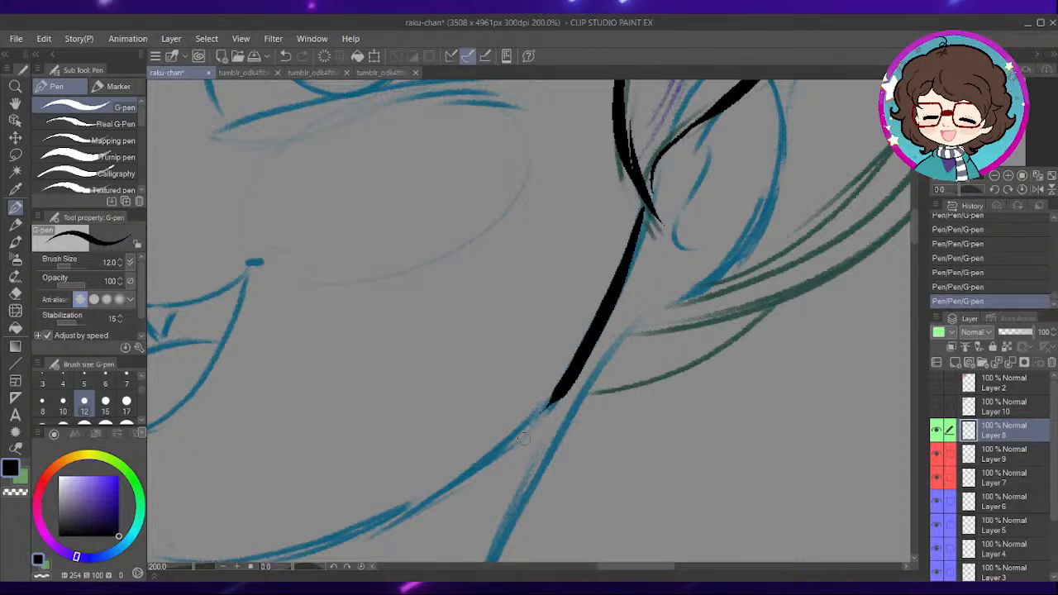
- Try to ink the left cheek and jaw contour from below the left eye down to the chin
drag(524, 463, 624, 371)
mouse_move(444, 456)
mouse_down()
mouse_move(575, 344)
mouse_move(593, 371)
mouse_up()
mouse_move(497, 286)
mouse_down()
mouse_move(572, 345)
mouse_move(595, 387)
mouse_up()
mouse_move(568, 329)
mouse_down()
mouse_move(602, 414)
mouse_move(567, 376)
mouse_move(543, 293)
mouse_up()
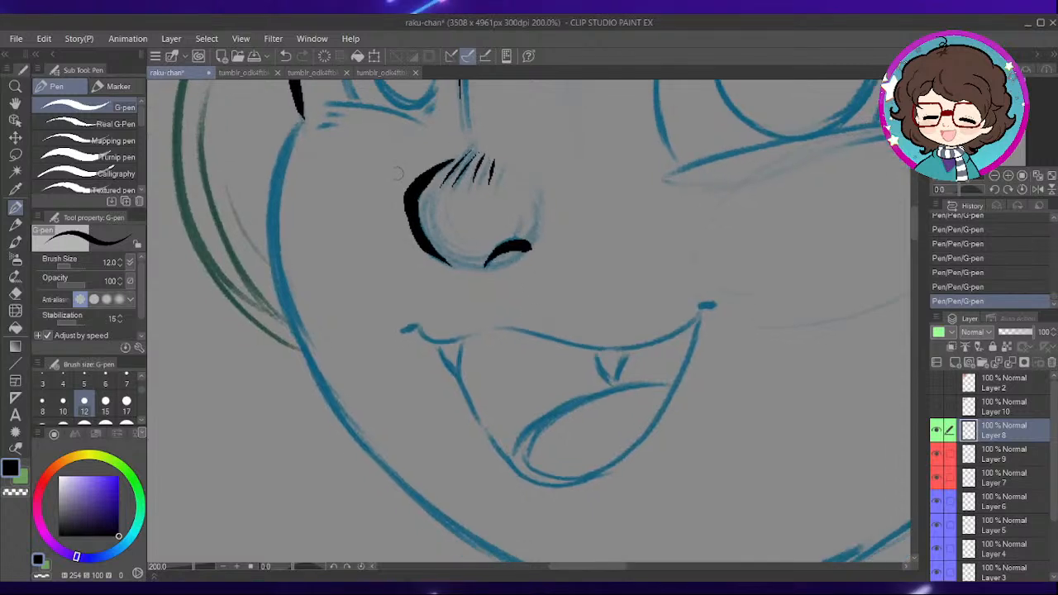
scroll(395, 180, down, 1)
drag(377, 179, 423, 180)
mouse_move(372, 130)
mouse_down()
mouse_move(357, 165)
mouse_move(358, 255)
mouse_move(382, 332)
mouse_move(434, 402)
mouse_move(494, 450)
mouse_move(595, 492)
mouse_up()
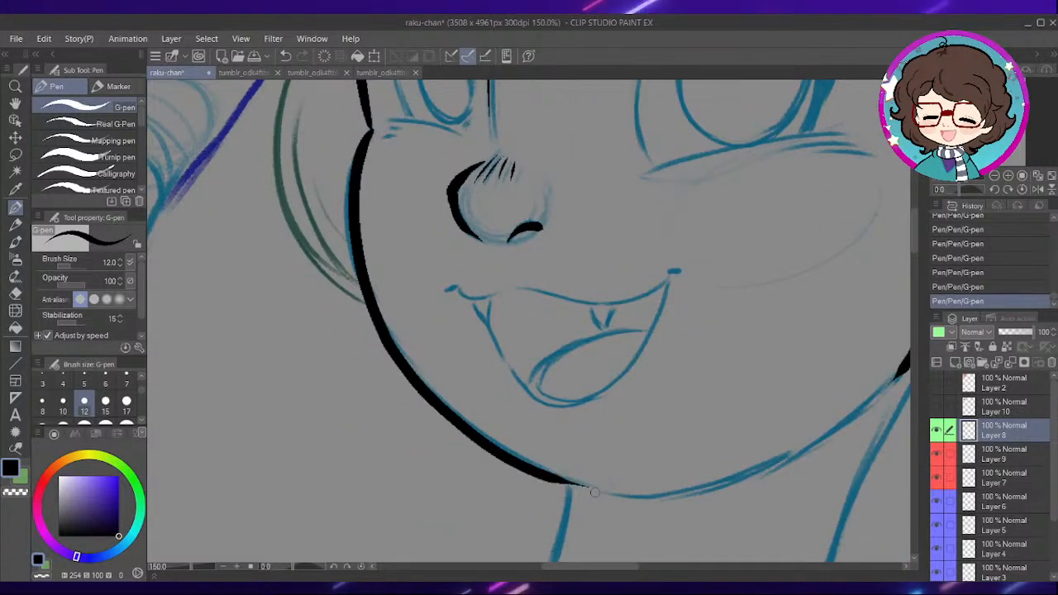
drag(662, 394, 631, 361)
drag(419, 156, 495, 214)
key(ctrl+z)
drag(403, 265, 411, 334)
key(ctrl+z)
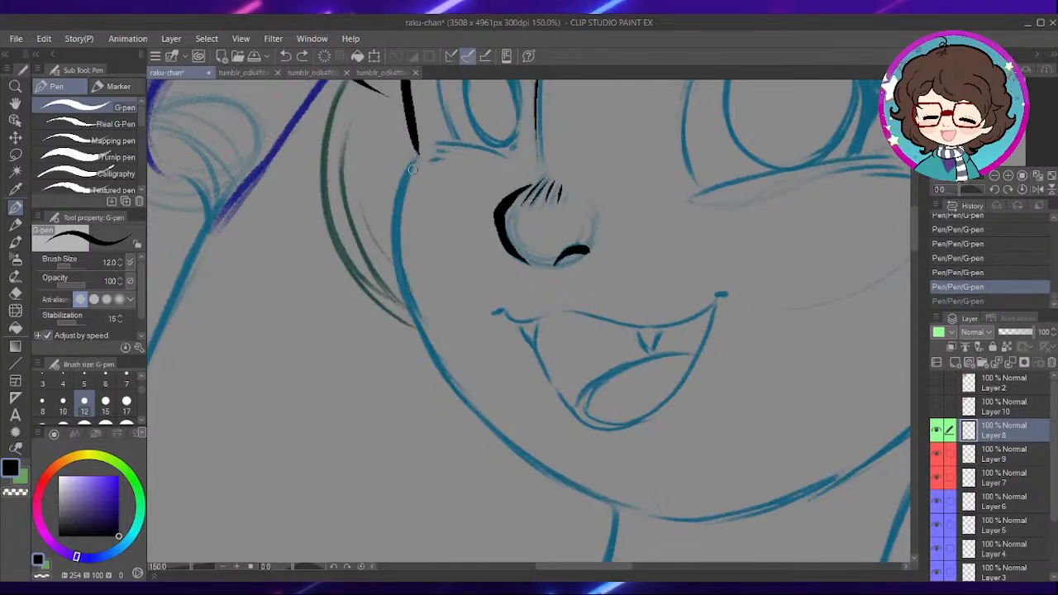
mouse_move(402, 193)
mouse_down()
mouse_move(401, 264)
mouse_move(433, 350)
mouse_move(482, 423)
mouse_move(562, 485)
mouse_up()
key(ctrl+z)
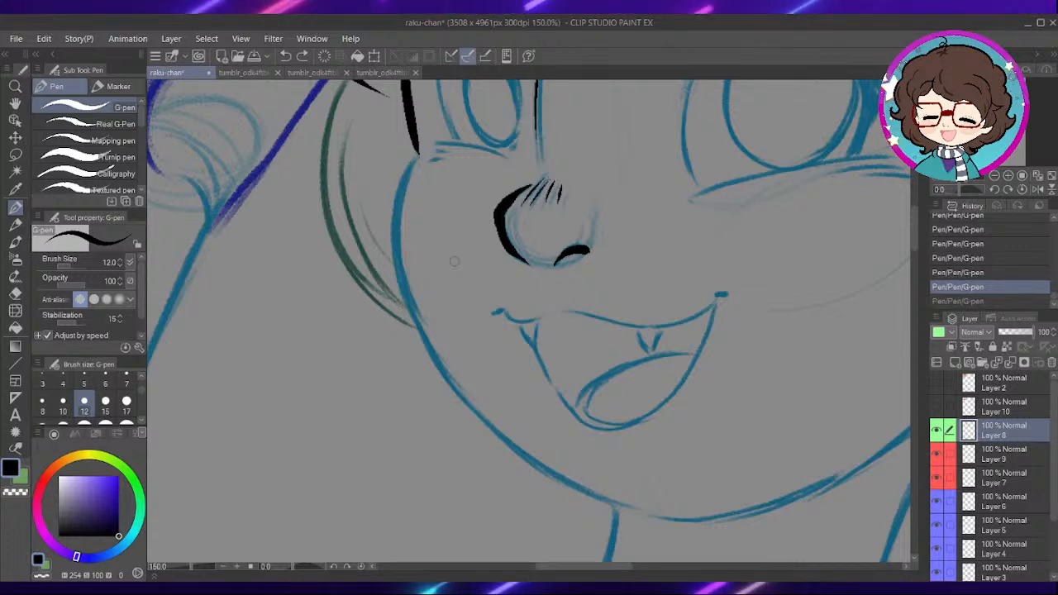
mouse_move(569, 316)
mouse_down()
mouse_move(530, 319)
mouse_move(543, 293)
mouse_up()
drag(297, 568, 300, 567)
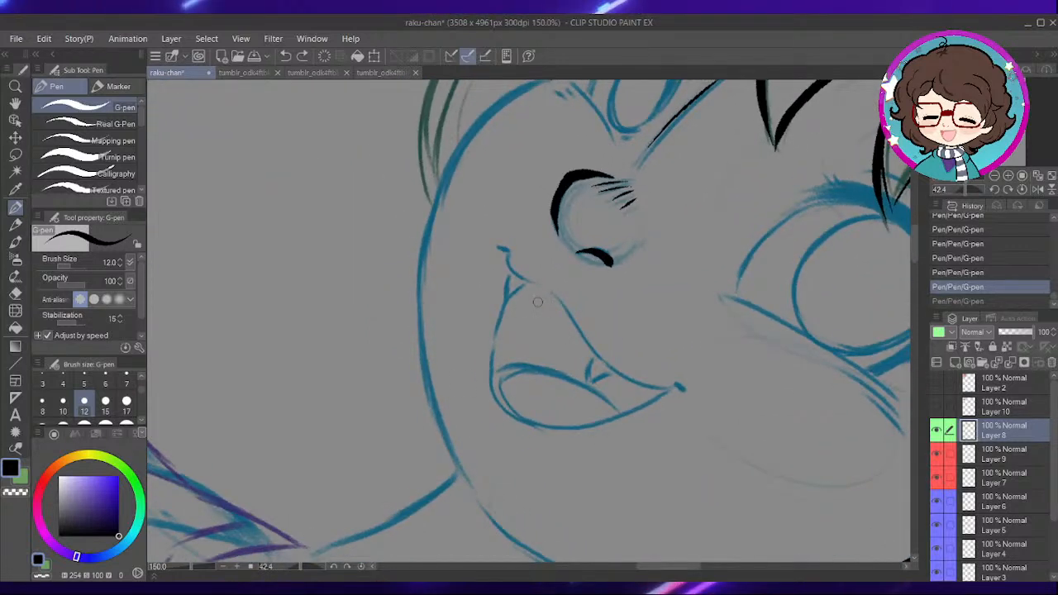
drag(617, 228, 583, 232)
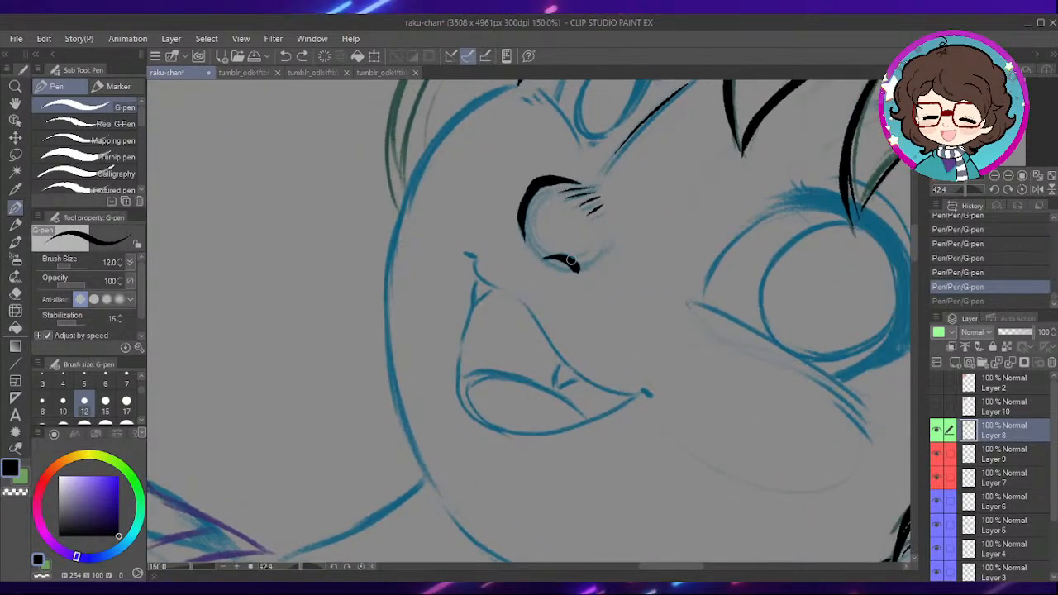
drag(555, 243, 594, 278)
mouse_move(558, 119)
mouse_down()
mouse_move(518, 138)
mouse_move(466, 198)
mouse_move(437, 284)
mouse_move(432, 366)
mouse_move(465, 516)
mouse_move(434, 439)
mouse_move(423, 269)
mouse_up()
key(ctrl+z)
key(ctrl+z)
mouse_move(475, 525)
mouse_down()
mouse_move(443, 452)
mouse_move(428, 297)
mouse_move(443, 237)
mouse_move(527, 134)
mouse_up()
key(ctrl+z)
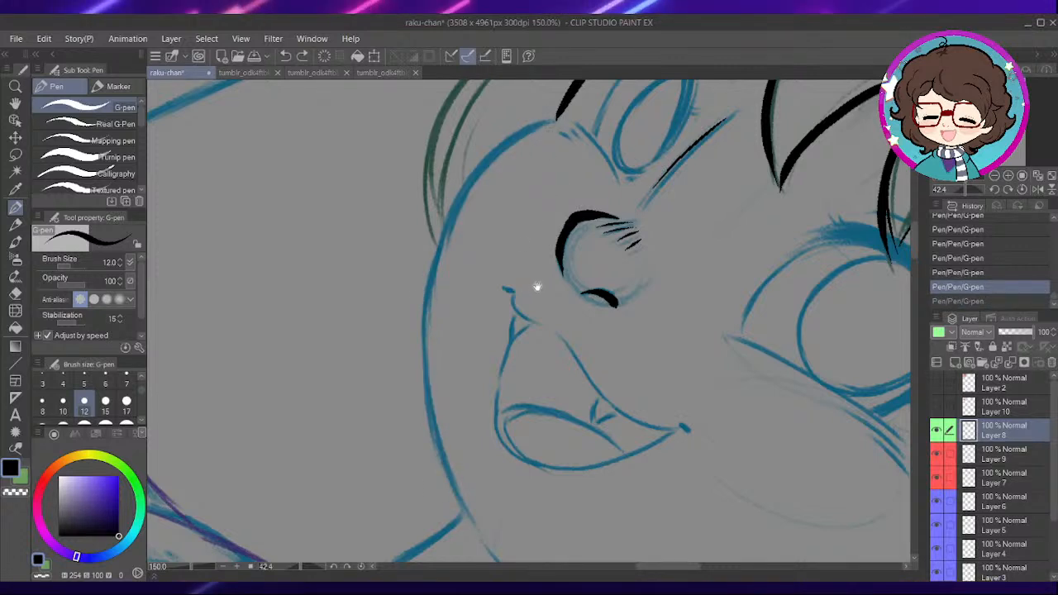
drag(537, 287, 558, 263)
drag(584, 216, 571, 229)
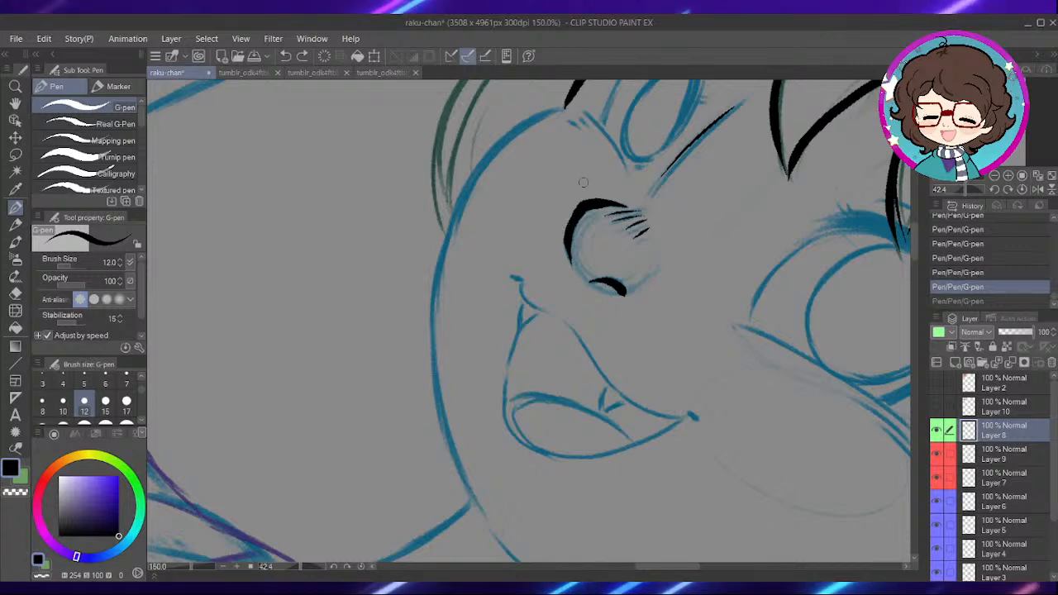
drag(595, 158, 602, 170)
mouse_move(563, 124)
mouse_down()
mouse_move(533, 137)
mouse_move(484, 192)
mouse_move(450, 257)
mouse_move(437, 343)
mouse_move(453, 440)
mouse_up()
key(ctrl+z)
mouse_move(488, 527)
mouse_down()
mouse_move(434, 348)
mouse_move(495, 177)
mouse_move(569, 125)
mouse_up()
key(ctrl+z)
- Ink the left cheek and jaw contour from the bang lock's tip below the left eye down to the chin
mouse_move(562, 237)
mouse_down()
mouse_move(574, 224)
mouse_move(567, 212)
mouse_move(570, 255)
mouse_up()
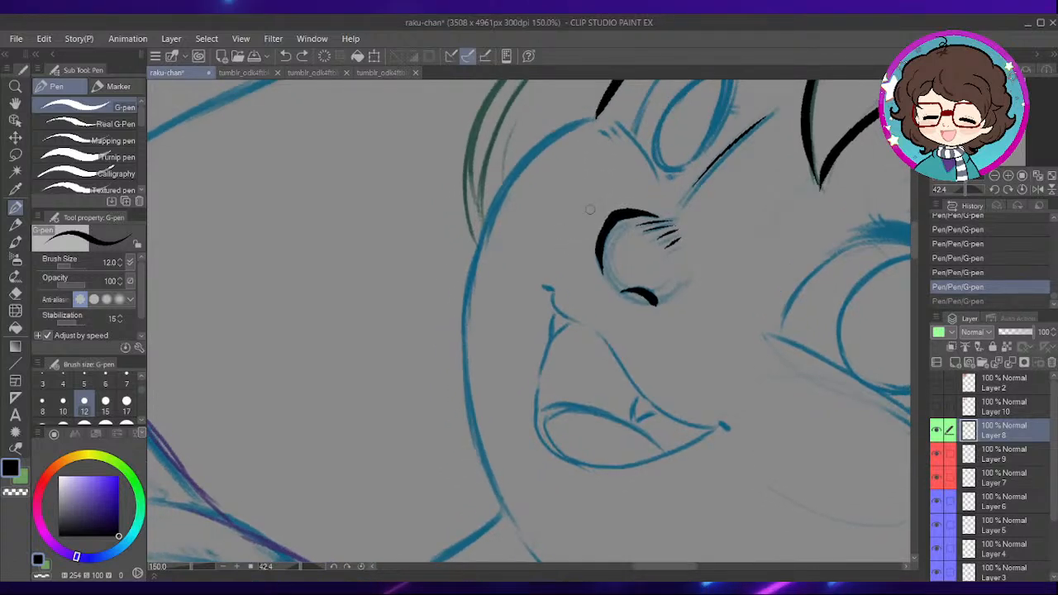
mouse_move(619, 149)
mouse_down()
mouse_move(543, 150)
mouse_move(494, 219)
mouse_move(471, 289)
mouse_move(470, 380)
mouse_move(507, 497)
mouse_move(470, 351)
mouse_up()
key(ctrl+z)
key(ctrl+z)
drag(509, 501, 476, 376)
mouse_move(482, 258)
mouse_down()
mouse_move(500, 203)
mouse_move(542, 149)
mouse_move(596, 114)
mouse_up()
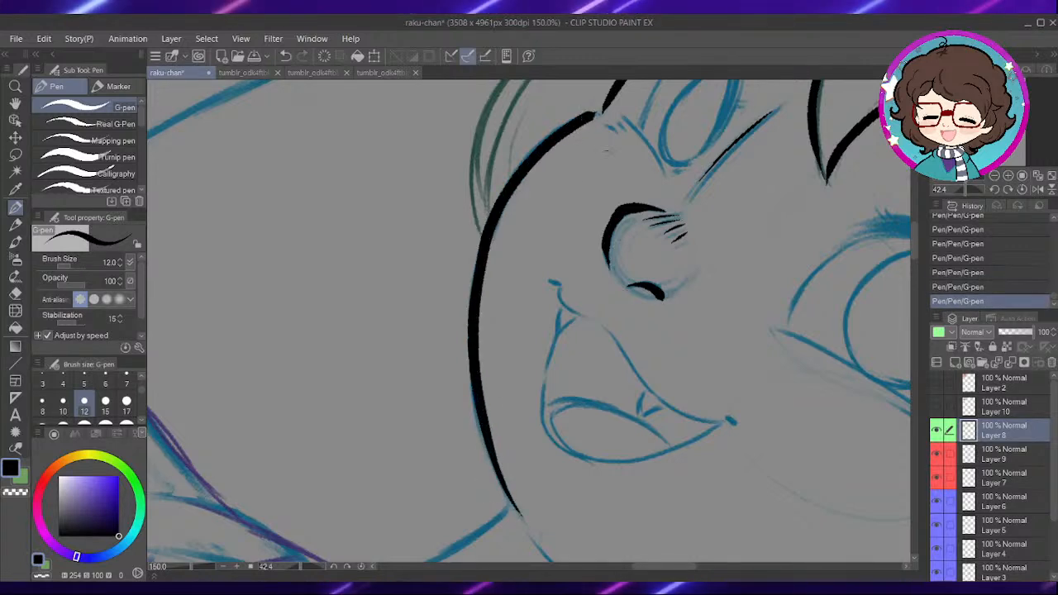
click(368, 569)
- Ink the jaw line from the chin up to the end of the right cheek contour
drag(758, 373, 590, 303)
scroll(528, 336, up, 1)
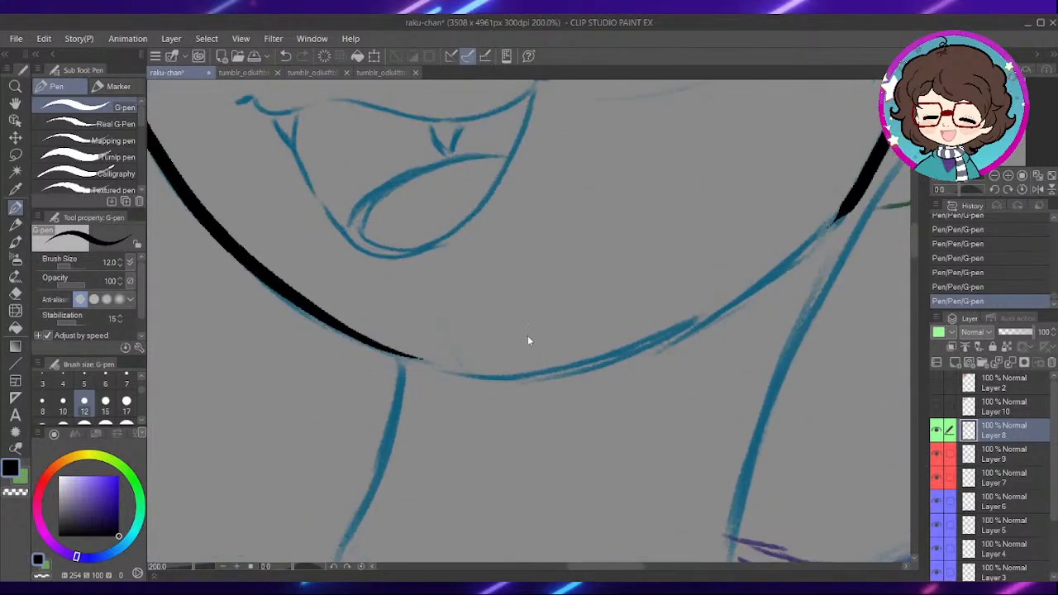
mouse_move(565, 399)
mouse_down()
mouse_move(504, 362)
mouse_move(590, 352)
mouse_move(677, 321)
mouse_move(783, 261)
mouse_up()
mouse_move(825, 206)
mouse_down()
mouse_move(687, 276)
mouse_move(598, 267)
mouse_move(597, 279)
mouse_up()
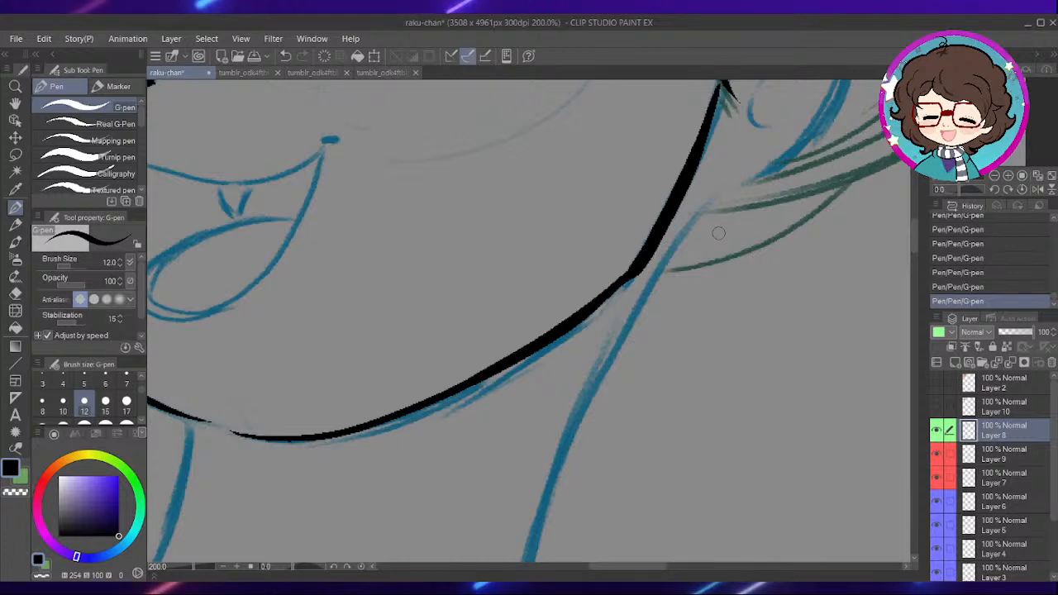
scroll(718, 234, down, 1)
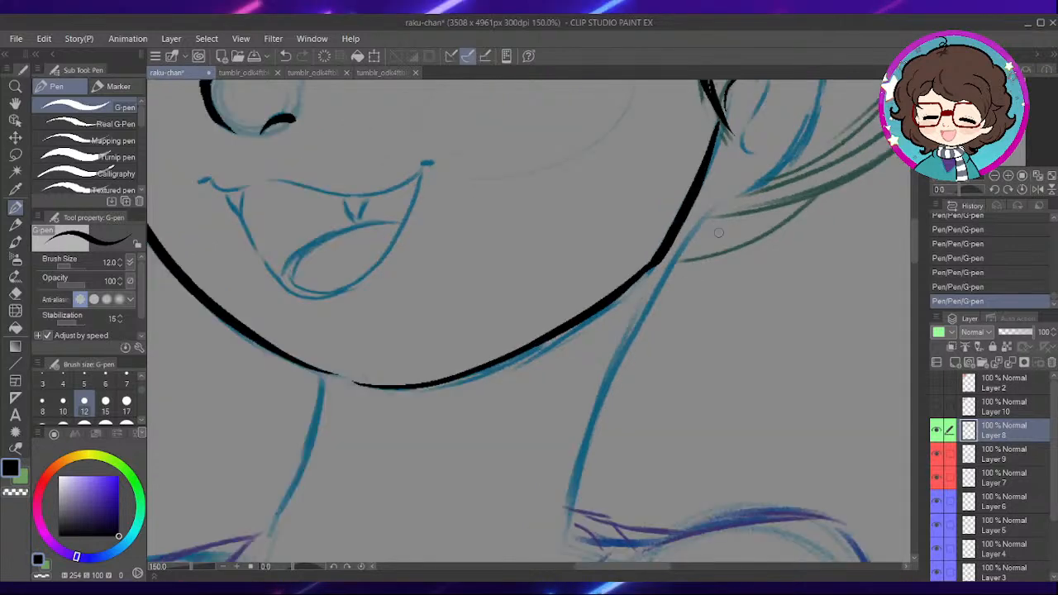
- Trim the tip of the left jaw line beside the chin using the Hard eraser with anti-aliasing off
drag(569, 328, 518, 358)
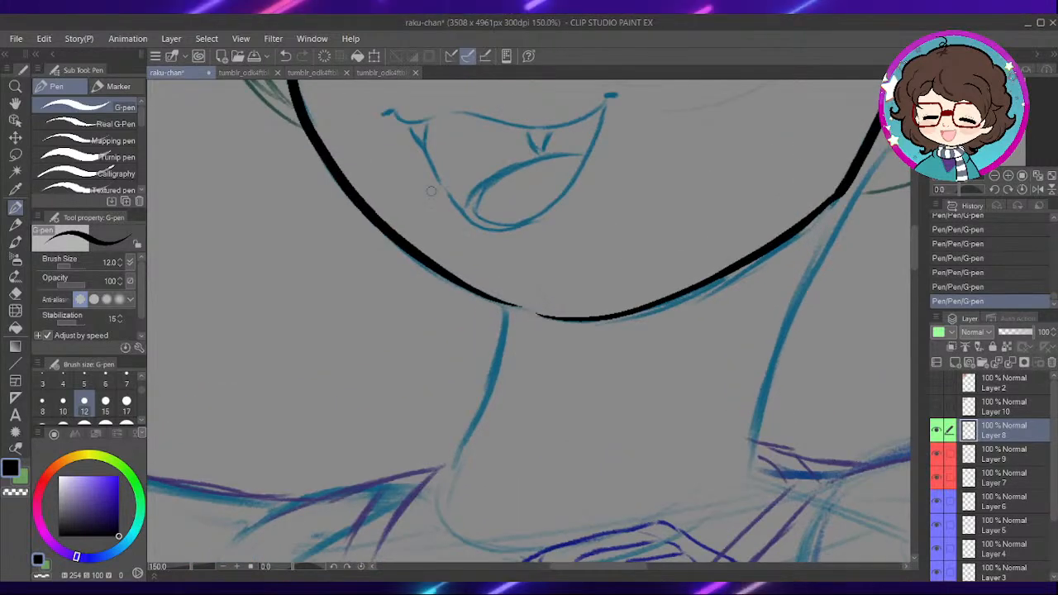
key(e)
click(125, 108)
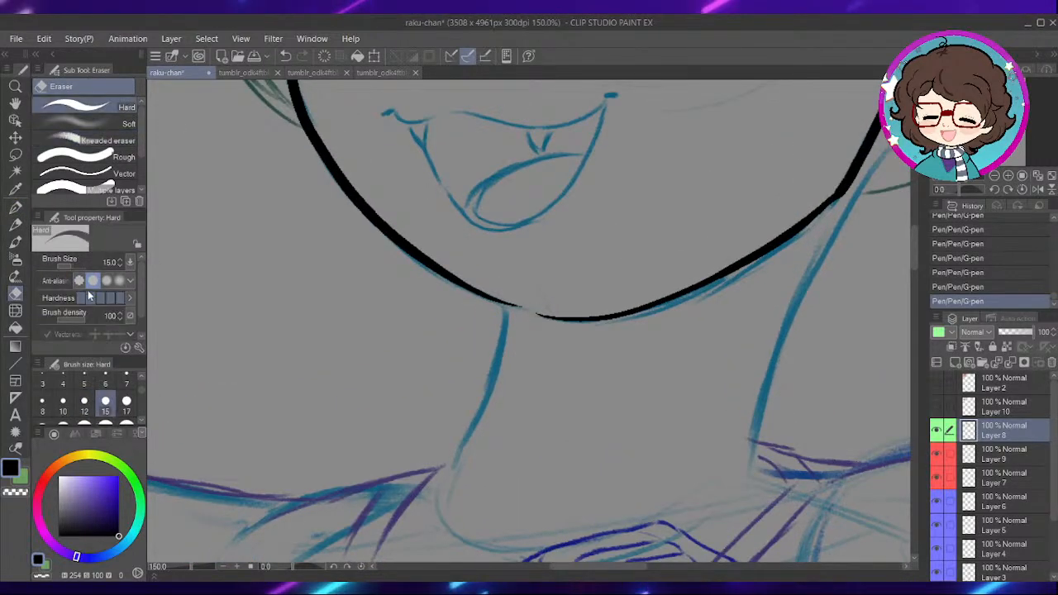
drag(532, 305, 519, 302)
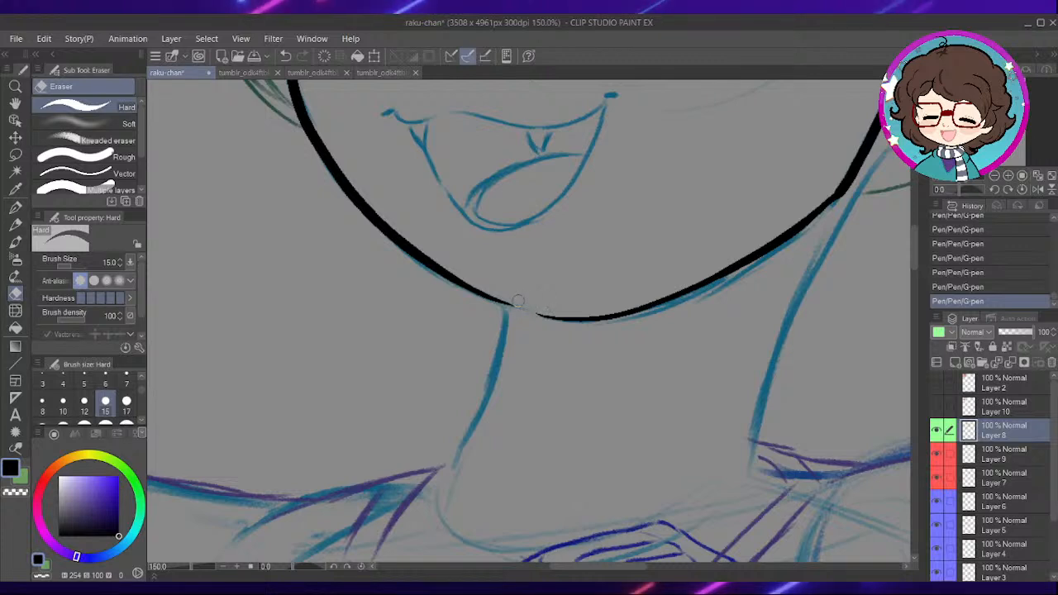
- Ink the left side of the neck with the G-pen, from the jaw line down to the collar
key(p)
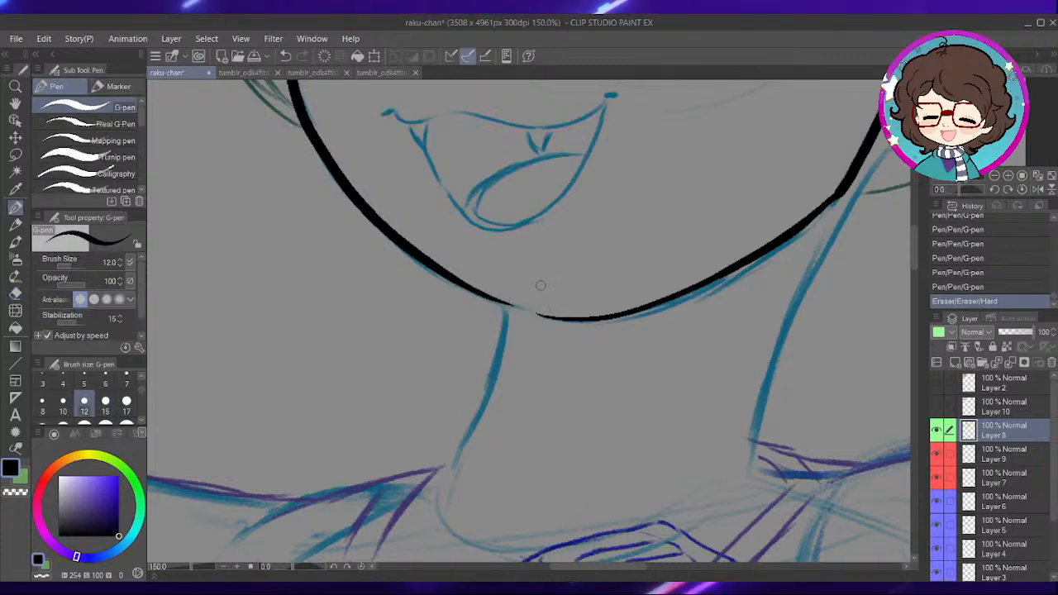
mouse_move(499, 306)
mouse_down()
mouse_move(494, 372)
mouse_move(453, 478)
mouse_up()
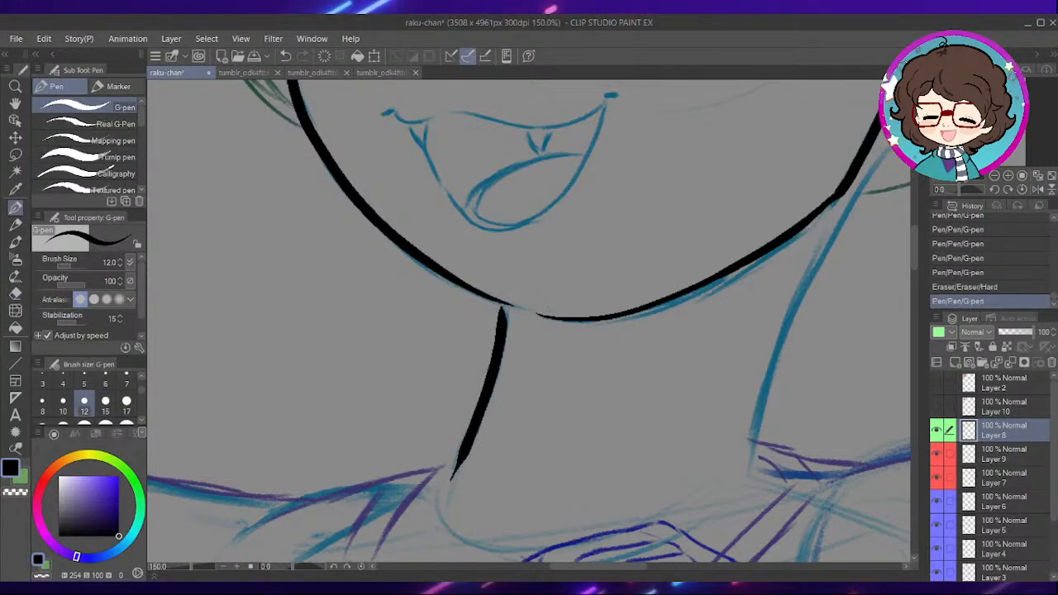
key(ctrl+z)
drag(476, 430, 445, 494)
drag(751, 382, 592, 376)
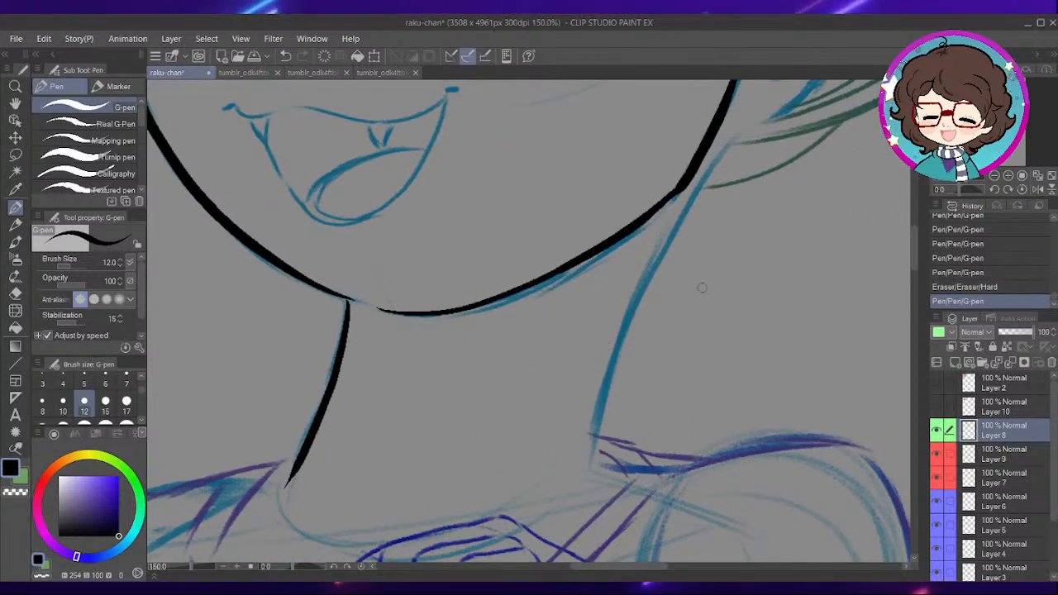
- Ink the right side of the neck from the collar up past the corner of the jaw
mouse_move(716, 290)
mouse_down()
mouse_move(666, 330)
mouse_move(609, 339)
mouse_up()
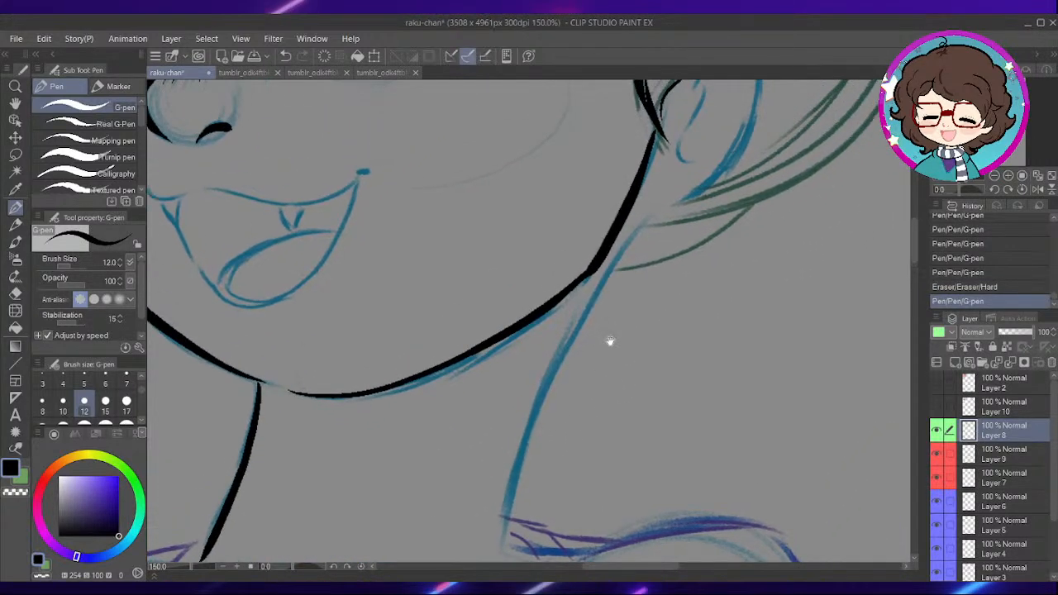
drag(550, 442, 537, 421)
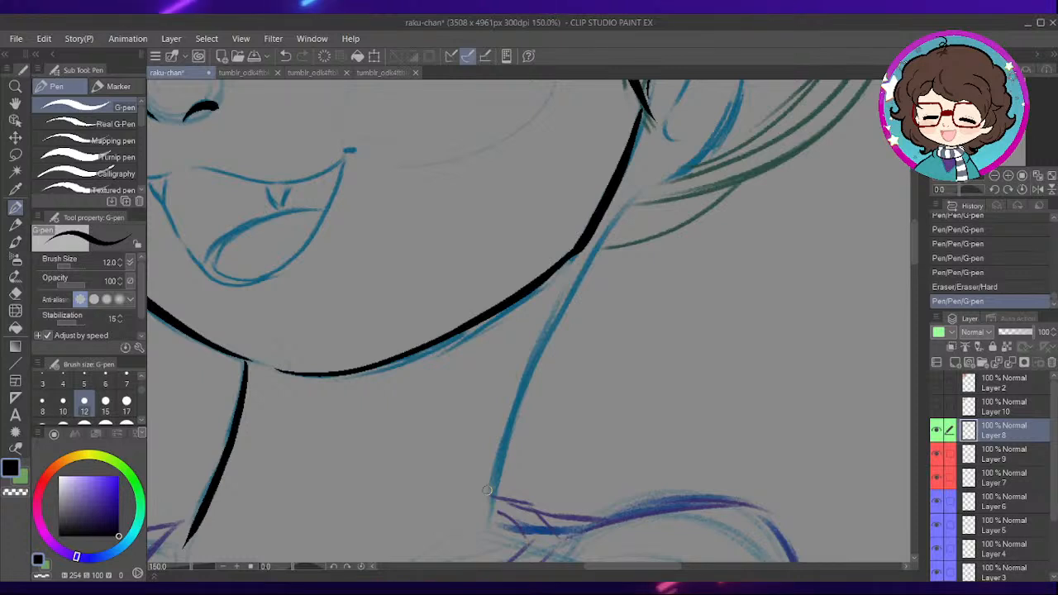
drag(569, 458, 547, 411)
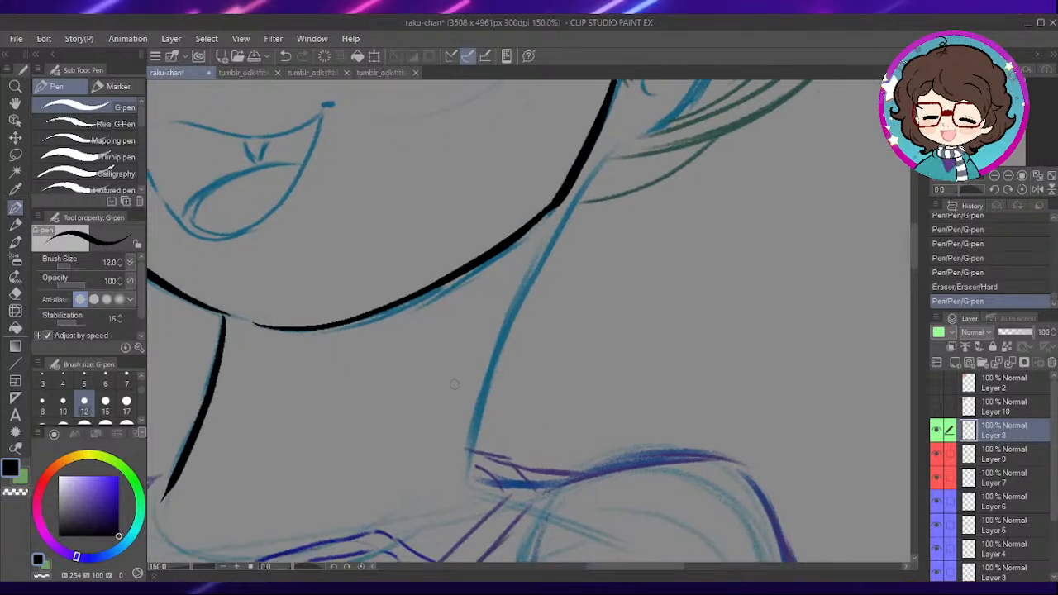
drag(292, 571, 306, 568)
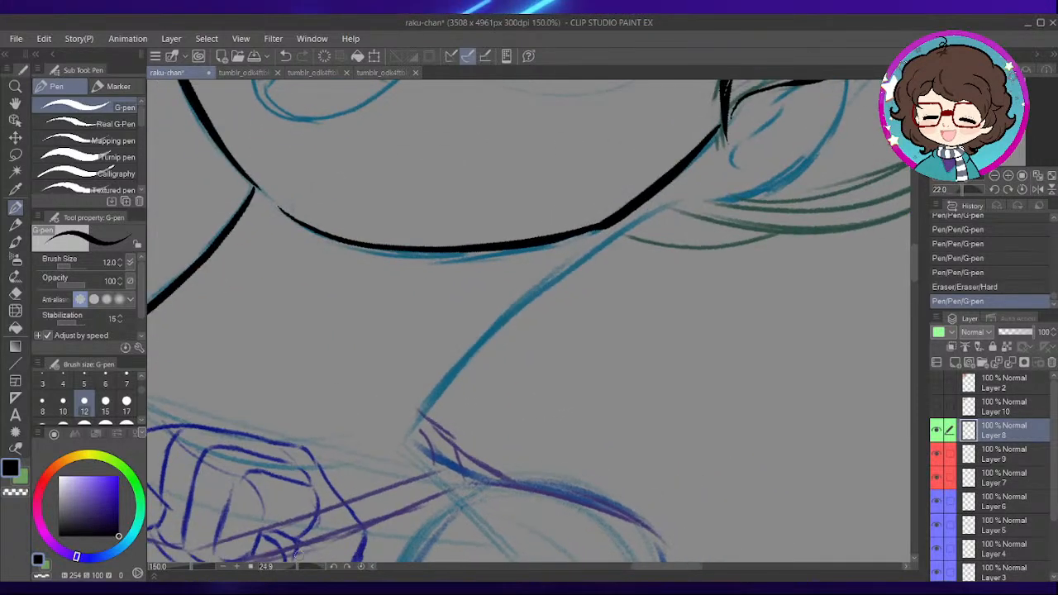
drag(550, 388, 494, 366)
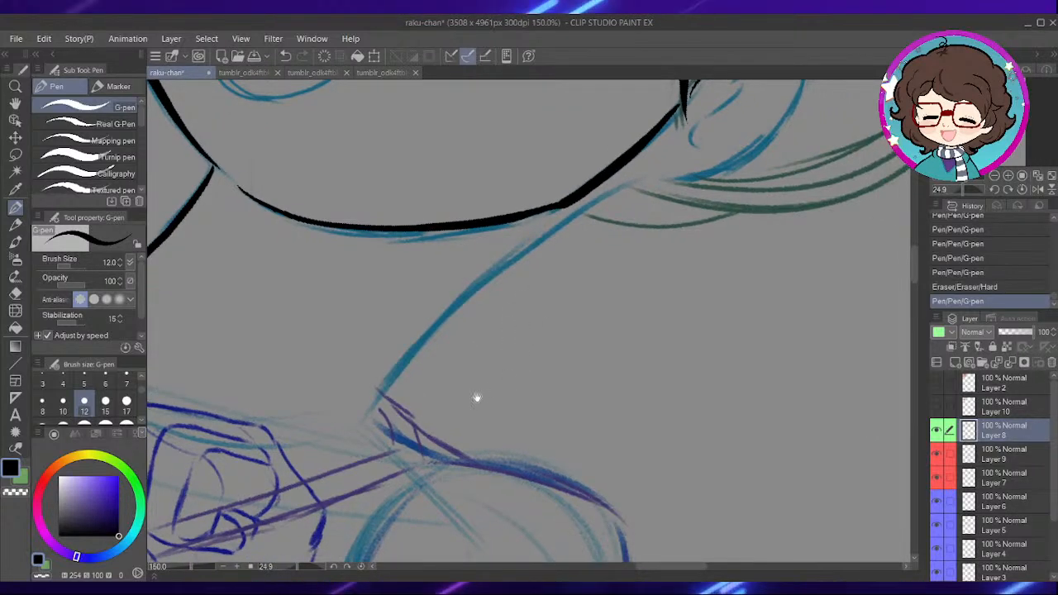
drag(482, 395, 439, 456)
mouse_move(393, 484)
mouse_down()
mouse_move(437, 407)
mouse_move(606, 255)
mouse_up()
key(ctrl+z)
mouse_move(397, 485)
mouse_down()
mouse_move(486, 357)
mouse_move(641, 240)
mouse_move(669, 275)
mouse_move(664, 314)
mouse_up()
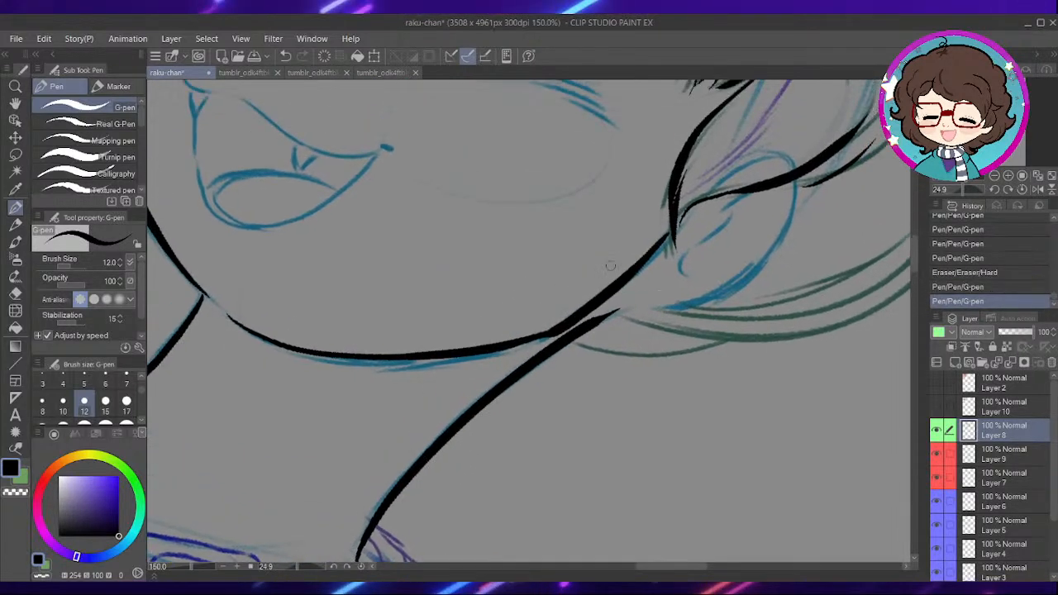
click(362, 566)
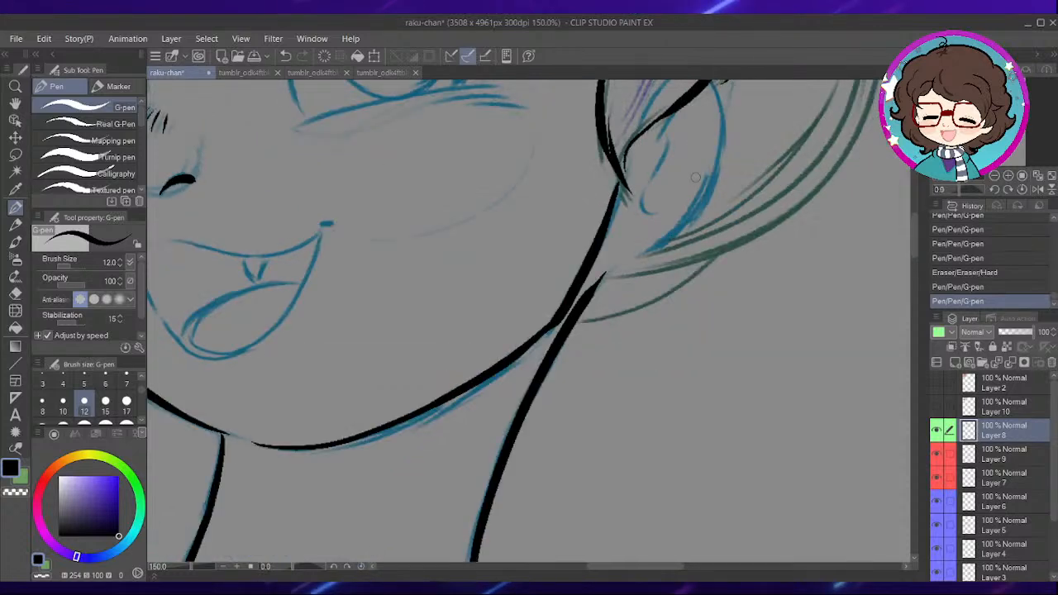
- Ink the hair strands sweeping outward from the top of the neck below the right human ear
mouse_move(685, 257)
mouse_down()
mouse_move(615, 359)
mouse_move(621, 332)
mouse_move(633, 388)
mouse_move(663, 293)
mouse_up()
drag(511, 385, 680, 327)
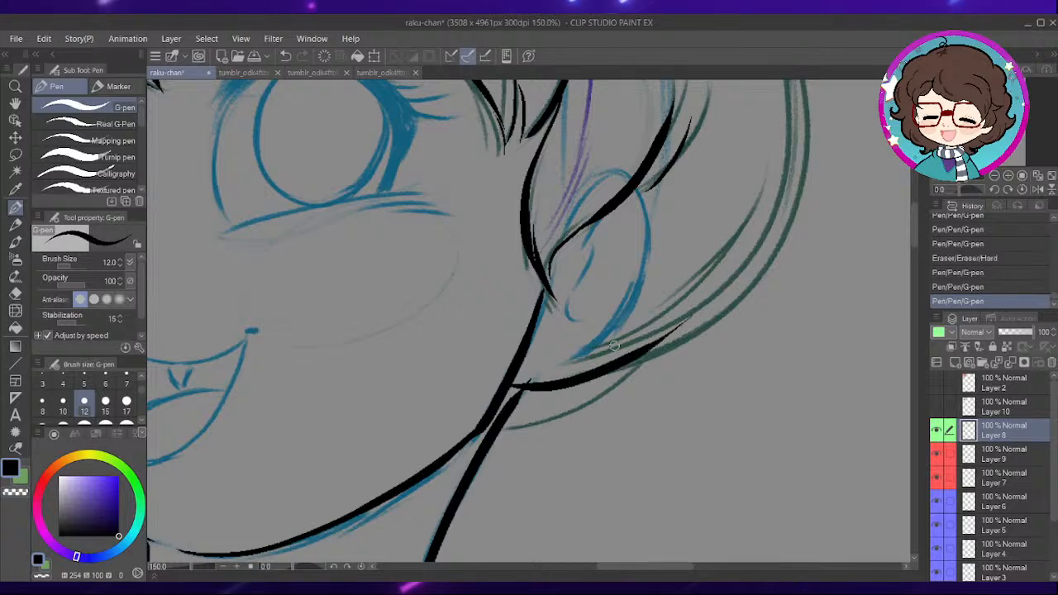
mouse_move(701, 263)
mouse_down()
mouse_move(638, 347)
mouse_move(595, 300)
mouse_move(567, 314)
mouse_move(634, 378)
mouse_move(548, 268)
mouse_move(586, 245)
mouse_up()
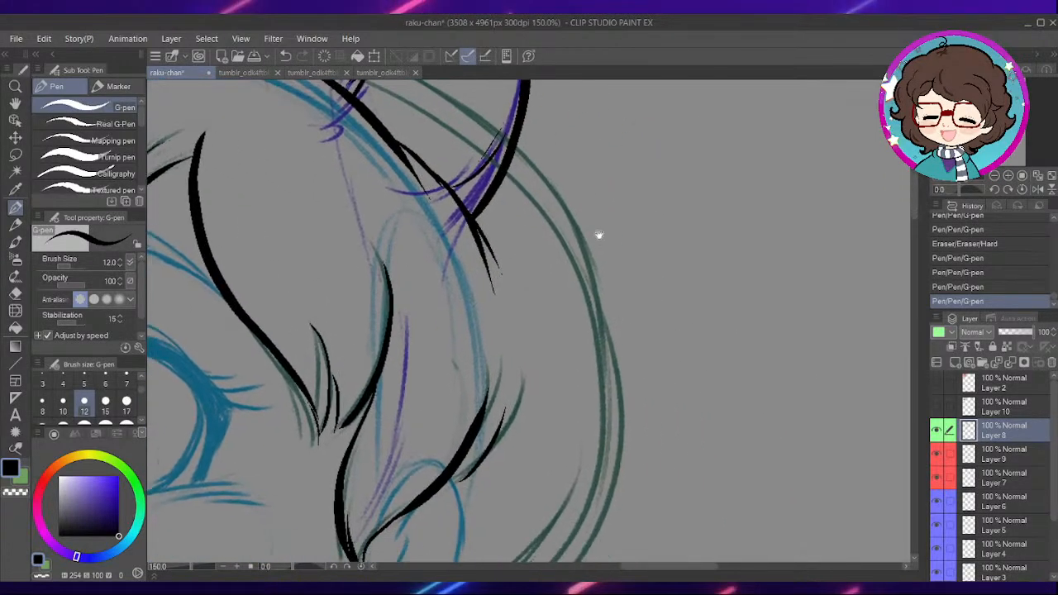
- Ink the outer hair contour on the right side, curving down to the strands below the ear, plus the lower lock behind the neck
mouse_move(613, 475)
mouse_down()
mouse_move(645, 320)
mouse_move(619, 228)
mouse_up()
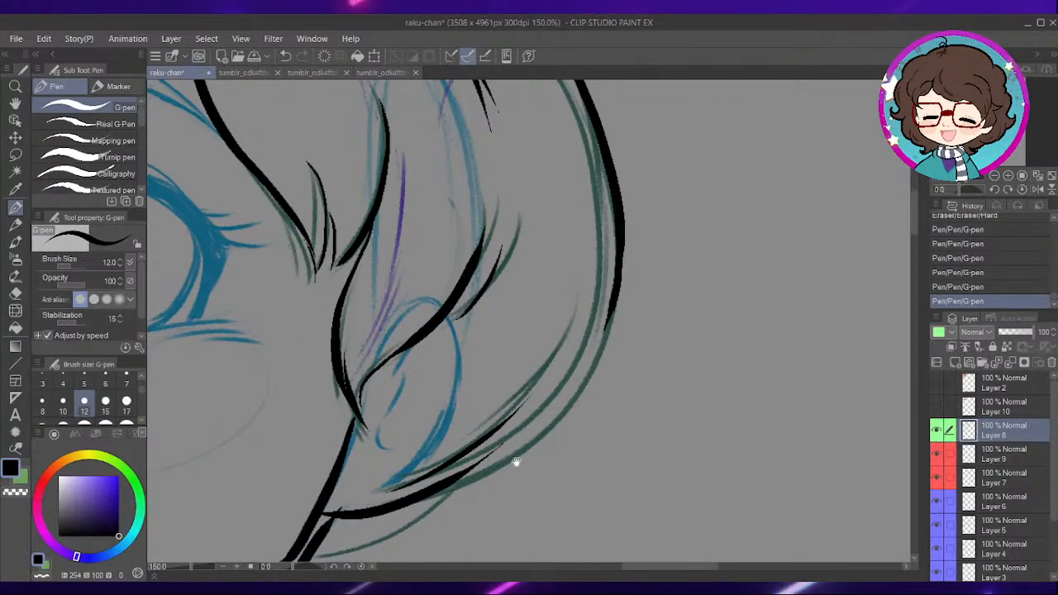
drag(520, 464, 546, 392)
mouse_move(478, 406)
mouse_down()
mouse_move(553, 358)
mouse_move(642, 209)
mouse_up()
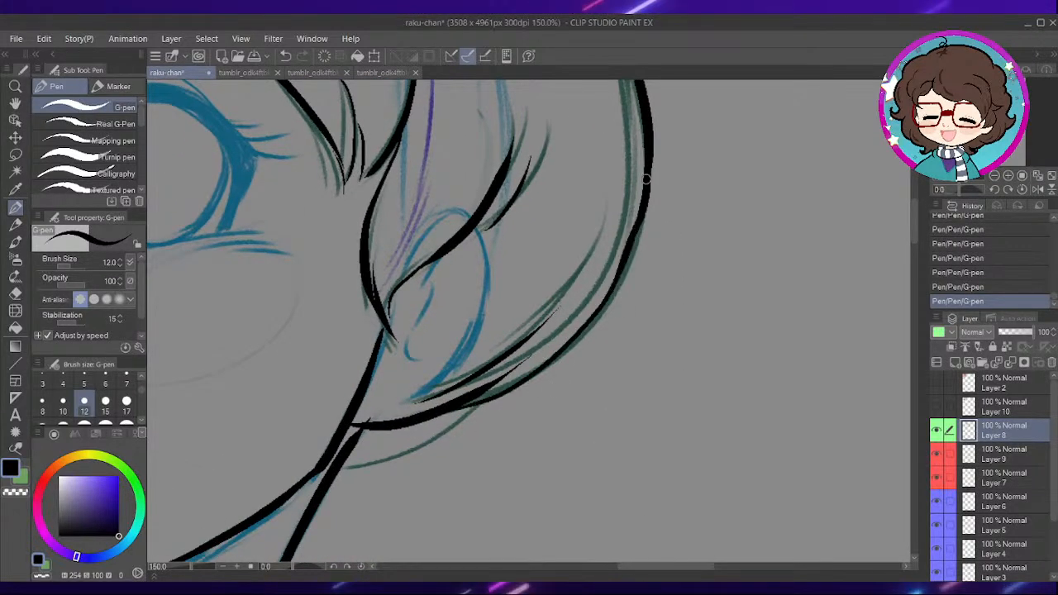
mouse_move(531, 413)
mouse_down()
mouse_move(598, 342)
mouse_move(534, 399)
mouse_up()
drag(452, 427, 545, 369)
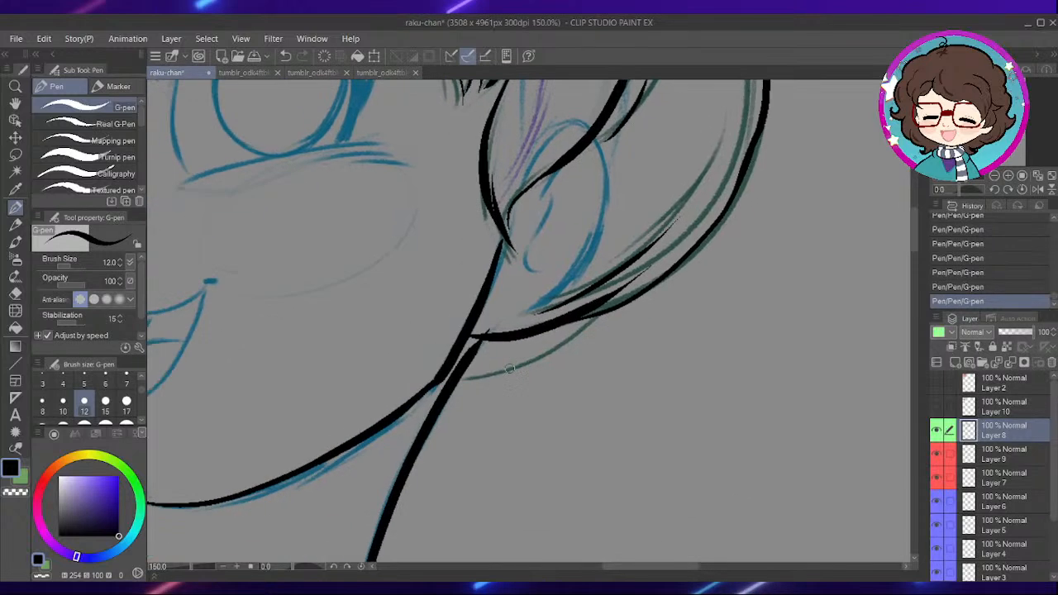
drag(463, 381, 600, 314)
- Ink the hair behind the left cheek with an outer contour and a thinner inner strand curving down to the jaw
scroll(636, 293, down, 2)
drag(515, 349, 560, 378)
scroll(560, 377, up, 4)
drag(544, 323, 616, 273)
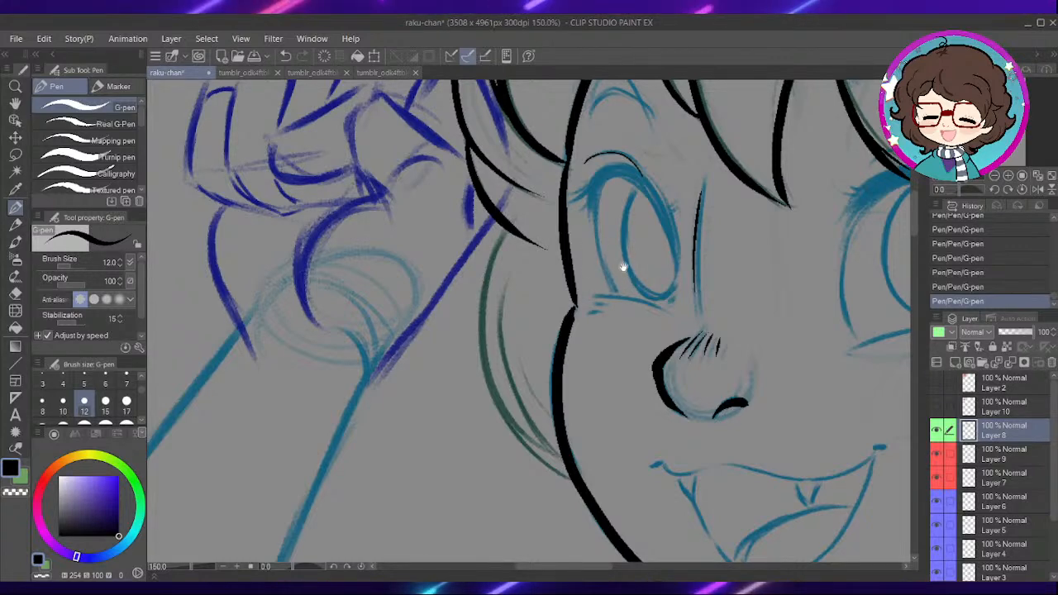
drag(604, 274, 608, 240)
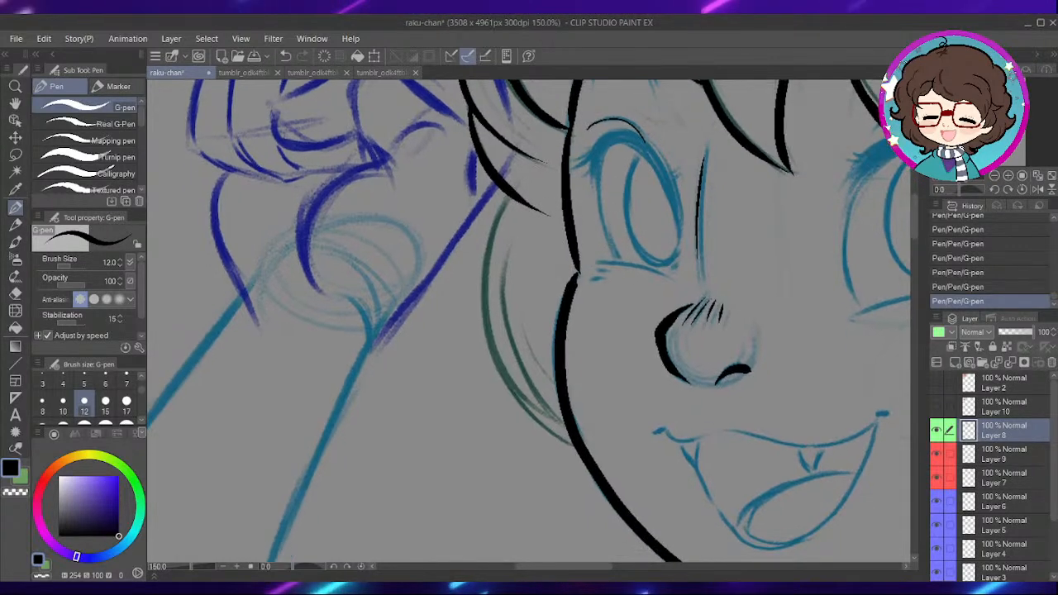
drag(484, 289, 569, 436)
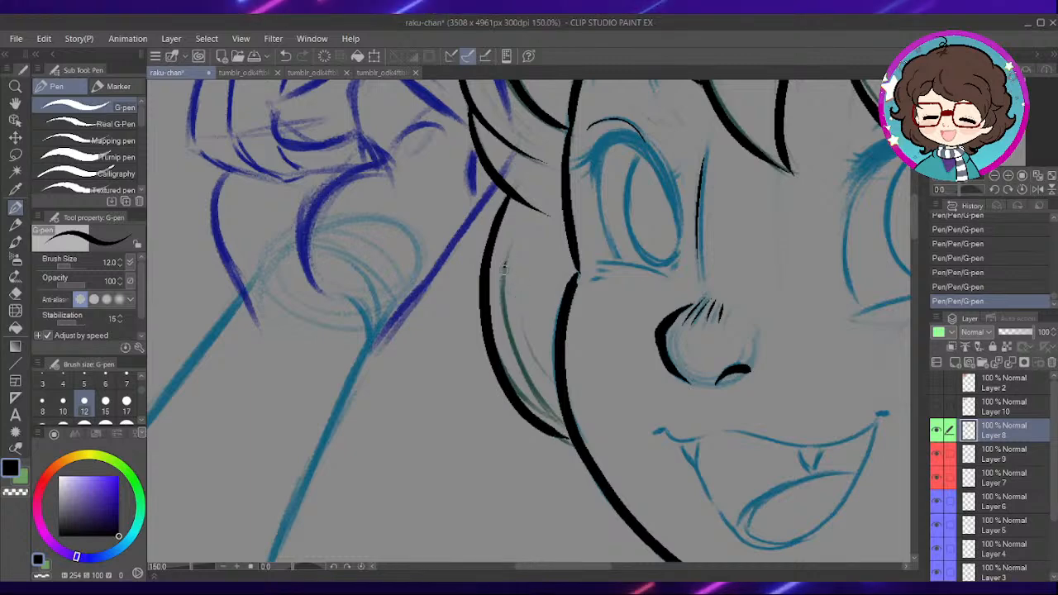
drag(505, 260, 564, 430)
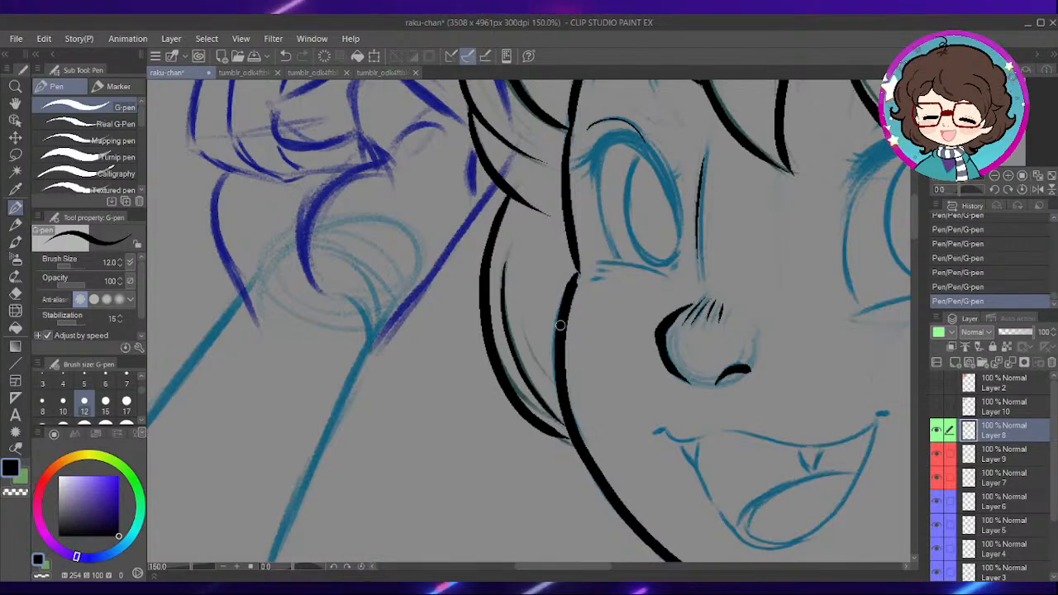
- Ink the short fold at the base of the raised hand's fingers and the curve sweeping down across its palm
mouse_move(472, 246)
mouse_down()
mouse_move(544, 293)
mouse_move(591, 276)
mouse_up()
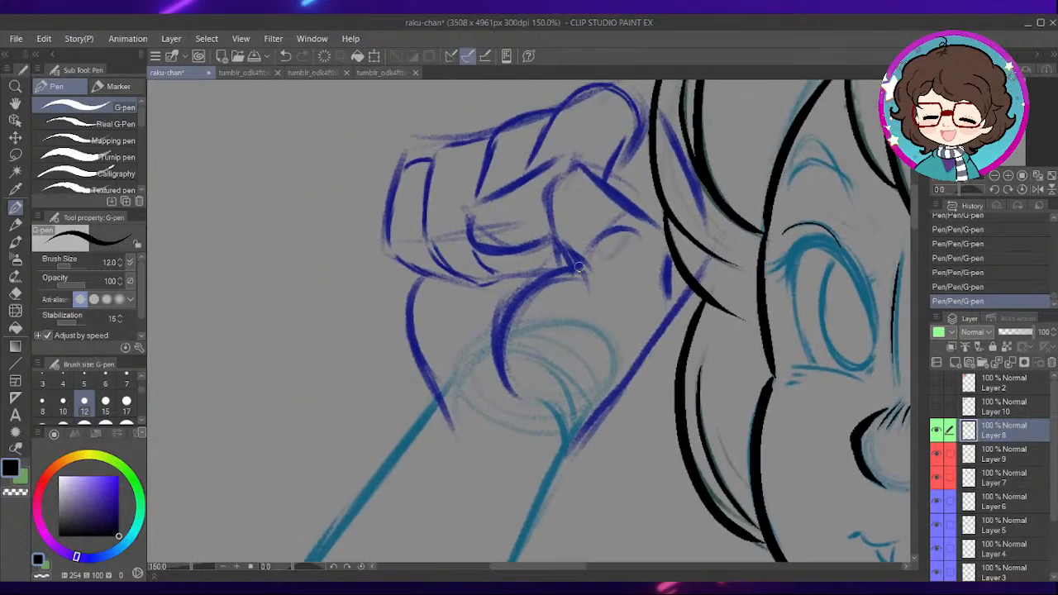
scroll(591, 277, up, 2)
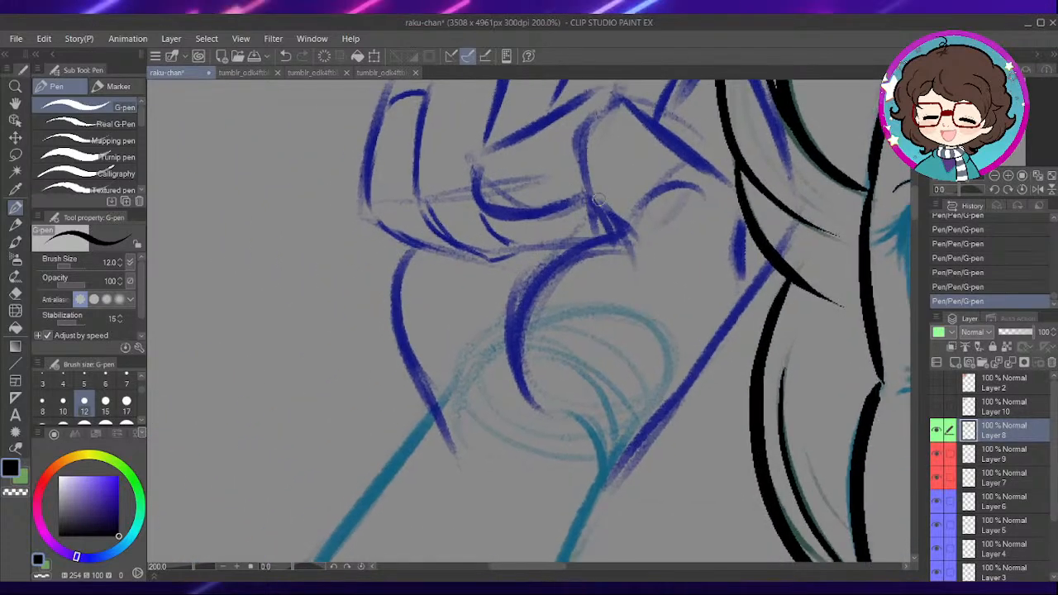
mouse_move(589, 199)
mouse_down()
mouse_move(616, 234)
mouse_move(535, 283)
mouse_up()
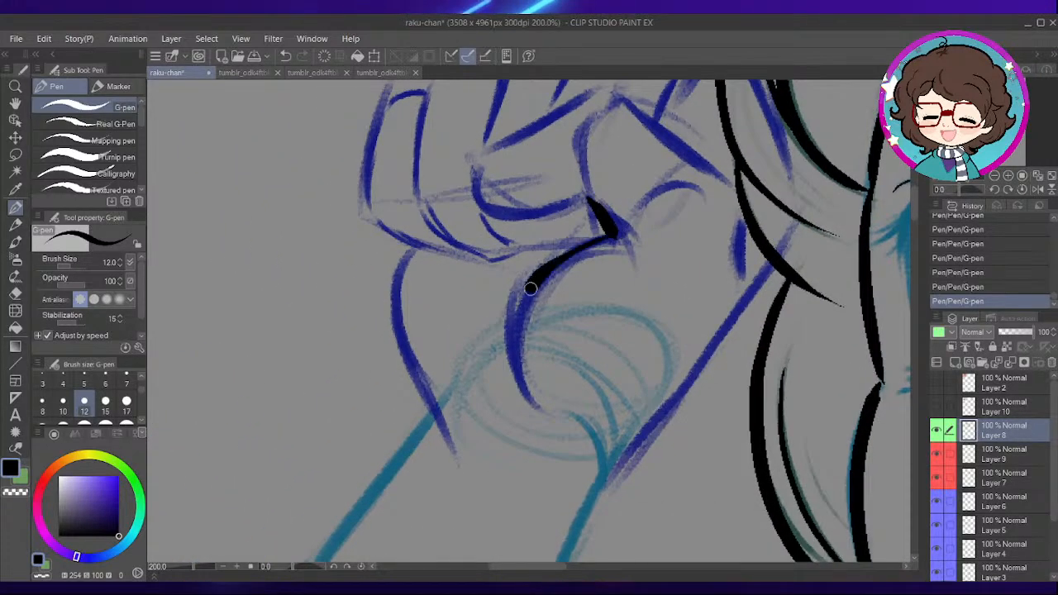
drag(613, 183, 606, 299)
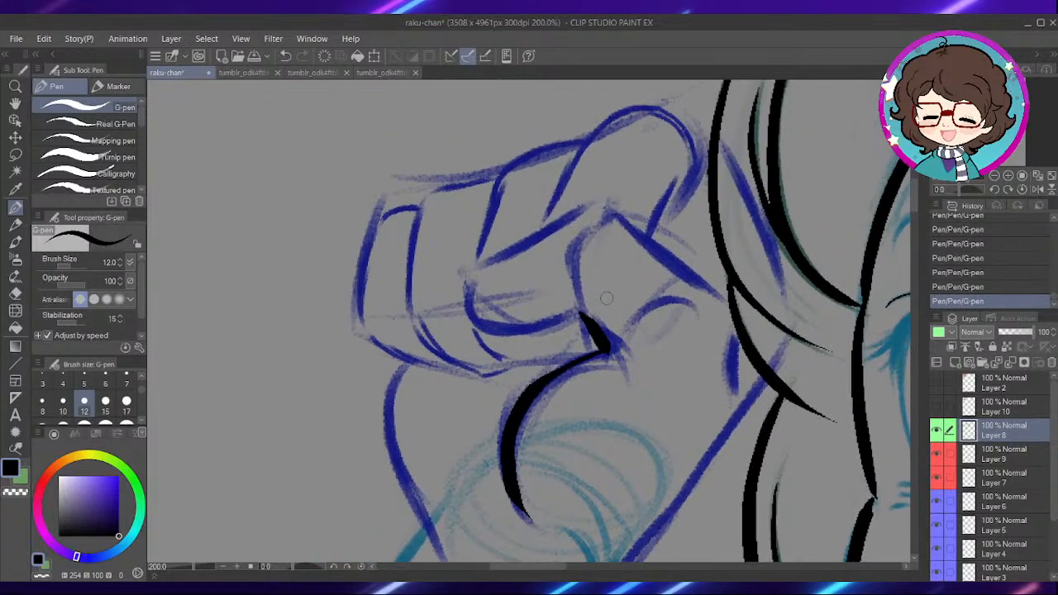
- Ink the folded thumb across the raised fist, with its diagonal upper edges and the curved lower edge
mouse_move(673, 268)
mouse_down()
mouse_move(676, 291)
mouse_move(606, 232)
mouse_up()
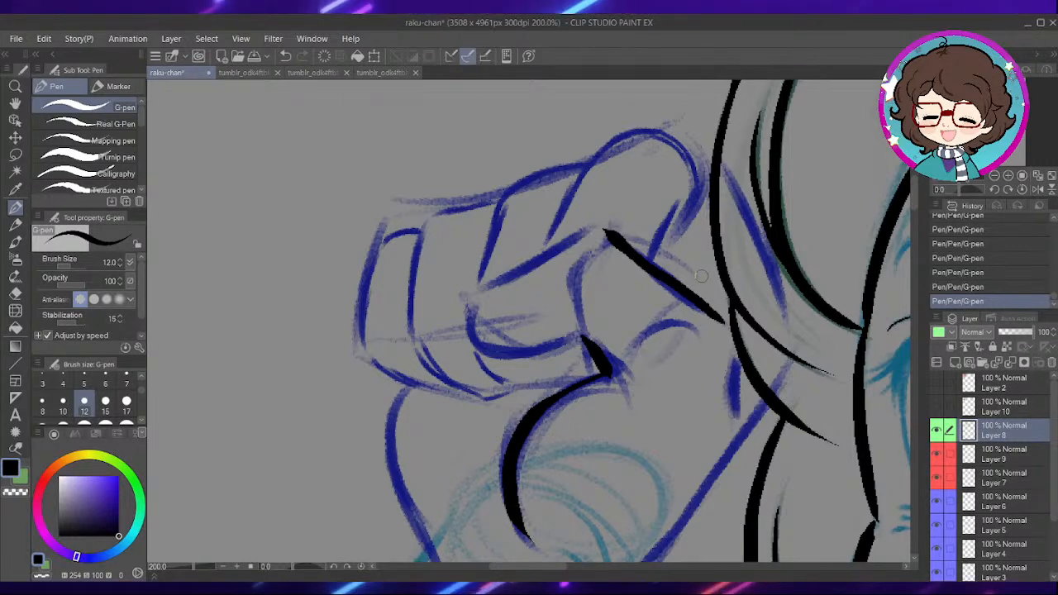
drag(600, 255, 640, 232)
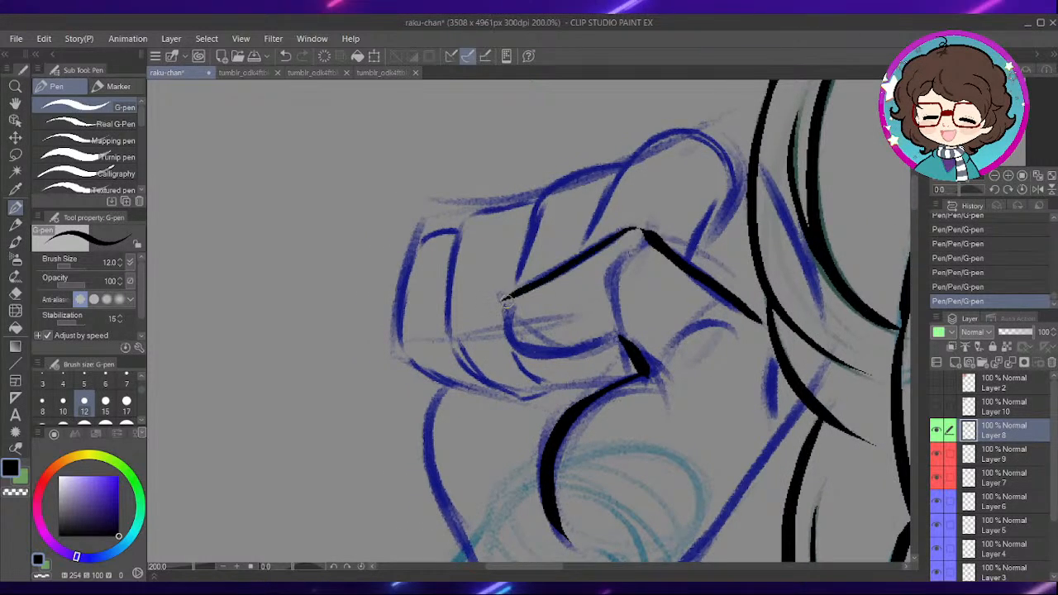
key(ctrl+z)
mouse_move(504, 305)
mouse_down()
mouse_move(568, 350)
mouse_move(626, 341)
mouse_up()
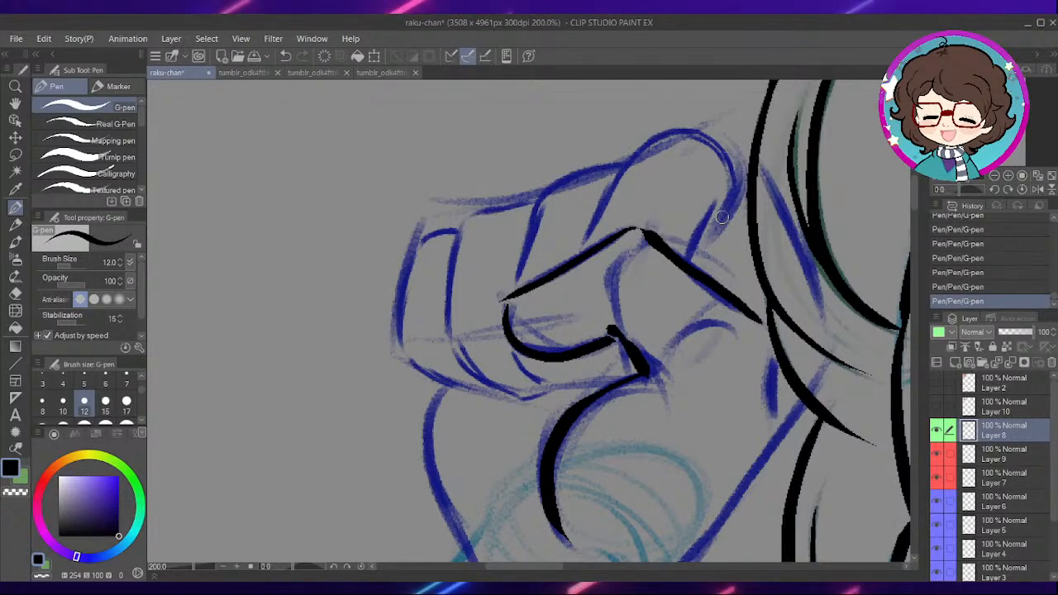
- Ink the large arched knuckle above the thumb with its short inner line, plus the neighbouring second finger's outline
scroll(661, 306, up, 3)
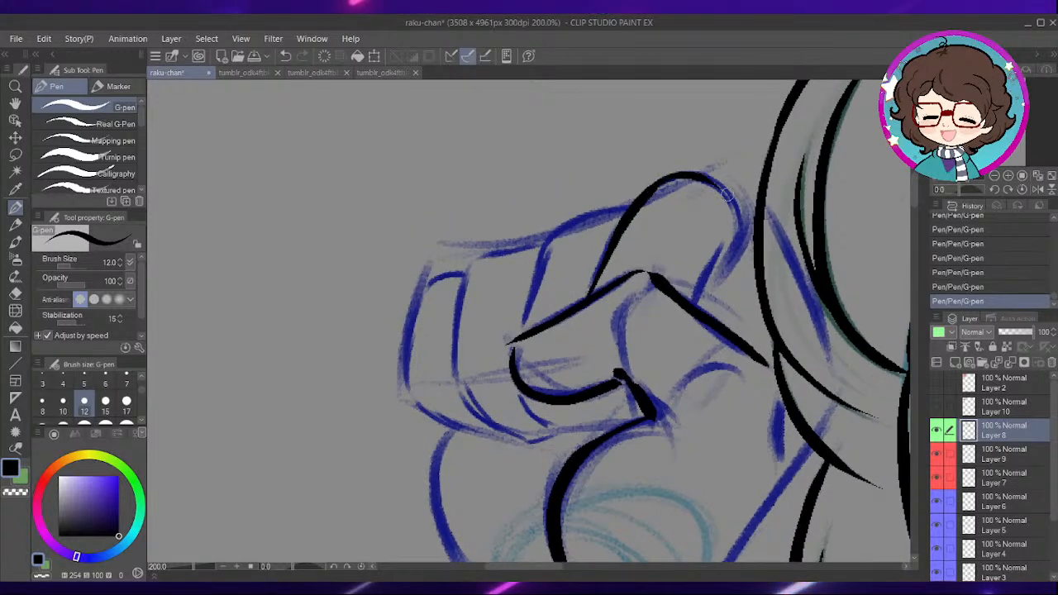
drag(765, 201, 752, 227)
drag(691, 203, 738, 248)
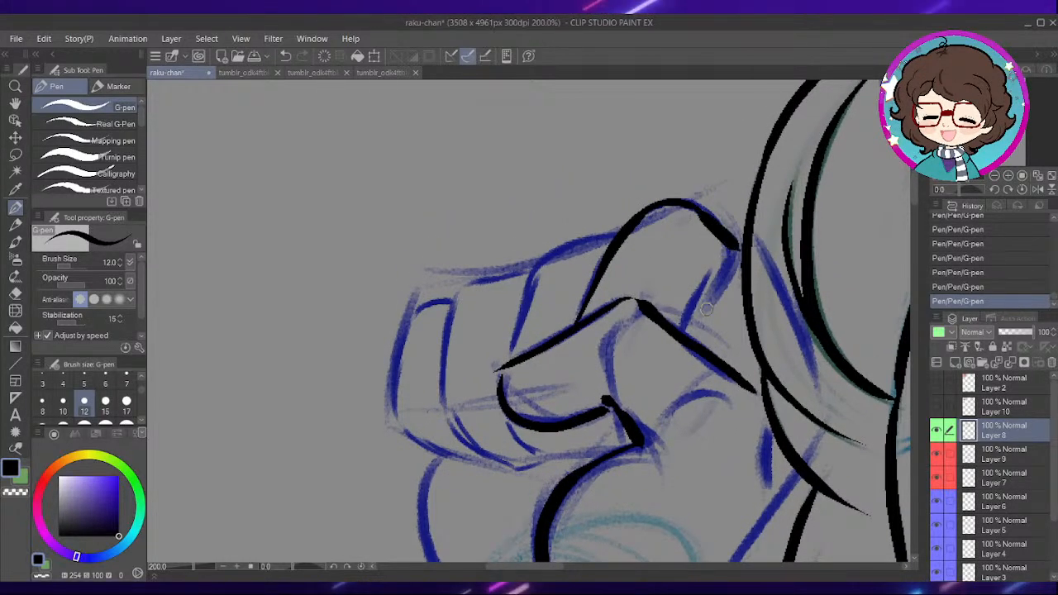
drag(707, 279, 685, 332)
drag(551, 310, 684, 258)
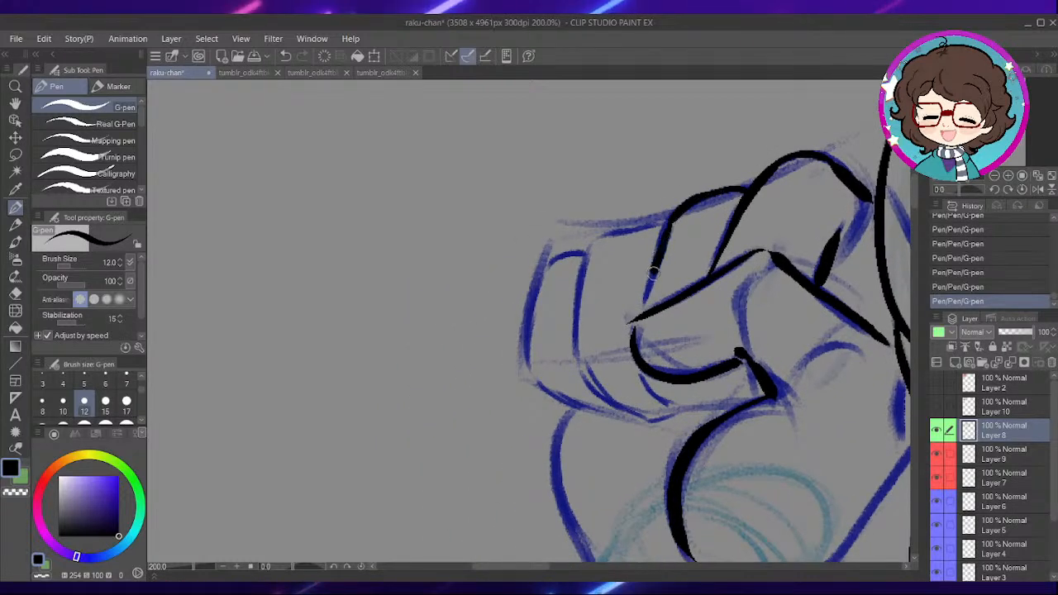
drag(731, 358, 683, 254)
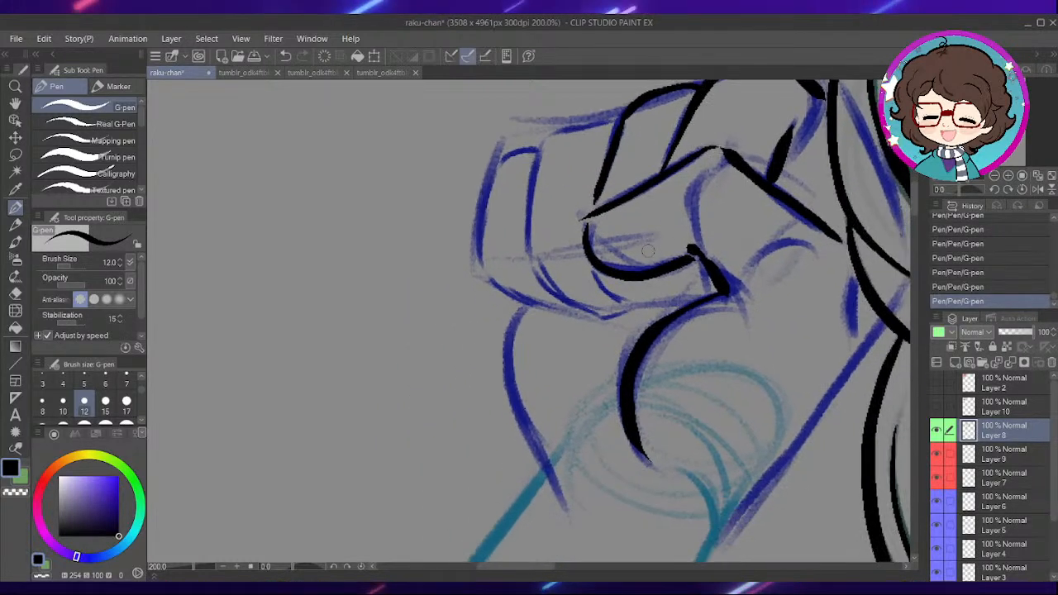
- Ink the short fingertip marks beneath the thumb and the third finger's knuckle arc and side
drag(595, 271, 639, 309)
drag(555, 258, 687, 278)
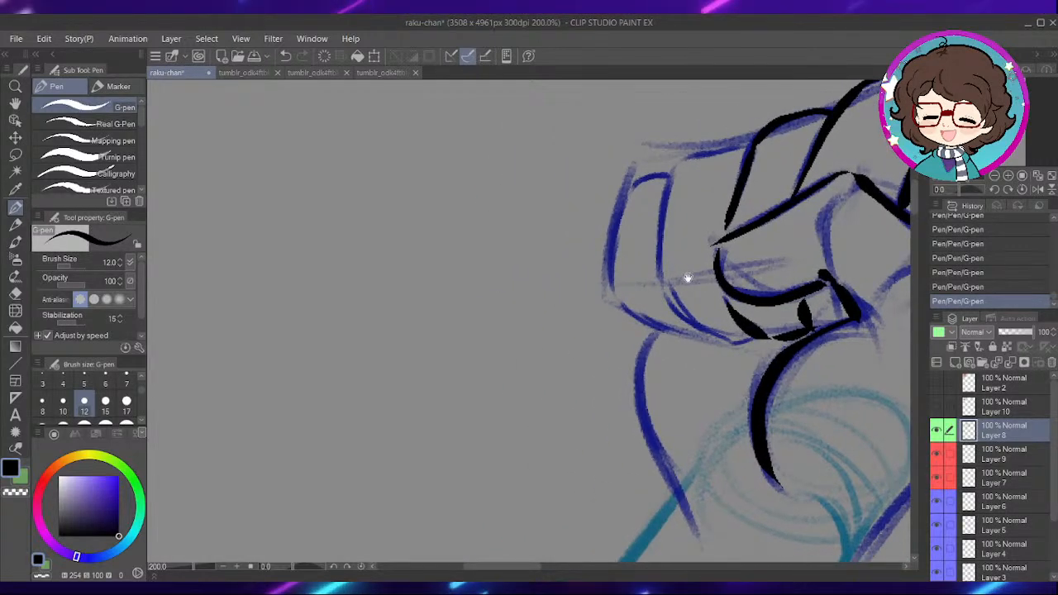
drag(735, 204, 705, 230)
mouse_move(715, 177)
mouse_down()
mouse_move(641, 207)
mouse_move(633, 302)
mouse_up()
drag(762, 348, 664, 322)
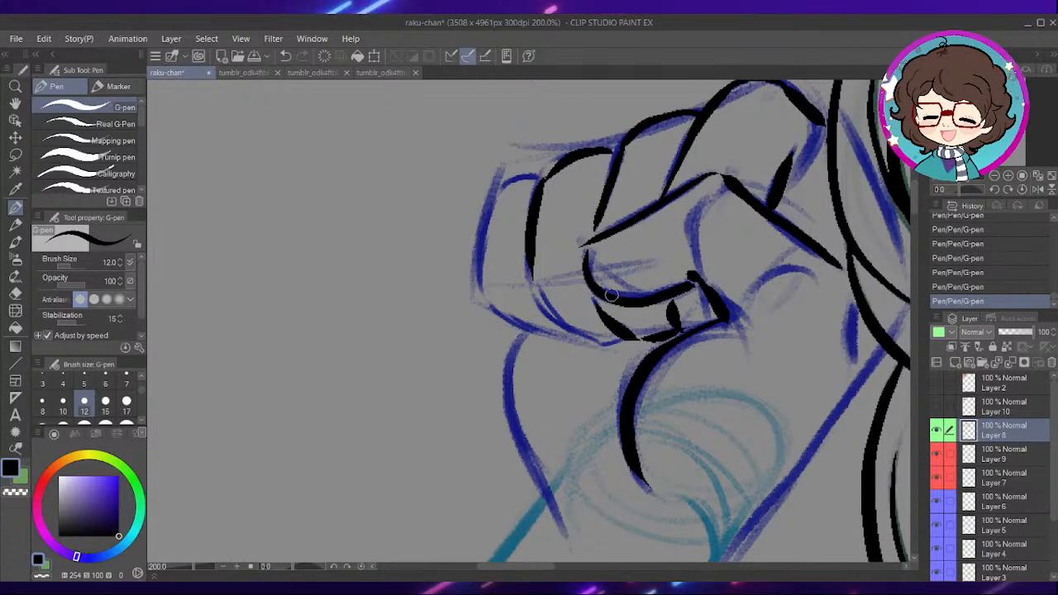
- Ink the outermost finger of the fist and the lower edges of the curled fingers
mouse_move(587, 353)
mouse_down()
mouse_move(615, 356)
mouse_move(607, 326)
mouse_move(666, 346)
mouse_up()
drag(617, 306, 655, 326)
mouse_move(628, 208)
mouse_down()
mouse_move(600, 211)
mouse_move(580, 229)
mouse_move(569, 310)
mouse_move(596, 342)
mouse_move(641, 358)
mouse_up()
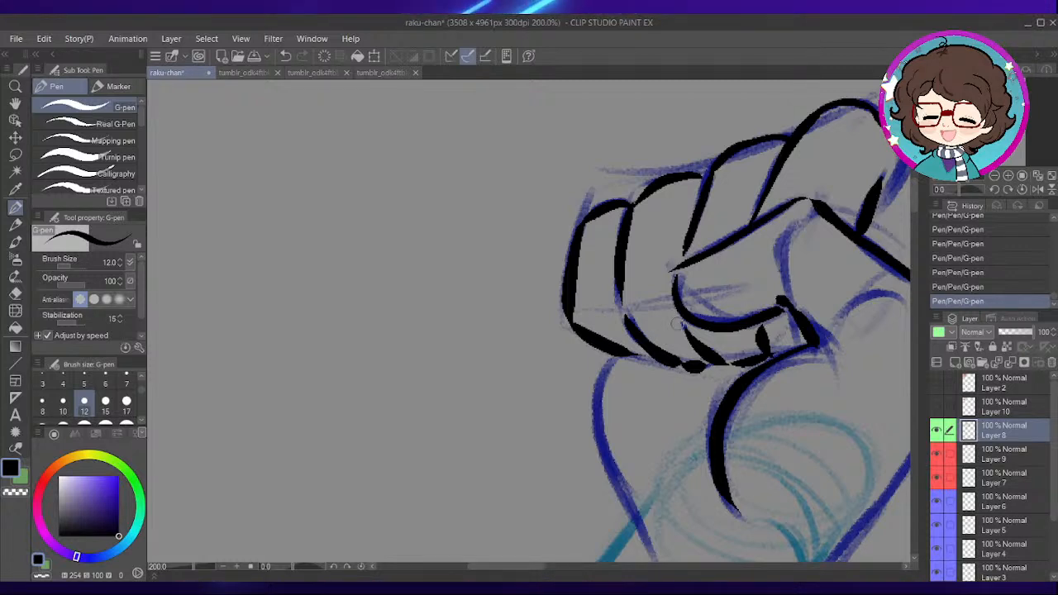
mouse_move(778, 341)
mouse_down()
mouse_move(650, 237)
mouse_move(664, 253)
mouse_up()
- Ink both contours of the hand's heel and wrist, continuing into the upper stretch of the forearm's outer edge
mouse_move(543, 205)
mouse_down()
mouse_move(530, 278)
mouse_move(579, 411)
mouse_up()
drag(639, 439, 598, 325)
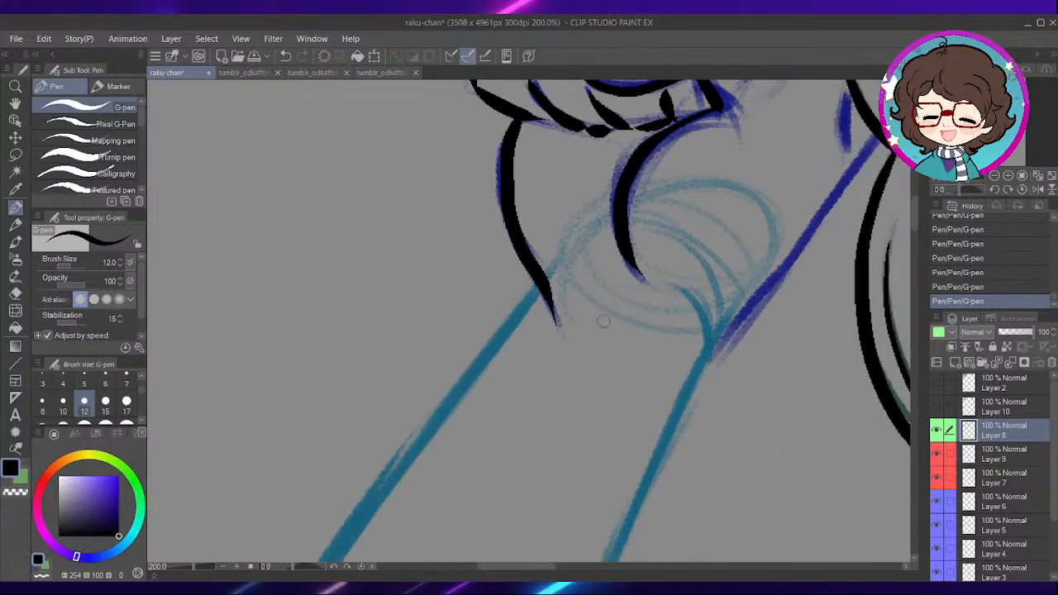
drag(682, 393, 593, 416)
drag(704, 276, 648, 316)
drag(728, 204, 698, 278)
mouse_move(668, 195)
mouse_down()
mouse_move(677, 330)
mouse_move(636, 306)
mouse_move(528, 450)
mouse_move(568, 411)
mouse_move(527, 378)
mouse_move(589, 301)
mouse_move(719, 270)
mouse_up()
drag(605, 145, 451, 366)
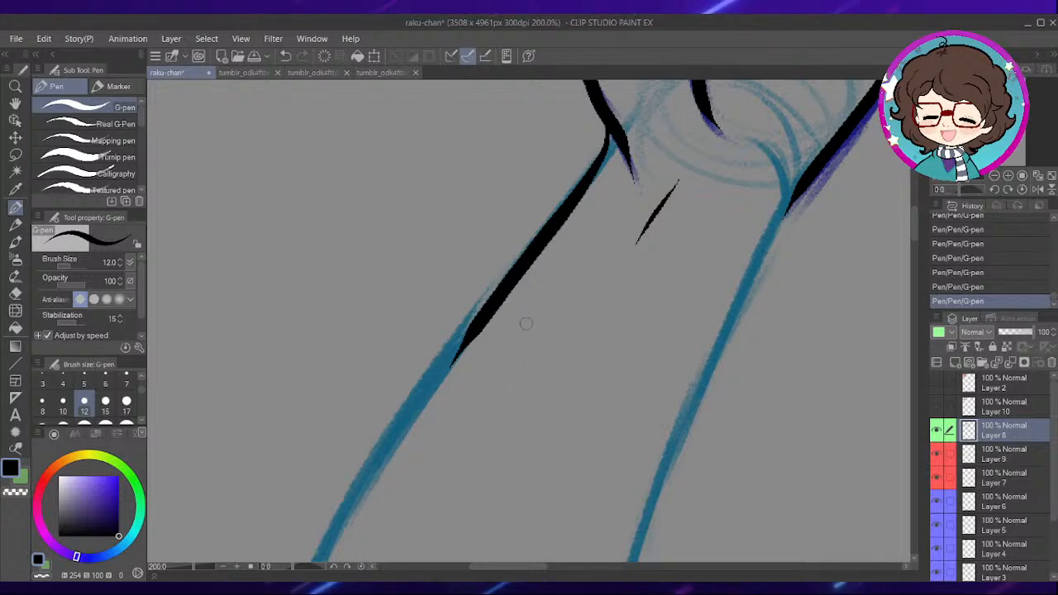
drag(548, 341, 620, 199)
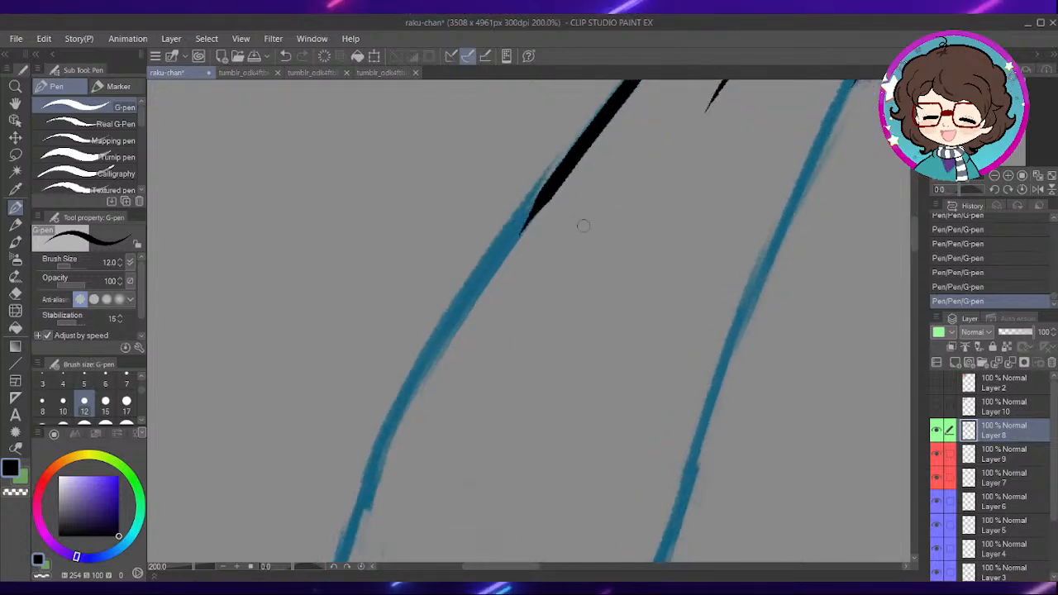
scroll(582, 250, down, 1)
drag(523, 399, 524, 355)
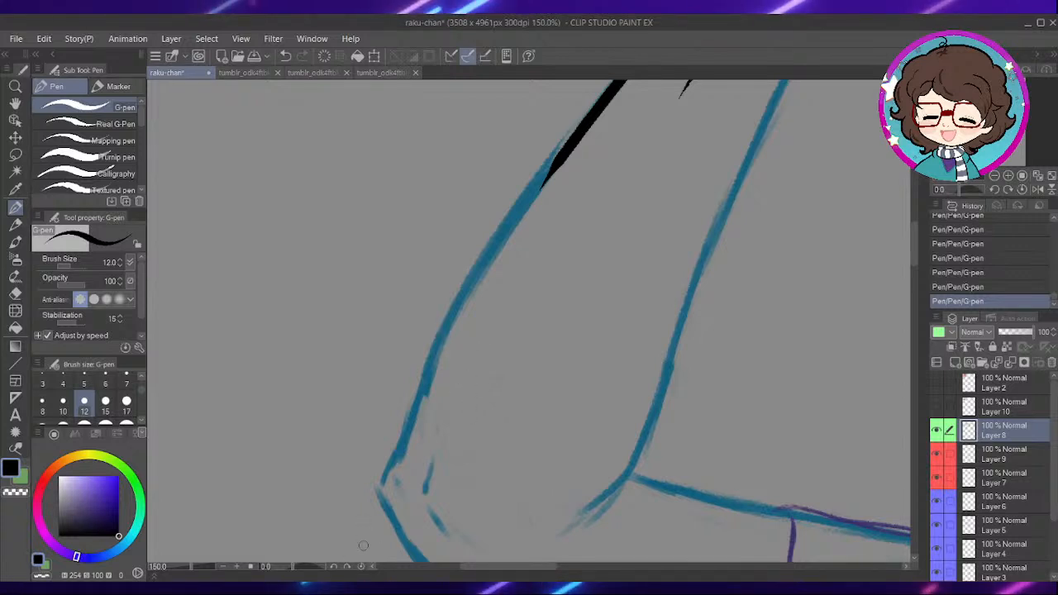
drag(302, 569, 299, 567)
scroll(432, 365, up, 3)
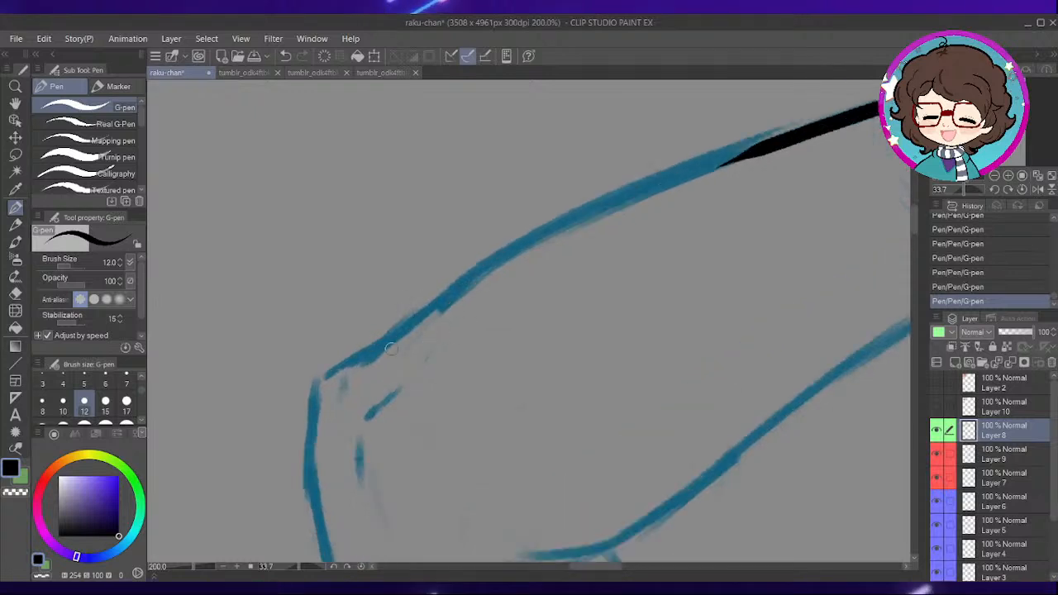
mouse_move(327, 373)
mouse_down()
mouse_move(560, 221)
mouse_move(756, 149)
mouse_up()
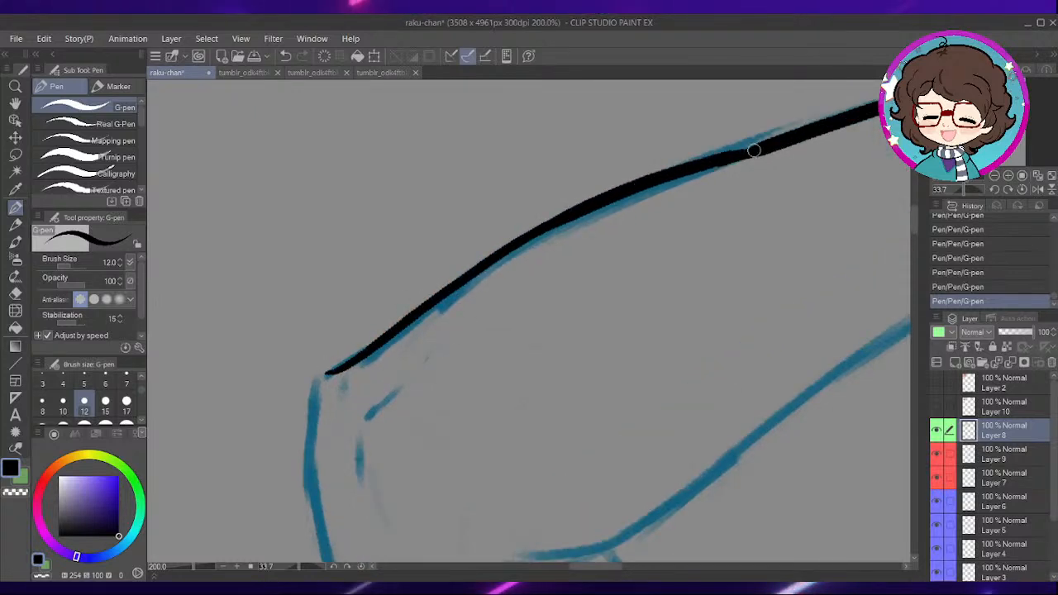
key(ctrl+z)
key(ctrl+z)
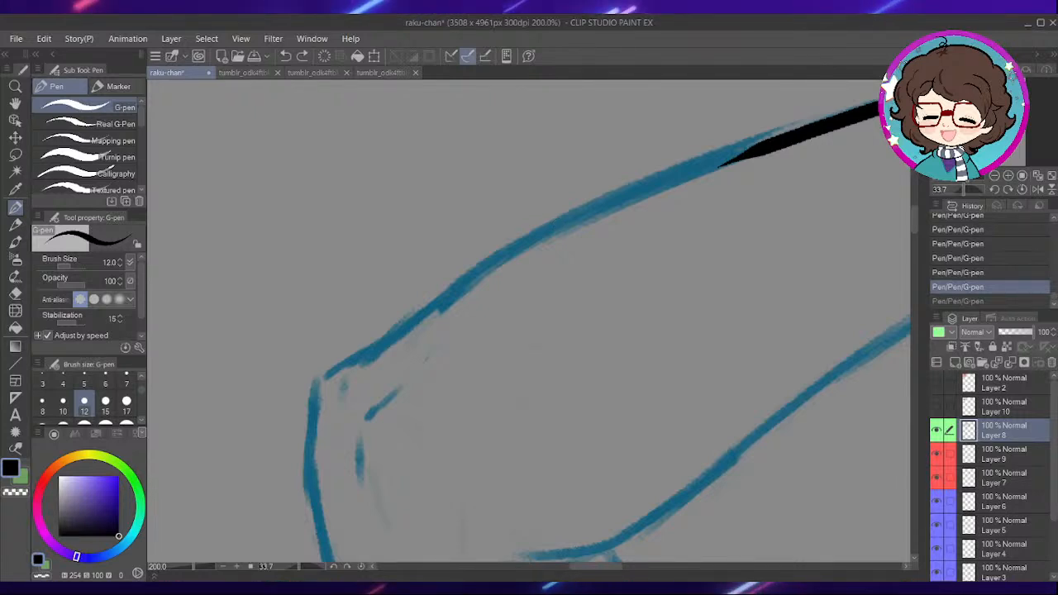
- Rotate the canvas to 24.9 degrees and ink the rest of the forearm's outer edge down to the elbow
drag(531, 306, 552, 366)
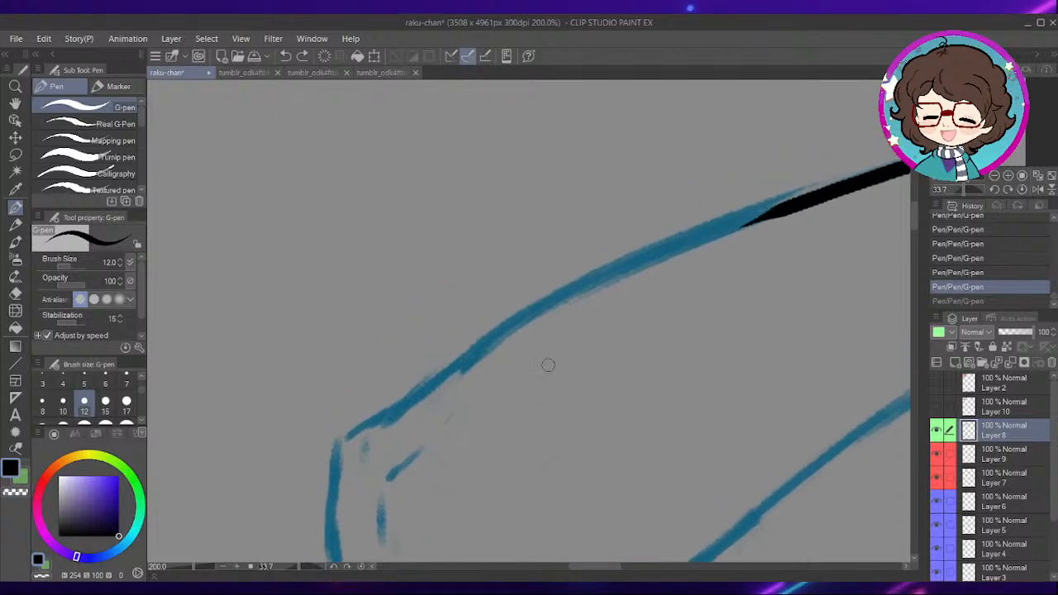
drag(299, 567, 297, 568)
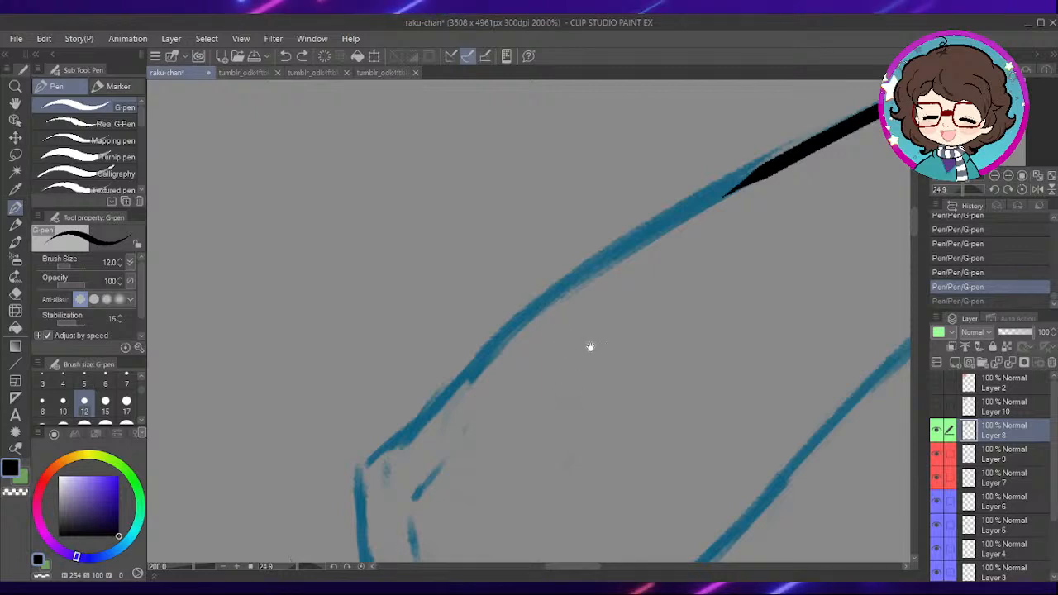
mouse_move(623, 336)
mouse_down()
mouse_move(590, 331)
mouse_move(554, 347)
mouse_up()
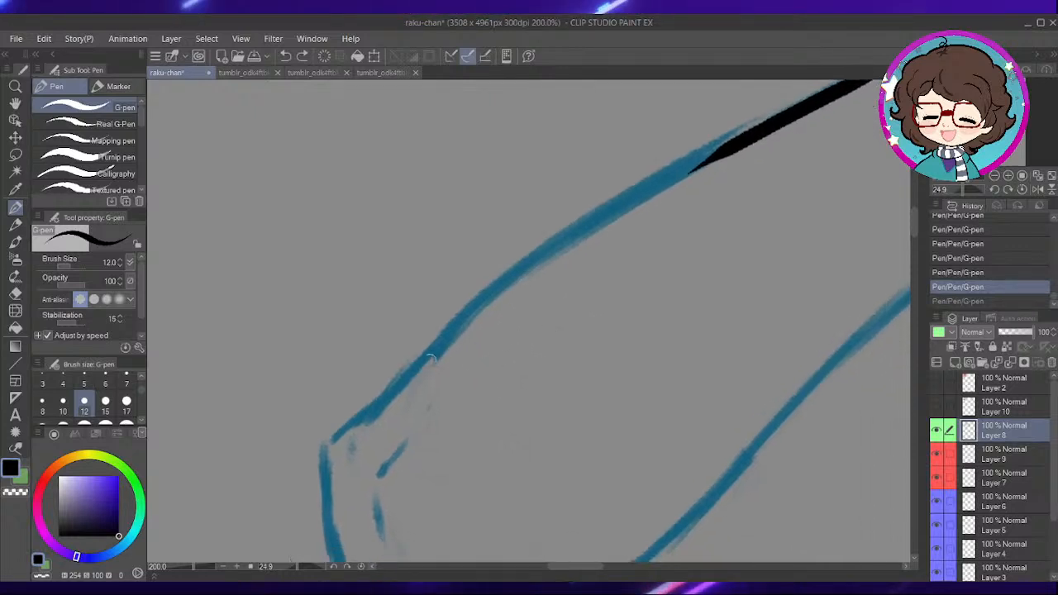
mouse_move(329, 437)
mouse_down()
mouse_move(371, 416)
mouse_move(445, 325)
mouse_move(574, 226)
mouse_move(789, 120)
mouse_up()
drag(676, 180, 617, 203)
key(ctrl+z)
mouse_move(269, 464)
mouse_down()
mouse_move(537, 244)
mouse_move(708, 159)
mouse_up()
drag(563, 347, 628, 157)
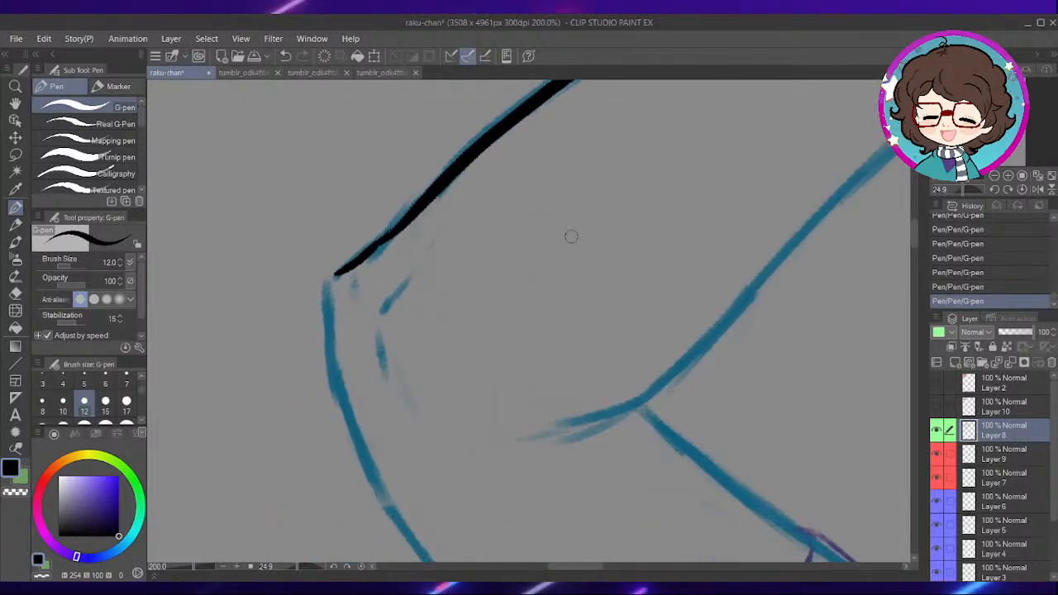
- Ink the small crease inside the elbow and the short contour curving around the elbow's point
drag(497, 279, 534, 273)
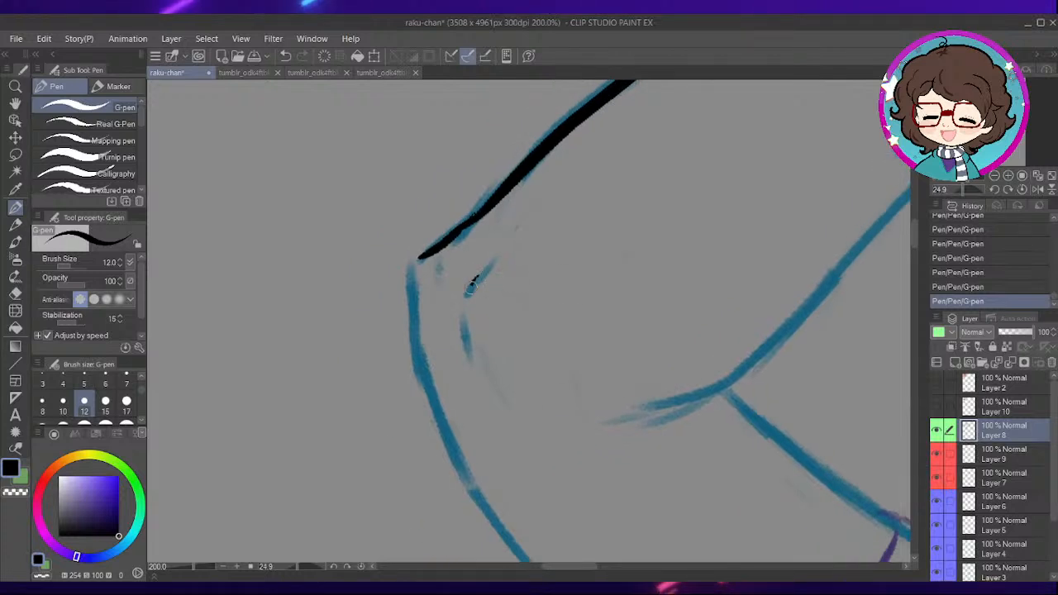
drag(420, 261, 428, 376)
drag(537, 396, 511, 294)
- Rotate the canvas to 83.4 degrees and ink the upper arm's underside from the elbow to the sleeve
drag(304, 567, 308, 567)
drag(501, 323, 511, 289)
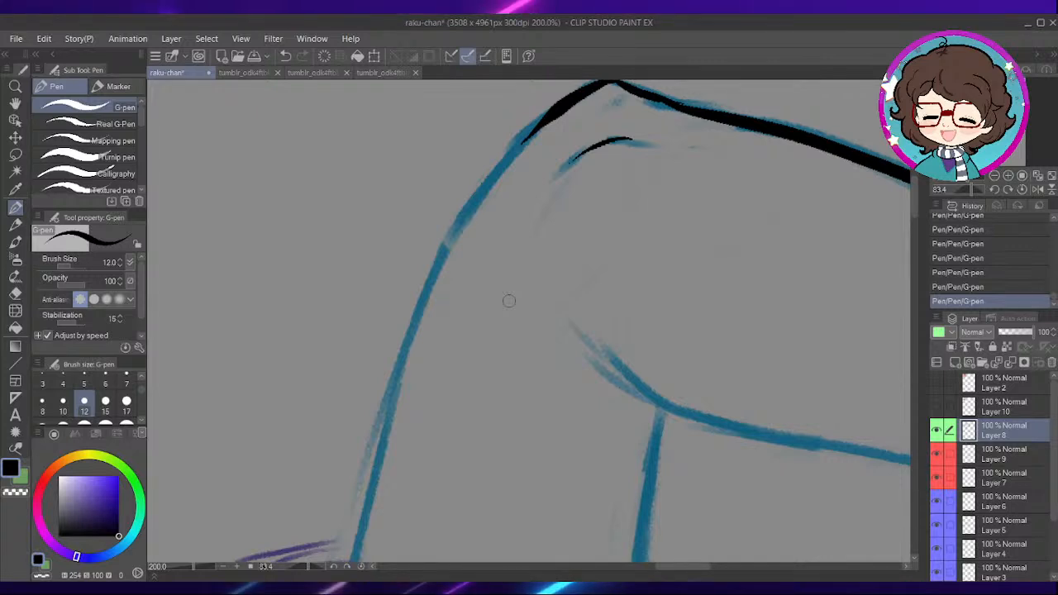
drag(500, 301, 504, 292)
mouse_move(468, 385)
mouse_down()
mouse_move(530, 241)
mouse_move(527, 277)
mouse_up()
drag(412, 484, 461, 288)
key(ctrl+z)
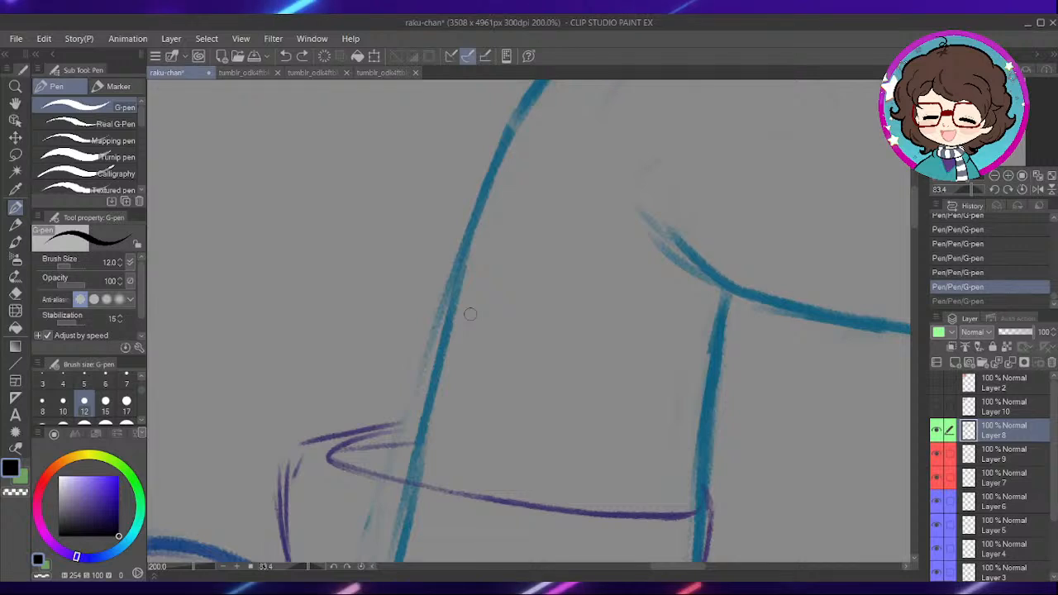
scroll(468, 331, down, 2)
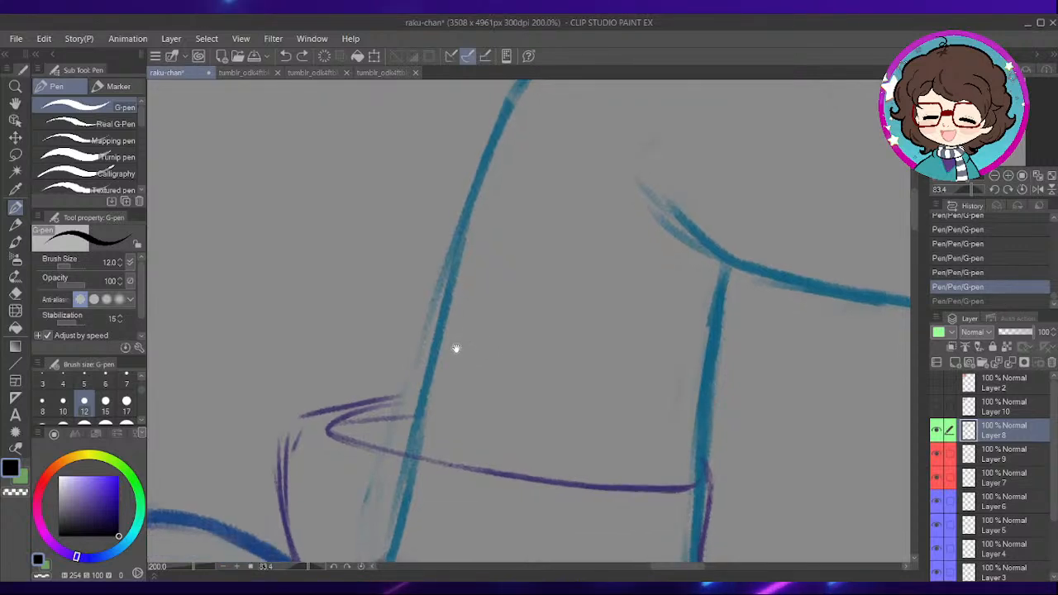
drag(413, 447, 468, 201)
mouse_move(503, 231)
mouse_down()
mouse_move(400, 416)
mouse_move(484, 260)
mouse_move(550, 200)
mouse_up()
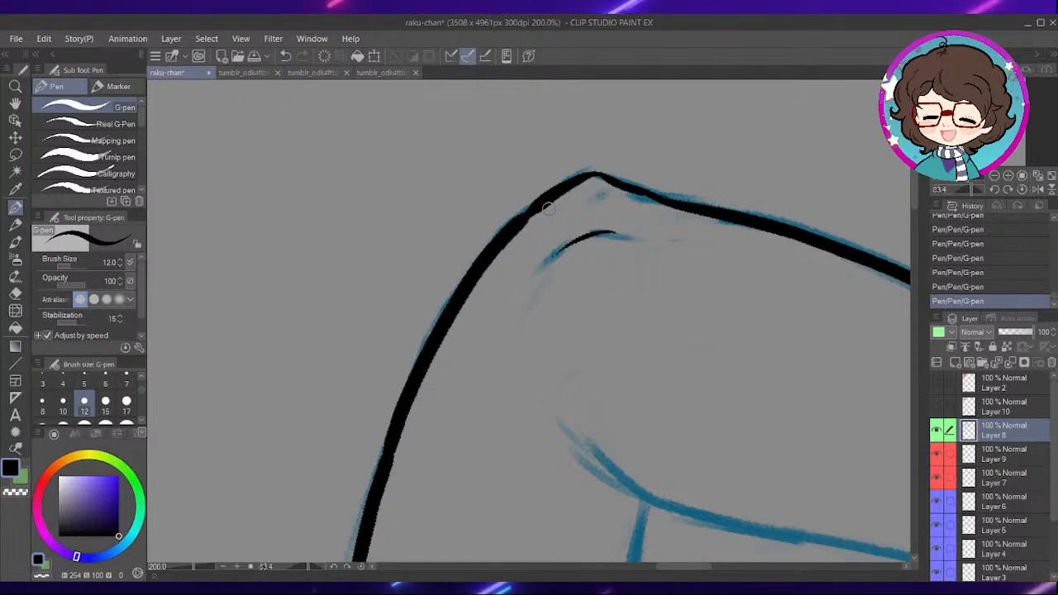
- Reset the canvas rotation and ink the forearm's inner edge from the wrist down into the elbow crook
drag(666, 336, 564, 207)
mouse_move(638, 407)
mouse_down()
mouse_move(600, 317)
mouse_move(598, 263)
mouse_up()
drag(594, 319, 599, 360)
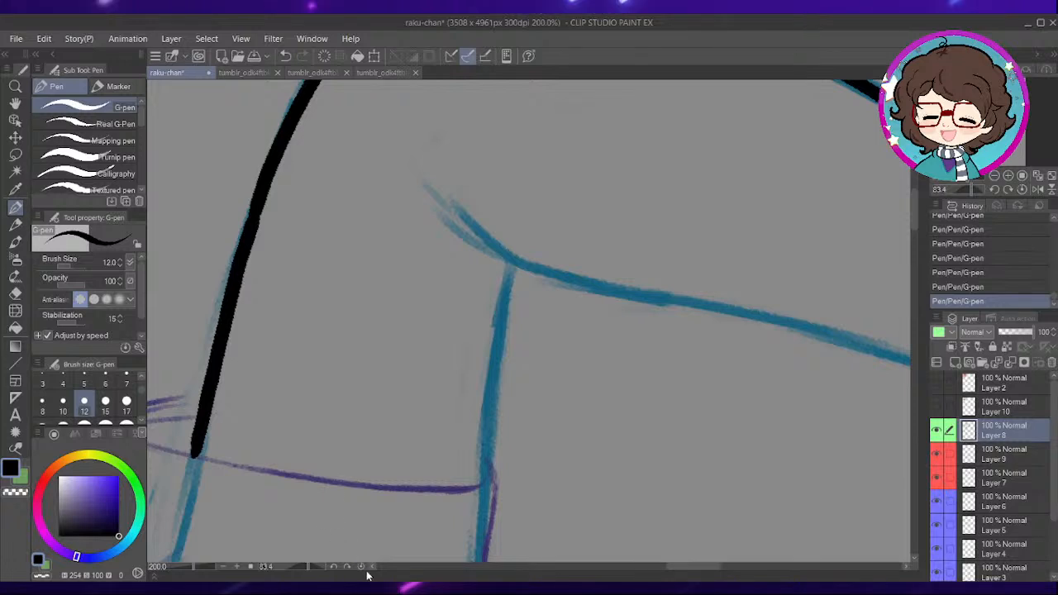
click(361, 567)
mouse_move(528, 311)
mouse_down()
mouse_move(553, 314)
mouse_move(560, 350)
mouse_move(564, 283)
mouse_up()
mouse_move(557, 220)
mouse_down()
mouse_move(454, 427)
mouse_move(444, 477)
mouse_up()
mouse_move(435, 503)
mouse_down()
mouse_move(567, 221)
mouse_move(498, 395)
mouse_move(438, 505)
mouse_up()
mouse_move(555, 428)
mouse_down()
mouse_move(560, 361)
mouse_move(534, 301)
mouse_up()
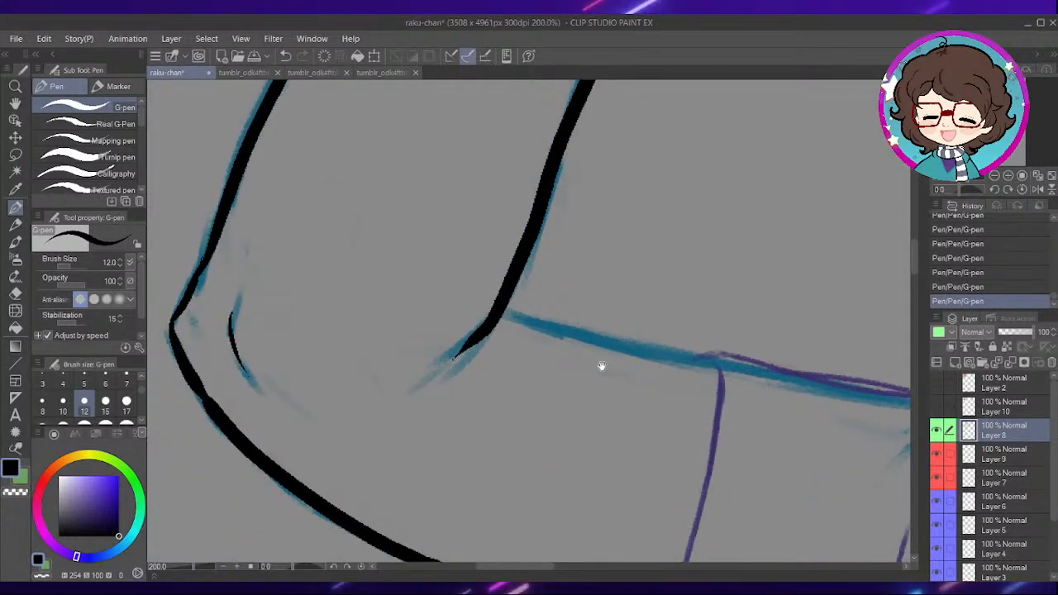
- Ink the sleeve's hem across the upper arm and the flared sleeve edge below the arm
drag(692, 349, 626, 245)
drag(700, 314, 636, 239)
mouse_move(651, 354)
mouse_down()
mouse_move(639, 279)
mouse_move(663, 322)
mouse_up()
drag(601, 186, 556, 366)
drag(495, 489, 494, 449)
mouse_move(549, 438)
mouse_down()
mouse_move(570, 280)
mouse_move(582, 264)
mouse_up()
mouse_move(499, 252)
mouse_down()
mouse_move(505, 379)
mouse_move(647, 401)
mouse_up()
drag(713, 353, 625, 513)
mouse_move(645, 285)
mouse_down()
mouse_move(614, 352)
mouse_move(629, 414)
mouse_up()
drag(536, 296, 560, 320)
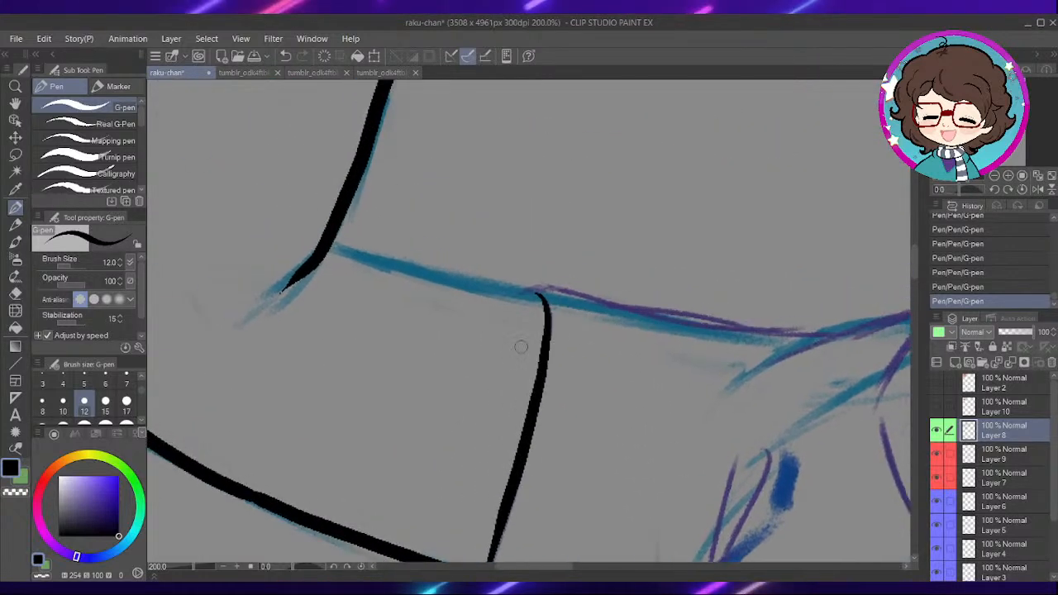
- Rotate the canvas to 51.2 degrees and ink the upper arm's top edge from the elbow crook to the sleeve hem
drag(299, 568, 303, 568)
drag(548, 309, 565, 418)
drag(484, 227, 565, 420)
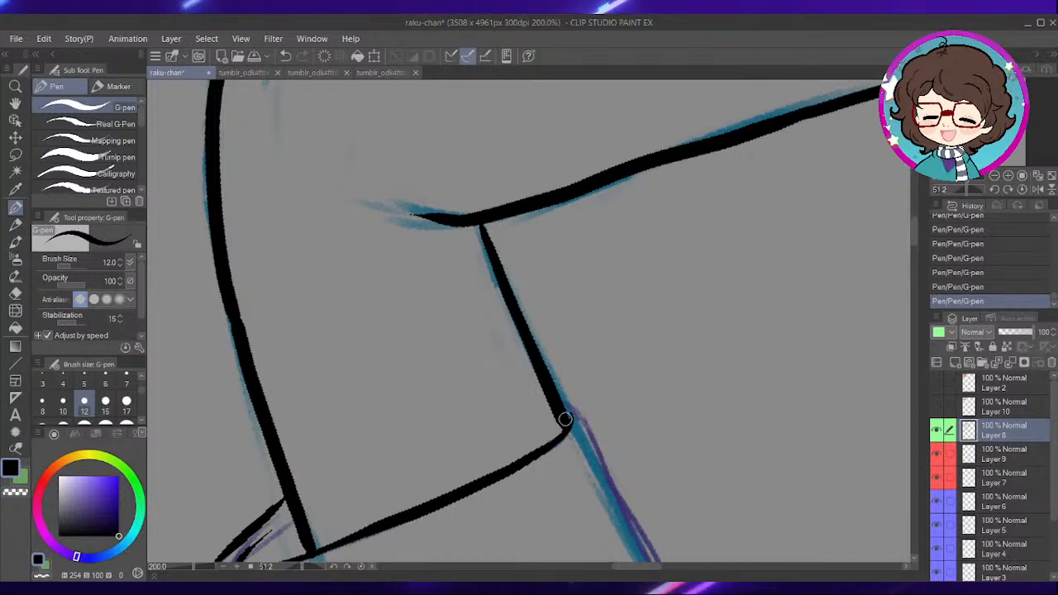
- Ink the sleeve's top edge from the hem corner along the shoulder, and reset the canvas rotation
drag(660, 426, 575, 281)
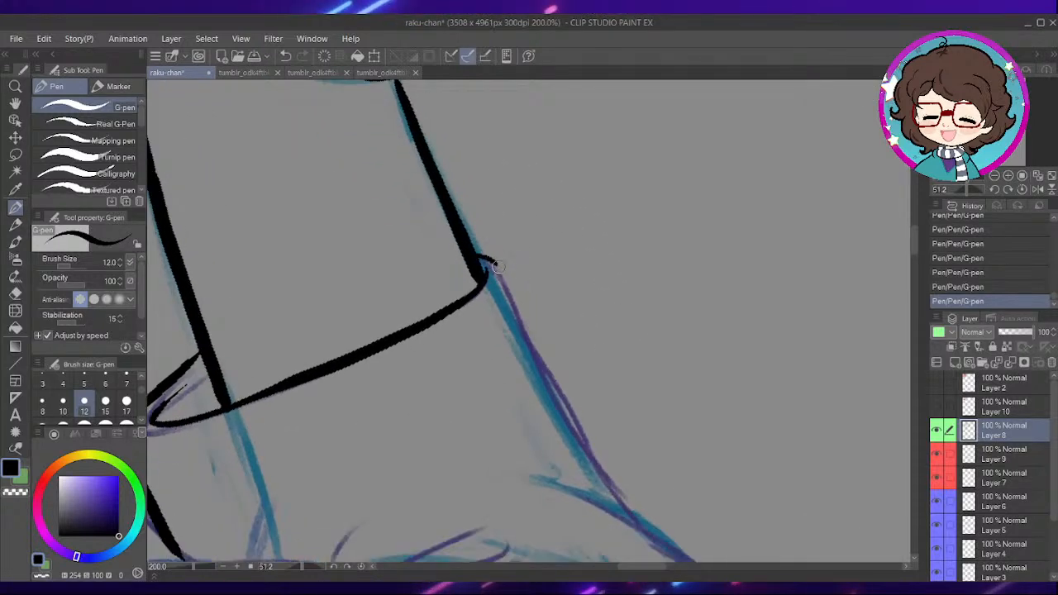
drag(527, 331, 629, 514)
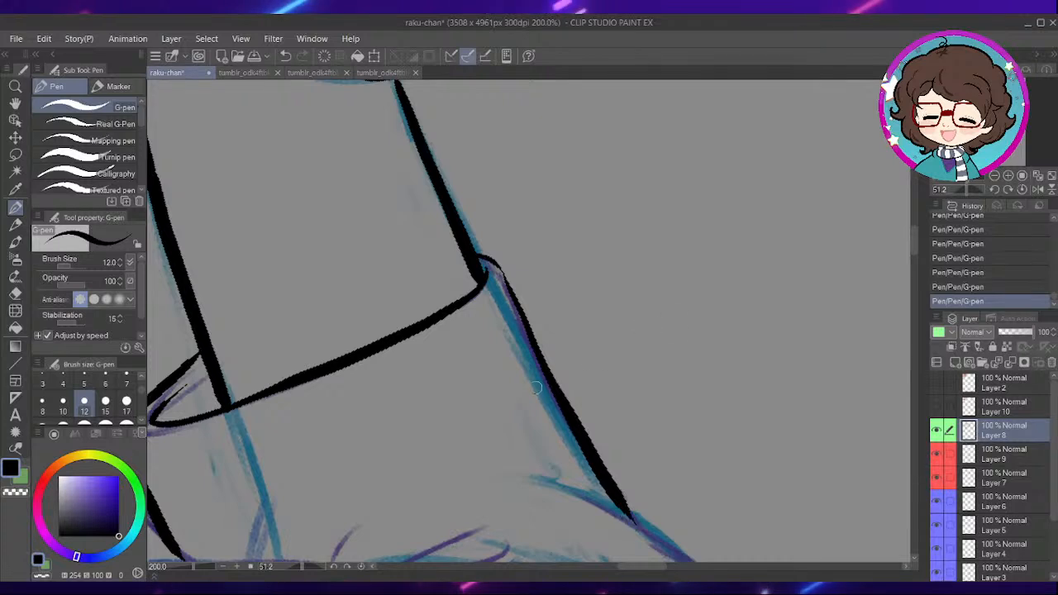
click(362, 566)
- Ink the garment's upper edge from the shoulder seam up to the base of the neck
mouse_move(822, 306)
mouse_down()
mouse_move(709, 232)
mouse_move(652, 227)
mouse_up()
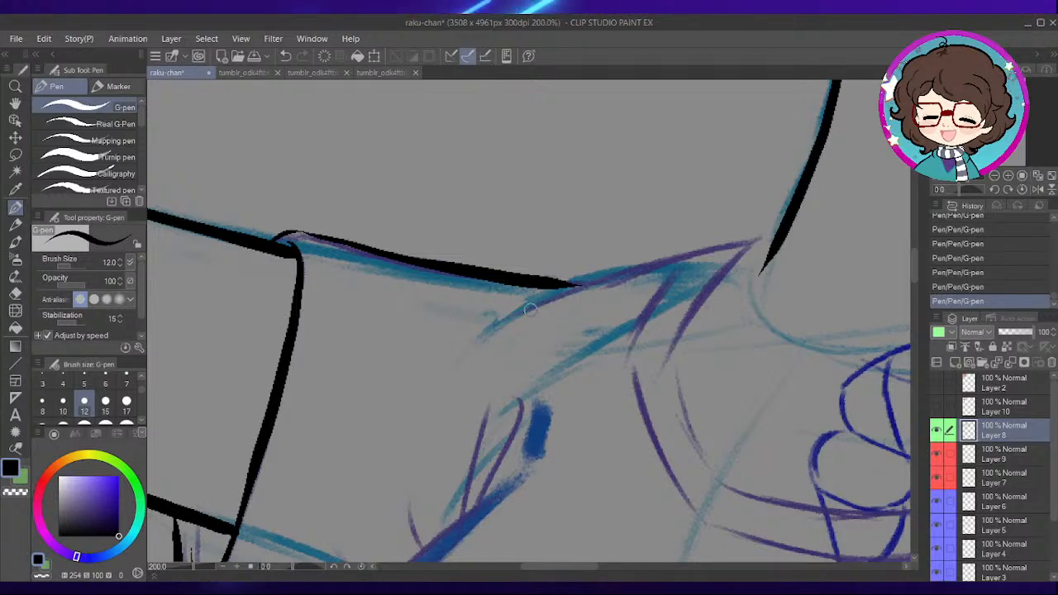
mouse_move(592, 280)
mouse_down()
mouse_move(757, 239)
mouse_move(659, 220)
mouse_up()
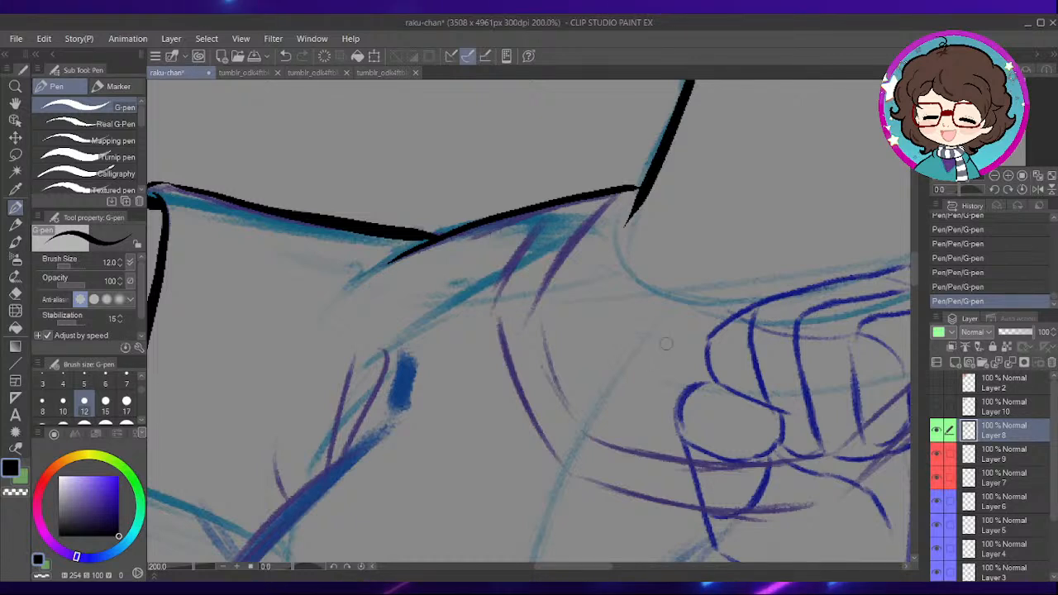
drag(687, 304, 667, 263)
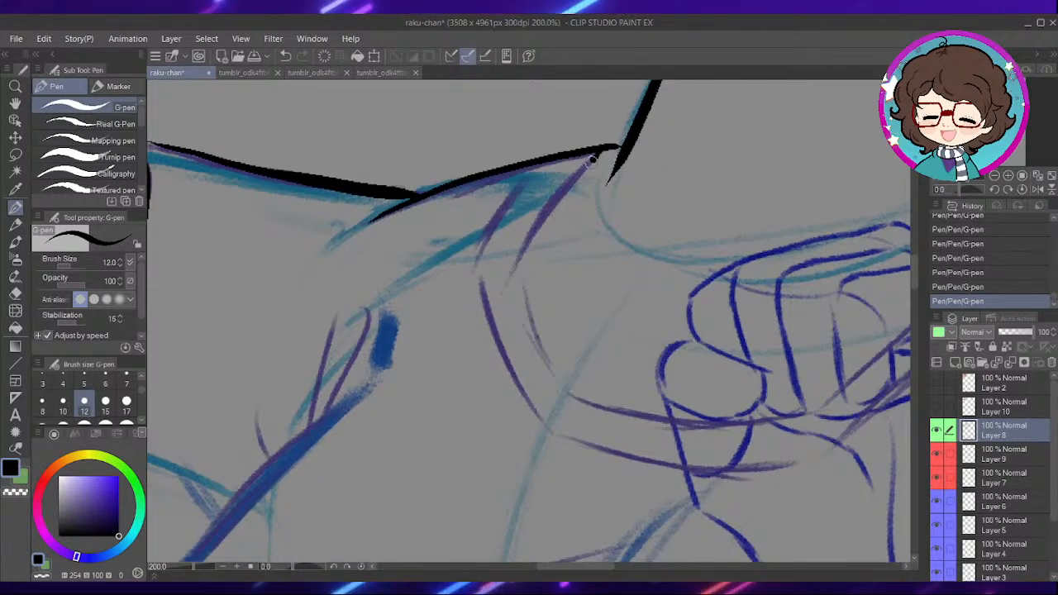
- Ink the collar trim's two edges from the base of the neck, curving the inner one down toward the raised fist
drag(600, 152, 522, 282)
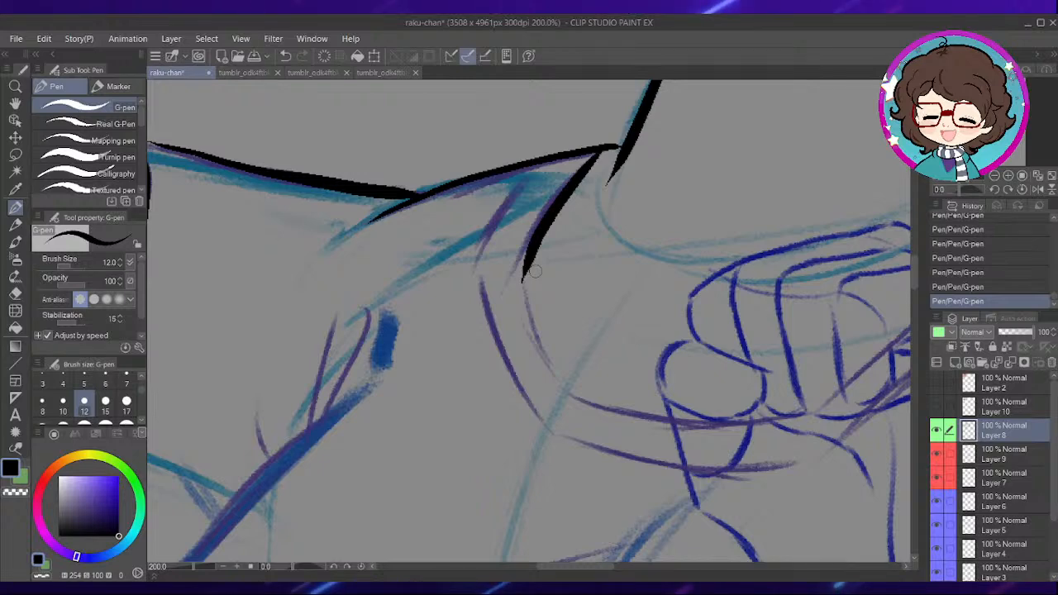
mouse_move(559, 260)
mouse_down()
mouse_move(584, 259)
mouse_move(588, 225)
mouse_up()
drag(510, 221, 552, 336)
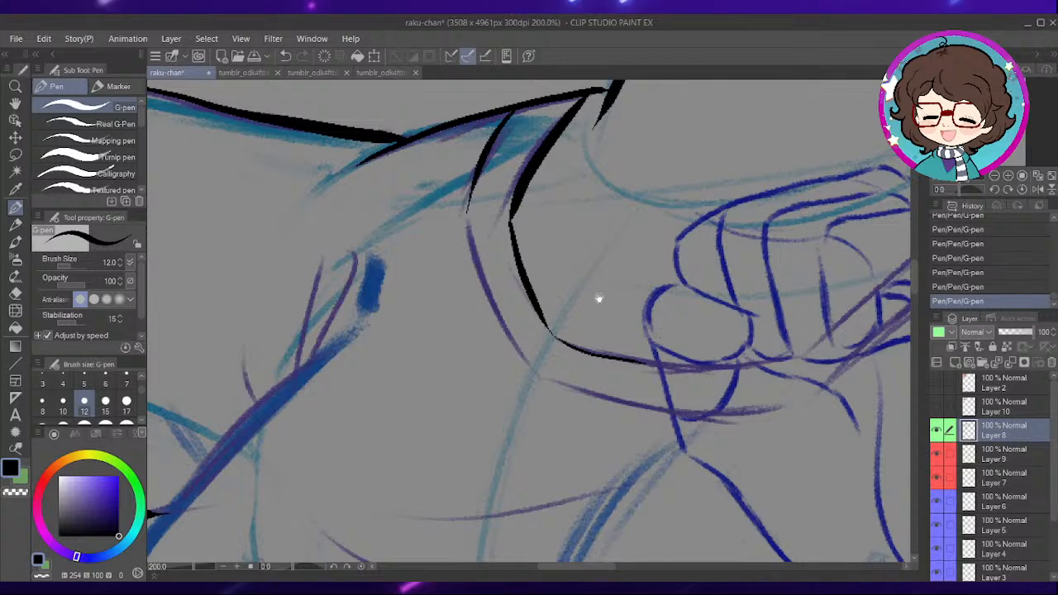
drag(597, 300, 619, 236)
mouse_move(520, 241)
mouse_down()
mouse_move(570, 318)
mouse_move(683, 344)
mouse_up()
- Ink the collar's far side: the two straps slanting toward the fist, the folded ends at the neck and the garment edge beyond
drag(909, 261, 741, 300)
scroll(741, 299, up, 2)
mouse_move(544, 332)
mouse_down()
mouse_move(716, 172)
mouse_move(695, 333)
mouse_move(721, 358)
mouse_up()
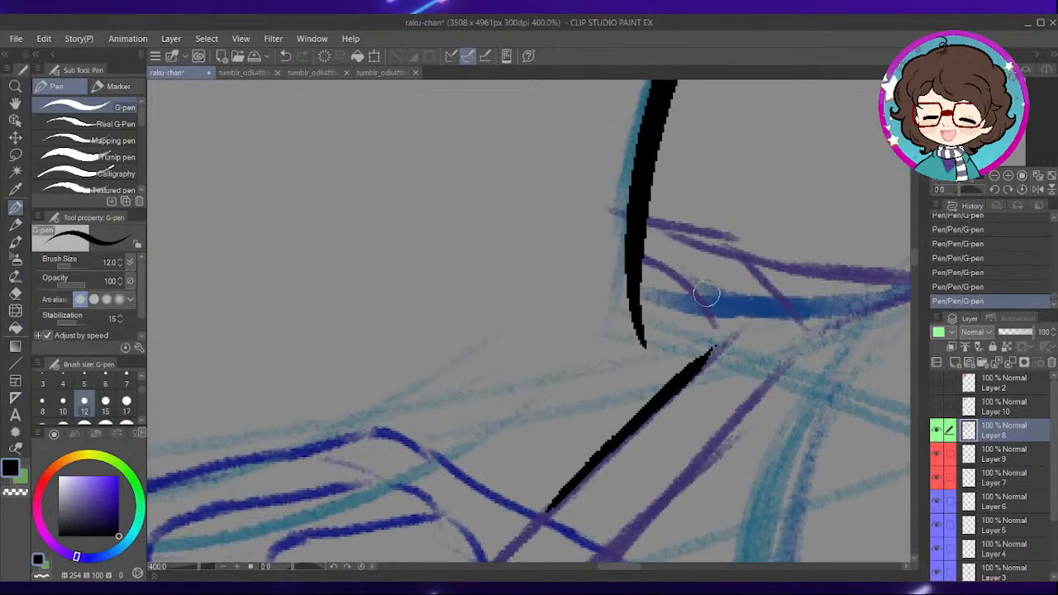
mouse_move(751, 268)
mouse_down()
mouse_move(662, 248)
mouse_move(684, 298)
mouse_up()
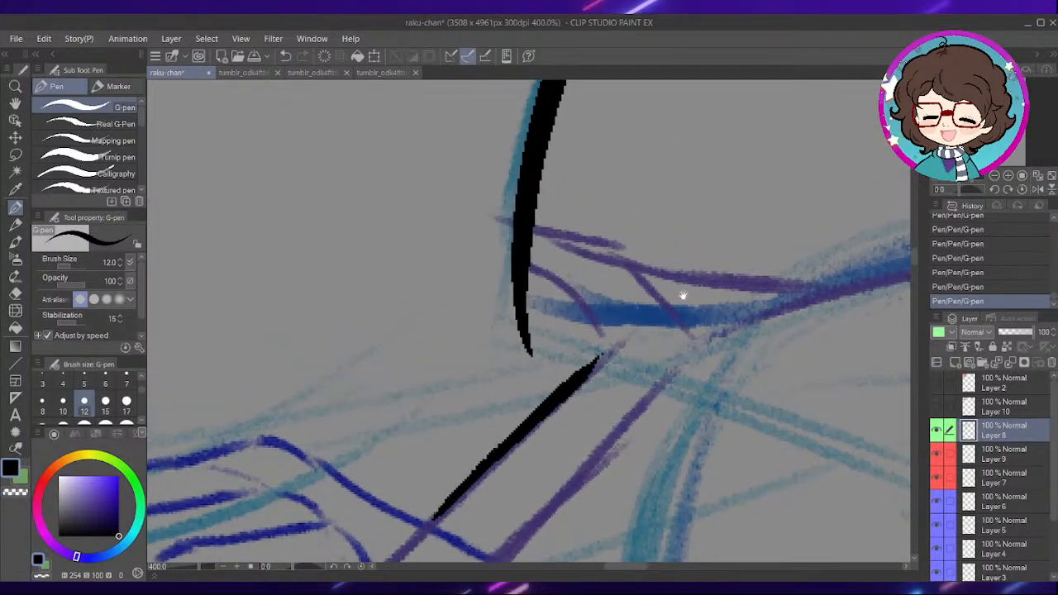
drag(534, 281, 602, 334)
mouse_move(533, 232)
mouse_down()
mouse_move(664, 315)
mouse_move(664, 373)
mouse_move(673, 291)
mouse_up()
drag(583, 381, 516, 460)
drag(683, 289, 560, 370)
drag(523, 260, 751, 284)
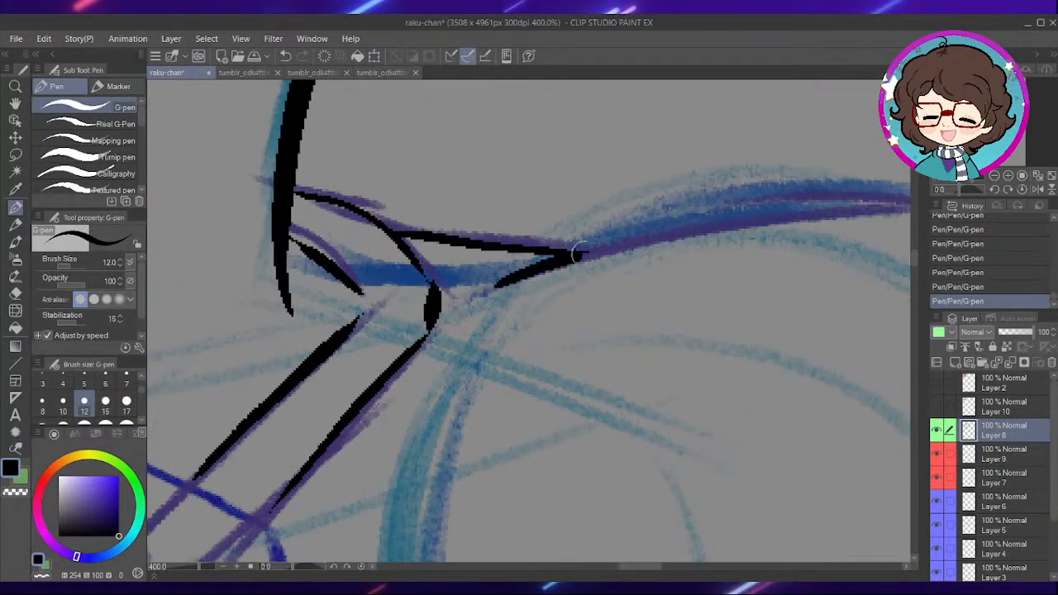
- Ink the far shoulder's top contour, replacing the first stroke with one long arc out to the shoulder's edge
drag(562, 271, 802, 216)
scroll(791, 266, down, 3)
scroll(755, 265, up, 2)
key(ctrl+z)
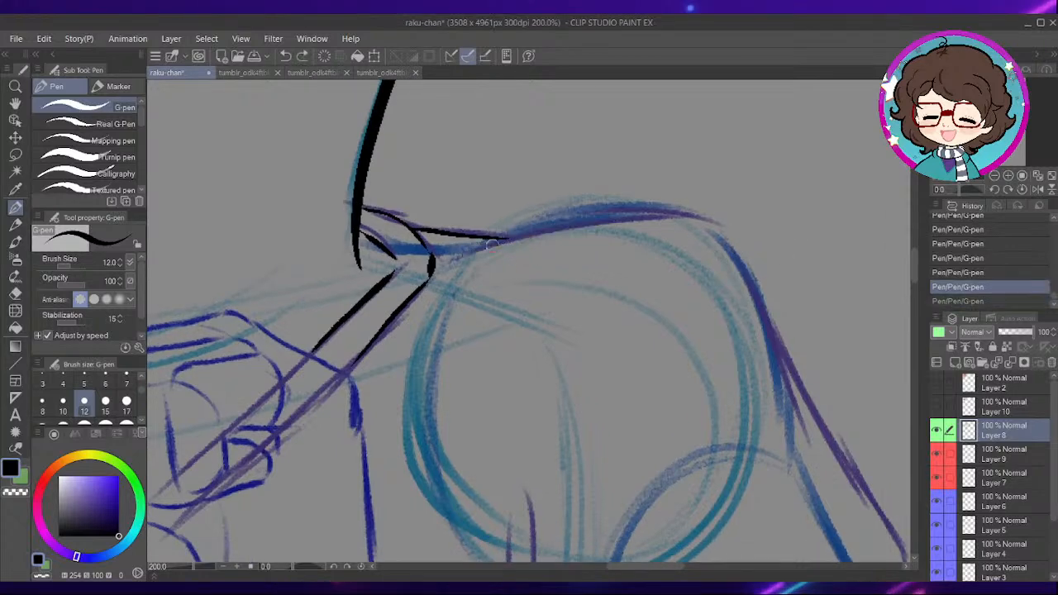
mouse_move(503, 237)
mouse_down()
mouse_move(602, 213)
mouse_move(713, 217)
mouse_move(754, 248)
mouse_move(669, 199)
mouse_up()
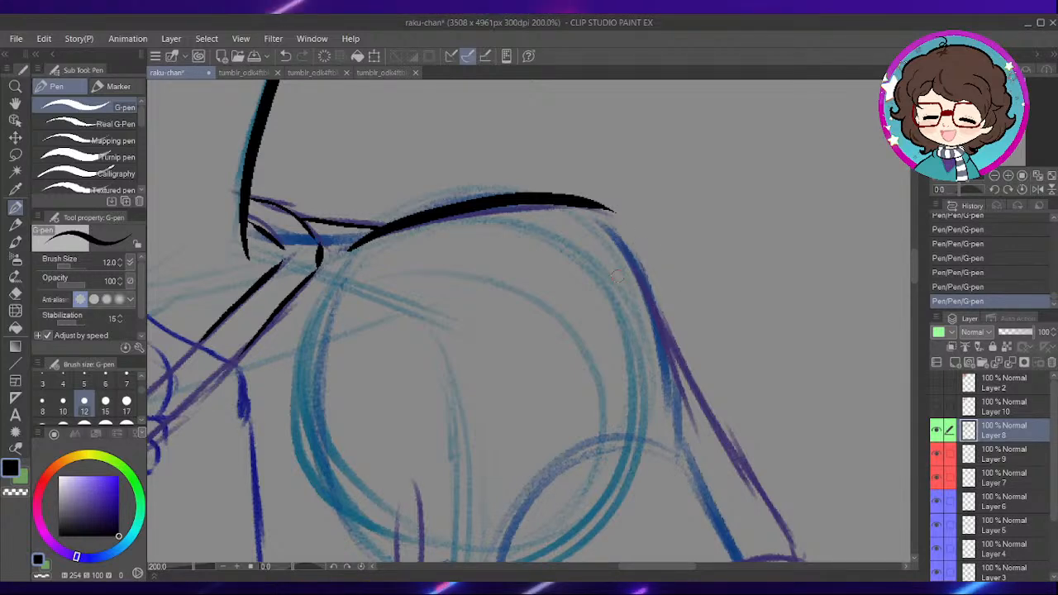
- Ink the far sleeve's outer edge from the shoulder down to the hem and curve it around the hem corner
drag(749, 325, 681, 271)
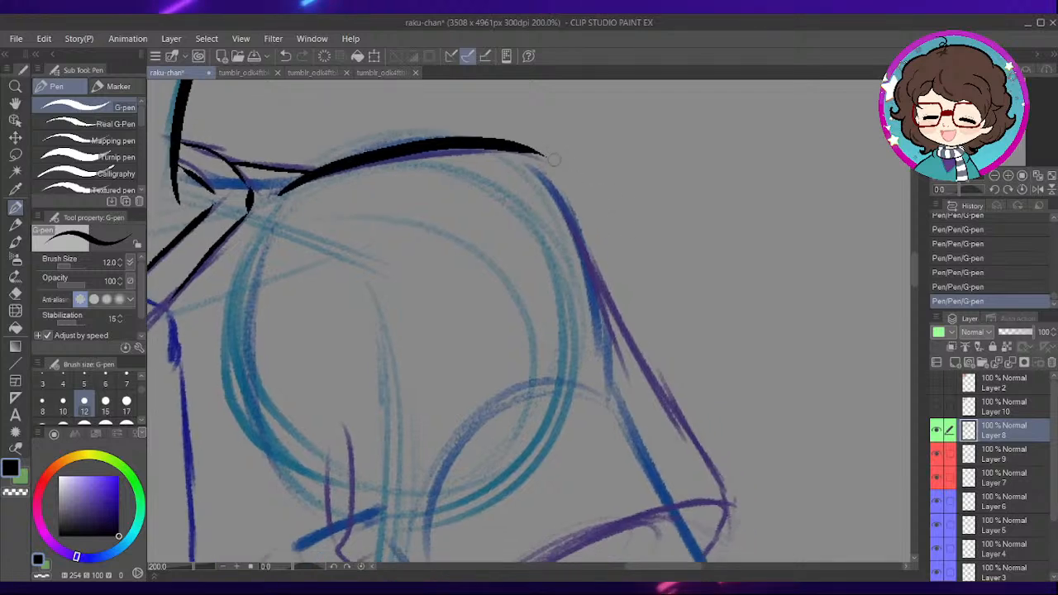
drag(546, 157, 617, 347)
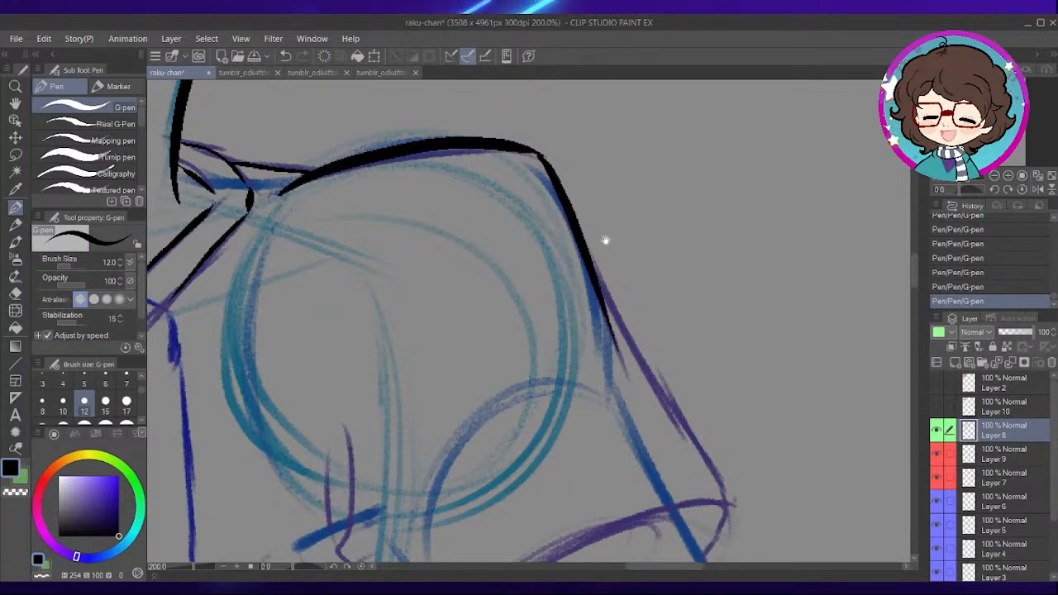
mouse_move(632, 297)
mouse_down()
mouse_move(620, 268)
mouse_move(709, 465)
mouse_move(662, 337)
mouse_move(670, 285)
mouse_up()
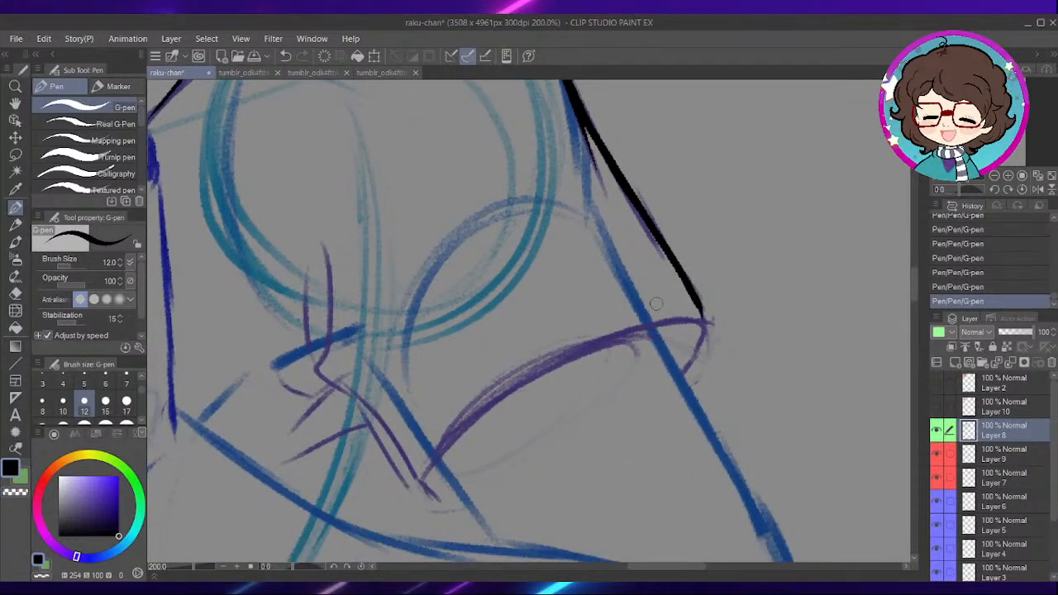
scroll(670, 298, down, 1)
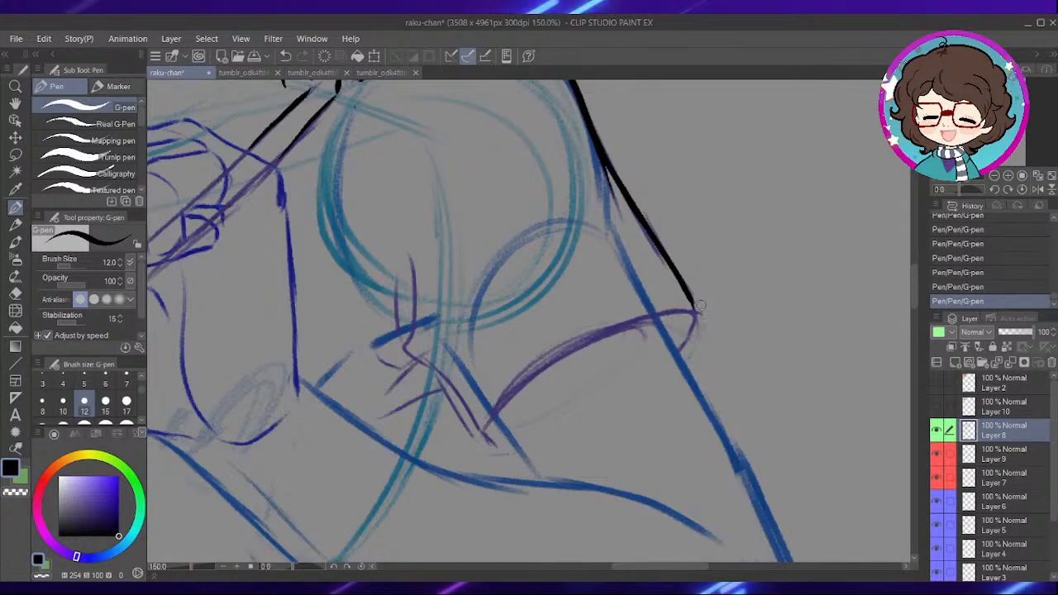
scroll(700, 306, up, 3)
drag(693, 316, 656, 413)
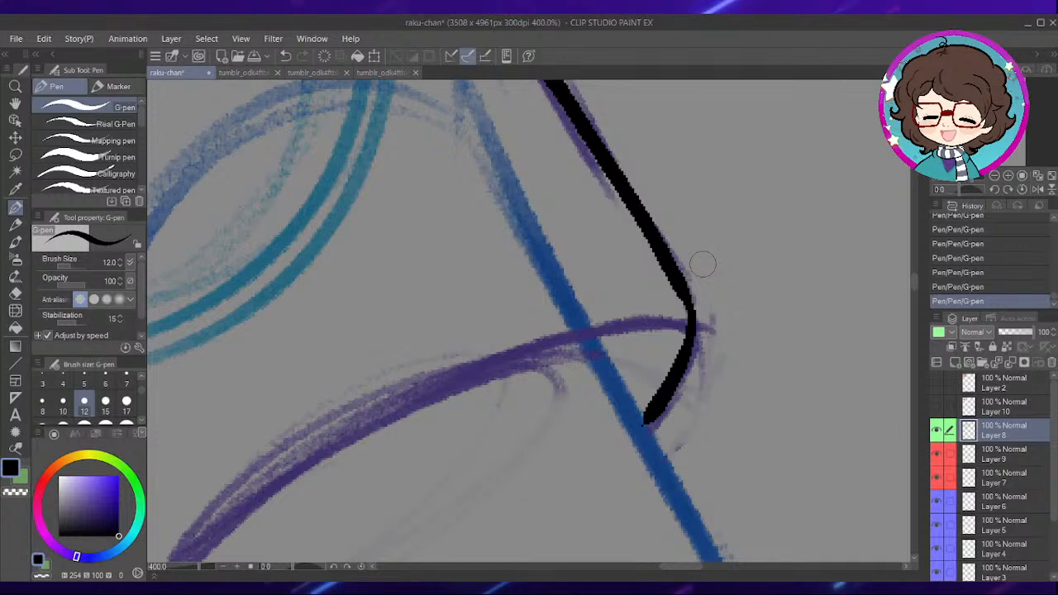
- Ink the far sleeve's curved hem from the outer corner to the inner corner and erase the rough bump beneath the line
mouse_move(696, 327)
mouse_down()
mouse_move(747, 253)
mouse_move(782, 229)
mouse_up()
mouse_move(735, 284)
mouse_down()
mouse_move(682, 240)
mouse_move(550, 291)
mouse_up()
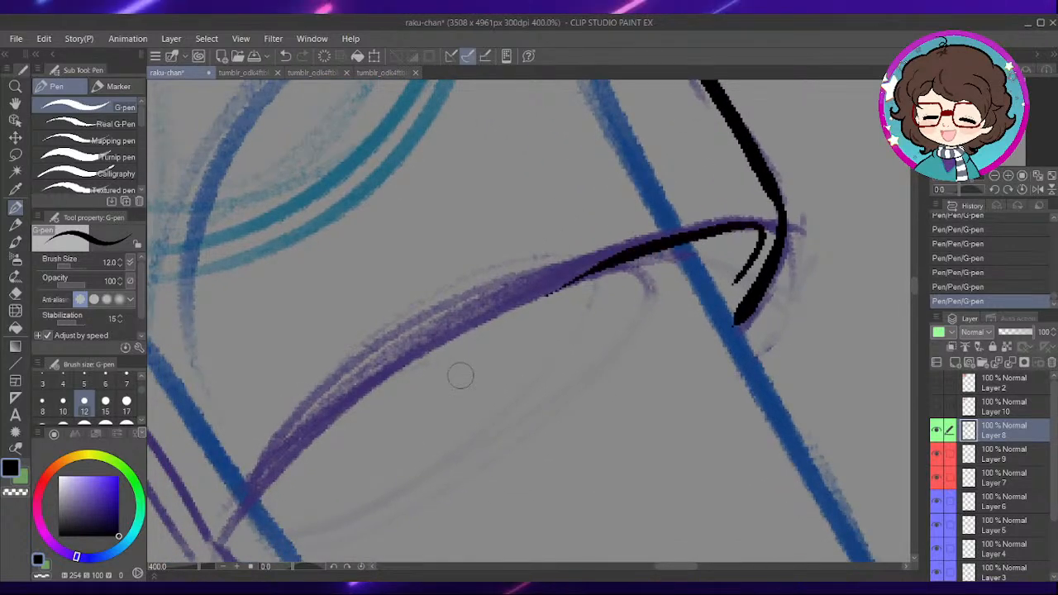
mouse_move(503, 378)
mouse_down()
mouse_move(524, 362)
mouse_move(531, 326)
mouse_up()
mouse_move(425, 378)
mouse_down()
mouse_move(500, 423)
mouse_move(524, 282)
mouse_move(662, 190)
mouse_up()
mouse_move(626, 229)
mouse_down()
mouse_move(532, 281)
mouse_move(645, 217)
mouse_move(713, 205)
mouse_up()
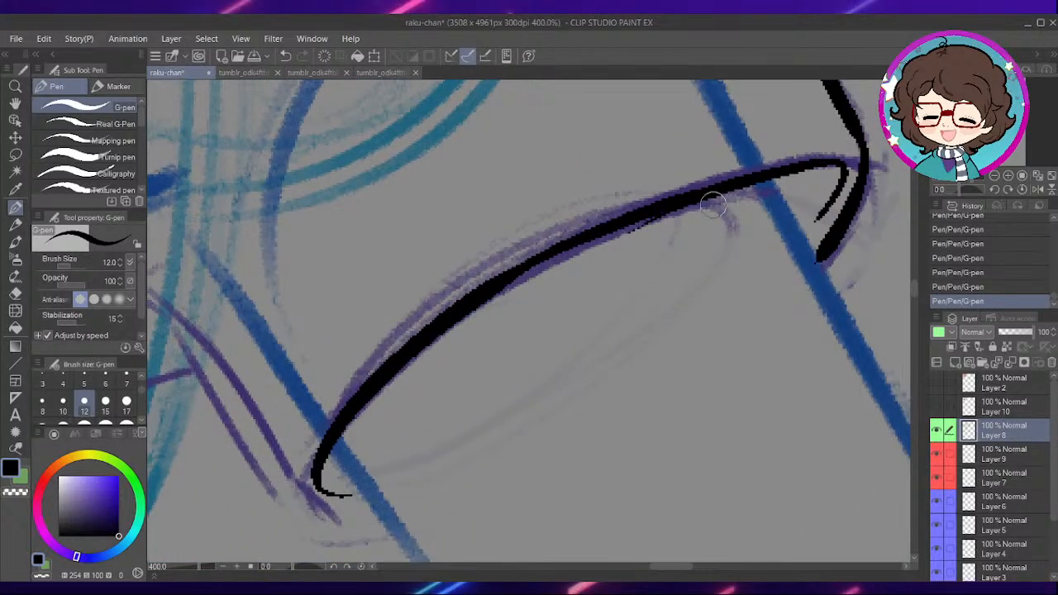
key(e)
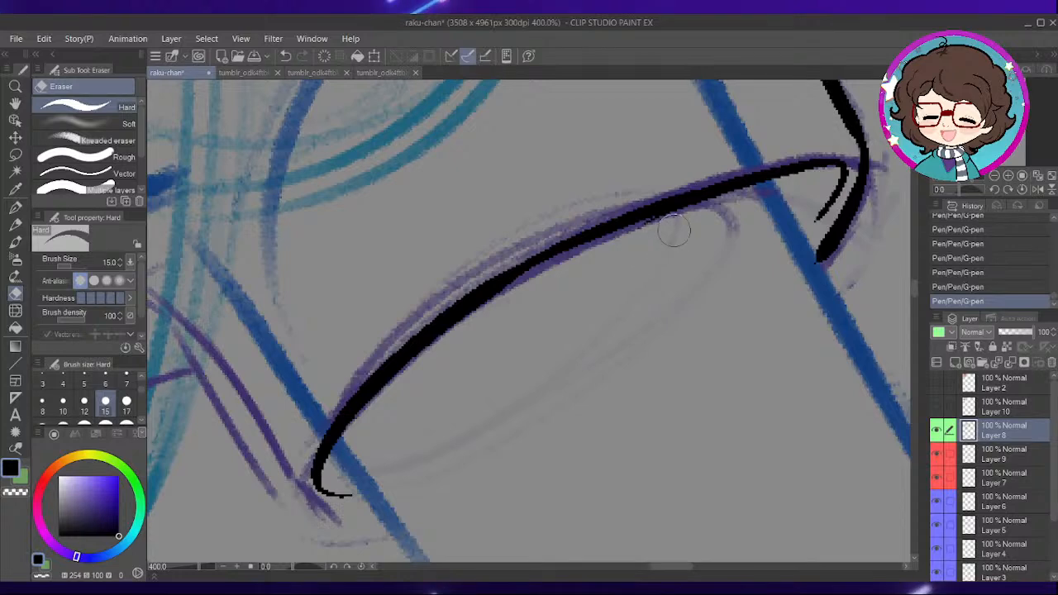
click(675, 231)
key(p)
- Ink the far armpit's fold, the narrow loop-shaped crease above it and the sleeve's inner edge down to the hem
scroll(646, 276, down, 2)
mouse_move(474, 275)
mouse_down()
mouse_move(619, 253)
mouse_move(631, 288)
mouse_up()
scroll(541, 318, up, 2)
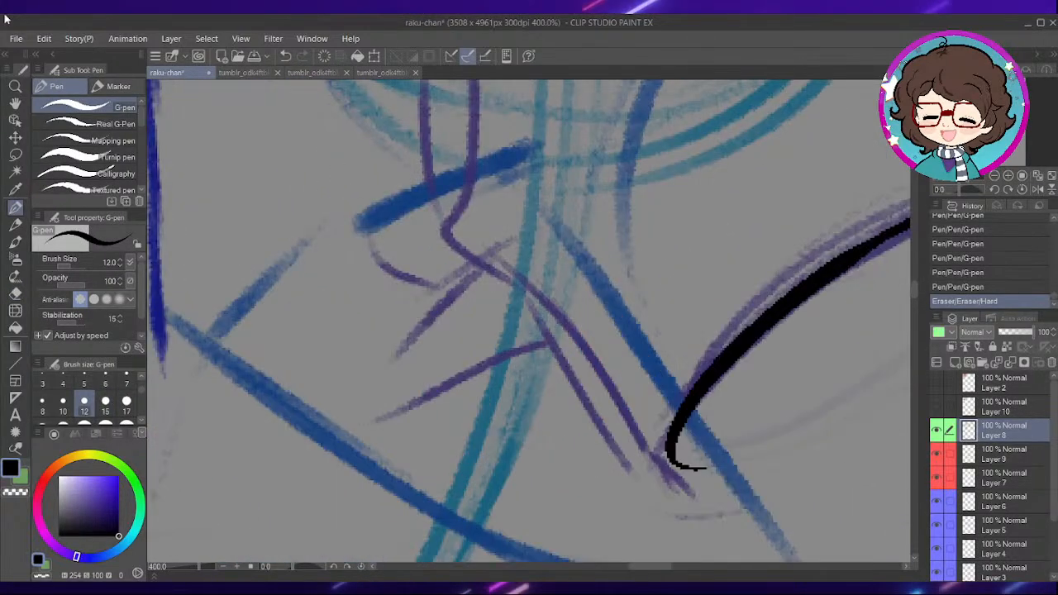
drag(474, 178, 493, 265)
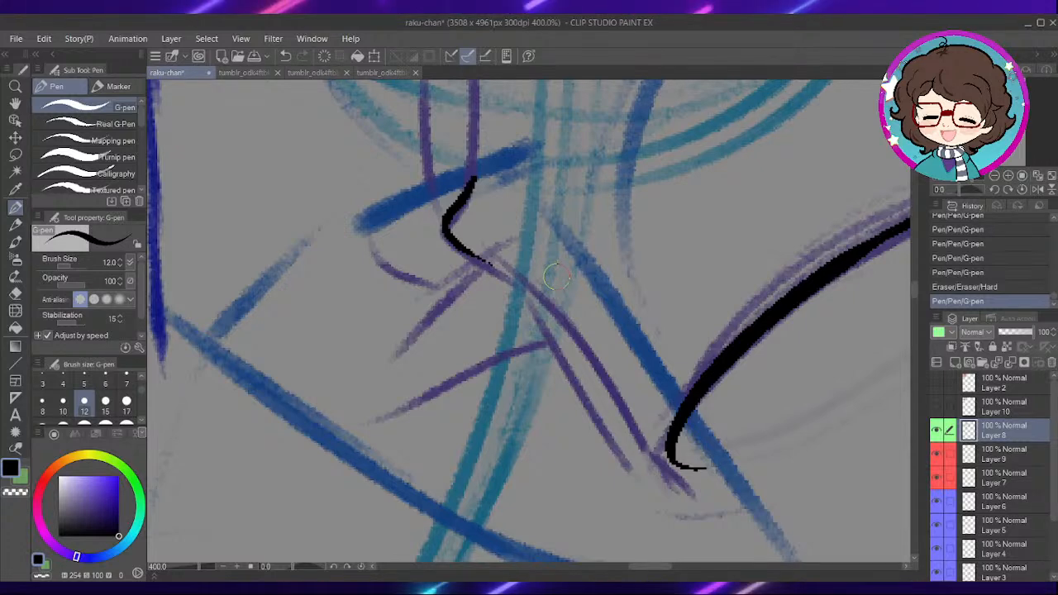
key(ctrl+minus)
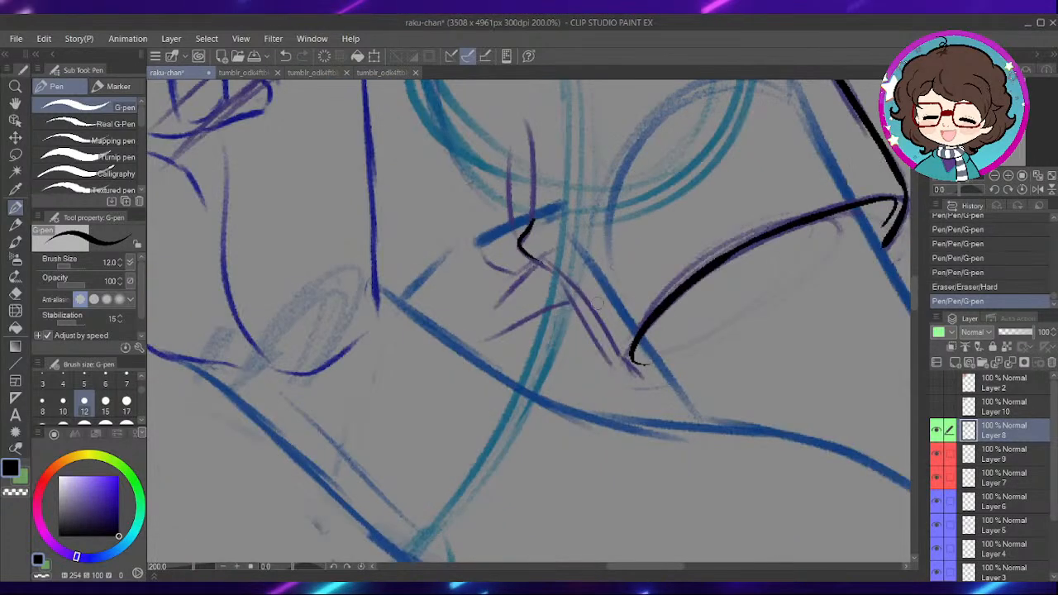
mouse_move(543, 262)
mouse_down()
mouse_move(617, 366)
mouse_move(658, 370)
mouse_up()
drag(599, 300, 624, 412)
mouse_move(557, 332)
mouse_down()
mouse_move(557, 239)
mouse_move(546, 323)
mouse_up()
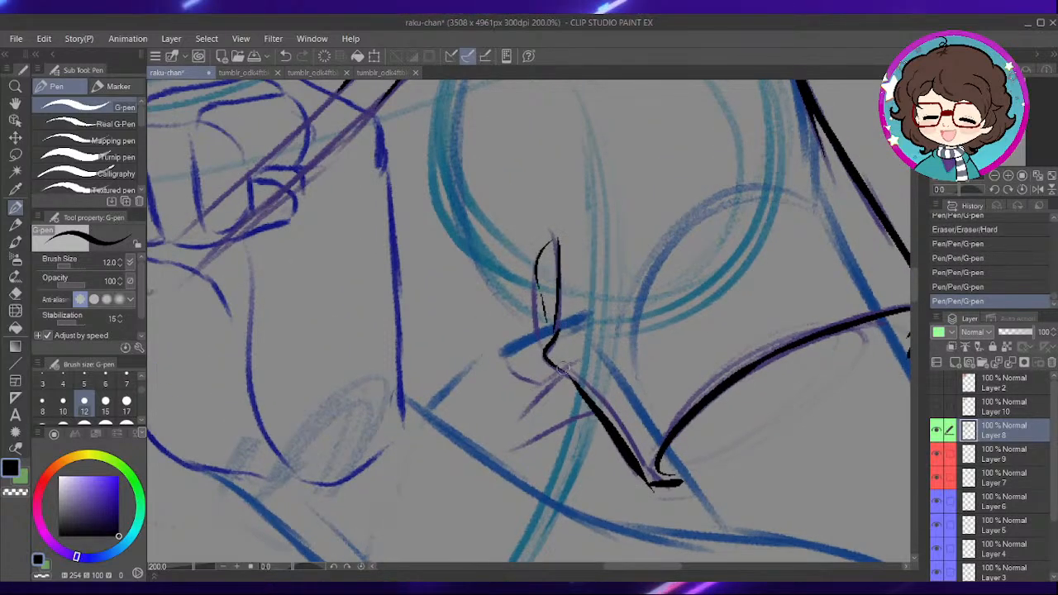
- Ink the curved fold line running from the chest side to the far armpit, redrawing it after an undone stroke
drag(579, 398, 495, 381)
drag(679, 340, 713, 300)
key(ctrl+z)
drag(521, 313, 605, 349)
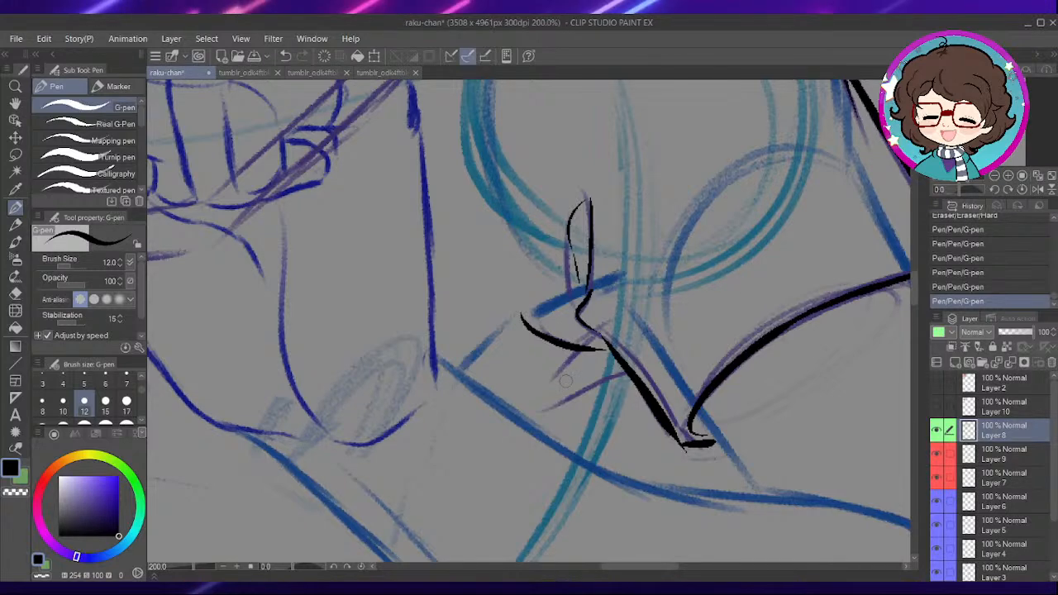
key(p)
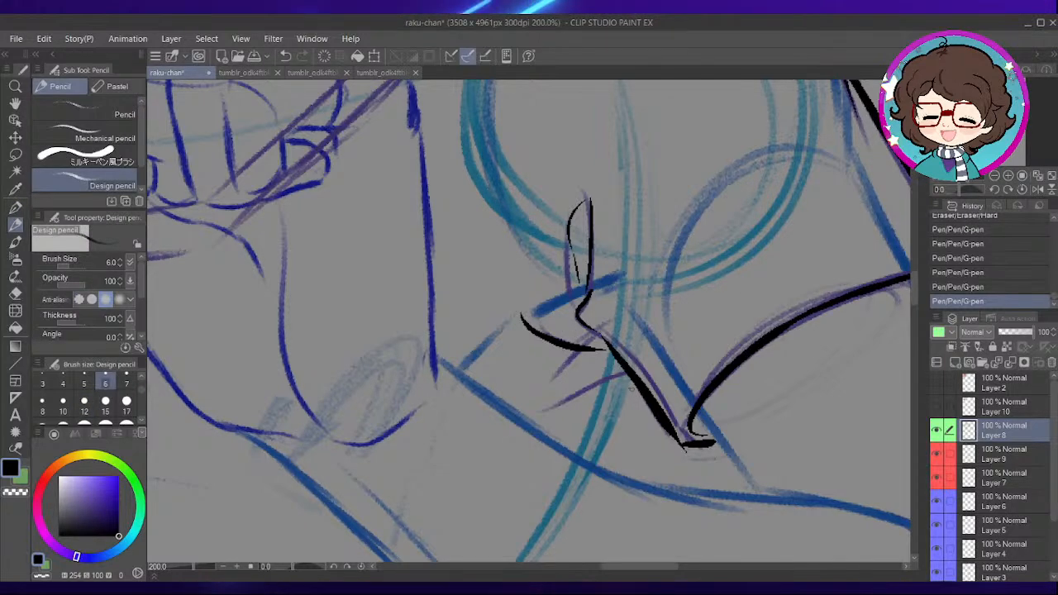
key(p)
scroll(628, 385, down, 1)
scroll(635, 381, up, 3)
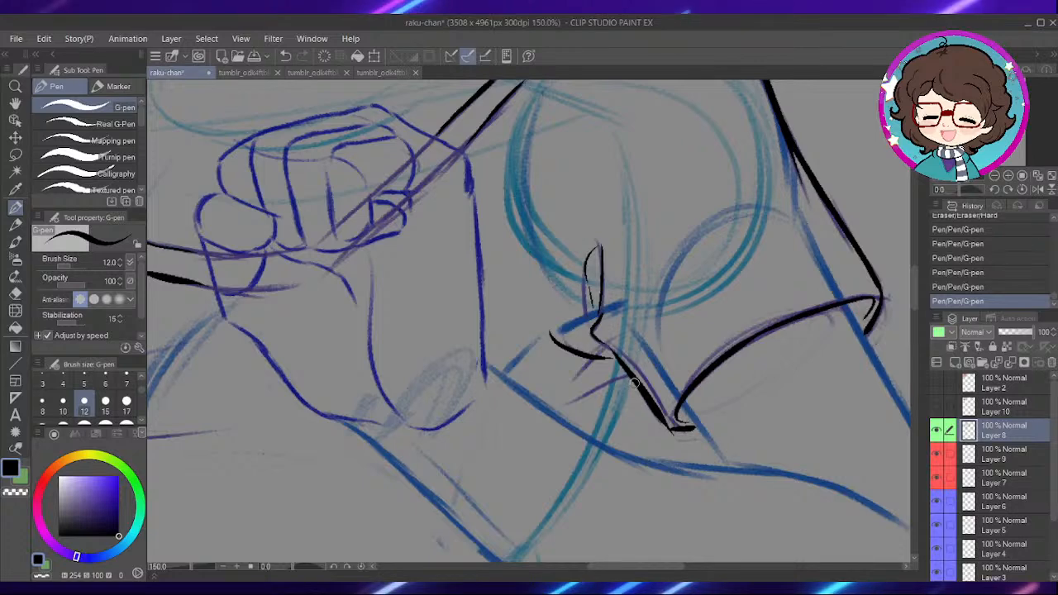
drag(640, 358, 673, 309)
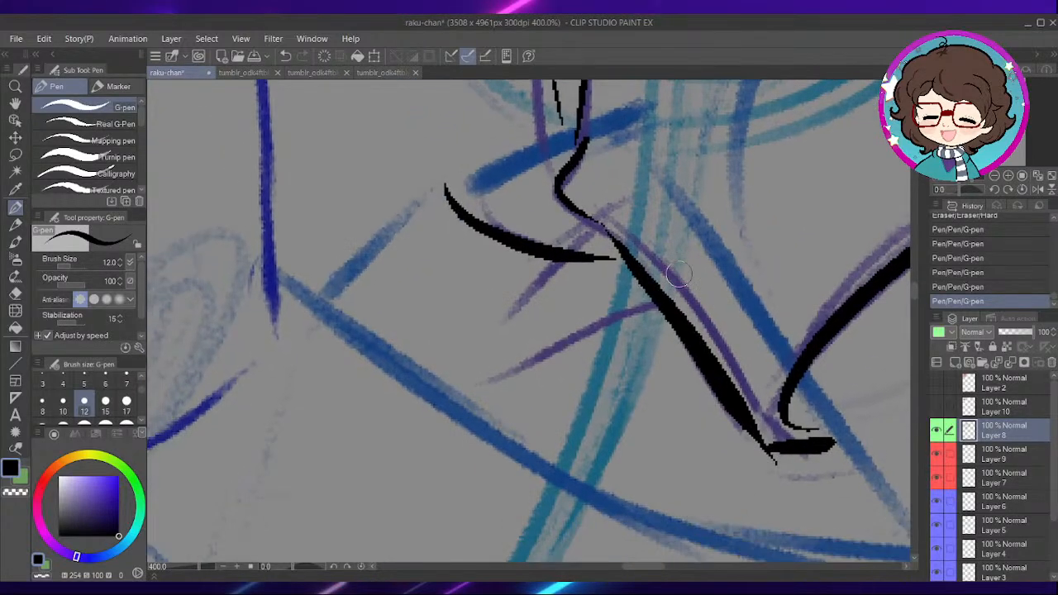
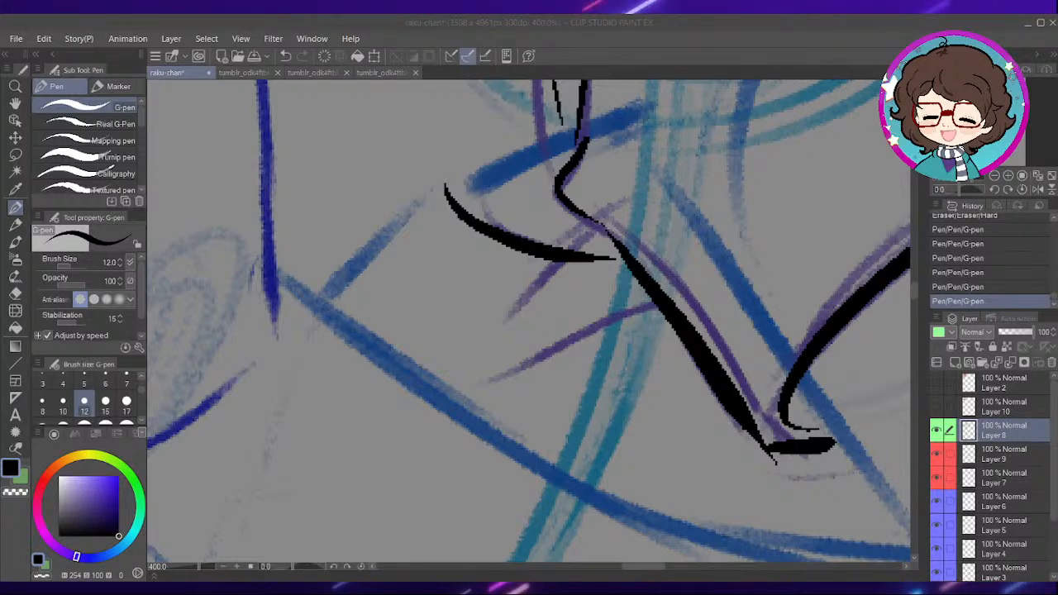
- Set the pen size to 6 and ink the short vertical crease and rounded fold at the fist's little fingertip
drag(446, 314, 629, 303)
drag(471, 302, 652, 190)
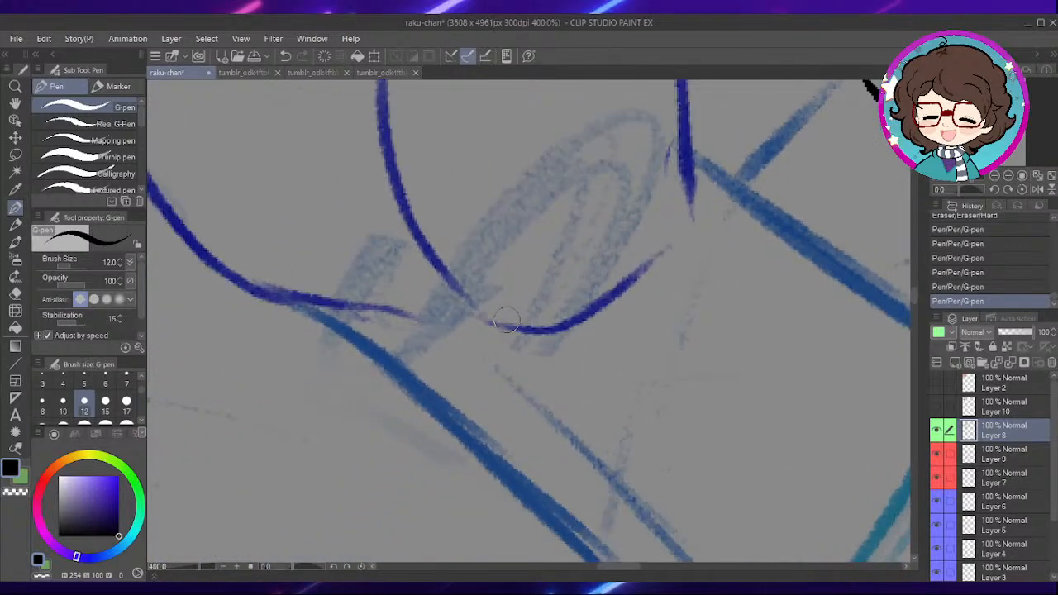
drag(524, 166, 534, 357)
drag(477, 291, 489, 317)
mouse_move(491, 161)
mouse_down()
mouse_move(513, 280)
mouse_move(573, 406)
mouse_up()
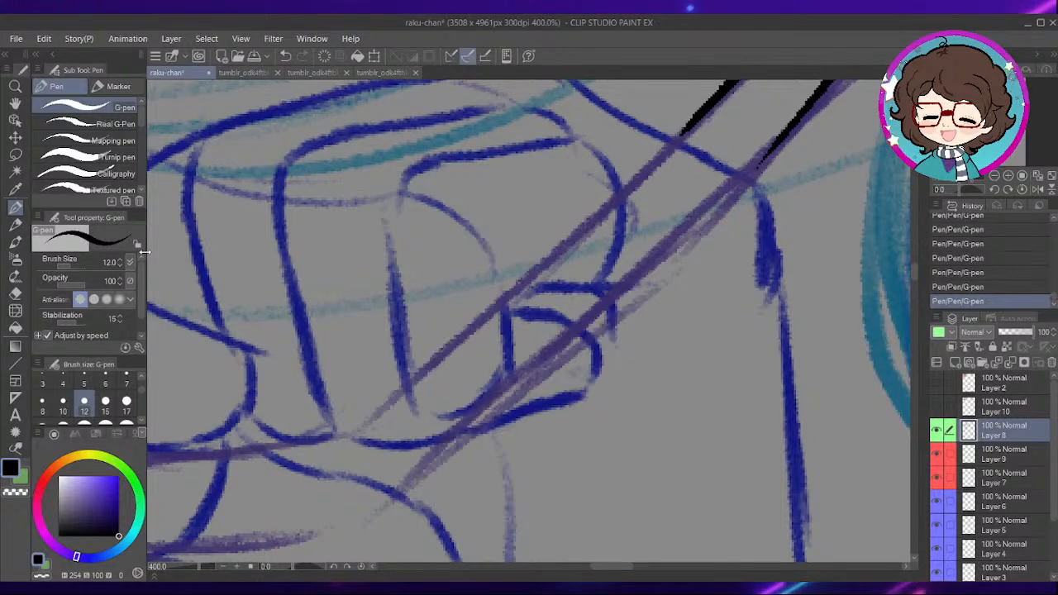
click(105, 384)
drag(566, 337, 591, 355)
drag(534, 315, 535, 384)
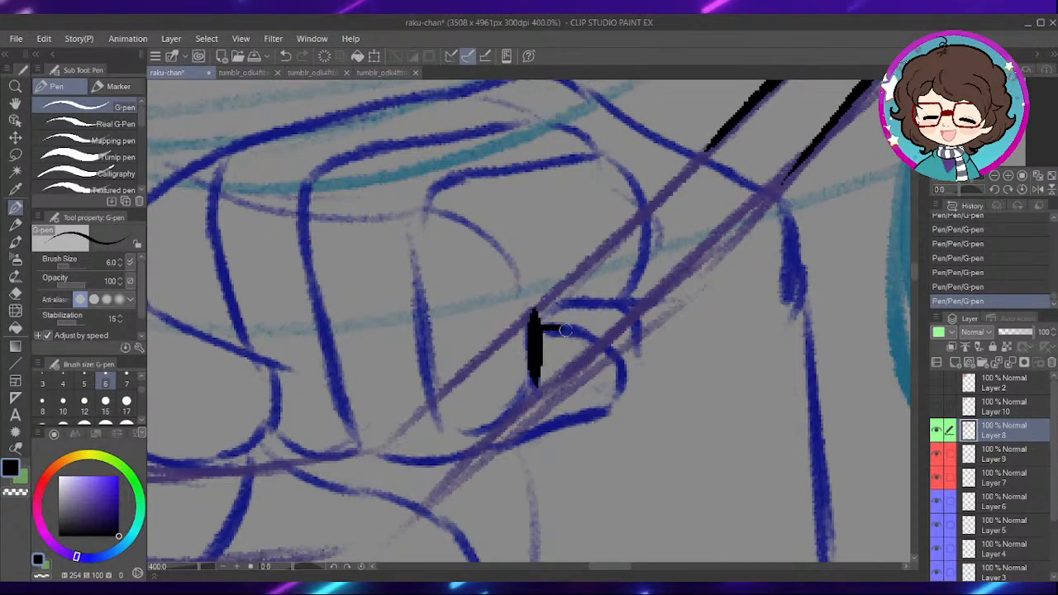
drag(539, 328, 605, 404)
mouse_move(571, 362)
mouse_down()
mouse_move(624, 358)
mouse_move(651, 333)
mouse_up()
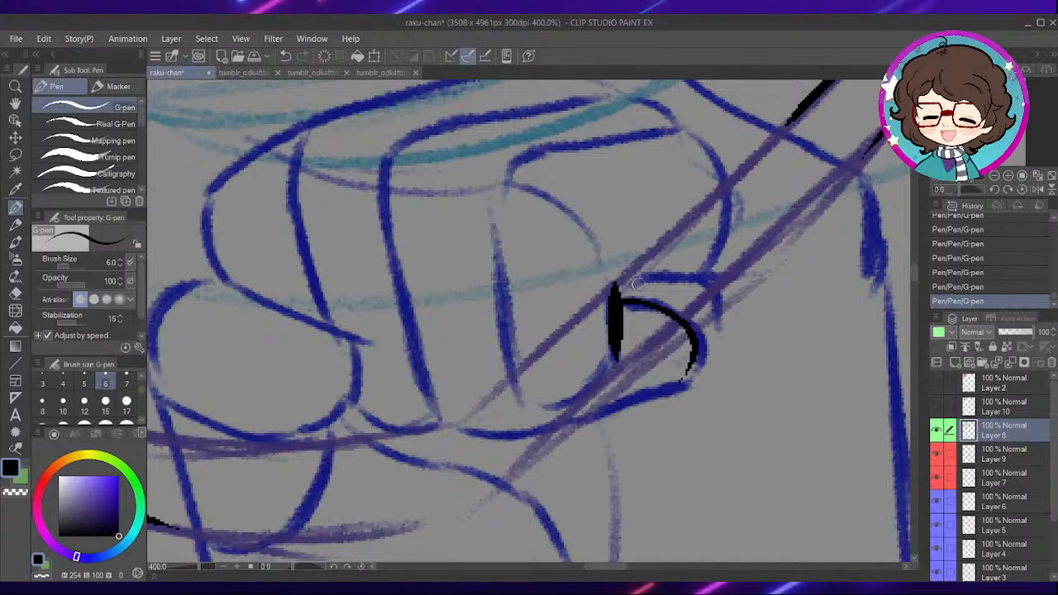
drag(622, 298, 612, 301)
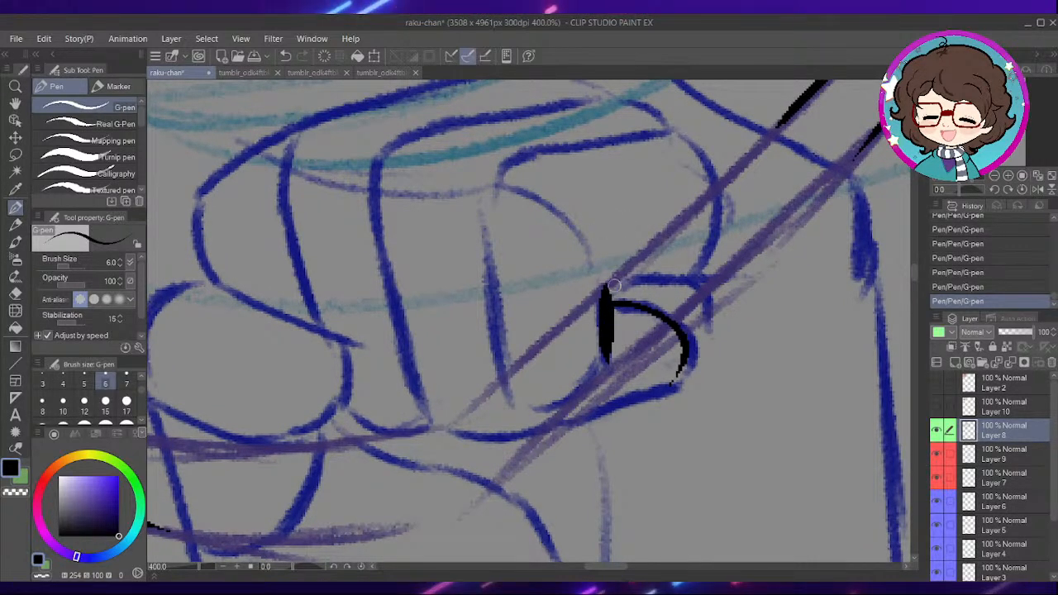
drag(625, 248, 654, 289)
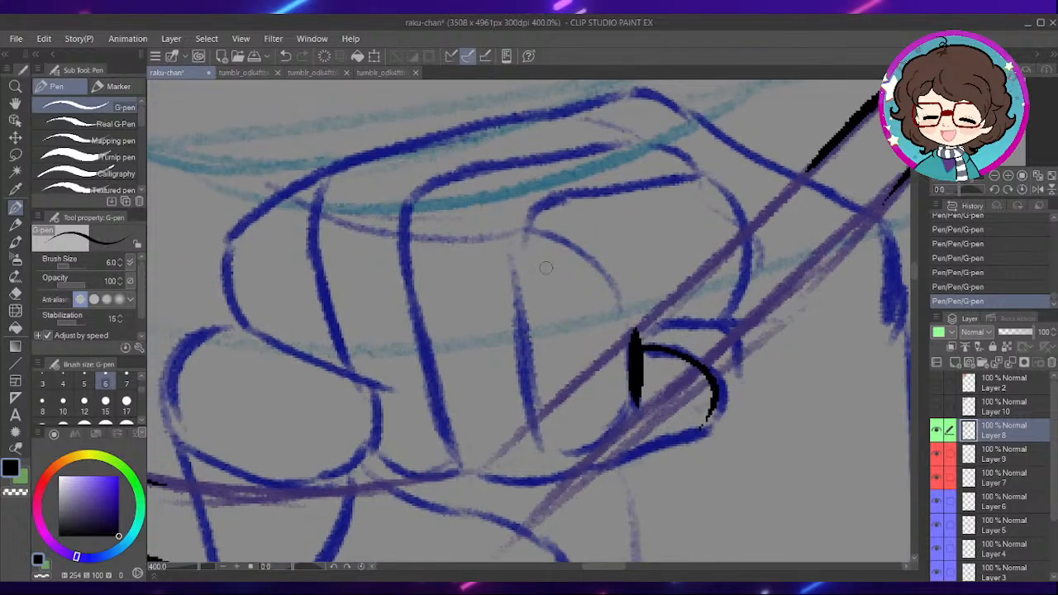
- Ink the little finger's upper edge, long side, curved underside and the horizontal fold above its tip
drag(541, 205, 693, 177)
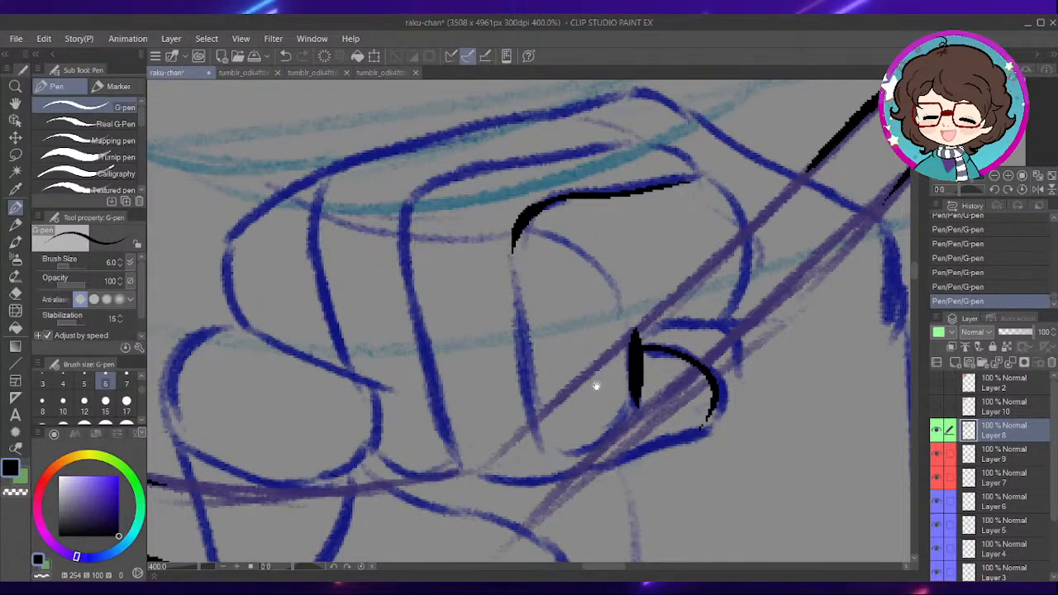
drag(511, 275, 535, 198)
drag(611, 381, 732, 351)
mouse_move(692, 269)
mouse_down()
mouse_move(660, 319)
mouse_move(744, 295)
mouse_up()
drag(574, 311, 620, 303)
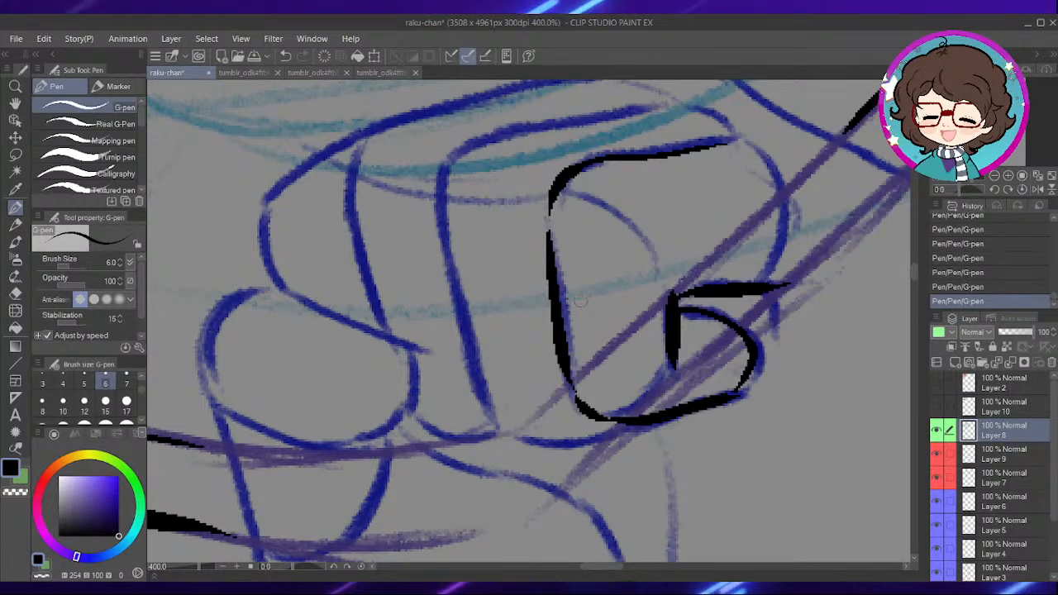
- Ink the ring finger's upper knuckle edge, its long side and the rounded bottom joining the little finger
drag(549, 236, 628, 259)
mouse_move(531, 205)
mouse_down()
mouse_move(554, 169)
mouse_move(746, 129)
mouse_up()
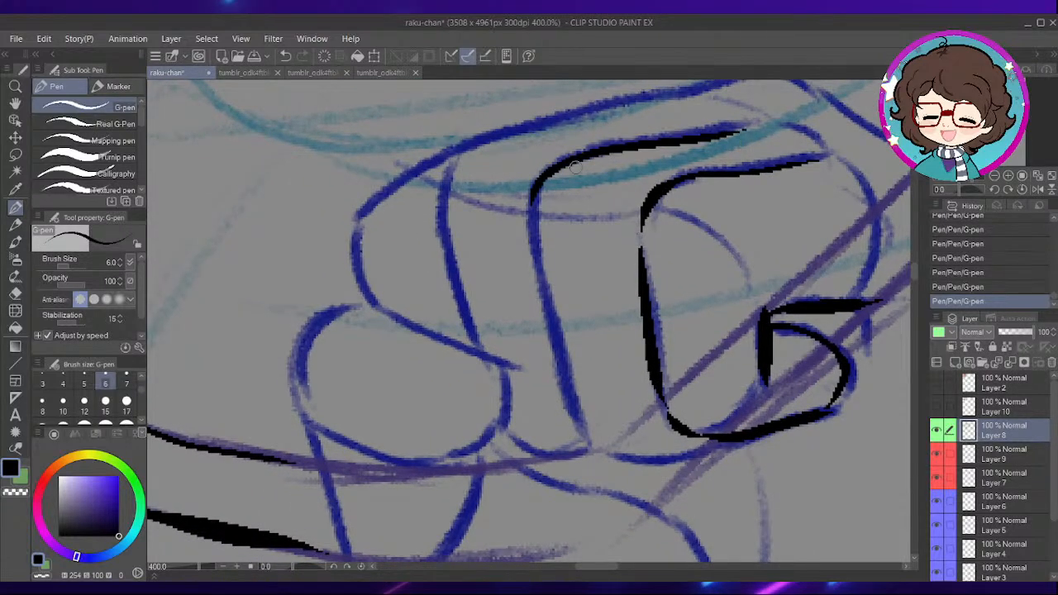
drag(531, 198, 587, 442)
drag(657, 432, 641, 329)
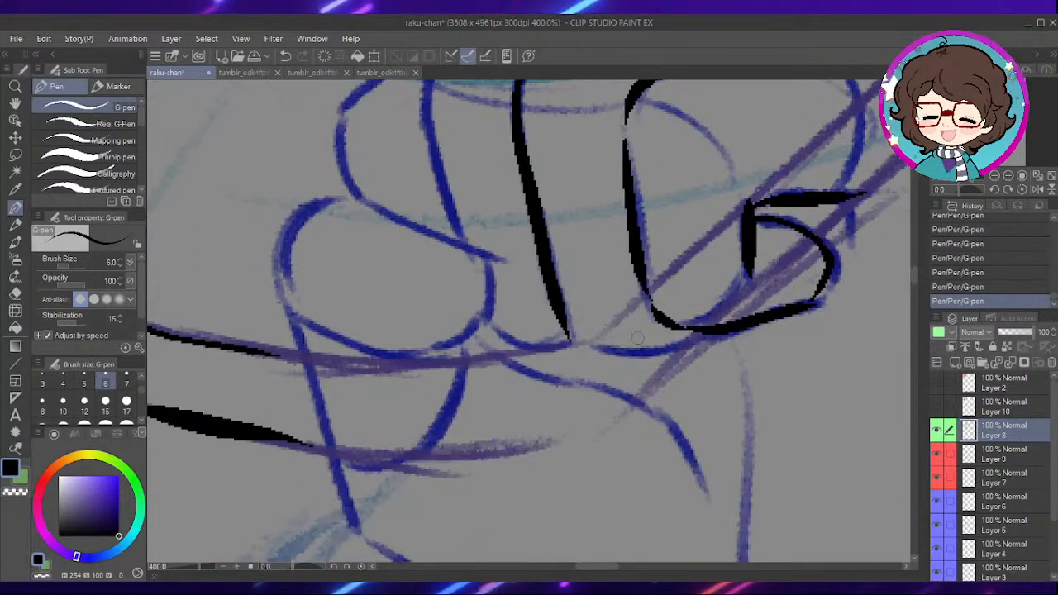
drag(633, 385, 624, 336)
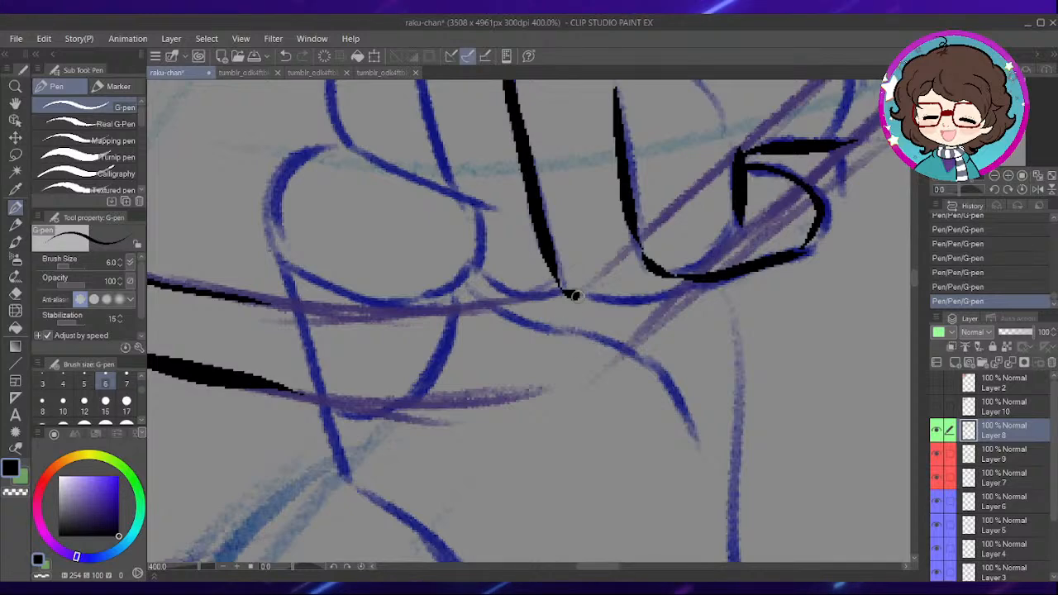
mouse_move(570, 294)
mouse_down()
mouse_move(626, 300)
mouse_move(686, 280)
mouse_up()
drag(563, 291, 604, 306)
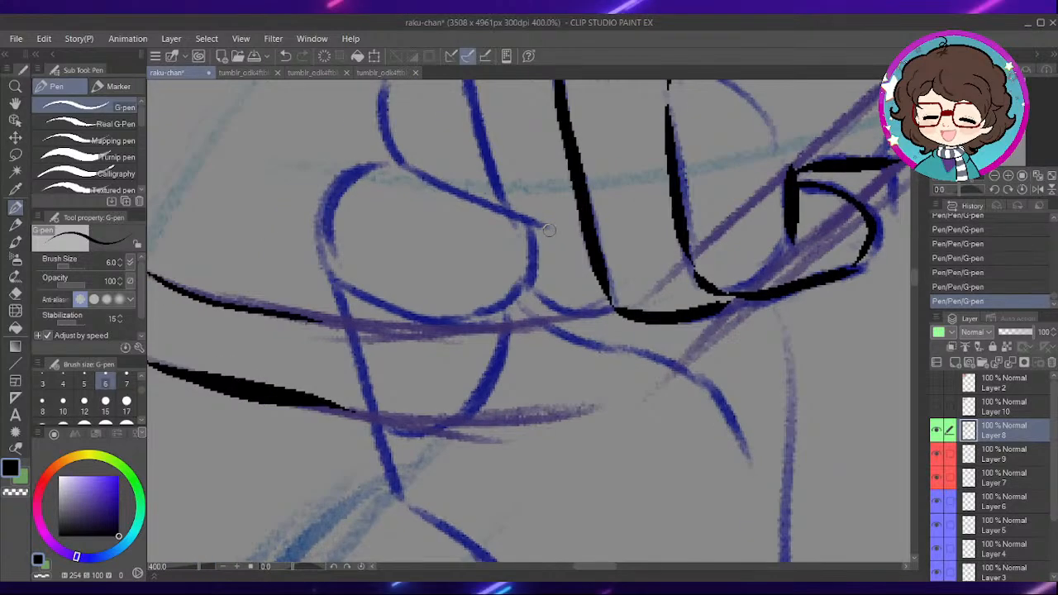
drag(593, 254, 604, 353)
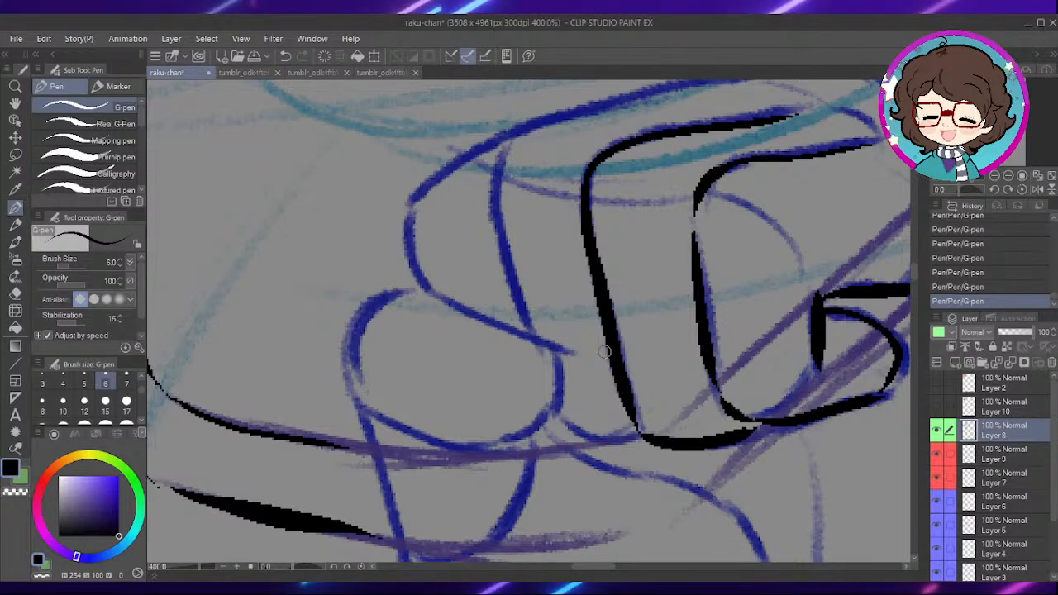
- Ink the line dividing the index and middle fingers and the fist's top edge running from that knuckle
mouse_move(640, 272)
mouse_down()
mouse_move(640, 338)
mouse_move(620, 298)
mouse_up()
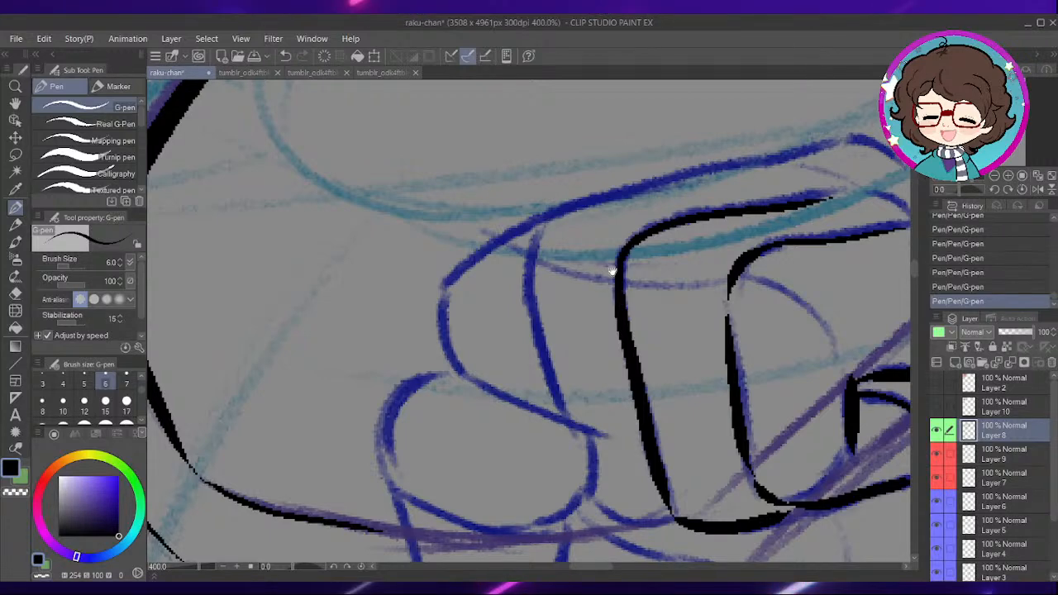
drag(614, 271, 619, 285)
mouse_move(567, 426)
mouse_down()
mouse_move(532, 302)
mouse_move(559, 226)
mouse_up()
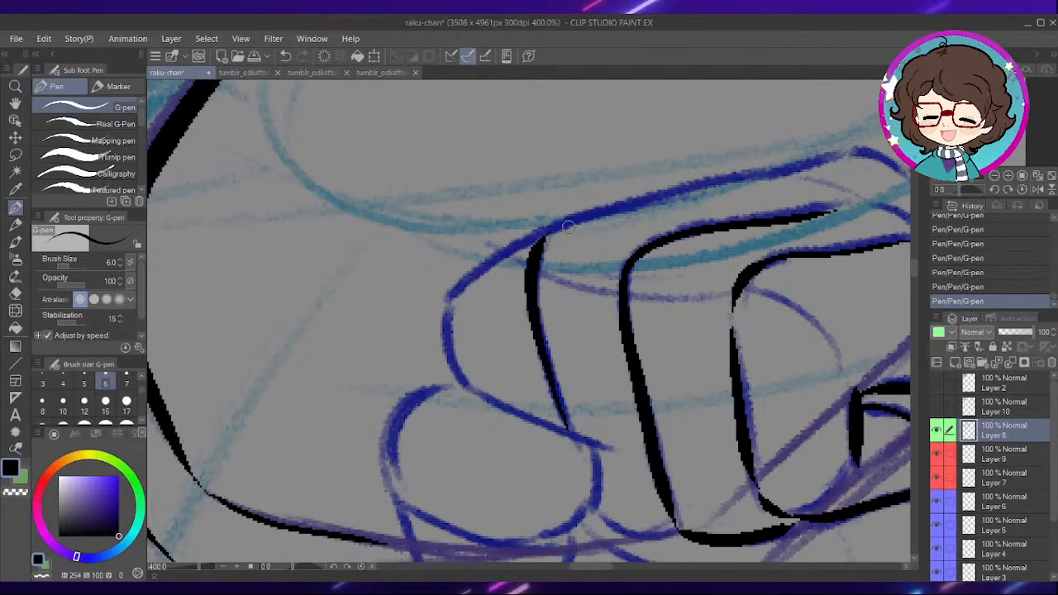
drag(633, 256, 567, 249)
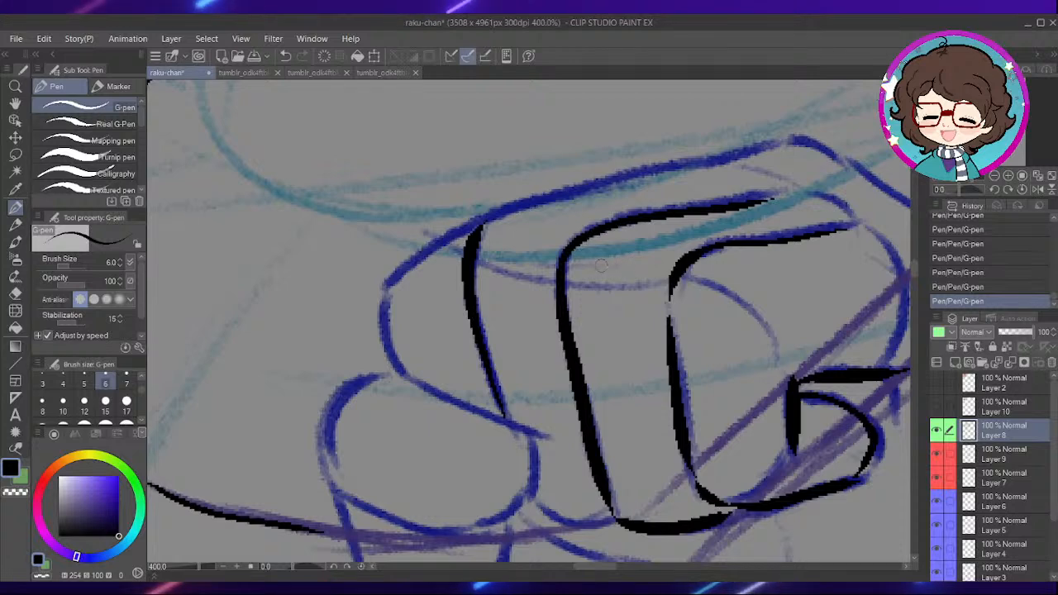
drag(485, 228, 769, 144)
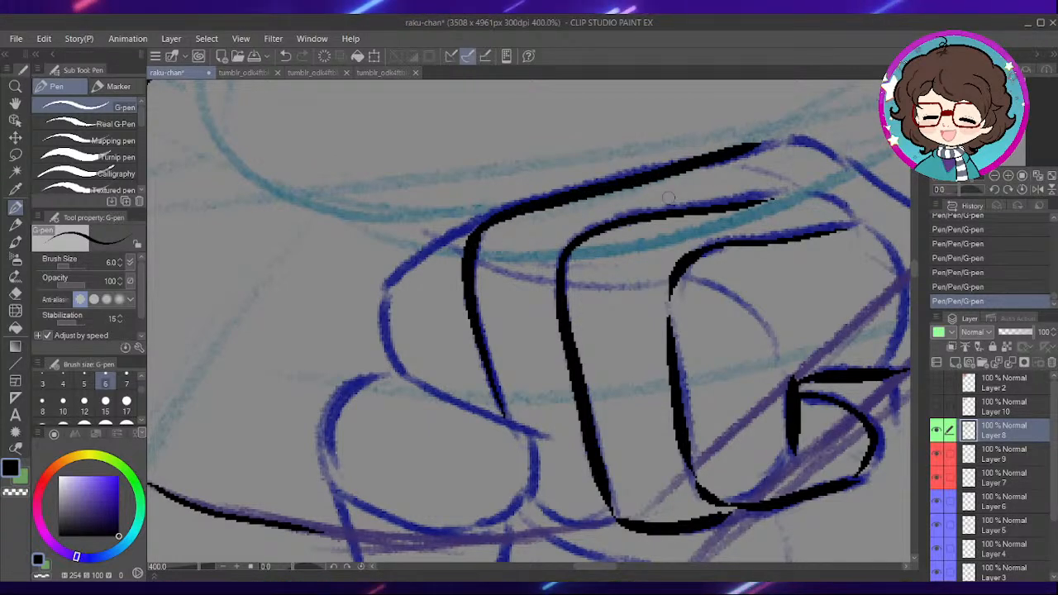
- Ink the rounded oval outline of the thumb in front of the curled fingers
scroll(668, 197, down, 5)
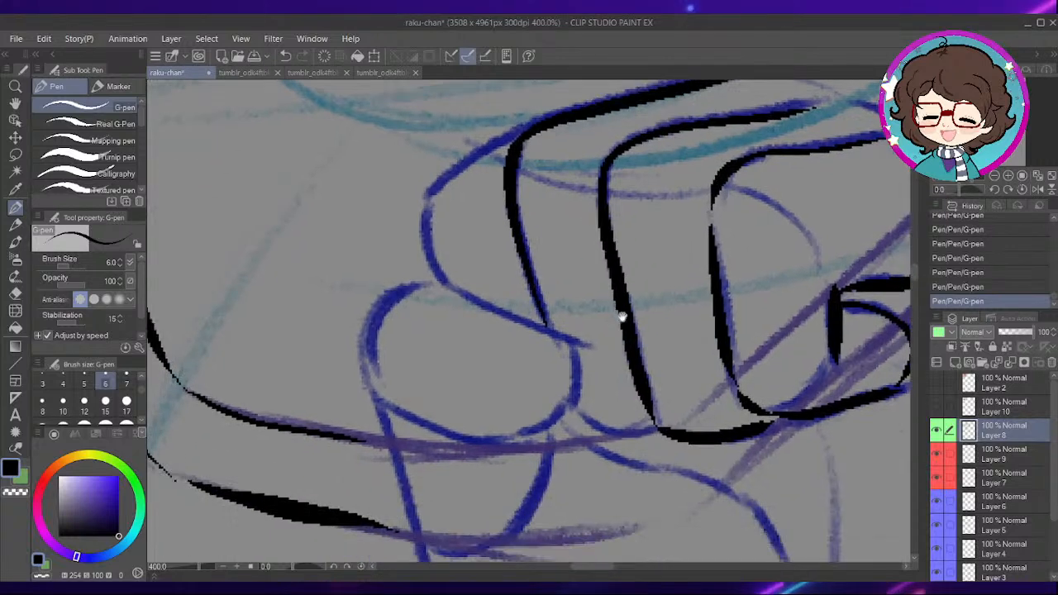
mouse_move(538, 322)
mouse_down()
mouse_move(597, 293)
mouse_move(642, 314)
mouse_up()
mouse_move(478, 304)
mouse_down()
mouse_move(503, 319)
mouse_move(608, 330)
mouse_move(659, 285)
mouse_move(663, 249)
mouse_move(519, 178)
mouse_move(452, 267)
mouse_up()
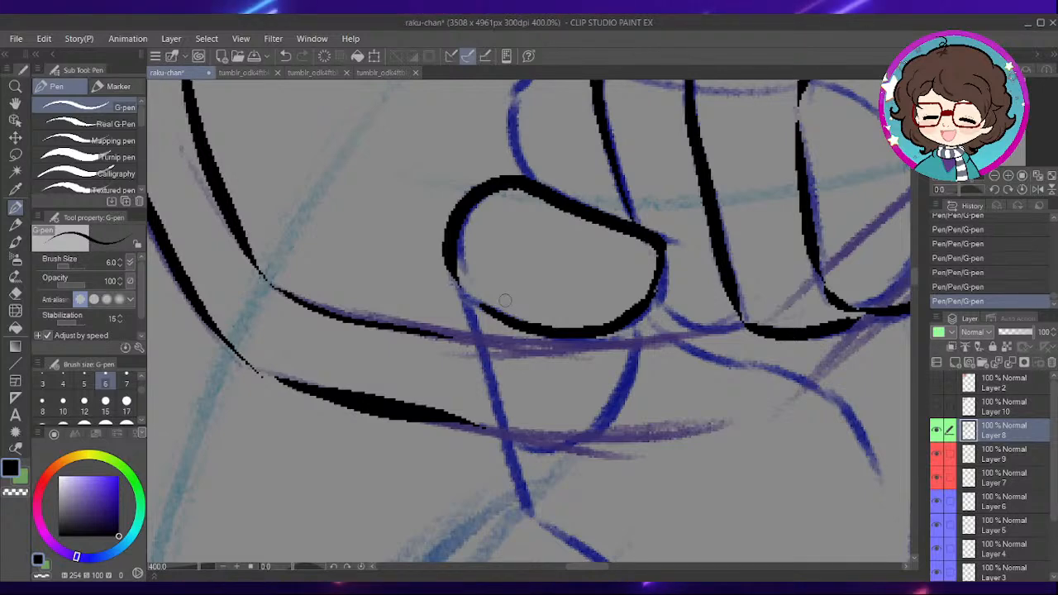
- Ink the hand's edge from the thumb down into the palm and the curved crease beneath the thumb
drag(646, 414, 619, 301)
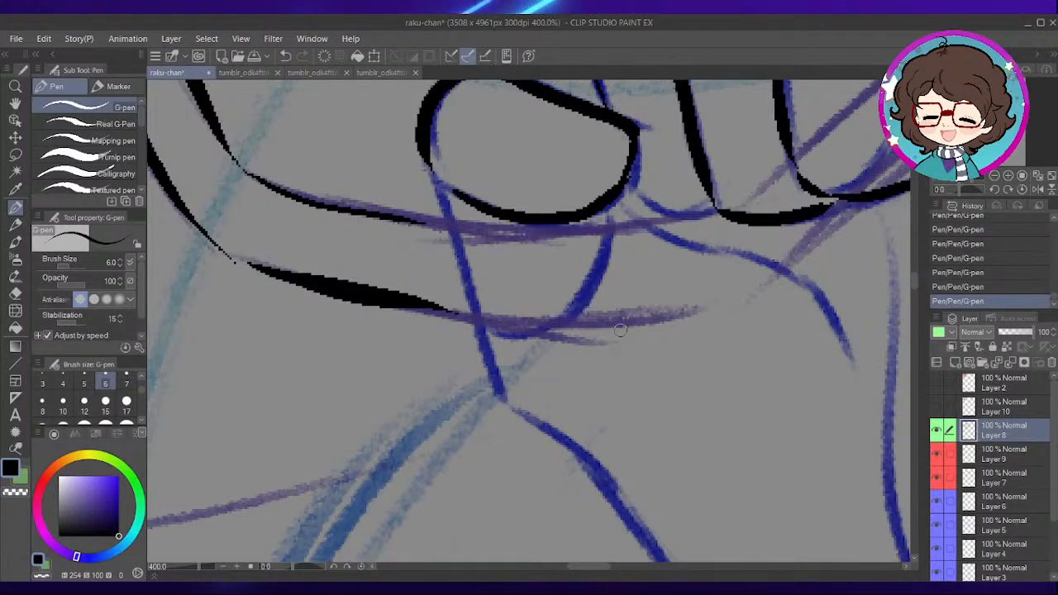
drag(645, 354, 589, 343)
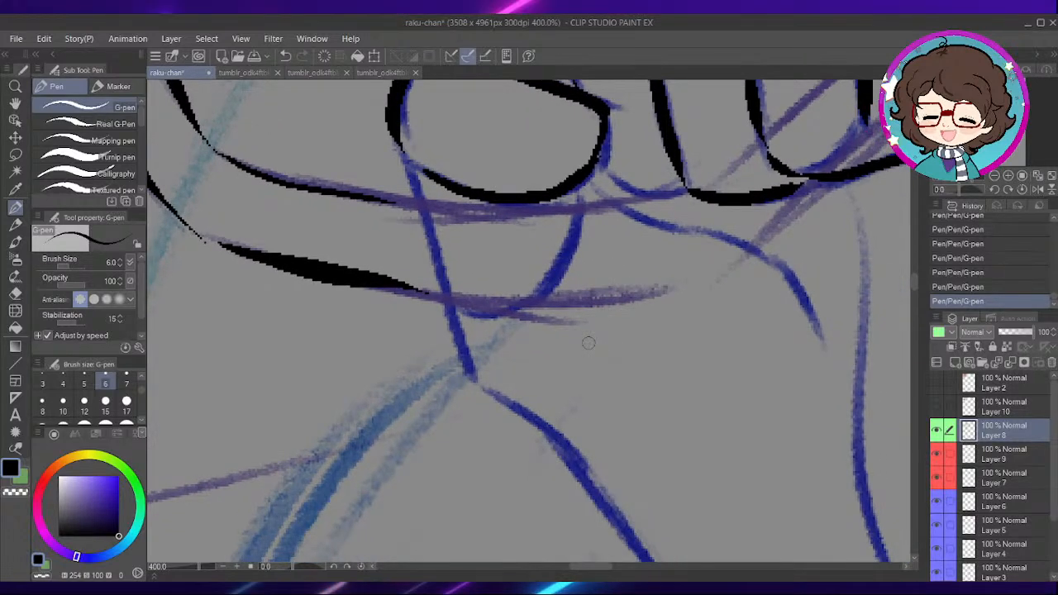
drag(499, 243, 537, 290)
mouse_move(445, 204)
mouse_down()
mouse_move(501, 413)
mouse_move(558, 467)
mouse_up()
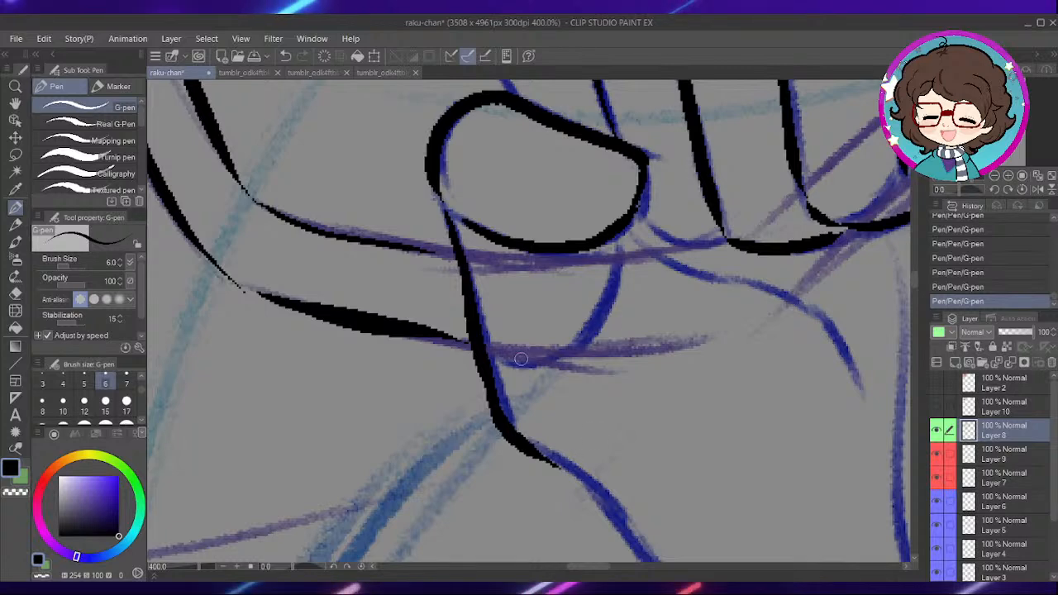
mouse_move(521, 358)
mouse_down()
mouse_move(551, 361)
mouse_move(611, 287)
mouse_up()
- Ink the index finger's outer contour above the thumb and the middle finger's rounded bottom edge
drag(670, 224, 625, 350)
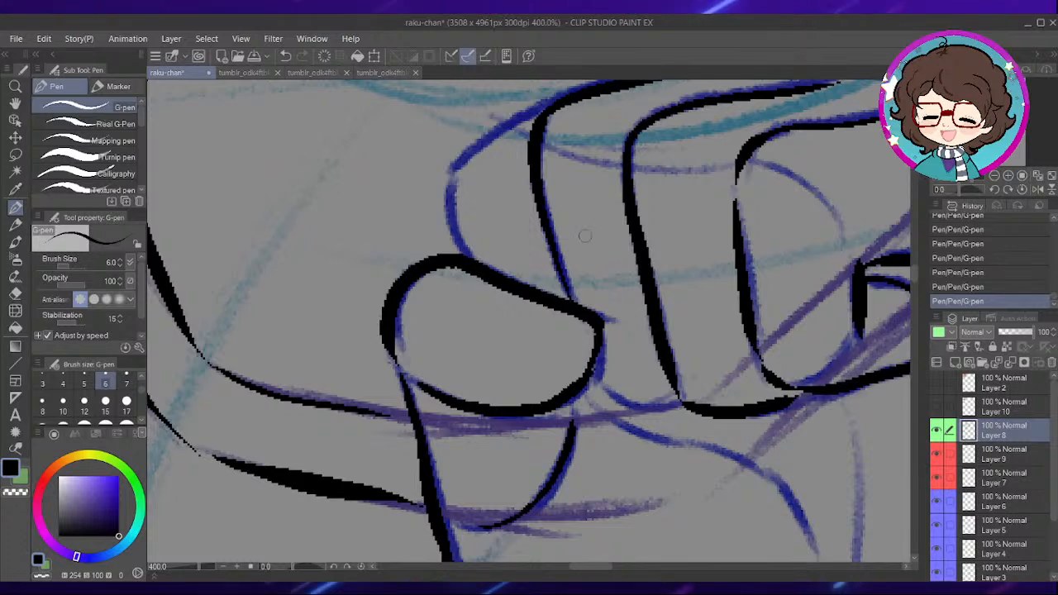
drag(587, 241, 586, 319)
drag(736, 318, 652, 244)
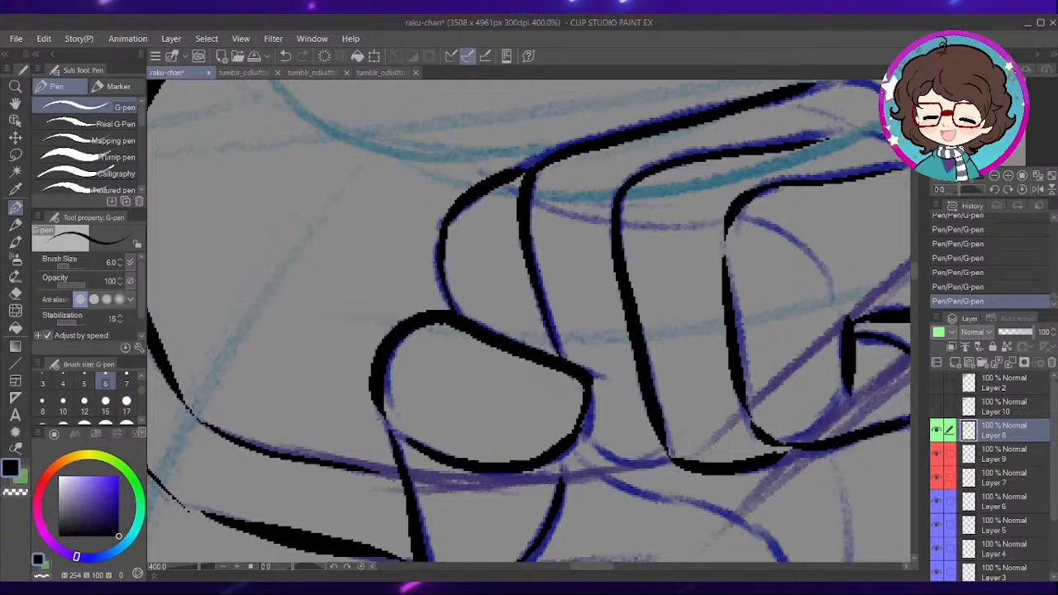
drag(698, 419, 698, 282)
mouse_move(585, 304)
mouse_down()
mouse_move(611, 324)
mouse_move(629, 321)
mouse_move(580, 325)
mouse_move(660, 312)
mouse_move(648, 302)
mouse_move(554, 351)
mouse_up()
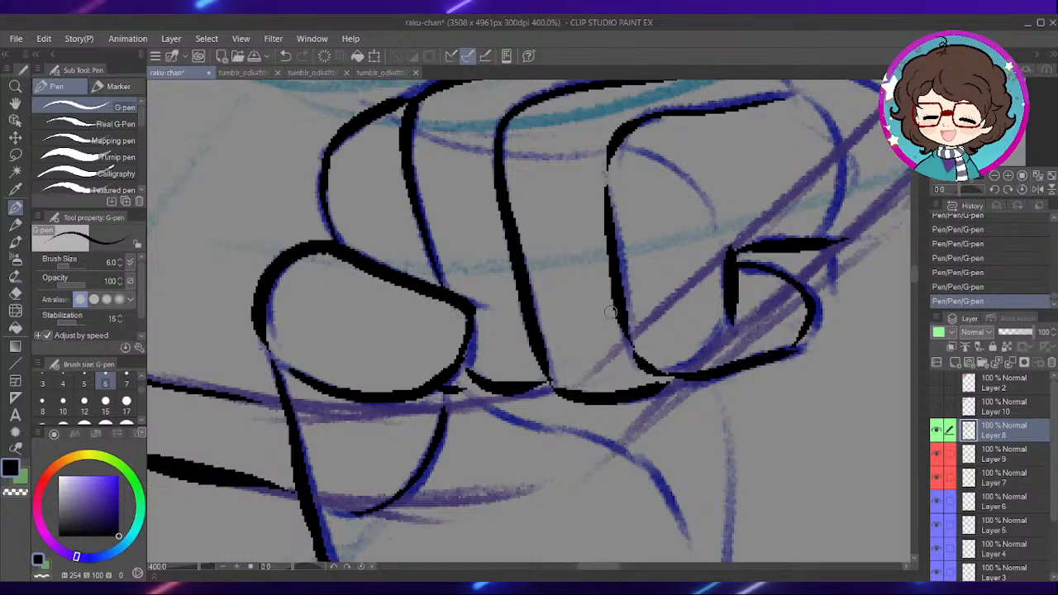
- Ink the curved palm crease running beneath the curled fingers
scroll(665, 289, down, 5)
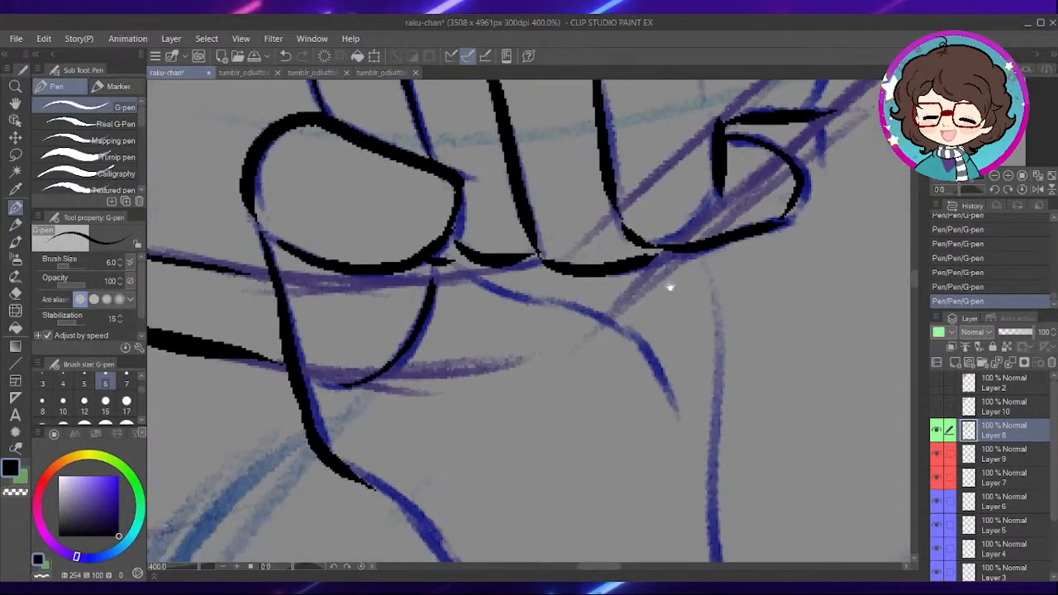
drag(615, 278, 643, 265)
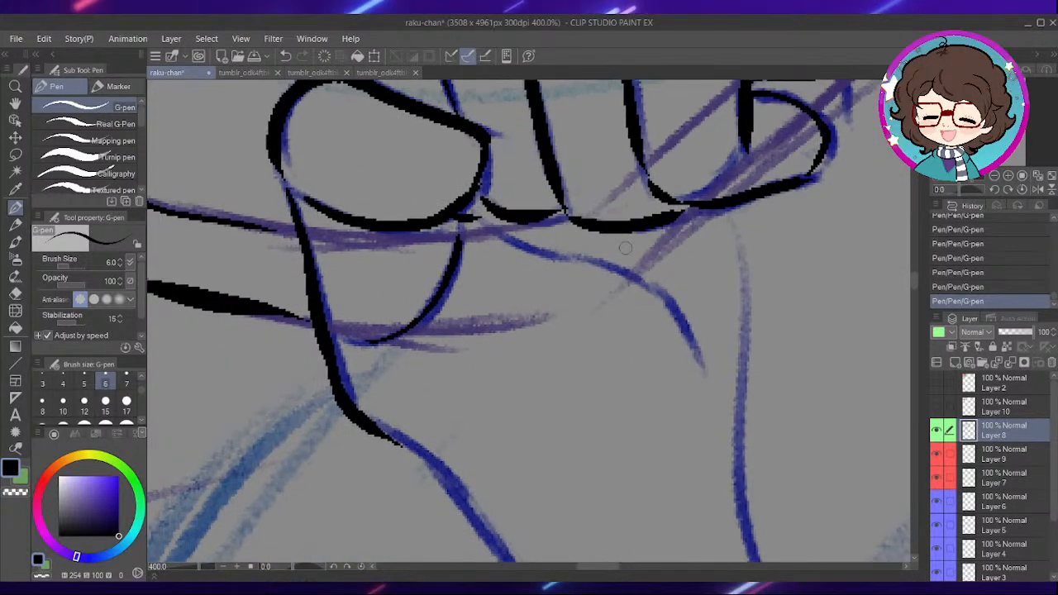
drag(598, 240, 621, 267)
drag(503, 248, 529, 269)
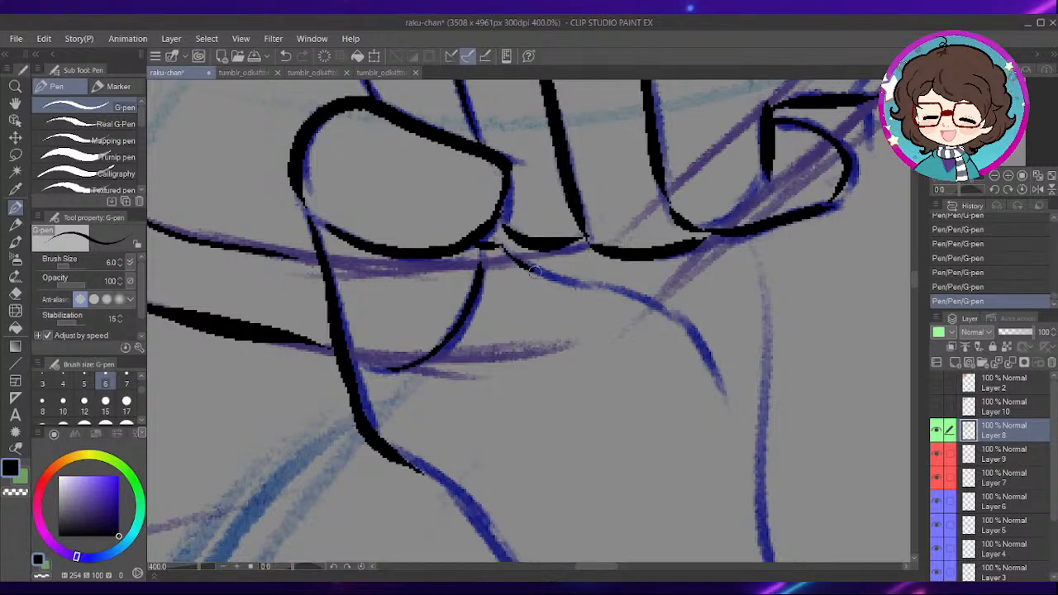
- Ink the curved line down the middle of the palm, the short curve at its heel and the palm's thumb-side edge
mouse_move(657, 308)
mouse_down()
mouse_move(720, 375)
mouse_move(650, 208)
mouse_move(659, 169)
mouse_up()
mouse_move(661, 172)
mouse_down()
mouse_move(649, 240)
mouse_move(674, 451)
mouse_up()
drag(570, 321, 665, 242)
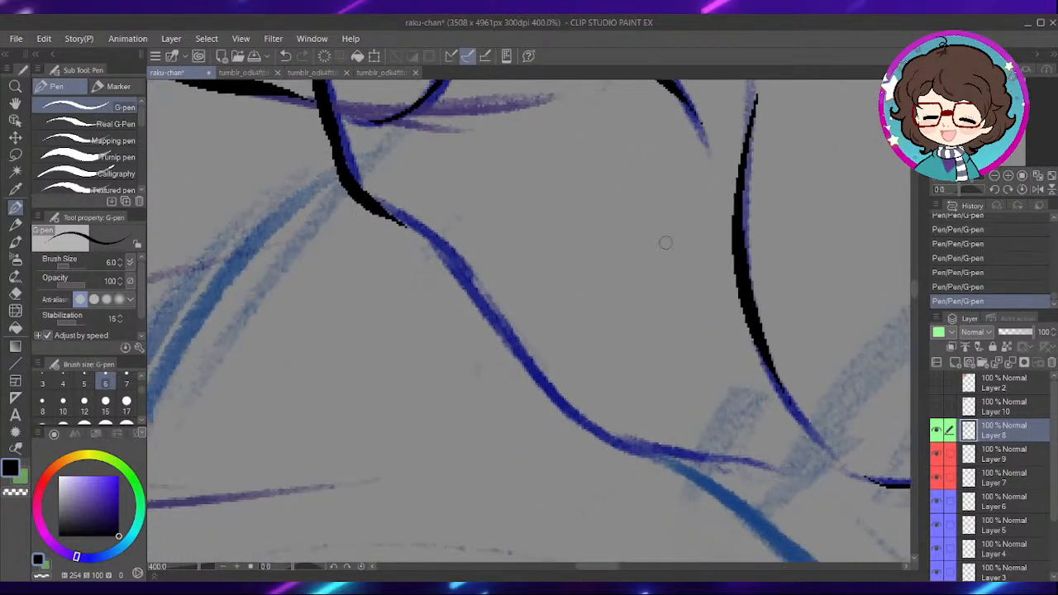
drag(588, 298, 589, 348)
mouse_move(406, 273)
mouse_down()
mouse_move(569, 472)
mouse_move(676, 508)
mouse_up()
- Ink the short curved fold at the wrist and the short diagonal line beside it
drag(741, 470, 615, 372)
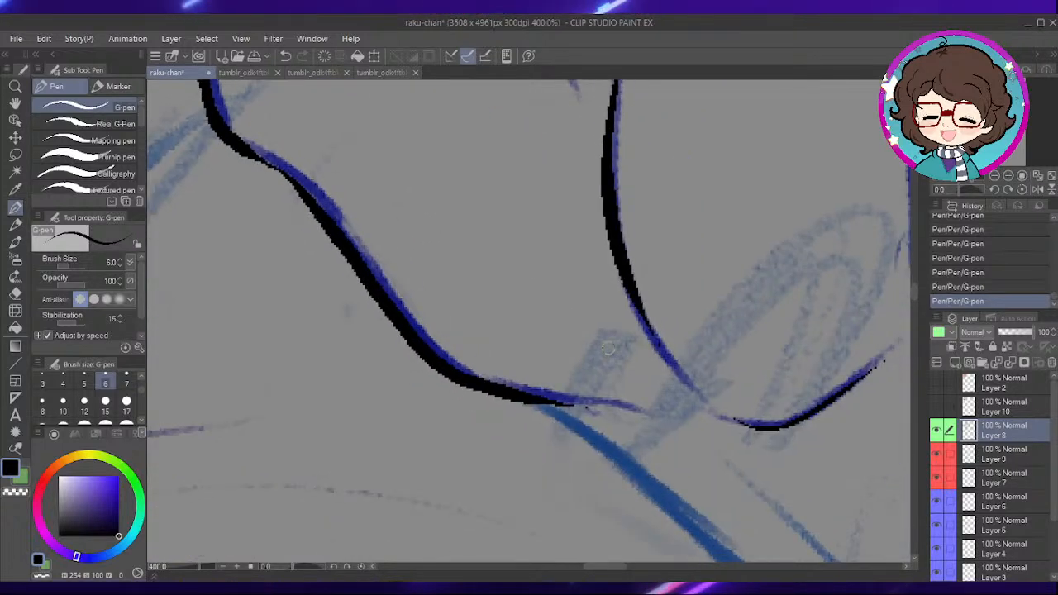
drag(712, 400, 651, 241)
drag(544, 251, 616, 293)
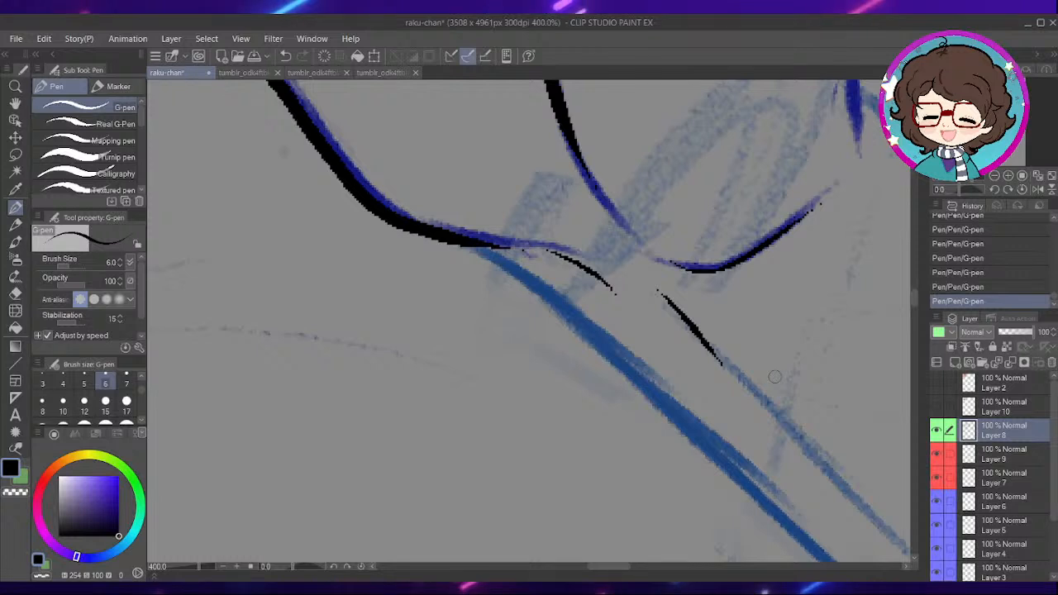
mouse_move(483, 254)
mouse_down()
mouse_move(457, 235)
mouse_move(526, 285)
mouse_move(635, 393)
mouse_up()
scroll(683, 417, down, 2)
scroll(463, 285, up, 2)
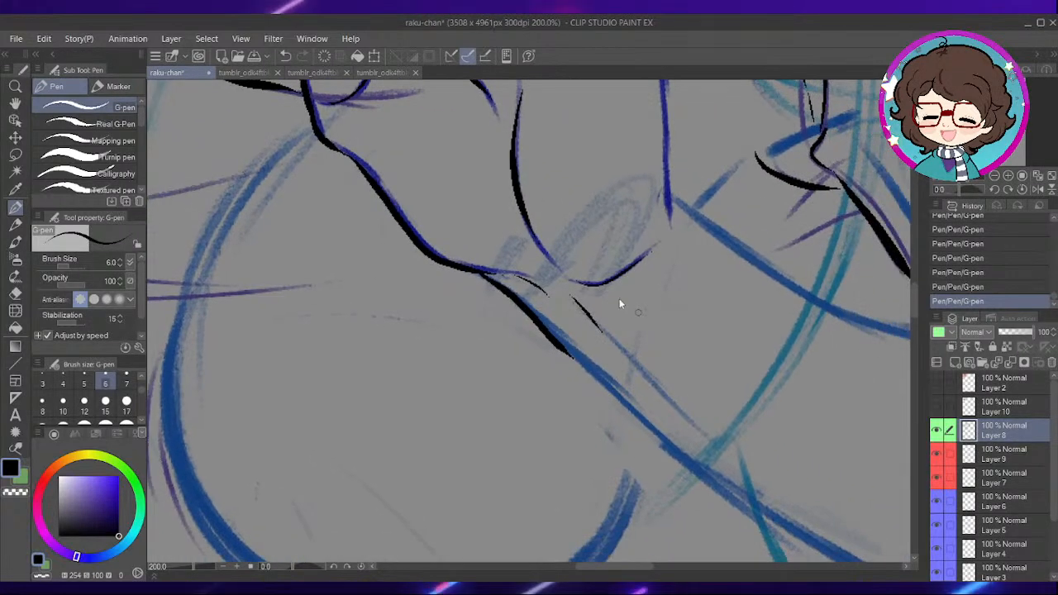
key(ctrl+z)
- Ink the arm's long lower edge diagonally down from the wrist along the blue sketch line
scroll(463, 286, up, 1)
drag(463, 285, 690, 463)
mouse_move(716, 406)
mouse_down()
mouse_move(596, 333)
mouse_move(494, 218)
mouse_up()
mouse_move(392, 160)
mouse_down()
mouse_move(472, 263)
mouse_move(685, 466)
mouse_up()
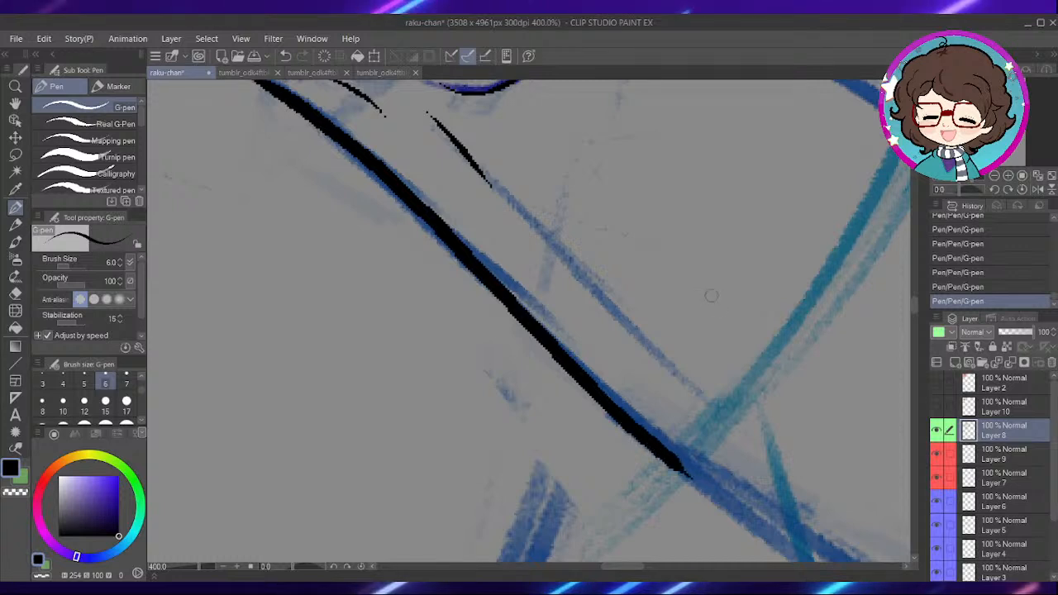
- Set the G-pen brush size to 10 and extend the arm's long lower edge past the crossing teal sketch line
drag(683, 300, 620, 284)
drag(673, 347, 497, 169)
drag(428, 233, 571, 335)
key(ctrl+z)
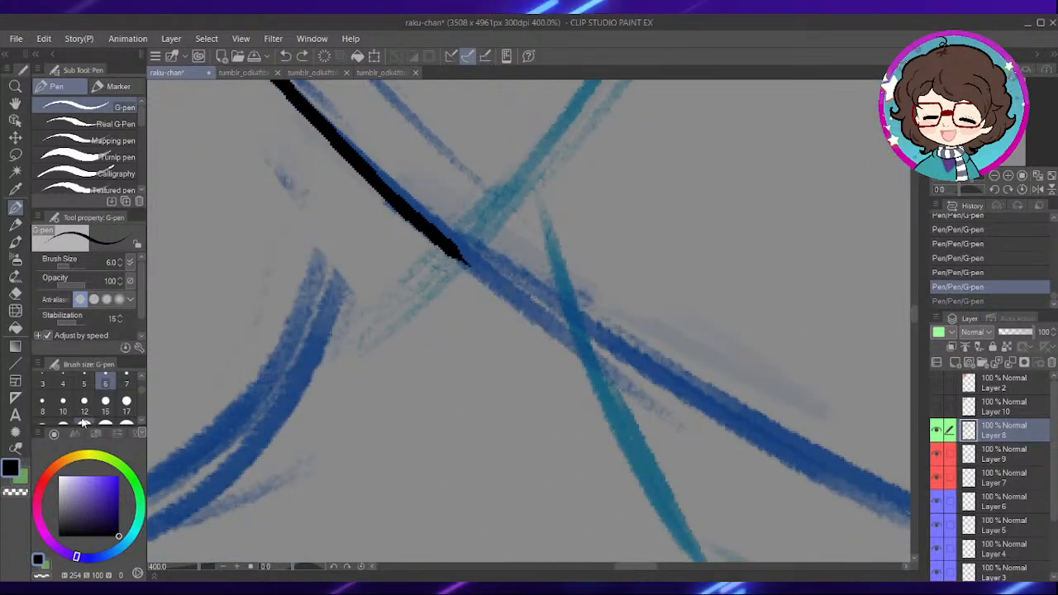
click(62, 403)
drag(447, 238, 603, 355)
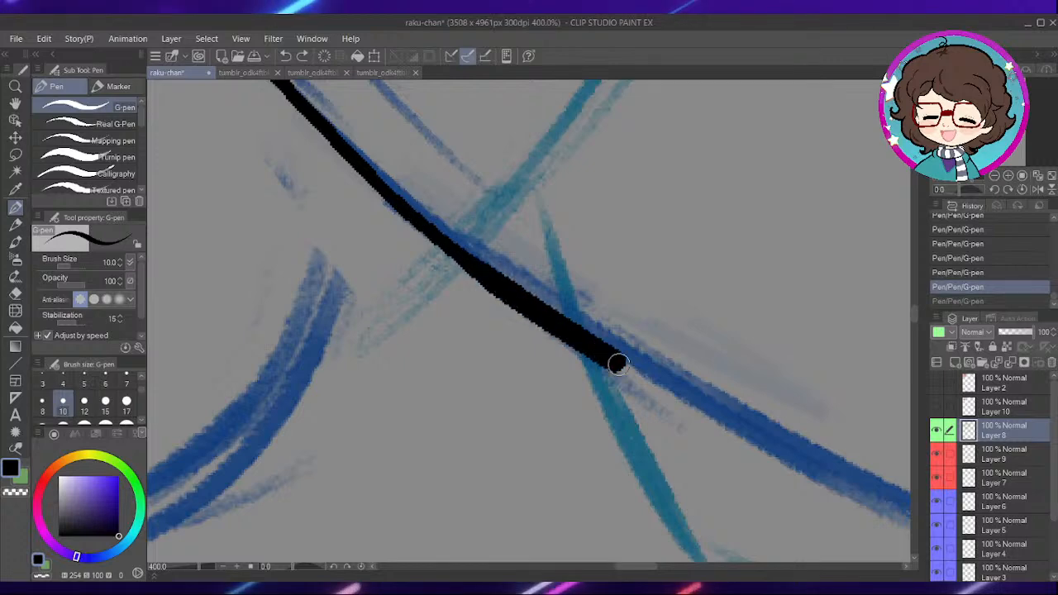
- Rotate the canvas to -60 degrees and ink the forearm's lower edge along the blue sketch toward the elbow
scroll(706, 322, down, 2)
drag(655, 203, 513, 209)
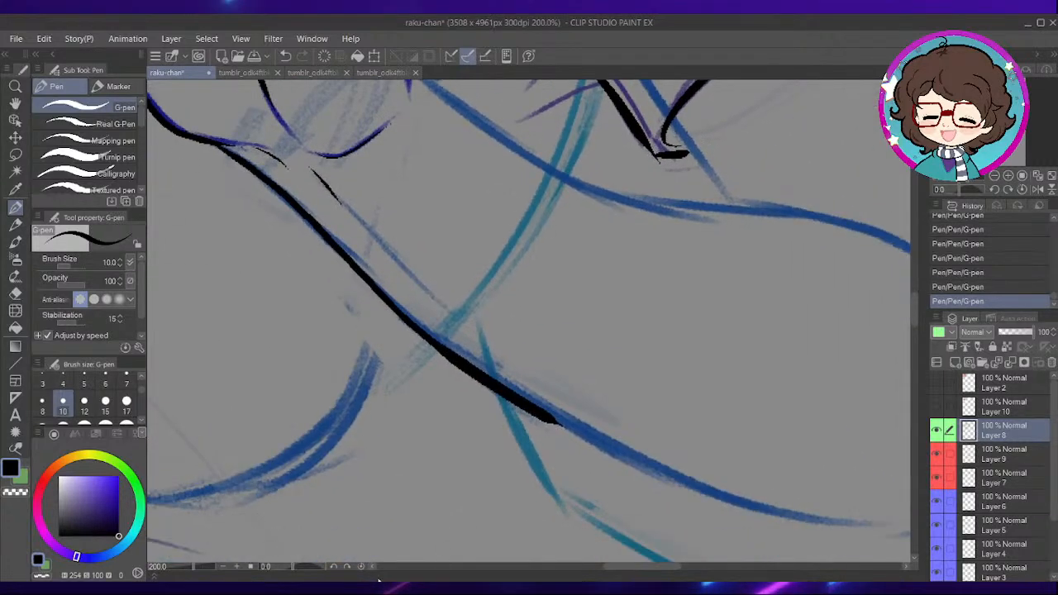
drag(294, 571, 280, 570)
drag(626, 296, 551, 333)
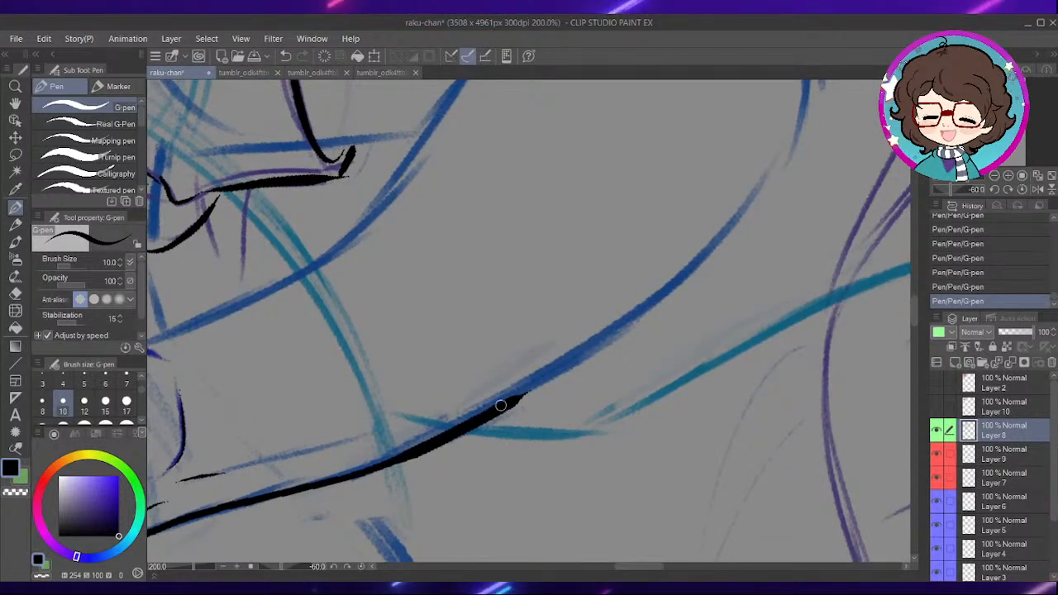
mouse_move(496, 406)
mouse_down()
mouse_move(712, 243)
mouse_move(759, 177)
mouse_up()
- Ink the forearm's upper edge from the wrist along the curved blue sketch line toward the inner elbow
drag(423, 352, 539, 306)
drag(402, 371, 519, 446)
mouse_move(440, 365)
mouse_down()
mouse_move(643, 252)
mouse_move(643, 268)
mouse_move(515, 352)
mouse_up()
mouse_move(571, 300)
mouse_down()
mouse_move(550, 345)
mouse_move(454, 410)
mouse_up()
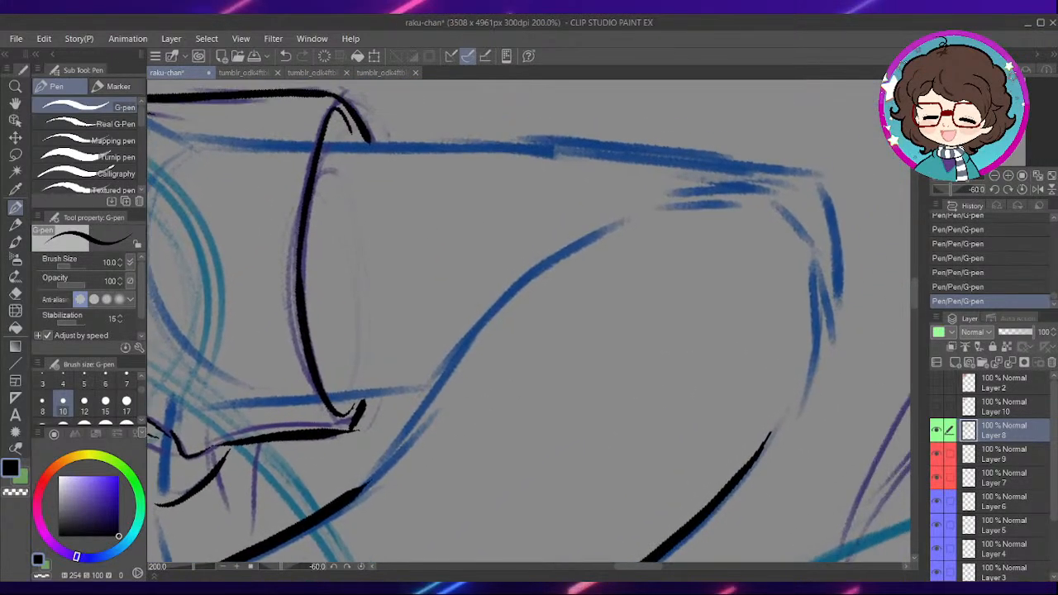
drag(455, 357, 612, 236)
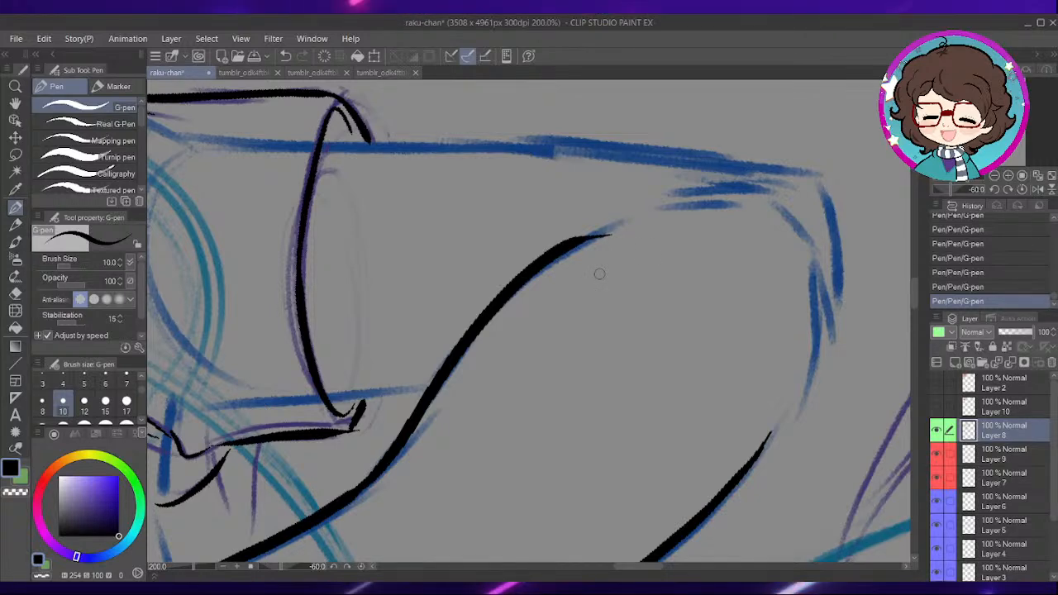
- Reset the canvas rotation and ink the short inner arm line from the sleeve hem to the forearm's upper edge
click(362, 567)
mouse_move(522, 299)
mouse_down()
mouse_move(555, 380)
mouse_move(589, 409)
mouse_up()
drag(428, 296, 488, 382)
- Ink the upper arm's outer edge from the sleeve down to the elbow and around its underside to the forearm
drag(670, 202, 630, 198)
mouse_move(700, 307)
mouse_down()
mouse_move(716, 339)
mouse_move(654, 312)
mouse_move(644, 286)
mouse_up()
key(ctrl+z)
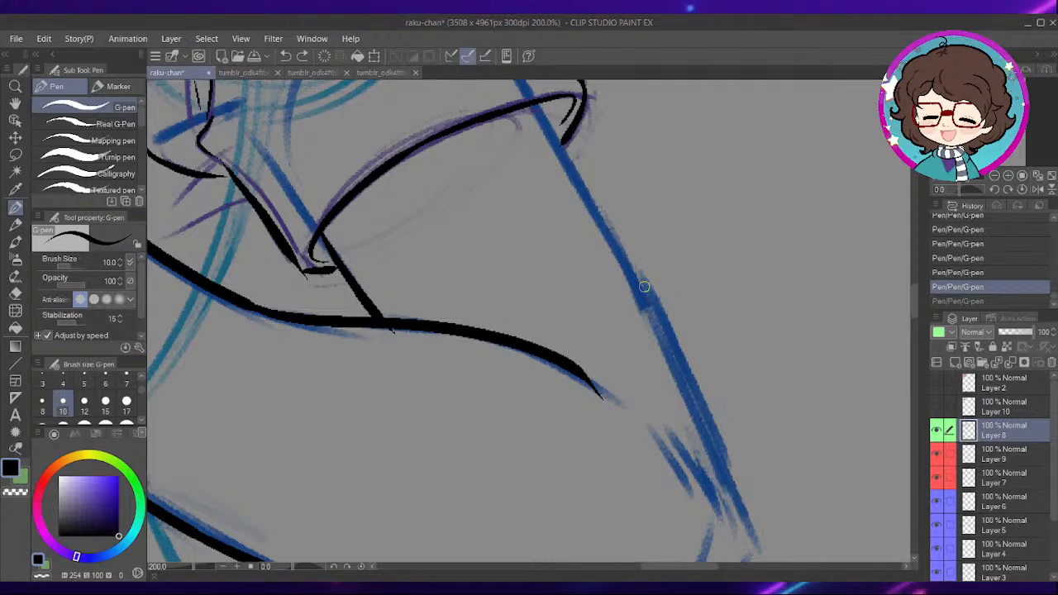
drag(630, 213, 669, 314)
mouse_move(574, 208)
mouse_down()
mouse_move(664, 353)
mouse_move(728, 484)
mouse_move(661, 229)
mouse_move(671, 271)
mouse_move(649, 258)
mouse_move(672, 324)
mouse_up()
drag(647, 498, 671, 361)
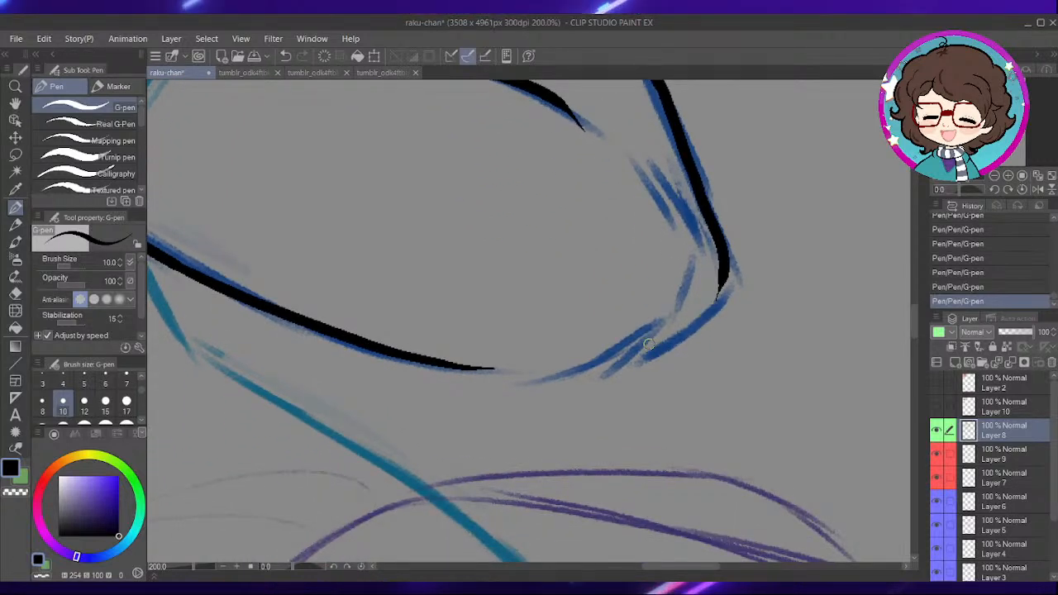
drag(660, 413, 650, 375)
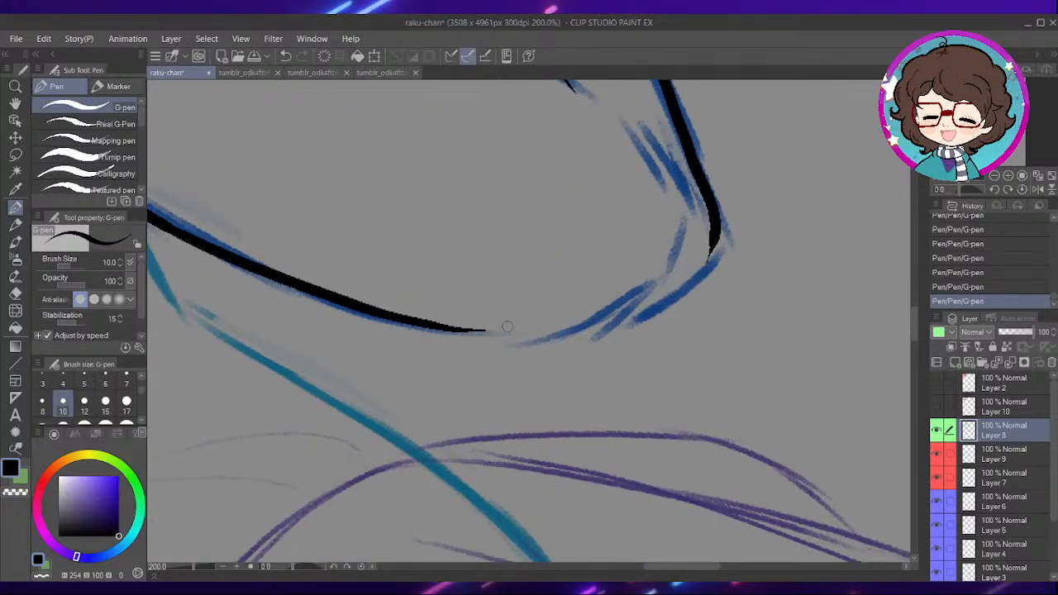
drag(629, 312, 711, 252)
- Set the G-pen brush size to 6 and ink the short curve over the knuckle at the top of the raised fist
drag(640, 172, 703, 298)
drag(415, 356, 494, 434)
drag(366, 252, 508, 399)
drag(452, 352, 598, 437)
drag(502, 334, 611, 457)
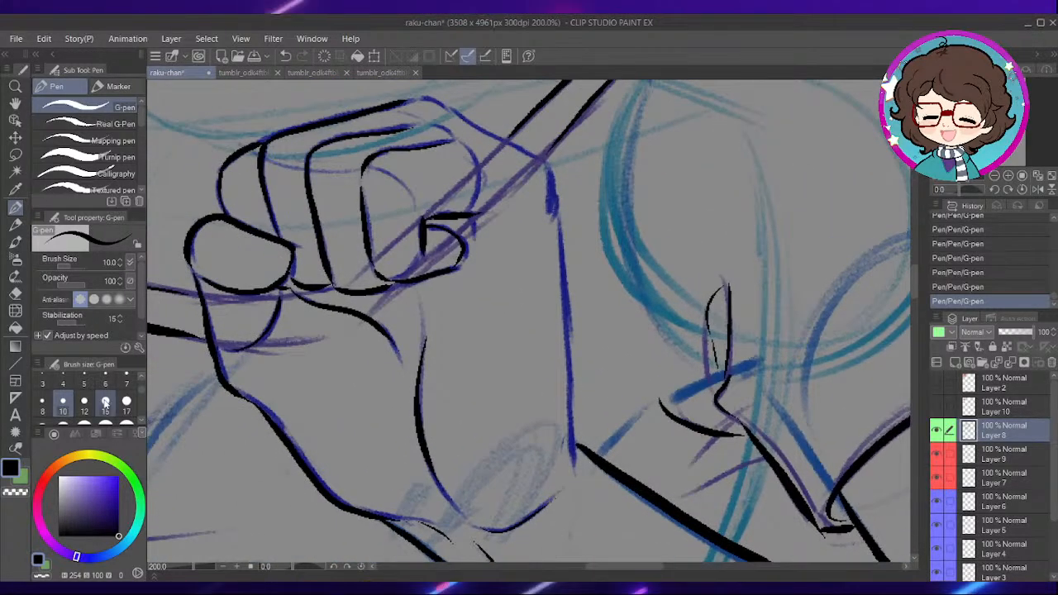
click(105, 382)
scroll(432, 259, up, 4)
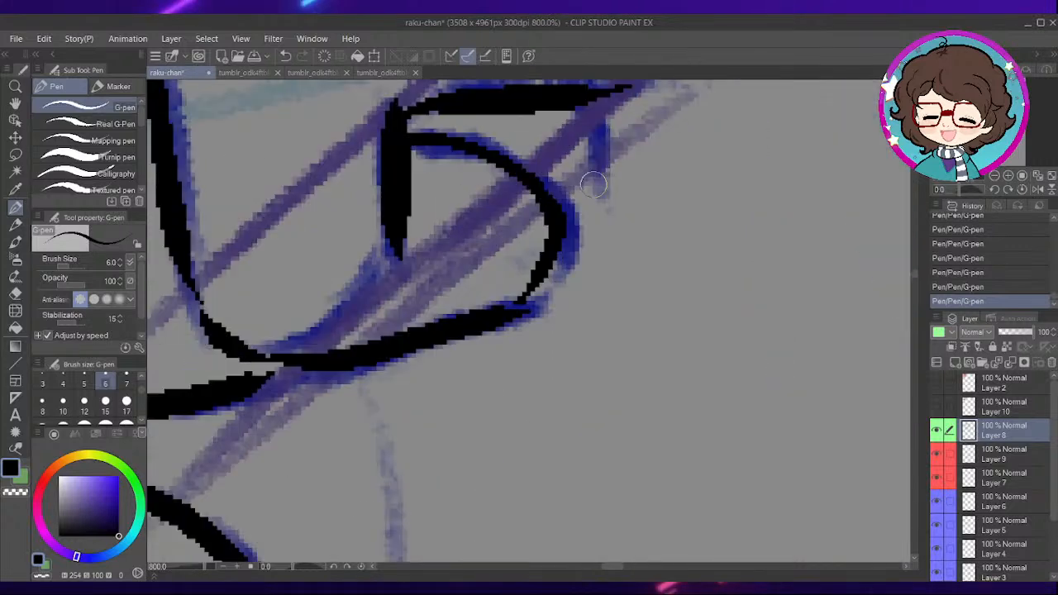
drag(624, 193, 513, 463)
drag(621, 157, 571, 432)
scroll(547, 331, down, 2)
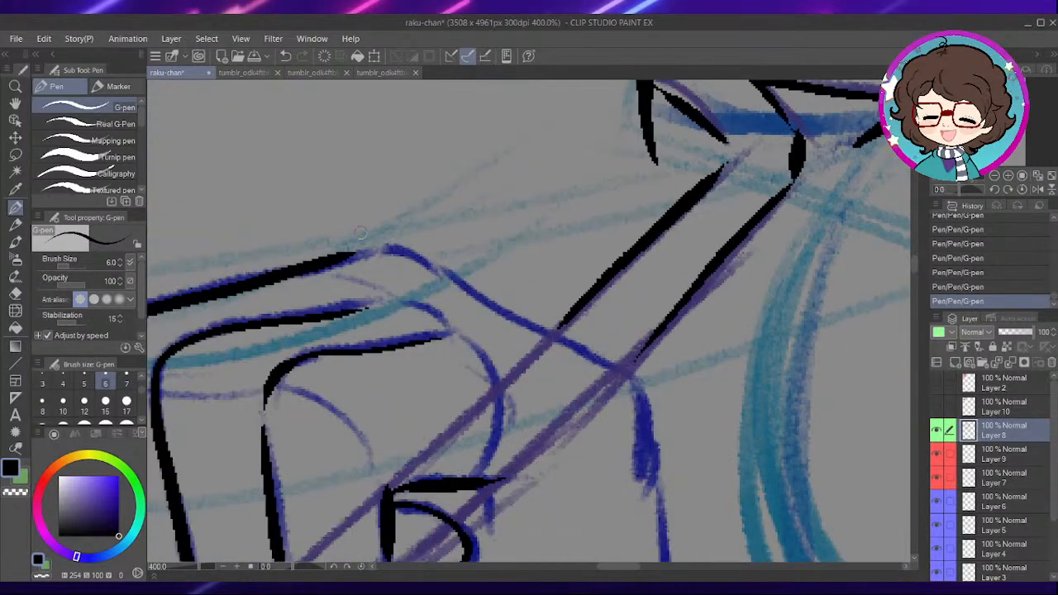
drag(477, 223, 439, 217)
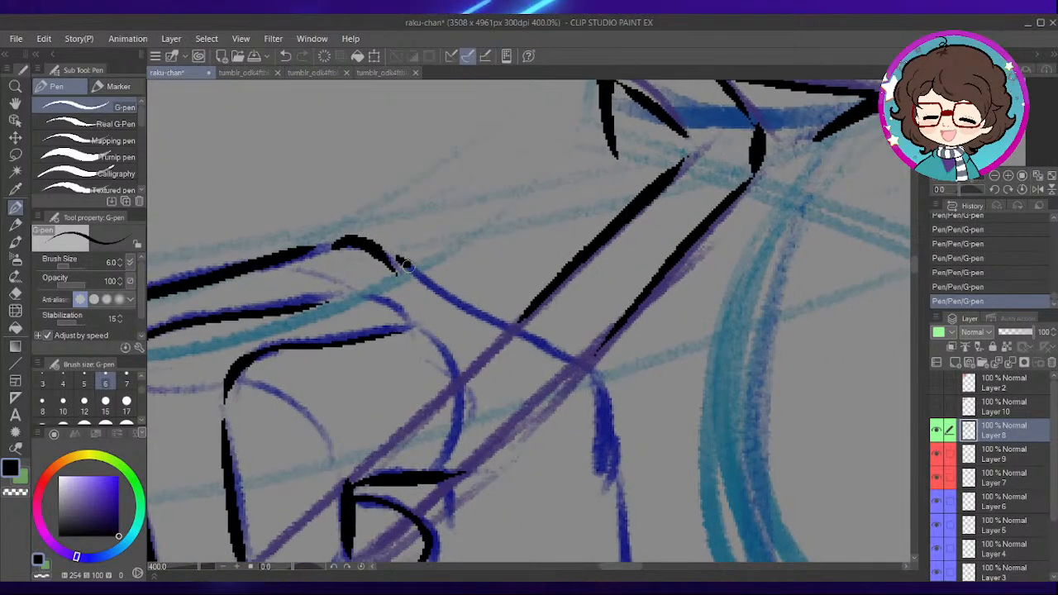
- Ink the back of the raised hand along the blue sketch from the knuckle down to the wrist
drag(545, 352, 602, 414)
drag(642, 460, 558, 235)
mouse_move(515, 172)
mouse_down()
mouse_move(552, 399)
mouse_move(538, 212)
mouse_move(546, 451)
mouse_move(531, 325)
mouse_up()
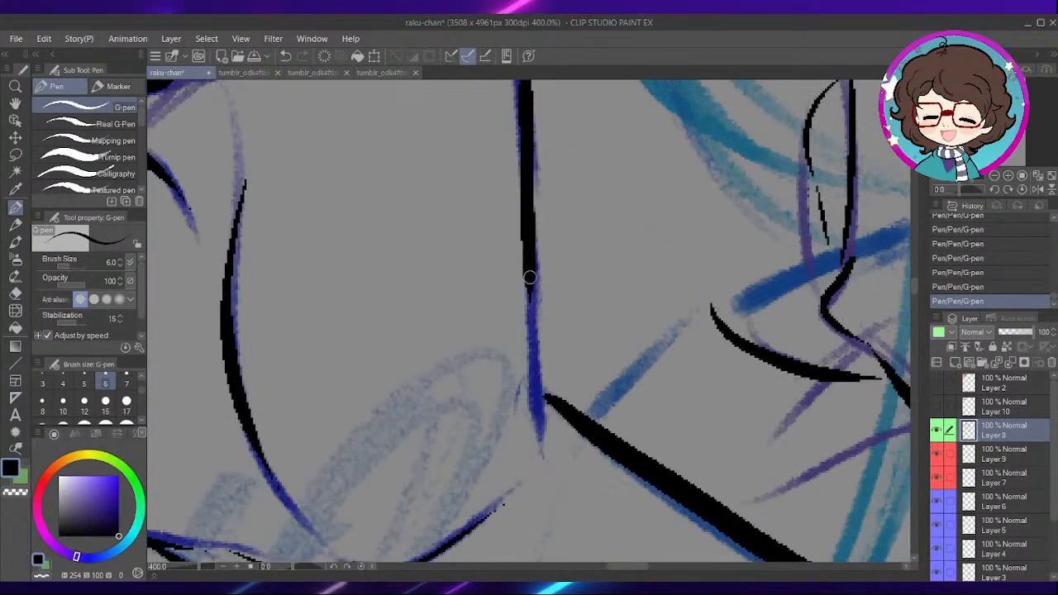
drag(530, 272, 543, 445)
scroll(448, 333, down, 8)
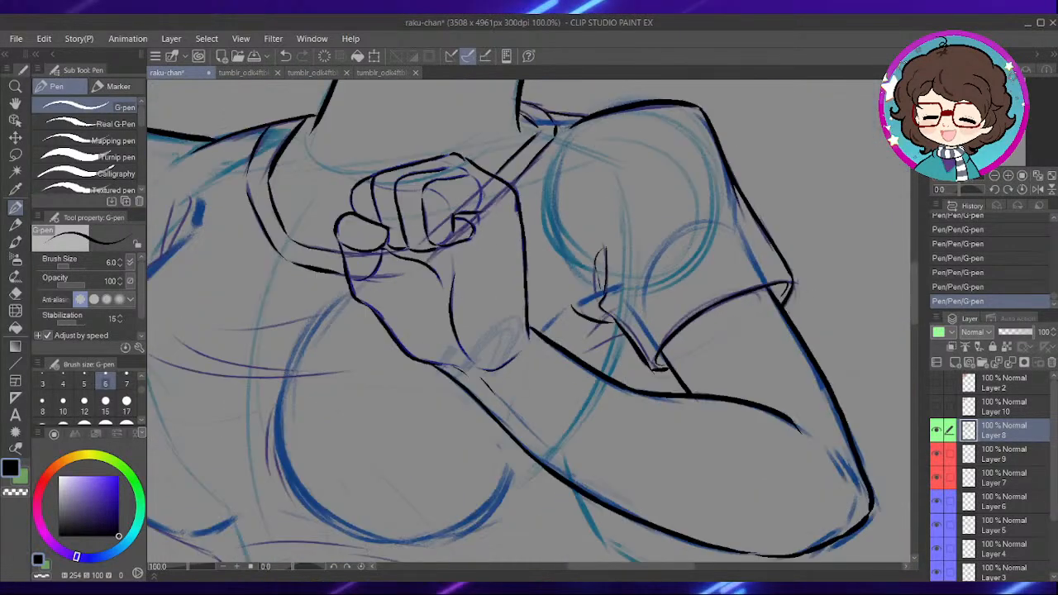
- Ink the torso's side edge below the forearm along the teal sketch, using G-pen size 8 for its longer lower part
scroll(589, 324, up, 4)
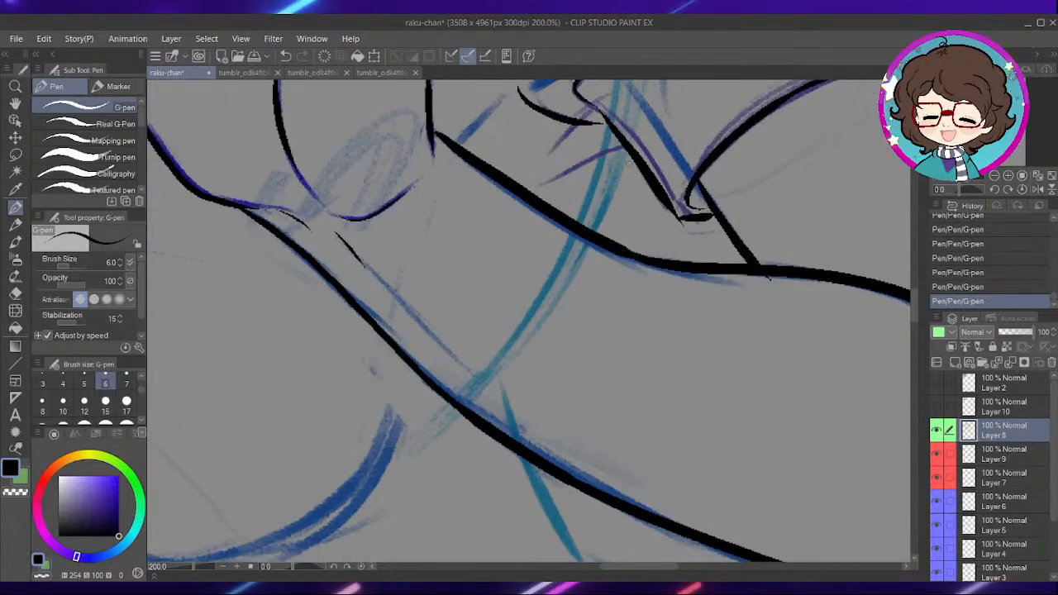
scroll(591, 284, down, 6)
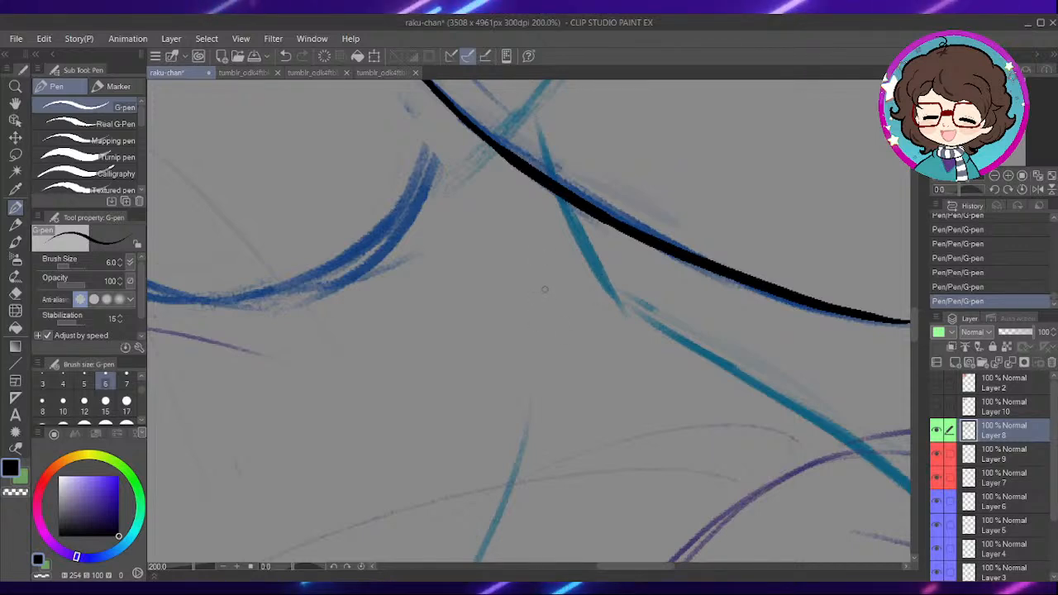
drag(606, 367, 696, 339)
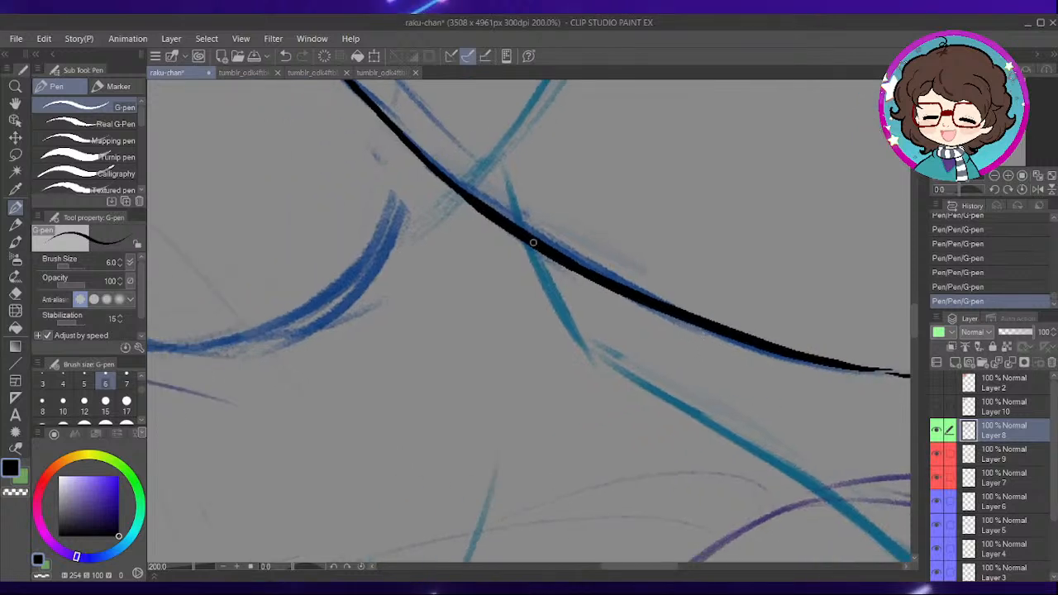
drag(537, 249, 567, 315)
drag(629, 370, 571, 291)
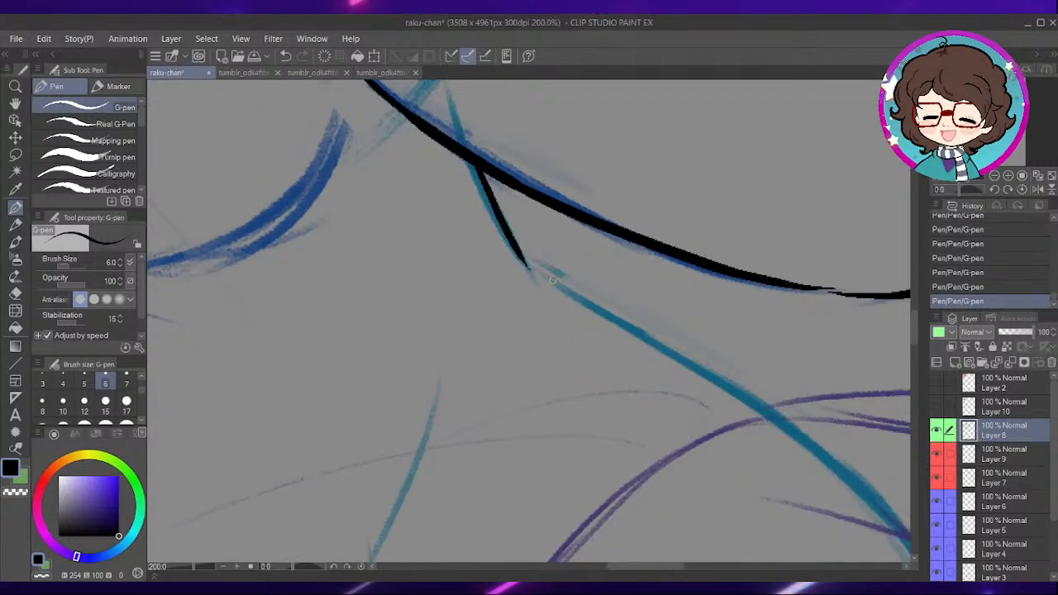
click(42, 402)
scroll(591, 248, down, 2)
drag(478, 279, 502, 293)
drag(625, 357, 657, 387)
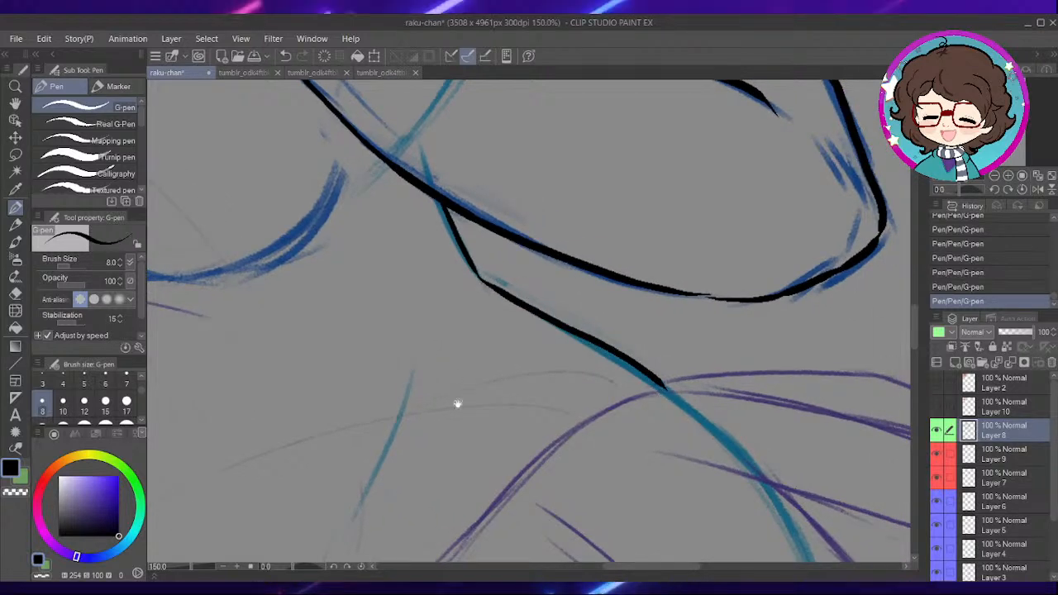
- Ink the start of the curved purple waist line, running inward from the lower end of the torso's side edge
drag(376, 473, 494, 383)
drag(730, 348, 709, 313)
drag(732, 254, 625, 325)
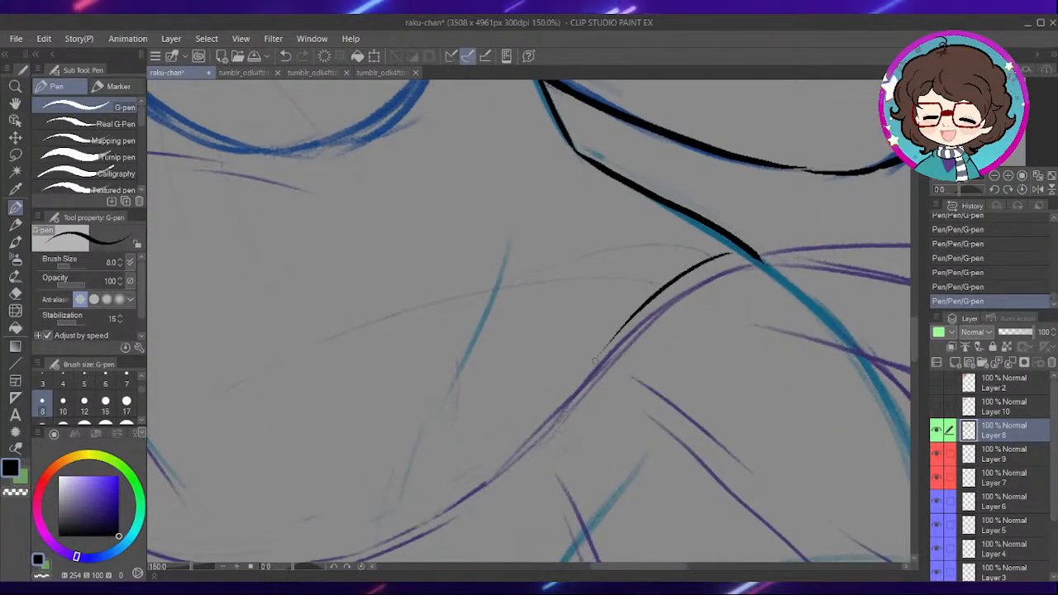
- Ink the narrow looped fold at the opposite armpit and the short fold strokes beside it
drag(395, 449, 568, 331)
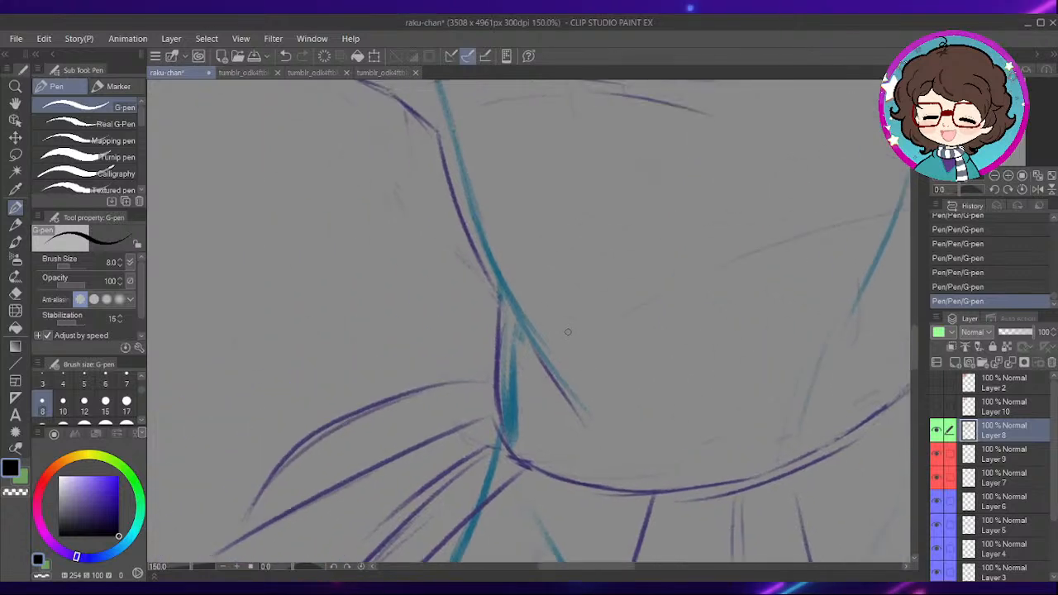
drag(481, 108, 549, 284)
drag(464, 152, 545, 344)
drag(494, 187, 589, 341)
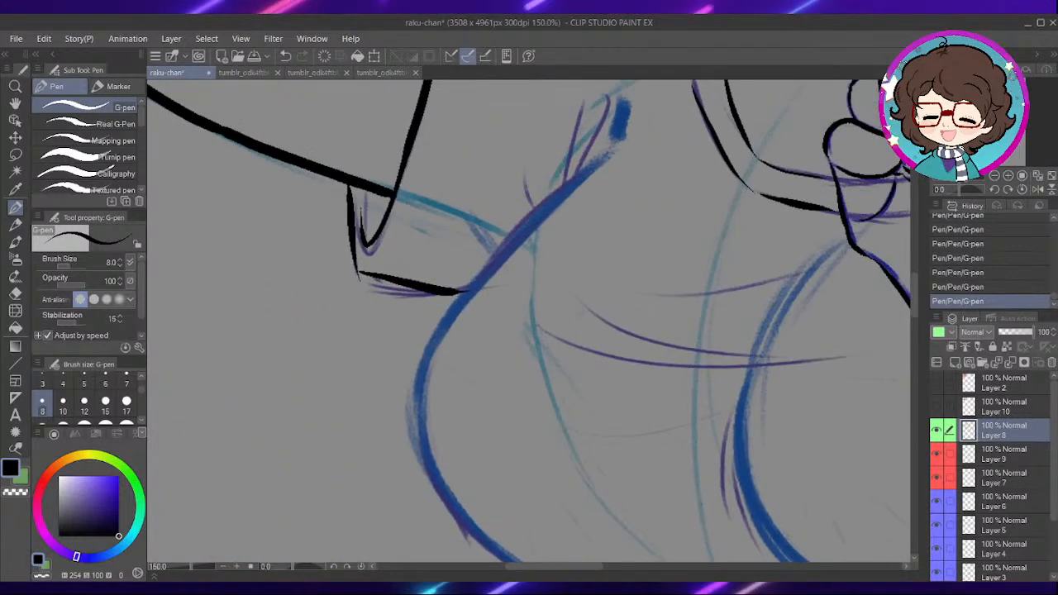
scroll(599, 166, up, 1)
drag(588, 209, 565, 302)
drag(538, 258, 553, 262)
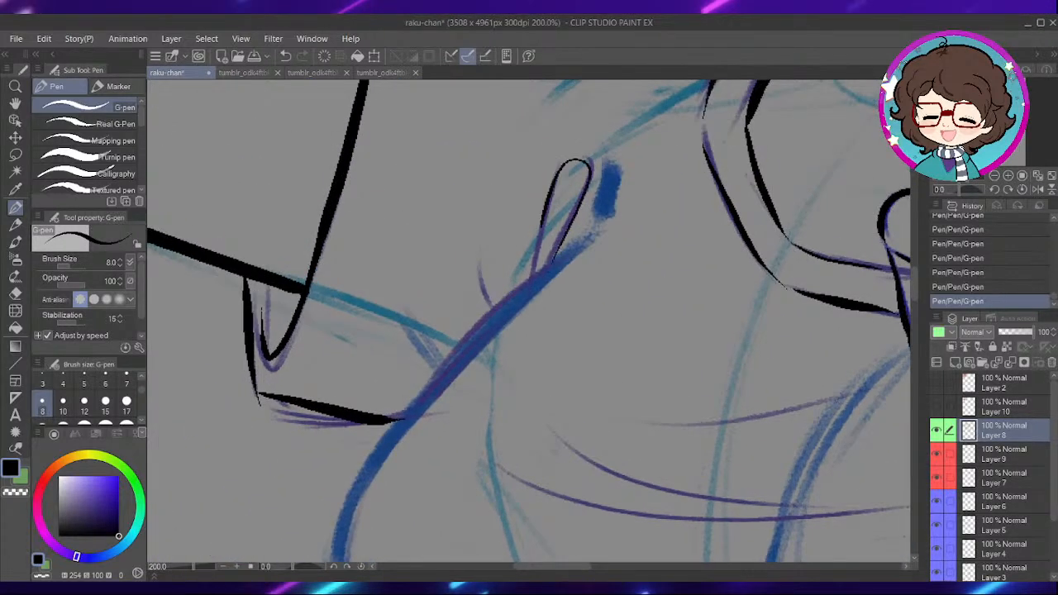
drag(501, 296, 490, 272)
- Ink the chest's outer contour from the armpit folds past the sleeve and down around its curved side
mouse_move(536, 315)
mouse_down()
mouse_move(559, 234)
mouse_move(414, 355)
mouse_move(364, 454)
mouse_up()
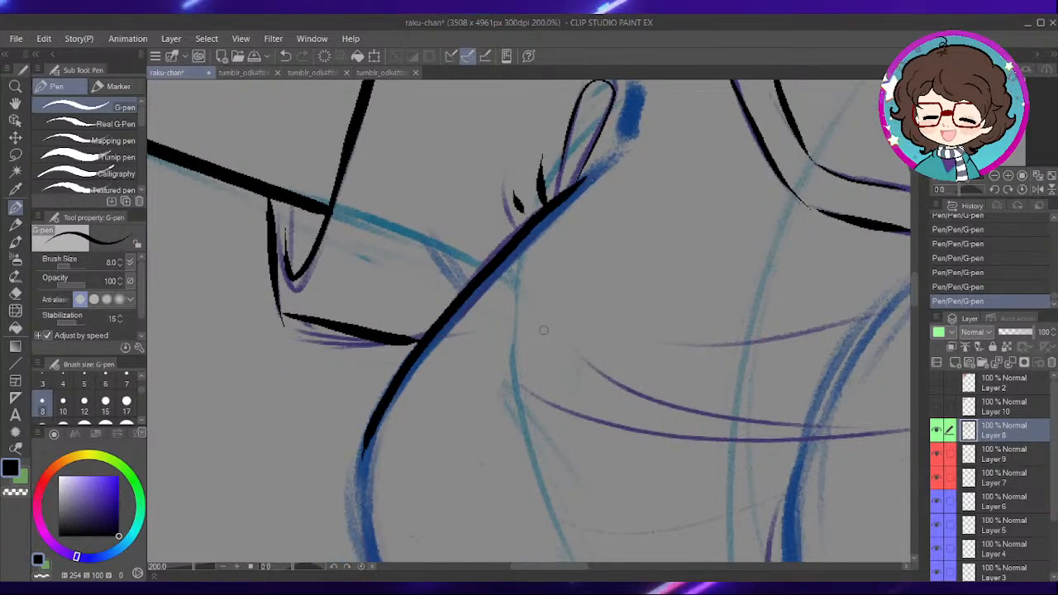
drag(511, 367, 551, 273)
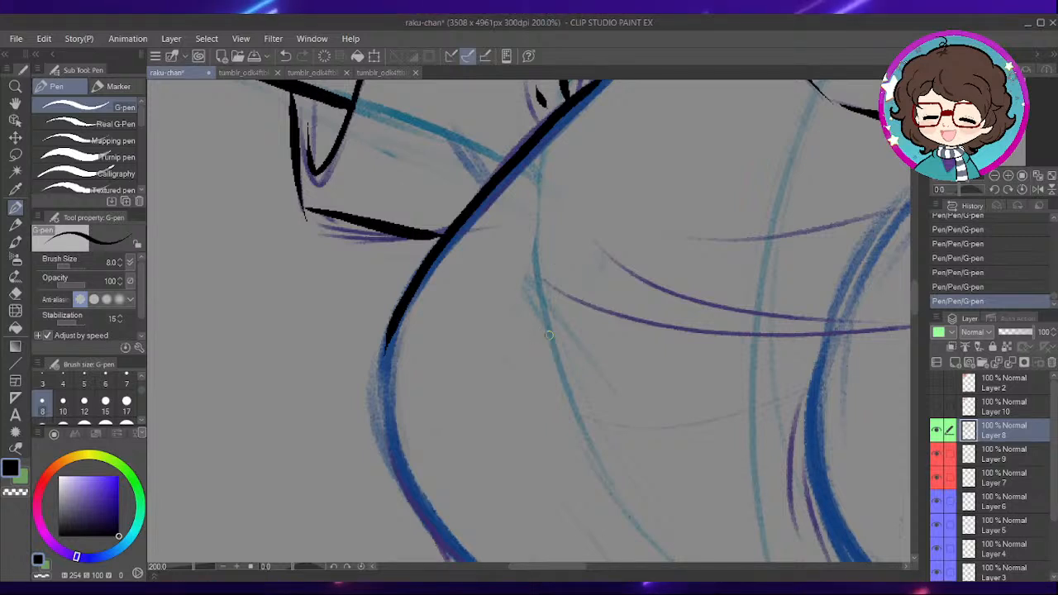
scroll(582, 353, down, 5)
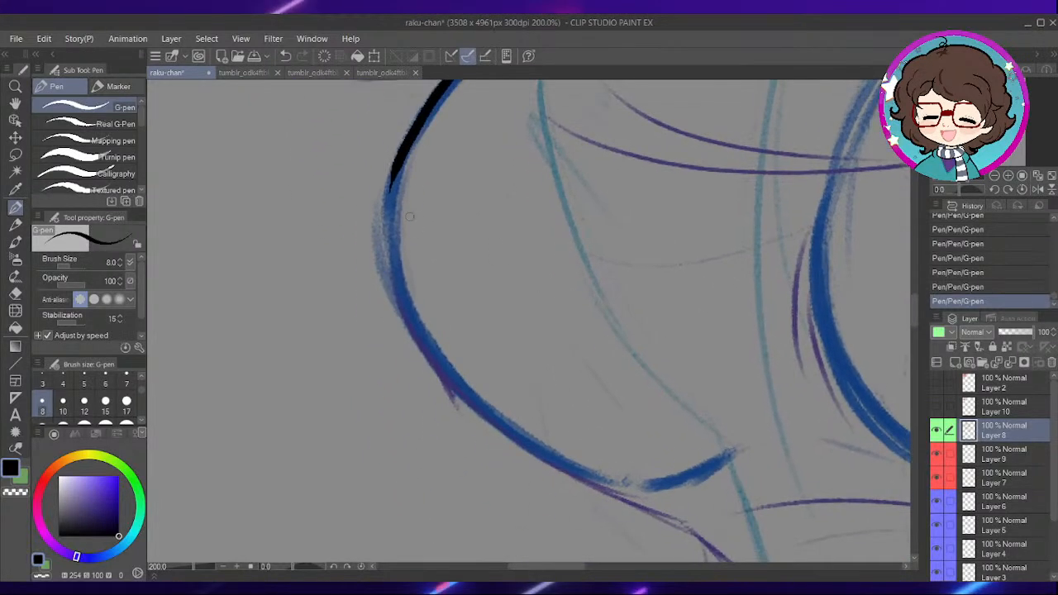
mouse_move(401, 154)
mouse_down()
mouse_move(392, 273)
mouse_move(458, 393)
mouse_up()
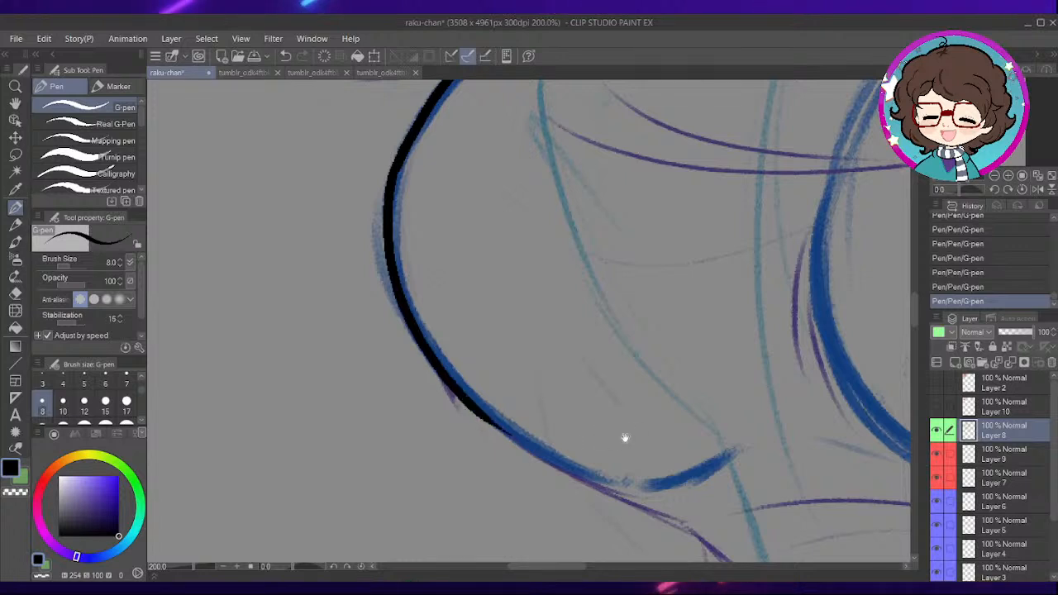
- Ink the clothing edge from under the chest diagonally down along the purple sketch to the waist corner
drag(632, 441, 584, 364)
drag(504, 328, 453, 257)
mouse_move(378, 256)
mouse_down()
mouse_move(464, 323)
mouse_move(589, 383)
mouse_up()
key(ctrl+z)
drag(673, 427, 607, 343)
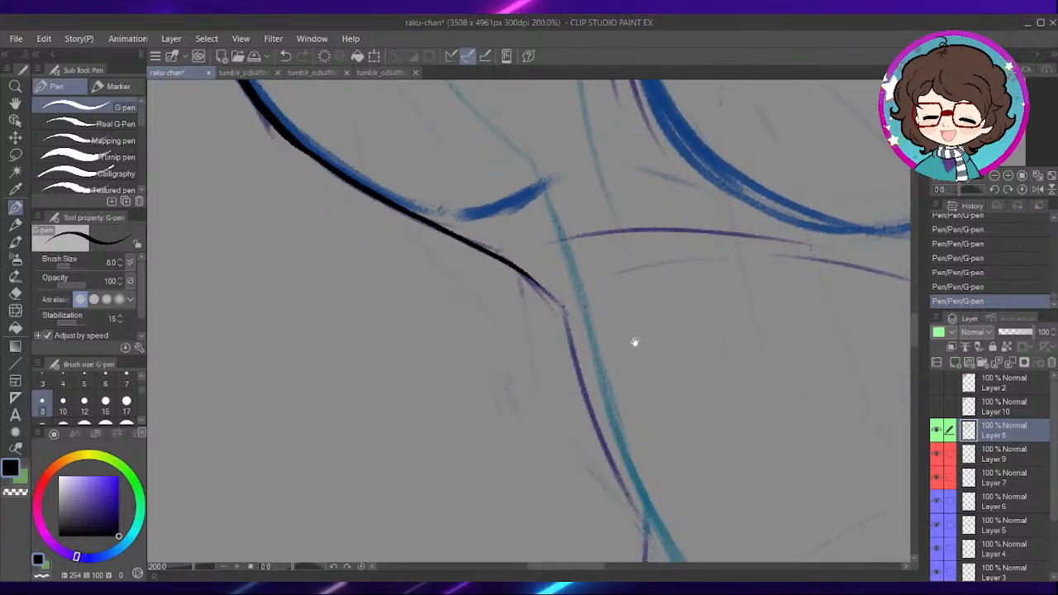
drag(640, 346, 577, 260)
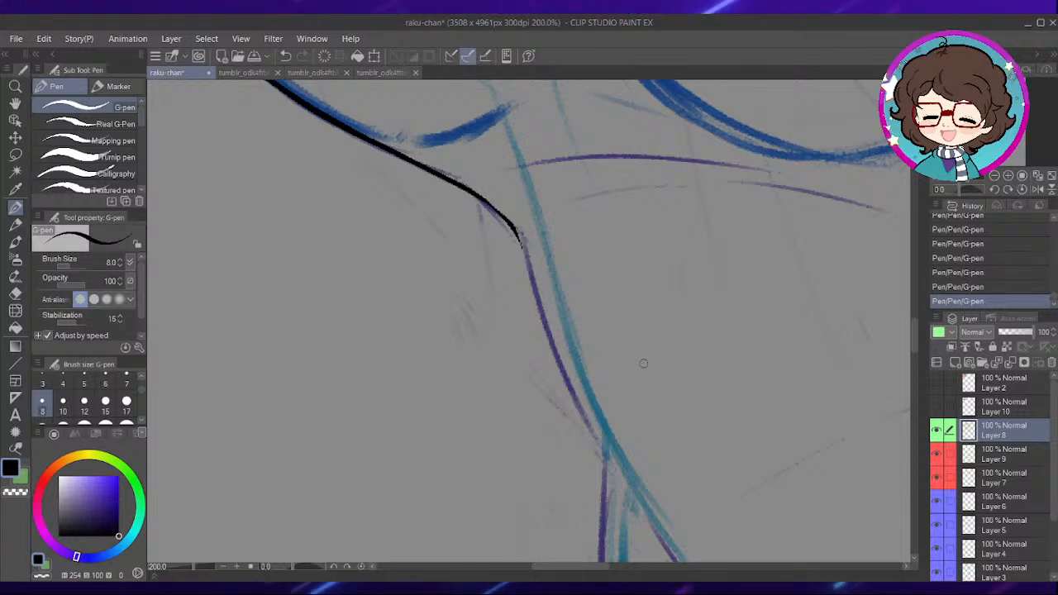
- Ink the waist's side edge from the corner below the chest down to the point where the sketch lines meet
drag(660, 319, 644, 281)
drag(468, 217, 464, 192)
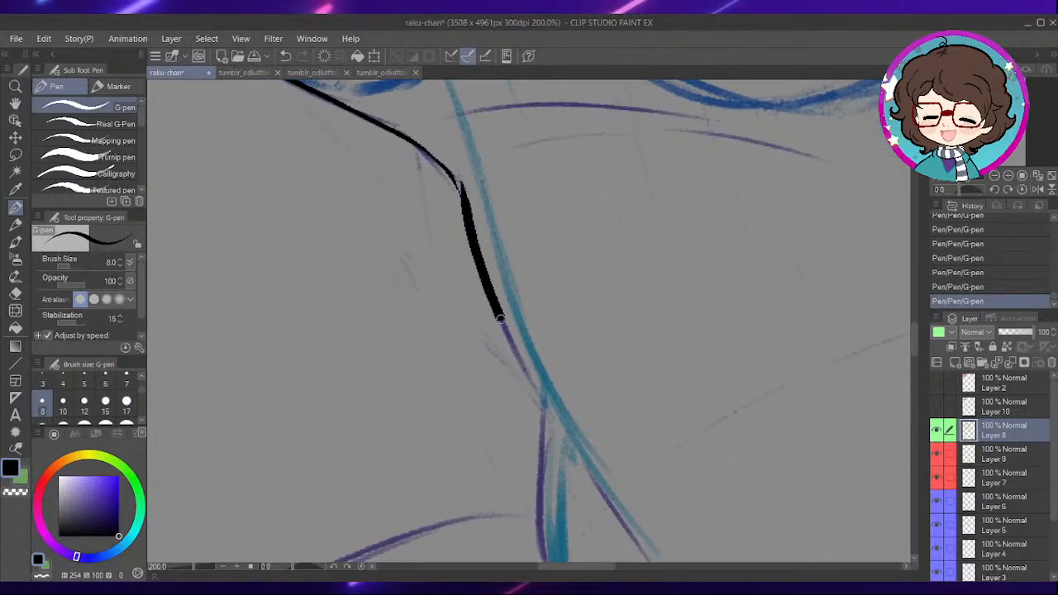
drag(496, 309, 560, 430)
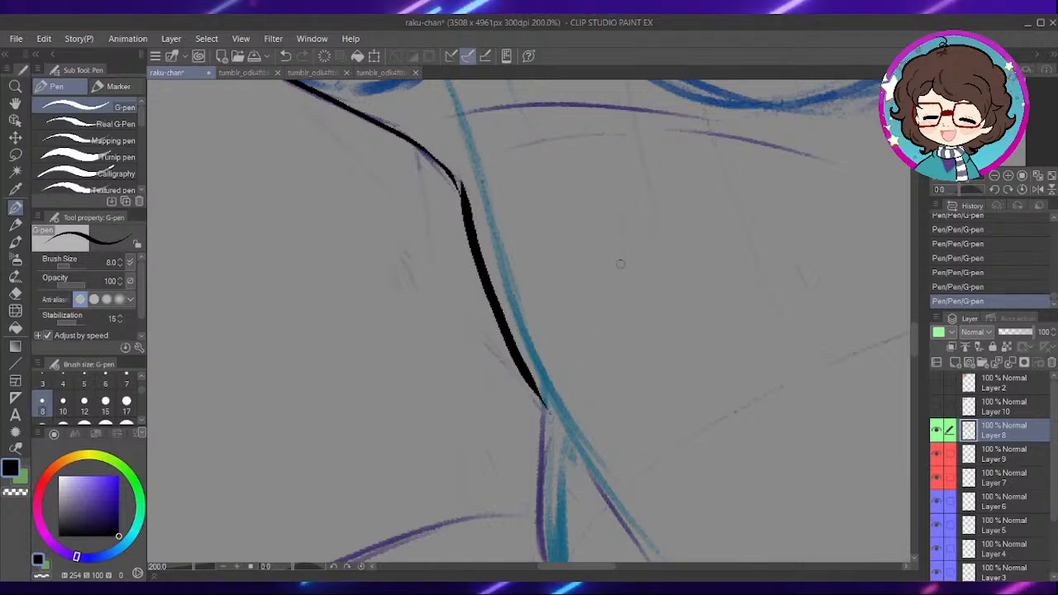
- Ink the short vertical edge below the waist, the curve at its lower end and the diagonal fold beside it
mouse_move(726, 411)
mouse_down()
mouse_move(678, 342)
mouse_move(669, 300)
mouse_up()
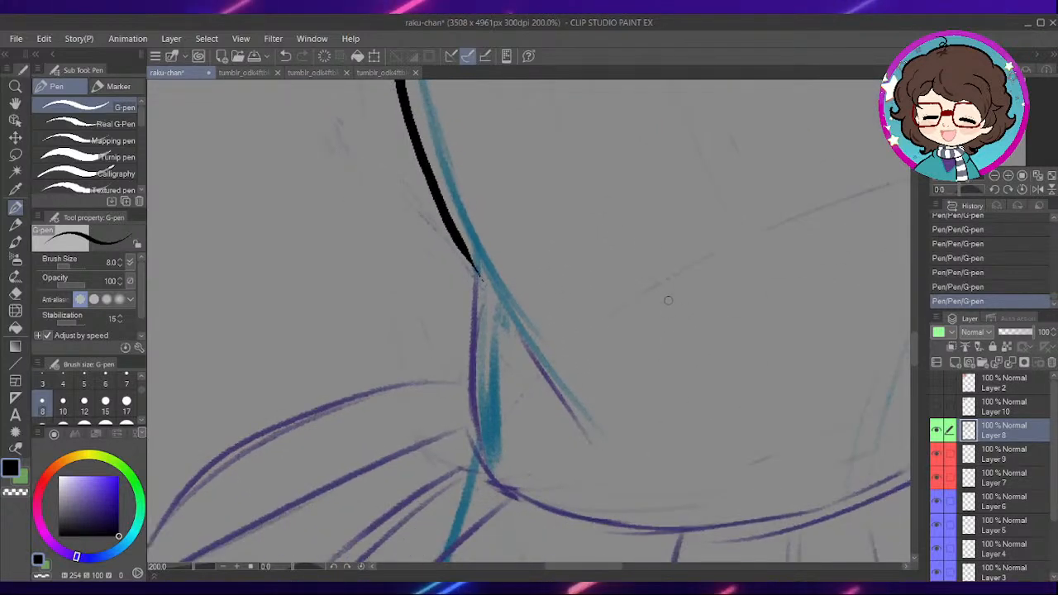
mouse_move(607, 263)
mouse_down()
mouse_move(624, 296)
mouse_move(526, 290)
mouse_move(521, 415)
mouse_move(541, 475)
mouse_move(635, 513)
mouse_up()
drag(594, 382, 653, 455)
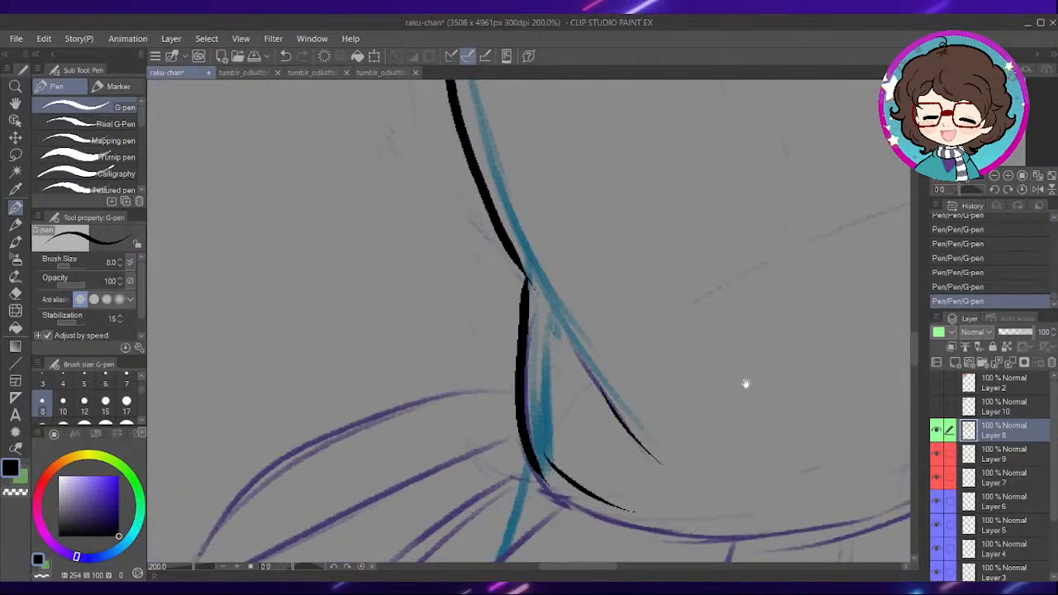
drag(803, 411, 687, 349)
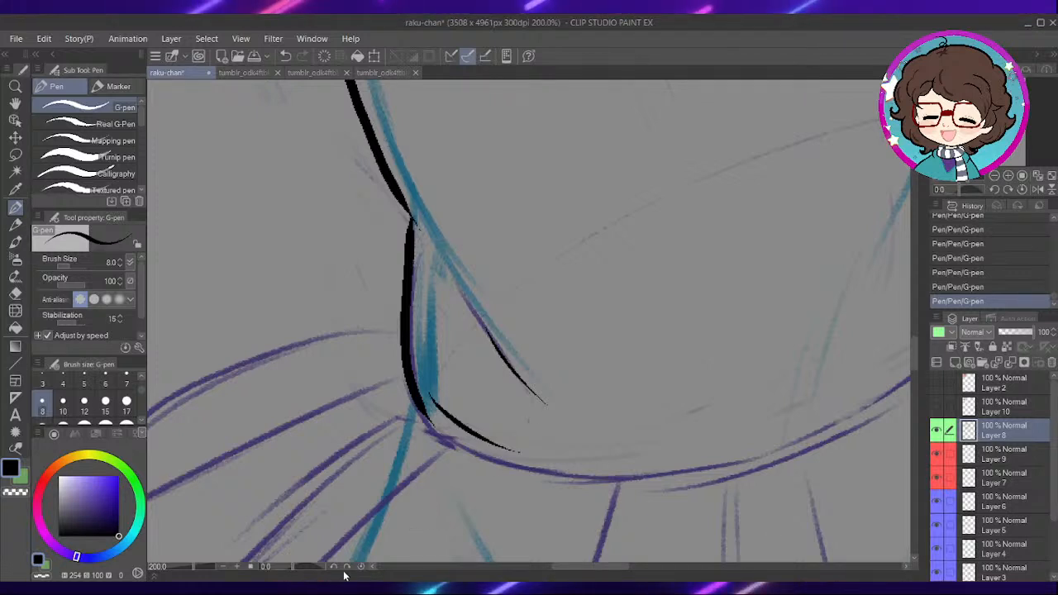
- Ink the waistband's curved lower edge from the inked corner across to the torso's far side
drag(576, 454, 537, 392)
mouse_move(469, 358)
mouse_down()
mouse_move(609, 374)
mouse_move(735, 356)
mouse_move(597, 369)
mouse_up()
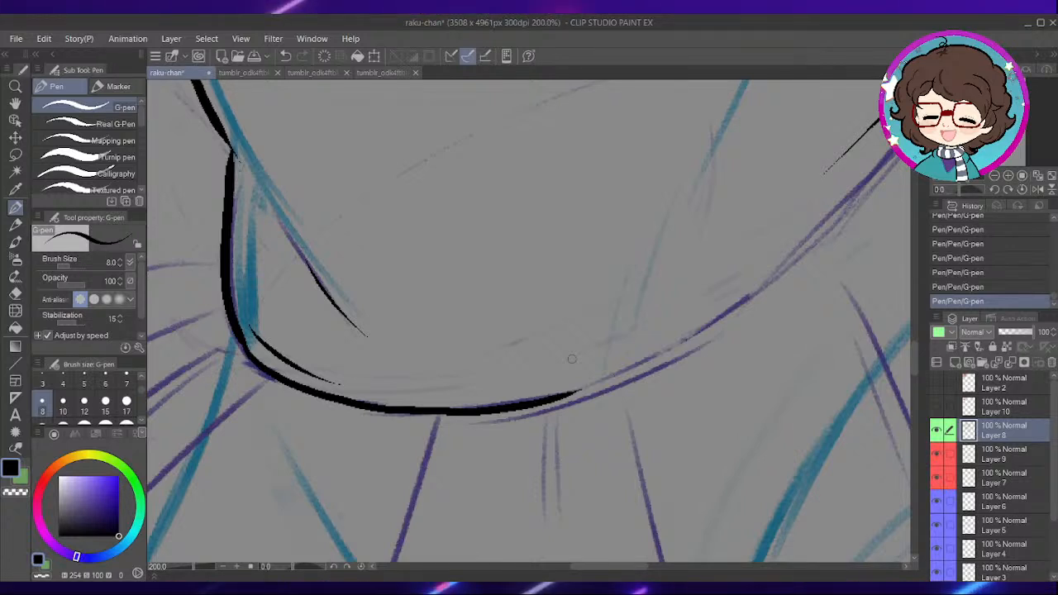
mouse_move(731, 335)
mouse_down()
mouse_move(611, 376)
mouse_move(572, 365)
mouse_up()
mouse_move(417, 428)
mouse_down()
mouse_move(590, 332)
mouse_move(722, 201)
mouse_move(714, 232)
mouse_move(539, 374)
mouse_up()
mouse_move(478, 392)
mouse_down()
mouse_move(586, 283)
mouse_move(684, 220)
mouse_up()
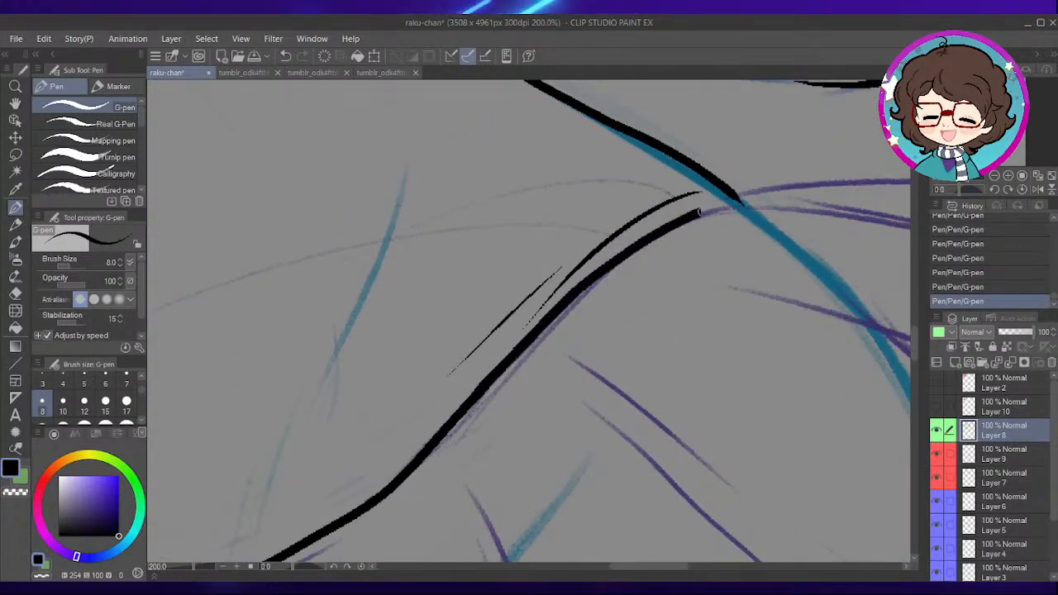
- Ink the skirt's outer side as two rounded contours, the upper one starting at the waist corner and the second below it
mouse_move(437, 373)
mouse_down()
mouse_move(584, 255)
mouse_move(444, 342)
mouse_move(475, 339)
mouse_move(489, 300)
mouse_move(460, 336)
mouse_move(596, 359)
mouse_move(655, 394)
mouse_up()
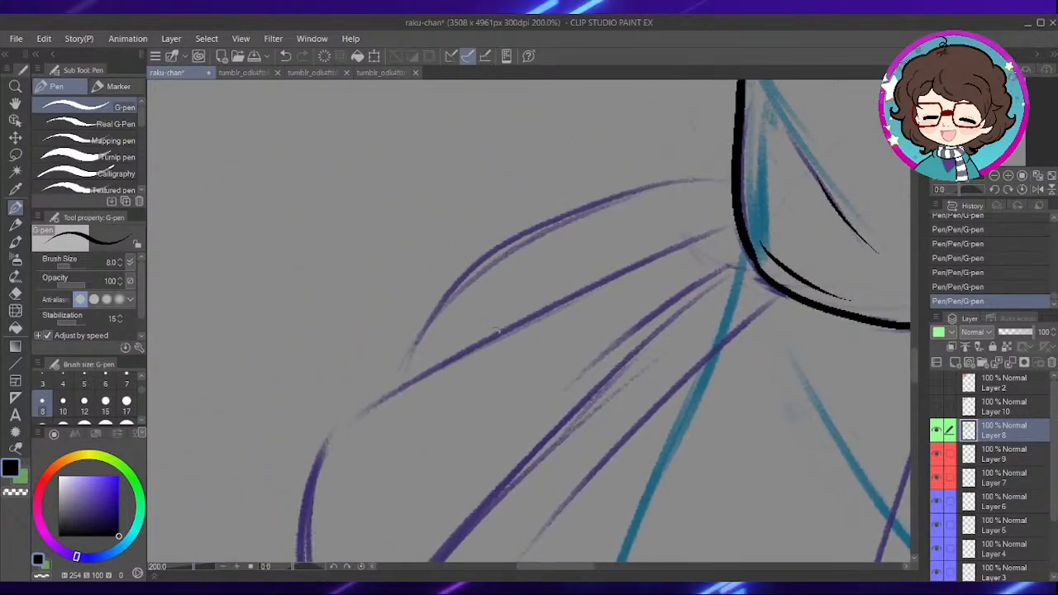
mouse_move(407, 384)
mouse_down()
mouse_move(471, 269)
mouse_move(502, 242)
mouse_move(654, 185)
mouse_move(729, 200)
mouse_up()
drag(560, 397, 661, 263)
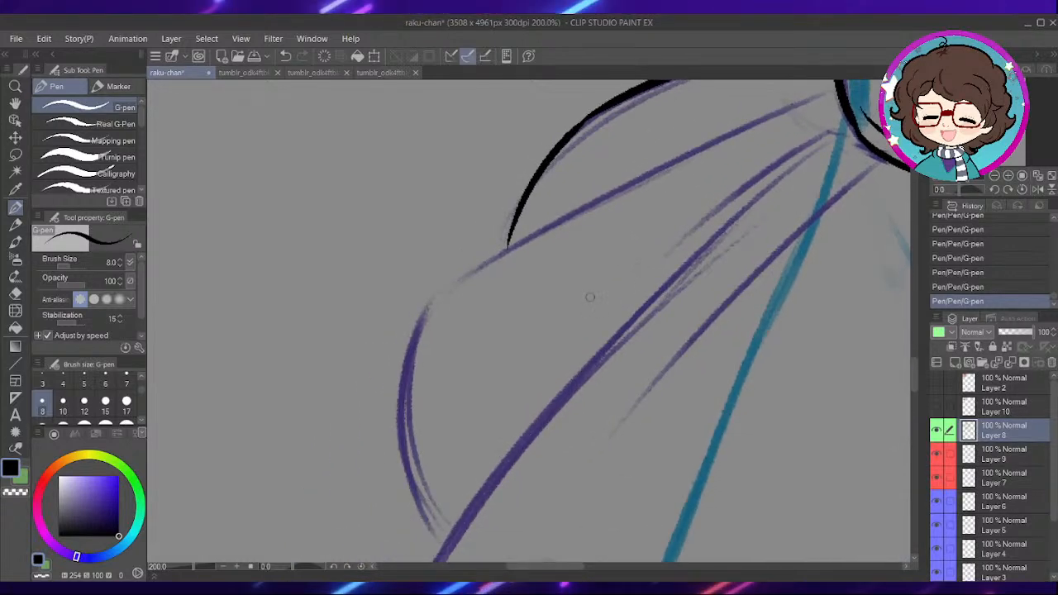
drag(529, 330, 546, 293)
mouse_move(459, 506)
mouse_down()
mouse_move(432, 455)
mouse_move(423, 334)
mouse_move(457, 250)
mouse_up()
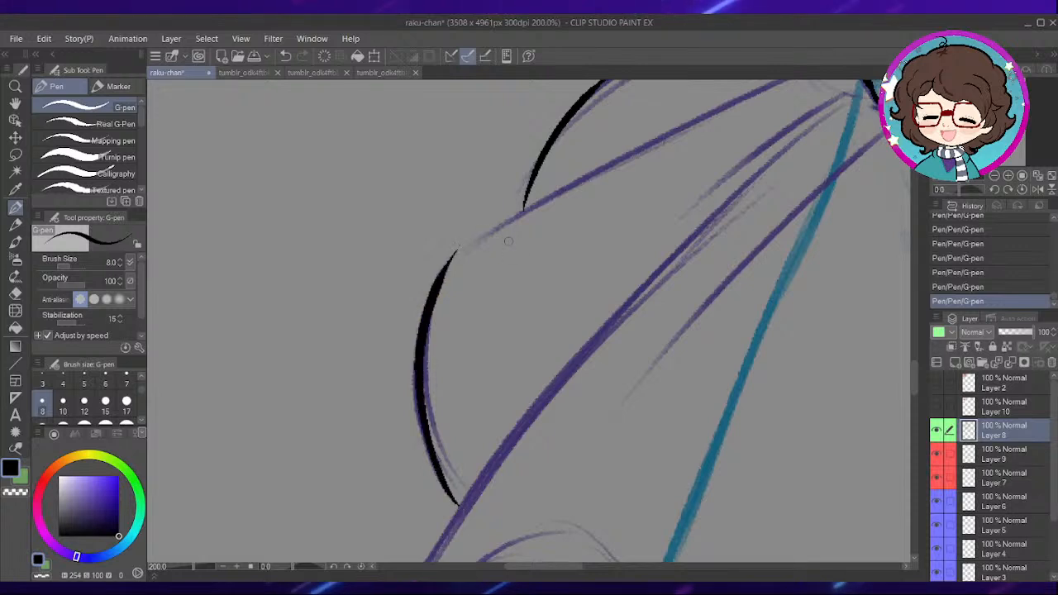
drag(499, 292, 515, 339)
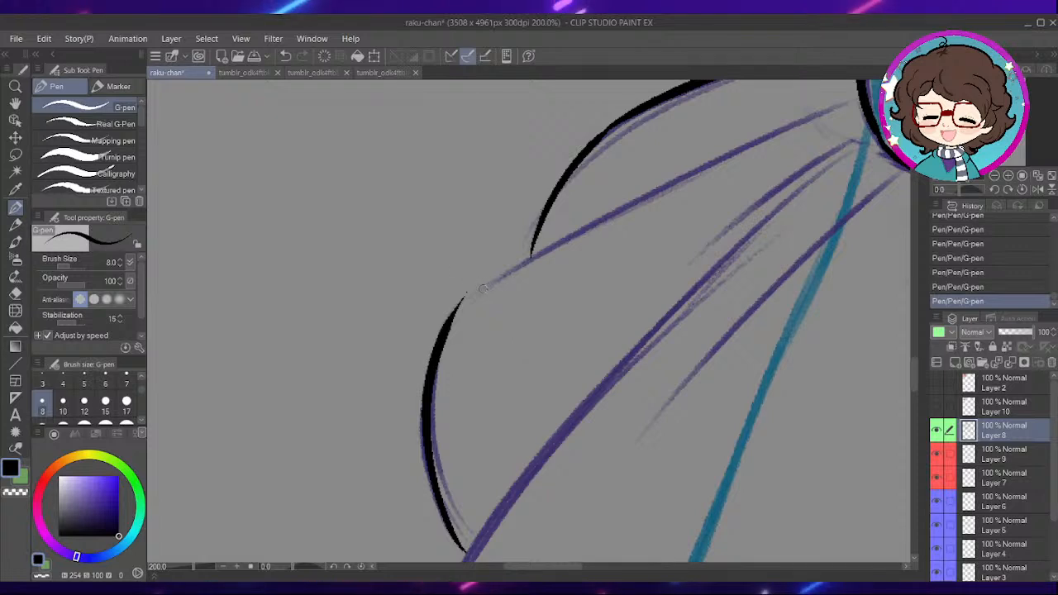
drag(544, 287, 544, 302)
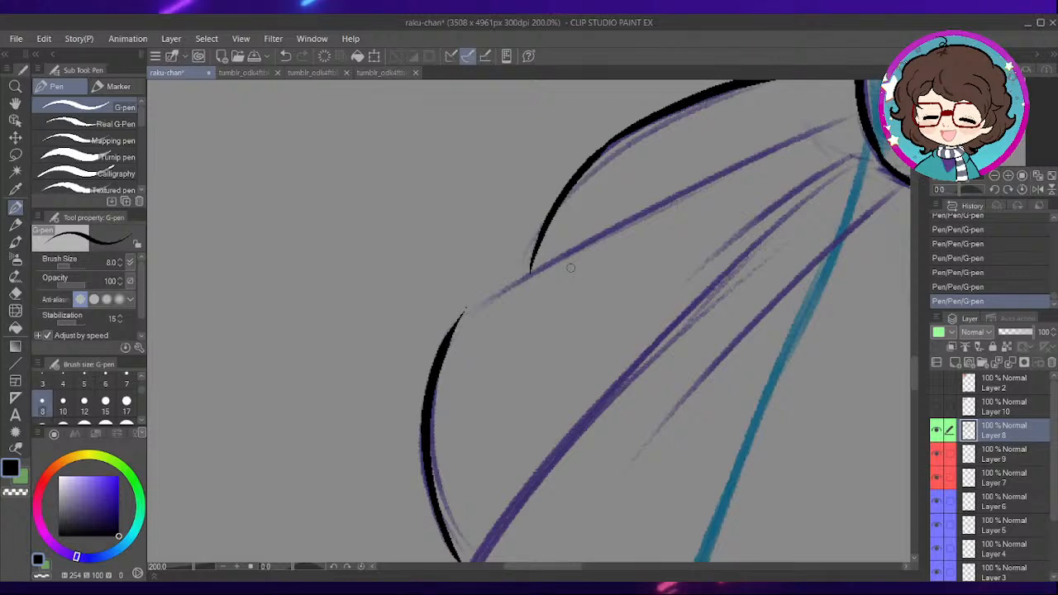
- Ink the fold joining the skirt's two rounded side contours up to the waist, with short tapering folds beside it
mouse_move(505, 315)
mouse_down()
mouse_move(493, 338)
mouse_move(609, 246)
mouse_move(823, 145)
mouse_move(666, 203)
mouse_up()
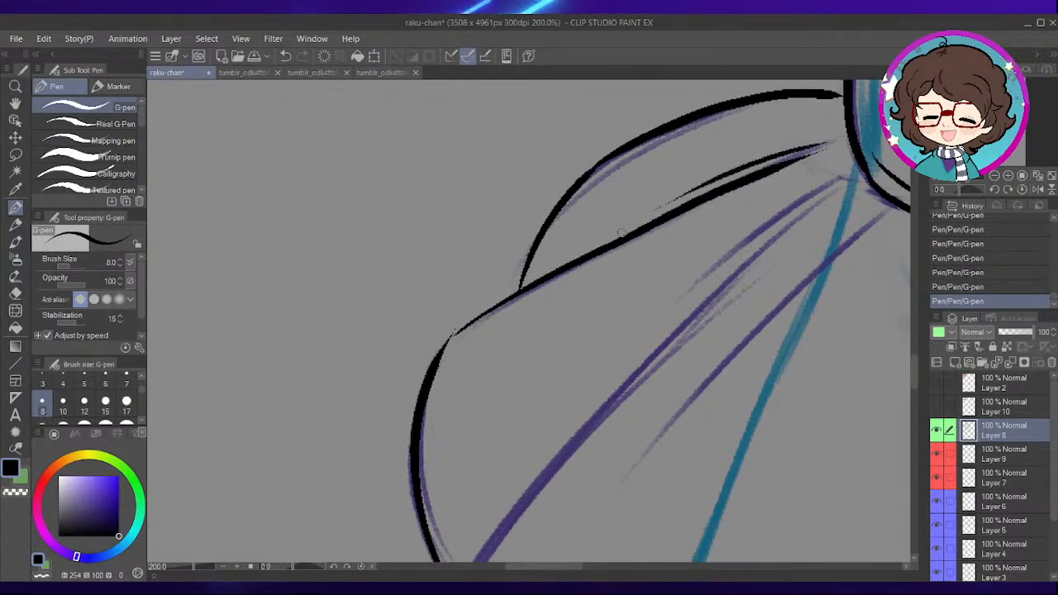
drag(777, 294, 676, 221)
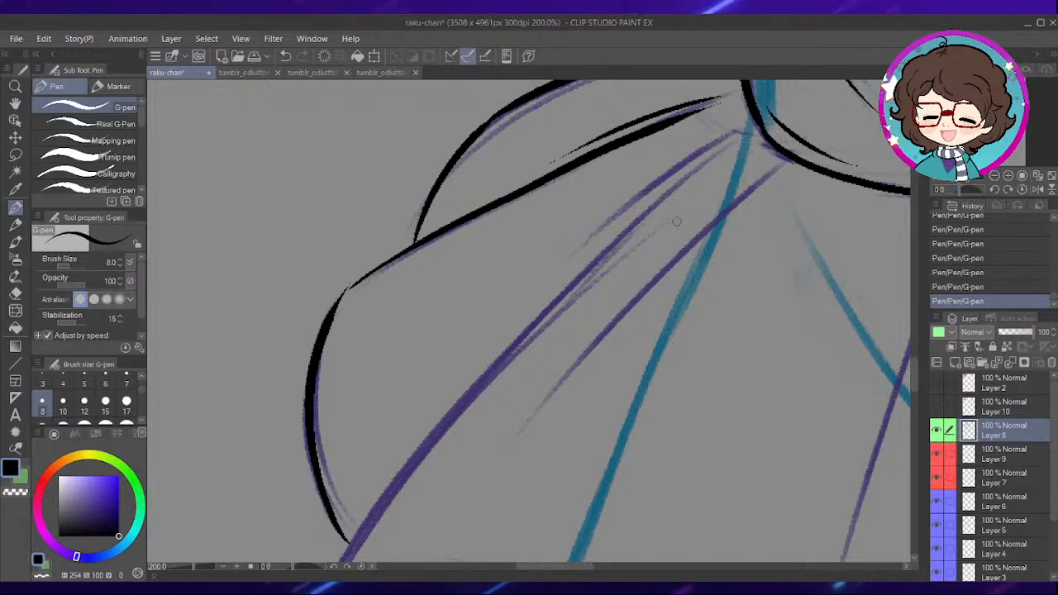
drag(699, 168, 679, 197)
drag(625, 257, 637, 228)
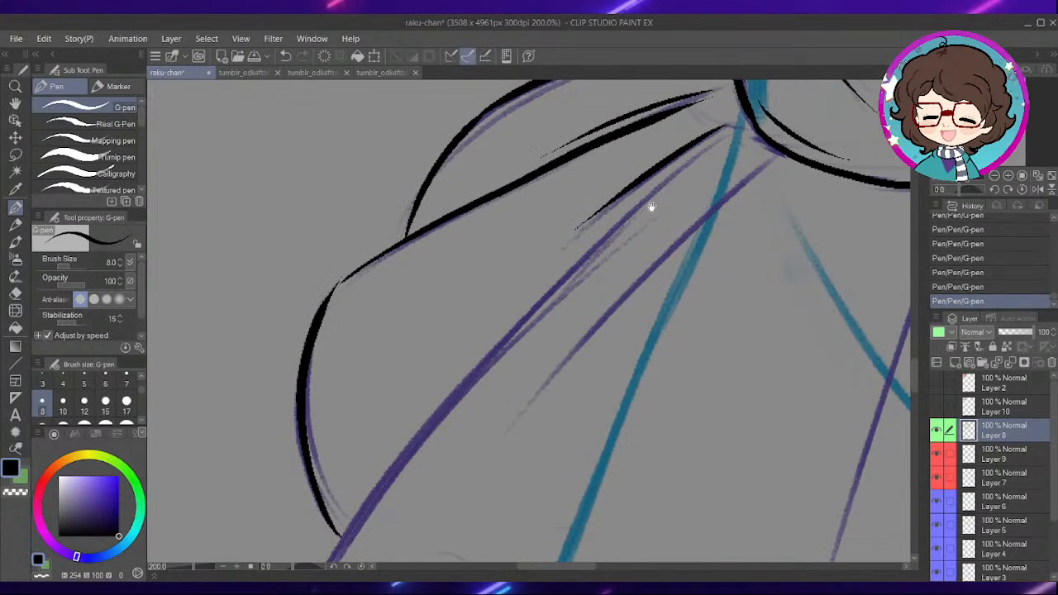
- Ink the long diagonal skirt fold from the waist down to the curled outer corner of the hem
mouse_move(718, 139)
mouse_down()
mouse_move(566, 278)
mouse_move(423, 447)
mouse_move(478, 422)
mouse_move(573, 282)
mouse_up()
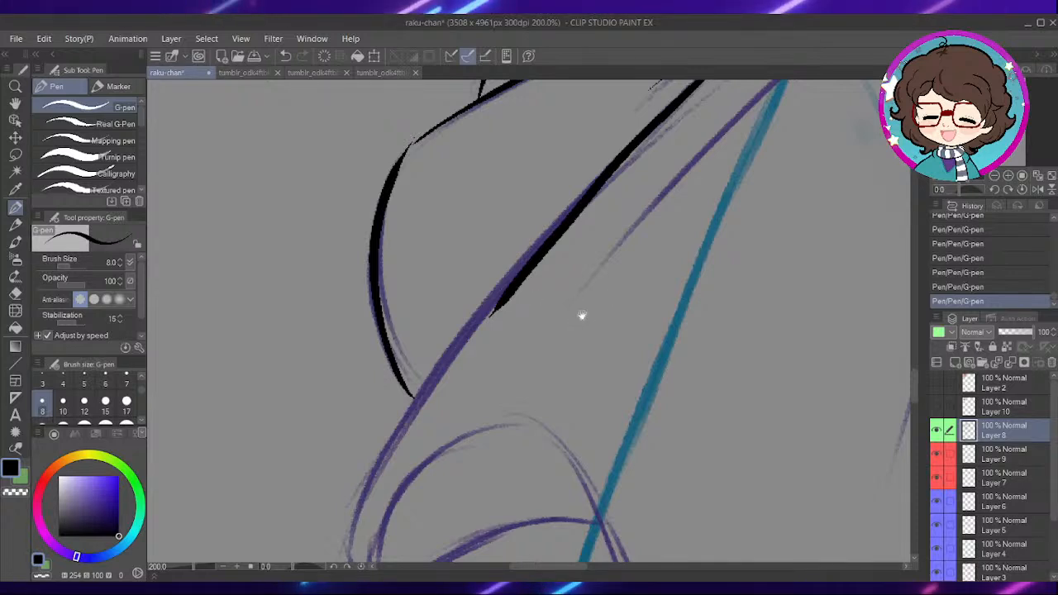
drag(581, 314, 600, 244)
mouse_move(548, 212)
mouse_down()
mouse_move(460, 322)
mouse_move(390, 455)
mouse_move(435, 517)
mouse_up()
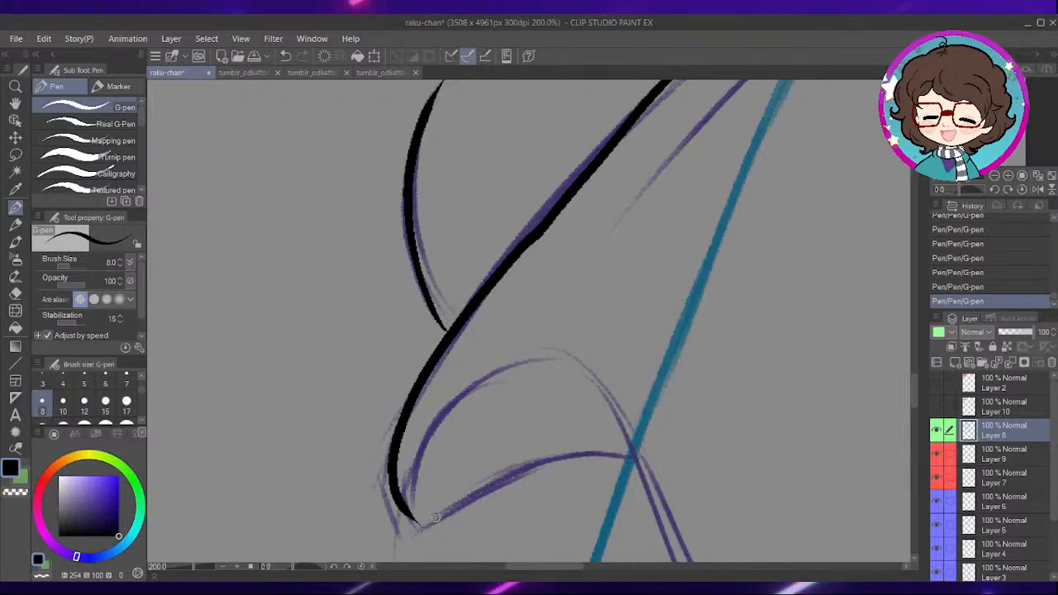
- Ink the hem's first fold with its underside edge, the arch above it and the curve down into the first trough
drag(622, 467, 613, 318)
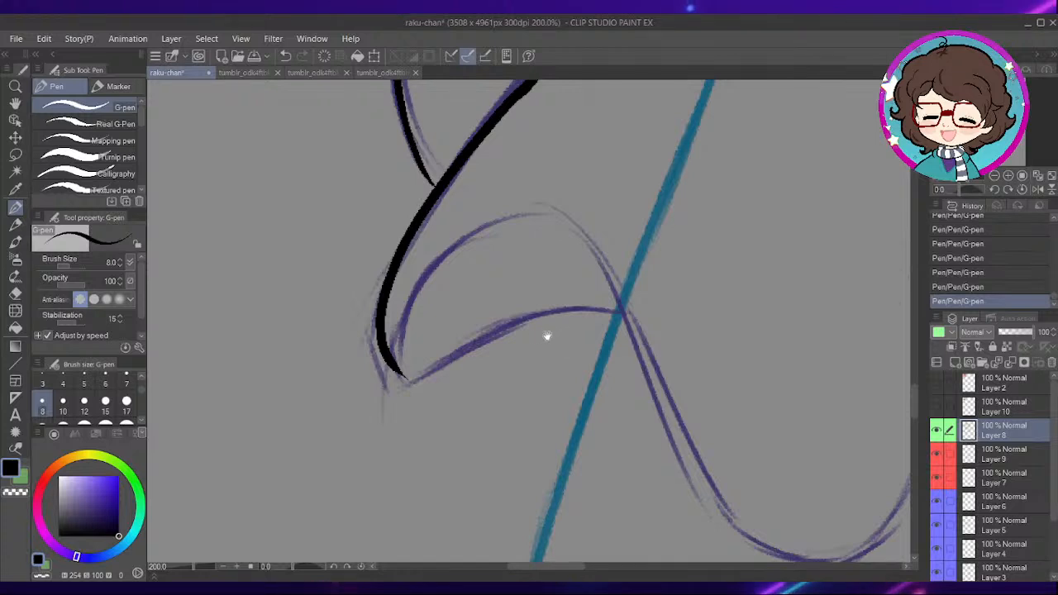
drag(518, 315, 575, 332)
drag(455, 394, 668, 317)
drag(556, 381, 554, 358)
mouse_move(455, 352)
mouse_down()
mouse_move(528, 235)
mouse_move(696, 358)
mouse_up()
mouse_move(722, 304)
mouse_down()
mouse_move(624, 276)
mouse_move(552, 199)
mouse_move(600, 401)
mouse_move(709, 445)
mouse_move(653, 367)
mouse_move(610, 362)
mouse_up()
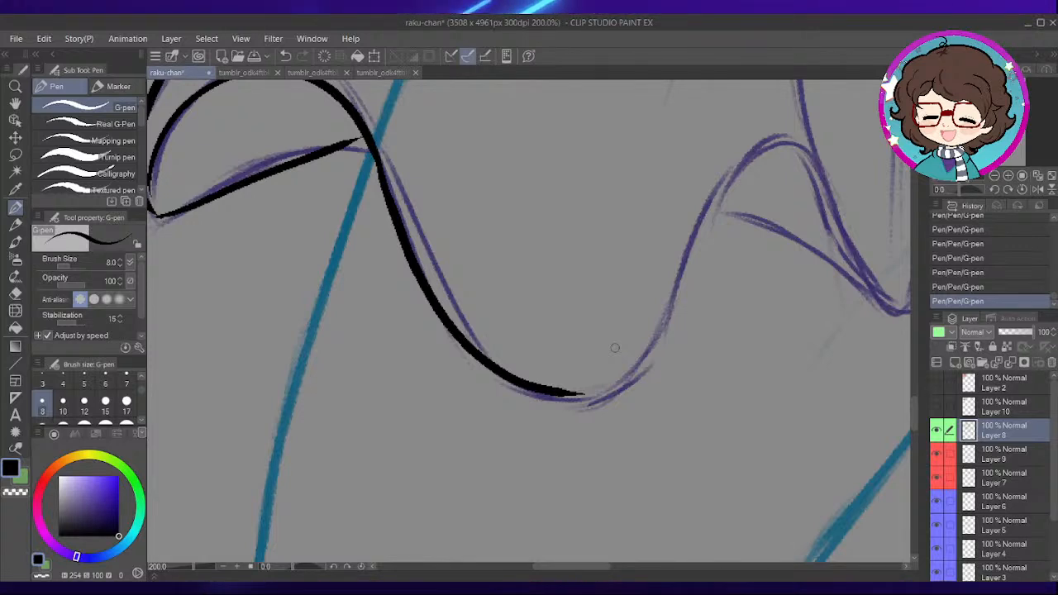
- Ink the wavy hem from the first trough up over the next crest and down to the sharp V-shaped dip
mouse_move(607, 404)
mouse_down()
mouse_move(552, 403)
mouse_move(597, 398)
mouse_move(639, 342)
mouse_move(721, 181)
mouse_move(794, 171)
mouse_up()
mouse_move(804, 237)
mouse_down()
mouse_move(659, 328)
mouse_move(623, 305)
mouse_up()
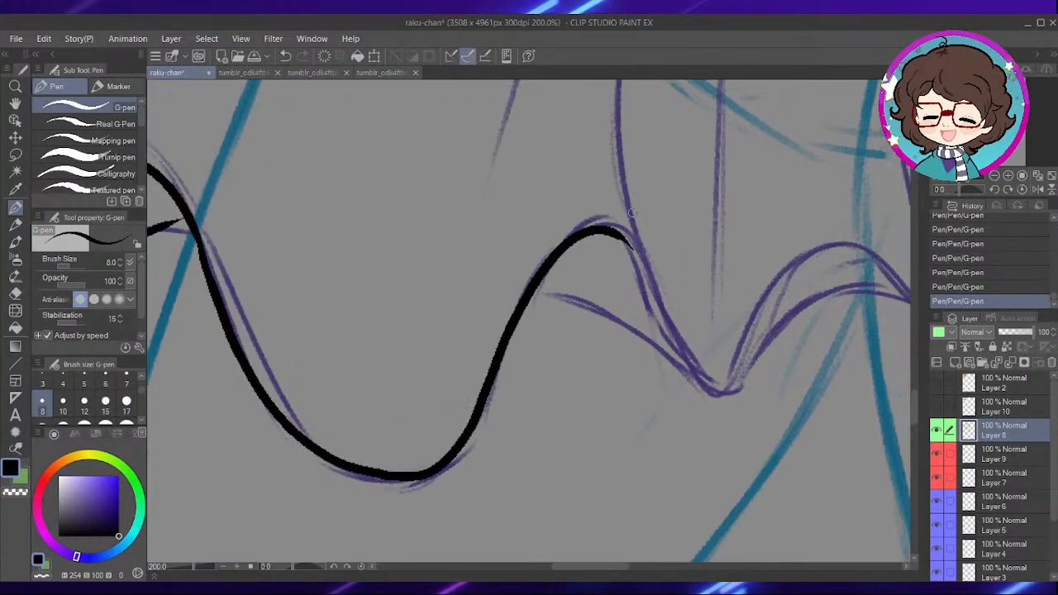
mouse_move(613, 234)
mouse_down()
mouse_move(646, 264)
mouse_move(679, 343)
mouse_move(728, 390)
mouse_up()
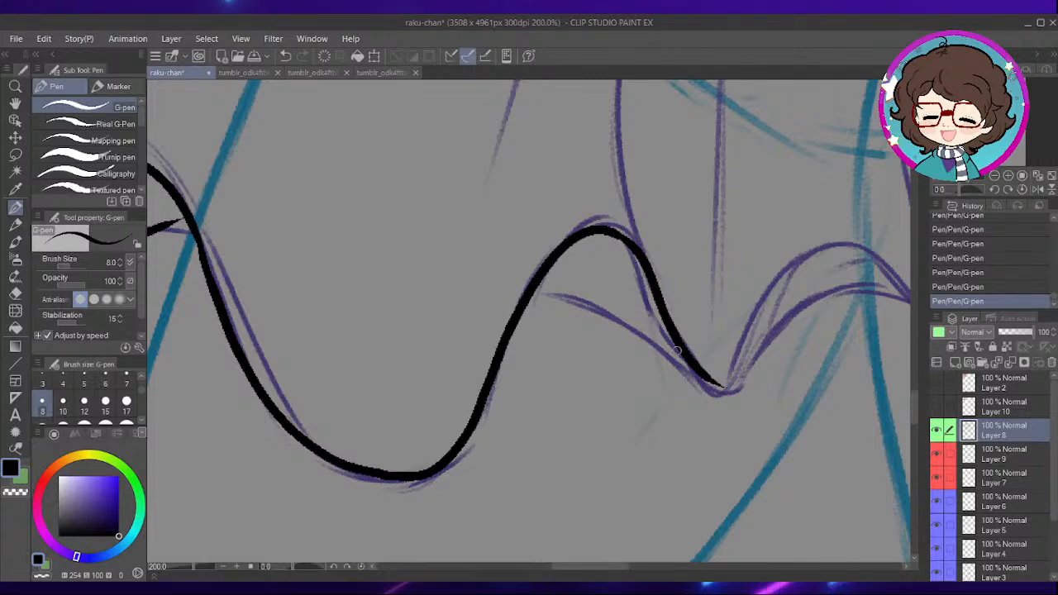
- Undo the last hem stroke and ink the hem rising from the V-shaped dip over the next crest
mouse_move(753, 385)
mouse_down()
mouse_move(644, 390)
mouse_move(617, 360)
mouse_move(658, 279)
mouse_move(693, 251)
mouse_up()
key(ctrl+z)
mouse_move(606, 385)
mouse_down()
mouse_move(653, 286)
mouse_move(765, 258)
mouse_up()
mouse_move(833, 284)
mouse_down()
mouse_move(751, 276)
mouse_move(696, 298)
mouse_up()
drag(702, 239, 680, 263)
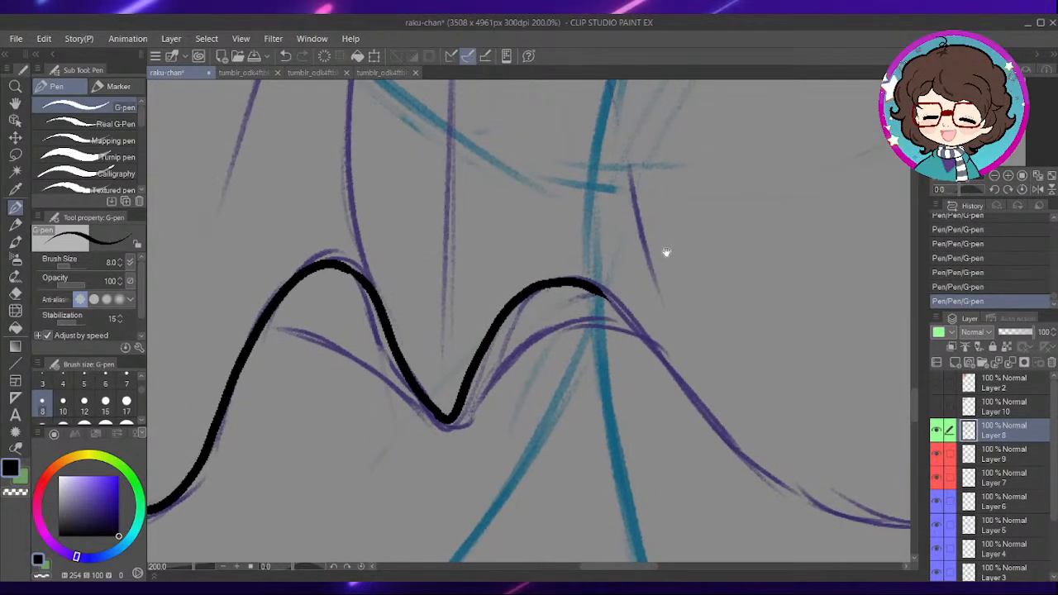
- Ink the hem sloping down from the crest and around the wide trough to the rising edge
drag(594, 285, 677, 379)
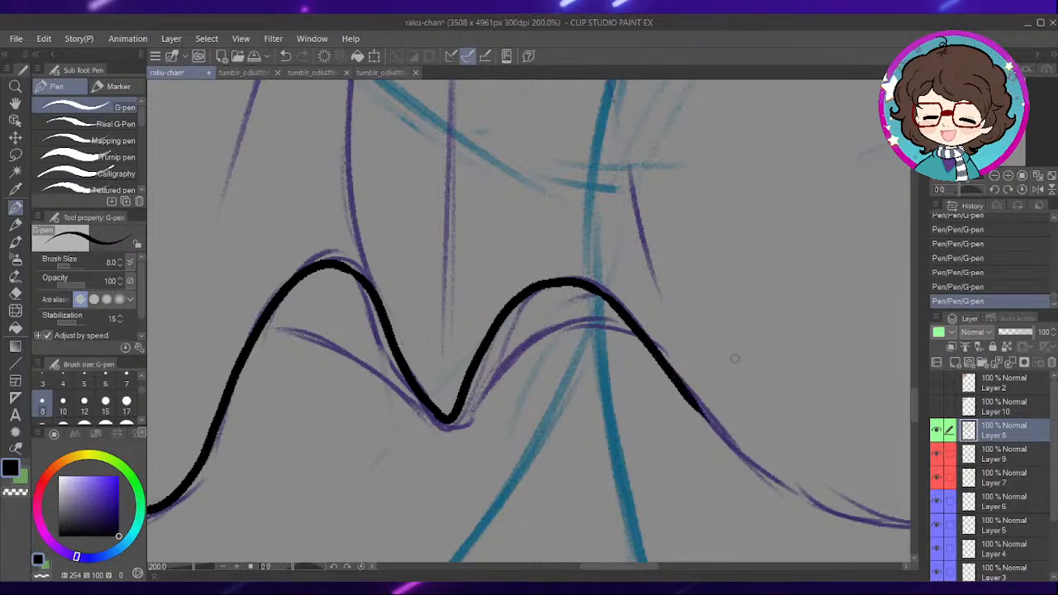
mouse_move(733, 362)
mouse_down()
mouse_move(631, 314)
mouse_move(633, 323)
mouse_move(598, 315)
mouse_up()
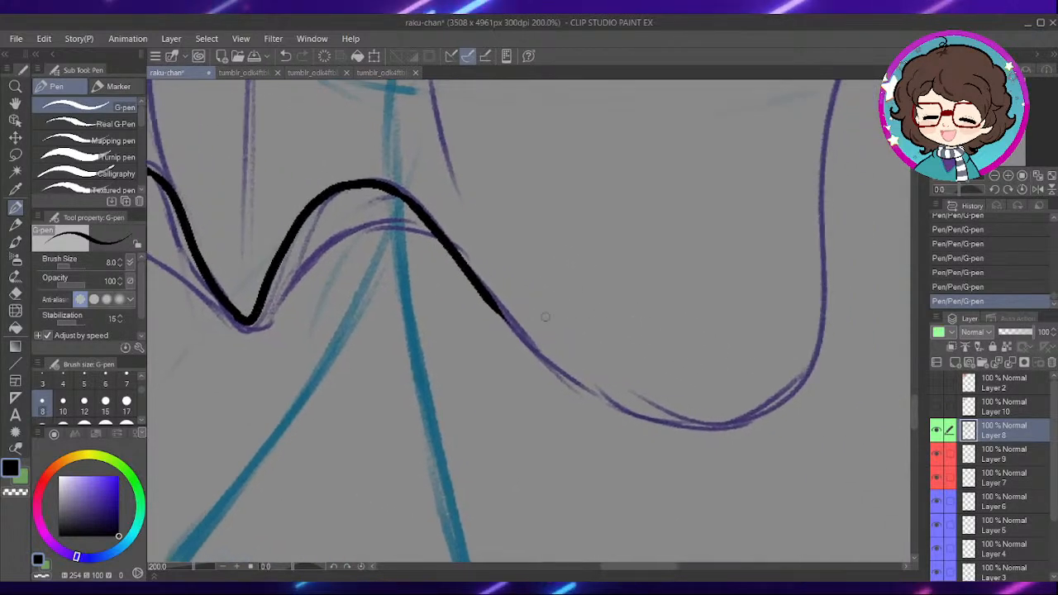
mouse_move(505, 314)
mouse_down()
mouse_move(574, 378)
mouse_move(686, 425)
mouse_move(718, 427)
mouse_move(624, 422)
mouse_up()
mouse_move(778, 259)
mouse_down()
mouse_move(750, 262)
mouse_move(657, 348)
mouse_move(646, 297)
mouse_up()
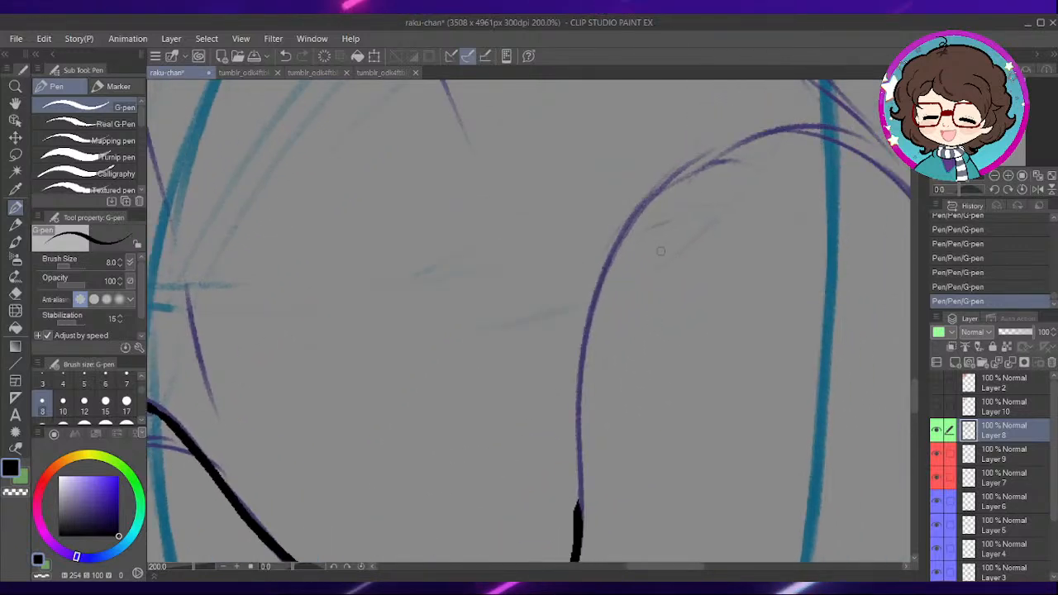
- Ink the tall hem arch from the rising edge over its crest and around the small rounded dip beyond it
mouse_move(718, 158)
mouse_down()
mouse_move(648, 195)
mouse_move(594, 286)
mouse_move(577, 375)
mouse_move(578, 488)
mouse_up()
drag(745, 208, 636, 259)
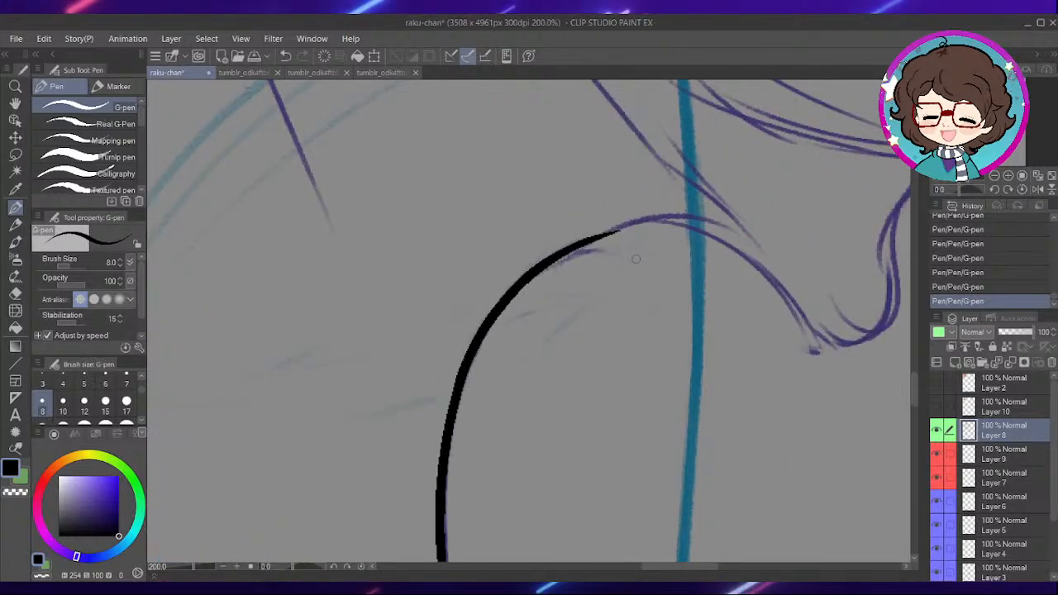
drag(808, 378, 687, 416)
mouse_move(452, 286)
mouse_down()
mouse_move(594, 265)
mouse_move(646, 299)
mouse_move(703, 383)
mouse_move(755, 378)
mouse_move(766, 323)
mouse_move(739, 354)
mouse_up()
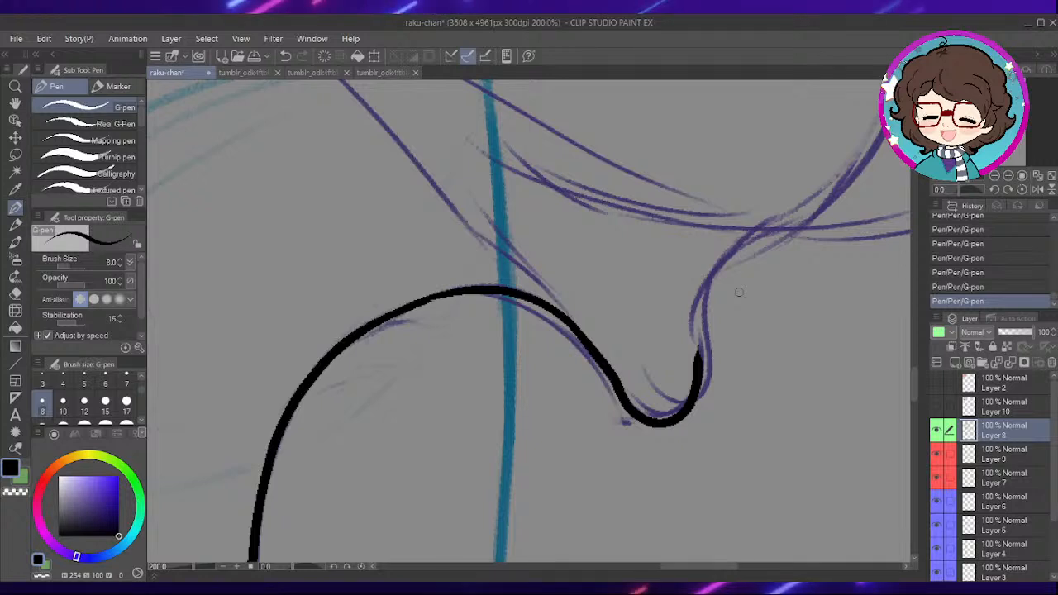
- Ink the hem's far end from the small dip up around the outer curve to the corner of the upper folds
drag(709, 364, 662, 371)
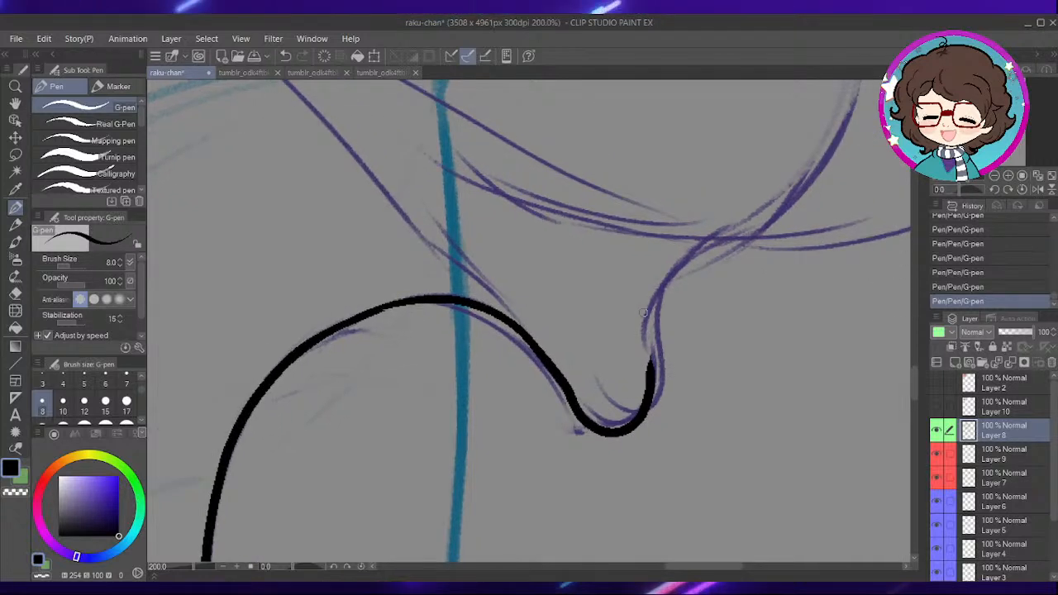
drag(668, 275, 656, 318)
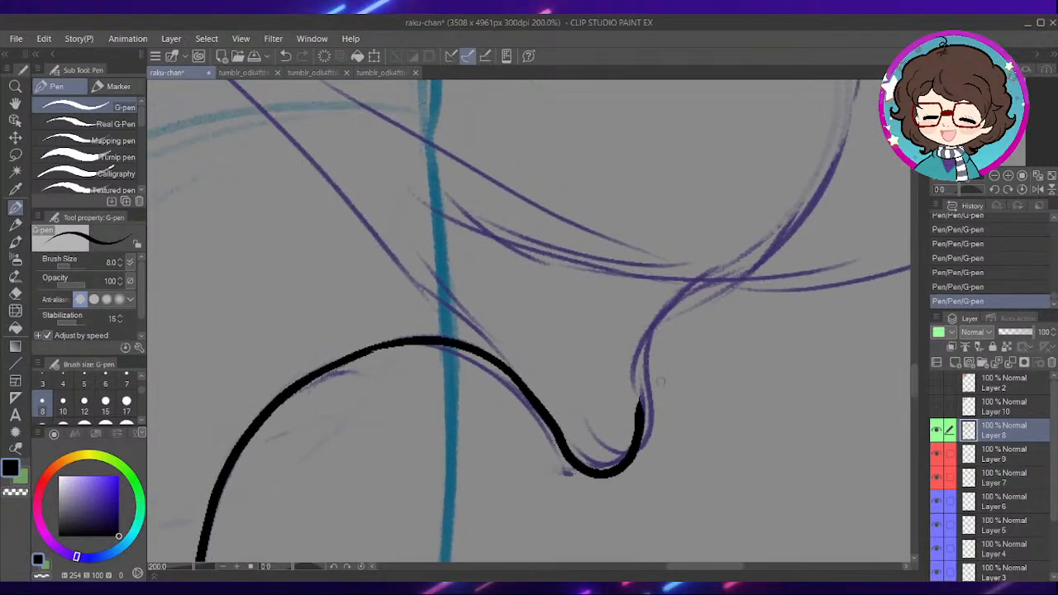
mouse_move(640, 417)
mouse_down()
mouse_move(640, 353)
mouse_move(653, 324)
mouse_move(755, 260)
mouse_move(808, 205)
mouse_move(612, 428)
mouse_up()
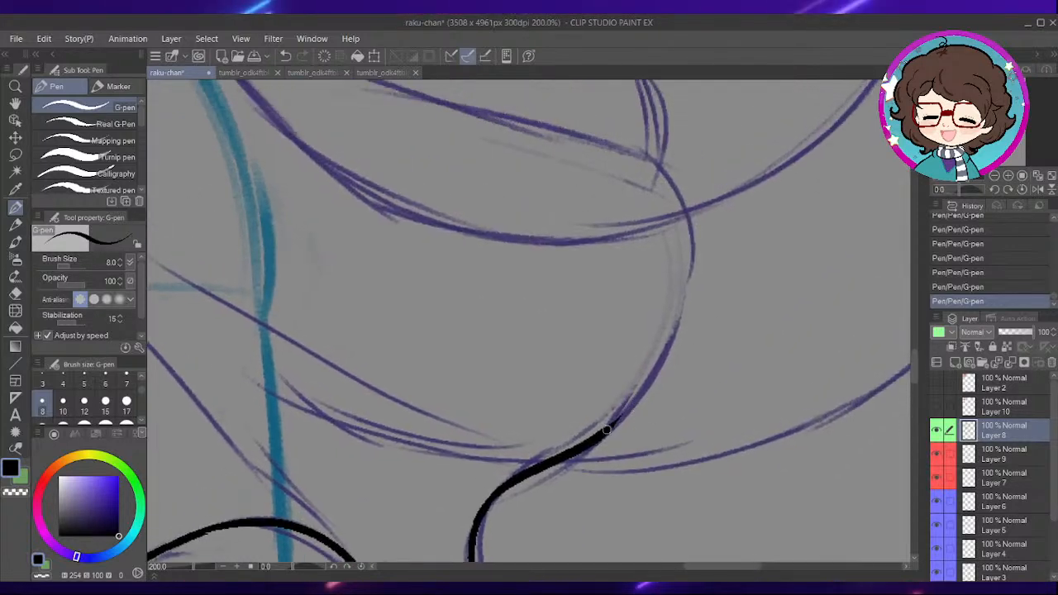
mouse_move(644, 385)
mouse_down()
mouse_move(684, 315)
mouse_move(699, 248)
mouse_up()
mouse_move(540, 268)
mouse_down()
mouse_move(567, 354)
mouse_move(513, 281)
mouse_move(593, 342)
mouse_move(546, 430)
mouse_move(545, 301)
mouse_up()
- Ink the skirt's upper edge outward from the far waist corner, undoing and redrawing the stroke until it follows the sketch
mouse_move(464, 227)
mouse_down()
mouse_move(632, 209)
mouse_move(741, 212)
mouse_up()
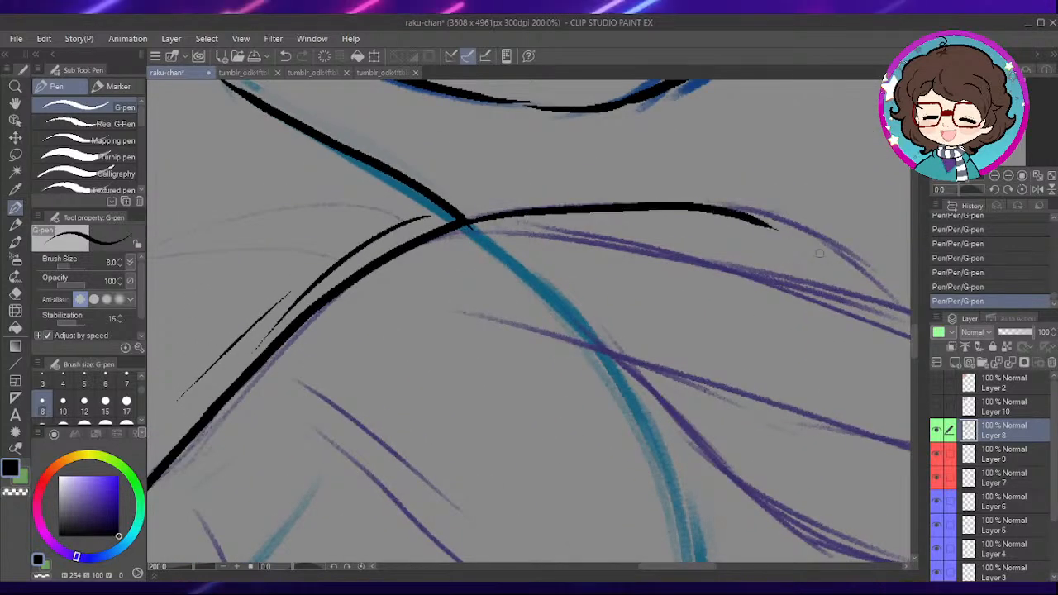
key(ctrl+z)
drag(816, 304, 746, 299)
drag(397, 217, 661, 193)
key(ctrl+z)
mouse_move(398, 217)
mouse_down()
mouse_move(643, 201)
mouse_move(707, 211)
mouse_up()
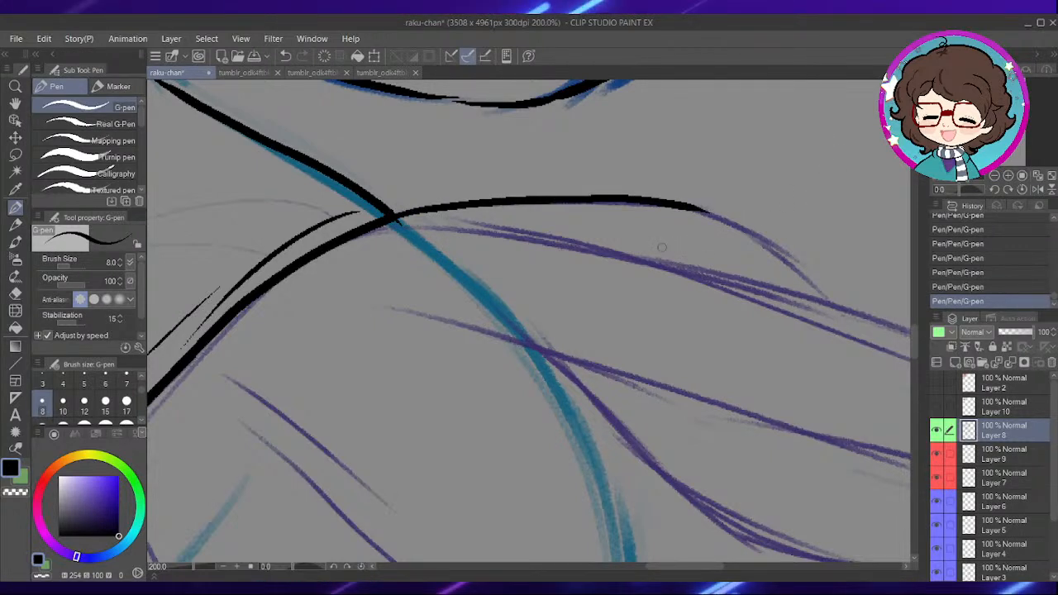
- Extend the skirt's upper edge down along the sketch to the long fold, replacing the first attempt
drag(708, 312, 542, 303)
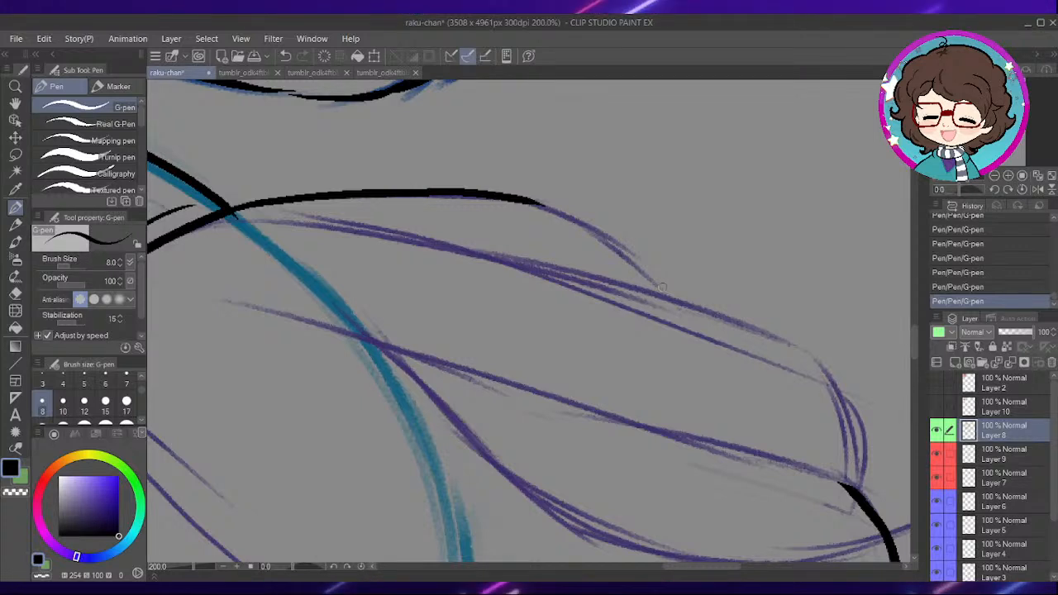
mouse_move(586, 204)
mouse_down()
mouse_move(612, 226)
mouse_move(654, 310)
mouse_up()
key(ctrl+z)
mouse_move(621, 254)
mouse_down()
mouse_move(666, 288)
mouse_move(687, 322)
mouse_up()
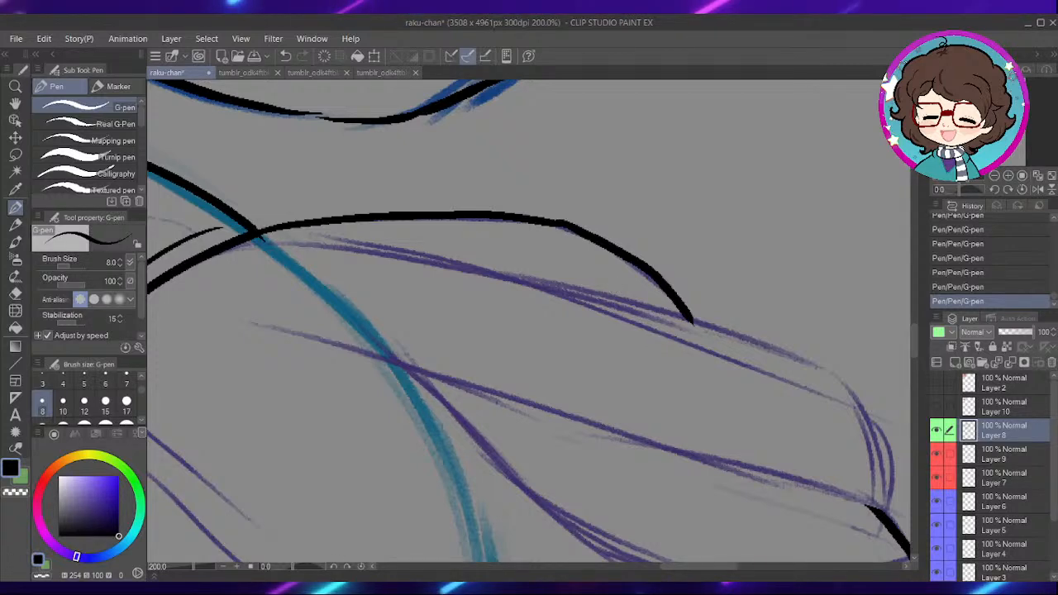
- Ink the two long, nearly parallel skirt folds running from near the waist to the skirt's far outer end
drag(293, 568, 283, 570)
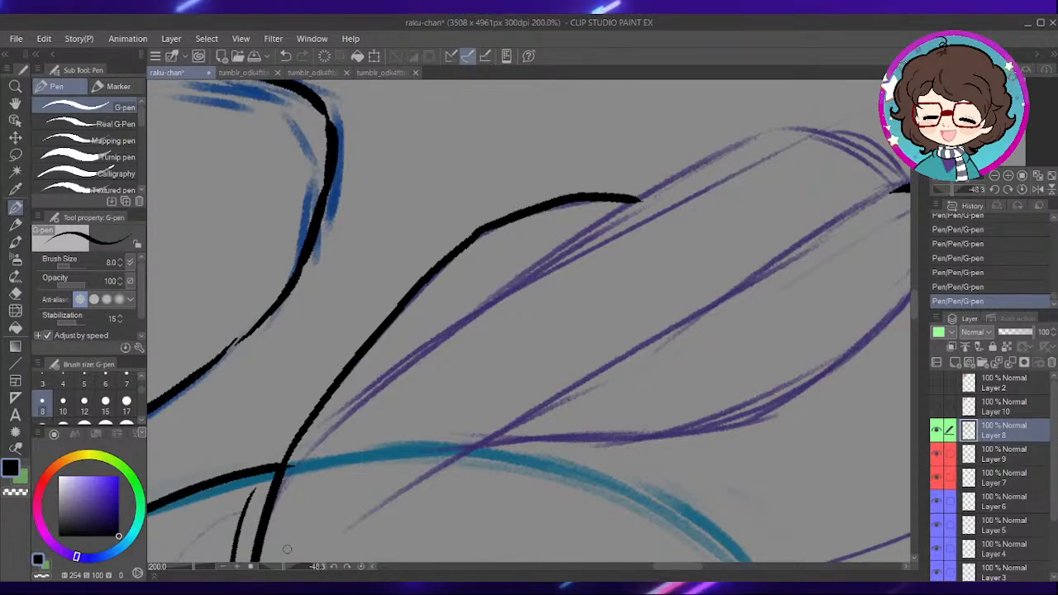
mouse_move(320, 442)
mouse_down()
mouse_move(403, 361)
mouse_move(529, 266)
mouse_move(672, 181)
mouse_move(781, 142)
mouse_up()
drag(789, 223, 645, 270)
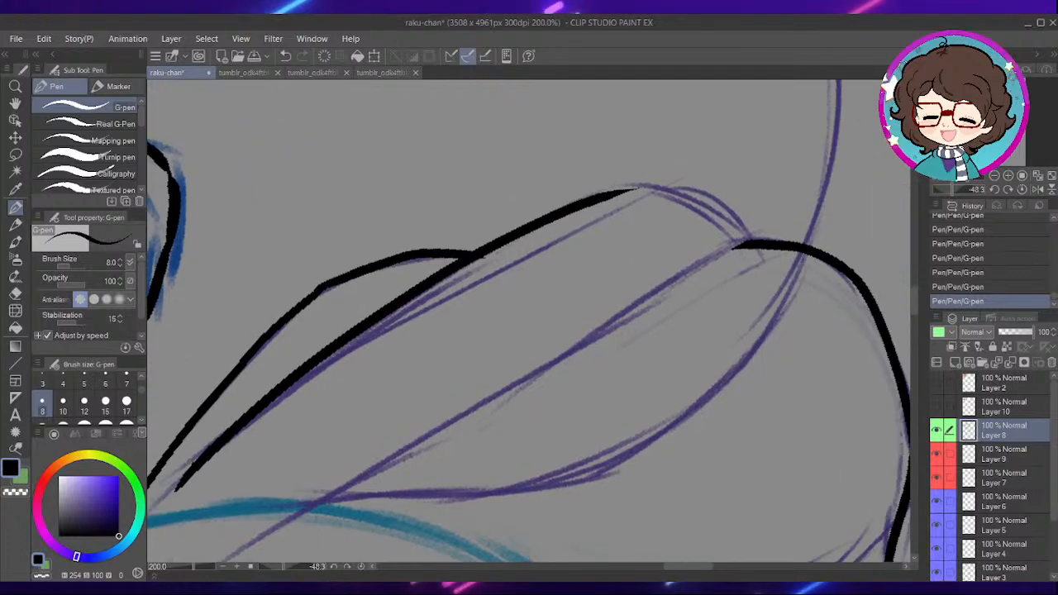
drag(339, 458, 438, 334)
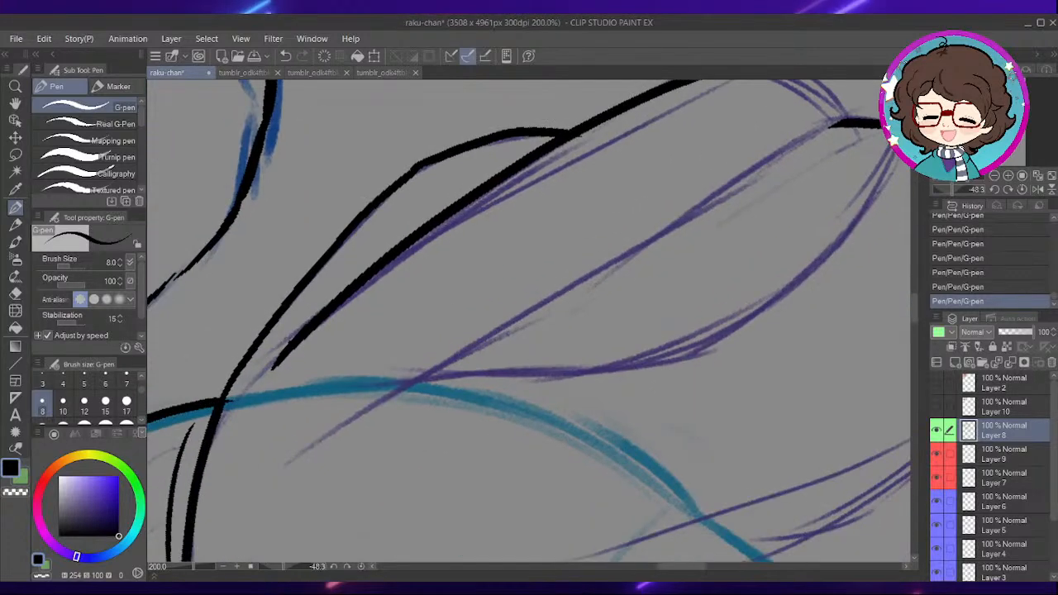
mouse_move(356, 426)
mouse_down()
mouse_move(609, 248)
mouse_move(838, 142)
mouse_move(744, 176)
mouse_move(439, 390)
mouse_move(374, 457)
mouse_up()
key(ctrl+z)
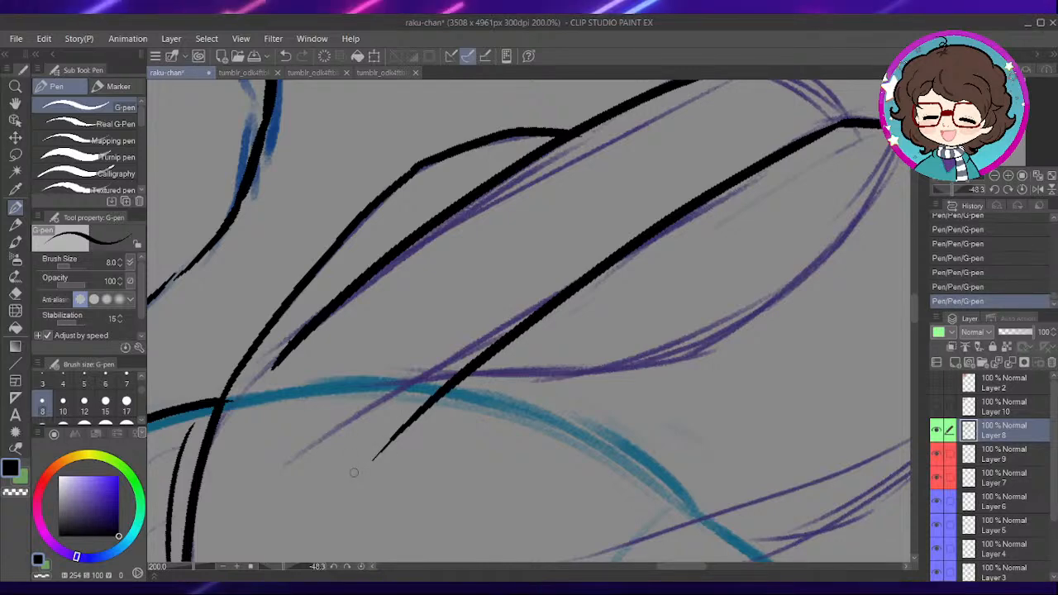
click(365, 567)
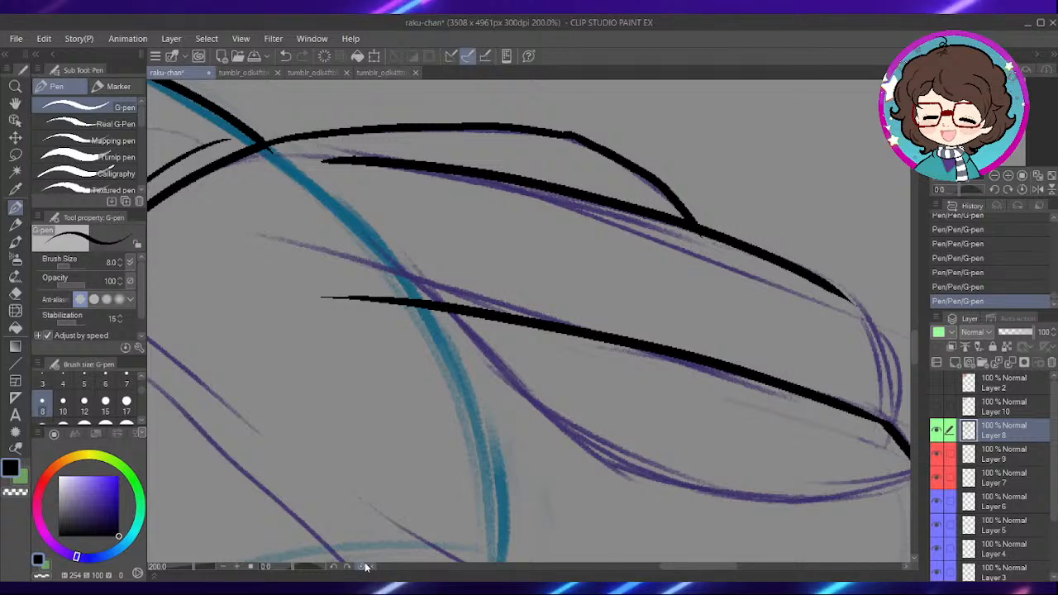
drag(722, 377, 560, 347)
drag(635, 355, 536, 361)
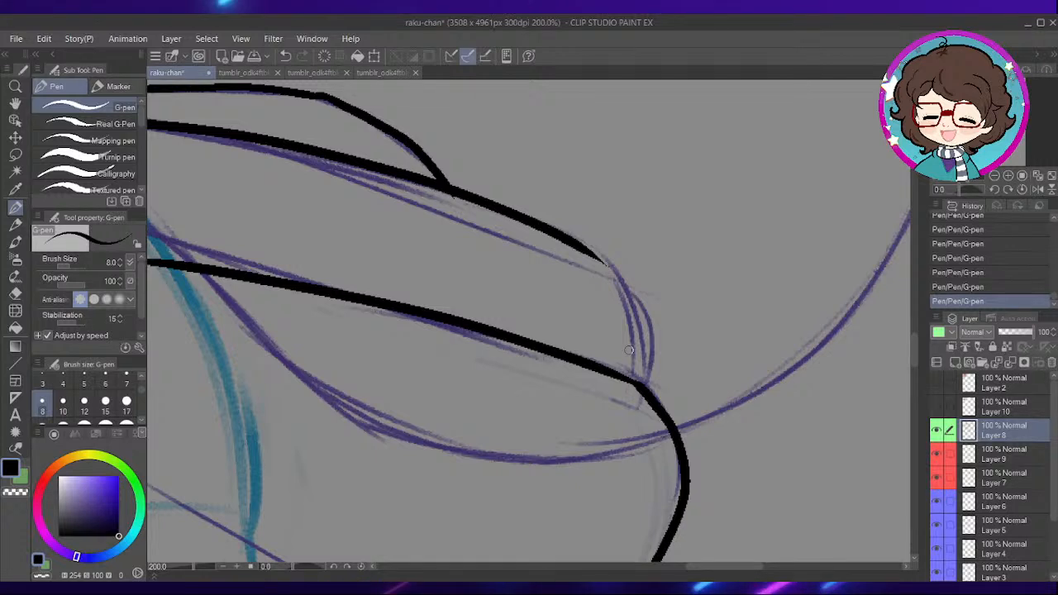
- Ink the short curved edge closing the skirt's far outer end between the two long folds
scroll(630, 353, down, 1)
drag(697, 364, 661, 337)
scroll(622, 252, up, 1)
mouse_move(562, 273)
mouse_down()
mouse_move(597, 334)
mouse_move(610, 402)
mouse_move(661, 227)
mouse_up()
drag(619, 392, 645, 210)
drag(513, 447, 655, 390)
drag(517, 305, 662, 391)
- Ink the straight folds below the waist curve and the curved fold running down to the hem at the skirt's front
scroll(645, 392, down, 1)
drag(441, 239, 590, 280)
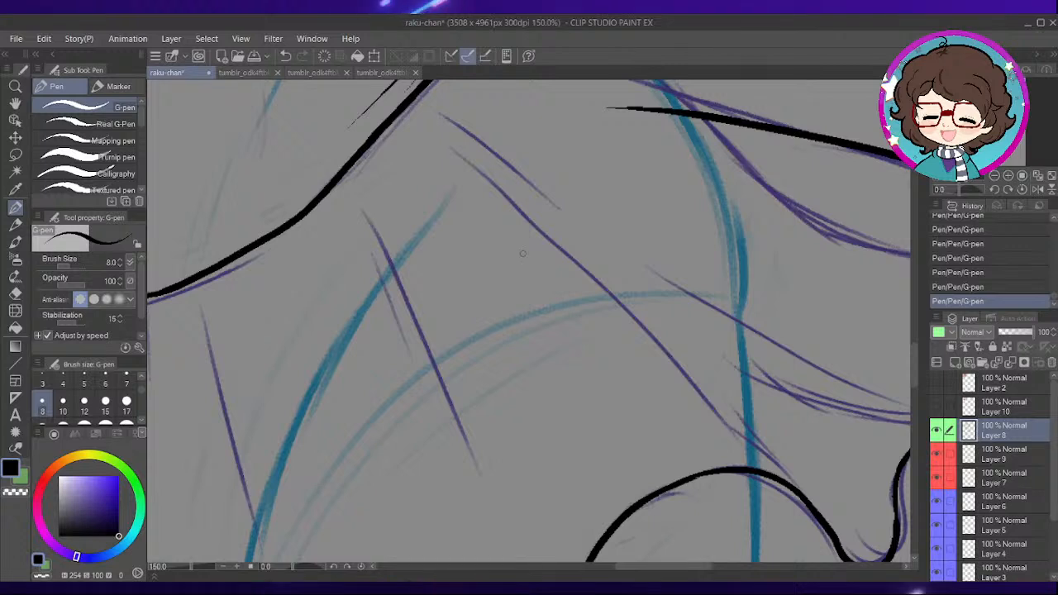
drag(512, 284, 631, 223)
drag(537, 169, 617, 358)
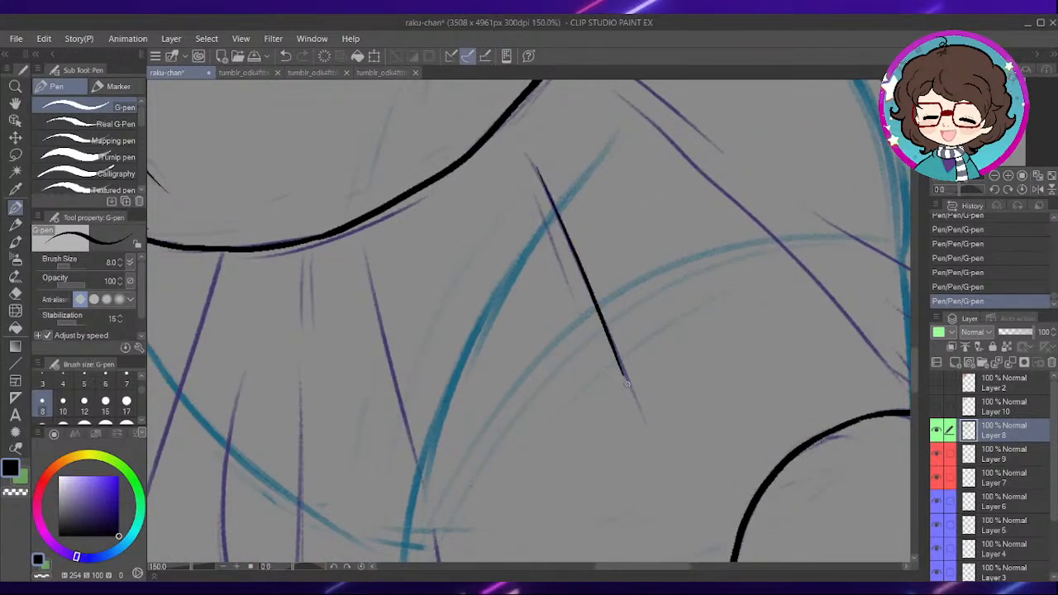
mouse_move(441, 408)
mouse_down()
mouse_move(567, 254)
mouse_move(565, 302)
mouse_move(661, 285)
mouse_up()
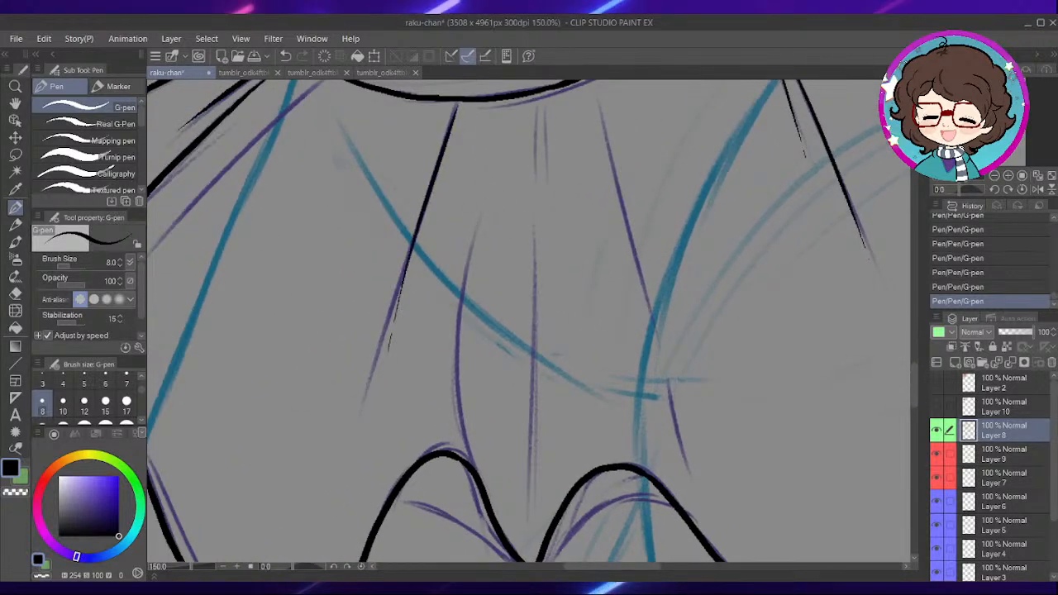
drag(534, 315, 551, 314)
drag(496, 199, 495, 468)
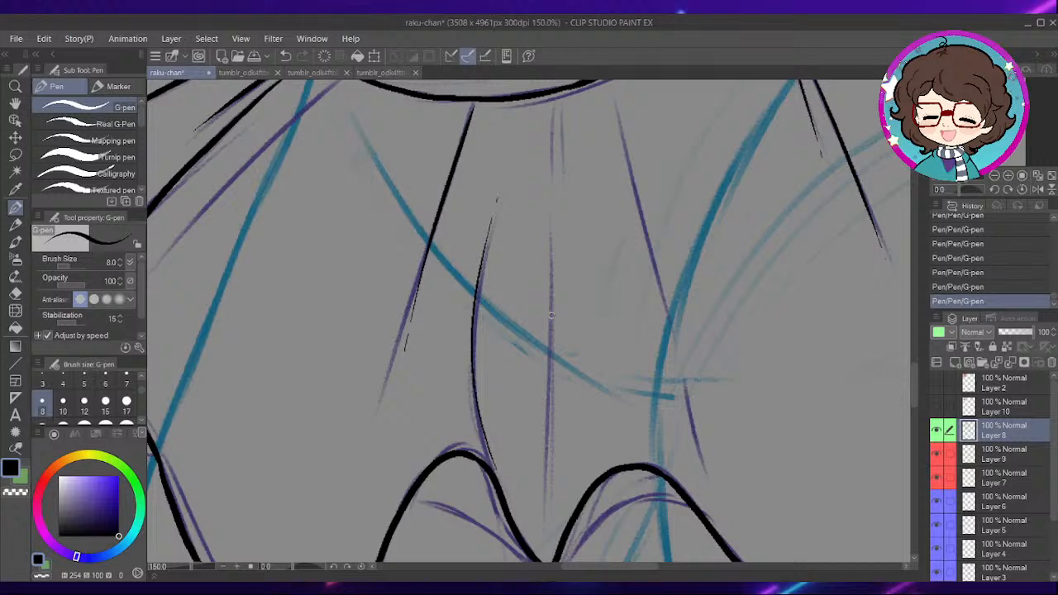
mouse_move(409, 371)
mouse_down()
mouse_move(504, 355)
mouse_move(543, 330)
mouse_move(524, 372)
mouse_up()
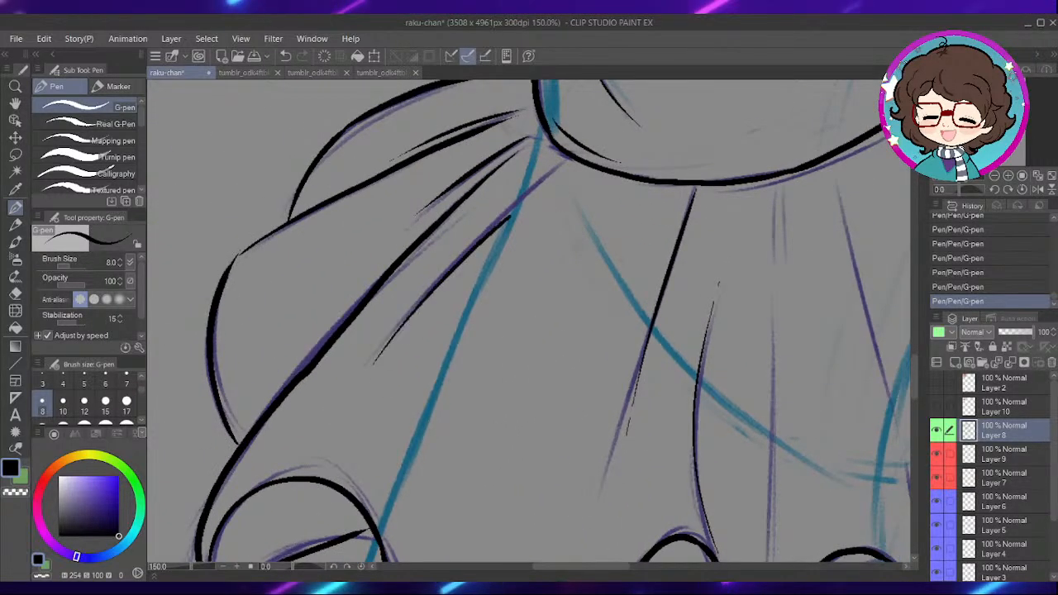
- Ink the pair of short folds under the middle of the waist and the long fold beside them, finishing it with a broken end
drag(840, 247, 592, 271)
drag(534, 215, 540, 278)
mouse_move(586, 340)
mouse_down()
mouse_move(574, 226)
mouse_move(561, 207)
mouse_up()
drag(630, 256, 639, 364)
drag(572, 192, 637, 442)
drag(640, 465, 655, 523)
- Ink the short and long diagonal folds on the skirt's far side and the shorter fold near the outer hem dip
mouse_move(749, 336)
mouse_down()
mouse_move(558, 352)
mouse_move(647, 348)
mouse_up()
key(ctrl+minus)
drag(750, 282, 578, 368)
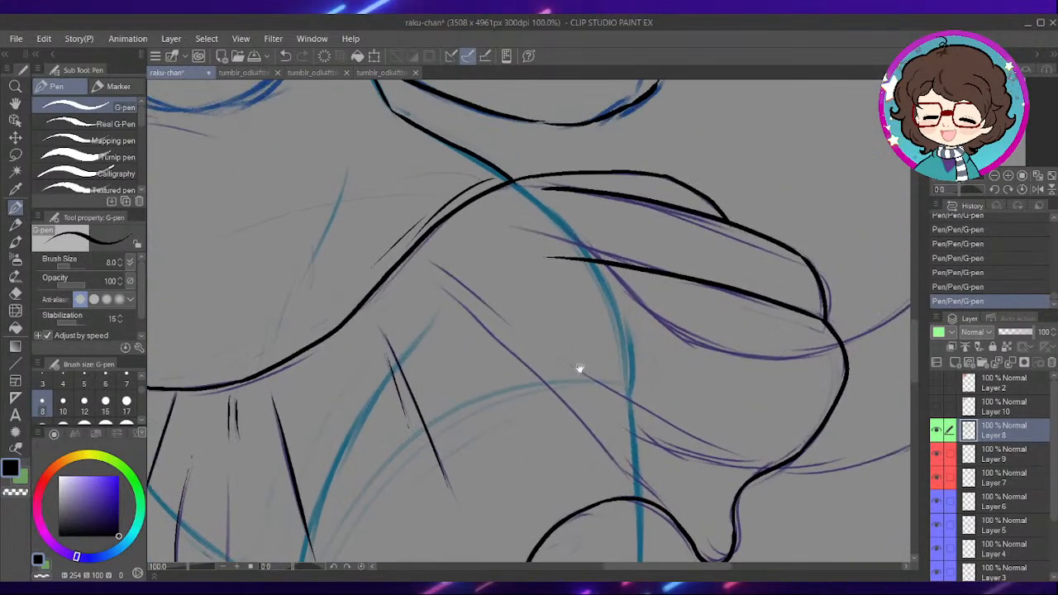
scroll(689, 333, up, 1)
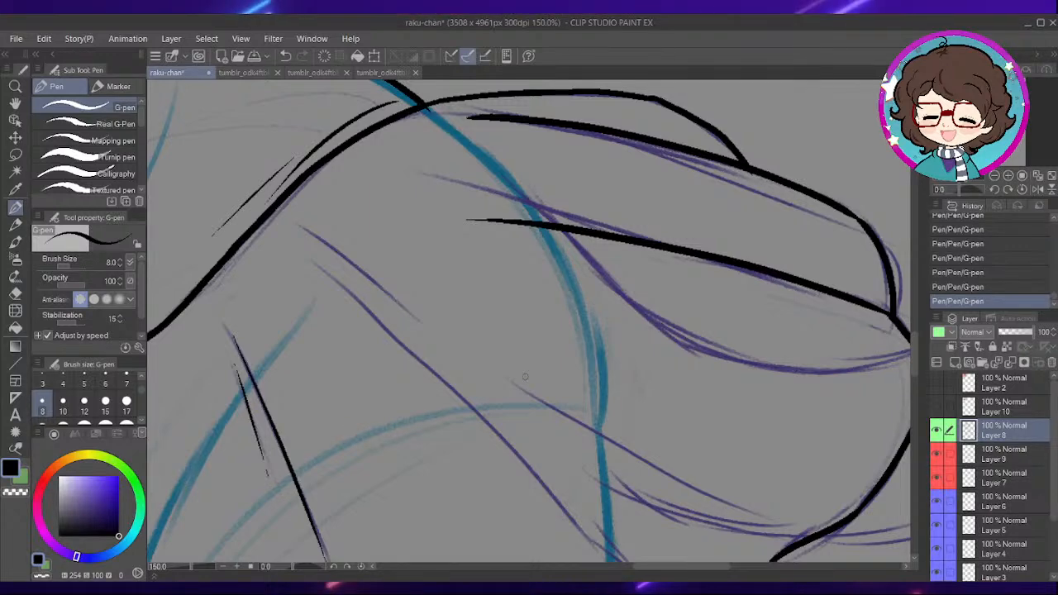
scroll(524, 377, down, 3)
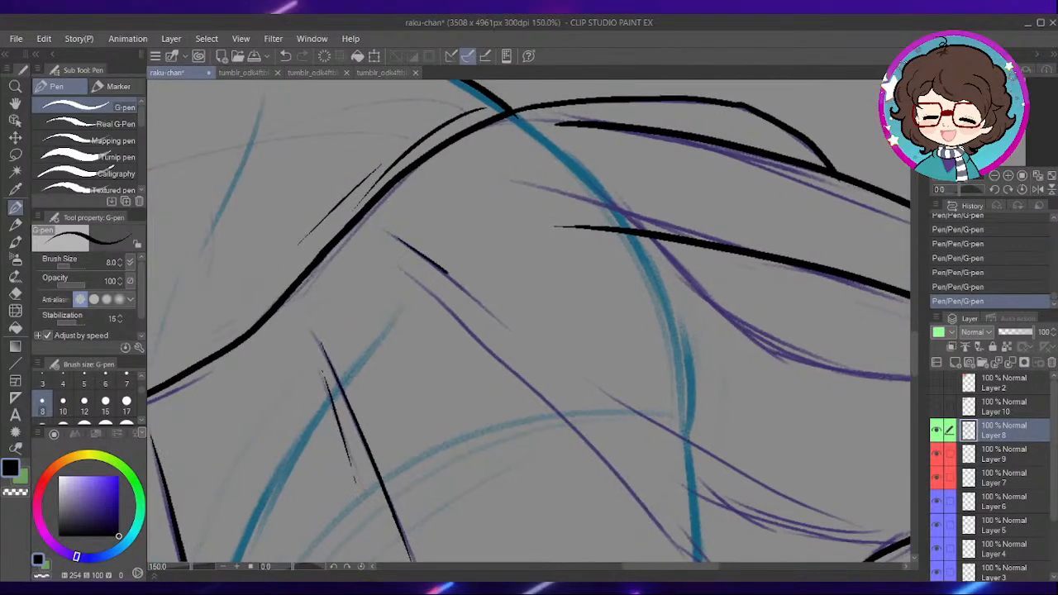
mouse_move(328, 174)
mouse_down()
mouse_move(457, 280)
mouse_move(606, 451)
mouse_up()
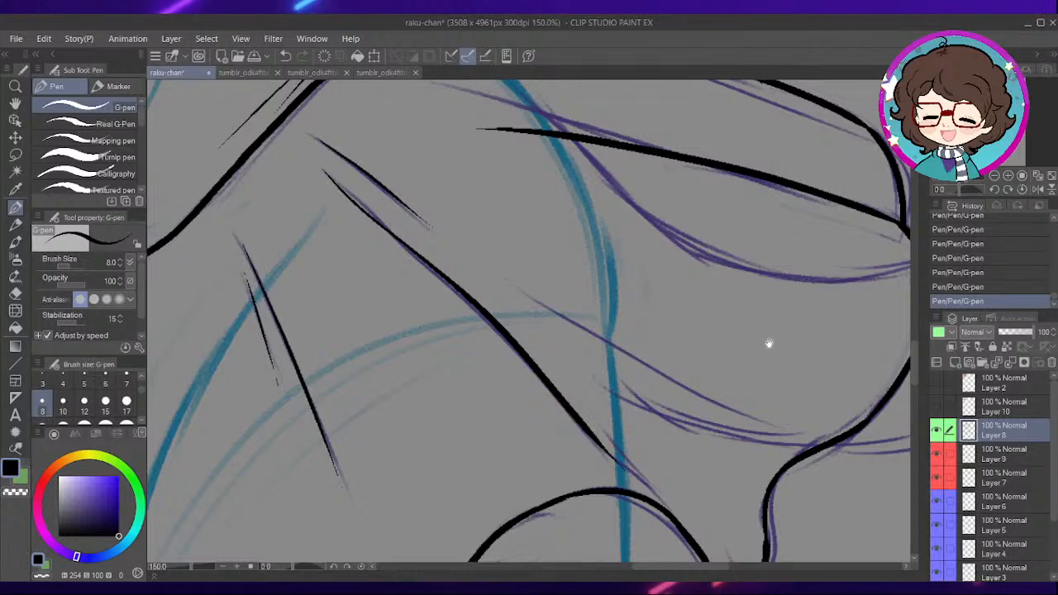
drag(771, 347, 693, 334)
drag(447, 285, 687, 421)
- Ink a short accent line beside the hem's front wave and the central fold running down into the hem notch
scroll(577, 397, down, 5)
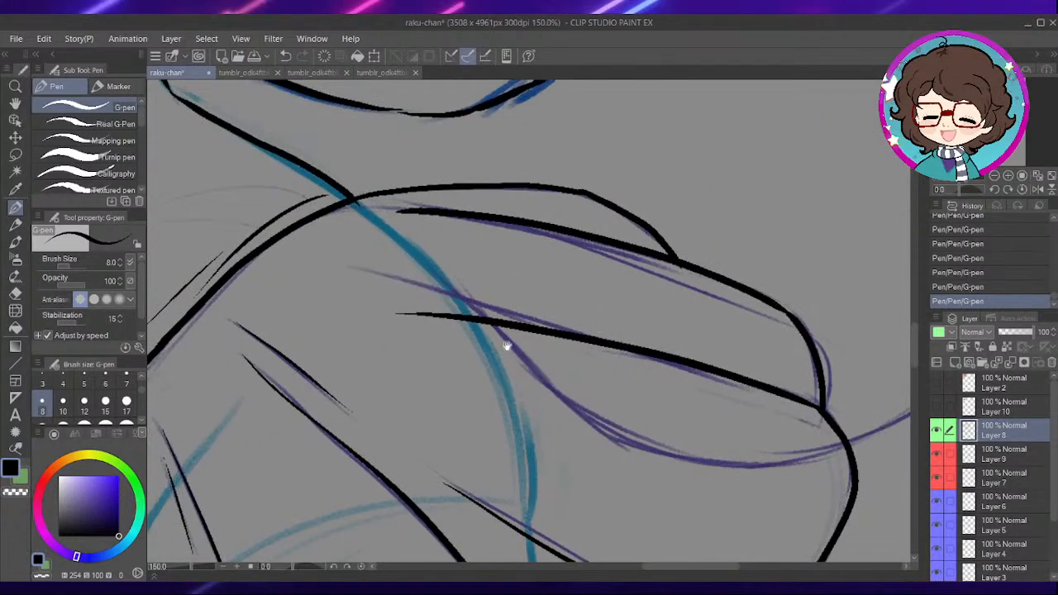
drag(513, 437, 637, 207)
drag(537, 367, 584, 282)
scroll(601, 251, up, 2)
mouse_move(371, 331)
mouse_down()
mouse_move(583, 317)
mouse_move(525, 403)
mouse_up()
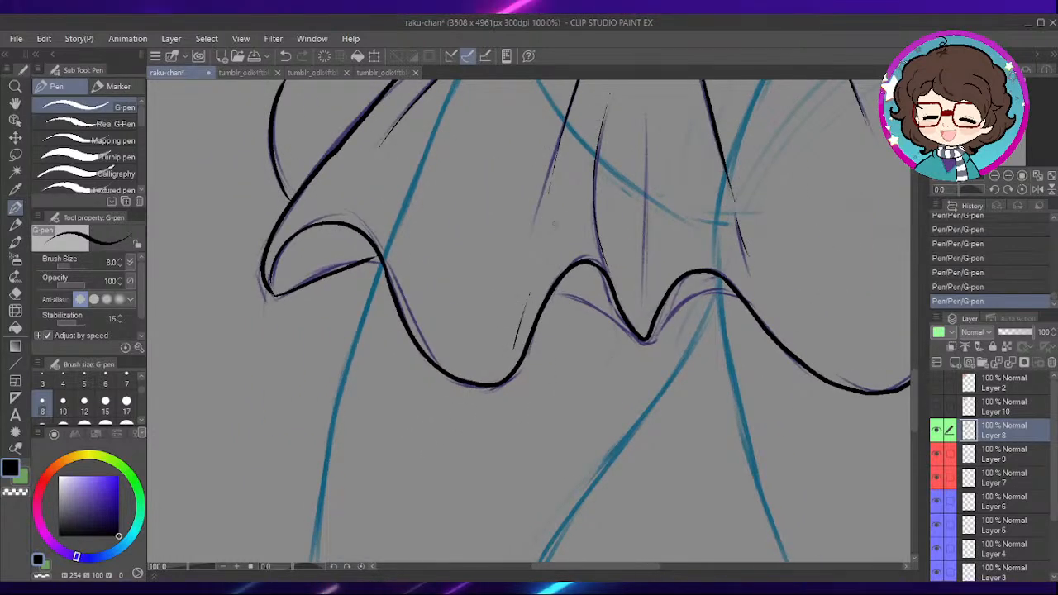
drag(529, 294, 515, 348)
drag(662, 170, 660, 329)
drag(509, 367, 547, 443)
drag(643, 186, 652, 349)
- Ink the first leg's outer outline from the hem down along the blue sketch, rotating the canvas for the stroke and resetting it
drag(515, 385, 543, 279)
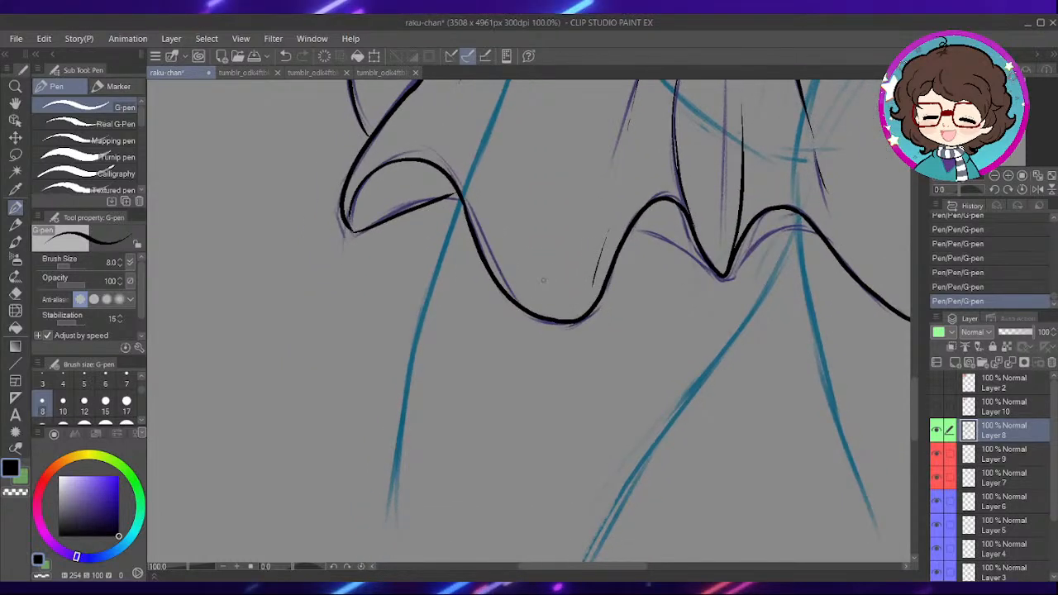
drag(676, 282, 645, 257)
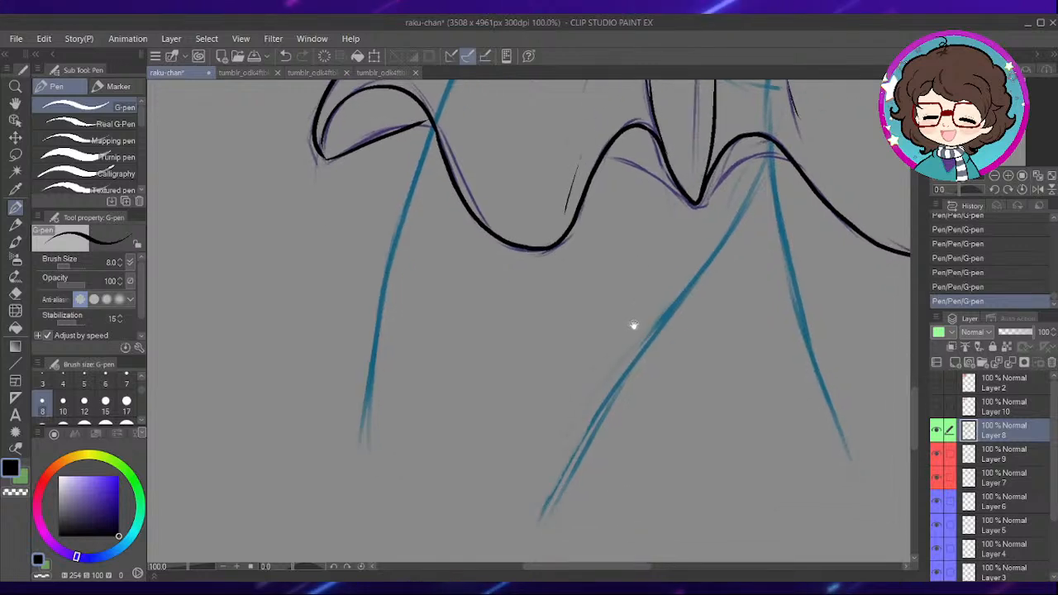
drag(612, 325, 618, 311)
click(300, 568)
drag(447, 306, 430, 431)
scroll(334, 437, up, 1)
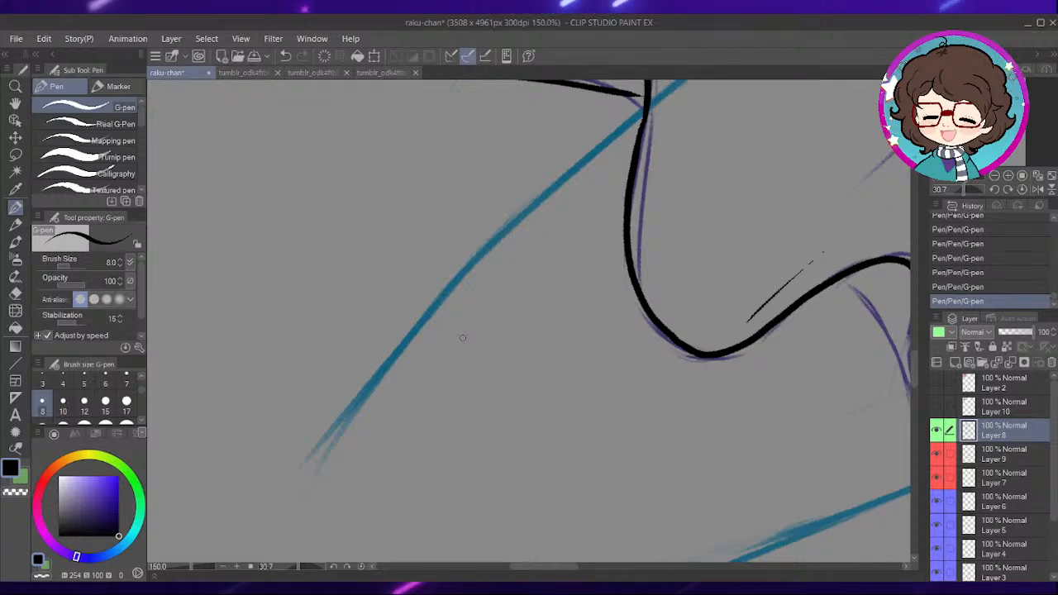
drag(367, 430, 361, 461)
mouse_move(302, 499)
mouse_down()
mouse_move(340, 439)
mouse_move(532, 224)
mouse_move(637, 147)
mouse_up()
key(ctrl+z)
drag(696, 281, 608, 253)
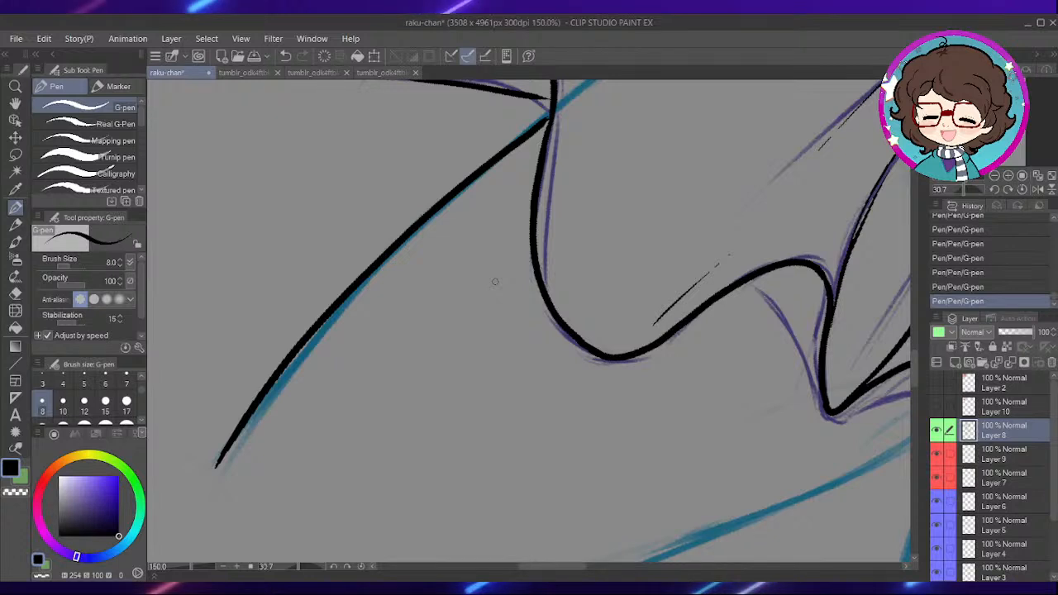
click(363, 567)
- Ink the inner outlines of both legs, starting from the shared point under the hem's middle wave
drag(769, 302, 530, 213)
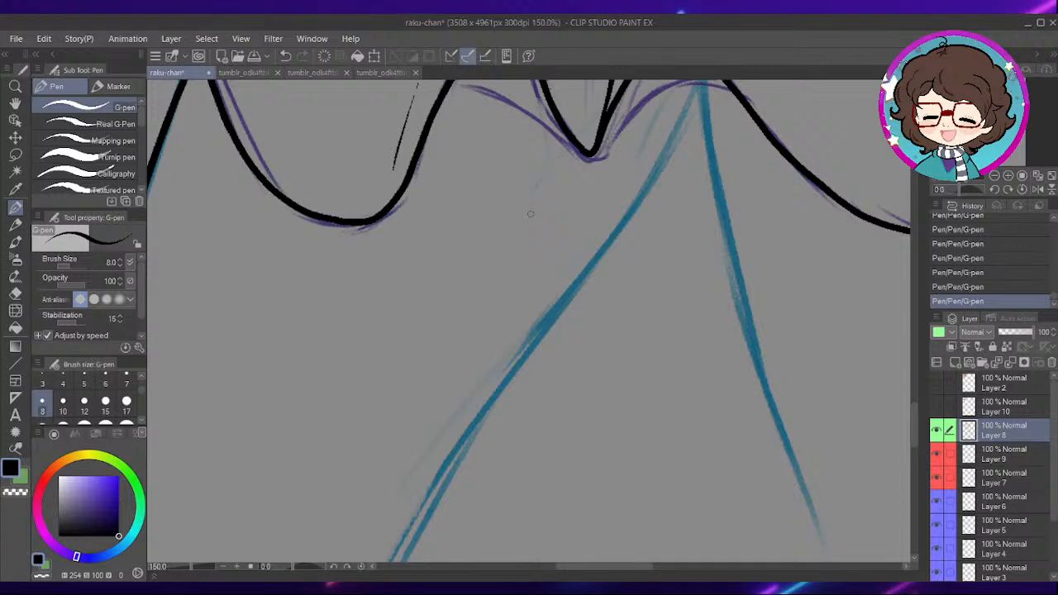
drag(662, 253, 642, 303)
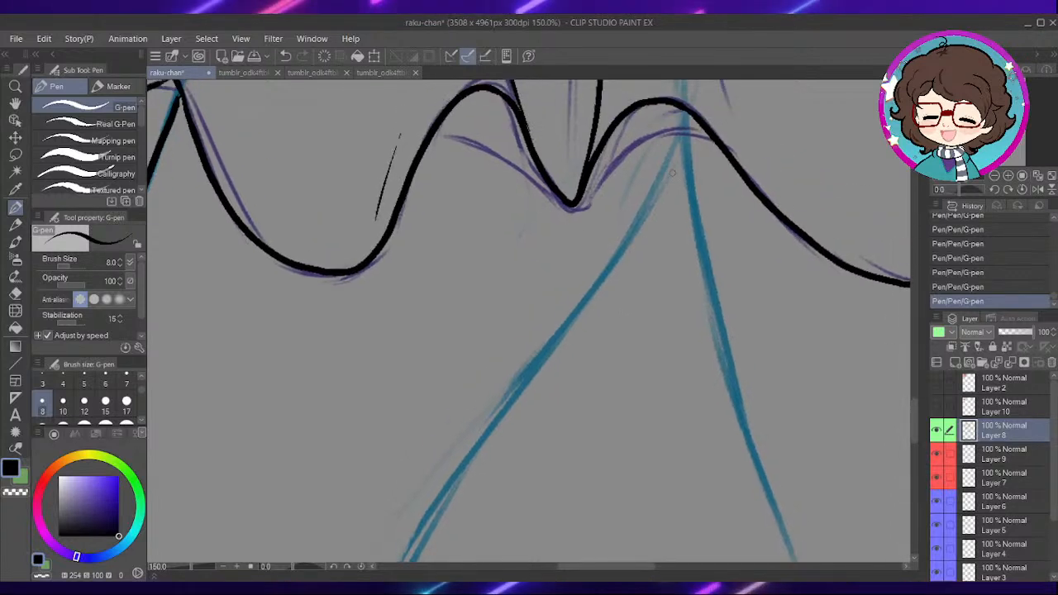
drag(683, 109, 647, 202)
key(ctrl+z)
scroll(646, 223, down, 3)
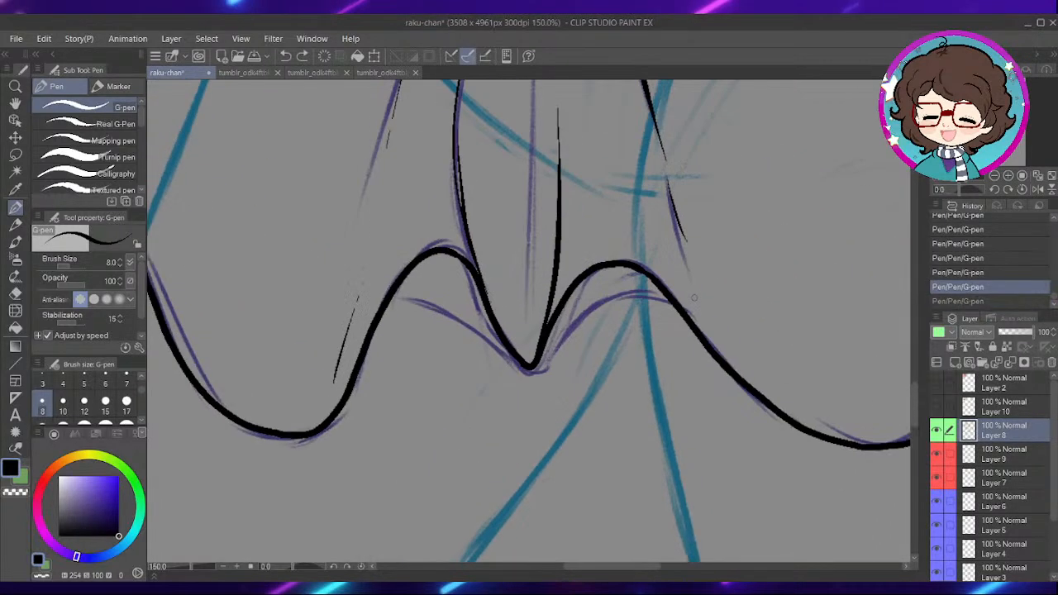
mouse_move(601, 162)
mouse_down()
mouse_move(614, 263)
mouse_move(683, 478)
mouse_up()
drag(592, 311, 619, 307)
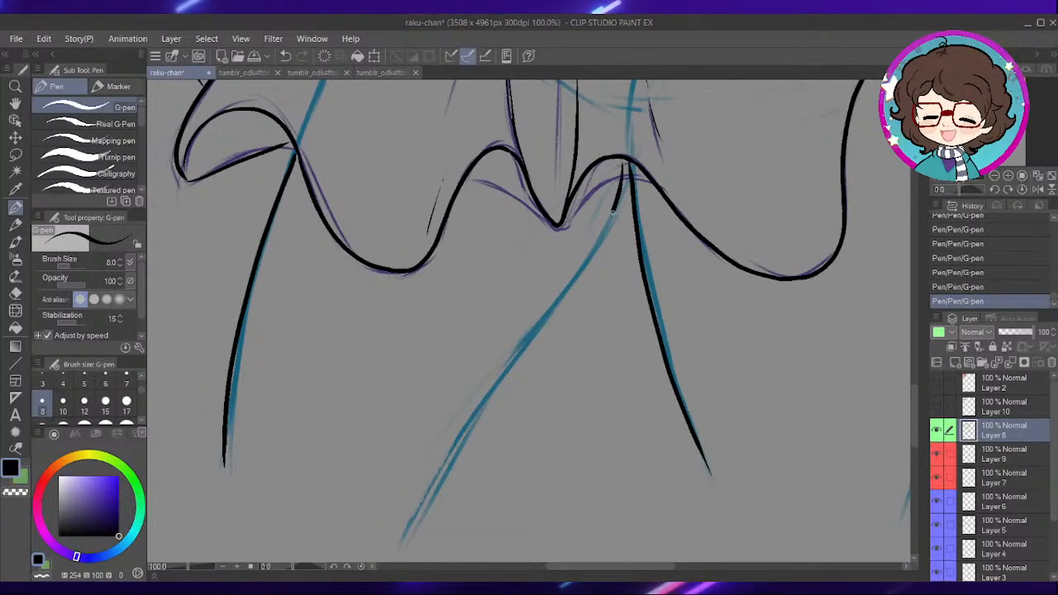
drag(624, 181, 500, 390)
- Ink the second leg's outer outline from the hem down along the blue sketch
mouse_move(650, 367)
mouse_down()
mouse_move(483, 409)
mouse_move(260, 495)
mouse_up()
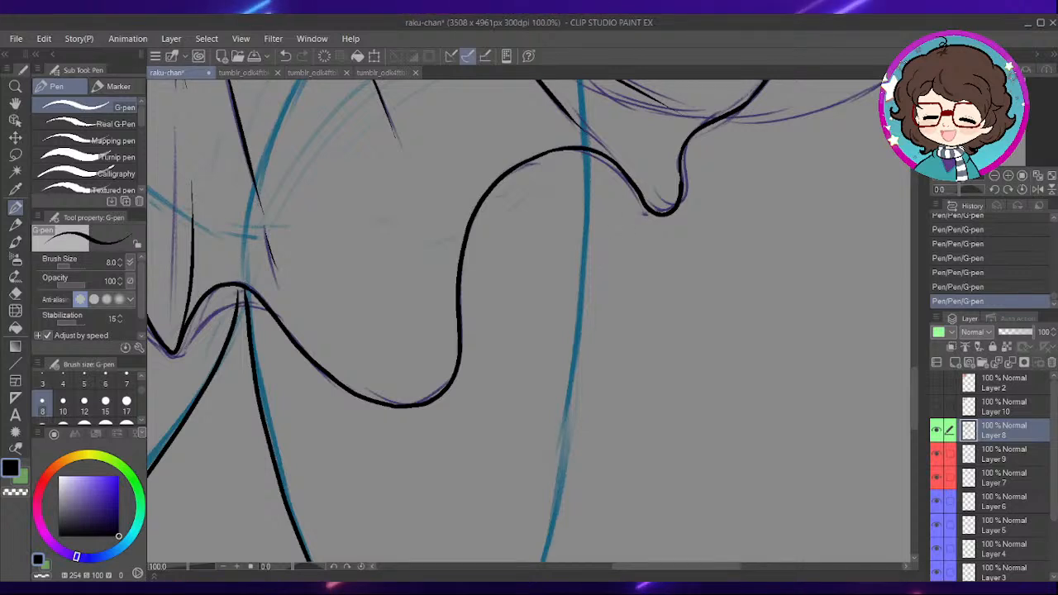
drag(631, 278, 627, 306)
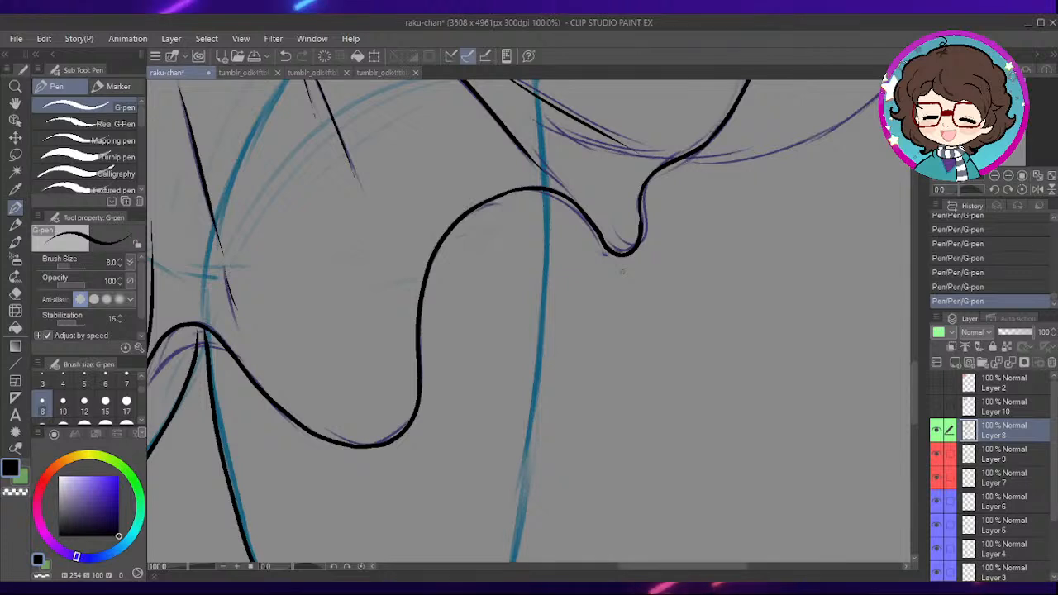
drag(567, 272, 584, 329)
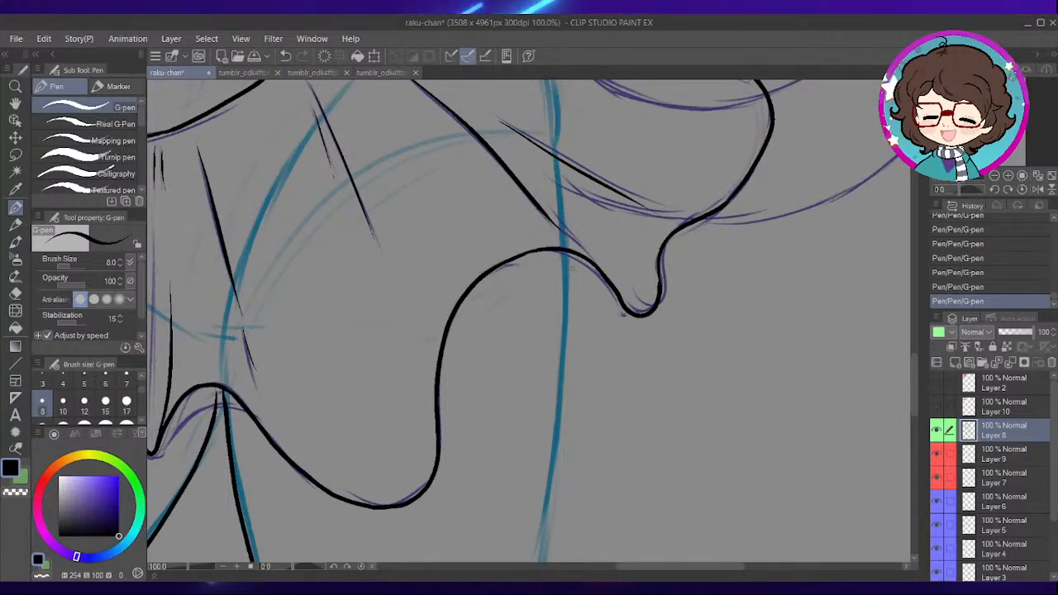
drag(639, 362, 650, 329)
mouse_move(571, 217)
mouse_down()
mouse_move(555, 459)
mouse_move(572, 259)
mouse_move(534, 507)
mouse_up()
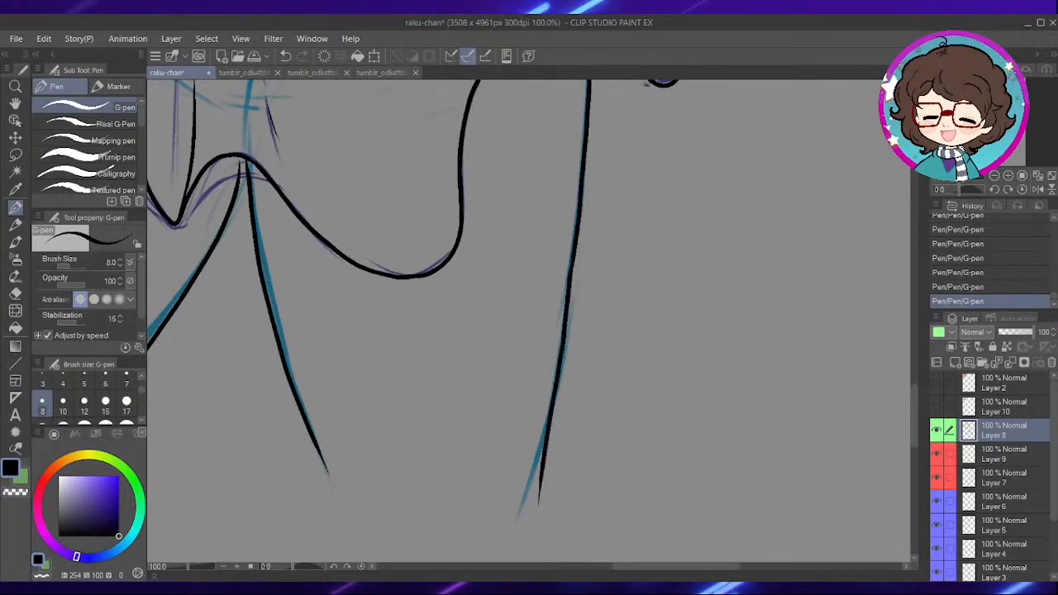
- Ink the start of the tail's upper outline where it emerges from behind the skirt's outer end, replacing the first stroke
mouse_move(605, 278)
mouse_down()
mouse_move(628, 374)
mouse_move(586, 559)
mouse_up()
drag(719, 241, 563, 432)
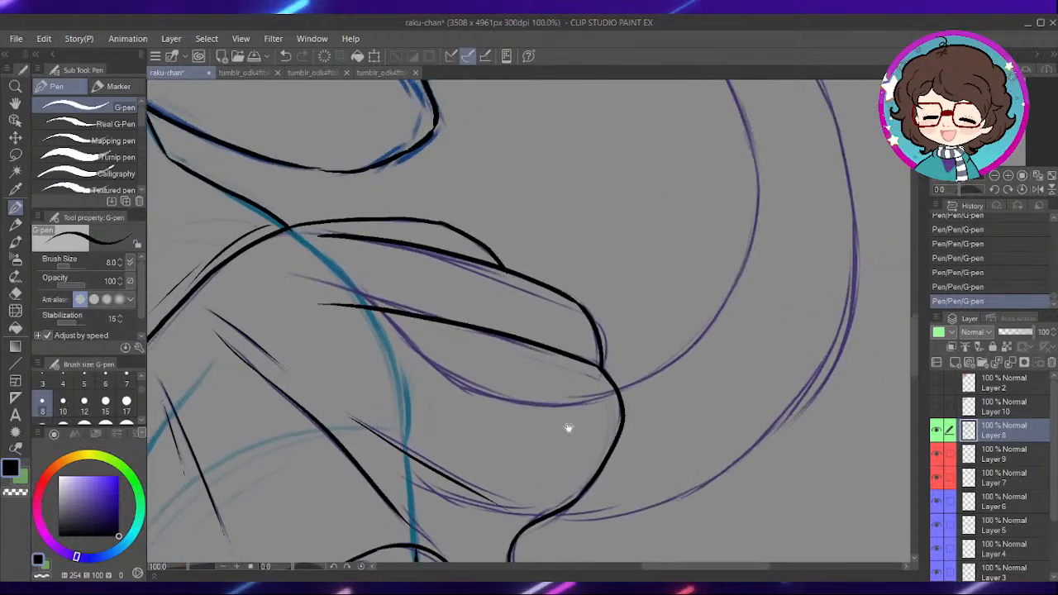
scroll(630, 334, up, 2)
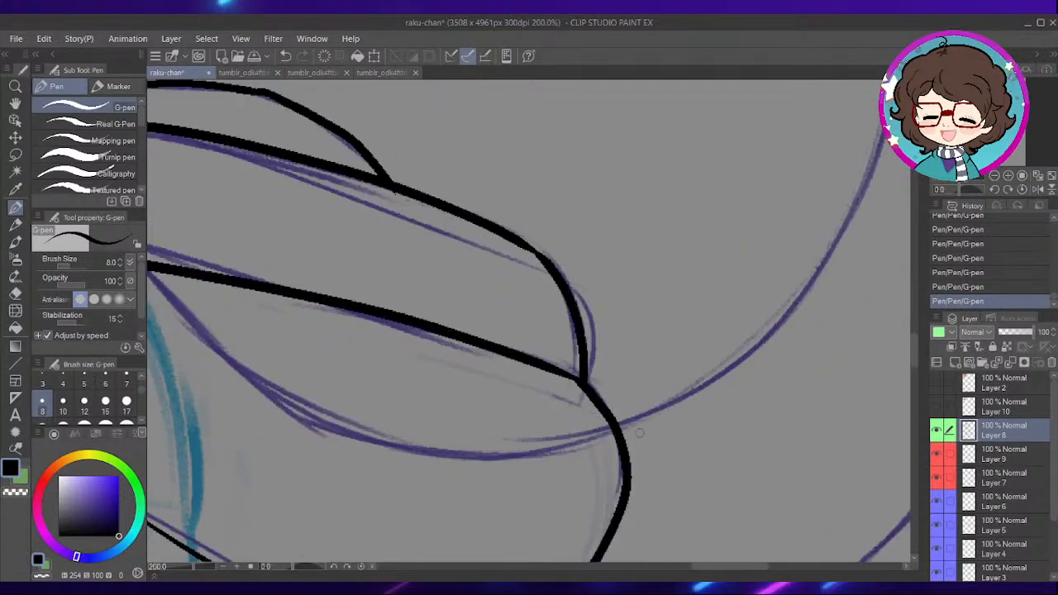
drag(693, 376, 574, 368)
drag(503, 421, 650, 329)
key(ctrl+z)
mouse_move(505, 415)
mouse_down()
mouse_move(652, 322)
mouse_move(705, 253)
mouse_move(630, 339)
mouse_up()
- Rotate the canvas and extend the tail's inner outline along its lower curve, undoing strokes that miss the sketch
drag(307, 567, 274, 578)
drag(397, 347, 639, 264)
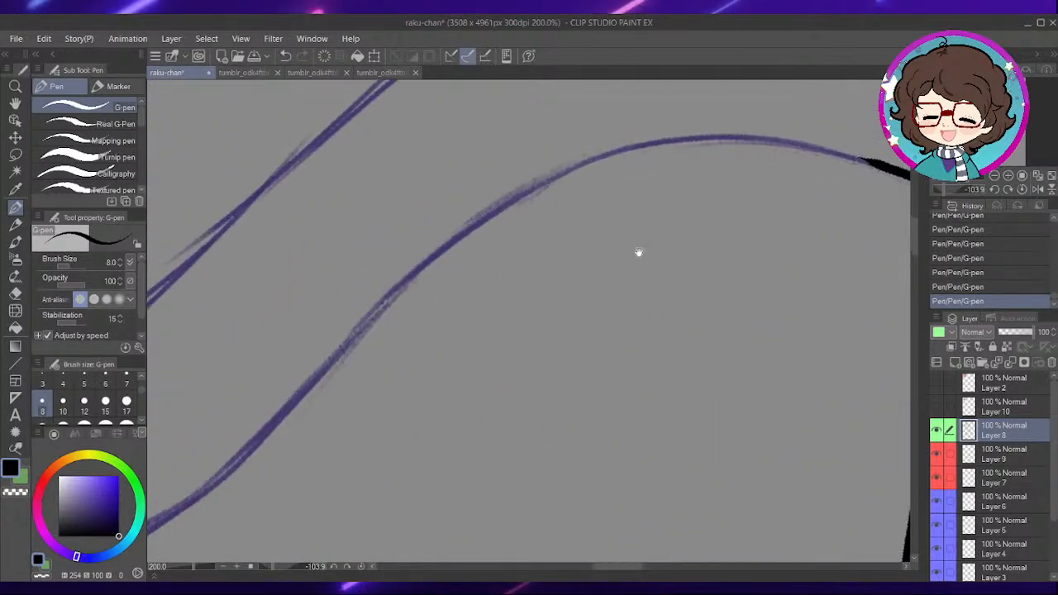
mouse_move(430, 293)
mouse_down()
mouse_move(425, 301)
mouse_move(542, 183)
mouse_move(820, 155)
mouse_up()
key(ctrl+z)
mouse_move(364, 327)
mouse_down()
mouse_move(463, 231)
mouse_move(599, 162)
mouse_move(729, 143)
mouse_move(851, 165)
mouse_up()
key(ctrl+z)
drag(634, 260, 615, 292)
- Continue the tail's inner outline around the bend with the canvas rotated further, redrawing the stroke once and resetting the rotation
drag(267, 569, 262, 569)
drag(569, 183, 551, 347)
mouse_move(576, 155)
mouse_down()
mouse_move(498, 250)
mouse_move(456, 326)
mouse_up()
key(ctrl+z)
mouse_move(575, 155)
mouse_down()
mouse_move(476, 276)
mouse_move(442, 351)
mouse_move(419, 448)
mouse_up()
drag(506, 464, 536, 287)
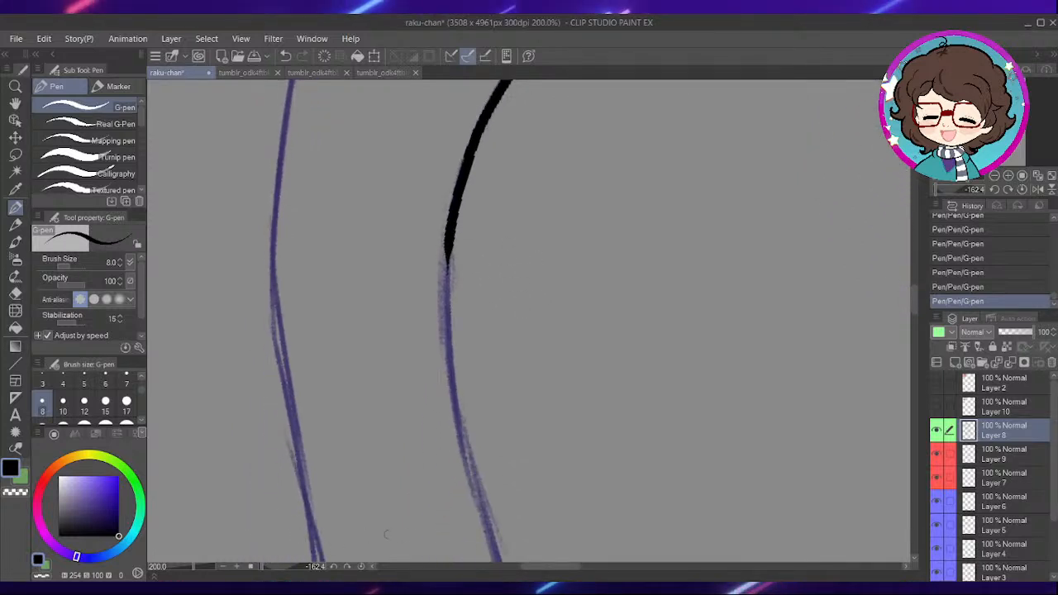
click(361, 567)
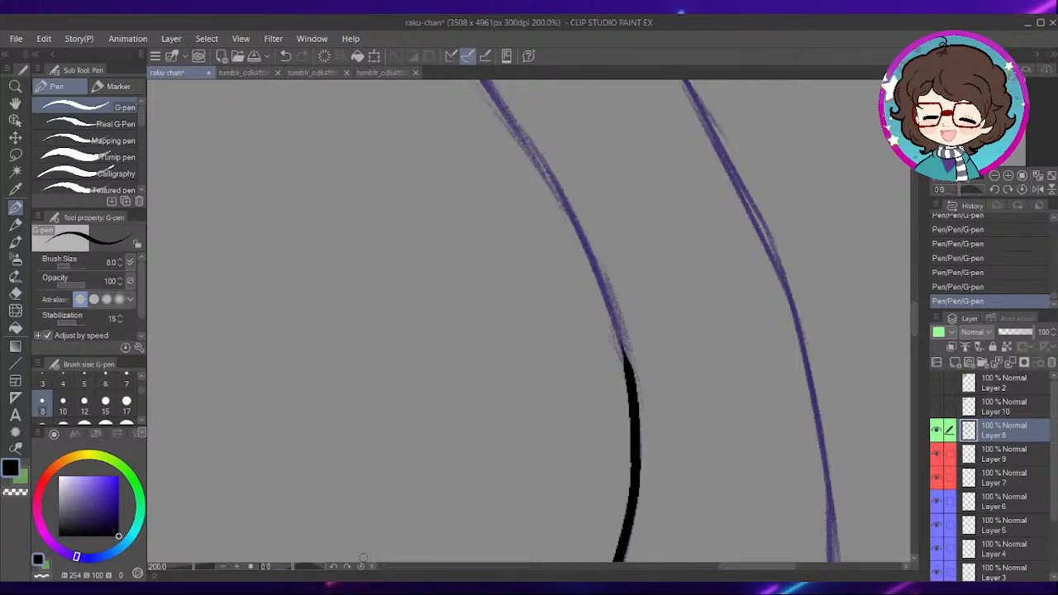
- Carry the tail's inner outline up along the sketch to just below the fur marks
drag(597, 215, 656, 368)
mouse_move(546, 200)
mouse_down()
mouse_move(561, 261)
mouse_move(651, 403)
mouse_move(688, 534)
mouse_up()
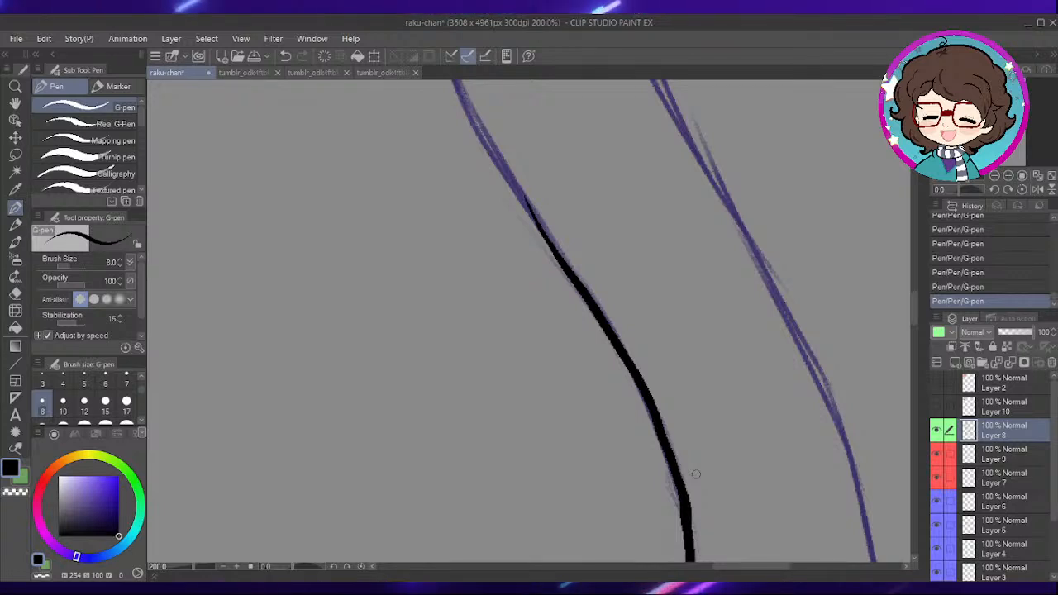
drag(631, 248, 593, 313)
mouse_move(473, 211)
mouse_down()
mouse_move(505, 320)
mouse_move(545, 398)
mouse_move(491, 270)
mouse_move(583, 446)
mouse_up()
key(ctrl+z)
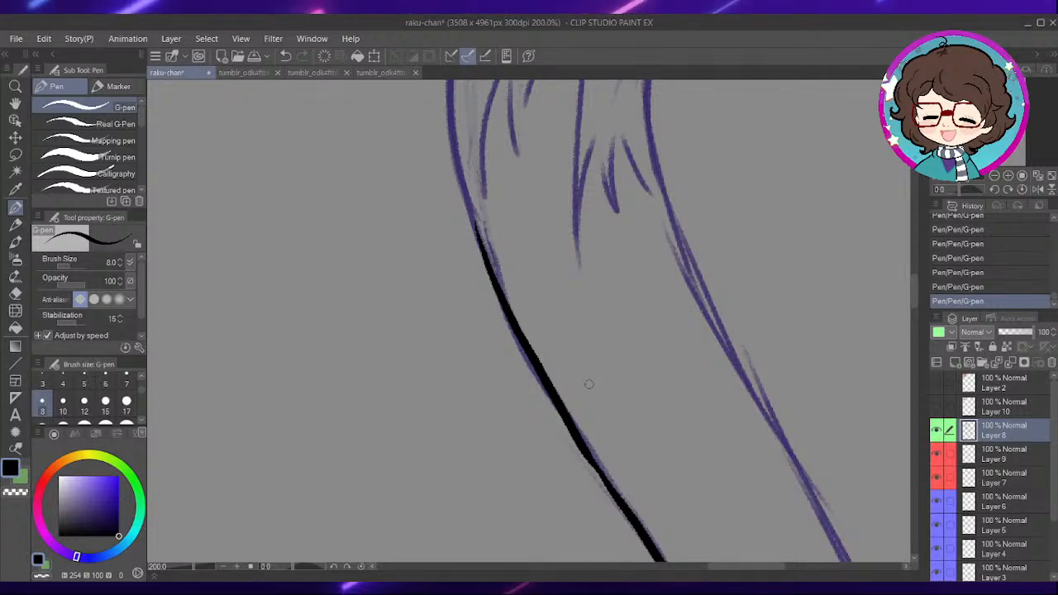
- Rotate the canvas and extend the tail's inner outline past the fur marks onto the start of the upper curve
drag(551, 159, 569, 272)
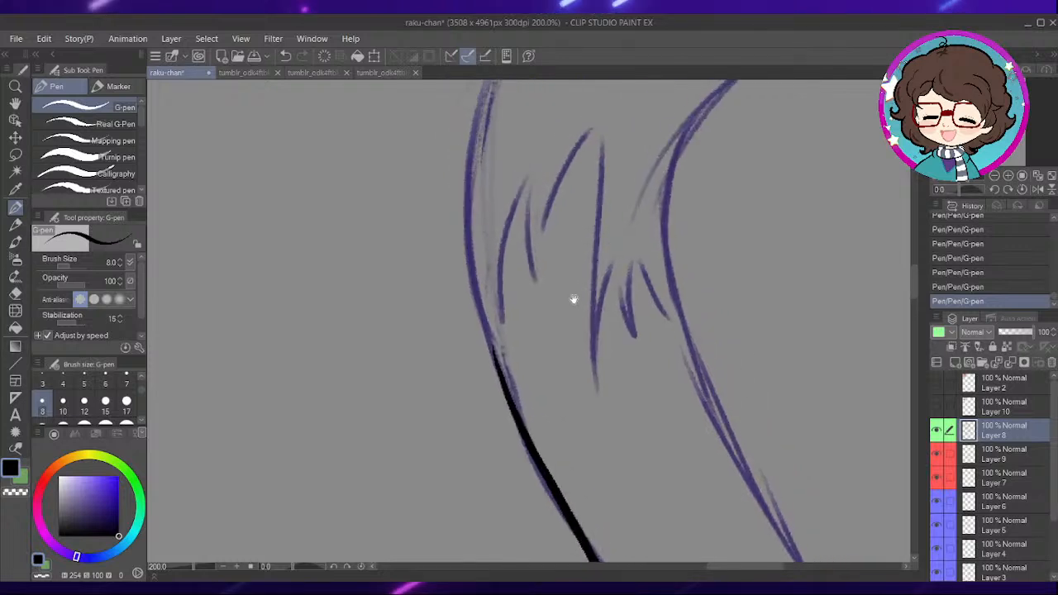
drag(530, 185, 546, 297)
key(ctrl+minus)
drag(607, 284, 564, 307)
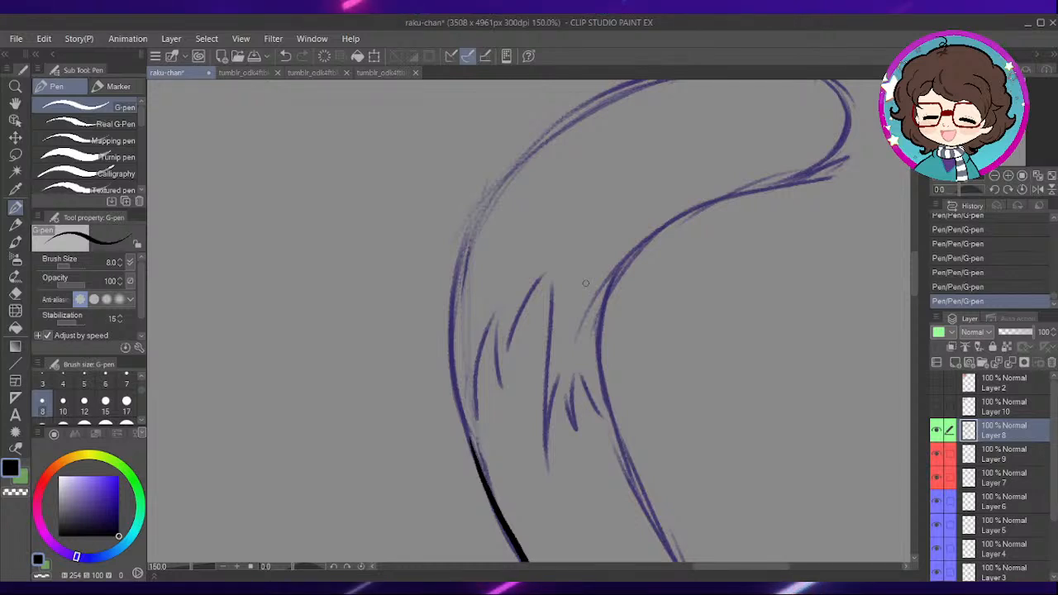
drag(551, 319, 578, 316)
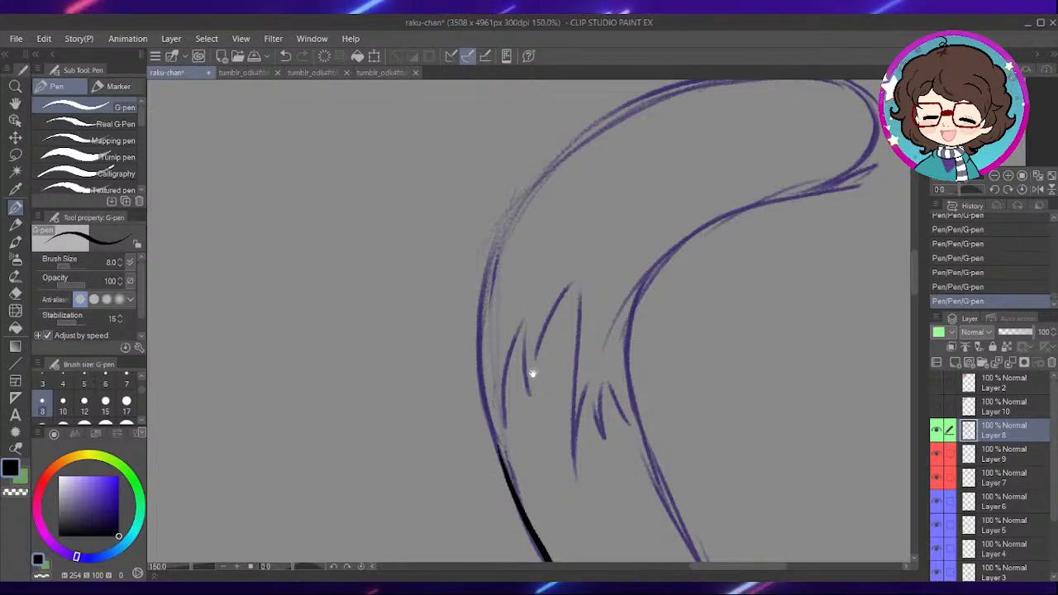
scroll(535, 367, down, 2)
drag(302, 568, 303, 569)
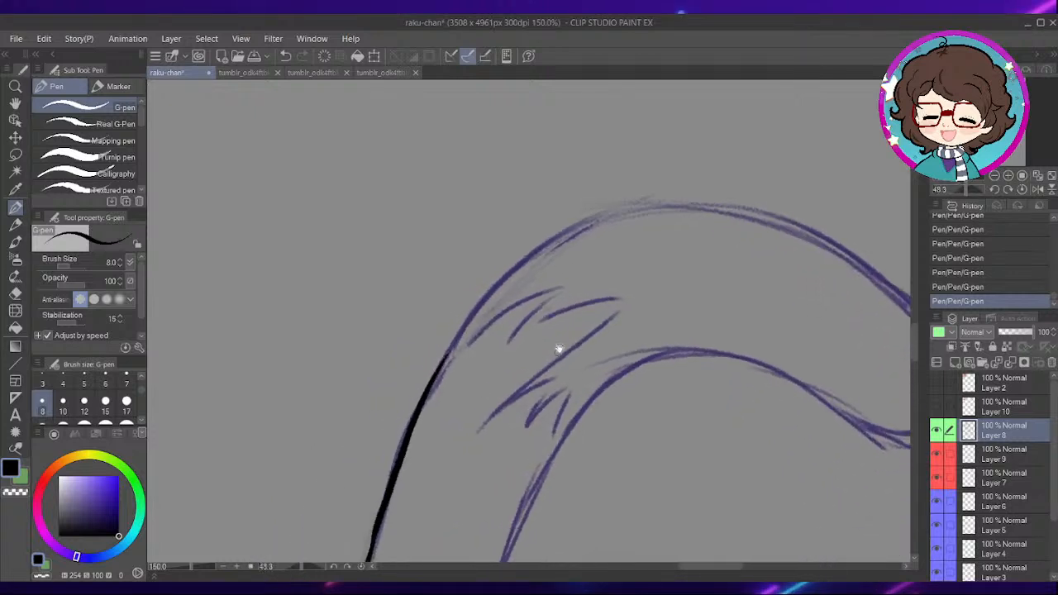
drag(540, 357, 552, 329)
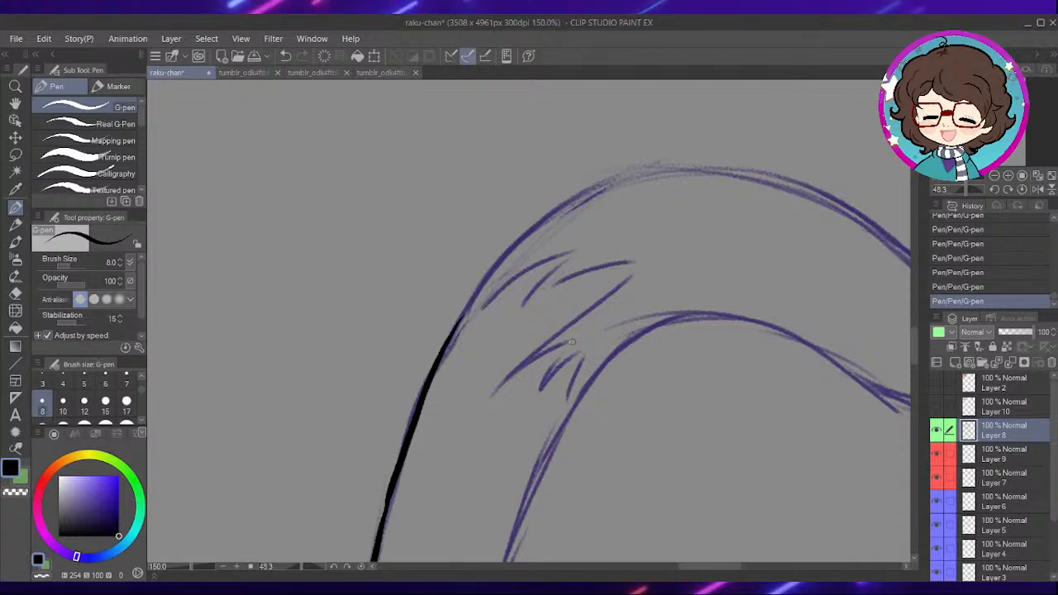
drag(572, 342, 567, 356)
mouse_move(424, 394)
mouse_down()
mouse_move(474, 302)
mouse_move(525, 249)
mouse_move(615, 193)
mouse_up()
drag(503, 270, 504, 340)
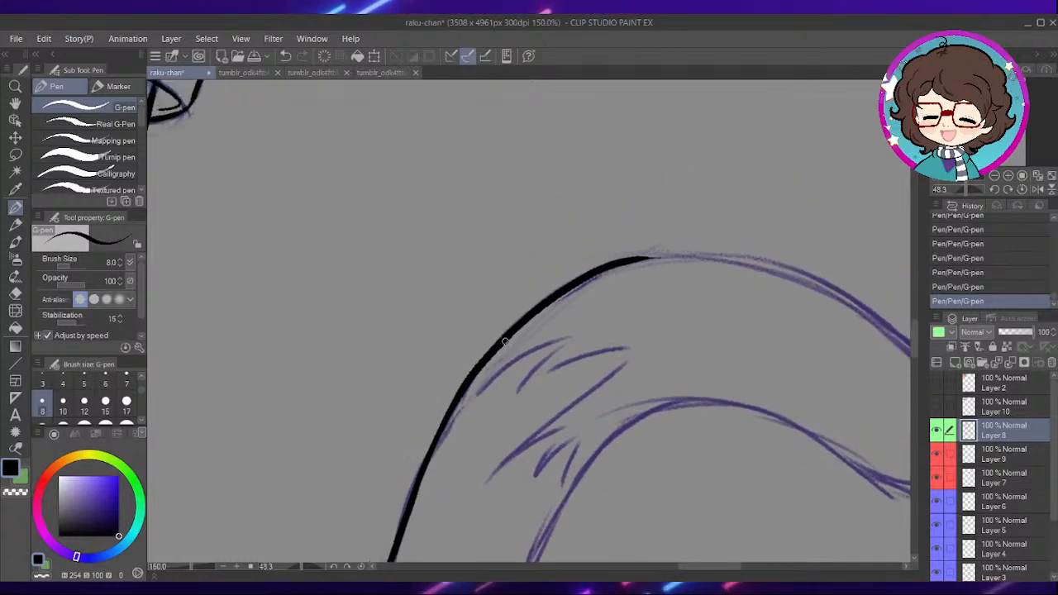
- Reset the rotation and ink the tail's outline around its rounded tip and back to the bend, redrawing the first stroke
drag(692, 338, 633, 298)
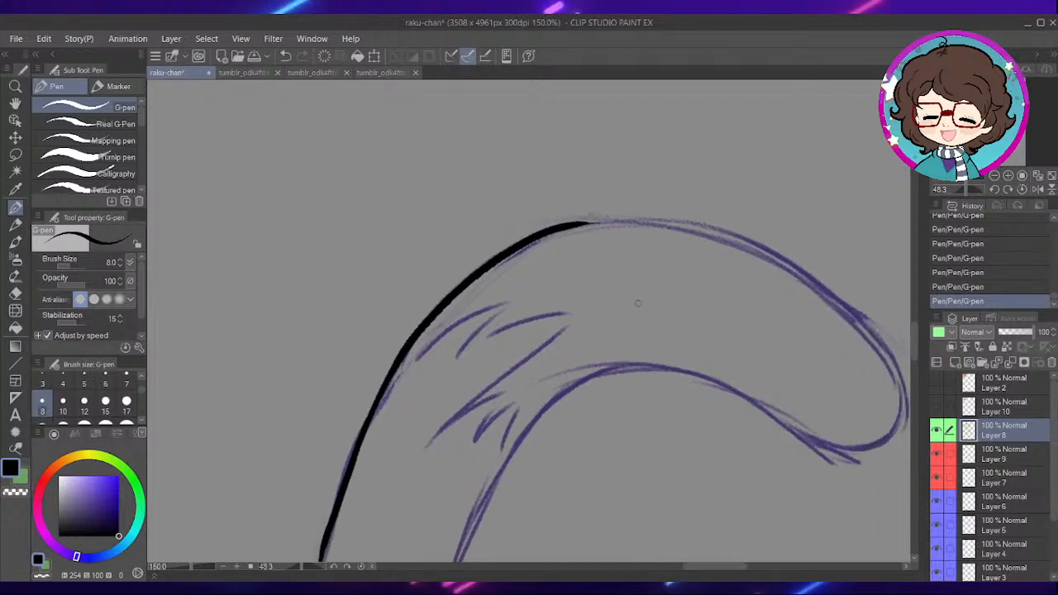
click(360, 567)
drag(633, 239, 566, 289)
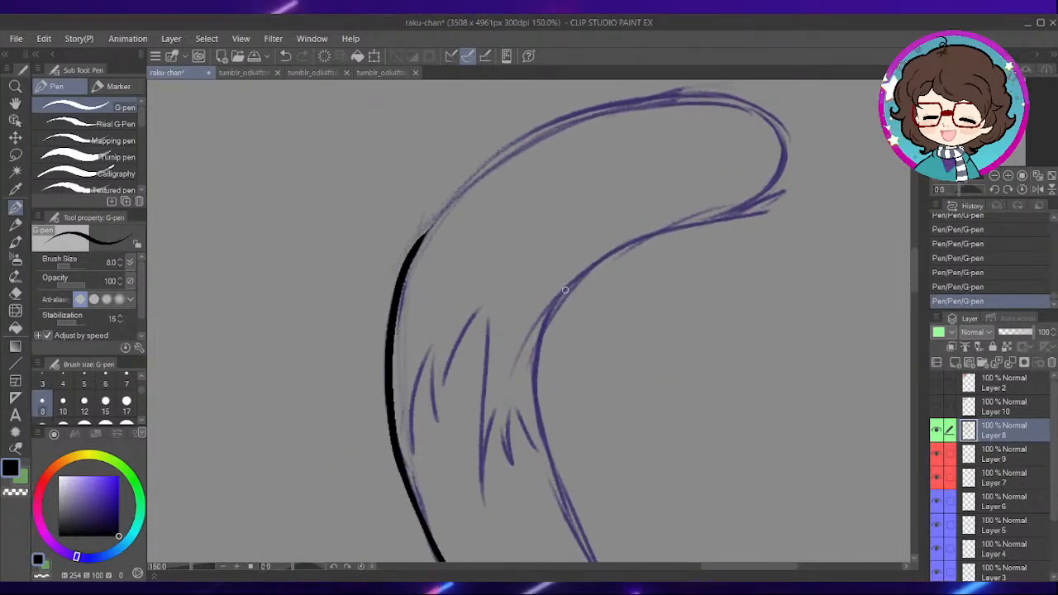
scroll(605, 228, up, 1)
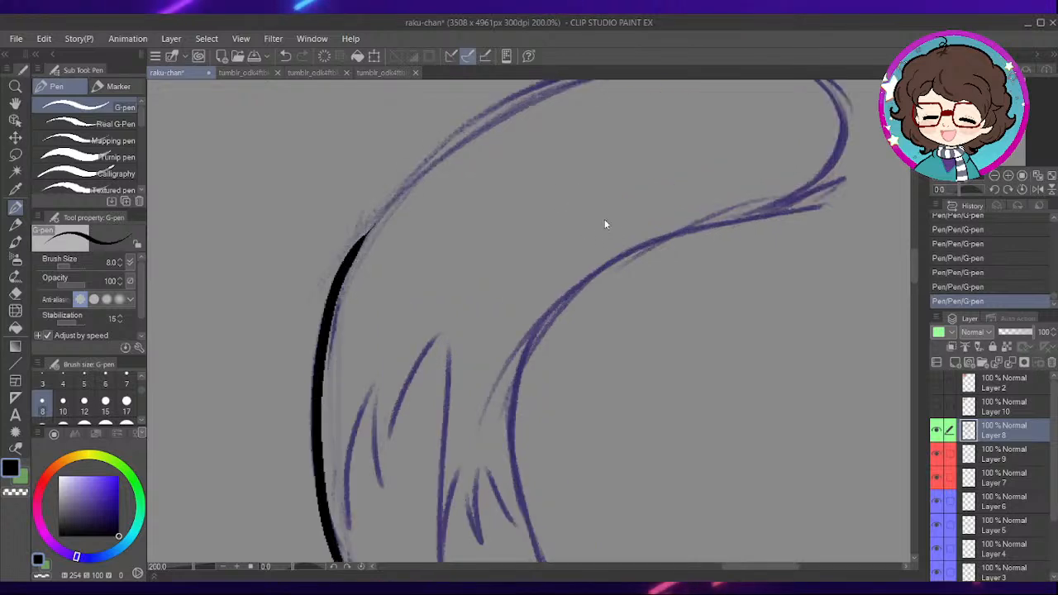
mouse_move(380, 237)
mouse_down()
mouse_move(378, 306)
mouse_move(529, 161)
mouse_move(719, 116)
mouse_up()
key(ctrl+z)
mouse_move(338, 346)
mouse_down()
mouse_move(410, 251)
mouse_move(580, 146)
mouse_move(733, 123)
mouse_move(841, 167)
mouse_move(836, 235)
mouse_move(768, 279)
mouse_move(611, 338)
mouse_move(553, 388)
mouse_up()
drag(631, 371, 656, 241)
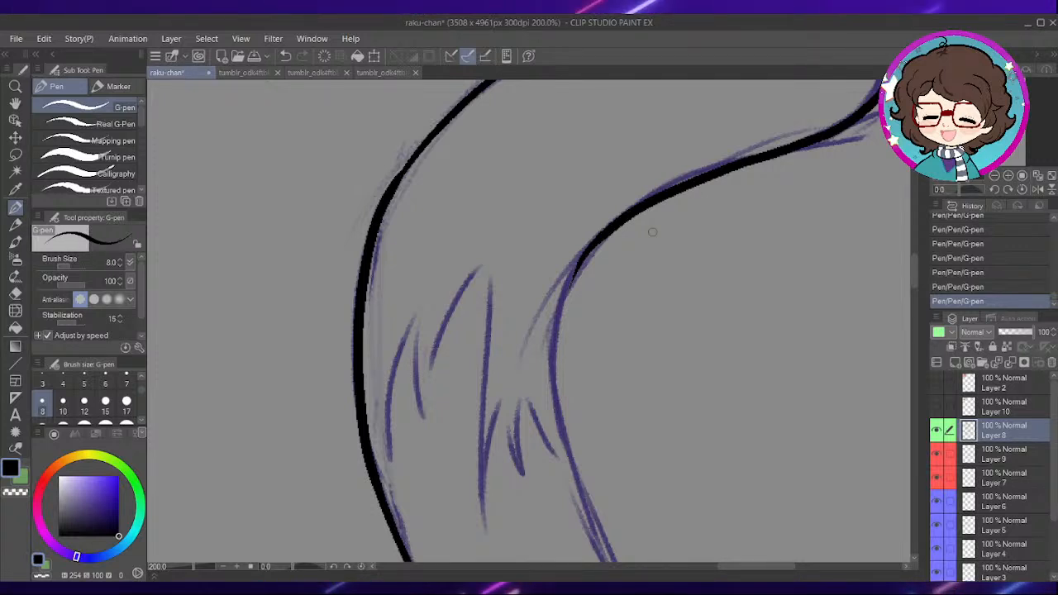
- Ink the tail's outer outline around the bend beside the fur marks, replacing the first stroke
mouse_move(692, 267)
mouse_down()
mouse_move(593, 268)
mouse_move(585, 243)
mouse_up()
mouse_move(537, 216)
mouse_down()
mouse_move(518, 265)
mouse_move(513, 325)
mouse_up()
key(ctrl+z)
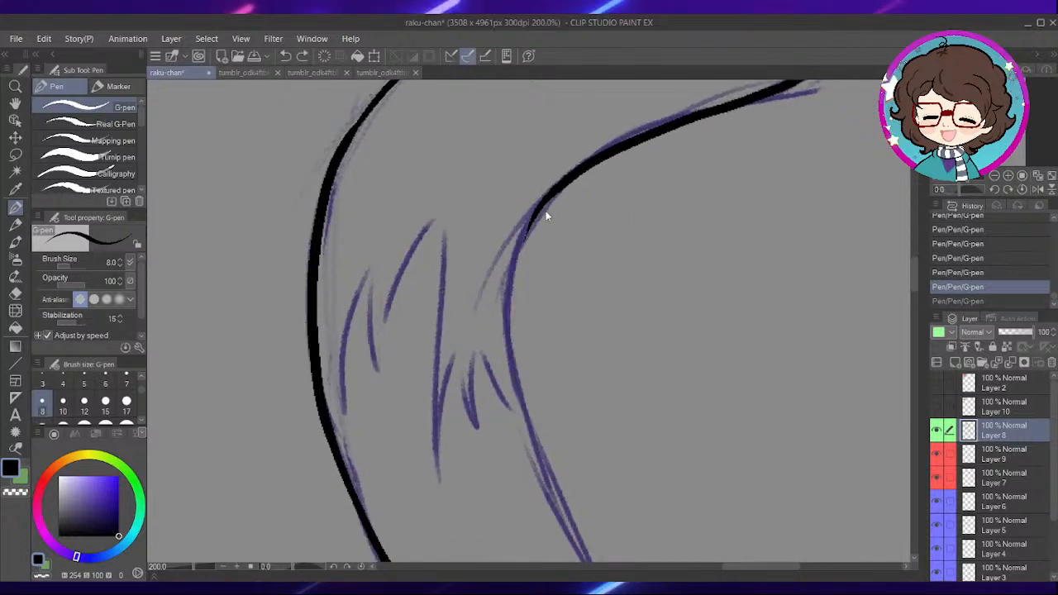
mouse_move(541, 204)
mouse_down()
mouse_move(509, 268)
mouse_move(509, 363)
mouse_move(545, 465)
mouse_move(562, 358)
mouse_move(568, 385)
mouse_up()
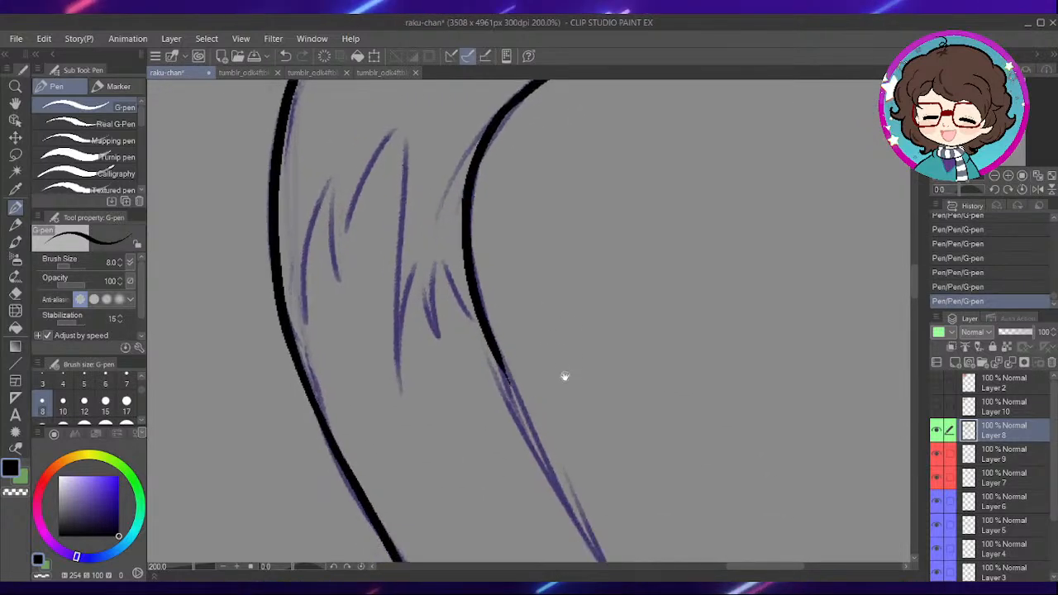
- Continue the tail's outer outline down the straight stretch below the fur marks, undoing strokes that miss the sketch
drag(562, 261, 550, 220)
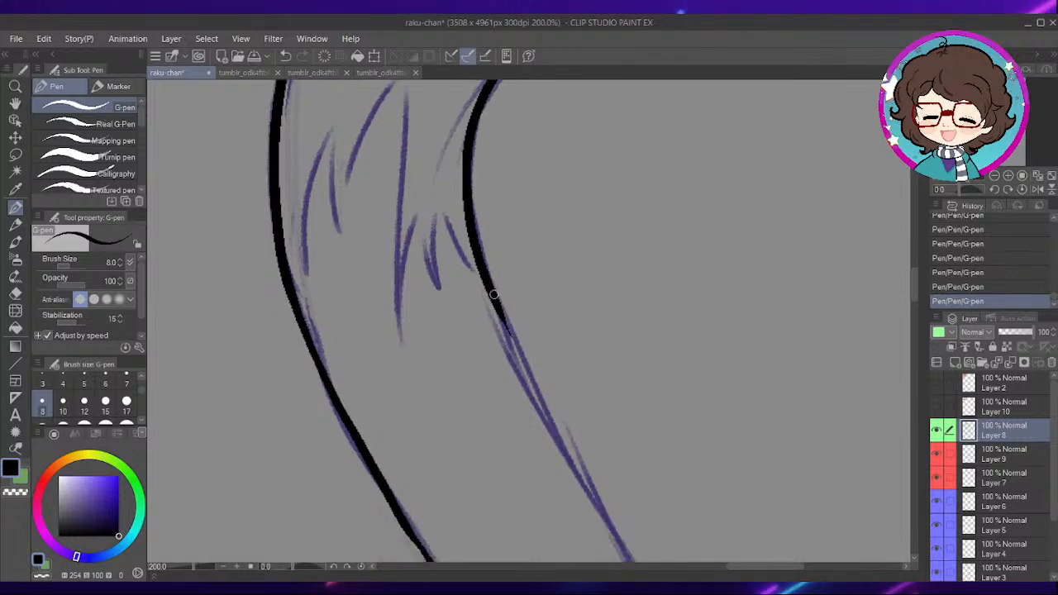
drag(541, 391, 607, 495)
key(ctrl+z)
key(ctrl+z)
drag(493, 309, 595, 515)
key(ctrl+z)
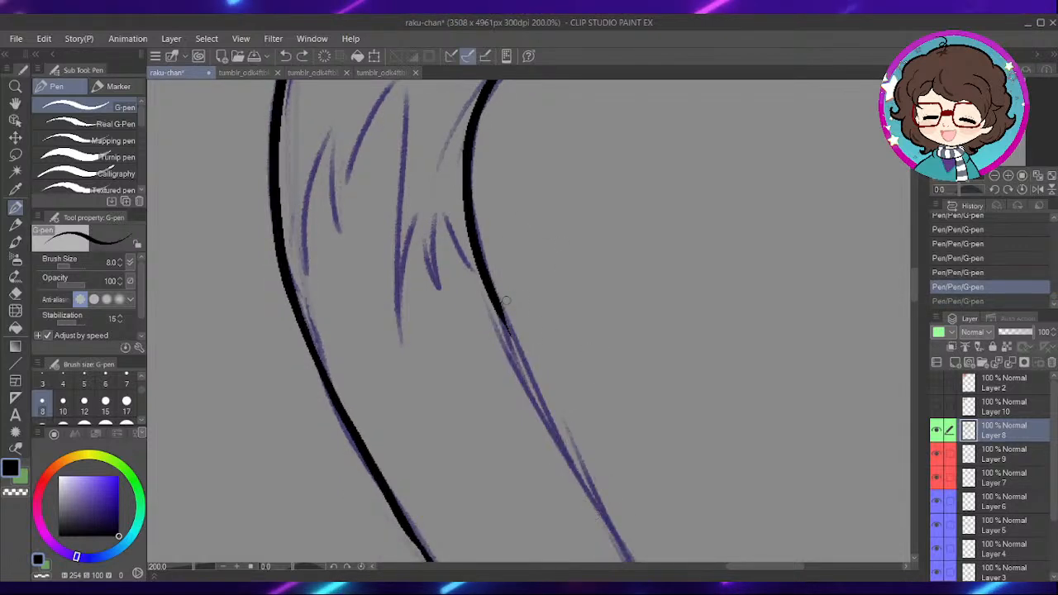
drag(513, 317, 492, 259)
drag(546, 387, 622, 504)
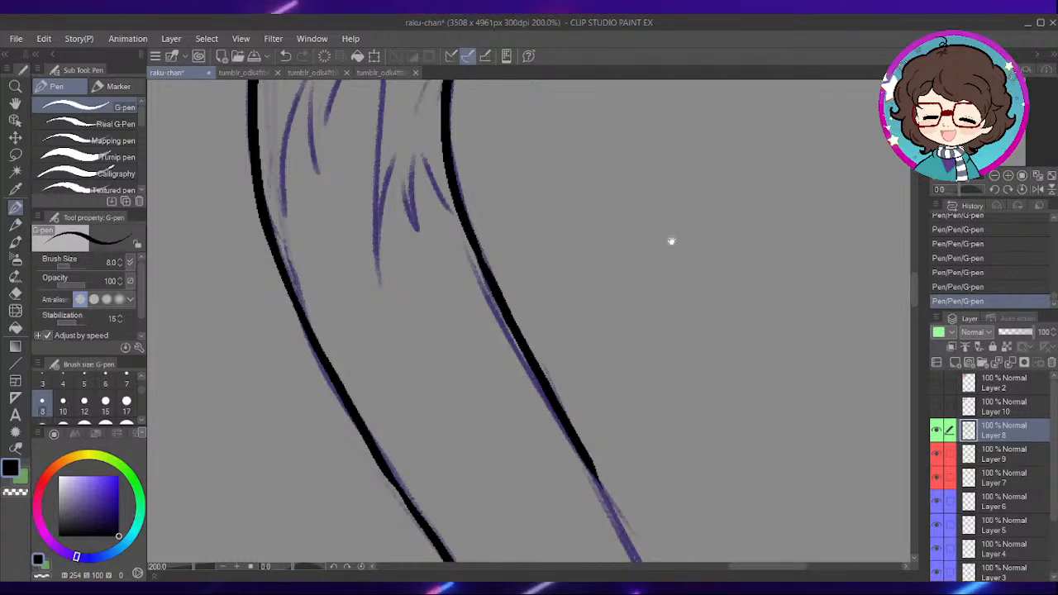
- Carry the tail's outer outline down to the start of its lower curve, redrawing one stroke
drag(671, 511, 542, 299)
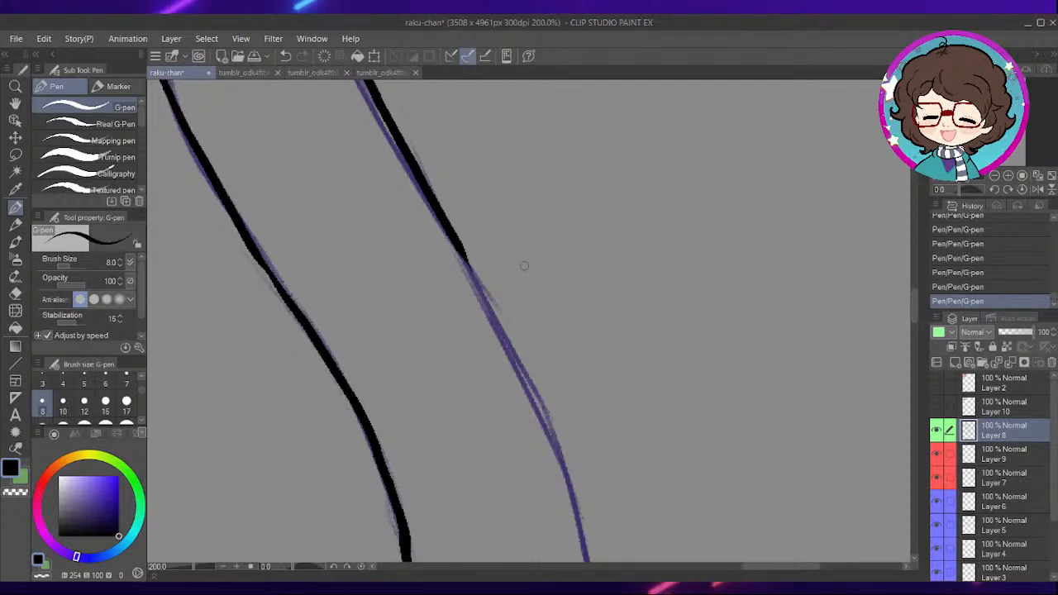
drag(585, 262, 574, 201)
mouse_move(471, 184)
mouse_down()
mouse_move(481, 234)
mouse_move(575, 465)
mouse_up()
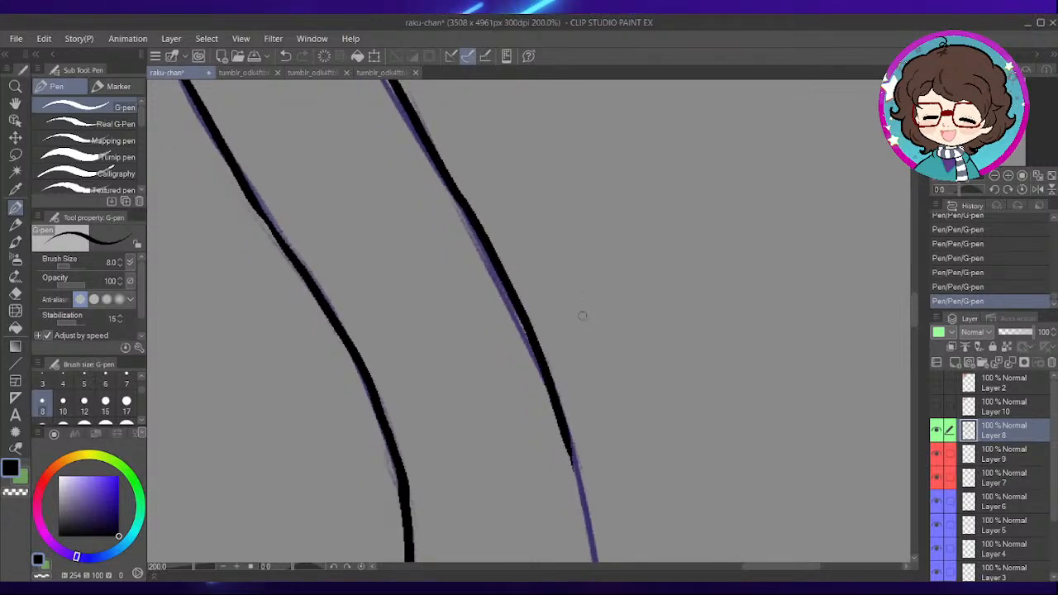
key(ctrl+z)
mouse_move(484, 244)
mouse_down()
mouse_move(560, 391)
mouse_move(579, 472)
mouse_up()
drag(633, 498, 605, 268)
drag(537, 186, 580, 491)
- Ink the tail's lower outline from the skirt's hem outward along the sketched curve, undoing a stray stroke
mouse_move(612, 425)
mouse_down()
mouse_move(667, 353)
mouse_move(669, 277)
mouse_up()
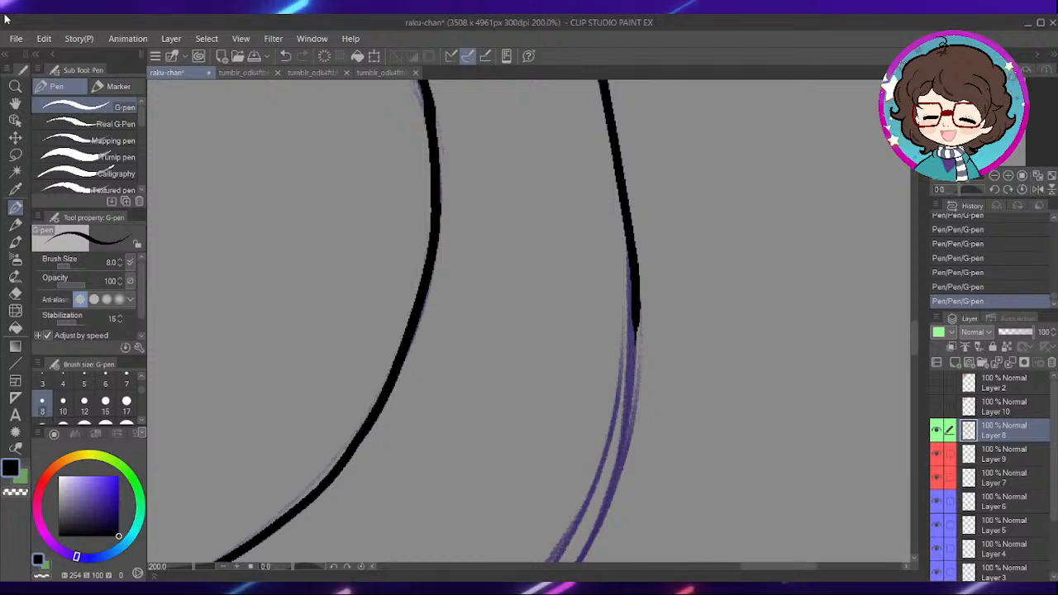
mouse_move(653, 382)
mouse_down()
mouse_move(633, 246)
mouse_move(549, 402)
mouse_move(555, 362)
mouse_move(666, 281)
mouse_up()
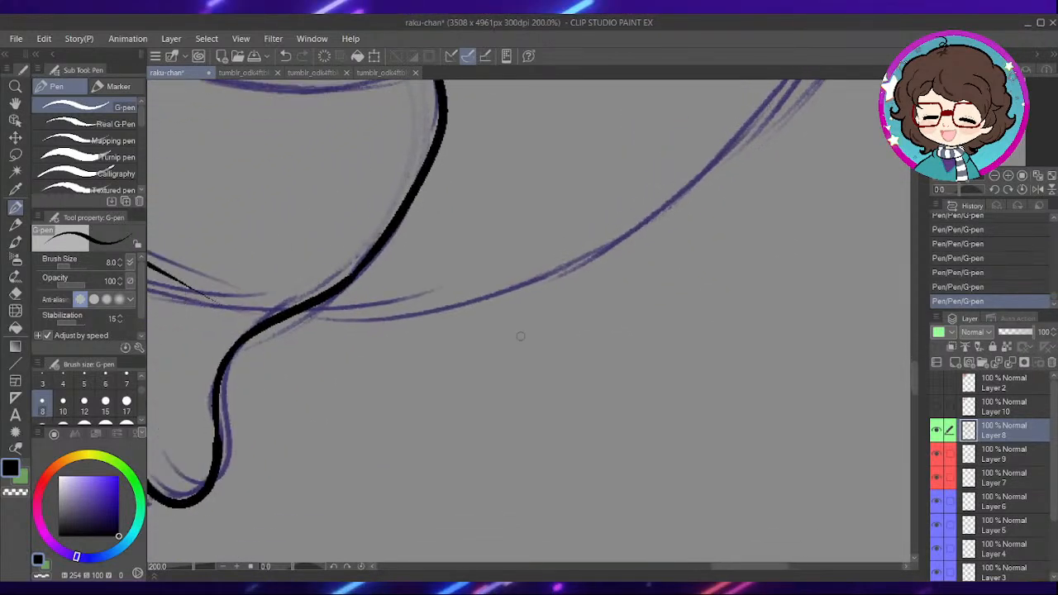
mouse_move(300, 315)
mouse_down()
mouse_move(395, 327)
mouse_move(685, 199)
mouse_up()
drag(514, 339, 589, 262)
key(ctrl+z)
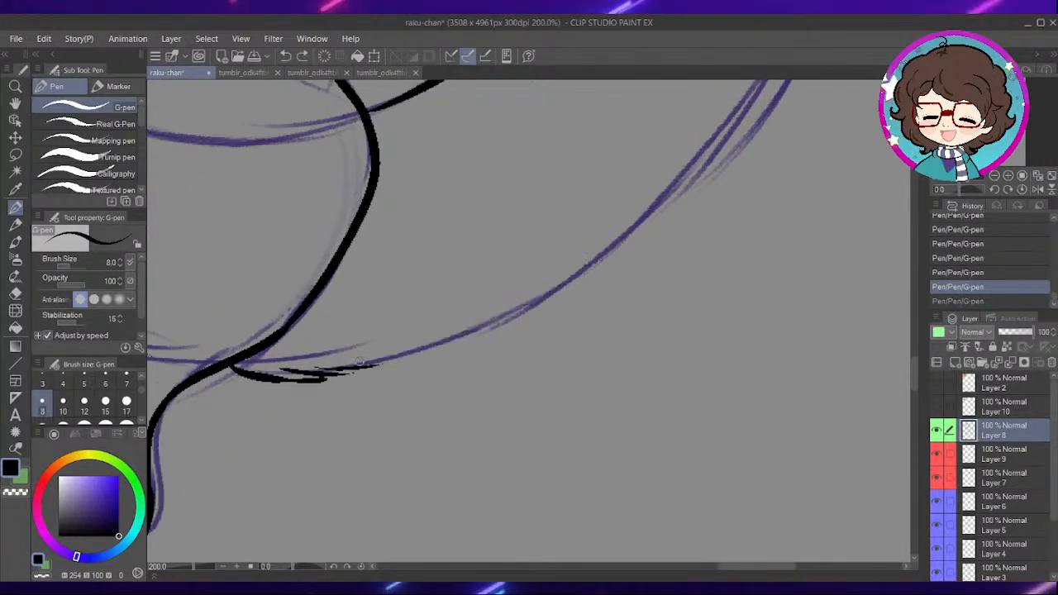
mouse_move(411, 351)
mouse_down()
mouse_move(500, 315)
mouse_move(609, 243)
mouse_up()
- Join the two ends of the tail's outer outline around the lower curve, undoing poor strokes and erasing a misplaced part
drag(692, 187, 466, 319)
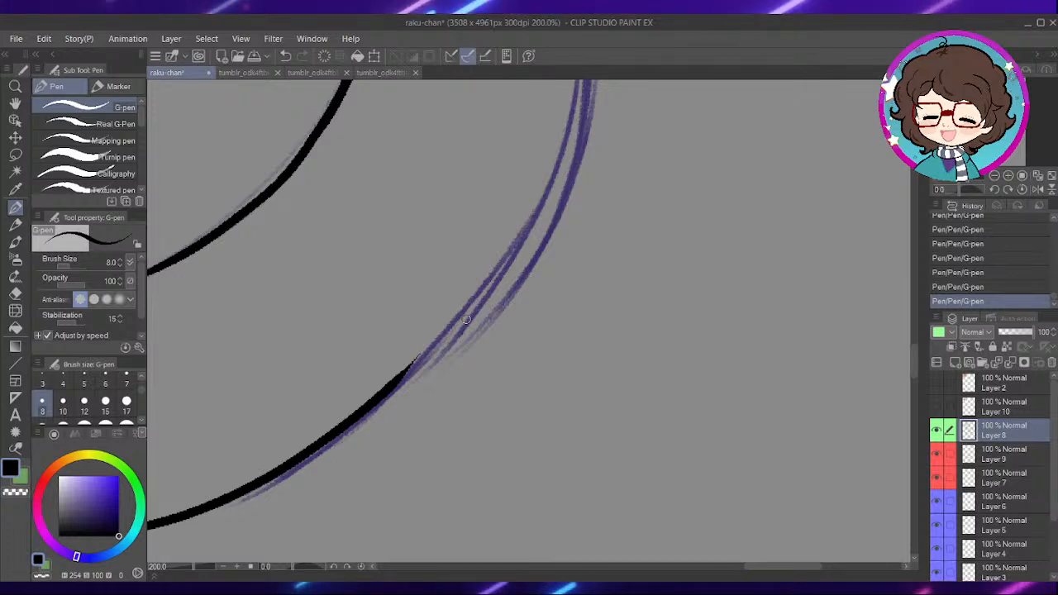
drag(553, 312, 594, 371)
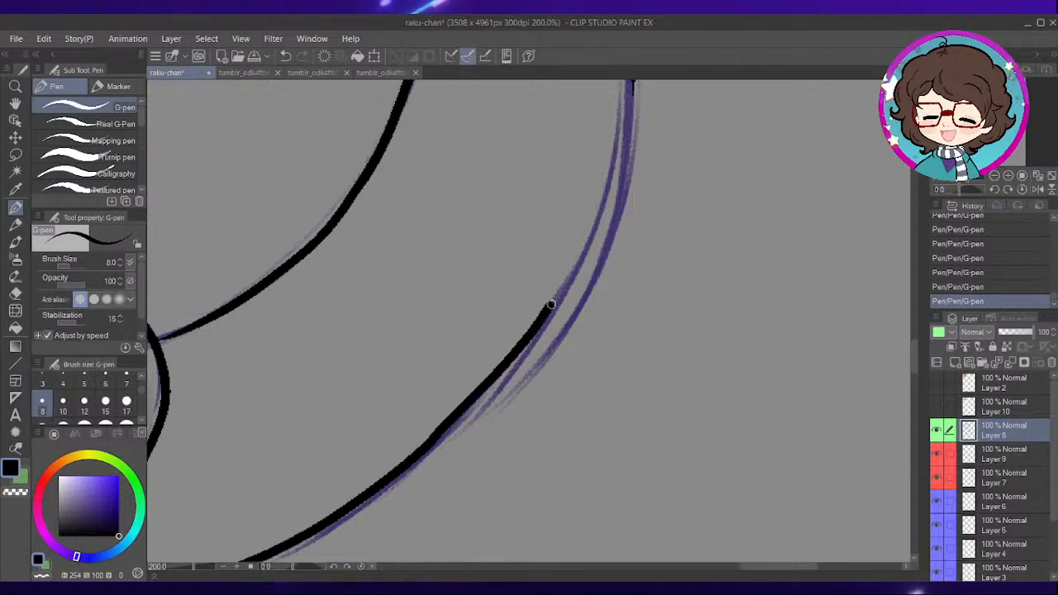
drag(546, 314, 592, 233)
key(ctrl+z)
mouse_move(430, 439)
mouse_down()
mouse_move(548, 307)
mouse_move(579, 252)
mouse_move(490, 390)
mouse_move(609, 209)
mouse_move(631, 216)
mouse_move(641, 248)
mouse_move(614, 260)
mouse_move(640, 272)
mouse_move(654, 345)
mouse_up()
key(ctrl+z)
key(e)
key(p)
mouse_move(660, 161)
mouse_down()
mouse_move(651, 251)
mouse_move(618, 364)
mouse_up()
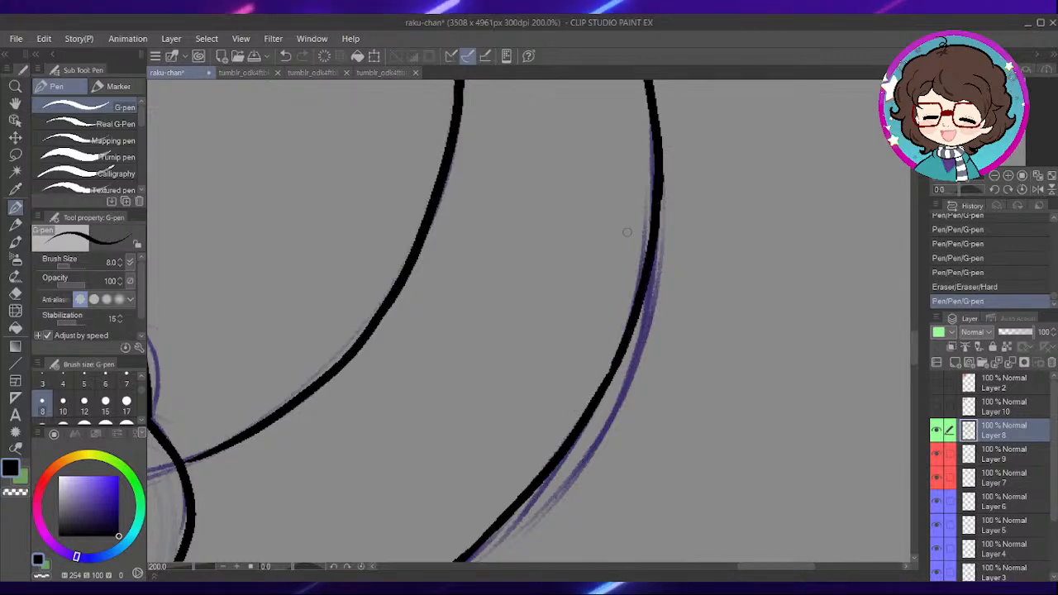
- Ink the zigzag fur marks across the upper part of the tail
scroll(638, 233, down, 4)
drag(588, 293, 634, 340)
drag(574, 154, 507, 482)
scroll(688, 315, up, 2)
mouse_move(597, 329)
mouse_down()
mouse_move(538, 235)
mouse_move(461, 388)
mouse_up()
scroll(537, 235, up, 2)
drag(486, 257, 488, 360)
mouse_move(499, 309)
mouse_down()
mouse_move(511, 258)
mouse_move(558, 179)
mouse_up()
mouse_move(563, 207)
mouse_down()
mouse_move(550, 371)
mouse_move(558, 468)
mouse_up()
mouse_move(566, 370)
mouse_down()
mouse_move(572, 323)
mouse_move(597, 420)
mouse_up()
drag(594, 401, 598, 316)
drag(601, 325, 631, 394)
- Ink the smaller eyebrow above the narrow eye beside the face outline, undoing one stroke and redrawing it
drag(493, 383, 596, 375)
mouse_move(436, 382)
mouse_down()
mouse_move(529, 389)
mouse_move(557, 352)
mouse_move(683, 299)
mouse_up()
scroll(496, 324, down, 2)
drag(436, 405, 703, 291)
mouse_move(471, 332)
mouse_down()
mouse_move(555, 293)
mouse_move(638, 323)
mouse_up()
scroll(568, 351, up, 1)
drag(368, 433, 584, 441)
drag(461, 308, 585, 491)
drag(507, 270, 573, 298)
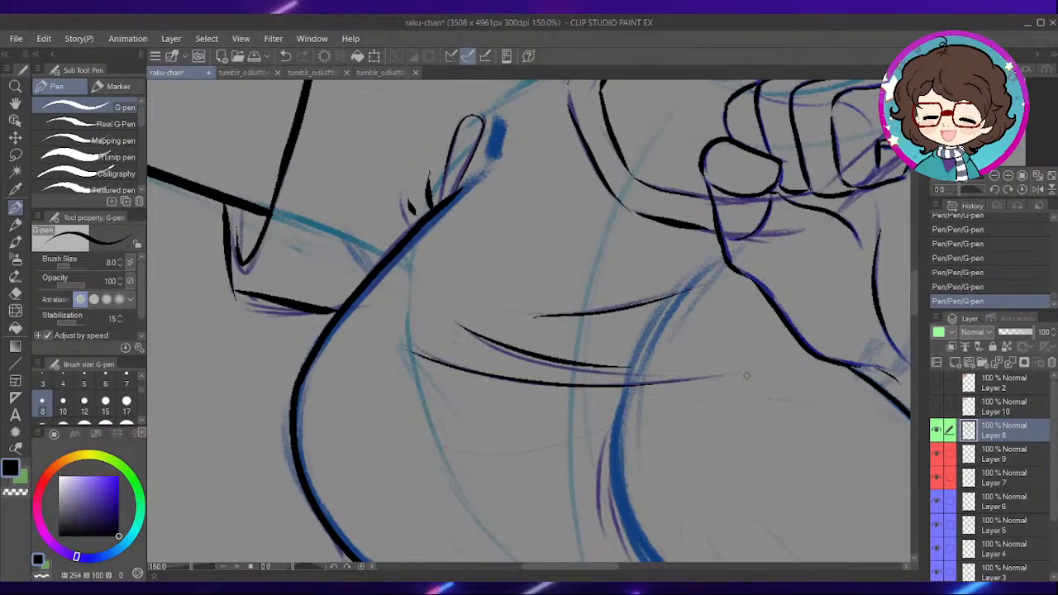
drag(678, 124, 539, 405)
drag(610, 118, 463, 420)
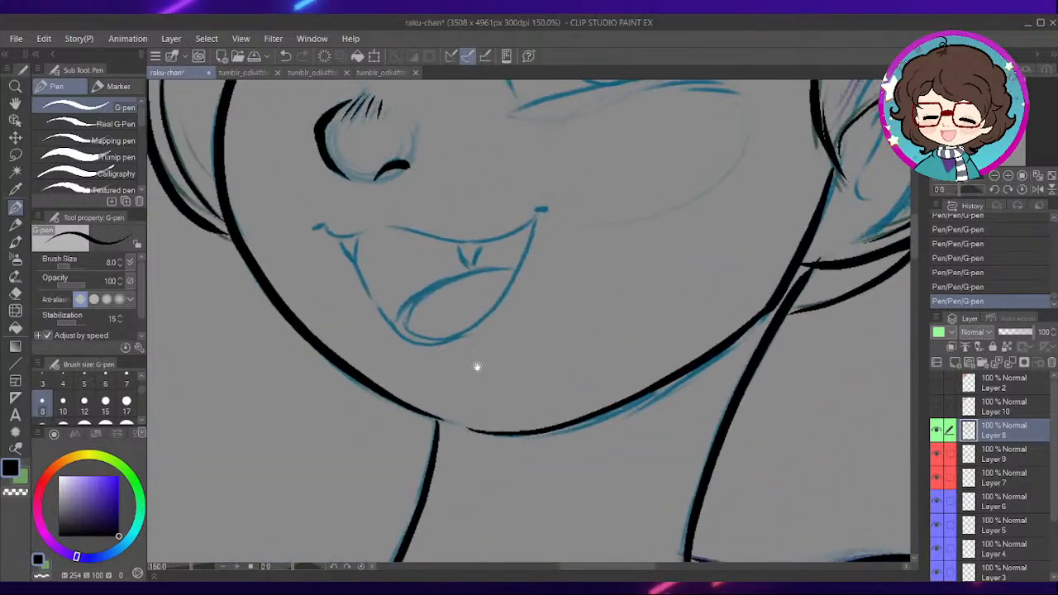
drag(521, 238, 524, 338)
drag(520, 174, 652, 378)
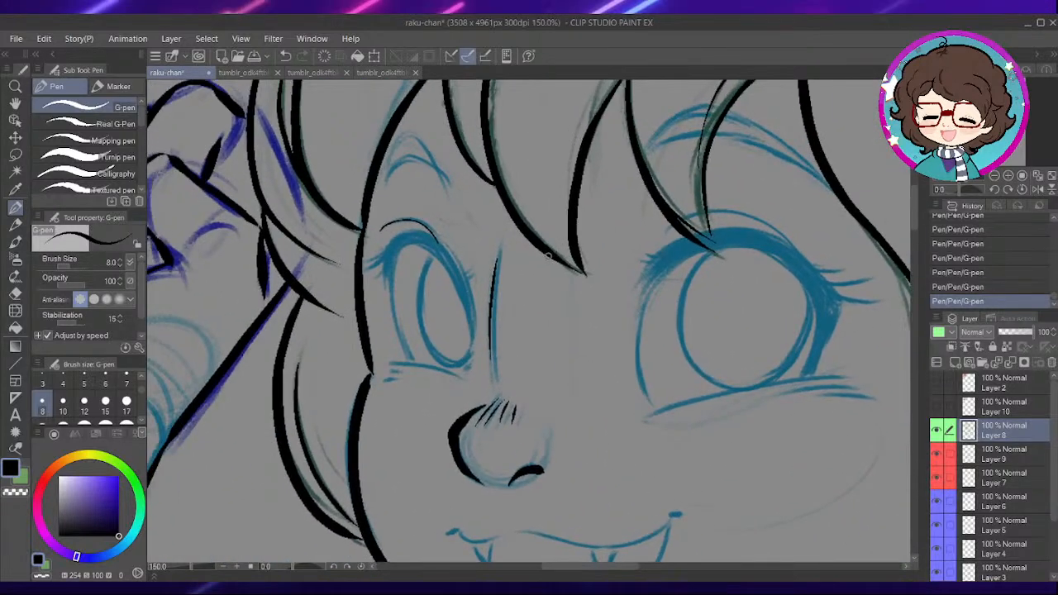
scroll(472, 278, up, 1)
mouse_move(472, 278)
mouse_down()
mouse_move(545, 311)
mouse_move(506, 270)
mouse_move(437, 321)
mouse_move(500, 200)
mouse_move(589, 364)
mouse_up()
scroll(545, 311, up, 2)
key(ctrl+z)
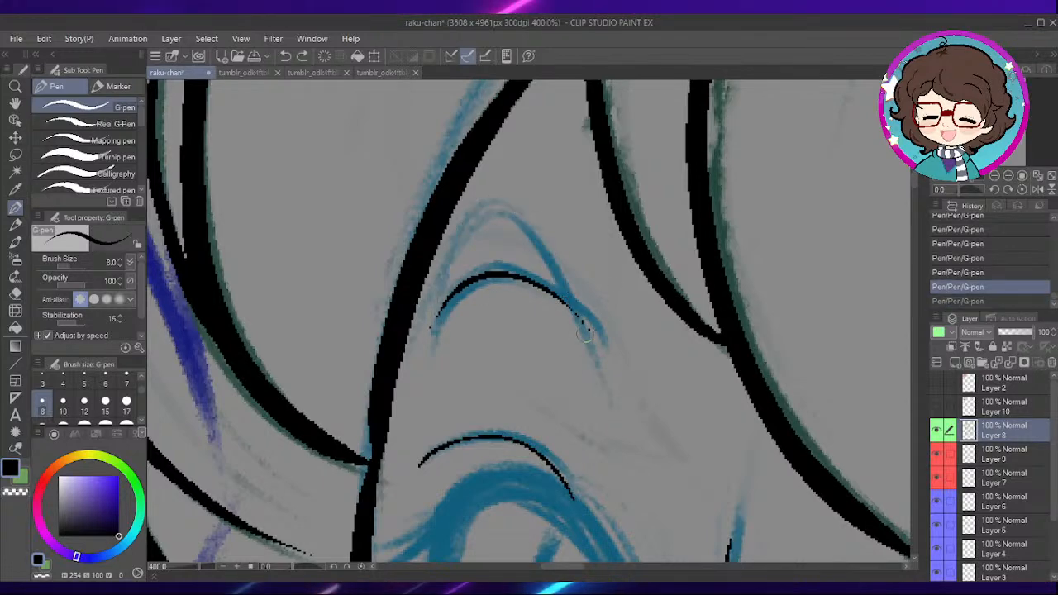
mouse_move(433, 328)
mouse_down()
mouse_move(488, 203)
mouse_move(573, 303)
mouse_up()
- Rotate the canvas, ink the lower and upper edges of the larger eyebrow between the bangs, and reset the rotation
mouse_move(688, 310)
mouse_down()
mouse_move(469, 291)
mouse_move(687, 276)
mouse_move(591, 261)
mouse_up()
drag(741, 271, 572, 237)
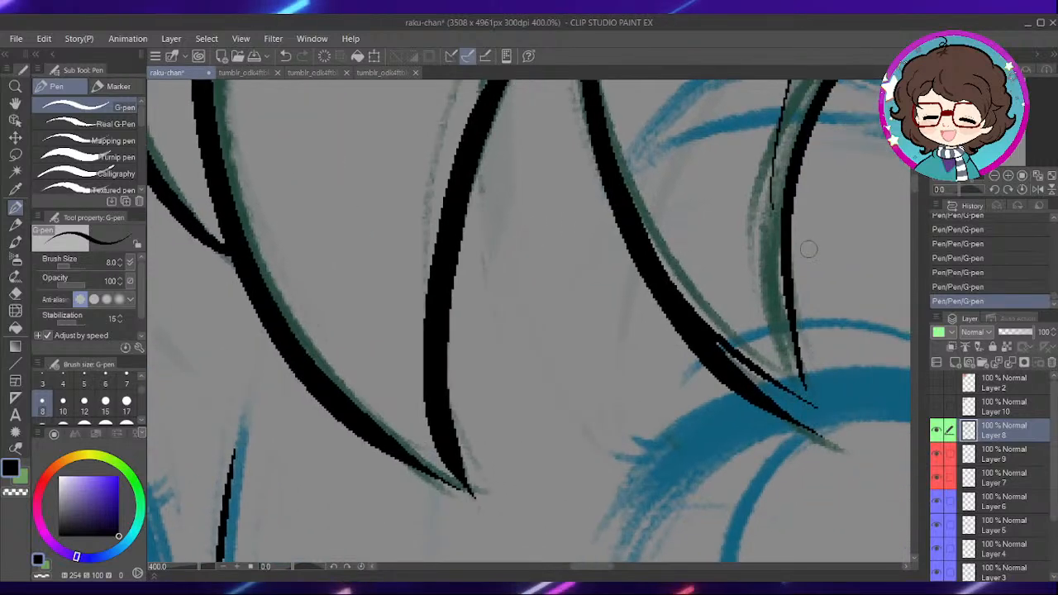
drag(695, 231, 580, 275)
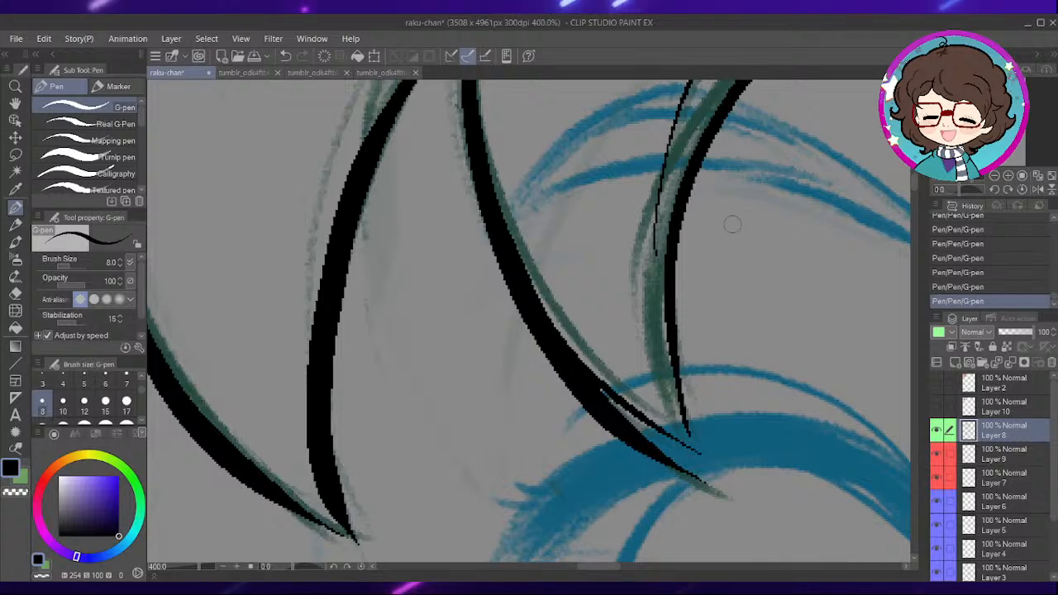
mouse_move(725, 274)
mouse_down()
mouse_move(515, 328)
mouse_move(555, 317)
mouse_up()
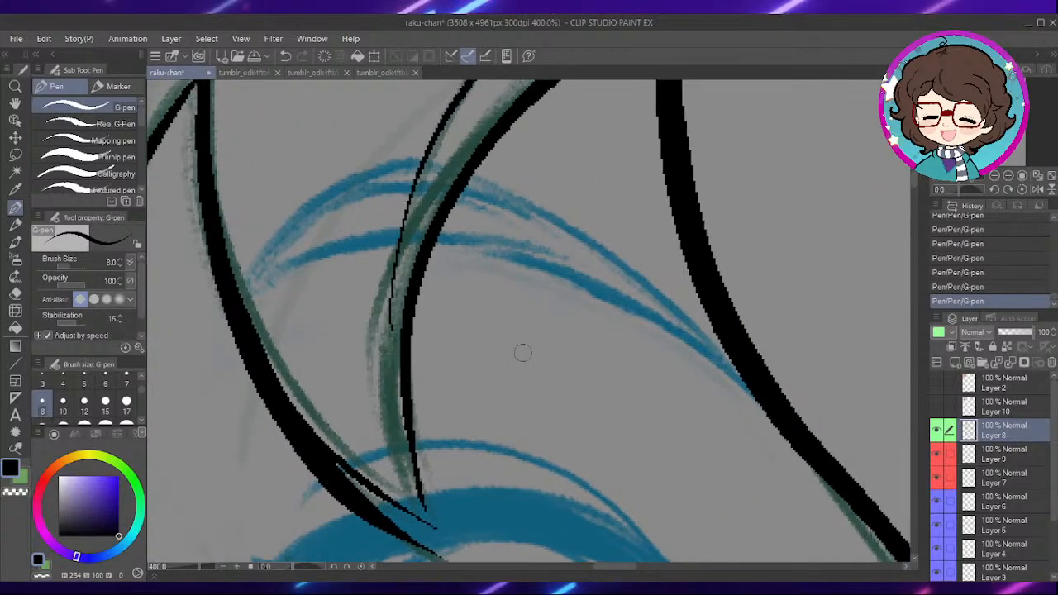
mouse_move(523, 353)
mouse_down()
mouse_move(289, 571)
mouse_move(286, 535)
mouse_up()
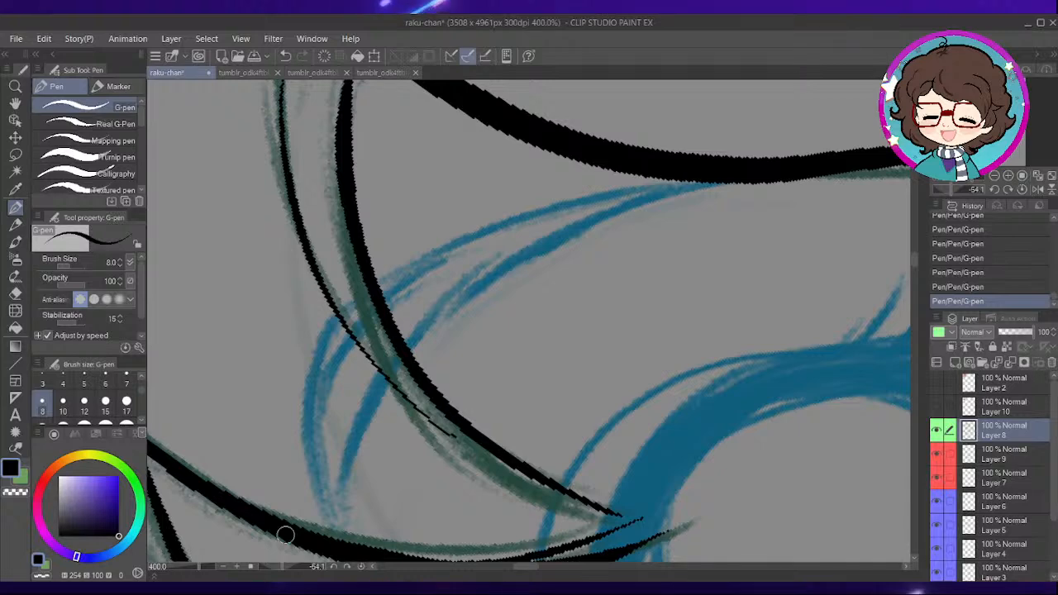
mouse_move(430, 347)
mouse_down()
mouse_move(436, 379)
mouse_move(440, 357)
mouse_move(654, 228)
mouse_up()
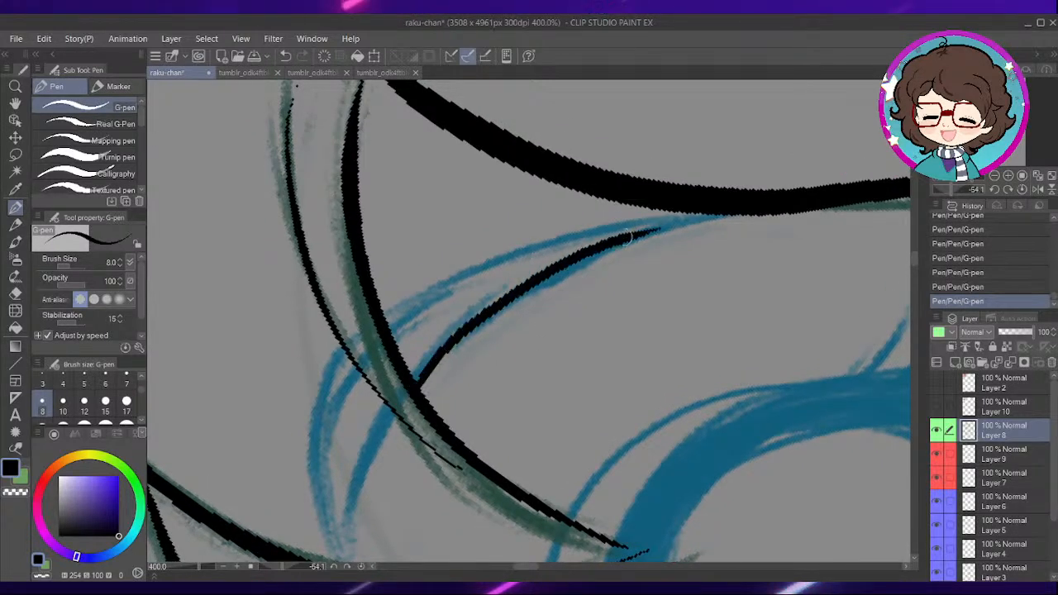
mouse_move(389, 318)
mouse_down()
mouse_move(530, 249)
mouse_move(671, 223)
mouse_up()
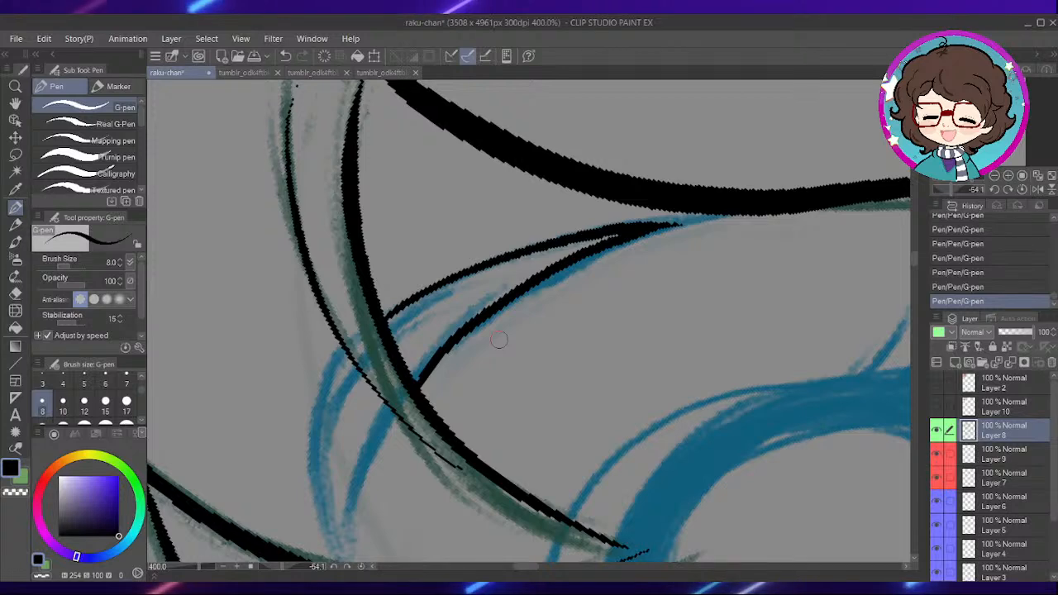
click(361, 567)
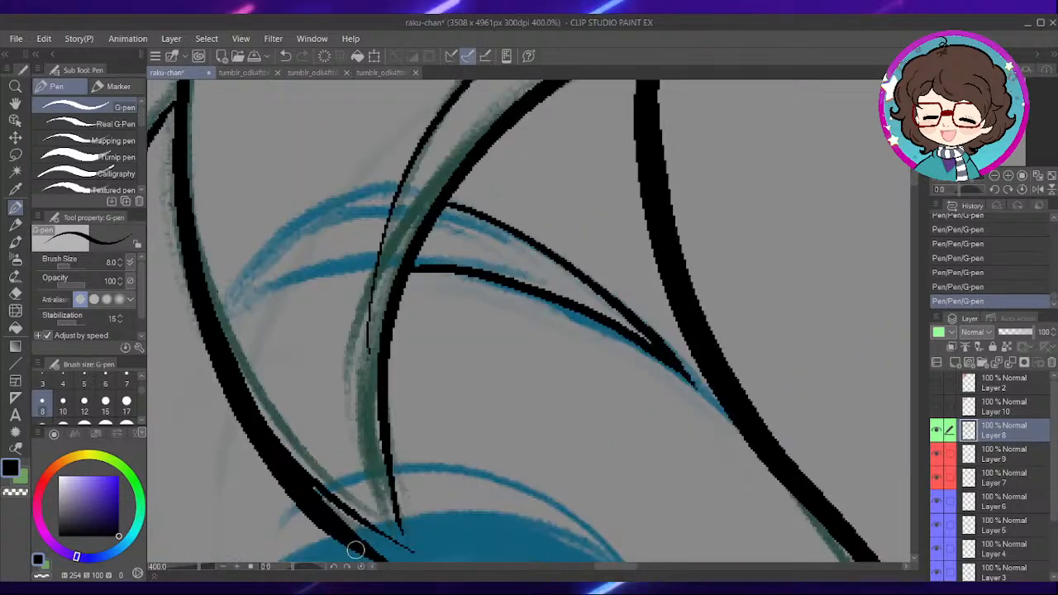
scroll(356, 550, down, 3)
scroll(356, 552, down, 1)
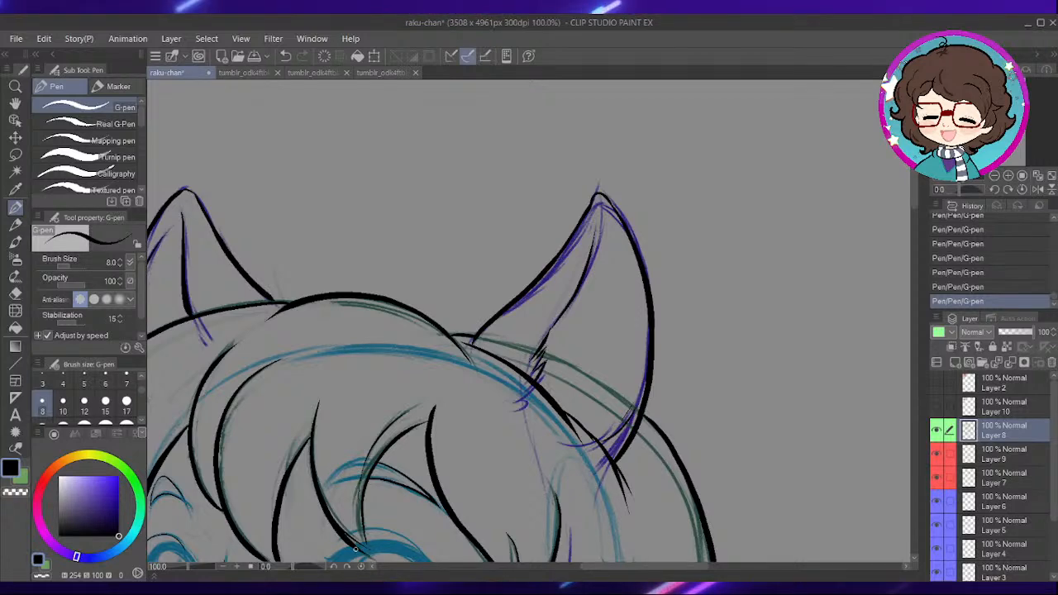
- Ink the thin eyelid crease above the narrow eye beside the face outline
drag(574, 380, 640, 204)
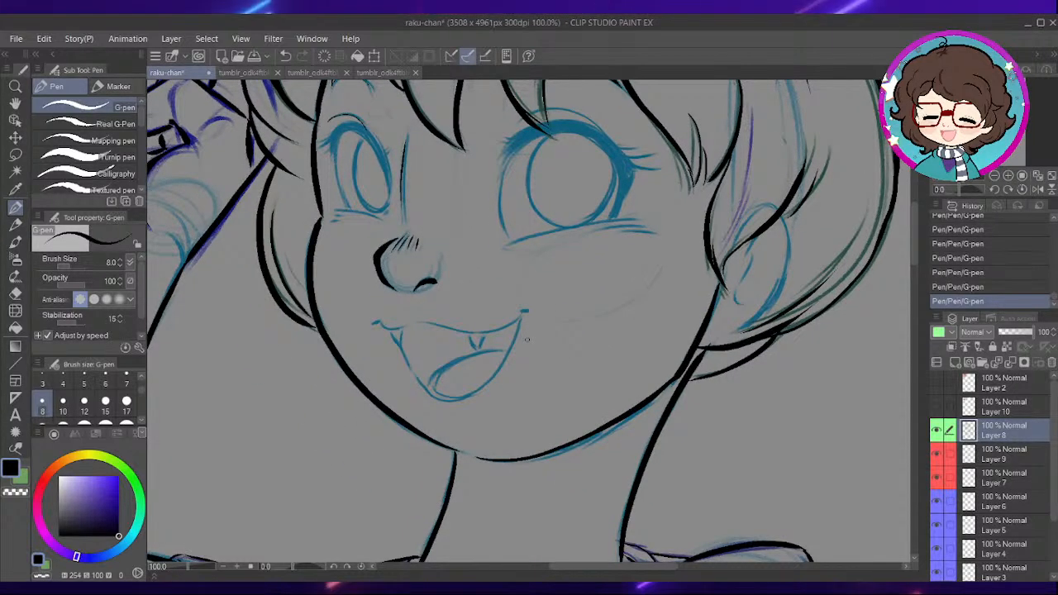
drag(507, 329, 620, 329)
drag(539, 340, 629, 387)
scroll(574, 235, up, 2)
scroll(574, 235, up, 2)
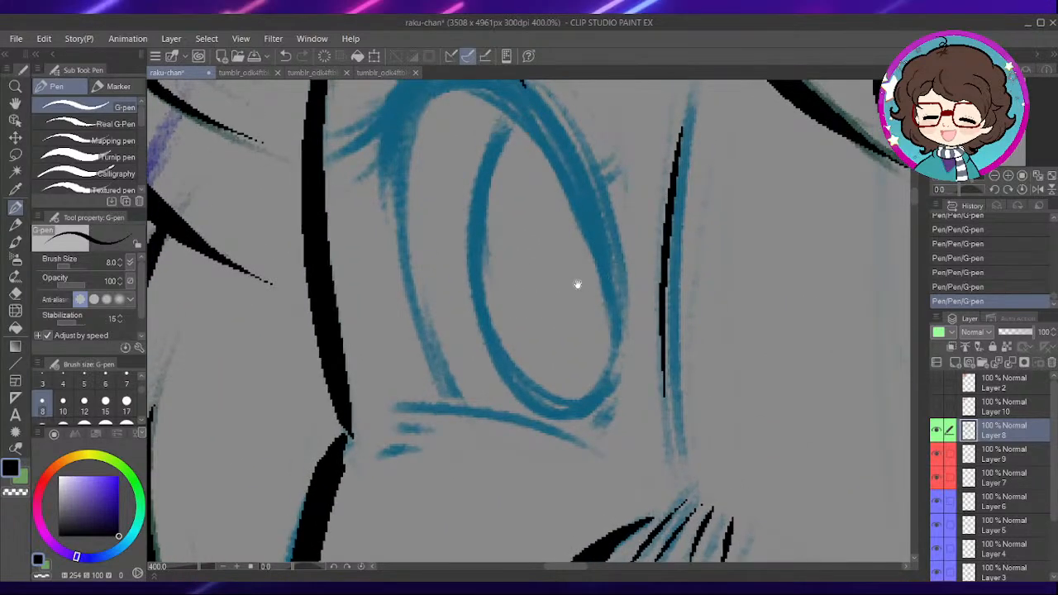
drag(577, 285, 583, 312)
drag(600, 228, 623, 312)
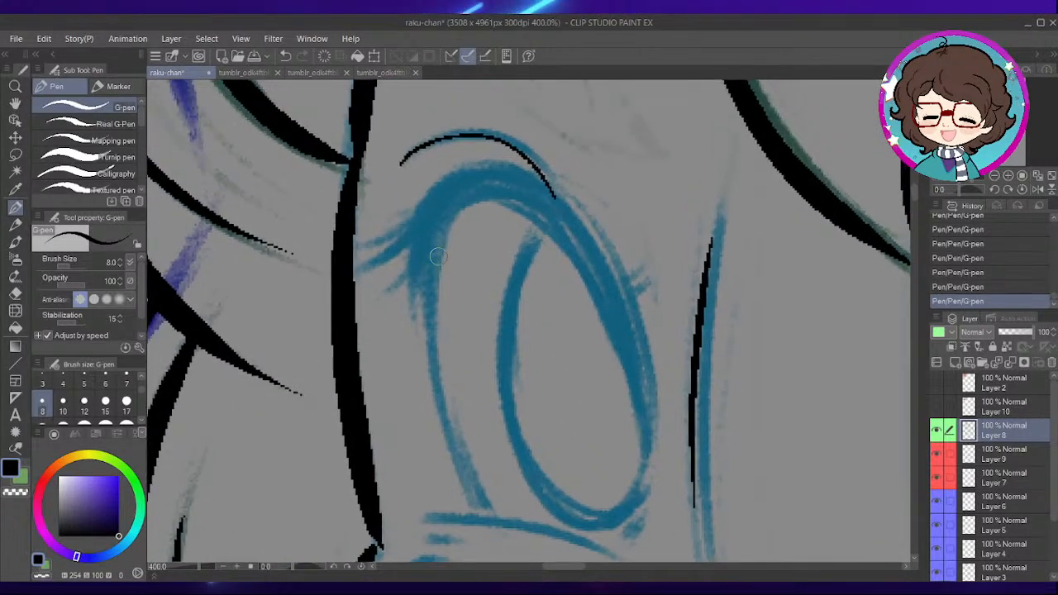
- Ink the narrow eye's upper lash line as a thick tapered arc with split ends, undoing and redrawing one stroke
mouse_move(413, 305)
mouse_down()
mouse_move(473, 188)
mouse_move(538, 209)
mouse_move(609, 296)
mouse_move(645, 436)
mouse_up()
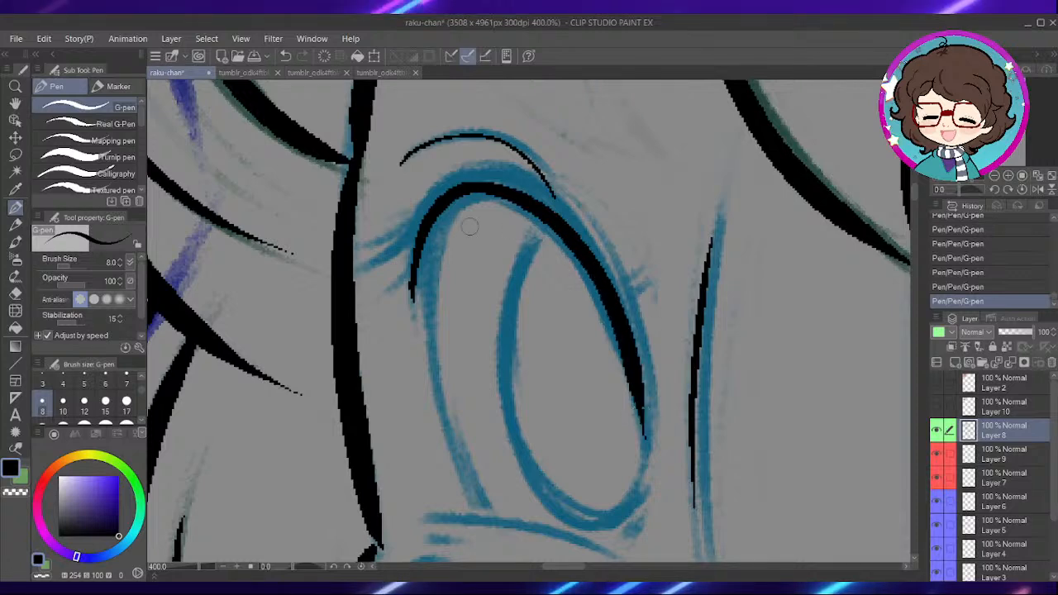
mouse_move(415, 239)
mouse_down()
mouse_move(460, 173)
mouse_move(540, 196)
mouse_move(616, 348)
mouse_up()
key(ctrl+z)
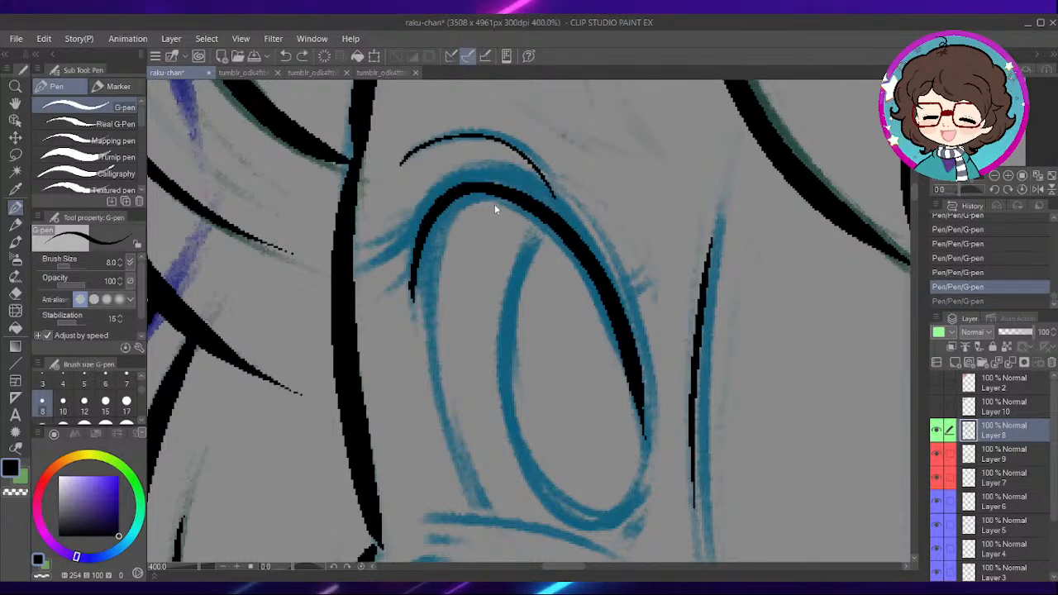
mouse_move(410, 236)
mouse_down()
mouse_move(474, 161)
mouse_move(580, 233)
mouse_move(652, 405)
mouse_up()
drag(429, 213, 543, 199)
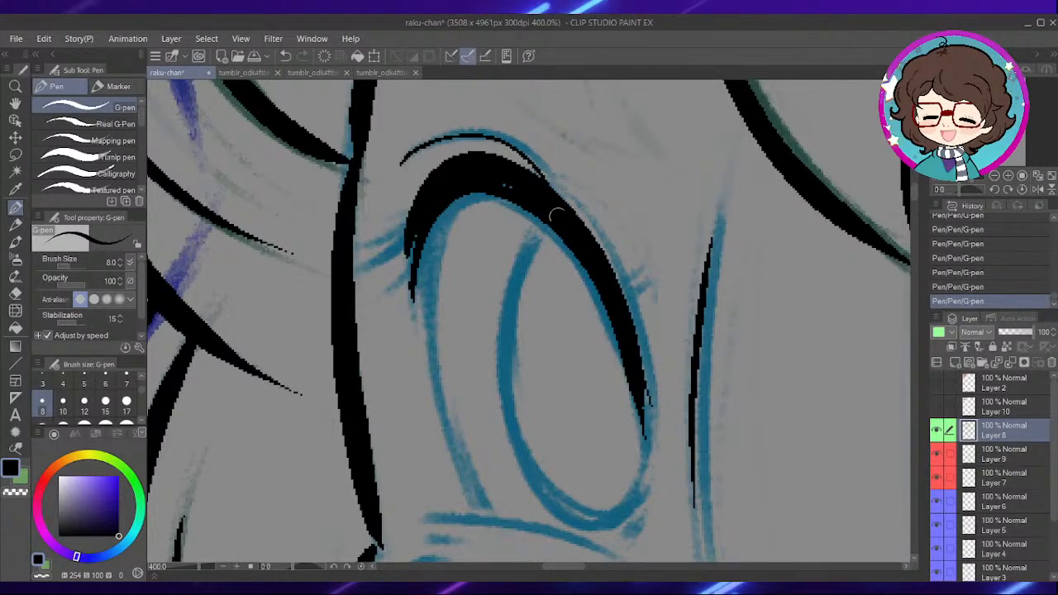
drag(443, 194, 418, 289)
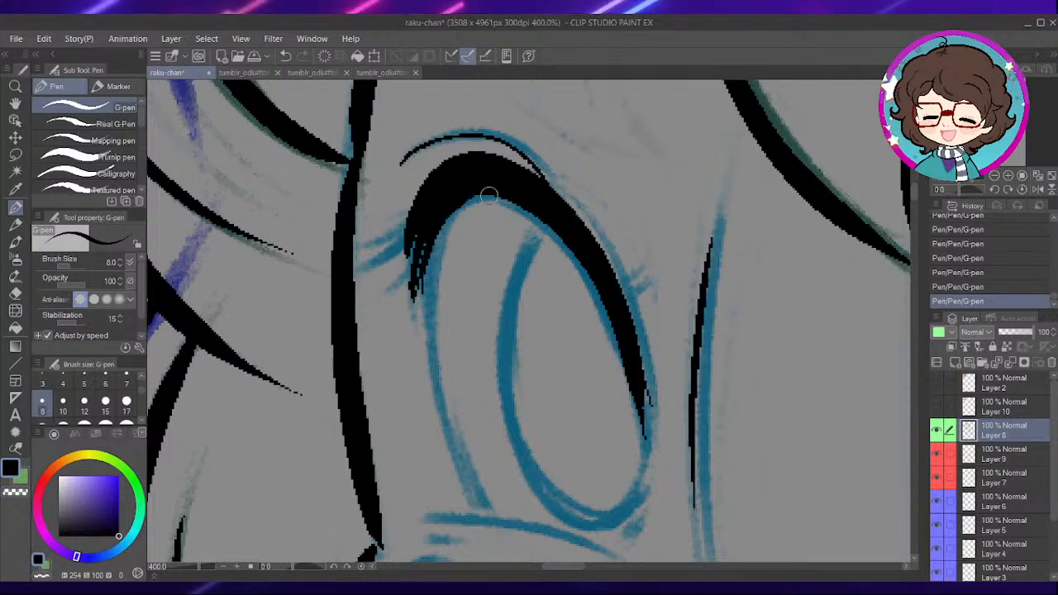
- Ink the narrow eye's lower lid line and the short marks beneath its outer end
drag(534, 338, 574, 290)
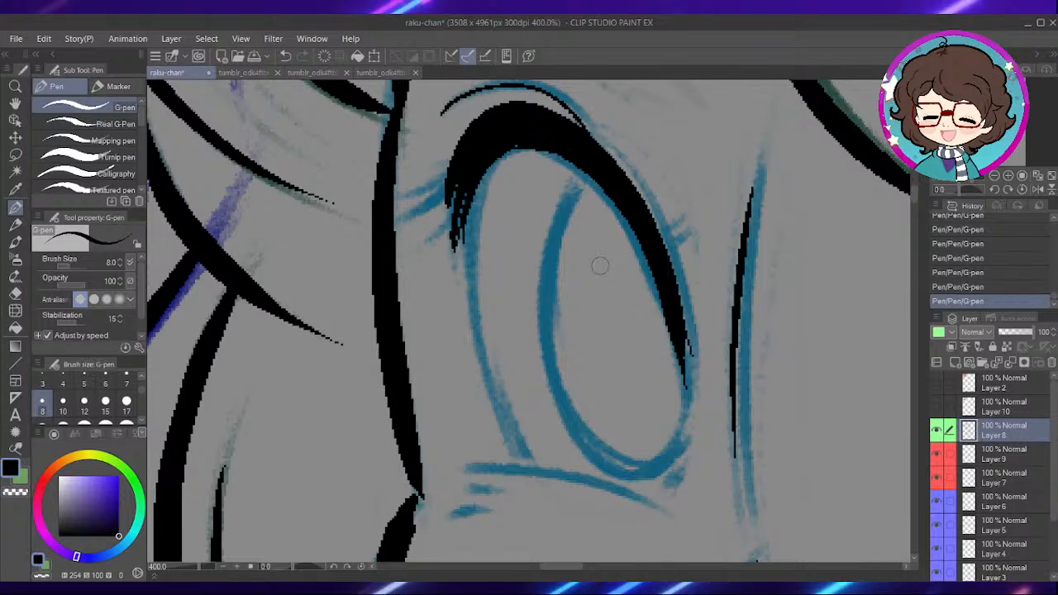
mouse_move(621, 443)
mouse_down()
mouse_move(652, 317)
mouse_move(641, 279)
mouse_up()
mouse_move(474, 303)
mouse_down()
mouse_move(524, 301)
mouse_move(677, 349)
mouse_up()
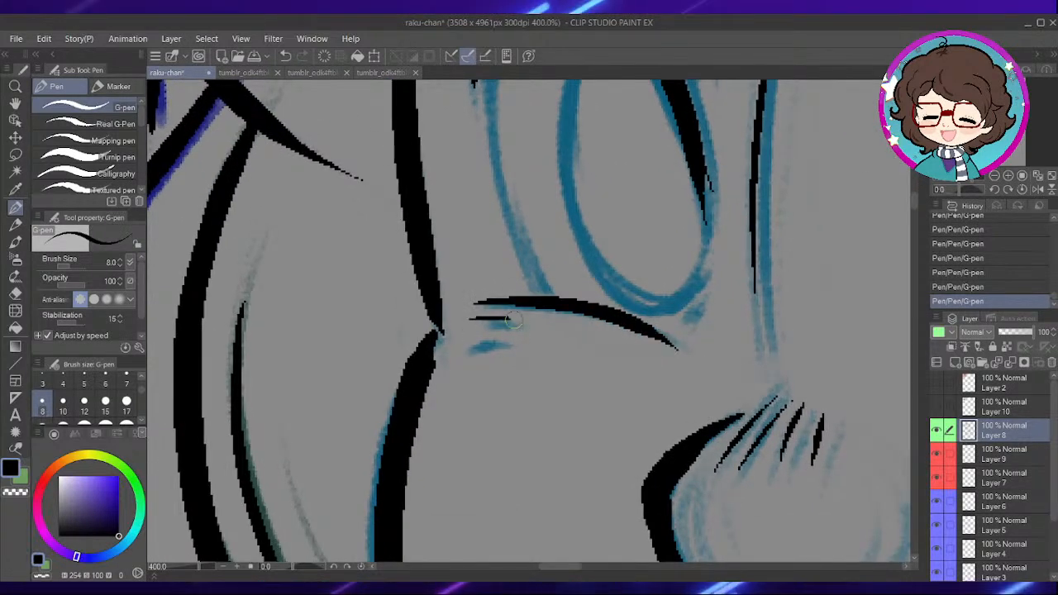
drag(656, 294, 643, 468)
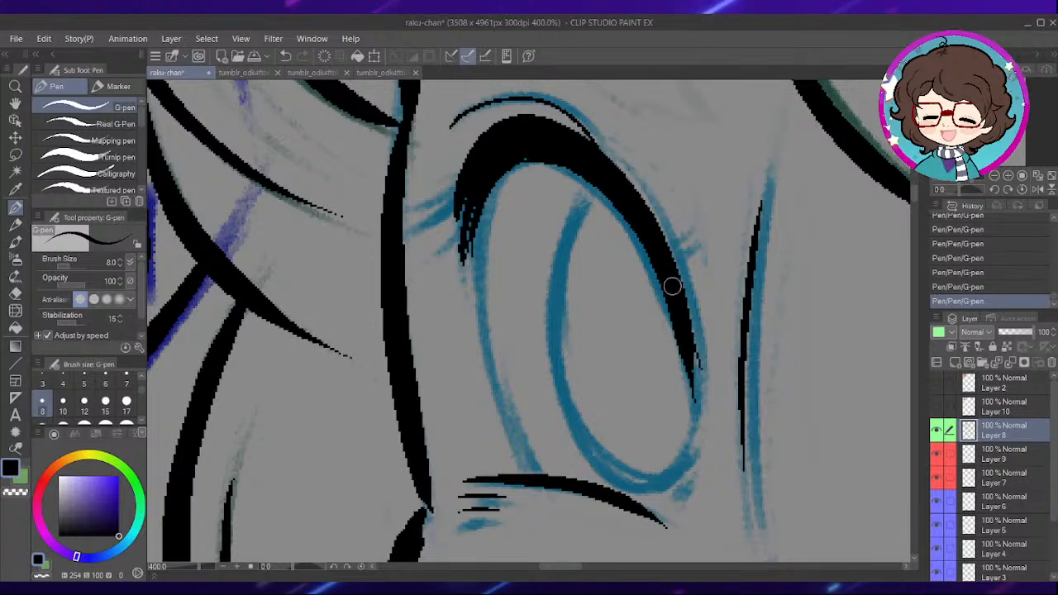
- Ink both side edges of the narrow eye between the upper lash and the lower lid, redrawing the edge nearest the nose
drag(627, 274, 620, 313)
drag(595, 233, 598, 171)
mouse_move(488, 178)
mouse_down()
mouse_move(498, 265)
mouse_move(577, 473)
mouse_up()
drag(704, 473, 681, 442)
drag(688, 329, 683, 461)
key(ctrl+z)
drag(690, 329, 678, 447)
drag(667, 298, 685, 325)
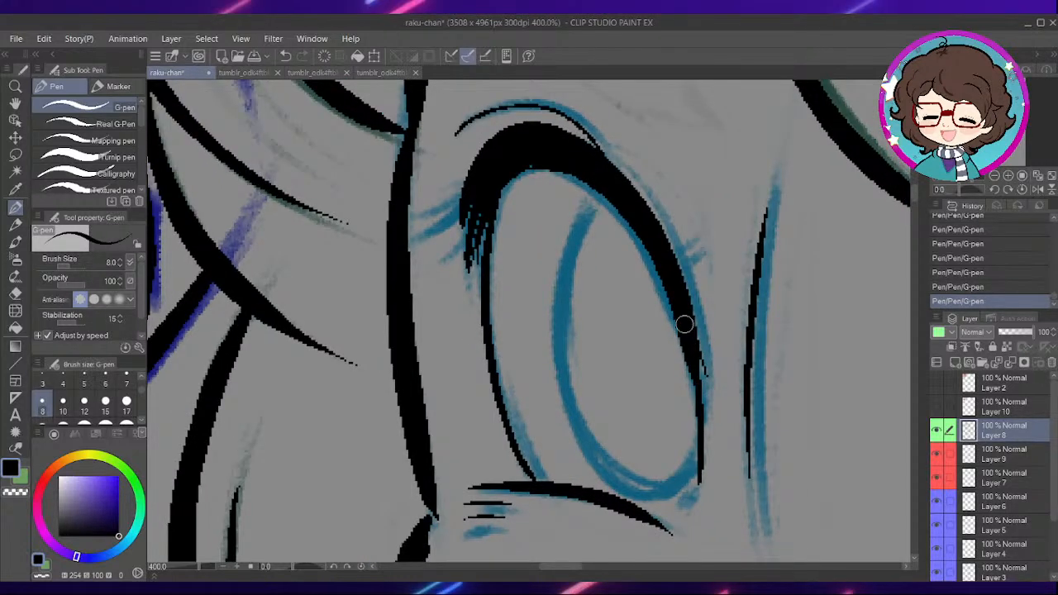
- Ink the oval iris outline inside the narrow eye, undoing and redrawing one stroke
drag(624, 269, 640, 252)
mouse_move(623, 179)
mouse_down()
mouse_move(583, 249)
mouse_move(591, 395)
mouse_up()
key(ctrl+z)
mouse_move(574, 289)
mouse_down()
mouse_move(617, 441)
mouse_move(704, 451)
mouse_move(712, 426)
mouse_up()
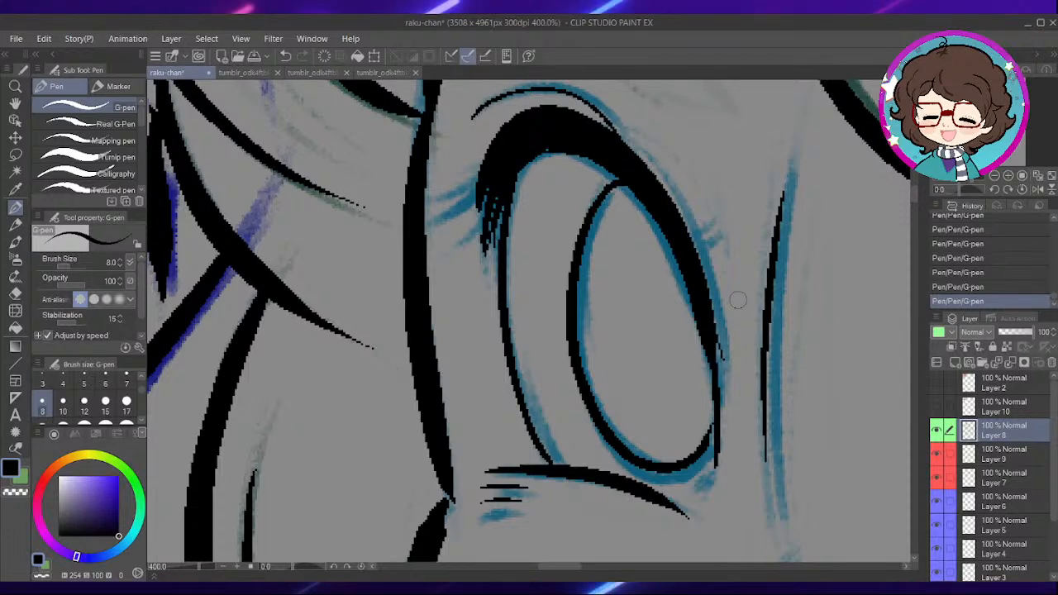
- Ink the small lashes sticking out at both sides of the narrow eye's upper lash line
drag(699, 248, 728, 232)
drag(471, 238, 593, 319)
drag(578, 258, 609, 284)
drag(632, 322, 577, 333)
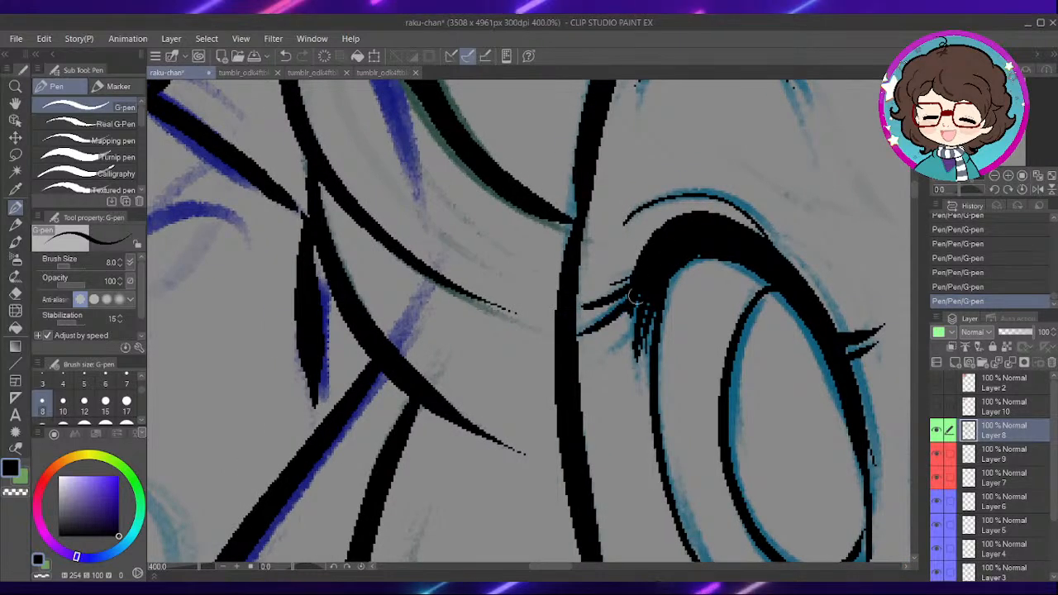
- Ink the larger eye's lower lid line and the short lines beneath its outer end
scroll(698, 310, down, 2)
drag(770, 302, 649, 269)
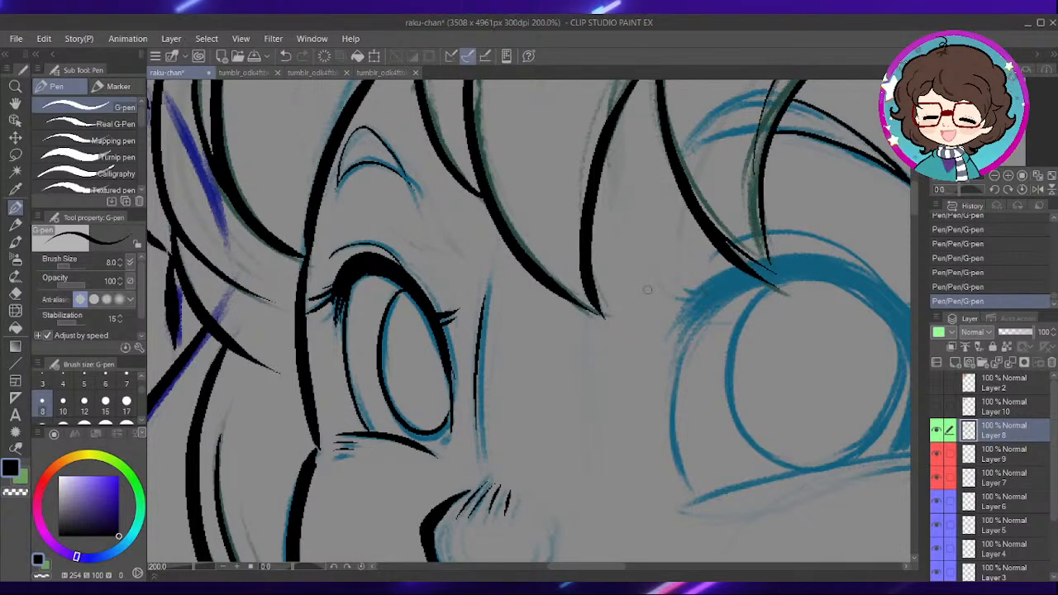
drag(738, 289, 648, 285)
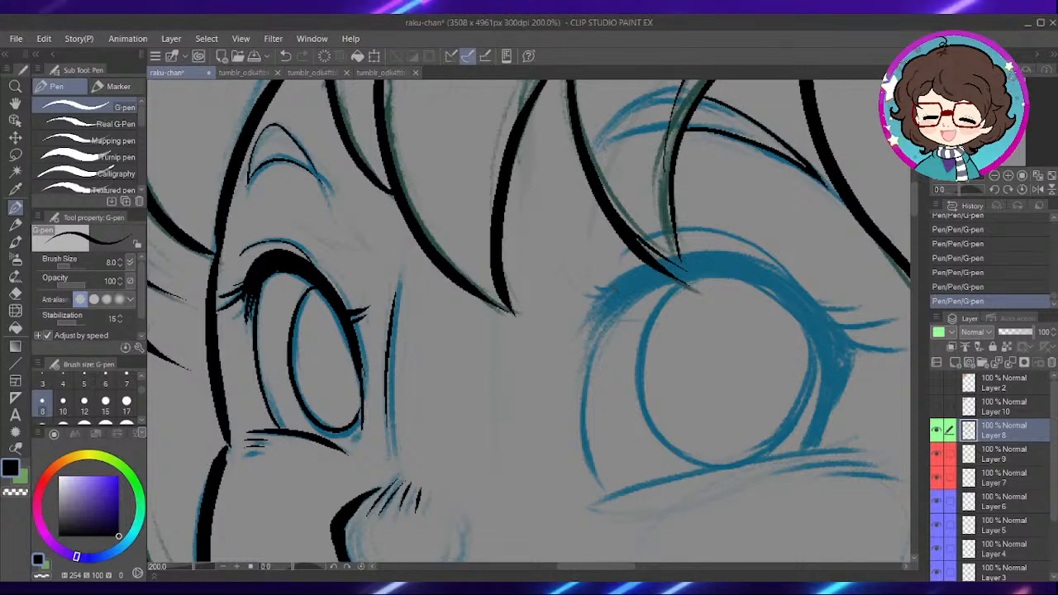
mouse_move(835, 434)
mouse_down()
mouse_move(731, 317)
mouse_move(654, 258)
mouse_up()
scroll(477, 300, up, 2)
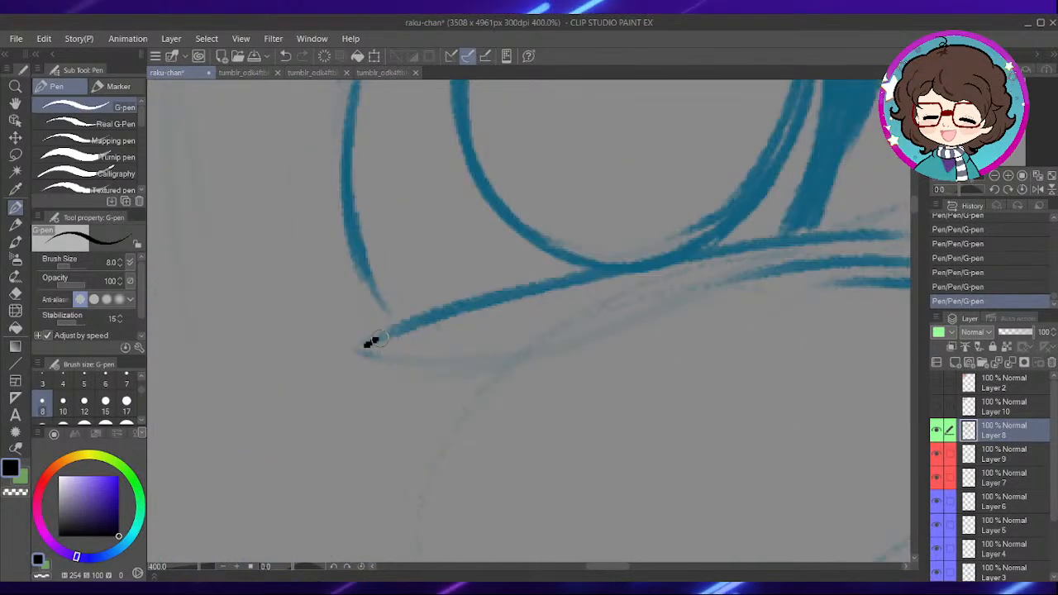
mouse_move(366, 345)
mouse_down()
mouse_move(537, 279)
mouse_move(891, 242)
mouse_up()
drag(796, 302, 623, 314)
drag(560, 291, 746, 268)
drag(652, 289, 780, 285)
- Undo the last stroke and ink the lower edge of the larger eye's upper lash arc
mouse_move(585, 299)
mouse_down()
mouse_move(617, 372)
mouse_move(650, 510)
mouse_up()
drag(447, 387, 541, 376)
mouse_move(474, 240)
mouse_down()
mouse_move(576, 307)
mouse_move(600, 374)
mouse_up()
scroll(535, 271, down, 2)
drag(497, 330, 586, 261)
scroll(587, 286, up, 2)
key(ctrl+z)
mouse_move(680, 332)
mouse_down()
mouse_move(595, 301)
mouse_move(536, 298)
mouse_up()
mouse_move(261, 336)
mouse_down()
mouse_move(344, 228)
mouse_move(483, 170)
mouse_move(632, 192)
mouse_move(662, 206)
mouse_up()
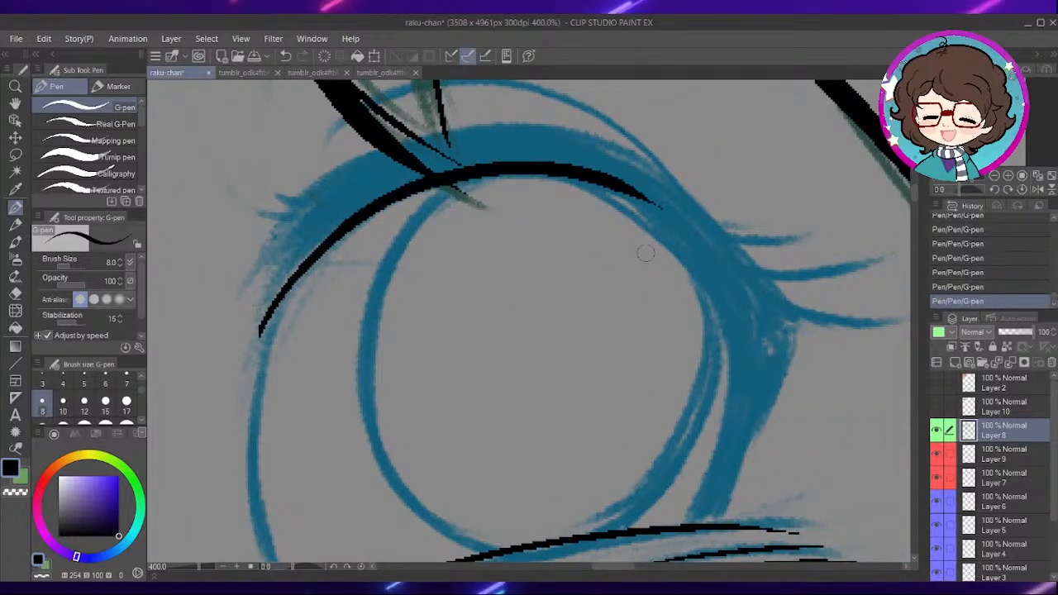
- Thicken the larger eye's upper lash arc over the iris and taper its inner end into split lashes
drag(612, 262, 765, 266)
mouse_move(418, 299)
mouse_down()
mouse_move(600, 171)
mouse_move(790, 191)
mouse_up()
mouse_move(404, 285)
mouse_down()
mouse_move(446, 234)
mouse_move(626, 167)
mouse_up()
drag(507, 219, 515, 250)
drag(429, 297, 514, 232)
drag(597, 231, 536, 282)
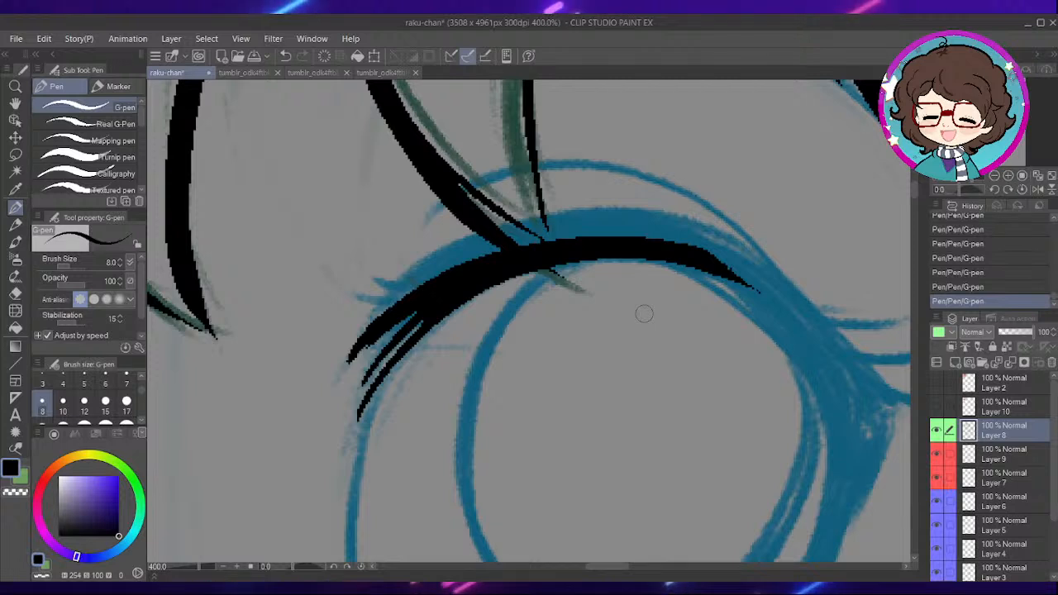
mouse_move(379, 313)
mouse_down()
mouse_move(446, 259)
mouse_move(561, 229)
mouse_move(648, 243)
mouse_up()
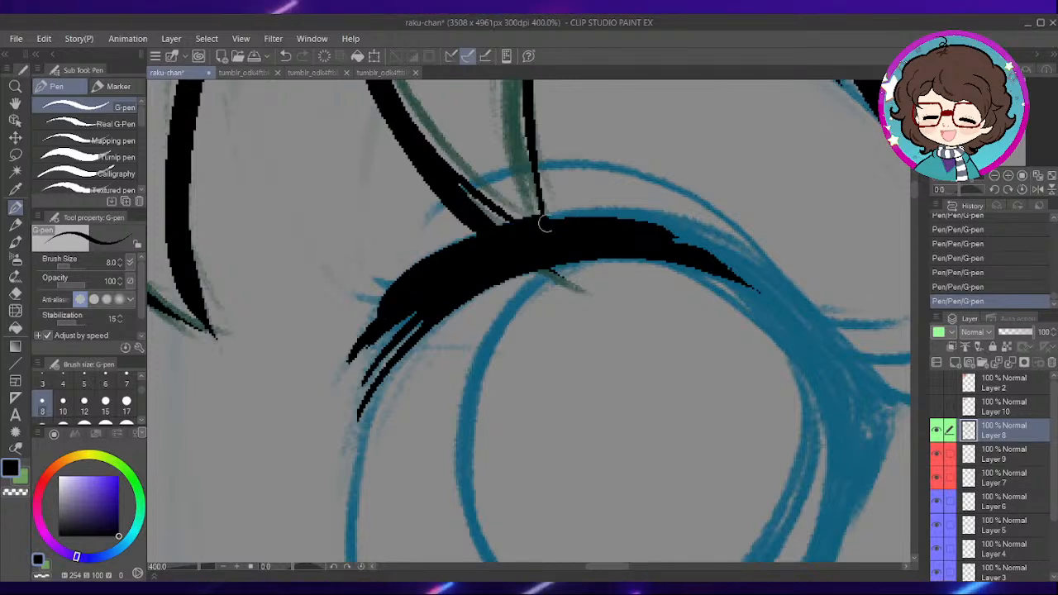
drag(526, 228, 693, 222)
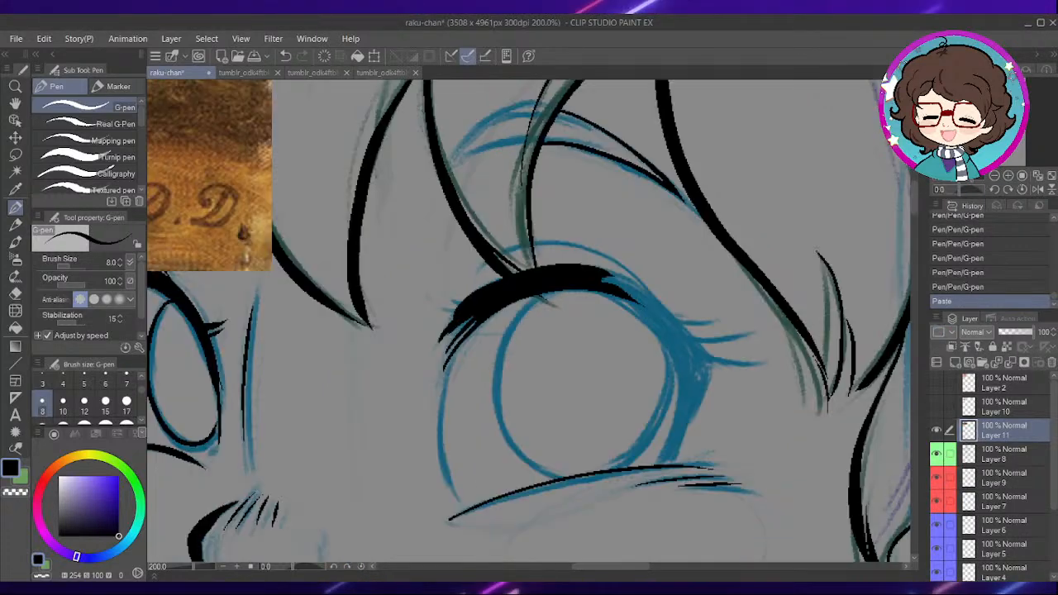
- View the whole pasted painting of the galloping horse, then hide its layer, Layer 11
scroll(485, 272, down, 2)
drag(415, 211, 536, 276)
mouse_move(369, 179)
mouse_down()
mouse_move(544, 292)
mouse_move(658, 308)
mouse_up()
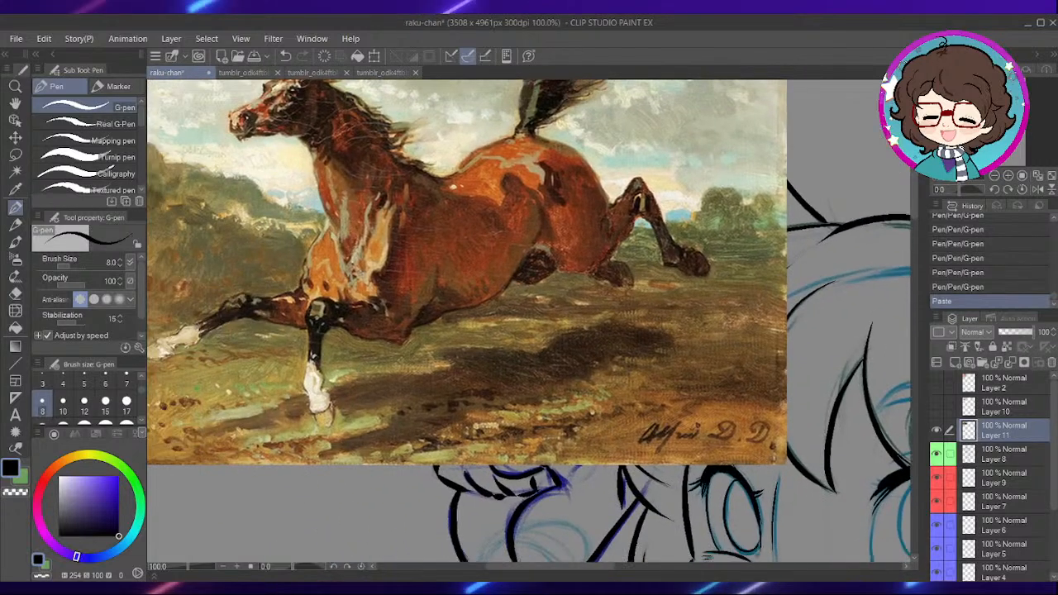
scroll(708, 398, down, 1)
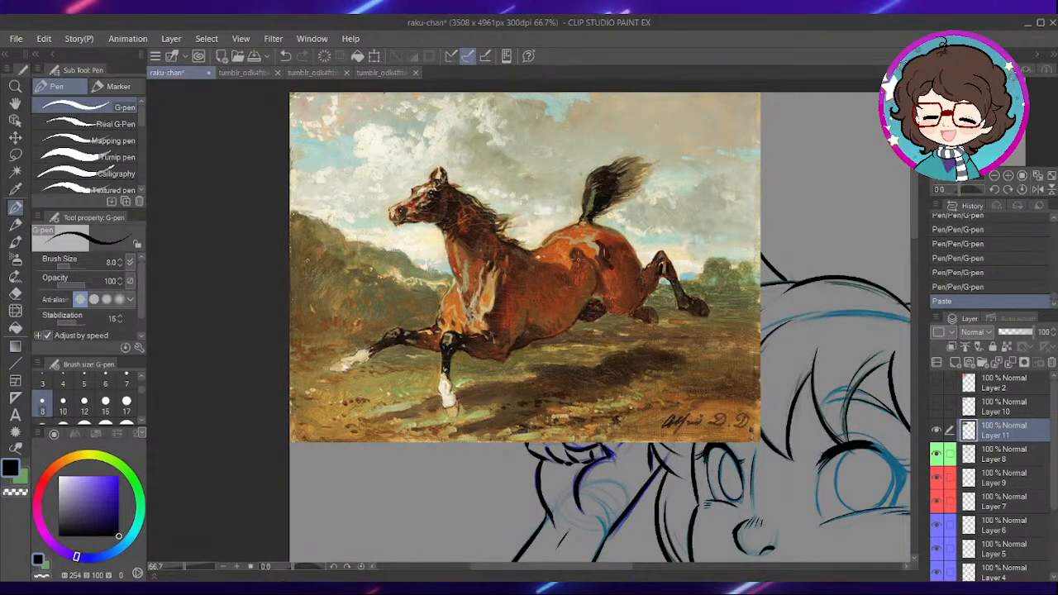
click(937, 430)
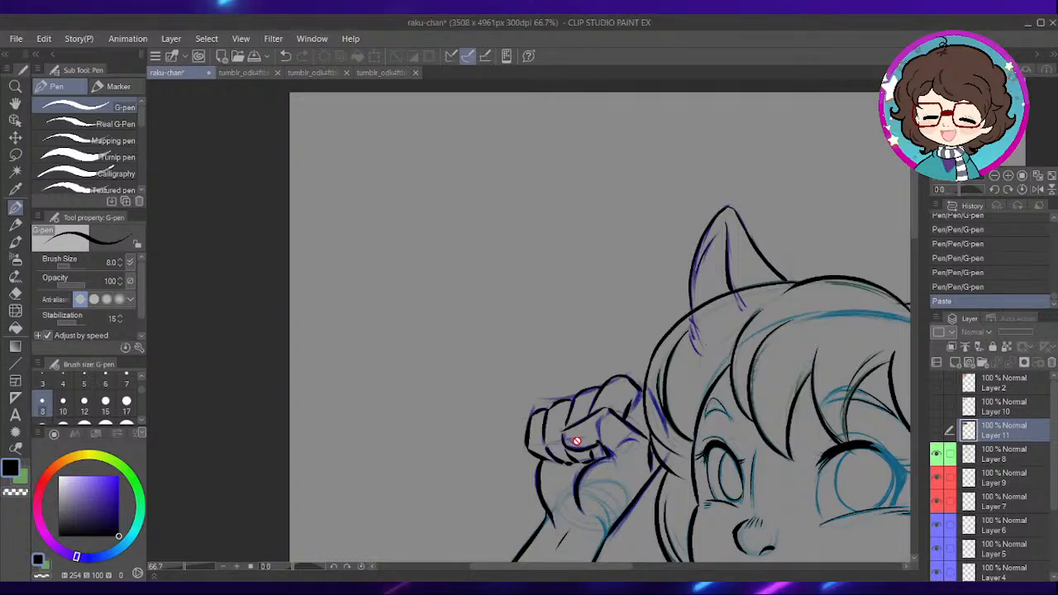
- Paste the Horse in Motion photo sheet as a new layer and look over its frames
key(ctrl+v)
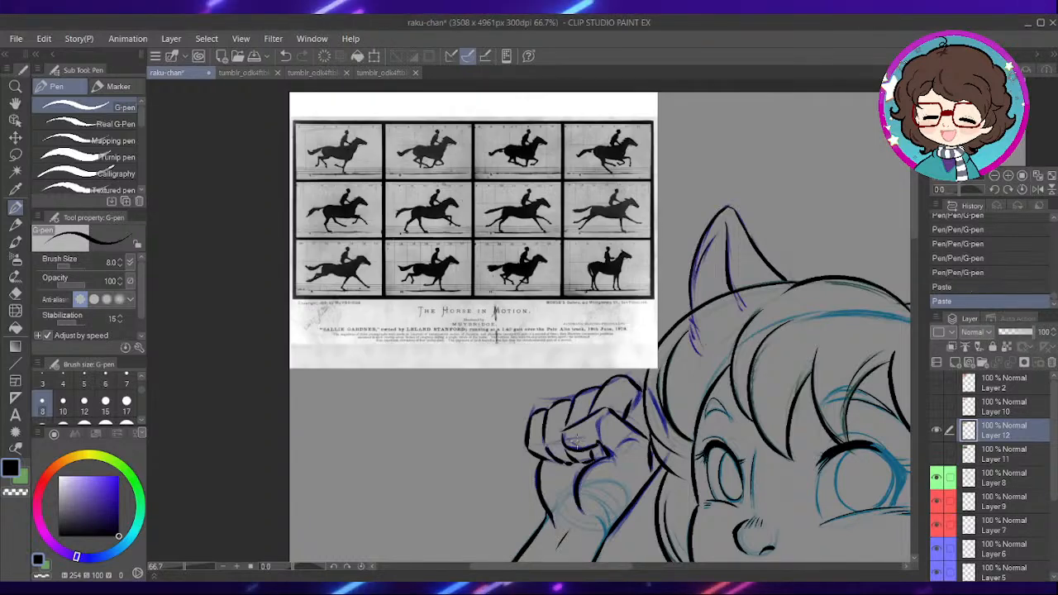
scroll(577, 442, up, 2)
drag(515, 235, 626, 377)
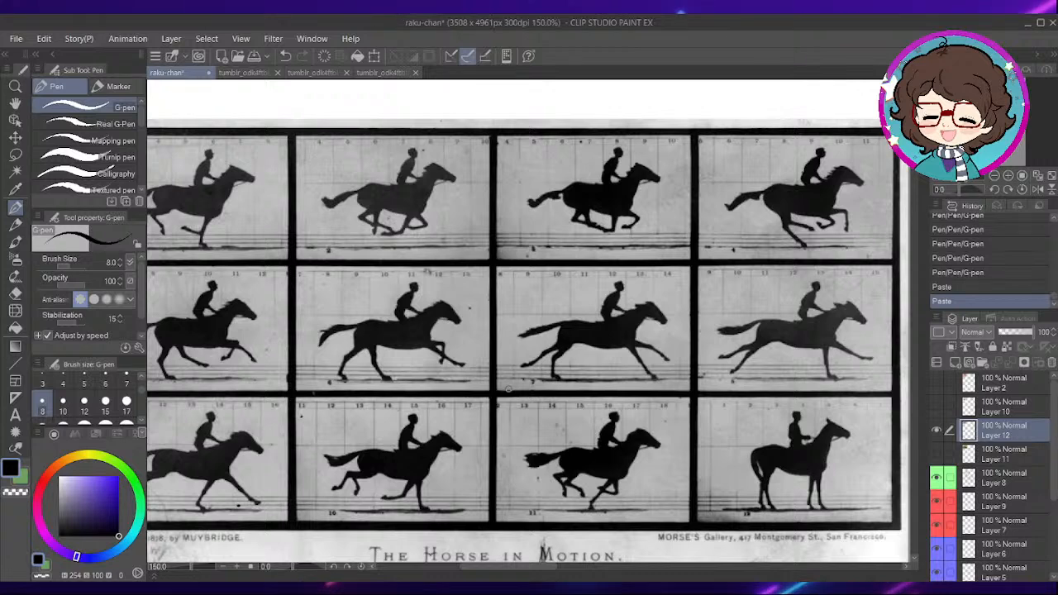
drag(532, 568, 520, 568)
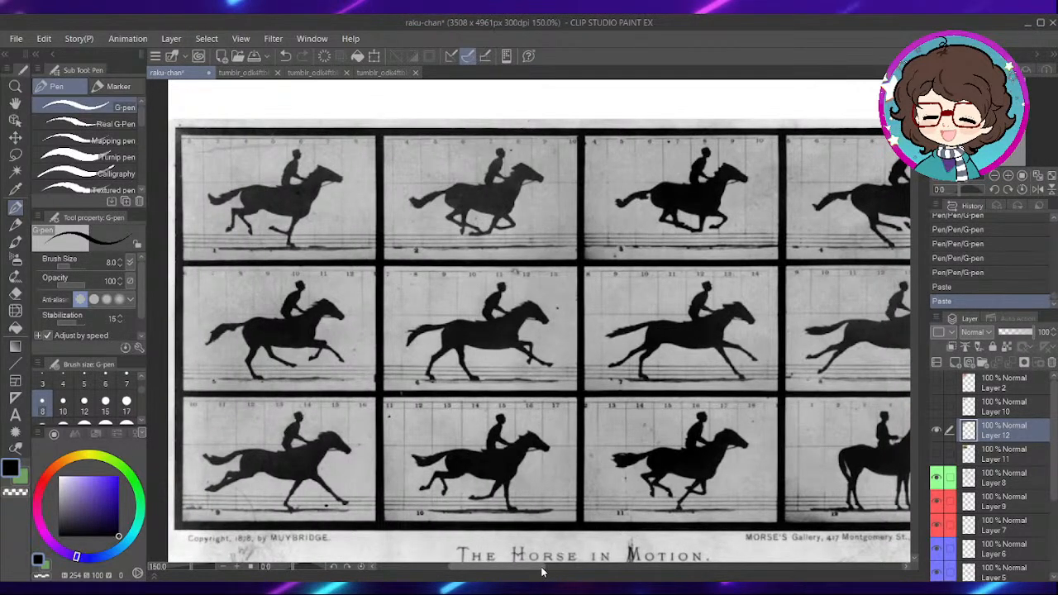
drag(532, 568, 552, 568)
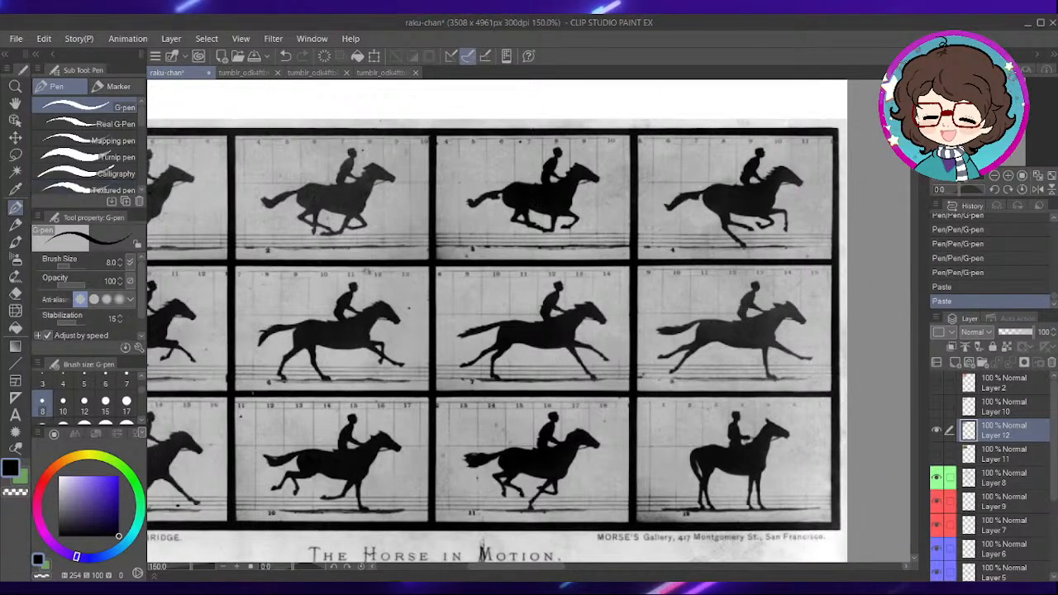
- Circle the third frame in the photo sheet's top row, undo the circle, and delete the pasted sheet's layer
mouse_move(548, 132)
mouse_down()
mouse_move(568, 241)
mouse_move(422, 211)
mouse_move(631, 219)
mouse_up()
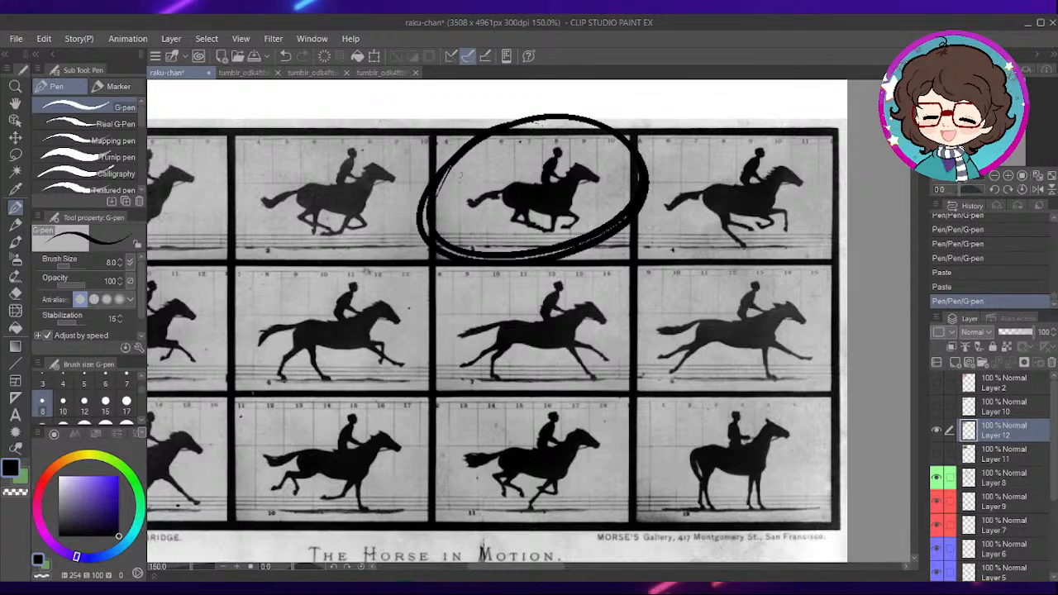
key(ctrl+z)
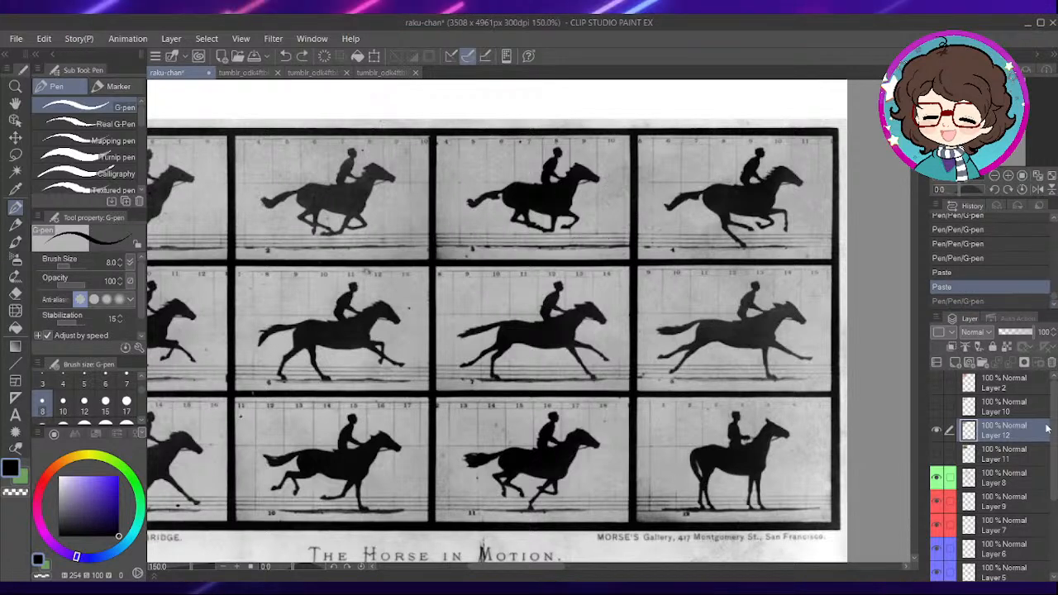
click(1052, 363)
- Select Layer 8 and ink the thick outer edge of the larger eye from the lash corner down to the lower lid
scroll(620, 307, down, 2)
scroll(688, 290, down, 1)
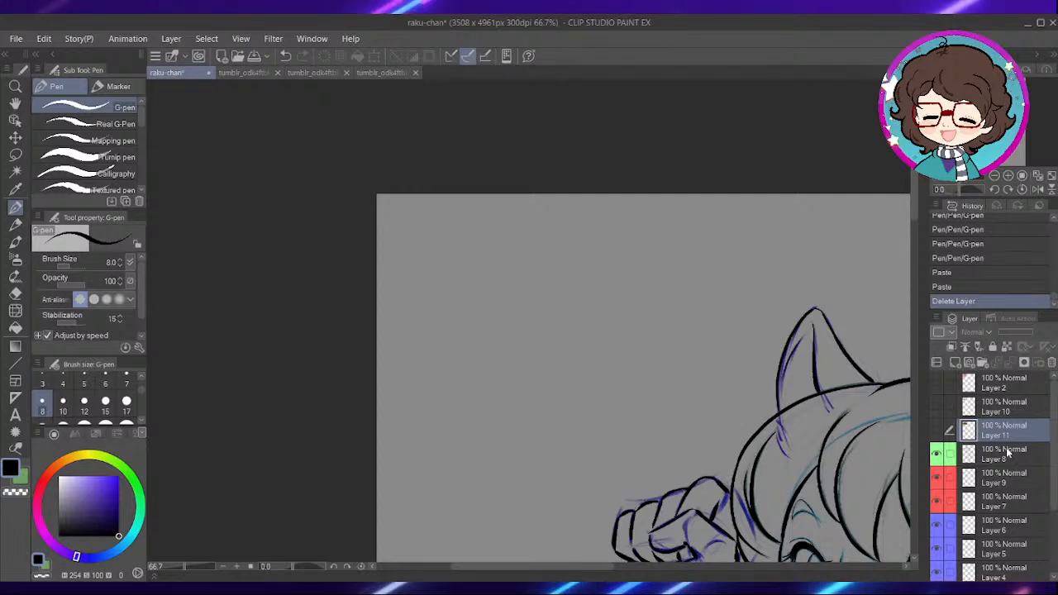
click(1005, 454)
mouse_move(857, 485)
mouse_down()
mouse_move(680, 348)
mouse_move(564, 302)
mouse_up()
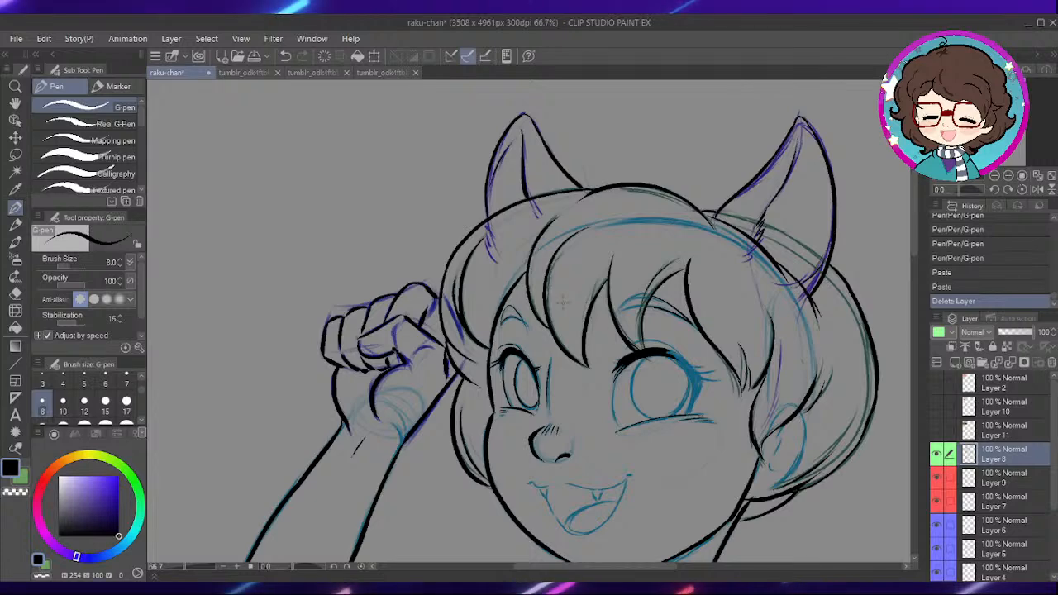
scroll(625, 332, up, 1)
mouse_move(710, 373)
mouse_down()
mouse_move(643, 309)
mouse_move(614, 312)
mouse_move(608, 282)
mouse_move(552, 356)
mouse_move(510, 453)
mouse_up()
scroll(608, 273, up, 2)
scroll(622, 286, up, 2)
mouse_move(572, 242)
mouse_down()
mouse_move(518, 452)
mouse_move(550, 390)
mouse_up()
drag(576, 290, 633, 454)
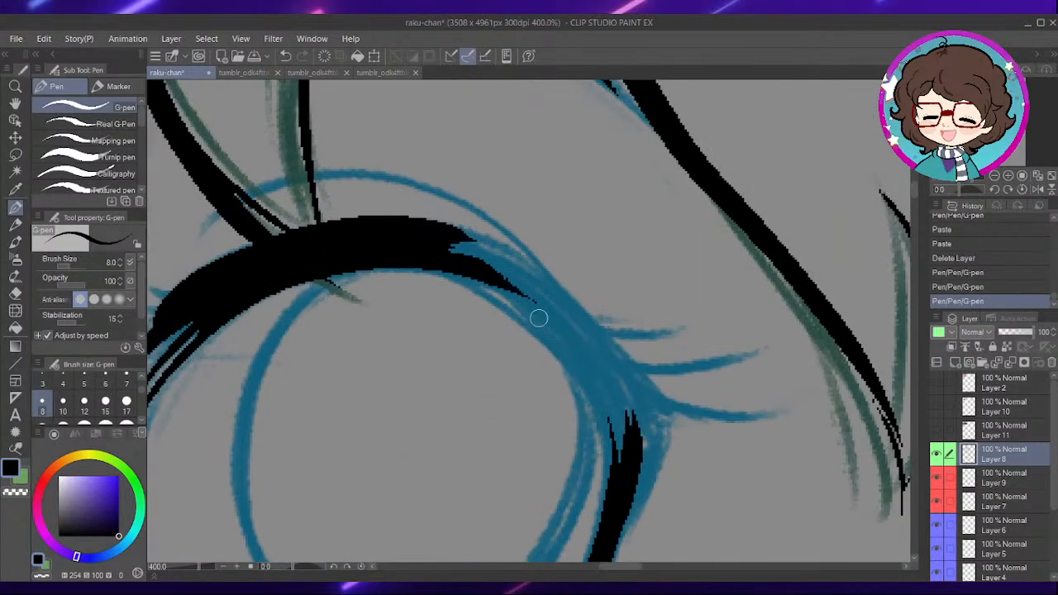
- Extend the larger eye's upper lash arc to the outer corner and fill the gaps in solid black
mouse_move(455, 265)
mouse_down()
mouse_move(531, 312)
mouse_move(603, 418)
mouse_up()
mouse_move(447, 234)
mouse_down()
mouse_move(492, 252)
mouse_move(598, 351)
mouse_move(512, 259)
mouse_move(599, 332)
mouse_move(658, 405)
mouse_up()
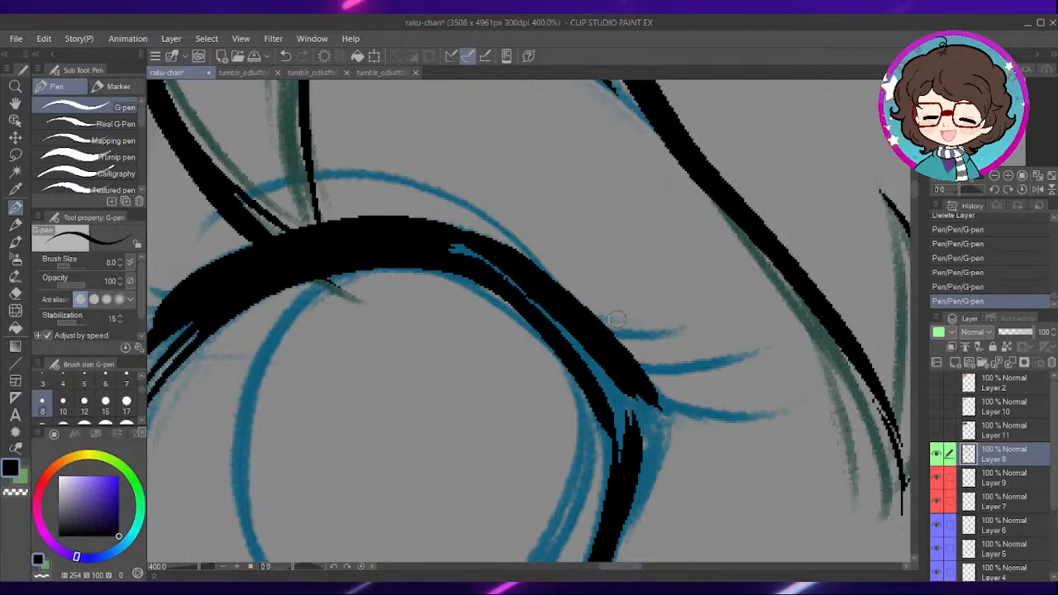
mouse_move(621, 442)
mouse_down()
mouse_move(531, 292)
mouse_move(455, 250)
mouse_move(531, 282)
mouse_move(616, 383)
mouse_move(597, 364)
mouse_move(626, 482)
mouse_up()
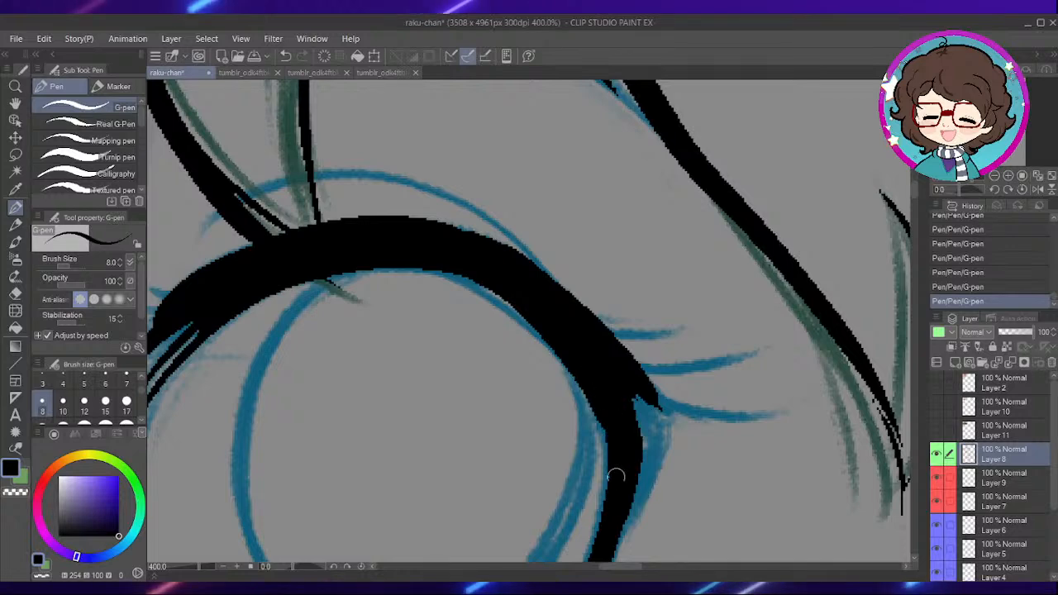
mouse_move(673, 444)
mouse_down()
mouse_move(639, 371)
mouse_move(654, 314)
mouse_move(613, 276)
mouse_up()
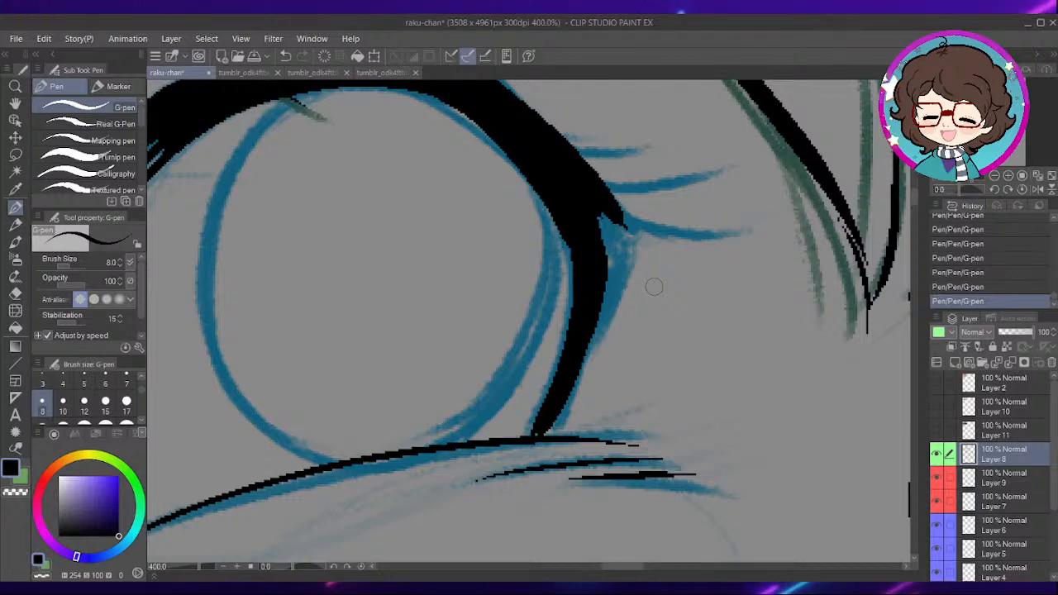
- Thicken the larger eye's outer lash edge in solid black, tapering it down to the lower lid
mouse_move(621, 245)
mouse_down()
mouse_move(619, 300)
mouse_move(573, 425)
mouse_move(604, 295)
mouse_up()
drag(574, 406, 556, 461)
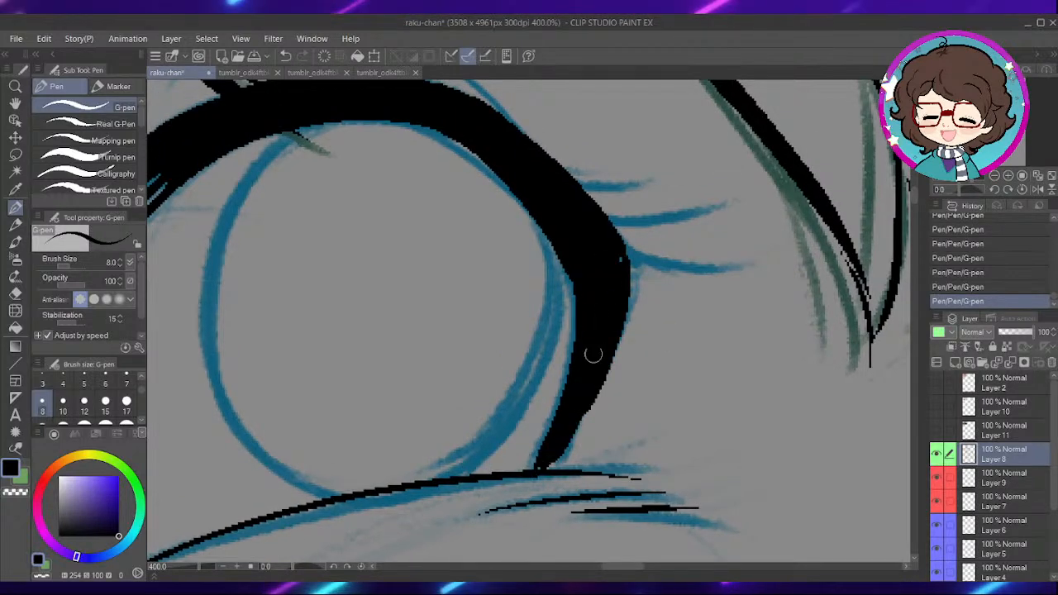
drag(599, 286, 653, 331)
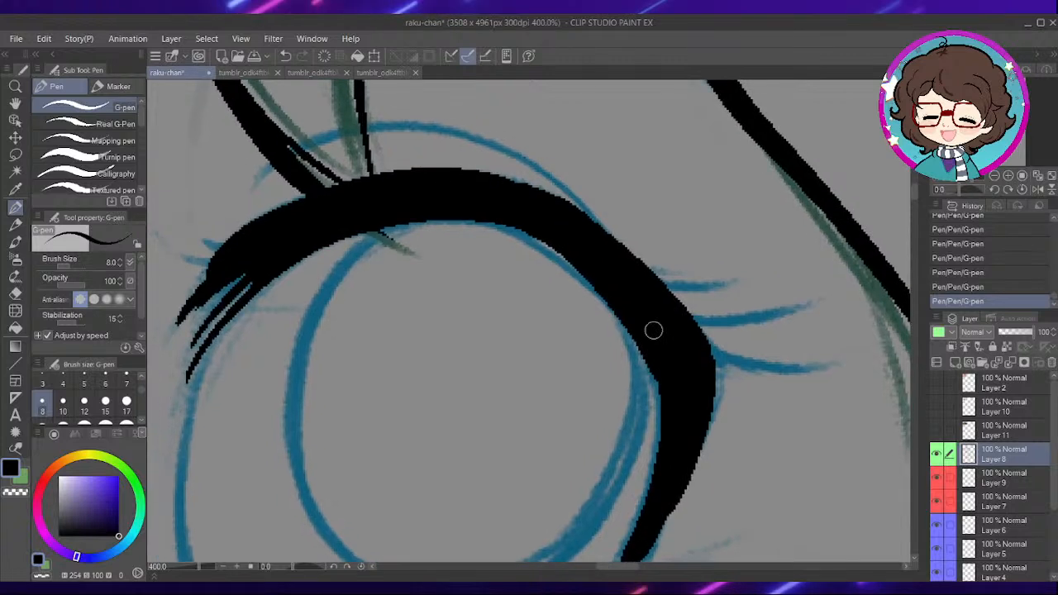
- Ink the fine lashes flaring from the larger eye's outer corner and the small spikes at its inner corner
mouse_move(676, 293)
mouse_down()
mouse_move(651, 276)
mouse_move(745, 266)
mouse_up()
drag(667, 318, 784, 300)
drag(691, 358, 785, 350)
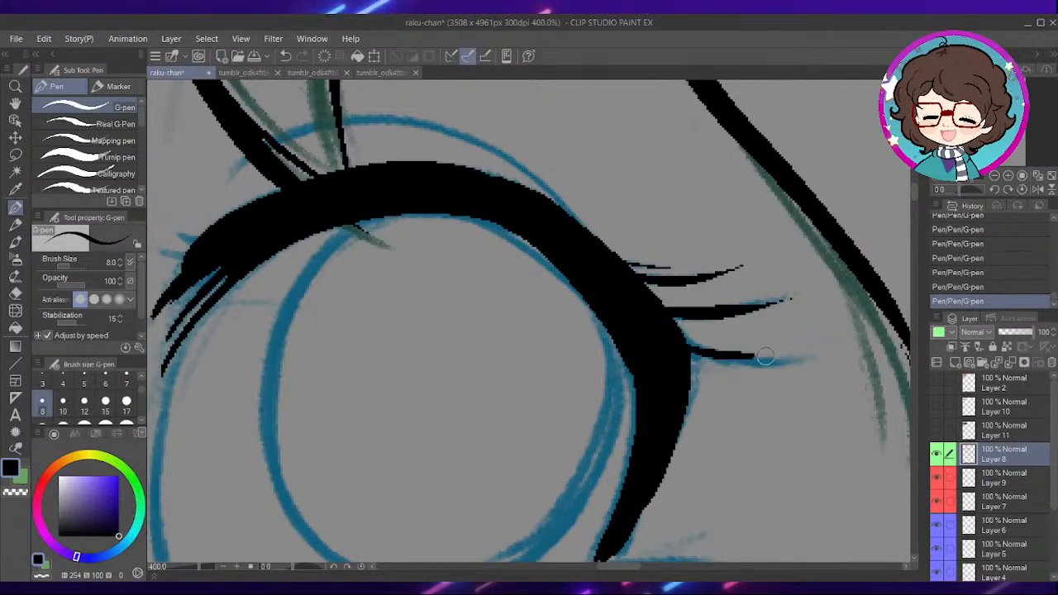
mouse_move(610, 317)
mouse_down()
mouse_move(675, 298)
mouse_move(626, 313)
mouse_up()
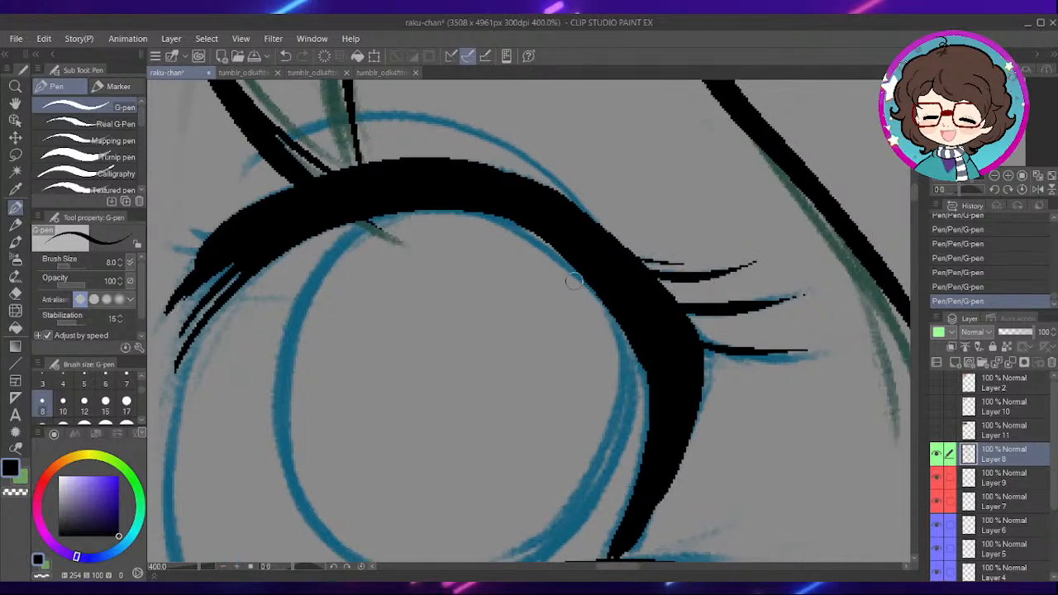
drag(519, 314, 626, 292)
drag(544, 288, 643, 333)
drag(566, 261, 636, 253)
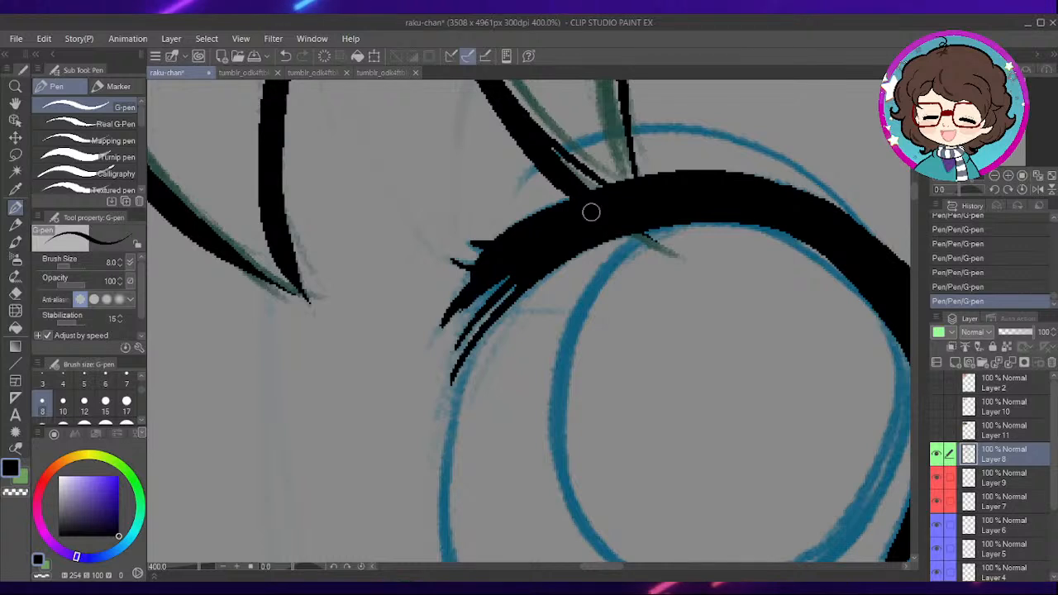
- Ink the inner edge of the larger eye's white as a curve joining the inner lashes to near the lower lid
drag(566, 370, 649, 266)
mouse_move(547, 244)
mouse_down()
mouse_move(534, 370)
mouse_move(577, 525)
mouse_up()
drag(744, 342, 645, 278)
key(ctrl+z)
drag(536, 348, 579, 326)
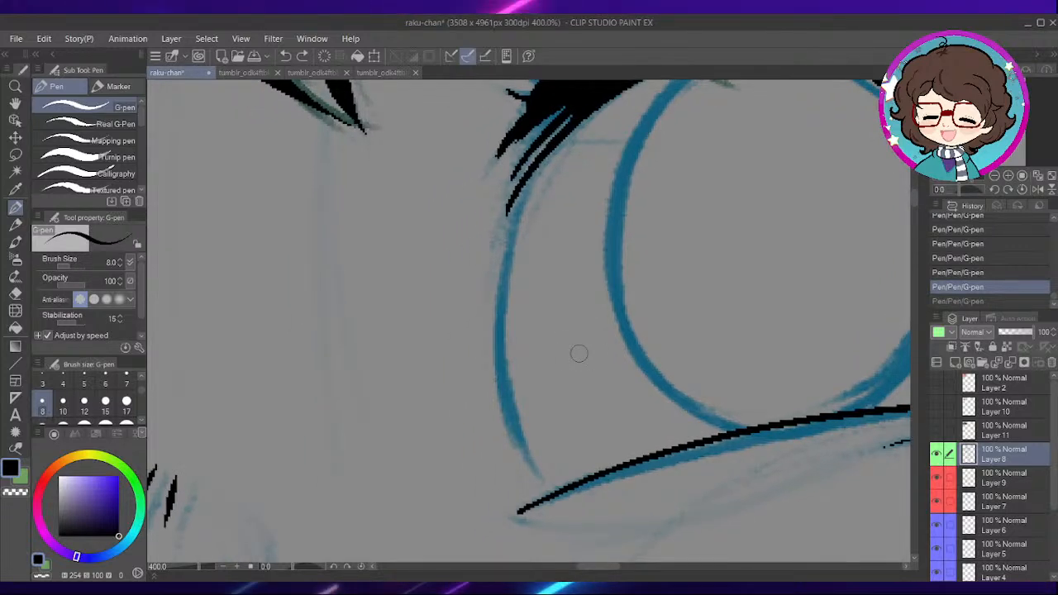
drag(675, 292, 598, 352)
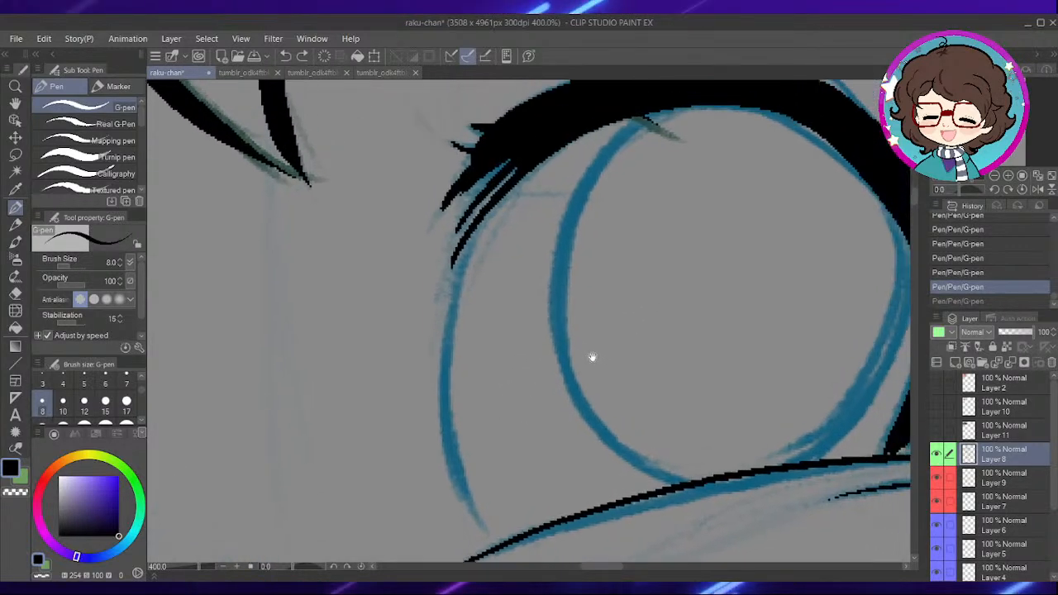
mouse_move(483, 529)
mouse_down()
mouse_move(446, 339)
mouse_move(484, 222)
mouse_up()
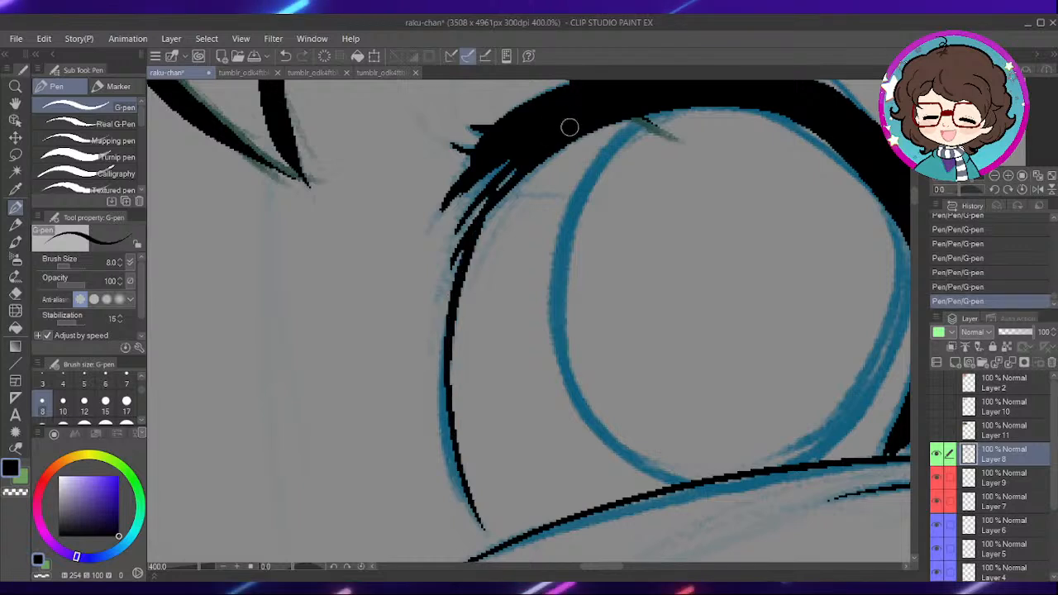
drag(568, 275, 575, 286)
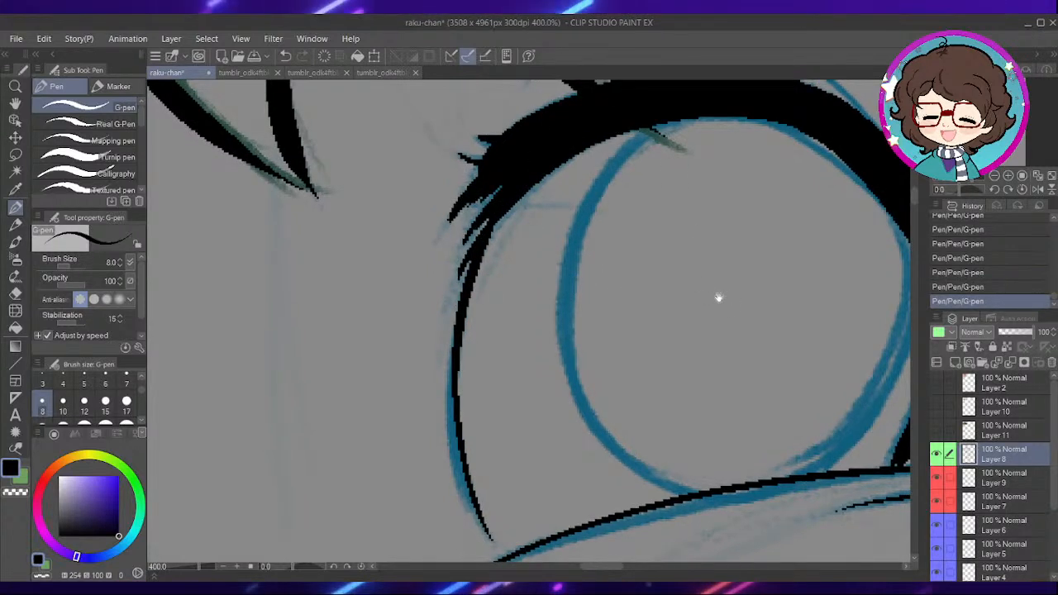
- Ink both sides of the larger eye's iris between the upper lash and lower lid, redoing the inner side until it fits
drag(722, 301, 616, 282)
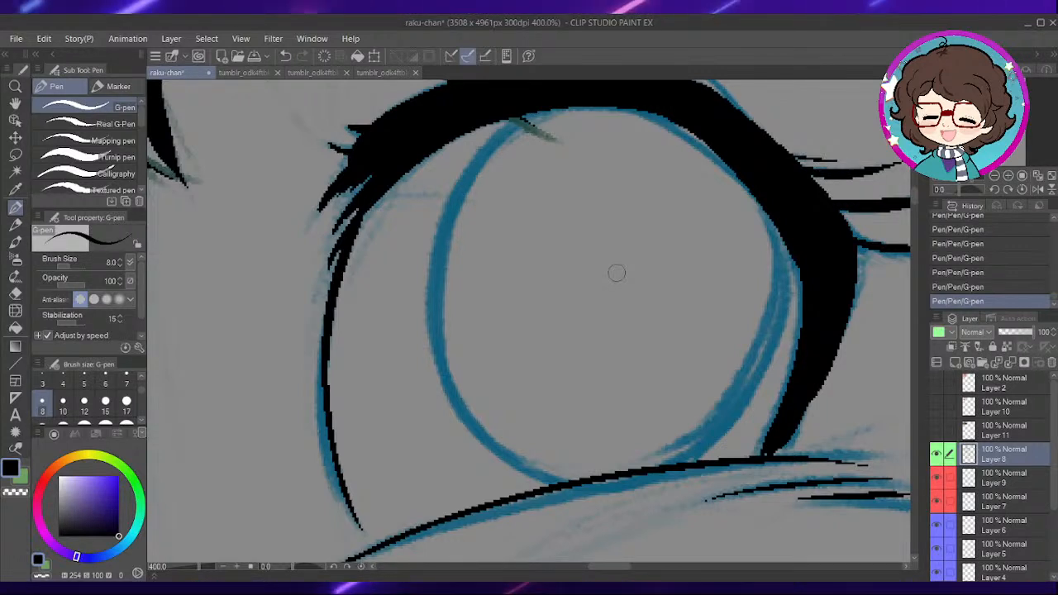
drag(586, 343, 632, 354)
mouse_move(605, 119)
mouse_down()
mouse_move(536, 159)
mouse_move(485, 364)
mouse_move(616, 486)
mouse_up()
key(ctrl+z)
mouse_move(550, 146)
mouse_down()
mouse_move(494, 406)
mouse_move(600, 487)
mouse_up()
key(ctrl+z)
mouse_move(571, 128)
mouse_down()
mouse_move(478, 321)
mouse_move(569, 486)
mouse_move(600, 489)
mouse_up()
drag(744, 398, 673, 398)
mouse_move(741, 213)
mouse_down()
mouse_move(733, 359)
mouse_move(657, 471)
mouse_up()
- Ink the eyelid crease above the larger eye's upper lash, leaving a gap where the hair strand crosses
scroll(770, 358, down, 6)
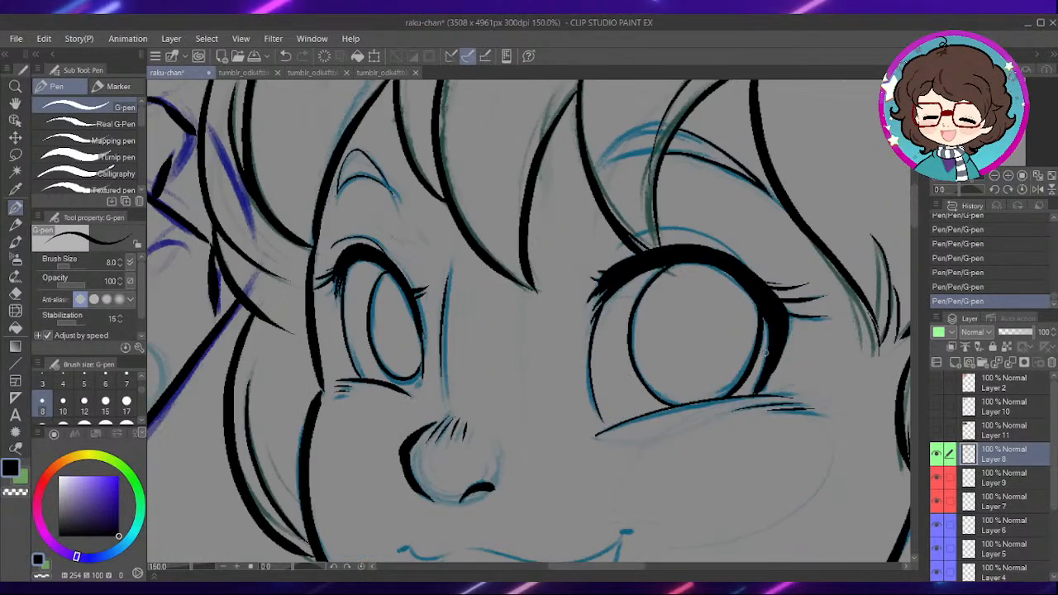
scroll(643, 287, up, 2)
scroll(643, 286, up, 3)
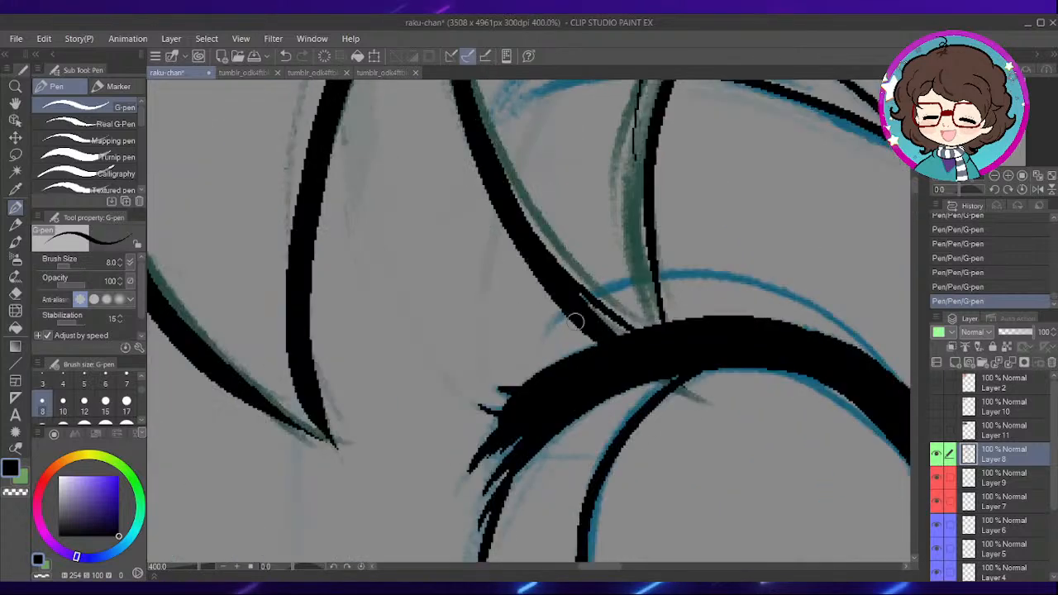
drag(705, 303, 546, 261)
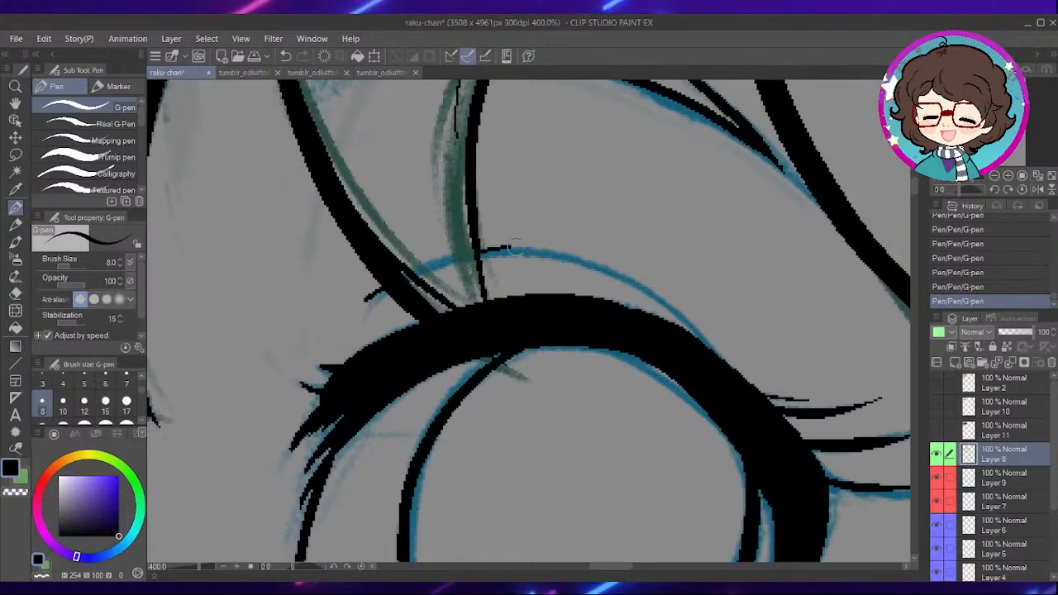
- Set the G-pen size to 6 and ink the short upper lip curve at the mouth corner beneath the nose
scroll(650, 267, down, 3)
drag(651, 266, 750, 176)
drag(590, 373, 604, 300)
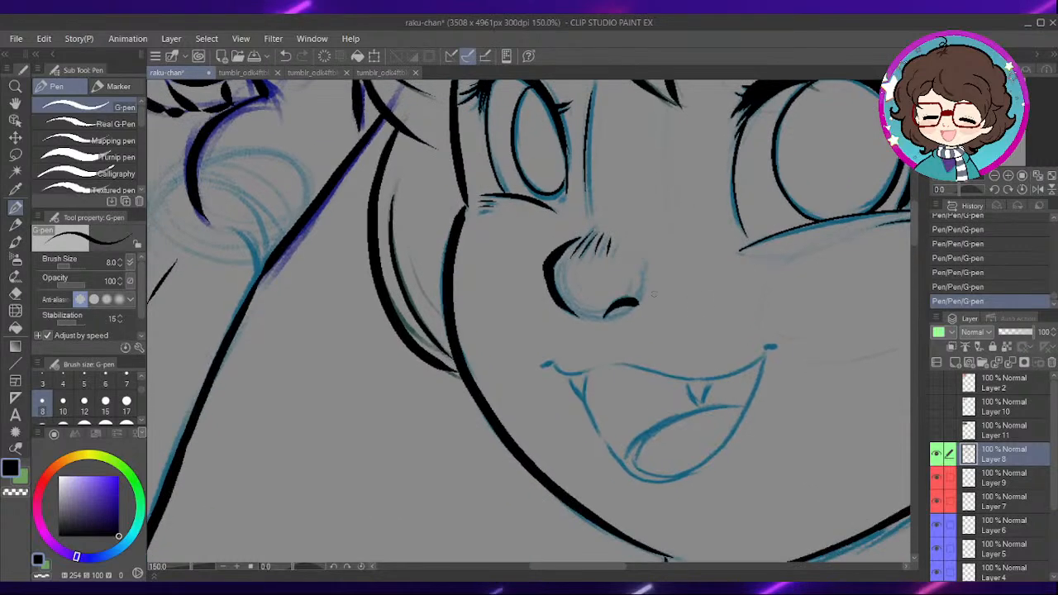
scroll(668, 287, up, 3)
drag(584, 381, 670, 321)
drag(597, 357, 612, 312)
scroll(533, 359, up, 2)
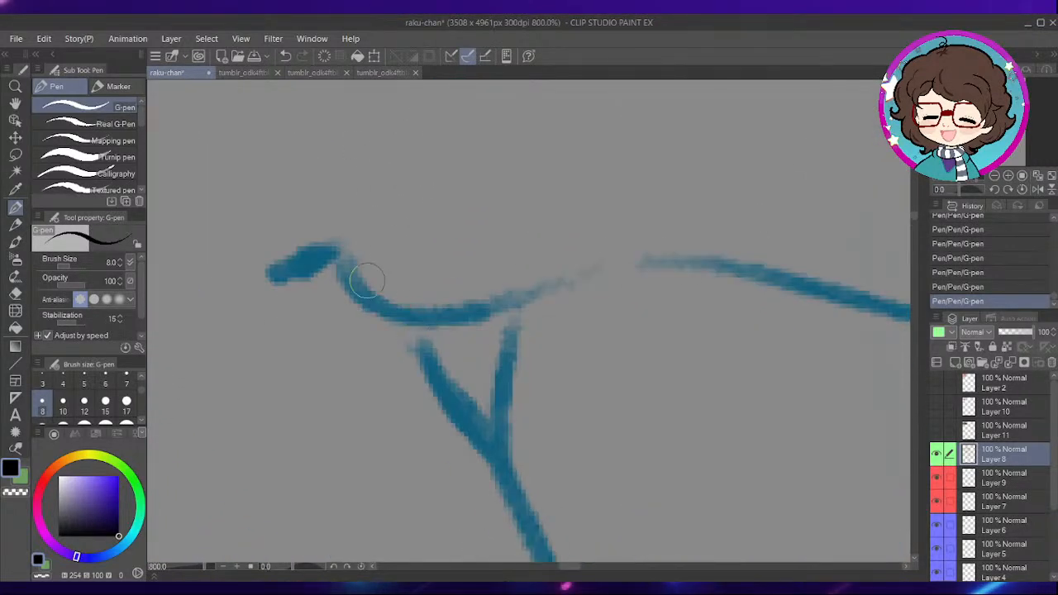
scroll(210, 357, down, 2)
click(105, 384)
mouse_move(307, 289)
mouse_down()
mouse_move(341, 317)
mouse_move(418, 305)
mouse_move(553, 317)
mouse_up()
key(ctrl+z)
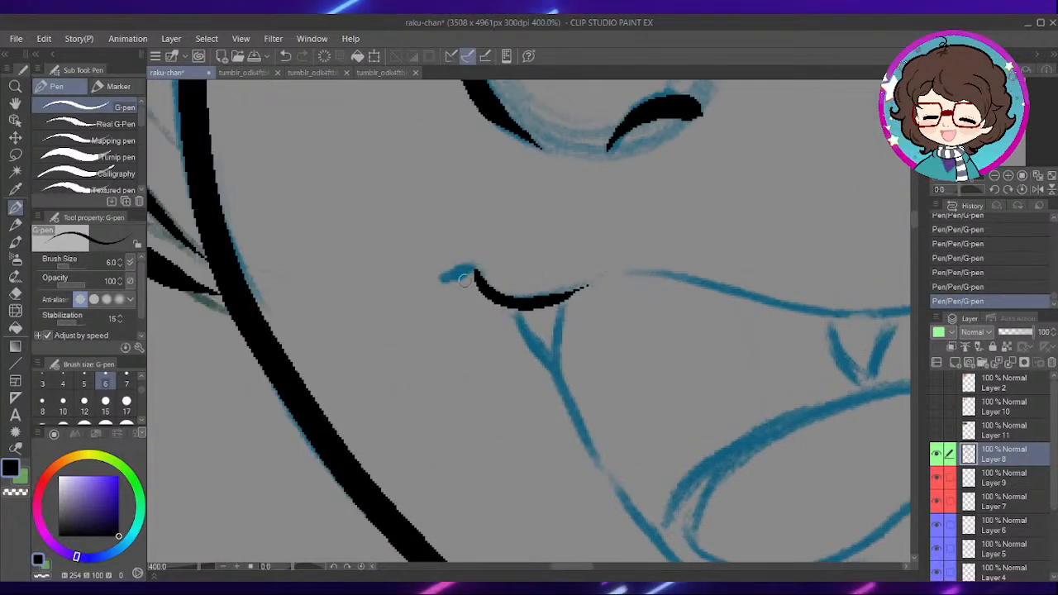
- Ink the long upper lip line across the open mouth, ending in a rounded mark at the far corner
drag(667, 322, 458, 315)
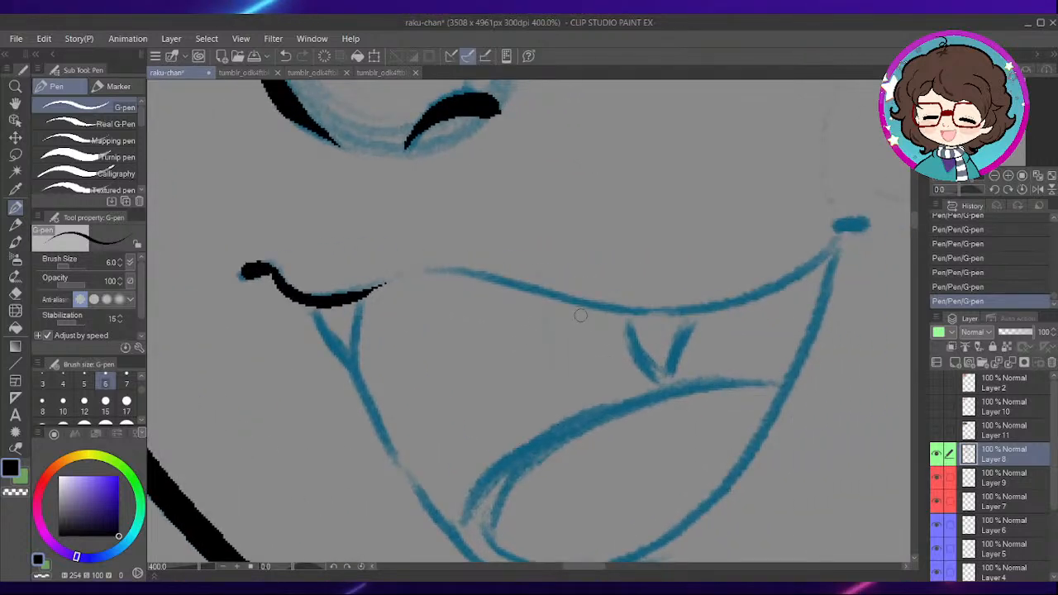
drag(656, 345, 624, 356)
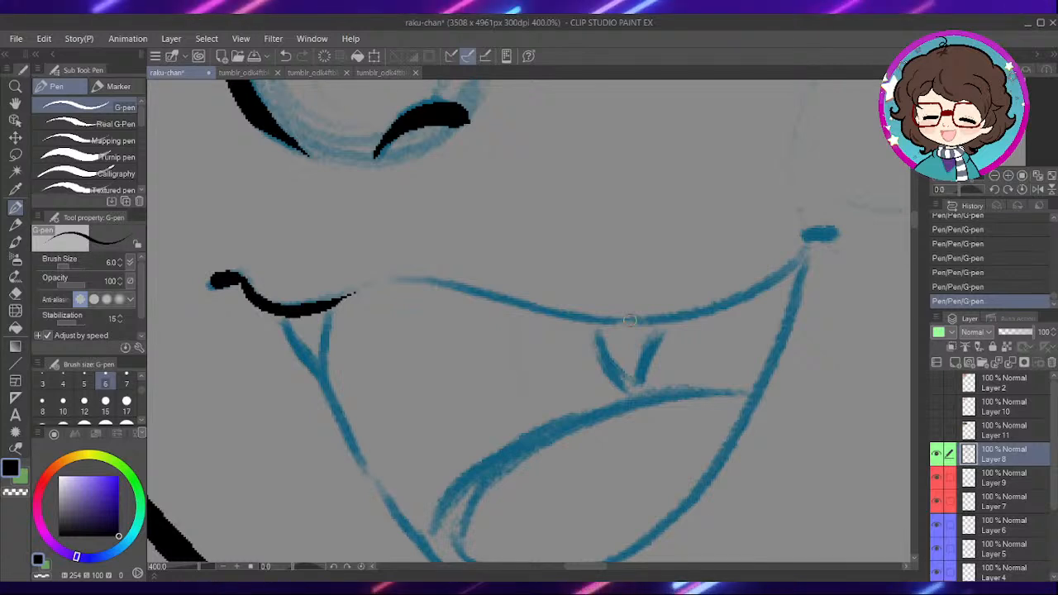
drag(692, 340, 636, 325)
drag(565, 292, 629, 262)
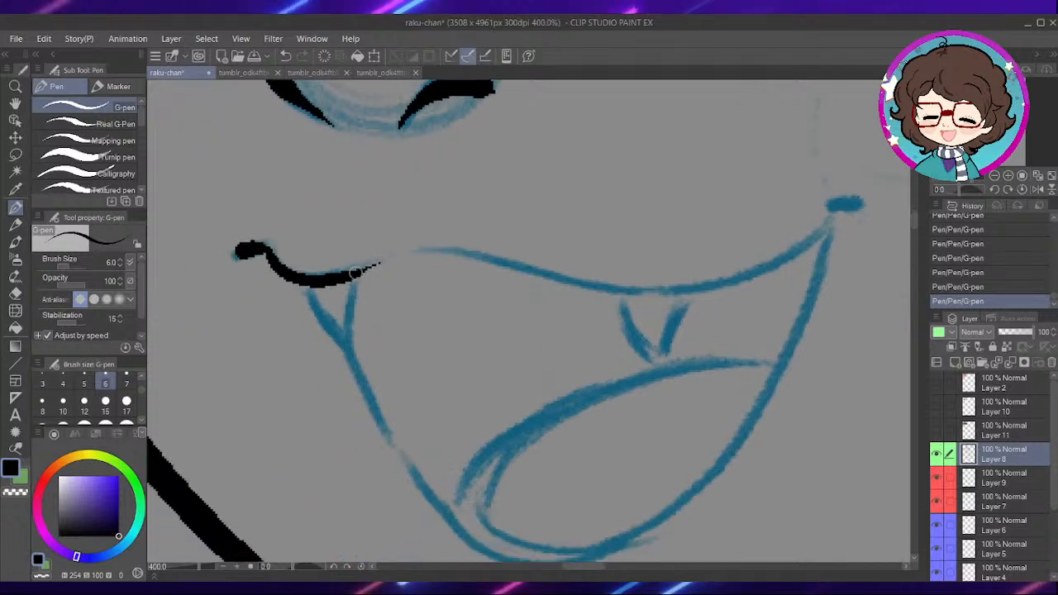
mouse_move(402, 252)
mouse_down()
mouse_move(622, 288)
mouse_move(751, 276)
mouse_move(845, 207)
mouse_move(771, 215)
mouse_up()
drag(583, 348, 678, 266)
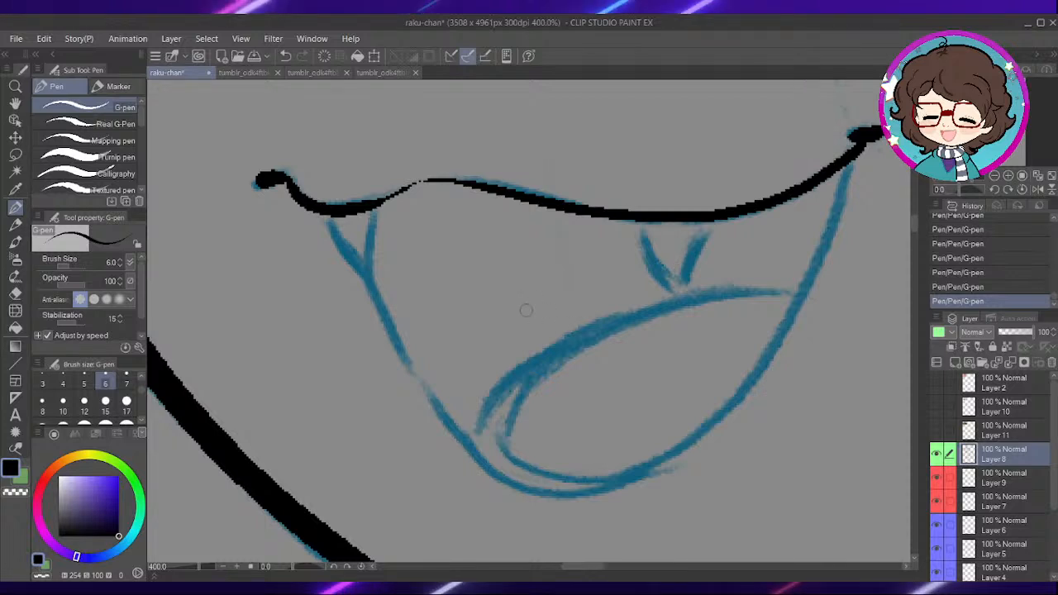
- Ink the two pointed fangs hanging from the upper lip line
mouse_move(528, 327)
mouse_down()
mouse_move(549, 361)
mouse_move(538, 328)
mouse_up()
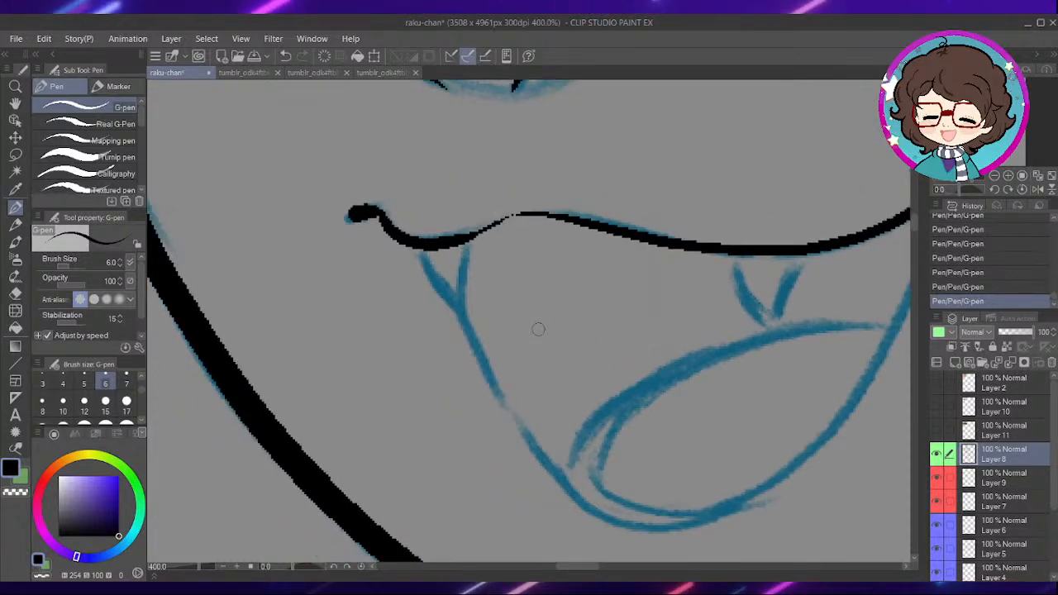
drag(539, 329, 574, 339)
drag(457, 253, 493, 317)
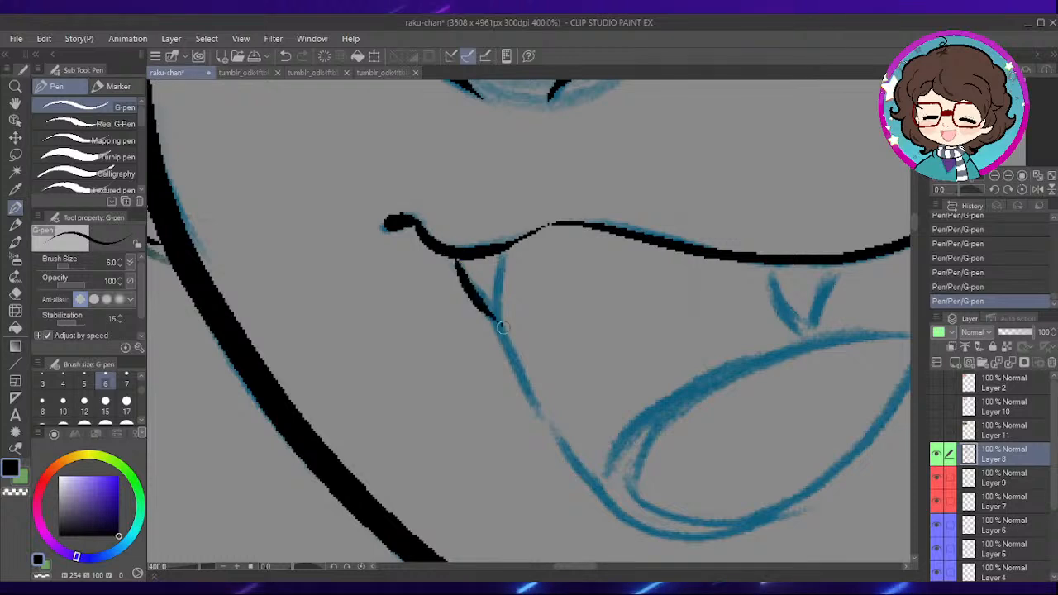
drag(700, 340, 520, 331)
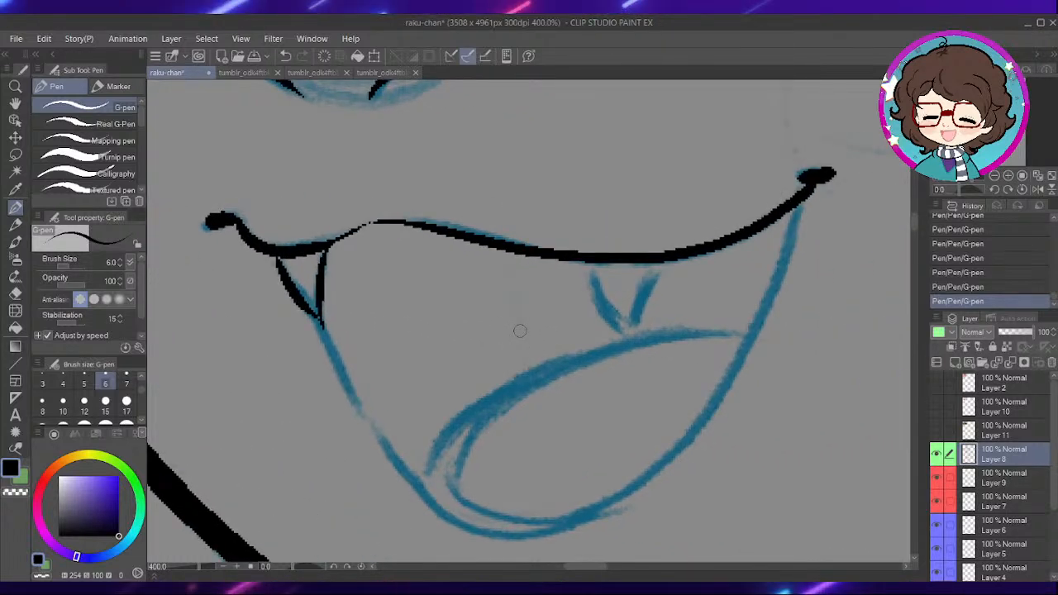
drag(593, 266, 641, 335)
drag(662, 268, 641, 335)
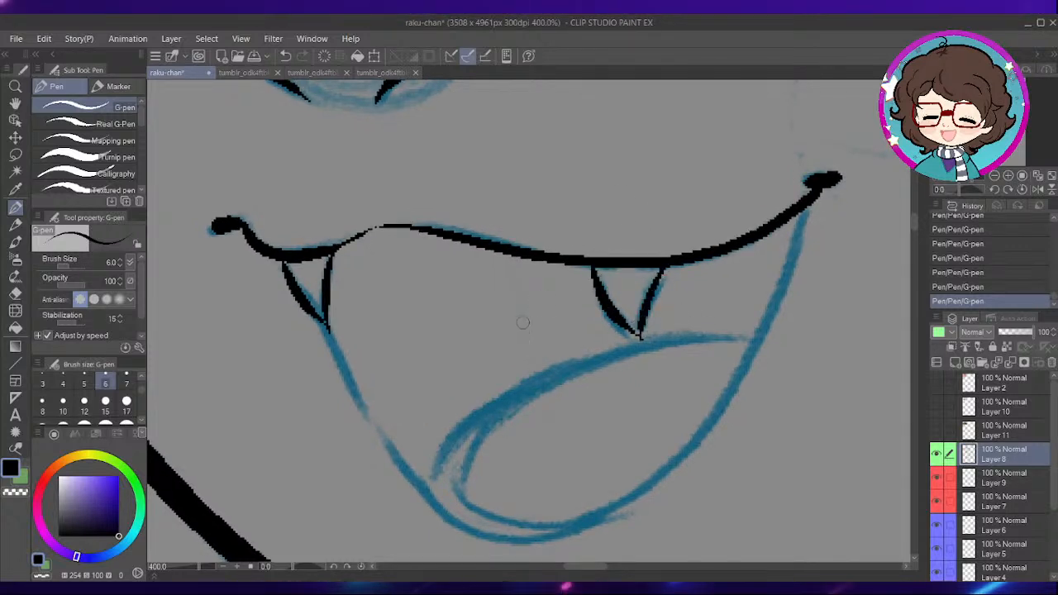
- Ink the open mouth's lower outline from the small fang's tip around the bottom and up to the far corner
drag(440, 338, 519, 269)
drag(407, 260, 481, 387)
key(ctrl+z)
mouse_move(405, 256)
mouse_down()
mouse_move(448, 355)
mouse_move(495, 418)
mouse_up()
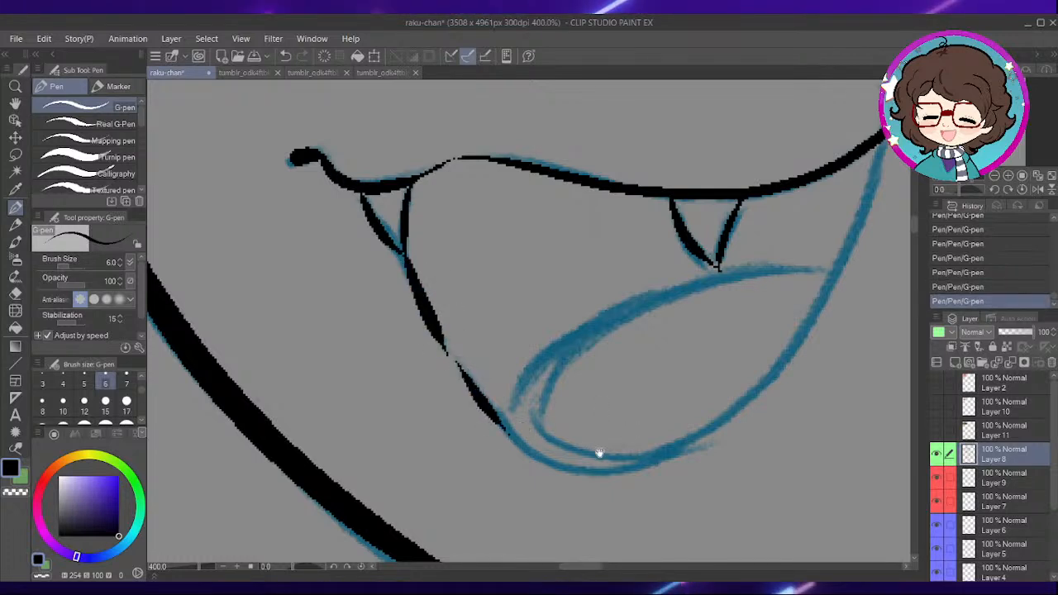
drag(607, 459, 574, 401)
mouse_move(463, 363)
mouse_down()
mouse_move(567, 413)
mouse_move(701, 353)
mouse_up()
drag(779, 275, 644, 363)
mouse_move(717, 167)
mouse_down()
mouse_move(686, 266)
mouse_move(594, 415)
mouse_up()
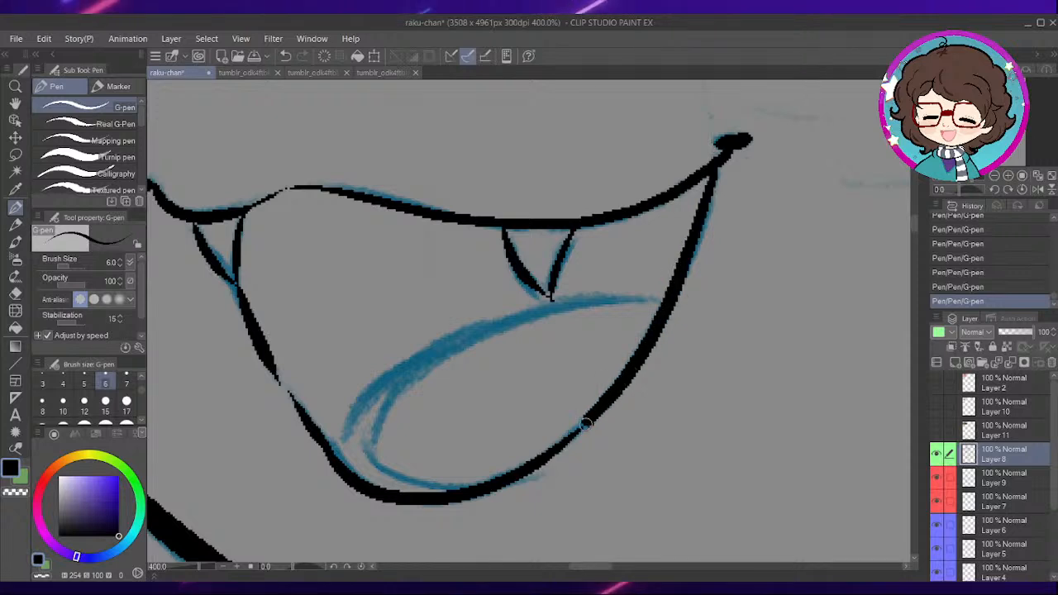
drag(439, 489, 570, 405)
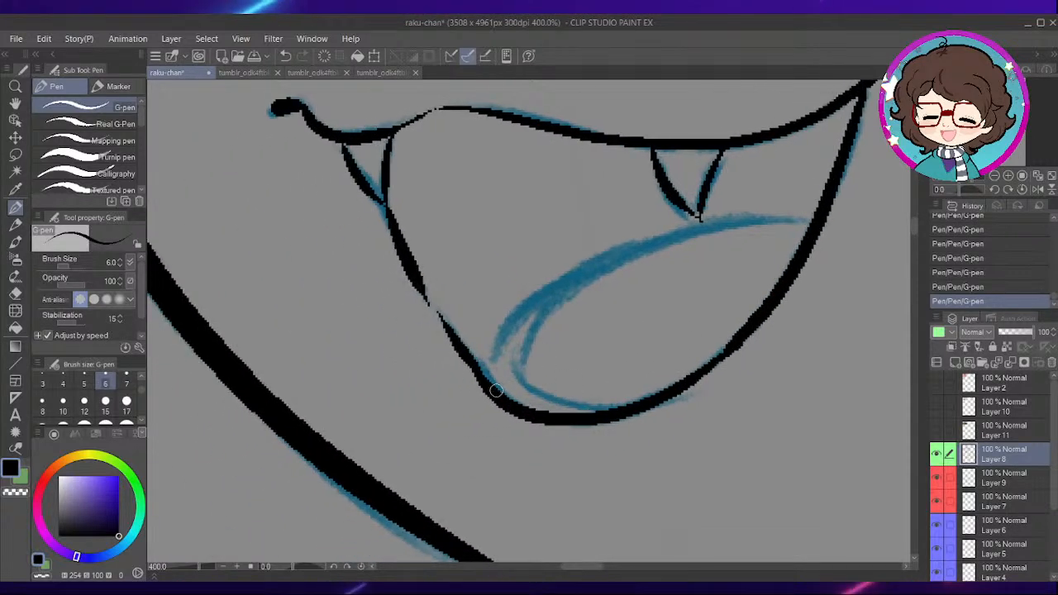
- Ink the tongue's upper arc and its curled inner edge inside the mouth
drag(533, 298, 764, 217)
mouse_move(628, 251)
mouse_down()
mouse_move(547, 305)
mouse_move(650, 395)
mouse_up()
drag(508, 351, 559, 404)
- Hide the coloured sketch layers, Layer 9 down to Layer 3, so only the inked line art of the whole figure shows
scroll(679, 347, down, 4)
drag(834, 176, 598, 417)
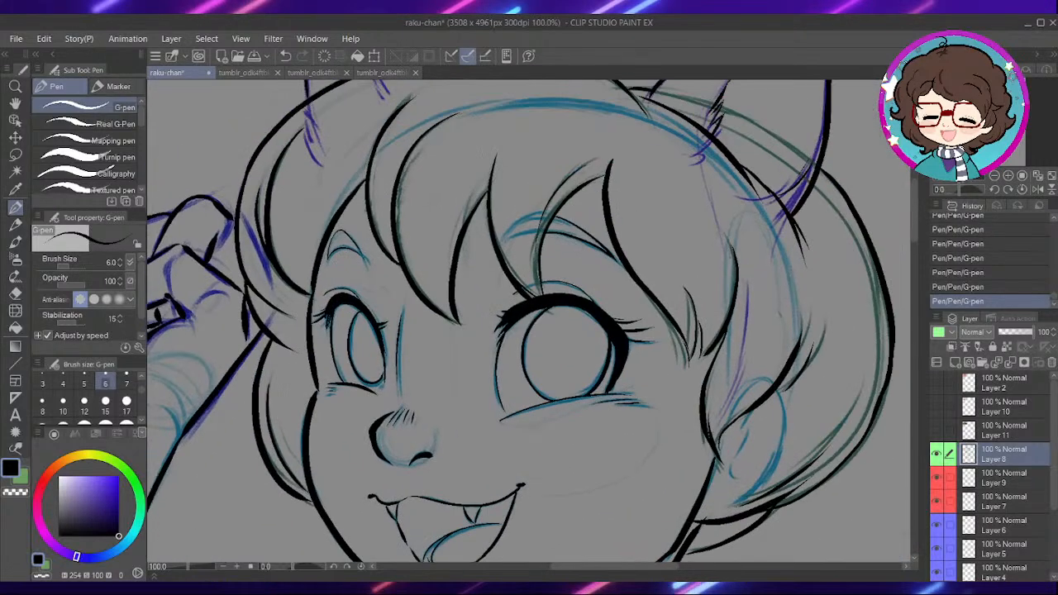
scroll(709, 285, down, 2)
drag(803, 414, 715, 230)
scroll(715, 231, down, 1)
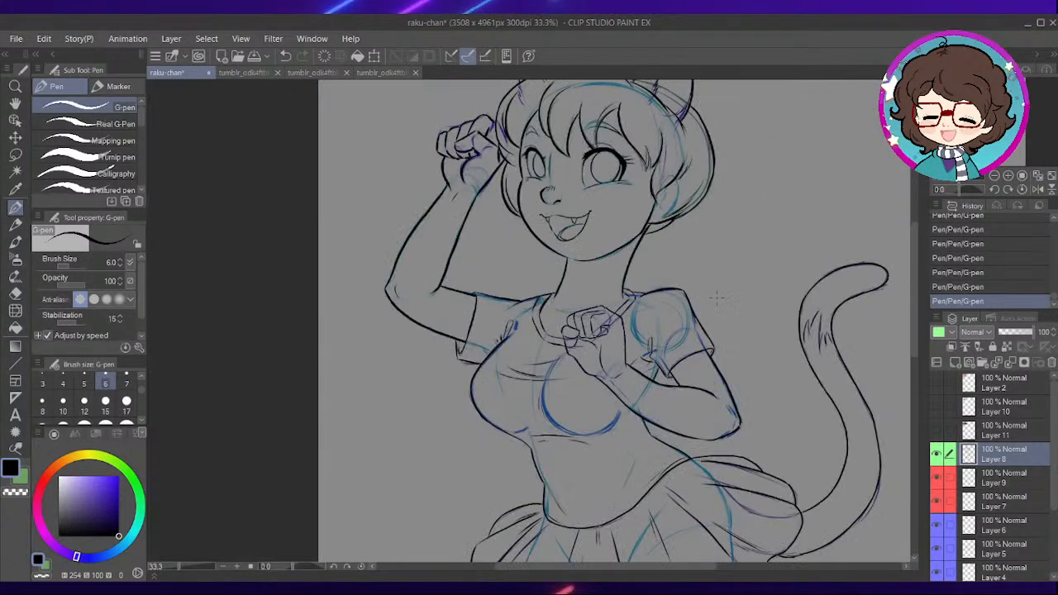
scroll(715, 248, down, 1)
drag(803, 361, 673, 230)
drag(940, 519, 939, 570)
scroll(1052, 444, down, 3)
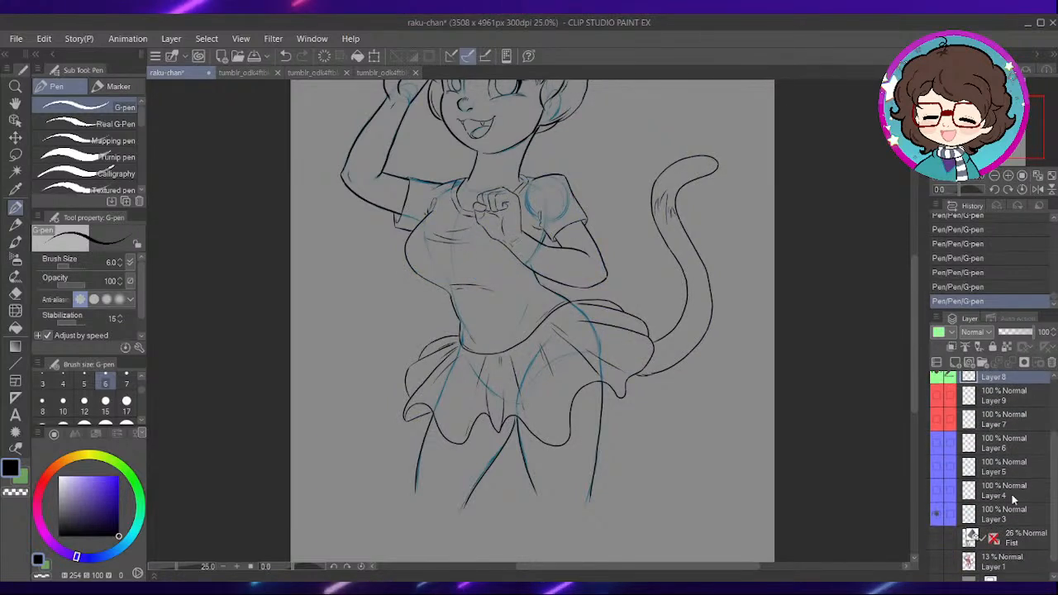
drag(1054, 463, 1052, 414)
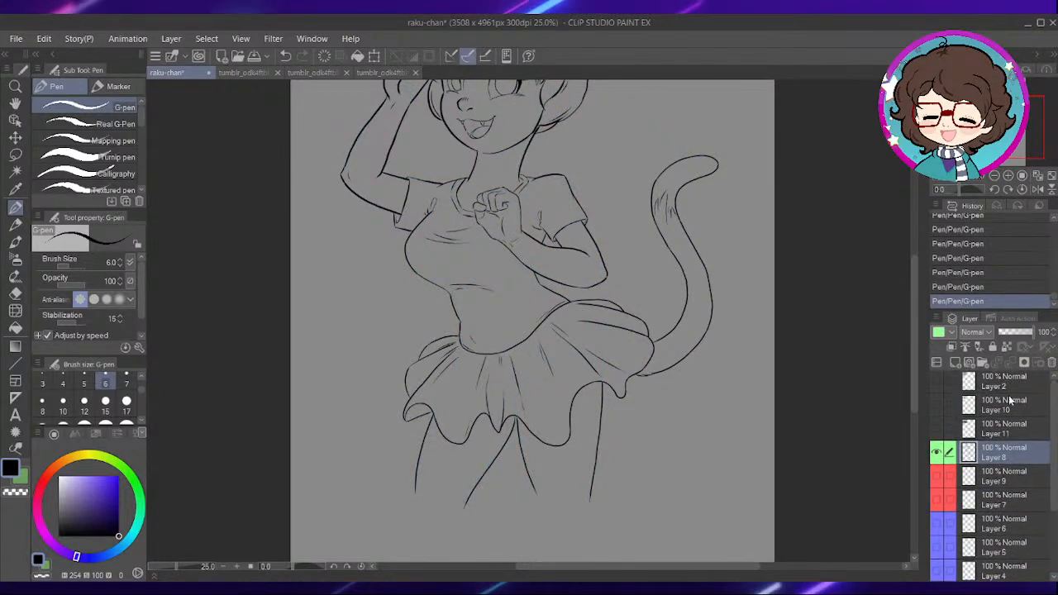
- Lock the transparent pixels of Layer 8 and add a new raster layer directly above Layer 9
click(1007, 348)
click(1017, 475)
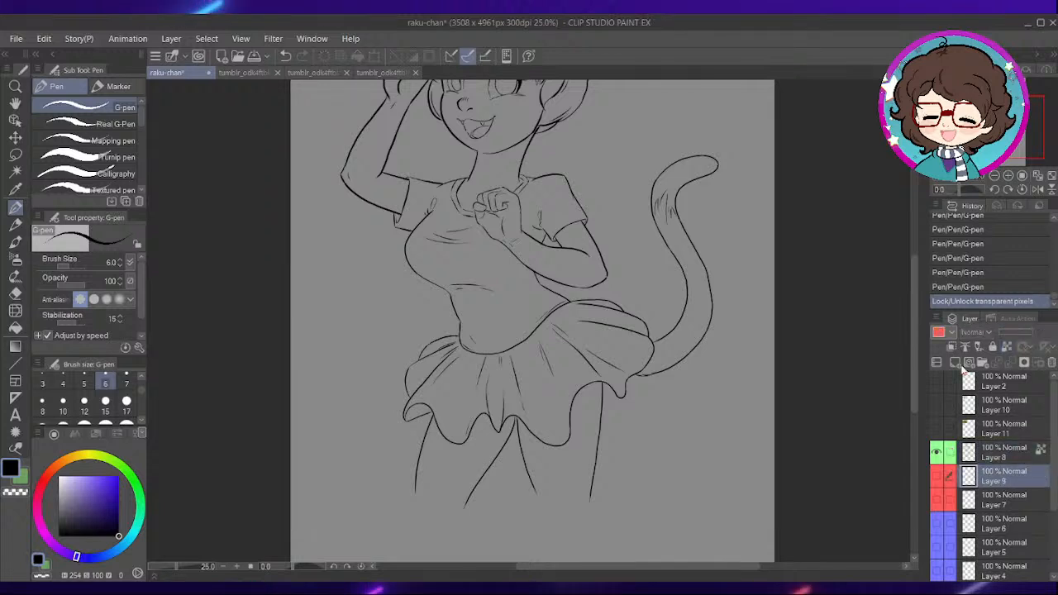
click(956, 363)
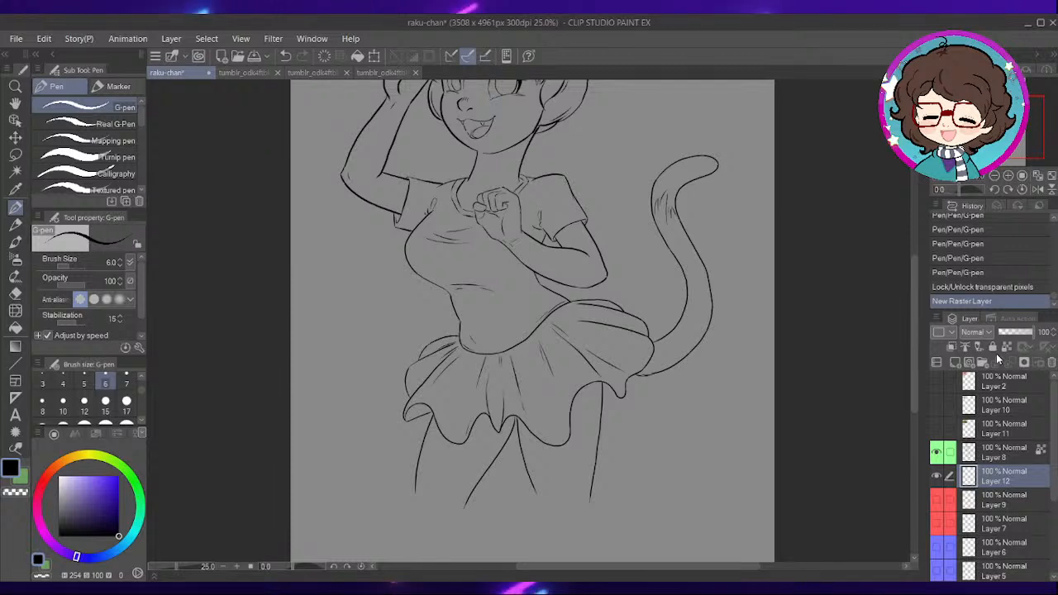
- Set the line art on Layer 8 as the reference layer and select the new layer beneath it
drag(487, 307, 610, 469)
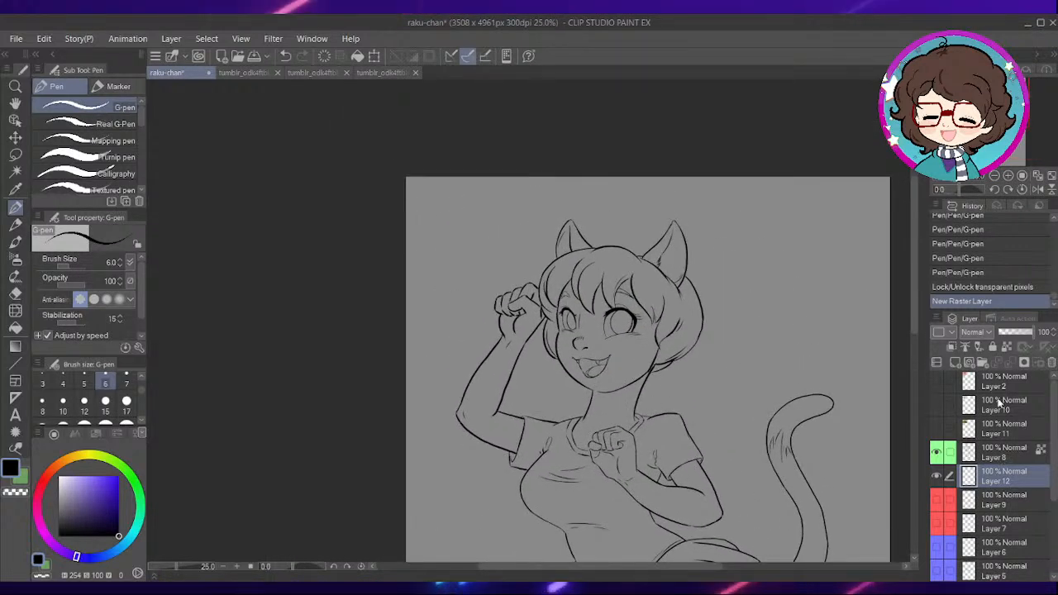
click(998, 453)
click(966, 348)
click(996, 476)
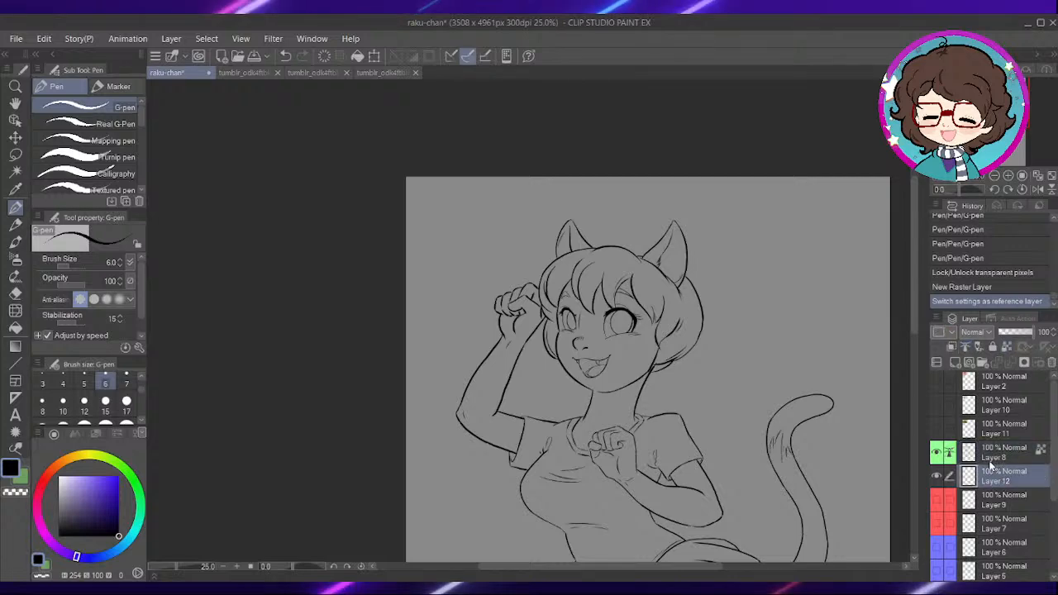
- Show the reference picture on Layer 2 and pick the green-haired character's pale yellow skin colour as the drawing colour
click(938, 379)
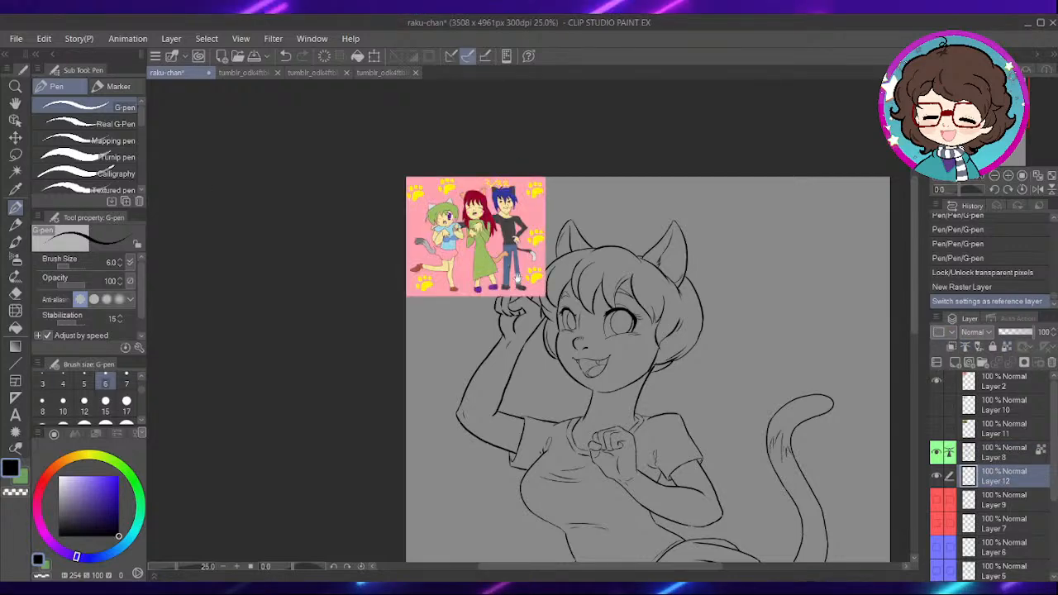
drag(458, 226, 491, 299)
scroll(491, 299, up, 2)
scroll(490, 300, up, 4)
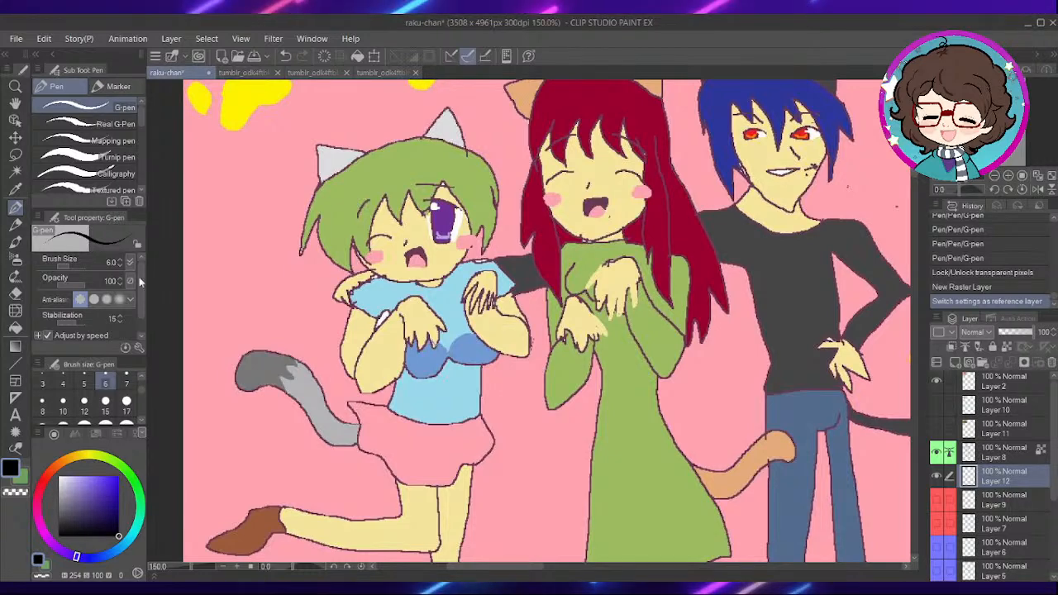
key(i)
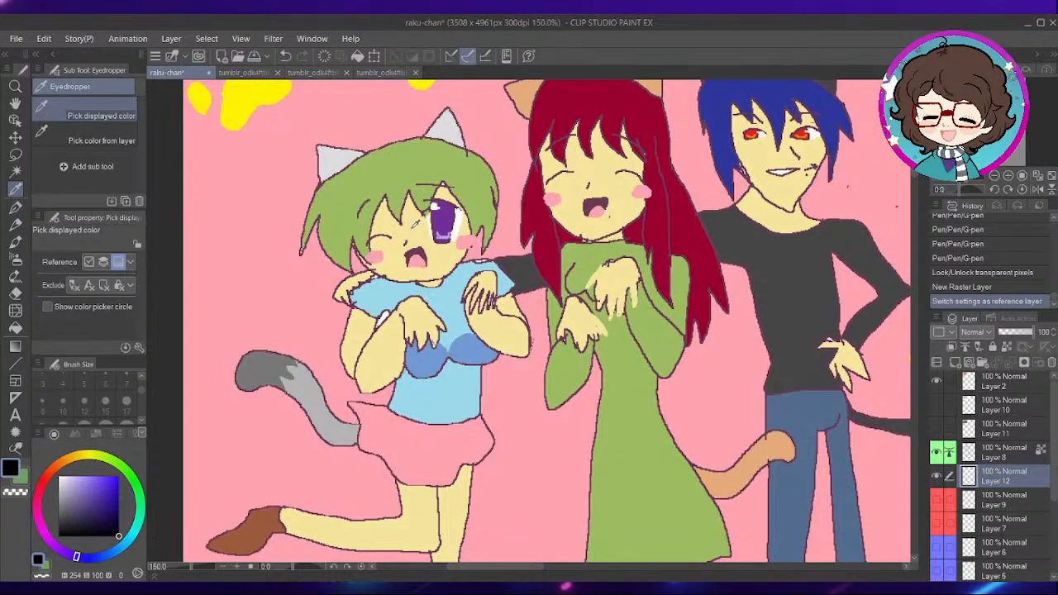
click(421, 222)
key(p)
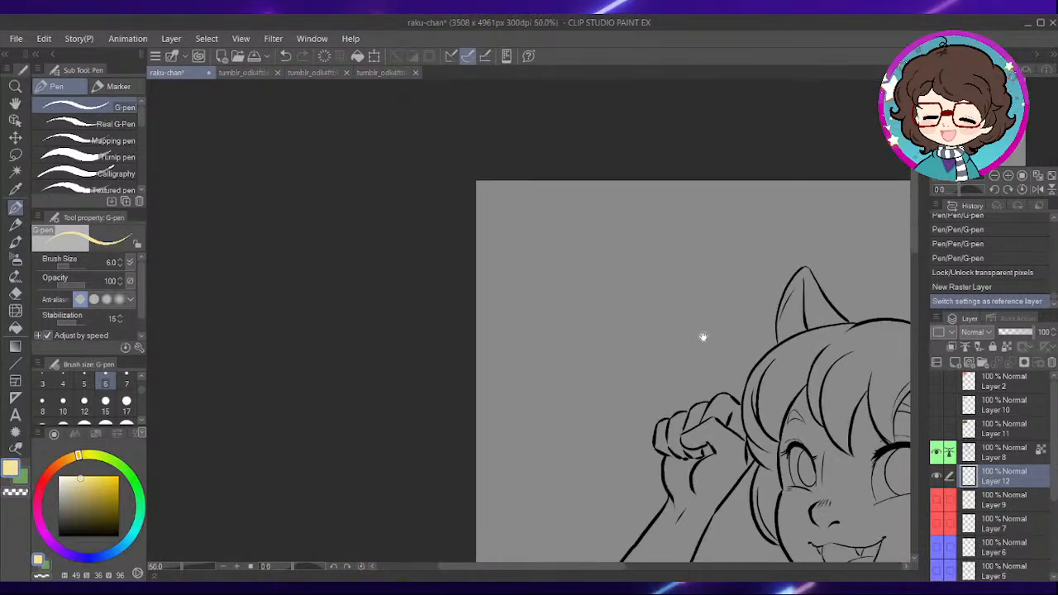
- Draw a straight size 3 line in the skin colour across the open ends of both legs below the skirt on Layer 12
drag(680, 258, 617, 225)
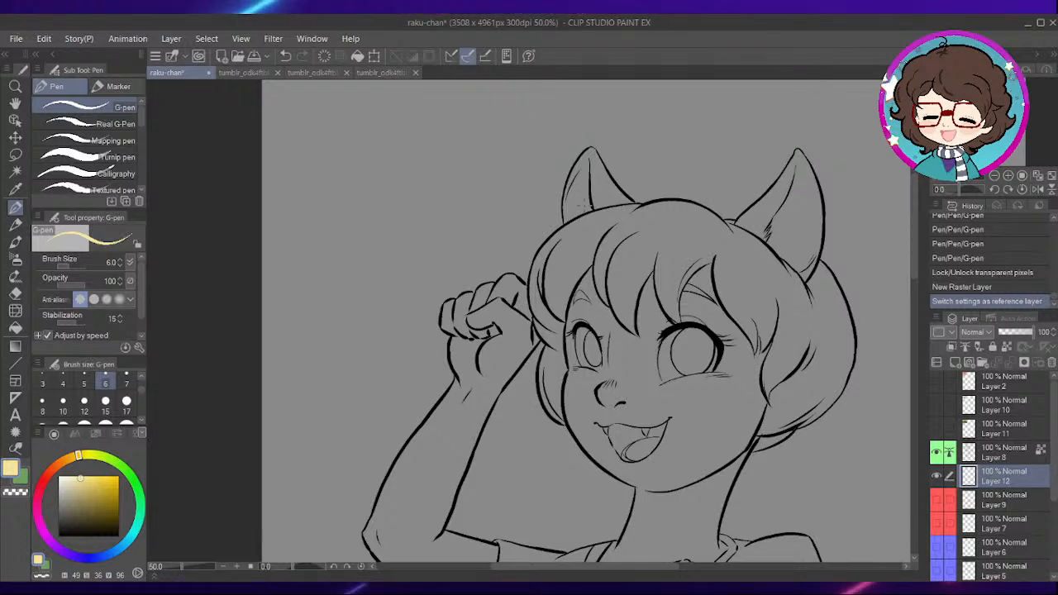
drag(558, 382, 574, 306)
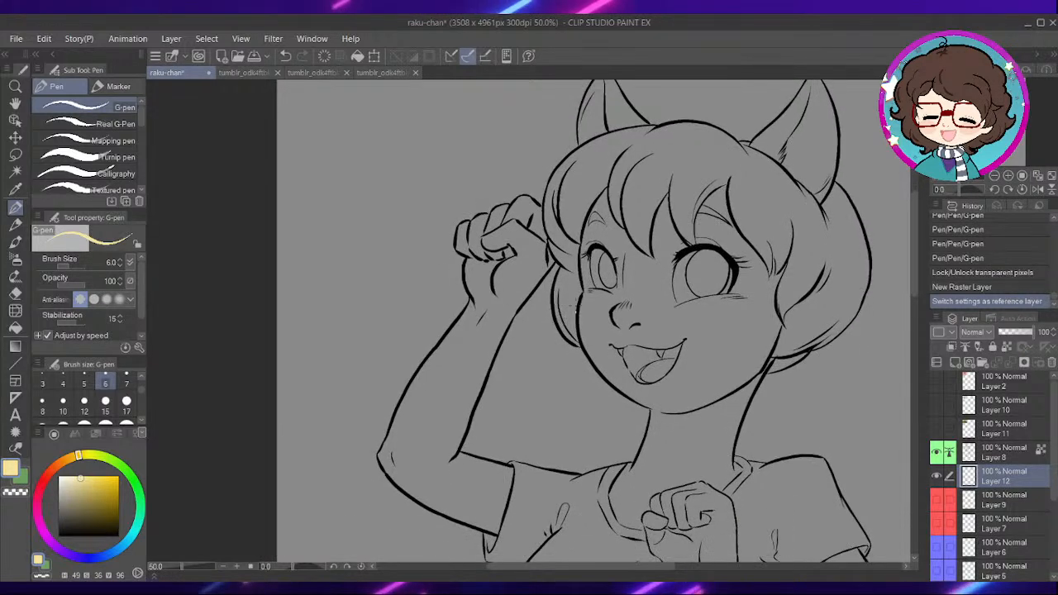
drag(671, 337, 519, 300)
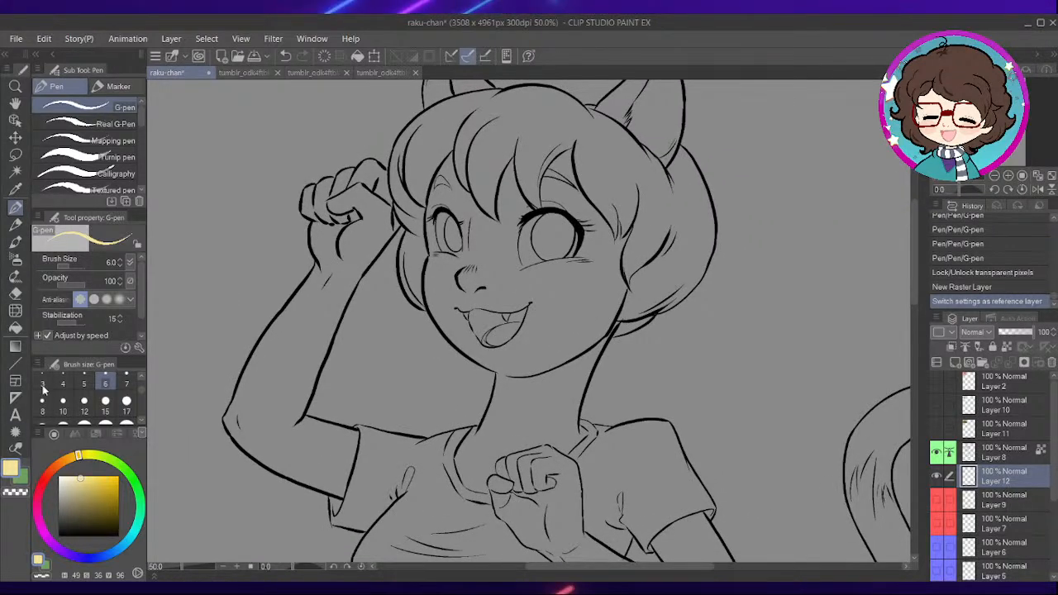
click(16, 363)
drag(655, 403, 626, 224)
drag(622, 437, 612, 243)
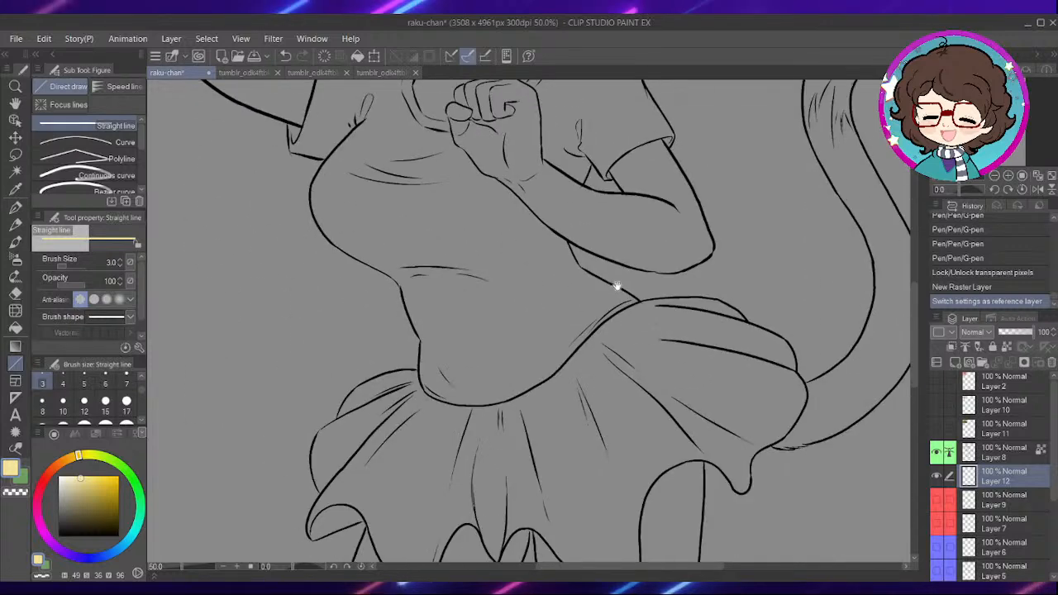
drag(632, 475, 598, 310)
drag(519, 484, 523, 382)
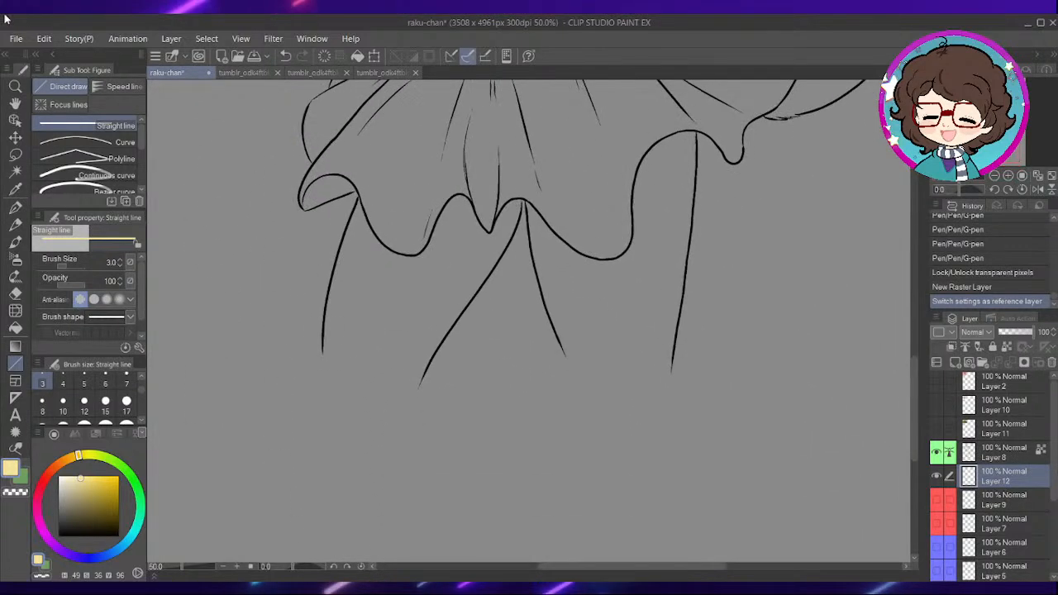
drag(310, 350, 705, 353)
drag(736, 263, 767, 314)
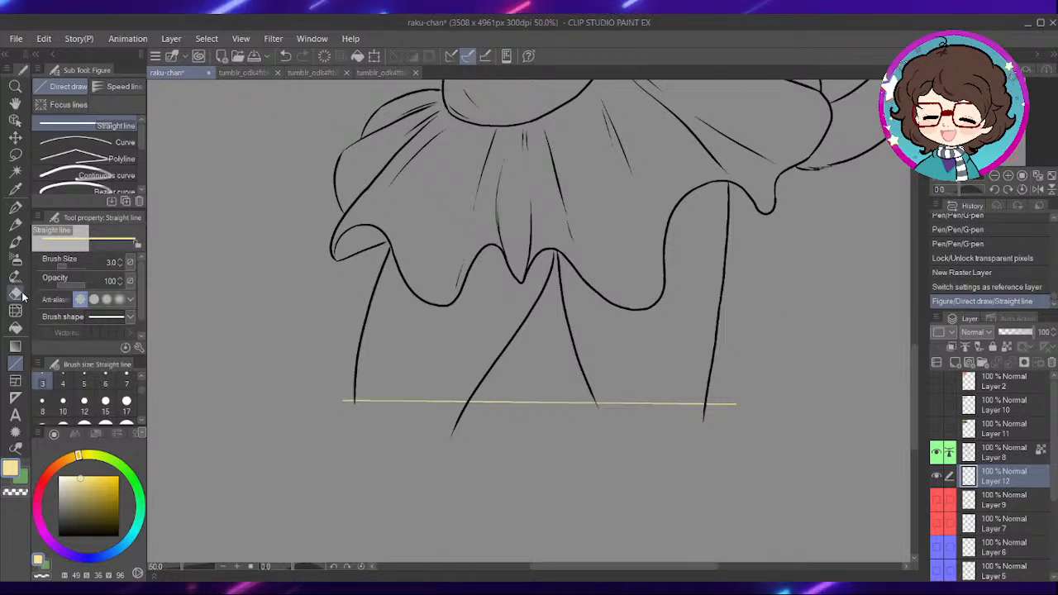
- Try to fill the leg area with the skin colour, referring only to the editing layer
click(16, 328)
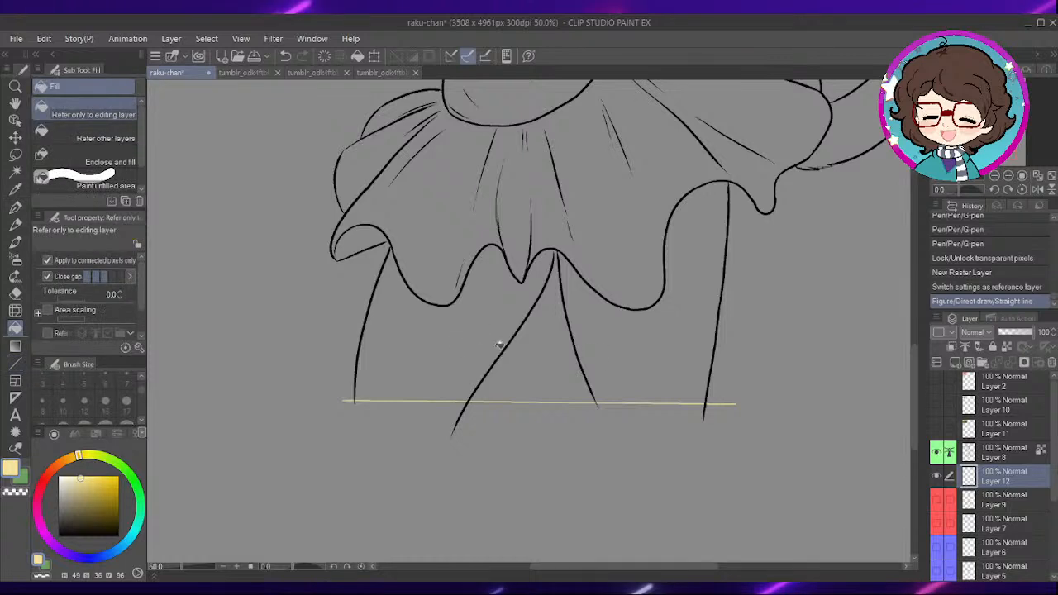
click(618, 346)
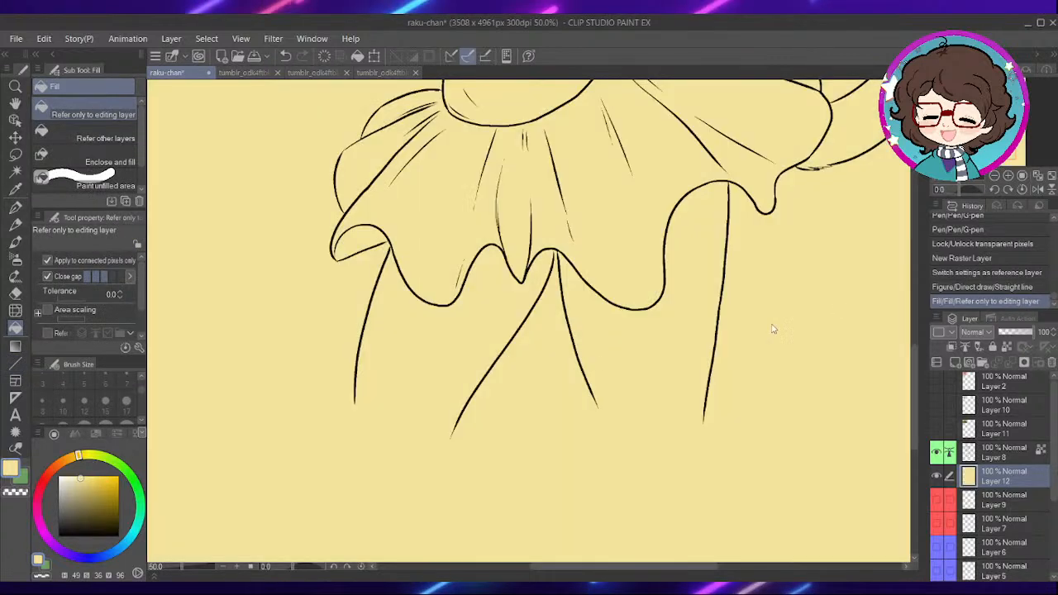
key(ctrl+z)
- Fill both legs below the skirt with the skin colour, using Refer other layers with Close gap enabled
click(105, 138)
click(454, 342)
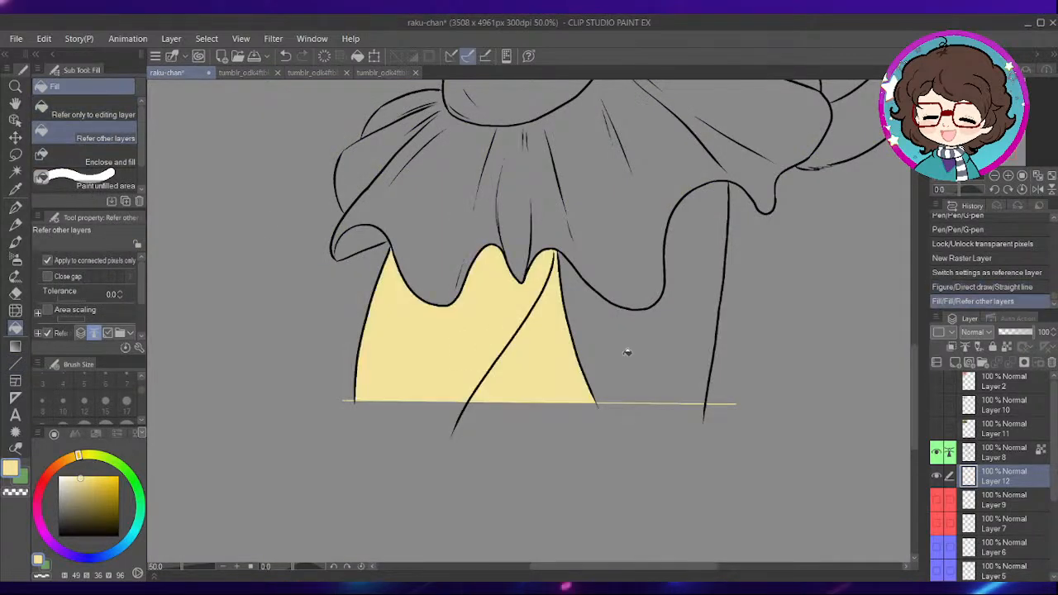
key(ctrl+z)
scroll(625, 338, down, 1)
scroll(558, 297, up, 2)
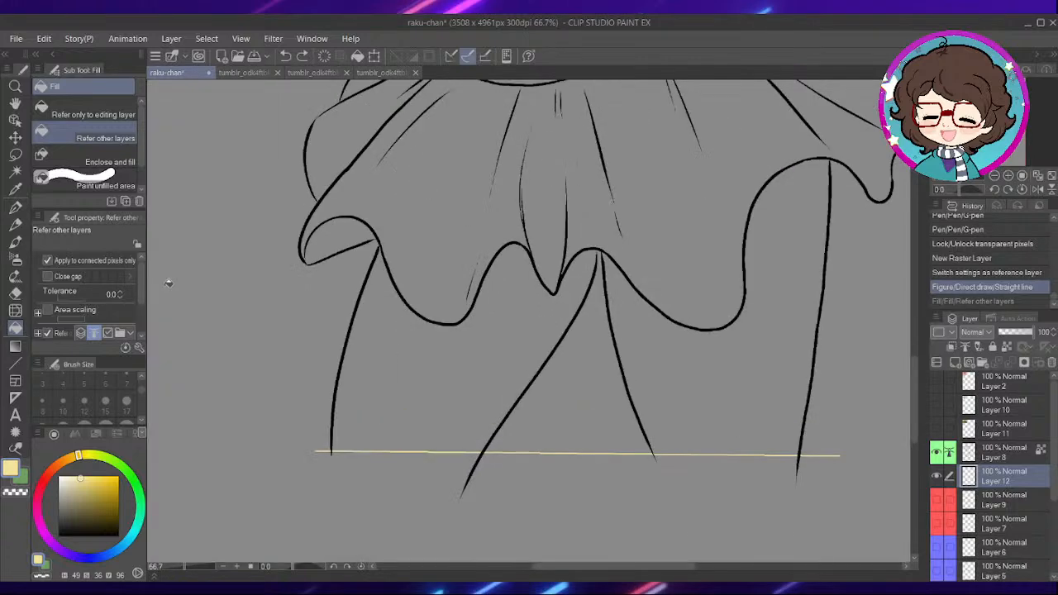
click(49, 277)
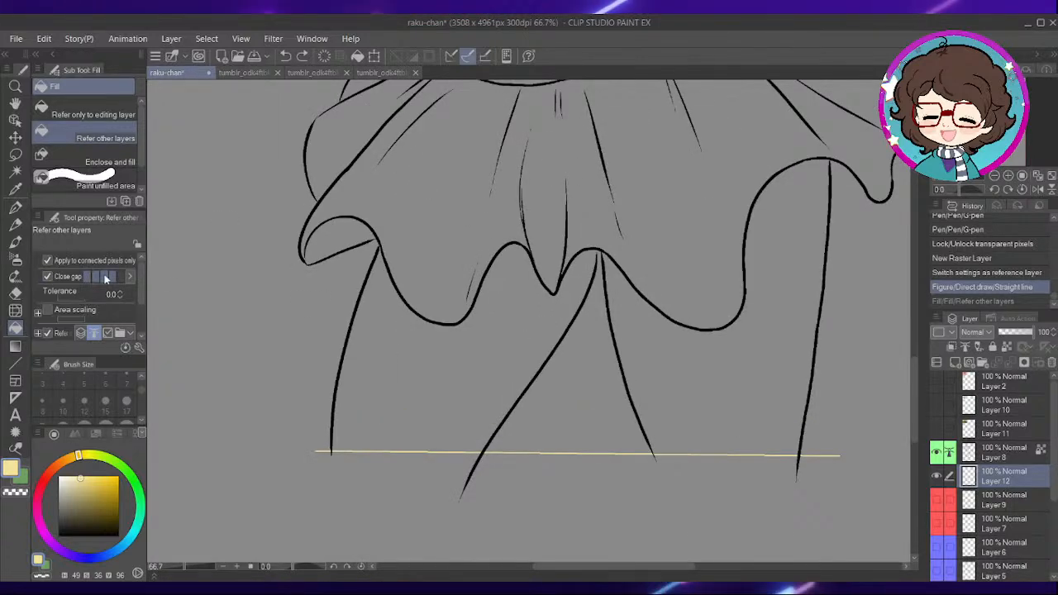
click(484, 334)
click(669, 295)
- Try to fill the bent forearm in front of the chest with the skin colour
drag(688, 276, 568, 494)
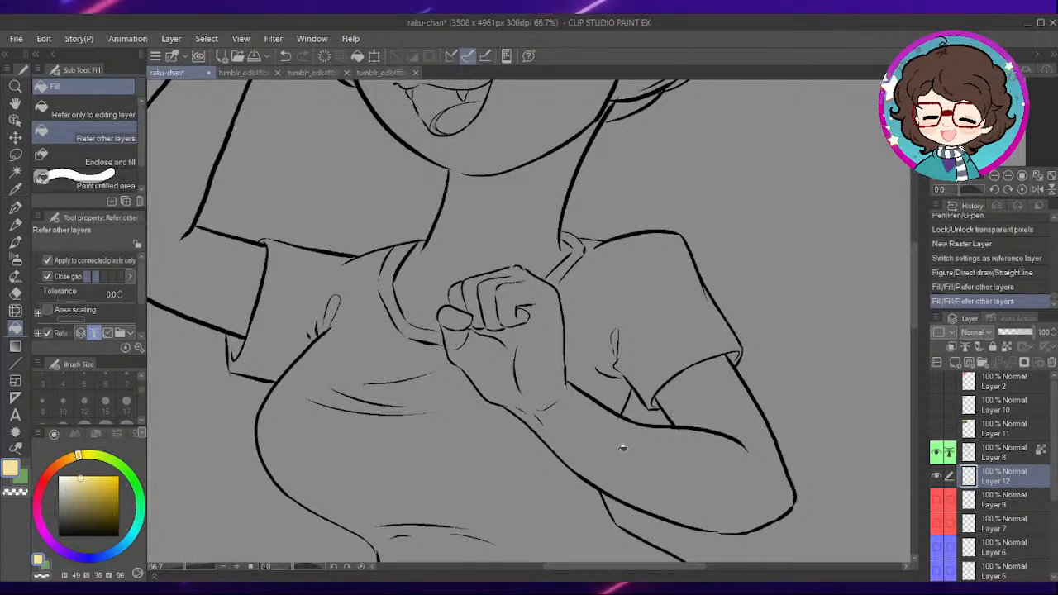
click(680, 397)
key(ctrl+z)
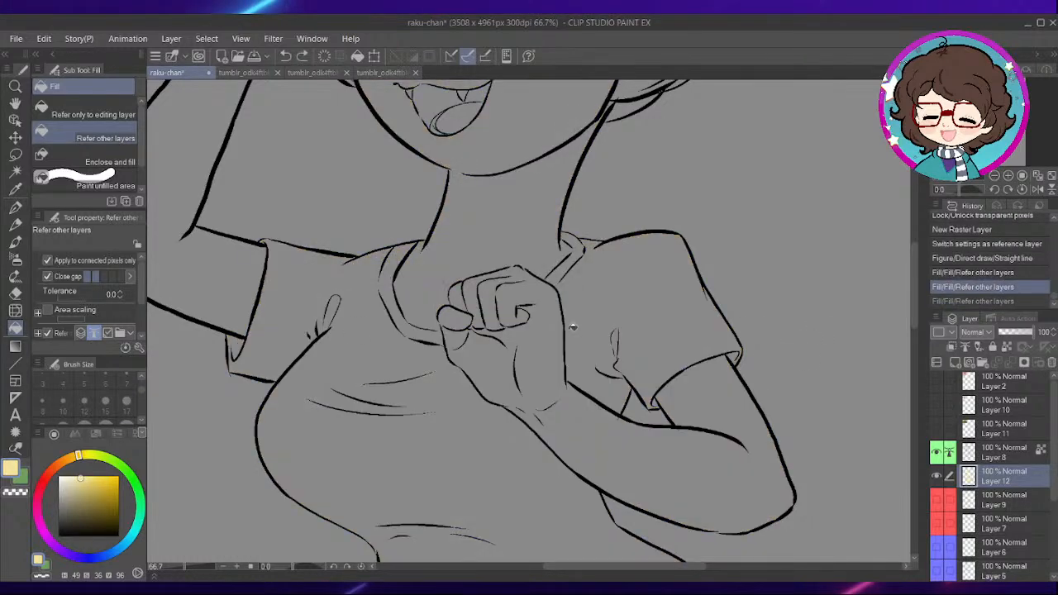
click(641, 460)
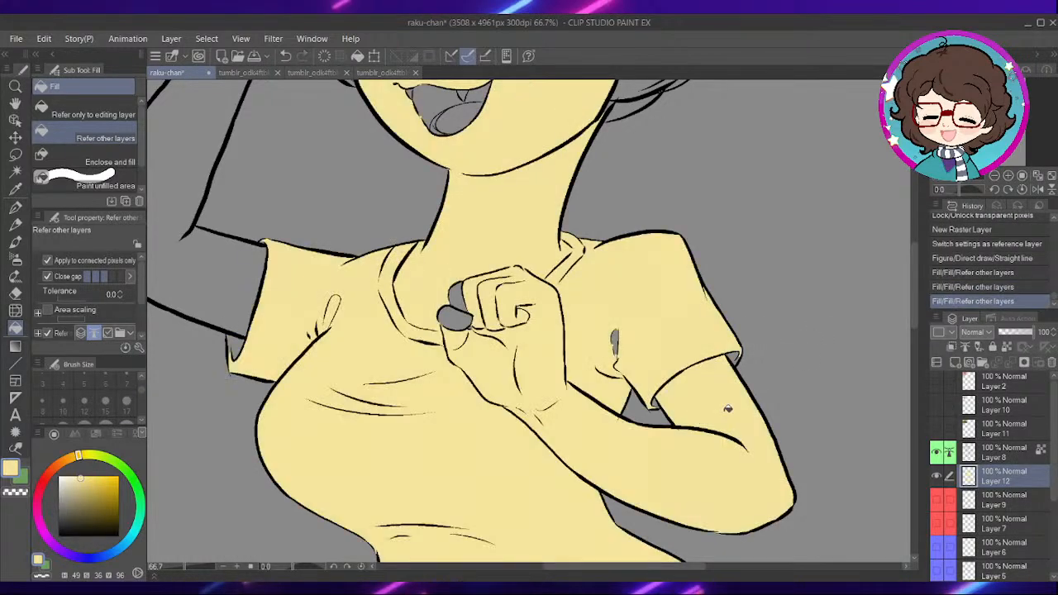
key(ctrl+z)
- Bridge the gap in the top outline of the chest-level fist with a short skin-coloured G-pen stroke
scroll(732, 327, up, 2)
scroll(610, 373, down, 1)
scroll(569, 306, up, 3)
scroll(569, 306, up, 2)
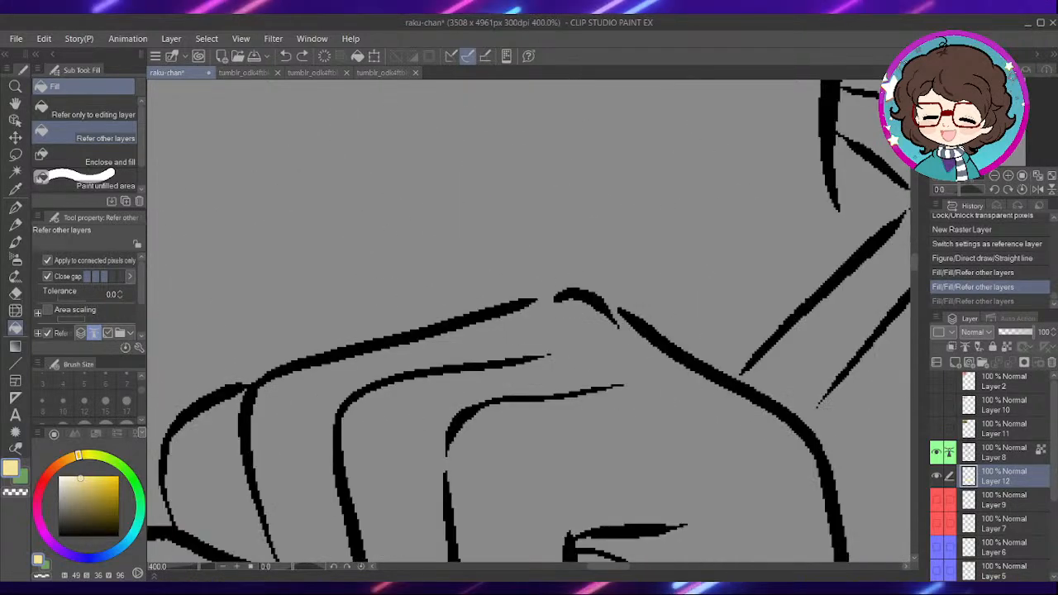
key(p)
drag(528, 306, 557, 300)
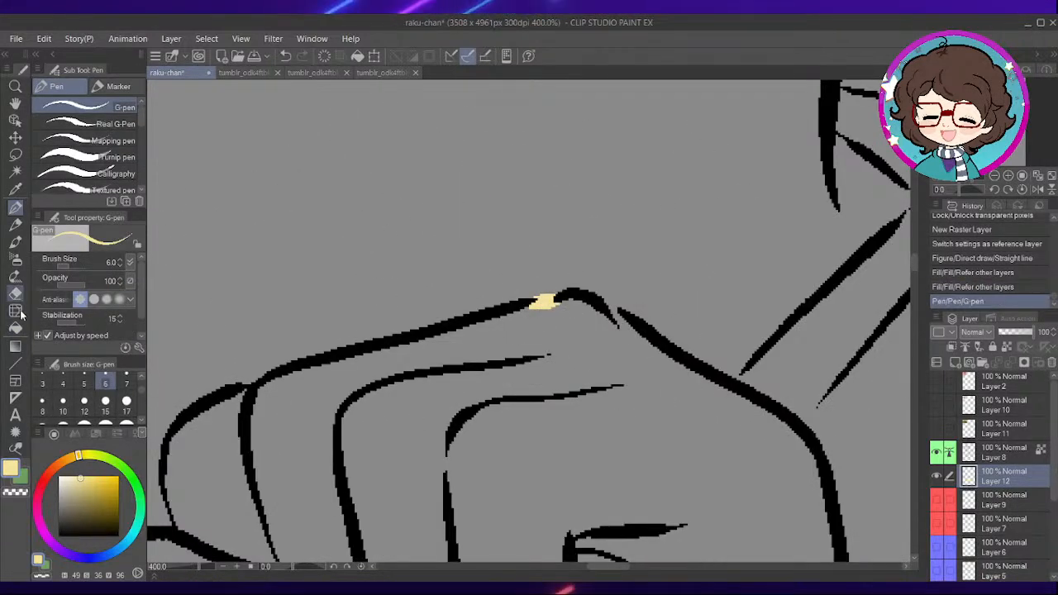
- Fill the bent arm, fist, finger and thumb in front of the chest with the skin colour, referring to other layers
click(15, 327)
scroll(703, 331, down, 4)
drag(748, 487, 630, 266)
click(609, 333)
drag(517, 334, 728, 523)
click(556, 289)
click(550, 327)
click(707, 263)
key(ctrl+z)
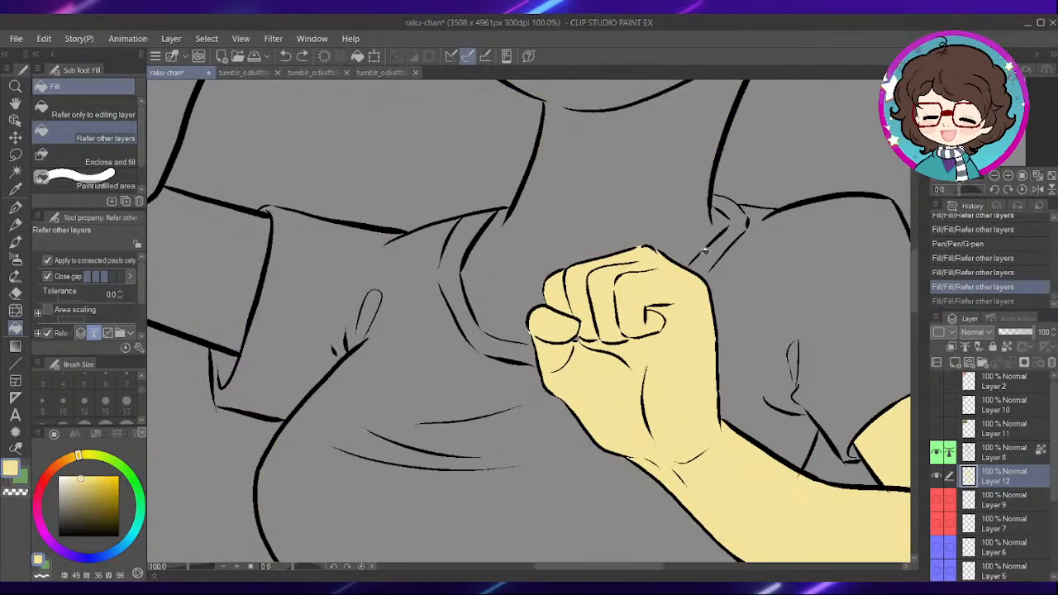
- Bridge the gap between the inner collar line and the fist's outer edge with a short skin-coloured G-pen stroke
scroll(710, 259, up, 1)
scroll(564, 348, up, 1)
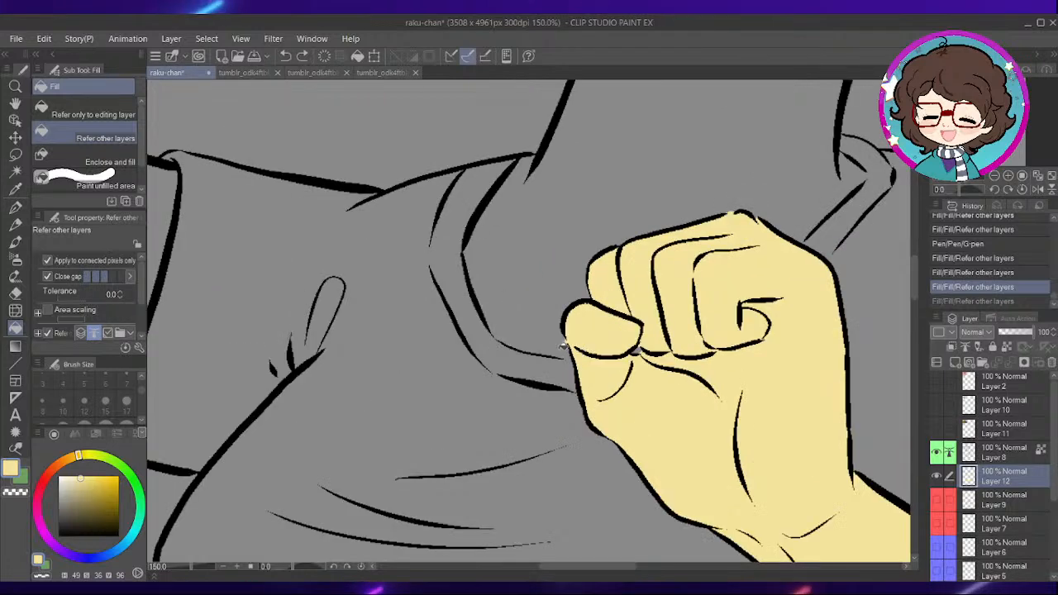
scroll(564, 348, up, 3)
key(p)
mouse_move(562, 368)
mouse_down()
mouse_move(604, 370)
mouse_move(572, 378)
mouse_up()
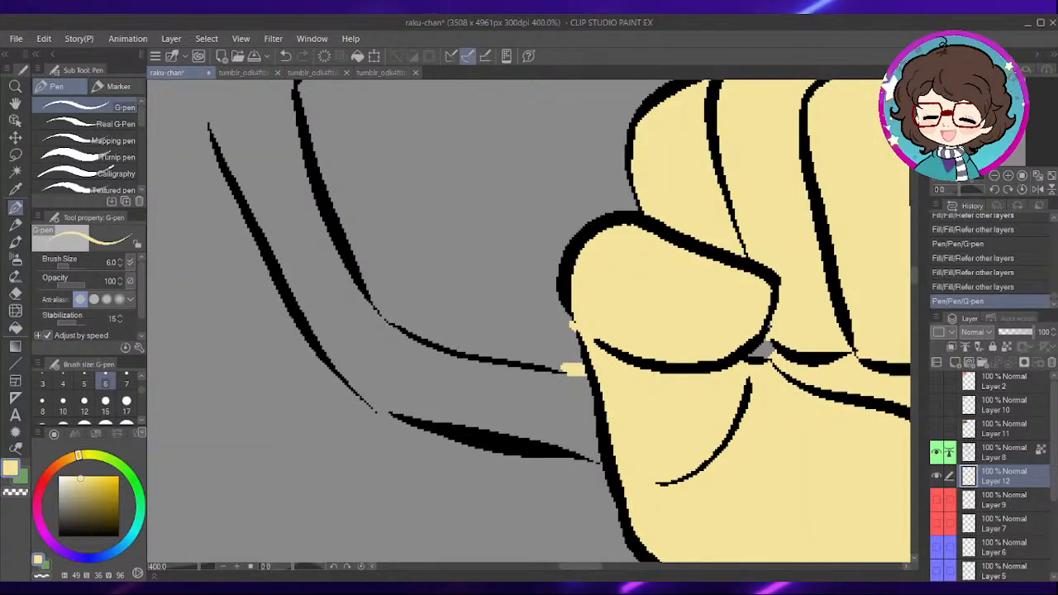
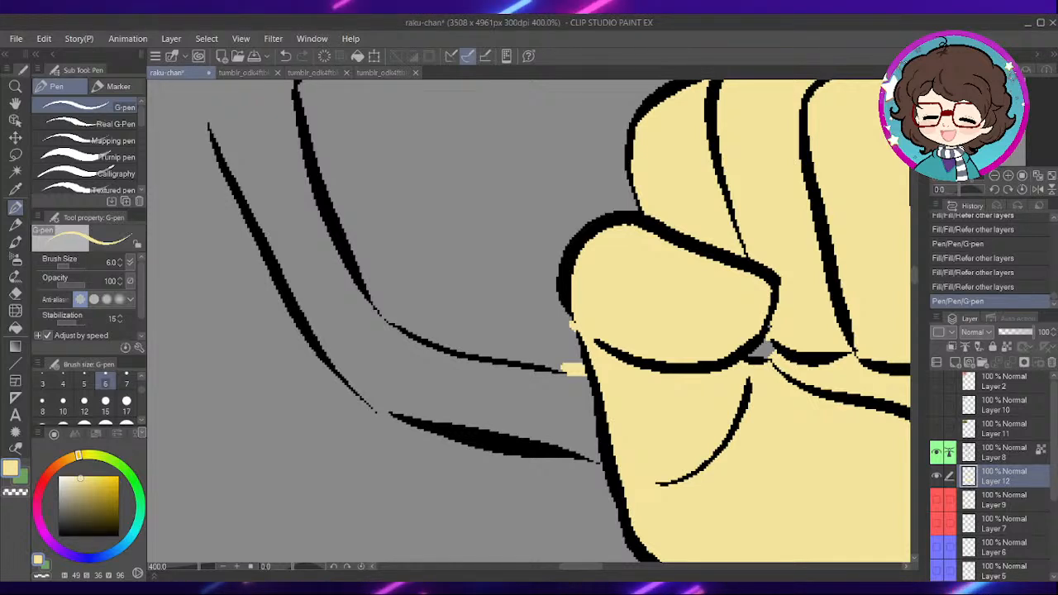
- Paste the clipboard contents as a new layer above Layer 12 and undo the stray pen stroke made on it
key(ctrl+v)
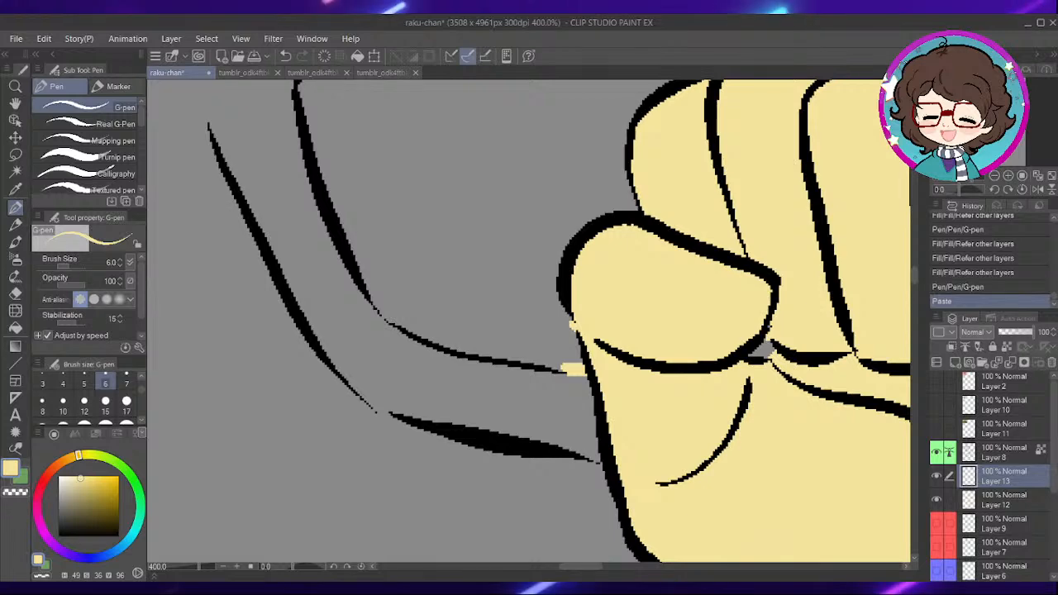
scroll(350, 552, down, 7)
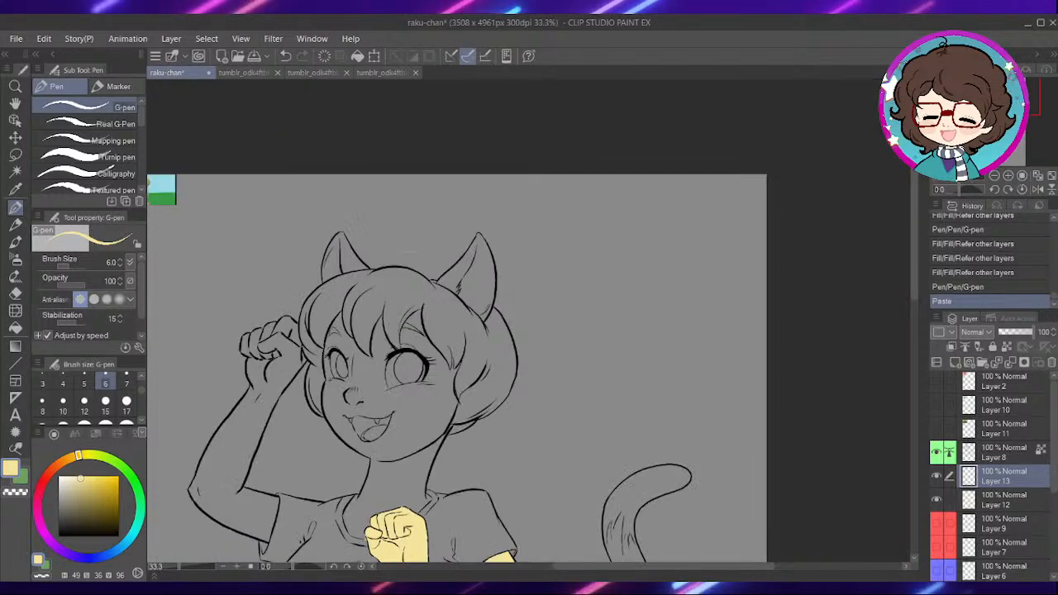
drag(355, 227, 501, 238)
key(ctrl+z)
- Pick the tan skin colour from the character's face in the small reference picture
drag(271, 220, 550, 253)
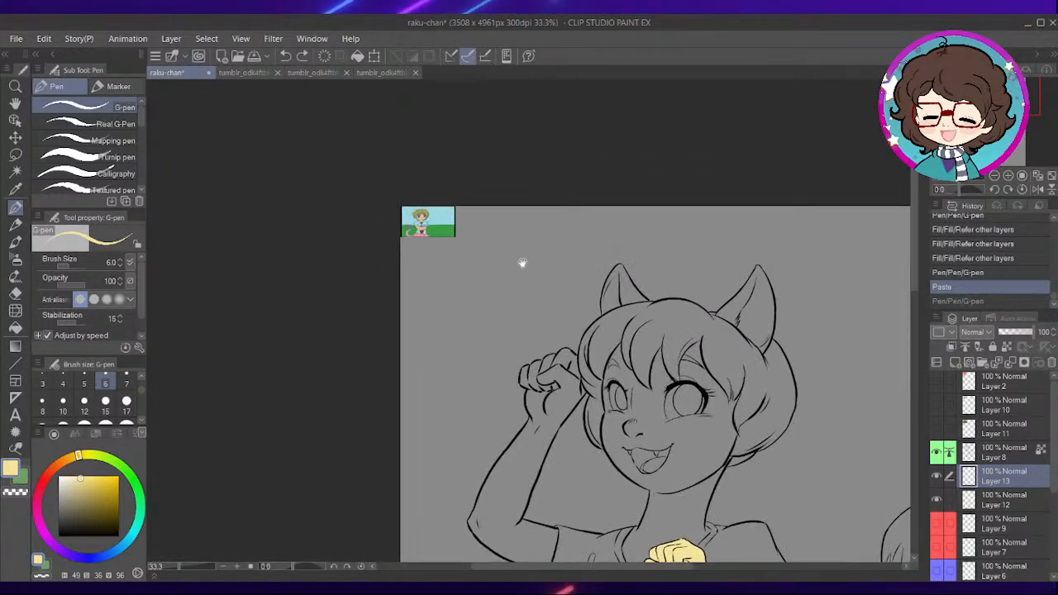
scroll(546, 285, up, 12)
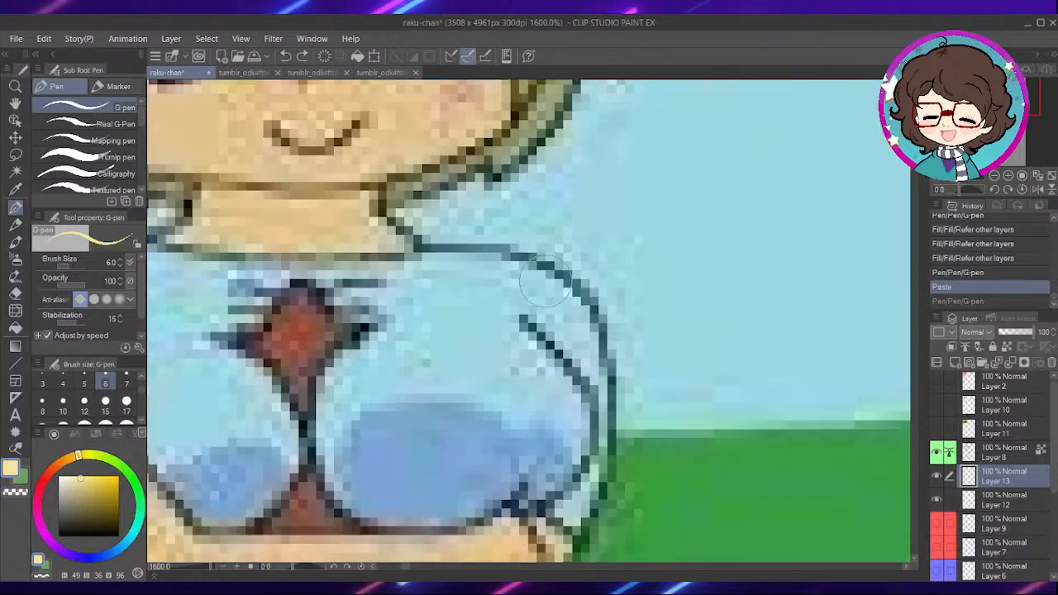
scroll(546, 290, down, 2)
key(i)
click(363, 195)
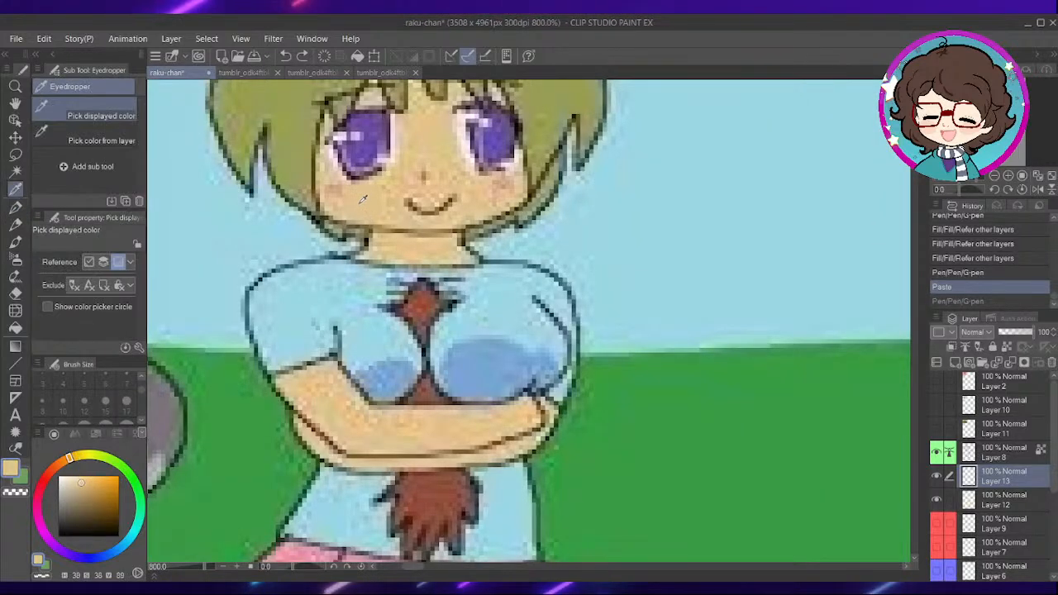
- Try to fill the bent forearm with the tan skin colour on Layer 13
key(p)
scroll(495, 177, down, 8)
drag(839, 475, 560, 89)
click(18, 327)
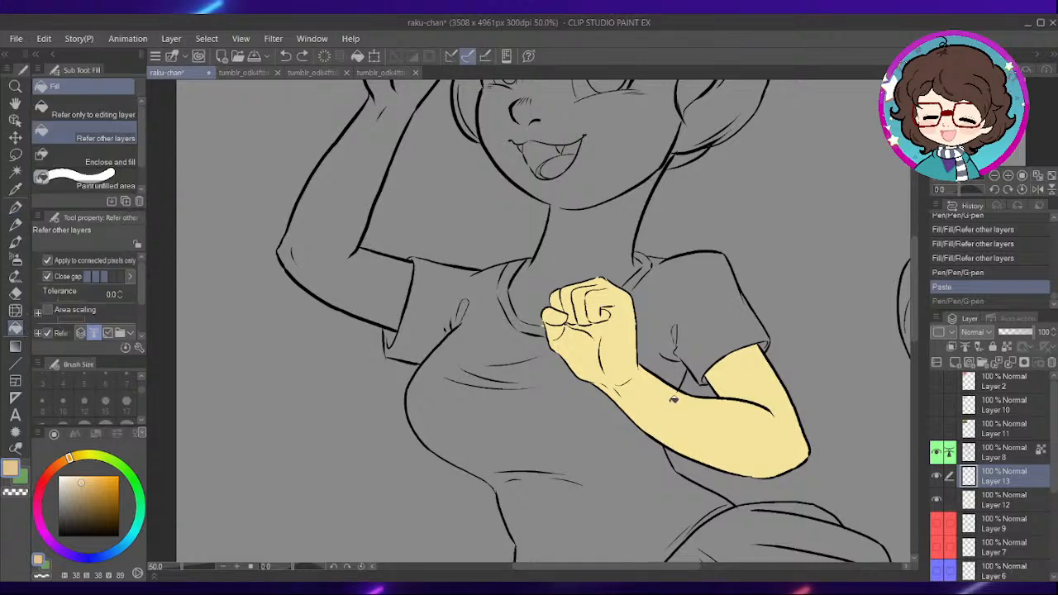
click(673, 405)
key(ctrl+z)
- Refill both thighs below the skirt with the tan skin colour on Layer 12, referring to other layers
drag(766, 484, 583, 330)
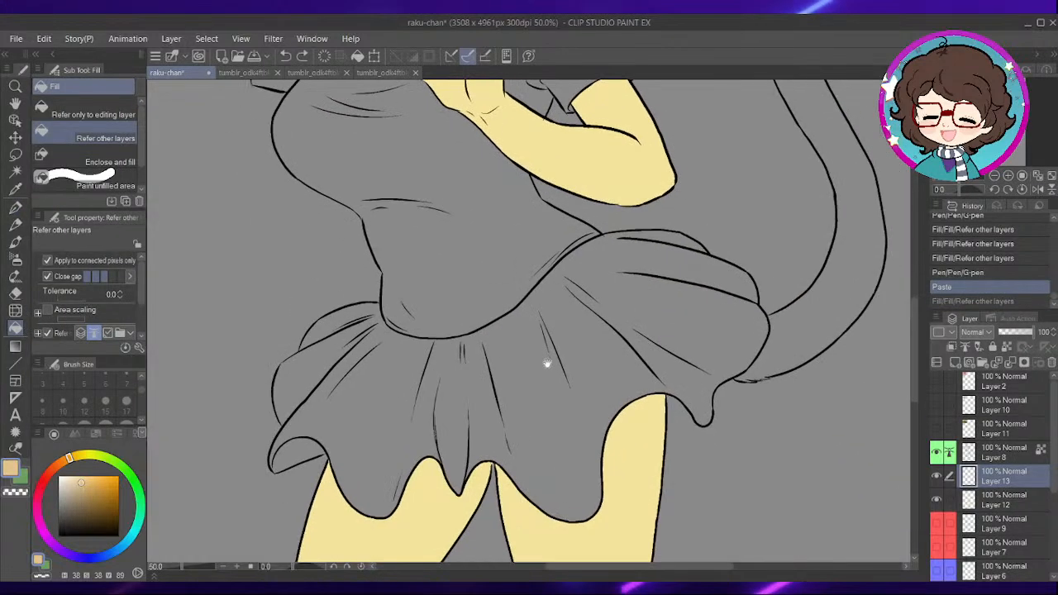
drag(538, 496, 626, 450)
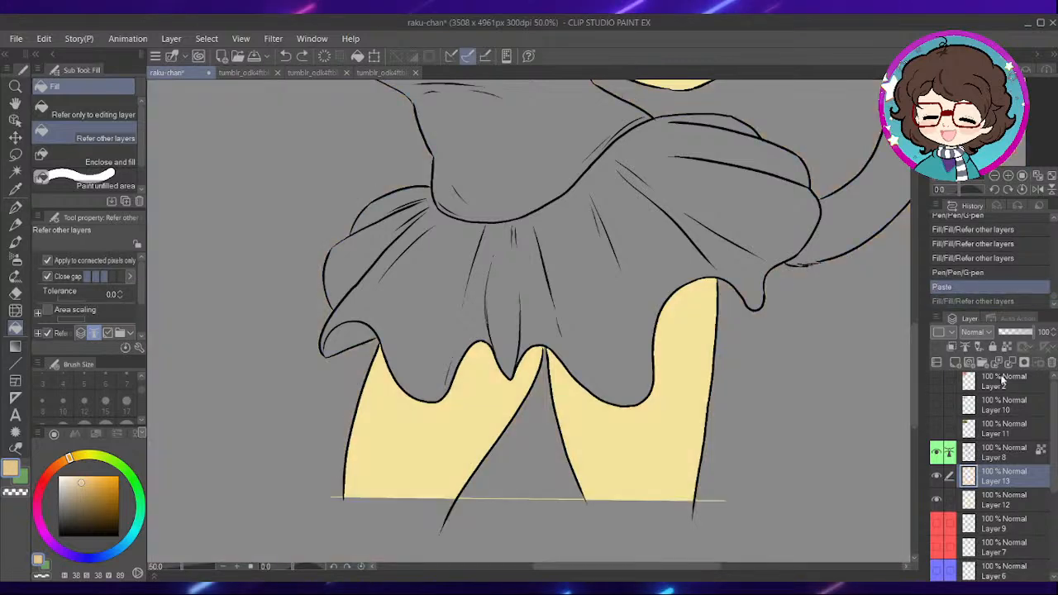
click(986, 504)
click(634, 427)
click(464, 438)
- Refill the bent arm, fist, fingers and thumb in front of the chest with the tan skin colour
drag(659, 162, 645, 532)
click(614, 397)
drag(557, 308, 643, 392)
scroll(577, 379, up, 1)
scroll(571, 387, up, 2)
click(521, 385)
click(514, 335)
- Try to fill the neck and neckline area with the tan skin colour
click(571, 252)
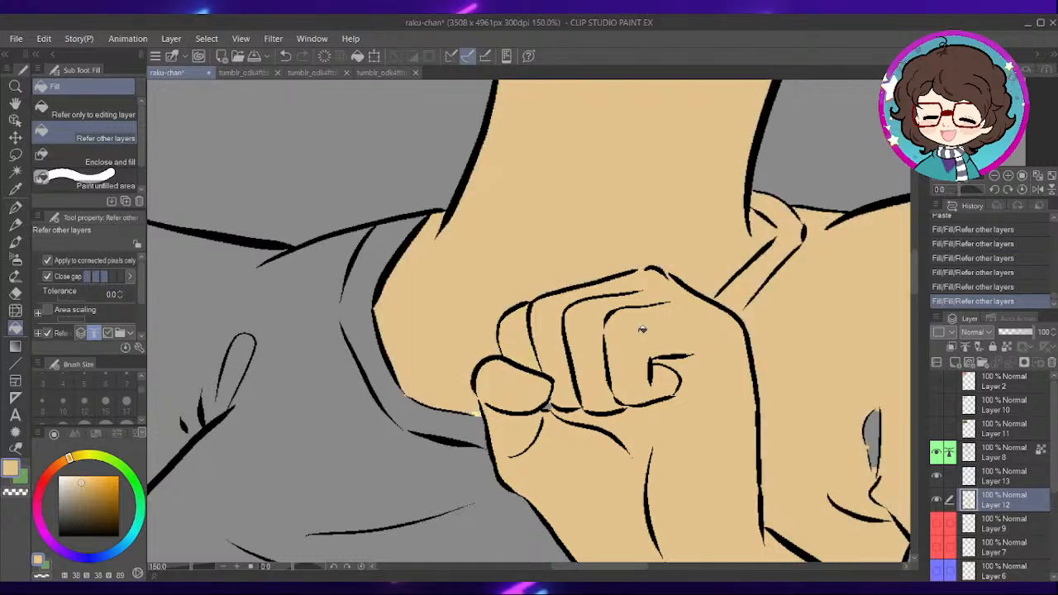
scroll(664, 331, down, 1)
scroll(682, 291, up, 2)
key(ctrl+z)
- Bridge the gap in the inner collar line beside the neck with a short tan G-pen stroke
scroll(654, 306, up, 3)
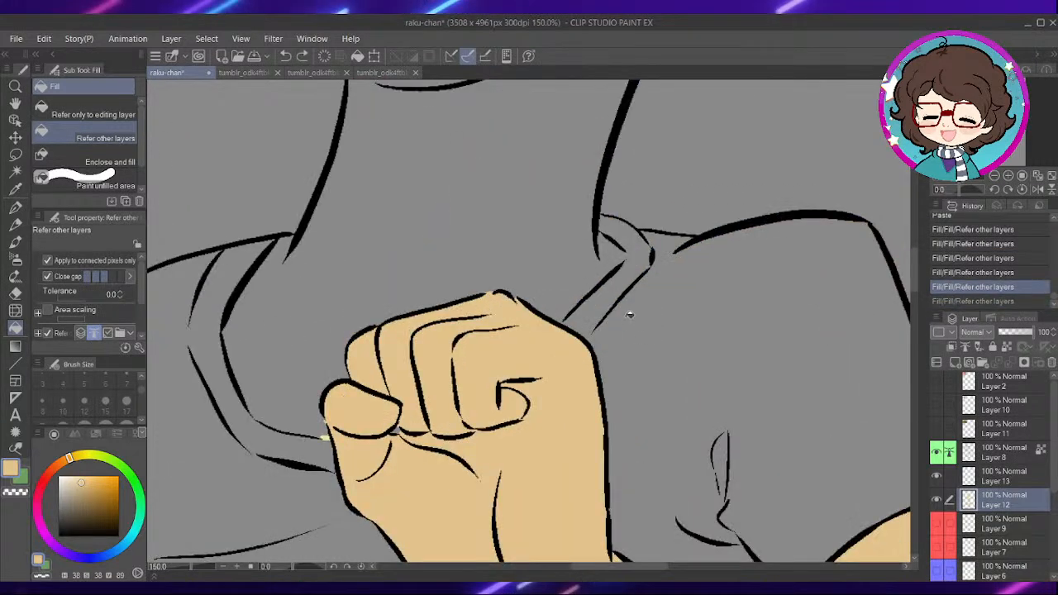
key(p)
drag(613, 142, 602, 172)
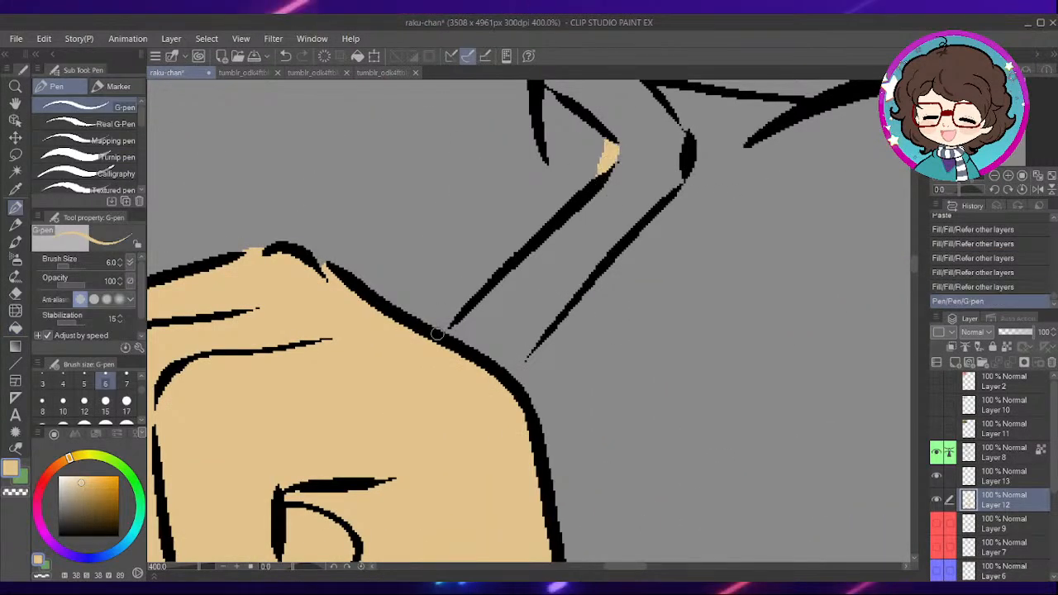
scroll(400, 222, down, 6)
- Fill the neck, face and raised arm with the tan skin colour, referring to other layers
key(g)
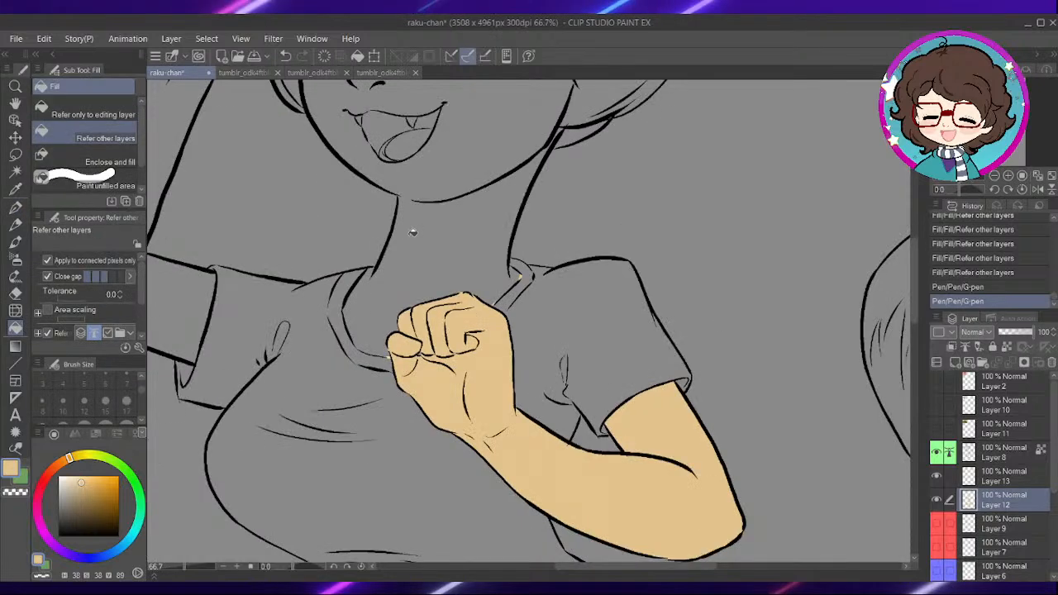
click(473, 224)
drag(473, 224, 684, 361)
click(595, 173)
click(387, 252)
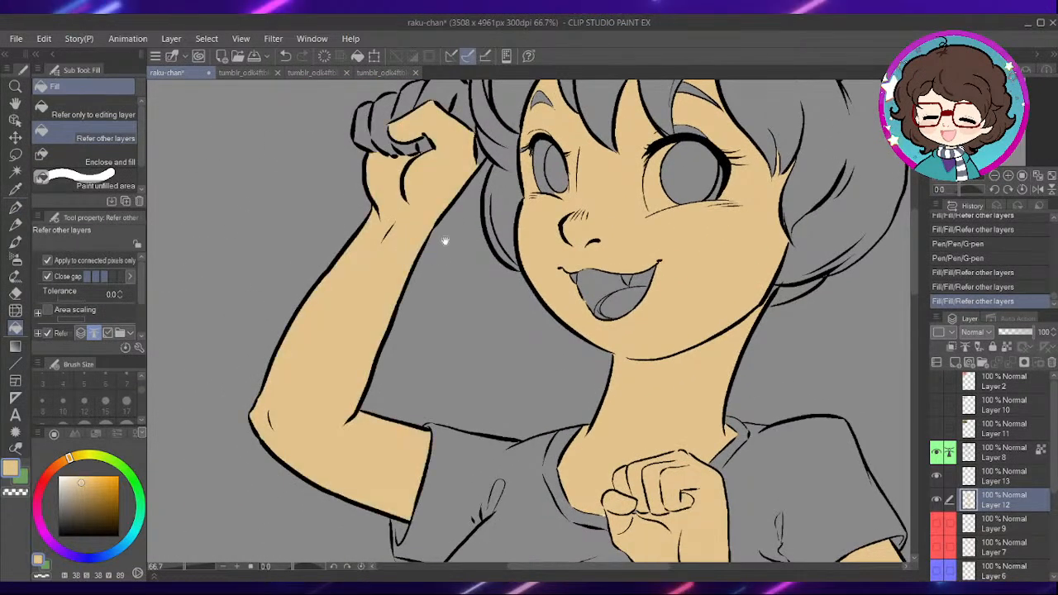
- Fill the curled fingers and remaining gaps of the raised hand with the tan skin colour
drag(441, 251, 500, 475)
scroll(548, 264, up, 5)
click(428, 344)
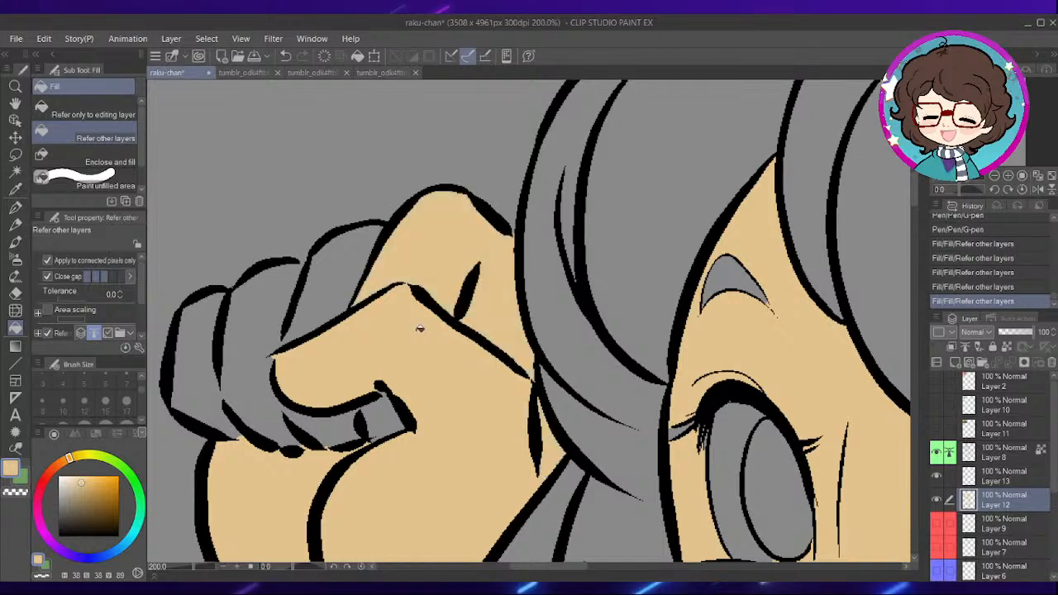
click(381, 414)
click(333, 303)
click(226, 375)
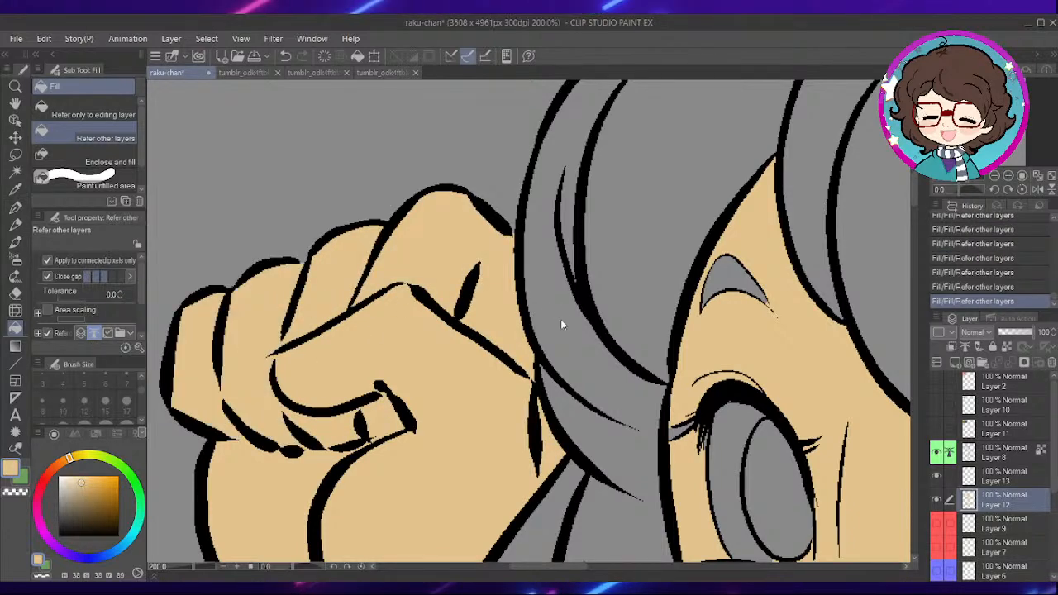
- Pick the light blue of the character's shirt from the small reference picture for filling
scroll(553, 313, down, 6)
drag(572, 127, 572, 251)
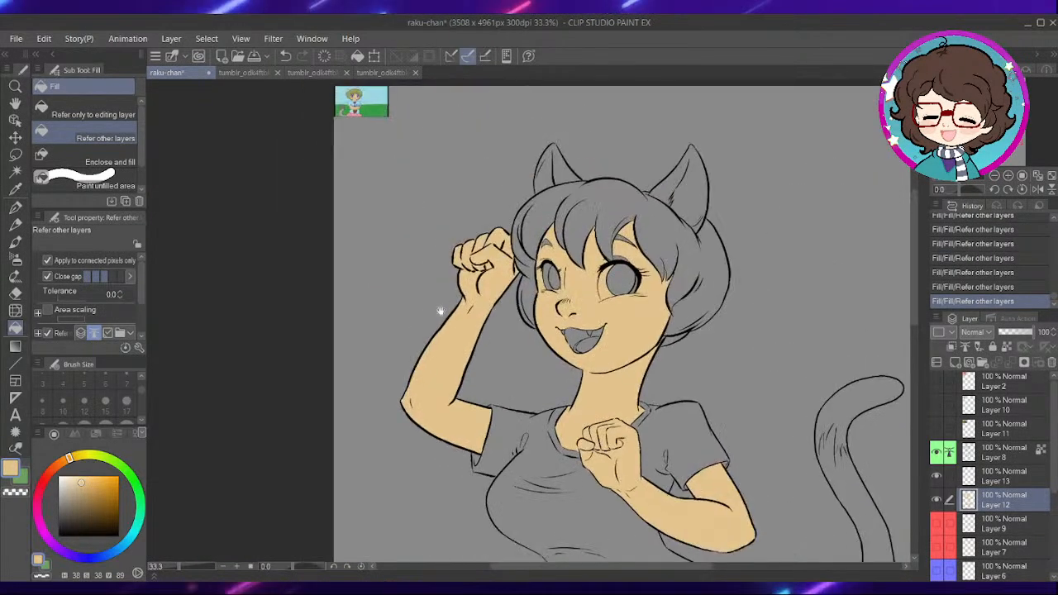
scroll(483, 244, up, 3)
drag(484, 244, 569, 371)
scroll(562, 367, up, 6)
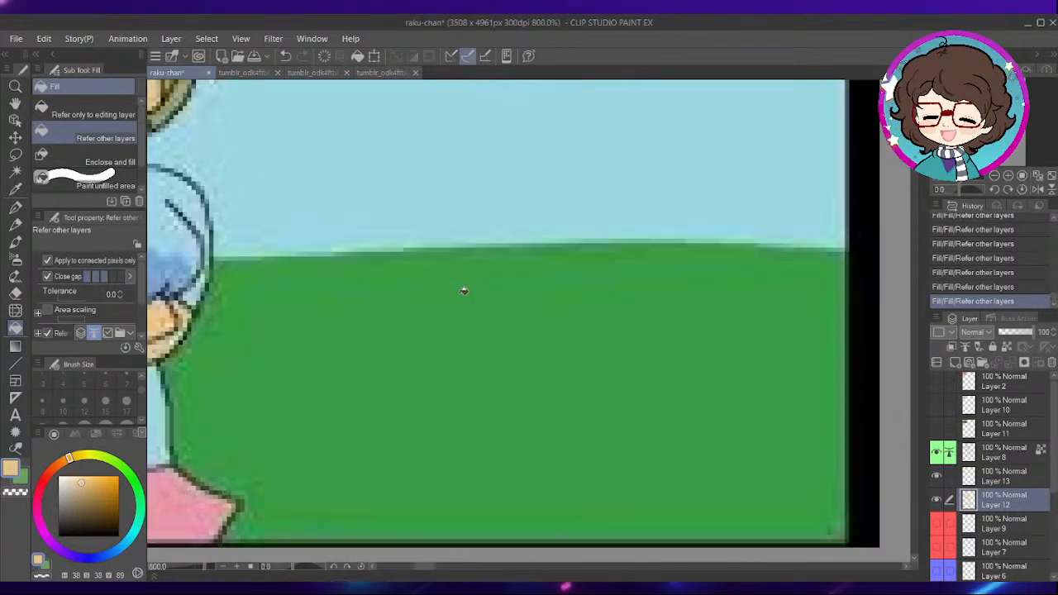
drag(358, 342, 612, 289)
drag(537, 309, 799, 386)
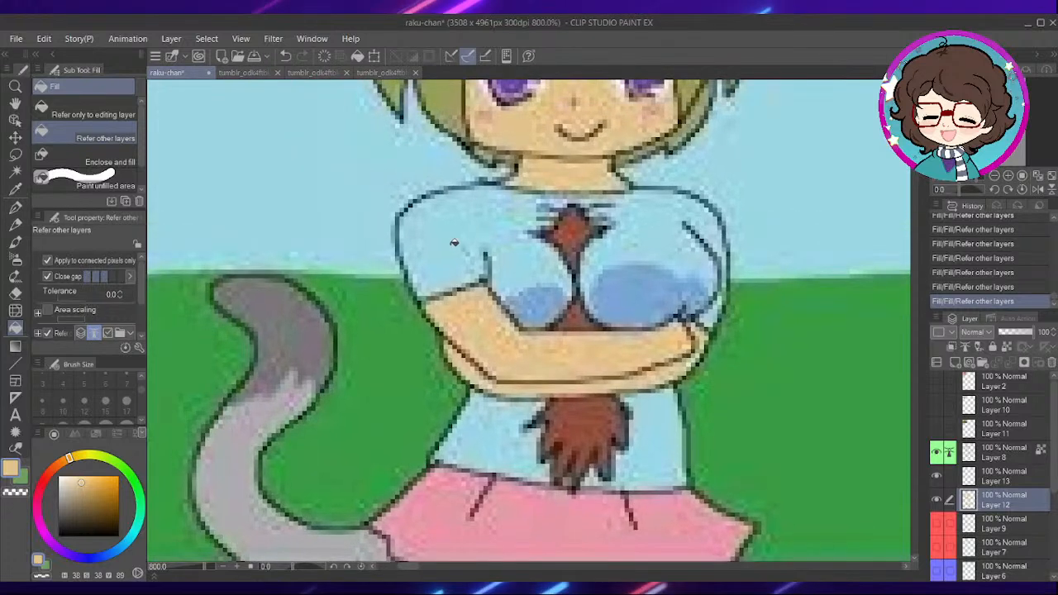
key(i)
click(445, 235)
key(g)
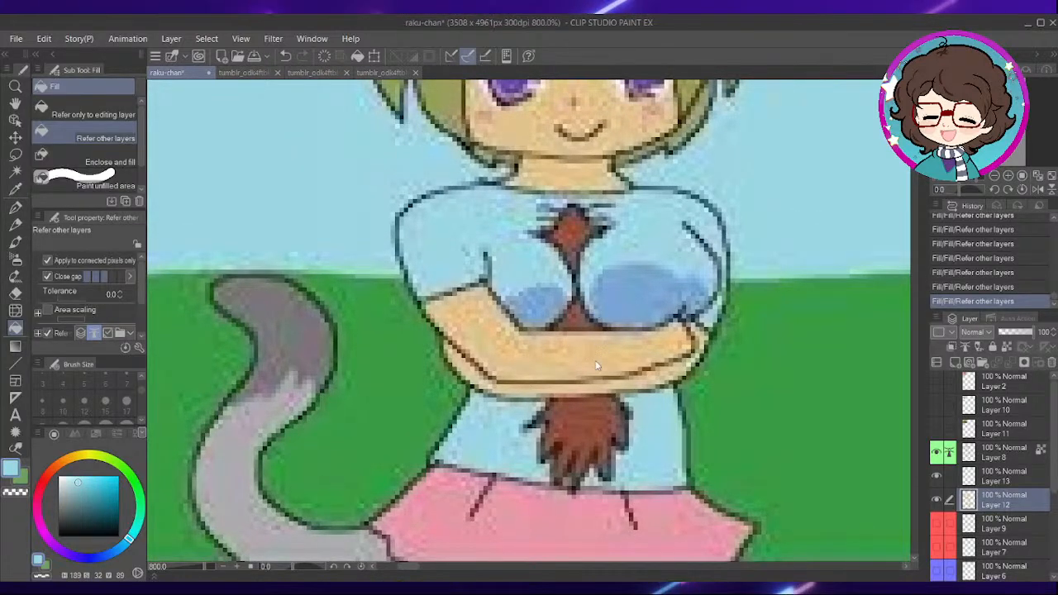
- Fill the T-shirt's body, collar and both sleeves with the light blue, referring to other layers
scroll(600, 353, down, 6)
drag(807, 449, 567, 354)
drag(656, 383, 617, 343)
drag(669, 384, 518, 274)
drag(611, 369, 536, 260)
drag(664, 415, 529, 239)
drag(609, 406, 589, 307)
scroll(588, 307, down, 1)
scroll(589, 307, down, 1)
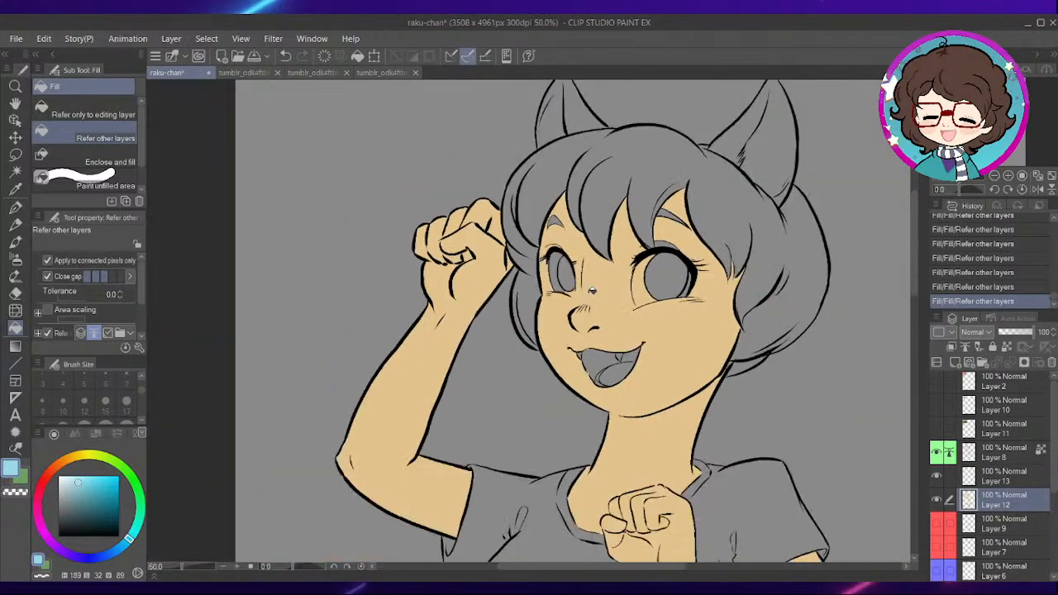
drag(655, 418, 629, 260)
drag(644, 388, 608, 307)
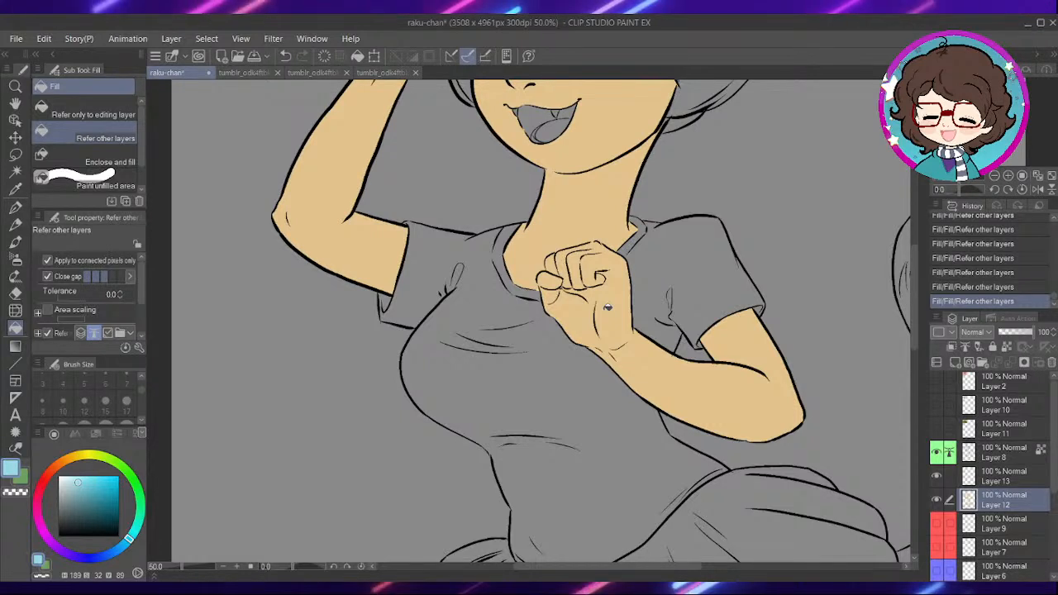
mouse_move(604, 309)
mouse_down()
mouse_move(618, 332)
mouse_move(633, 307)
mouse_up()
drag(630, 357, 559, 198)
drag(589, 272, 532, 378)
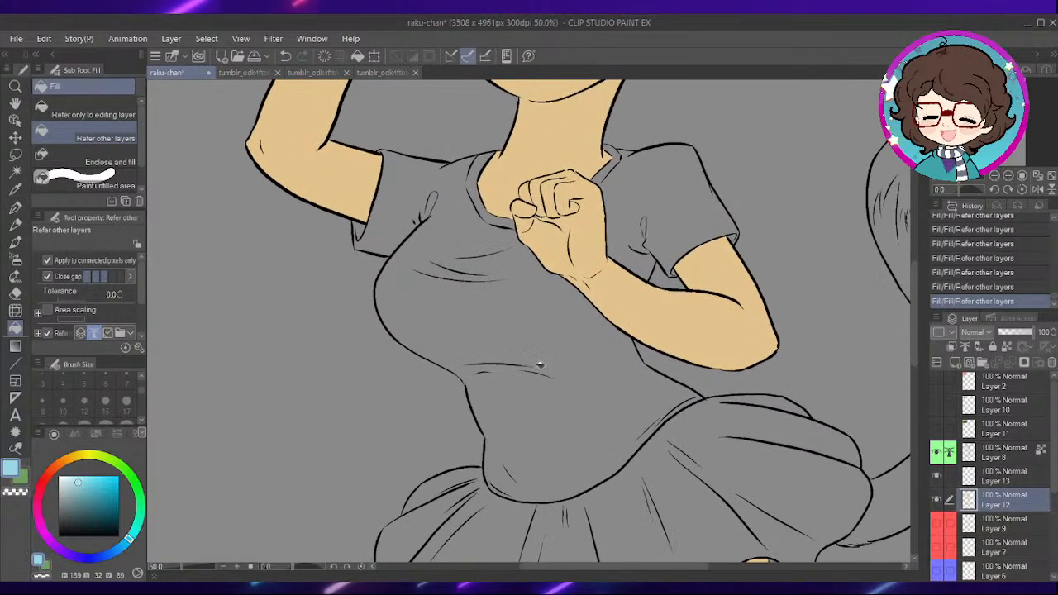
click(588, 341)
drag(666, 220, 665, 263)
click(664, 248)
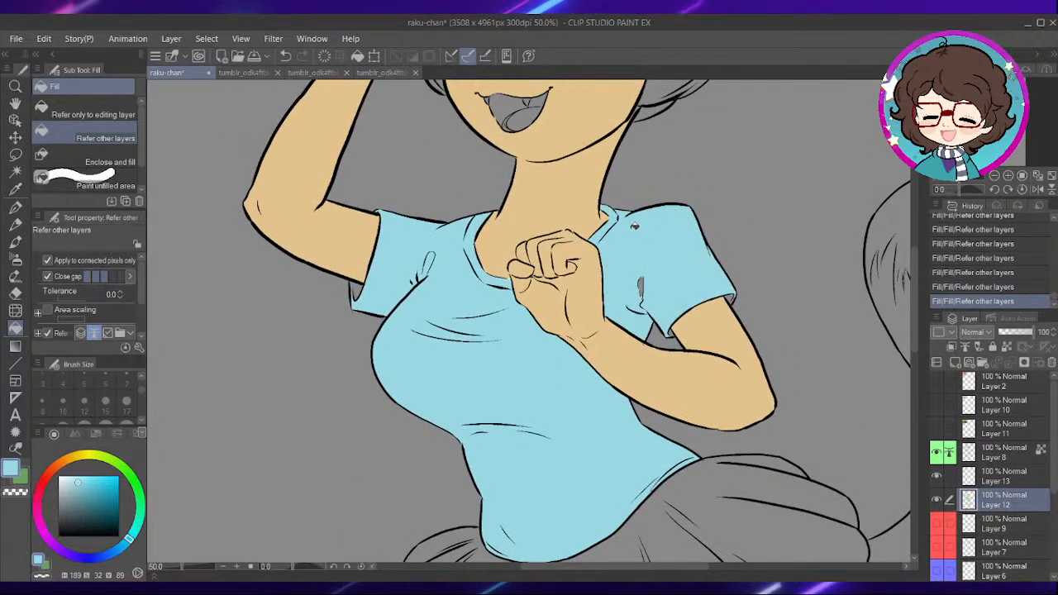
- Cover the unfilled armpit fold with a light blue Turnip pen stroke at size 100 and fill the bent arm's small inner sleeve area
drag(513, 359, 561, 350)
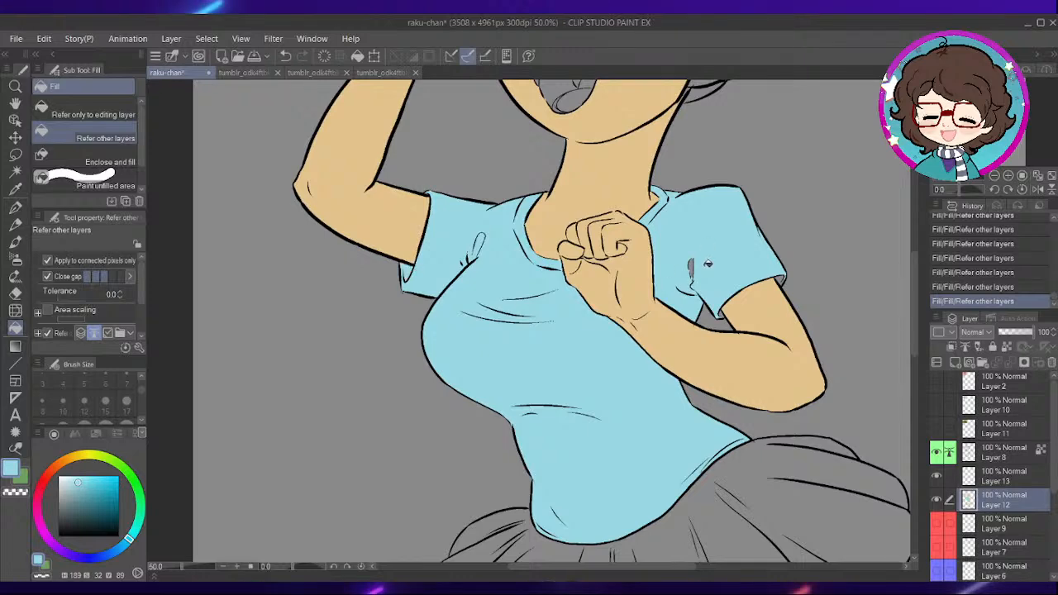
scroll(703, 272, up, 4)
key(p)
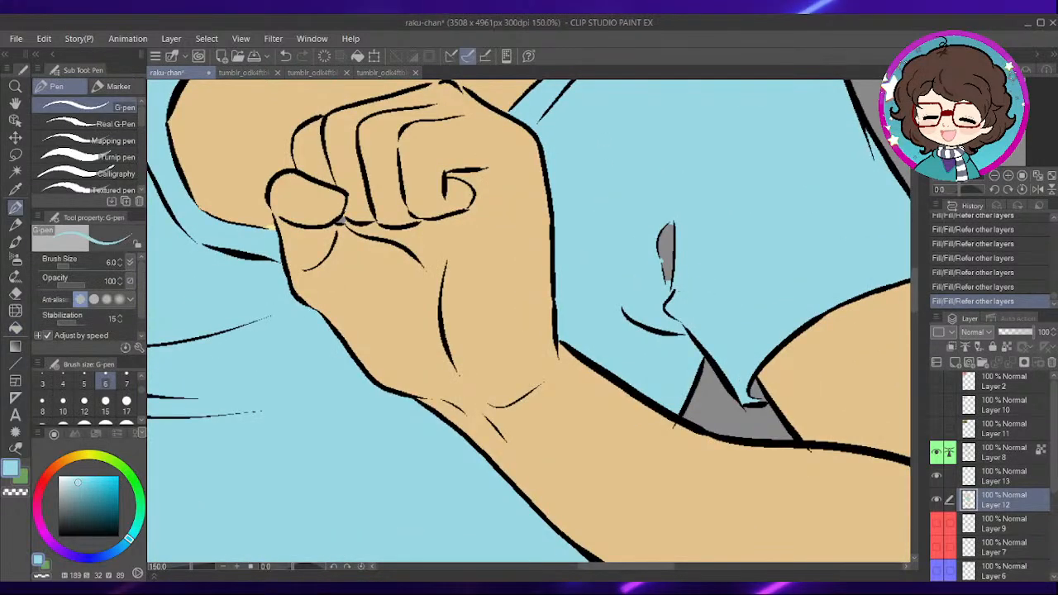
click(105, 401)
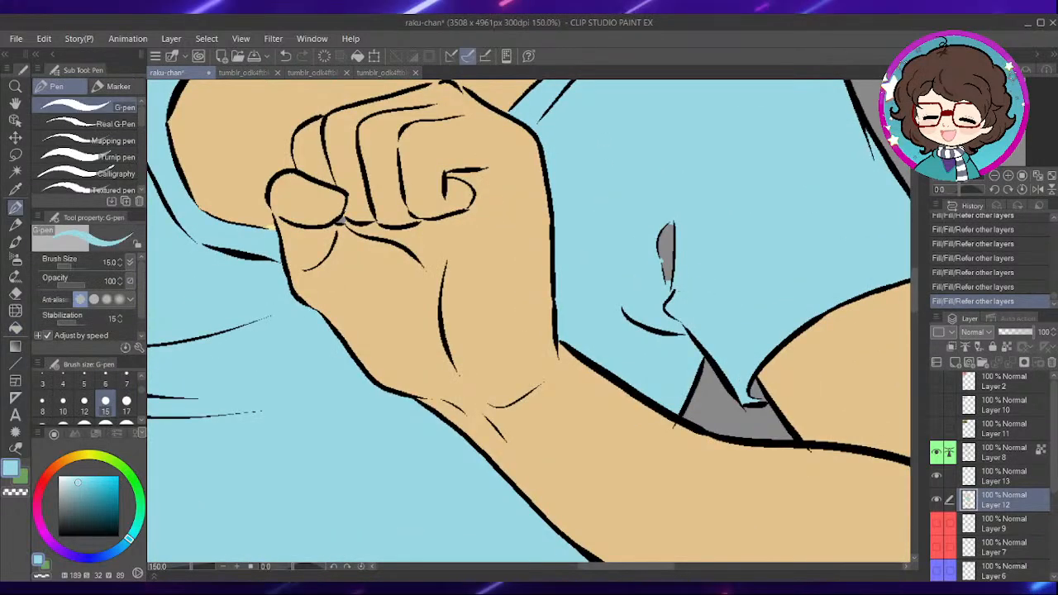
click(115, 157)
scroll(124, 401, down, 2)
click(106, 412)
drag(713, 244, 681, 258)
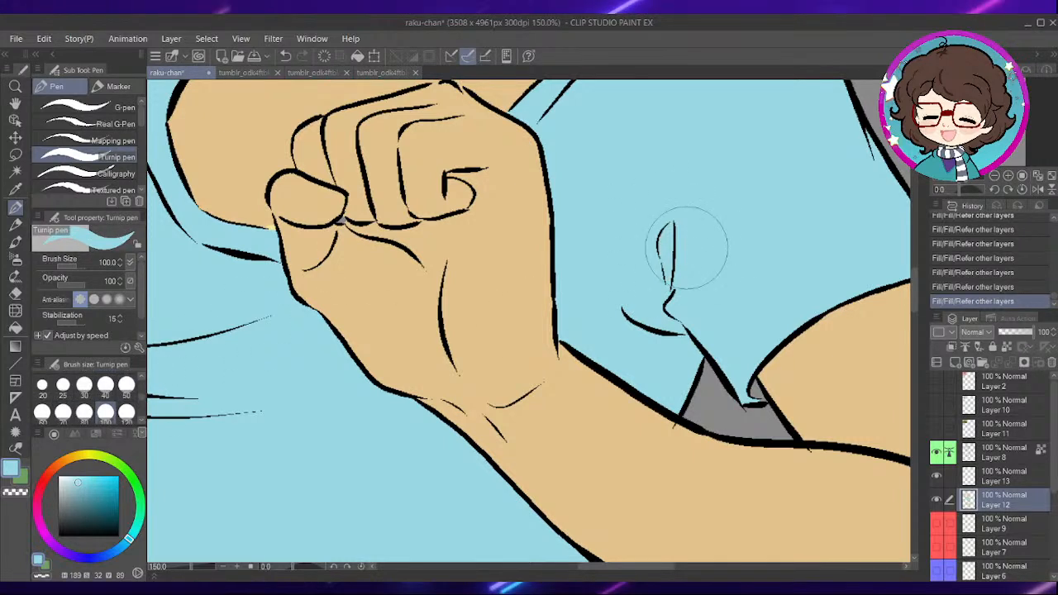
click(17, 327)
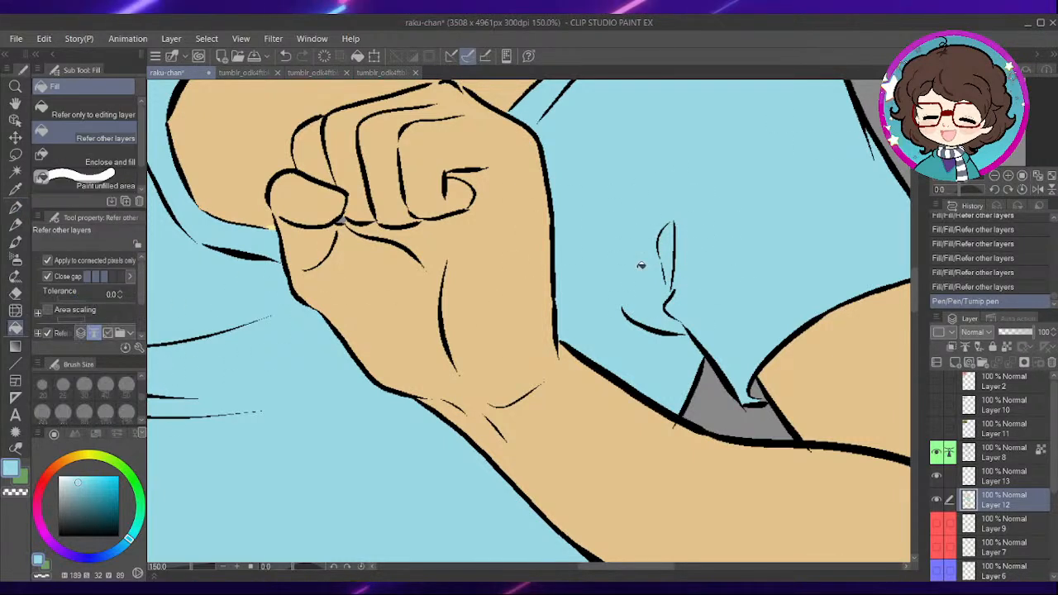
click(762, 387)
- Paint the unfilled upper corner of the raised arm's sleeve light blue with the Turnip pen at size 30
drag(489, 344, 731, 304)
drag(316, 385, 589, 404)
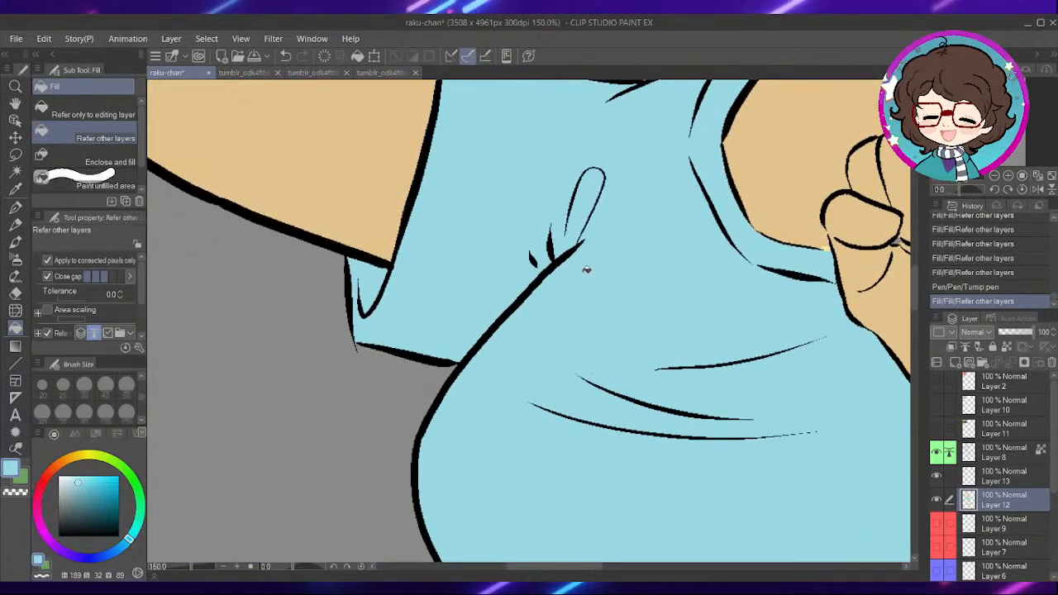
drag(566, 298, 575, 380)
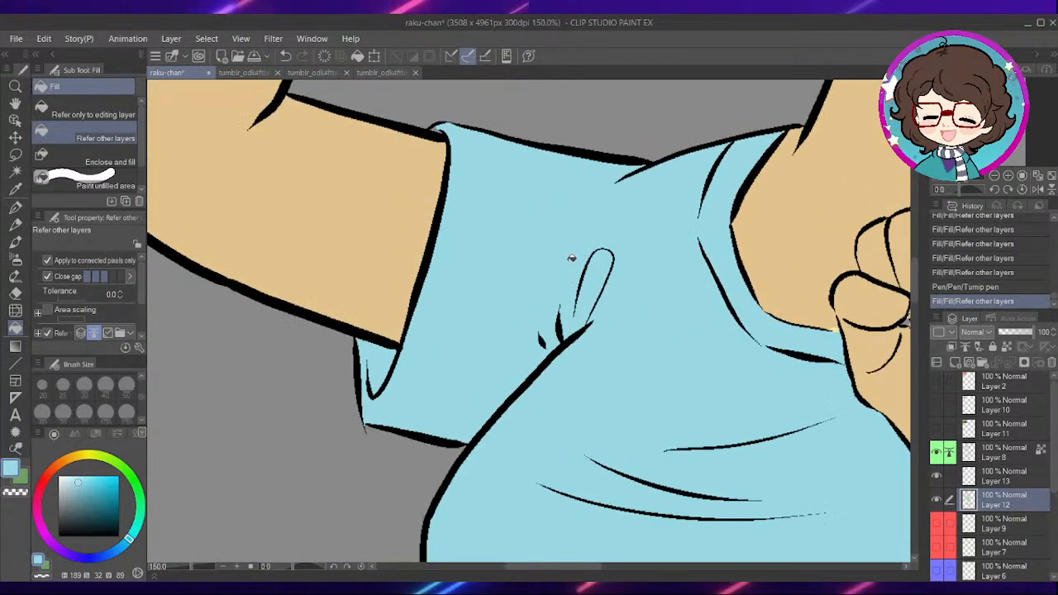
scroll(602, 266, down, 1)
scroll(538, 209, up, 2)
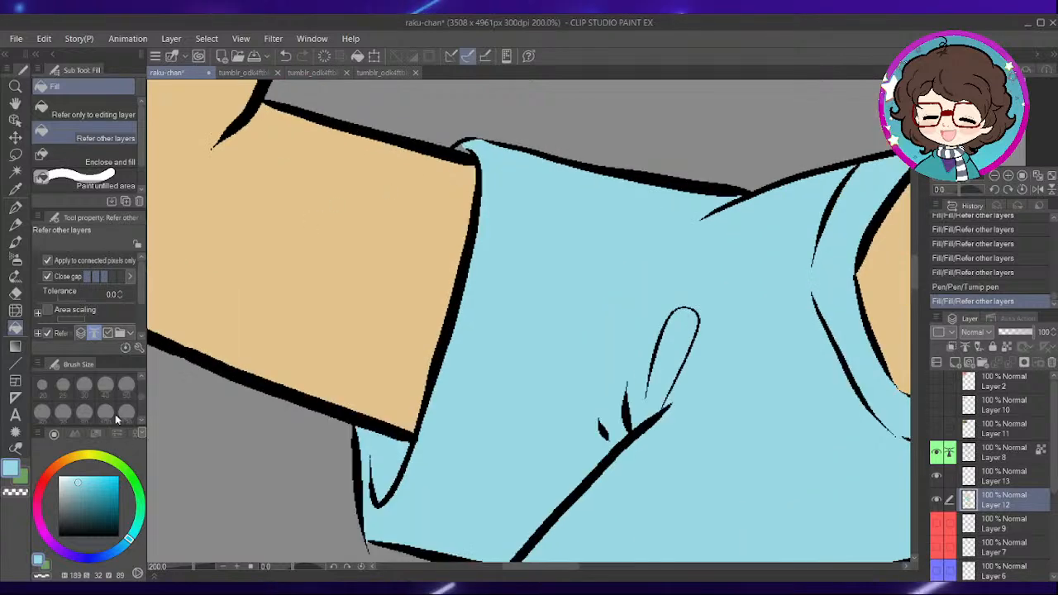
key(p)
drag(459, 149, 470, 152)
drag(470, 152, 487, 158)
- Examine the hair and ear colours of the character in the small reference picture
scroll(591, 265, down, 1)
scroll(602, 265, down, 2)
drag(751, 304, 581, 182)
drag(770, 319, 593, 284)
drag(562, 182, 578, 388)
drag(564, 176, 607, 439)
drag(428, 284, 579, 381)
scroll(494, 286, down, 1)
drag(468, 161, 551, 366)
scroll(432, 254, up, 1)
scroll(416, 276, up, 3)
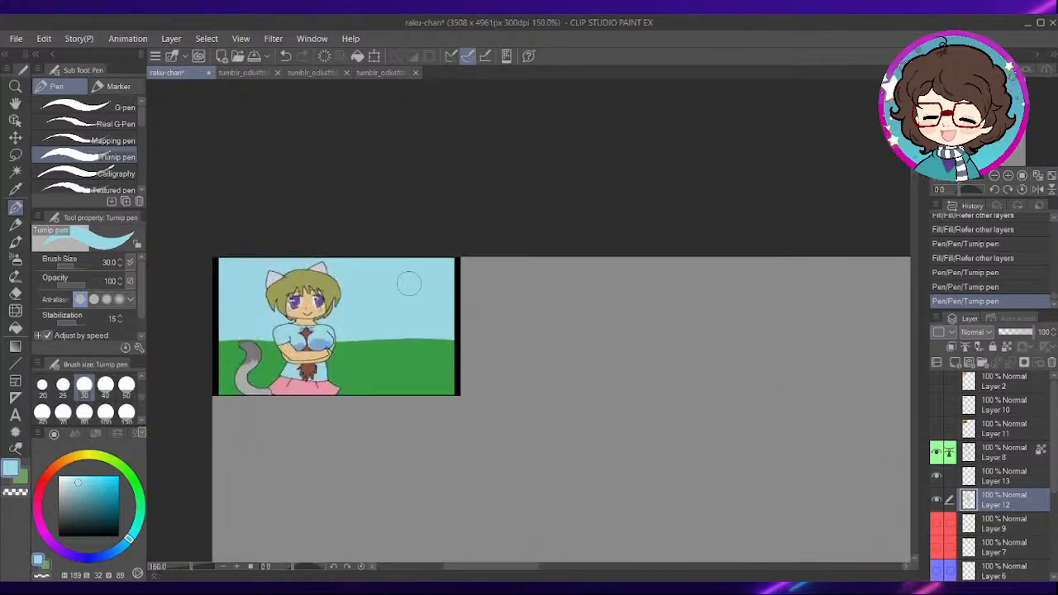
drag(418, 232, 626, 237)
scroll(503, 280, up, 2)
scroll(446, 277, up, 2)
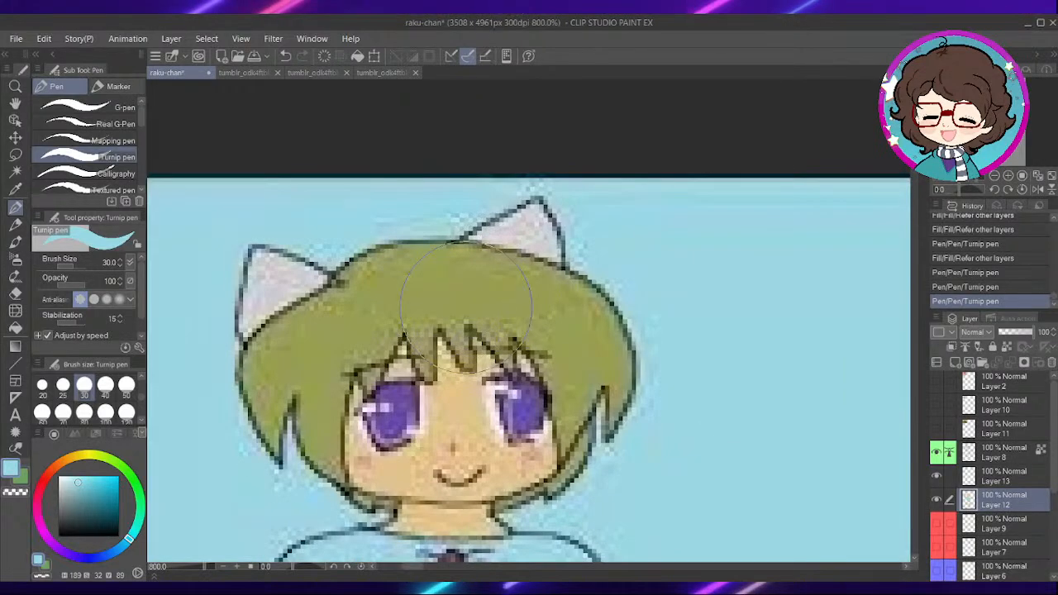
- Show the Layer 2 reference picture, pick the light green of the cat-eared character's hair, and hide the layer again
click(937, 380)
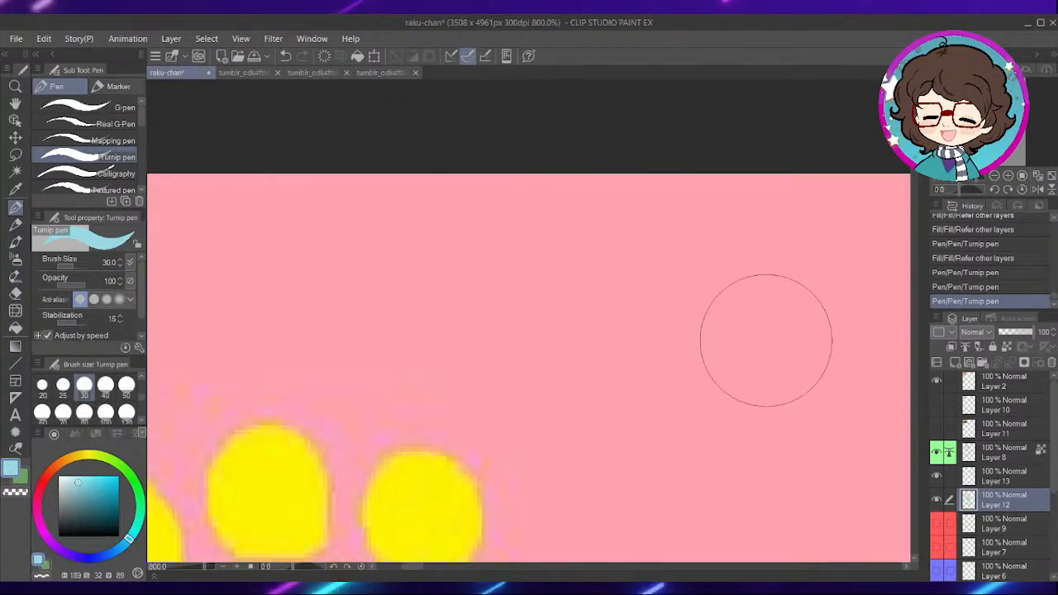
scroll(552, 407, down, 4)
drag(736, 459, 592, 251)
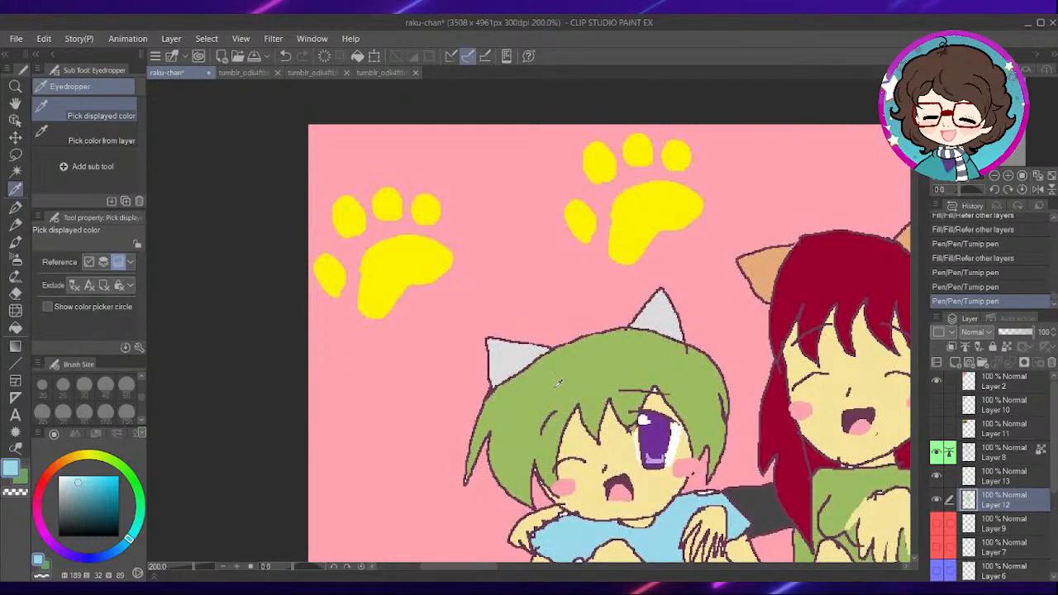
alt+click(576, 362)
click(936, 380)
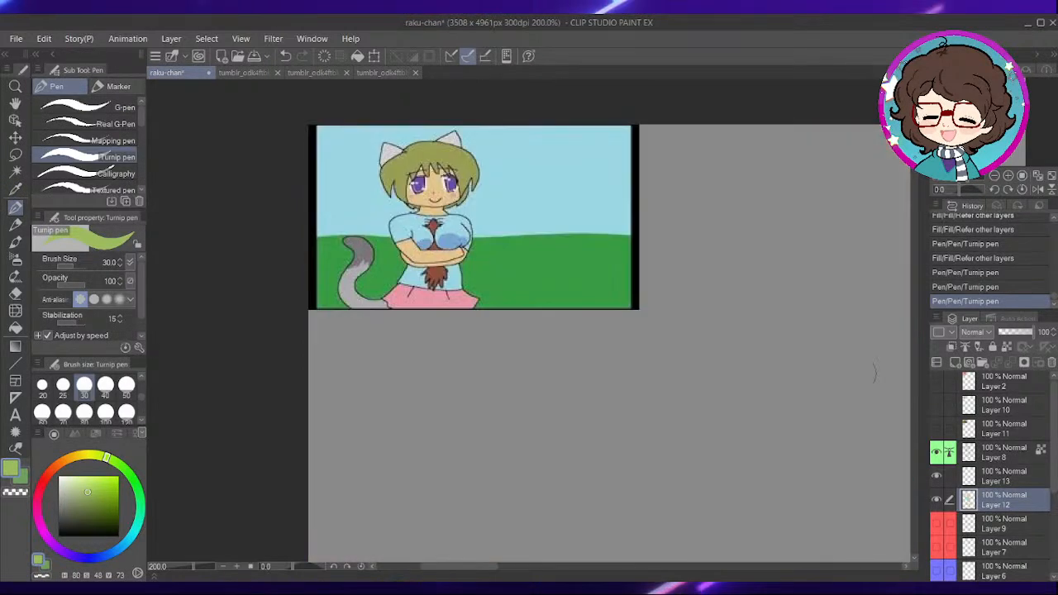
- Fill the hair's main mass and its remaining side and lower sections on Layer 12 with the light green, referring to other layers
scroll(730, 174, down, 2)
drag(783, 389, 499, 163)
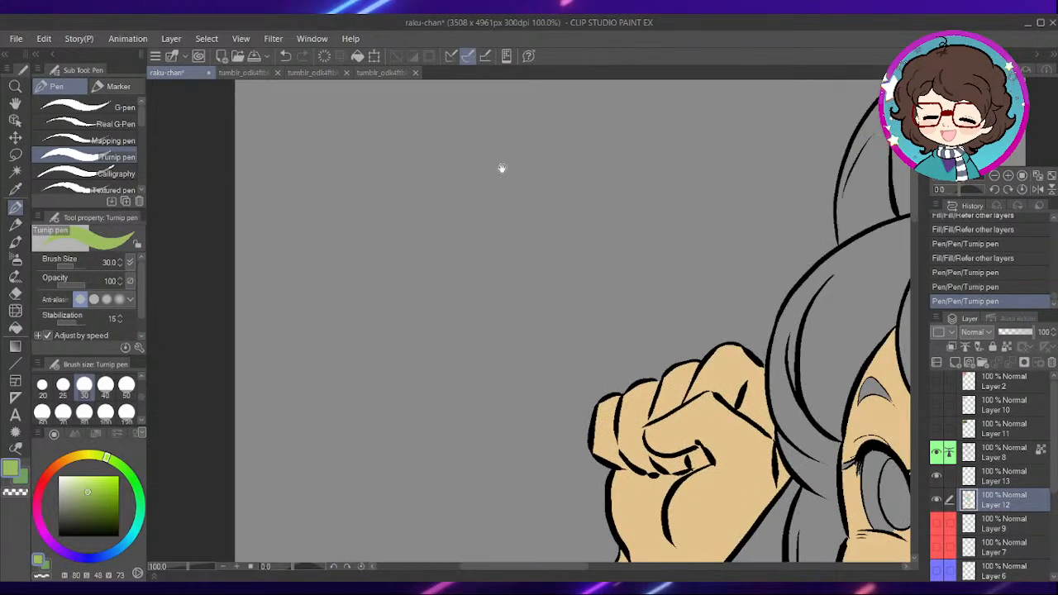
drag(789, 333, 552, 174)
drag(729, 163, 460, 220)
key(g)
click(721, 237)
scroll(839, 248, down, 1)
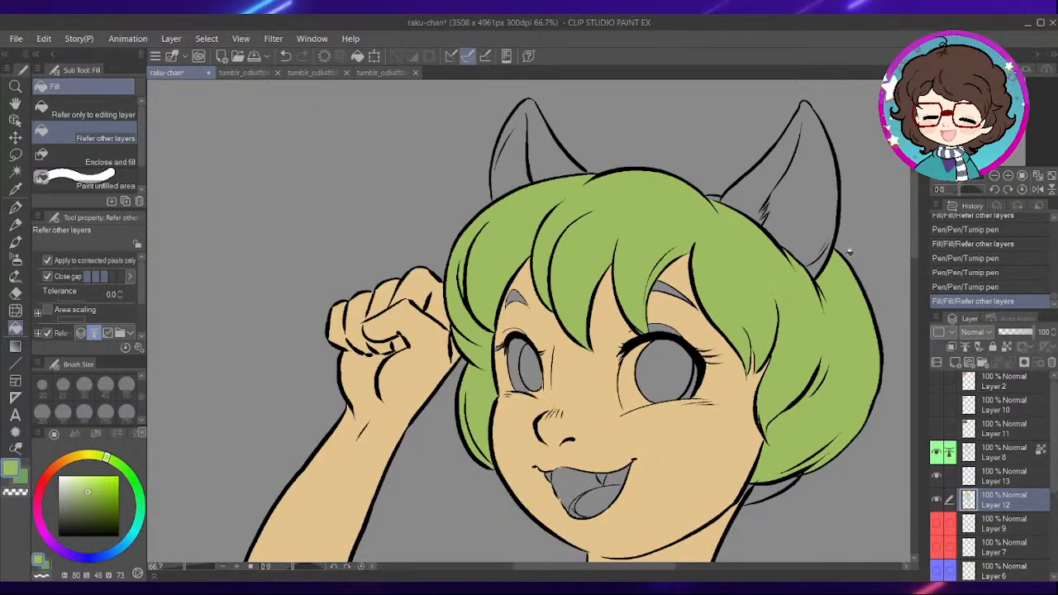
scroll(755, 199, up, 1)
click(697, 197)
drag(812, 389, 684, 127)
click(670, 374)
- Pick the face's skin tone and cover the unfilled gap between jaw and neck below the hair with Turnip pen strokes at size 30
drag(629, 387, 589, 334)
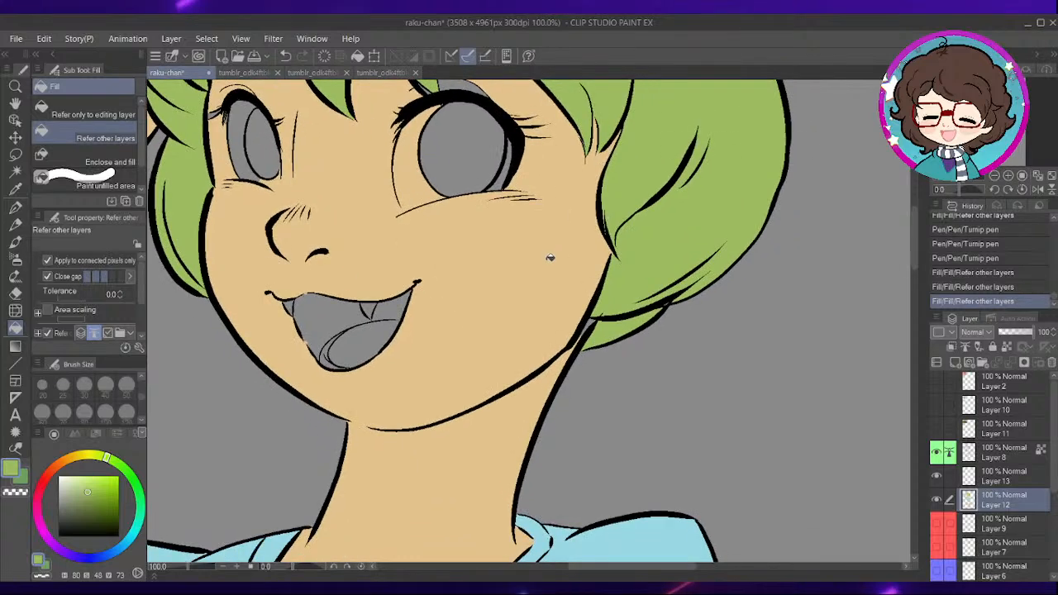
scroll(549, 263, up, 1)
alt+click(531, 306)
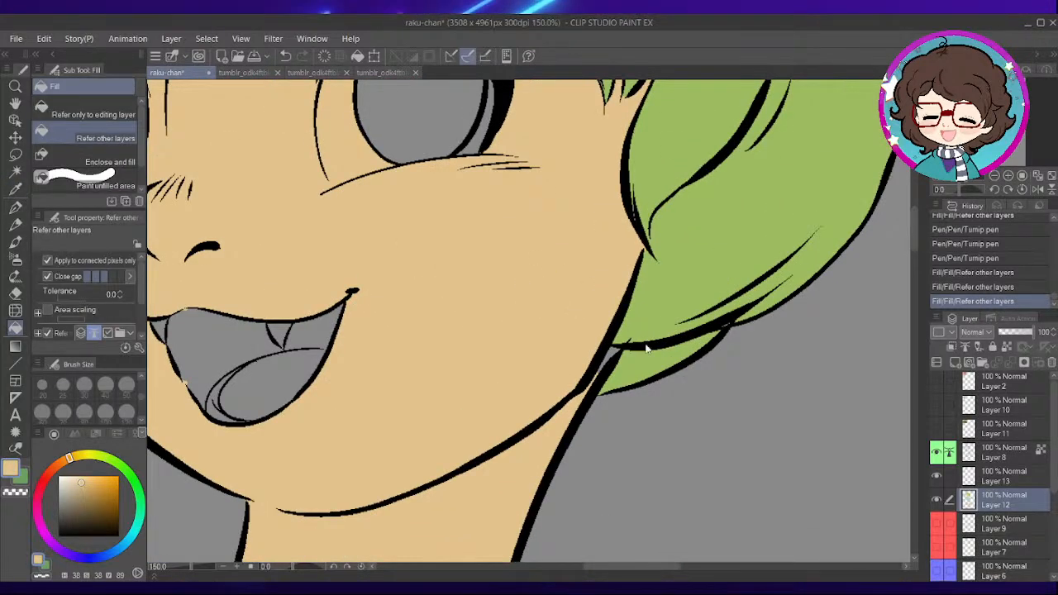
scroll(650, 341, up, 2)
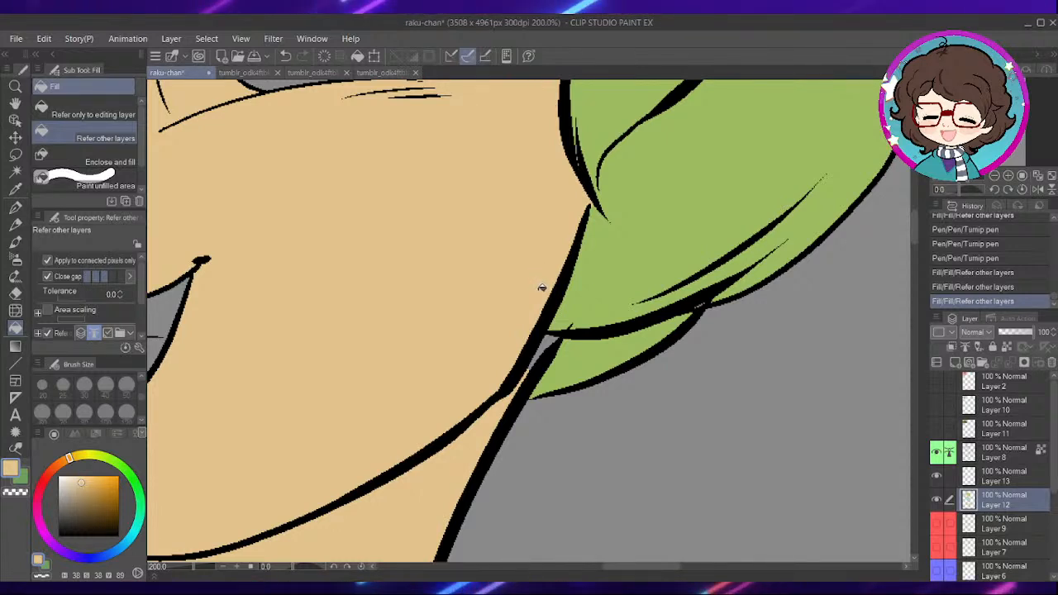
key(p)
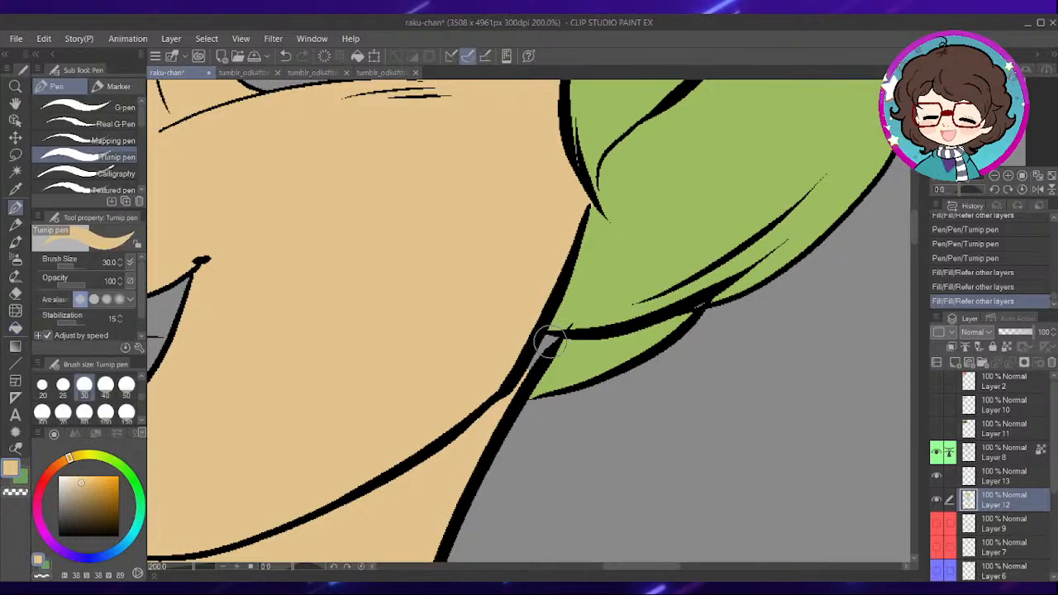
drag(515, 418, 550, 345)
drag(523, 379, 514, 395)
drag(519, 389, 543, 350)
scroll(683, 269, down, 4)
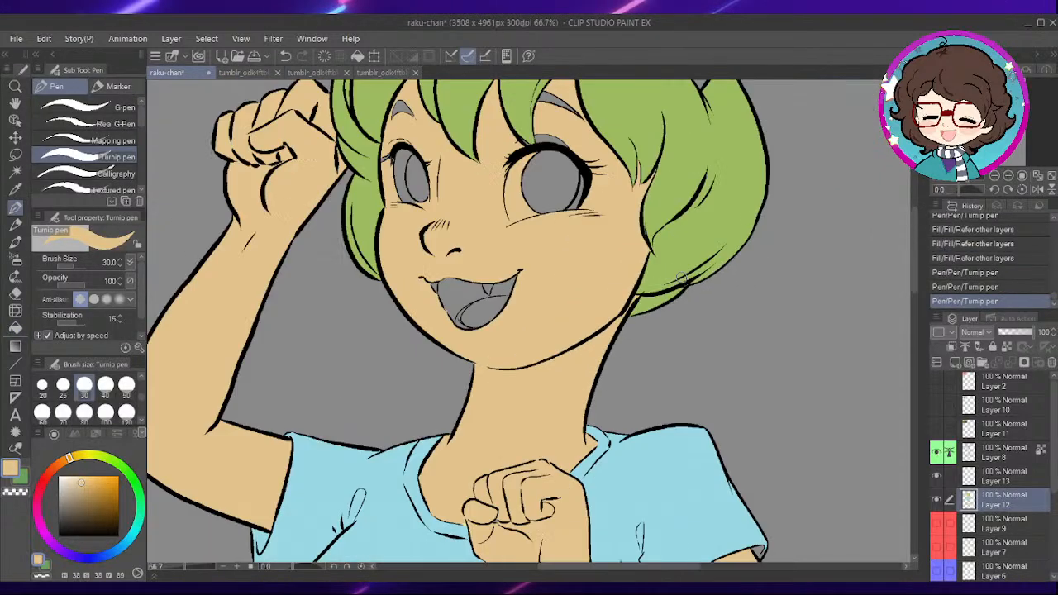
- Paint the unfilled upper eyelid of the larger eye in the skin tone with the Turnip pen at size 30
drag(612, 389, 584, 577)
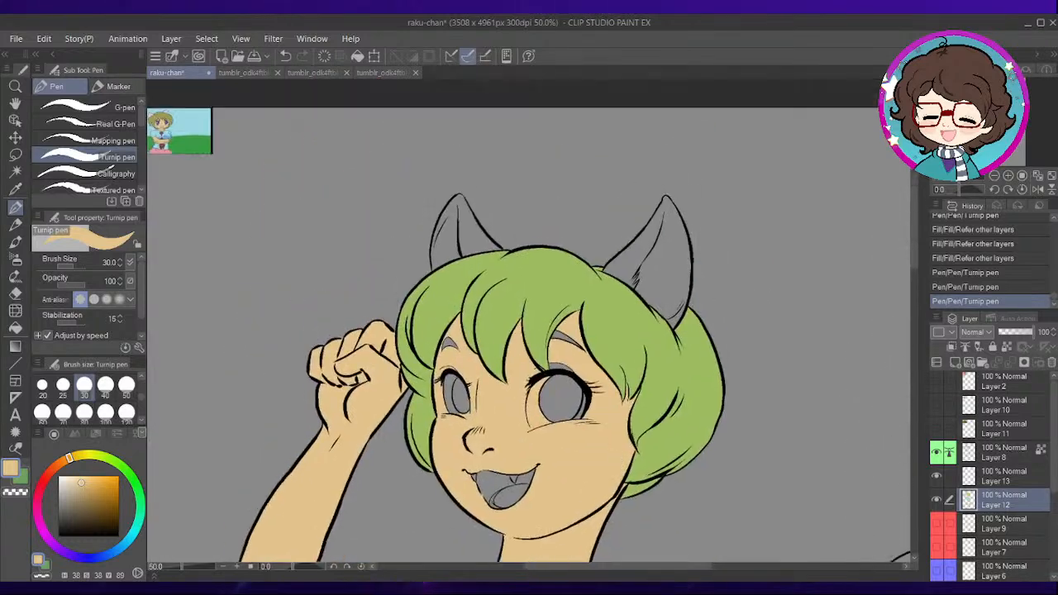
scroll(582, 363, up, 3)
scroll(582, 362, up, 4)
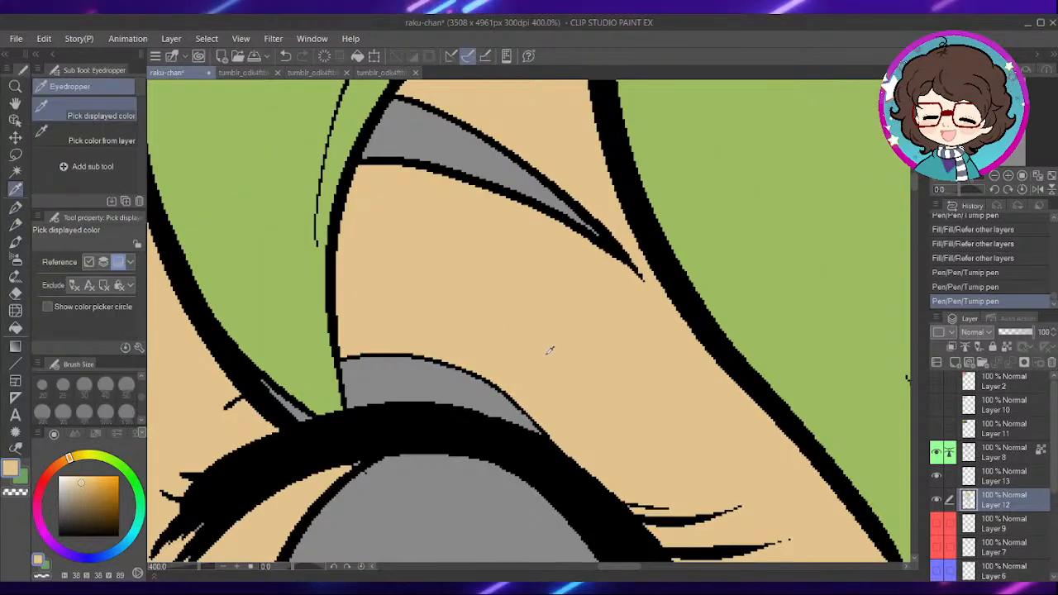
mouse_move(368, 380)
mouse_down()
mouse_move(371, 397)
mouse_move(367, 350)
mouse_move(513, 390)
mouse_up()
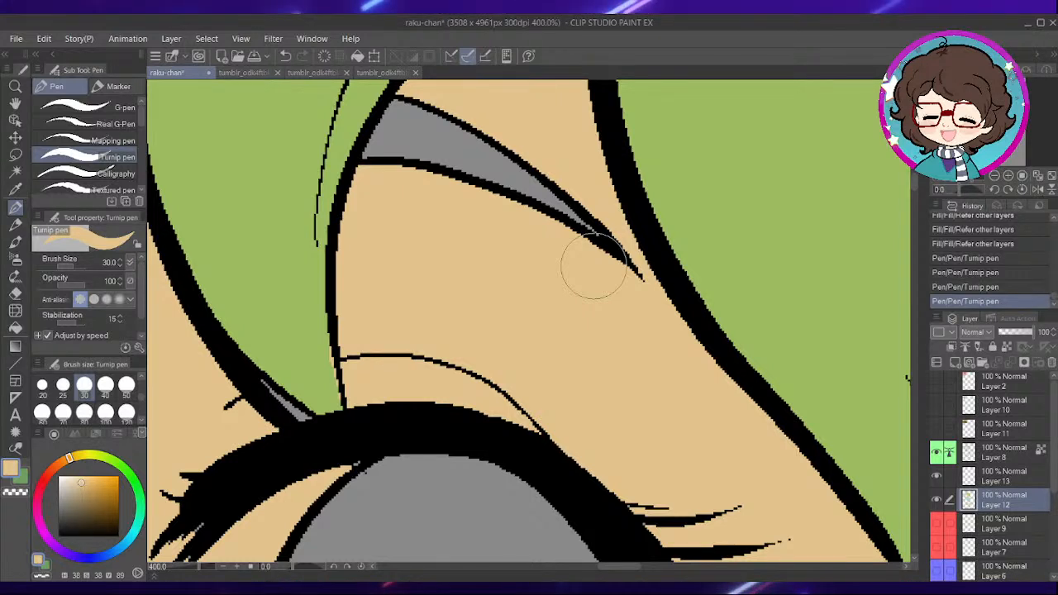
- Pick the hair green and cover the unfilled sliver at the fringe tip above the larger eye's lashes with the Turnip pen at size 25
drag(399, 393, 612, 400)
key(i)
click(473, 282)
key(p)
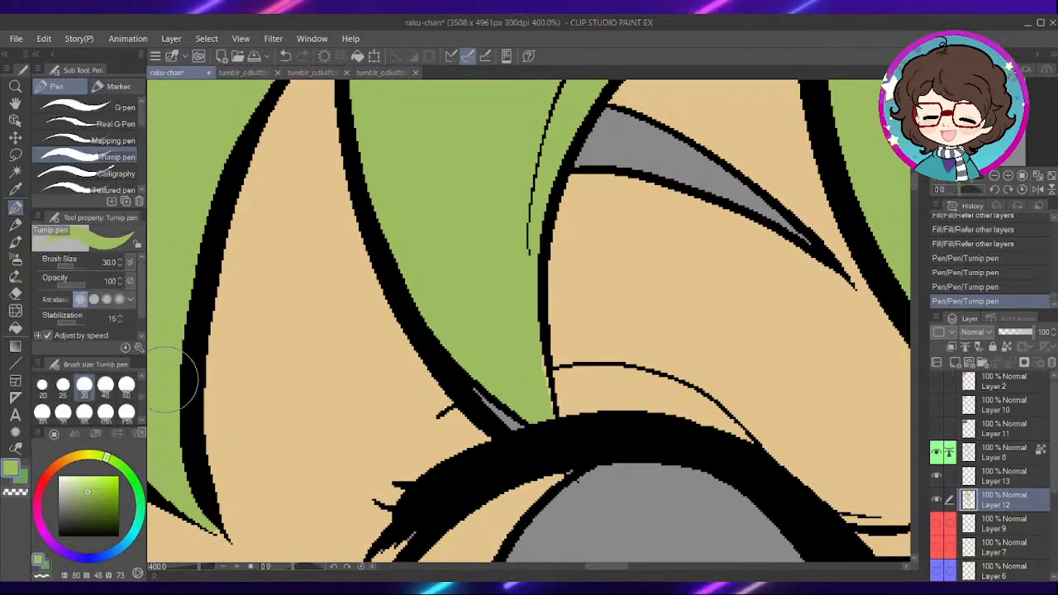
drag(472, 359, 544, 424)
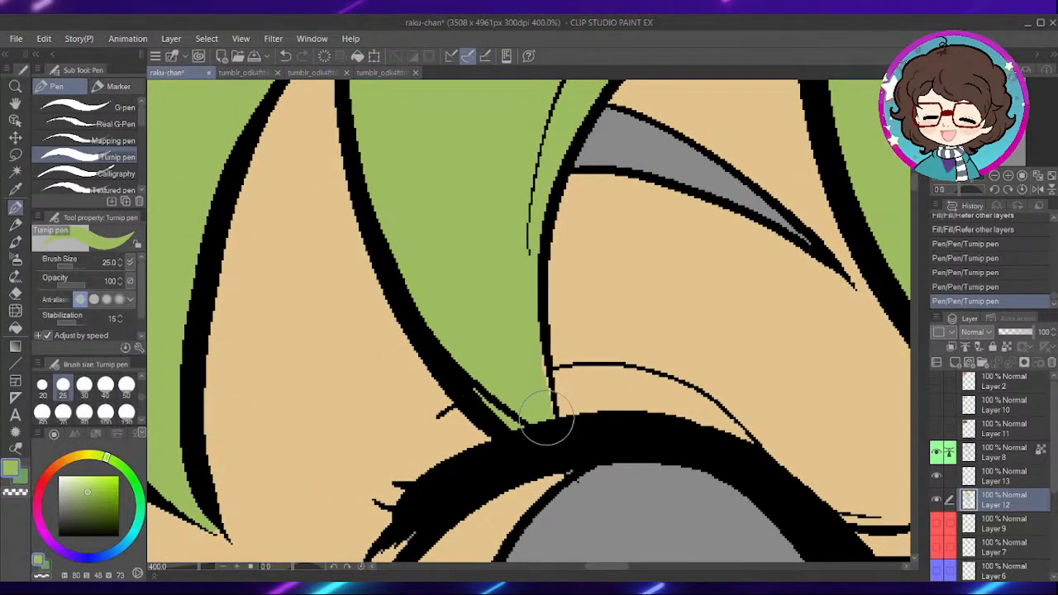
scroll(484, 314, down, 6)
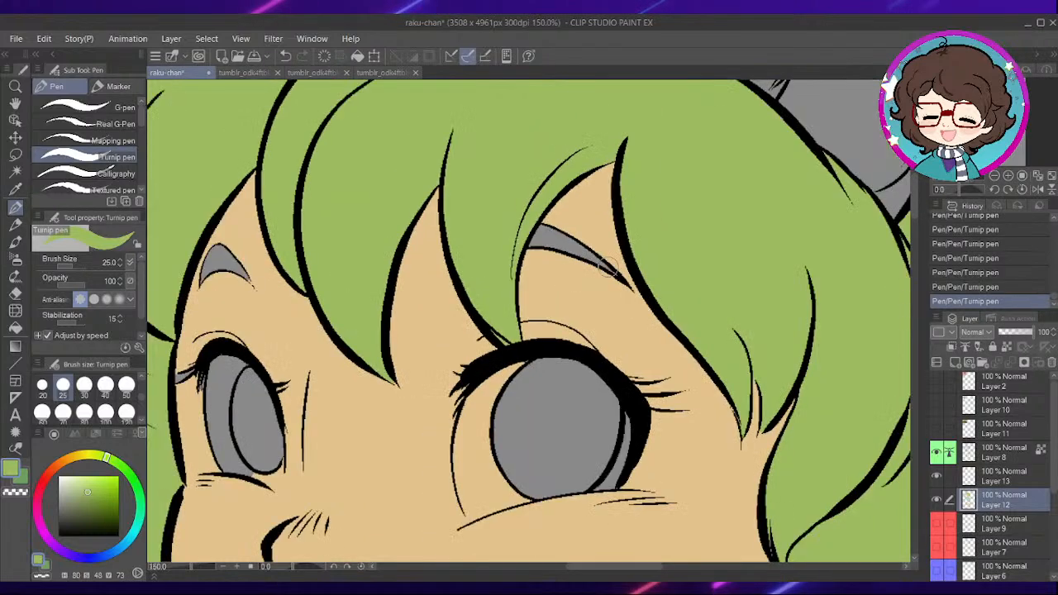
- Pick the pink of the character's skirt from the small reference picture
drag(481, 340, 595, 225)
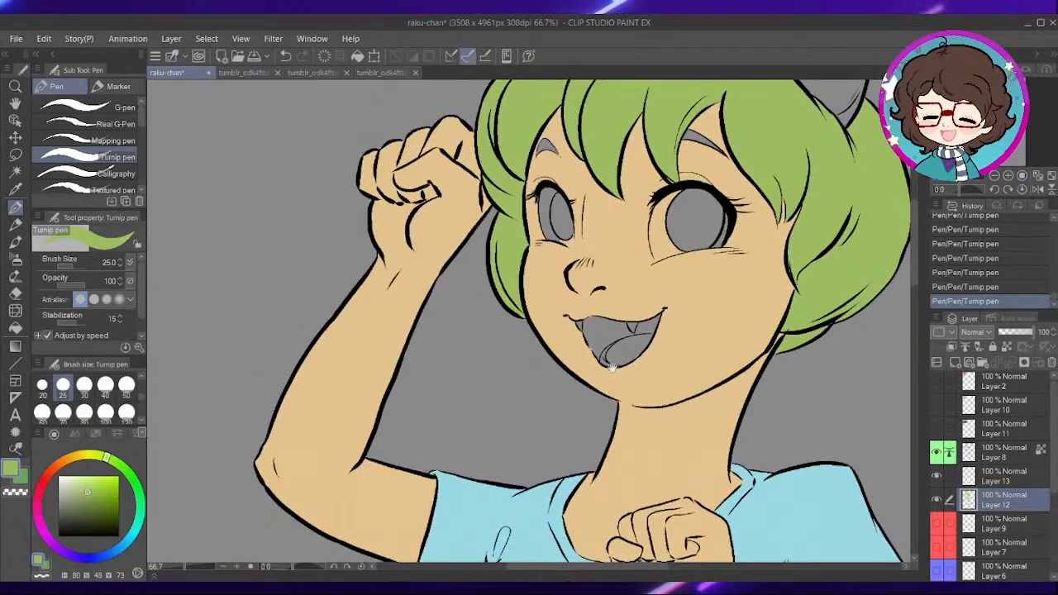
drag(732, 459, 641, 230)
mouse_move(654, 451)
mouse_down()
mouse_move(611, 270)
mouse_move(661, 435)
mouse_up()
drag(463, 168, 513, 438)
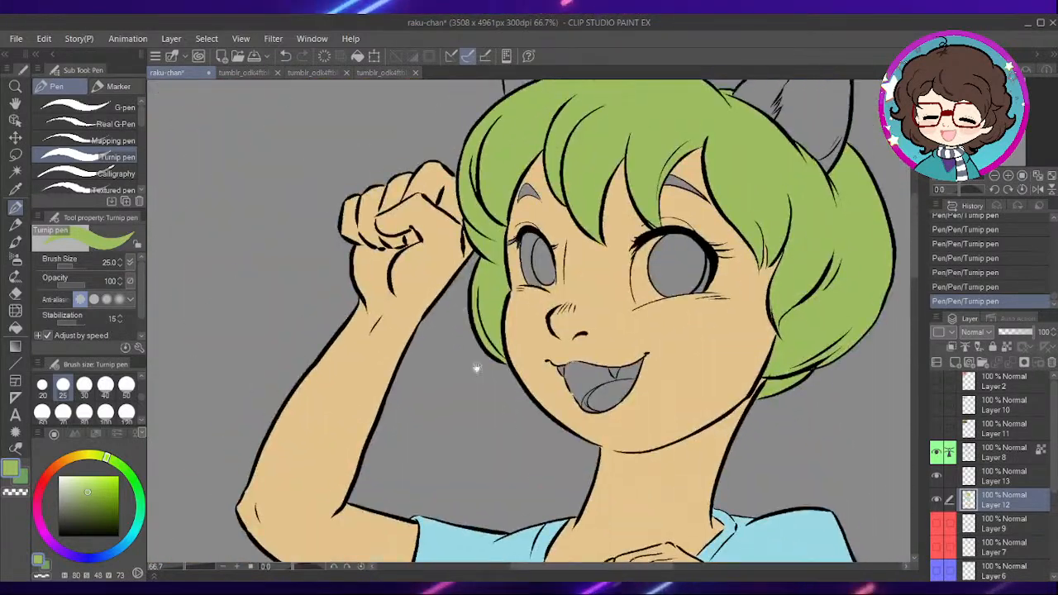
drag(422, 194, 578, 447)
drag(454, 180, 493, 347)
scroll(347, 365, up, 8)
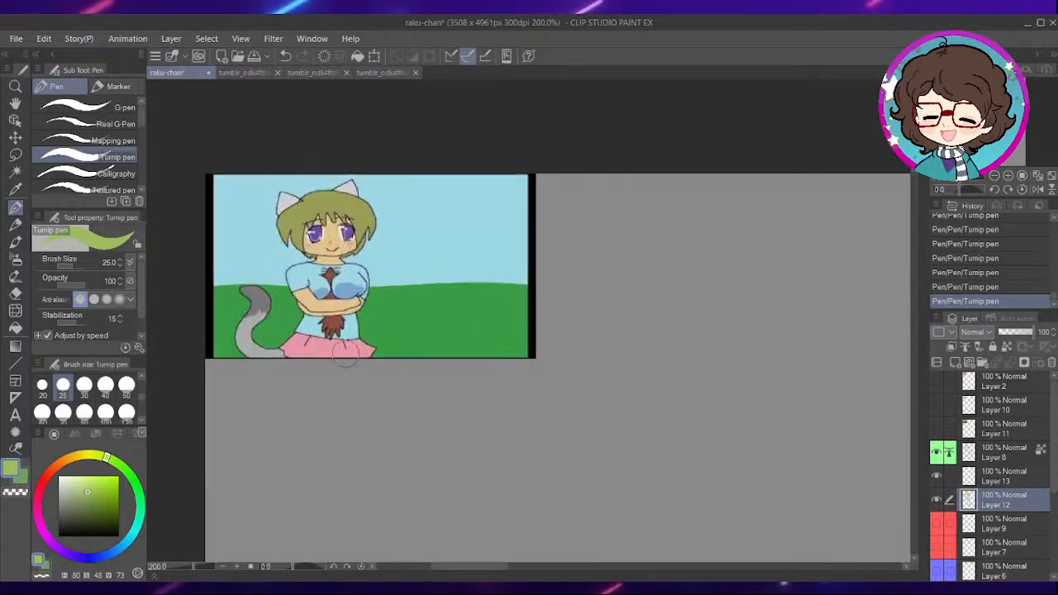
key(i)
click(268, 335)
key(p)
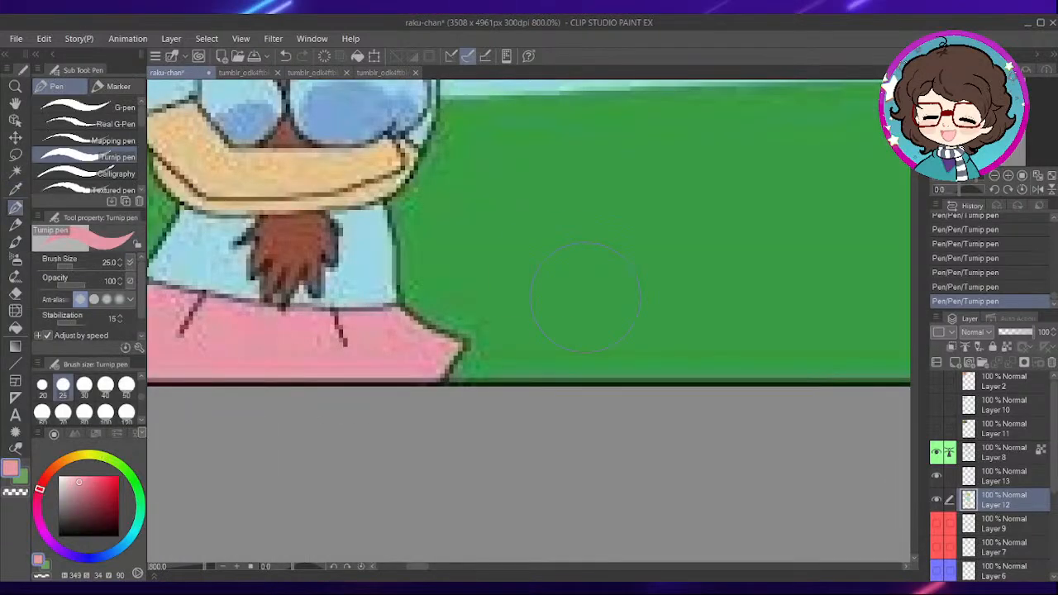
- Fill the ruffled skirt and its separate fold areas with the pink, referring to other layers
scroll(580, 310, down, 7)
drag(734, 488, 531, 263)
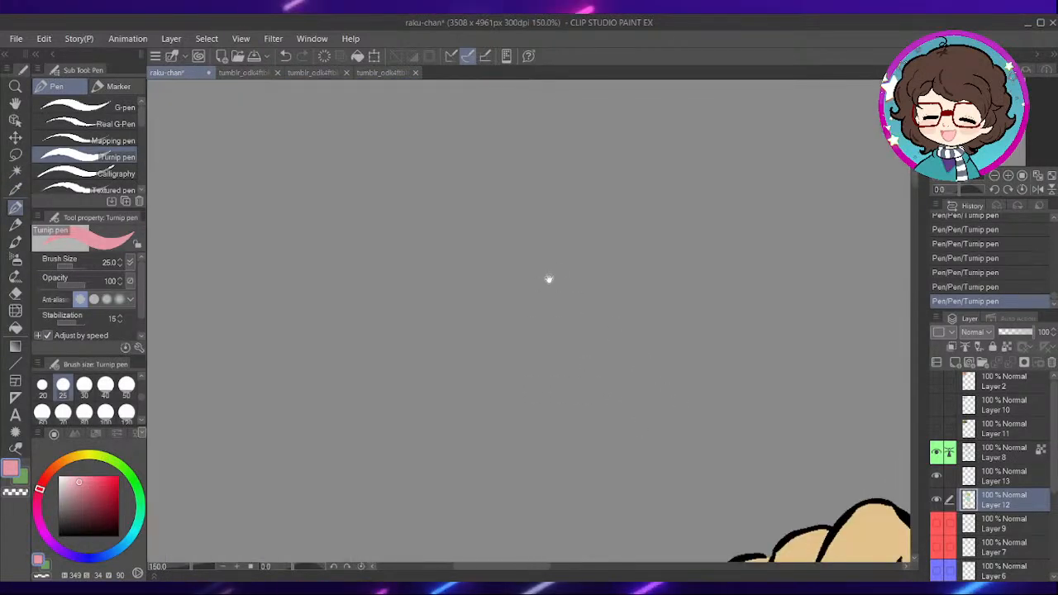
drag(659, 398, 589, 266)
drag(654, 420, 519, 225)
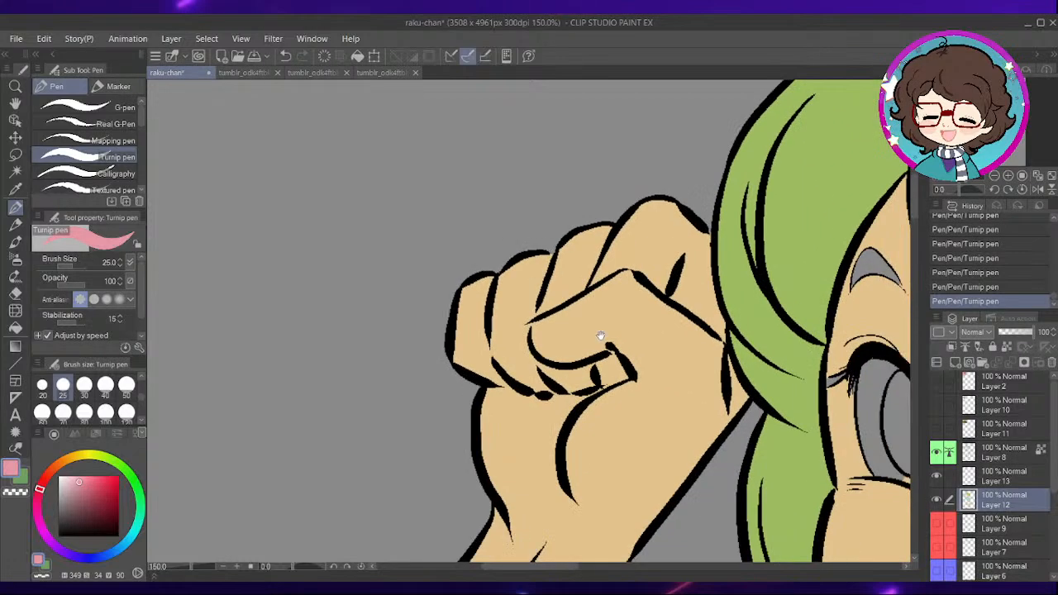
drag(657, 384, 568, 263)
drag(700, 397, 610, 196)
drag(633, 388, 605, 179)
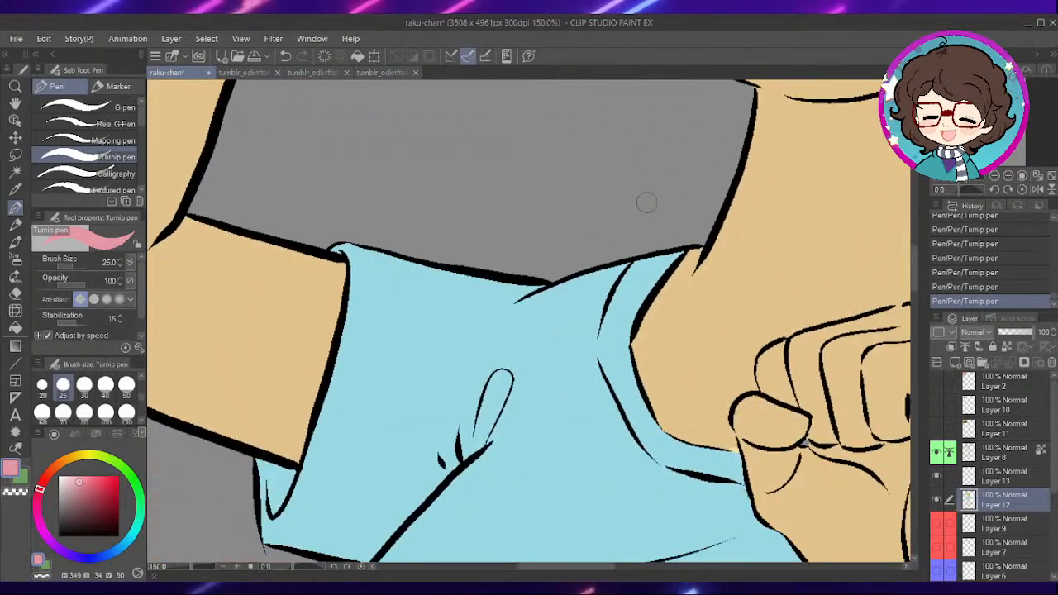
scroll(724, 212, down, 2)
drag(702, 397, 548, 228)
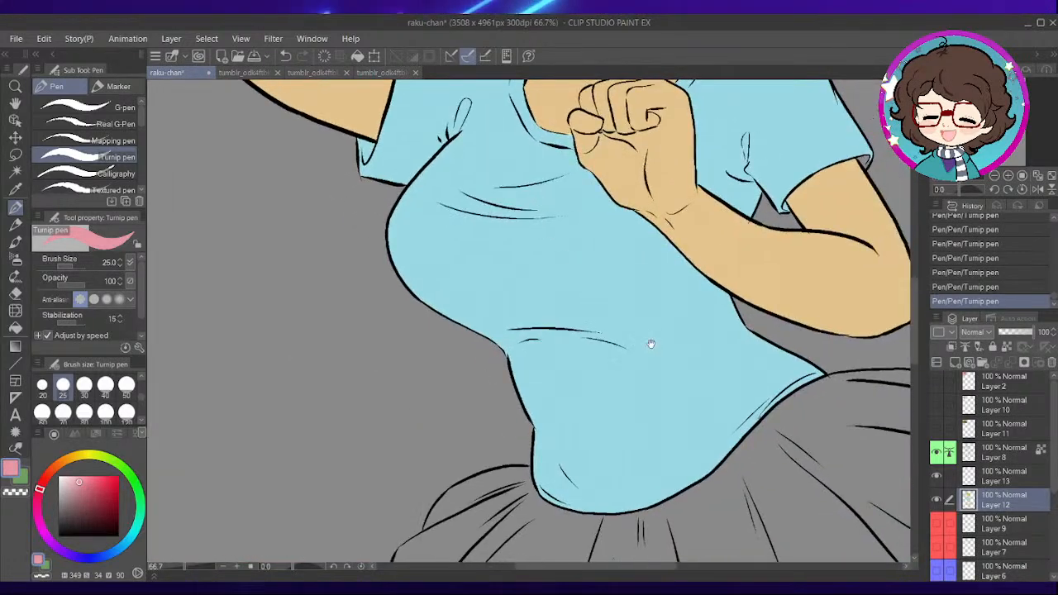
drag(652, 347, 513, 201)
drag(582, 327, 482, 220)
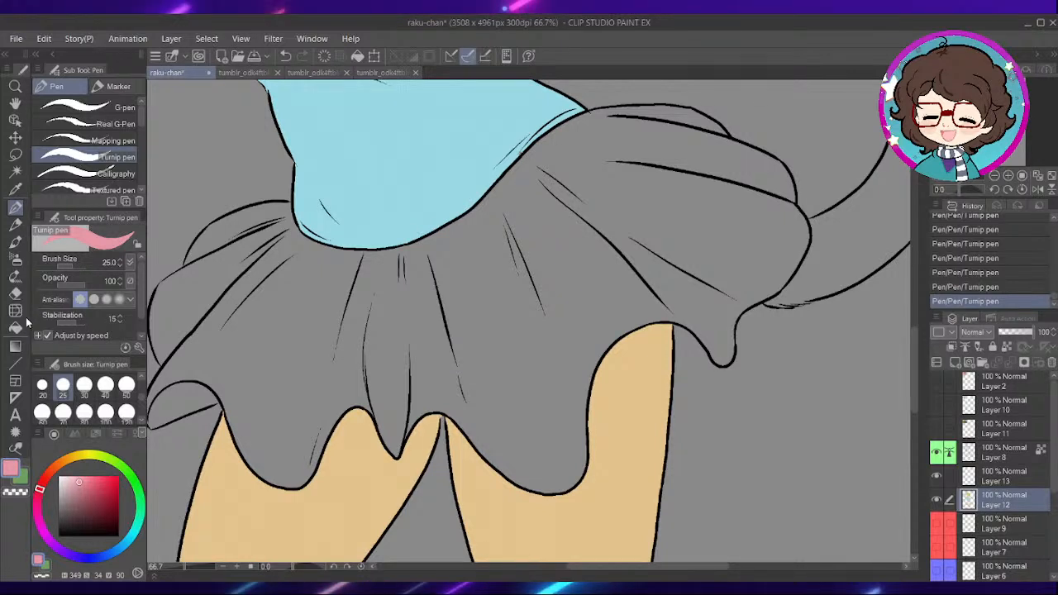
key(g)
click(579, 338)
drag(376, 396, 597, 340)
click(416, 347)
- Touch up the unfilled spots among the skirt's creases near the waist with the pink Turnip pen at size 25
drag(751, 293, 684, 388)
scroll(408, 246, up, 5)
key(p)
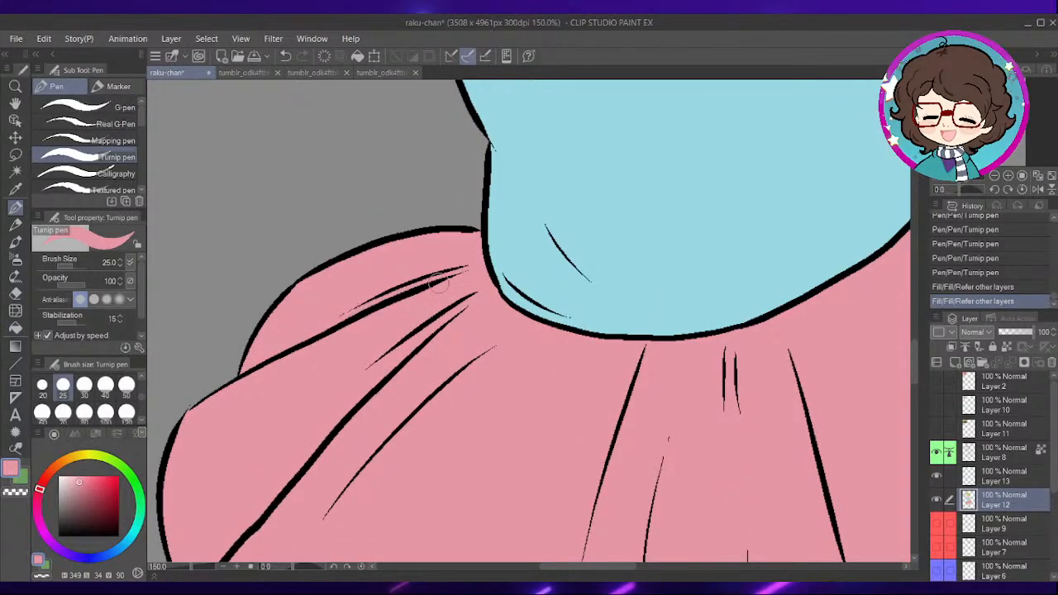
scroll(609, 365, down, 6)
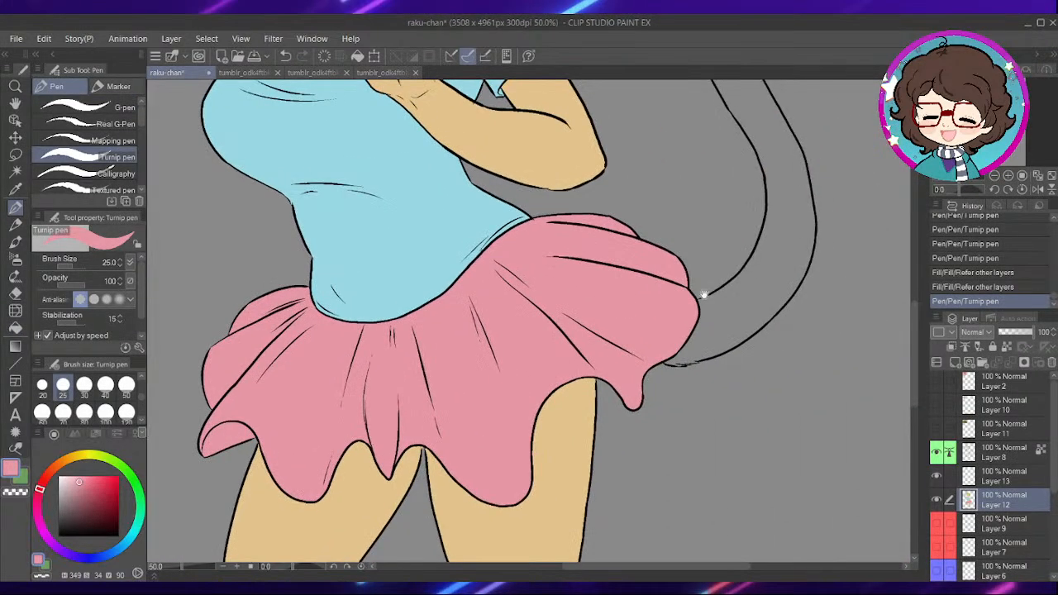
- Show Layer 10 with the Breakin' 2 poster and delete that layer
drag(517, 279, 638, 539)
drag(603, 378, 668, 505)
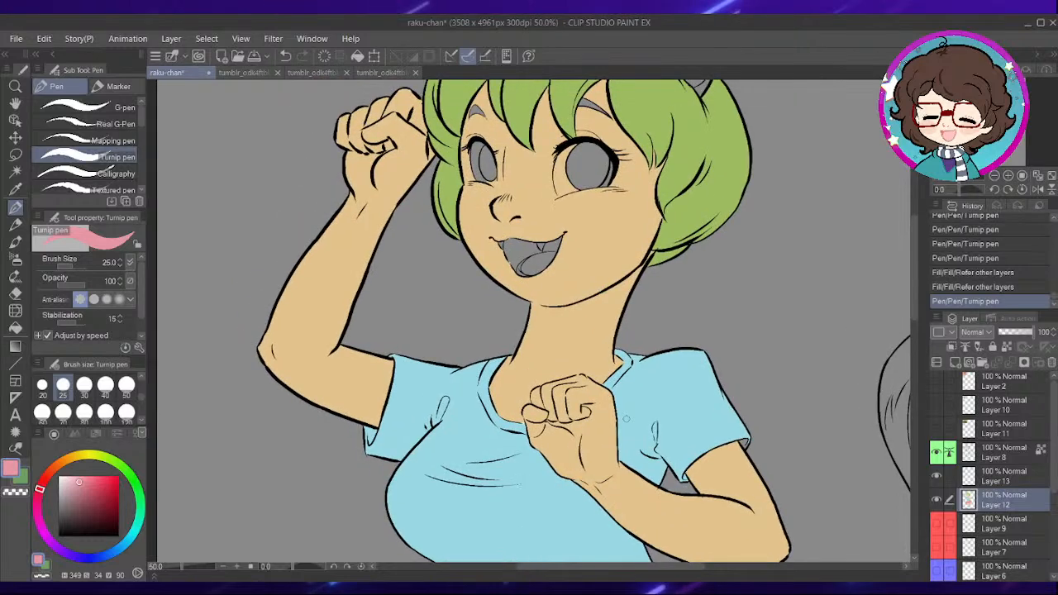
drag(522, 299, 642, 475)
mouse_move(415, 233)
mouse_down()
mouse_move(470, 416)
mouse_move(549, 488)
mouse_up()
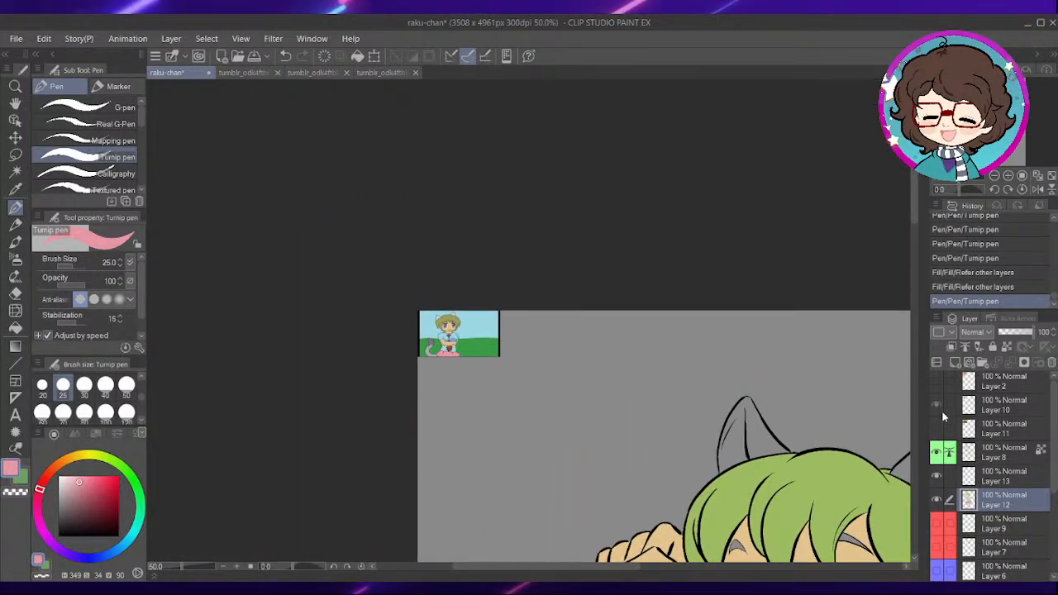
click(937, 406)
click(1005, 409)
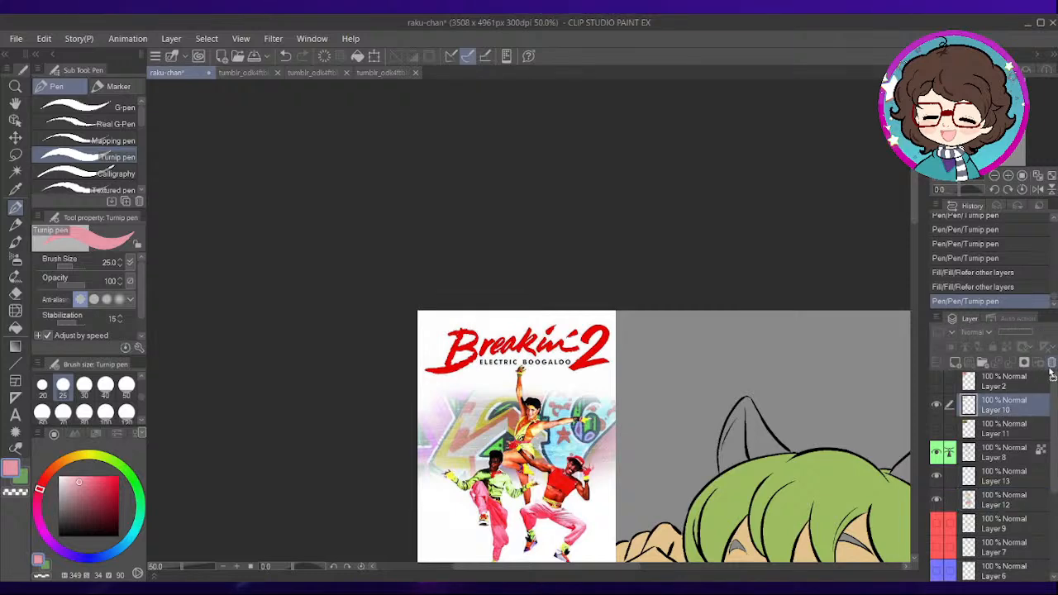
key(Delete)
- Show the Layer 2 reference picture, pick the dark purple inside the cat-eared character's mouth, and hide the layer again
click(938, 382)
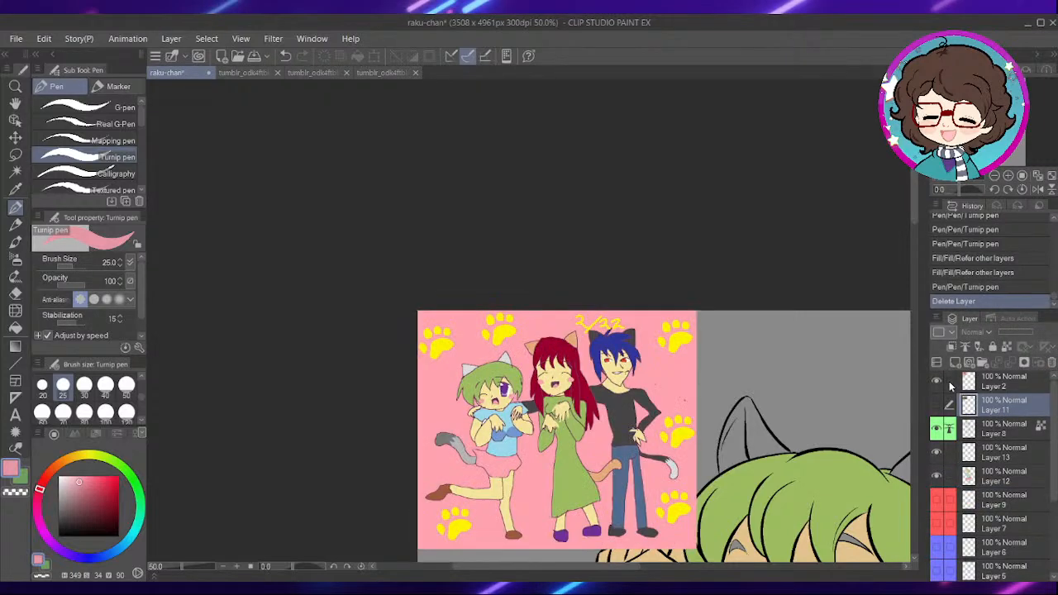
key(ctrl+alt+0)
scroll(524, 472, up, 8)
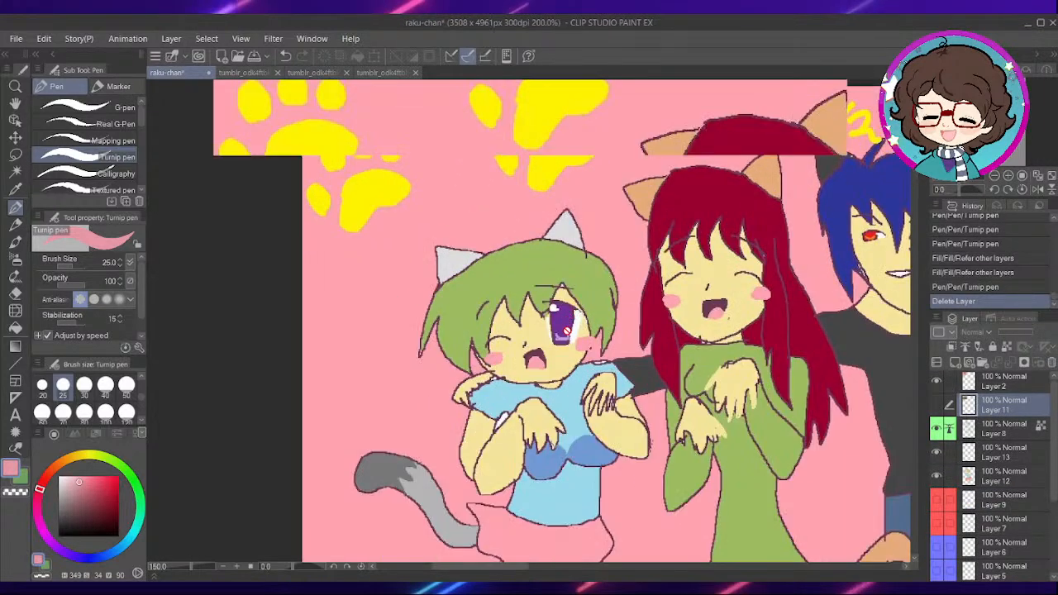
key(i)
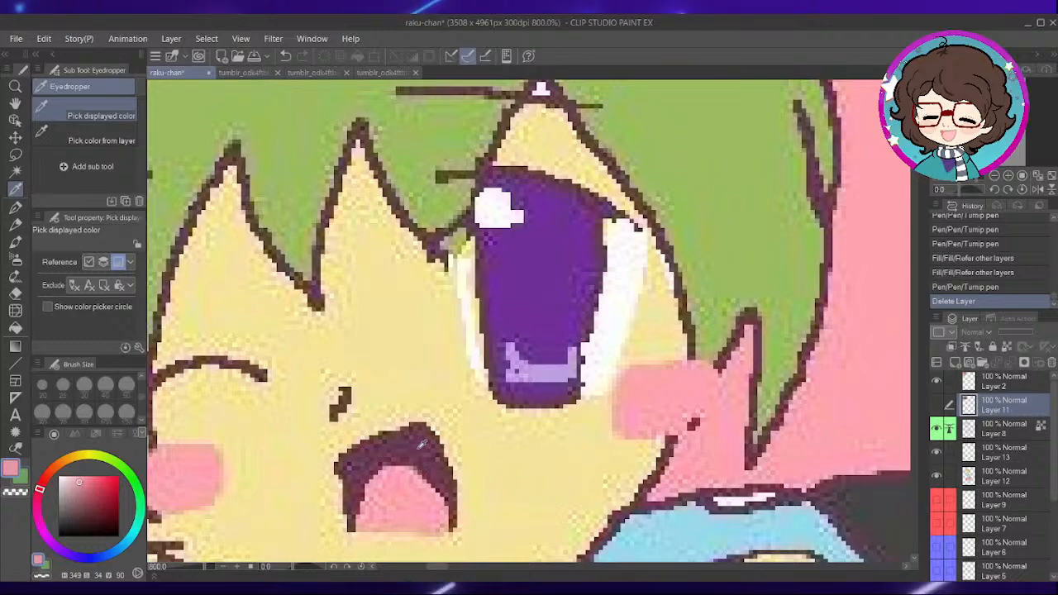
click(422, 445)
key(p)
scroll(616, 296, down, 6)
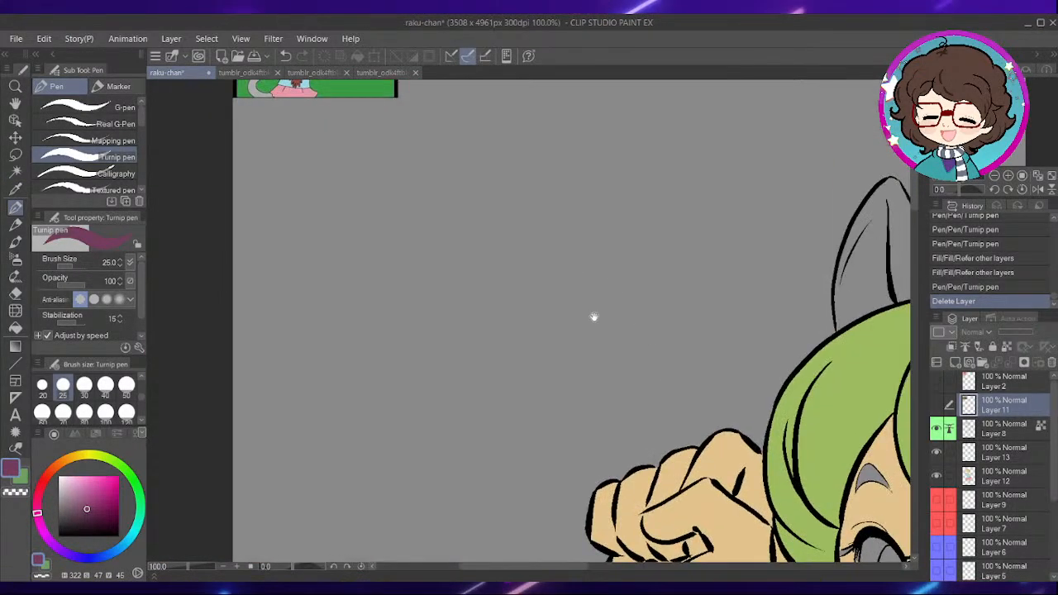
- On Layer 12, paint dark purple along the side and upper edge inside the open mouth with the Turnip pen at size 25
drag(569, 288, 399, 147)
drag(691, 463, 521, 314)
drag(715, 559, 617, 384)
drag(564, 345, 604, 338)
scroll(599, 297, up, 1)
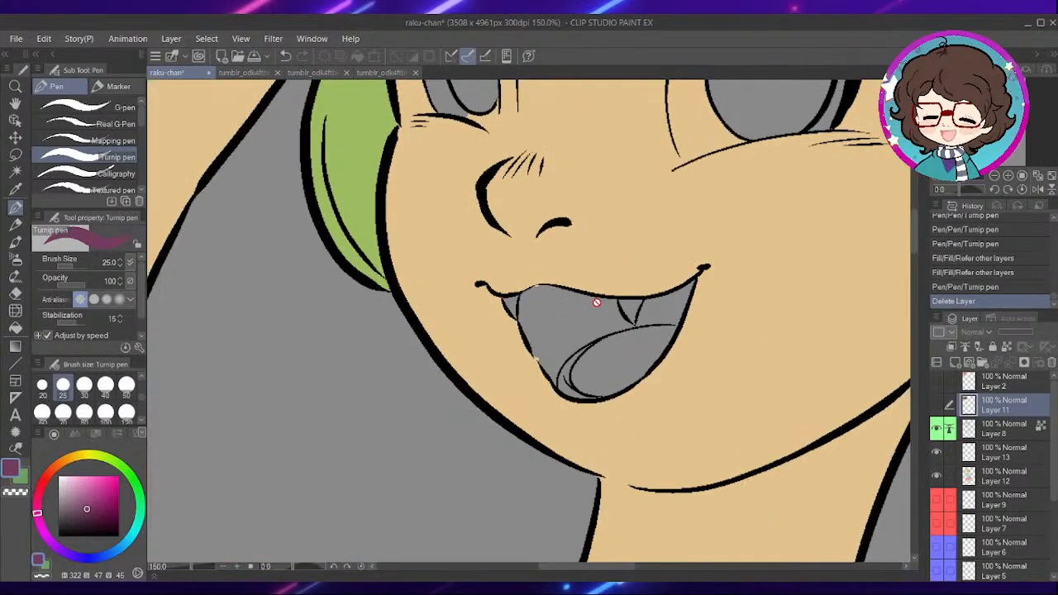
scroll(597, 303, up, 1)
click(990, 472)
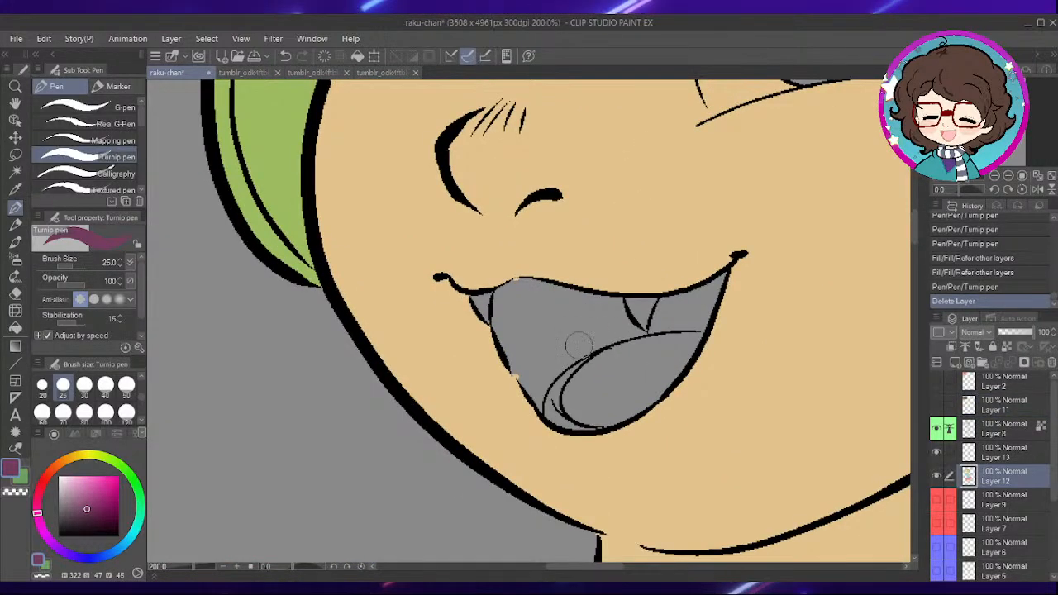
key(p)
key(p)
scroll(513, 311, up, 2)
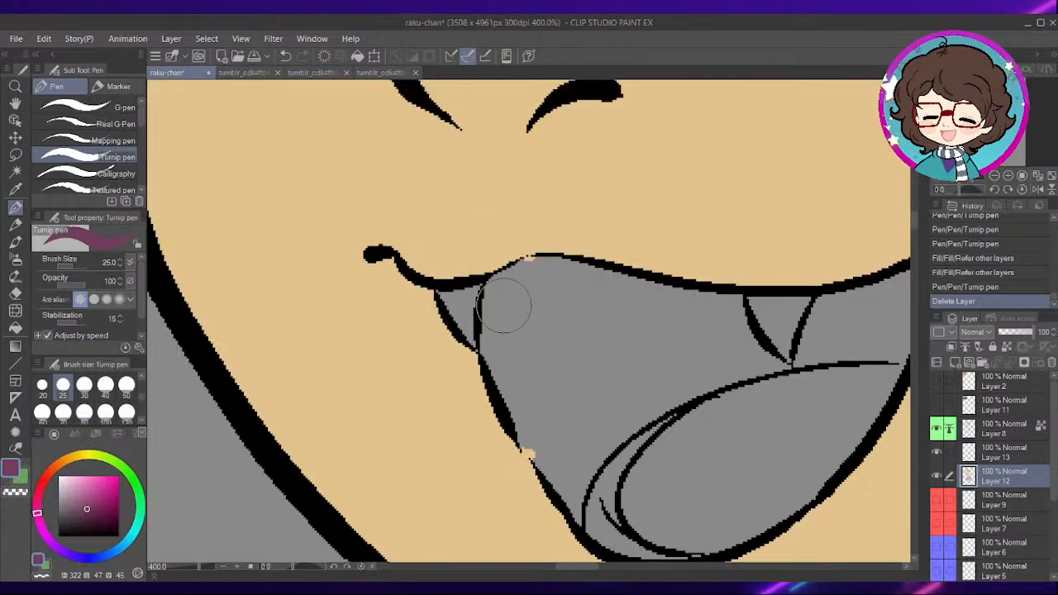
mouse_move(500, 298)
mouse_down()
mouse_move(509, 351)
mouse_move(570, 492)
mouse_move(608, 515)
mouse_up()
mouse_move(632, 391)
mouse_down()
mouse_move(569, 385)
mouse_move(540, 359)
mouse_move(524, 403)
mouse_up()
drag(587, 355, 569, 356)
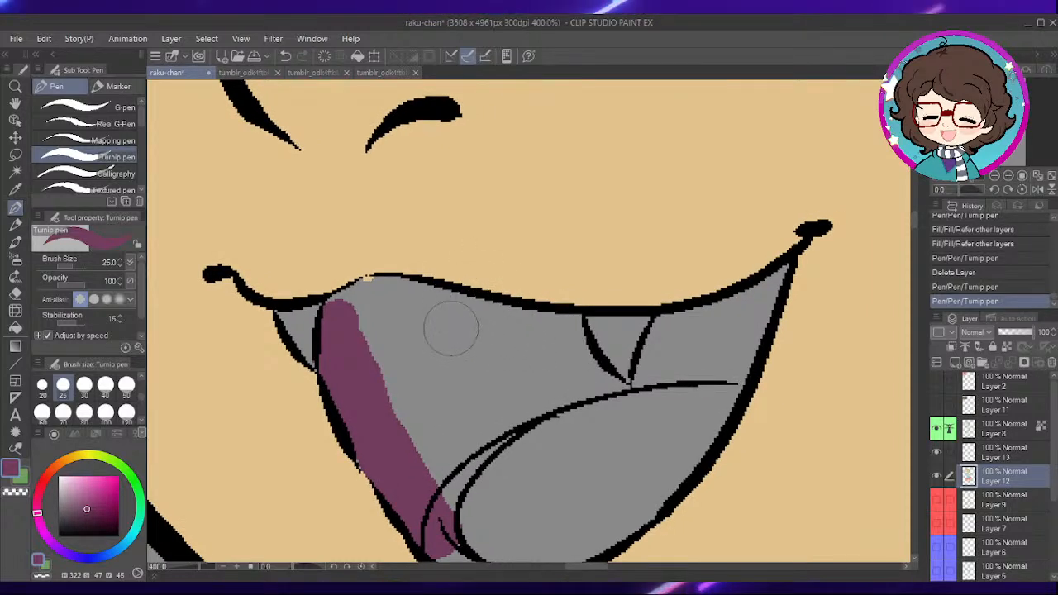
mouse_move(382, 330)
mouse_down()
mouse_move(392, 340)
mouse_move(359, 326)
mouse_move(419, 309)
mouse_move(565, 352)
mouse_move(632, 352)
mouse_up()
drag(689, 330, 581, 359)
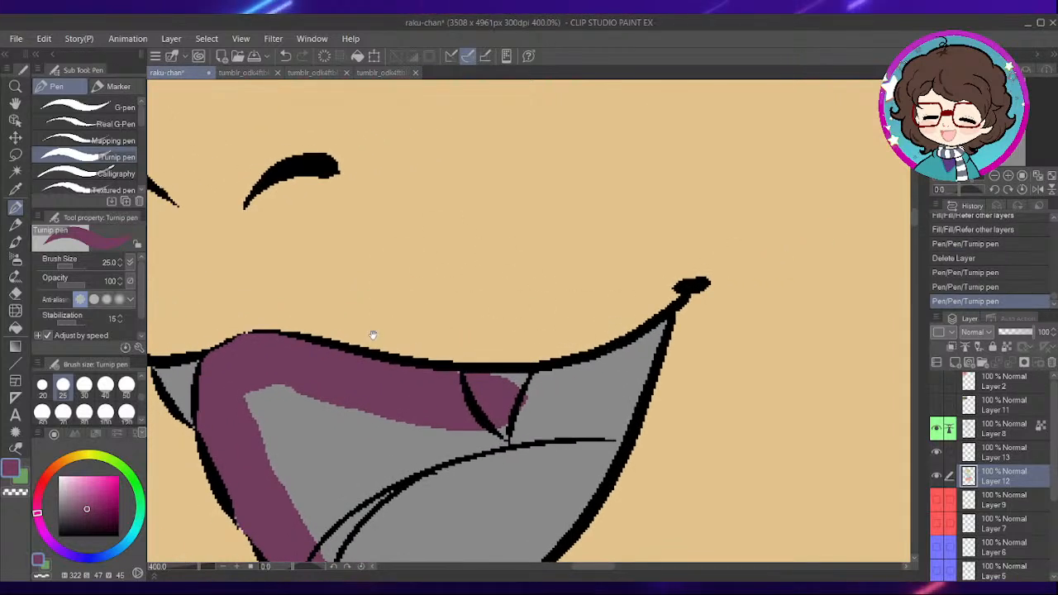
drag(365, 332, 447, 348)
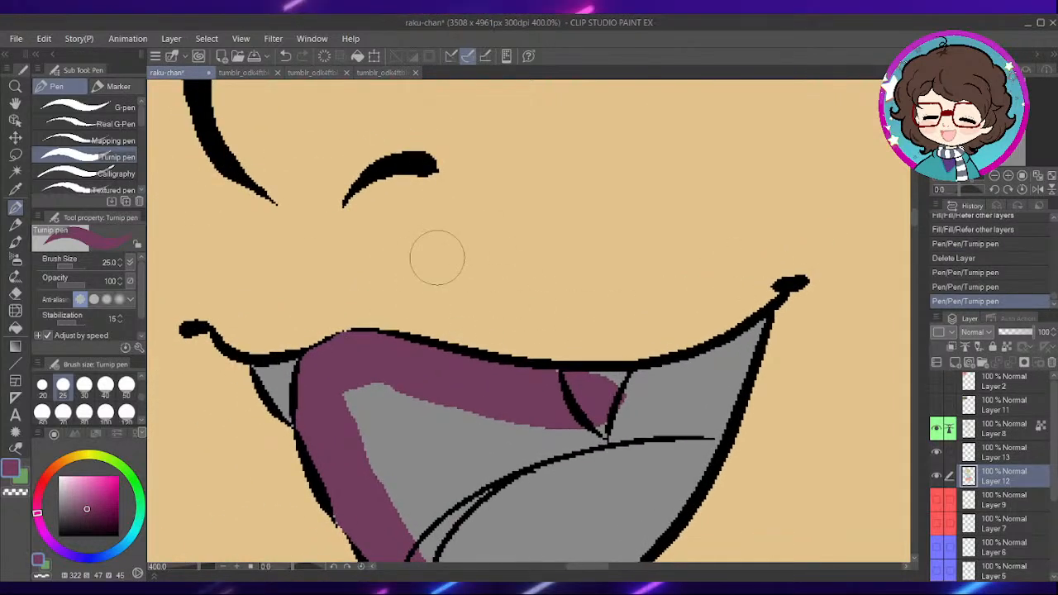
- Set the brush size to 15 and paint the rest of the mouth interior around the tongue dark purple
scroll(108, 393, up, 1)
click(105, 385)
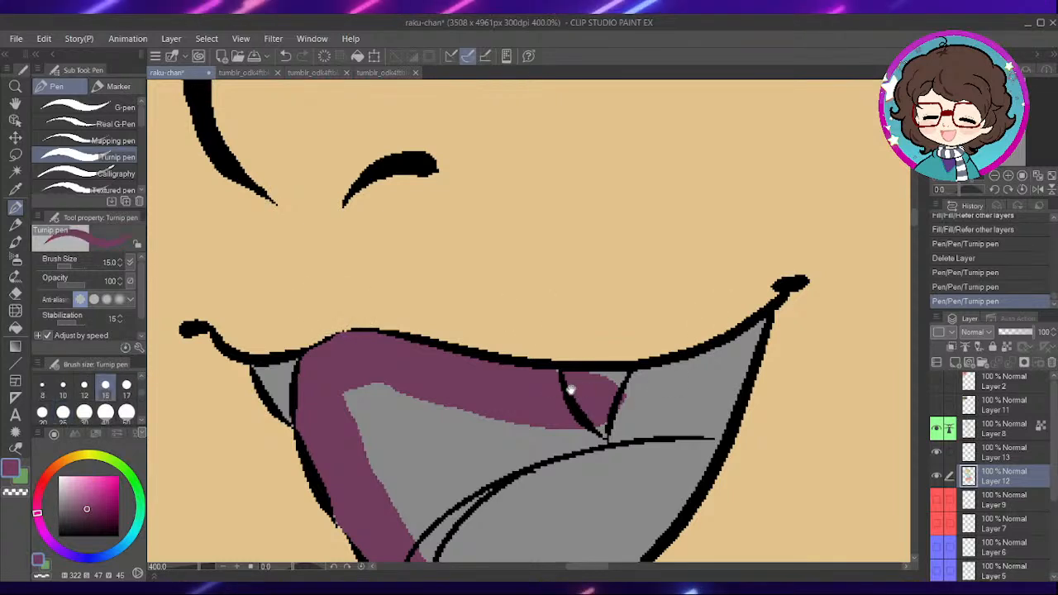
mouse_move(556, 379)
mouse_down()
mouse_move(603, 387)
mouse_move(680, 372)
mouse_up()
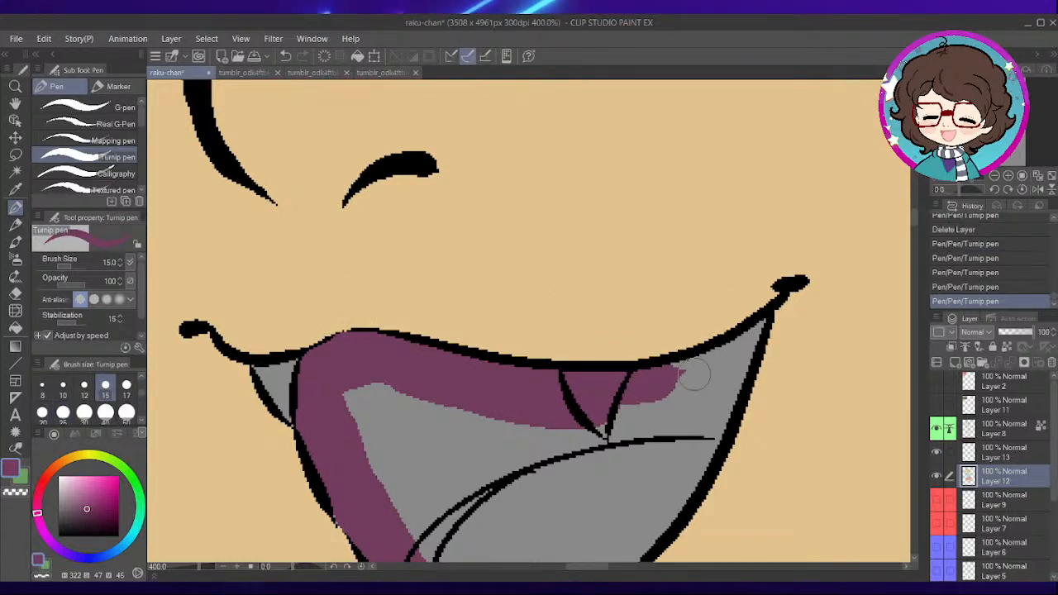
drag(759, 324, 666, 371)
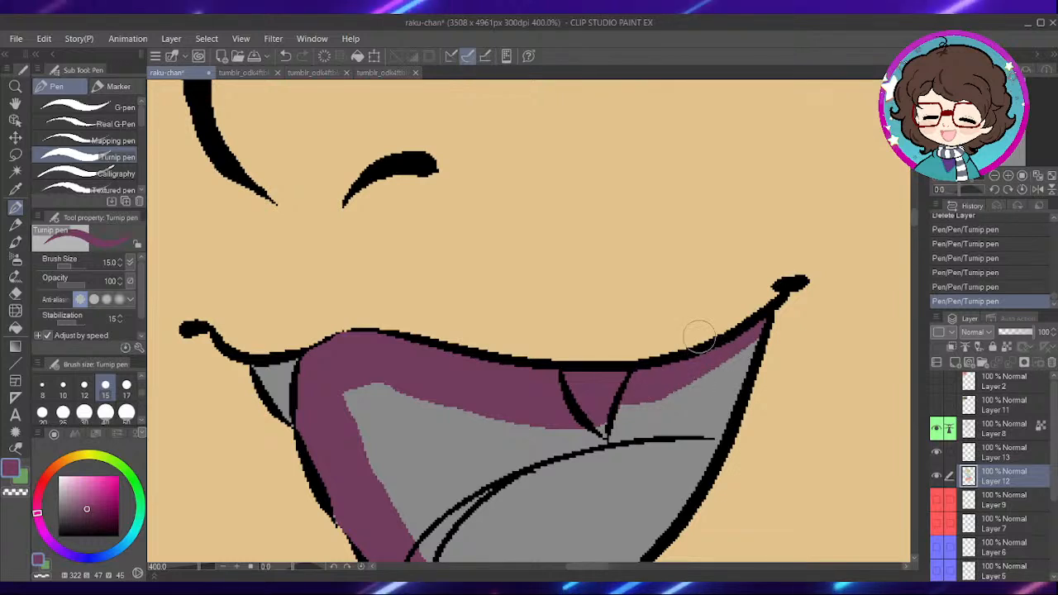
drag(725, 399, 726, 344)
mouse_move(757, 283)
mouse_down()
mouse_move(693, 398)
mouse_move(679, 372)
mouse_move(420, 488)
mouse_move(554, 431)
mouse_up()
mouse_move(699, 334)
mouse_down()
mouse_move(614, 369)
mouse_move(573, 366)
mouse_move(402, 460)
mouse_move(503, 373)
mouse_move(413, 426)
mouse_move(383, 425)
mouse_move(345, 372)
mouse_up()
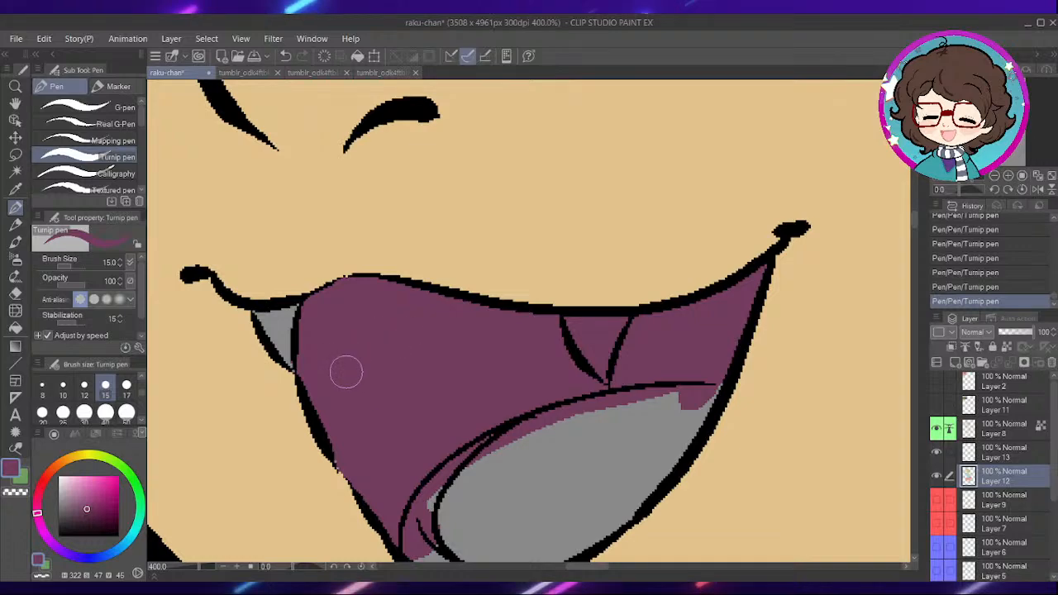
- Pick the skin colour from the face and paint over the unfilled gap between the outer lashes of the smaller eye
scroll(655, 340, down, 3)
scroll(655, 340, down, 1)
drag(446, 362, 695, 556)
drag(606, 287, 505, 182)
scroll(562, 226, up, 4)
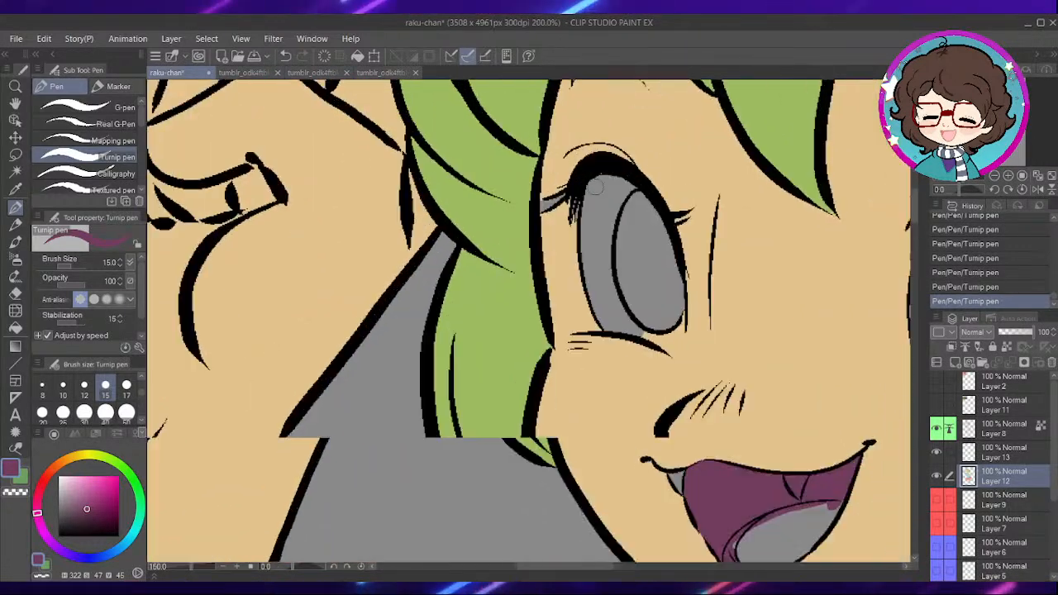
alt+click(535, 240)
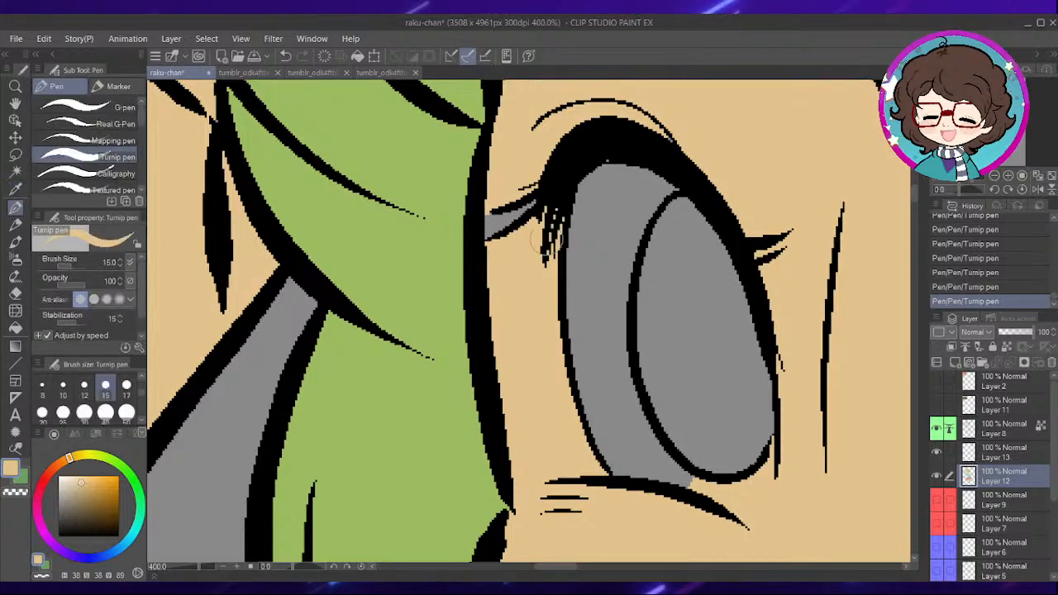
drag(538, 224, 502, 204)
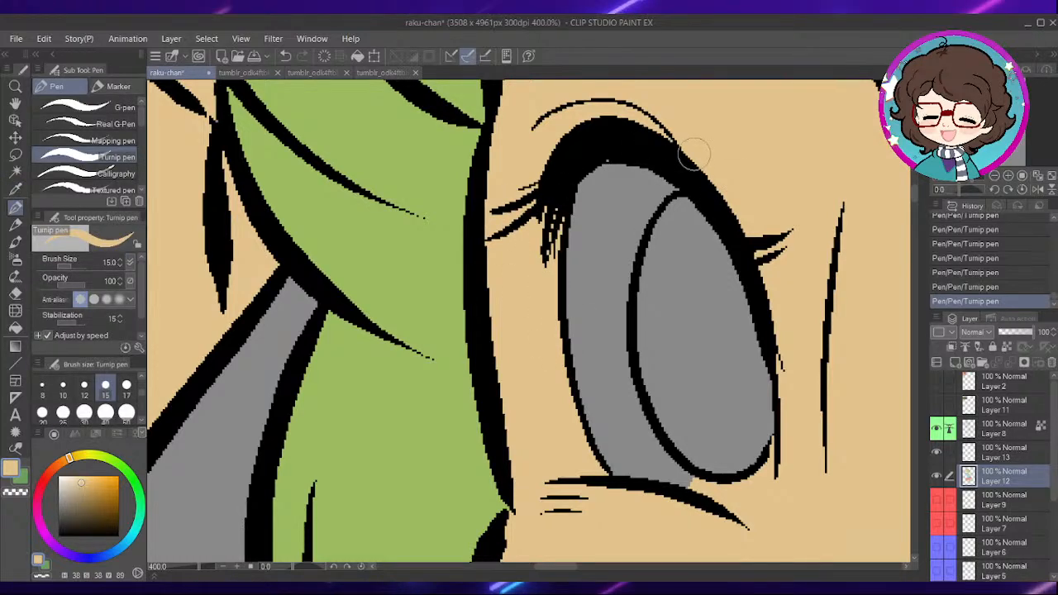
drag(721, 182, 399, 275)
drag(650, 256, 399, 263)
drag(805, 314, 498, 359)
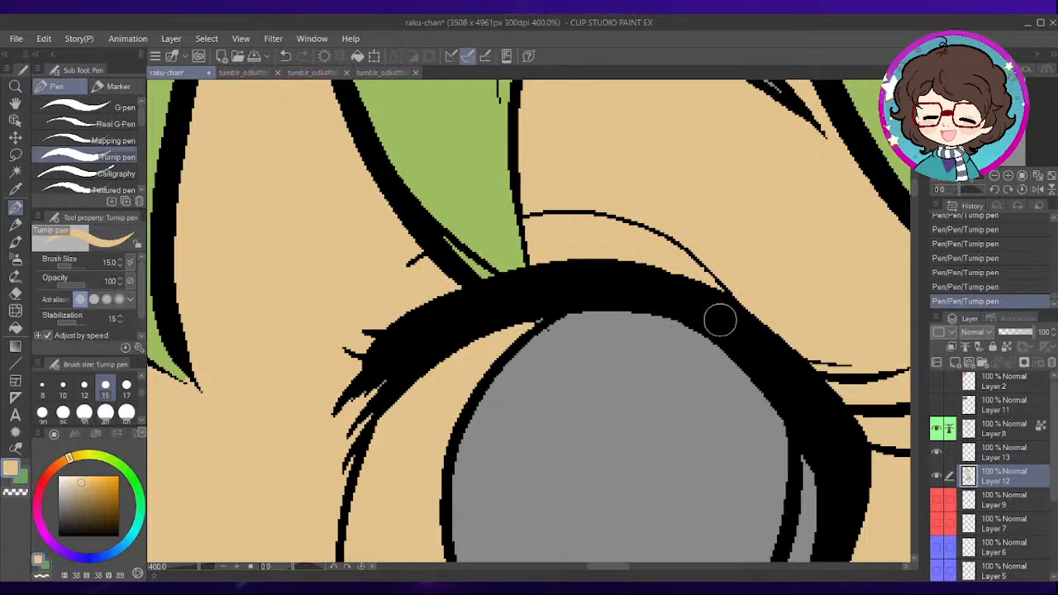
- Show the Layer 2 reference picture, pick the pink of the green-haired character's tongue, and hide the layer again
scroll(721, 320, down, 2)
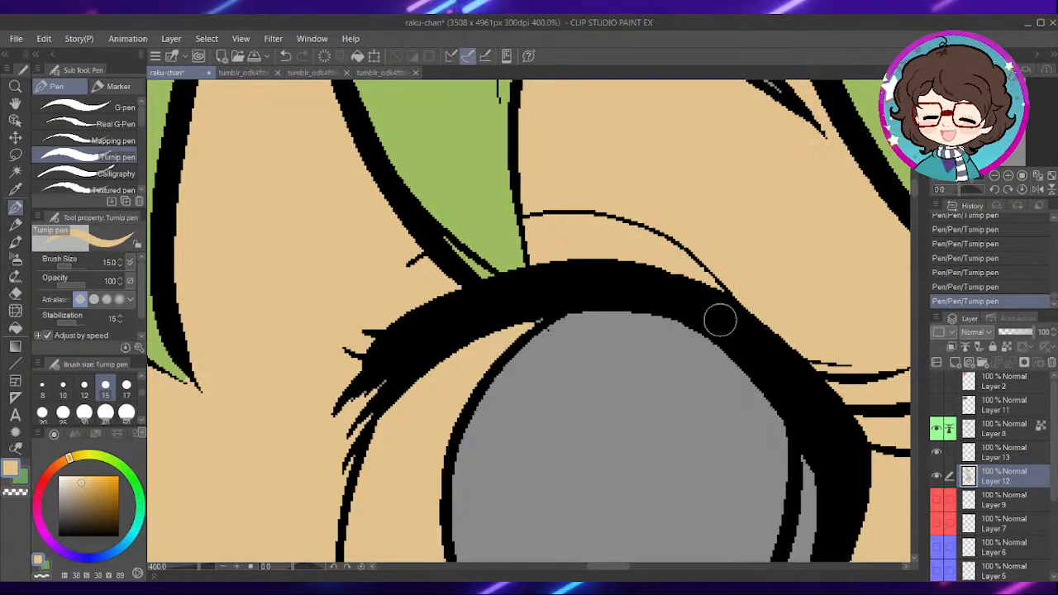
scroll(631, 295, down, 3)
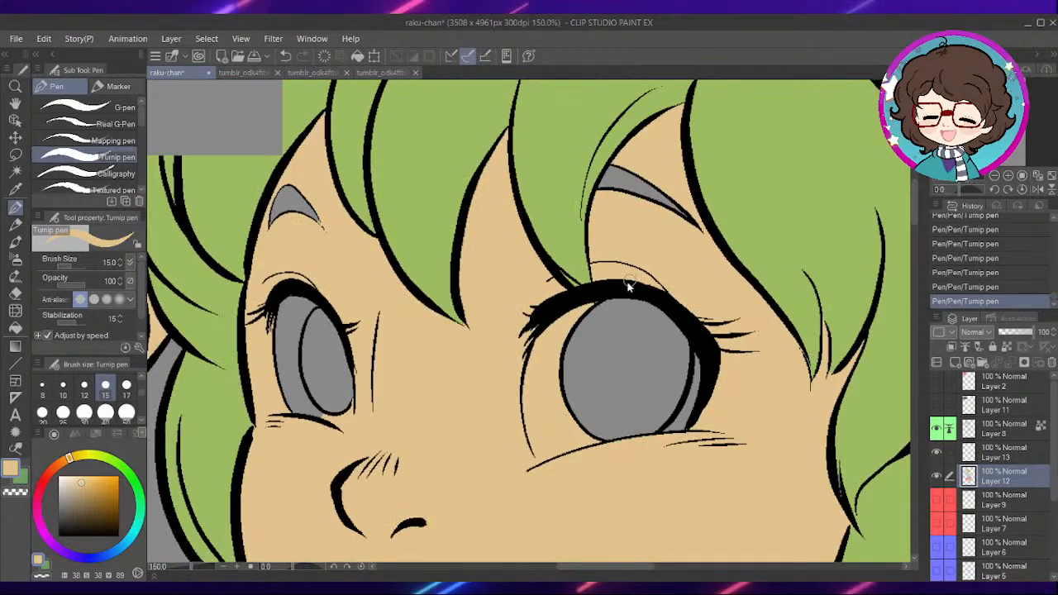
scroll(629, 286, down, 3)
drag(391, 224, 575, 419)
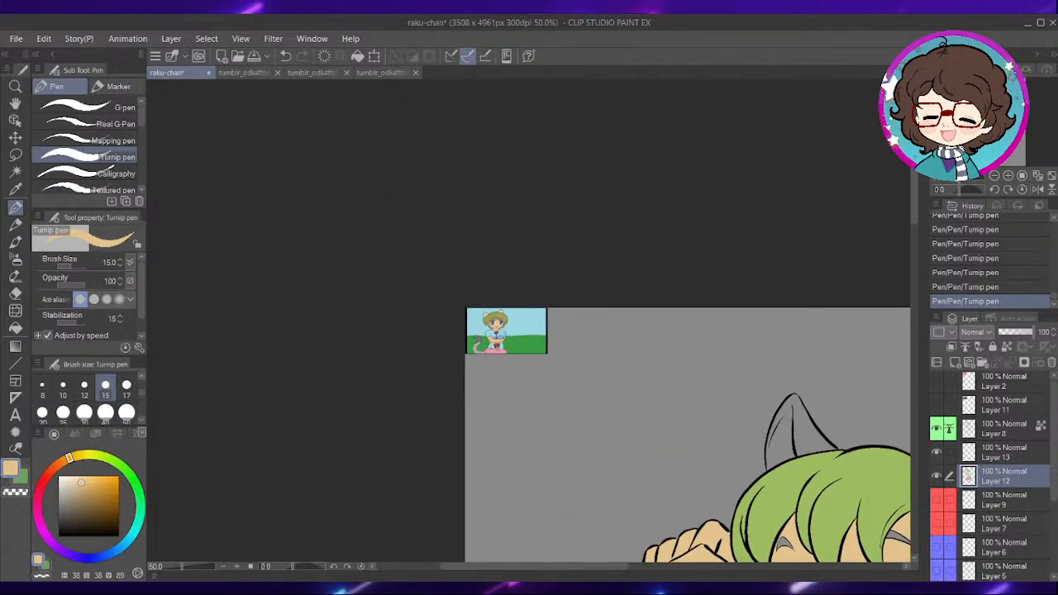
scroll(493, 321, up, 2)
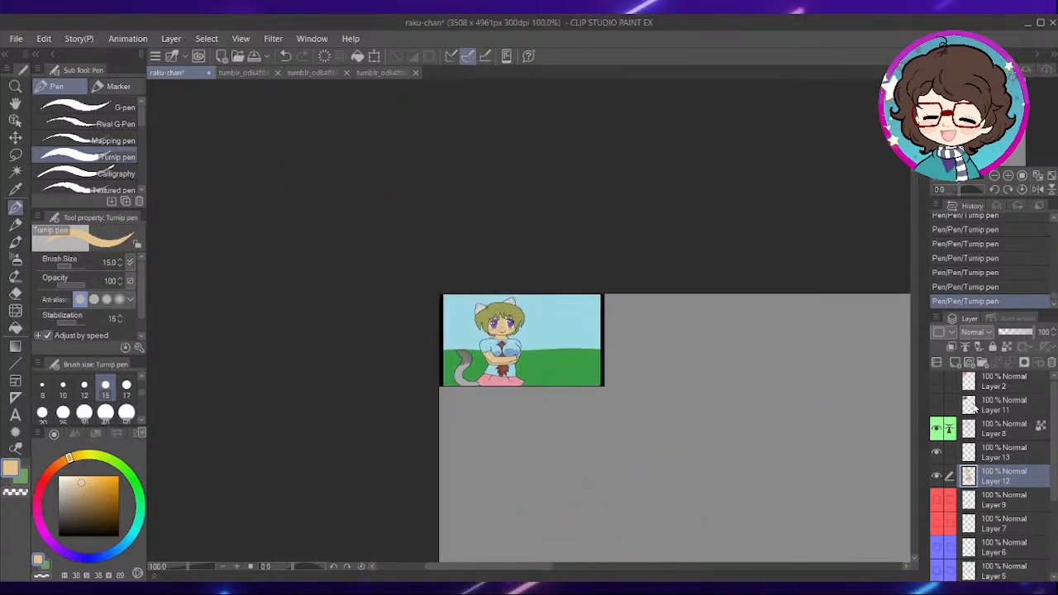
scroll(602, 452, up, 1)
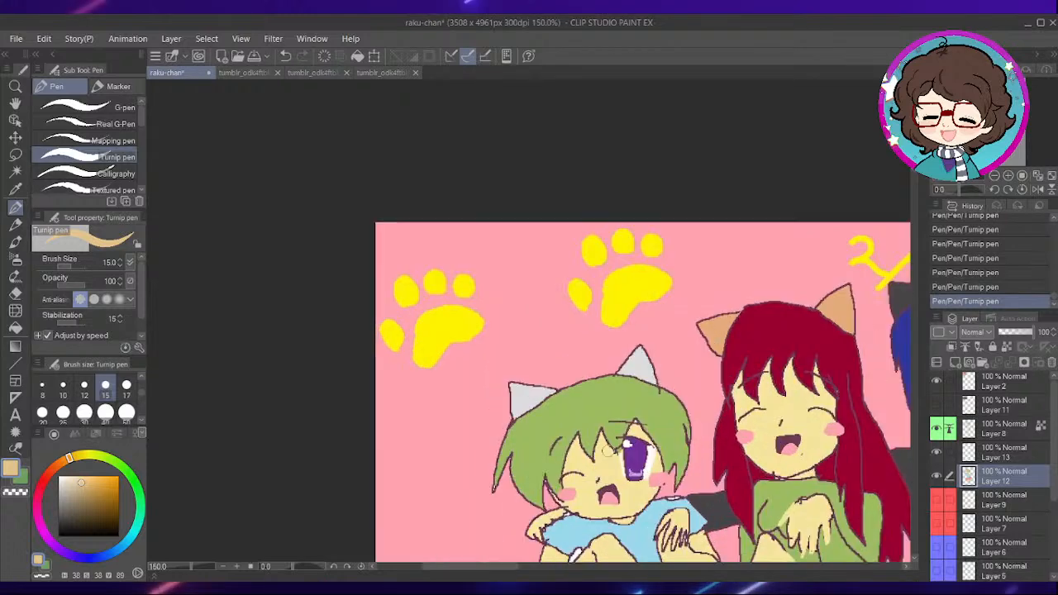
drag(646, 503, 624, 322)
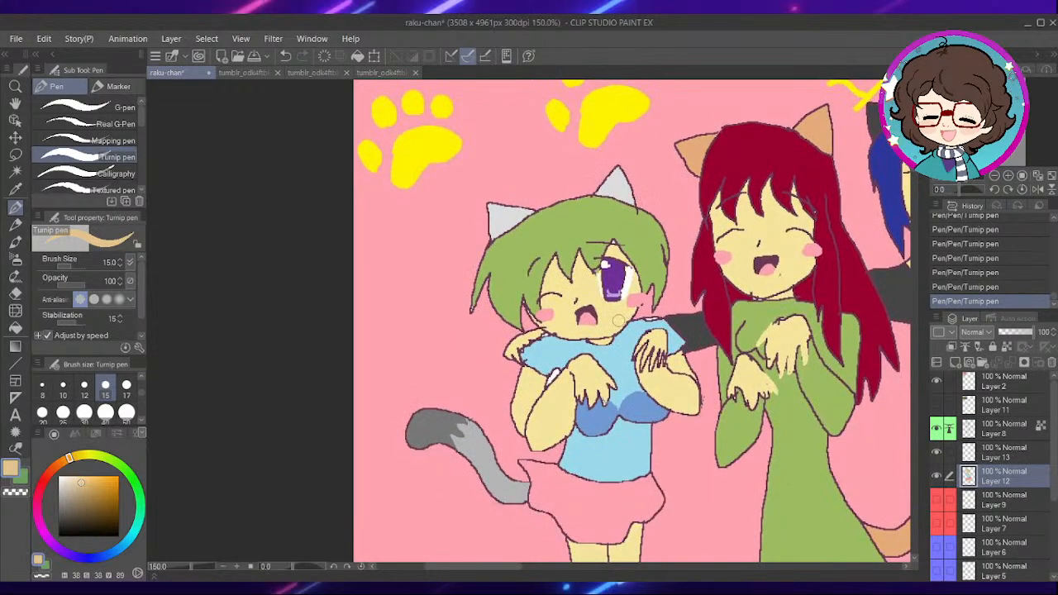
scroll(620, 320, up, 5)
key(i)
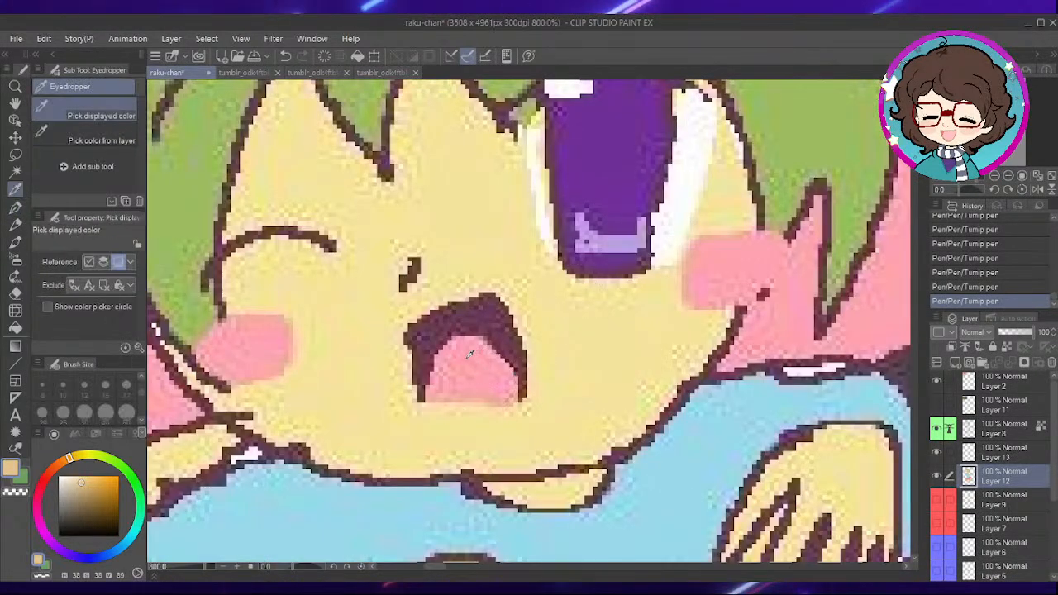
click(470, 351)
key(p)
scroll(661, 367, down, 7)
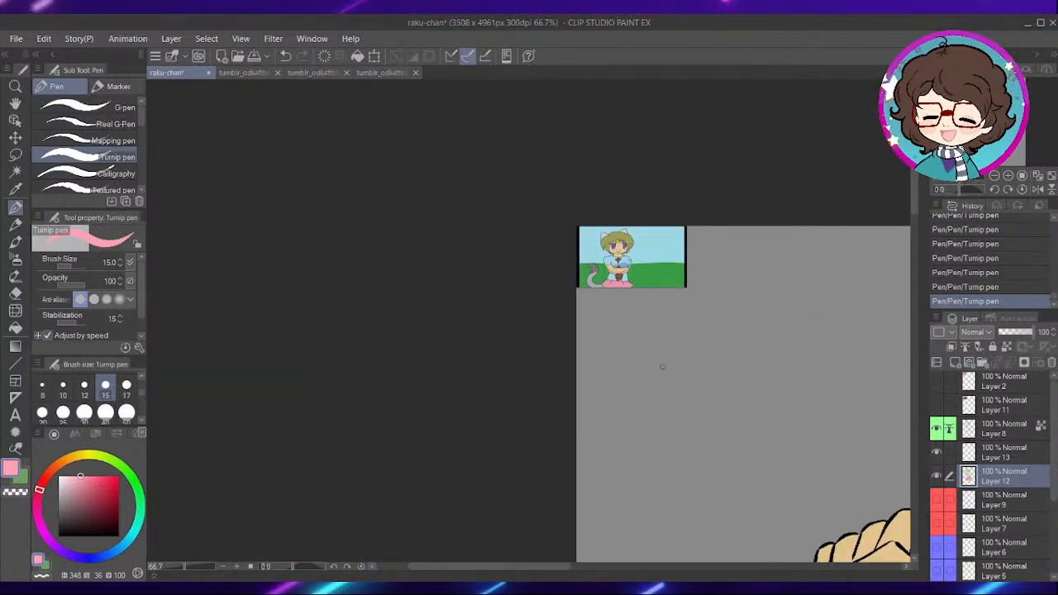
- Paint the tongue inside the mouth pink with the Turnip pen at size 15
drag(679, 405, 488, 282)
drag(755, 442, 617, 346)
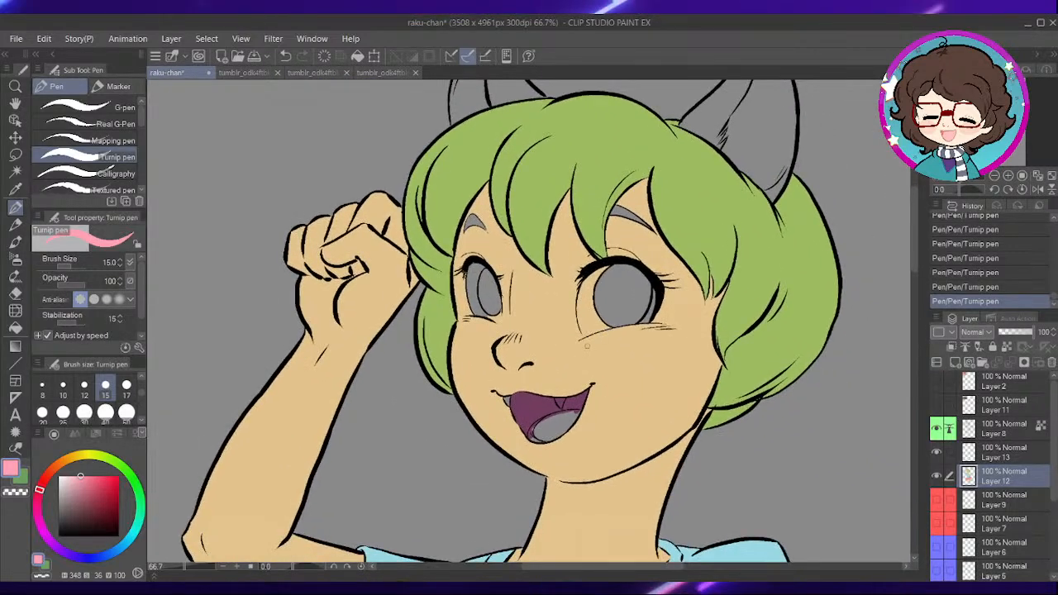
scroll(590, 345, up, 4)
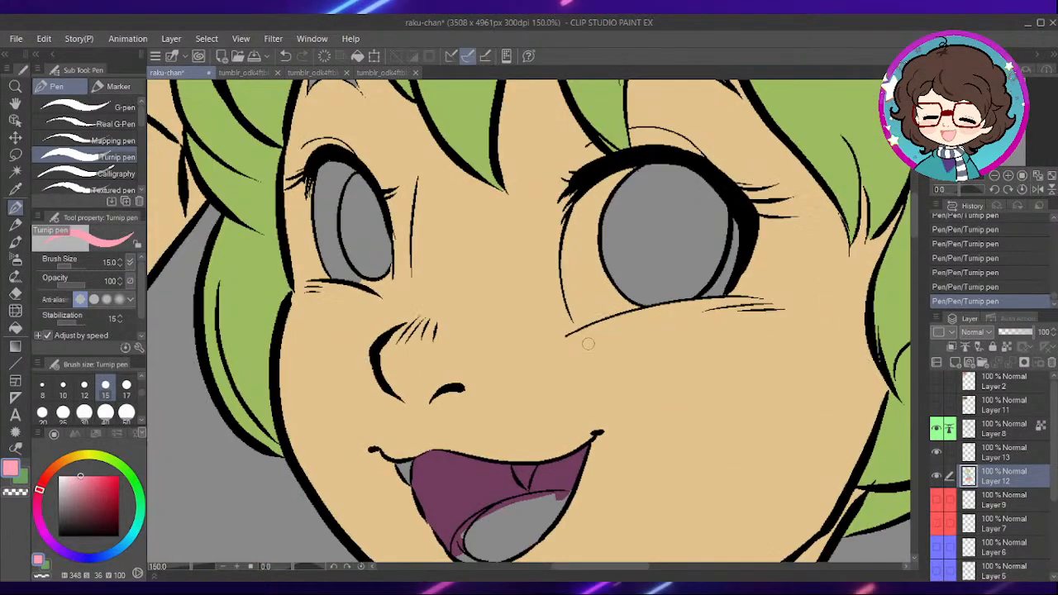
scroll(588, 345, up, 1)
drag(629, 377, 692, 273)
scroll(498, 405, up, 2)
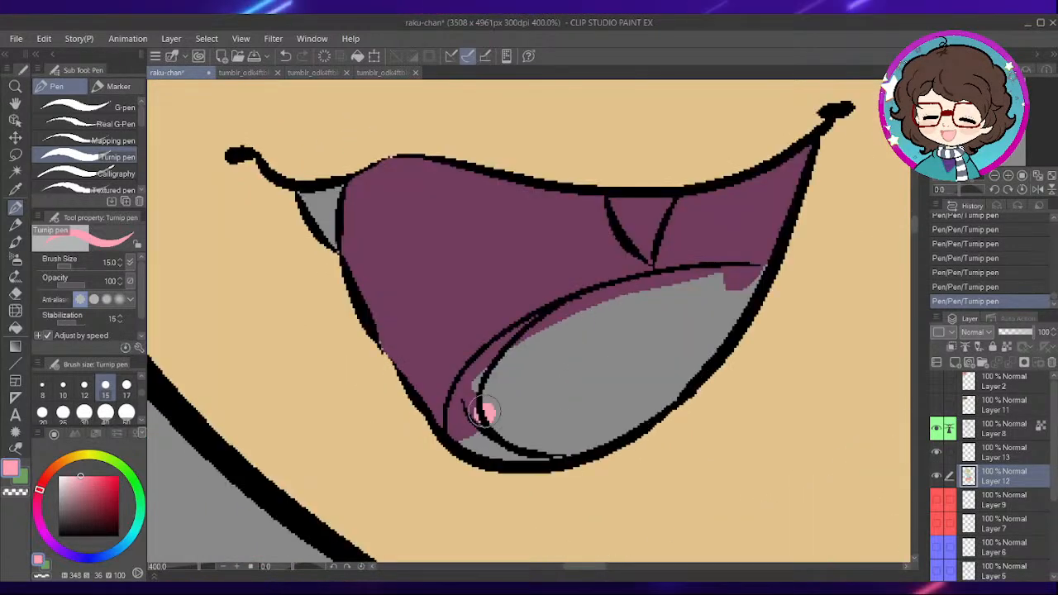
drag(485, 406, 521, 358)
mouse_move(567, 325)
mouse_down()
mouse_move(697, 286)
mouse_move(642, 291)
mouse_move(774, 272)
mouse_move(706, 325)
mouse_move(728, 302)
mouse_move(626, 335)
mouse_move(526, 389)
mouse_move(507, 425)
mouse_move(596, 432)
mouse_move(717, 337)
mouse_move(617, 393)
mouse_move(588, 359)
mouse_up()
scroll(703, 306, down, 2)
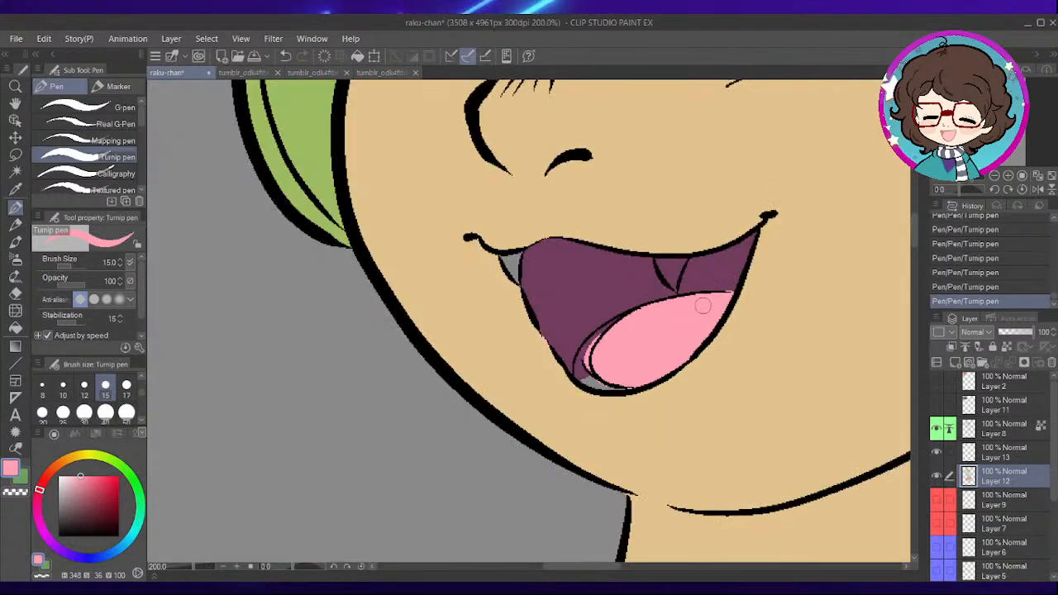
- Show the Layer 2 reference picture, pick the light grey of the green-haired character's cat ear, and hide the layer again
scroll(703, 306, down, 3)
drag(556, 301, 576, 394)
drag(636, 152, 609, 320)
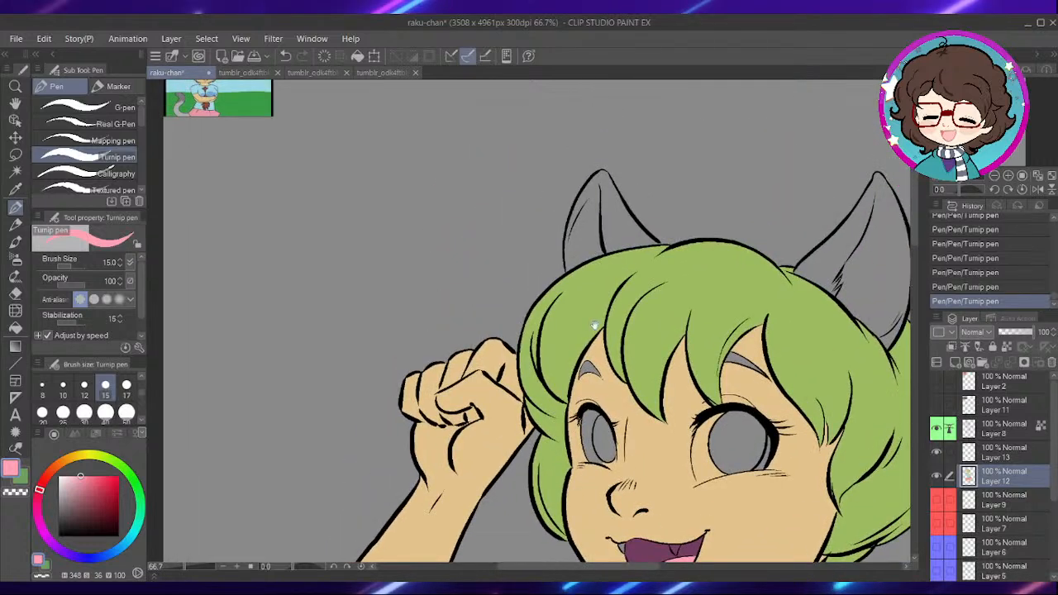
drag(433, 270, 626, 393)
drag(483, 324, 588, 402)
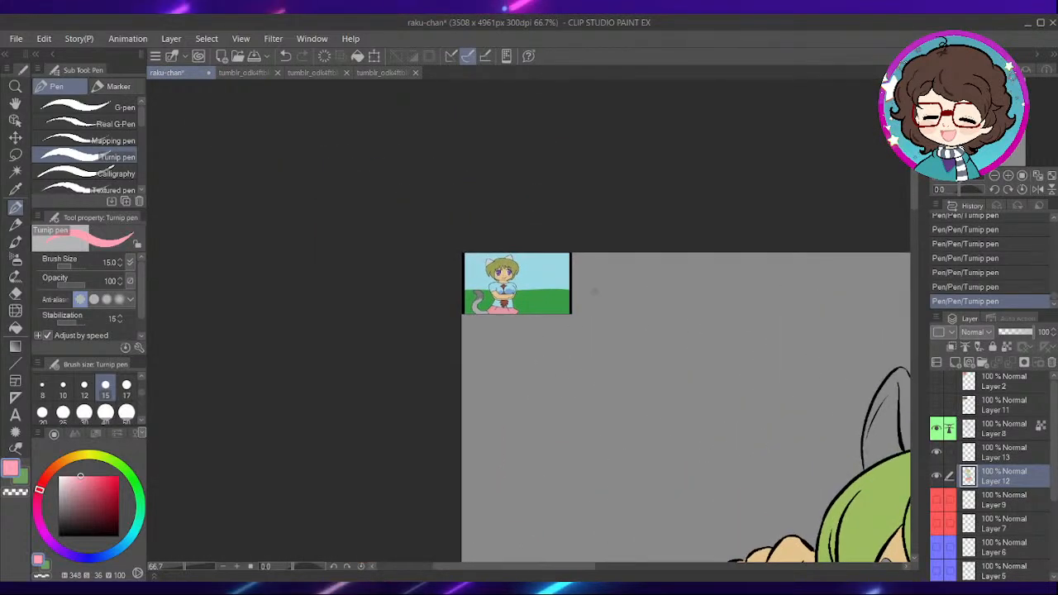
click(938, 385)
drag(582, 338, 635, 357)
scroll(635, 357, up, 1)
drag(677, 428, 666, 325)
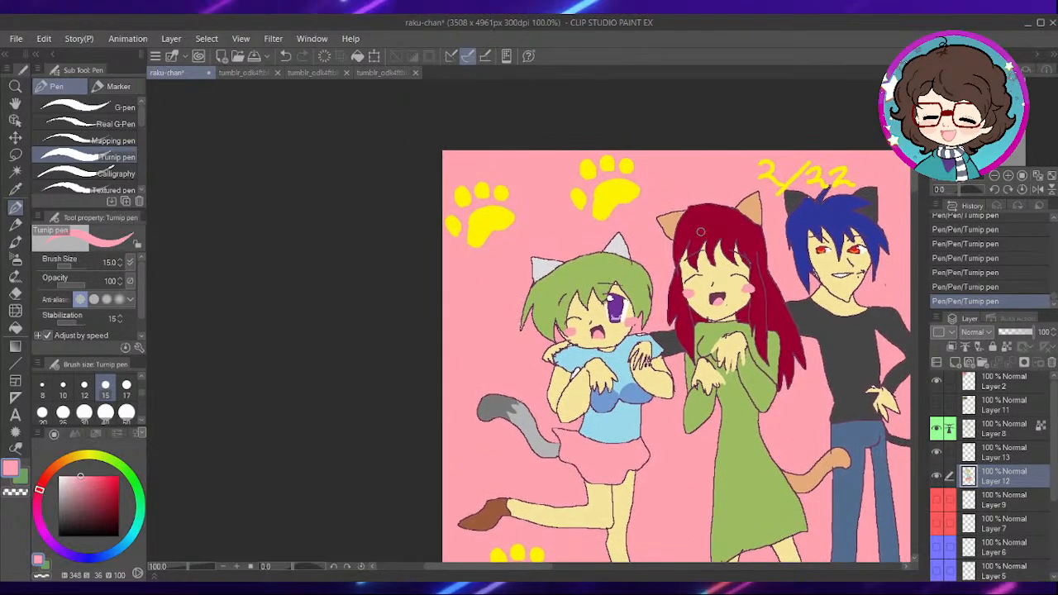
scroll(700, 232, up, 2)
alt+click(520, 253)
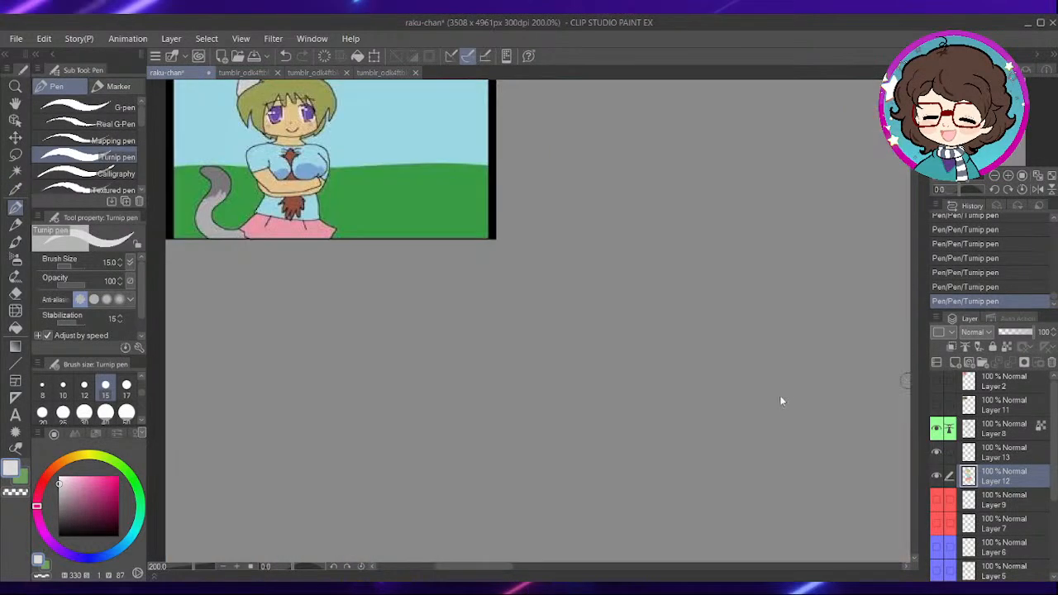
scroll(780, 395, down, 3)
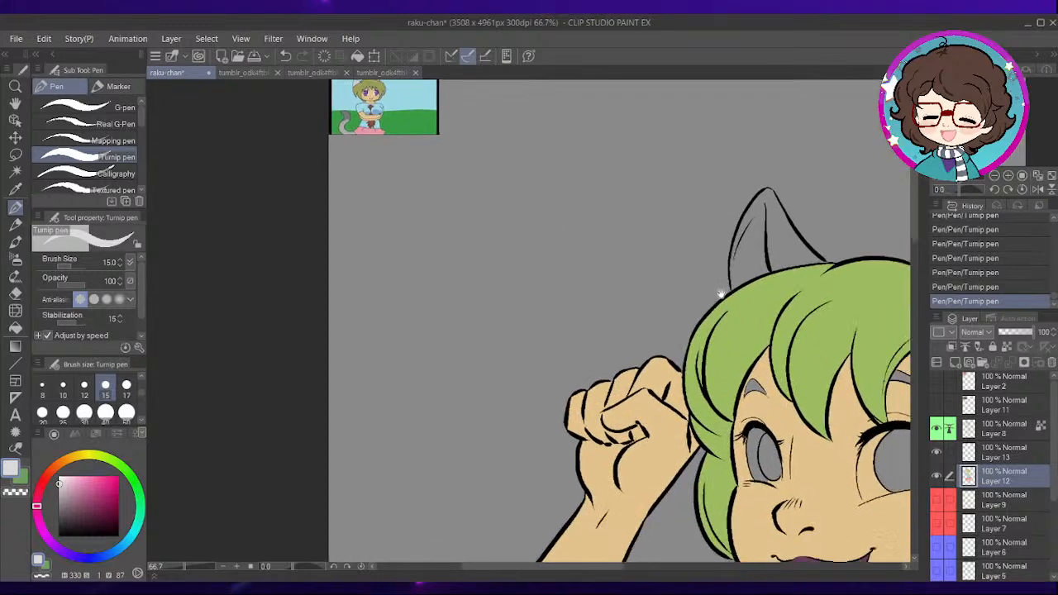
- Fill the larger cat ear on the right of the head and its lower fold with light grey, referring to other layers
drag(721, 294, 398, 327)
scroll(694, 281, up, 3)
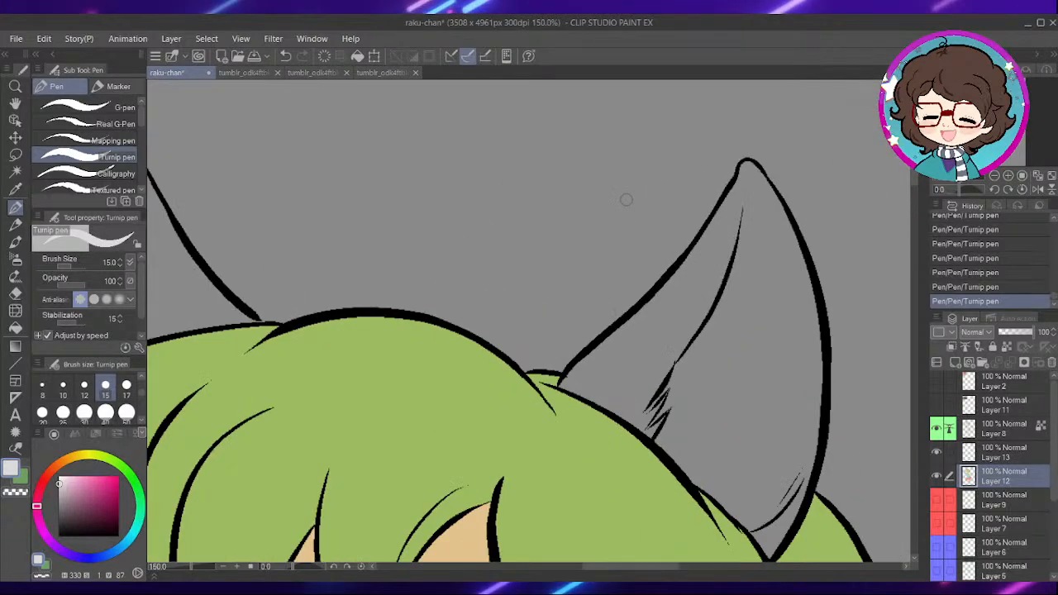
click(16, 328)
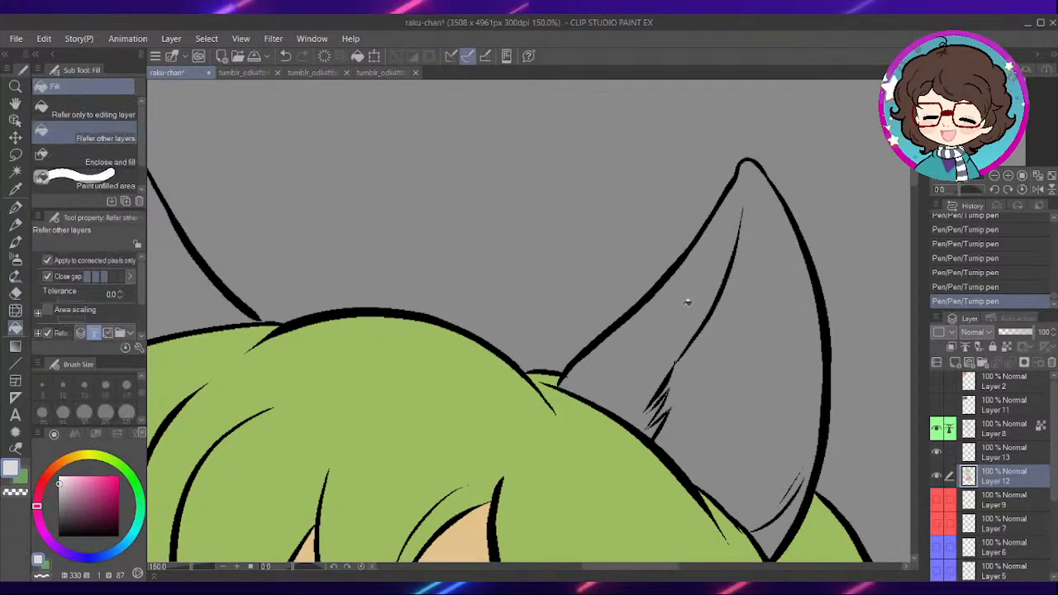
click(751, 337)
drag(748, 370, 706, 225)
click(743, 377)
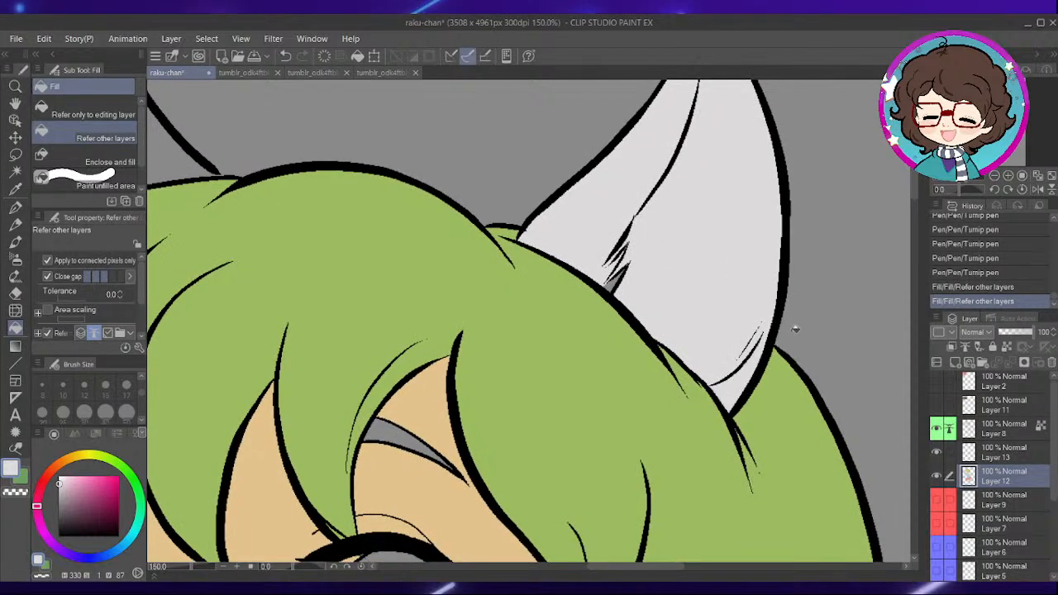
- Touch up the unfilled spots among the larger ear's fur lines with the light grey Turnip pen at size 15
key(p)
scroll(623, 279, up, 1)
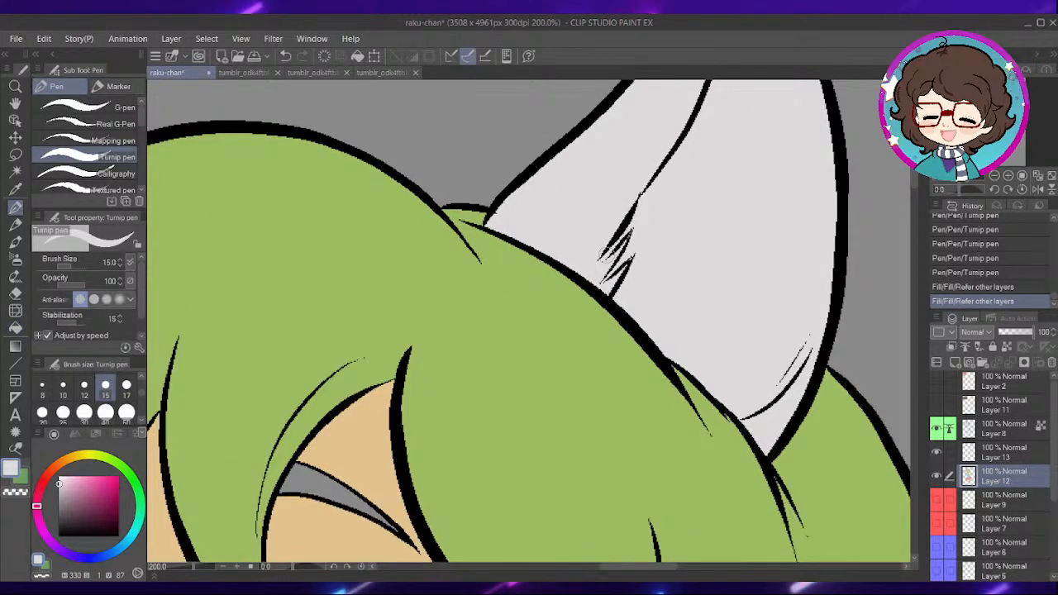
drag(604, 261, 614, 273)
drag(808, 341, 782, 382)
- Fill the smaller cat ear on the left of the head with the light grey, referring to other layers
drag(307, 348, 456, 359)
drag(306, 213, 762, 447)
click(16, 330)
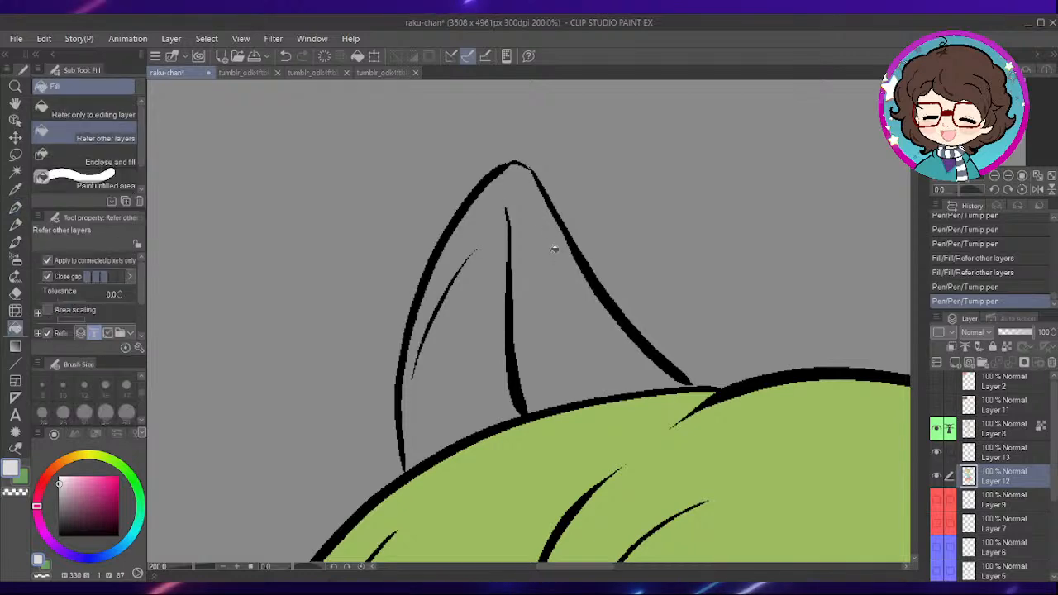
click(542, 222)
scroll(751, 350, down, 5)
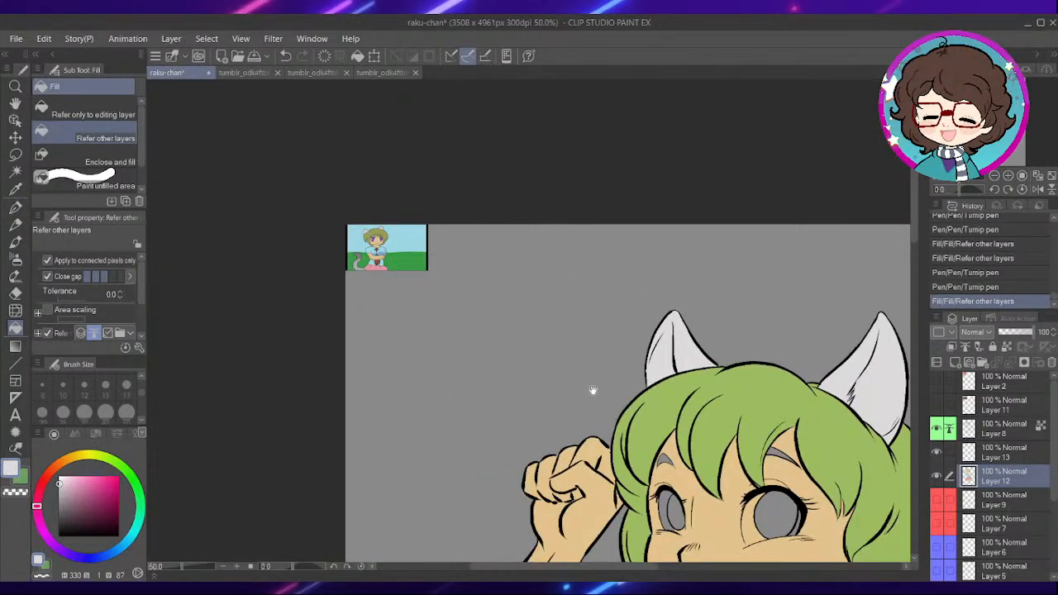
- Pick the light grey of the tail in the small reference picture and fill the character's entire tail with it
drag(596, 376, 771, 372)
scroll(547, 253, up, 6)
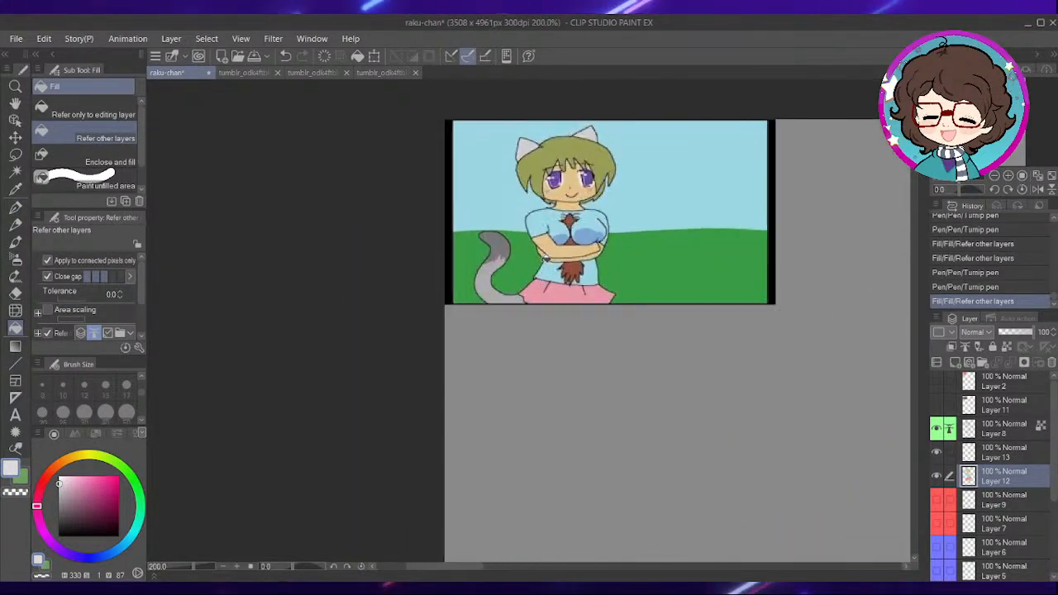
alt+click(445, 310)
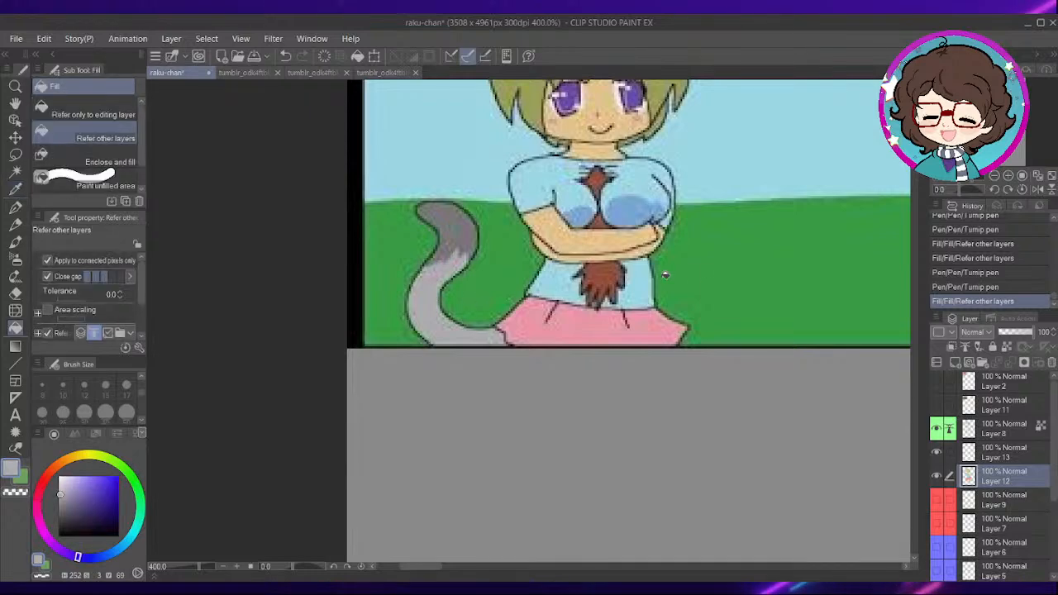
scroll(694, 281, down, 5)
scroll(782, 441, up, 6)
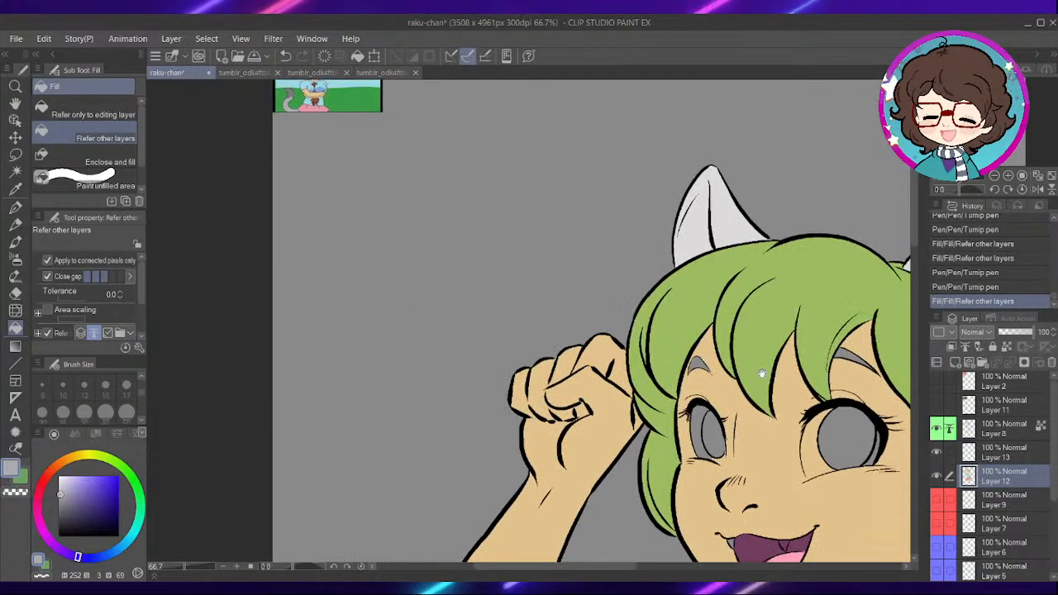
scroll(688, 357, down, 10)
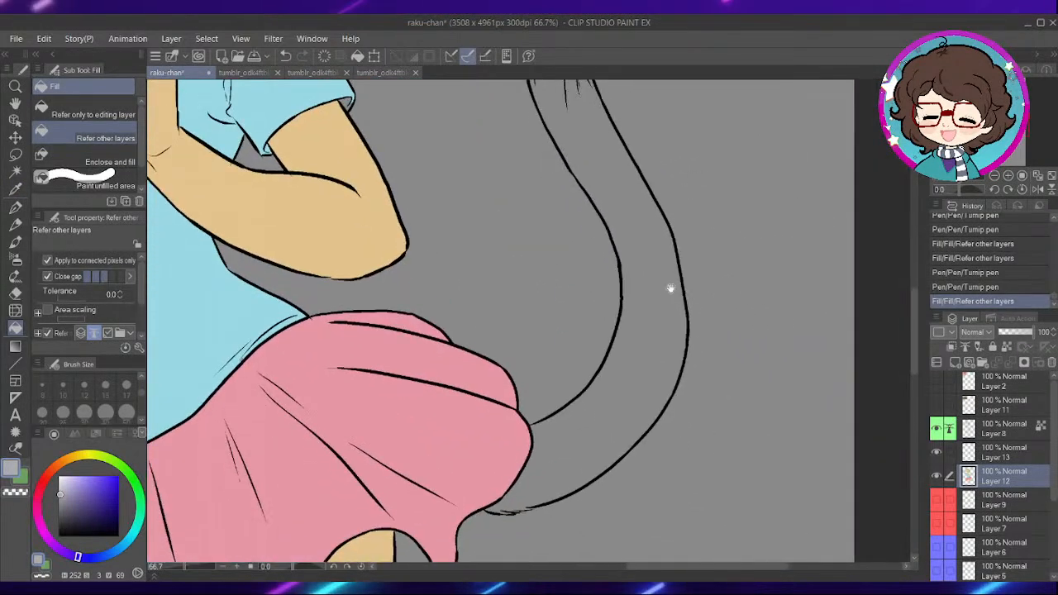
click(647, 313)
scroll(640, 229, up, 10)
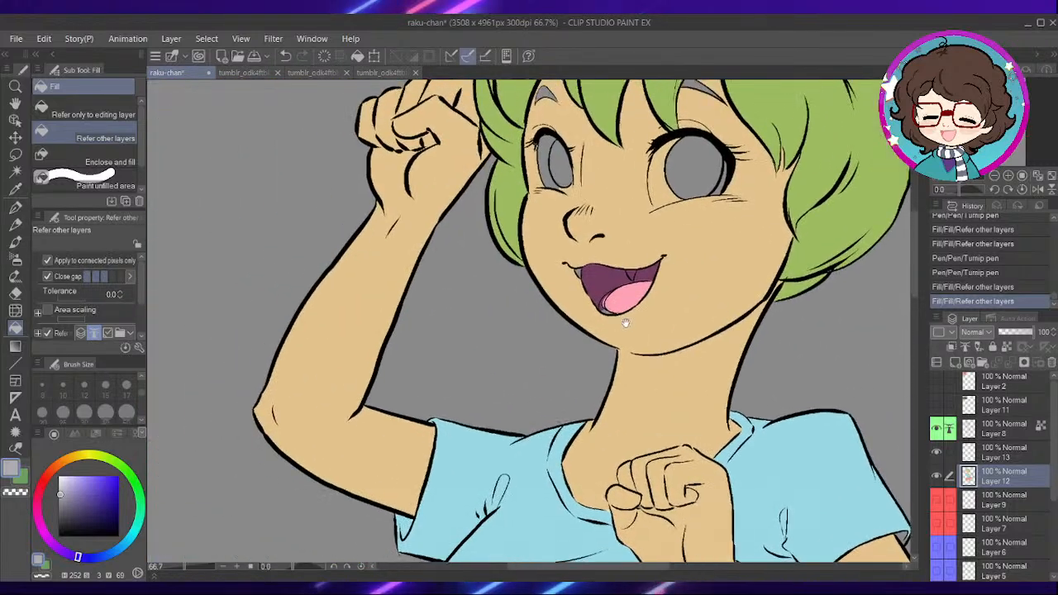
- Pick the dark grey of the tail tip from the small reference picture in the canvas corner
drag(626, 324, 688, 323)
drag(448, 311, 585, 351)
drag(464, 286, 573, 390)
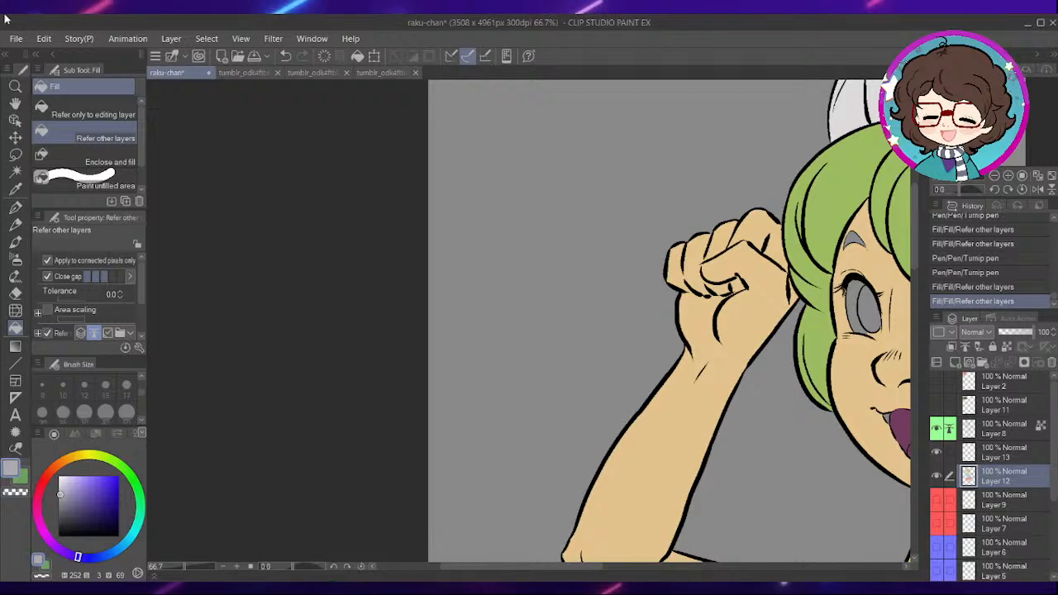
drag(562, 223, 579, 405)
scroll(488, 269, up, 10)
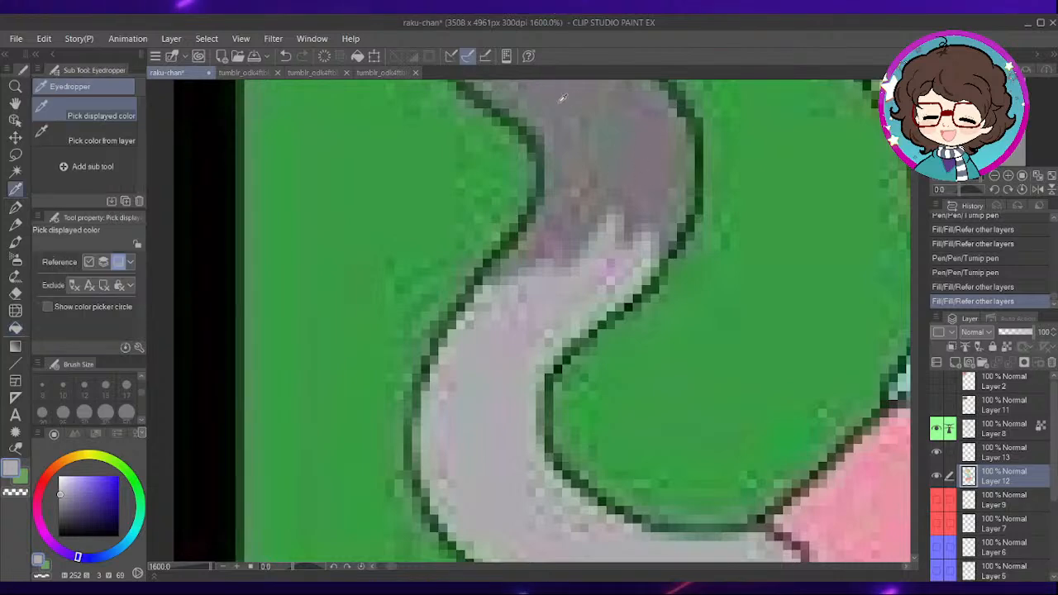
alt+click(568, 107)
scroll(582, 130, down, 6)
scroll(605, 171, down, 5)
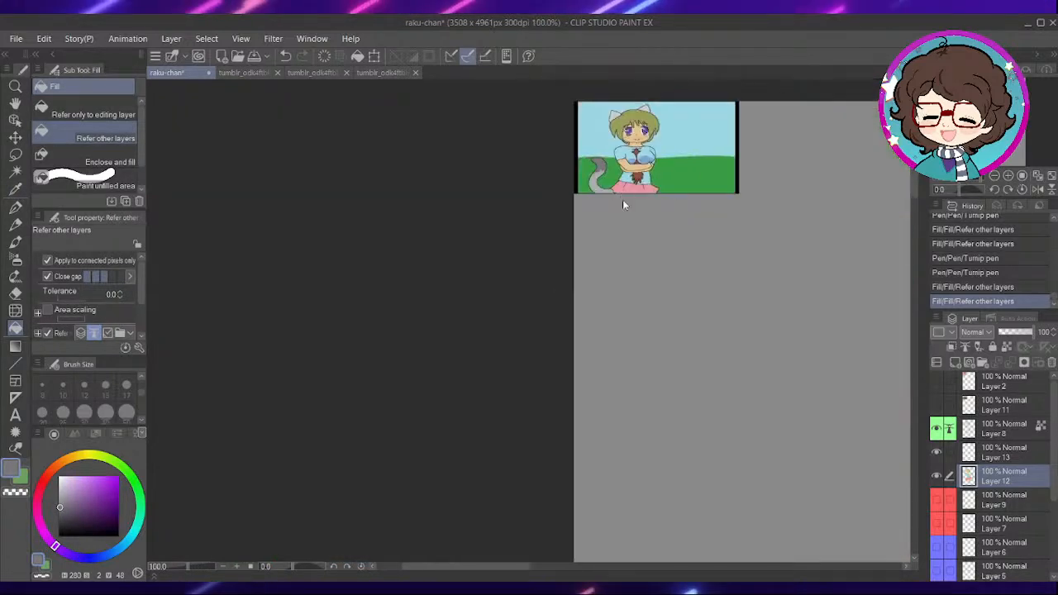
- Trace the jagged fur border across the upper tail in dark grey with the Turnip pen at size 10, joining both tail outlines
mouse_move(768, 373)
mouse_down()
mouse_move(669, 291)
mouse_move(598, 286)
mouse_up()
drag(748, 349, 433, 342)
drag(763, 281, 542, 153)
drag(575, 330, 637, 214)
scroll(635, 214, up, 4)
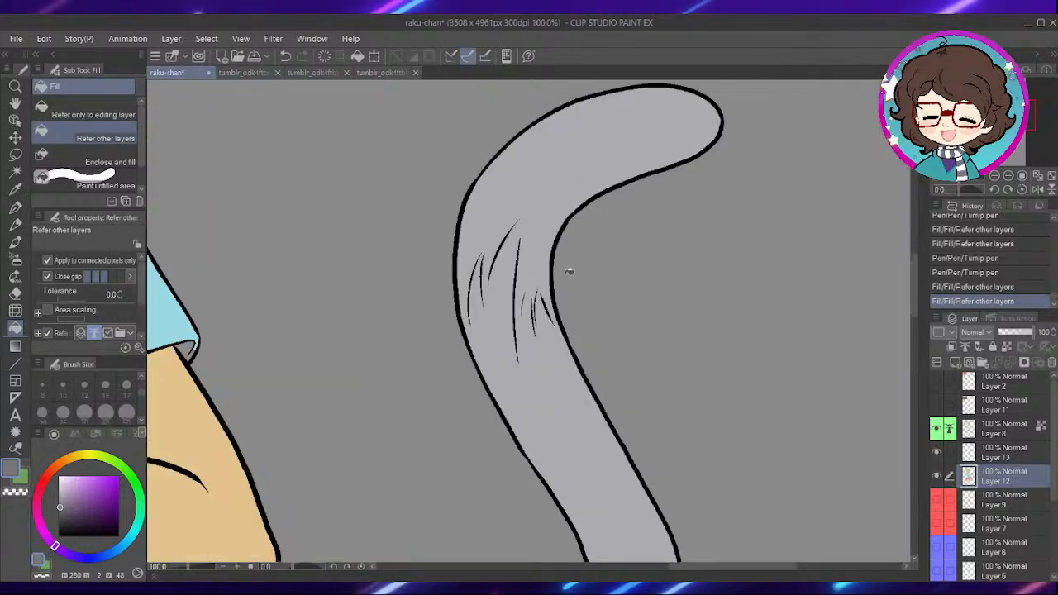
key(p)
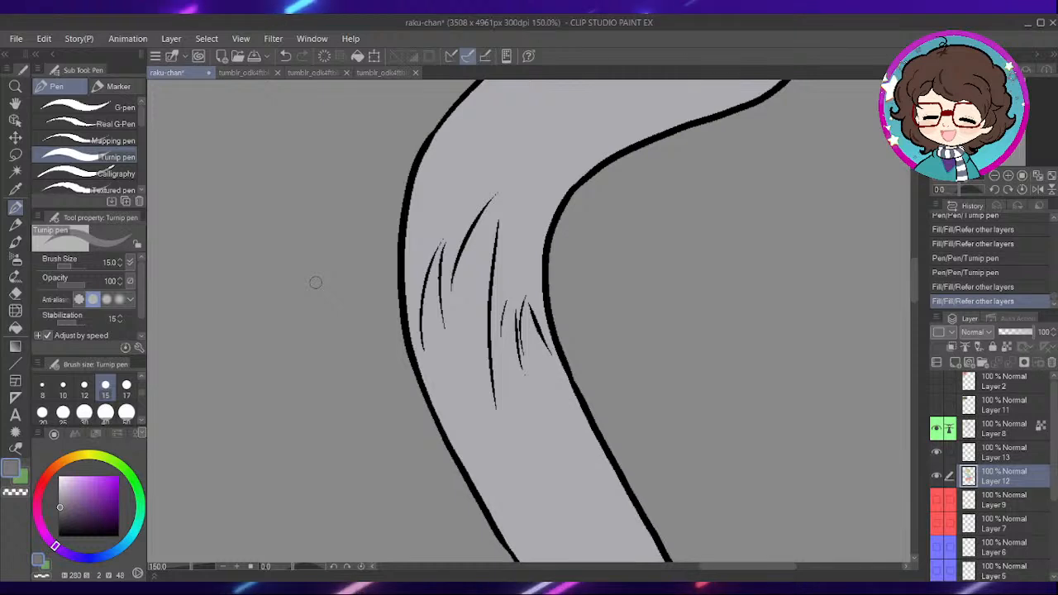
drag(479, 323, 611, 345)
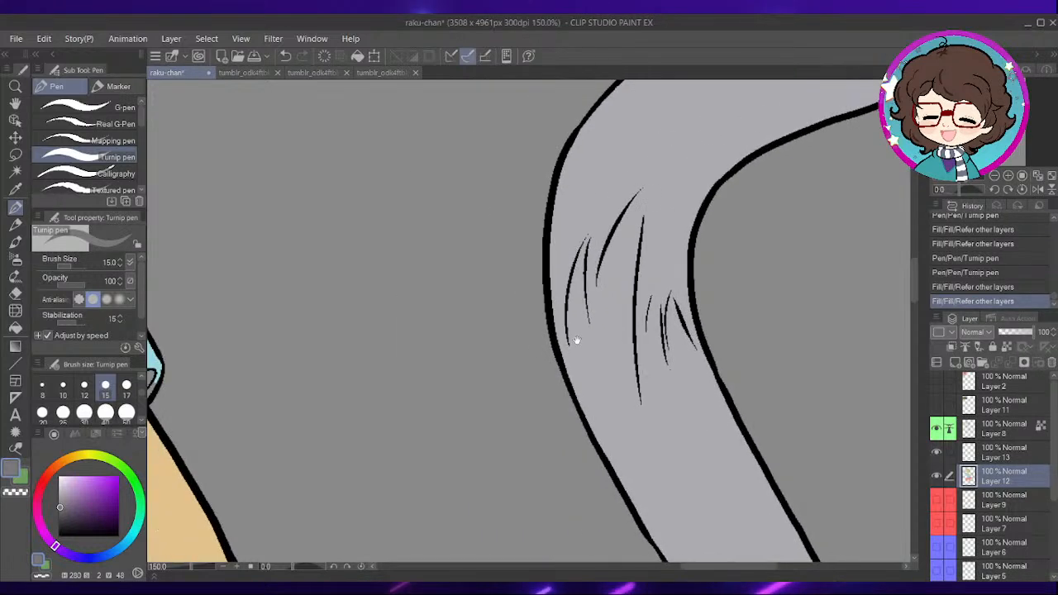
click(63, 389)
drag(550, 306, 554, 344)
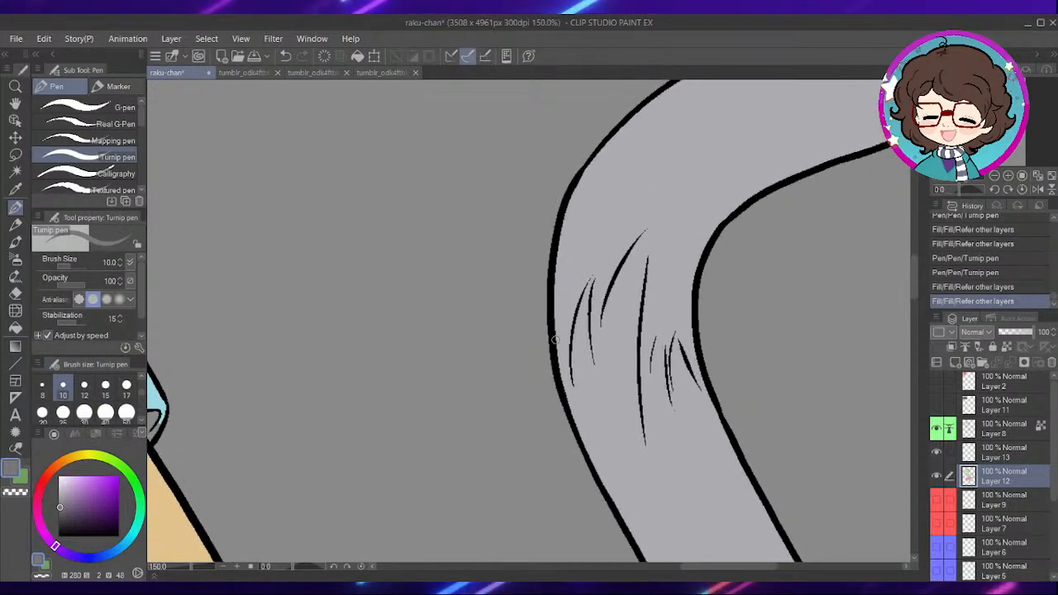
drag(589, 273, 568, 364)
mouse_move(701, 362)
mouse_down()
mouse_move(654, 317)
mouse_move(666, 333)
mouse_up()
scroll(587, 277, up, 1)
drag(593, 263, 588, 342)
drag(635, 209, 597, 272)
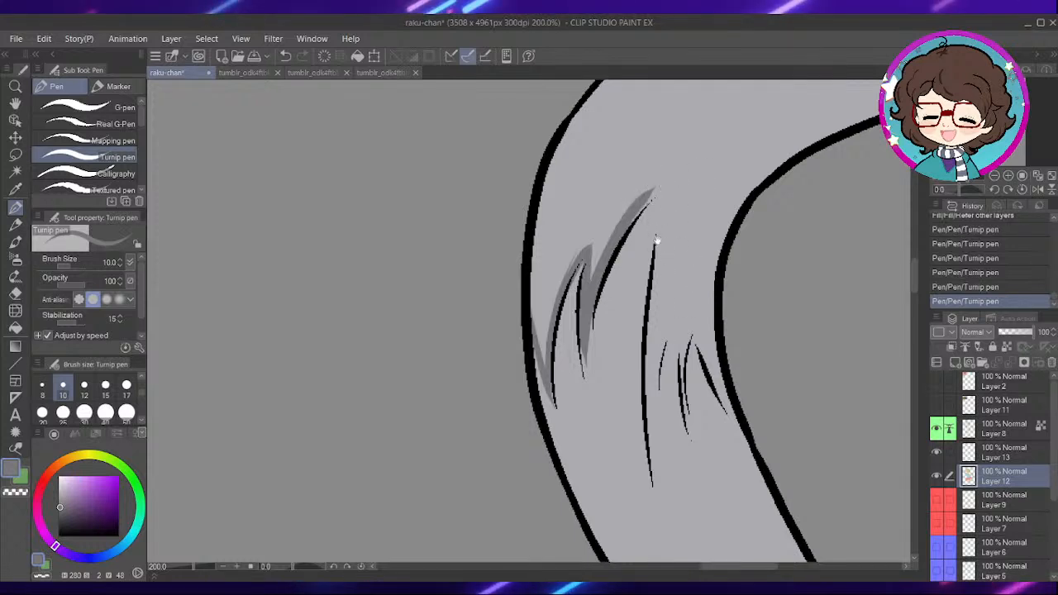
drag(647, 225, 626, 238)
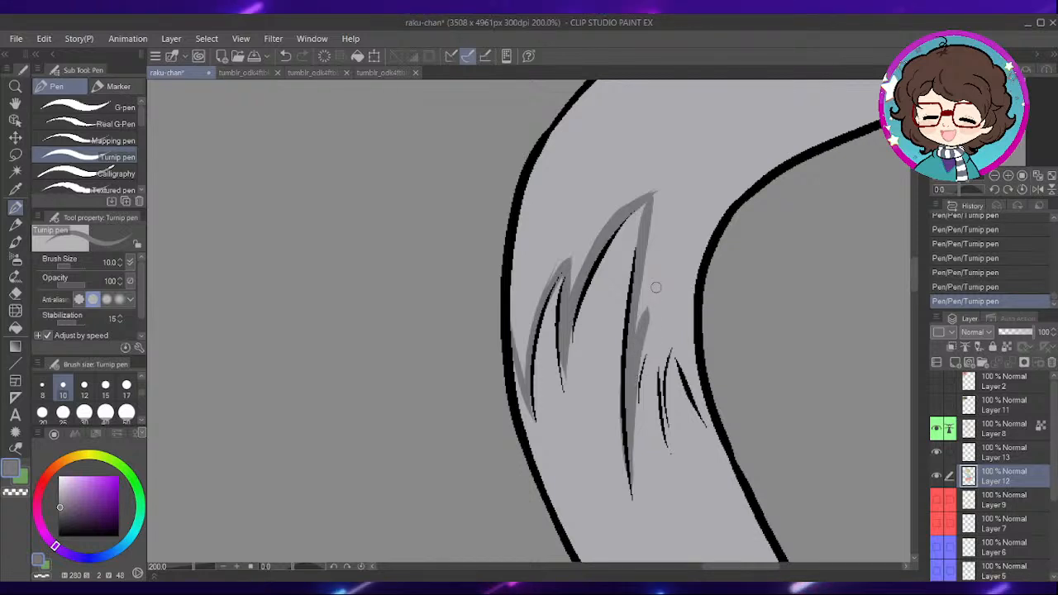
drag(667, 312, 663, 294)
mouse_move(640, 338)
mouse_down()
mouse_move(671, 287)
mouse_move(664, 403)
mouse_up()
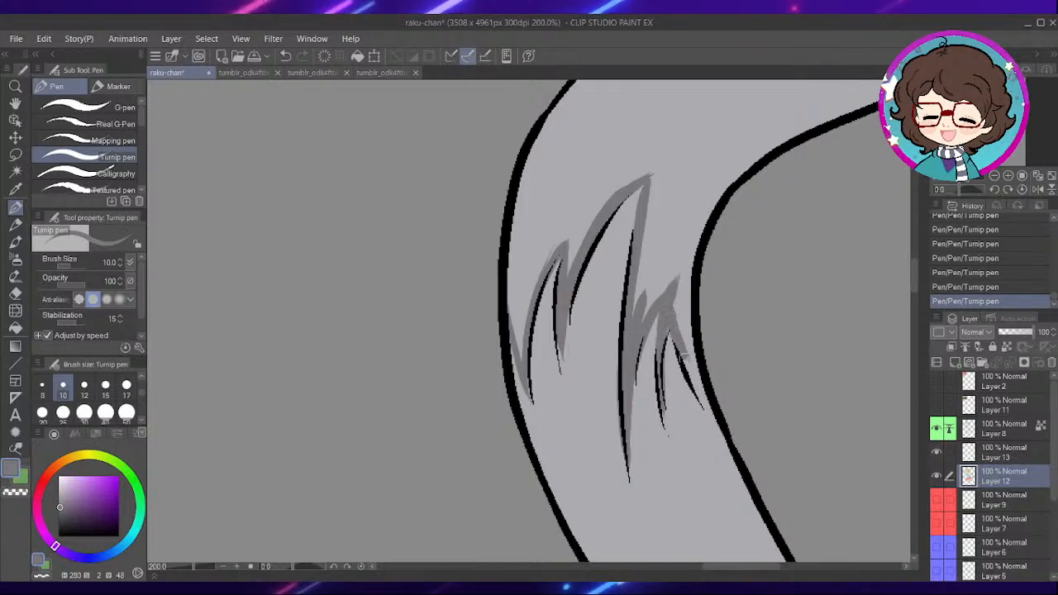
drag(701, 391, 684, 268)
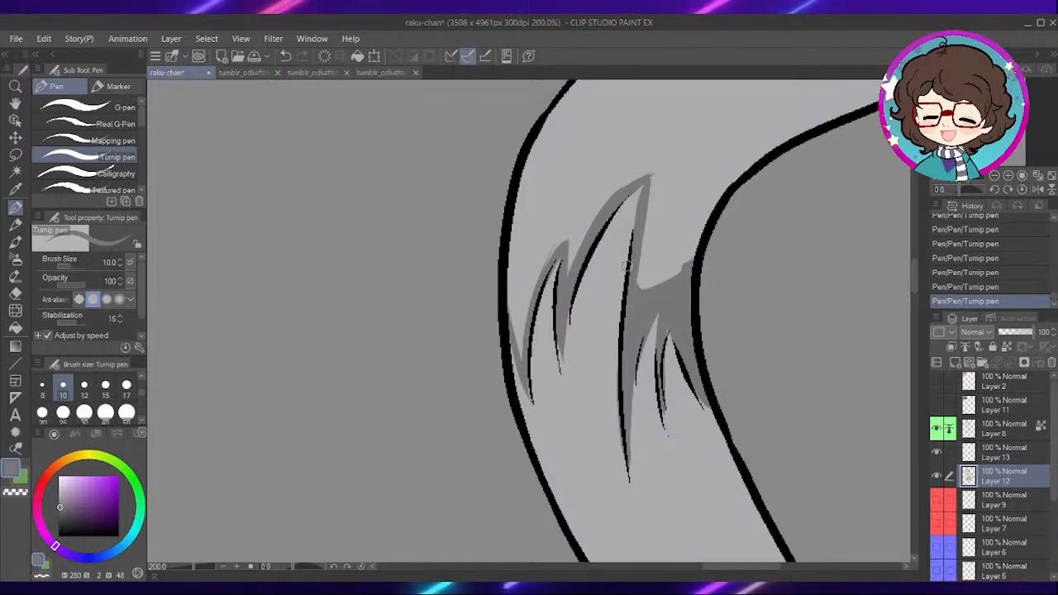
- Fill the tail tip above the jagged fur border with dark grey, referring to other layers
key(g)
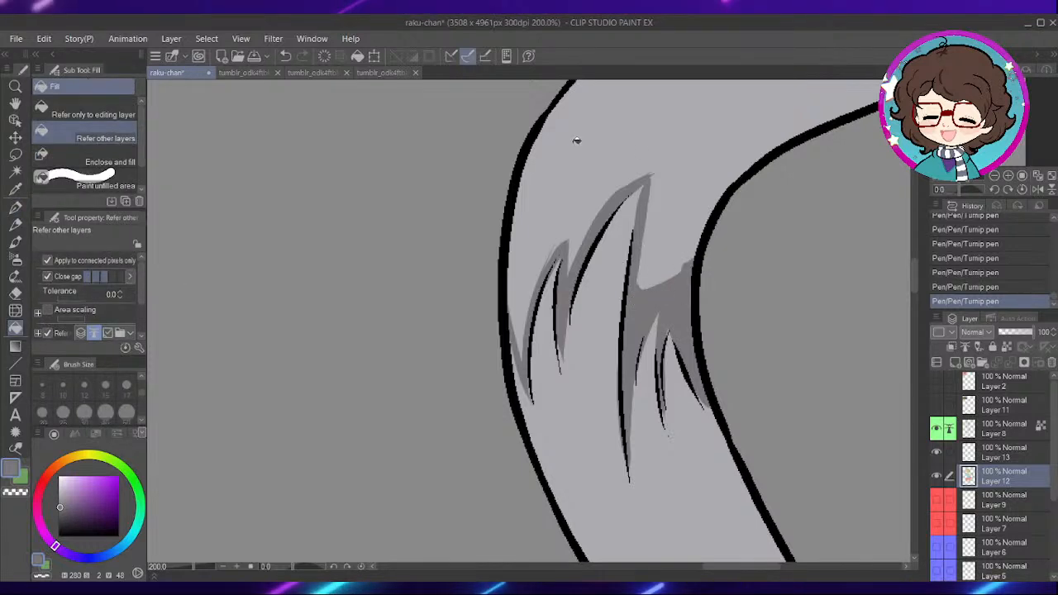
click(687, 176)
drag(677, 229, 641, 288)
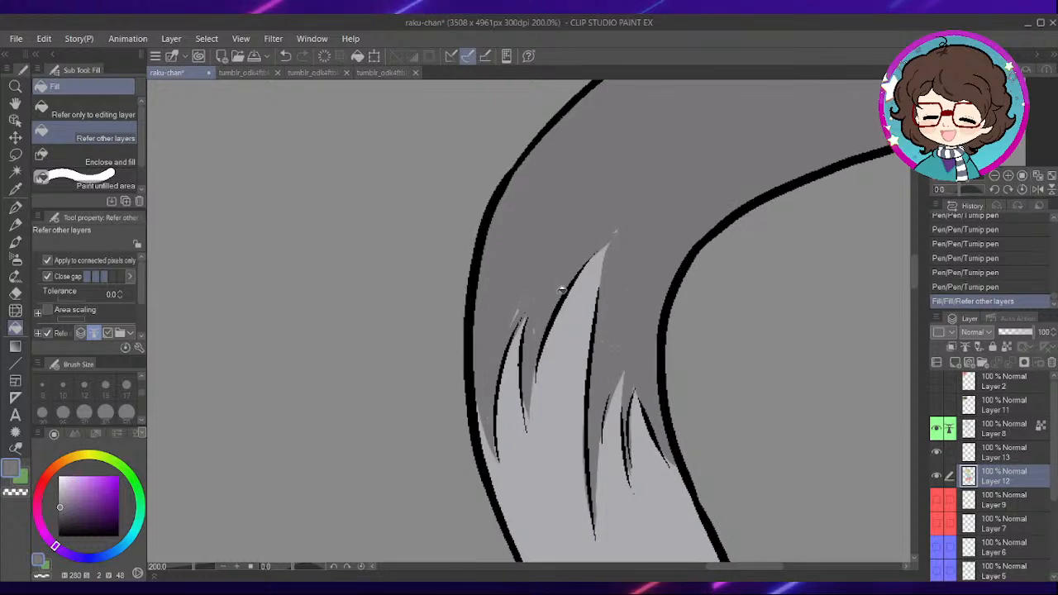
- Touch up the leftover light specks around the tail's fur tufts with the dark grey Turnip pen at size 10
key(p)
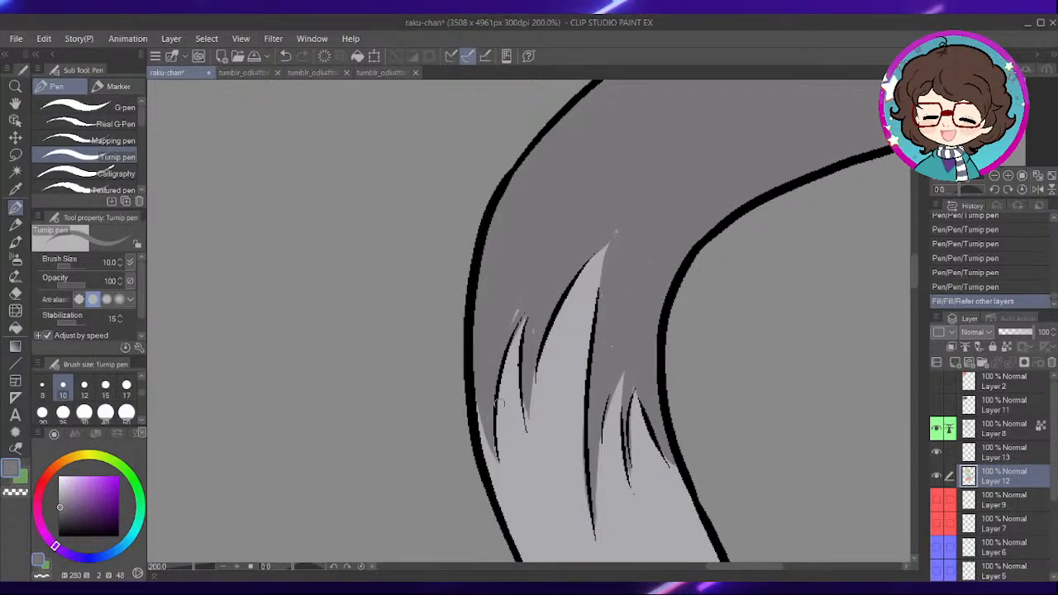
mouse_move(512, 321)
mouse_down()
mouse_move(519, 310)
mouse_move(514, 320)
mouse_up()
drag(522, 318, 528, 310)
click(533, 330)
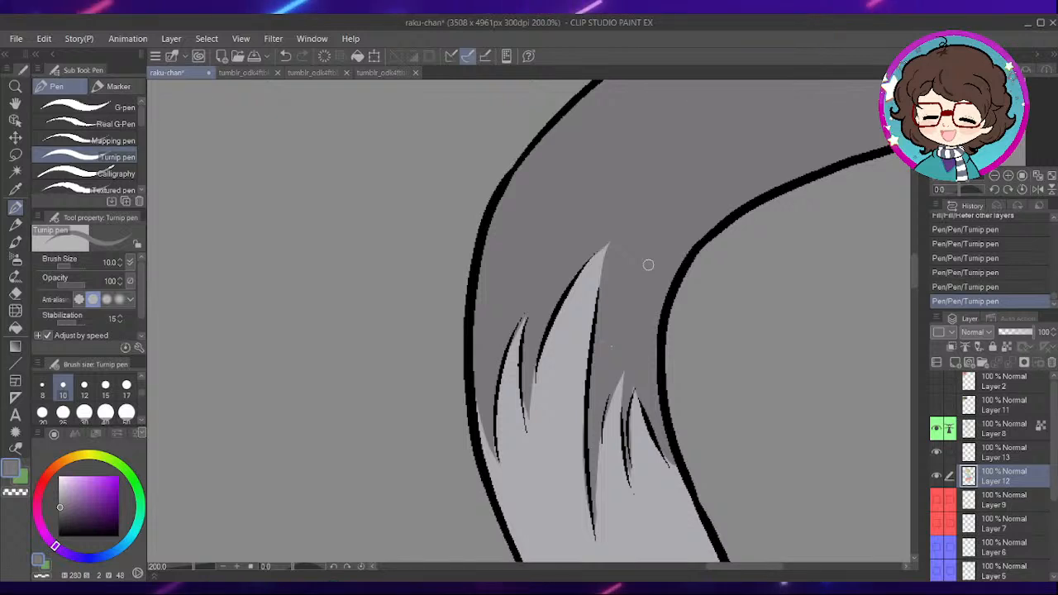
drag(530, 383, 531, 396)
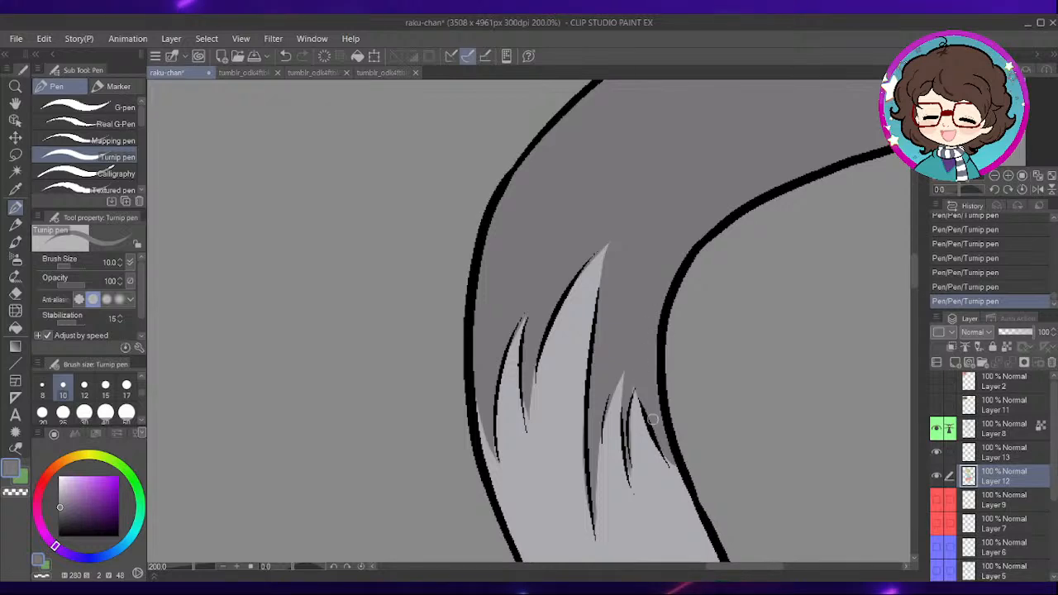
- Show the Layer 2 reference picture, pick the white of the green-haired character's open eye, and hide the layer again
scroll(659, 428, down, 6)
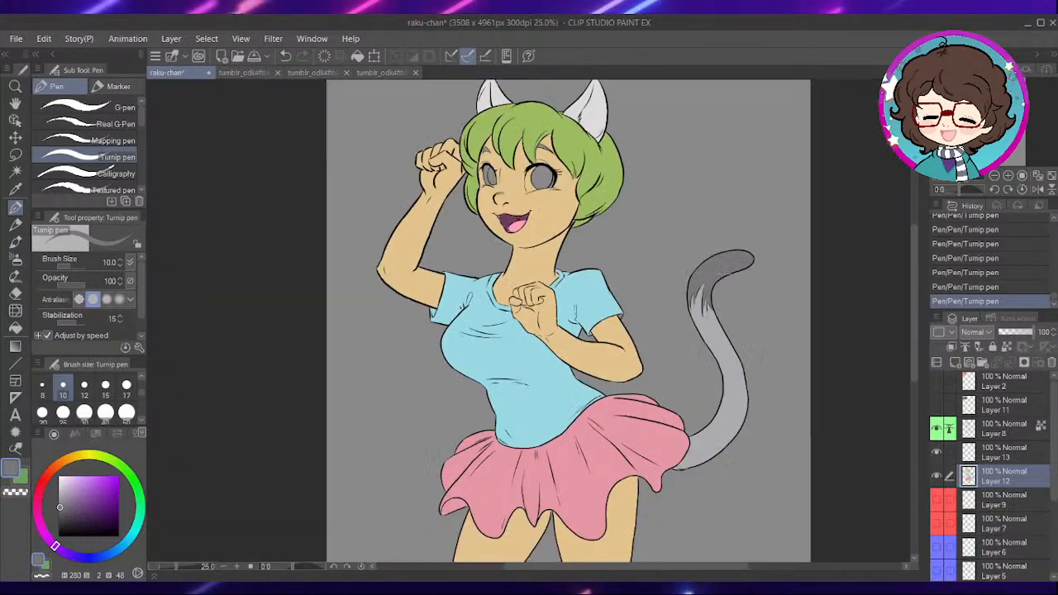
drag(545, 289, 765, 488)
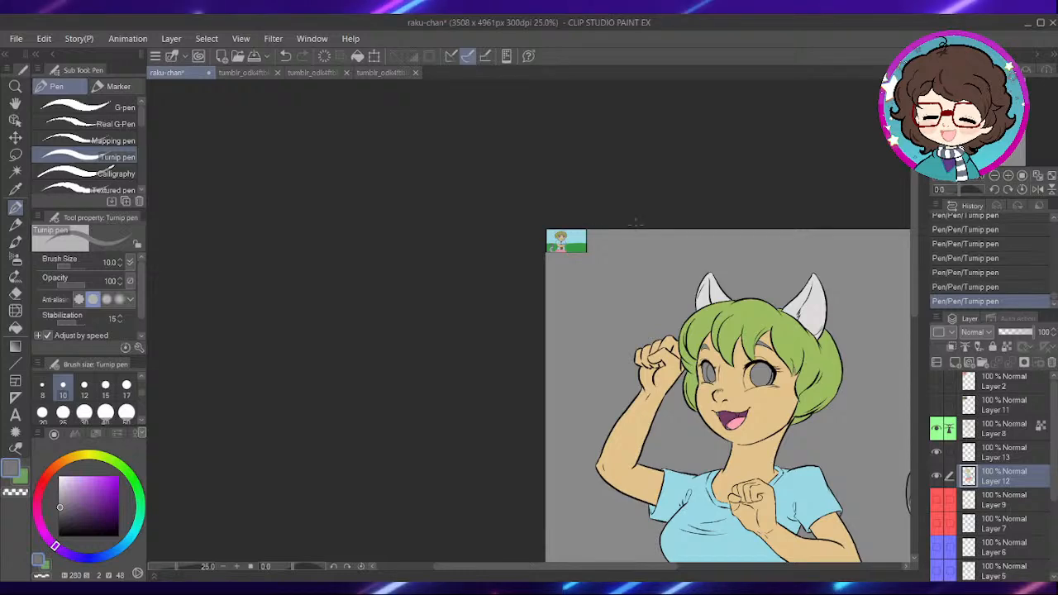
scroll(567, 231, up, 2)
click(937, 381)
scroll(620, 304, up, 6)
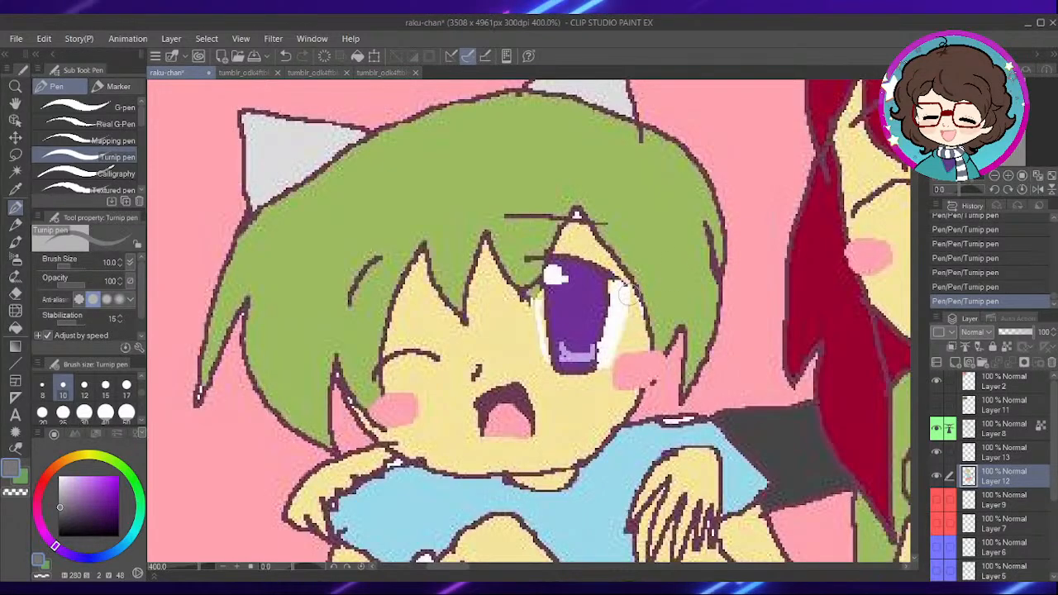
scroll(626, 306, up, 2)
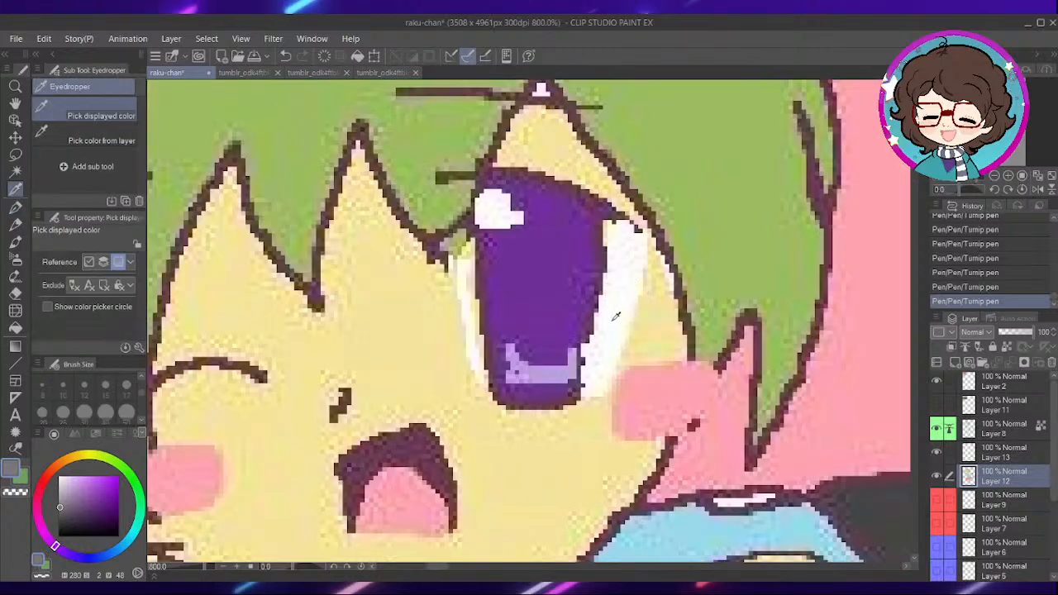
alt+click(626, 295)
scroll(626, 298, down, 4)
scroll(629, 307, down, 3)
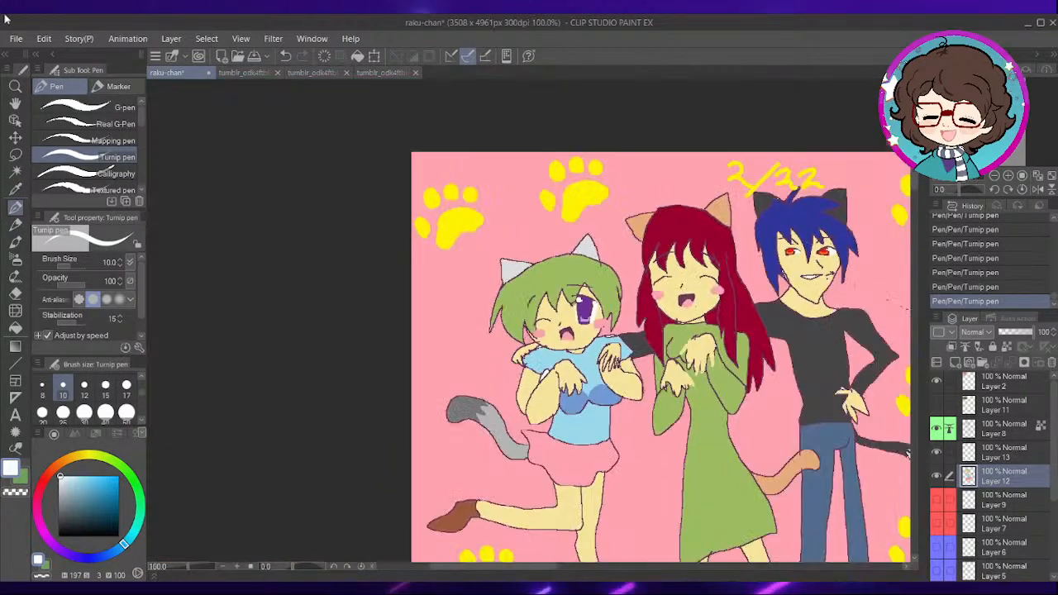
click(937, 381)
- Paint the white of the narrower eye on the left of the face with the Turnip pen at size 17
drag(784, 509, 617, 330)
scroll(745, 414, up, 5)
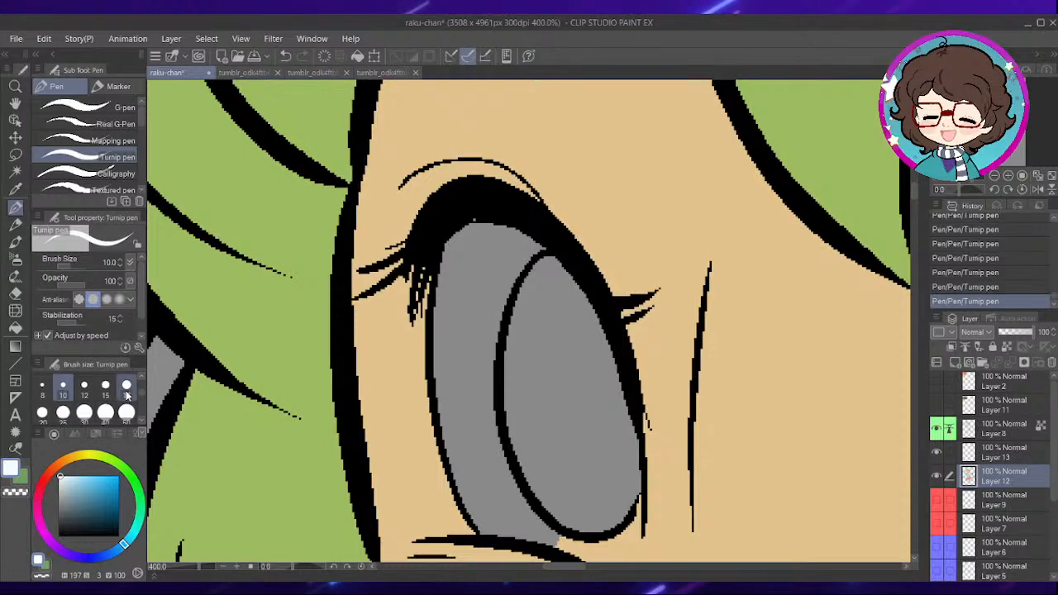
click(126, 394)
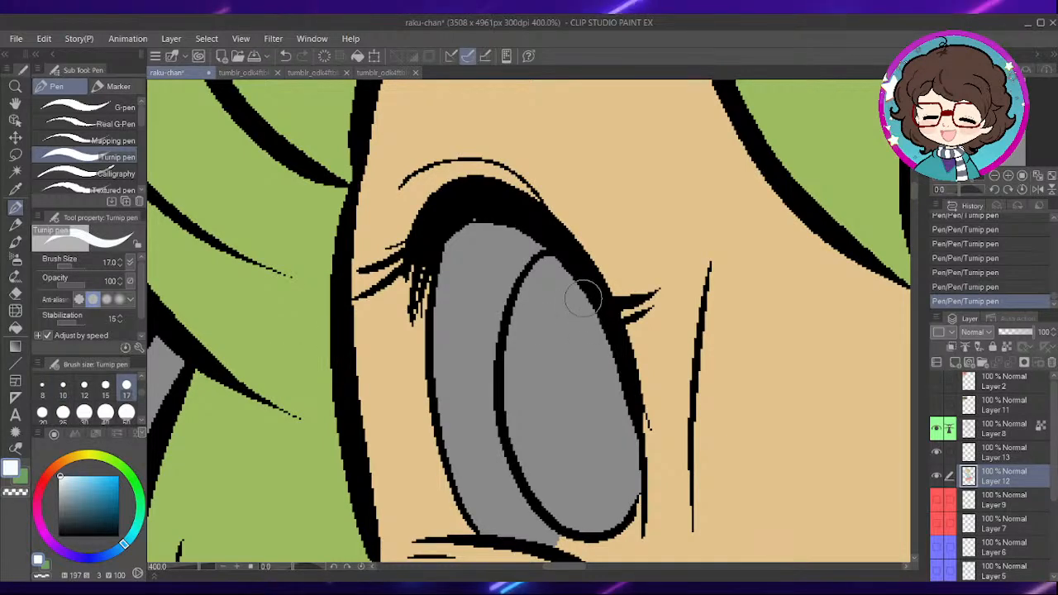
drag(577, 363, 586, 342)
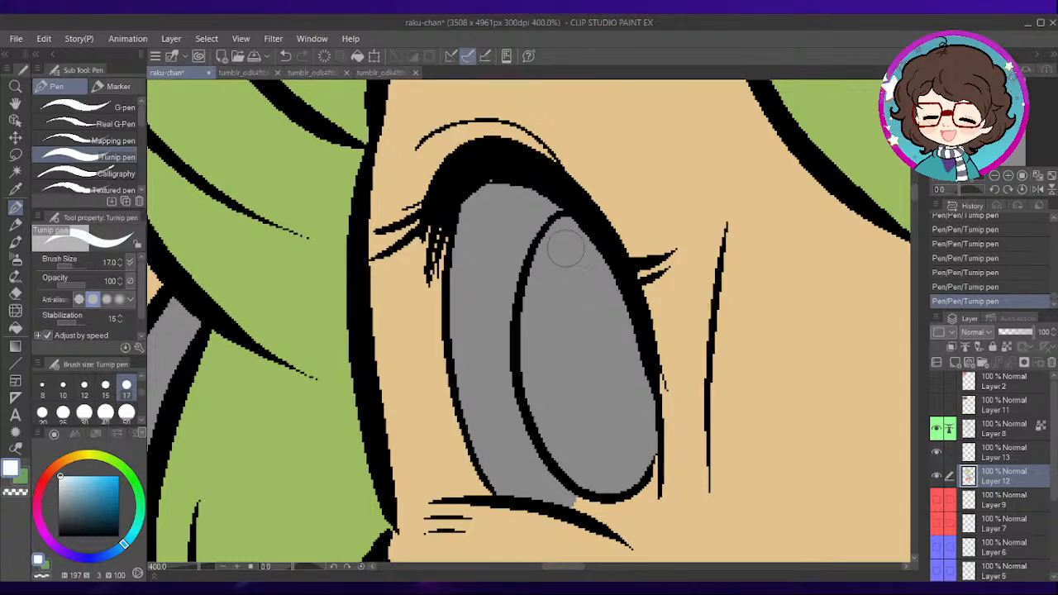
mouse_move(558, 220)
mouse_down()
mouse_move(486, 191)
mouse_move(473, 241)
mouse_move(476, 387)
mouse_move(521, 496)
mouse_move(490, 418)
mouse_move(474, 287)
mouse_up()
drag(524, 461, 503, 261)
drag(502, 372, 475, 317)
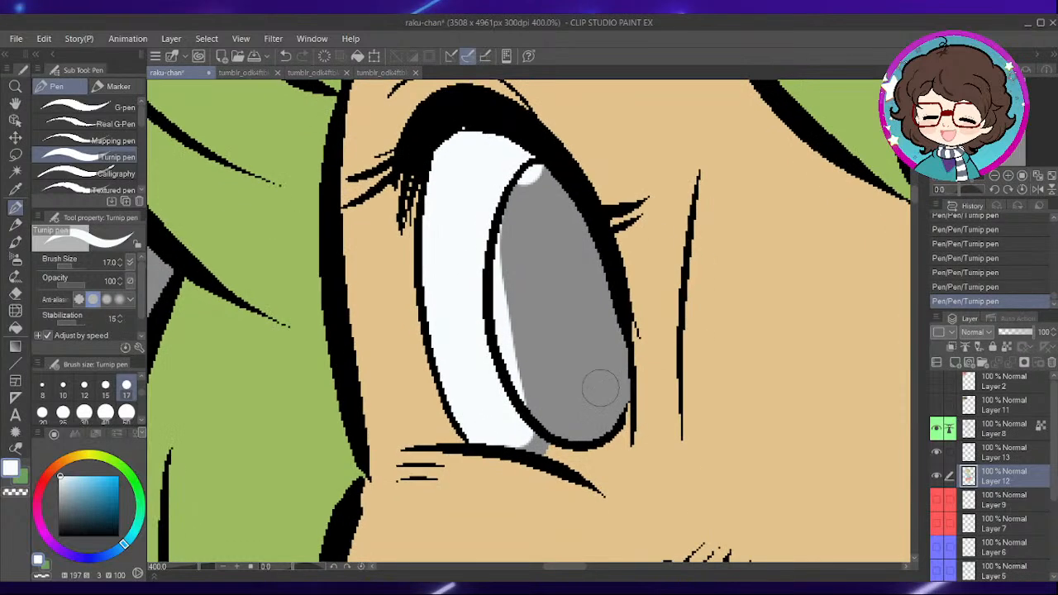
mouse_move(592, 466)
mouse_down()
mouse_move(615, 388)
mouse_move(553, 442)
mouse_move(521, 387)
mouse_up()
mouse_move(553, 437)
mouse_down()
mouse_move(523, 172)
mouse_move(506, 323)
mouse_up()
- Finish the white at the bottom of the narrower eye and begin the white along the wider eye's upper inner edge
drag(671, 468, 436, 369)
drag(659, 331, 609, 406)
mouse_move(692, 175)
mouse_down()
mouse_move(592, 238)
mouse_move(603, 217)
mouse_move(540, 290)
mouse_move(513, 390)
mouse_up()
drag(555, 345, 624, 317)
- Pick the white already painted in the wider eye and extend it down between the eye outline and the iris
alt+click(506, 338)
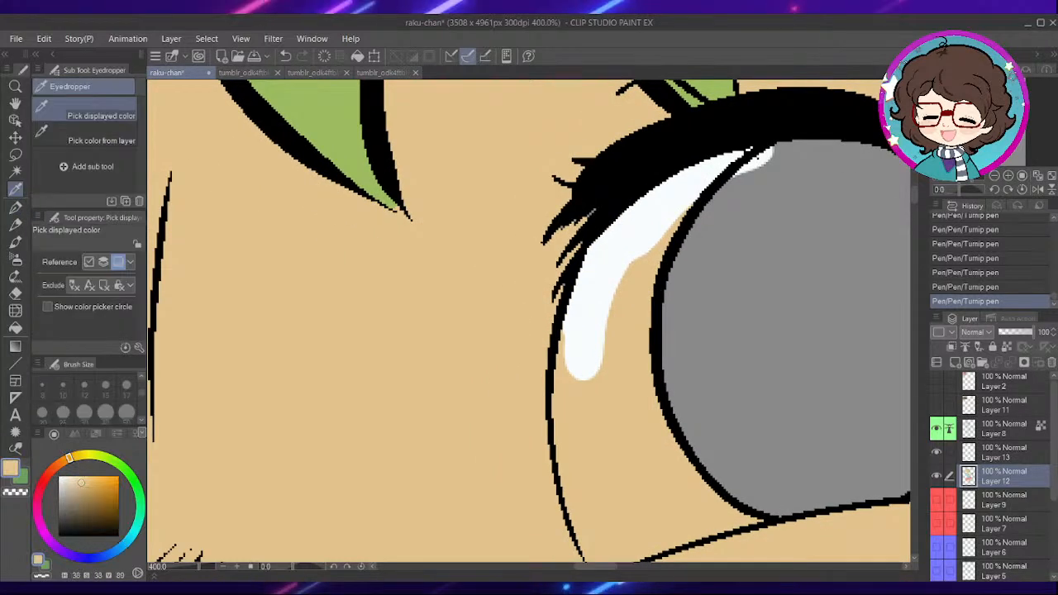
key(alt)
alt+click(613, 265)
drag(767, 155, 635, 367)
drag(623, 279, 595, 392)
mouse_move(642, 438)
mouse_down()
mouse_move(638, 332)
mouse_move(613, 343)
mouse_up()
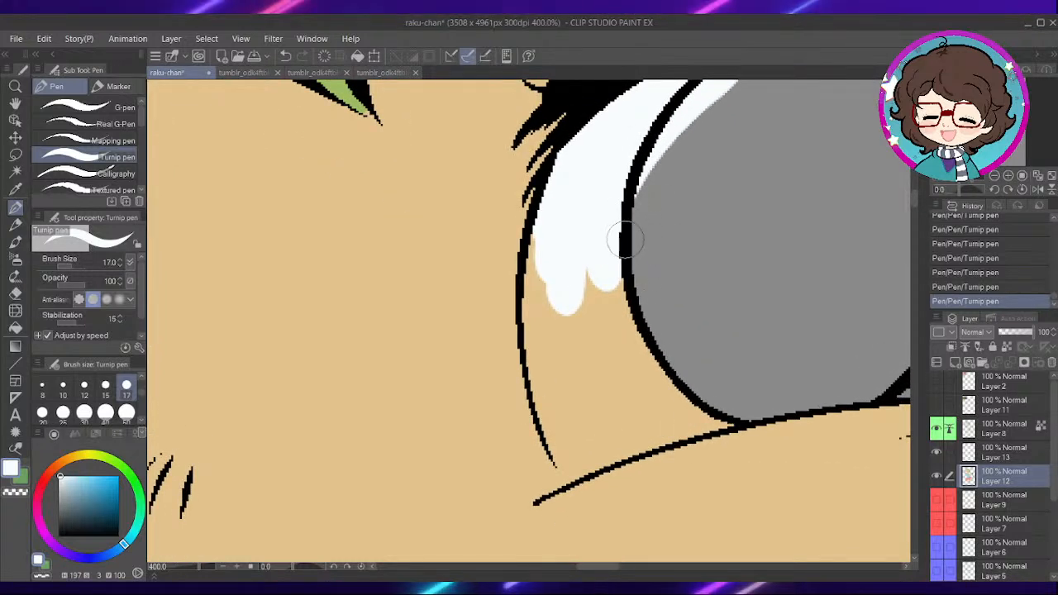
- Fill the lower inner corner of the wider eye with white up to the iris outline and lower lid
drag(618, 283, 669, 254)
mouse_move(597, 188)
mouse_down()
mouse_move(591, 330)
mouse_move(610, 394)
mouse_move(622, 387)
mouse_move(604, 388)
mouse_move(627, 432)
mouse_move(654, 385)
mouse_move(632, 436)
mouse_move(815, 359)
mouse_up()
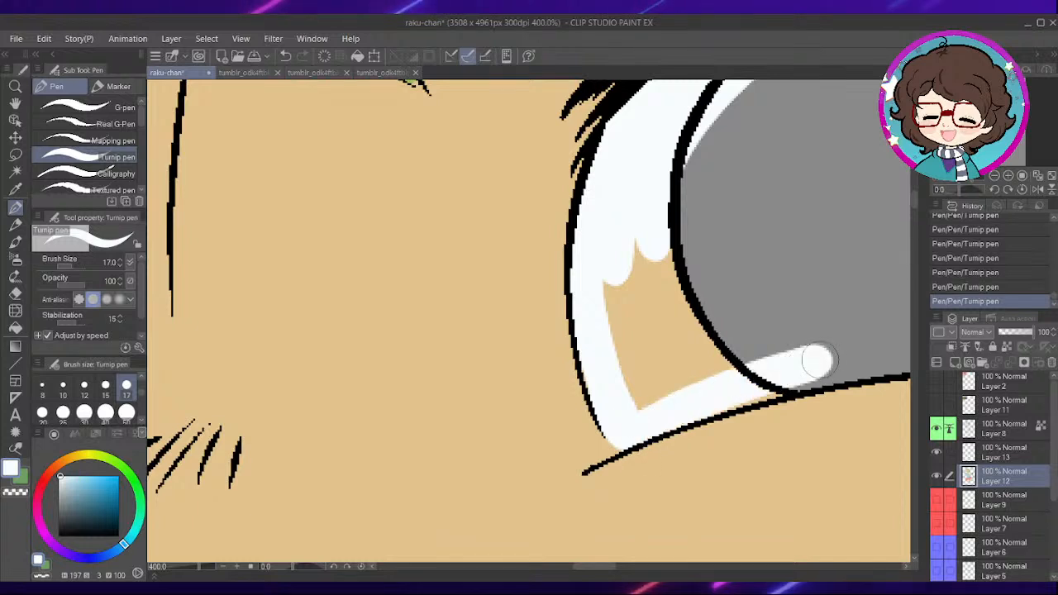
drag(716, 373, 672, 215)
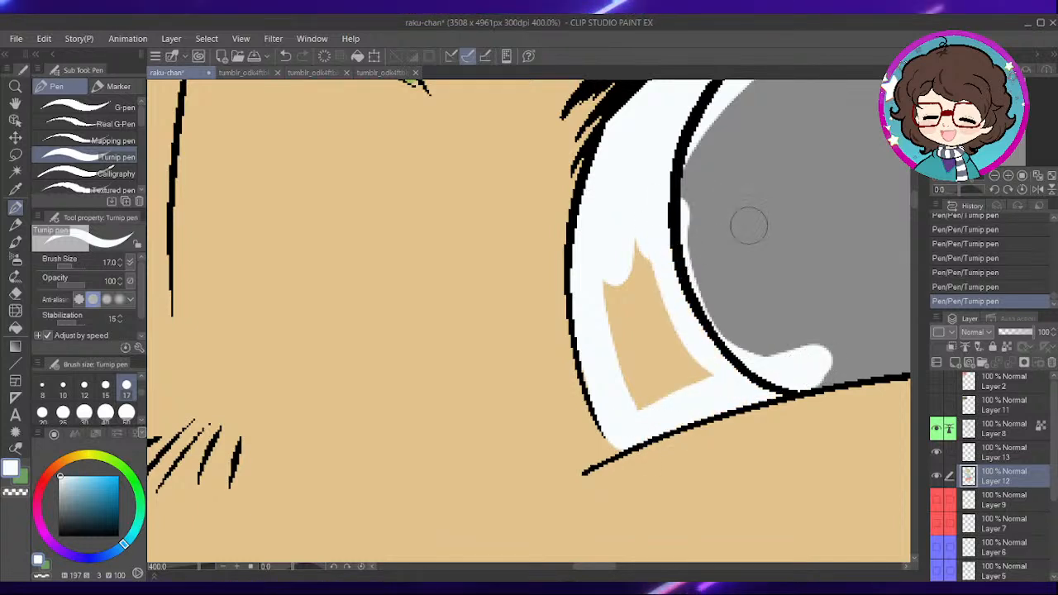
mouse_move(653, 389)
mouse_down()
mouse_move(717, 367)
mouse_move(658, 352)
mouse_move(645, 327)
mouse_move(645, 260)
mouse_up()
- Paint the narrow strip of white on the wider eye's outer side, between the iris and the thick lashes
drag(758, 287, 531, 380)
mouse_move(886, 263)
mouse_down()
mouse_move(797, 272)
mouse_move(789, 249)
mouse_up()
mouse_move(621, 435)
mouse_down()
mouse_move(669, 419)
mouse_move(707, 322)
mouse_up()
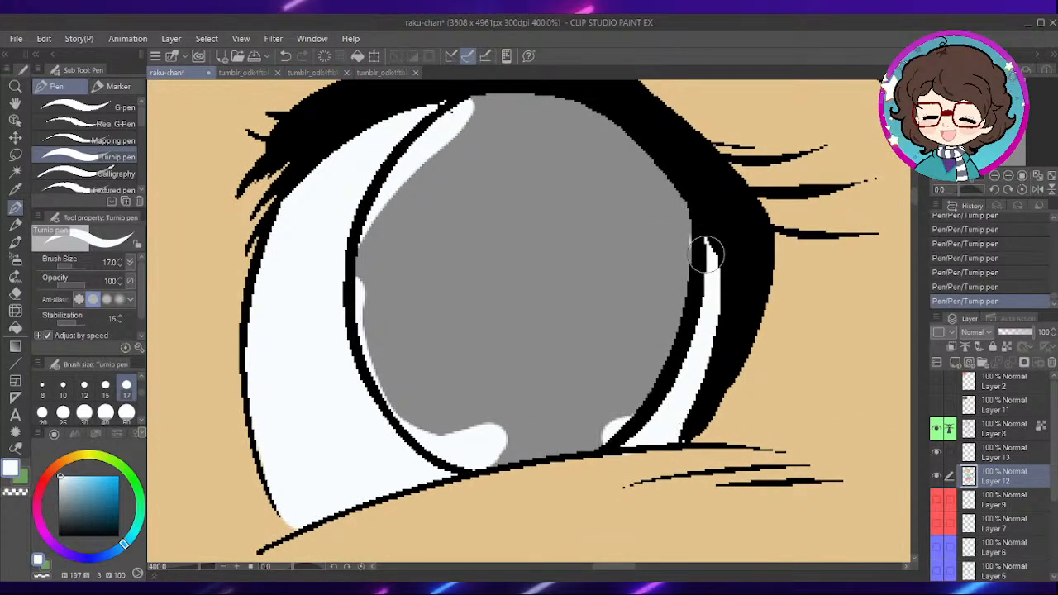
scroll(604, 296, down, 3)
scroll(605, 278, down, 2)
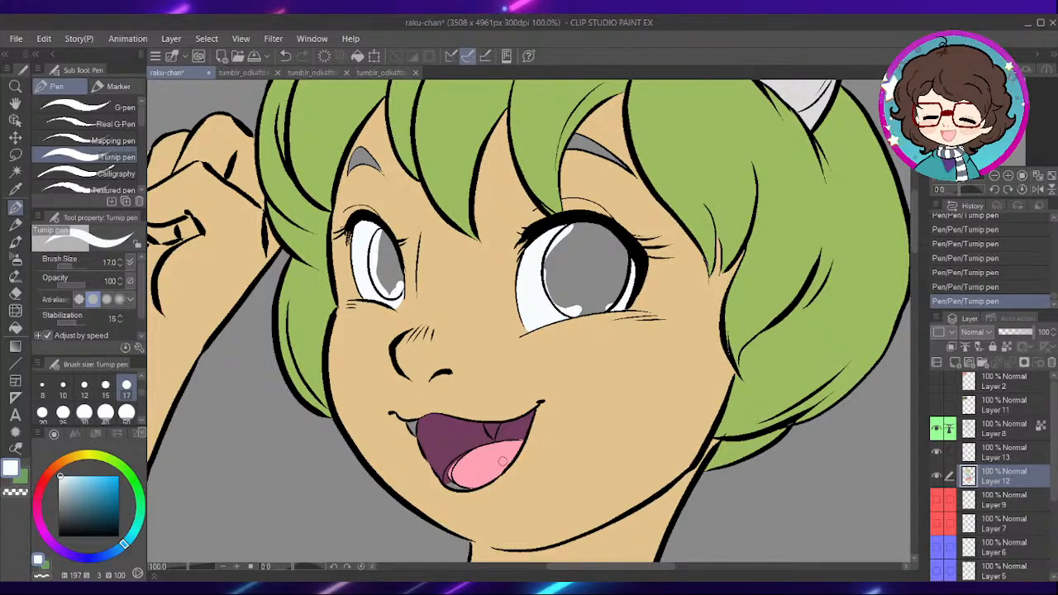
- Reduce the Turnip pen to size 6 and paint the fang above the tongue white
scroll(501, 461, up, 2)
mouse_move(482, 429)
mouse_down()
mouse_move(634, 335)
mouse_move(665, 333)
mouse_up()
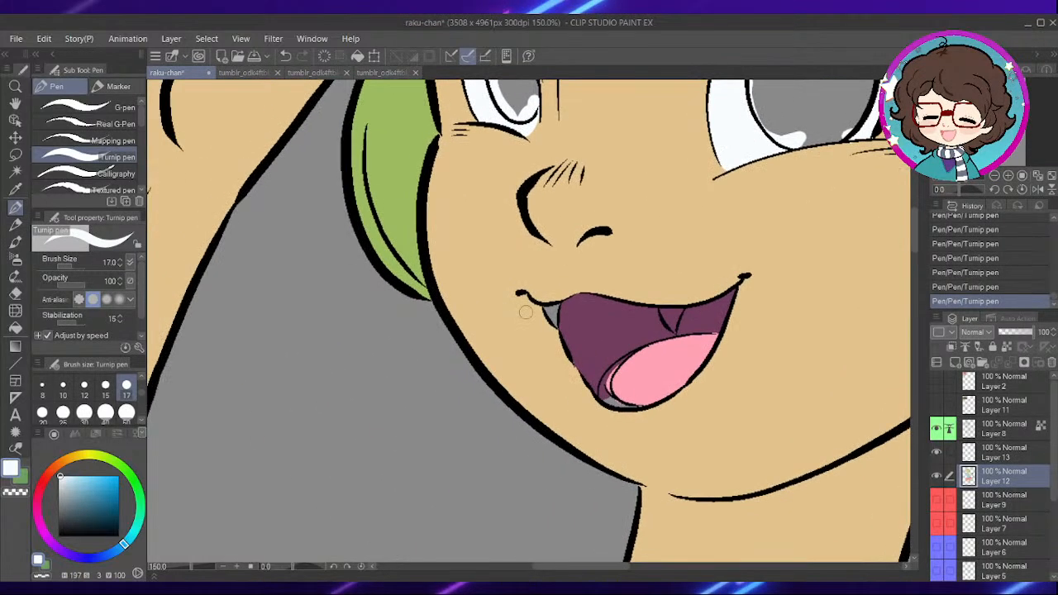
click(63, 388)
scroll(659, 338, up, 5)
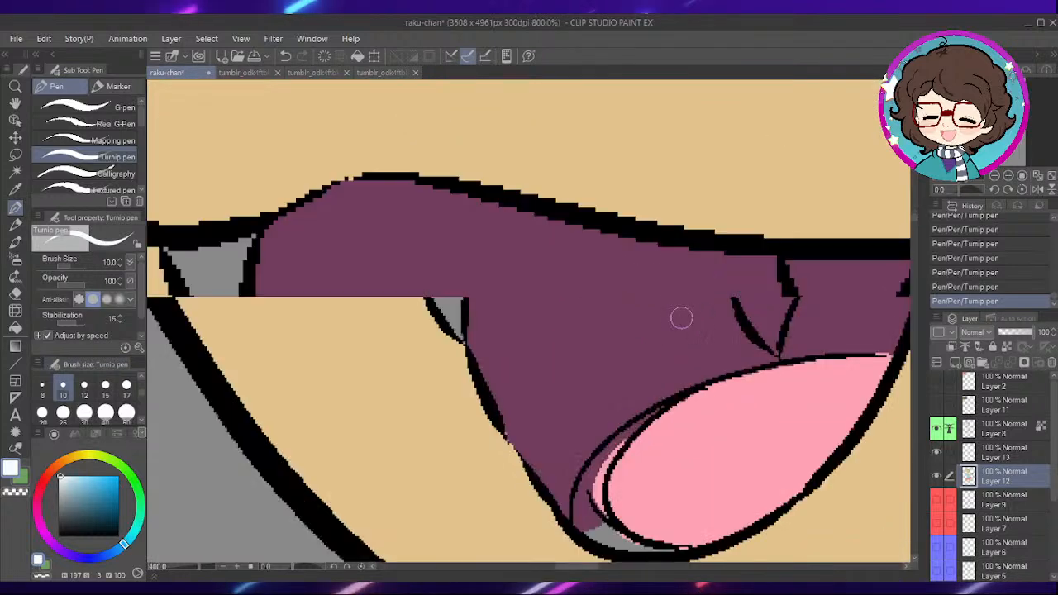
scroll(130, 400, up, 1)
click(105, 387)
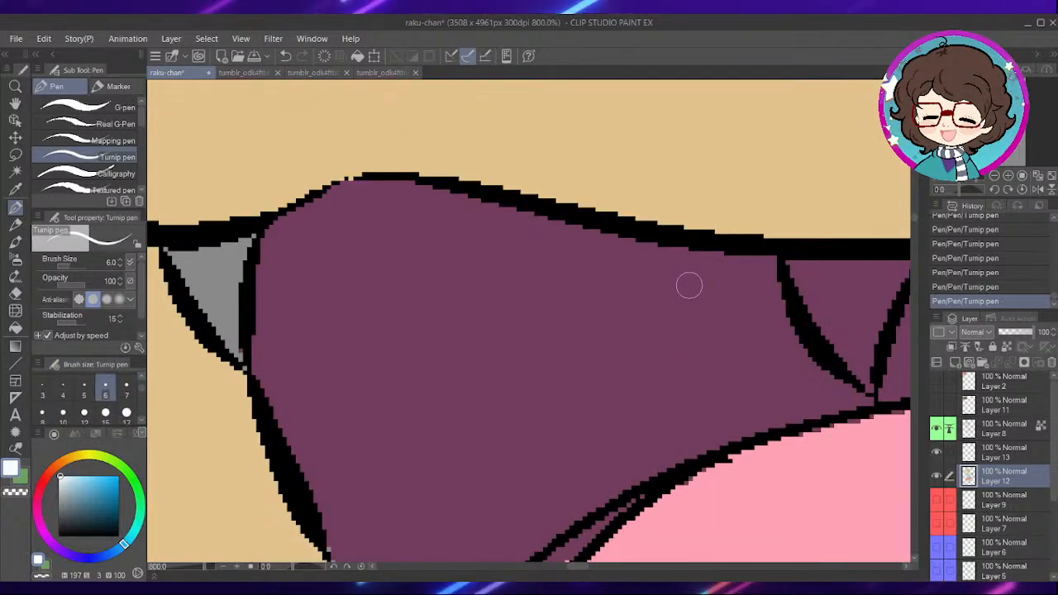
drag(785, 416, 619, 308)
mouse_move(707, 307)
mouse_down()
mouse_move(687, 417)
mouse_move(699, 435)
mouse_up()
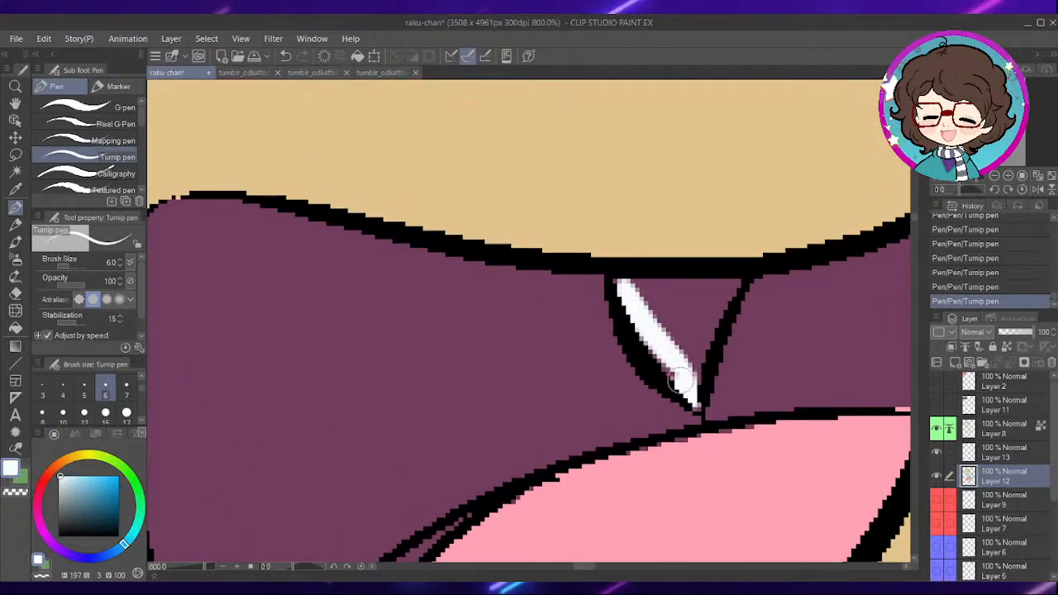
mouse_move(640, 290)
mouse_down()
mouse_move(749, 283)
mouse_move(736, 286)
mouse_move(702, 358)
mouse_move(700, 408)
mouse_move(707, 314)
mouse_move(678, 304)
mouse_up()
- Paint the small fang at the left corner of the mouth white
drag(505, 442, 728, 368)
mouse_move(385, 351)
mouse_down()
mouse_move(568, 390)
mouse_move(671, 461)
mouse_up()
mouse_move(516, 301)
mouse_down()
mouse_move(593, 412)
mouse_move(578, 326)
mouse_move(591, 281)
mouse_move(559, 335)
mouse_up()
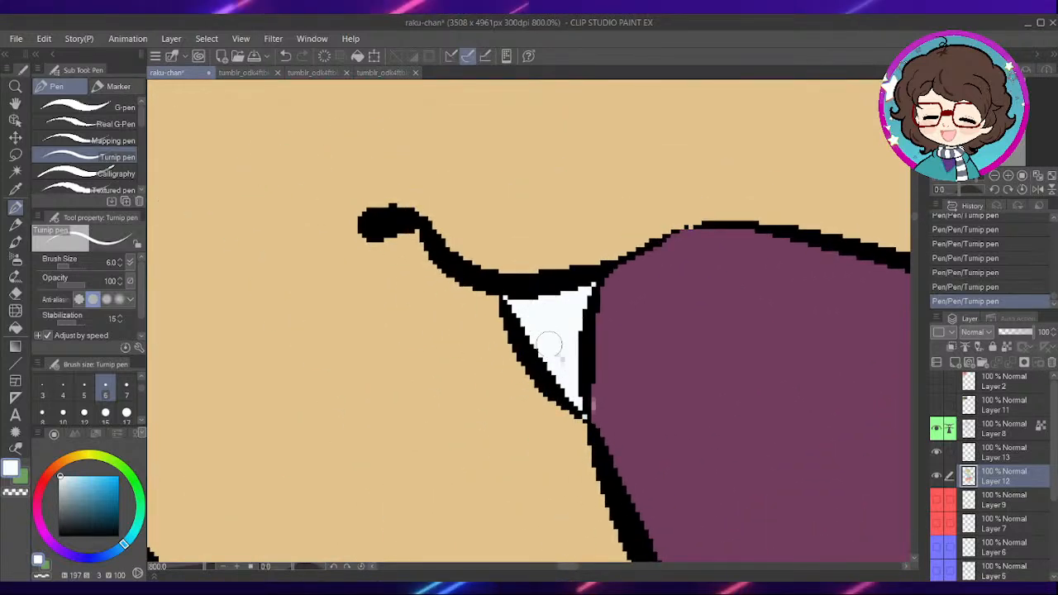
- Paint the crescent of lower teeth beside and beneath the tongue white
scroll(752, 333, down, 7)
drag(794, 348, 691, 259)
scroll(683, 306, up, 7)
mouse_move(776, 189)
mouse_down()
mouse_move(706, 242)
mouse_move(648, 306)
mouse_move(655, 291)
mouse_move(611, 361)
mouse_move(628, 452)
mouse_move(621, 379)
mouse_move(688, 263)
mouse_move(650, 385)
mouse_move(662, 446)
mouse_move(635, 359)
mouse_move(625, 426)
mouse_up()
drag(758, 404, 664, 292)
mouse_move(719, 373)
mouse_down()
mouse_move(567, 351)
mouse_move(681, 372)
mouse_move(739, 366)
mouse_up()
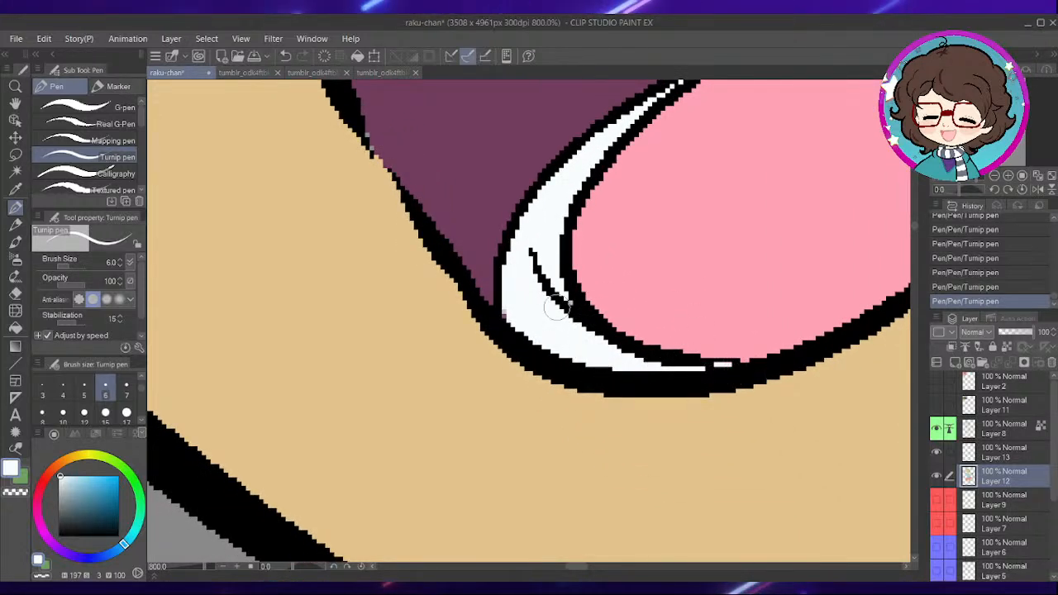
- Pick the hair green and paint along the lower and outer edges of the eyebrow above the narrower eye
scroll(637, 279, down, 10)
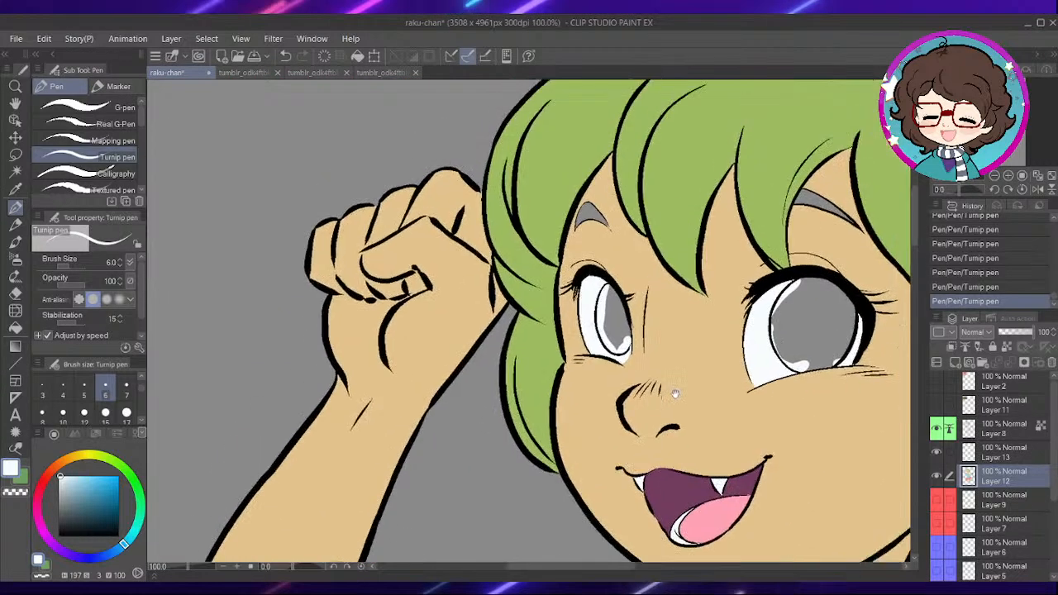
drag(675, 394, 702, 477)
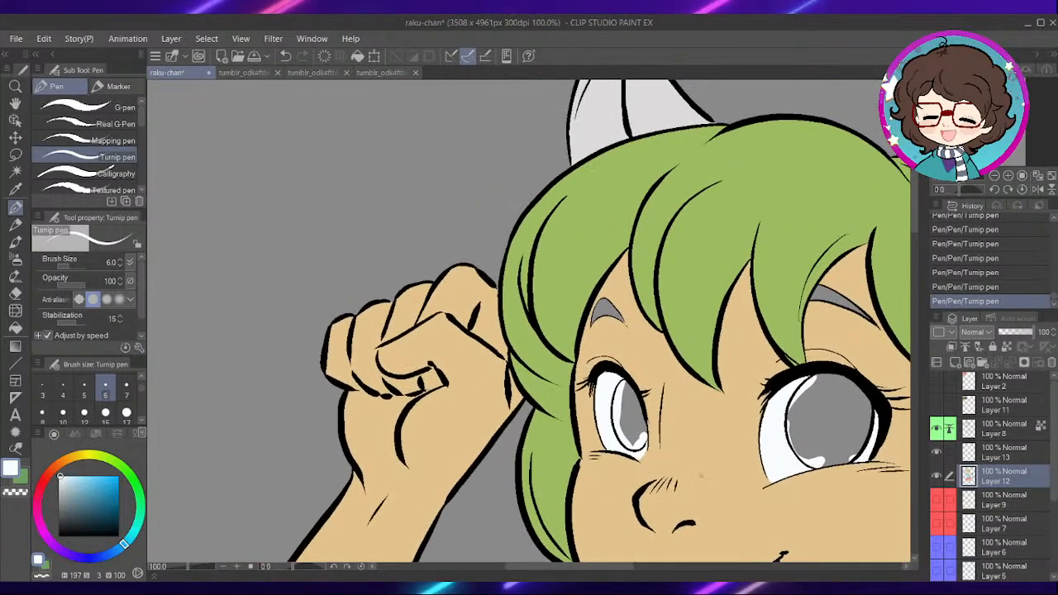
scroll(605, 345, up, 2)
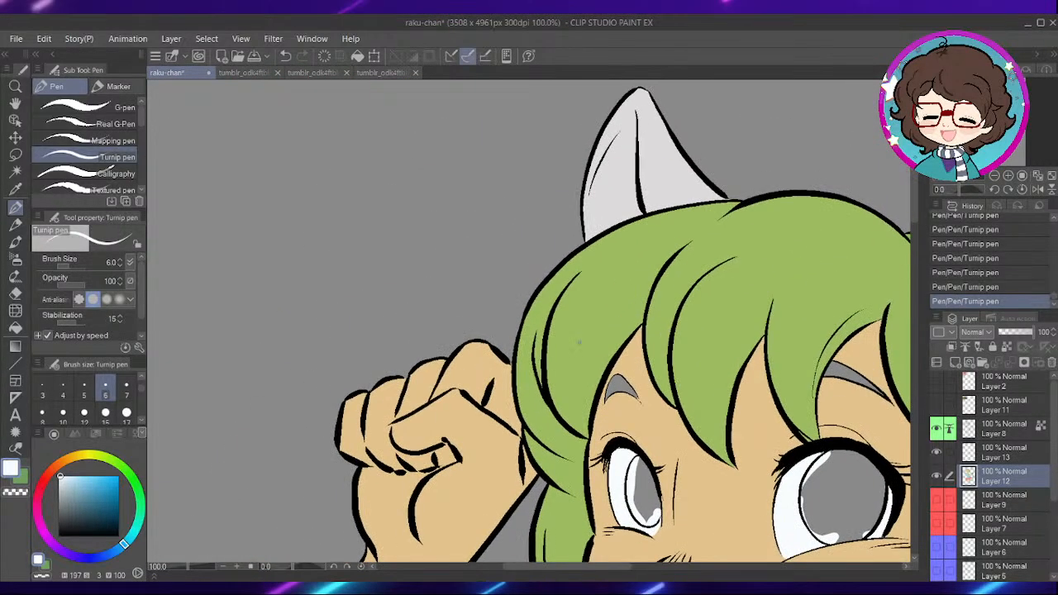
scroll(604, 342, up, 2)
alt+click(604, 335)
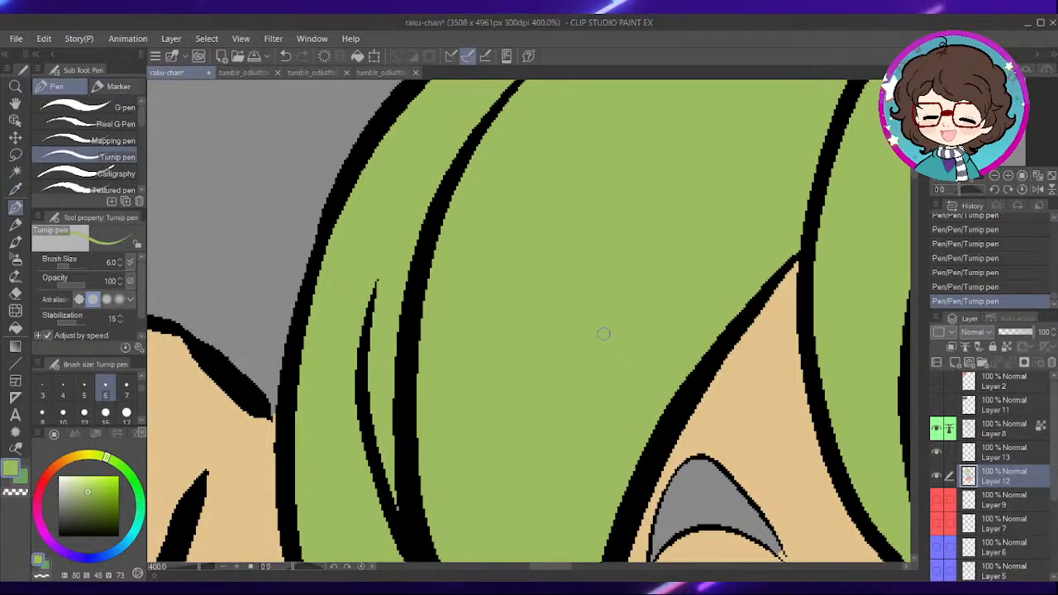
scroll(740, 307, up, 3)
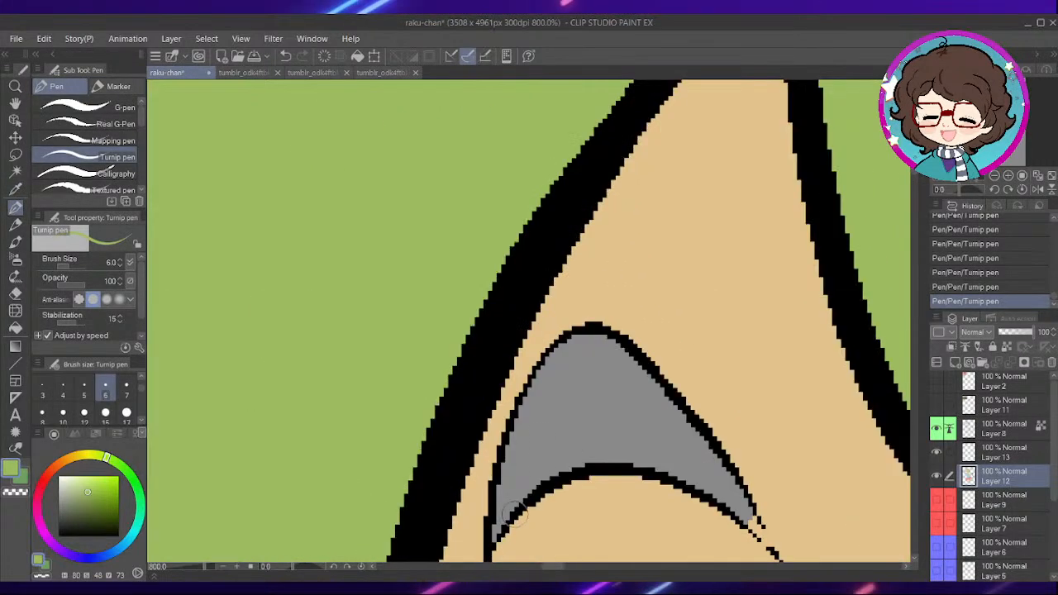
drag(577, 424, 631, 329)
mouse_move(545, 446)
mouse_down()
mouse_move(585, 385)
mouse_move(693, 346)
mouse_up()
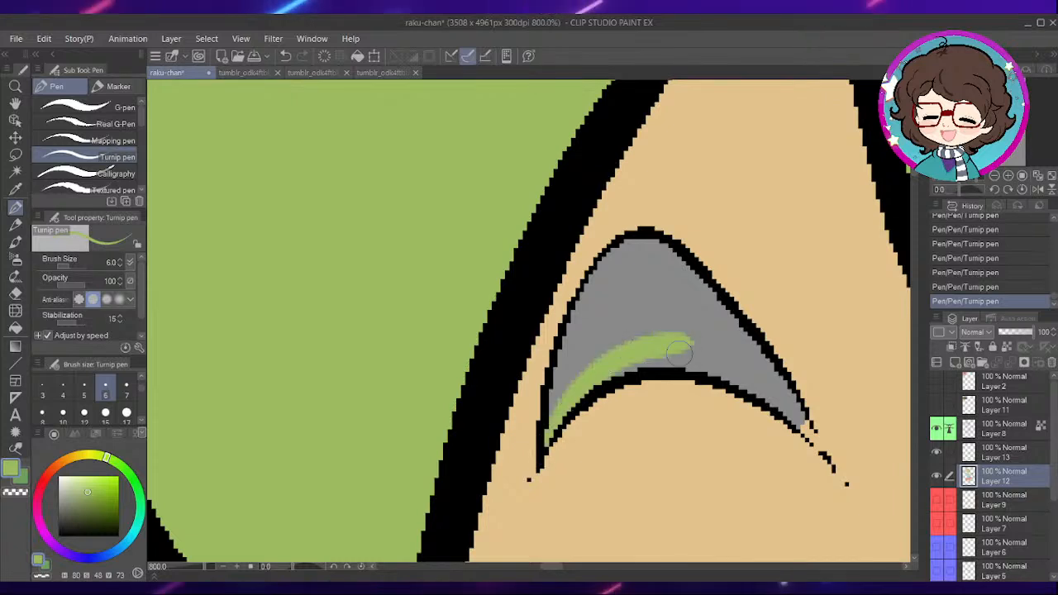
mouse_move(552, 424)
mouse_down()
mouse_move(581, 331)
mouse_move(622, 259)
mouse_up()
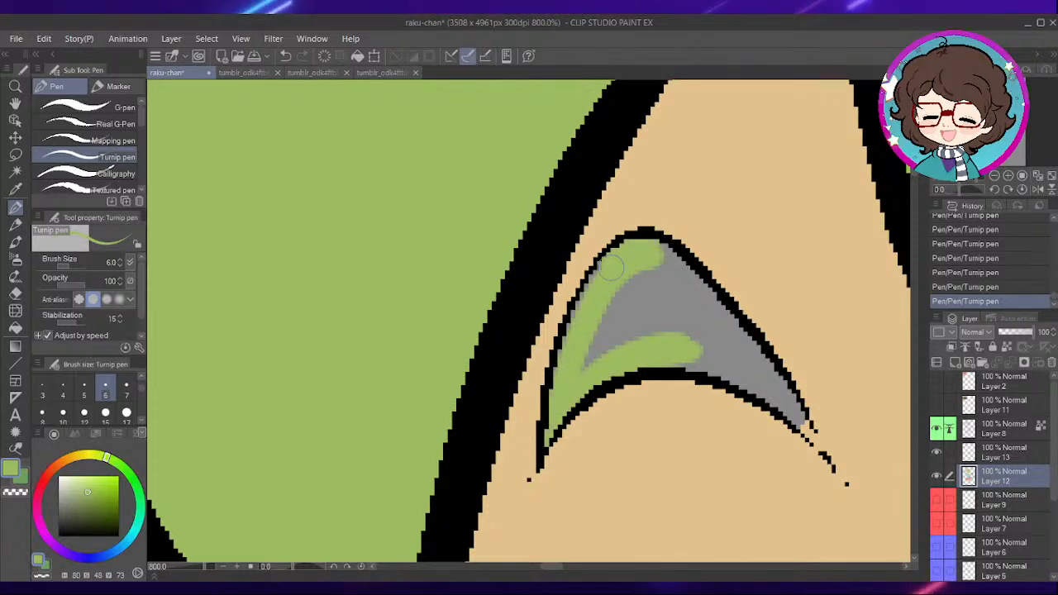
- Cover the remaining grey inside the eyebrow above the narrower eye with green, out to its pointed tip
drag(579, 369, 657, 320)
drag(739, 257, 731, 264)
drag(645, 262, 762, 382)
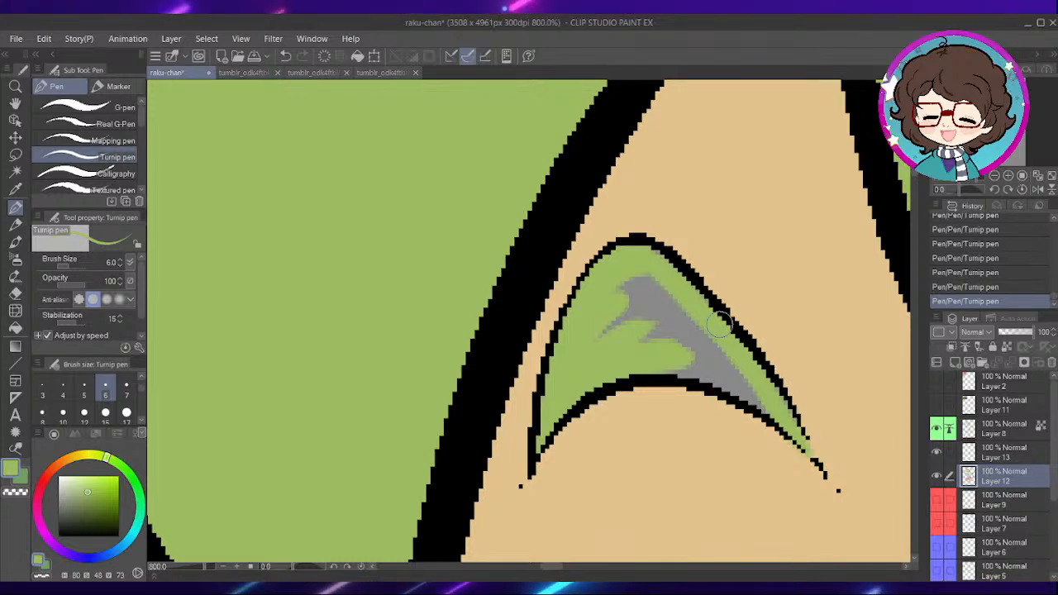
drag(701, 290, 708, 253)
mouse_move(663, 290)
mouse_down()
mouse_move(671, 279)
mouse_move(635, 250)
mouse_move(655, 255)
mouse_up()
drag(717, 283, 674, 307)
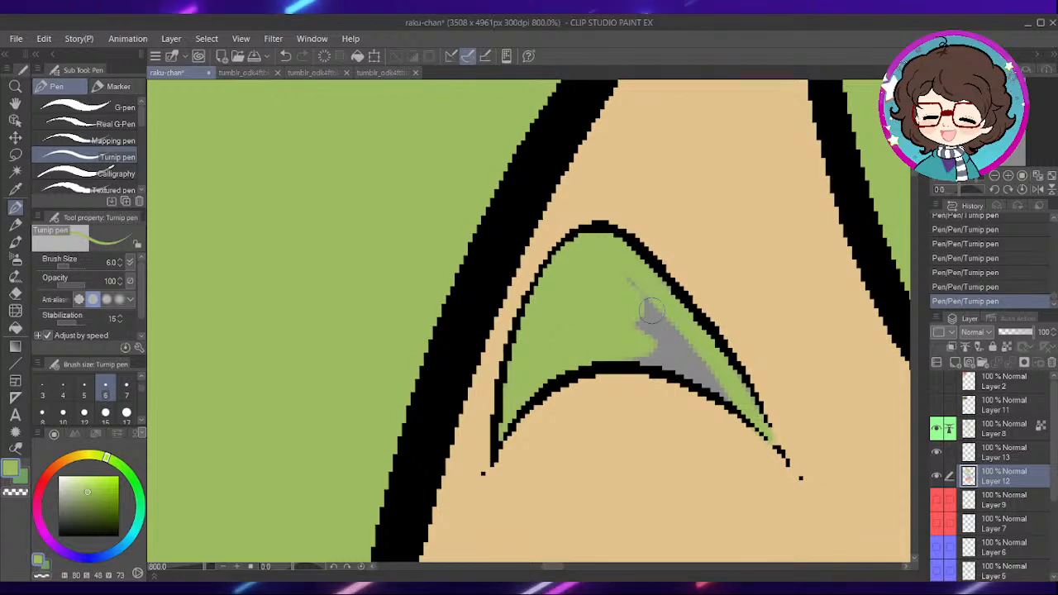
mouse_move(622, 351)
mouse_down()
mouse_move(715, 382)
mouse_move(745, 408)
mouse_move(685, 360)
mouse_move(624, 286)
mouse_up()
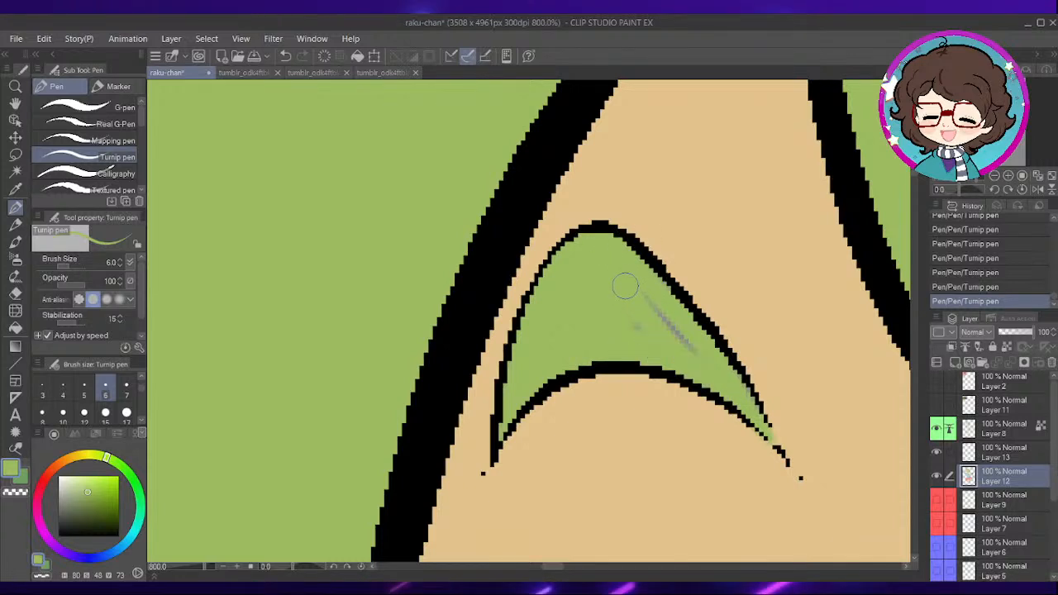
drag(720, 307, 574, 279)
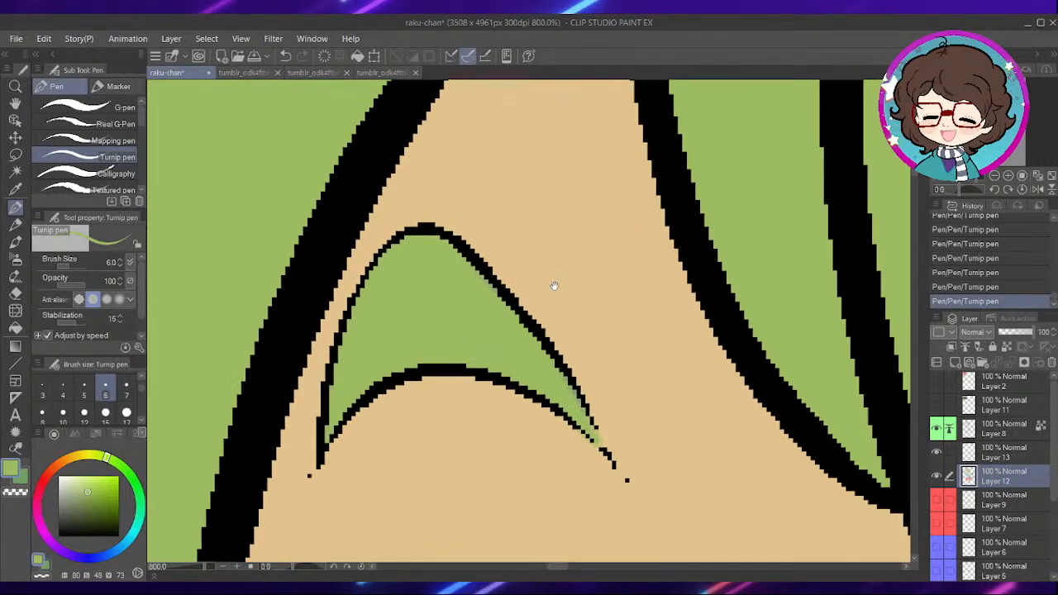
- Start colouring the eyebrow above the wider eye with the same green, from its pointed end along the lower edge
drag(761, 289, 563, 301)
mouse_move(785, 331)
mouse_down()
mouse_move(582, 276)
mouse_move(496, 289)
mouse_up()
drag(781, 304, 499, 318)
drag(741, 395, 472, 400)
mouse_move(731, 423)
mouse_down()
mouse_move(645, 186)
mouse_move(641, 108)
mouse_up()
mouse_move(471, 562)
mouse_down()
mouse_move(645, 378)
mouse_move(587, 297)
mouse_up()
mouse_move(788, 212)
mouse_down()
mouse_move(593, 303)
mouse_move(428, 519)
mouse_up()
drag(758, 101, 629, 297)
drag(587, 203, 532, 380)
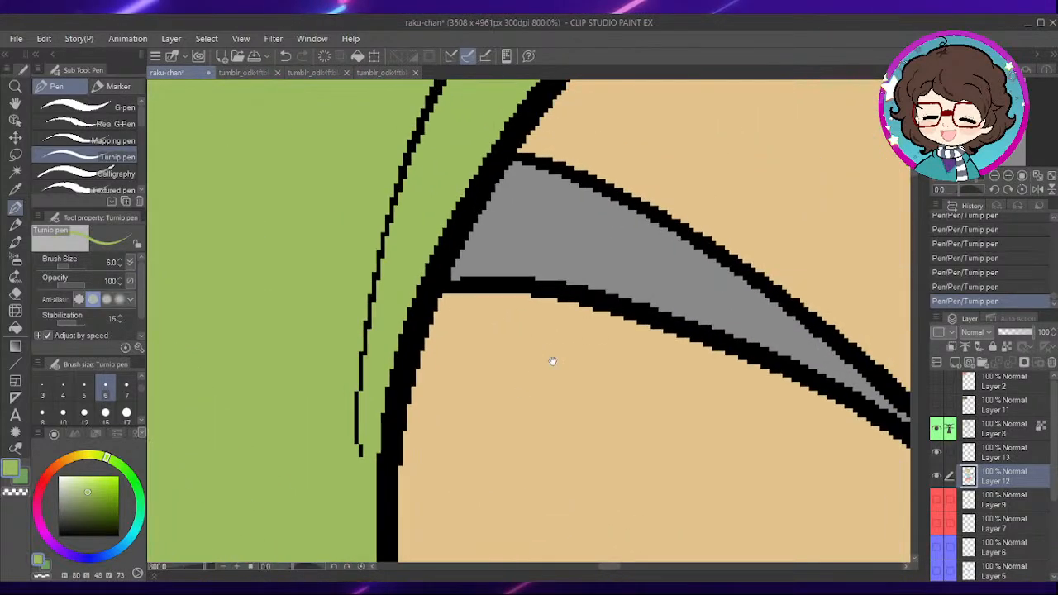
drag(670, 367, 578, 365)
mouse_move(821, 426)
mouse_down()
mouse_move(687, 344)
mouse_move(654, 308)
mouse_up()
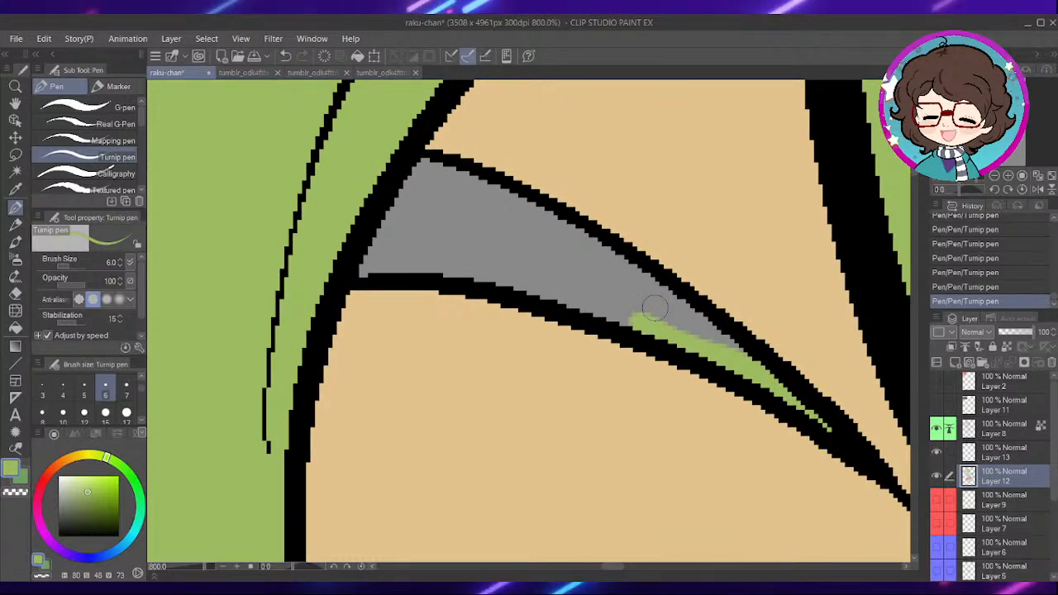
- Enlarge the Turnip pen to size 10 and fill the rest of the wider eye's eyebrow with green
click(86, 412)
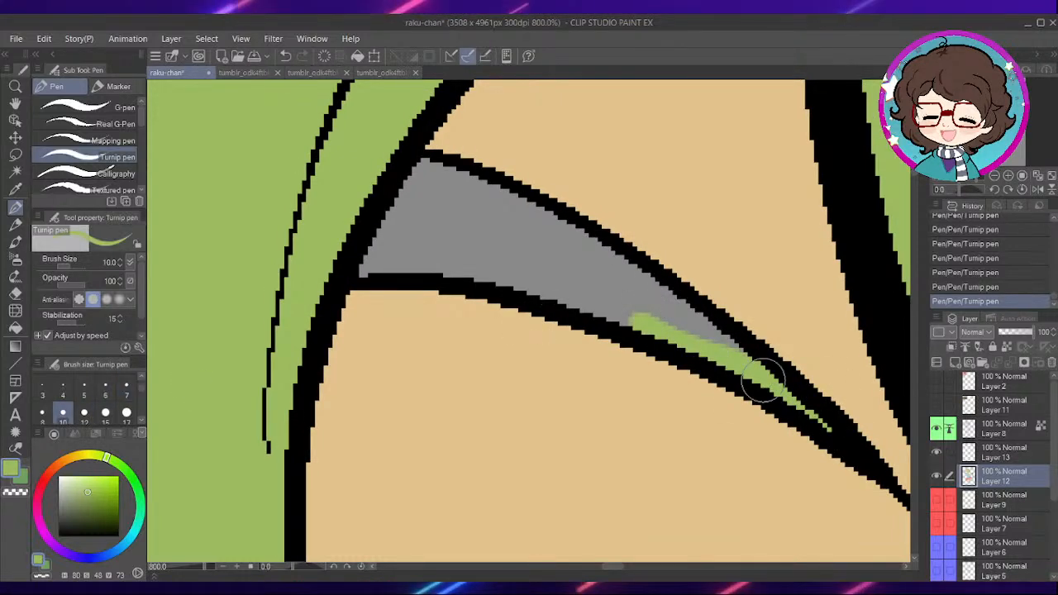
mouse_move(720, 343)
mouse_down()
mouse_move(484, 201)
mouse_move(416, 234)
mouse_move(429, 252)
mouse_move(643, 313)
mouse_up()
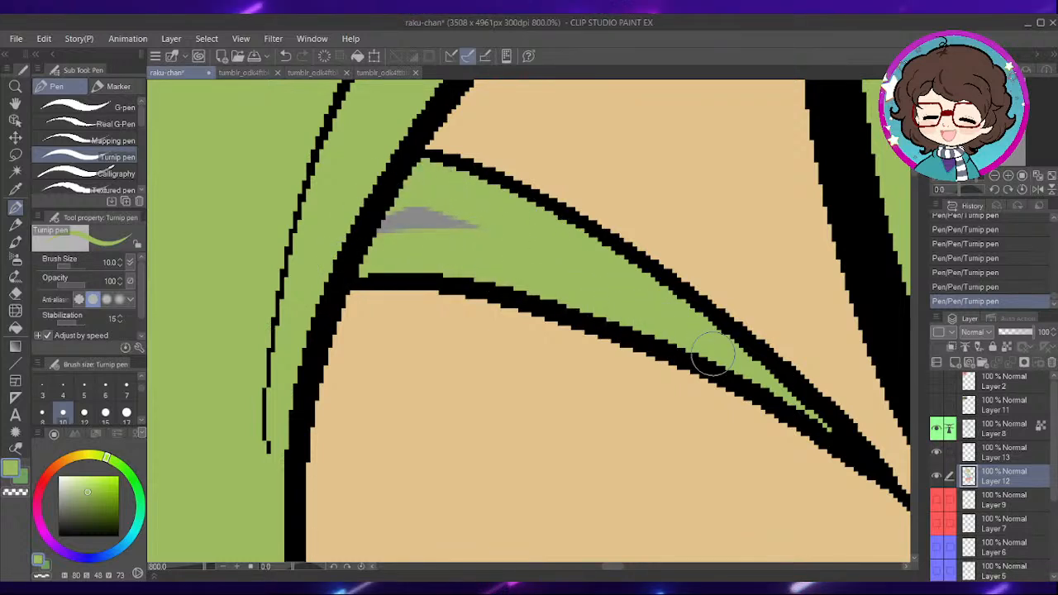
drag(484, 236, 397, 208)
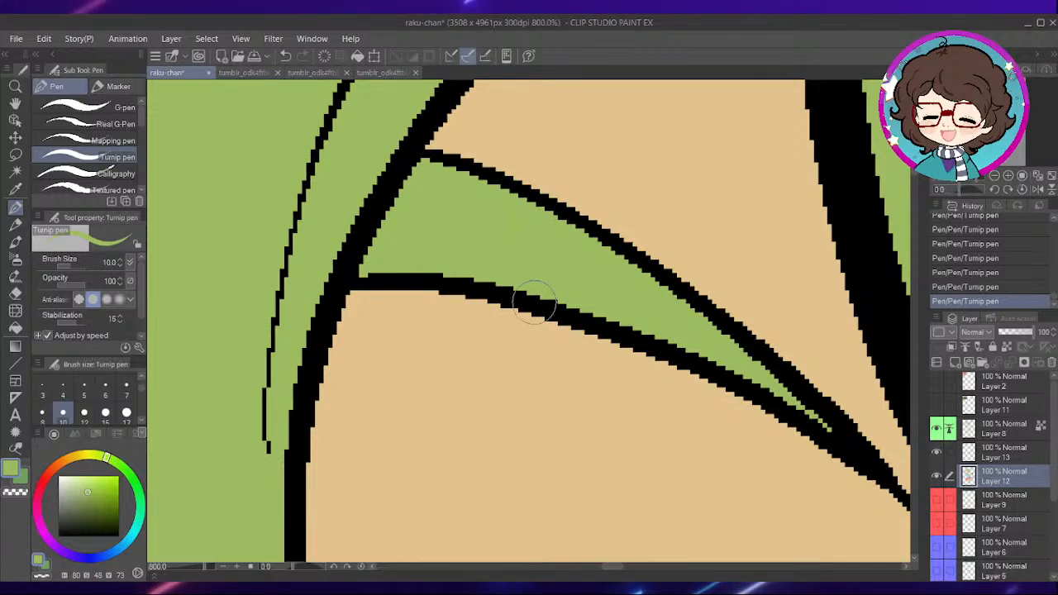
- Show the Layer 2 reference picture, pick the light purple at the bottom of the green-haired character's iris, and hide the layer again
scroll(537, 308, down, 10)
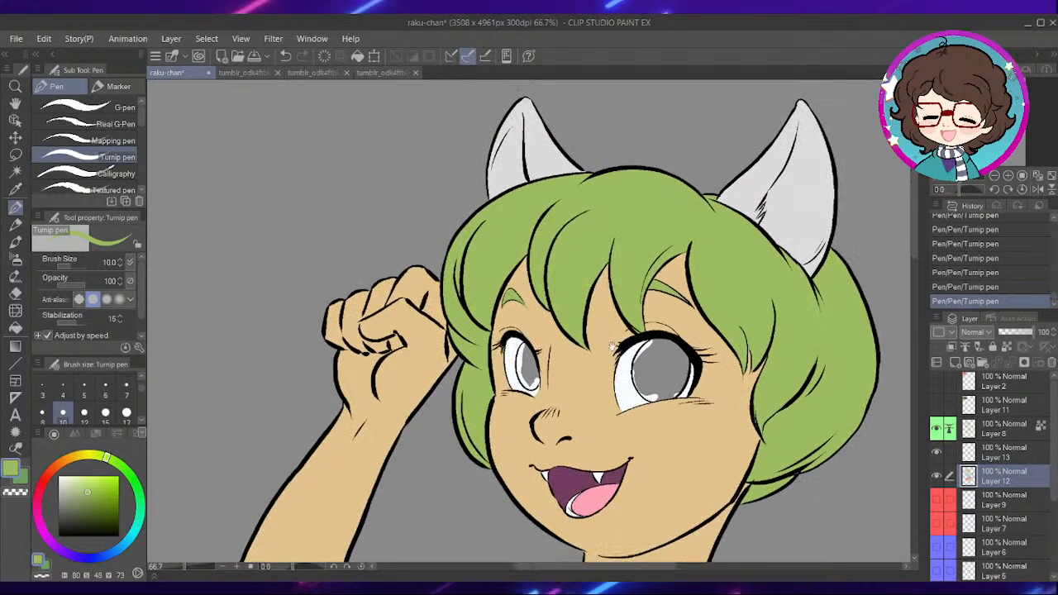
drag(613, 347, 707, 456)
drag(317, 271, 553, 419)
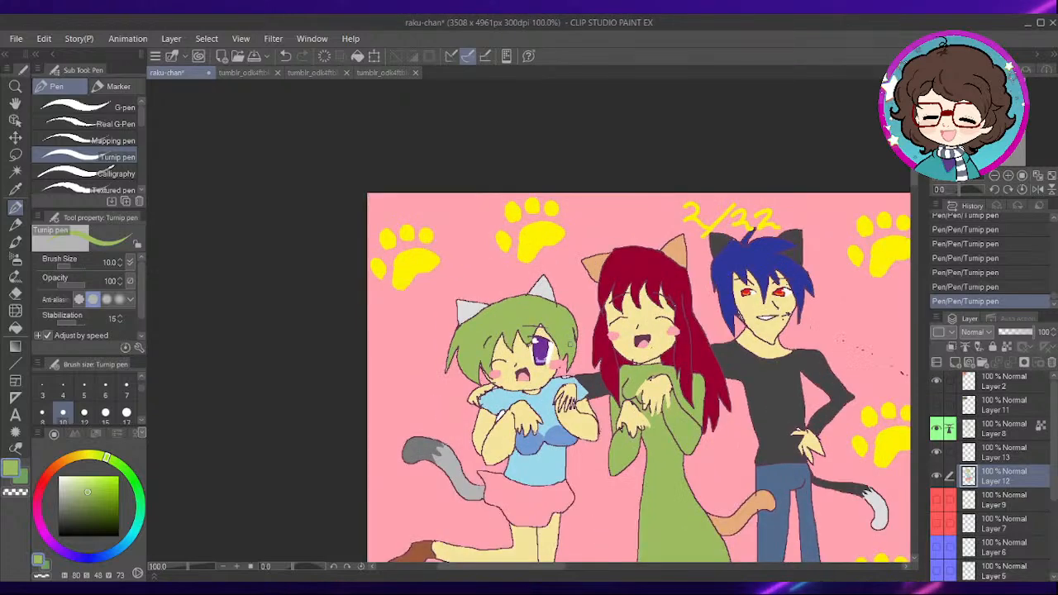
scroll(592, 248, up, 6)
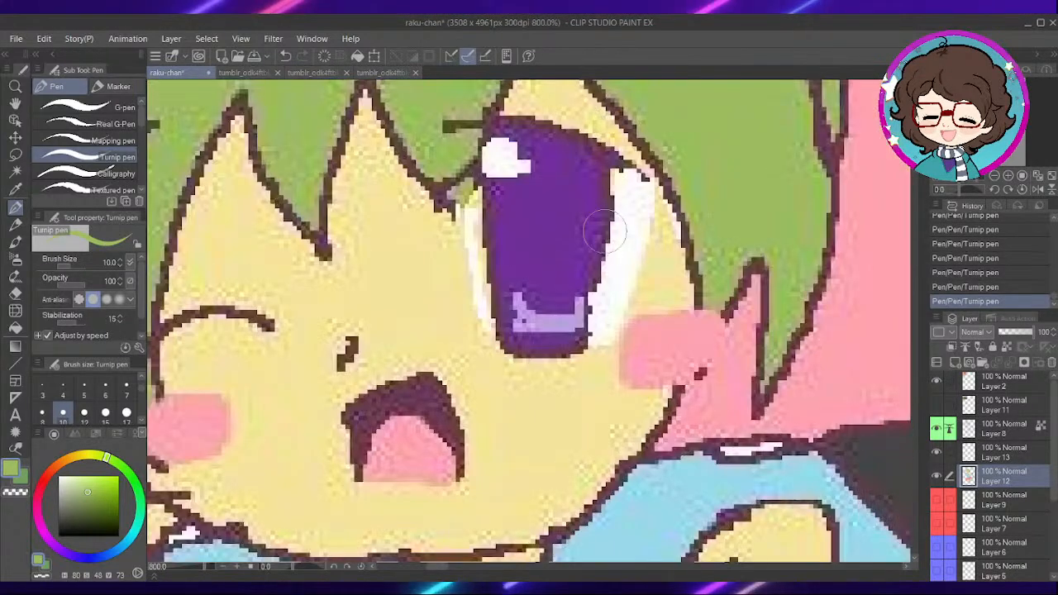
key(i)
click(532, 323)
key(p)
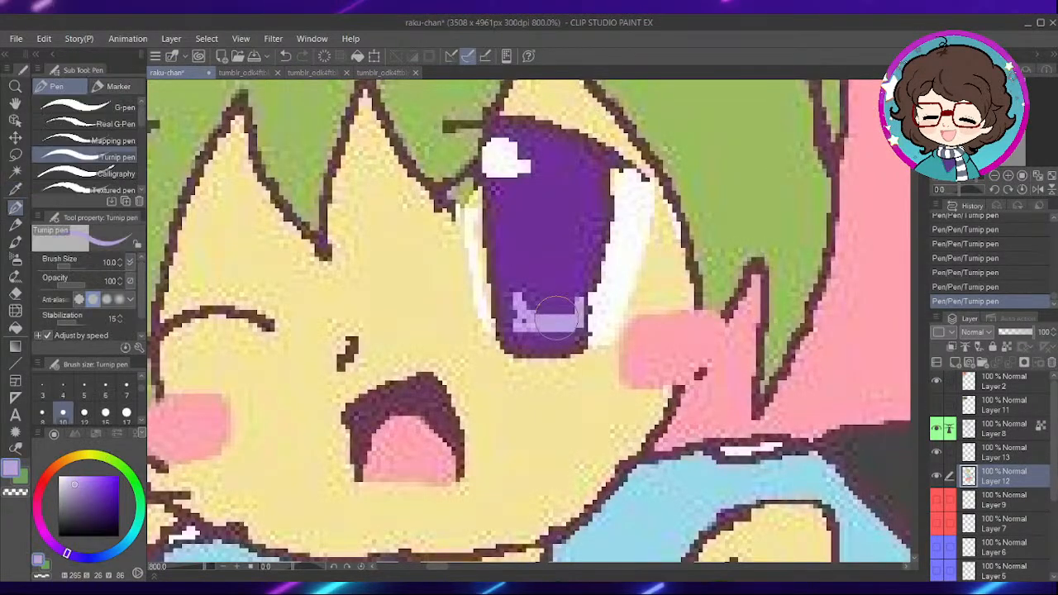
scroll(591, 333, down, 6)
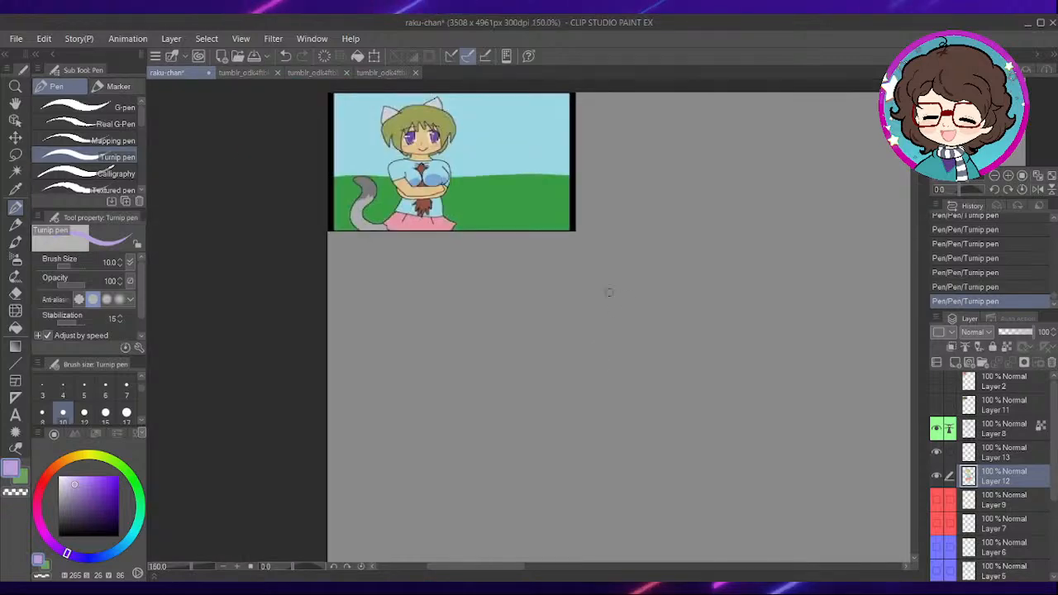
- Start colouring the narrower eye's iris light purple with the Turnip pen, along its outer left edge
scroll(669, 335, up, 6)
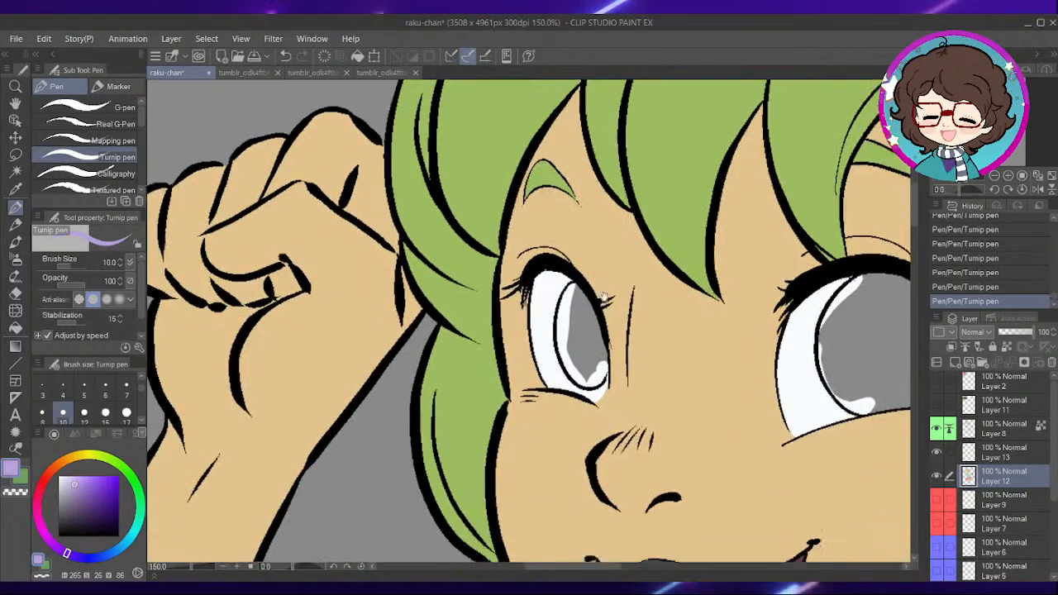
scroll(604, 297, up, 5)
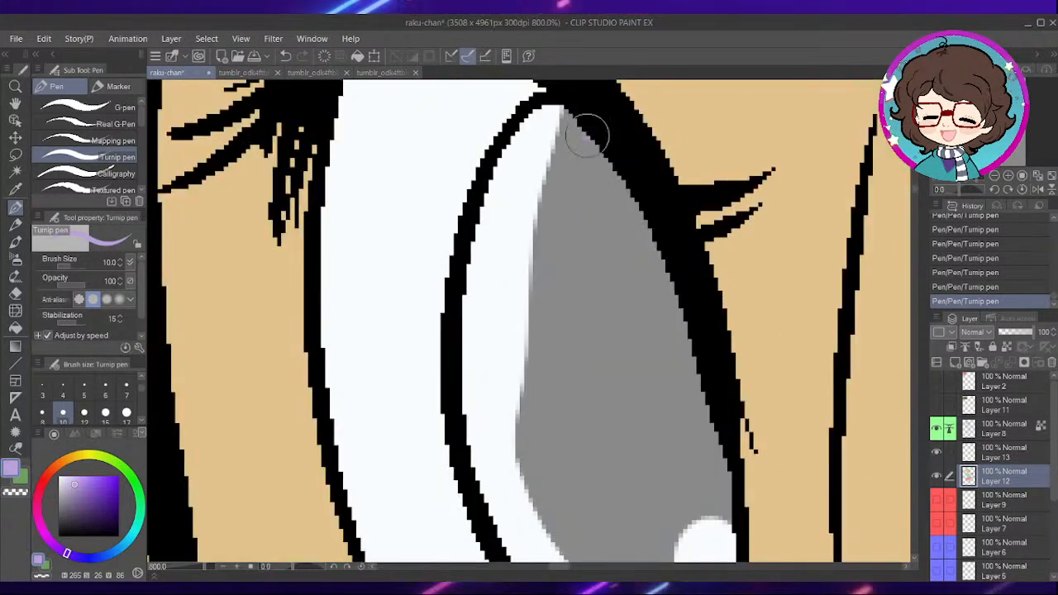
mouse_move(587, 130)
mouse_down()
mouse_move(523, 170)
mouse_move(472, 331)
mouse_move(508, 494)
mouse_up()
mouse_move(606, 154)
mouse_down()
mouse_move(526, 248)
mouse_move(517, 454)
mouse_up()
drag(588, 345, 550, 206)
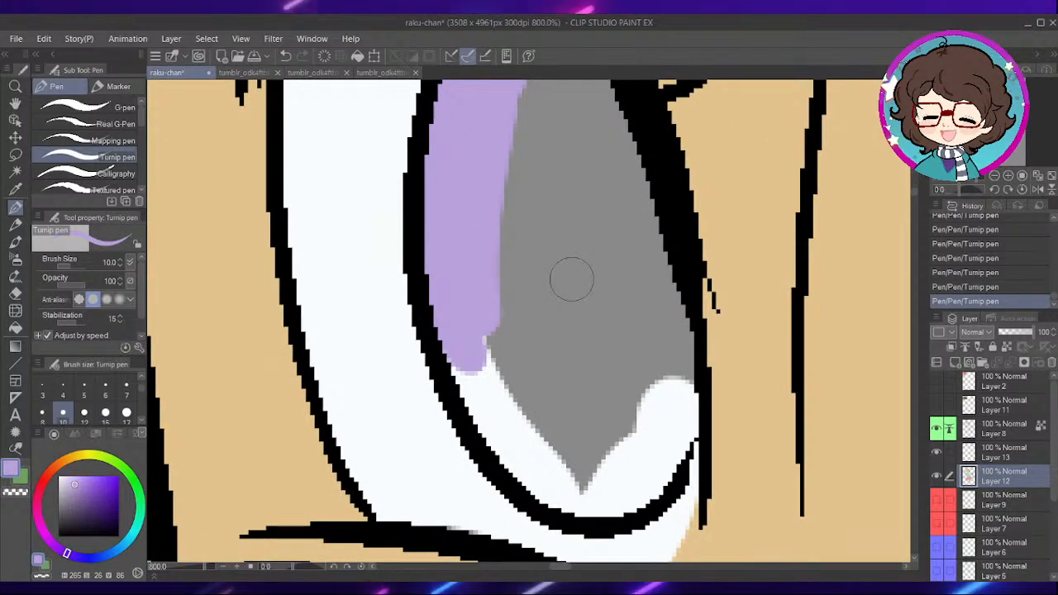
- Cover the remaining grey and white inside the narrower eye's iris with light purple, out to the line art
drag(616, 252, 622, 344)
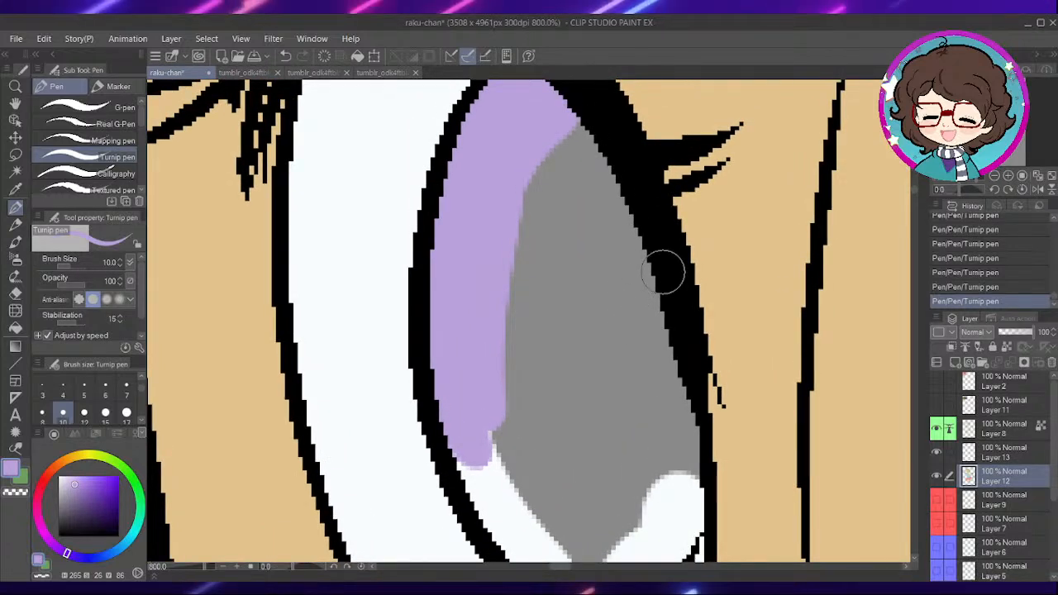
drag(590, 179, 595, 210)
mouse_move(587, 140)
mouse_down()
mouse_move(558, 321)
mouse_move(519, 382)
mouse_move(524, 258)
mouse_up()
mouse_move(473, 330)
mouse_down()
mouse_move(511, 418)
mouse_move(637, 473)
mouse_move(691, 389)
mouse_move(626, 118)
mouse_move(662, 252)
mouse_move(651, 286)
mouse_up()
mouse_move(654, 401)
mouse_down()
mouse_move(586, 472)
mouse_move(546, 442)
mouse_up()
mouse_move(519, 323)
mouse_down()
mouse_move(541, 430)
mouse_move(569, 397)
mouse_move(586, 146)
mouse_move(633, 317)
mouse_up()
scroll(610, 306, down, 8)
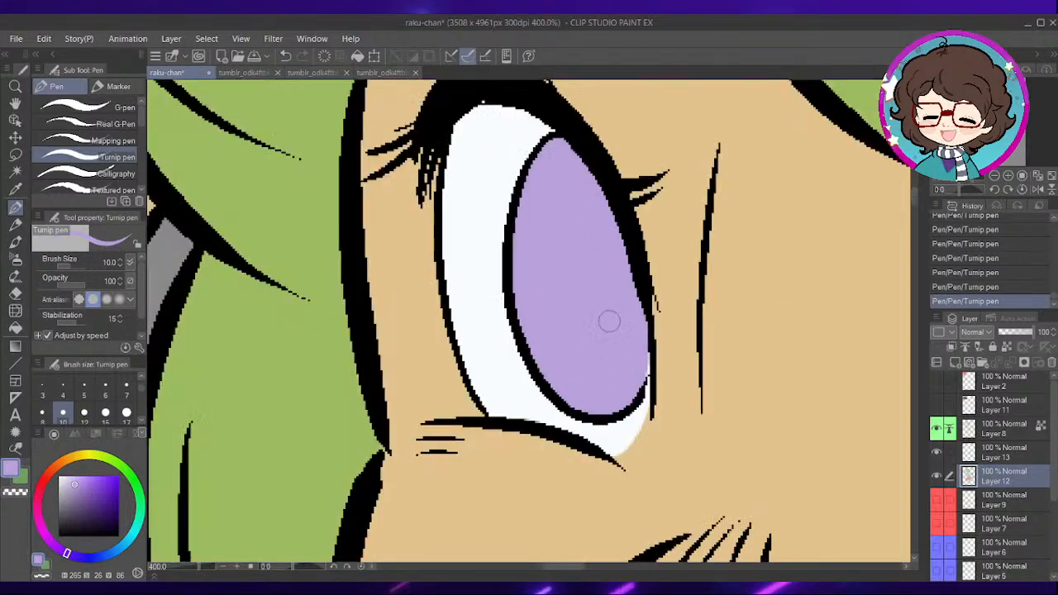
- Start colouring the wider eye's iris light purple along its upper-left edge beneath the lashes
drag(761, 335, 599, 382)
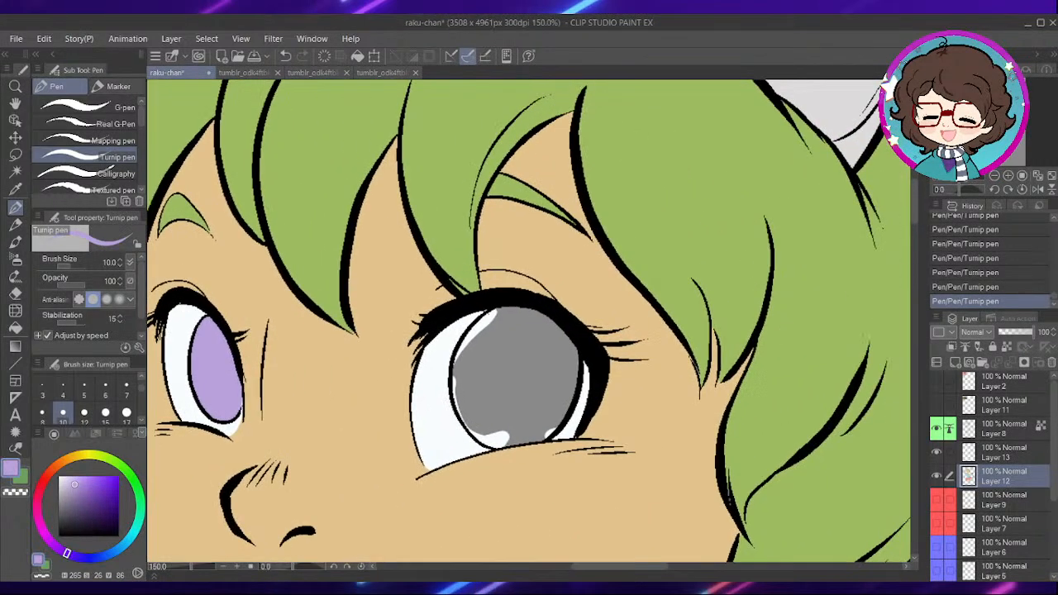
scroll(658, 278, up, 5)
drag(418, 436, 587, 253)
drag(464, 319, 584, 214)
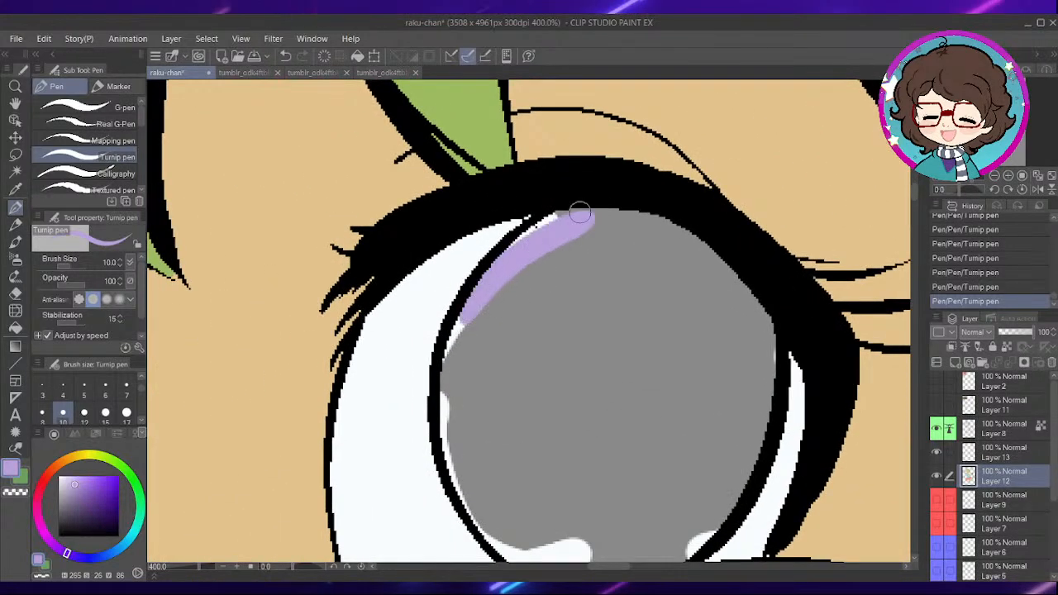
drag(540, 315, 615, 224)
- Continue the light purple down the left edge of the wider eye's iris and along its bottom, covering the white spots
scroll(573, 230, up, 4)
mouse_move(541, 189)
mouse_down()
mouse_move(513, 215)
mouse_move(480, 470)
mouse_move(483, 273)
mouse_move(530, 435)
mouse_move(704, 498)
mouse_up()
mouse_move(744, 447)
mouse_down()
mouse_move(679, 364)
mouse_move(626, 352)
mouse_move(611, 314)
mouse_up()
mouse_move(539, 367)
mouse_down()
mouse_move(535, 378)
mouse_move(563, 347)
mouse_move(657, 313)
mouse_up()
drag(605, 380, 747, 348)
drag(765, 369, 595, 388)
mouse_move(509, 390)
mouse_down()
mouse_move(633, 354)
mouse_move(708, 298)
mouse_move(440, 338)
mouse_up()
- Extend the light purple up the right side of the wider eye's iris and across its top to close the ring
mouse_move(689, 215)
mouse_down()
mouse_move(591, 316)
mouse_move(665, 296)
mouse_move(593, 395)
mouse_up()
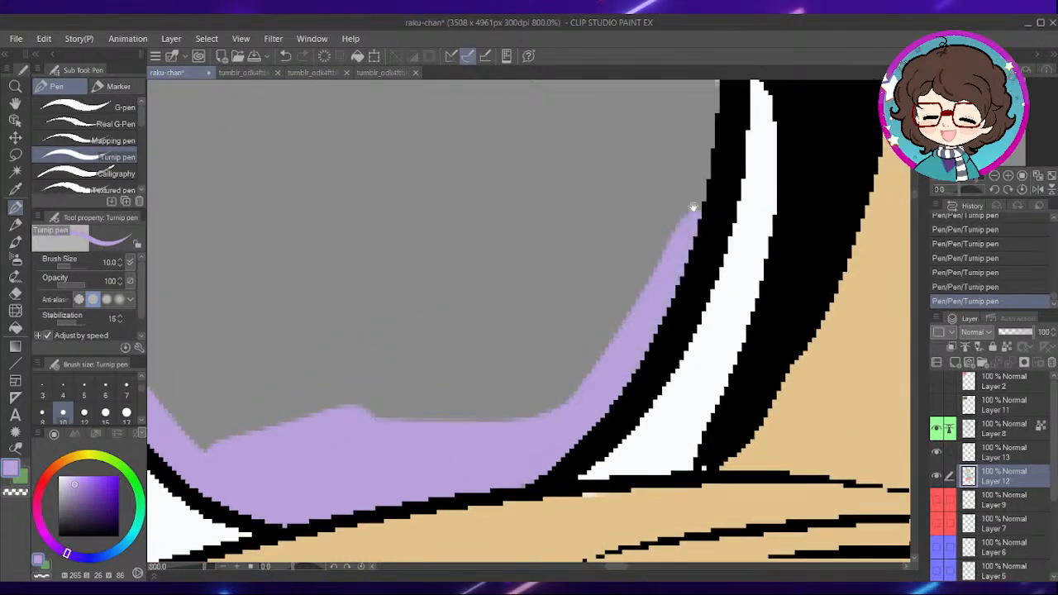
drag(696, 248, 692, 338)
drag(699, 270, 703, 342)
scroll(721, 187, down, 2)
mouse_move(683, 147)
mouse_down()
mouse_move(707, 217)
mouse_move(694, 321)
mouse_up()
mouse_move(704, 156)
mouse_down()
mouse_move(729, 226)
mouse_move(569, 154)
mouse_up()
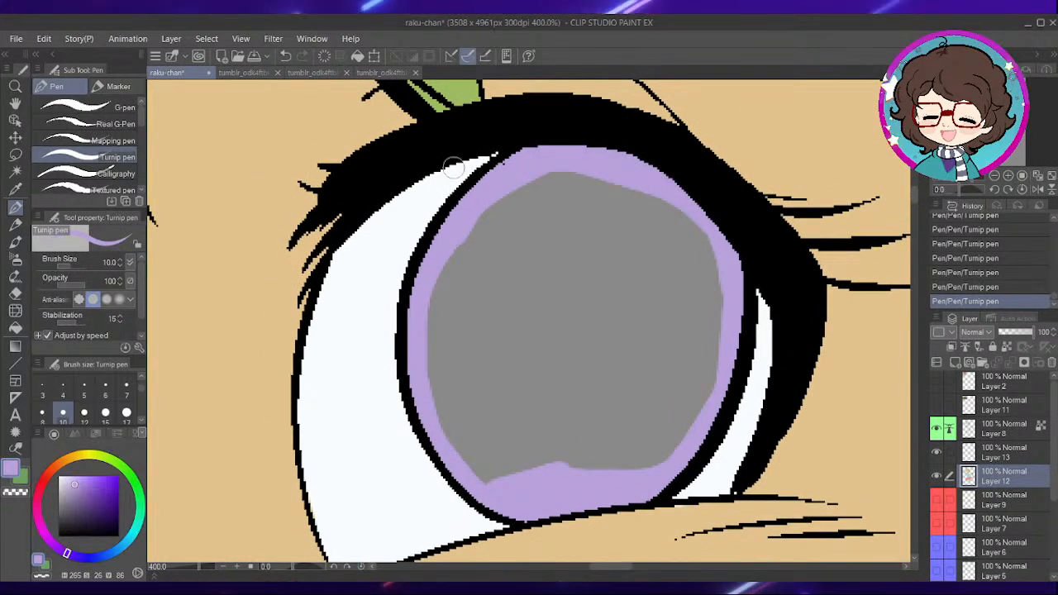
- Thicken the light purple ring and flood the grey centre of the wider eye's iris with the Fill tool
mouse_move(482, 211)
mouse_down()
mouse_move(679, 219)
mouse_move(724, 281)
mouse_move(721, 354)
mouse_move(697, 417)
mouse_move(640, 468)
mouse_move(548, 484)
mouse_up()
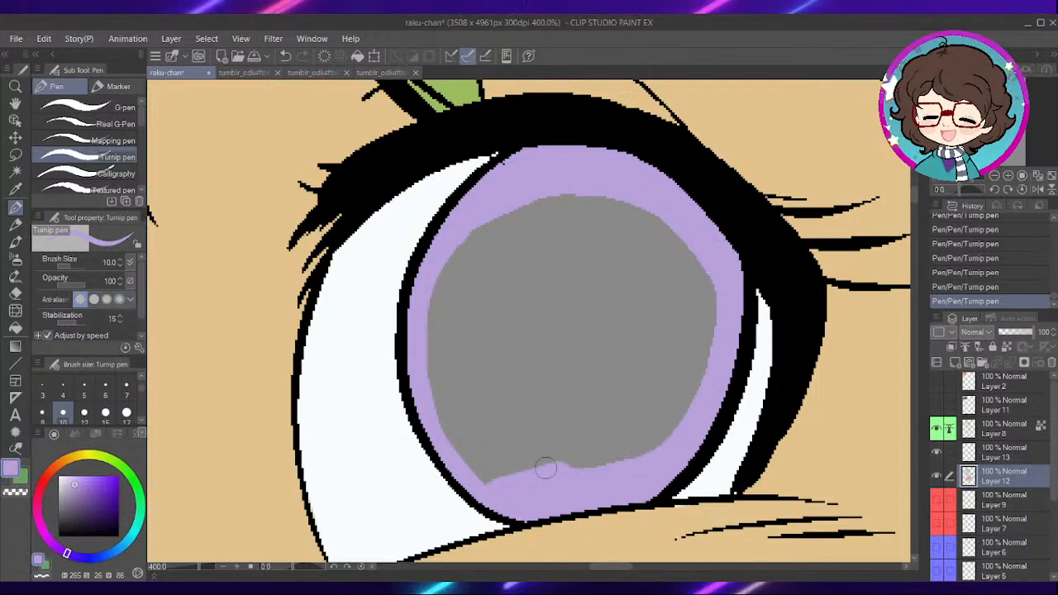
mouse_move(480, 219)
mouse_down()
mouse_move(459, 458)
mouse_move(579, 473)
mouse_move(623, 461)
mouse_move(449, 406)
mouse_move(452, 321)
mouse_up()
key(g)
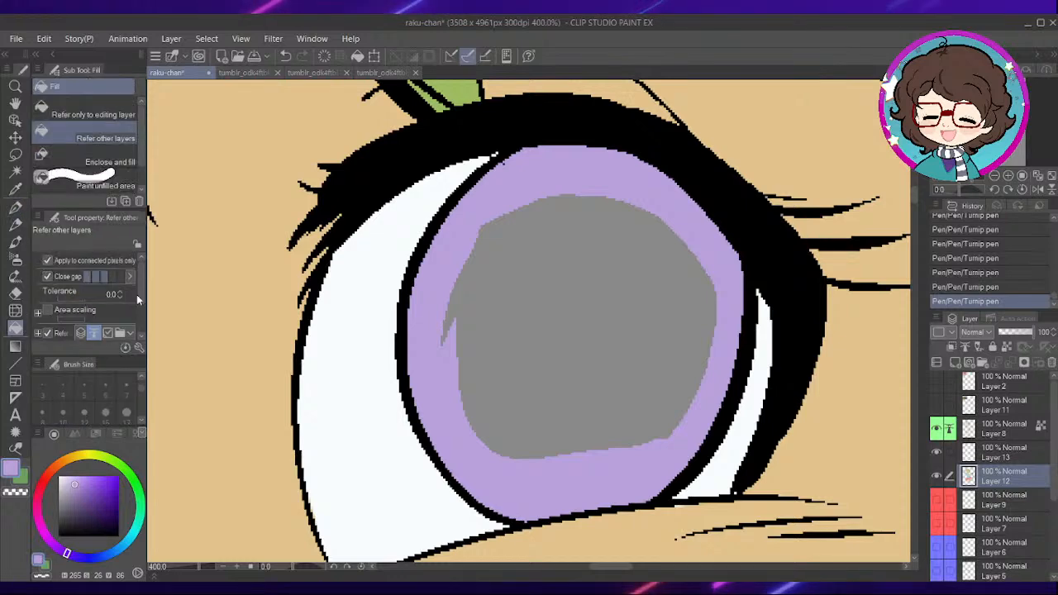
click(574, 309)
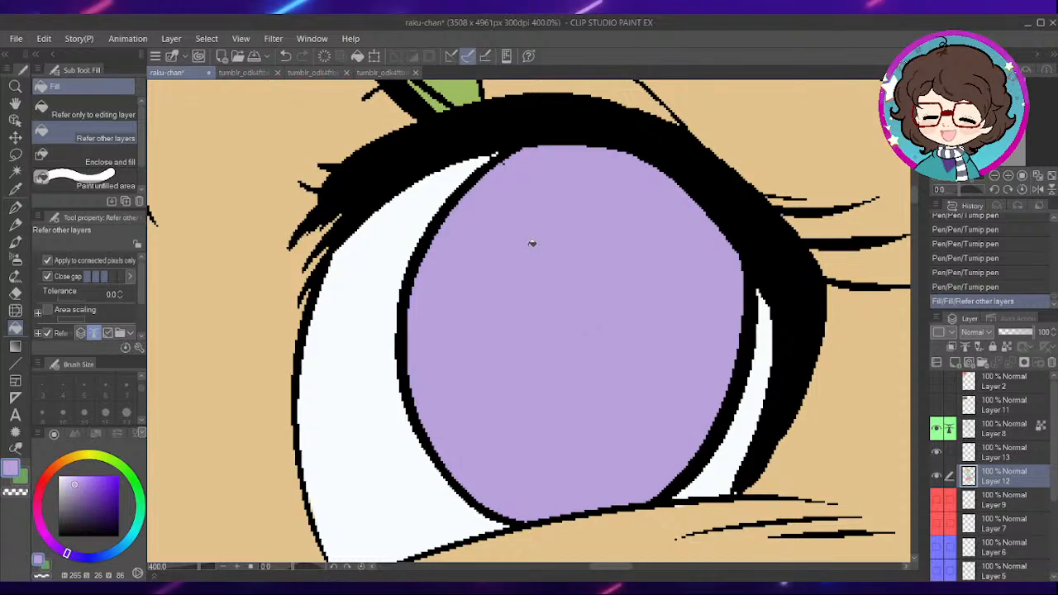
- Show the Layer 2 reference picture and bring the green-haired character's face into close view
mouse_move(342, 386)
mouse_down()
mouse_move(553, 317)
mouse_move(674, 297)
mouse_up()
mouse_move(357, 437)
mouse_down()
mouse_move(444, 380)
mouse_move(583, 372)
mouse_up()
mouse_move(507, 348)
mouse_down()
mouse_move(522, 425)
mouse_move(546, 455)
mouse_up()
drag(476, 369, 512, 430)
scroll(511, 430, down, 2)
scroll(596, 327, down, 3)
drag(409, 324, 456, 359)
drag(366, 205, 554, 393)
click(938, 382)
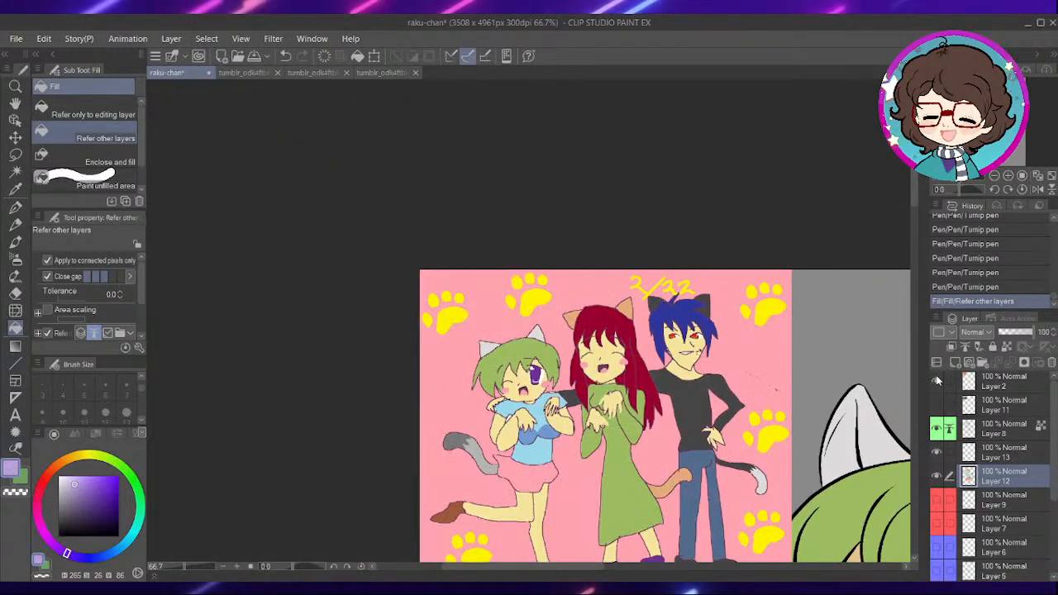
drag(666, 436, 620, 302)
scroll(498, 217, up, 10)
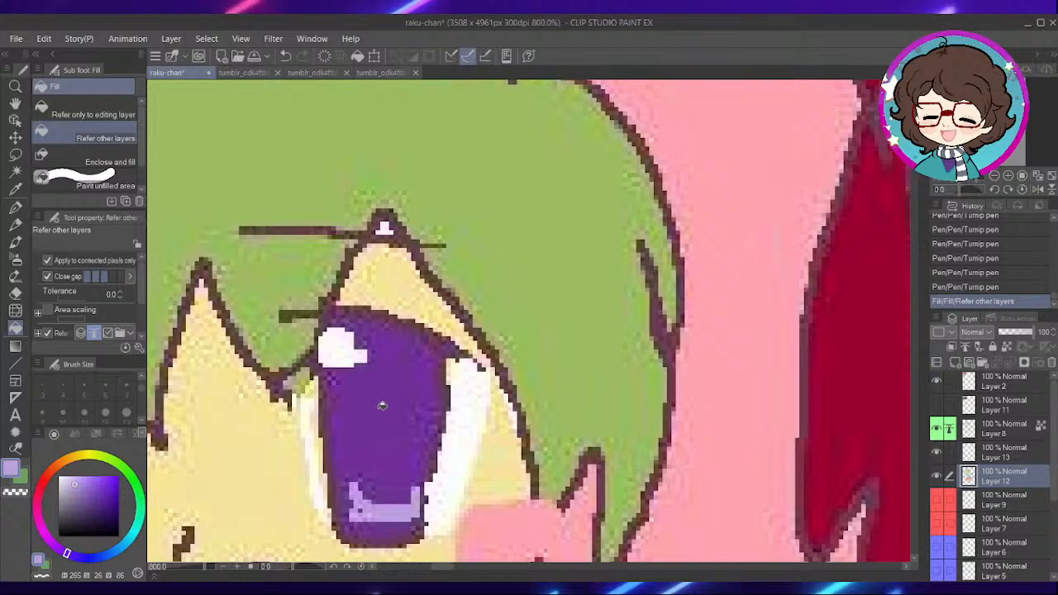
- Undo the stray fill and pick the dark purple from the green-haired character's iris in the reference
click(382, 405)
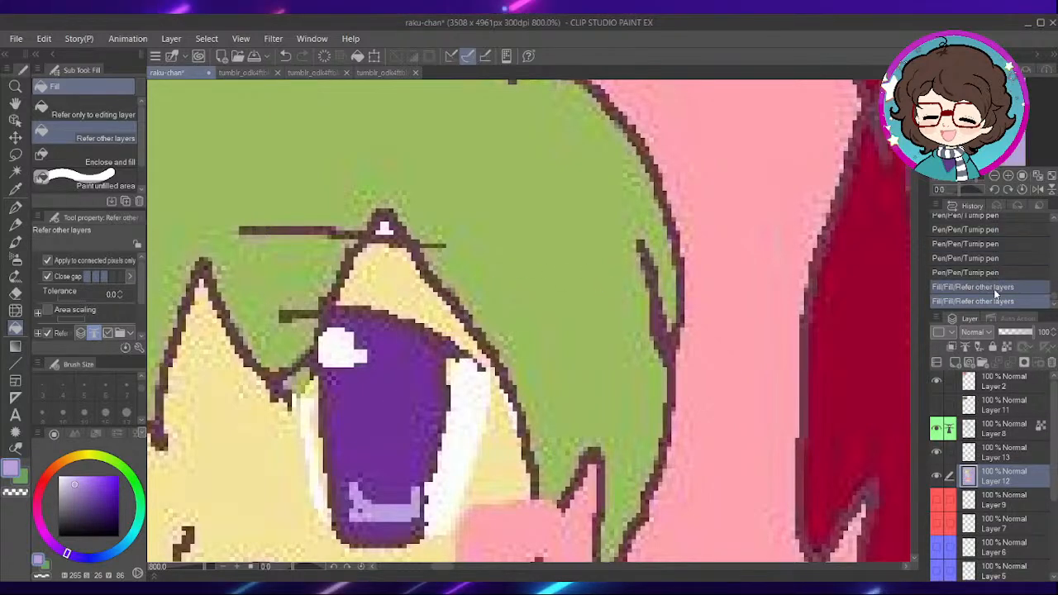
key(ctrl+z)
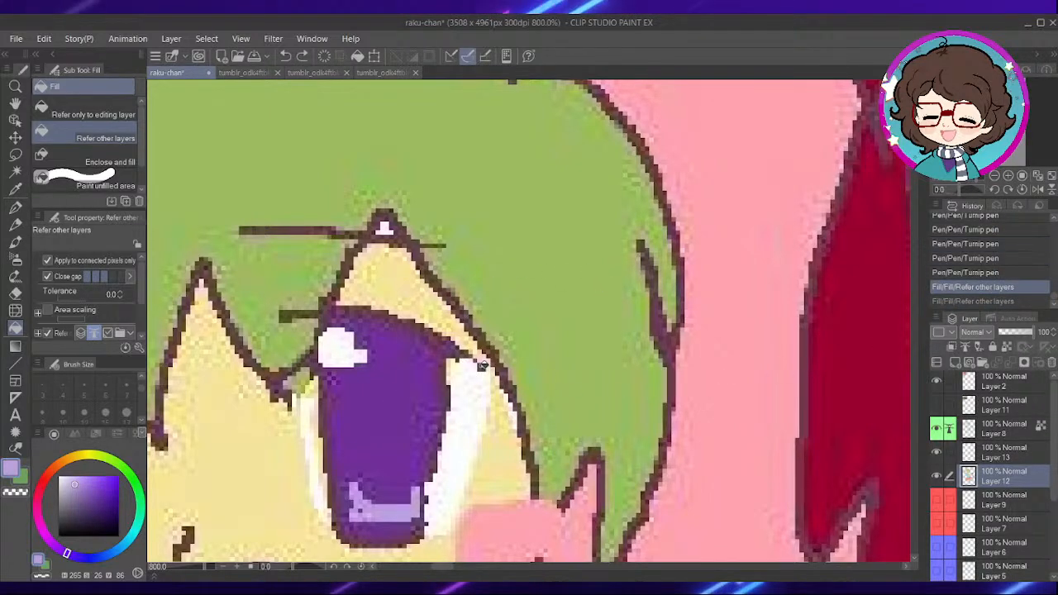
key(e)
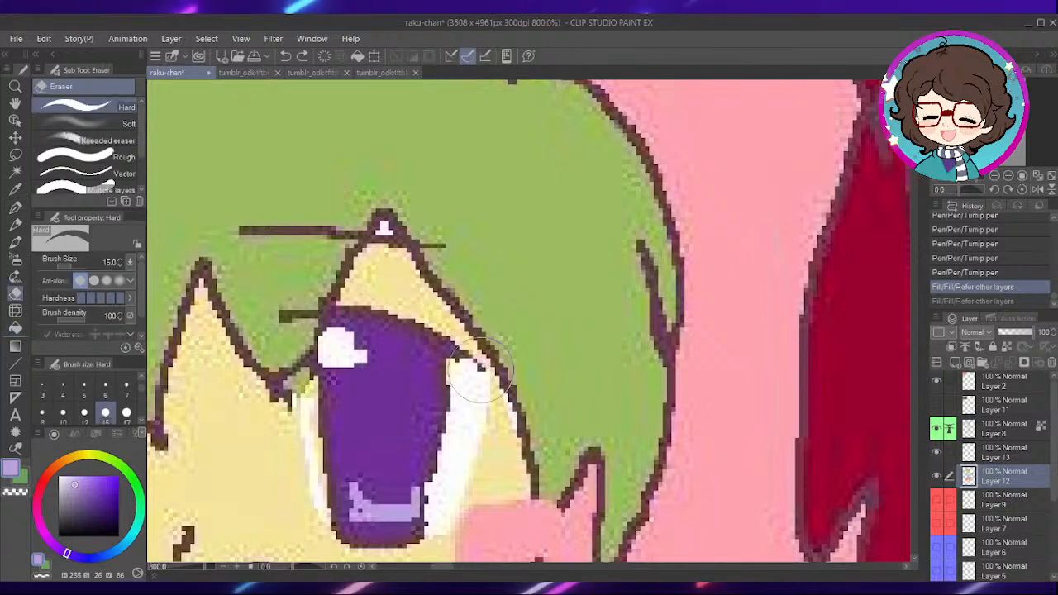
drag(392, 389, 563, 381)
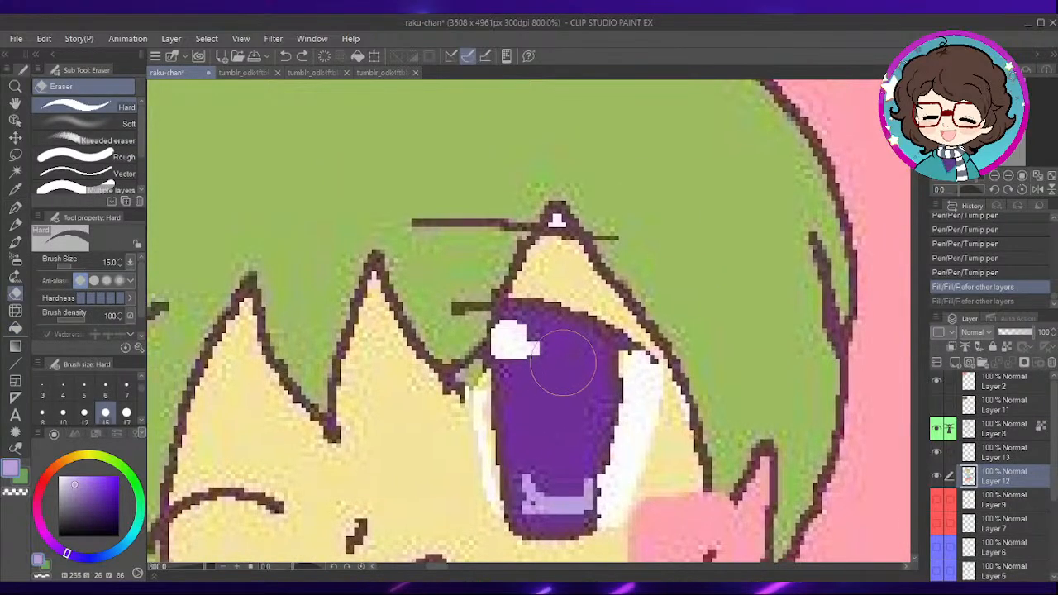
alt+click(562, 394)
- Hide the Layer 2 reference picture and look over the coloured character's face and upper body
scroll(653, 383, down, 9)
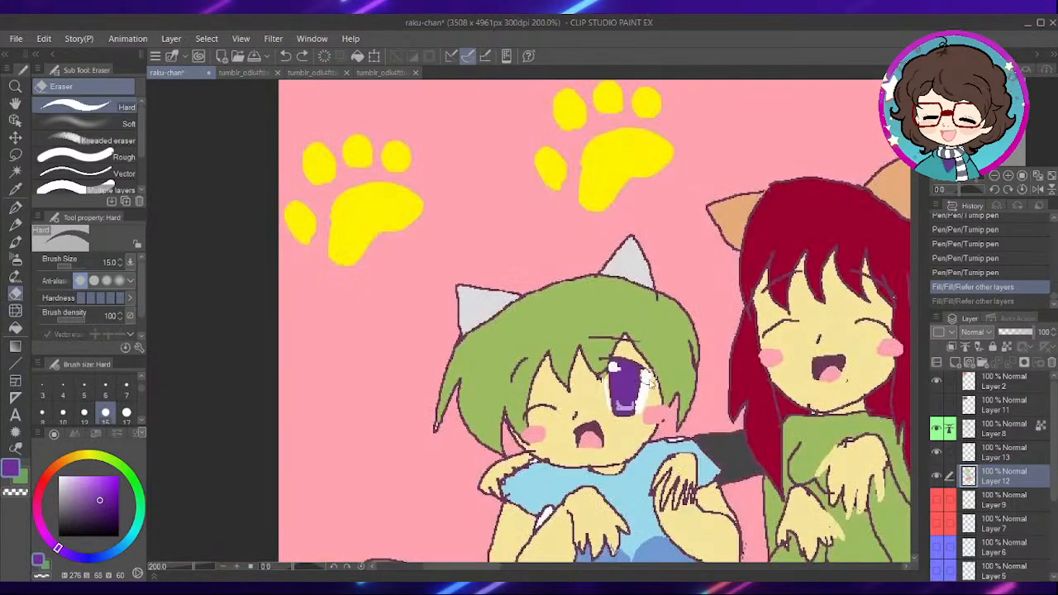
scroll(688, 378, down, 2)
drag(760, 368, 347, 203)
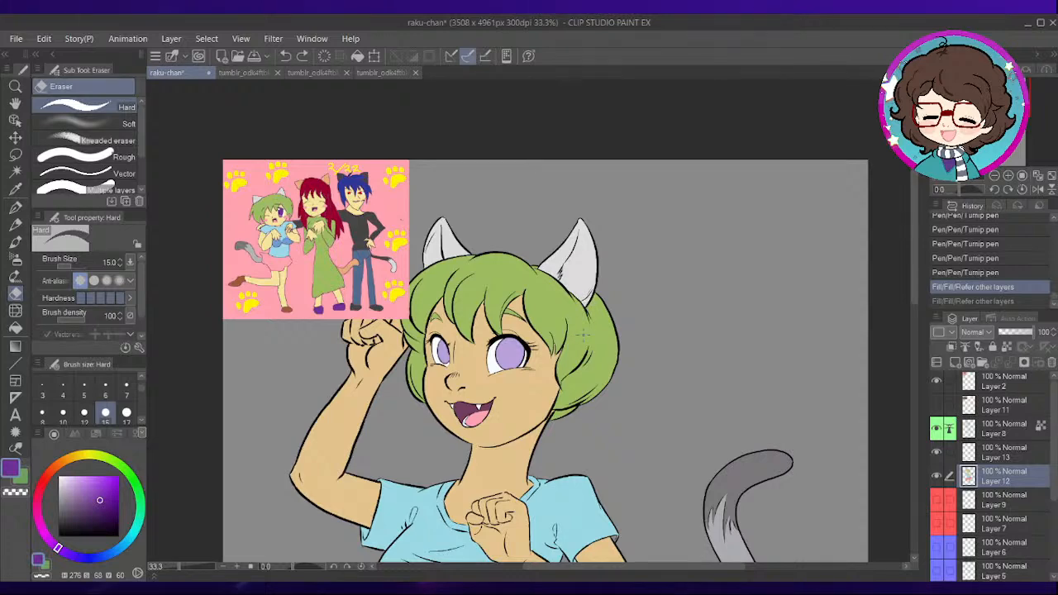
scroll(592, 303, up, 1)
drag(534, 321, 713, 299)
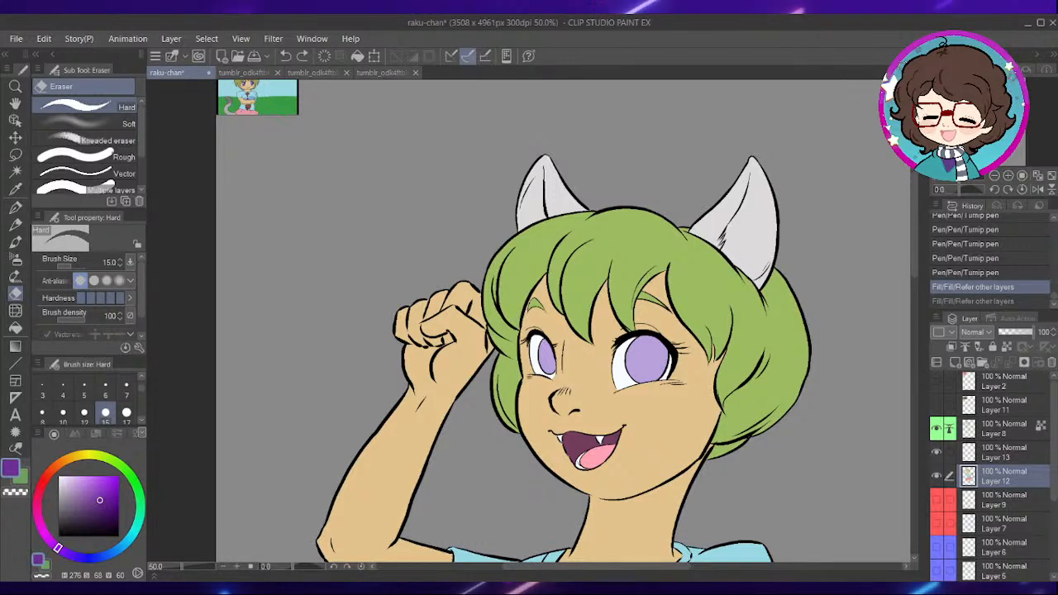
drag(664, 408, 575, 295)
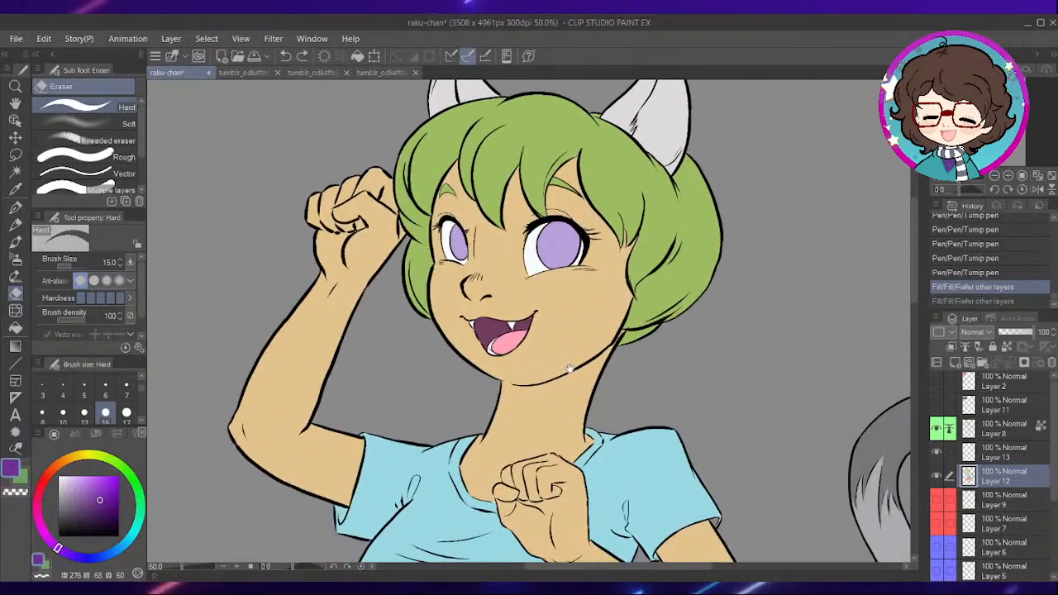
drag(570, 368, 550, 325)
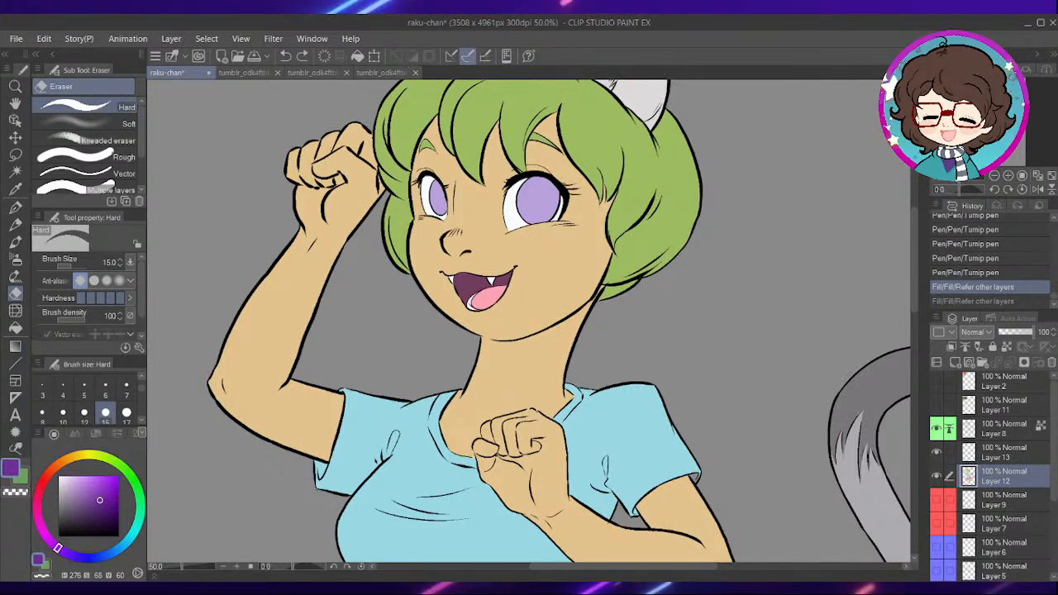
- Switch from the eraser to the Turnip pen at size 10, ready at the wider eye's iris
scroll(546, 198, up, 6)
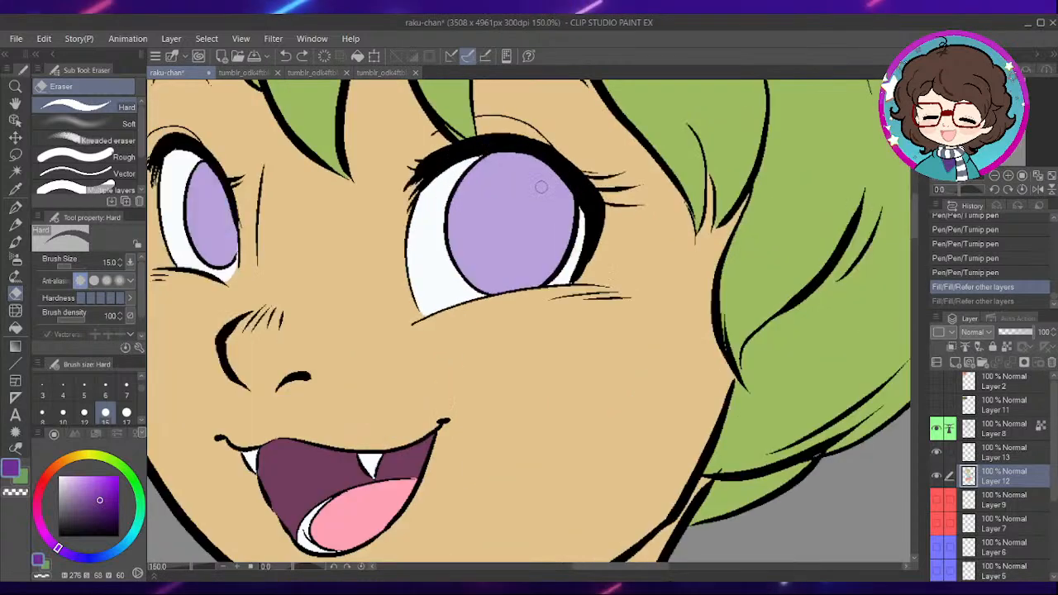
key(p)
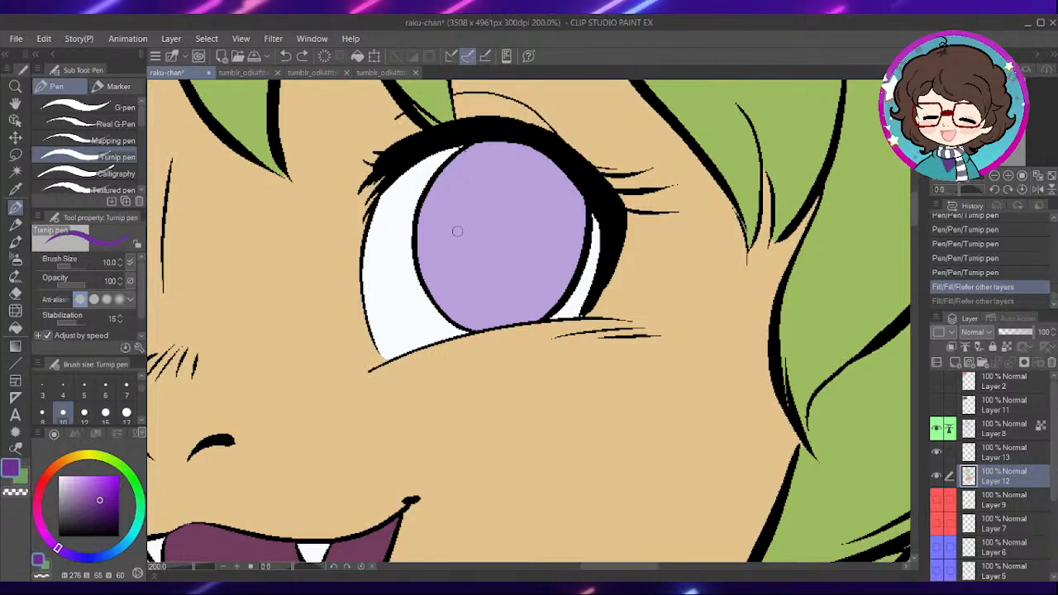
click(105, 386)
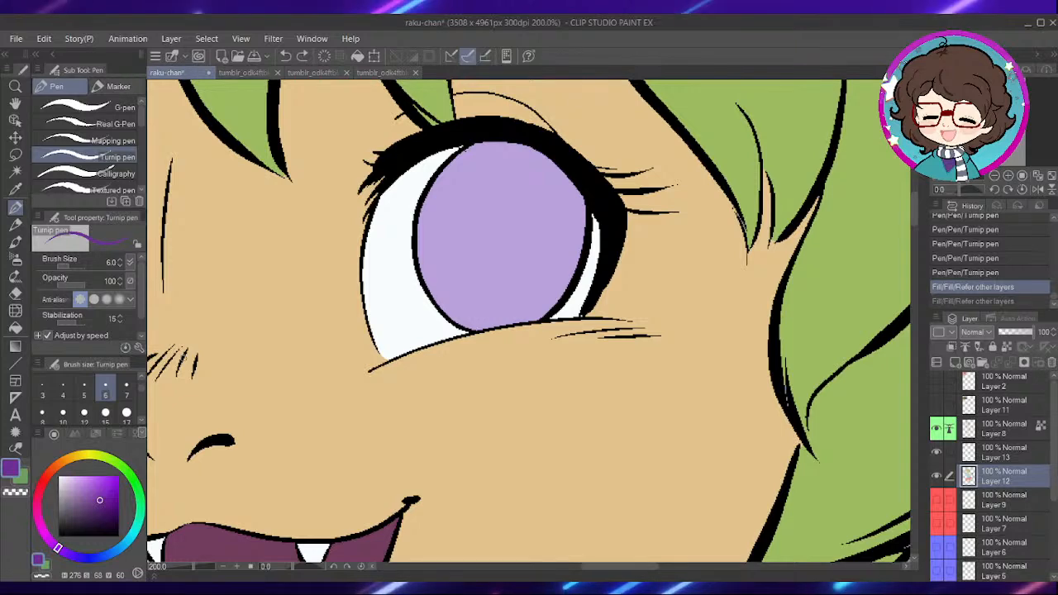
click(63, 412)
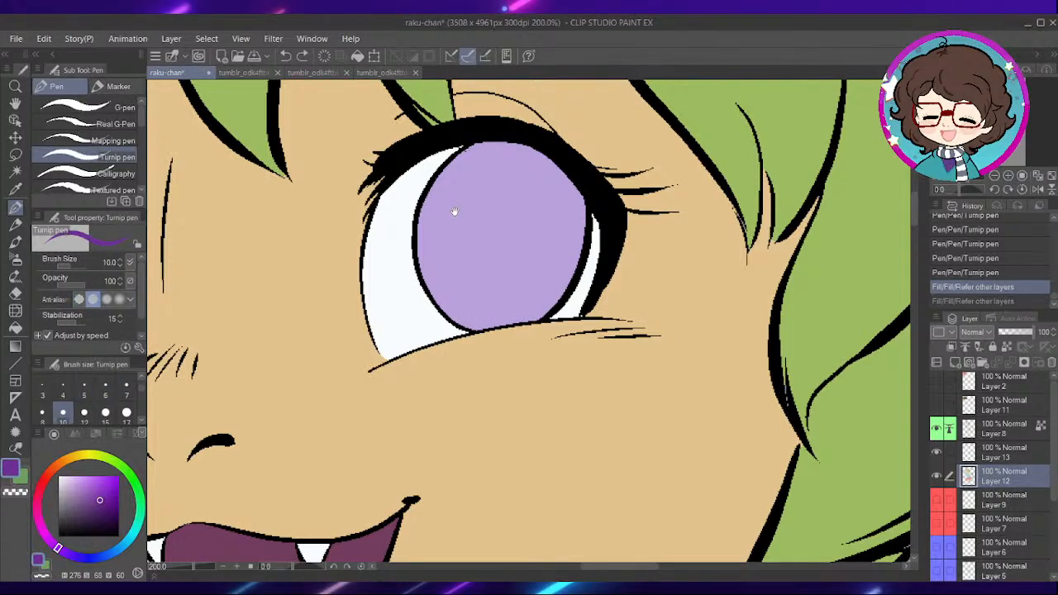
drag(464, 214, 485, 255)
scroll(465, 258, up, 2)
scroll(395, 357, down, 1)
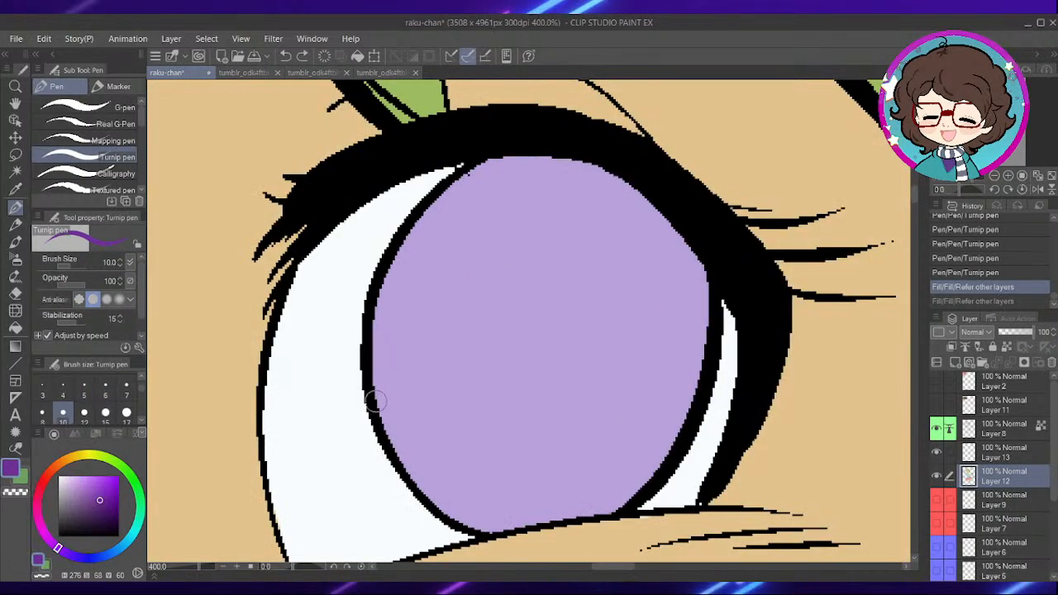
drag(375, 401, 450, 293)
key(ctrl+z)
mouse_move(377, 401)
mouse_down()
mouse_move(385, 370)
mouse_move(473, 290)
mouse_move(576, 272)
mouse_move(667, 320)
mouse_move(704, 381)
mouse_up()
key(ctrl+z)
mouse_move(374, 390)
mouse_down()
mouse_move(486, 292)
mouse_move(607, 284)
mouse_move(672, 330)
mouse_move(700, 375)
mouse_move(696, 358)
mouse_move(601, 293)
mouse_move(455, 303)
mouse_move(379, 392)
mouse_up()
key(ctrl+z)
- Draw a dark purple arc across the wider eye's iris and fill everything above it, enlarging the Turnip pen to size 15
drag(398, 451, 383, 382)
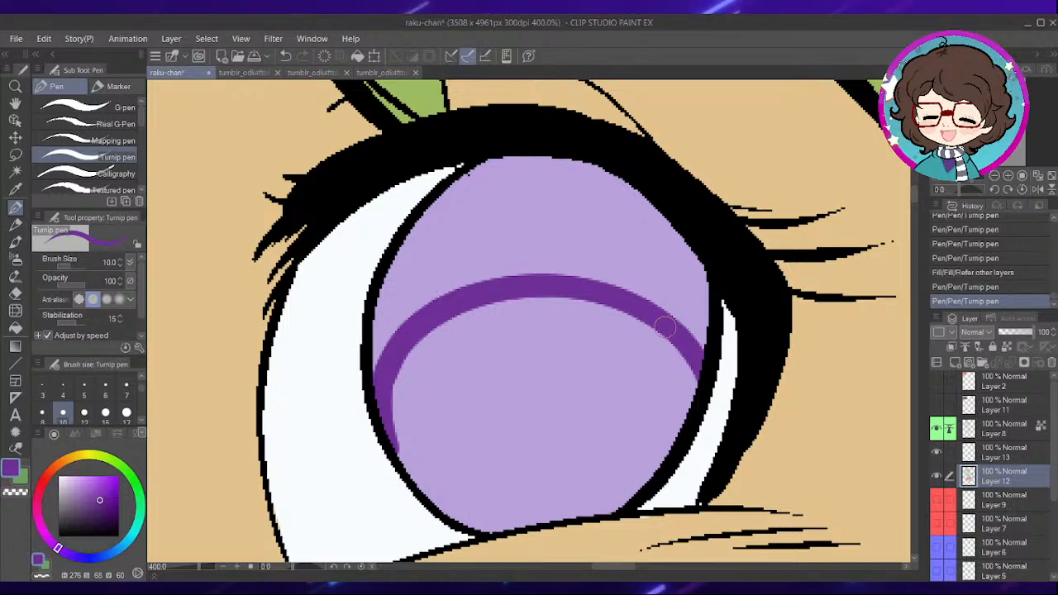
drag(674, 443, 695, 377)
drag(405, 343, 420, 380)
mouse_move(396, 416)
mouse_down()
mouse_move(503, 215)
mouse_move(538, 199)
mouse_up()
mouse_move(529, 198)
mouse_down()
mouse_move(456, 248)
mouse_move(397, 397)
mouse_move(634, 301)
mouse_move(671, 313)
mouse_up()
mouse_move(716, 399)
mouse_down()
mouse_move(705, 354)
mouse_move(624, 317)
mouse_move(531, 316)
mouse_up()
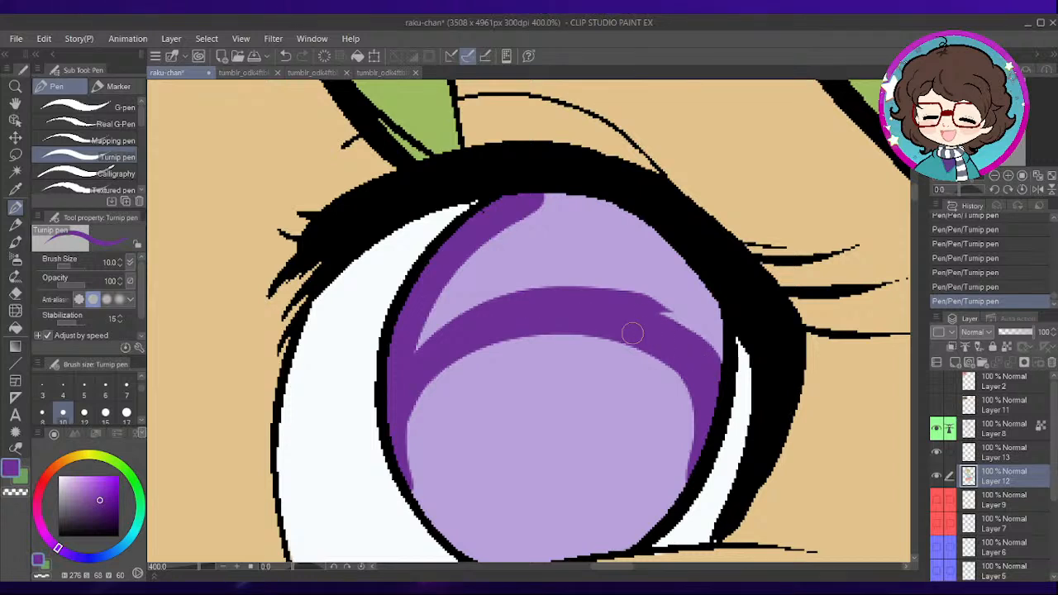
key(bracketright)
mouse_move(555, 268)
mouse_down()
mouse_move(428, 324)
mouse_move(524, 217)
mouse_move(551, 210)
mouse_move(663, 243)
mouse_move(714, 364)
mouse_move(698, 275)
mouse_move(692, 323)
mouse_move(669, 301)
mouse_move(560, 289)
mouse_move(578, 261)
mouse_move(542, 253)
mouse_move(572, 238)
mouse_up()
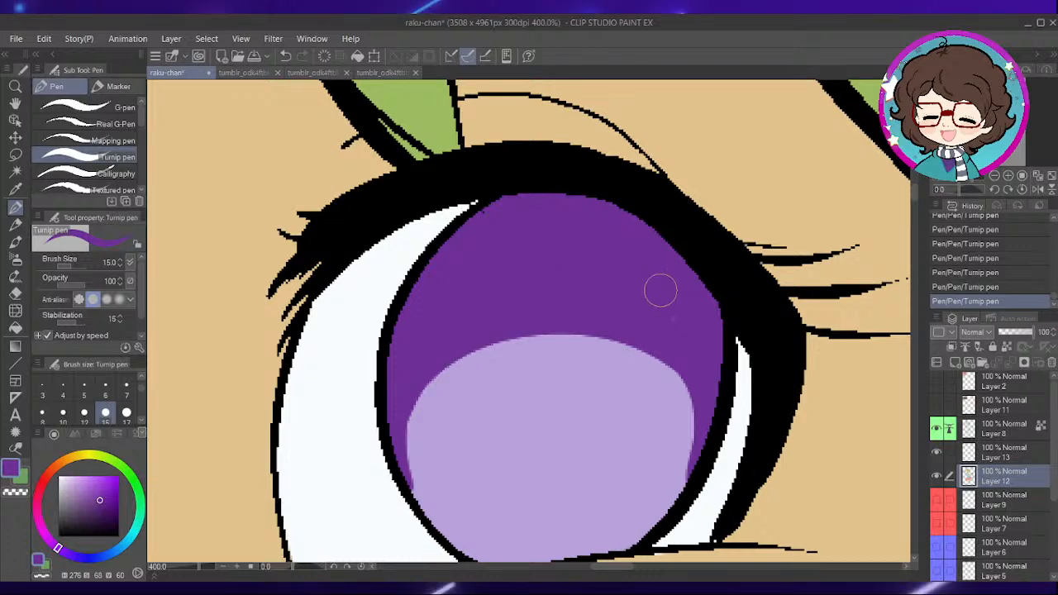
- Draw a dark purple arc across the narrower eye's iris with the Turnip pen at size 10 and fill everything above it
drag(435, 318, 738, 284)
mouse_move(382, 302)
mouse_down()
mouse_move(569, 261)
mouse_move(762, 240)
mouse_up()
mouse_move(421, 302)
mouse_down()
mouse_move(501, 302)
mouse_move(511, 334)
mouse_up()
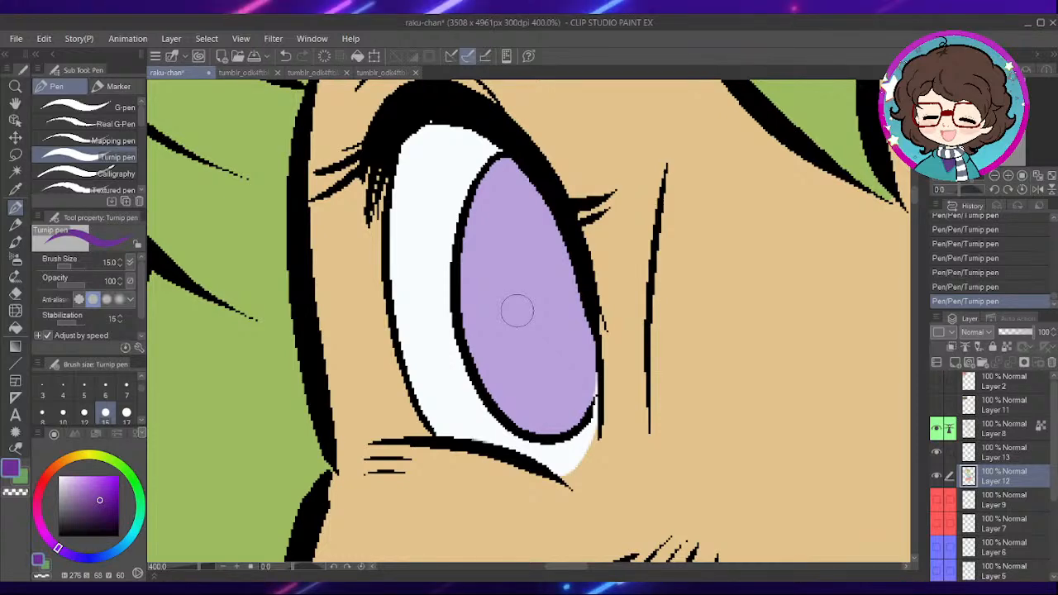
click(63, 413)
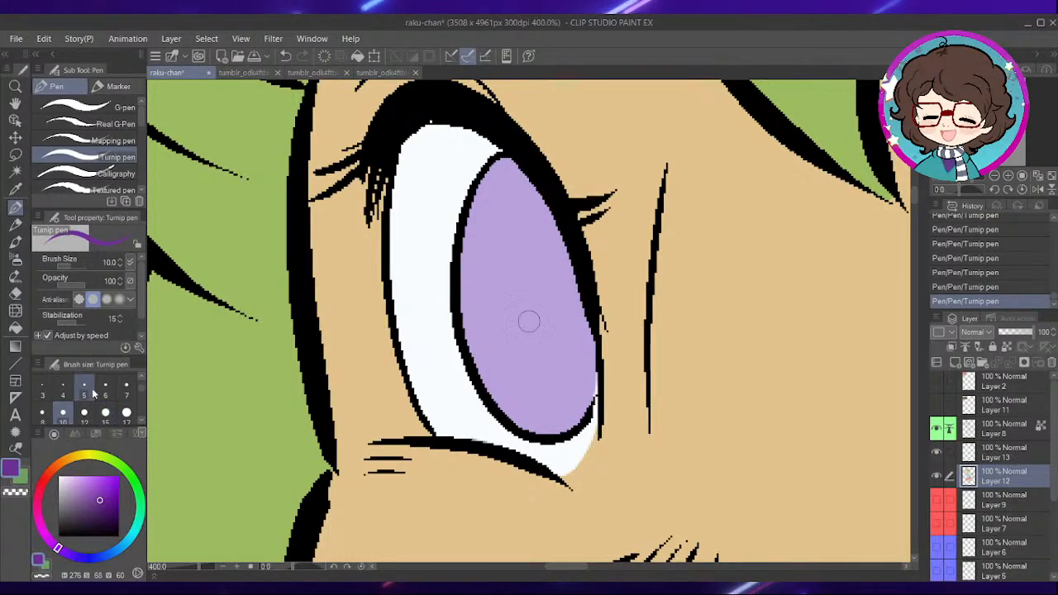
scroll(477, 283, up, 3)
scroll(455, 351, down, 3)
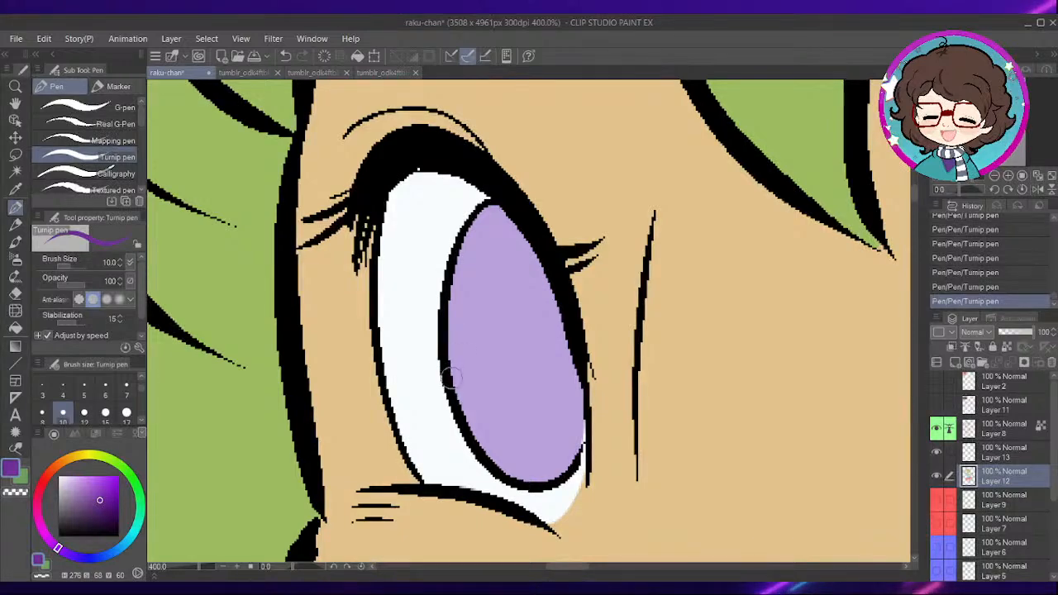
mouse_move(473, 296)
mouse_down()
mouse_move(514, 290)
mouse_move(550, 319)
mouse_move(583, 387)
mouse_up()
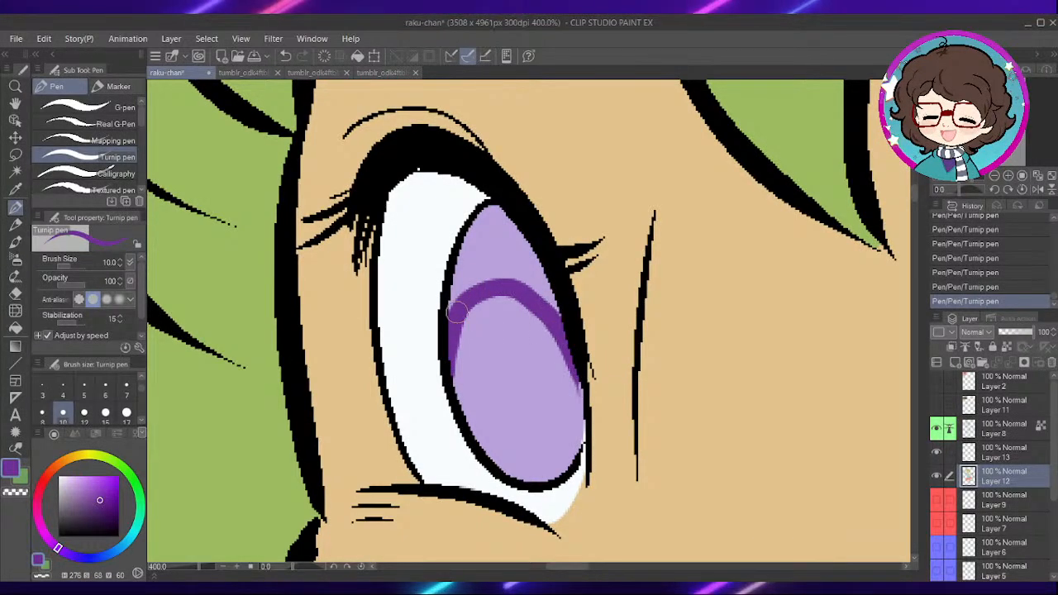
mouse_move(453, 325)
mouse_down()
mouse_move(480, 274)
mouse_move(537, 281)
mouse_up()
drag(457, 292, 502, 213)
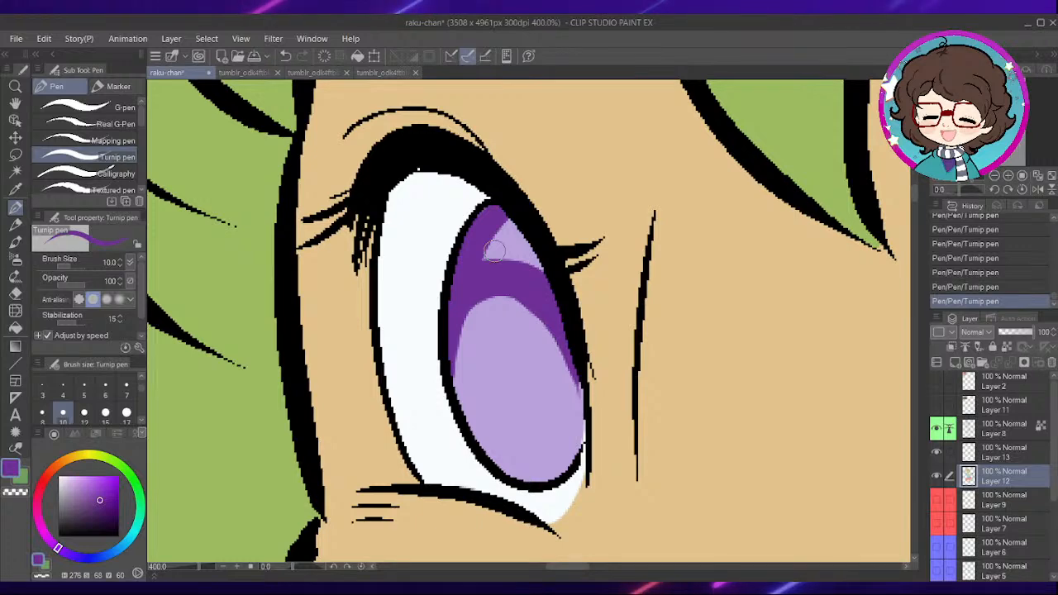
mouse_move(555, 279)
mouse_down()
mouse_move(597, 256)
mouse_move(502, 203)
mouse_move(543, 237)
mouse_move(489, 145)
mouse_up()
- Smooth the dark arc's edge and paint a dark purple oval pupil in the narrower eye's iris
scroll(597, 256, up, 2)
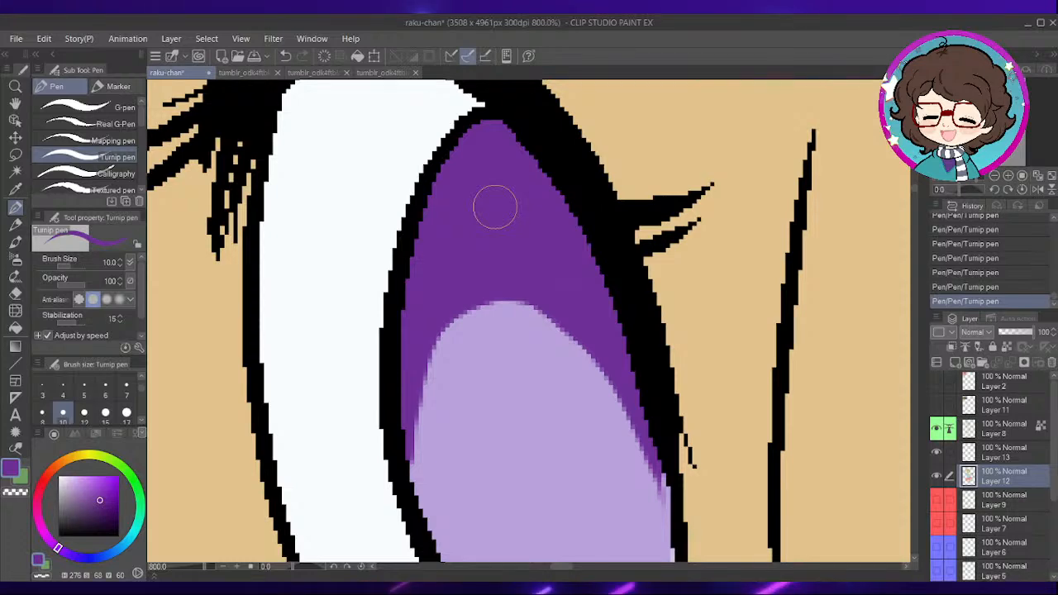
scroll(583, 318, down, 2)
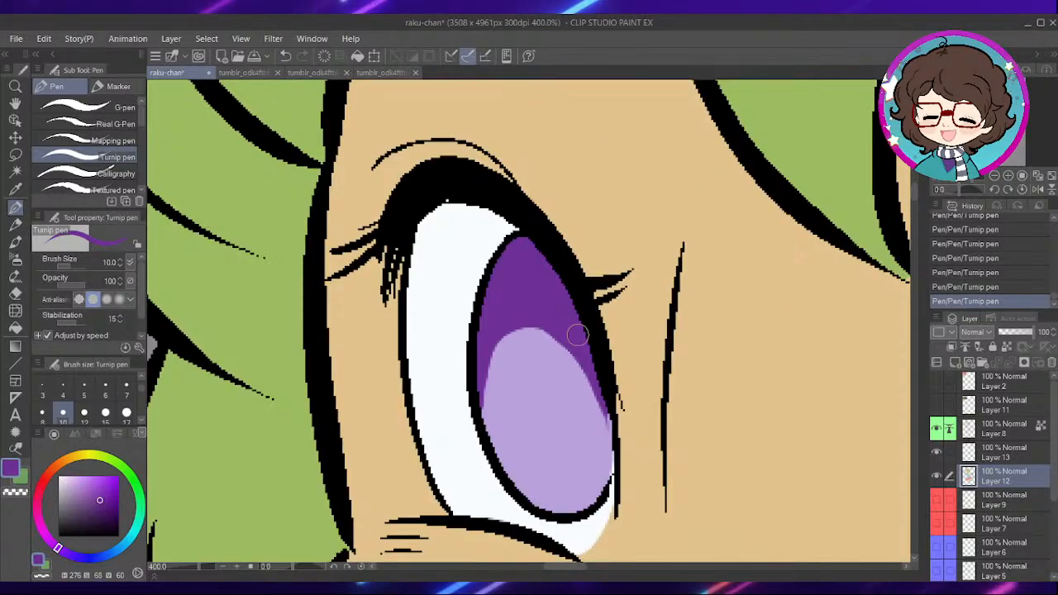
drag(575, 337, 553, 317)
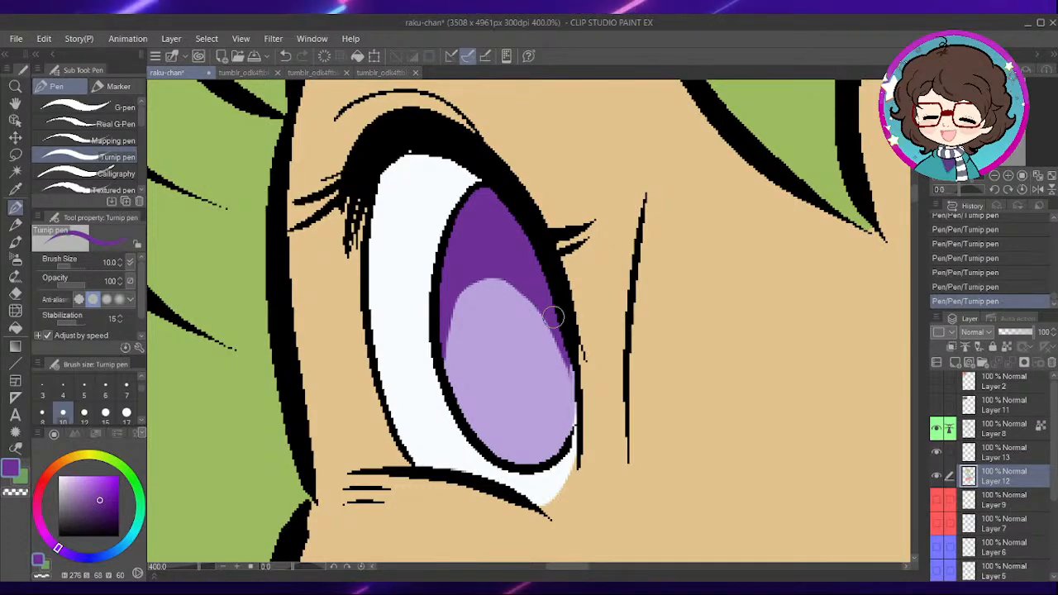
drag(537, 307, 557, 319)
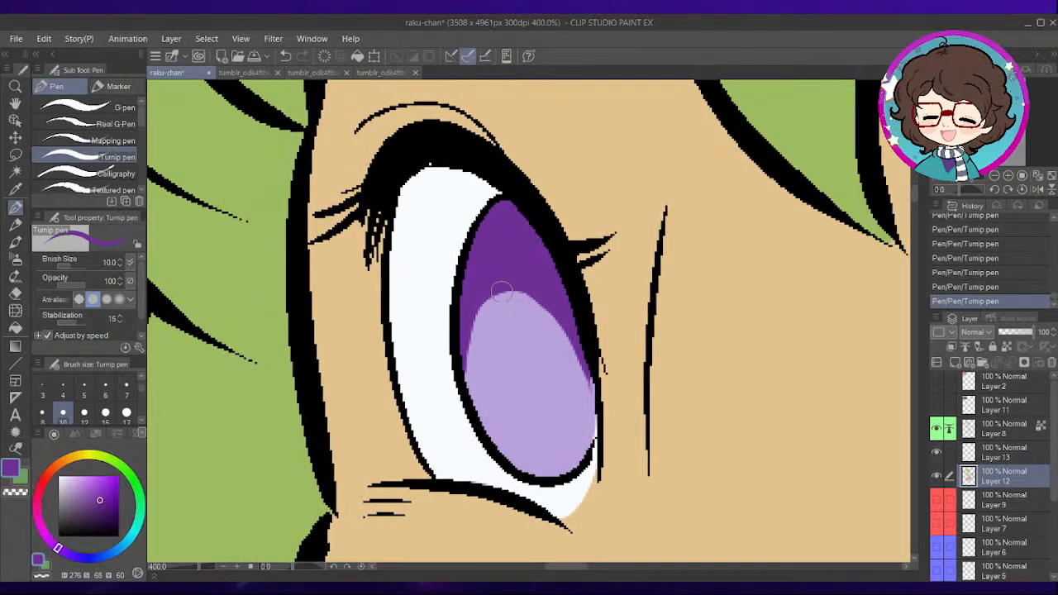
mouse_move(493, 306)
mouse_down()
mouse_move(498, 368)
mouse_move(535, 435)
mouse_move(556, 364)
mouse_move(521, 281)
mouse_move(509, 343)
mouse_move(535, 417)
mouse_move(531, 306)
mouse_move(528, 345)
mouse_up()
scroll(673, 319, down, 4)
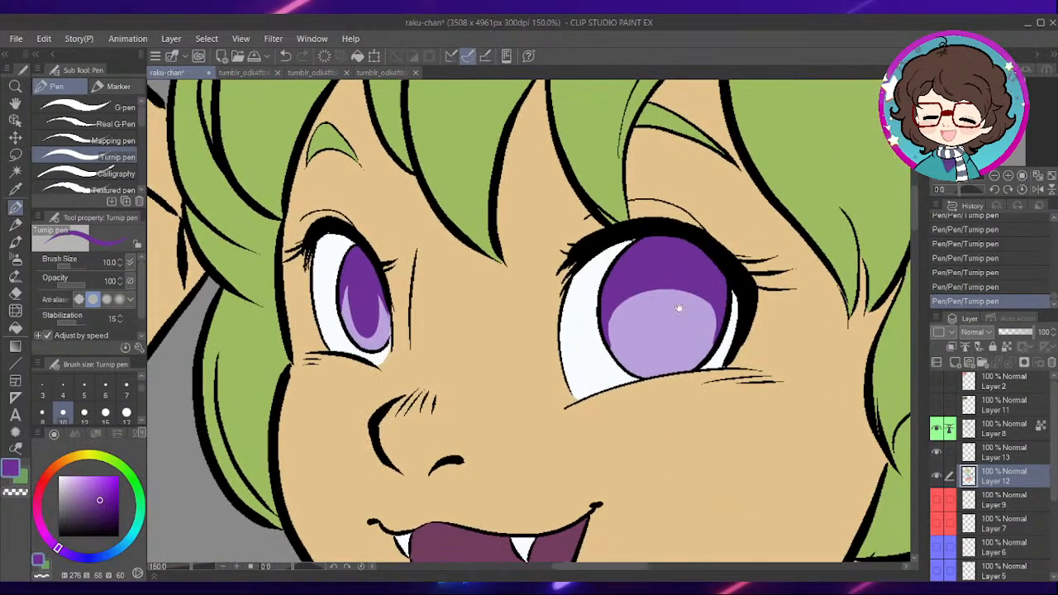
- Outline an oval pupil in the wider eye's iris with dark purple and fill its inside
scroll(678, 308, up, 4)
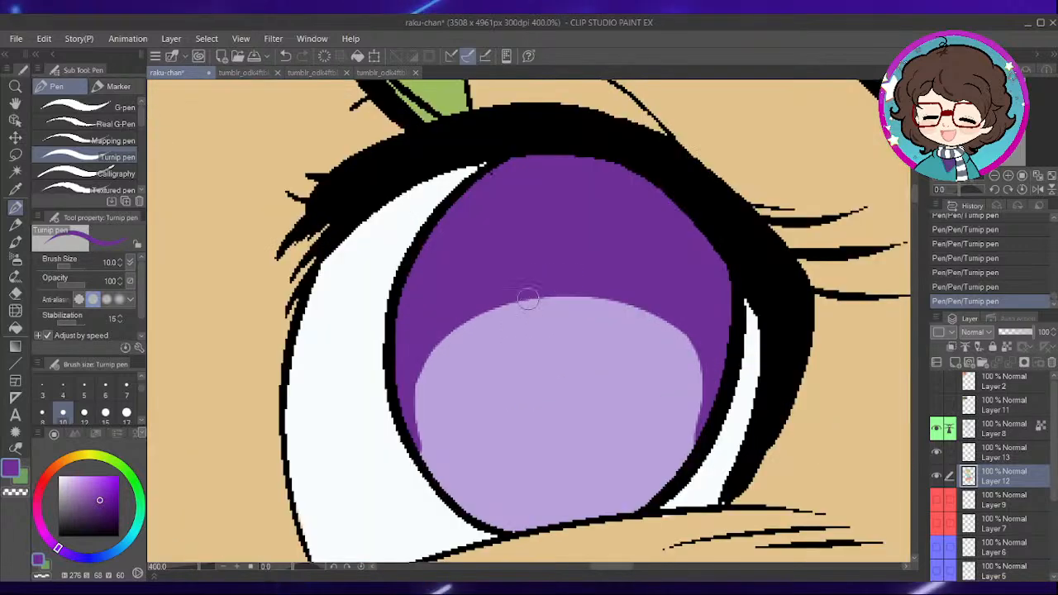
mouse_move(505, 308)
mouse_down()
mouse_move(522, 434)
mouse_move(538, 283)
mouse_up()
drag(551, 350, 583, 318)
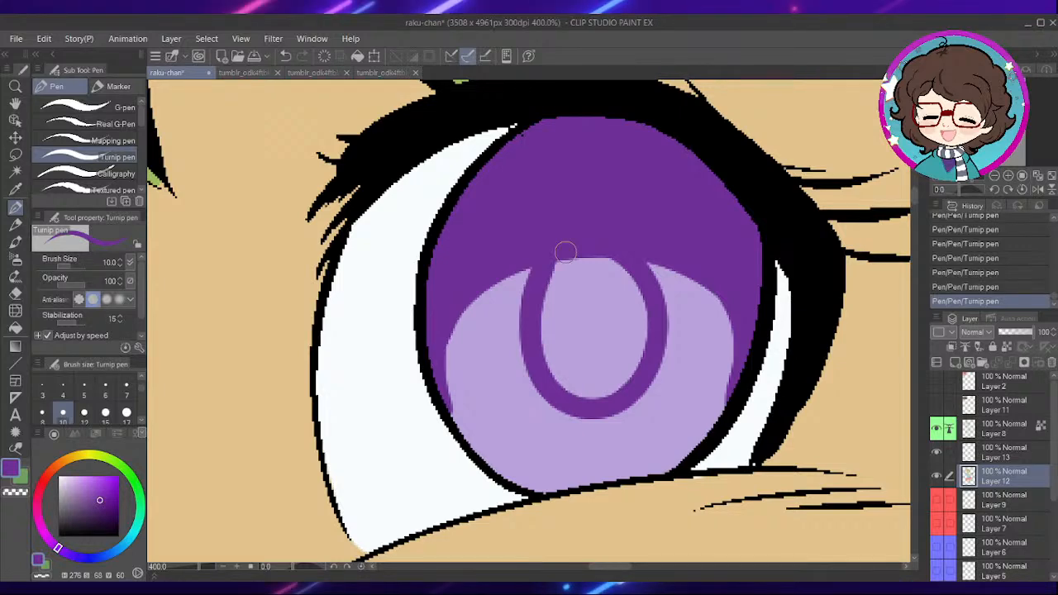
mouse_move(571, 249)
mouse_down()
mouse_move(578, 243)
mouse_move(538, 350)
mouse_move(675, 327)
mouse_move(683, 256)
mouse_up()
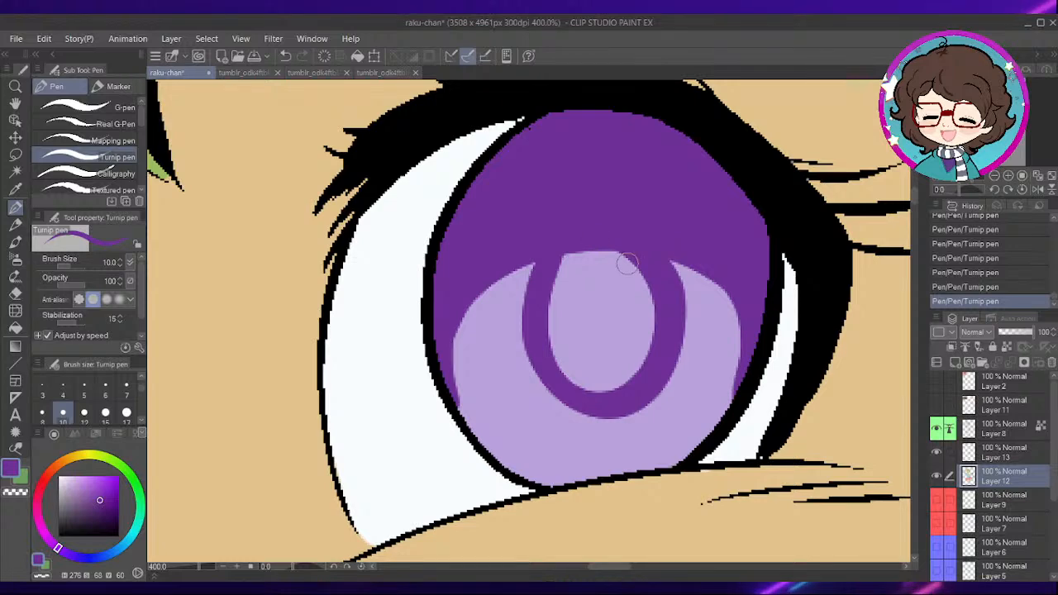
mouse_move(560, 286)
mouse_down()
mouse_move(554, 348)
mouse_move(622, 375)
mouse_move(641, 353)
mouse_move(632, 274)
mouse_move(590, 278)
mouse_move(568, 322)
mouse_move(612, 309)
mouse_up()
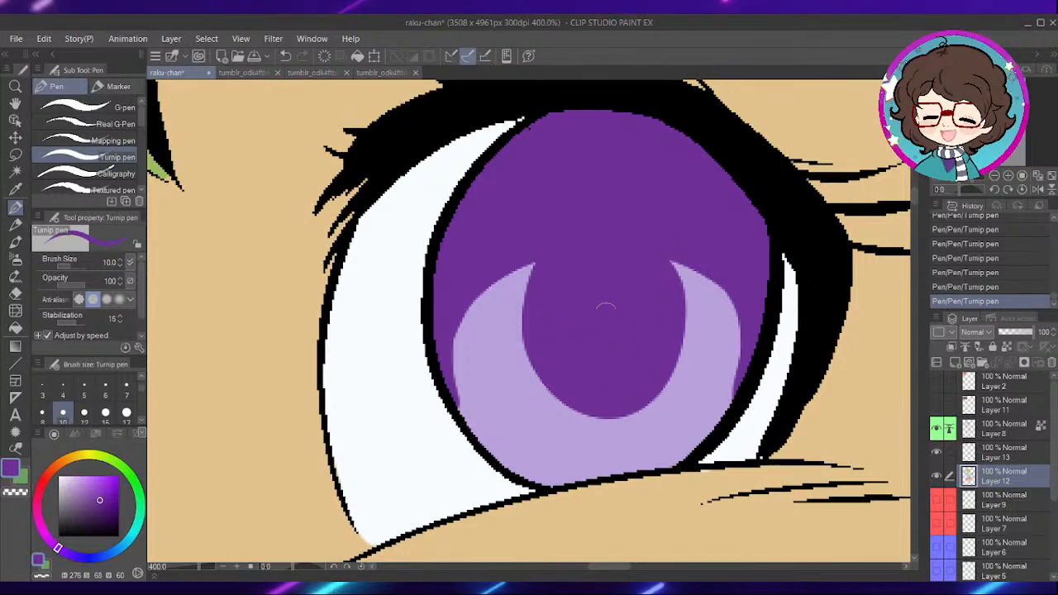
scroll(711, 289, down, 2)
scroll(719, 286, down, 5)
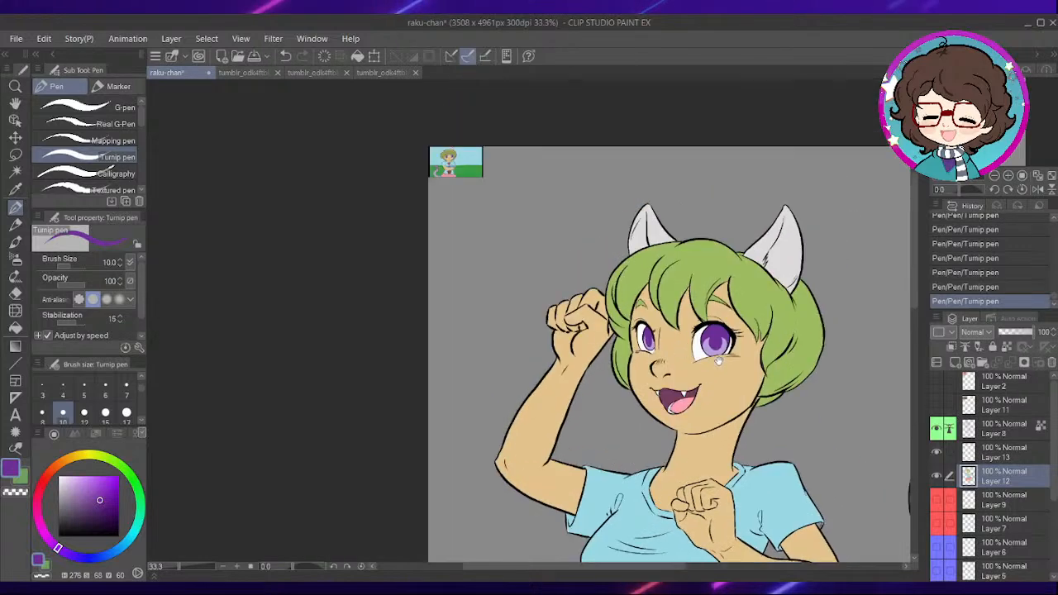
- Pick a peach tone from the skin colour set and switch to the Fill tool that refers to other layers
drag(703, 347, 678, 237)
scroll(678, 232, up, 1)
drag(451, 204, 571, 365)
scroll(572, 365, up, 1)
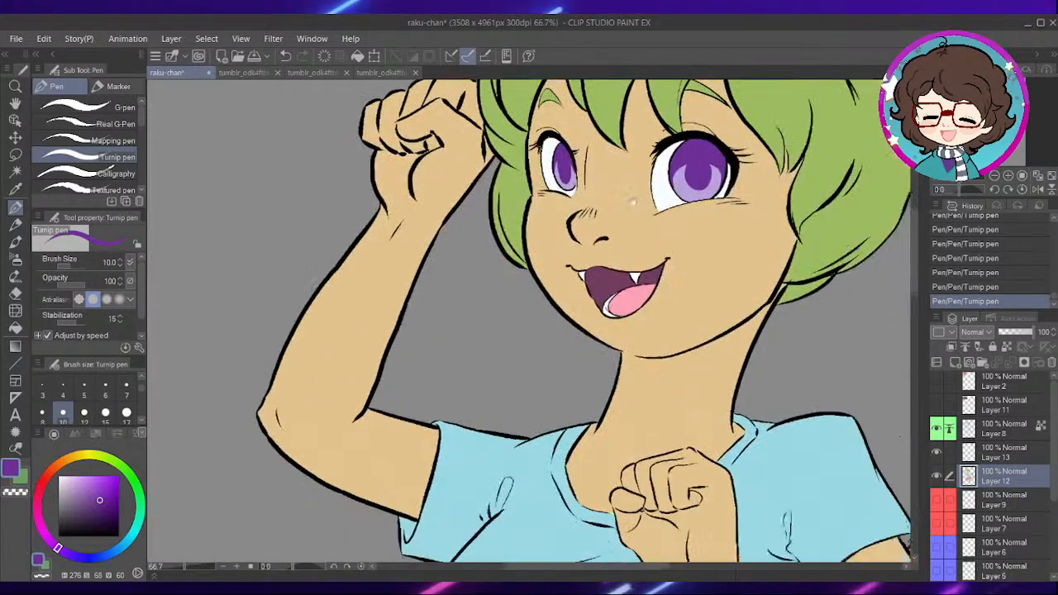
drag(633, 202, 625, 195)
key(i)
click(621, 206)
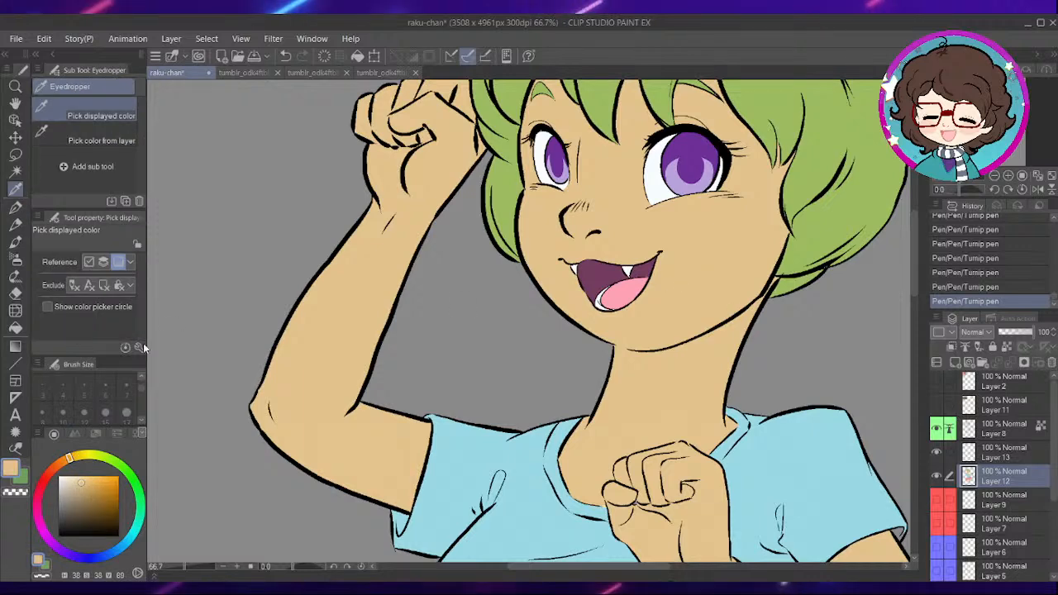
click(96, 434)
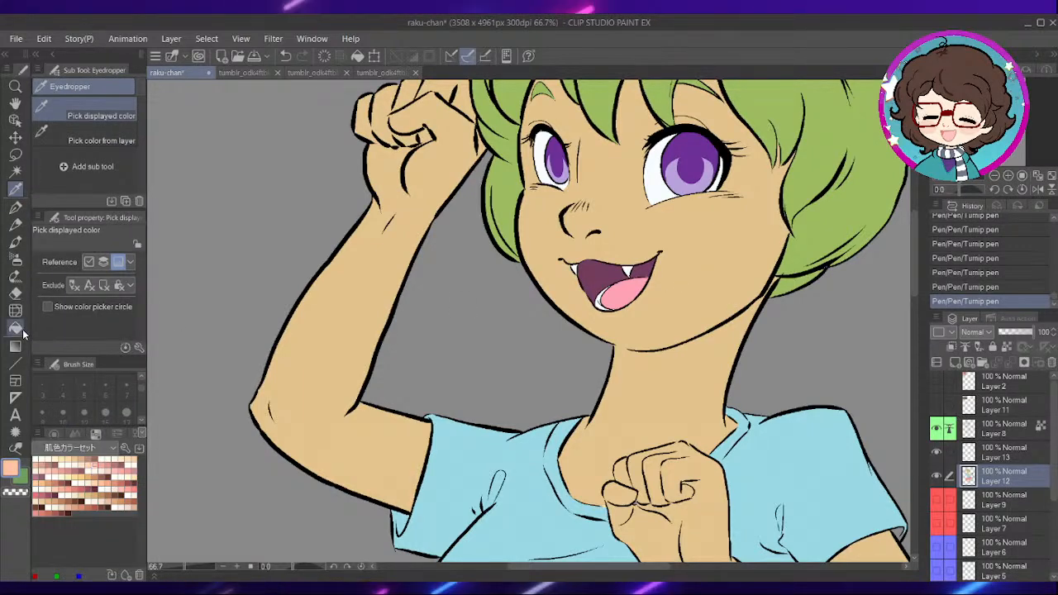
click(15, 328)
- Try filling the face, neck and lowered arm with alternative peach tones, undoing each fill
scroll(422, 298, down, 2)
click(572, 327)
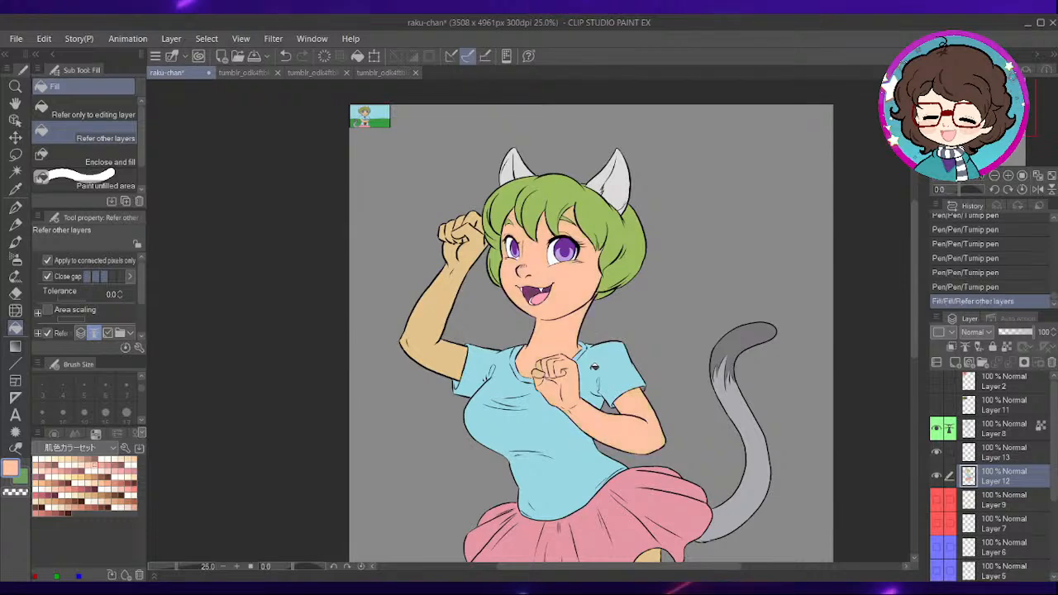
key(ctrl+z)
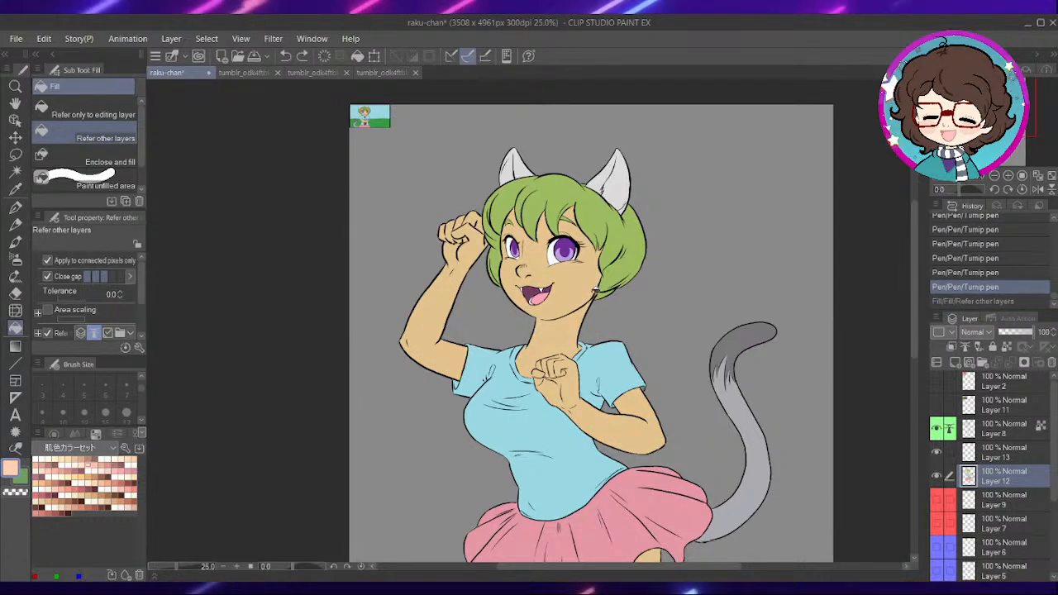
click(574, 308)
key(ctrl+z)
key(ctrl+plus)
key(ctrl+plus)
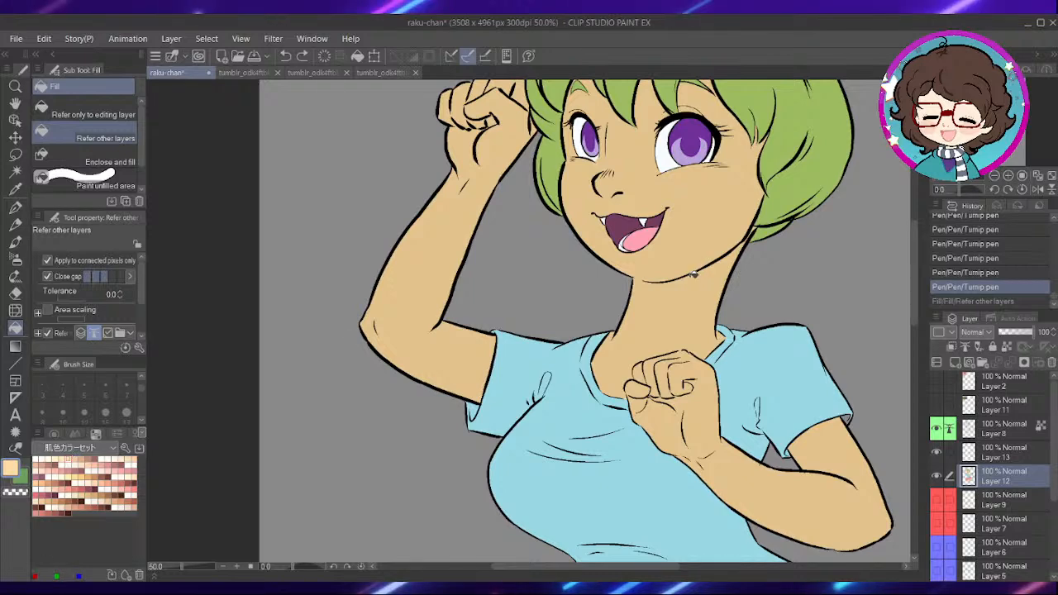
- Fill the face, neck and lowered arm with light yellowish peach, including the small finger areas of the lowered hand
click(694, 278)
scroll(744, 273, up, 3)
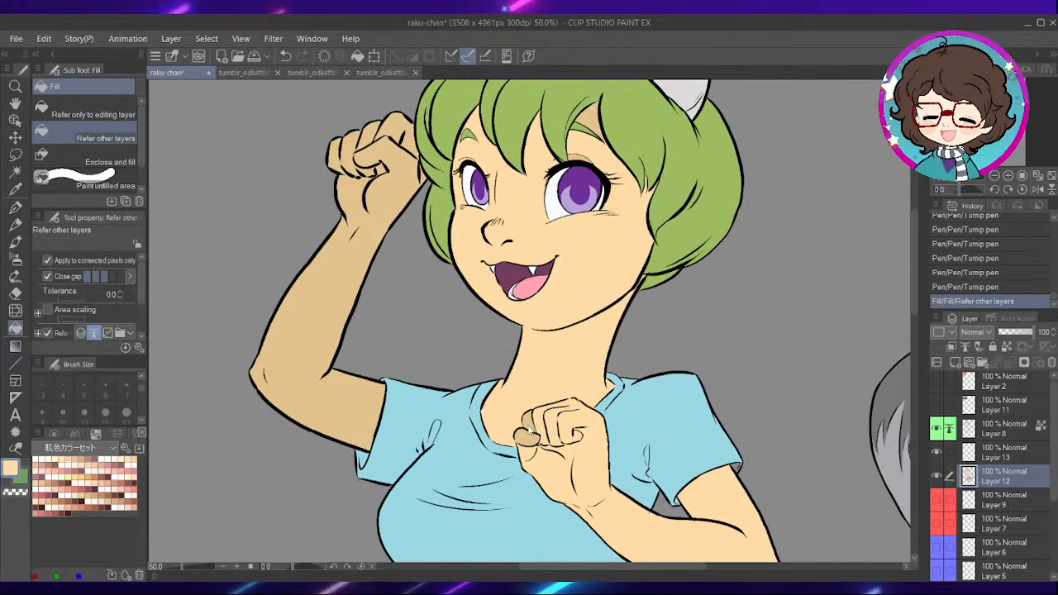
click(532, 454)
drag(449, 283, 470, 192)
scroll(571, 369, up, 1)
key(p)
drag(419, 228, 548, 318)
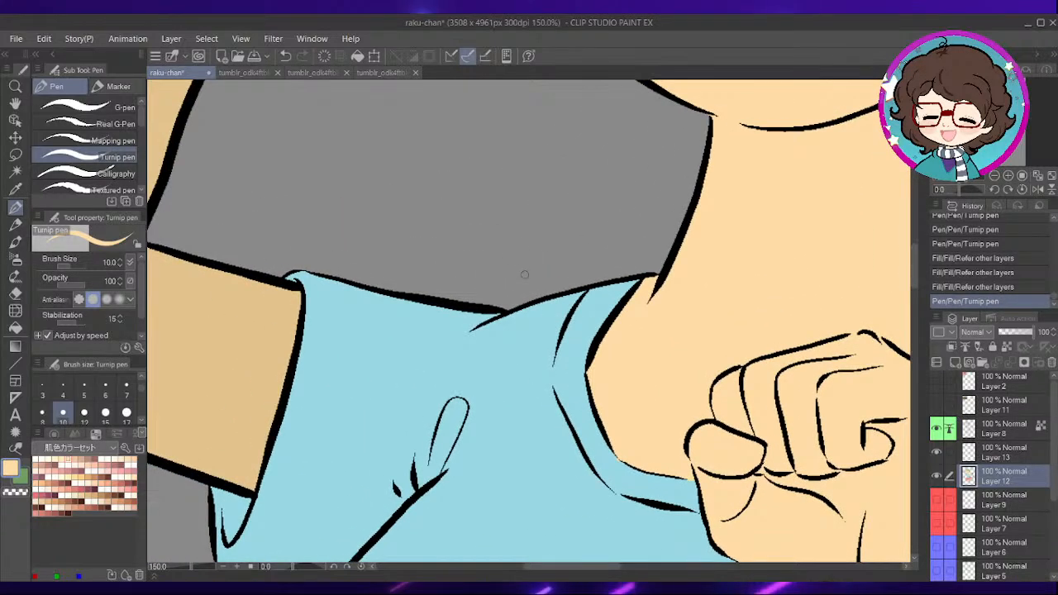
- Fill the raised arm, hand and each finger with the light yellowish peach
scroll(525, 273, down, 2)
drag(390, 226, 448, 297)
drag(441, 228, 580, 377)
drag(571, 180, 546, 308)
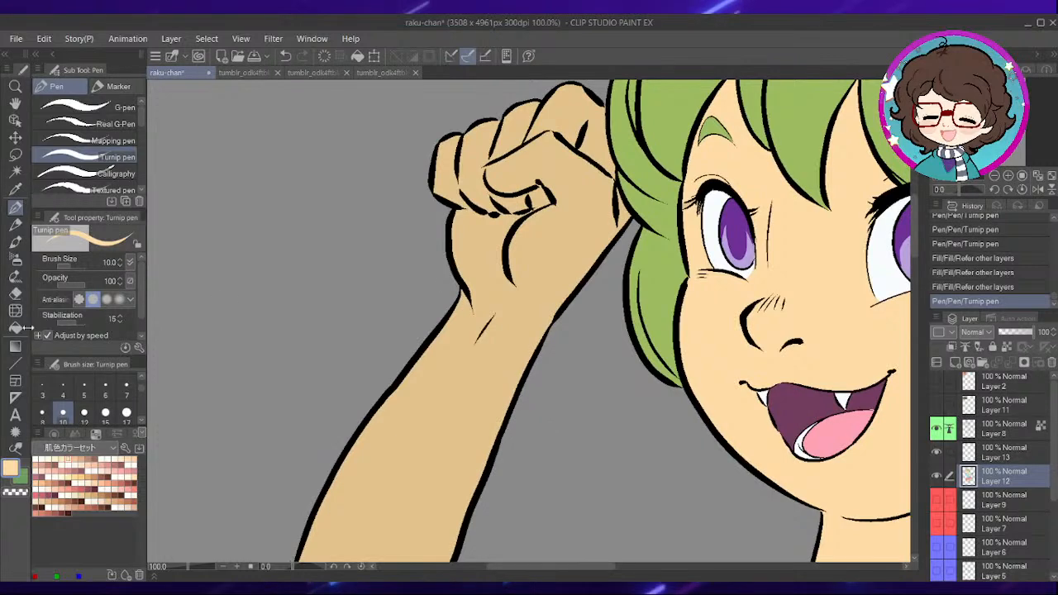
click(15, 327)
click(525, 269)
click(604, 169)
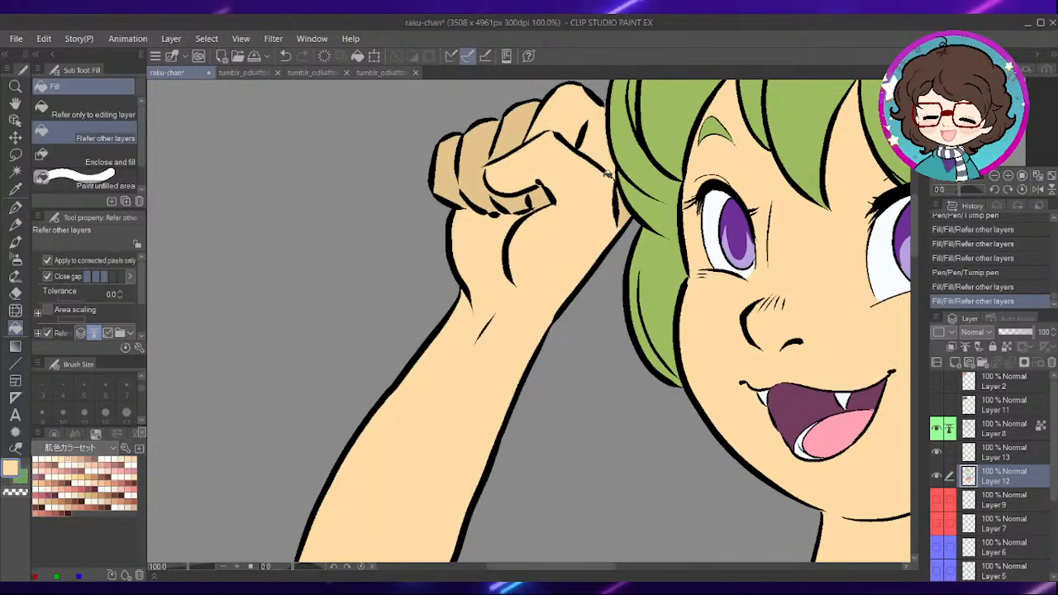
click(526, 186)
click(483, 168)
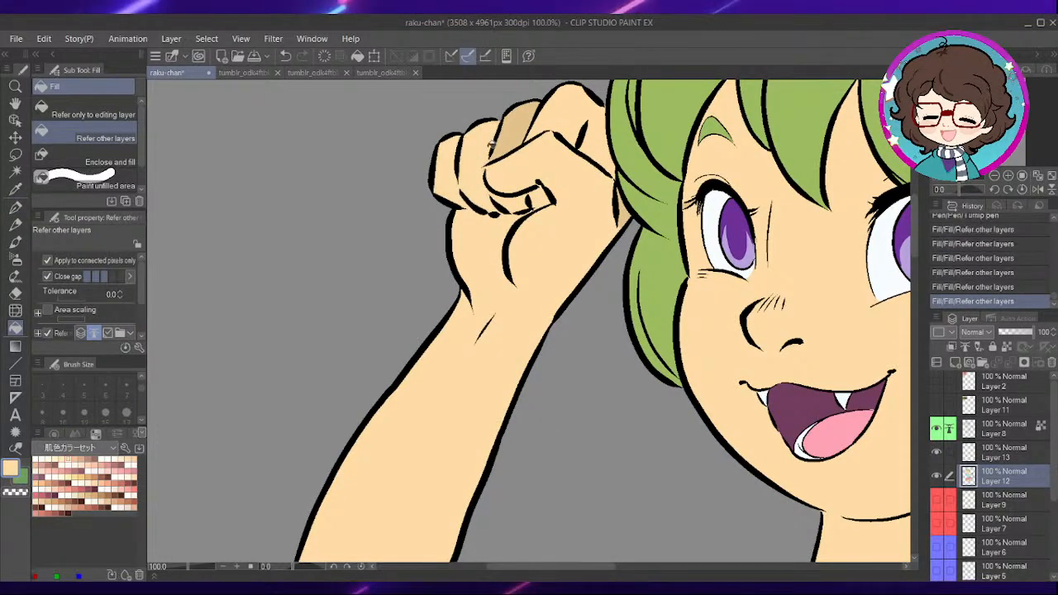
click(514, 128)
- Fill both legs below the pink skirt with the same light yellowish peach
scroll(680, 270, down, 3)
drag(857, 355, 620, 240)
drag(587, 364, 641, 104)
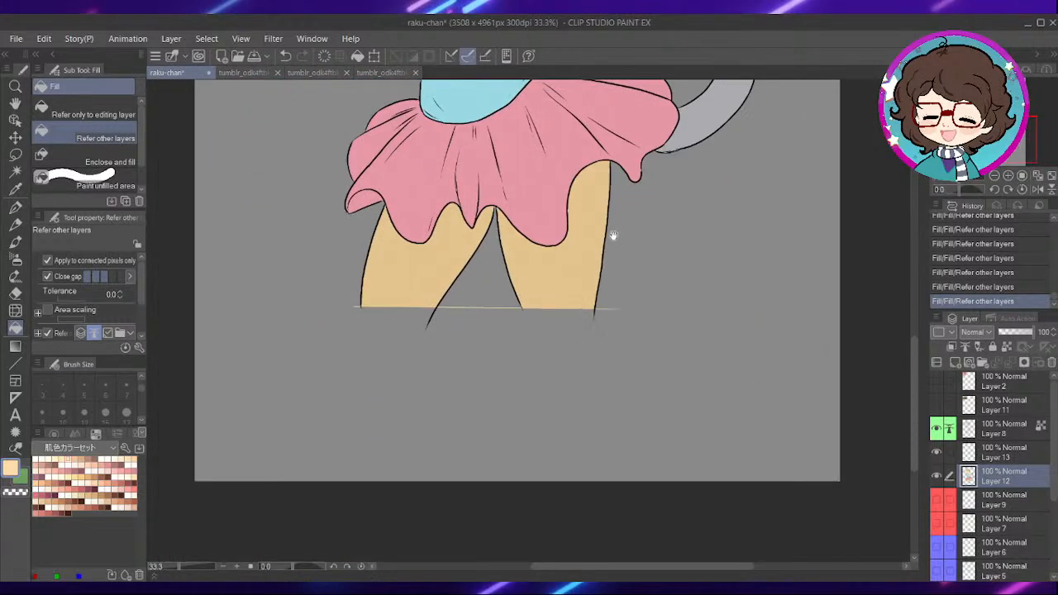
drag(614, 241, 647, 193)
drag(600, 274, 603, 297)
click(602, 297)
click(494, 301)
- Paint light peach with the Turnip pen over leftover darker skin at the outer tip of the wider eye's eyebrow and nearby hair edges
drag(591, 211, 583, 414)
drag(567, 259, 559, 361)
scroll(559, 361, up, 6)
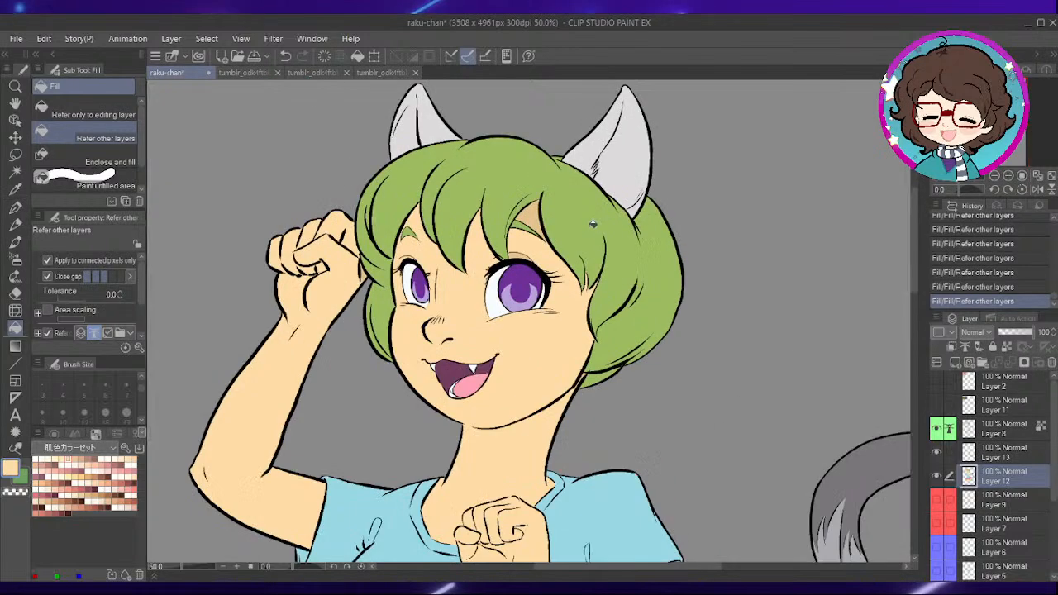
scroll(458, 276, up, 2)
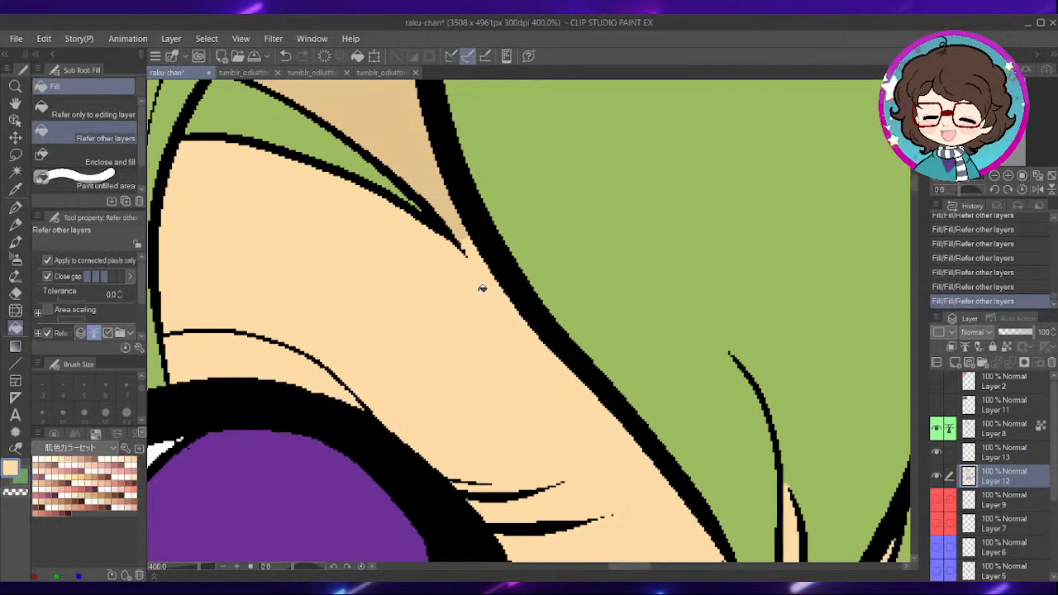
key(p)
drag(465, 239, 473, 255)
drag(492, 479, 671, 350)
drag(676, 442, 703, 464)
drag(508, 254, 527, 266)
mouse_move(376, 251)
mouse_down()
mouse_move(572, 220)
mouse_move(520, 255)
mouse_up()
drag(461, 351, 638, 305)
drag(433, 316, 637, 300)
drag(519, 313, 686, 346)
scroll(359, 212, down, 7)
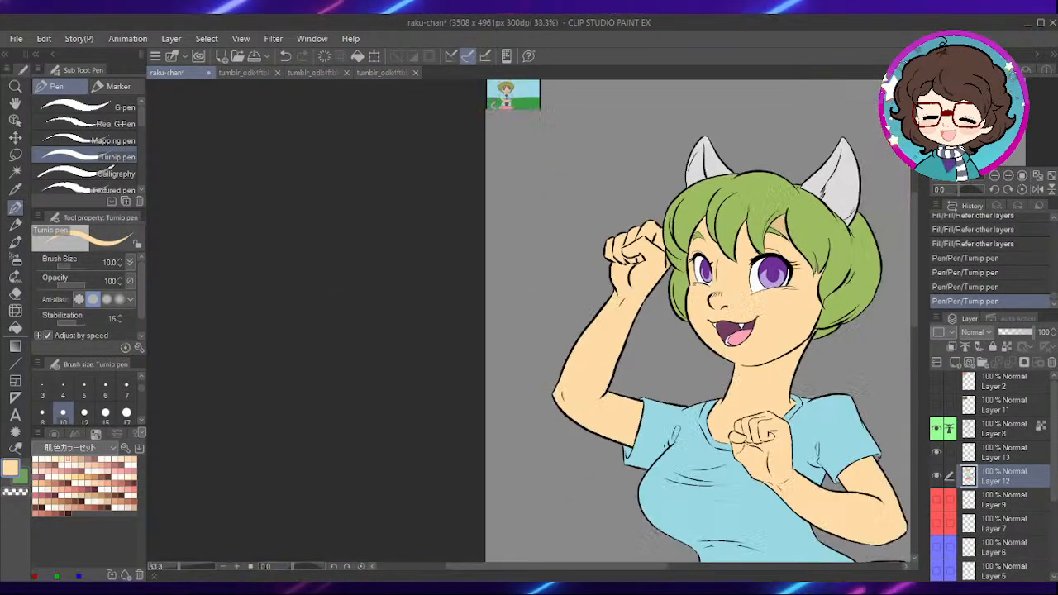
- Recolour the leftover skin beside the raised wrist and fill the patch above the wider eye's eyebrow with light peach
drag(807, 384, 584, 261)
drag(630, 417, 638, 506)
drag(571, 113, 612, 200)
scroll(608, 200, up, 1)
scroll(465, 302, up, 2)
click(15, 329)
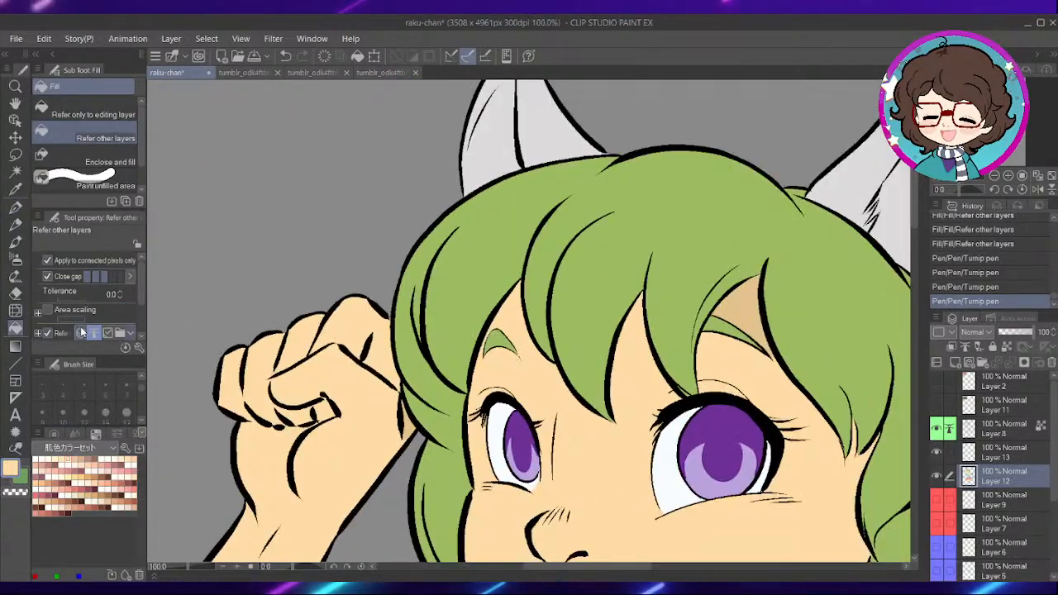
click(740, 310)
scroll(798, 212, down, 4)
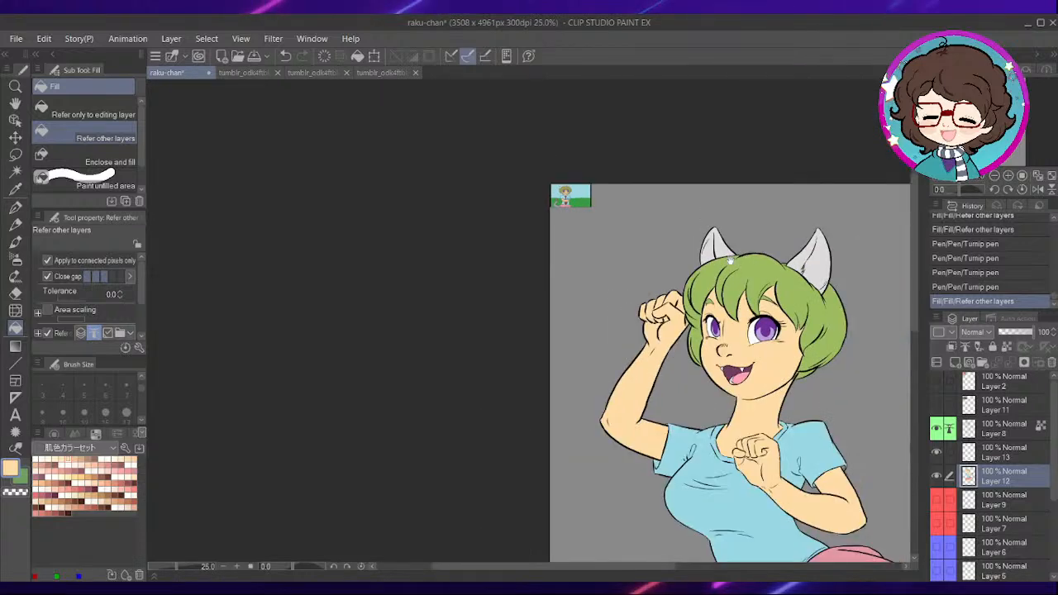
- Add a new raster layer above Layer 12, lock Layer 12 and make the new layer active
drag(838, 503, 647, 271)
drag(637, 112, 654, 283)
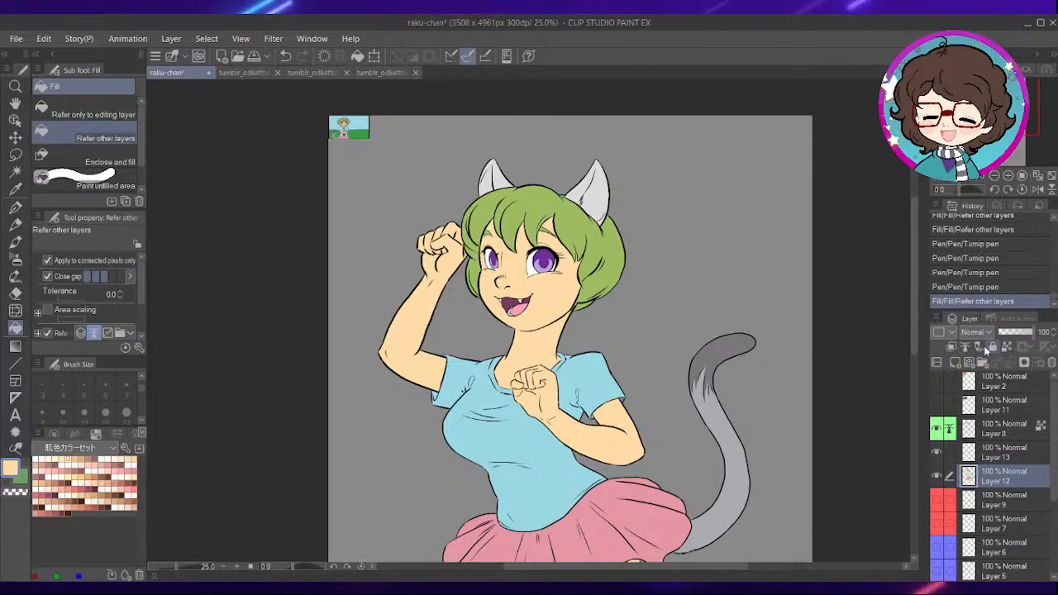
click(964, 367)
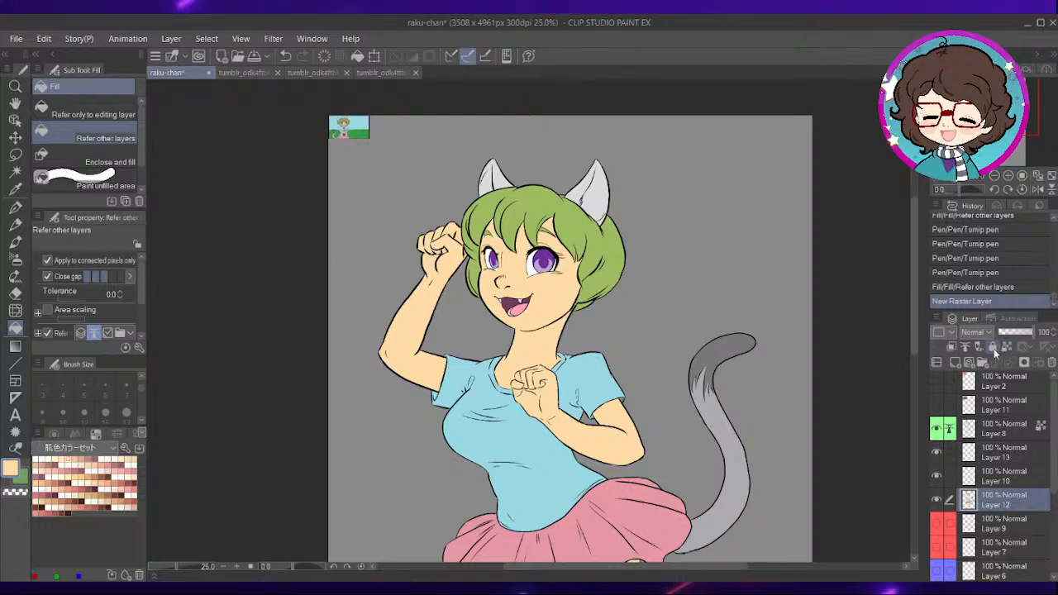
click(1010, 473)
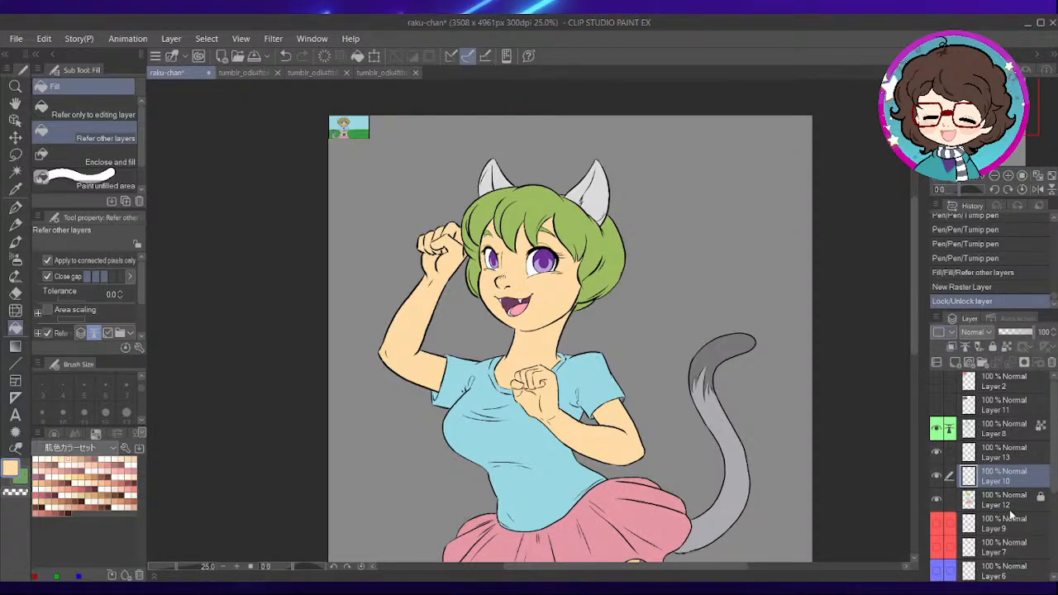
- Mark Layer 12 and the new raster layer above it with a purple palette colour
click(1009, 505)
click(981, 433)
click(999, 474)
click(961, 438)
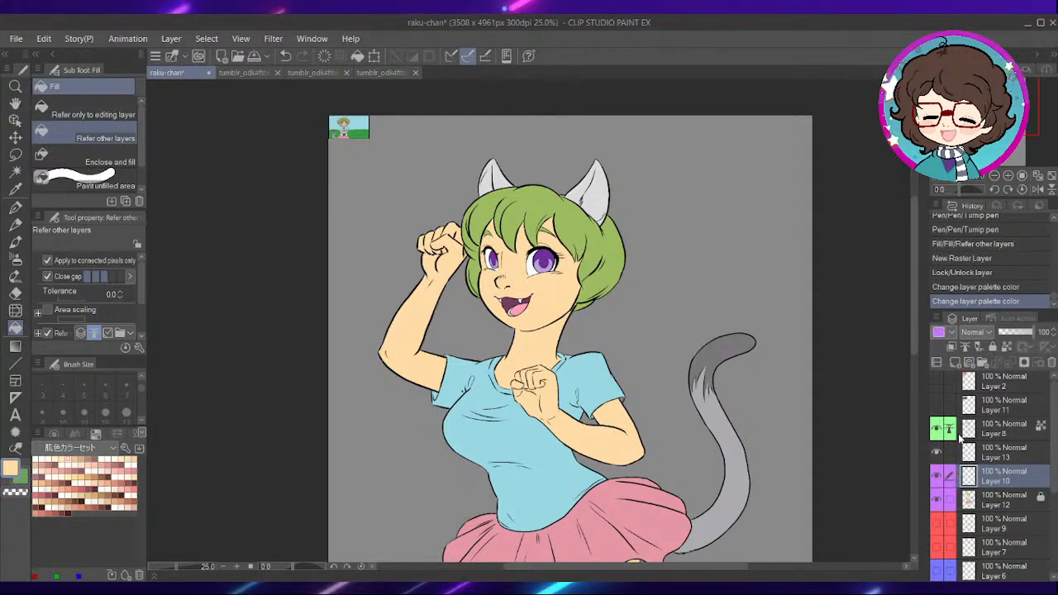
- Select all light peach skin areas on Layer 12 with Auto select, then make Layer 10 active
click(1005, 501)
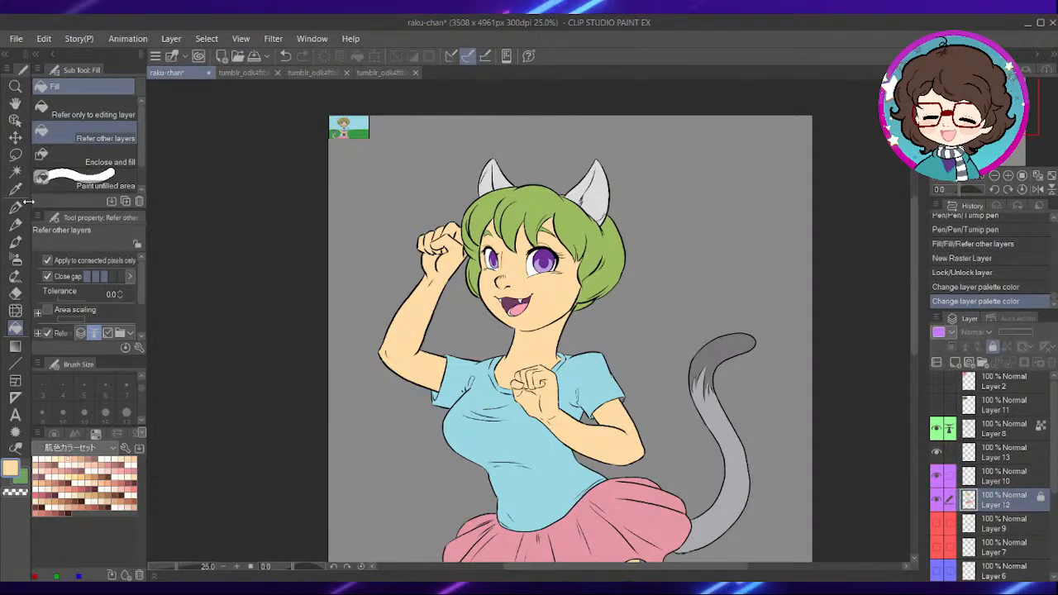
click(16, 172)
click(561, 323)
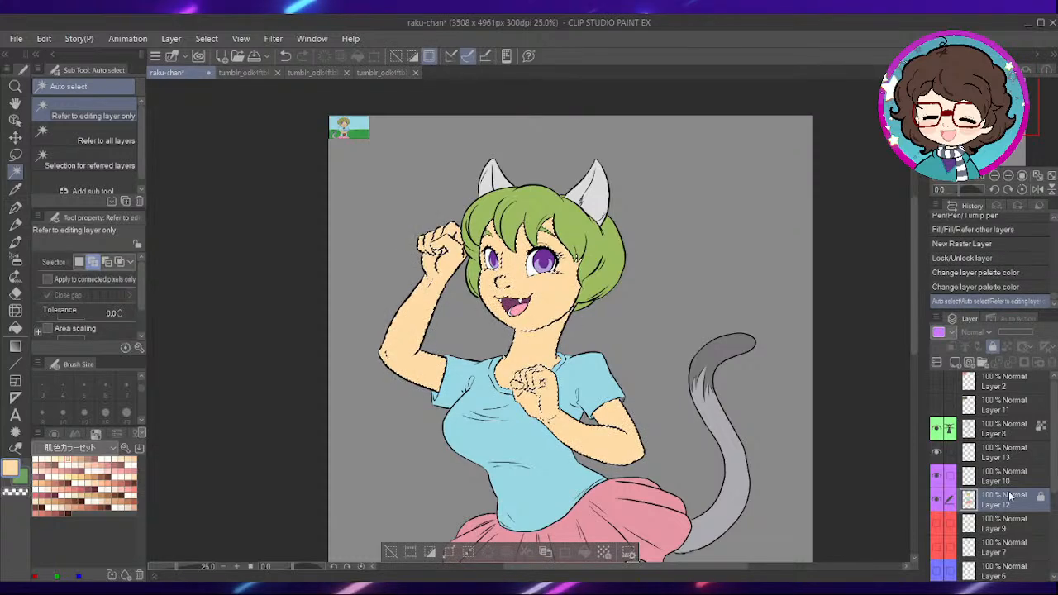
click(1011, 479)
- Paint a tan shadow across the neck beneath the chin with the Dense watercolor brush at size 60
key(ctrl+plus)
key(ctrl+plus)
key(ctrl+plus)
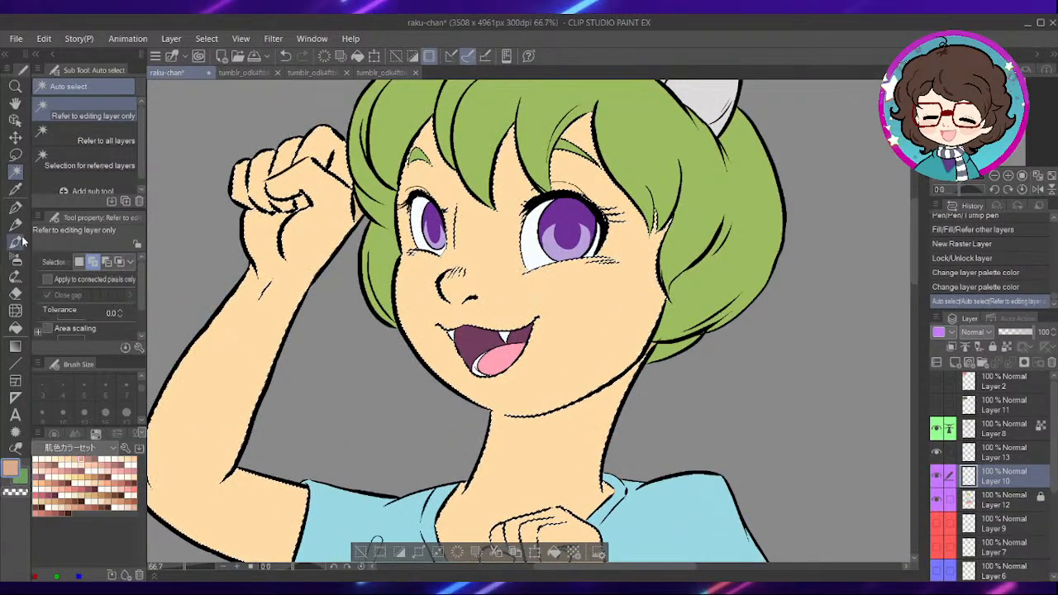
key(b)
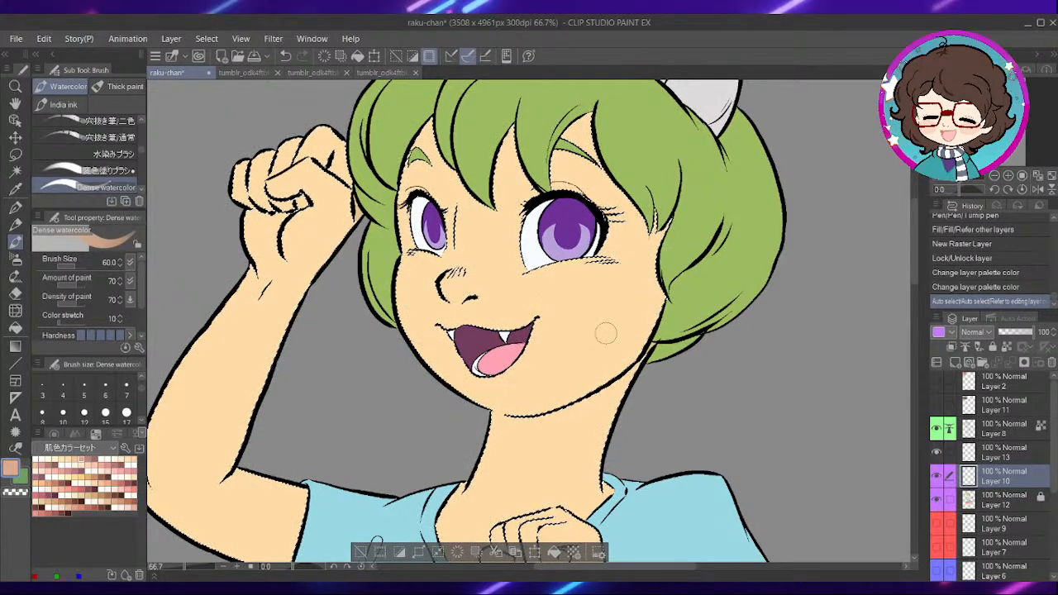
mouse_move(585, 413)
mouse_down()
mouse_move(530, 401)
mouse_move(691, 285)
mouse_up()
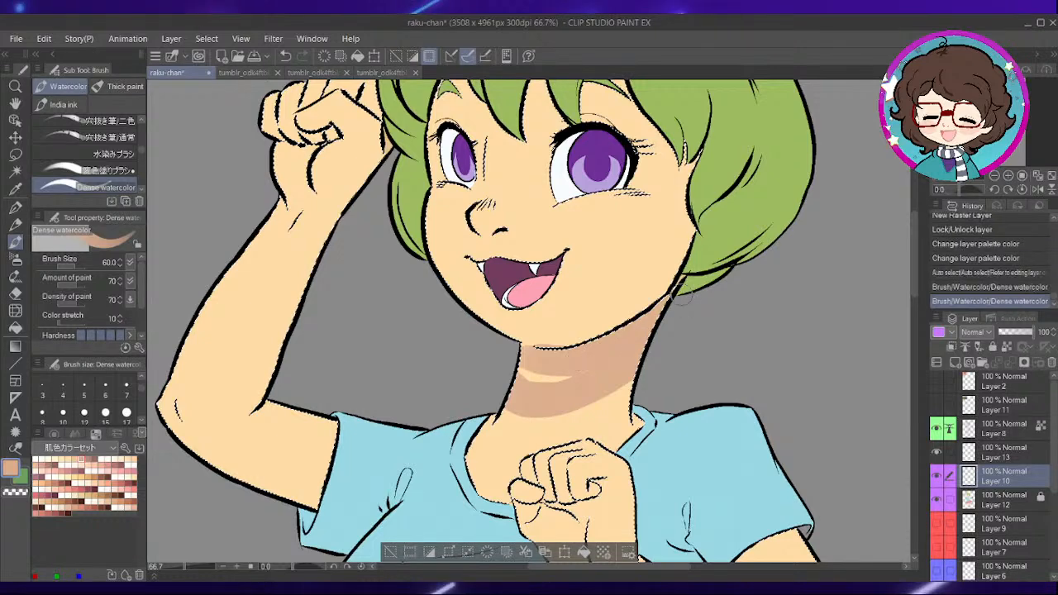
drag(544, 376, 637, 322)
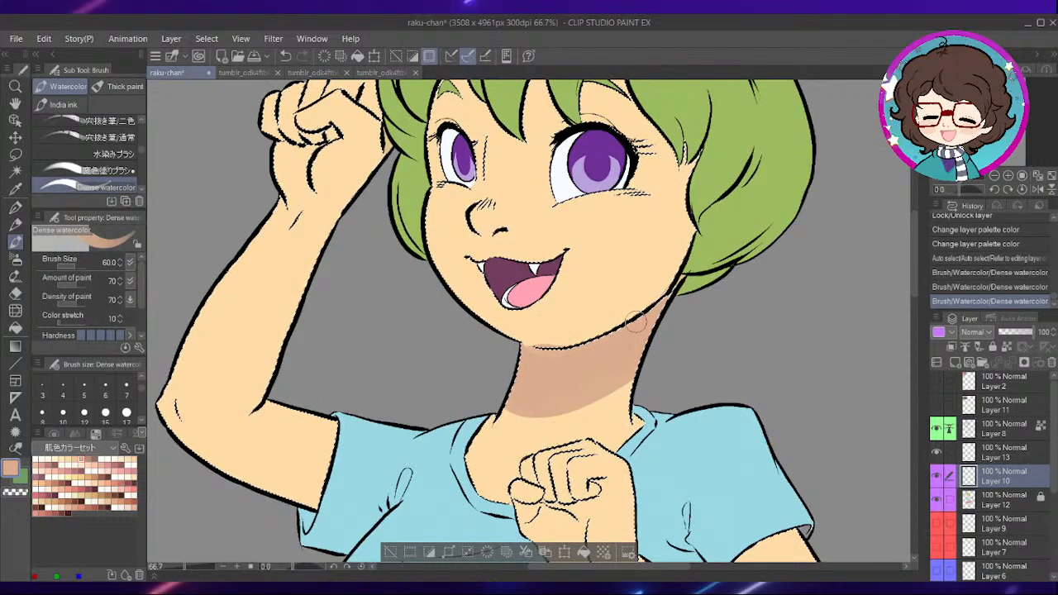
- Shade the skin of both upper arms just beyond the shirt sleeves in tan
mouse_move(472, 418)
mouse_down()
mouse_move(552, 279)
mouse_move(654, 226)
mouse_up()
mouse_move(531, 232)
mouse_down()
mouse_move(445, 335)
mouse_move(527, 208)
mouse_move(430, 326)
mouse_move(579, 180)
mouse_up()
mouse_move(472, 306)
mouse_down()
mouse_move(454, 290)
mouse_move(222, 255)
mouse_up()
drag(625, 301, 543, 362)
drag(353, 243, 434, 234)
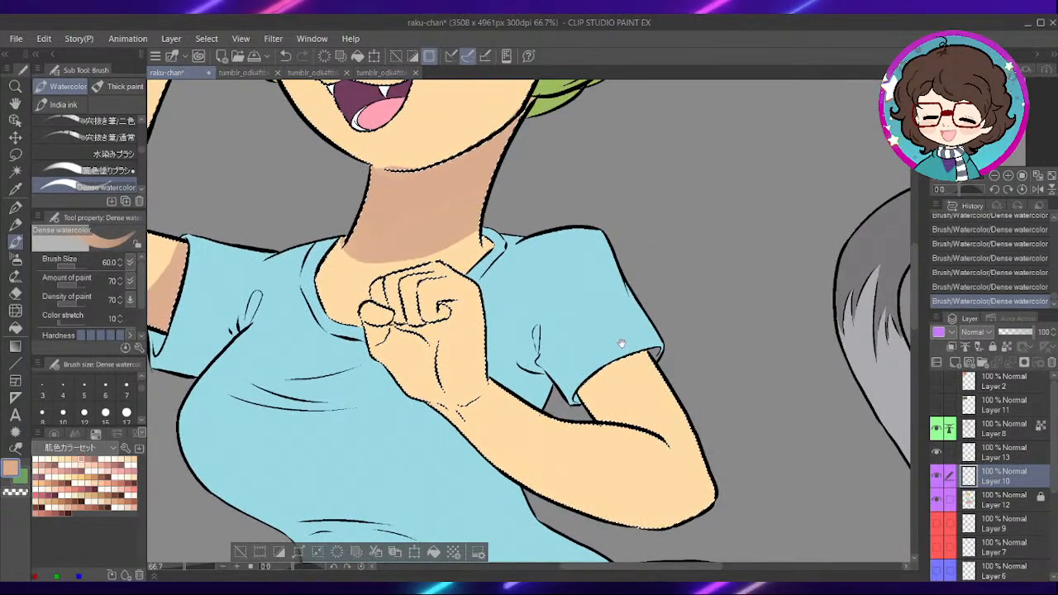
drag(615, 320, 590, 273)
drag(624, 313, 577, 344)
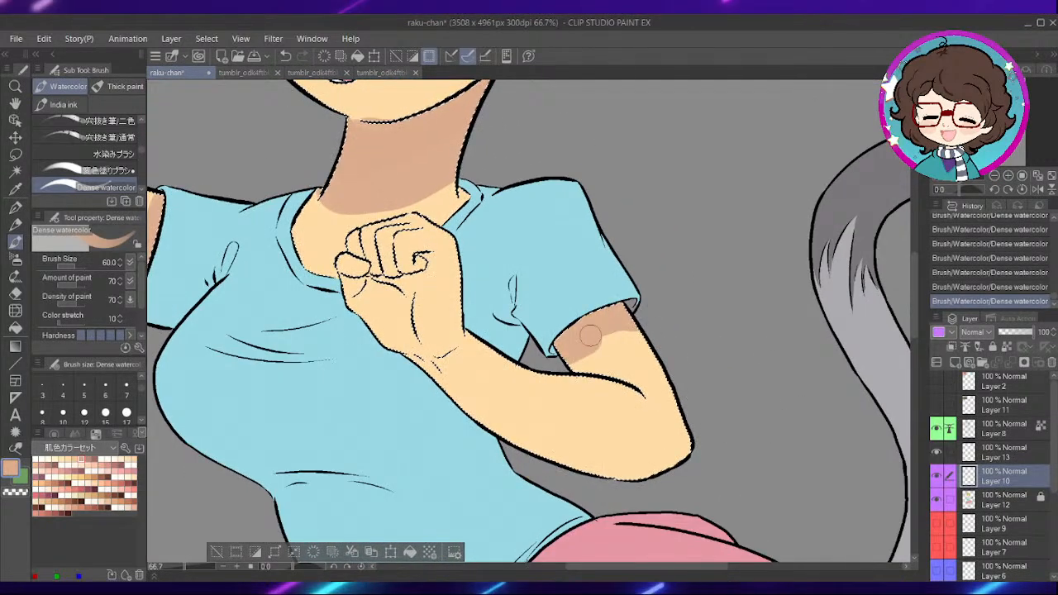
- Set the brush size to 30 and paint tan hair shadows on the forehead beneath the fringe
drag(518, 206, 610, 412)
drag(514, 168, 597, 403)
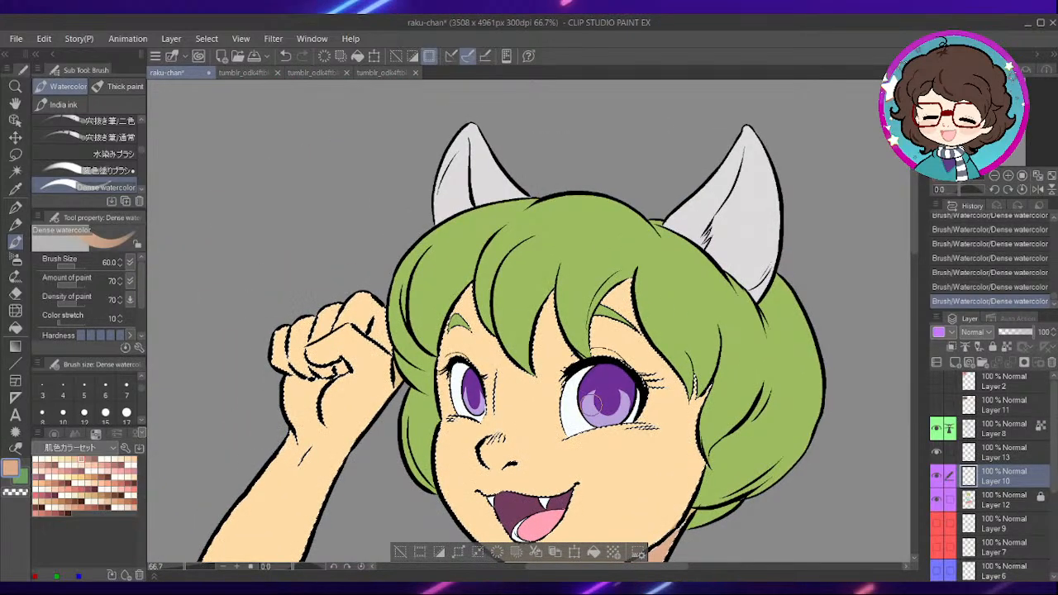
scroll(120, 387, down, 3)
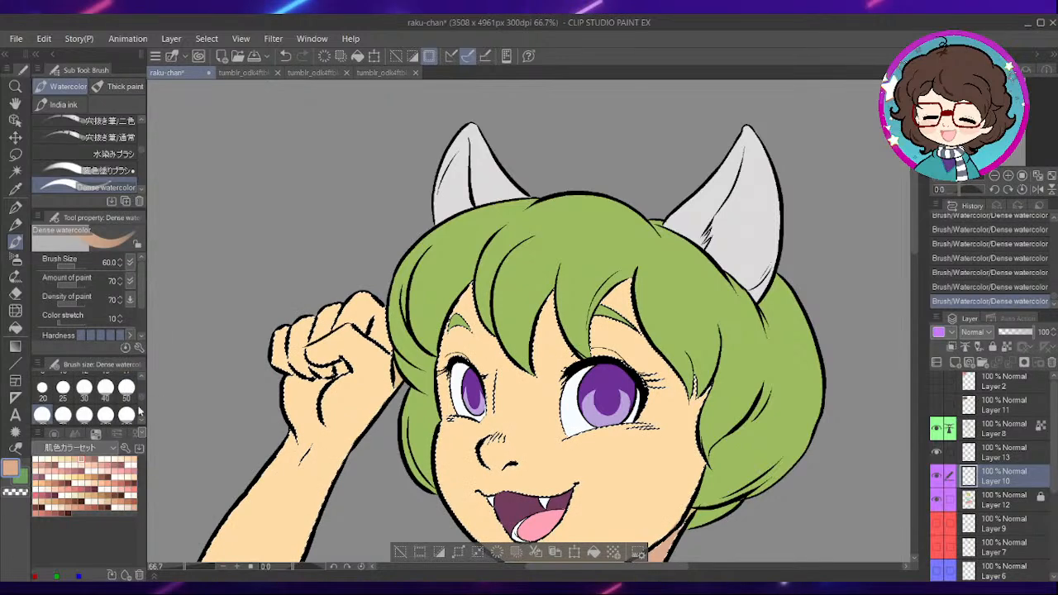
click(84, 387)
scroll(467, 296, up, 3)
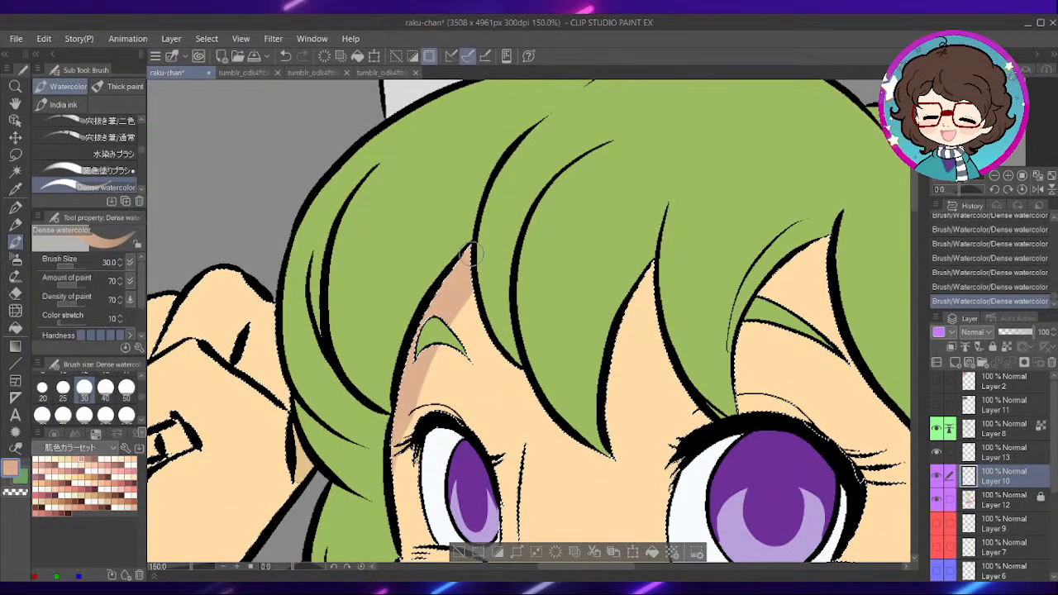
drag(474, 250, 531, 382)
mouse_move(685, 331)
mouse_down()
mouse_move(613, 304)
mouse_move(618, 374)
mouse_up()
mouse_move(739, 301)
mouse_down()
mouse_move(564, 319)
mouse_move(641, 401)
mouse_up()
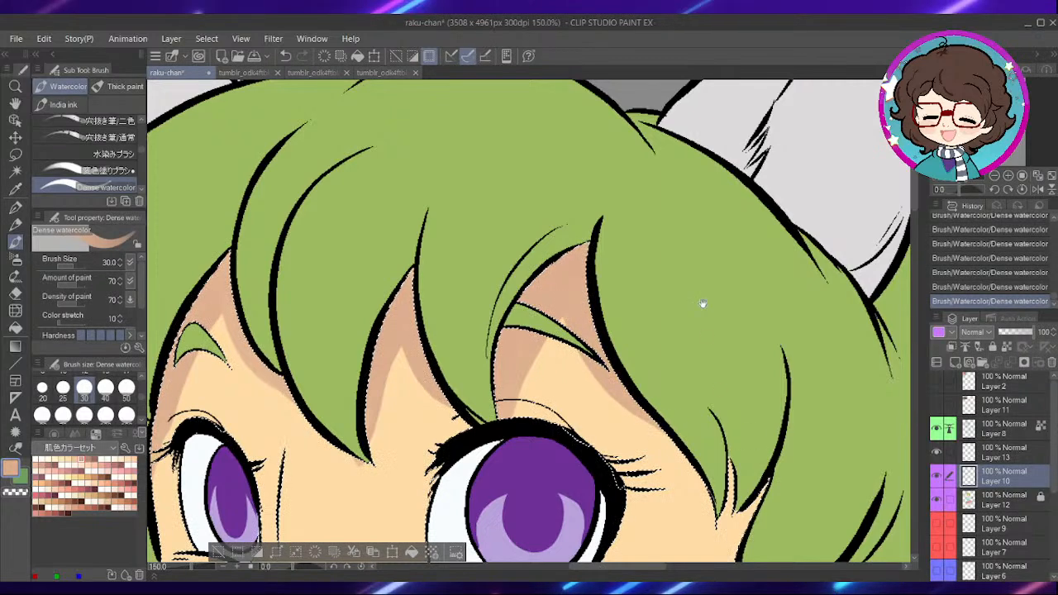
- Shade the edge of the face along the hair beside the wider eye
drag(706, 340, 647, 156)
drag(687, 309, 673, 280)
drag(659, 253, 670, 451)
drag(643, 280, 668, 496)
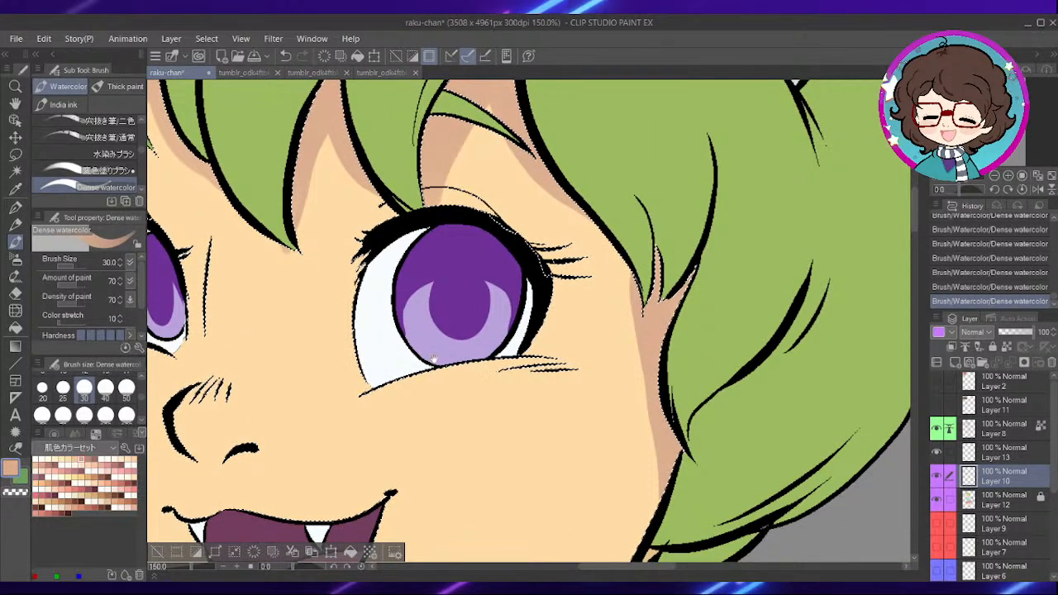
- Shade the eyelids, the skin at the outer side of the narrower eye and the underside of the nose
drag(439, 354, 675, 391)
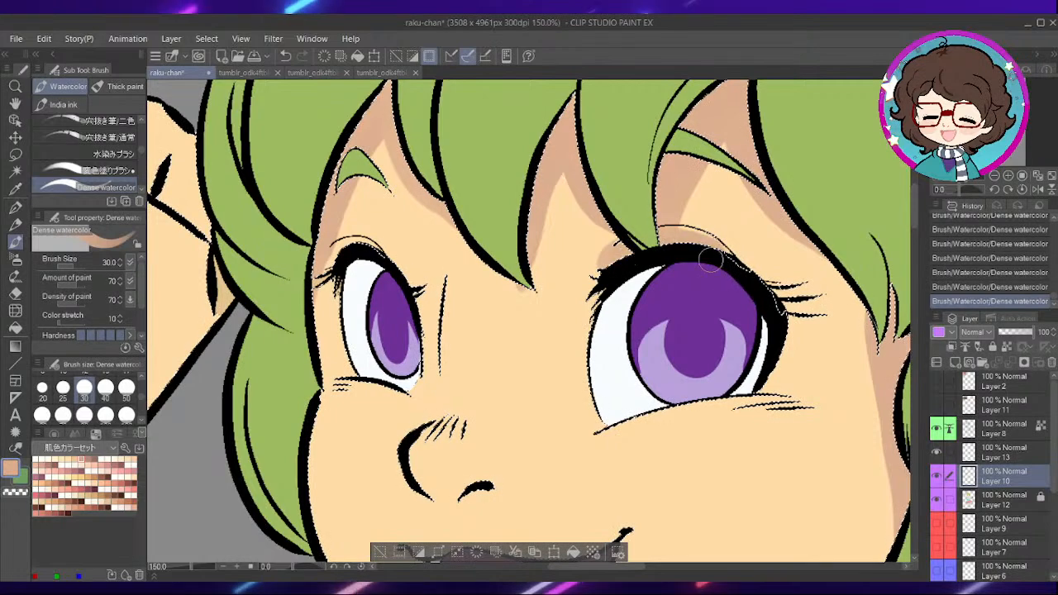
drag(688, 286, 803, 335)
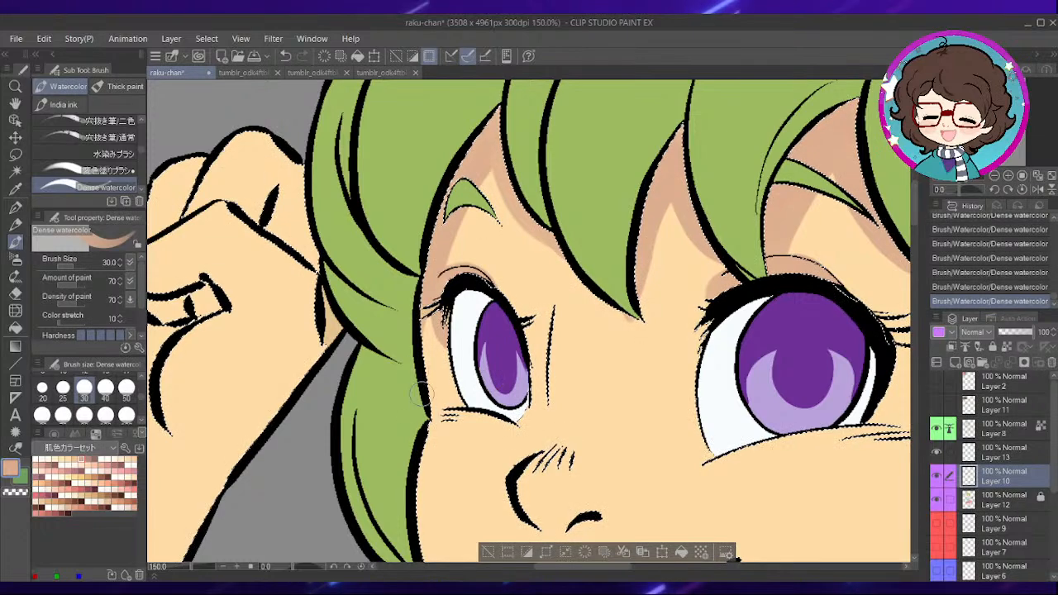
mouse_move(443, 358)
mouse_down()
mouse_move(445, 289)
mouse_move(452, 330)
mouse_up()
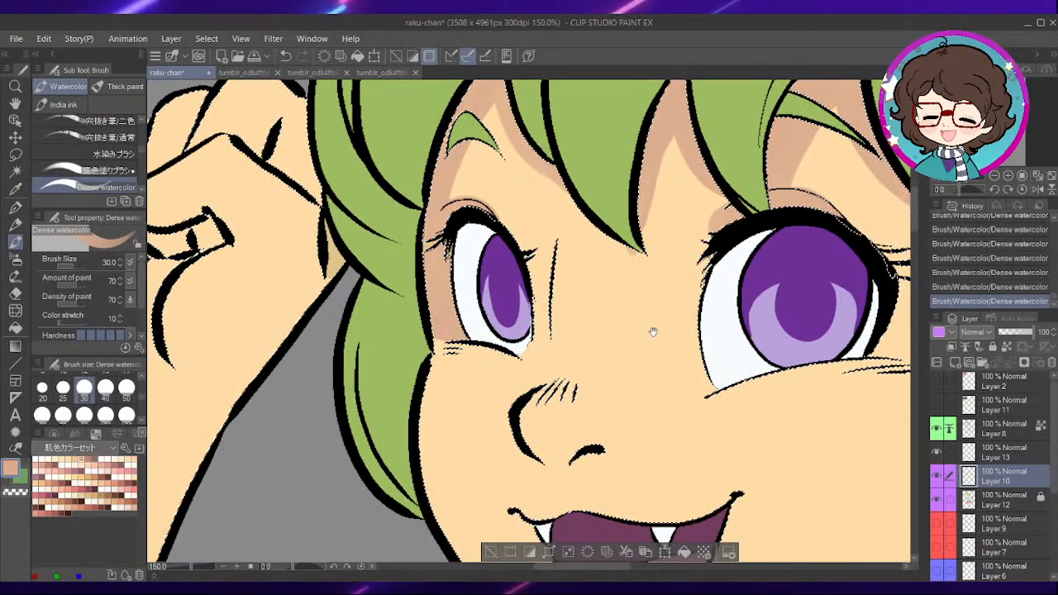
drag(675, 324, 597, 363)
mouse_move(446, 468)
mouse_down()
mouse_move(500, 347)
mouse_move(566, 351)
mouse_up()
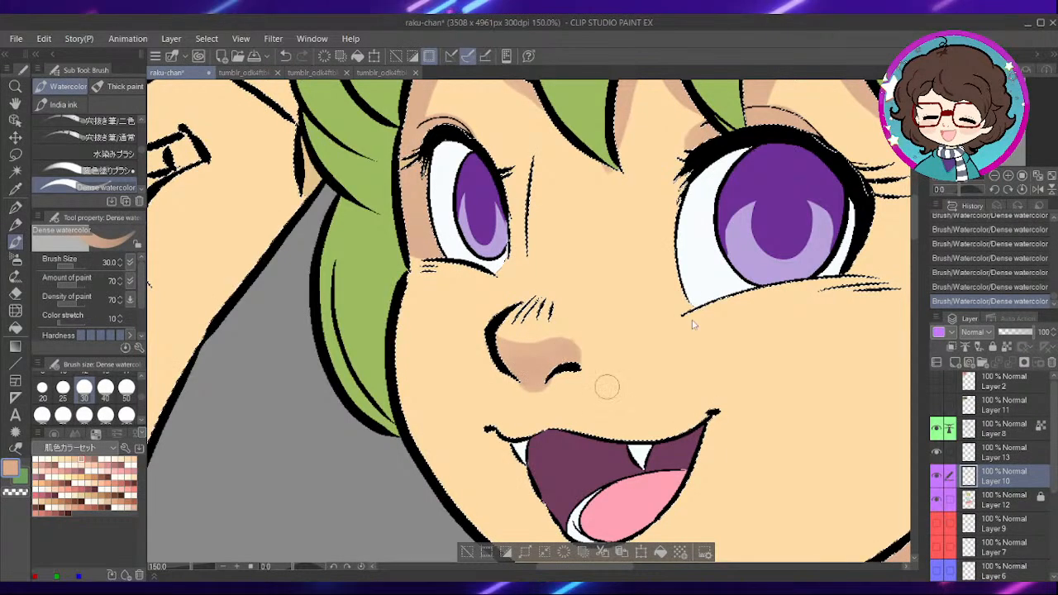
- Set the brush size to 100 and paint a curved tan shadow across the thigh farther from the tail, below the skirt hem
scroll(710, 330, down, 2)
drag(751, 317, 594, 104)
scroll(799, 301, down, 2)
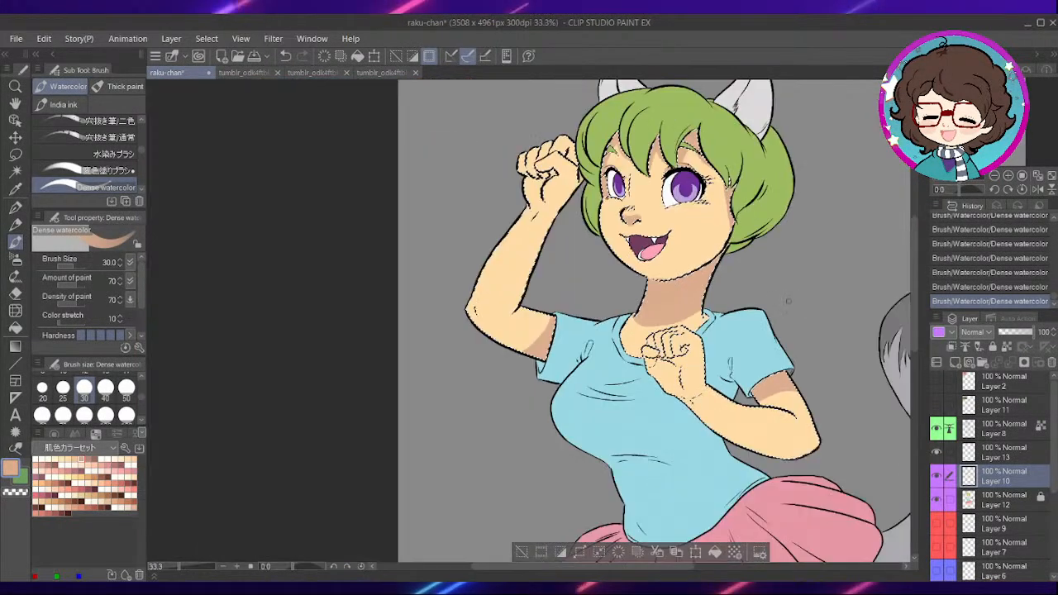
drag(765, 284, 662, 91)
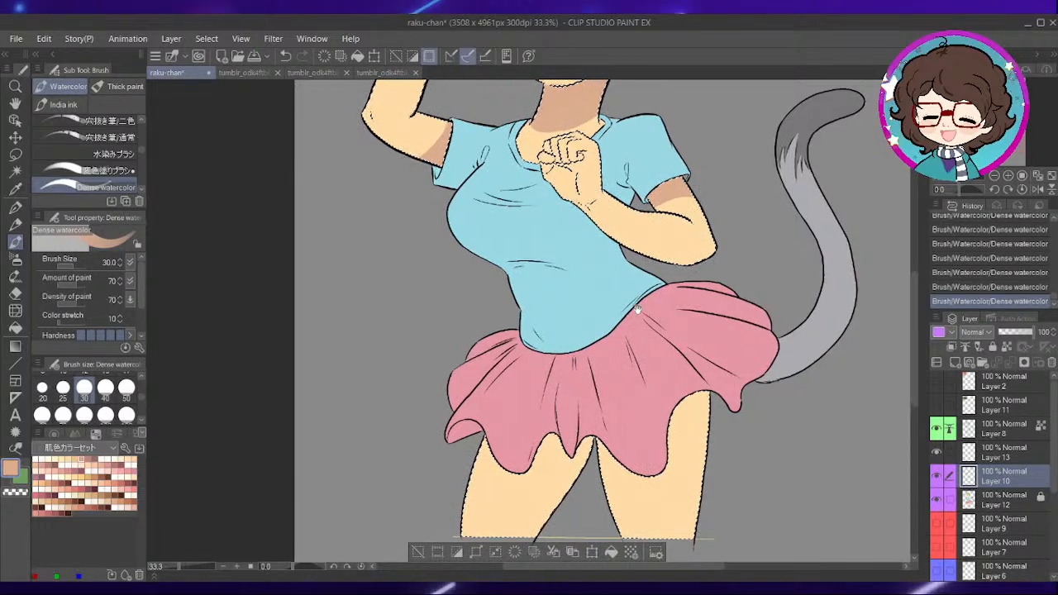
drag(641, 351, 628, 216)
scroll(280, 354, up, 1)
click(107, 415)
drag(688, 289, 567, 308)
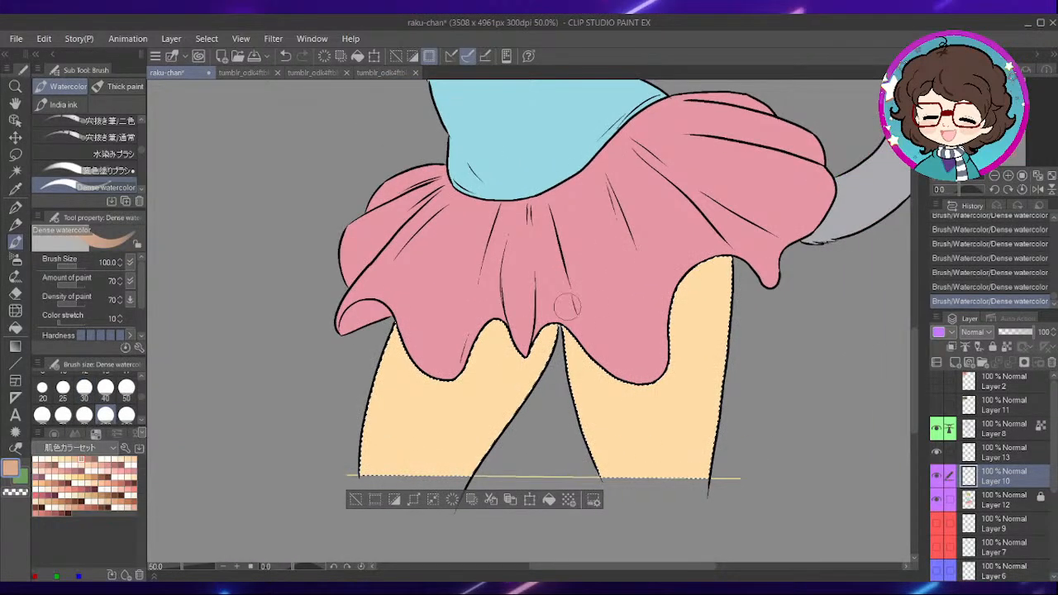
drag(389, 355, 434, 391)
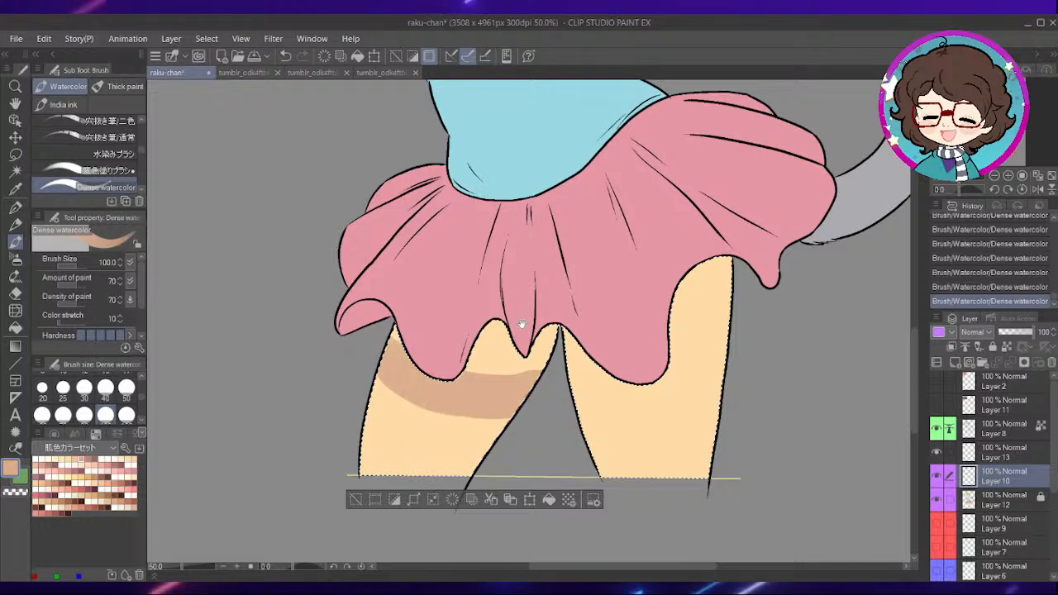
- Fill that thigh's shadow up to the skirt hem and shade the thigh nearer the tail below the hem
drag(592, 362, 569, 546)
drag(612, 133, 626, 469)
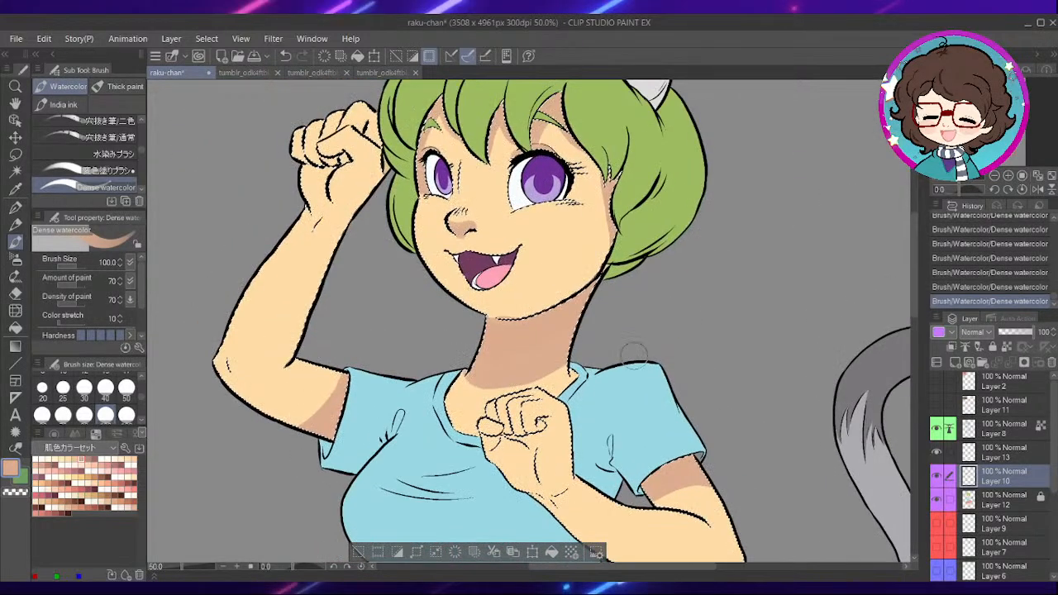
scroll(639, 354, down, 2)
drag(735, 542, 678, 283)
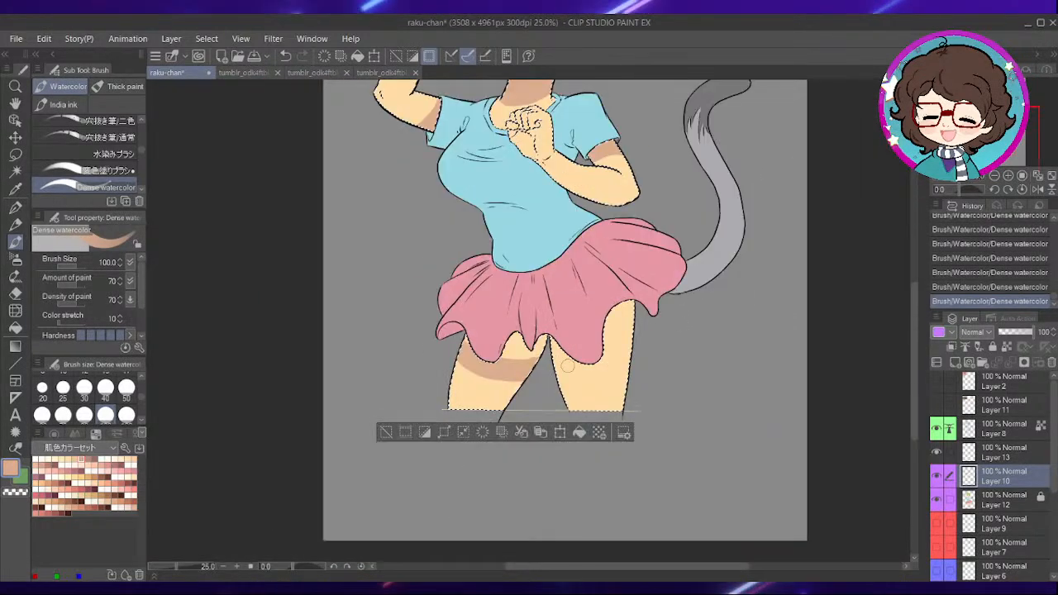
scroll(552, 355, up, 1)
scroll(539, 343, up, 1)
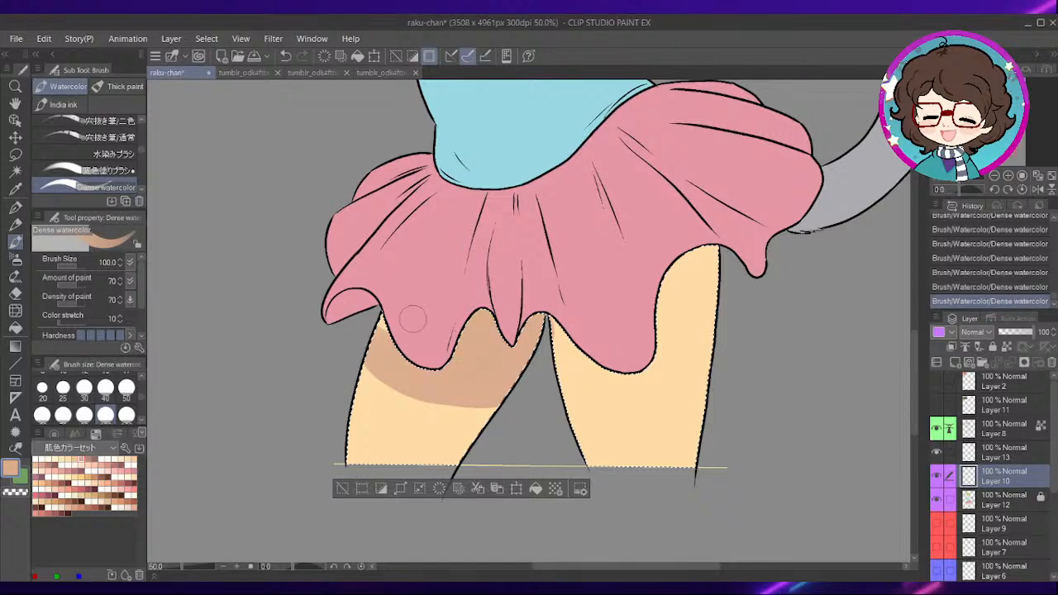
drag(565, 379, 730, 345)
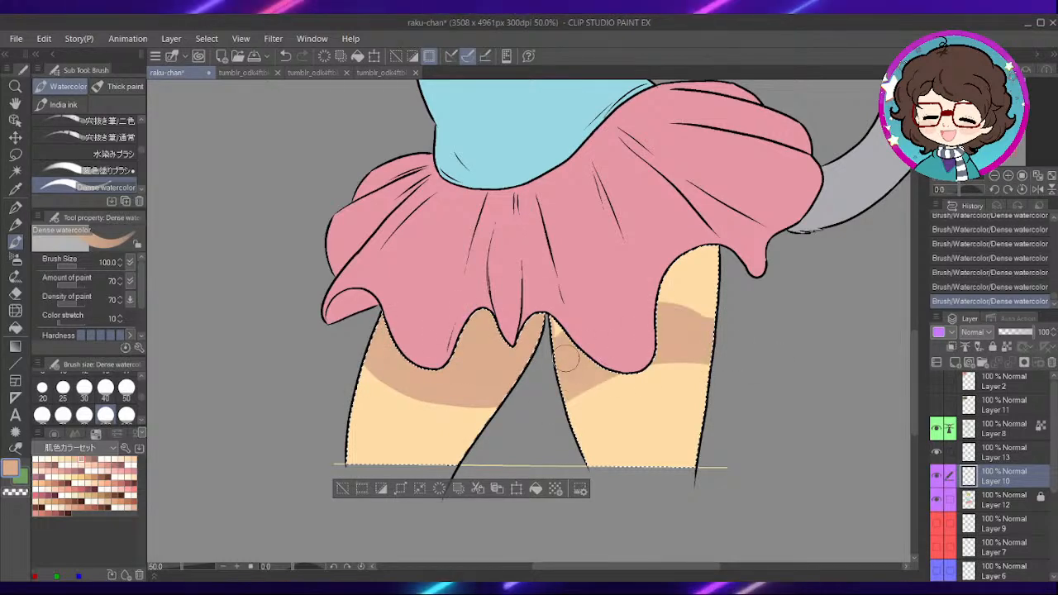
- Set the brush size to 30 and shade the lower parts of the raised fist's fingers and thumb
mouse_move(655, 317)
mouse_down()
mouse_move(686, 300)
mouse_move(700, 258)
mouse_move(699, 404)
mouse_move(728, 523)
mouse_up()
drag(611, 182, 711, 546)
drag(579, 206, 633, 400)
scroll(624, 258, down, 1)
mouse_move(759, 454)
mouse_down()
mouse_move(664, 291)
mouse_move(612, 269)
mouse_move(748, 235)
mouse_up()
click(85, 388)
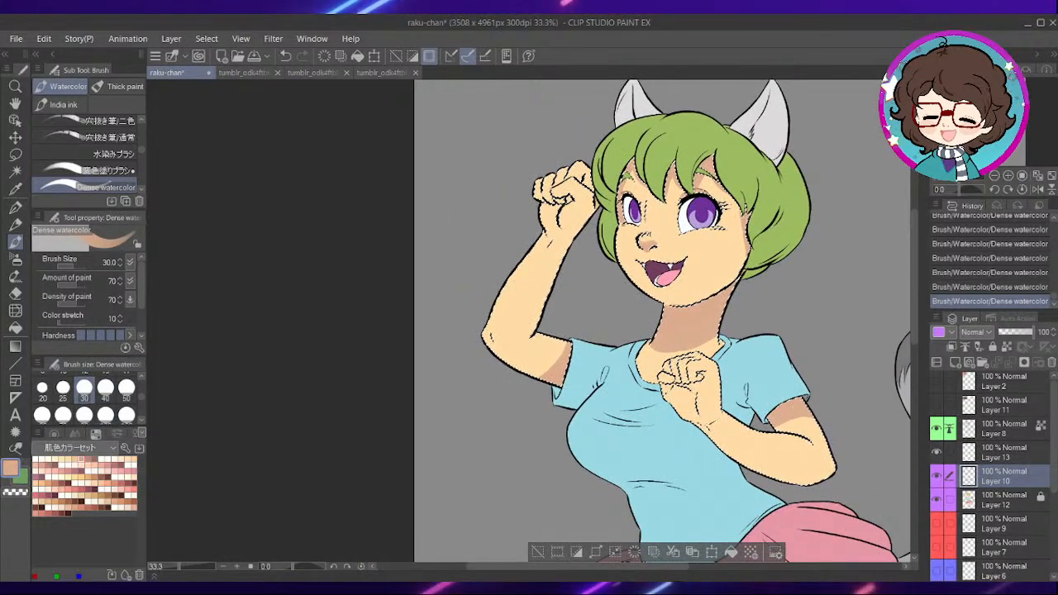
scroll(524, 291, up, 1)
scroll(524, 290, up, 4)
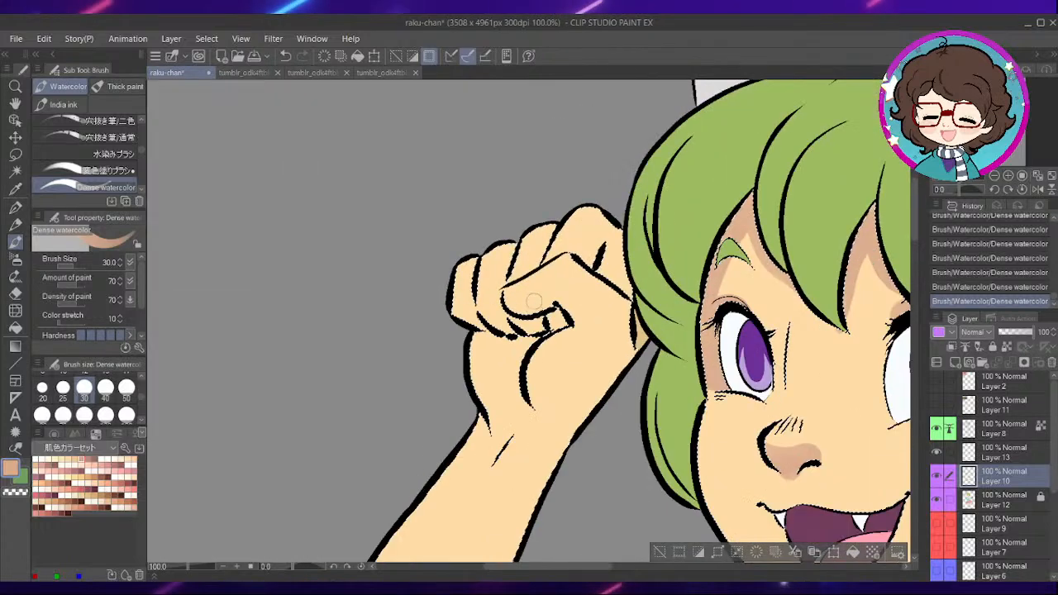
drag(560, 325, 533, 334)
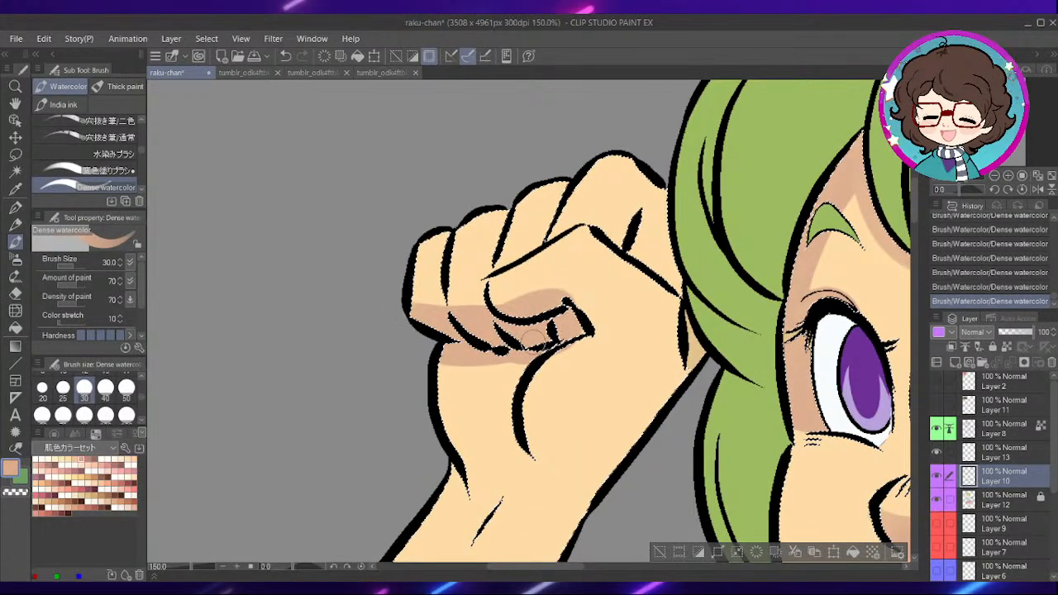
- Shade the raised hand's palm down to the wrist crease and the back of the hand beside the hair
drag(495, 353, 462, 432)
mouse_move(521, 481)
mouse_down()
mouse_move(490, 416)
mouse_move(566, 263)
mouse_up()
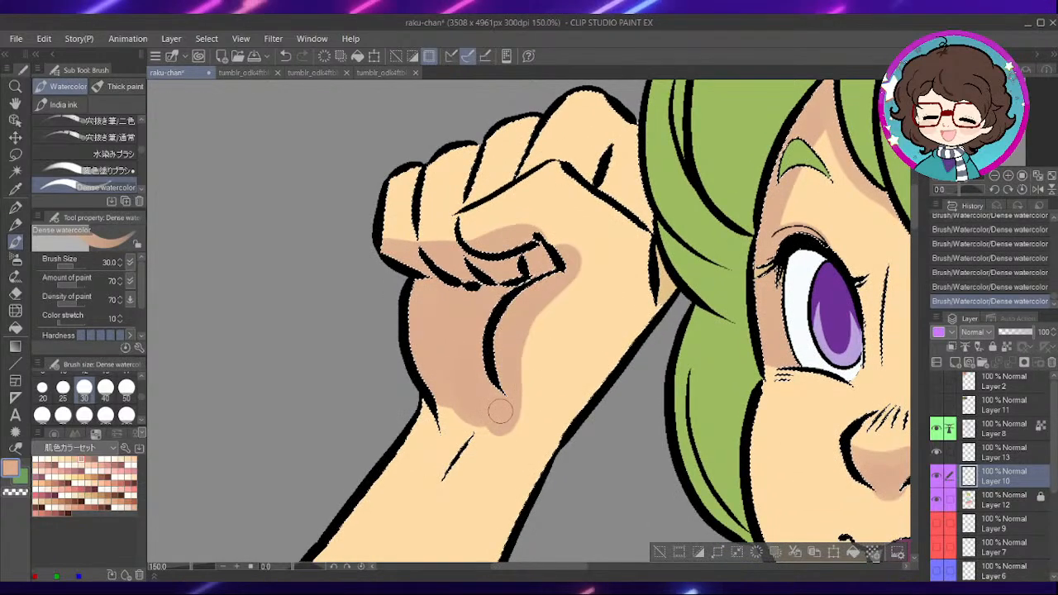
drag(499, 413, 463, 453)
drag(463, 409, 436, 480)
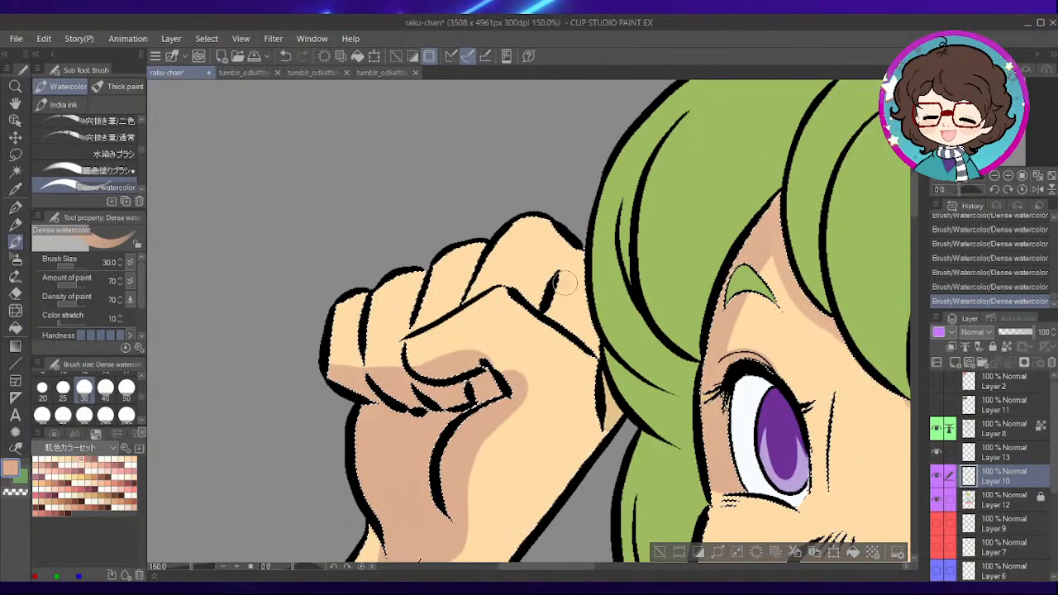
scroll(645, 356, down, 2)
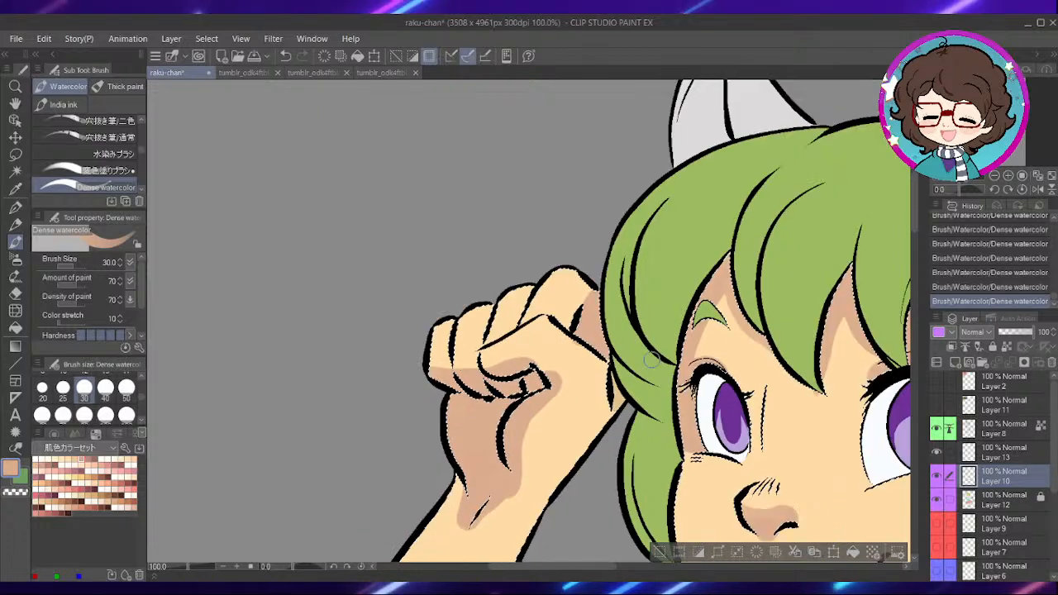
- Shade the palm crease of the fist at the chest and the skin around its curled finger
drag(677, 518, 598, 336)
drag(827, 439, 671, 161)
scroll(546, 291, up, 1)
scroll(572, 302, up, 1)
mouse_move(508, 333)
mouse_down()
mouse_move(617, 337)
mouse_move(586, 404)
mouse_move(591, 498)
mouse_up()
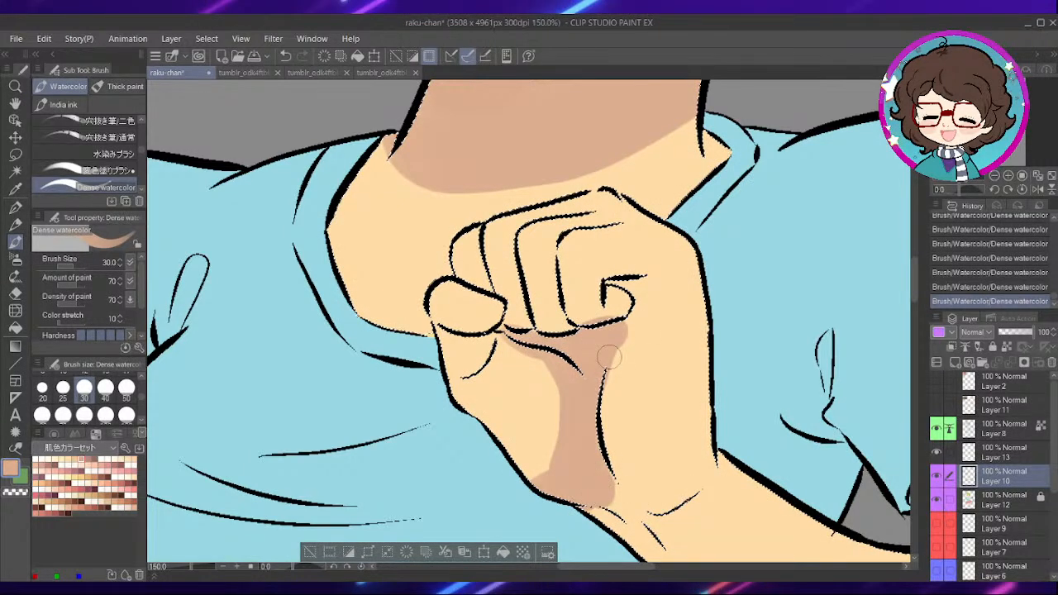
drag(617, 297, 637, 289)
- Shade the chest fist's curled finger, the skin below its outermost rounded finger and the lower parts of the middle fingers
mouse_move(521, 270)
mouse_down()
mouse_move(622, 278)
mouse_move(648, 305)
mouse_up()
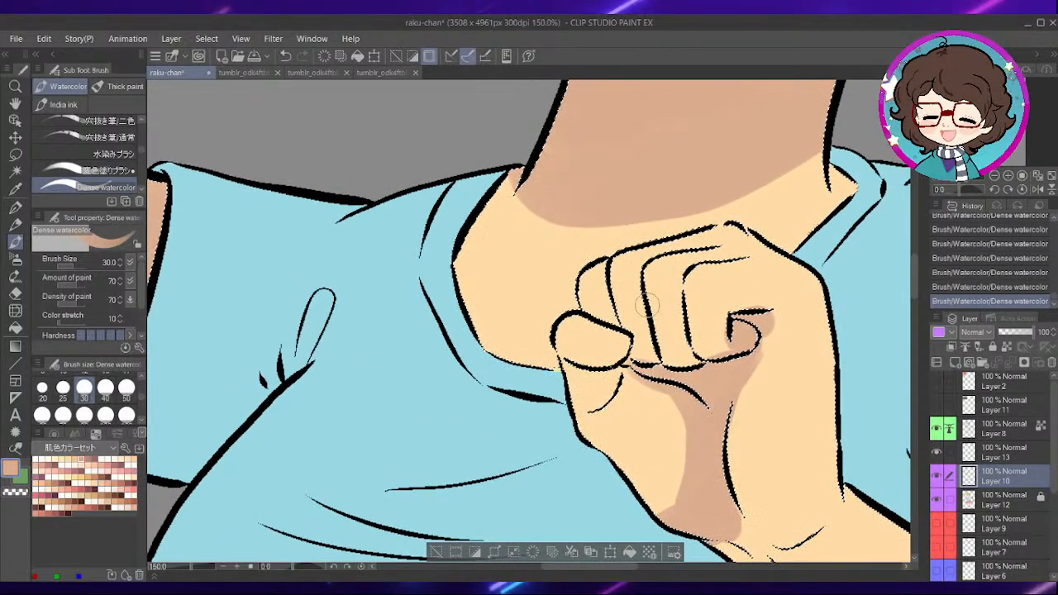
scroll(589, 358, down, 1)
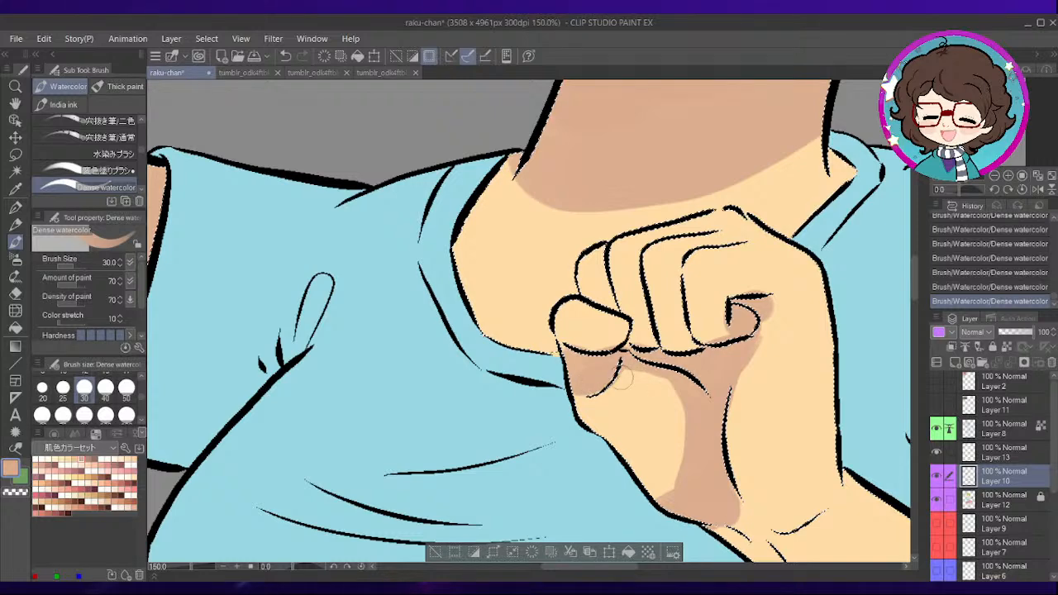
drag(706, 431, 684, 473)
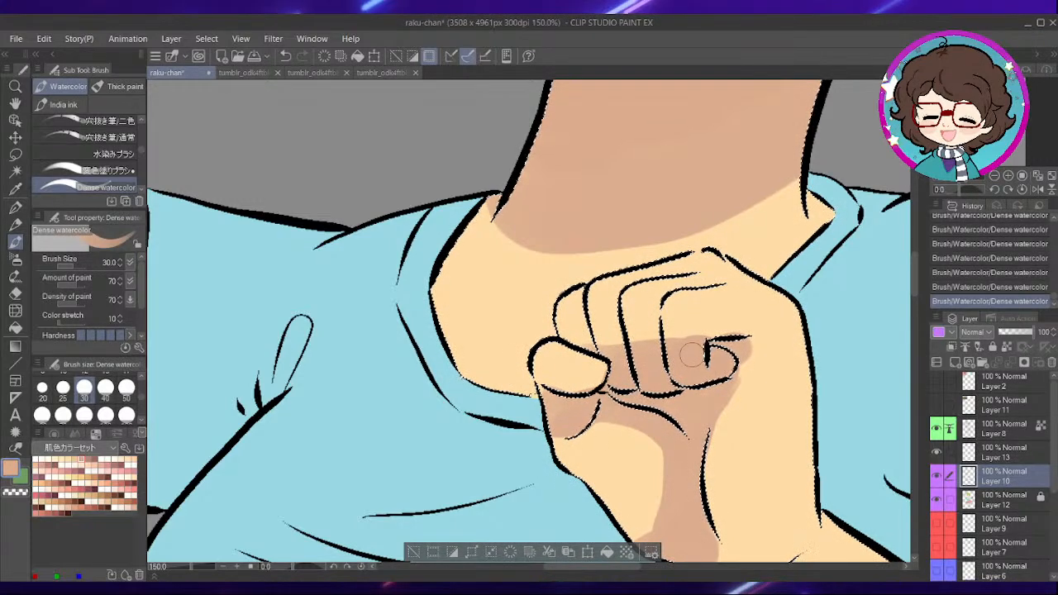
- Examine the finished skin shading on the neck, chest fist, both arms and the legs below the skirt
scroll(675, 235, down, 5)
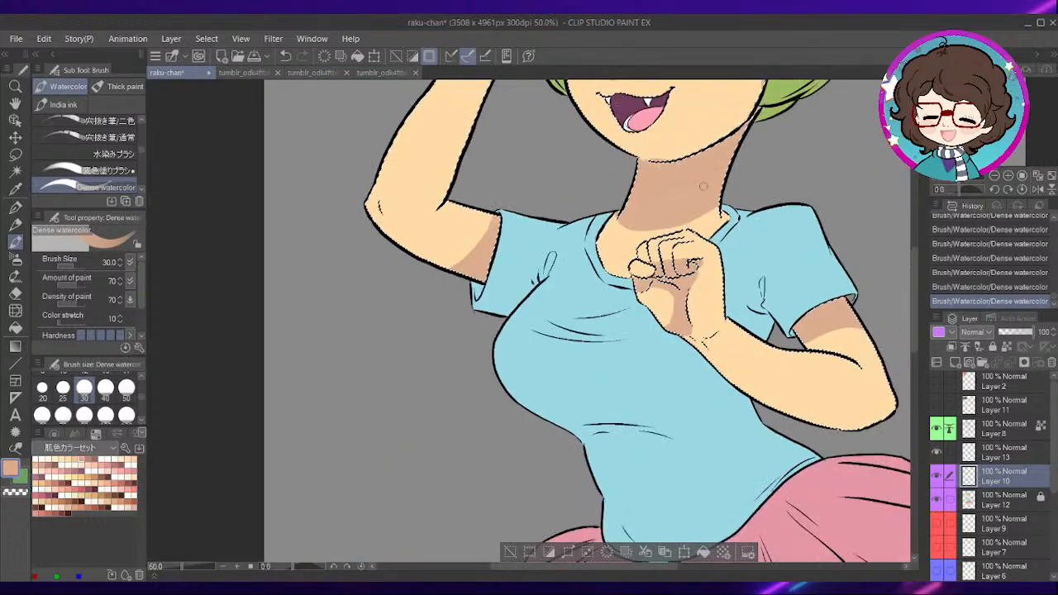
drag(703, 150, 682, 191)
mouse_move(728, 379)
mouse_down()
mouse_move(697, 230)
mouse_move(697, 327)
mouse_up()
scroll(602, 267, up, 2)
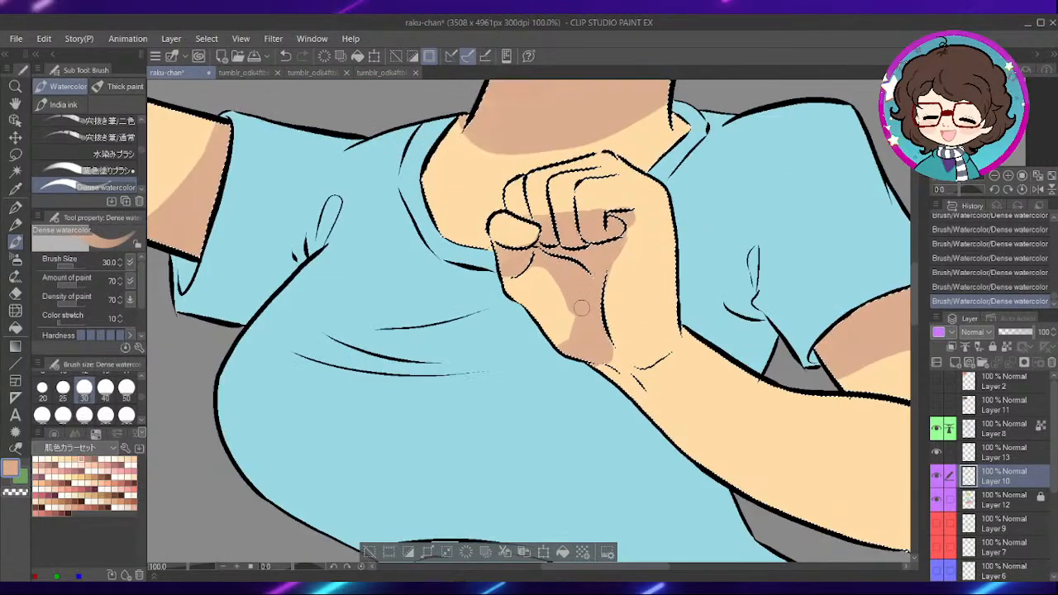
scroll(620, 334, down, 2)
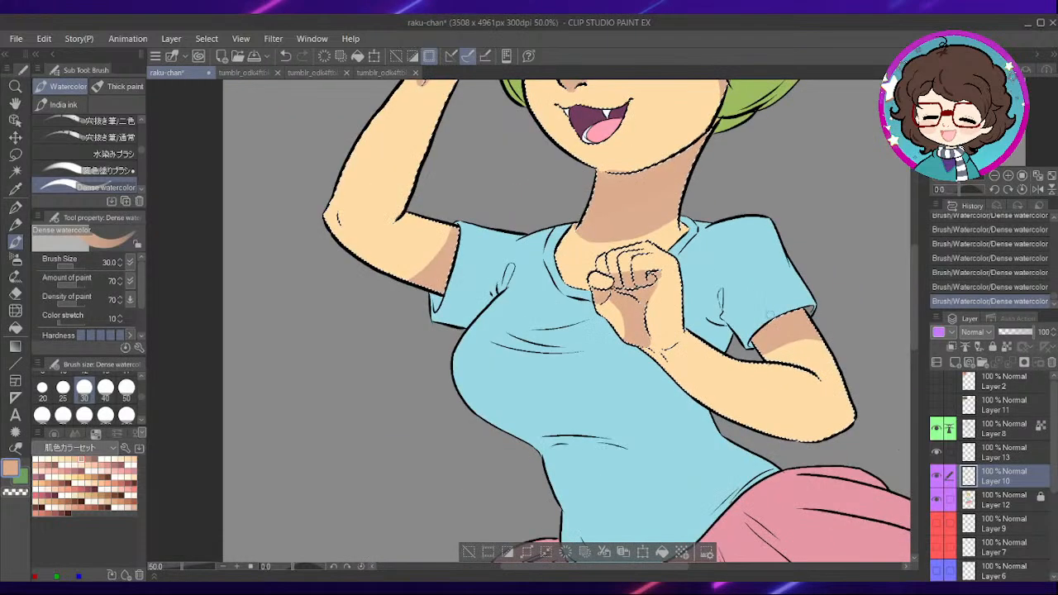
drag(878, 405, 720, 152)
drag(661, 317, 659, 196)
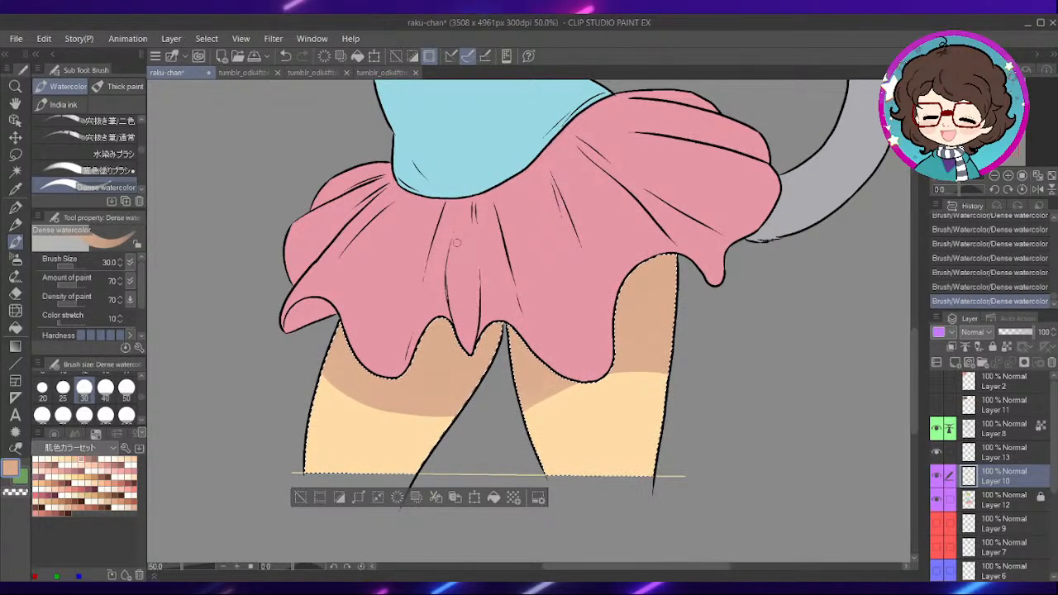
drag(456, 243, 668, 364)
drag(486, 116, 565, 475)
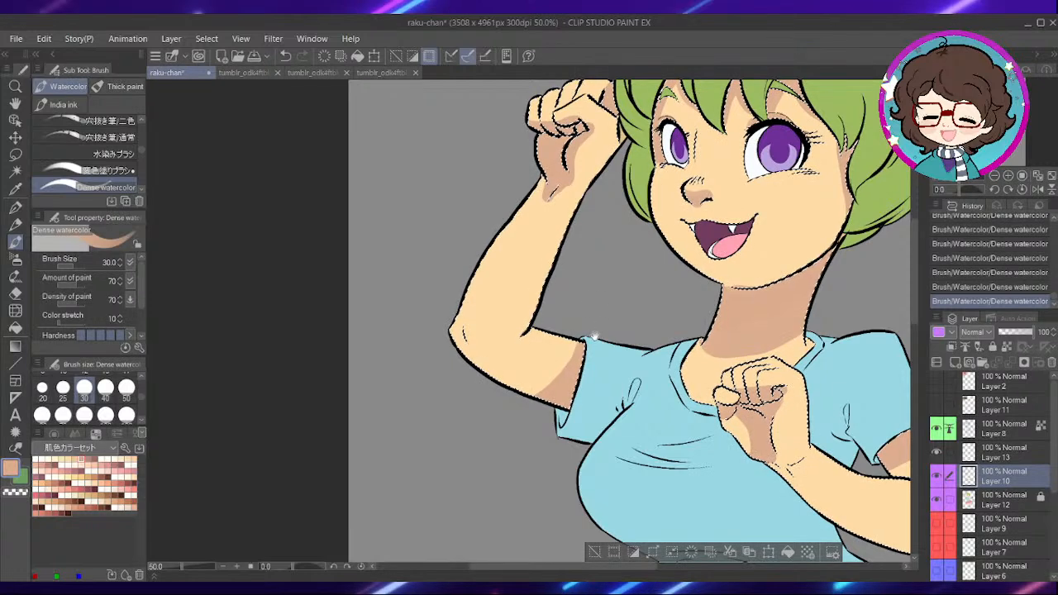
- Choose a coral red from the skin colour set and set the Dense watercolor brush size to 6
scroll(597, 346, up, 5)
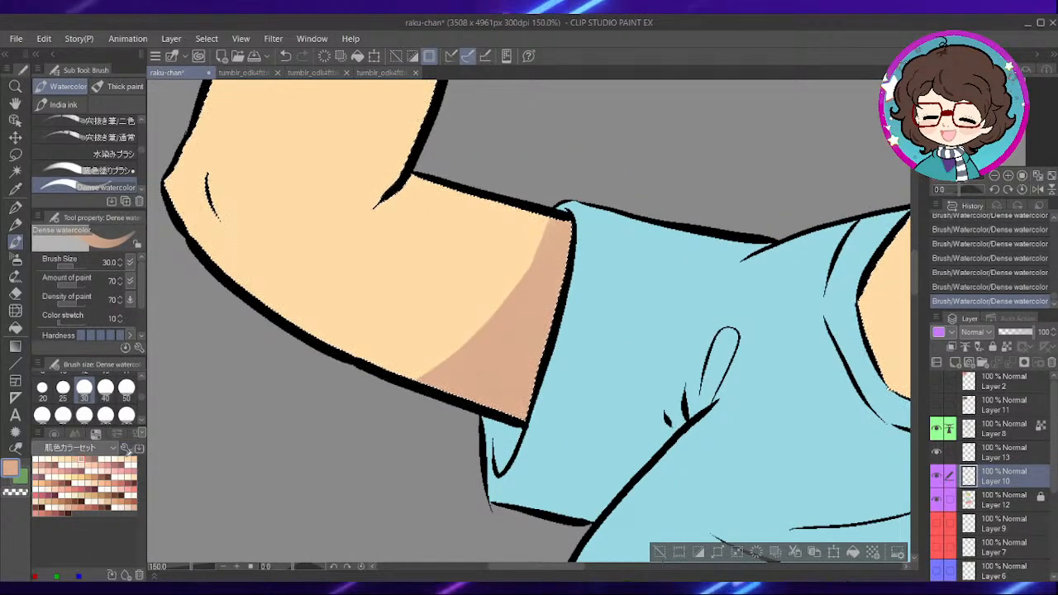
click(134, 495)
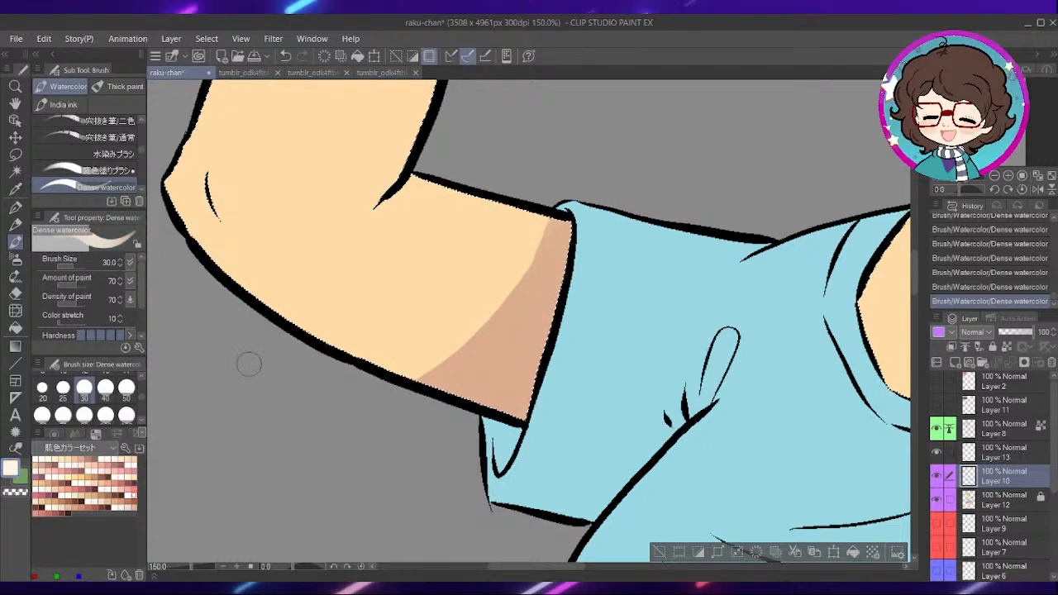
click(133, 490)
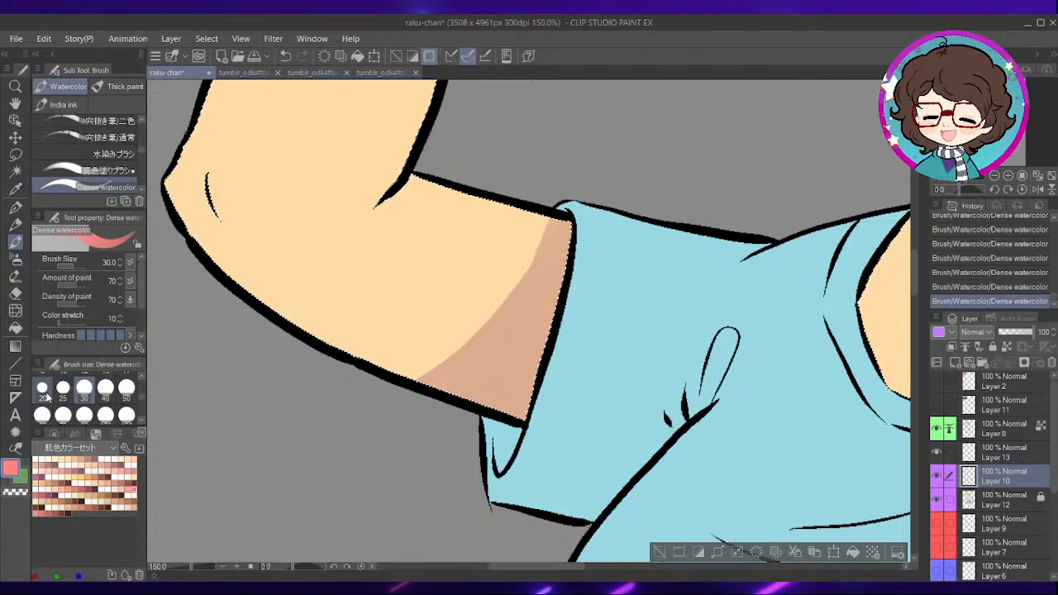
scroll(47, 399, up, 3)
click(85, 393)
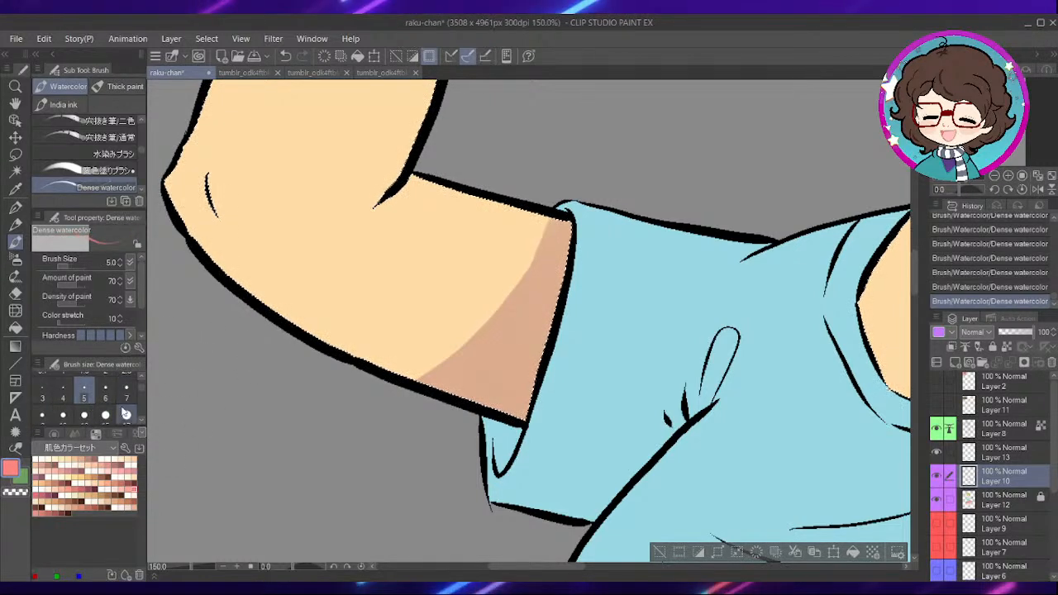
click(105, 393)
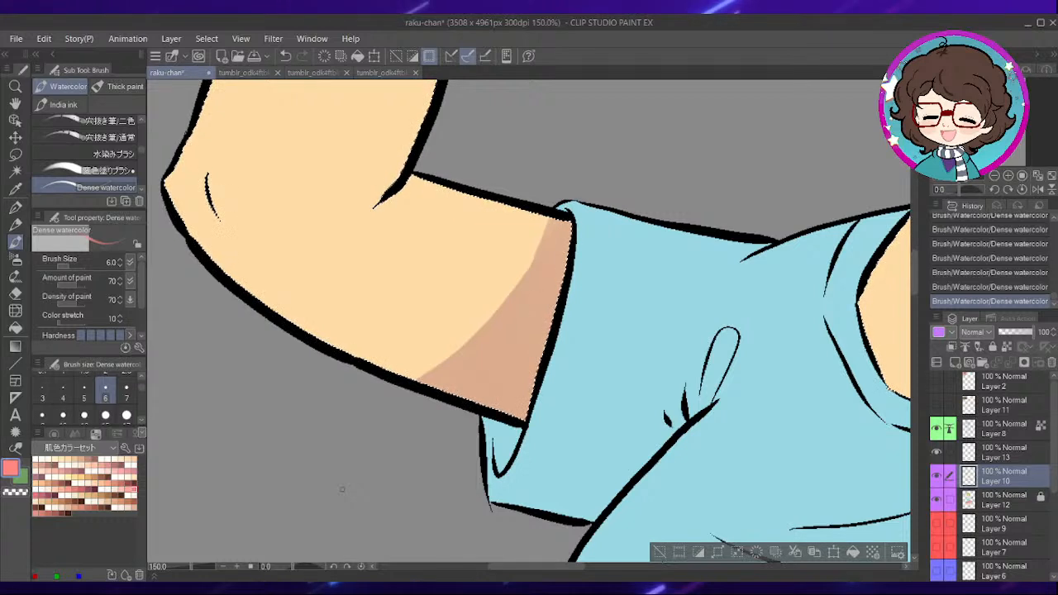
- Try a thin coral line along the edge of the shadow beside the raised arm's sleeve, and undo it
mouse_move(437, 372)
mouse_down()
mouse_move(447, 404)
mouse_move(546, 291)
mouse_move(558, 248)
mouse_up()
key(ctrl+z)
mouse_move(770, 127)
mouse_down()
mouse_move(711, 246)
mouse_move(428, 423)
mouse_up()
mouse_move(730, 323)
mouse_down()
mouse_move(664, 306)
mouse_move(599, 192)
mouse_up()
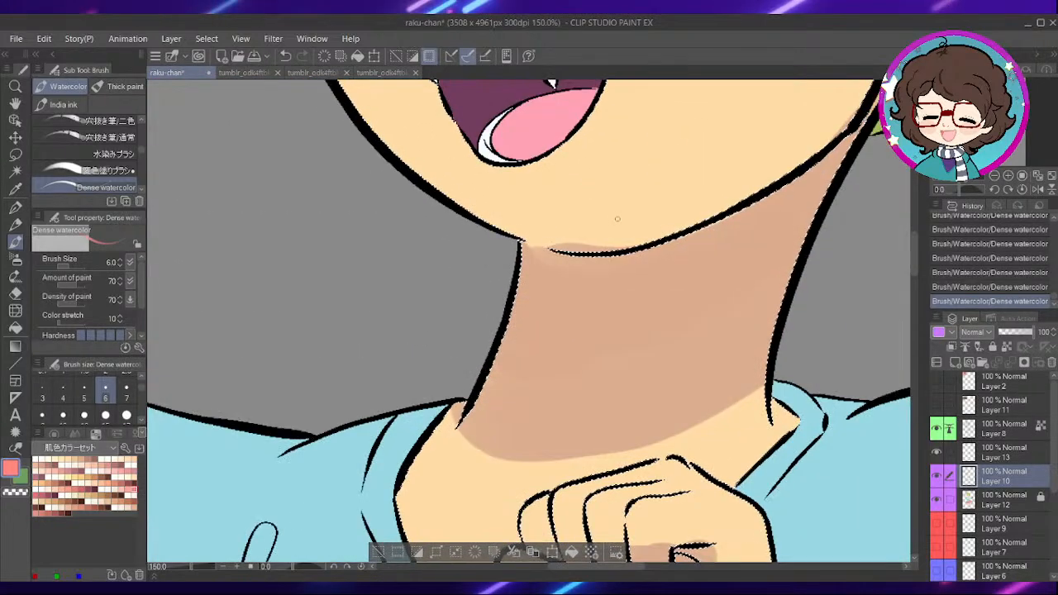
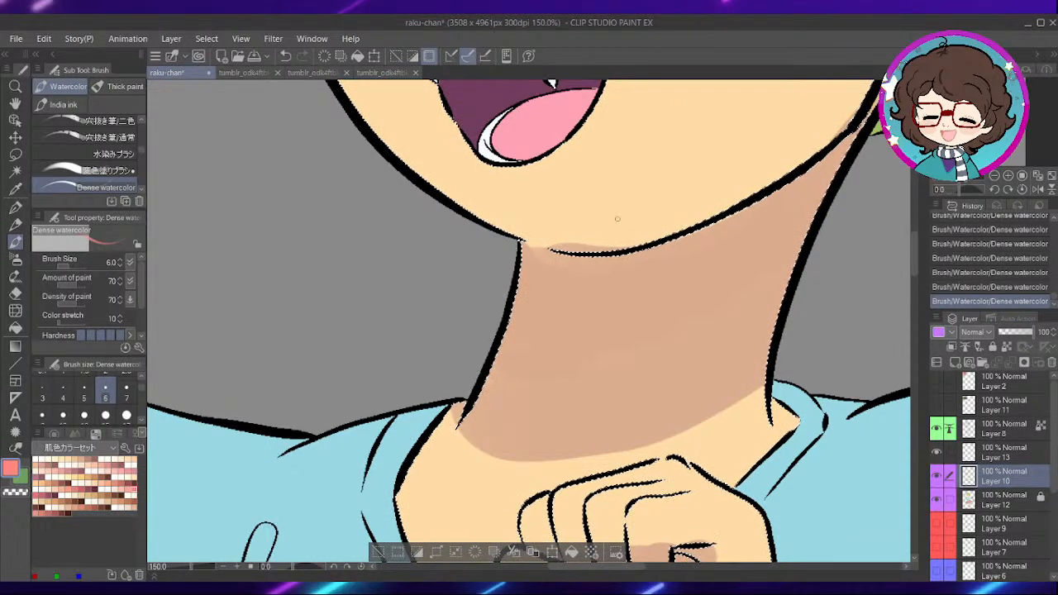
drag(654, 414, 639, 322)
mouse_move(444, 344)
mouse_down()
mouse_move(496, 374)
mouse_move(624, 361)
mouse_up()
key(ctrl+z)
drag(445, 345, 540, 371)
key(ctrl+z)
drag(447, 345, 546, 370)
key(ctrl+z)
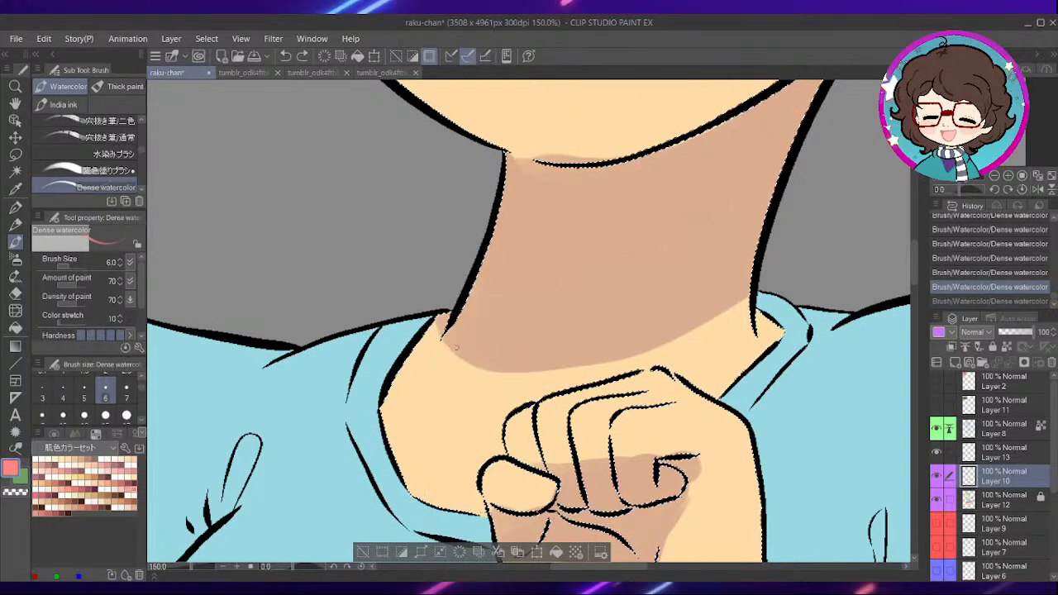
- Paint thin pink accent lines along the neck shadow's lower edge and beside the forehead shadows under the bangs
drag(669, 344, 726, 318)
drag(763, 187, 628, 416)
drag(735, 138, 614, 381)
drag(562, 107, 598, 400)
scroll(554, 317, up, 1)
mouse_move(526, 353)
mouse_down()
mouse_move(560, 296)
mouse_move(588, 277)
mouse_up()
mouse_move(366, 313)
mouse_down()
mouse_move(616, 346)
mouse_move(679, 345)
mouse_move(758, 312)
mouse_up()
drag(474, 289, 454, 340)
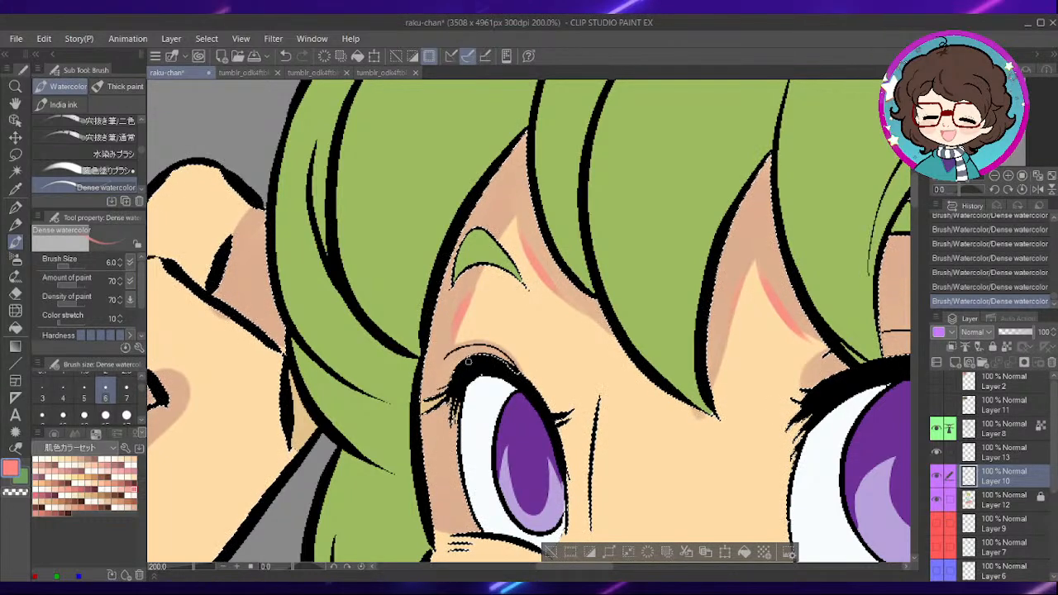
- Soften the shadow edges on the raised wrist and palm with the Blend tool at brush size 70
scroll(468, 362, down, 2)
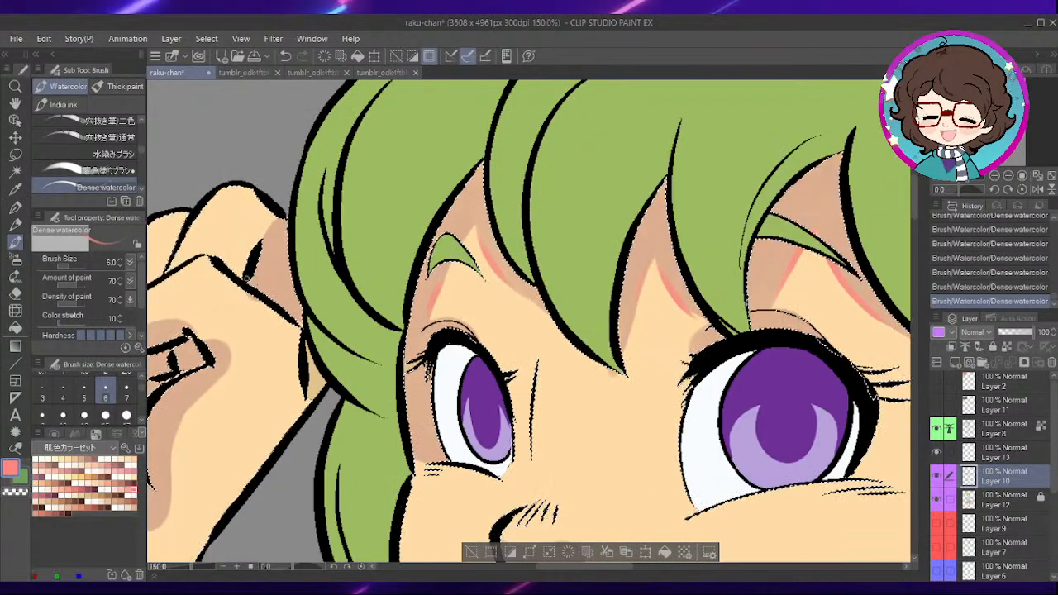
drag(474, 296, 734, 157)
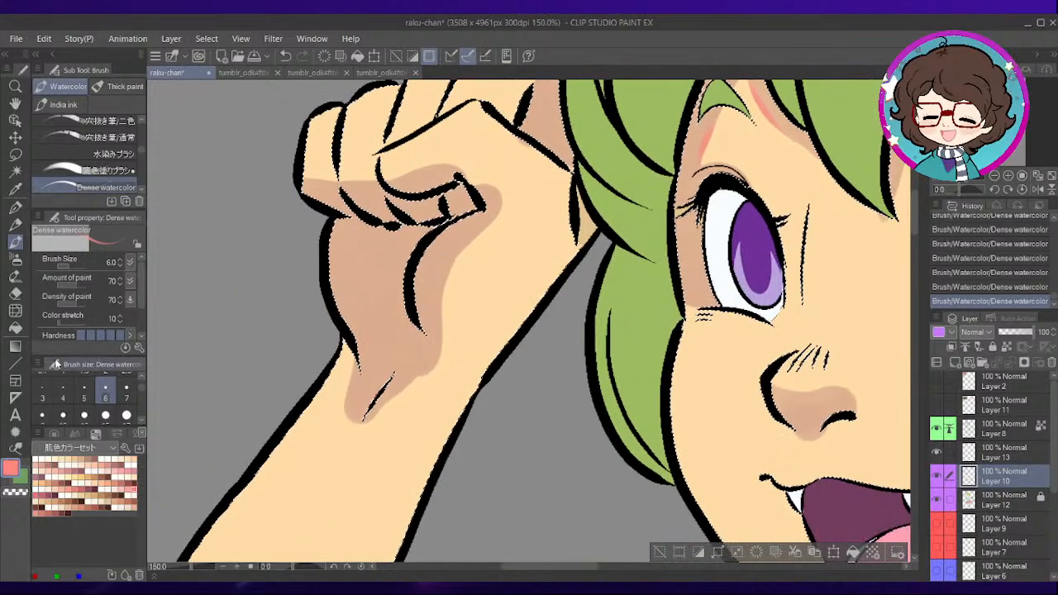
click(15, 310)
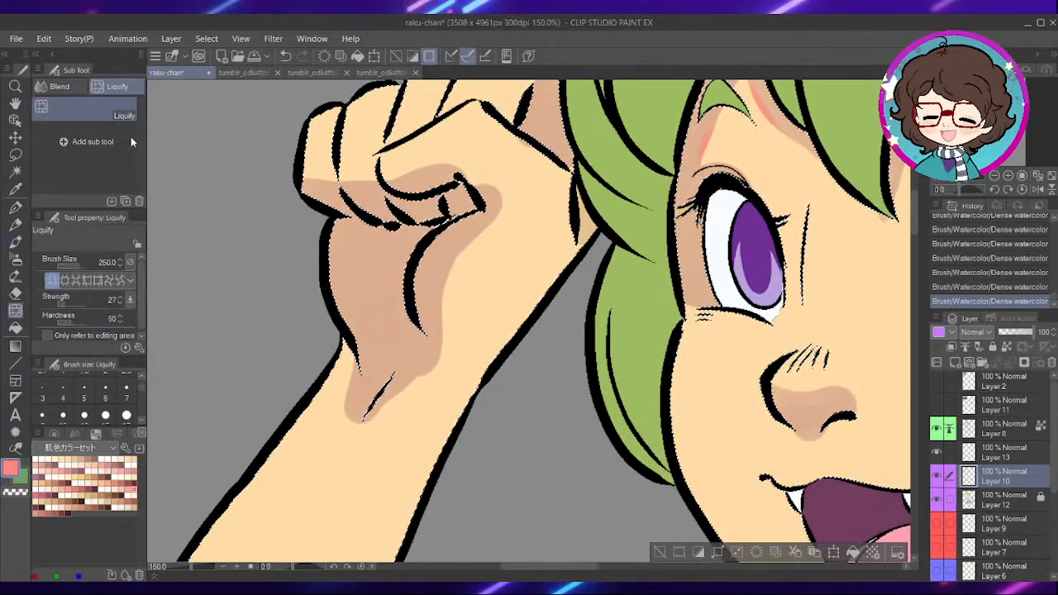
click(73, 87)
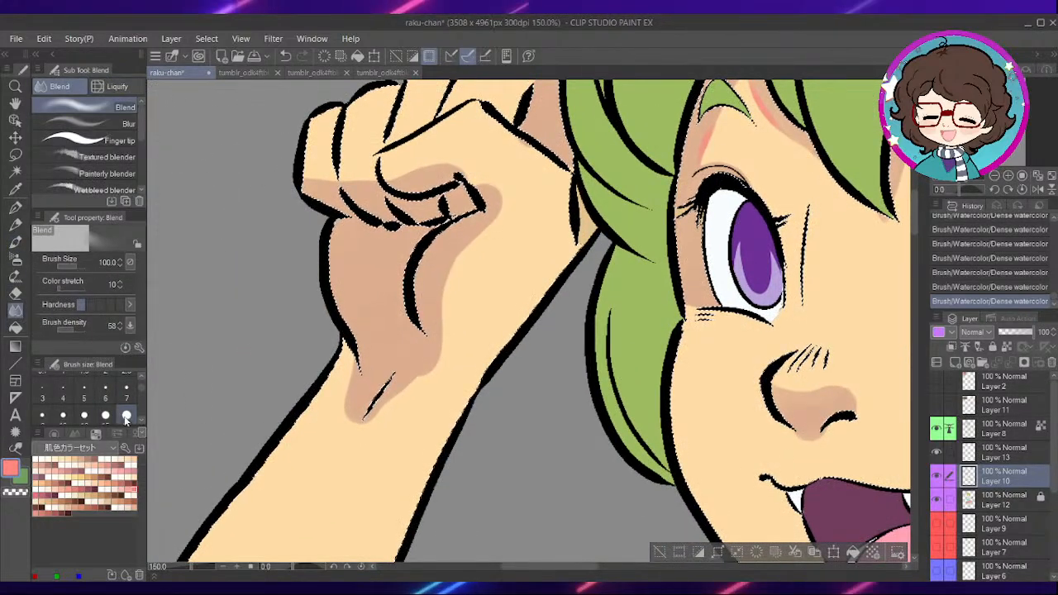
scroll(143, 396, down, 2)
click(105, 395)
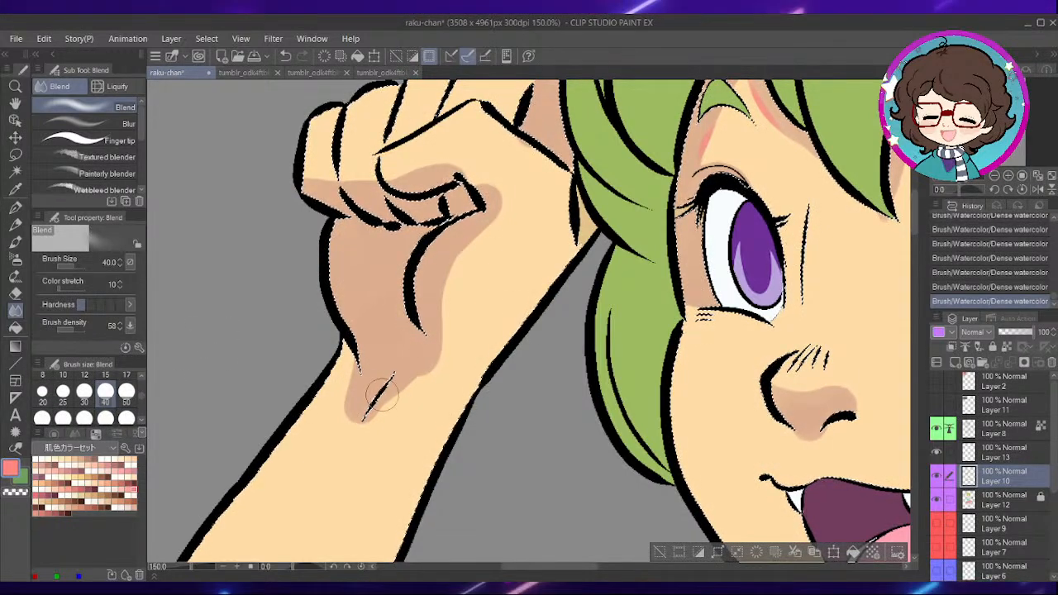
key(bracketright)
key(bracketright)
key(bracketright)
drag(383, 362, 327, 447)
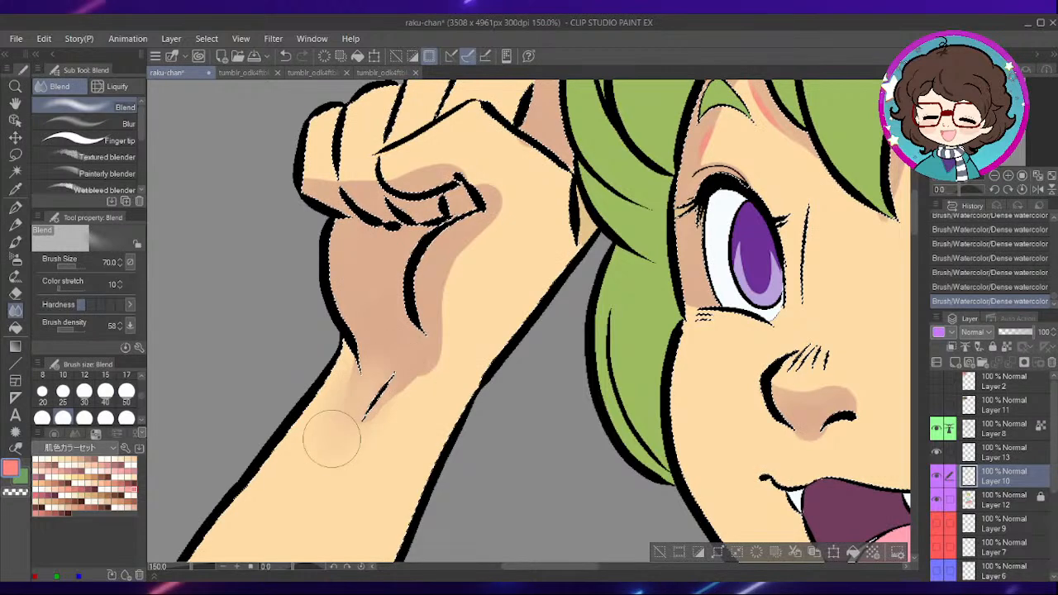
mouse_move(458, 314)
mouse_down()
mouse_move(503, 213)
mouse_move(451, 350)
mouse_move(392, 333)
mouse_move(405, 345)
mouse_up()
- Choose a muted purple drawing colour with hue 258, saturation 29 and value 66 for tinting the neck shadow
scroll(450, 368, down, 3)
mouse_move(845, 426)
mouse_down()
mouse_move(679, 346)
mouse_move(626, 289)
mouse_up()
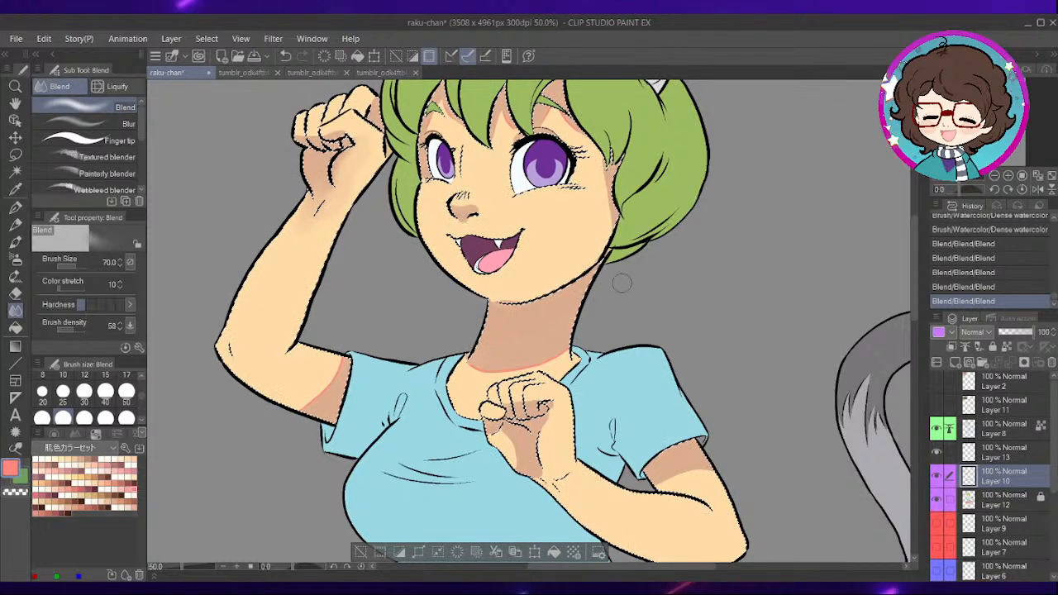
scroll(579, 306, up, 5)
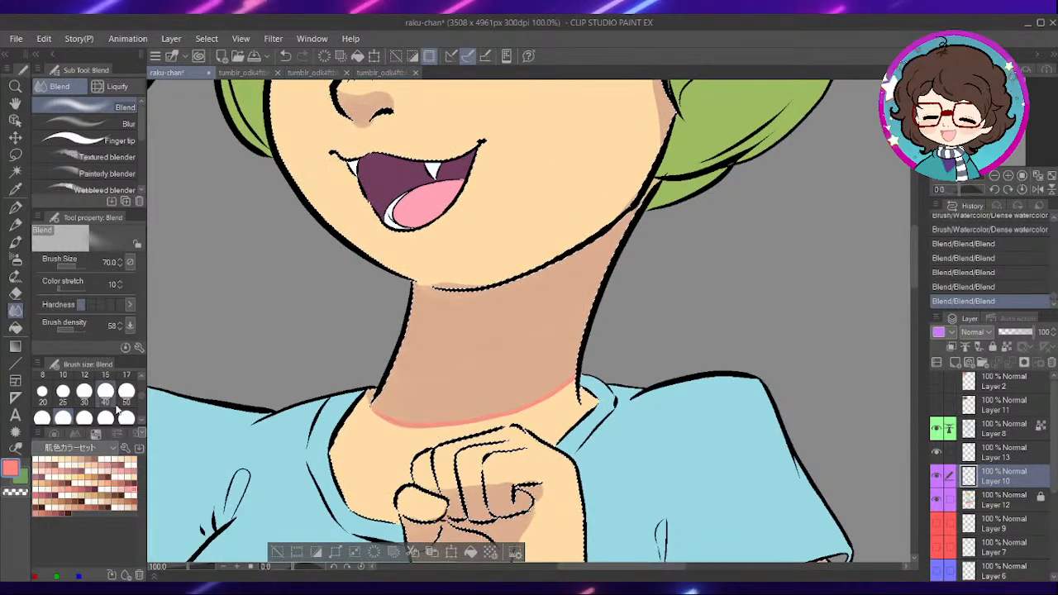
click(16, 276)
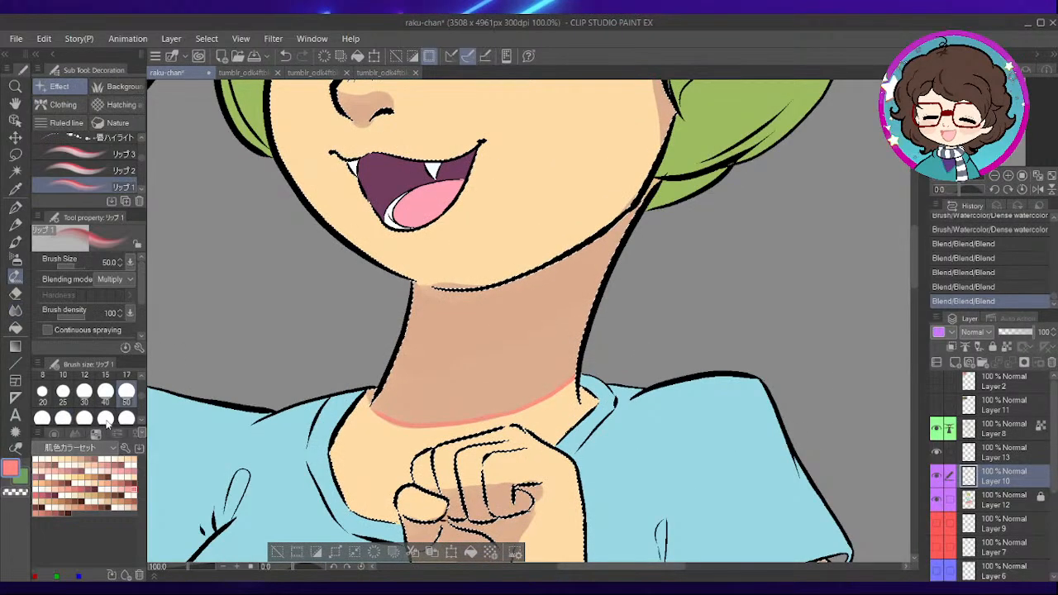
click(62, 433)
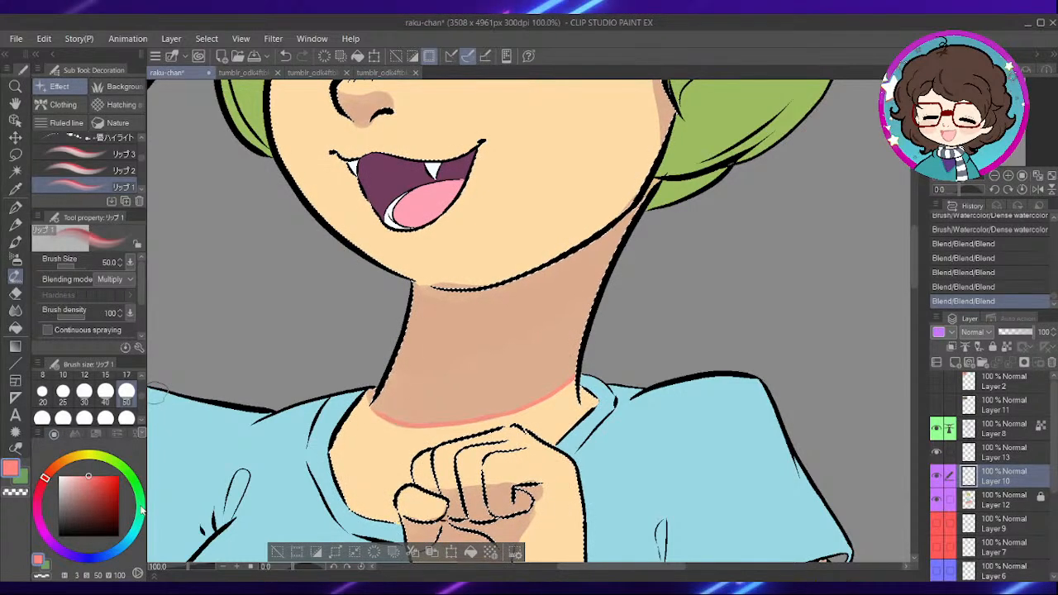
click(104, 558)
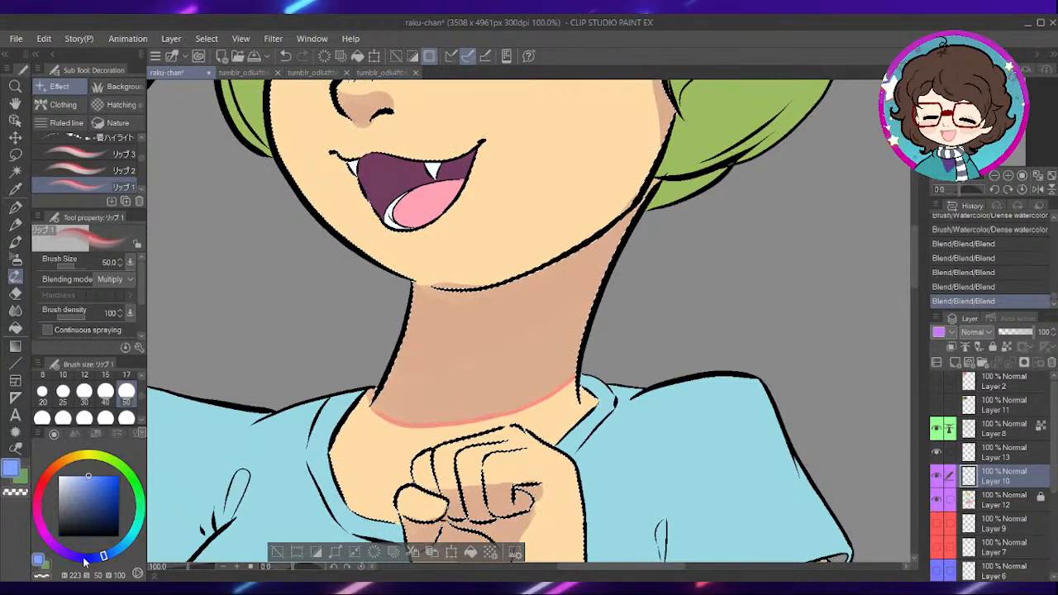
click(73, 556)
click(81, 495)
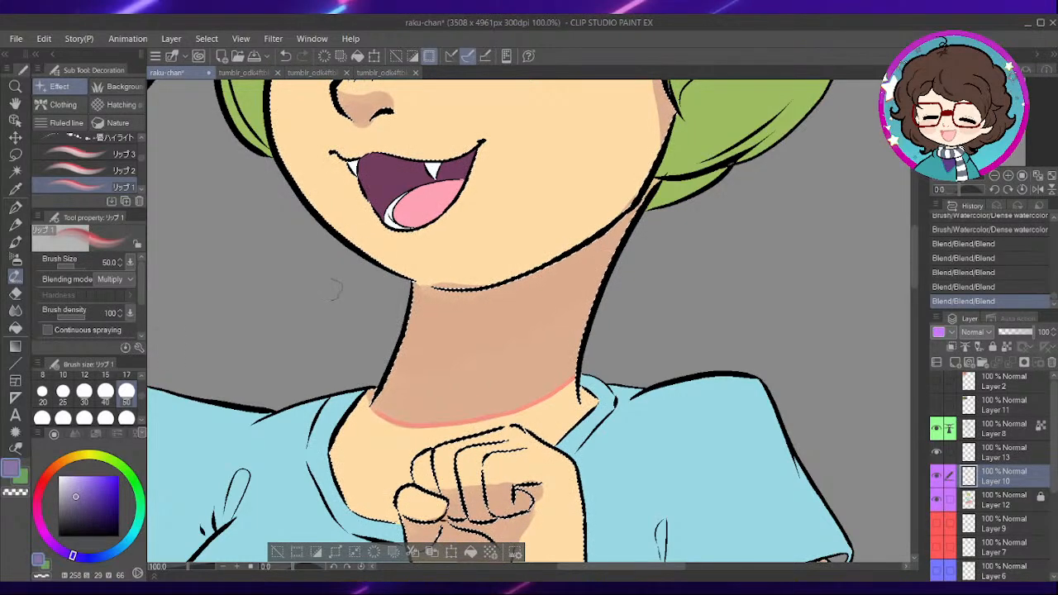
- Paint a purple tint across the neck shadow below the chin with the Dense watercolor brush at size 100
key(b)
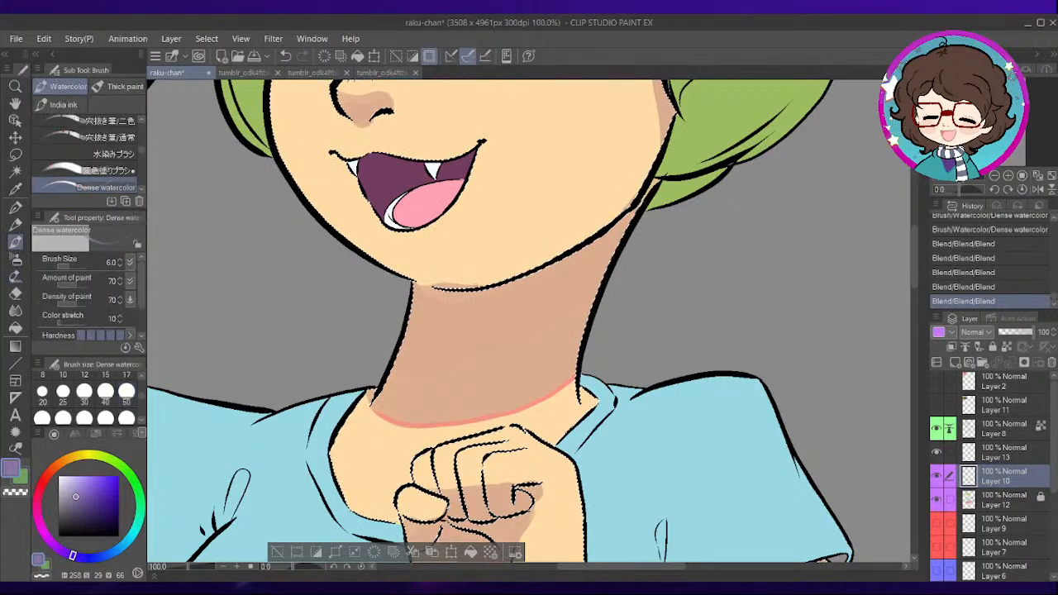
click(107, 407)
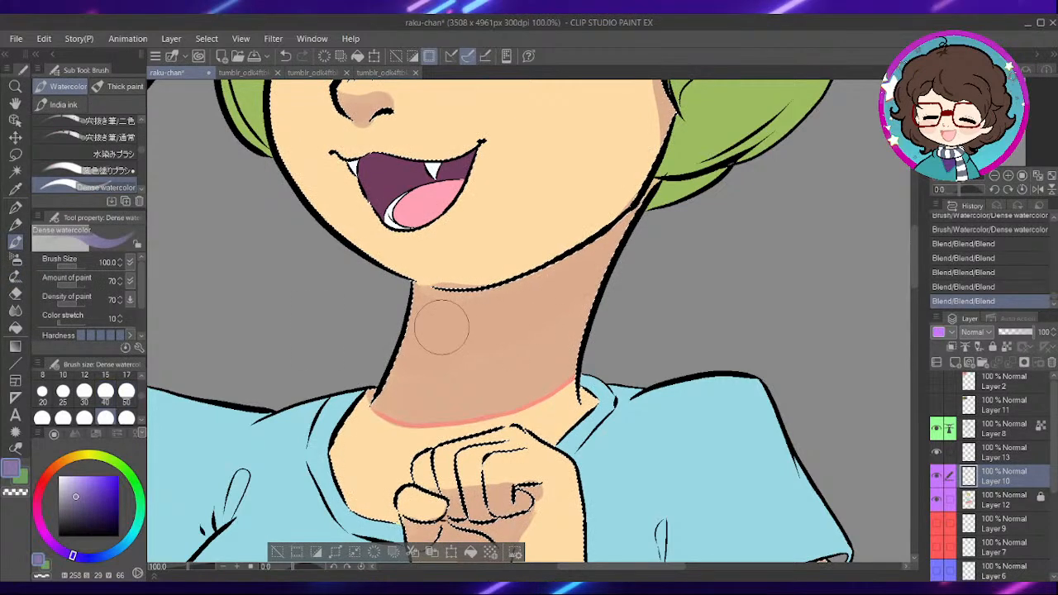
mouse_move(437, 326)
mouse_down()
mouse_move(575, 291)
mouse_move(551, 309)
mouse_move(404, 332)
mouse_move(564, 312)
mouse_up()
drag(569, 302, 443, 329)
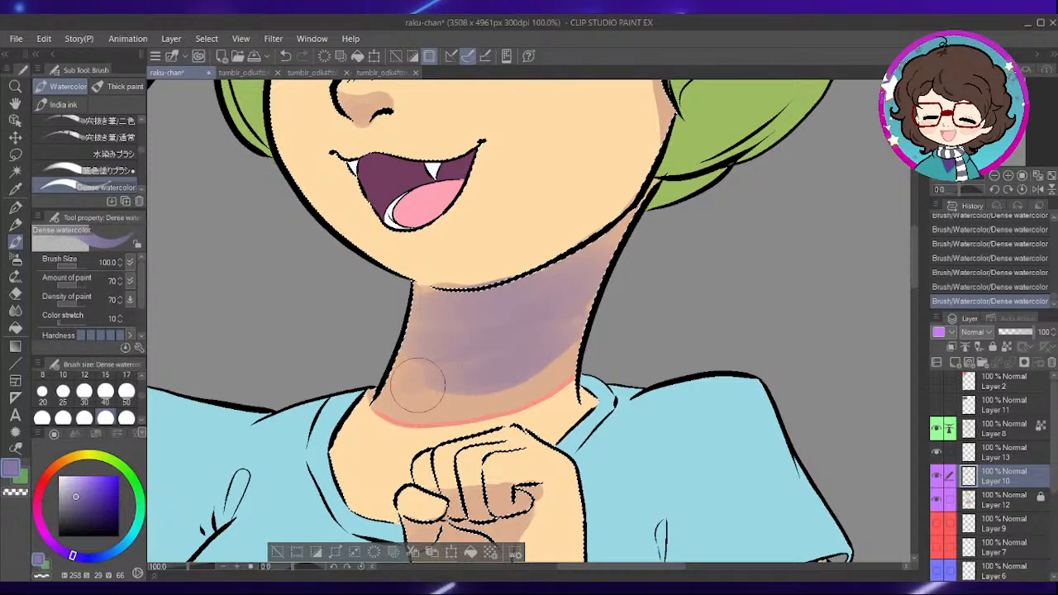
- Undo the last purple strokes and repaint the neck tint up toward the jaw and hair at brush size 80
scroll(662, 247, down, 1)
key(bracketleft)
mouse_move(660, 247)
mouse_down()
mouse_move(672, 317)
mouse_move(686, 239)
mouse_up()
key(ctrl+z)
key(ctrl+z)
key(ctrl+z)
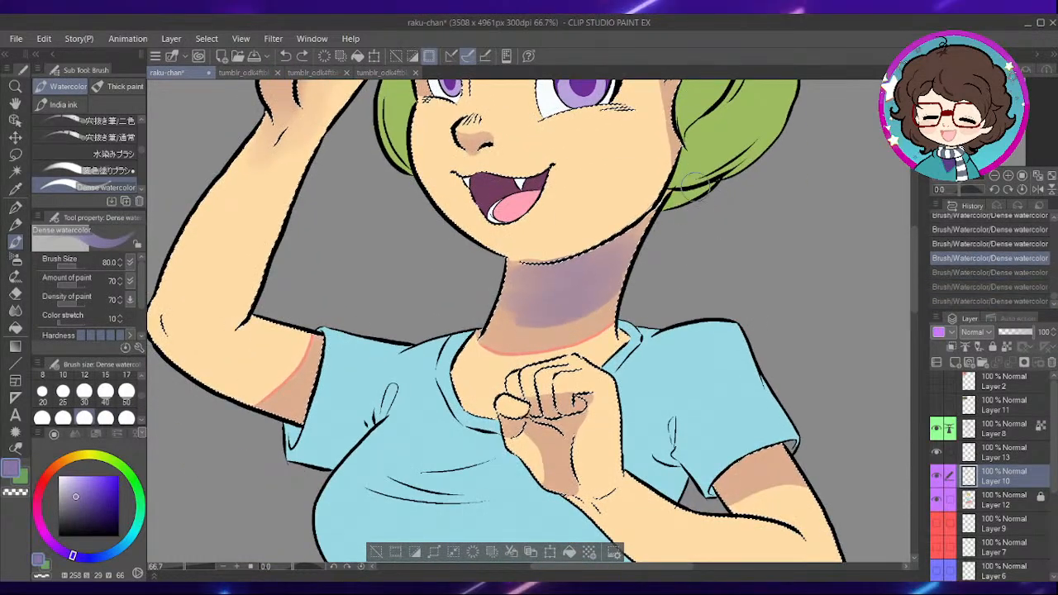
key(ctrl+z)
key(ctrl+z)
key(ctrl+z)
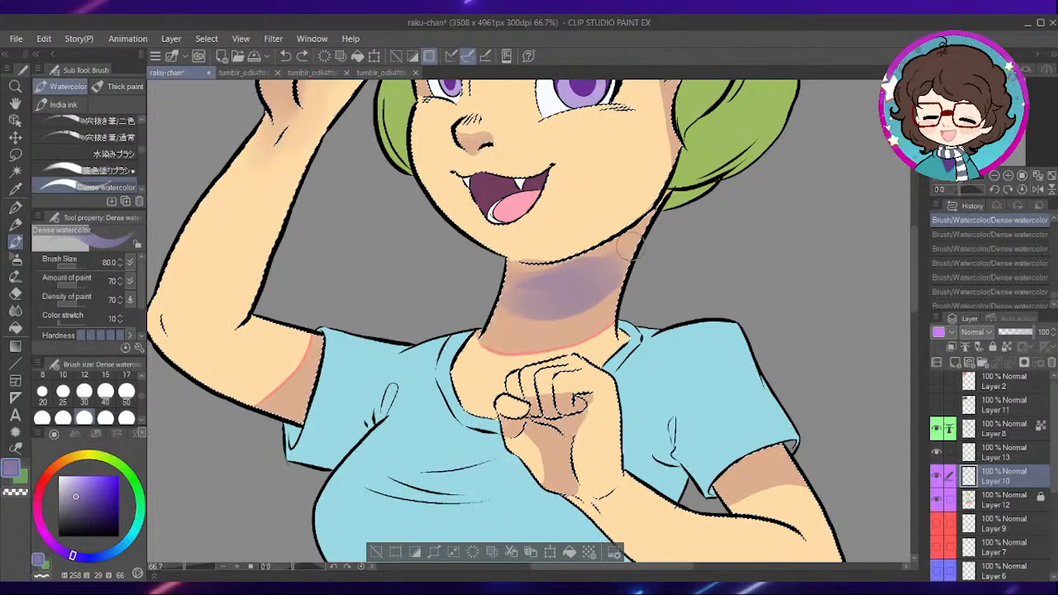
drag(686, 255, 675, 289)
mouse_move(592, 303)
mouse_down()
mouse_move(638, 266)
mouse_move(551, 313)
mouse_move(660, 241)
mouse_up()
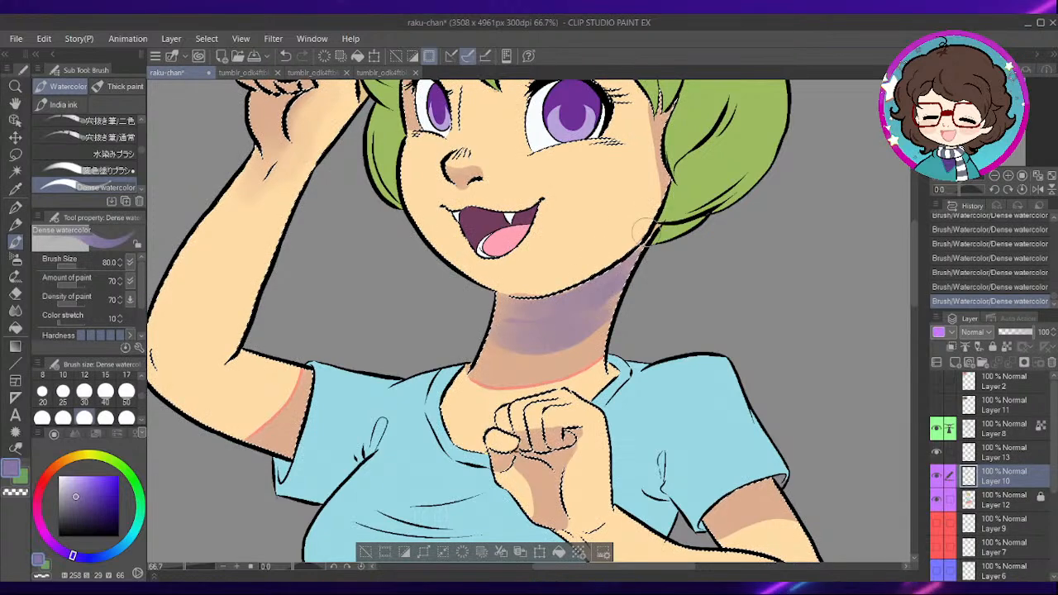
- Blend the purple tint into the surrounding neck shadow using the Blend tool at size 70
click(16, 327)
click(15, 311)
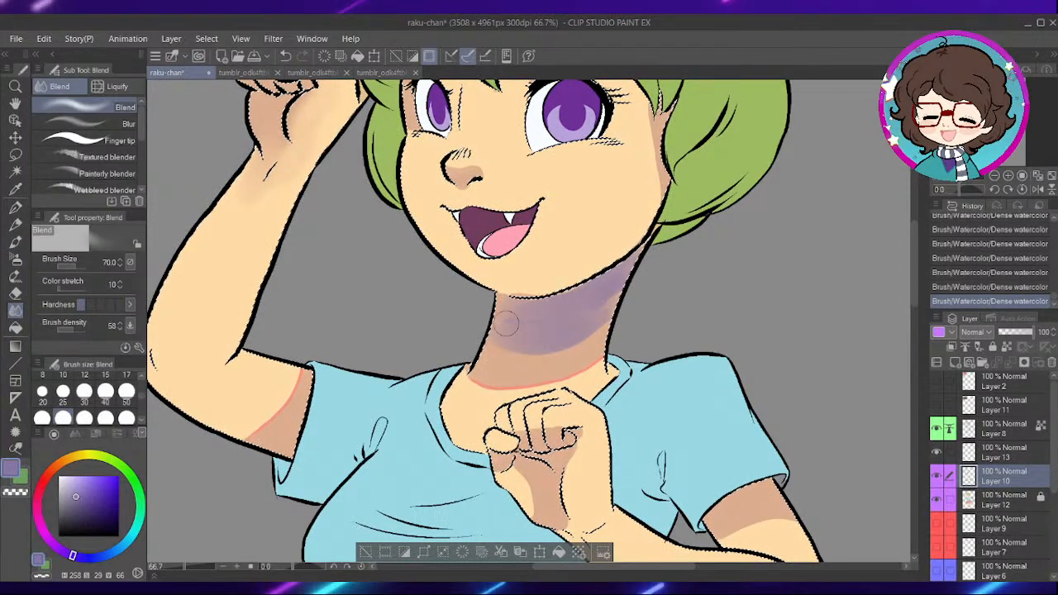
mouse_move(534, 352)
mouse_down()
mouse_move(579, 327)
mouse_move(514, 332)
mouse_move(558, 313)
mouse_move(488, 342)
mouse_move(611, 292)
mouse_move(587, 330)
mouse_up()
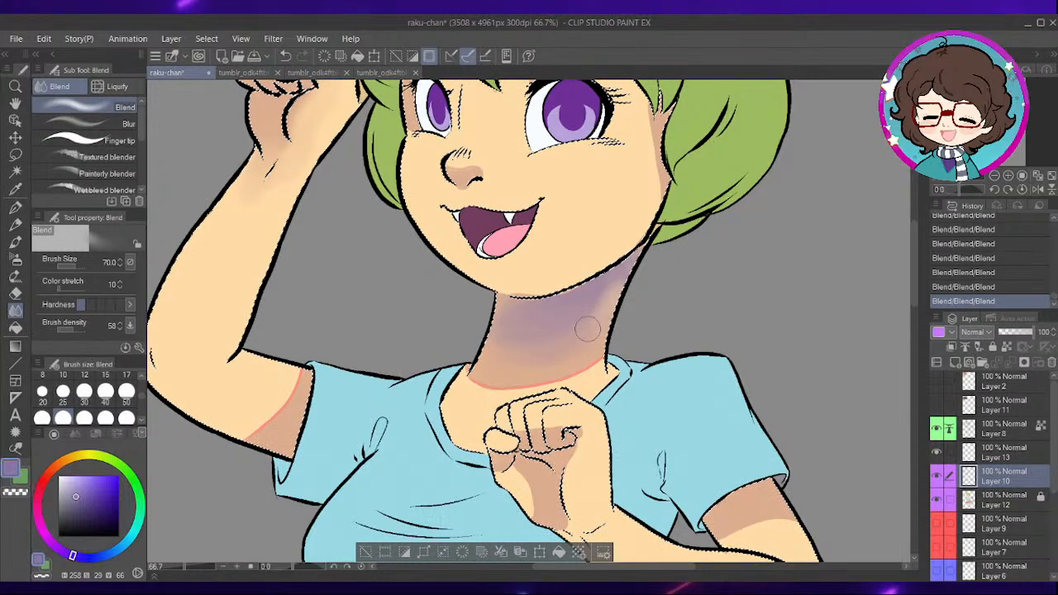
- Undo the last blend stroke and smooth the pink line at the base of the neck into the skin
scroll(525, 377, up, 1)
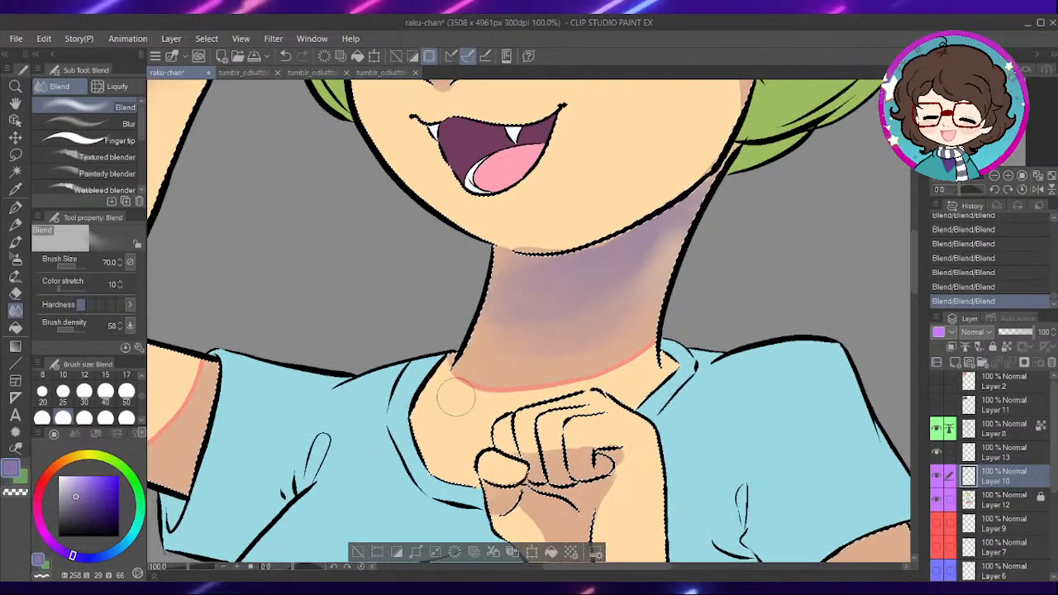
key(ctrl+z)
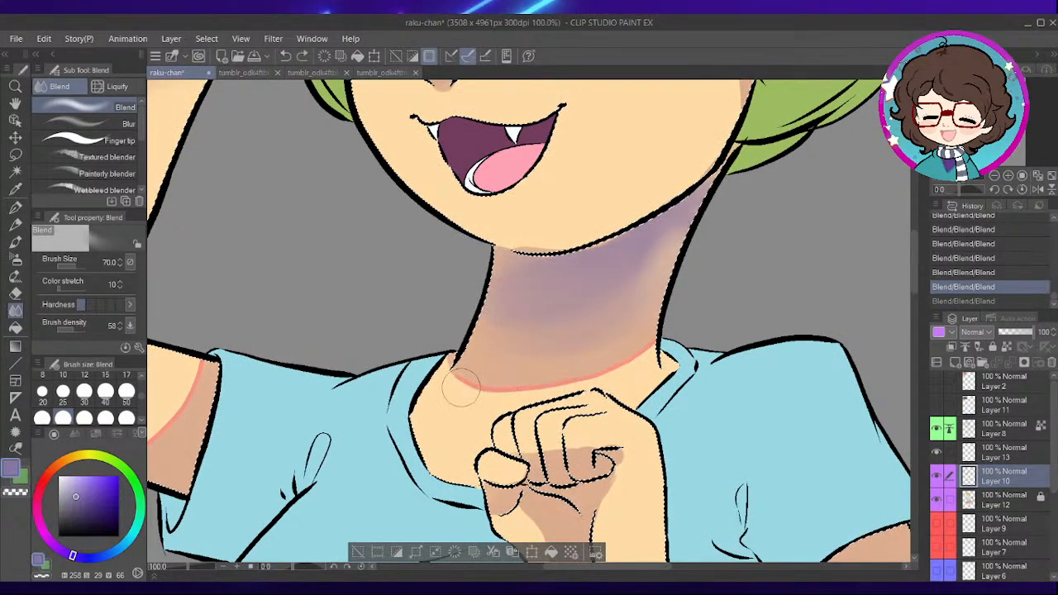
drag(527, 388, 443, 382)
mouse_move(542, 385)
mouse_down()
mouse_move(621, 350)
mouse_move(524, 367)
mouse_up()
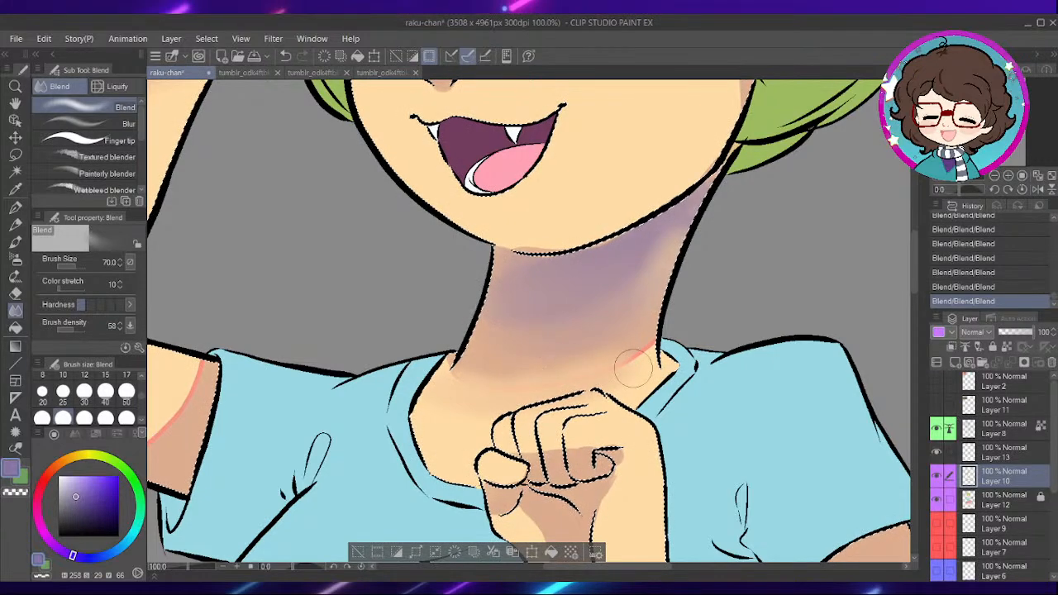
mouse_move(698, 195)
mouse_down()
mouse_move(660, 240)
mouse_move(655, 252)
mouse_move(670, 256)
mouse_up()
- Soften the shadows under the nose and along the cheek beside the hair with the Blend tool
scroll(656, 248, up, 5)
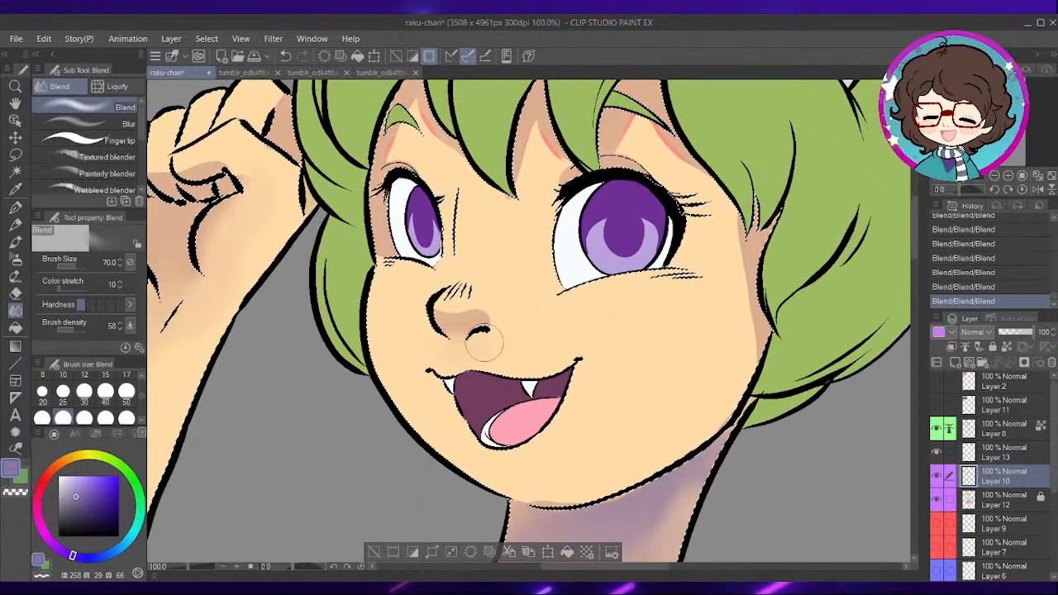
drag(570, 311, 547, 326)
drag(710, 241, 720, 345)
- Blend the pink accents and forehead shadows beneath the bangs into the skin around the eyebrows
scroll(572, 312, up, 3)
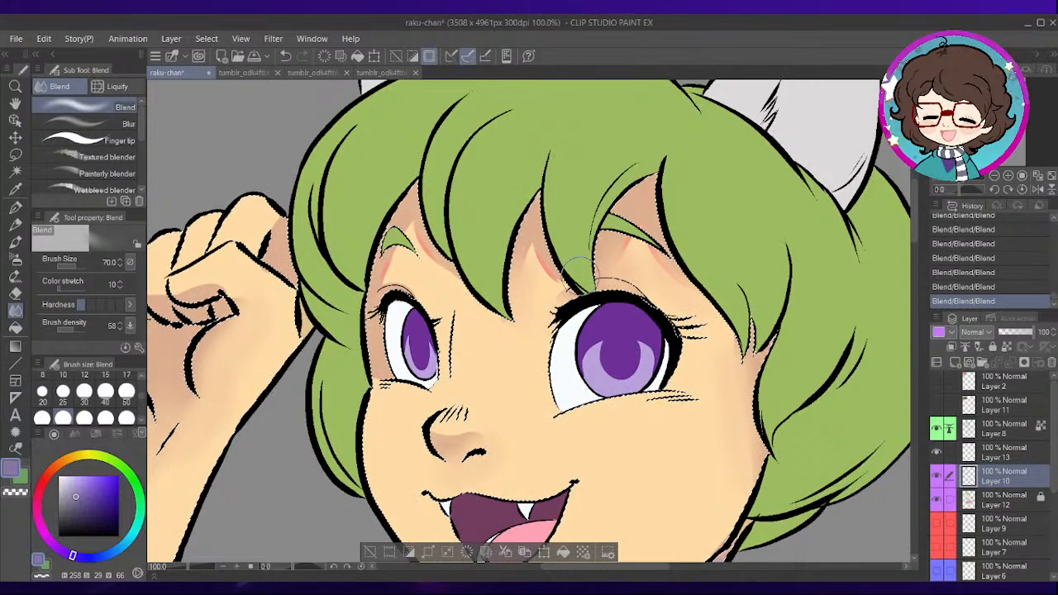
drag(399, 255, 472, 269)
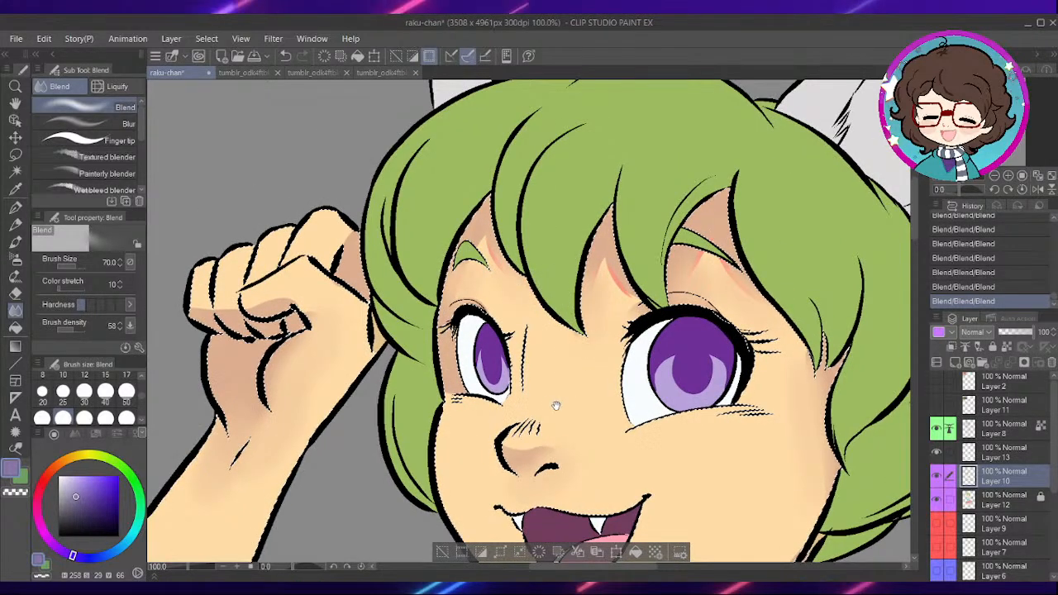
drag(566, 395, 593, 307)
drag(661, 202, 663, 268)
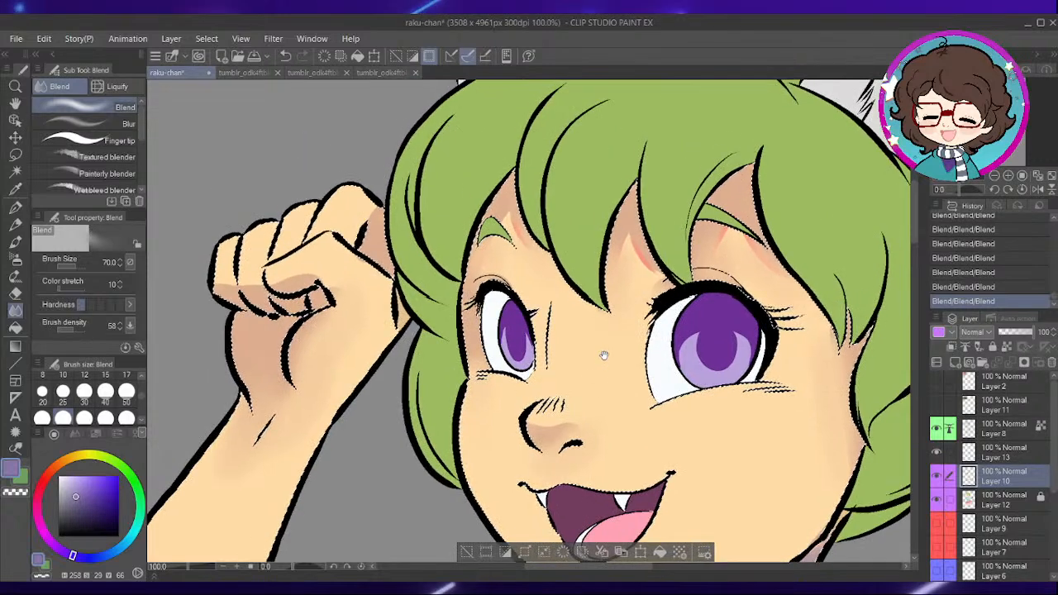
drag(603, 359, 629, 237)
drag(658, 172, 645, 276)
- Blend the shadows across the fingers, palm and wrist of the fist in front of the chest at size 70
drag(326, 249, 528, 249)
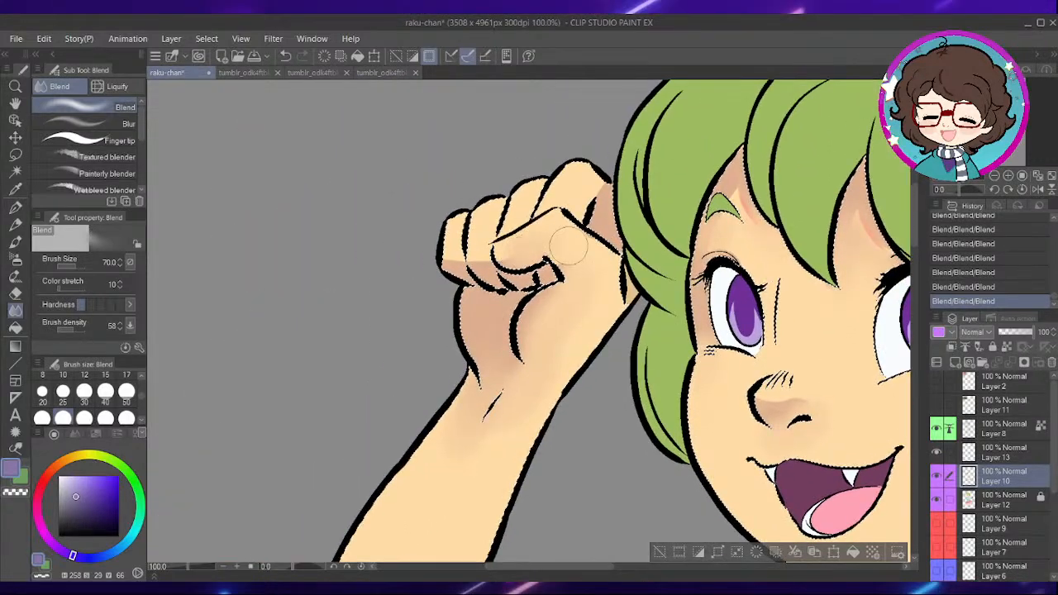
drag(609, 378, 545, 220)
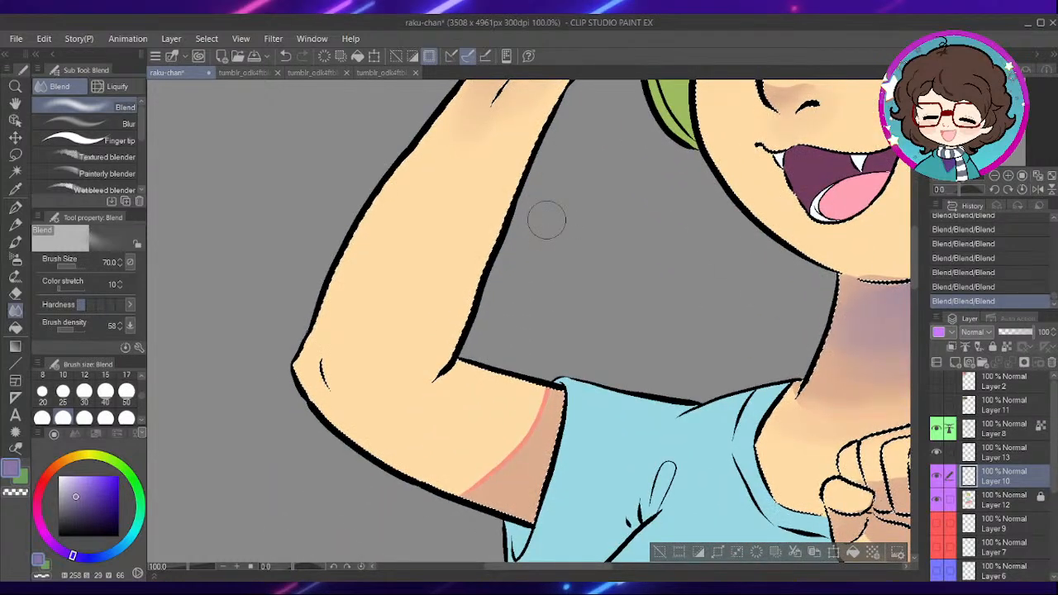
drag(664, 375, 643, 290)
scroll(648, 273, down, 2)
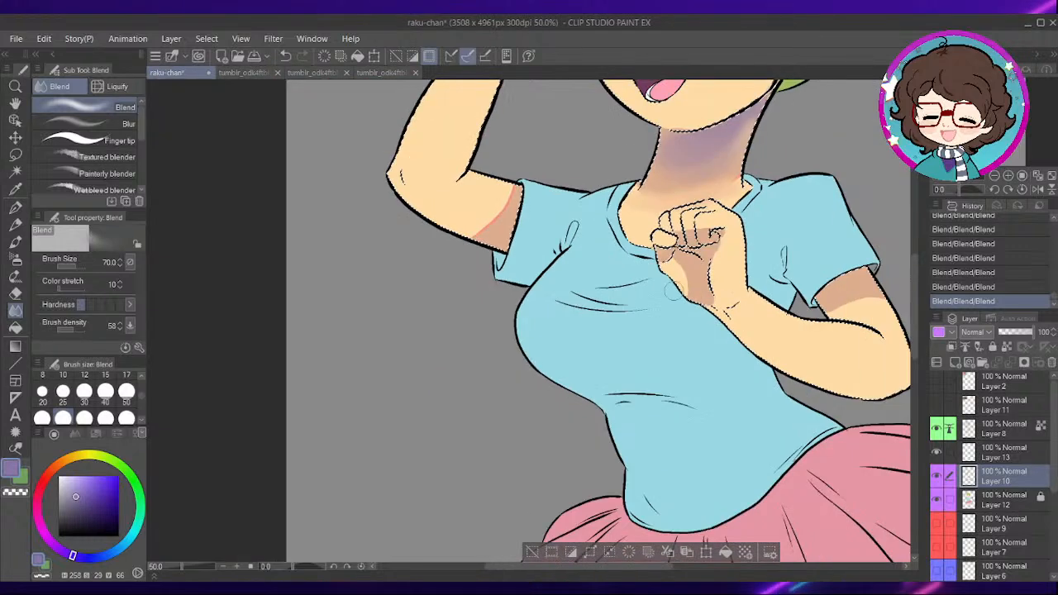
drag(765, 340, 629, 321)
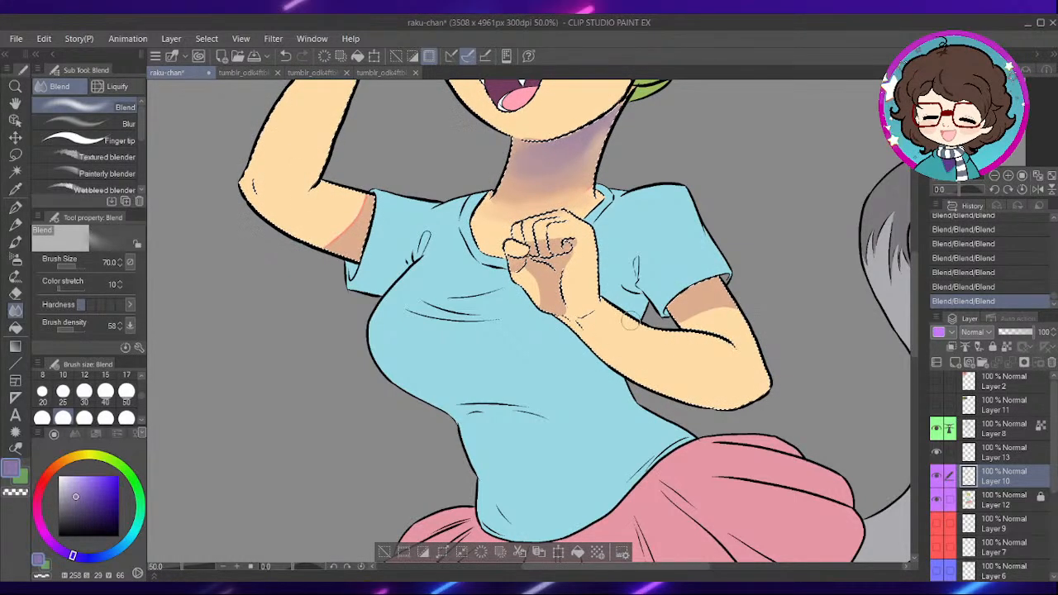
scroll(548, 253, up, 3)
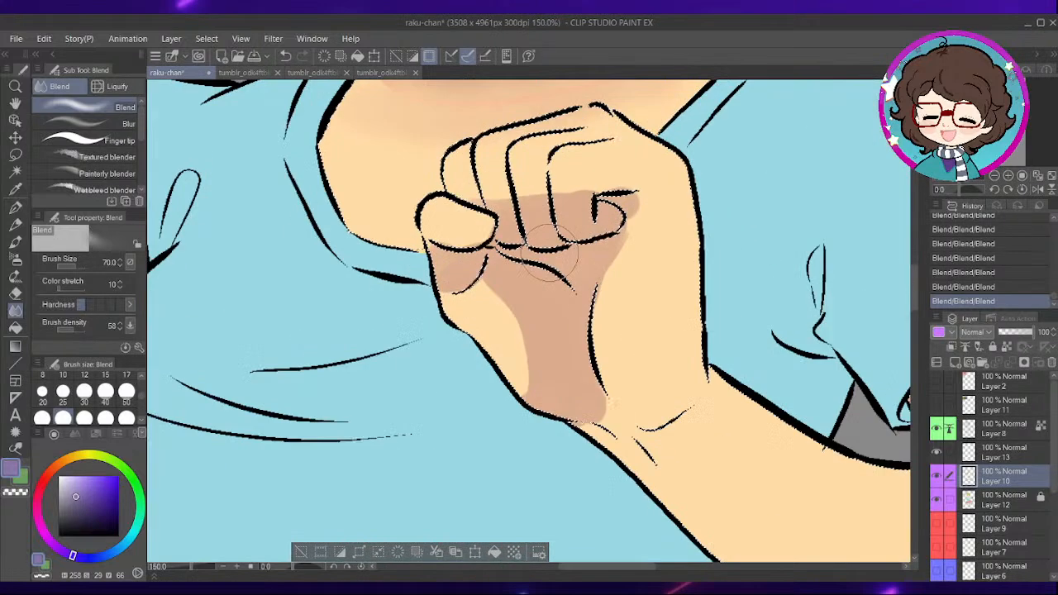
mouse_move(496, 283)
mouse_down()
mouse_move(532, 365)
mouse_move(485, 279)
mouse_move(528, 353)
mouse_move(570, 358)
mouse_move(653, 202)
mouse_move(610, 225)
mouse_up()
drag(497, 194, 520, 244)
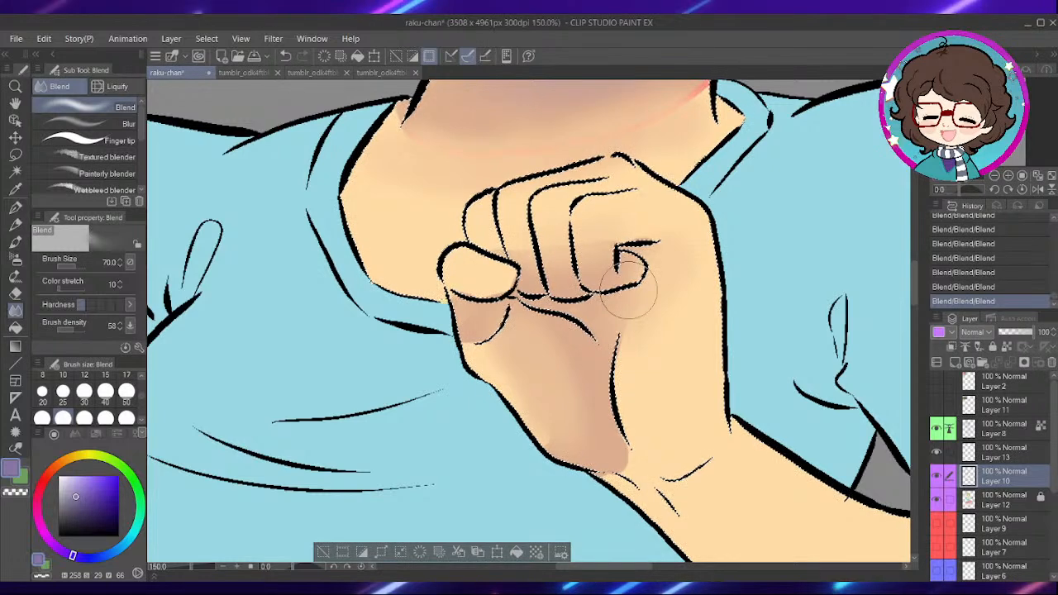
mouse_move(637, 449)
mouse_down()
mouse_move(621, 468)
mouse_move(650, 485)
mouse_move(576, 441)
mouse_up()
- Try to blend the pink shadow edge on the raised upper arm at size 70, and undo the strokes
scroll(654, 357, down, 4)
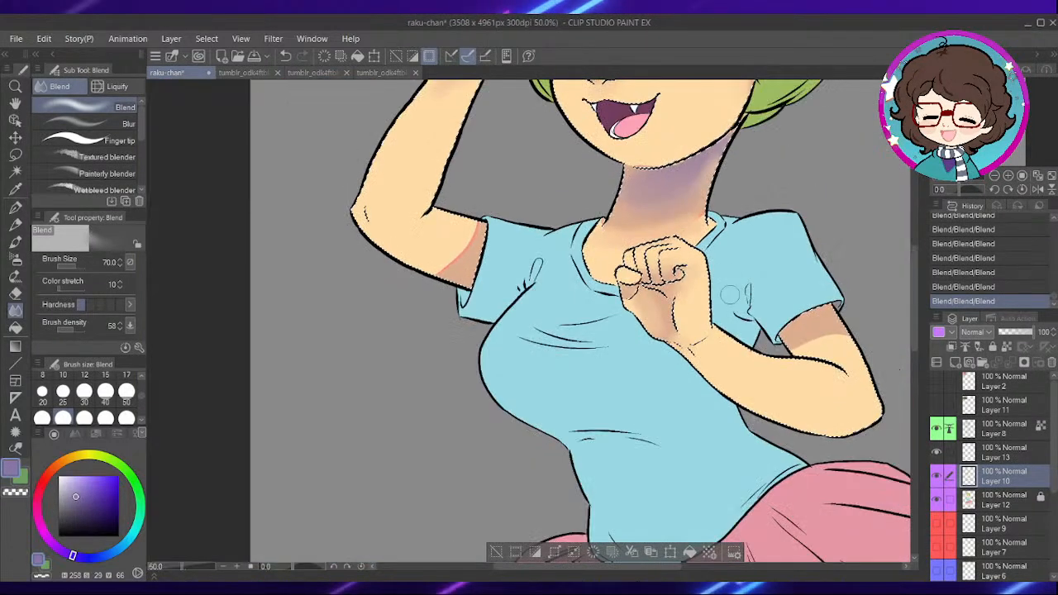
drag(653, 358, 750, 465)
scroll(728, 314, up, 2)
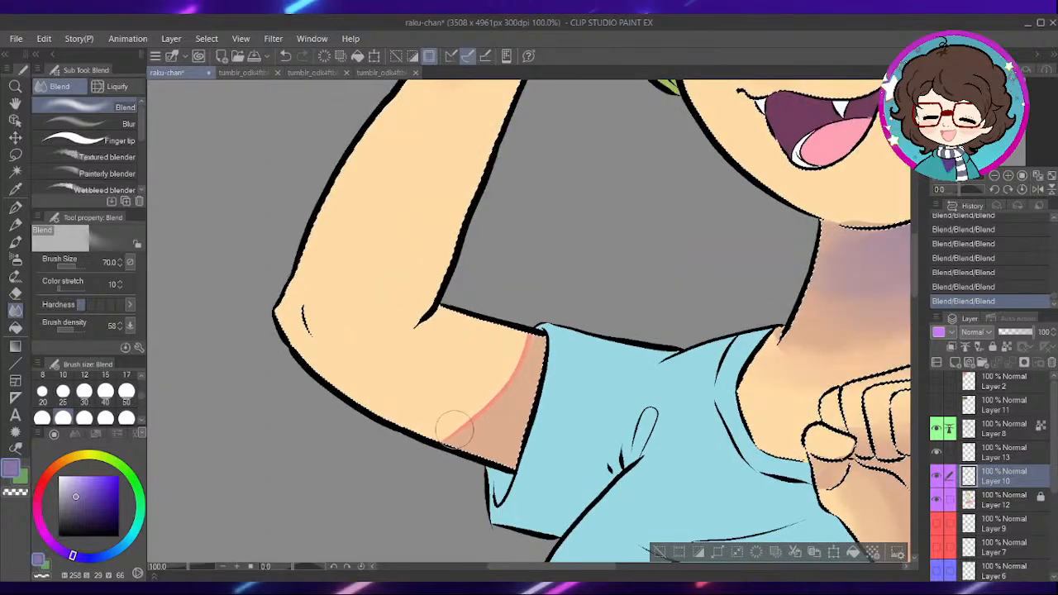
drag(526, 351, 453, 435)
key(ctrl+z)
key(ctrl+z)
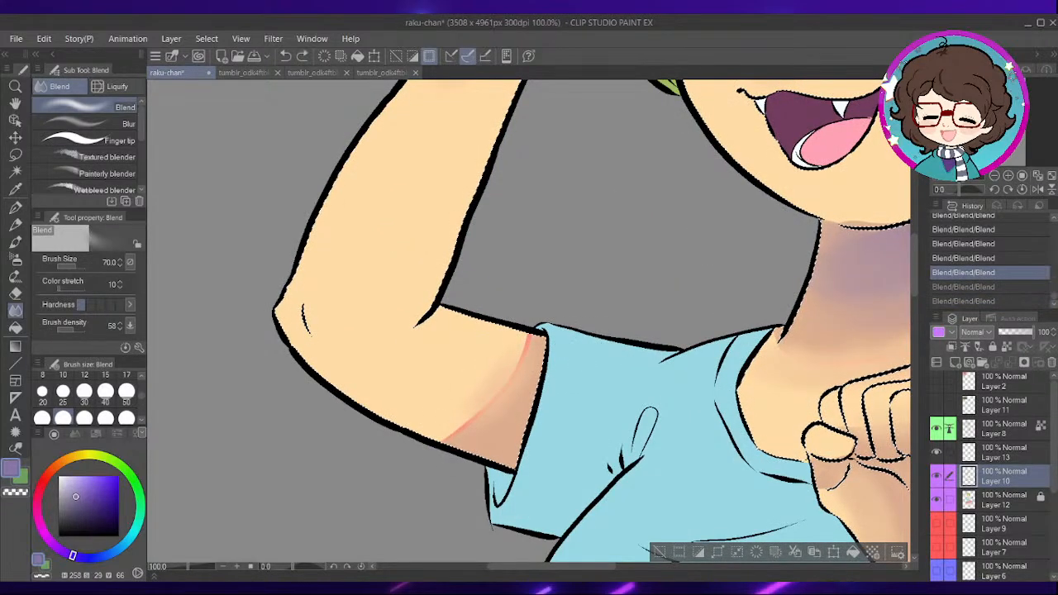
key(ctrl+z)
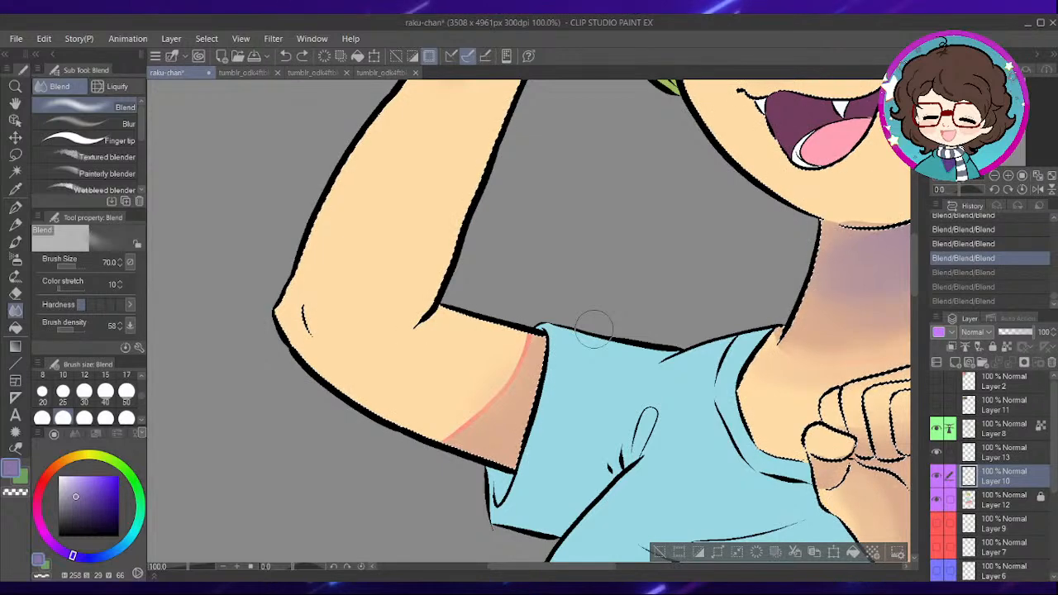
- Set the Blend brush size to 40 and smooth the lower part of the pink shadow edge on the raised upper arm
scroll(551, 402, up, 2)
click(105, 392)
drag(430, 426, 397, 448)
key(ctrl+y)
key(ctrl+y)
key(ctrl+y)
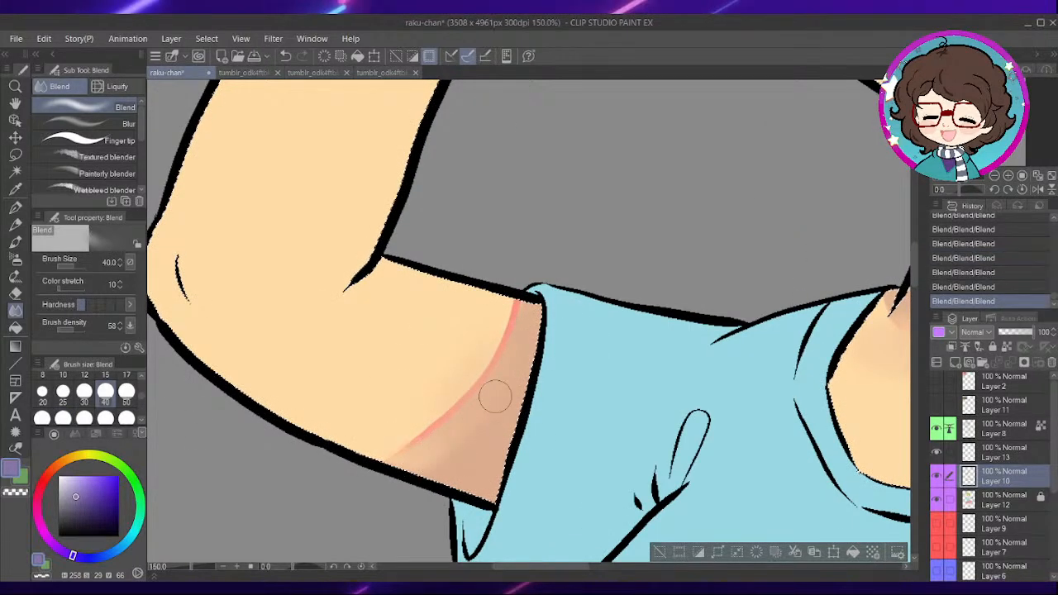
drag(490, 384, 423, 441)
drag(510, 365, 463, 440)
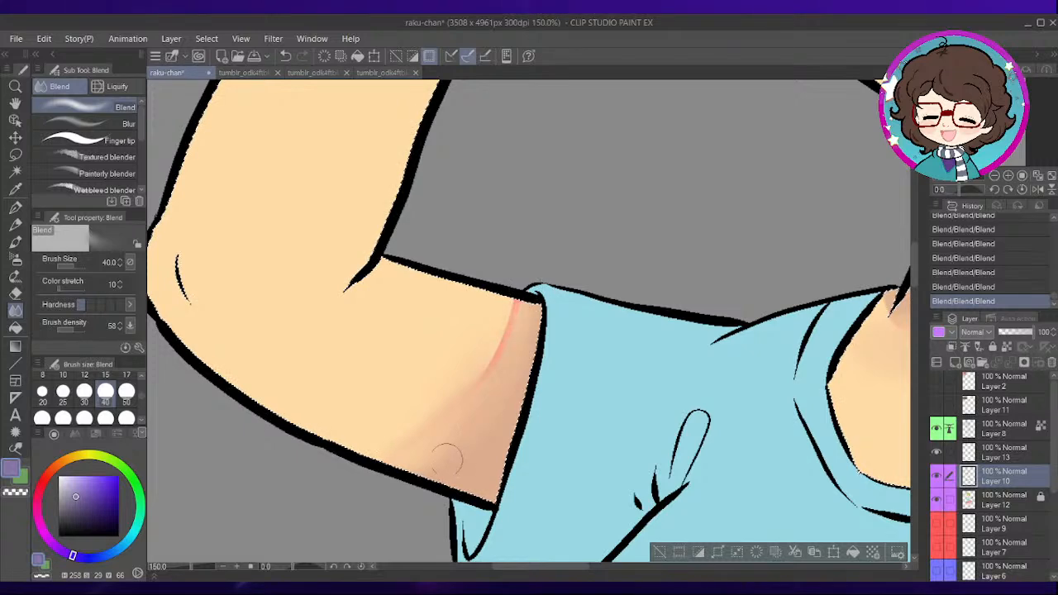
- Set the Blend brush size to 80 and smooth the purple tint under the jaw into the neck shadow
key(ctrl+minus)
key(ctrl+minus)
drag(612, 228, 562, 385)
drag(670, 328, 556, 255)
drag(667, 288, 572, 253)
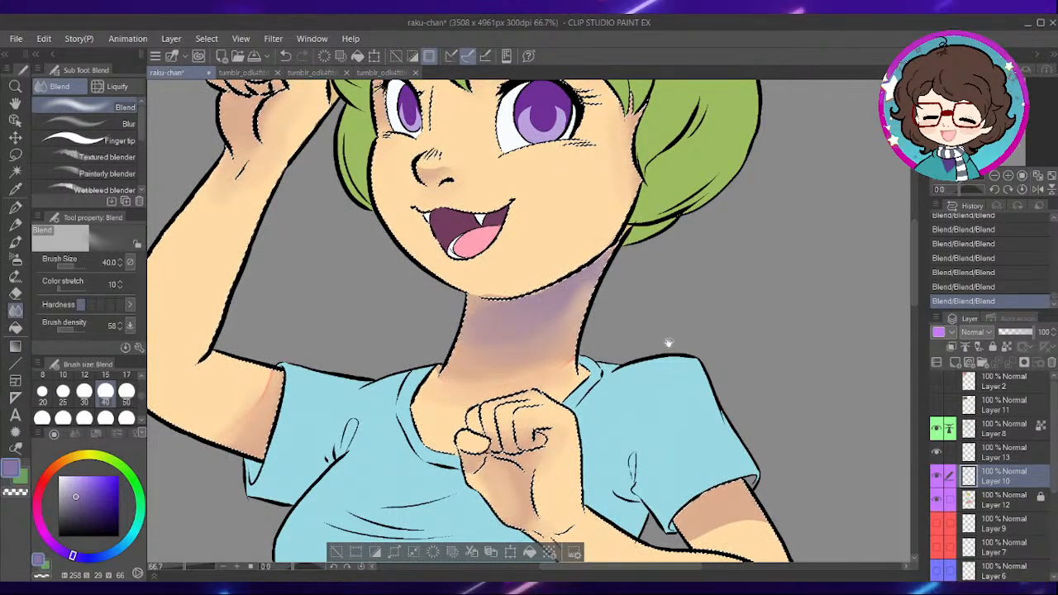
drag(397, 335, 528, 312)
key(])
key(])
key(])
key(])
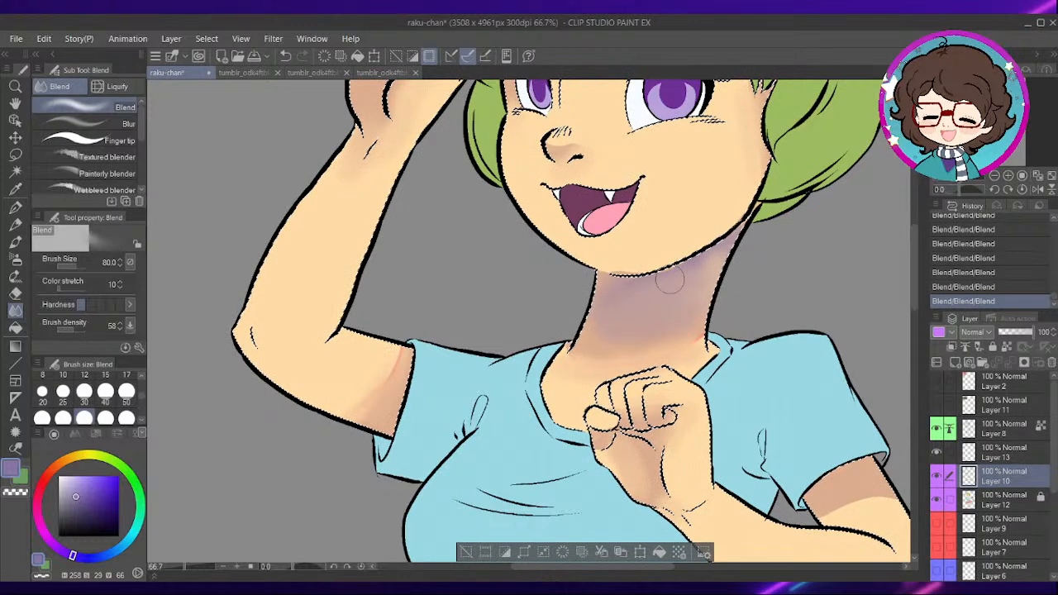
scroll(670, 281, up, 4)
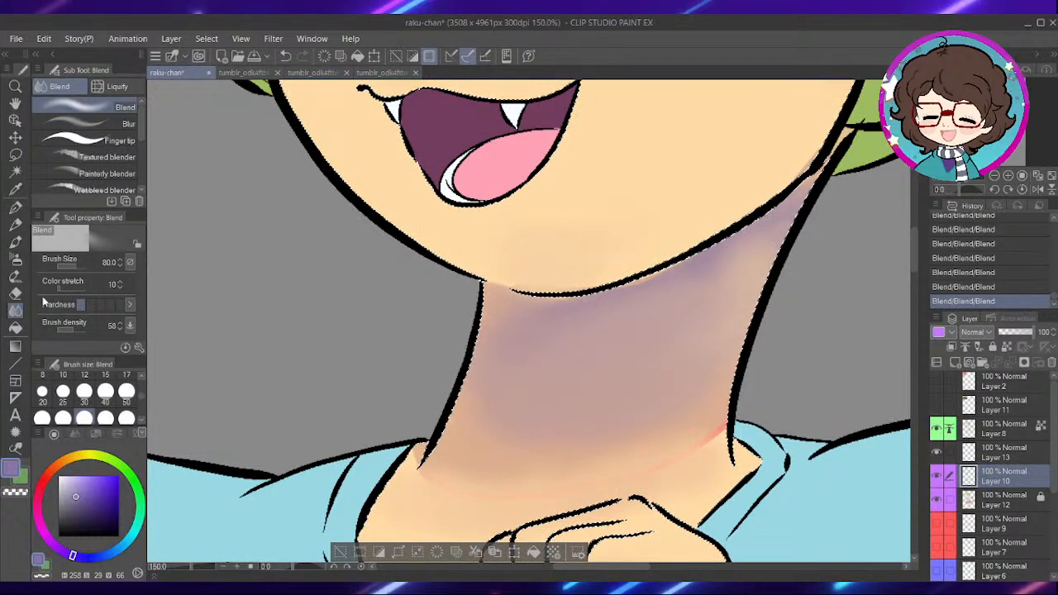
- Blend the shadow edge beneath the sleeve of the bent, lowered arm at size 80
scroll(665, 237, down, 2)
mouse_move(756, 329)
mouse_down()
mouse_move(636, 147)
mouse_move(693, 312)
mouse_move(699, 299)
mouse_move(614, 298)
mouse_move(623, 325)
mouse_move(697, 395)
mouse_up()
scroll(692, 311, up, 2)
drag(593, 323, 622, 377)
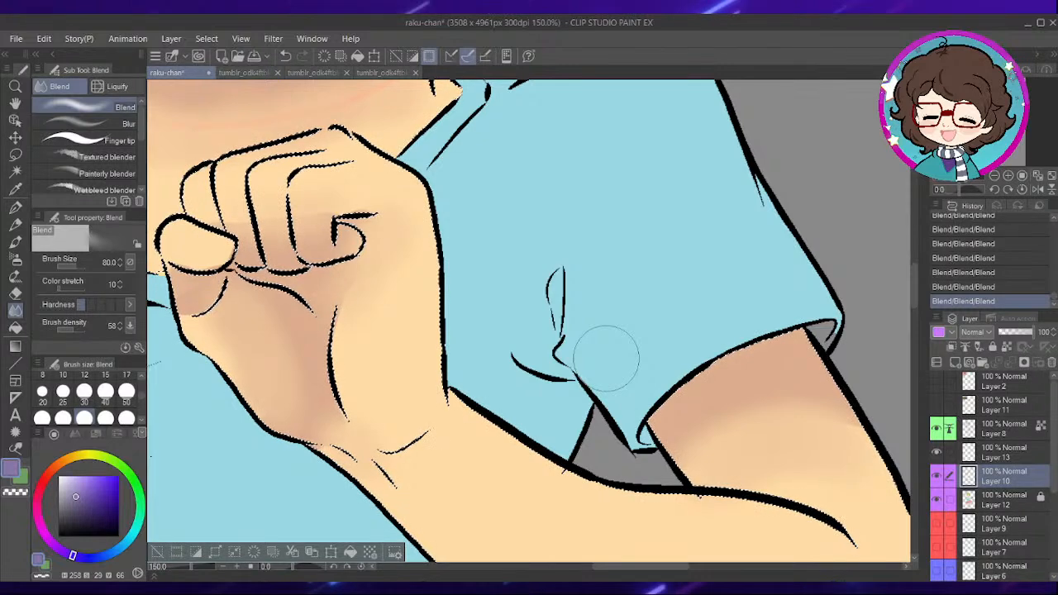
- Blend the shadow edge beneath the skirt on the thigh nearest the tail at size 80
scroll(572, 262, down, 3)
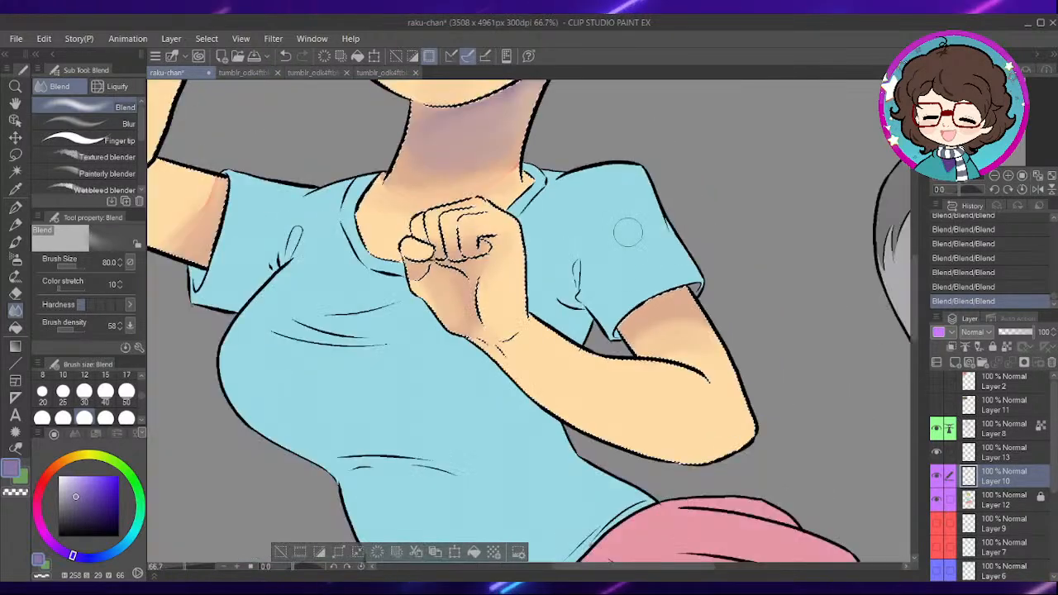
drag(616, 463, 653, 293)
drag(665, 520, 653, 346)
scroll(615, 312, up, 3)
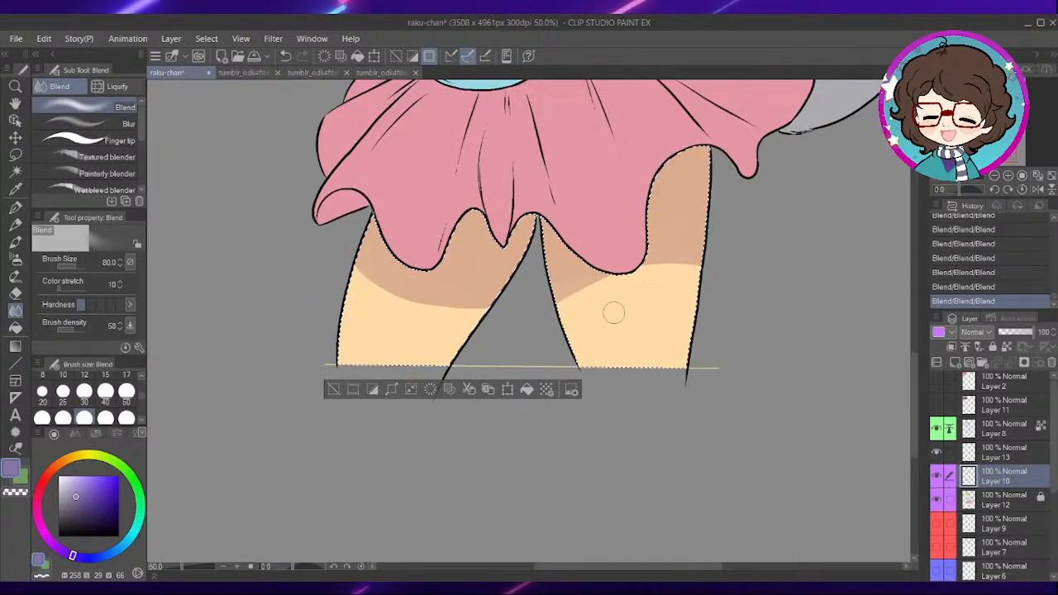
mouse_move(522, 325)
mouse_down()
mouse_move(630, 256)
mouse_move(784, 229)
mouse_move(723, 230)
mouse_move(551, 331)
mouse_move(792, 245)
mouse_move(749, 226)
mouse_move(777, 232)
mouse_up()
mouse_move(526, 295)
mouse_down()
mouse_move(624, 225)
mouse_move(557, 268)
mouse_move(775, 210)
mouse_up()
- Soften the skirt's shadow edge on the other thigh with the Blend brush at size 100
mouse_move(304, 280)
mouse_down()
mouse_move(487, 253)
mouse_move(579, 255)
mouse_move(604, 303)
mouse_up()
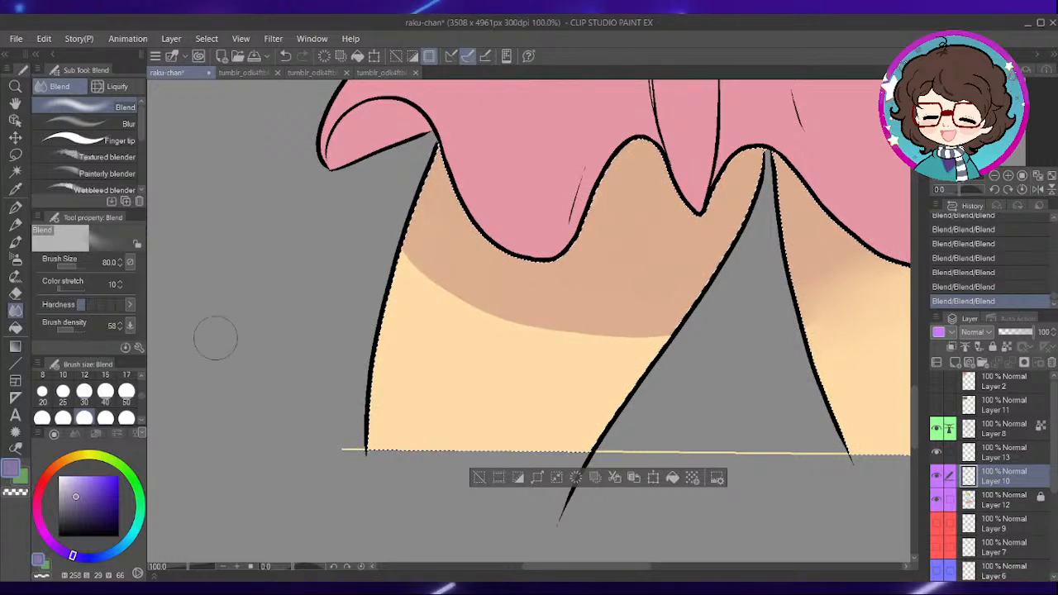
mouse_move(421, 276)
mouse_down()
mouse_move(538, 333)
mouse_move(637, 330)
mouse_move(534, 329)
mouse_move(419, 262)
mouse_move(526, 319)
mouse_move(685, 319)
mouse_move(457, 296)
mouse_up()
mouse_move(471, 337)
mouse_down()
mouse_move(555, 367)
mouse_move(609, 344)
mouse_move(480, 316)
mouse_move(474, 282)
mouse_move(602, 310)
mouse_up()
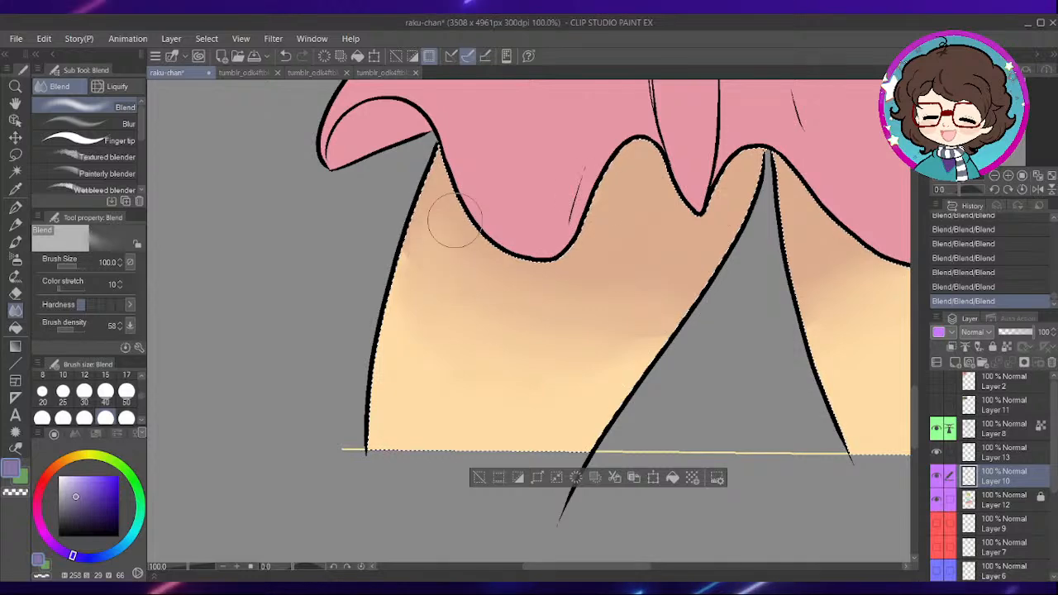
- Blend the purple neck shadow further into the surrounding skin beneath the jaw at size 100
scroll(616, 203, down, 2)
drag(815, 191, 594, 344)
drag(555, 260, 666, 515)
drag(543, 315, 579, 389)
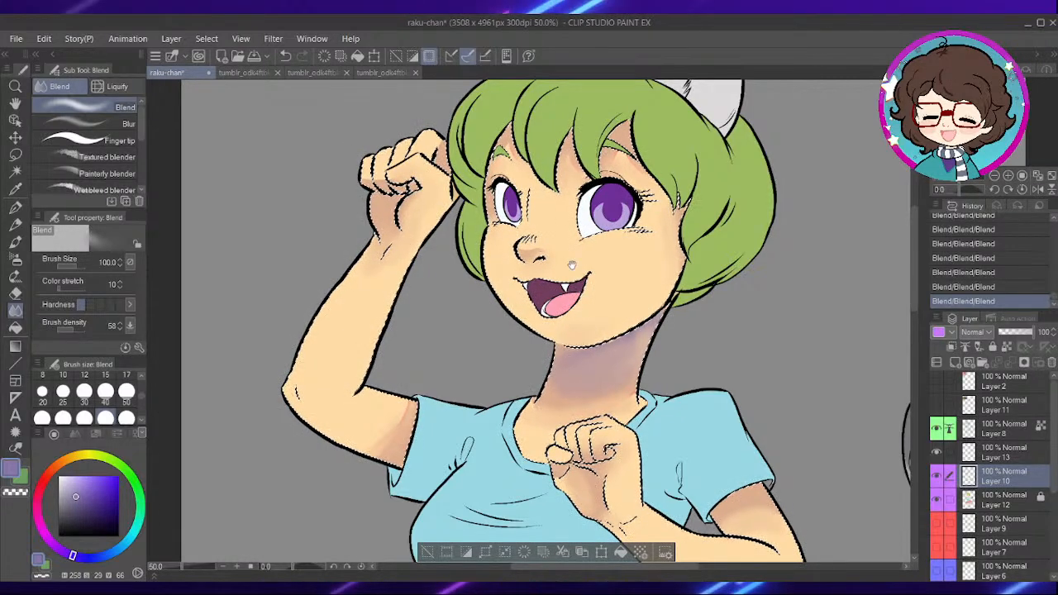
drag(541, 323, 576, 263)
scroll(576, 262, down, 5)
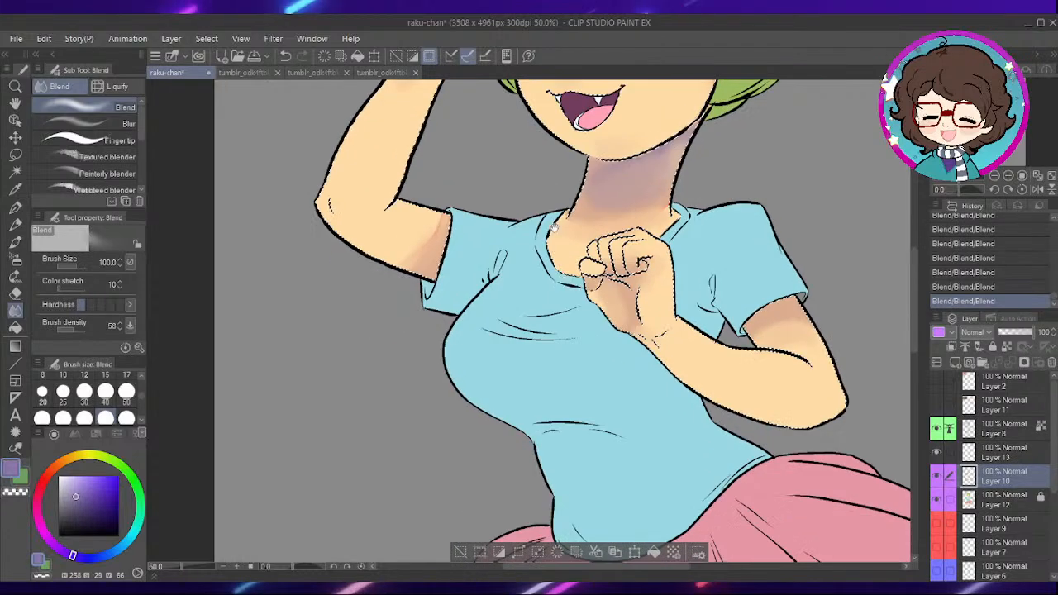
scroll(628, 200, up, 2)
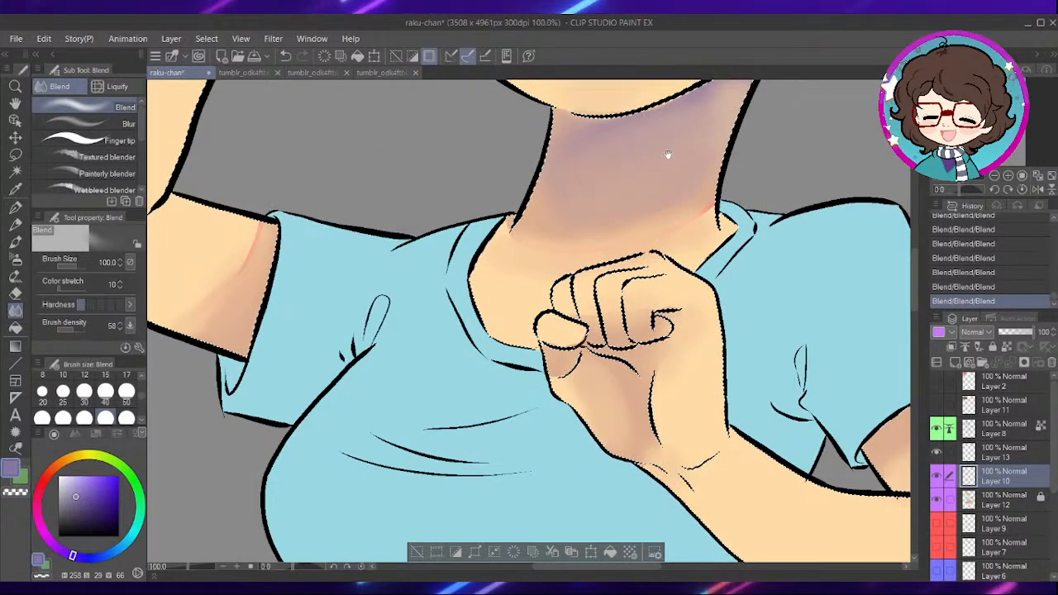
scroll(678, 146, up, 4)
drag(679, 225, 712, 196)
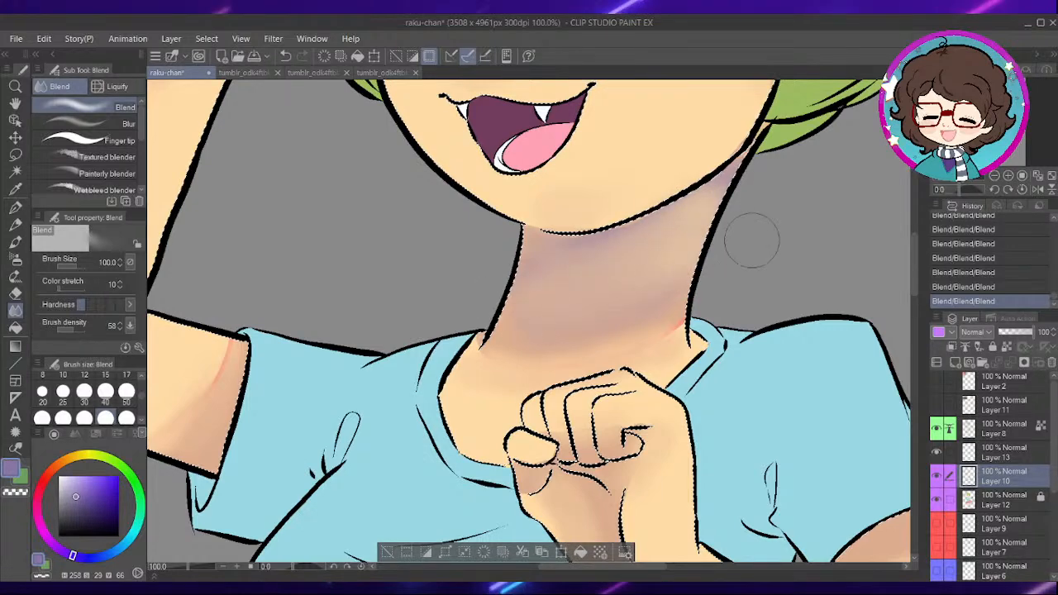
scroll(676, 266, down, 4)
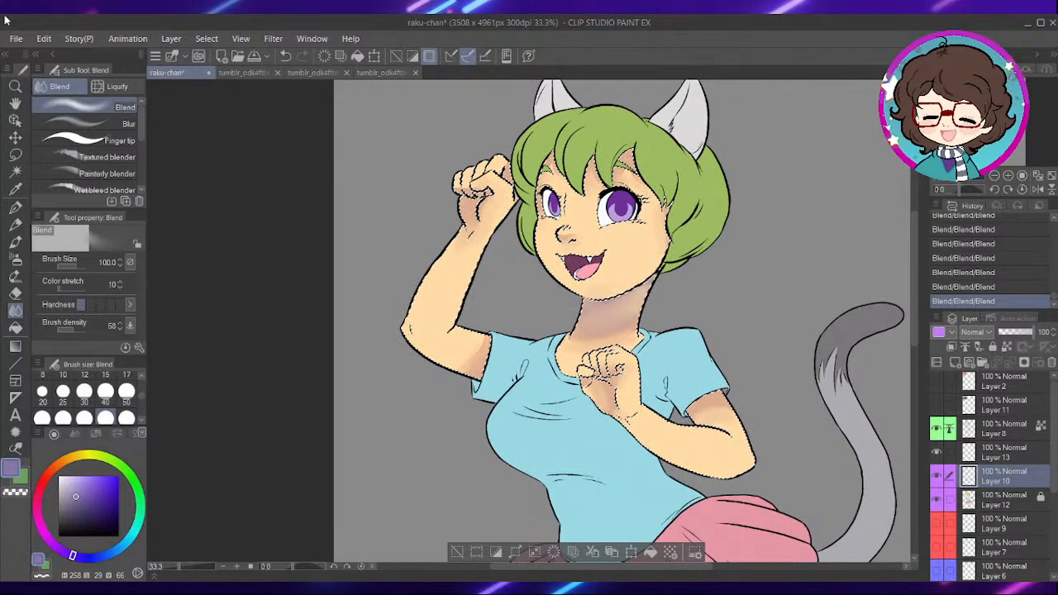
drag(744, 281, 705, 111)
drag(724, 438, 702, 295)
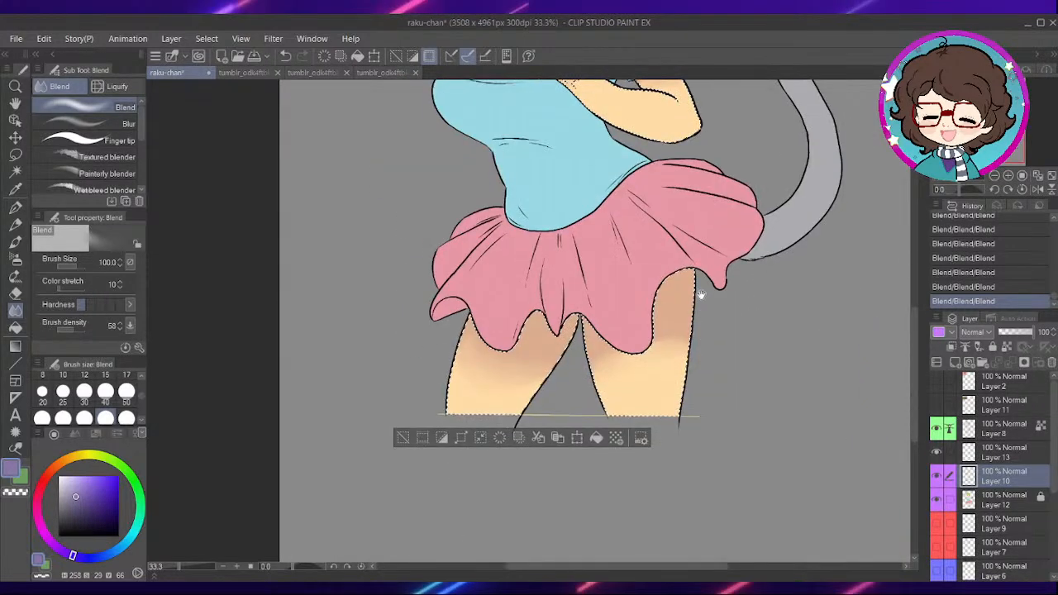
drag(672, 190, 690, 296)
drag(655, 210, 721, 384)
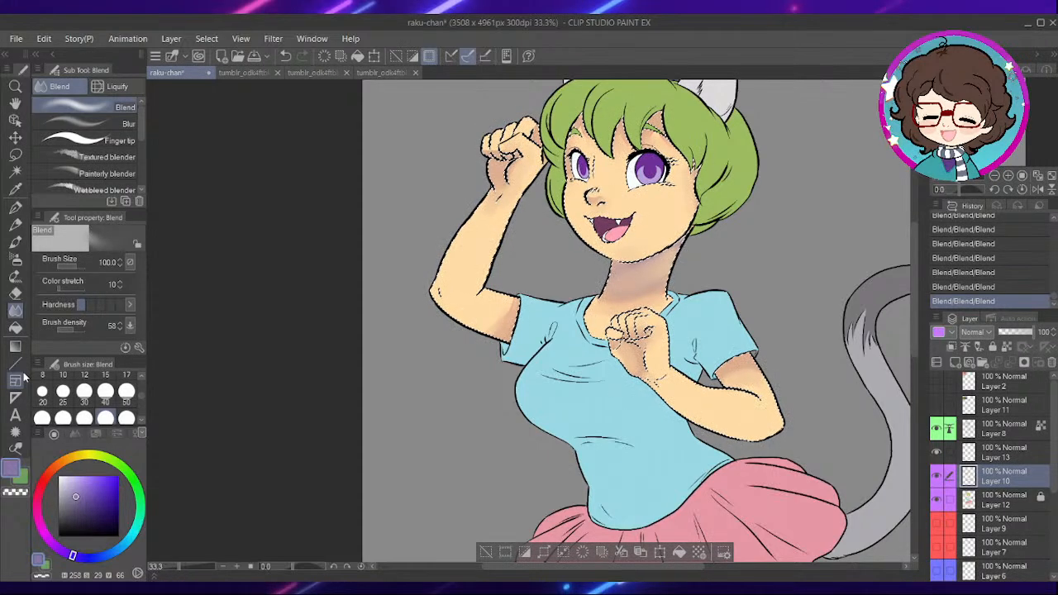
- Lighten the purple shadow on the neck using the Soft eraser at size 200
key(e)
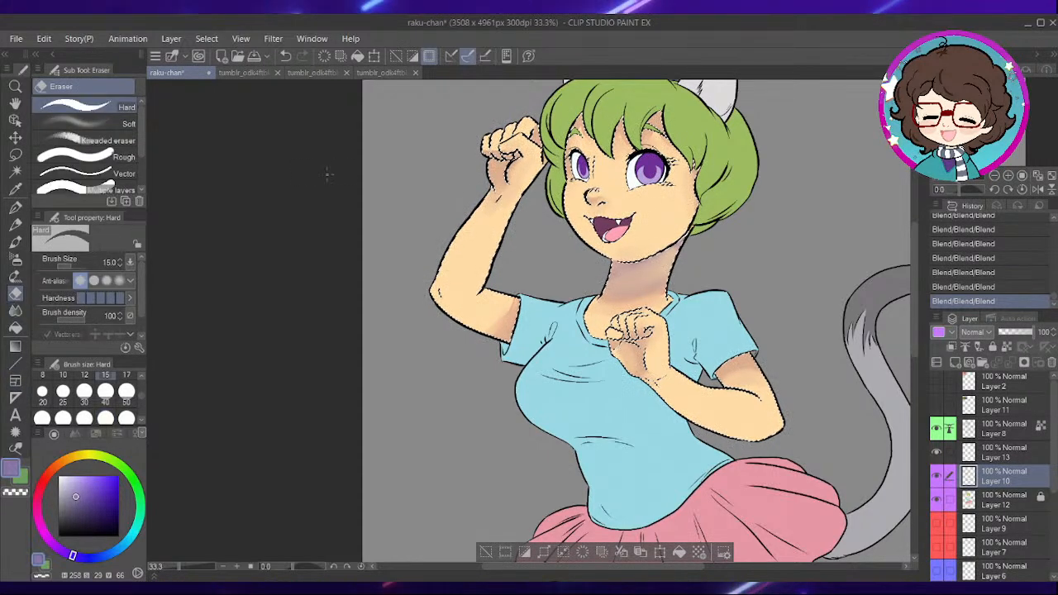
click(113, 125)
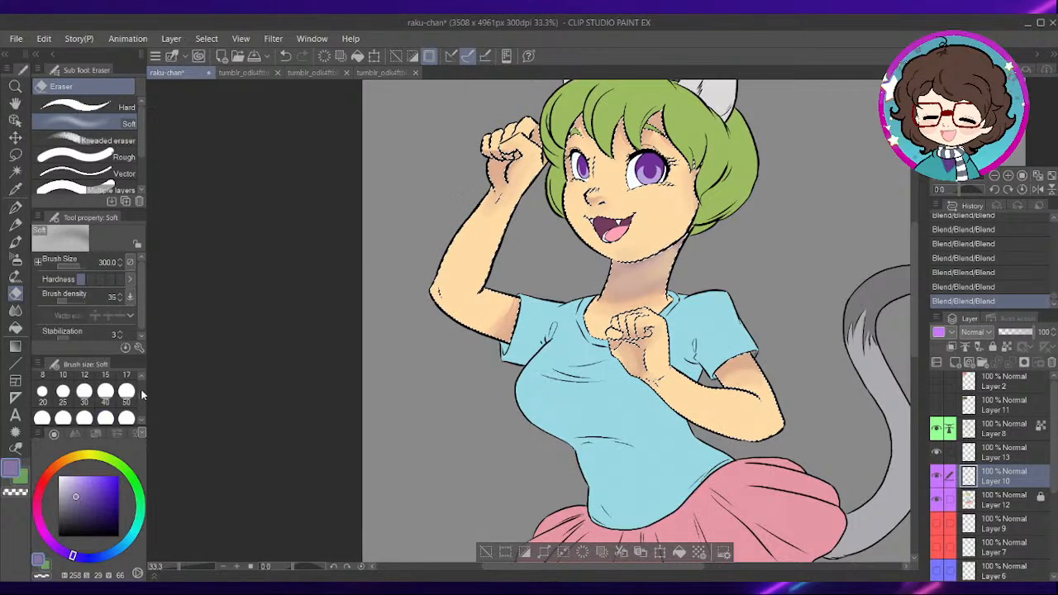
scroll(138, 400, up, 1)
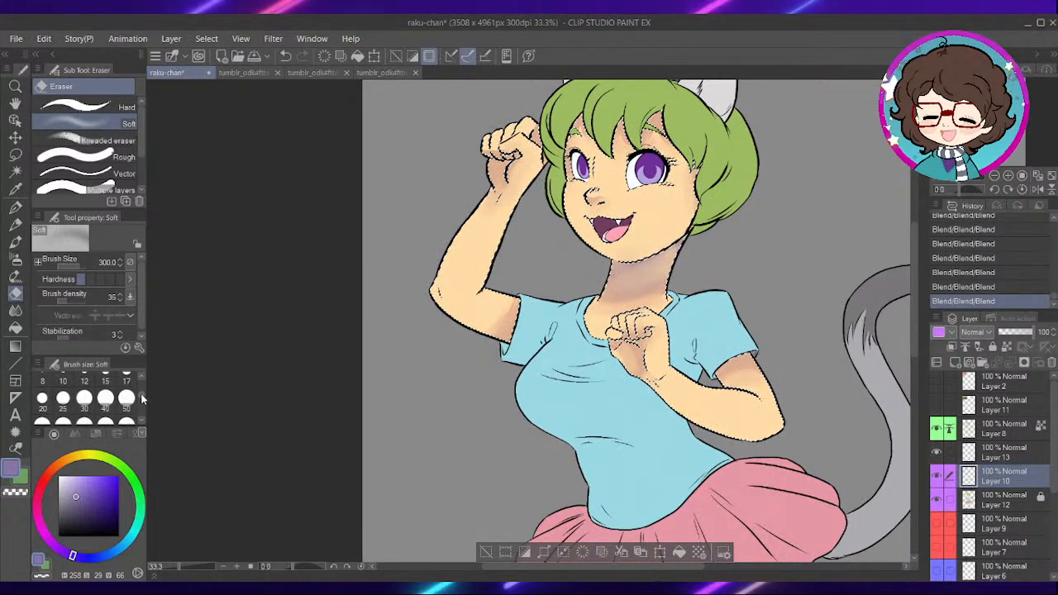
drag(142, 400, 142, 403)
click(106, 411)
scroll(116, 409, down, 2)
scroll(594, 304, up, 2)
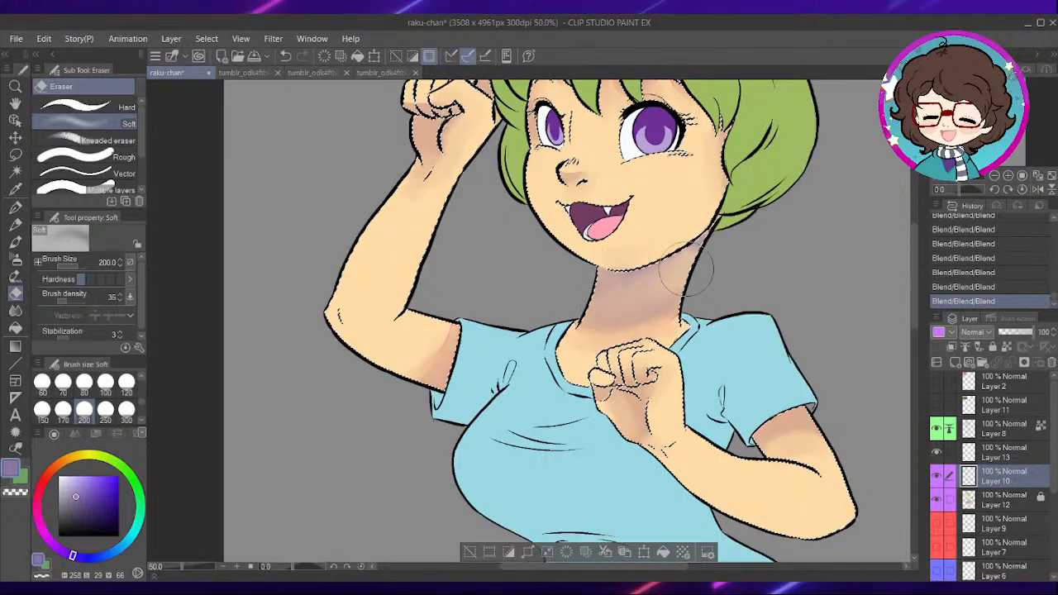
mouse_move(705, 258)
mouse_down()
mouse_move(598, 307)
mouse_move(764, 248)
mouse_move(631, 305)
mouse_up()
scroll(769, 240, down, 1)
scroll(769, 253, down, 2)
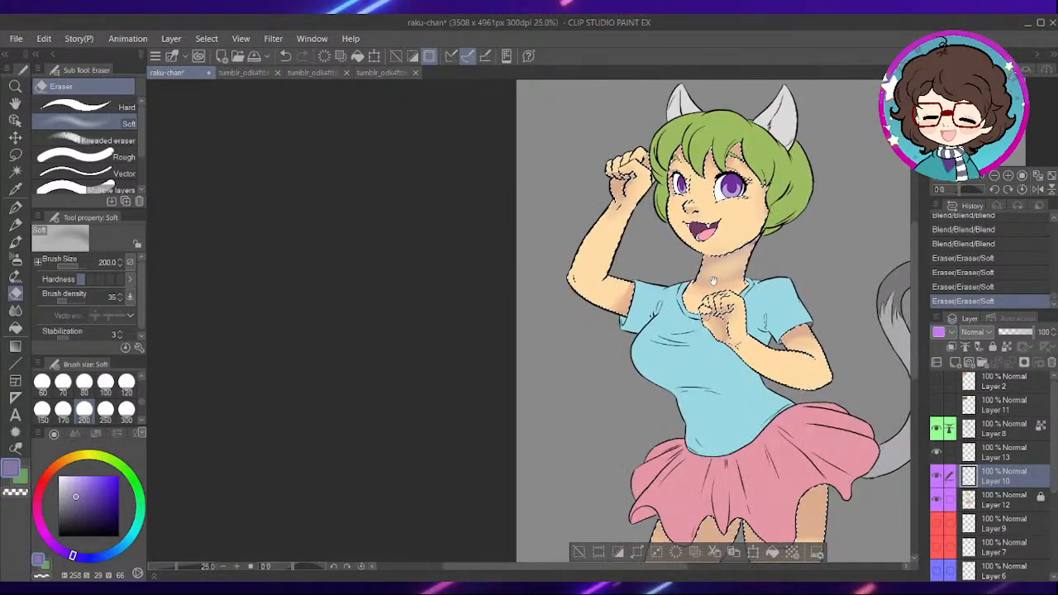
scroll(606, 307, up, 1)
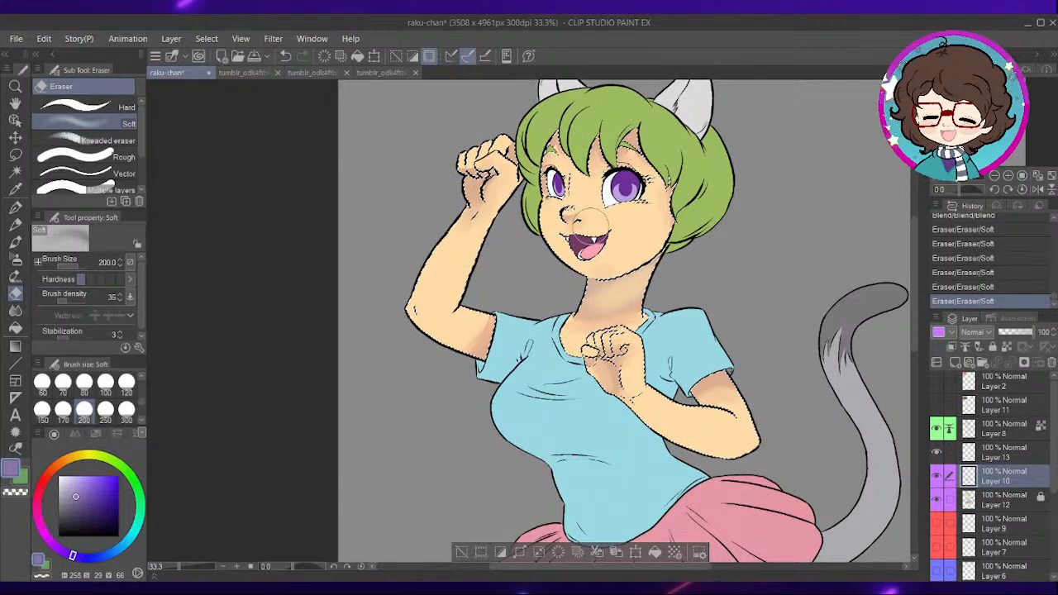
scroll(680, 212, down, 3)
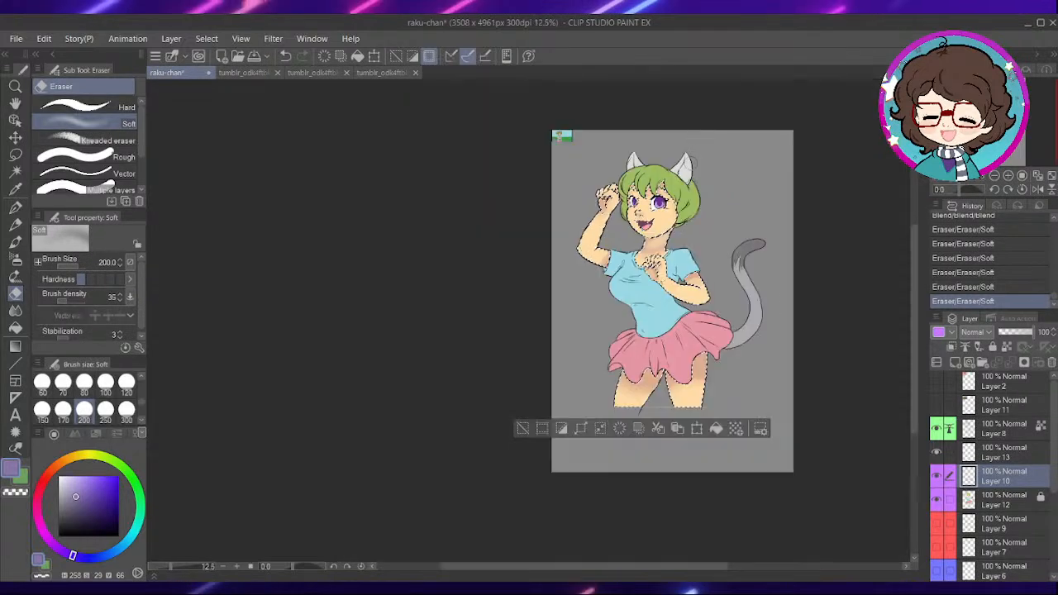
scroll(699, 159, up, 3)
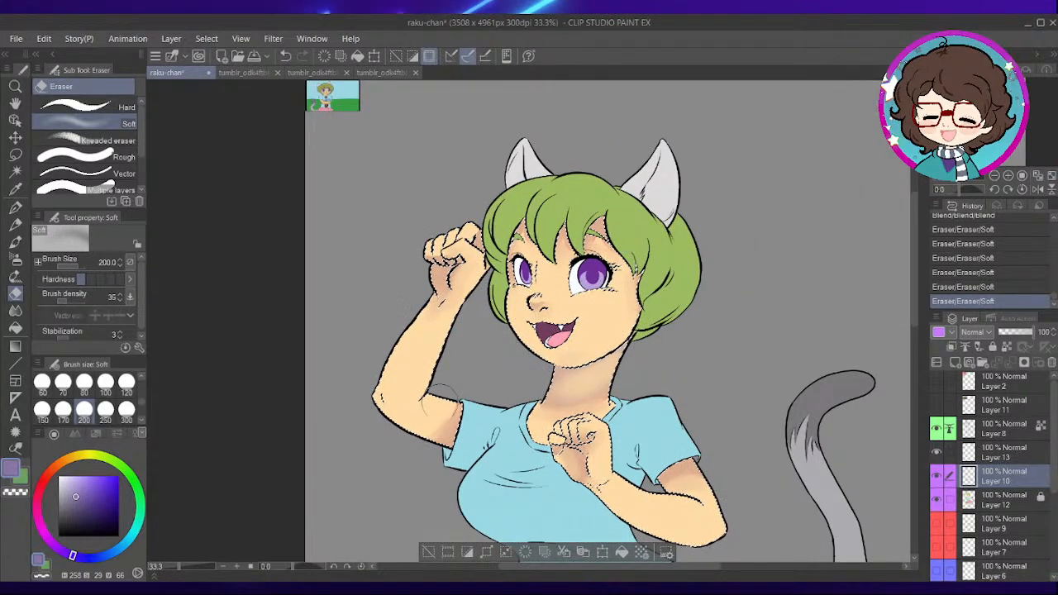
- Replace the skin selection with the ears' light fill on Layer 12 and make Layer 10 active for painting
key(ctrl+d)
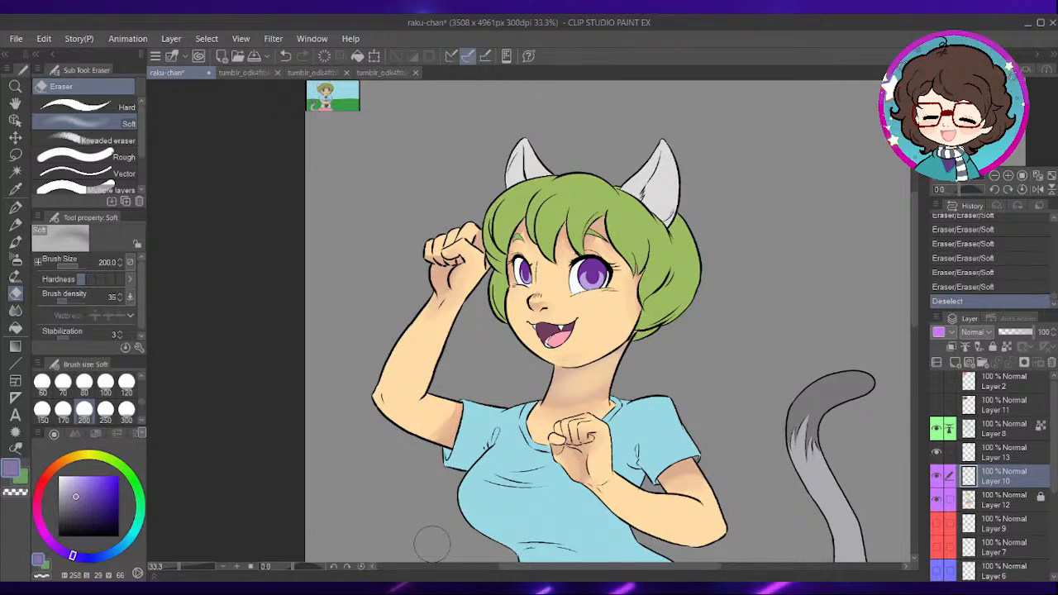
scroll(654, 167, up, 1)
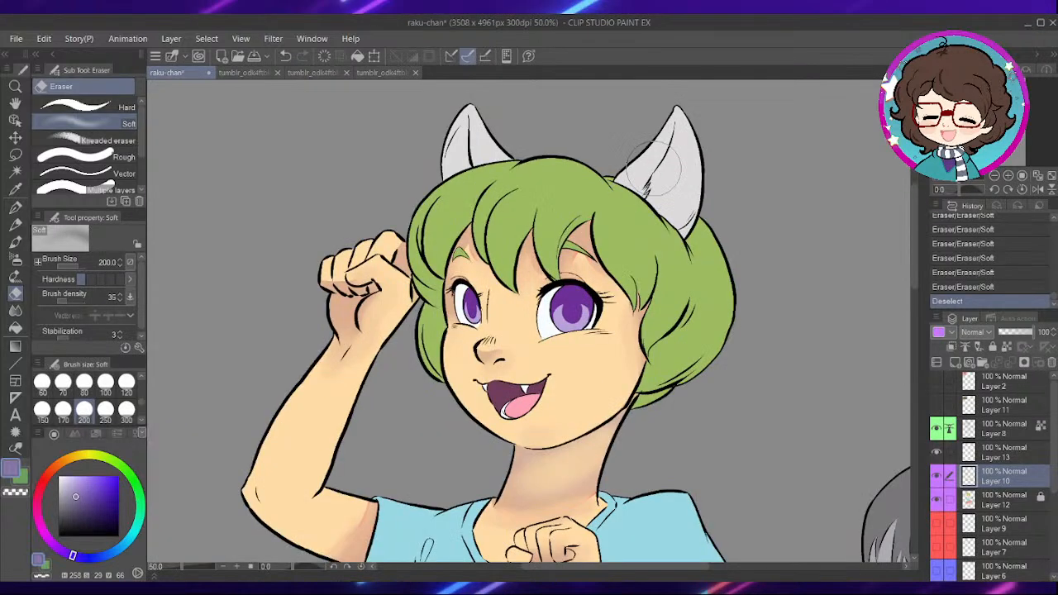
click(984, 499)
click(14, 171)
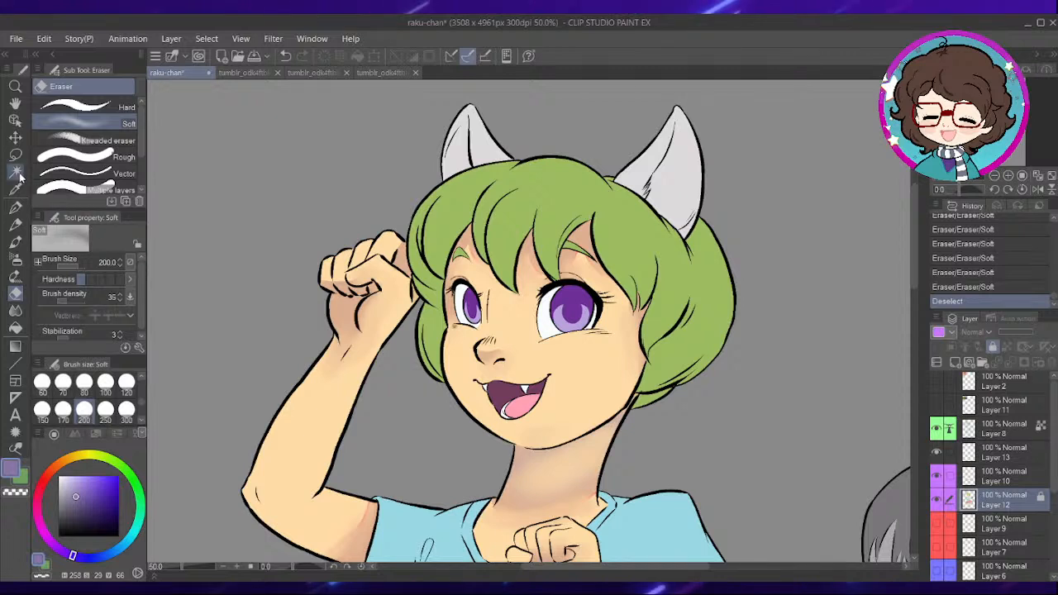
click(576, 180)
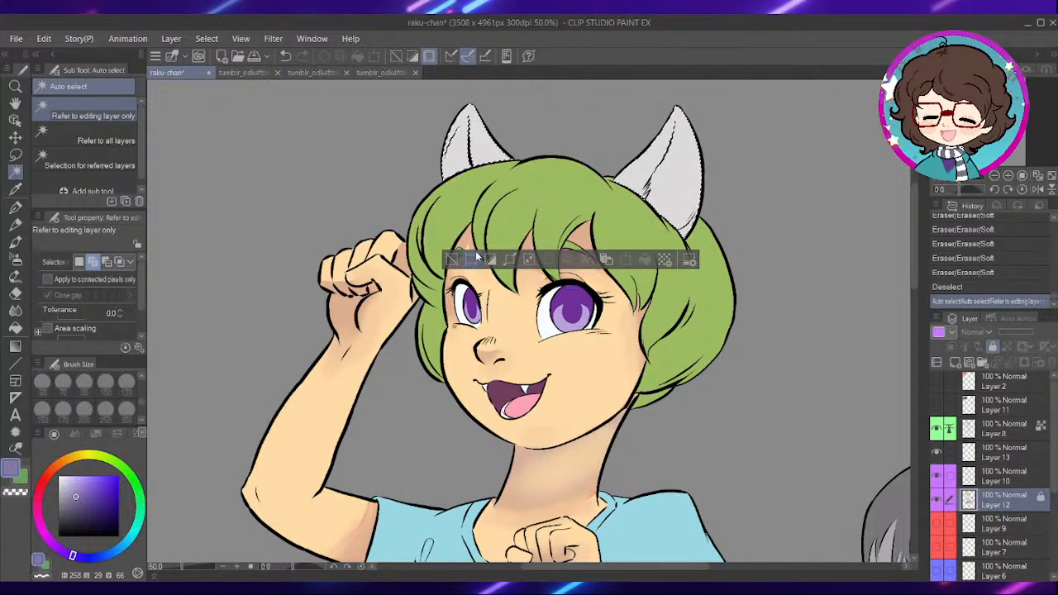
click(990, 475)
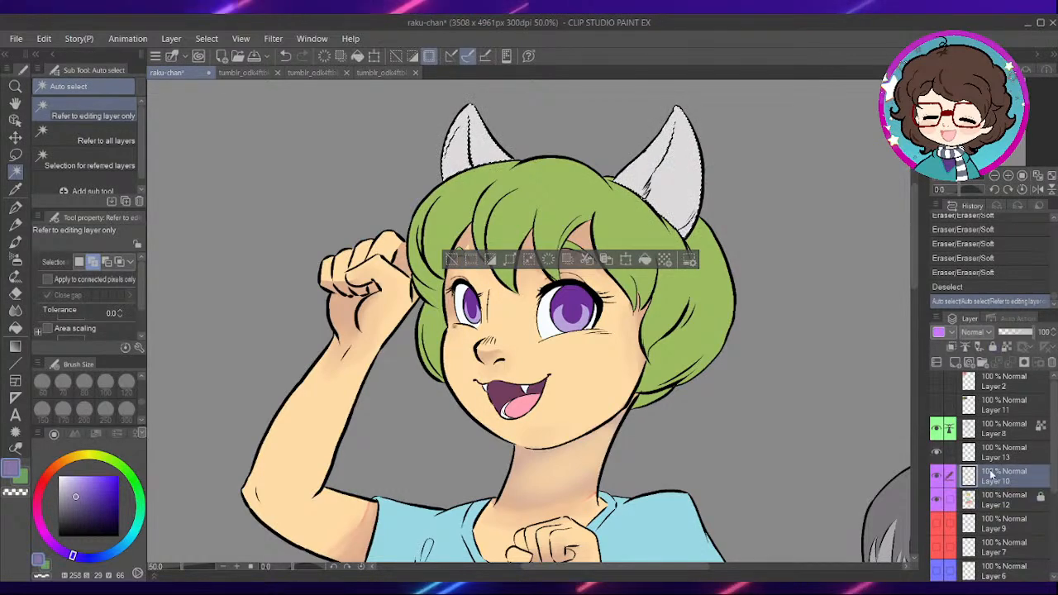
scroll(514, 200, up, 3)
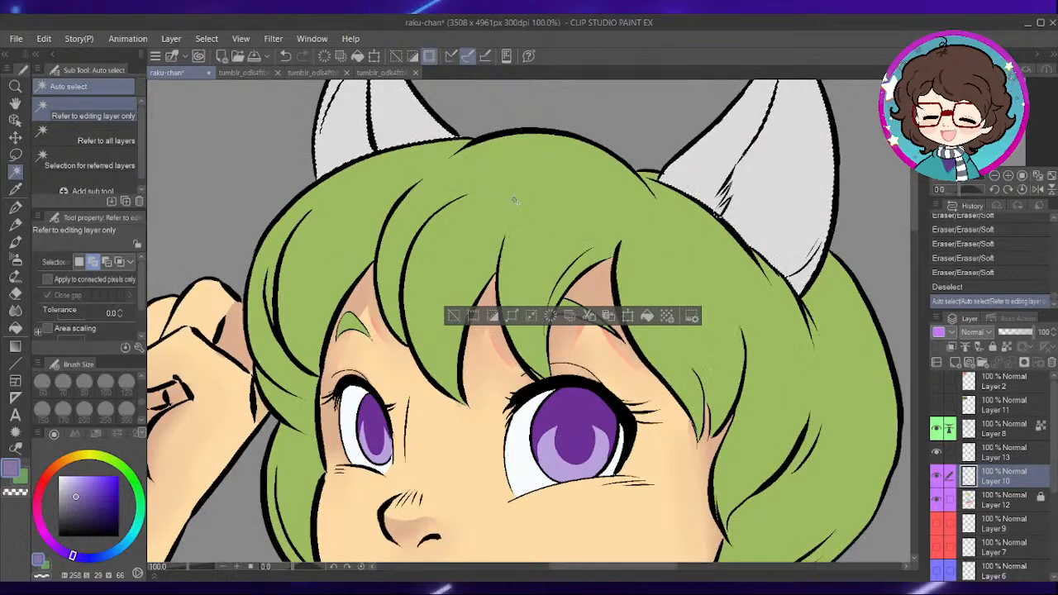
- Set up the Dense watercolor brush at size 40 with a light pink of H330 S34 V99
alt+click(718, 179)
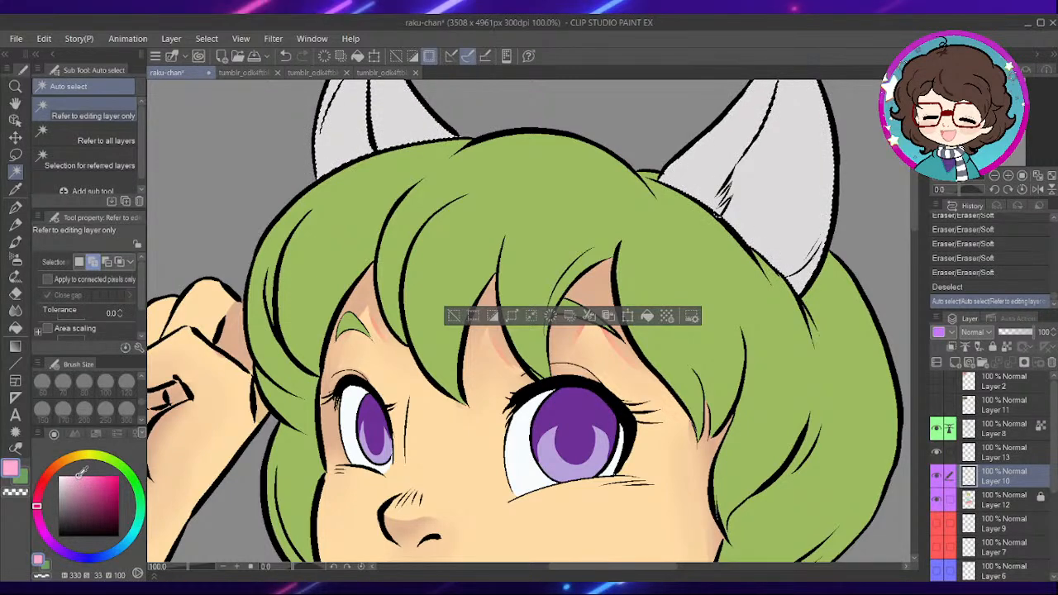
key(b)
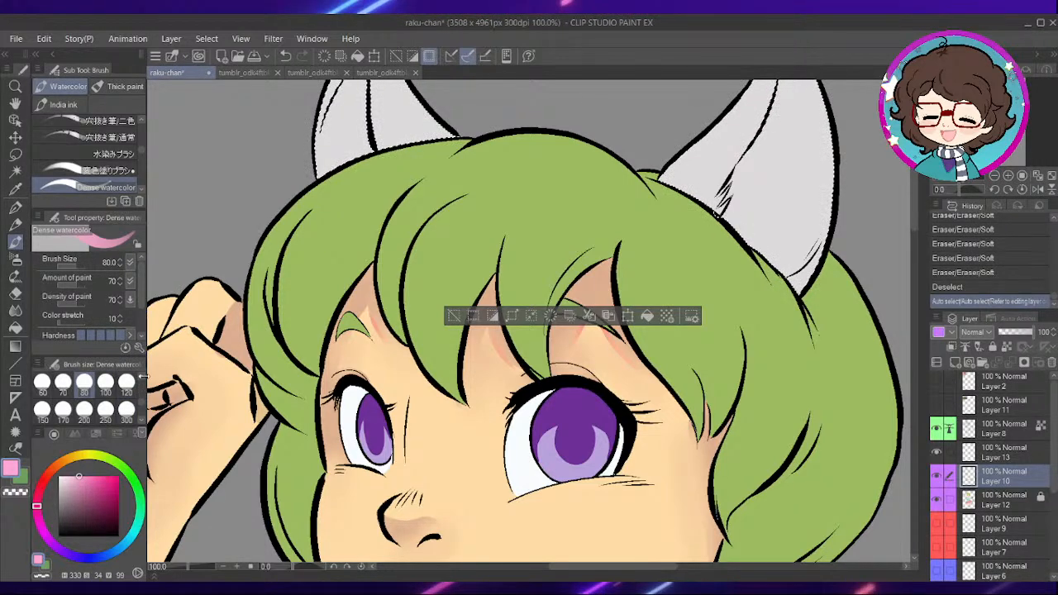
scroll(143, 380, up, 3)
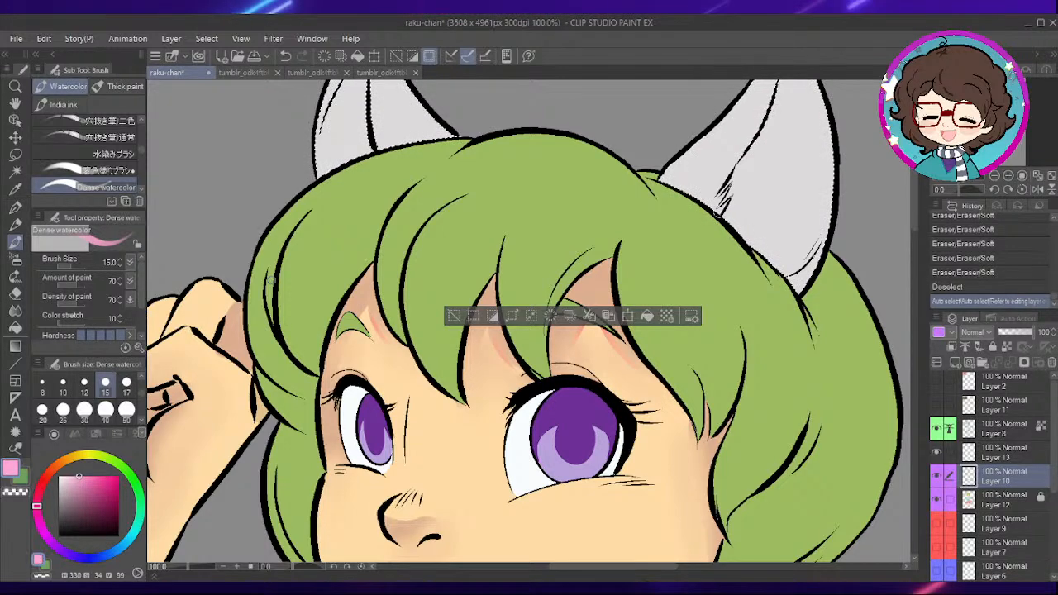
drag(454, 139, 515, 278)
drag(423, 202, 421, 291)
key(ctrl+z)
click(107, 417)
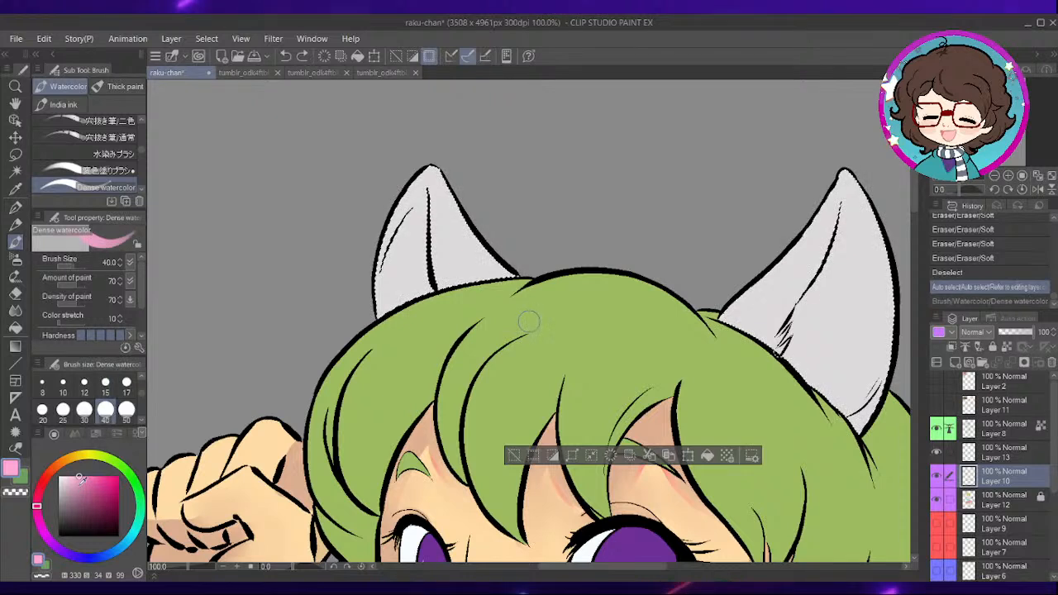
drag(80, 479, 83, 488)
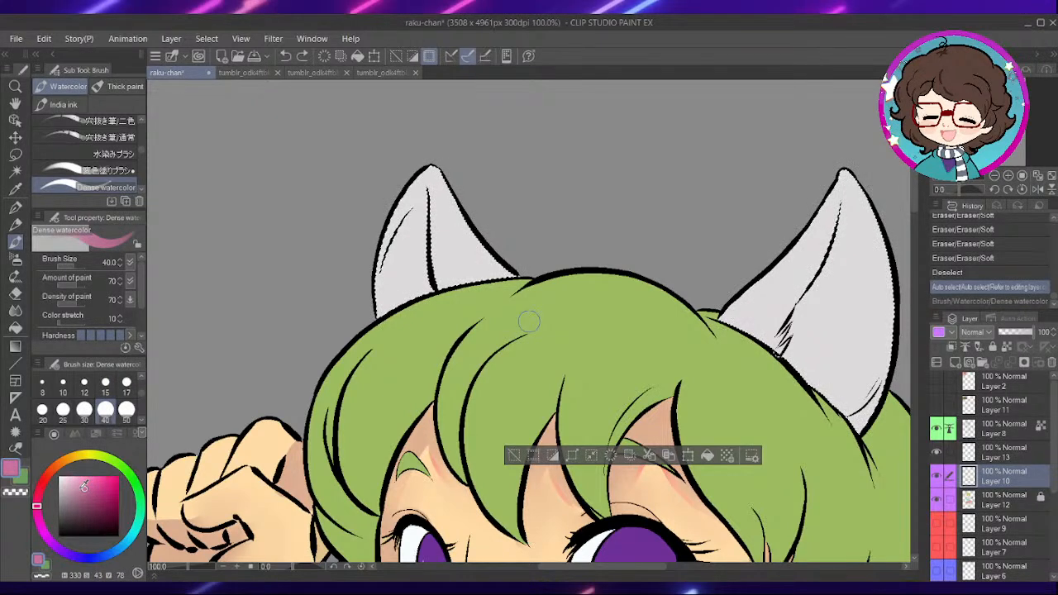
drag(422, 192, 400, 302)
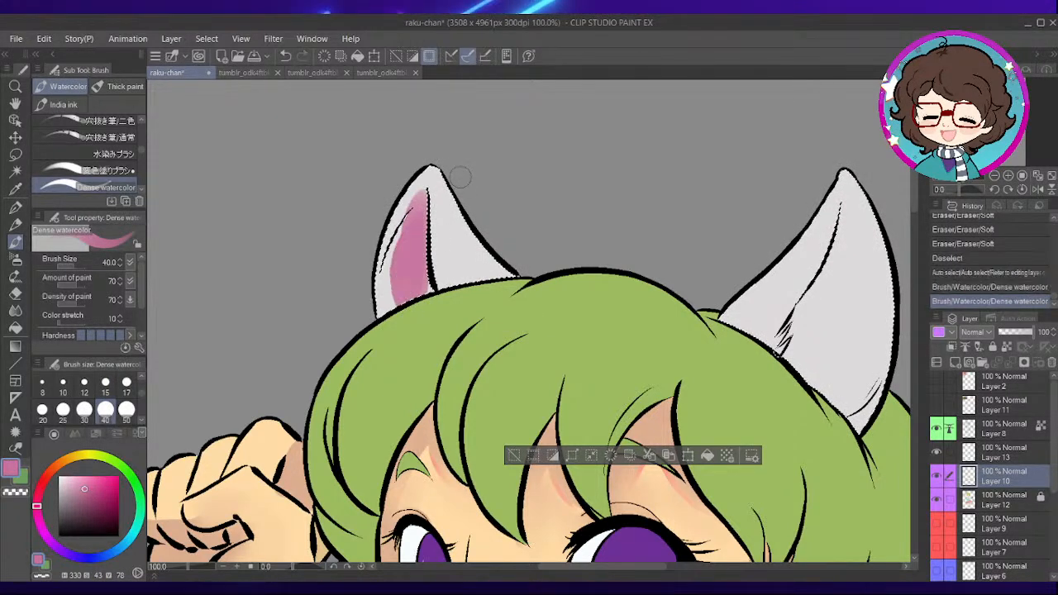
key(ctrl+z)
- Paint the inside of the ear nearest the raised hand with pale pink, H330 S21 V86, at brush size 40
alt+click(444, 189)
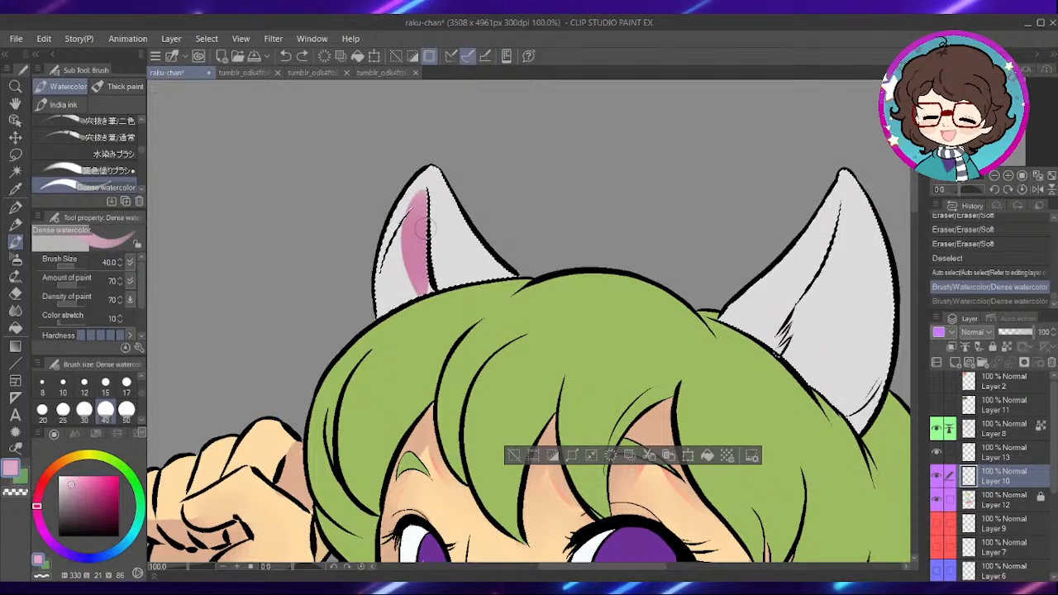
key(ctrl+z)
drag(423, 200, 420, 288)
mouse_move(416, 211)
mouse_down()
mouse_move(416, 273)
mouse_move(395, 301)
mouse_up()
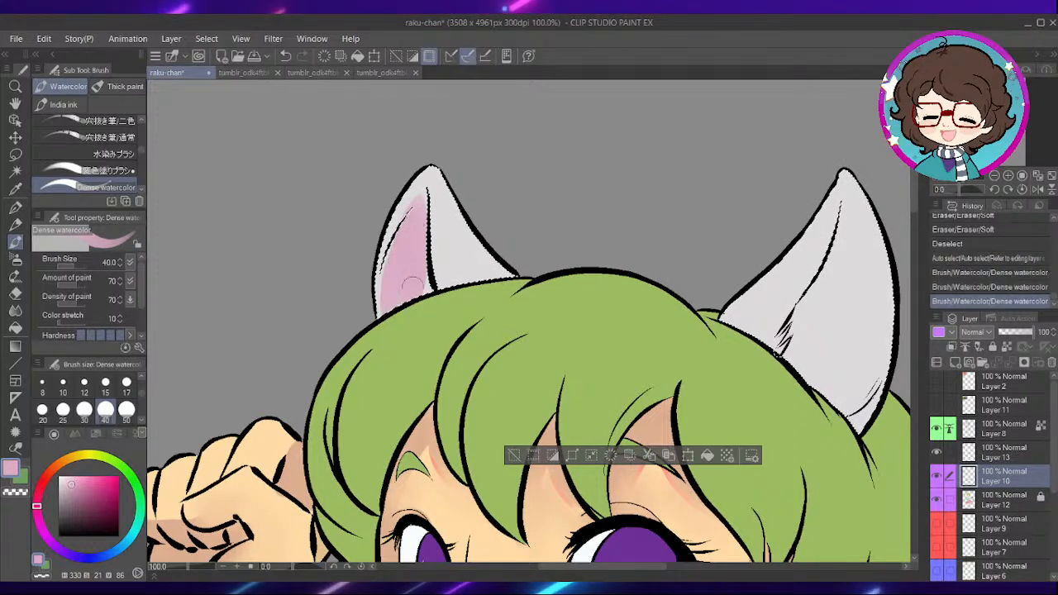
drag(407, 236, 390, 291)
drag(414, 222, 404, 256)
- Fill the inner area of the other ear with the same pale pink, from near the tip to the hairline
mouse_move(835, 267)
mouse_down()
mouse_move(637, 259)
mouse_move(594, 355)
mouse_up()
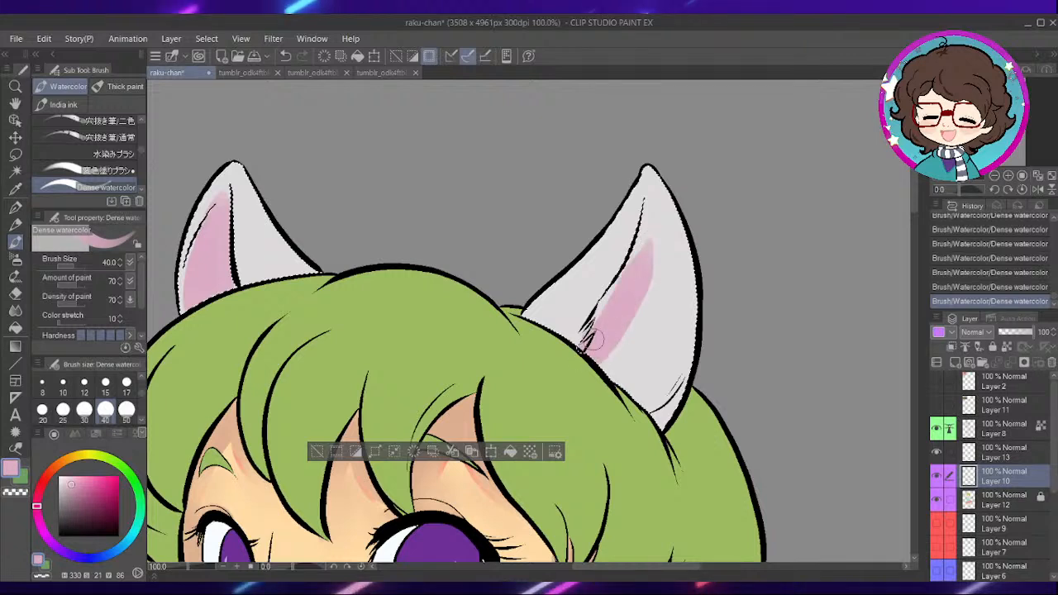
drag(655, 238, 635, 259)
drag(648, 207, 653, 245)
drag(665, 225, 653, 382)
drag(644, 297, 602, 389)
mouse_move(665, 339)
mouse_down()
mouse_move(631, 387)
mouse_move(679, 301)
mouse_up()
drag(672, 375, 683, 249)
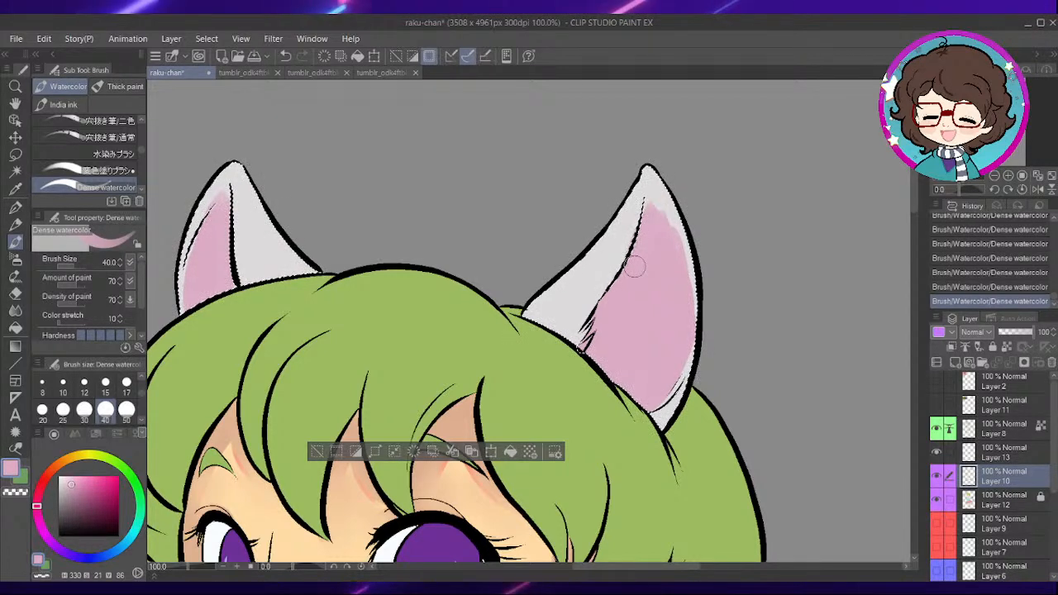
- Soften the pink edges inside both ears with the Blend brush at size 100 and clear the selection
click(15, 310)
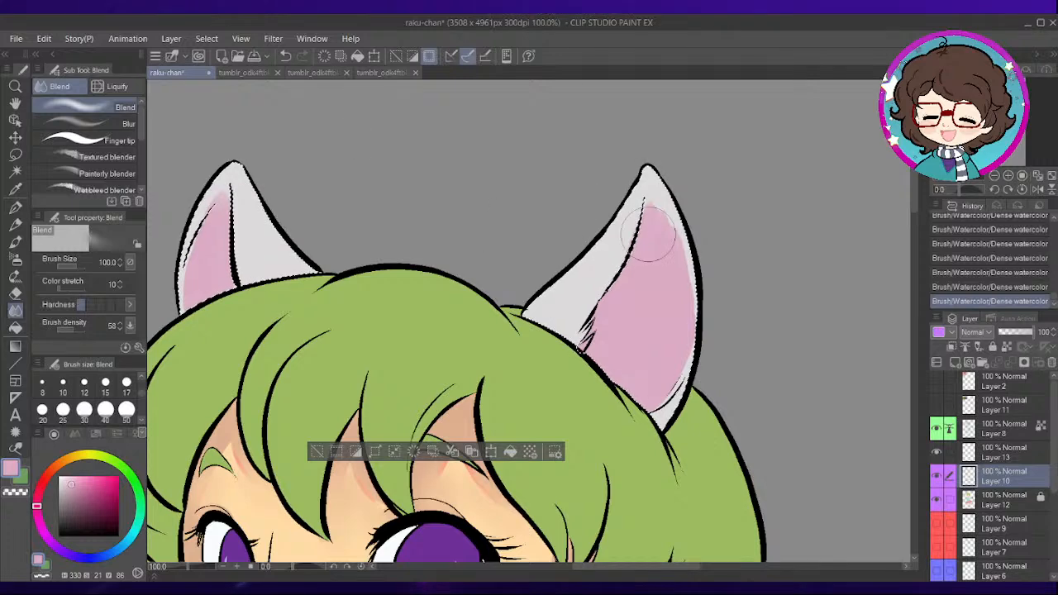
mouse_move(689, 325)
mouse_down()
mouse_move(688, 240)
mouse_move(671, 197)
mouse_up()
mouse_move(465, 282)
mouse_down()
mouse_move(555, 269)
mouse_move(597, 296)
mouse_up()
mouse_move(345, 224)
mouse_down()
mouse_move(329, 265)
mouse_move(341, 240)
mouse_up()
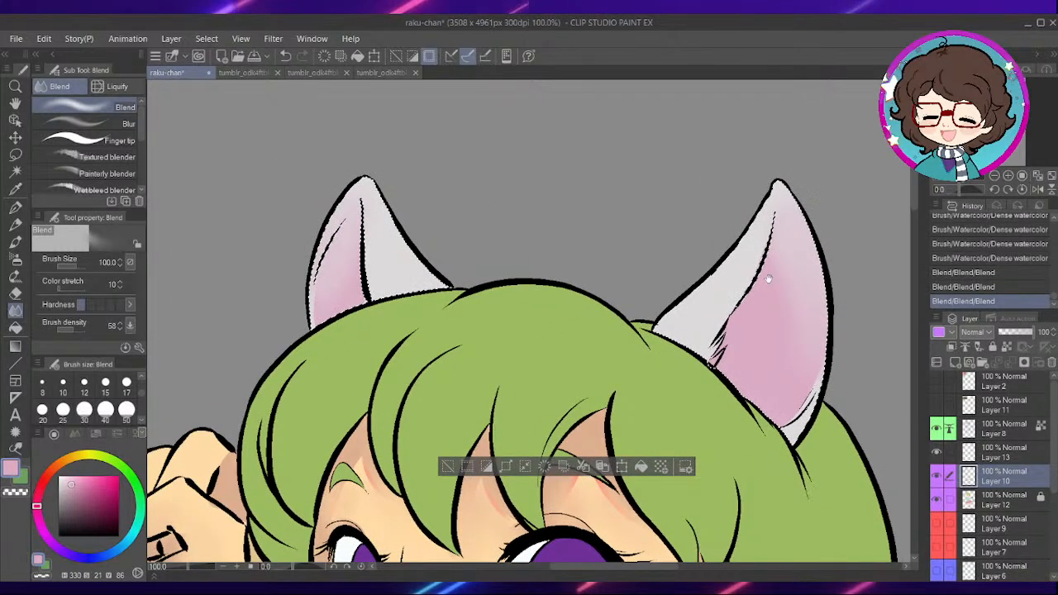
drag(836, 310, 709, 279)
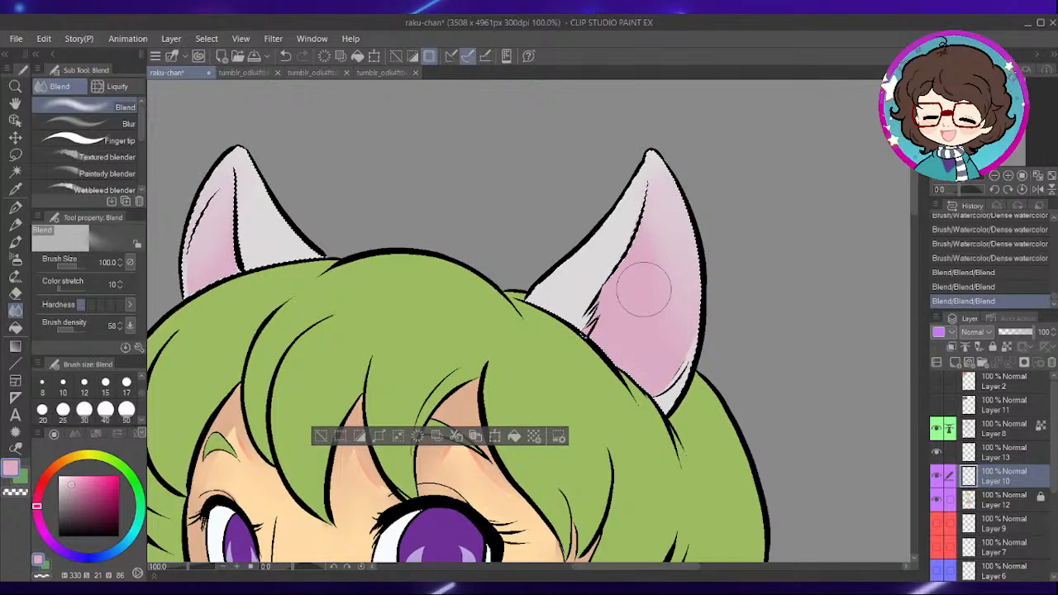
click(323, 439)
- Select the green hair and eyebrow fill on Layer 12 and make Layer 10 active for painting
scroll(372, 411, down, 1)
drag(591, 387, 666, 215)
drag(597, 374, 684, 341)
click(984, 501)
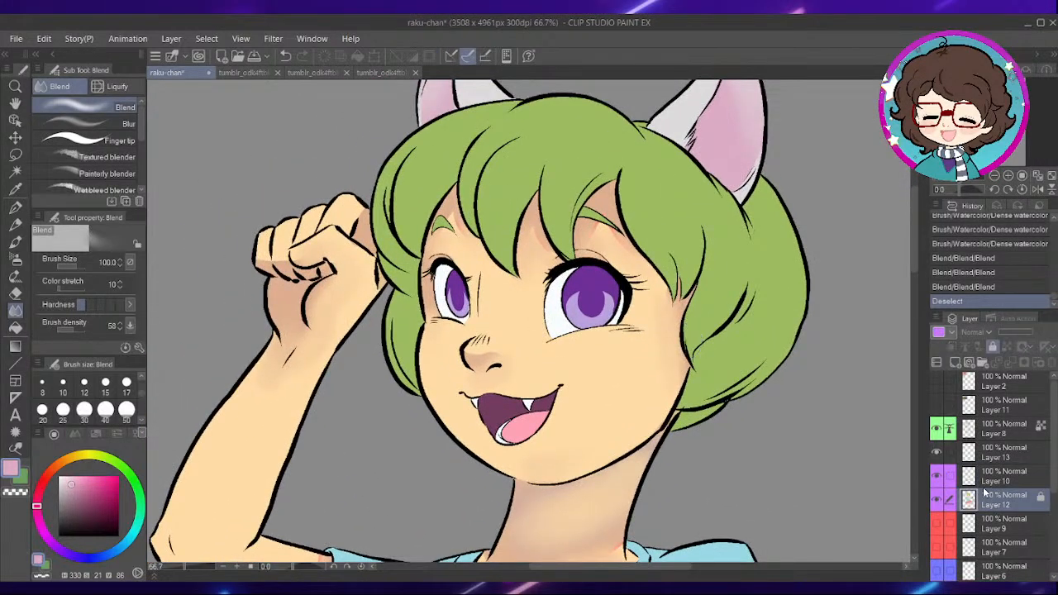
click(15, 171)
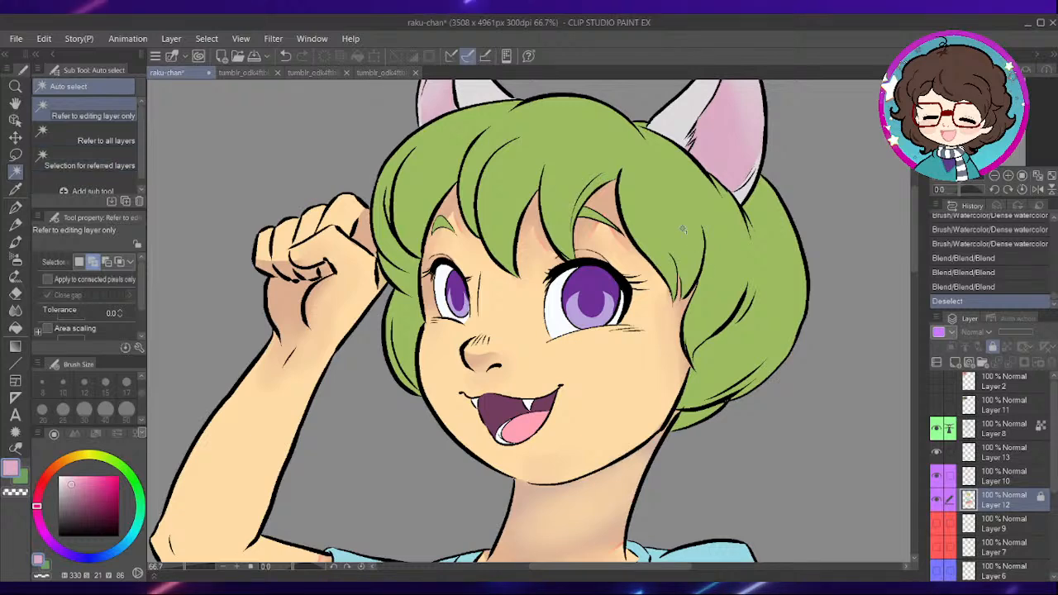
click(719, 273)
drag(719, 273, 689, 318)
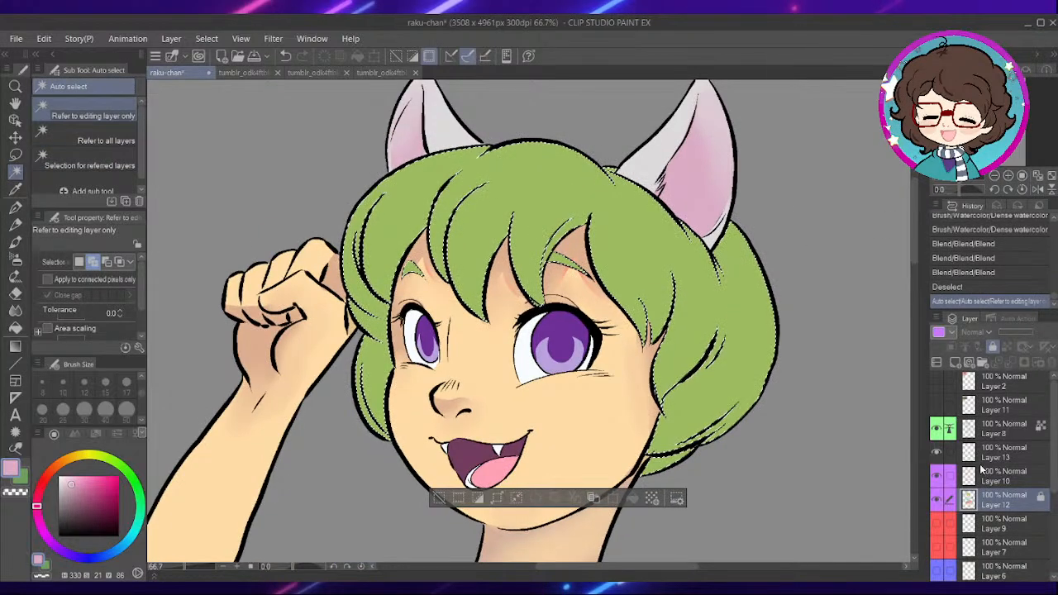
click(982, 470)
- Switch to the Dense watercolor brush and mix a dark bluish green of H145 S56 V50 for the hair shadows
scroll(644, 272, up, 1)
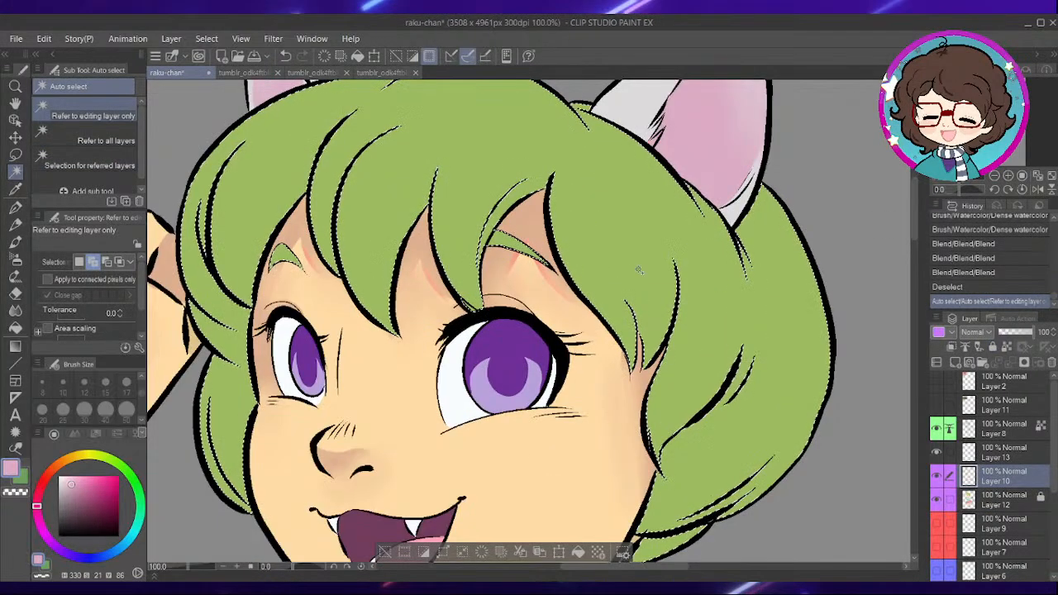
key(p)
scroll(647, 296, down, 1)
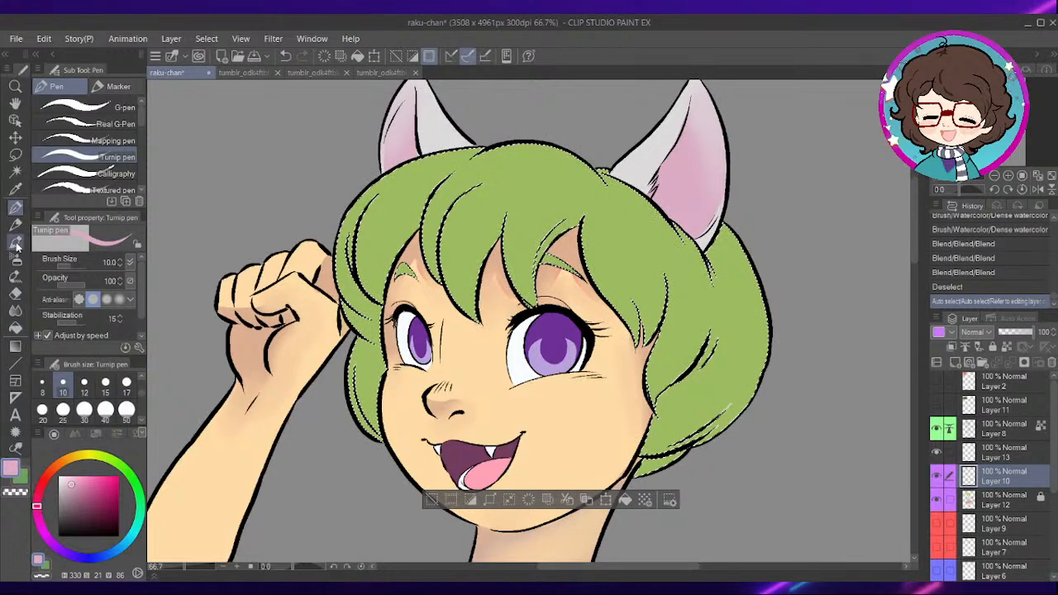
click(17, 247)
alt+click(605, 251)
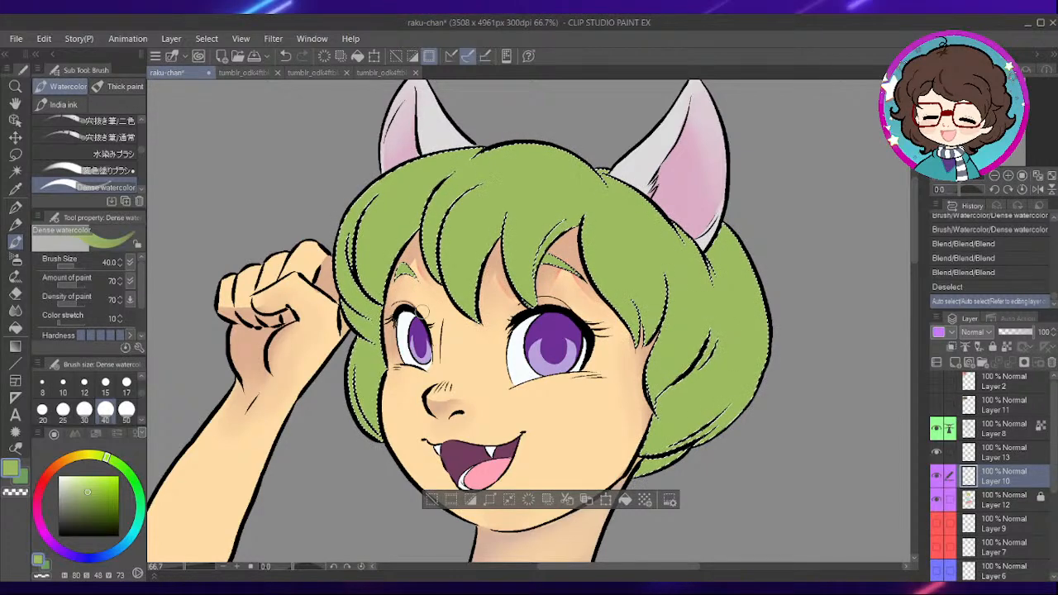
click(102, 502)
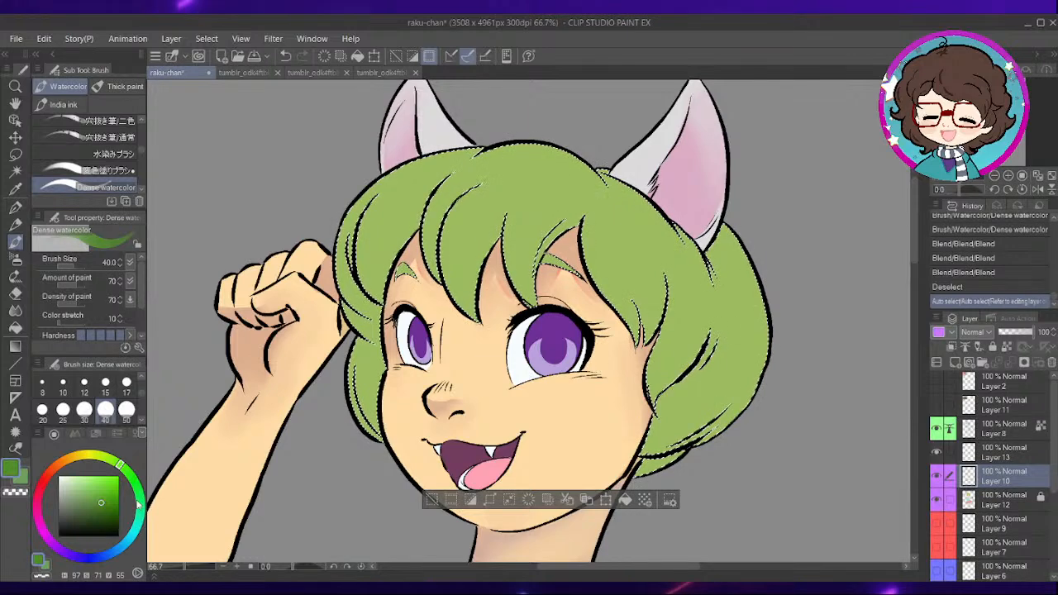
click(138, 504)
click(92, 506)
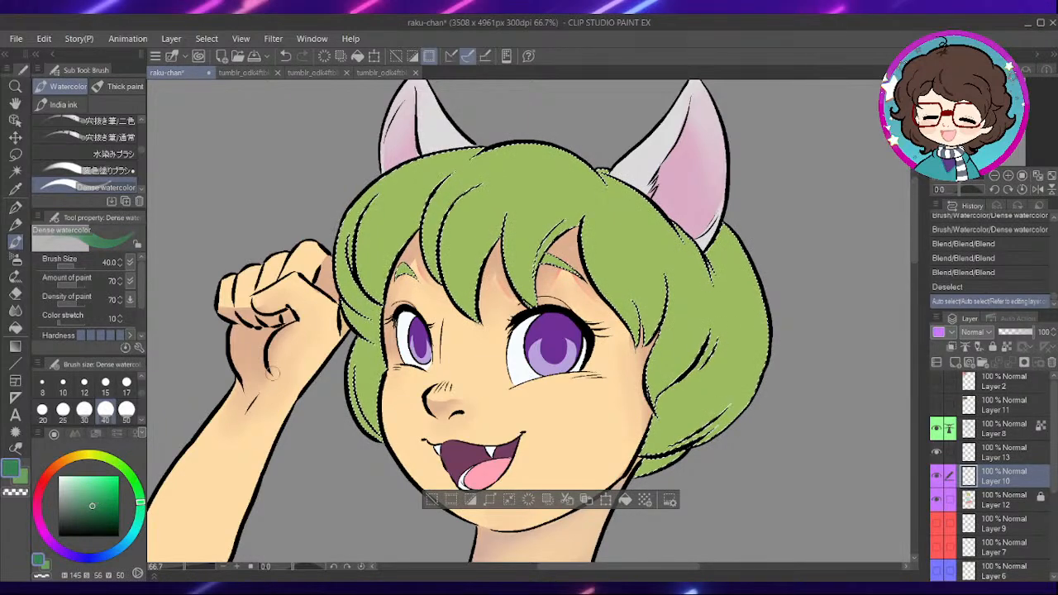
- Paint dark green shadow strokes at size 40 on the lower hair behind the cheek nearest the raised hand
scroll(434, 344, up, 1)
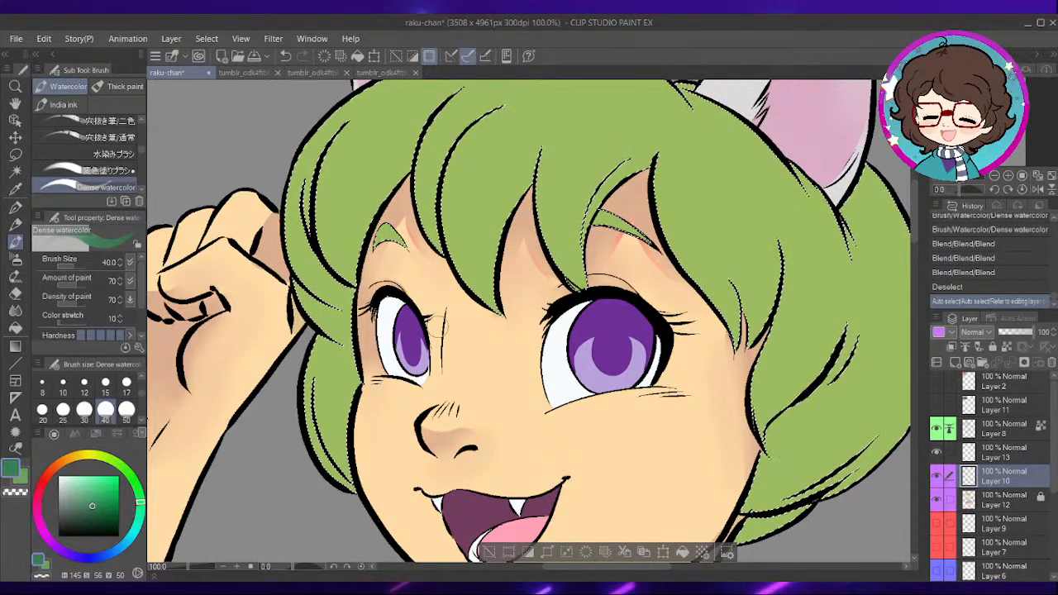
click(106, 386)
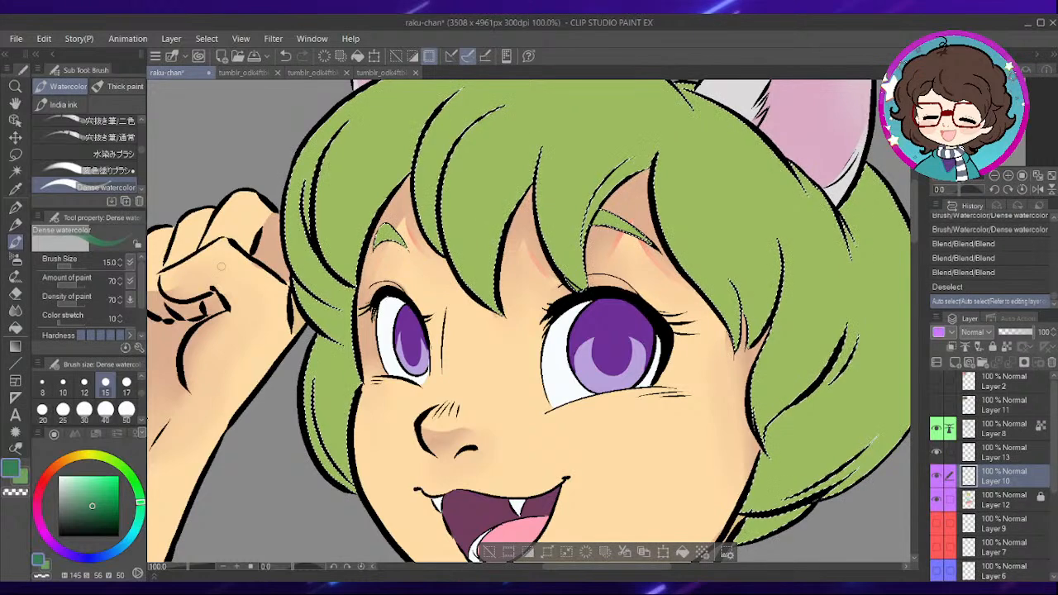
click(105, 413)
drag(321, 382, 363, 488)
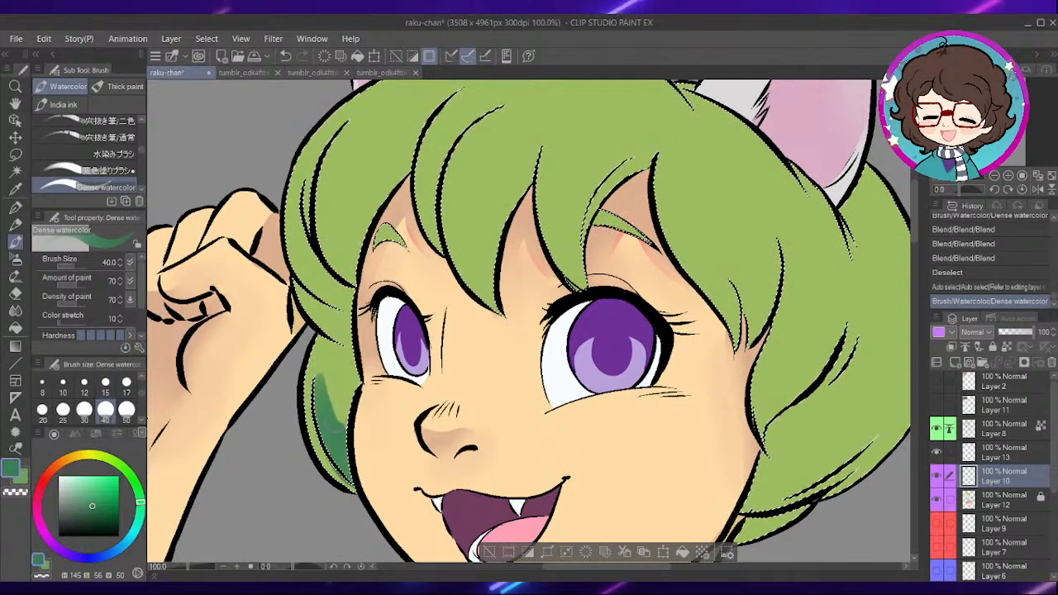
drag(340, 355, 338, 438)
drag(326, 333, 337, 480)
drag(320, 381, 350, 487)
mouse_move(330, 364)
mouse_down()
mouse_move(345, 451)
mouse_move(340, 430)
mouse_up()
- Shade the lower back hair on the other side of the face with dark green, ending in spiky upward strokes
drag(764, 409, 662, 364)
mouse_move(724, 394)
mouse_down()
mouse_move(662, 364)
mouse_move(701, 370)
mouse_move(639, 319)
mouse_move(691, 244)
mouse_move(617, 349)
mouse_move(680, 327)
mouse_move(712, 276)
mouse_up()
mouse_move(609, 374)
mouse_down()
mouse_move(708, 321)
mouse_move(583, 405)
mouse_up()
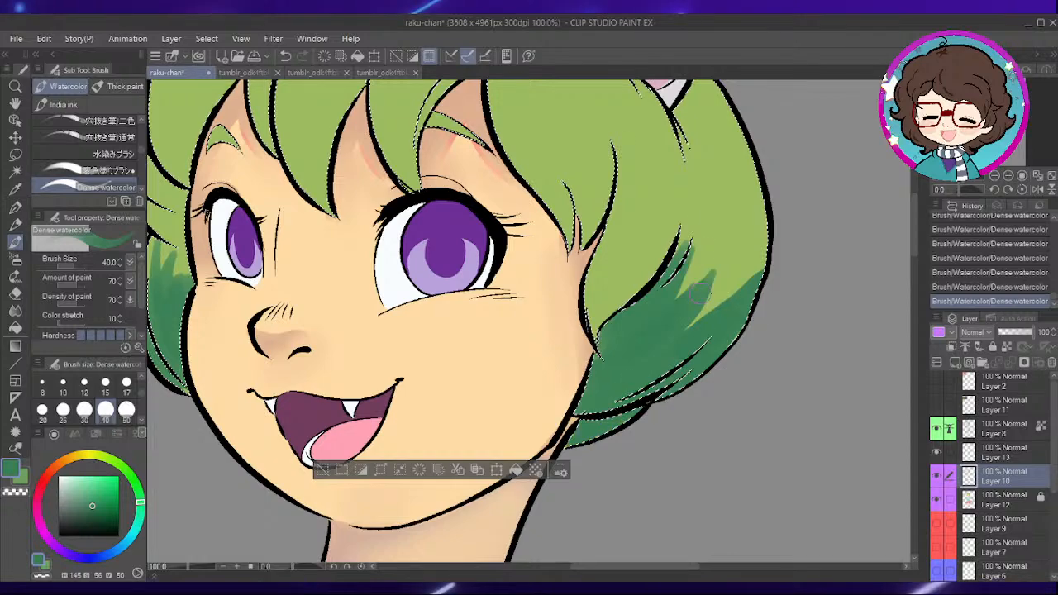
drag(579, 217, 588, 287)
- Add dark green shadows to the eyebrows, the fringe edges above them and the locks beside the raised fist
drag(516, 231, 672, 416)
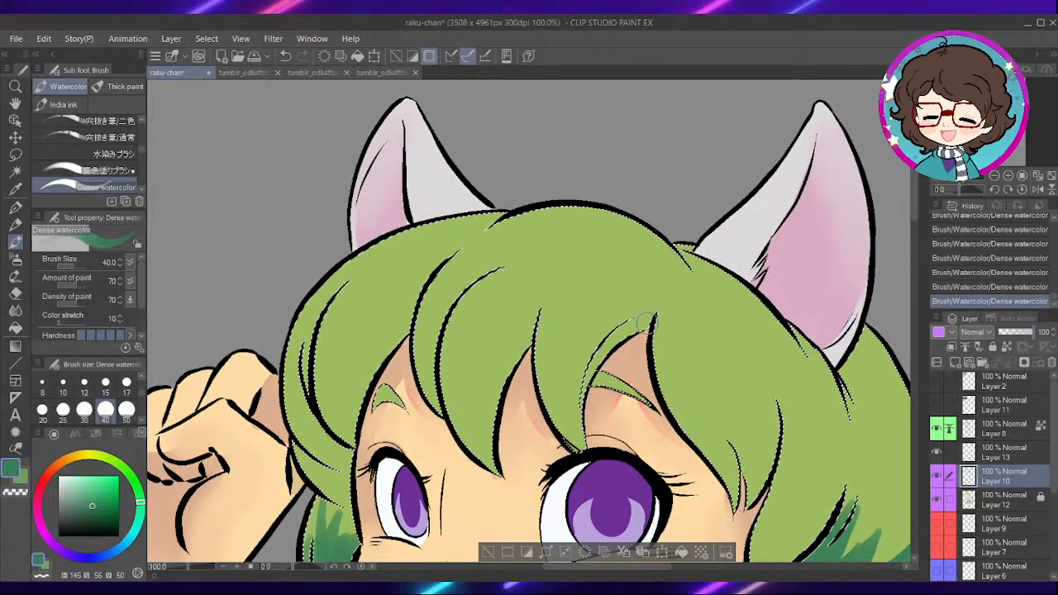
drag(644, 325, 591, 382)
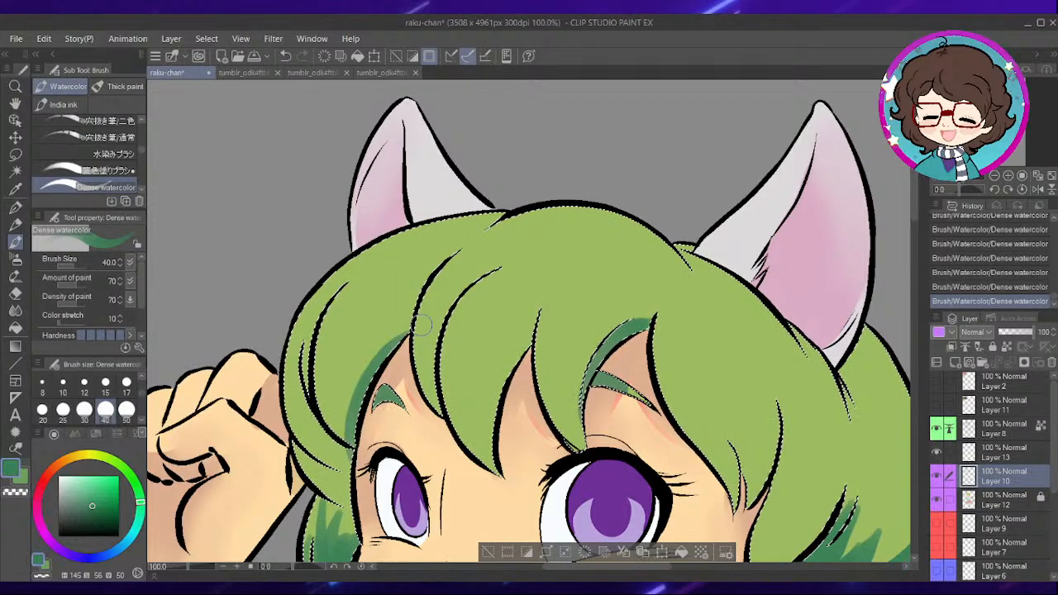
drag(450, 340, 575, 235)
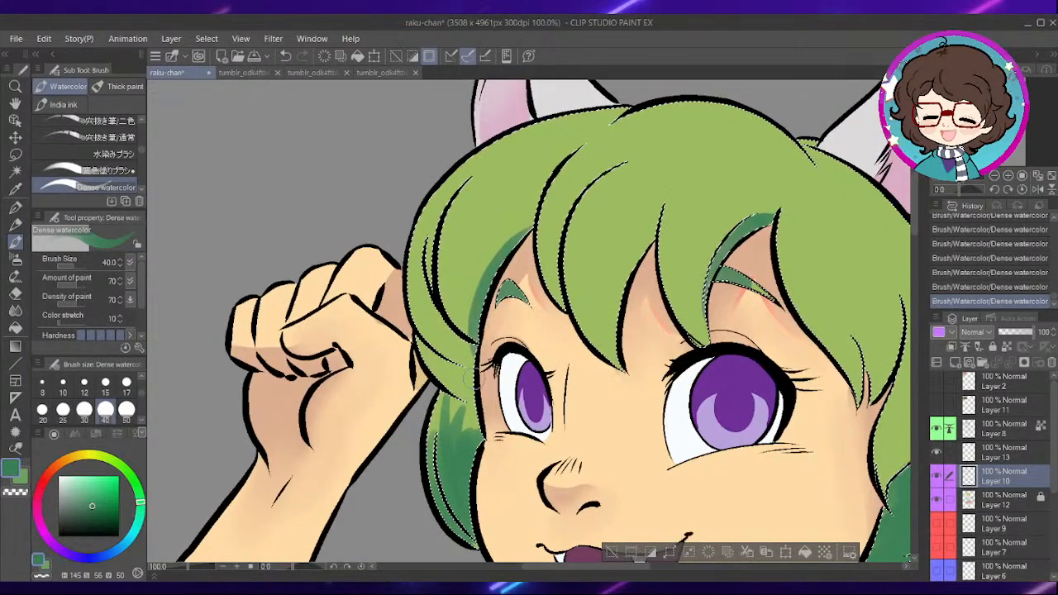
drag(451, 393, 469, 425)
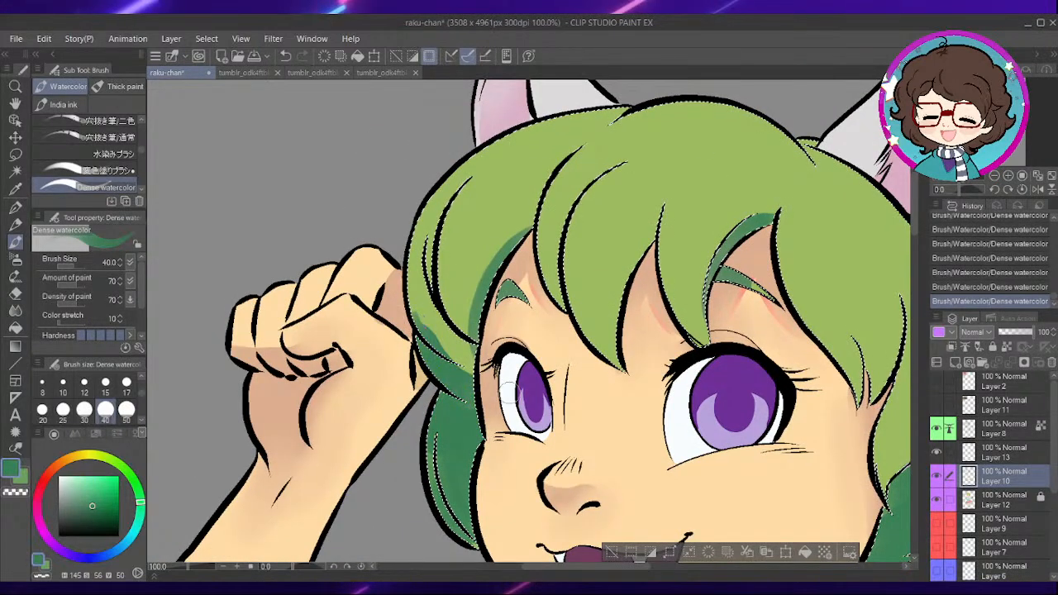
- Shade the locks beside the raised fist and the edges of the central fringe strands with dark green strokes
drag(424, 318, 470, 361)
drag(418, 240, 450, 335)
drag(422, 290, 467, 347)
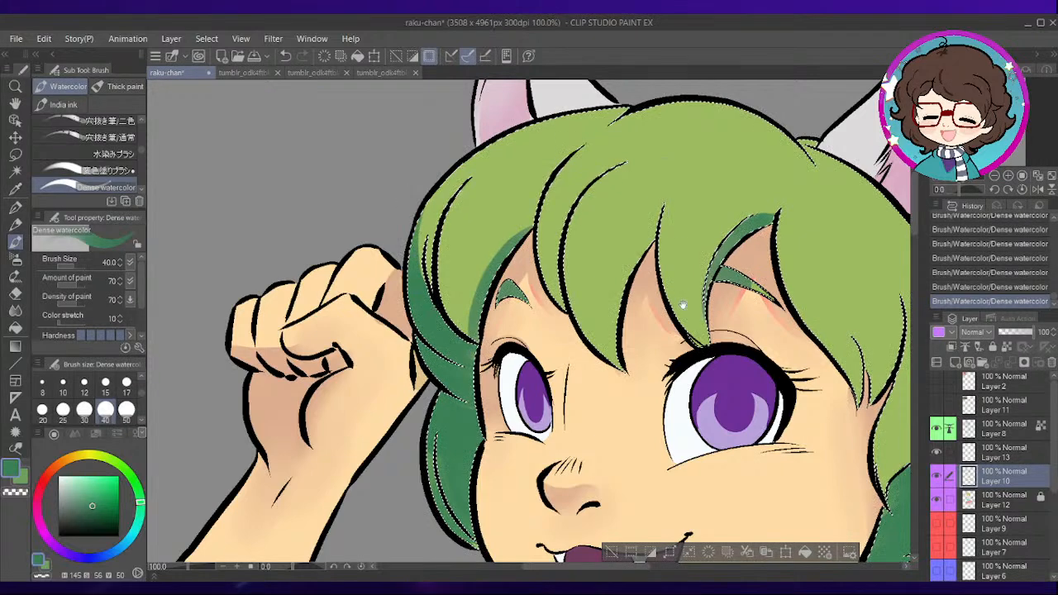
drag(679, 282, 642, 315)
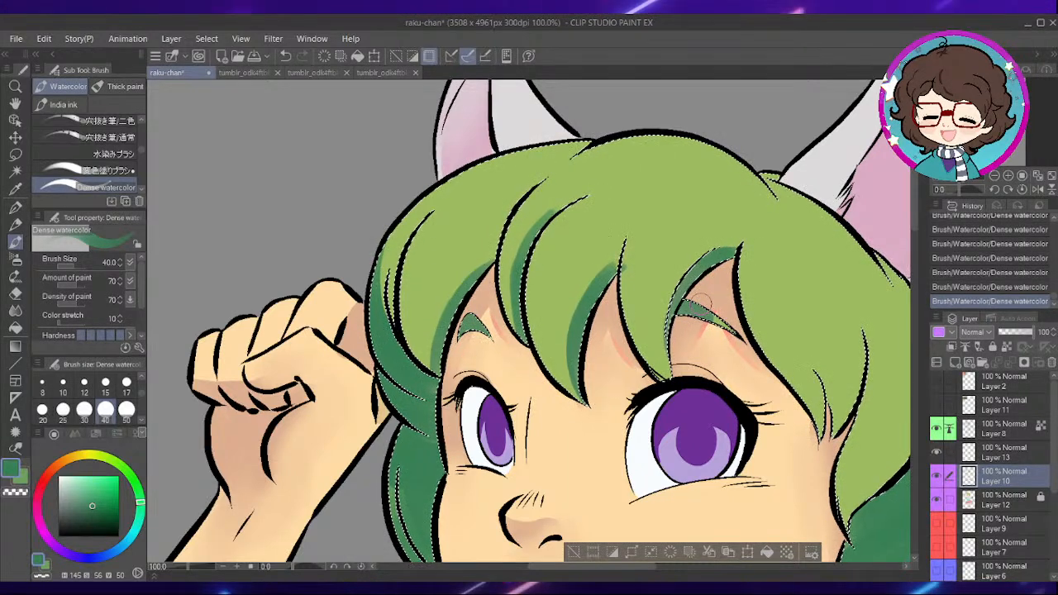
drag(688, 286, 634, 286)
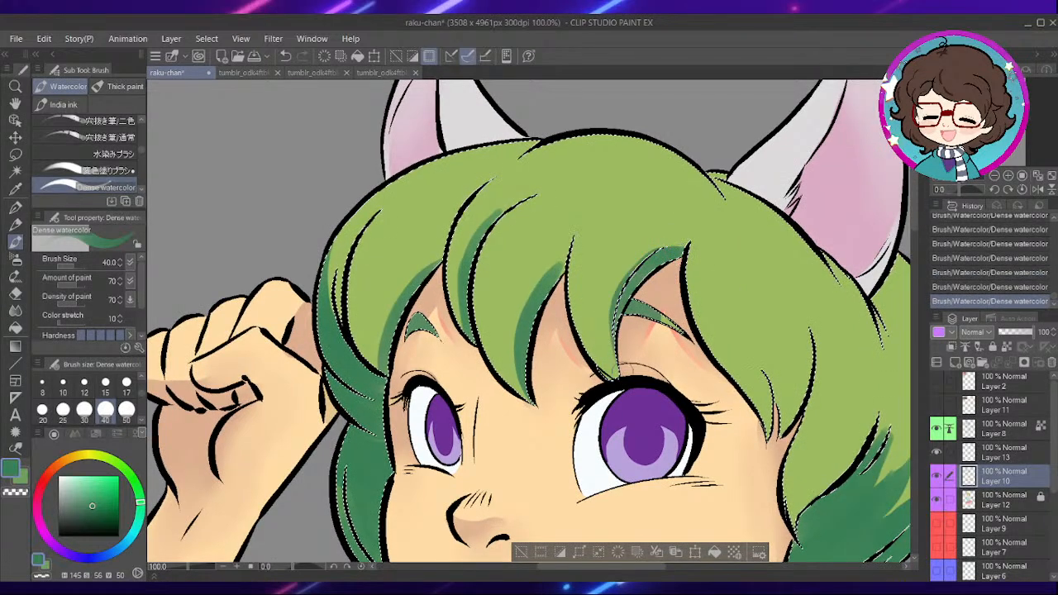
- Add dark green shadows along the long fringe lock beside the larger eye and the side lock in front of the back hair
drag(678, 312, 587, 299)
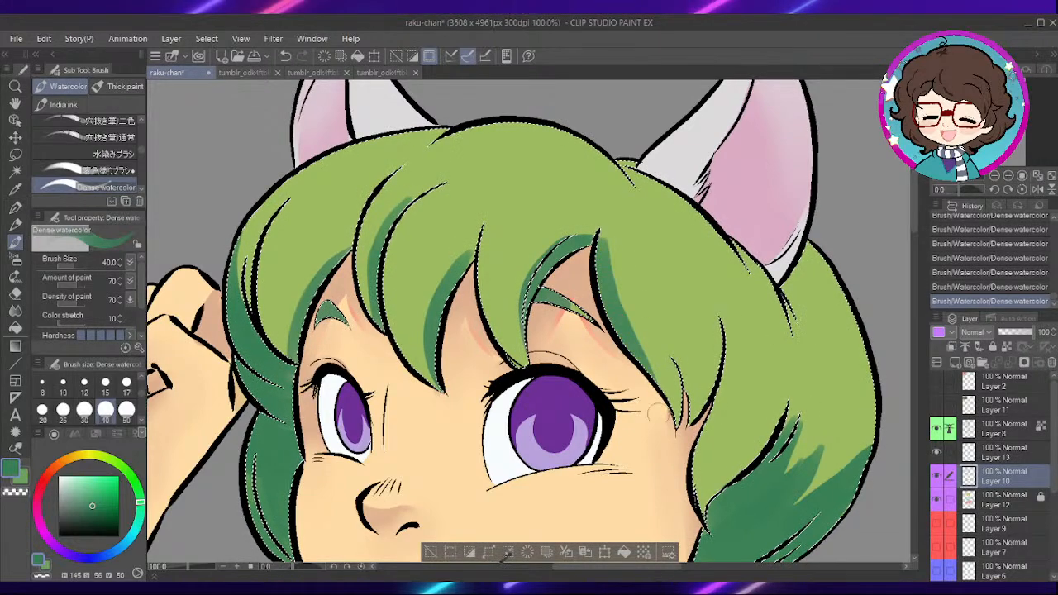
key(ctrl+z)
key(ctrl+y)
drag(751, 373, 724, 325)
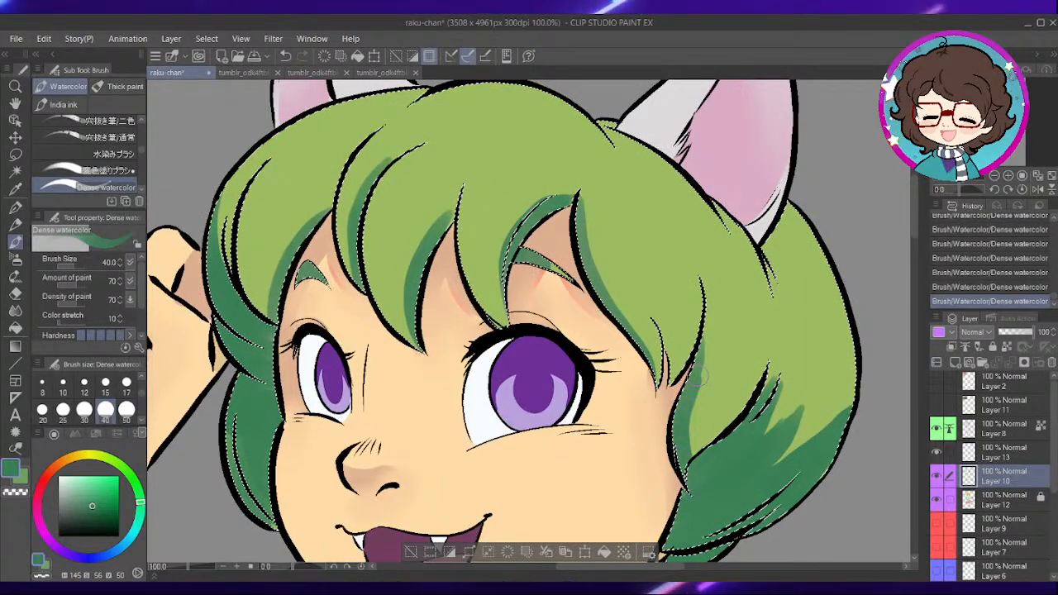
scroll(733, 321, down, 2)
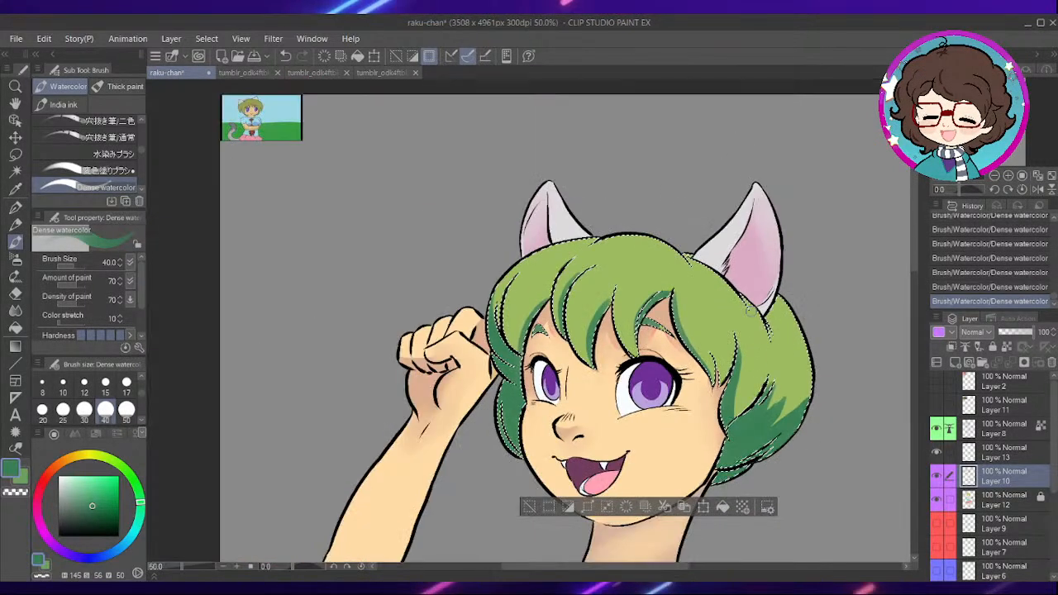
- Paint dark green shadows on the hair beneath the larger cat ear and on the small tuft at its inner base
scroll(734, 321, up, 5)
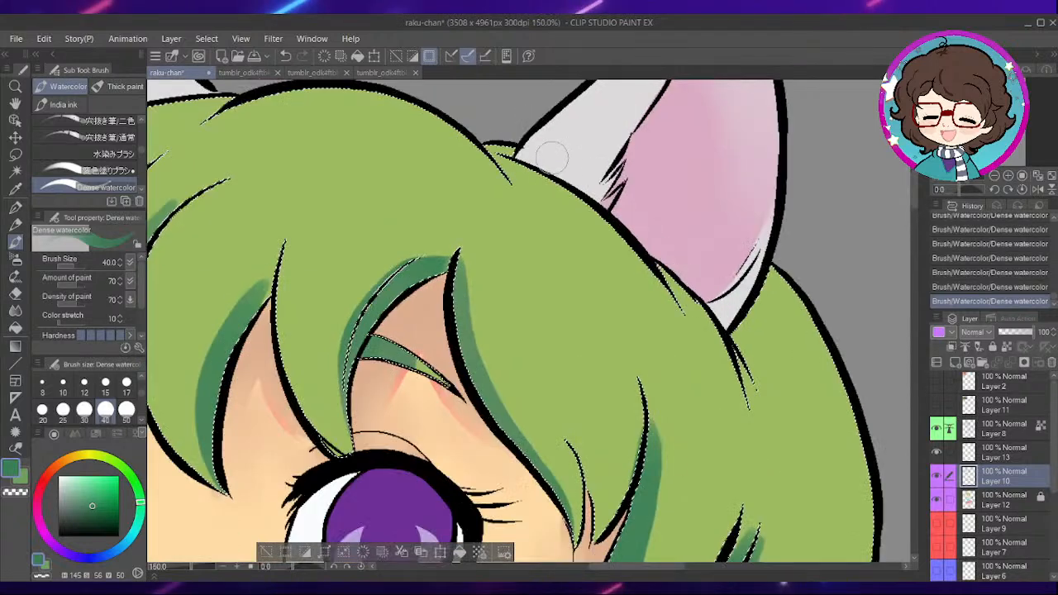
drag(498, 135, 518, 140)
mouse_move(732, 323)
mouse_down()
mouse_move(761, 283)
mouse_move(735, 383)
mouse_move(773, 254)
mouse_move(774, 315)
mouse_move(747, 348)
mouse_move(774, 252)
mouse_move(746, 357)
mouse_up()
key(ctrl+z)
key(ctrl+z)
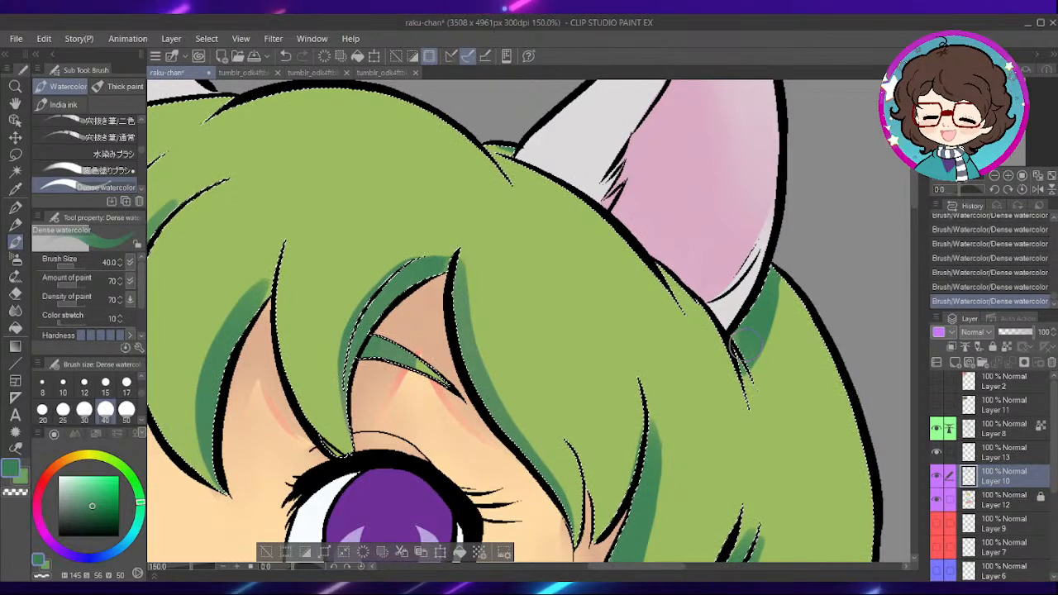
- Sample the light green of the hair and mix a bright yellow-green of H68 S50 V97 for the highlights
scroll(604, 230, down, 4)
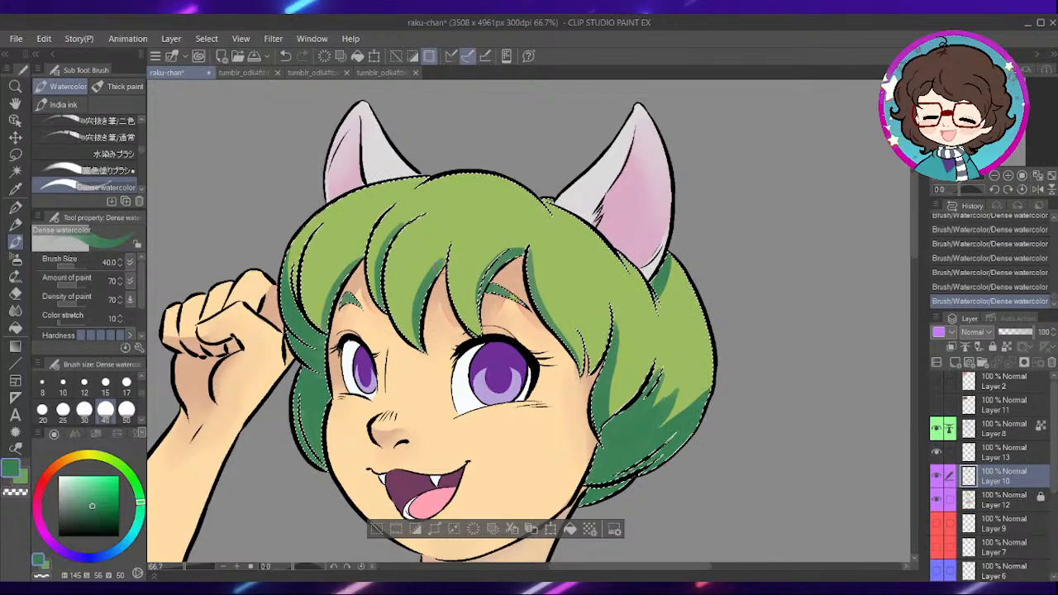
alt+click(457, 275)
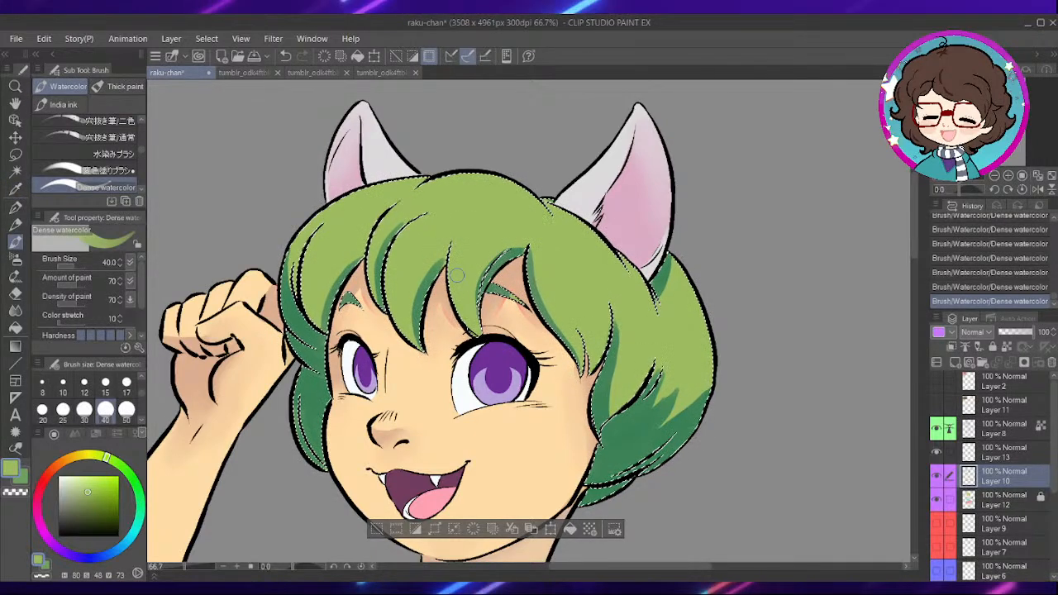
click(89, 477)
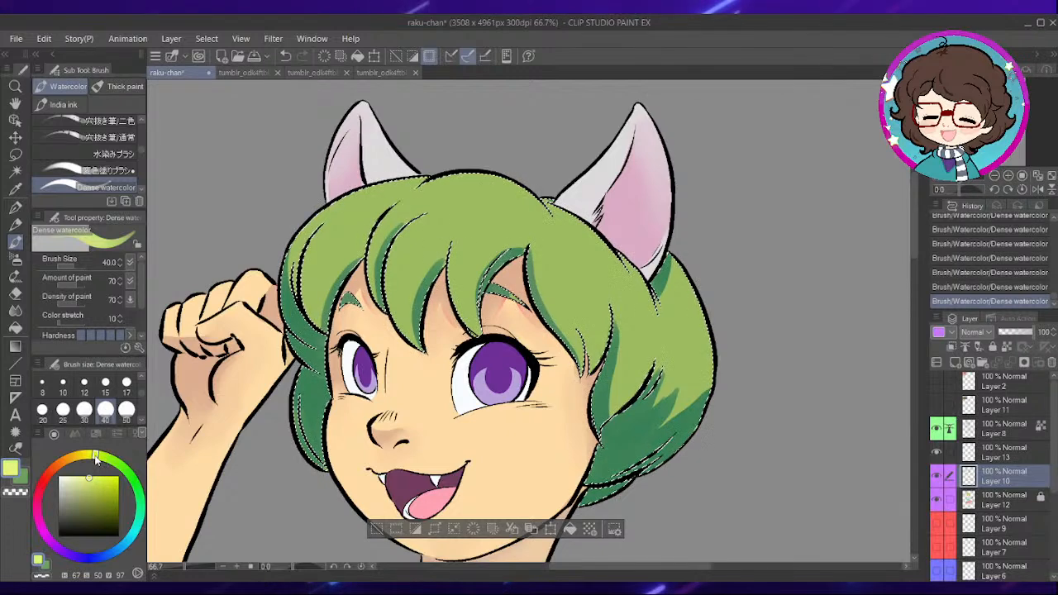
drag(708, 437, 663, 367)
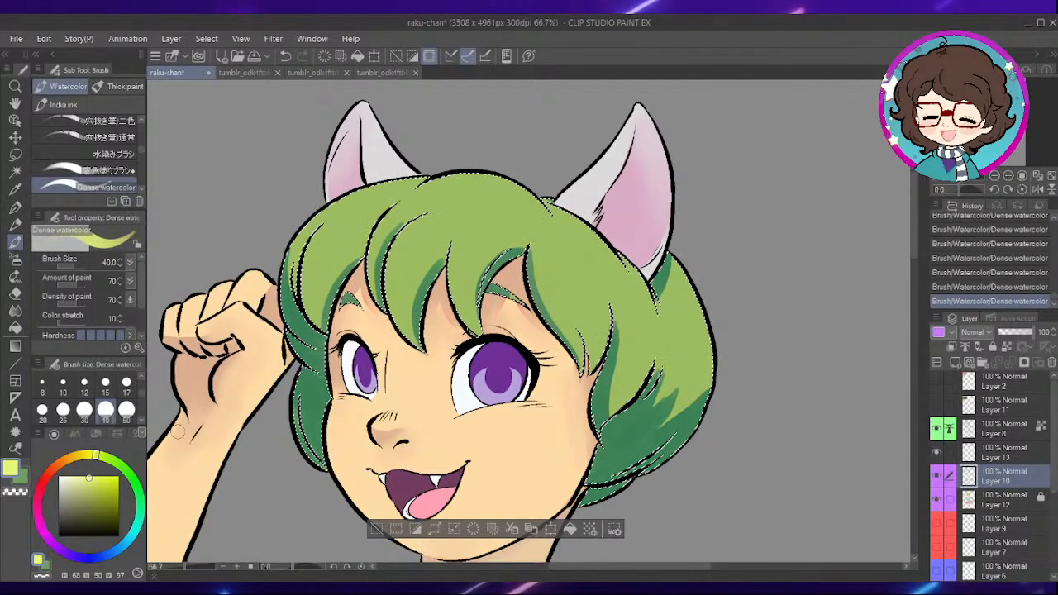
- Find the hair highlight 12 brush among the Decoration effect brushes and select it
click(16, 275)
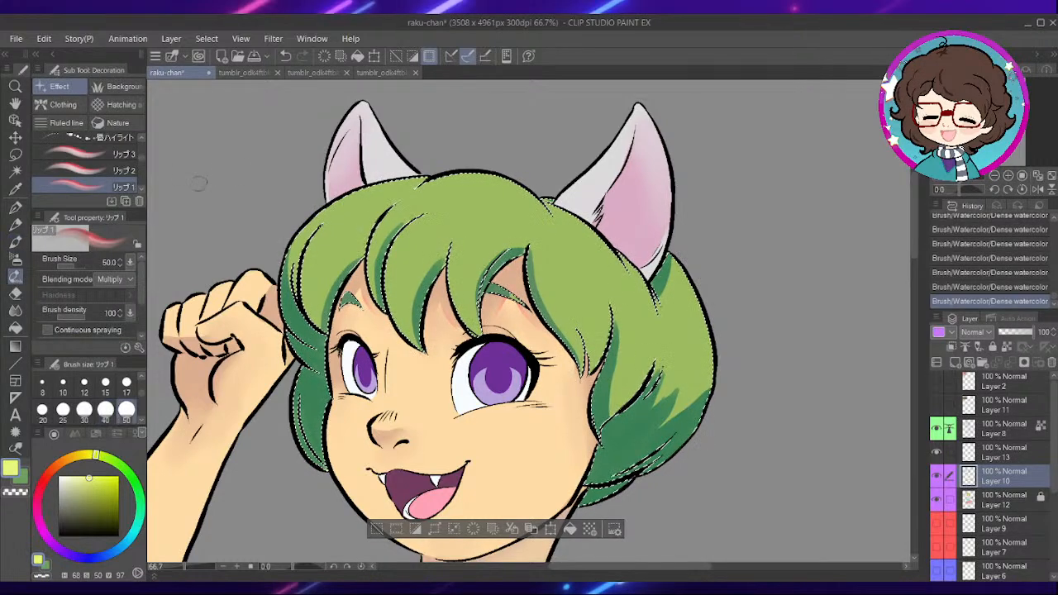
drag(140, 160, 139, 182)
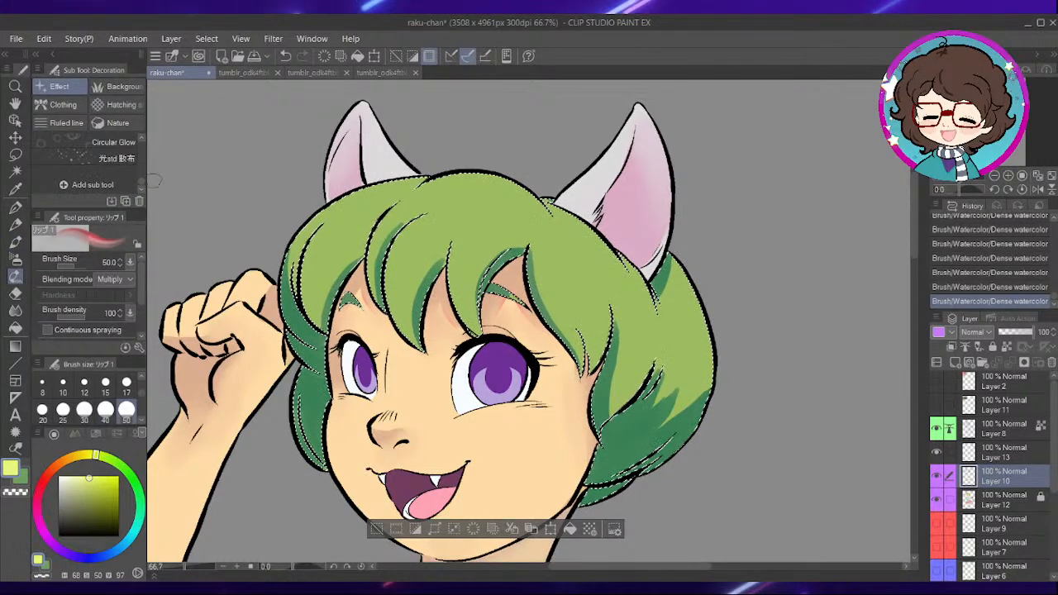
click(141, 139)
click(142, 139)
click(142, 139)
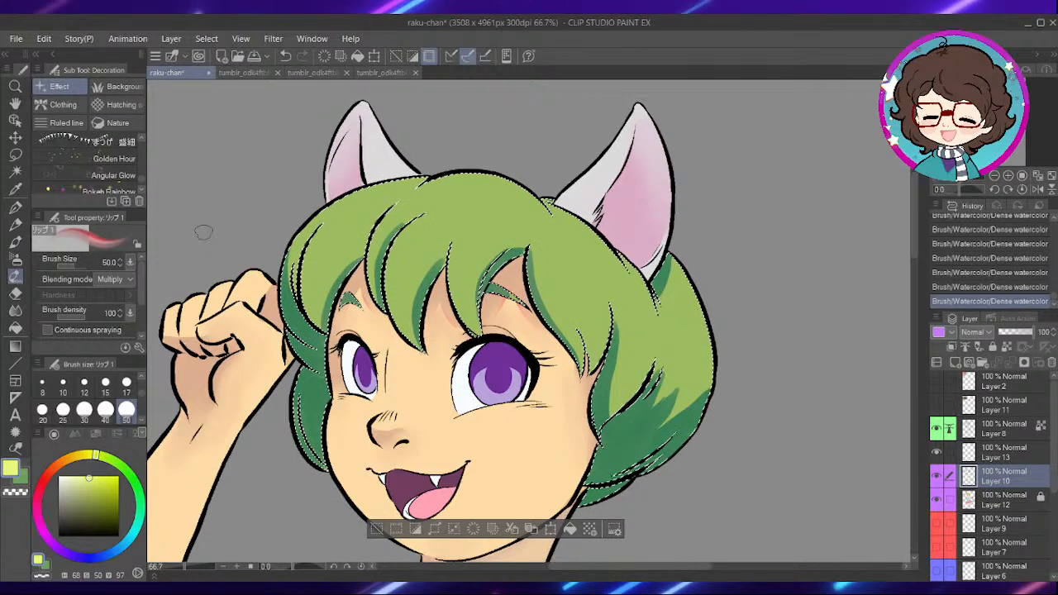
drag(420, 333, 495, 331)
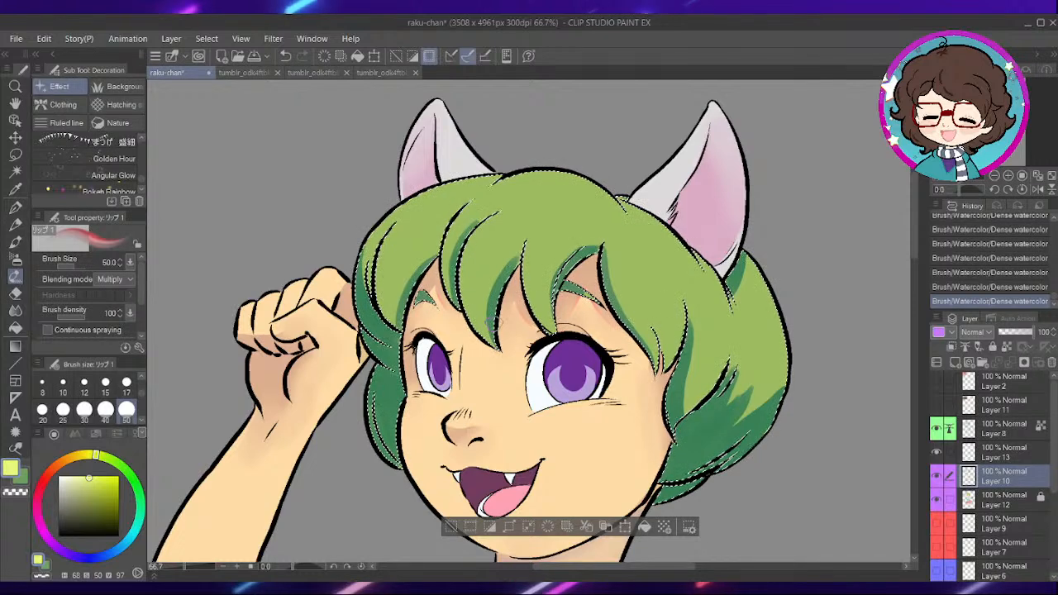
scroll(99, 162, down, 2)
click(141, 138)
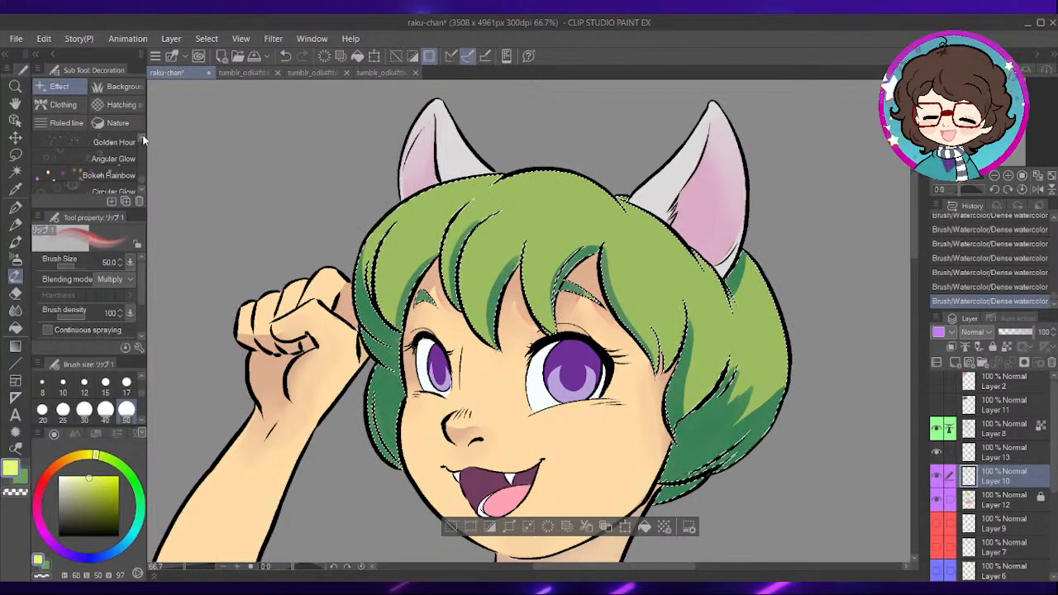
drag(192, 200, 191, 198)
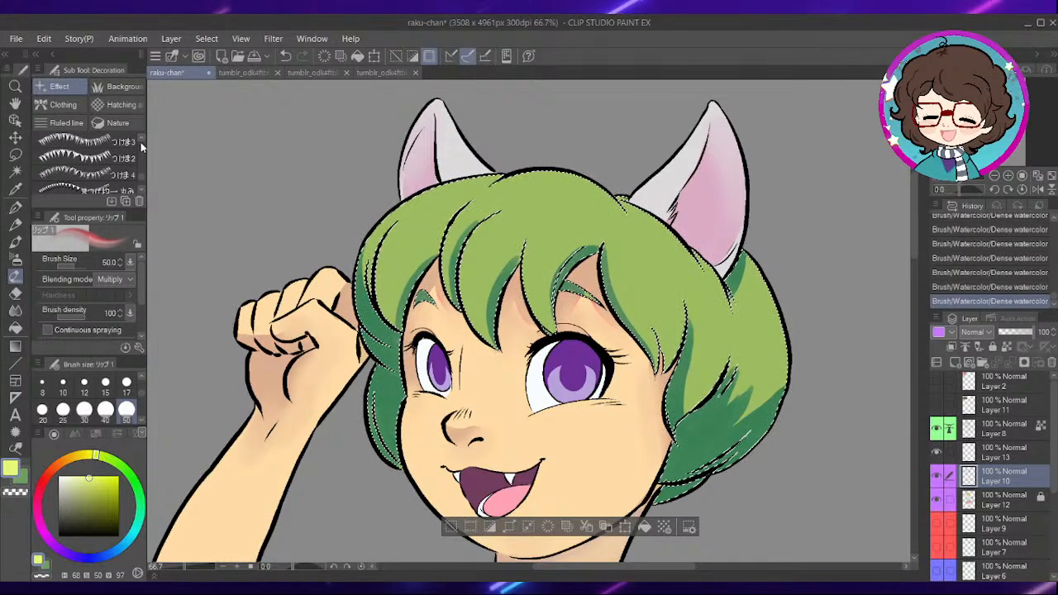
scroll(139, 142, down, 3)
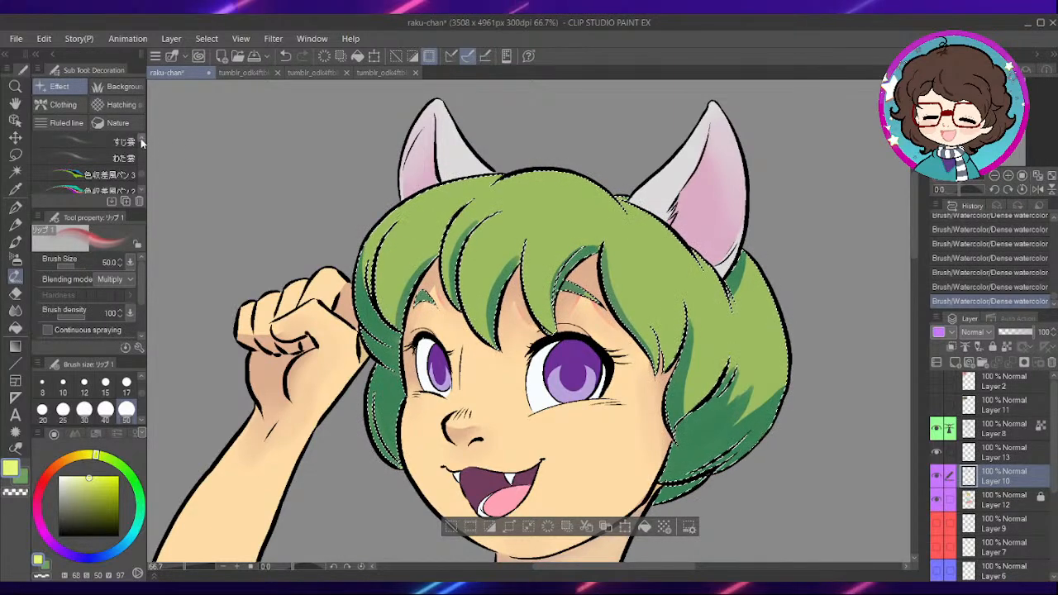
scroll(140, 144, up, 3)
scroll(141, 144, up, 3)
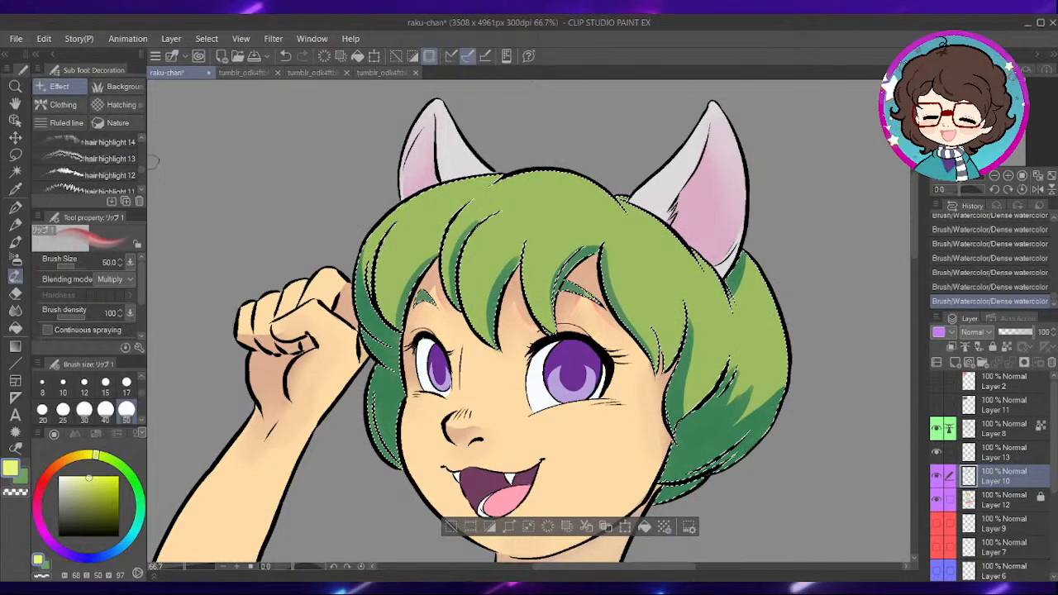
click(99, 175)
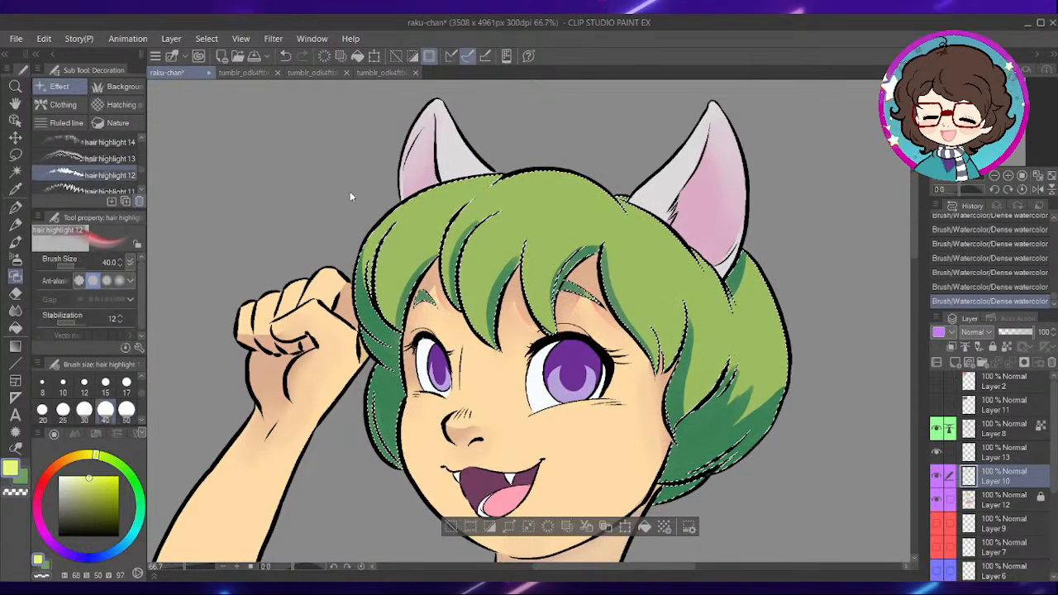
- Enlarge the highlight brush to 120 and paint a yellow-green highlight on the fringe section nearest the raised fist
scroll(140, 397, down, 2)
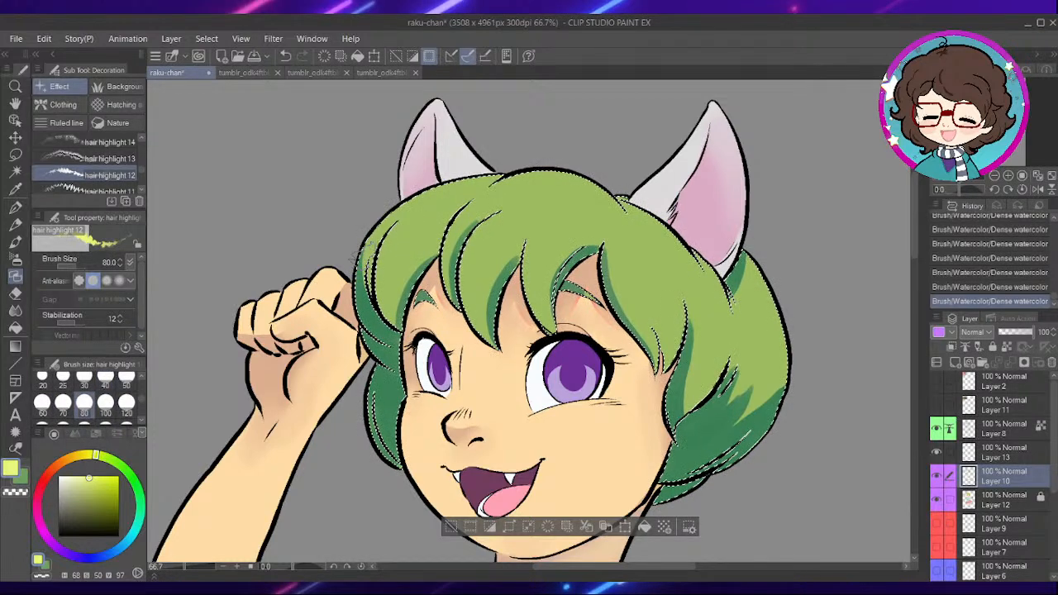
drag(371, 253, 448, 225)
click(126, 403)
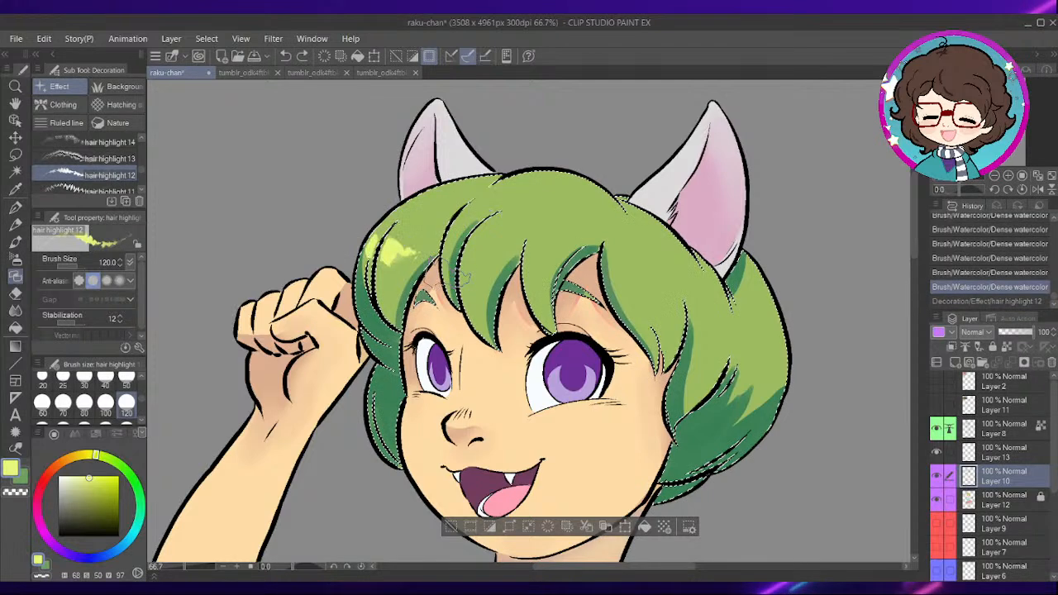
key(ctrl+y)
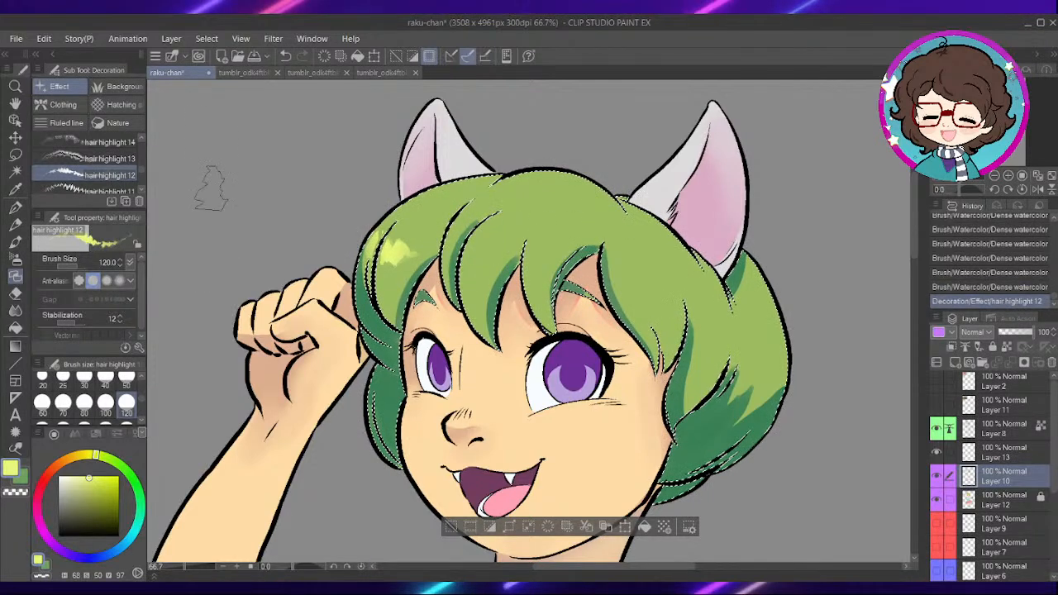
drag(453, 239, 757, 318)
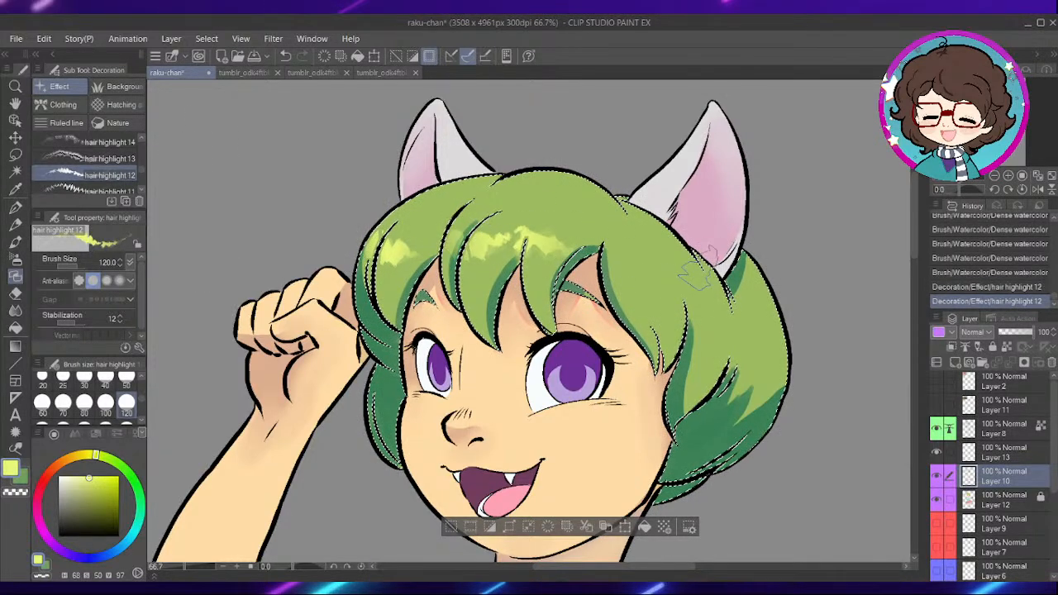
key(ctrl+z)
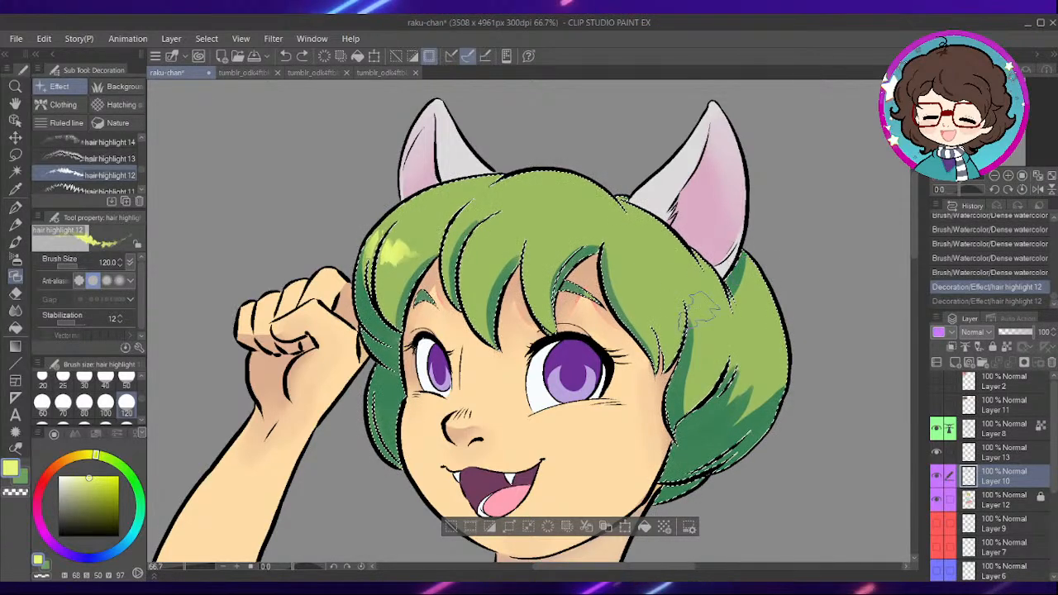
drag(641, 278, 756, 324)
key(ctrl+z)
- Paint yellow-green highlights on the hair below the larger cat ear and across the central fringe
drag(649, 278, 736, 320)
drag(473, 248, 536, 233)
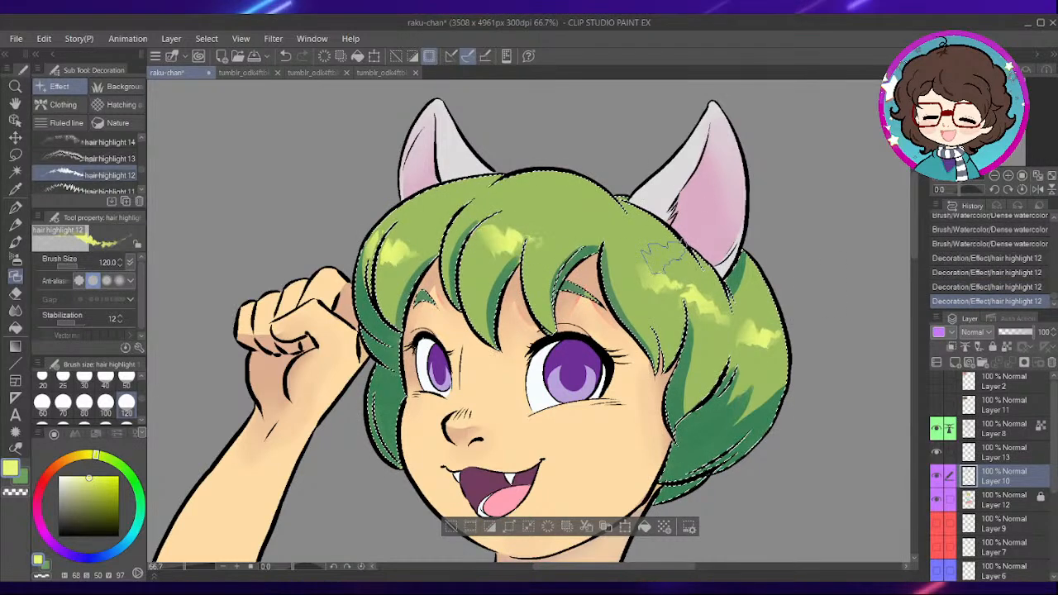
key(ctrl+minus)
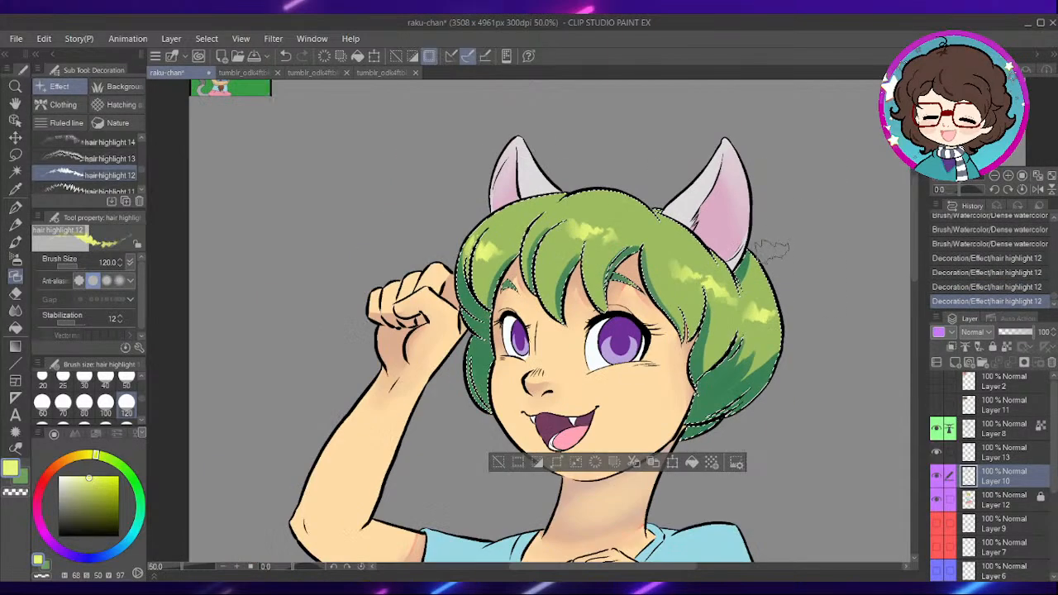
- Clear the hair selection and auto-select the face skin on Layer 12
key(ctrl+d)
key(ctrl+minus)
mouse_move(773, 397)
mouse_down()
mouse_move(630, 334)
mouse_move(610, 374)
mouse_up()
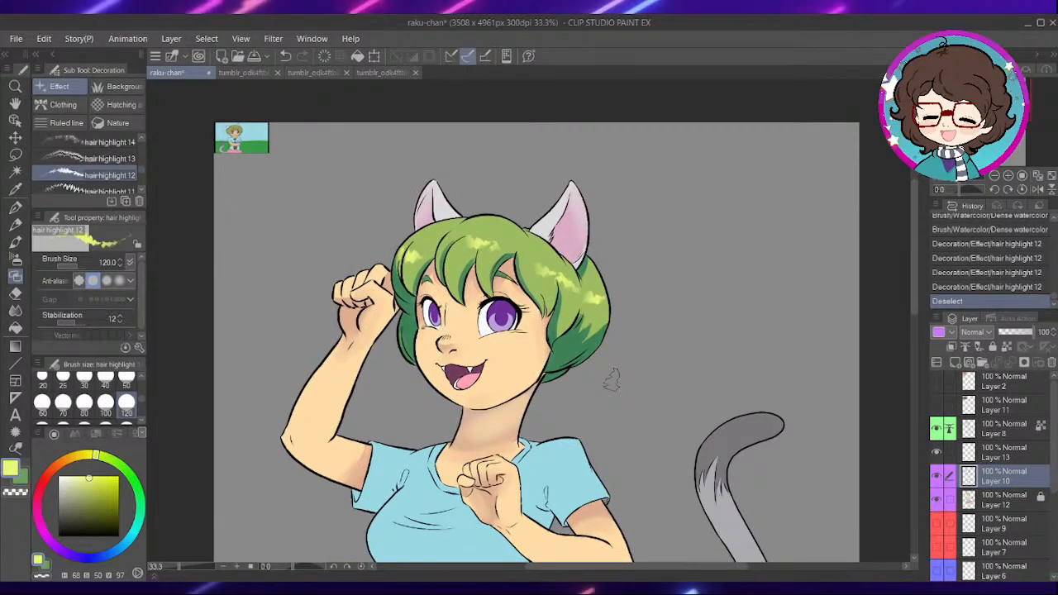
click(988, 500)
key(w)
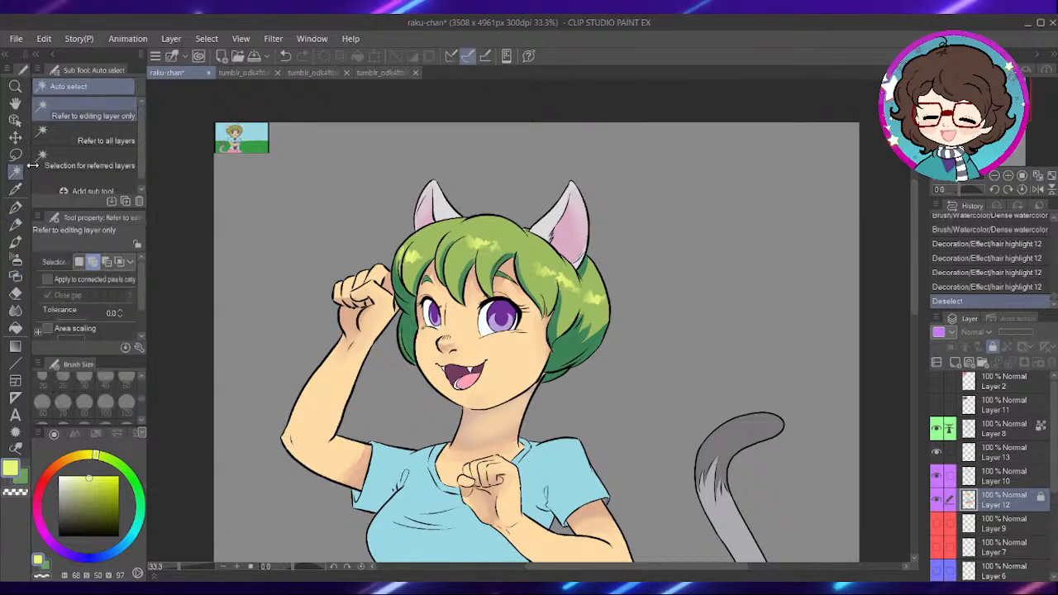
click(511, 370)
scroll(536, 348, up, 3)
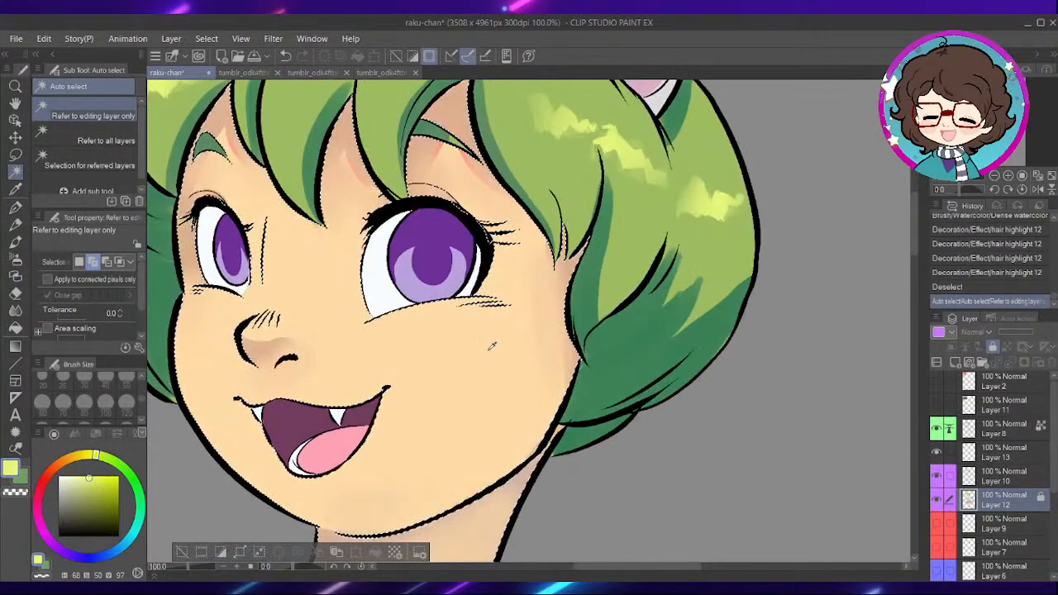
- Sample the face skin colour, shift it to salmon pink, and prepare the Soft airbrush on Layer 10
key(i)
click(489, 353)
key(w)
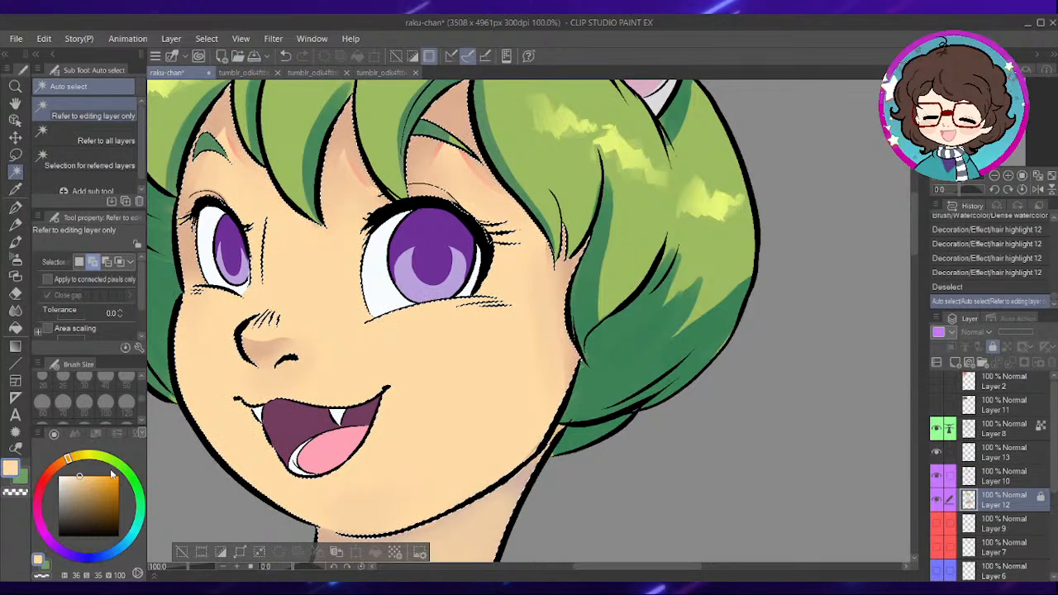
drag(53, 472, 47, 473)
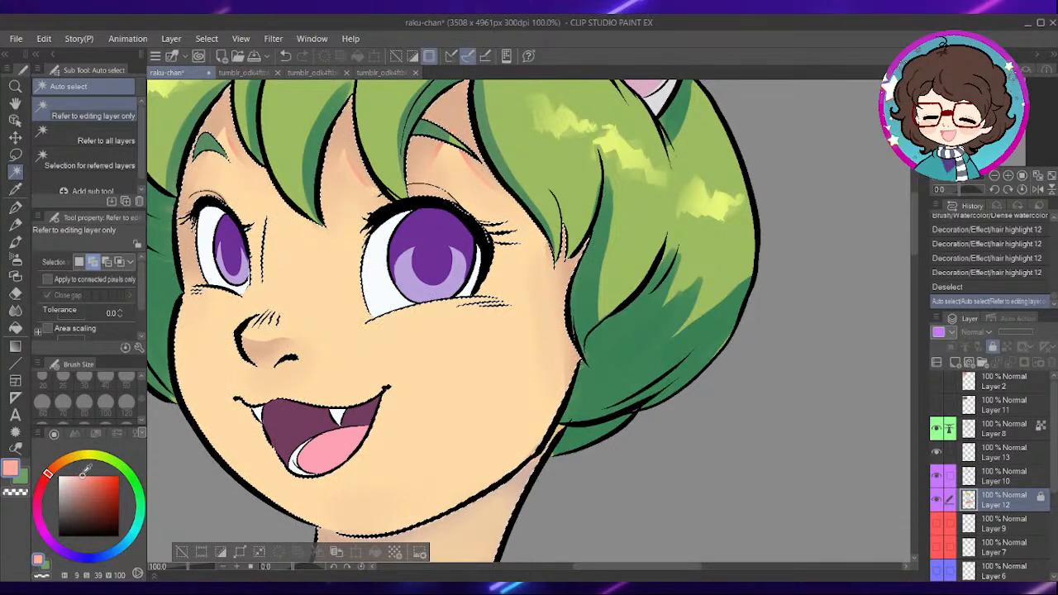
key(b)
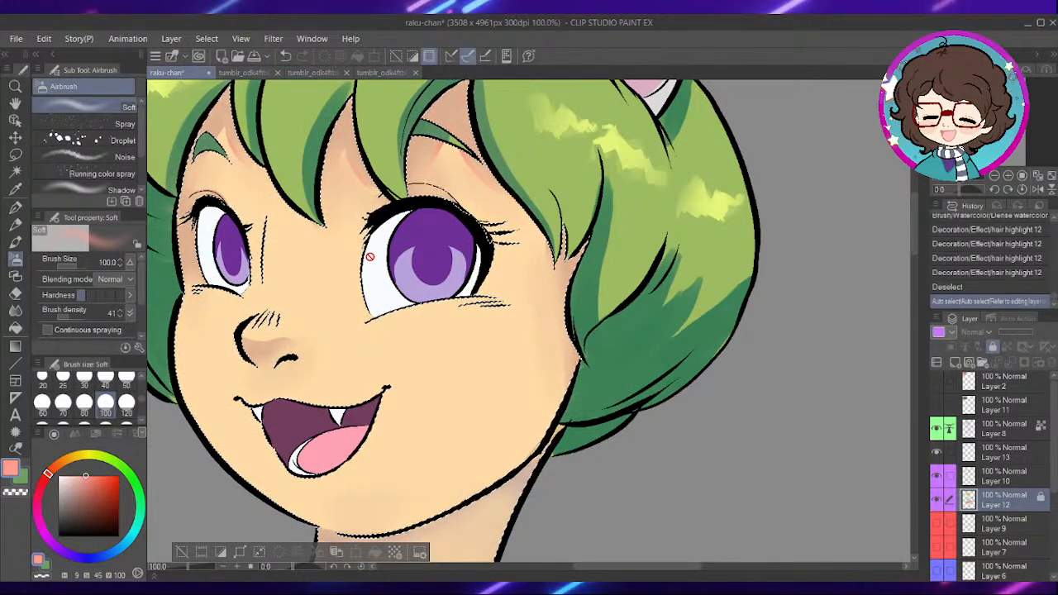
click(991, 469)
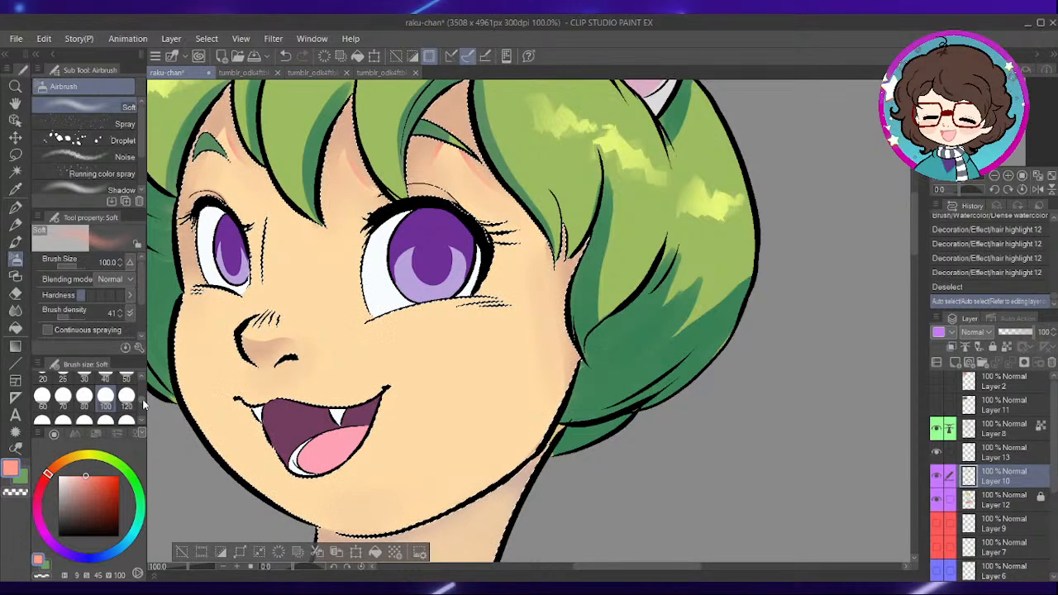
- Airbrush a soft pink blush on the cheek, reducing the brush size from 200 to 170
scroll(106, 422, down, 1)
mouse_move(412, 350)
mouse_down()
mouse_move(506, 331)
mouse_move(447, 352)
mouse_move(564, 350)
mouse_up()
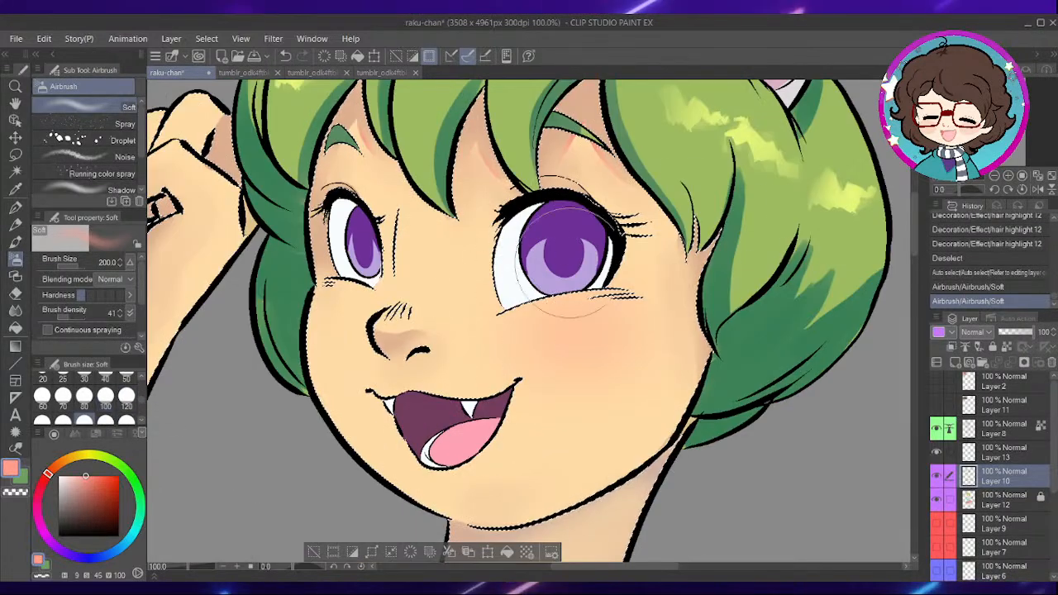
key(ctrl+z)
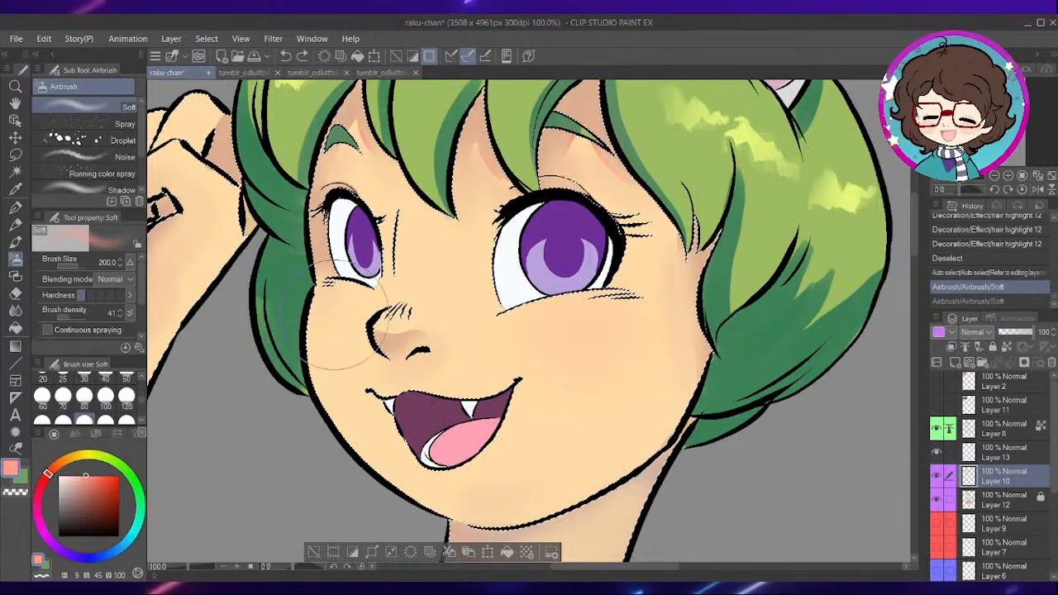
key(ctrl+y)
click(105, 397)
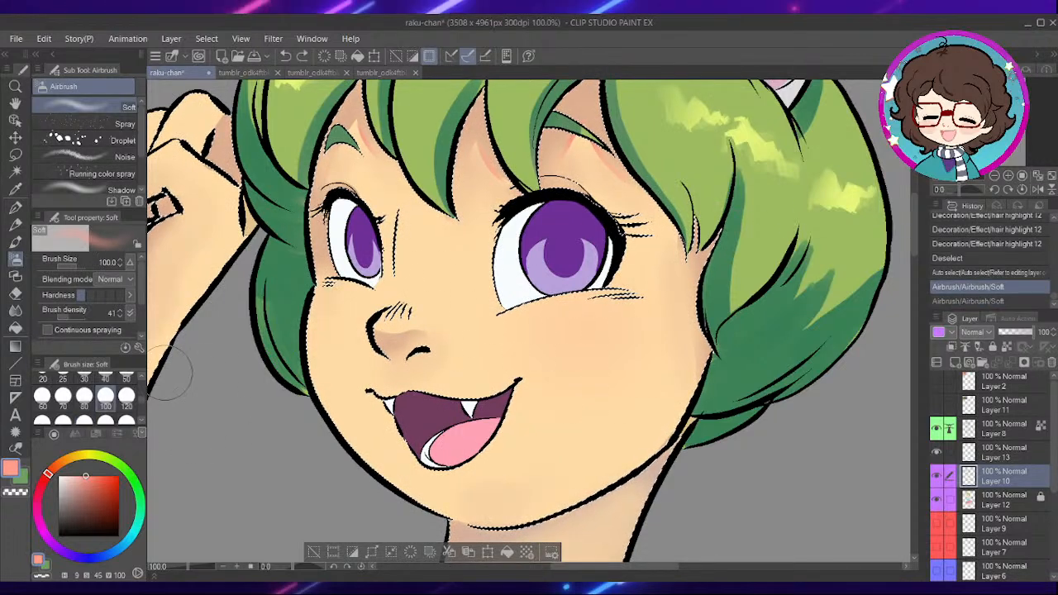
key(ctrl+z)
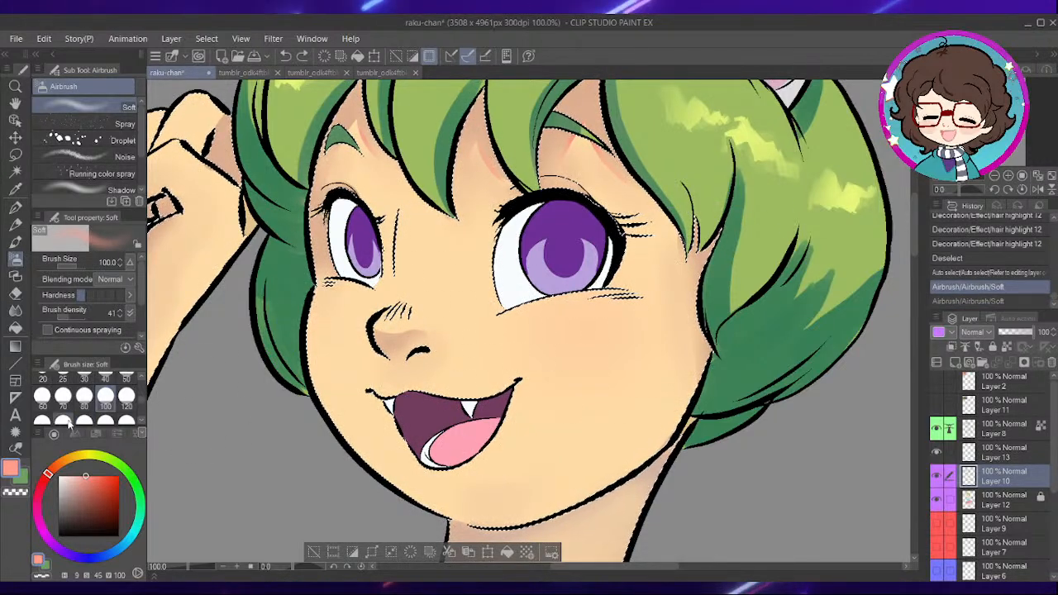
key(bracketright)
key(bracketright)
key(bracketright)
drag(553, 328, 579, 324)
scroll(608, 254, down, 2)
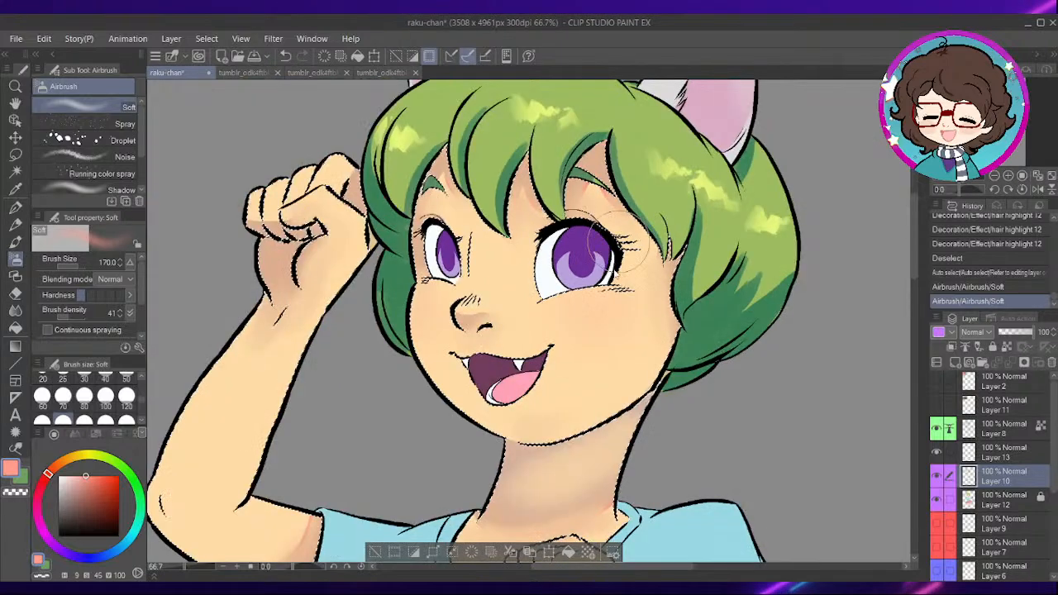
- Enlarge the Soft airbrush to 250 and tint the raised arm's elbow pink
drag(466, 403, 525, 330)
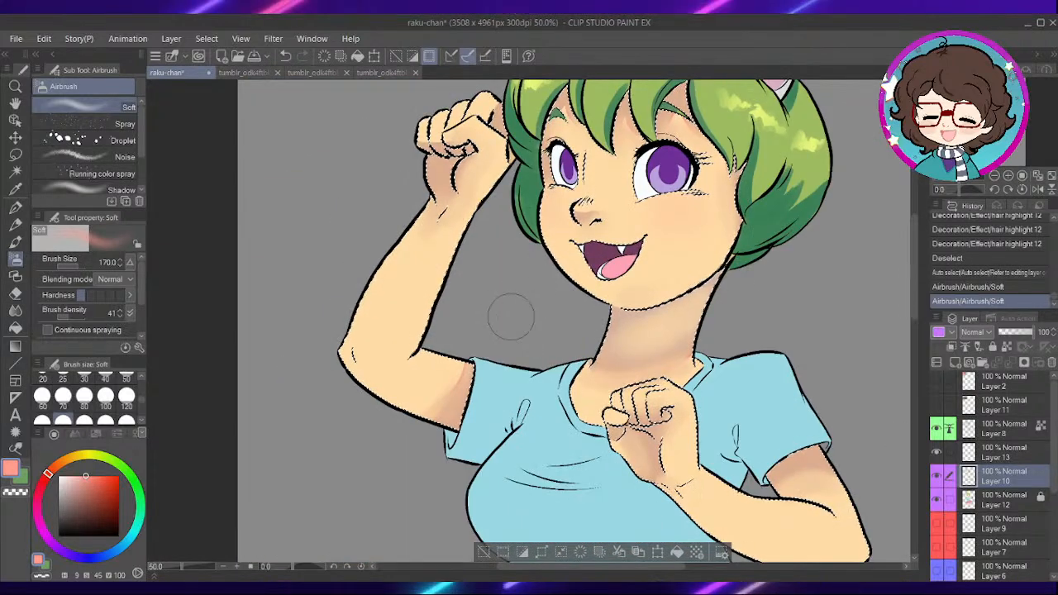
scroll(515, 307, up, 1)
drag(446, 306, 516, 294)
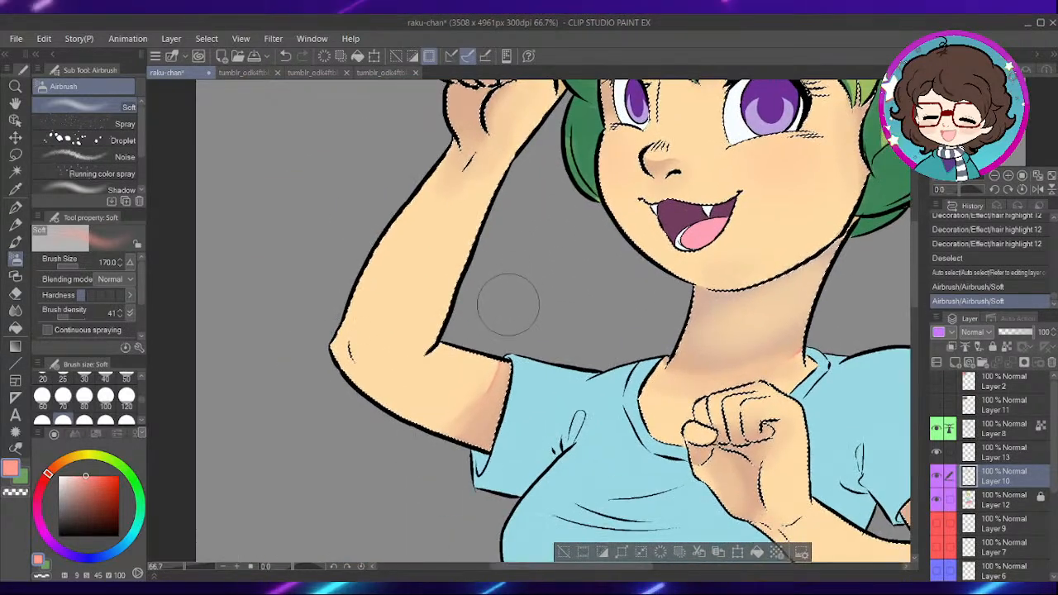
drag(746, 415, 753, 440)
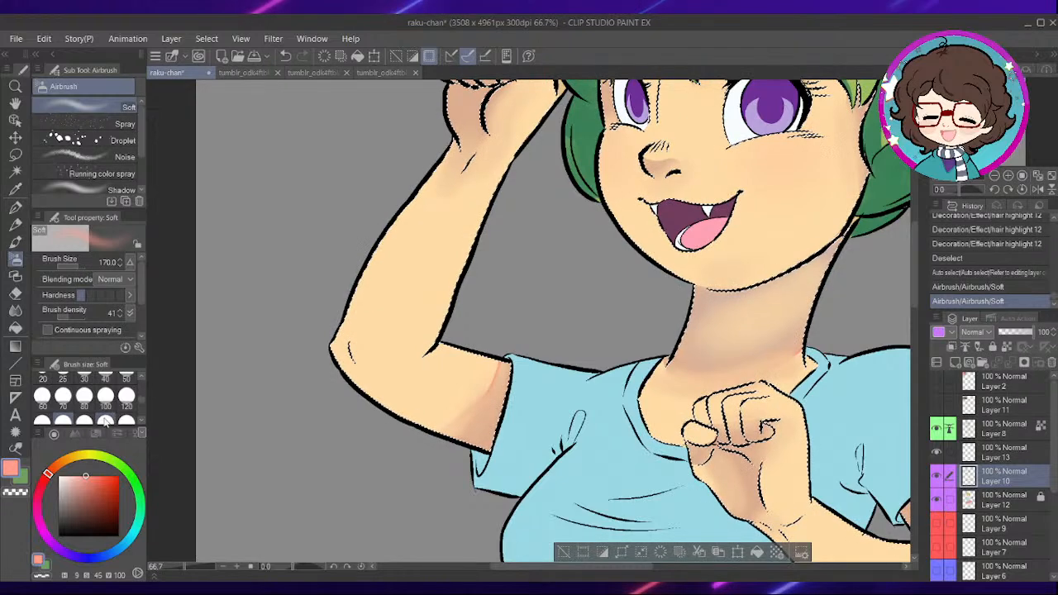
key(])
key(])
drag(363, 354, 354, 362)
- Airbrush a pink tint on the bent lower arm's elbow and clear the skin selection
scroll(586, 399, down, 1)
mouse_move(883, 530)
mouse_down()
mouse_move(671, 282)
mouse_move(708, 299)
mouse_move(696, 337)
mouse_up()
key(ctrl+z)
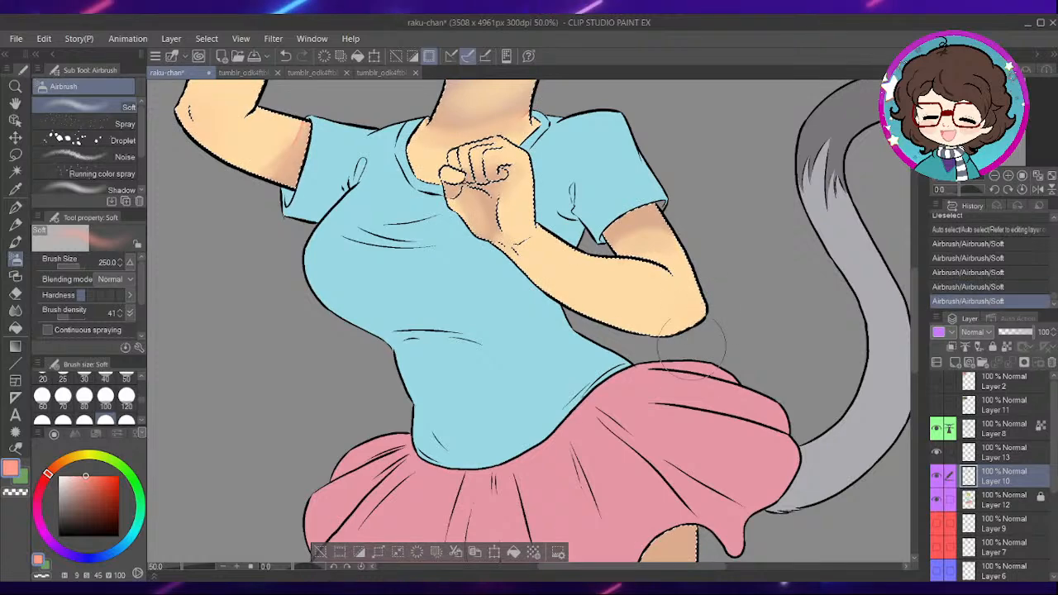
mouse_move(719, 278)
mouse_down()
mouse_move(784, 295)
mouse_move(791, 349)
mouse_up()
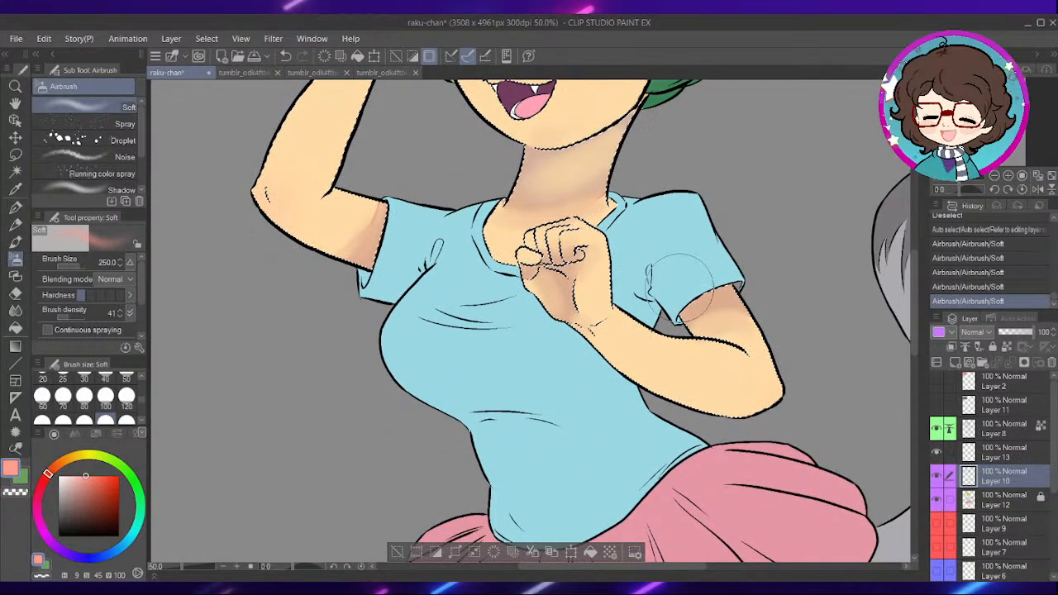
key(ctrl+d)
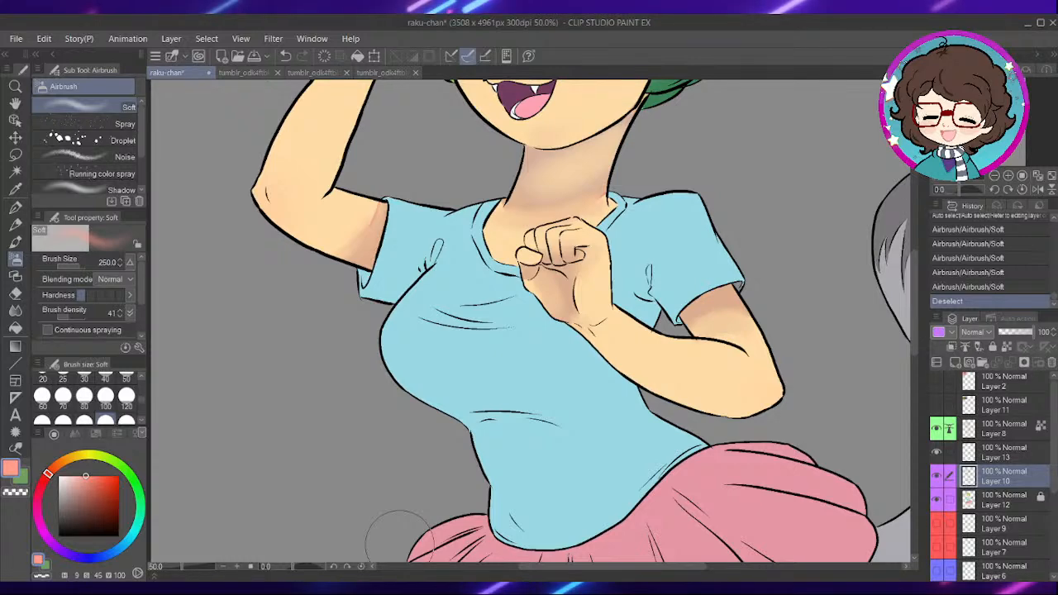
- Auto-select the grey tail on Layer 12 and make Layer 10 active for painting
mouse_move(628, 277)
mouse_down()
mouse_move(541, 358)
mouse_move(539, 463)
mouse_move(578, 544)
mouse_up()
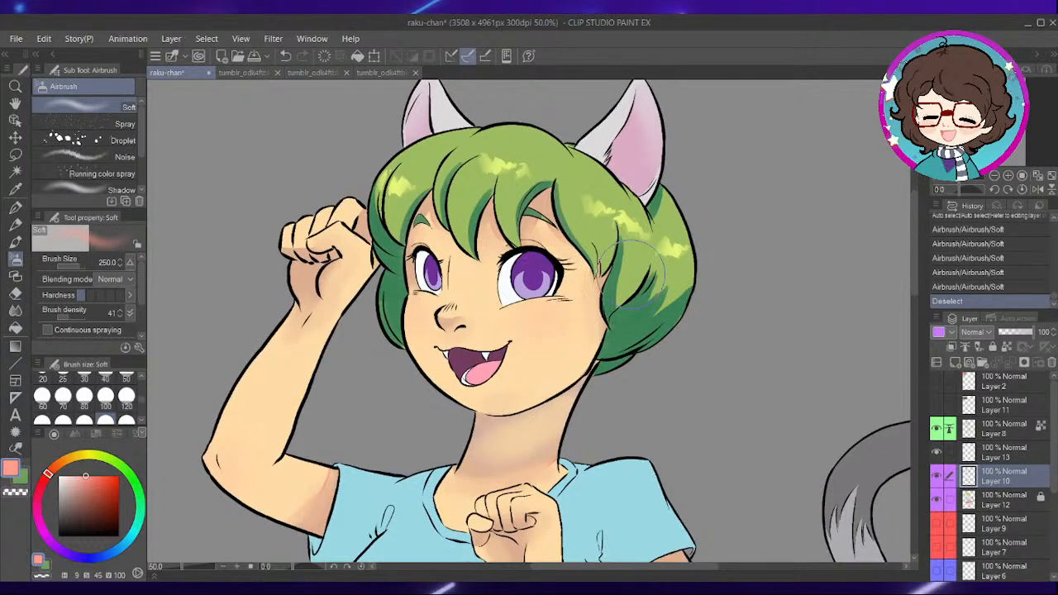
click(999, 503)
key(ctrl+plus)
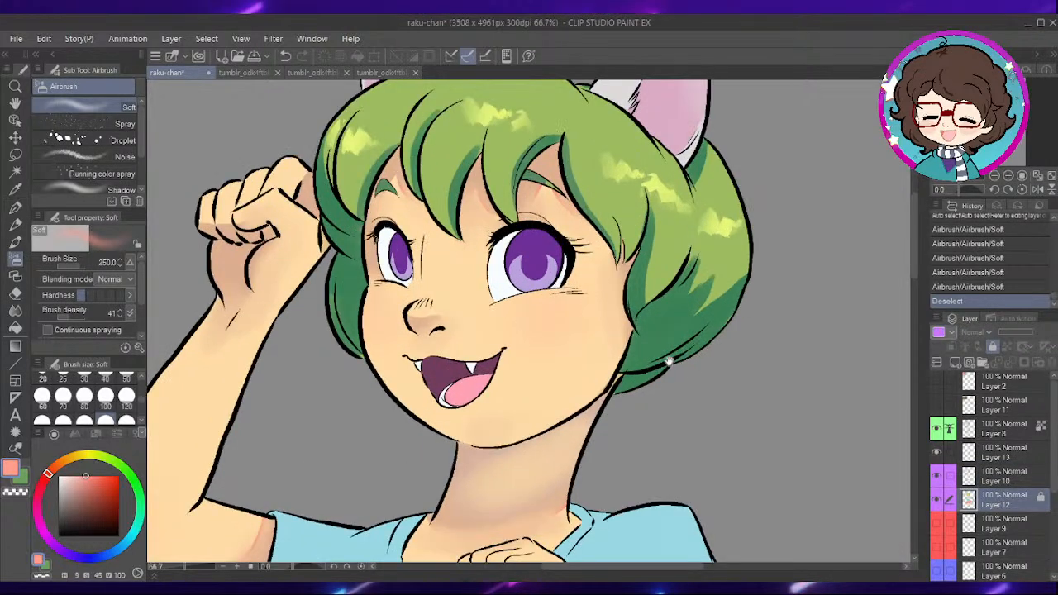
drag(720, 393, 586, 177)
drag(715, 339, 562, 173)
drag(493, 455, 431, 232)
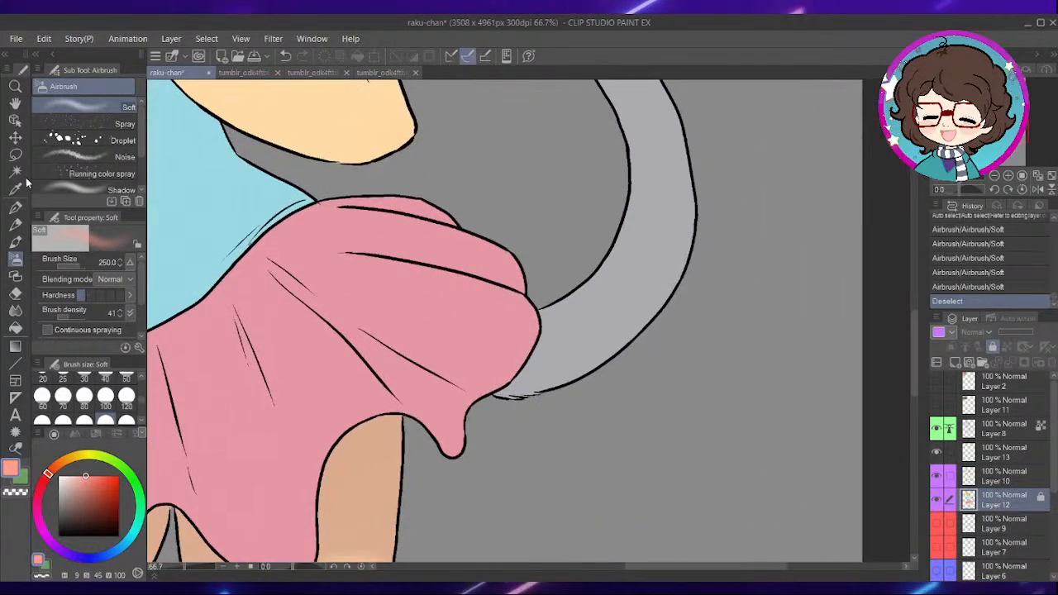
click(16, 172)
click(586, 321)
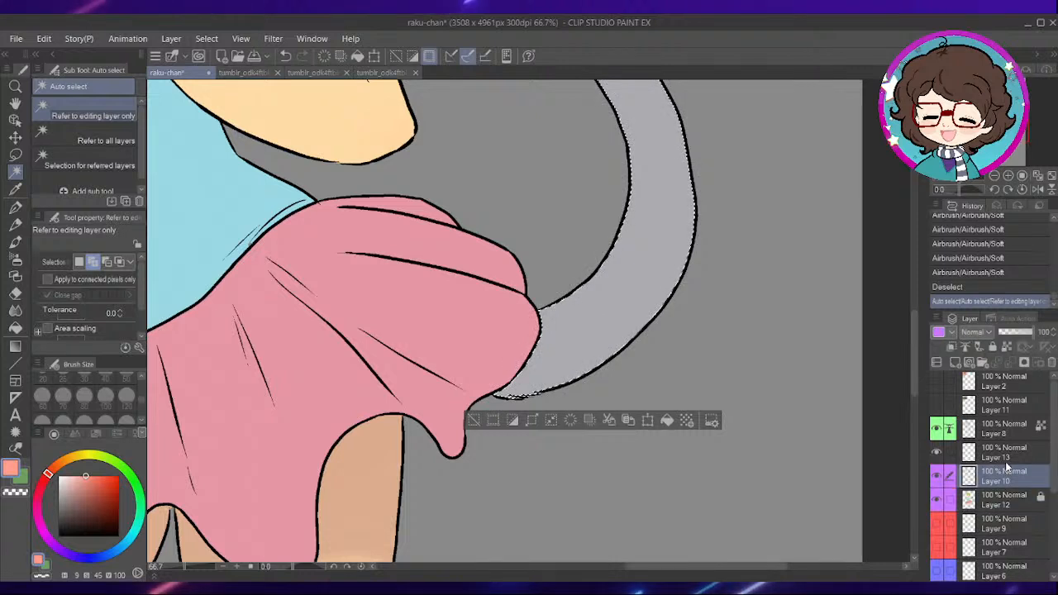
click(1007, 476)
- Sample the tail grey, darken it to a purple-grey, and paint a Dense watercolor shadow where the tail meets the skirt
key(ctrl+plus)
key(i)
click(633, 308)
key(w)
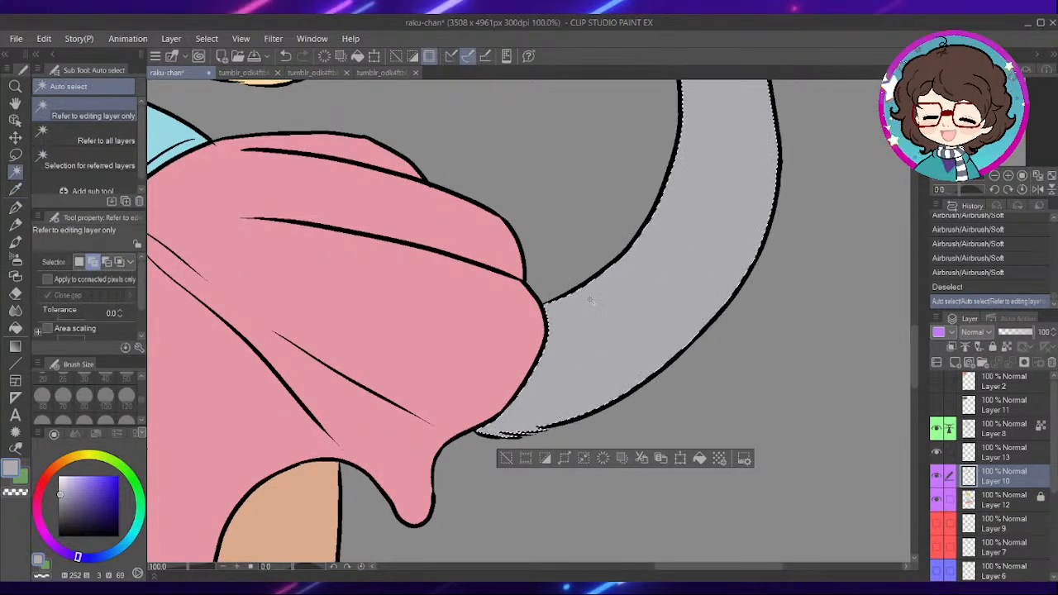
click(16, 241)
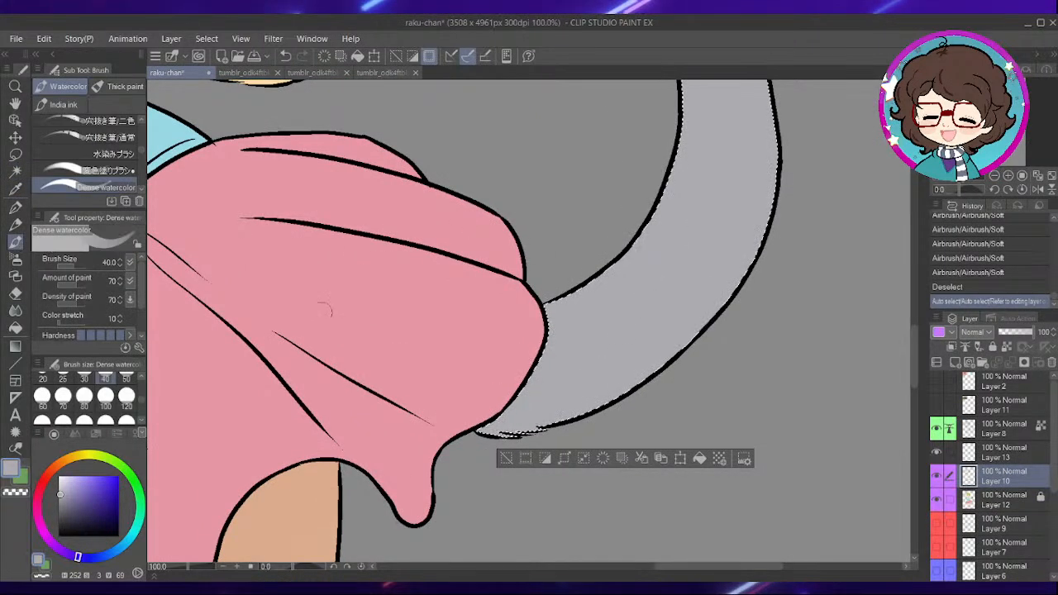
click(68, 505)
mouse_move(566, 301)
mouse_down()
mouse_move(563, 375)
mouse_move(546, 376)
mouse_move(500, 430)
mouse_up()
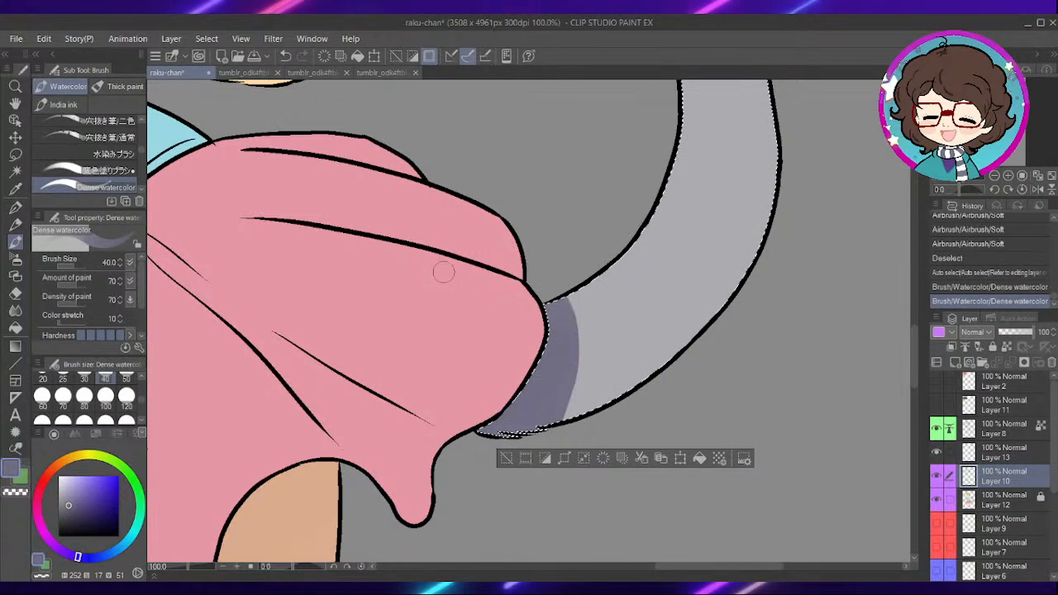
- Browse the Blend sub tools for a brush suited to blending the hair shading
scroll(461, 274, down, 1)
click(15, 311)
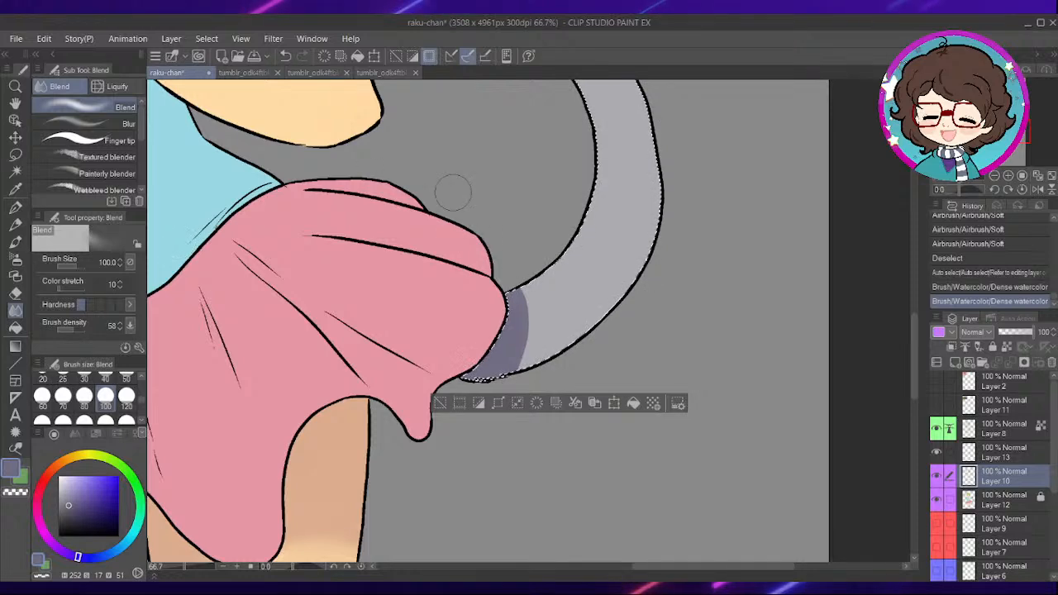
drag(385, 224, 538, 286)
drag(217, 201, 363, 211)
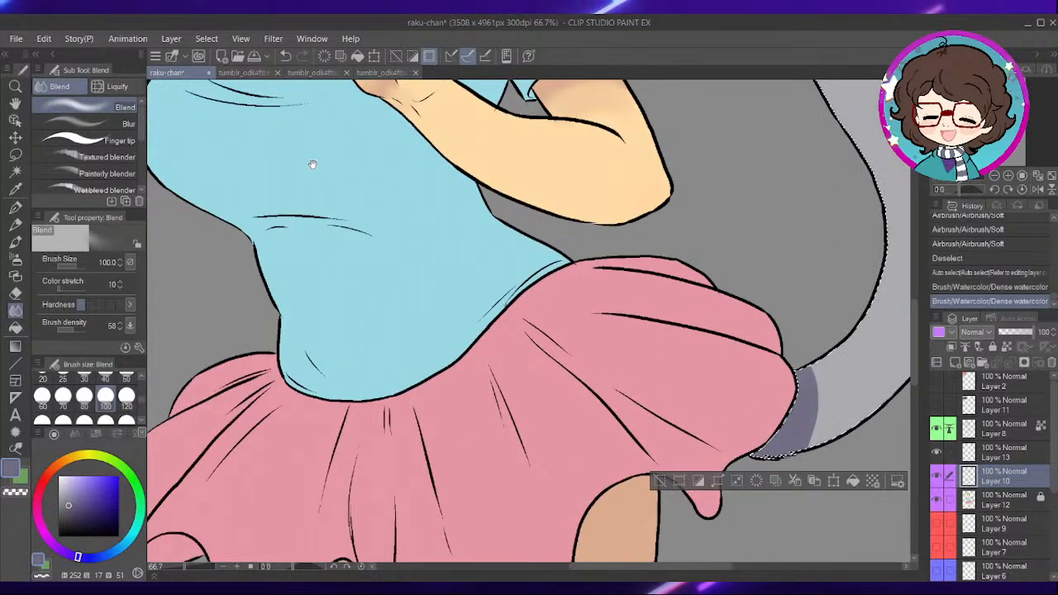
drag(307, 158, 428, 273)
drag(400, 240, 416, 331)
drag(404, 98, 459, 451)
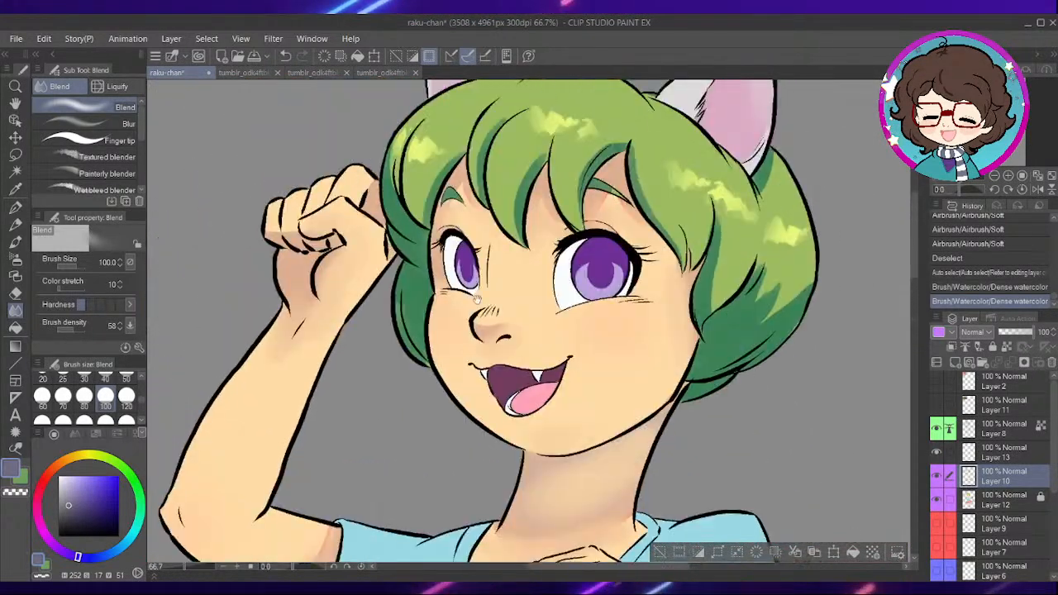
drag(486, 223, 486, 331)
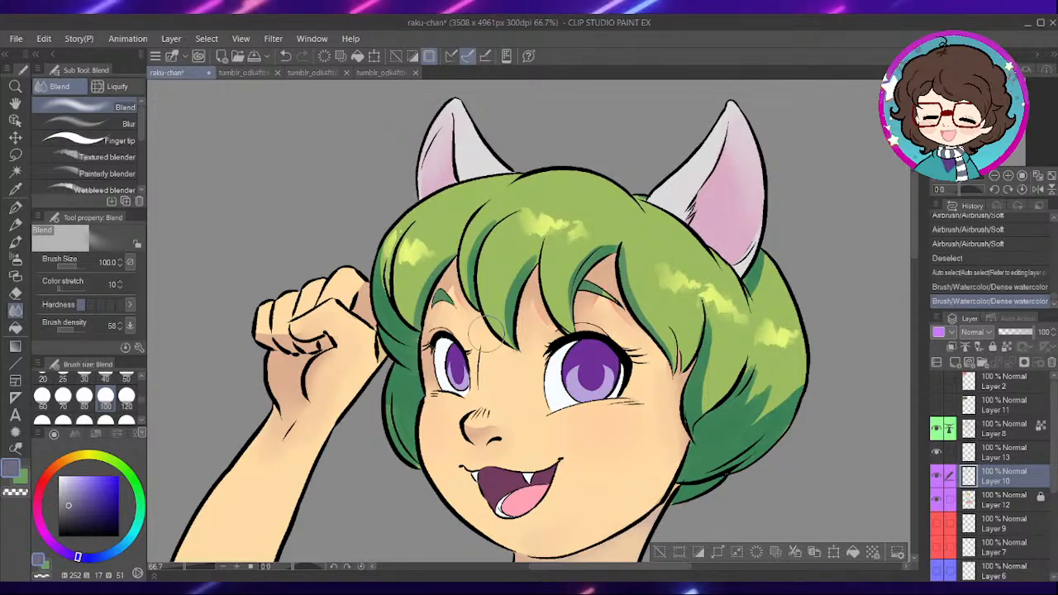
click(15, 241)
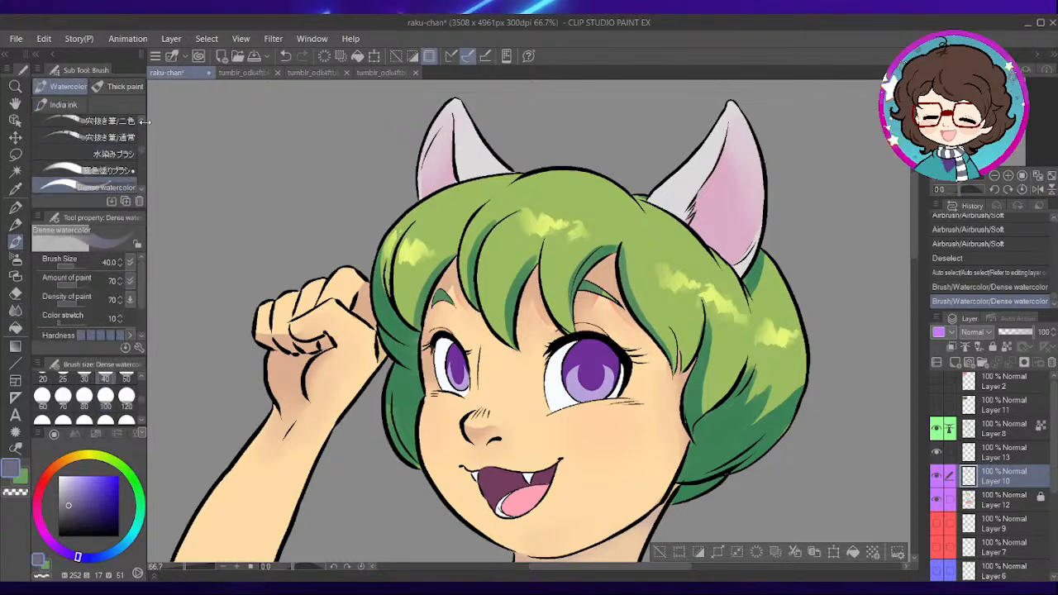
click(15, 309)
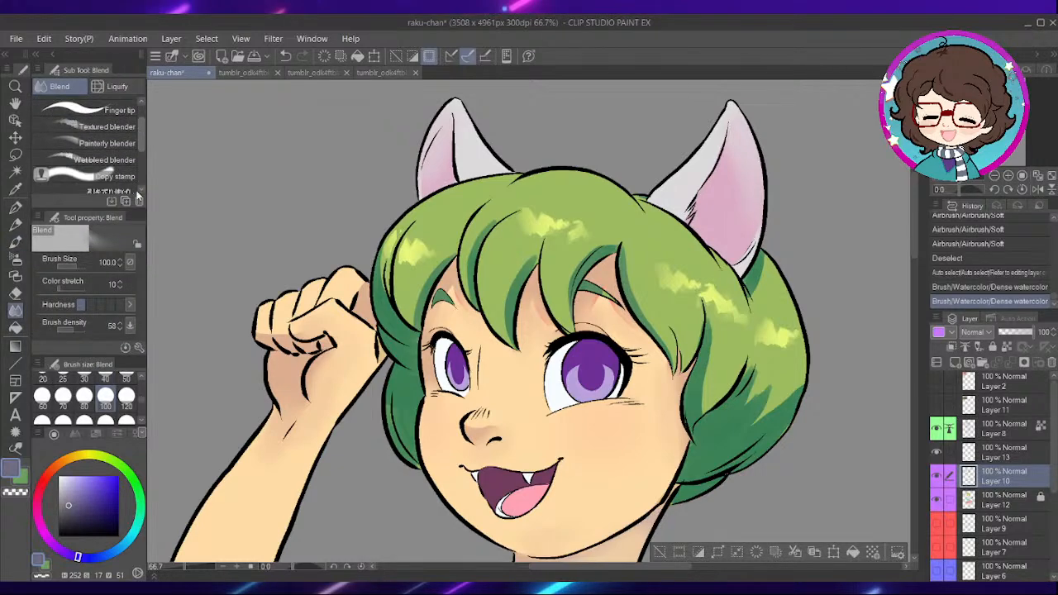
scroll(129, 223, down, 3)
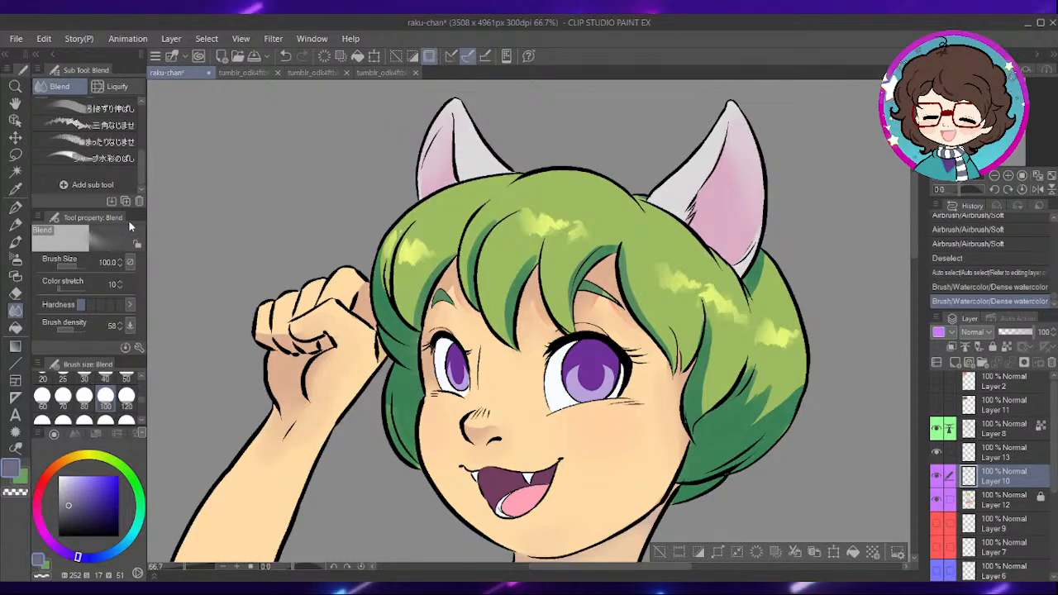
- Auto-select the green hair on Layer 12 and return to Layer 10
click(1007, 495)
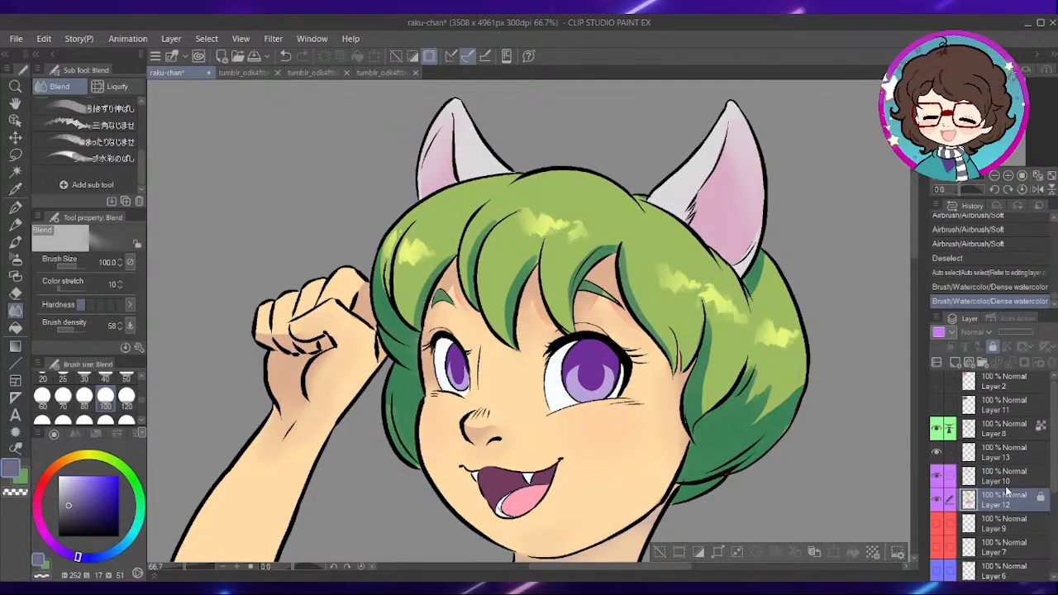
key(w)
click(603, 218)
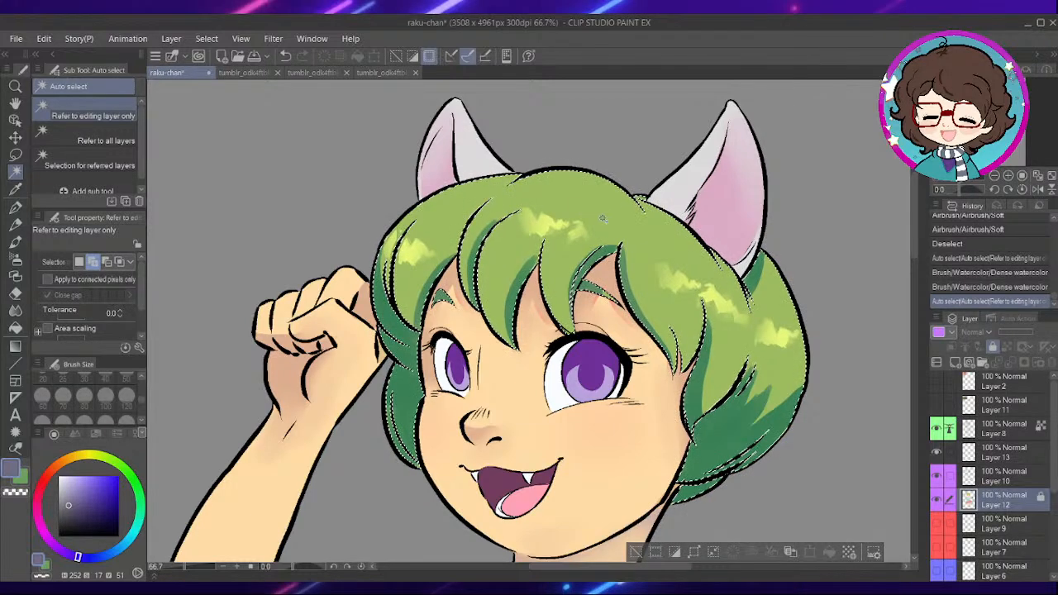
click(1006, 473)
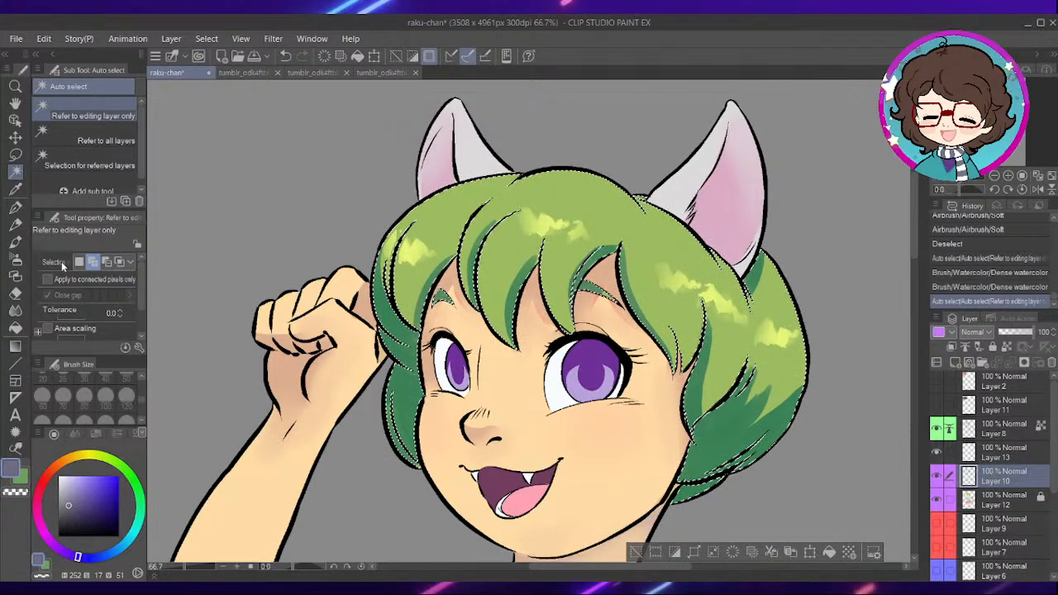
- Blend the dark green shadows of the side hair into the base colour with the シャープ水彩のばし brush
click(15, 310)
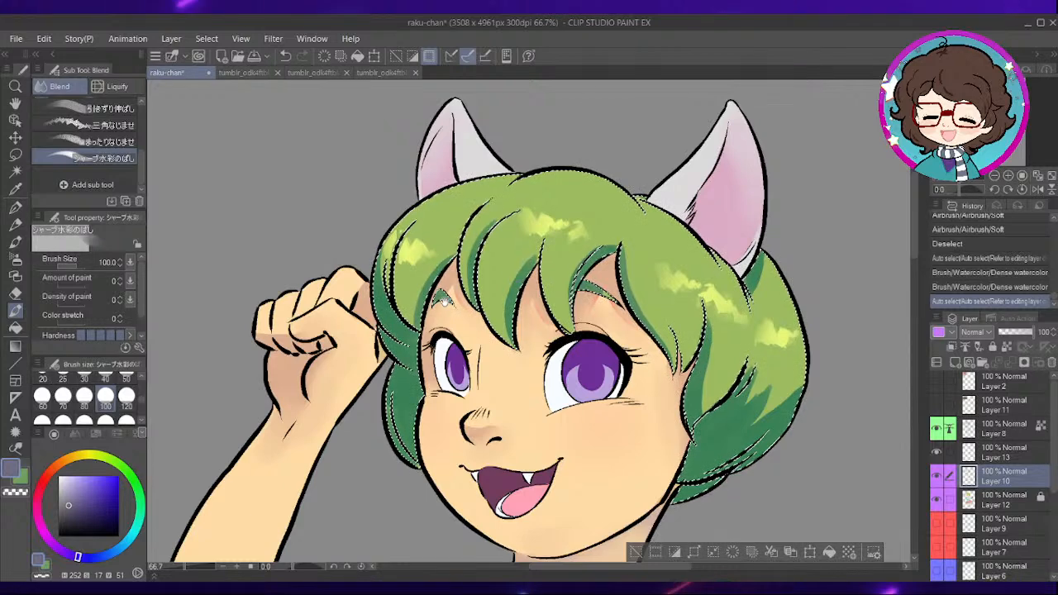
mouse_move(731, 422)
mouse_down()
mouse_move(659, 385)
mouse_move(628, 352)
mouse_move(679, 298)
mouse_up()
drag(673, 329, 695, 293)
mouse_move(599, 328)
mouse_down()
mouse_move(617, 299)
mouse_move(613, 273)
mouse_up()
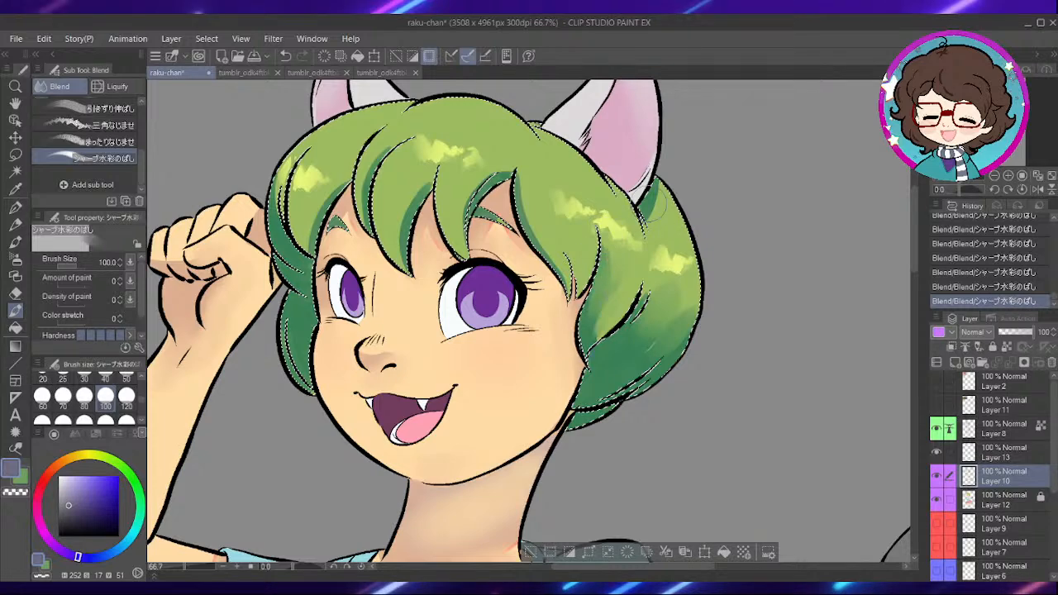
drag(485, 285, 571, 380)
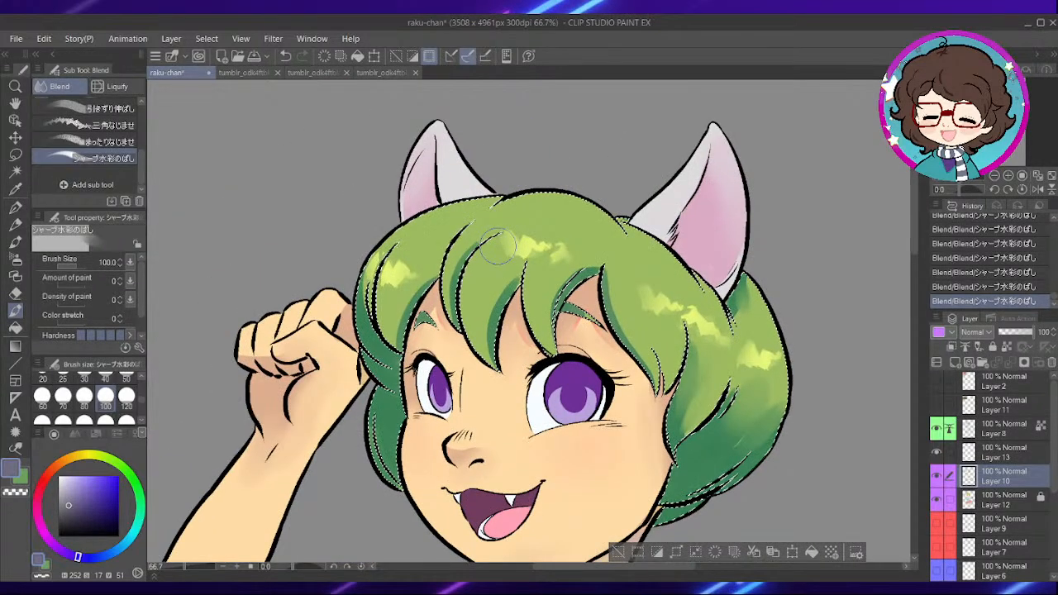
- Blend the yellow-green highlights across the top and fringe of the hair into the base green with the シャープ水彩のばし brush at size 100
drag(538, 284, 566, 310)
drag(607, 353, 579, 264)
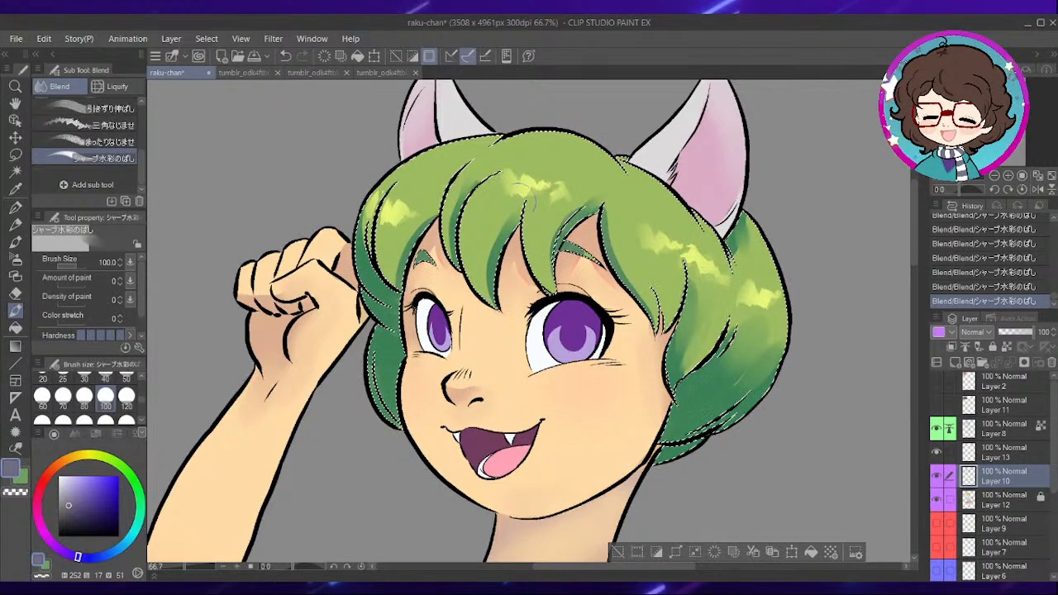
drag(576, 164, 624, 202)
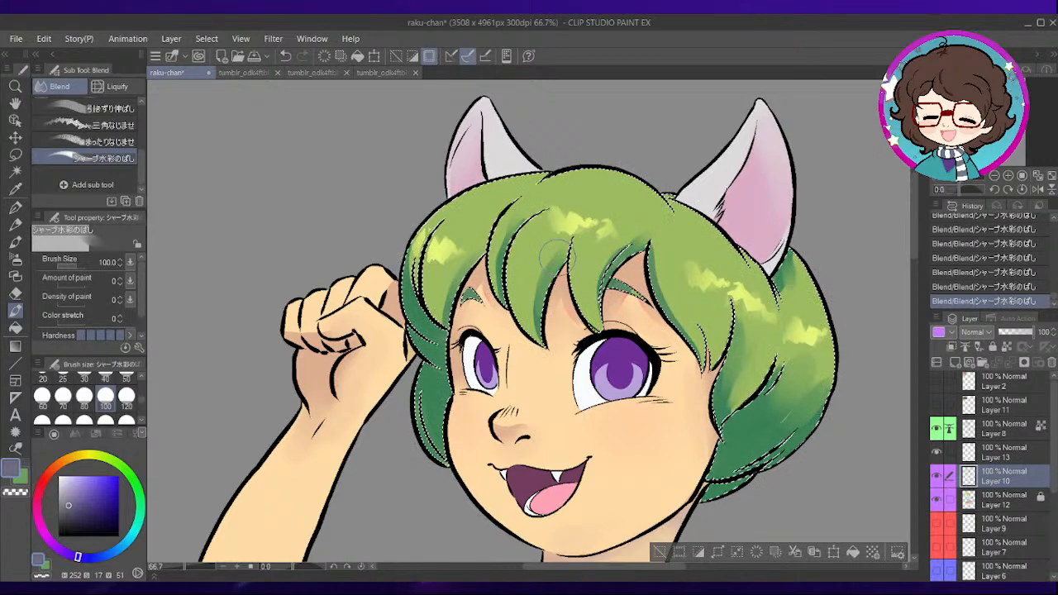
drag(671, 240, 593, 116)
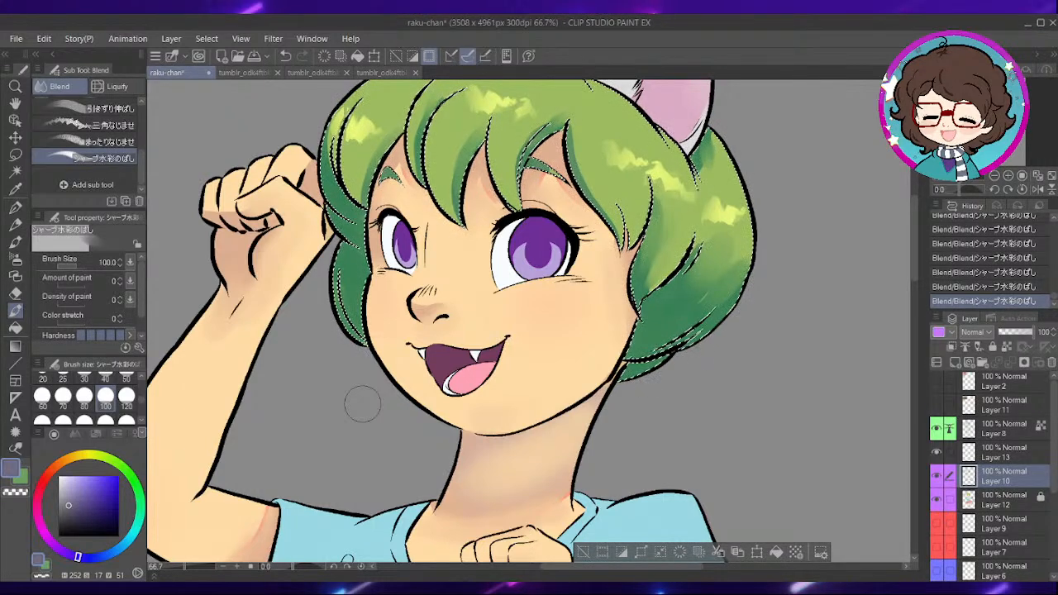
scroll(597, 298, down, 1)
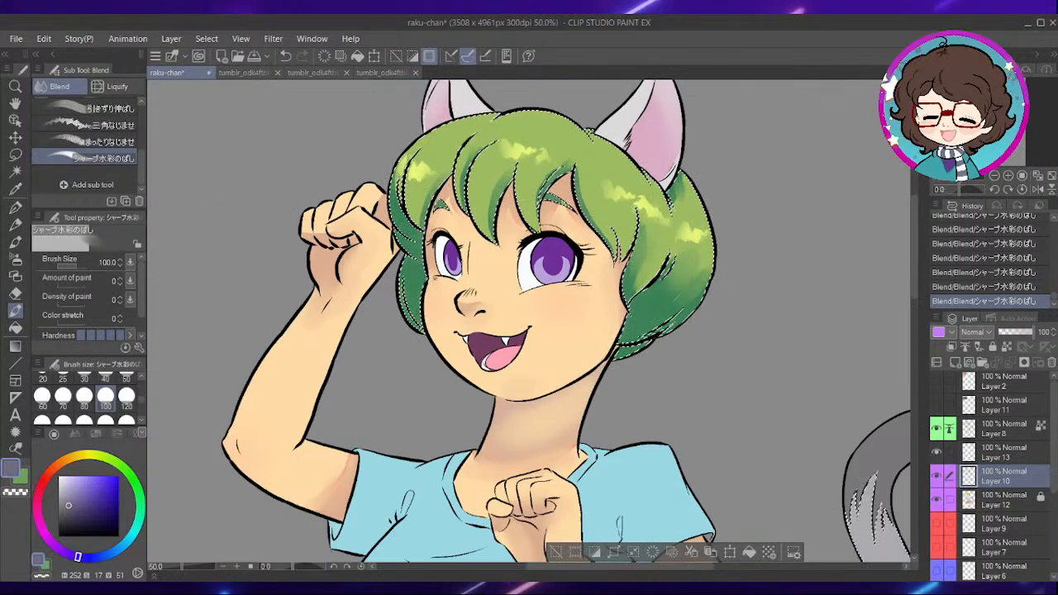
drag(706, 301, 650, 352)
scroll(600, 306, up, 1)
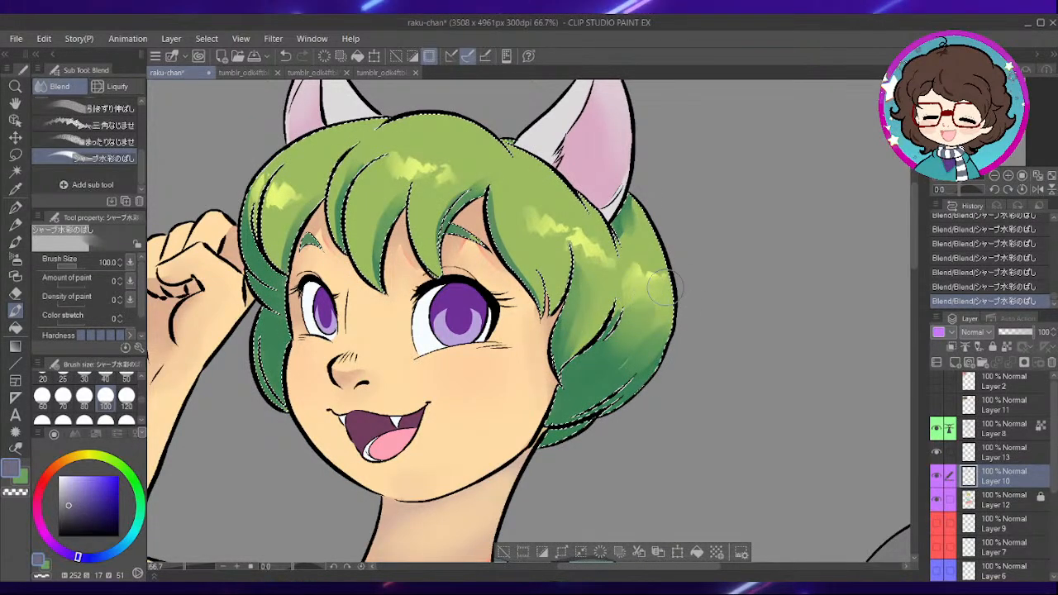
drag(620, 275, 631, 293)
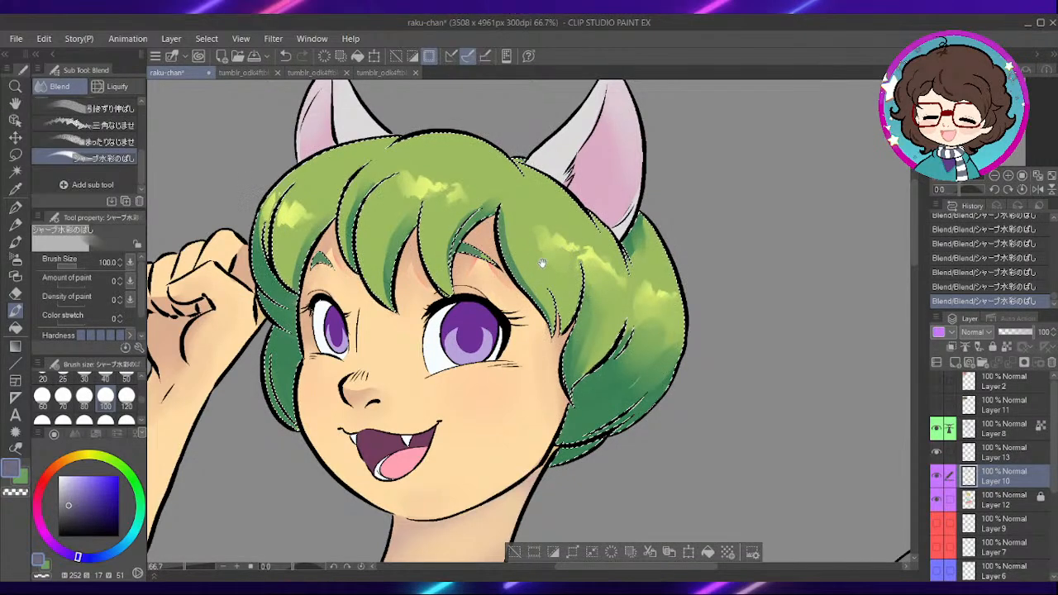
drag(535, 259, 595, 284)
- Soften the remaining hair highlights with the blending brush at size 60 and deselect the hair
click(41, 395)
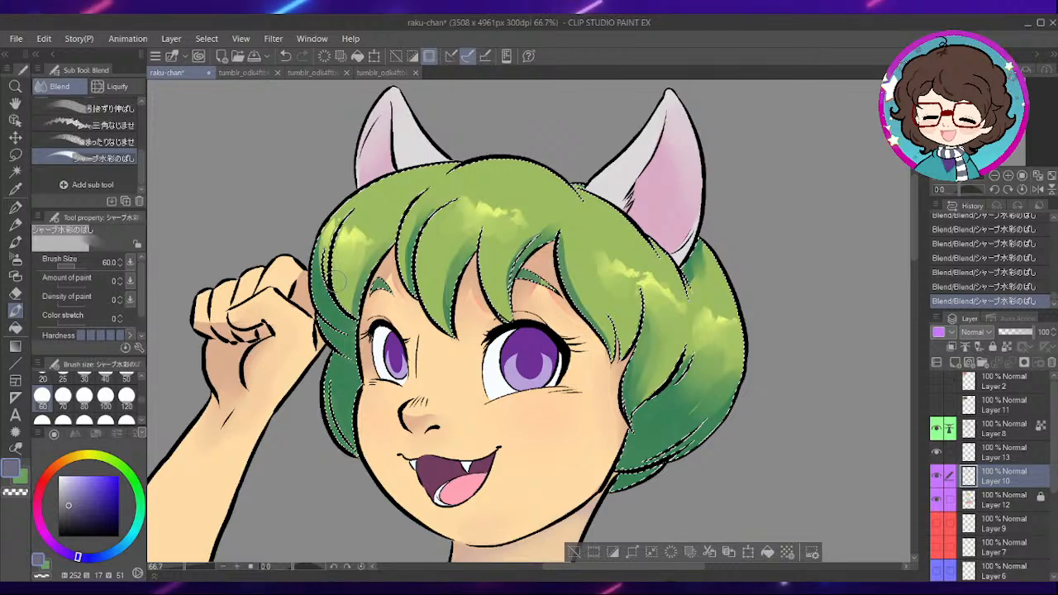
scroll(384, 331, down, 1)
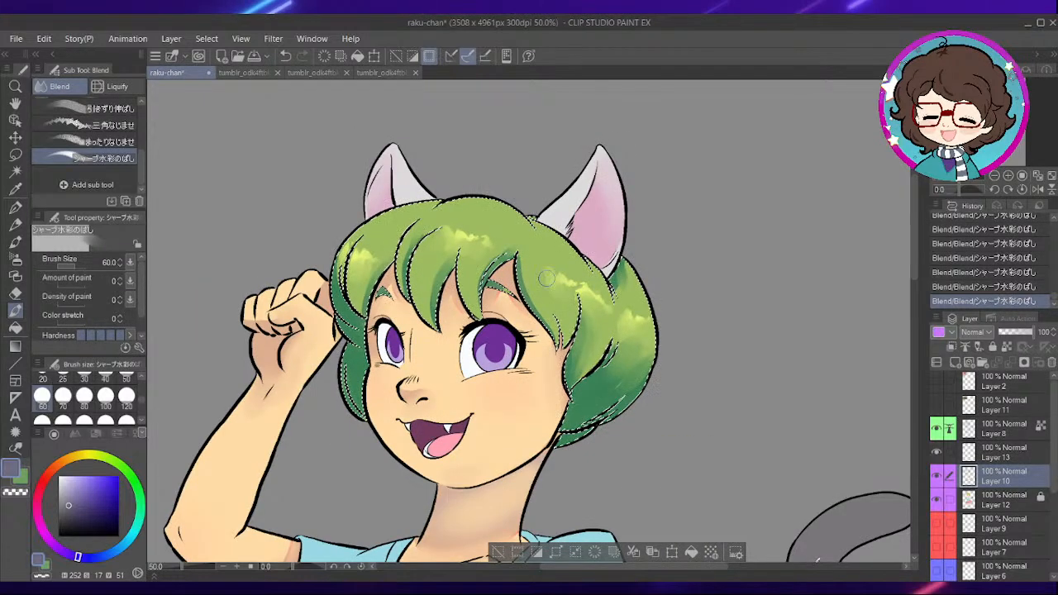
click(501, 554)
- Auto-select the light blue shirt on Layer 12, referring to the editing layer only
scroll(641, 423, down, 2)
drag(694, 446, 785, 405)
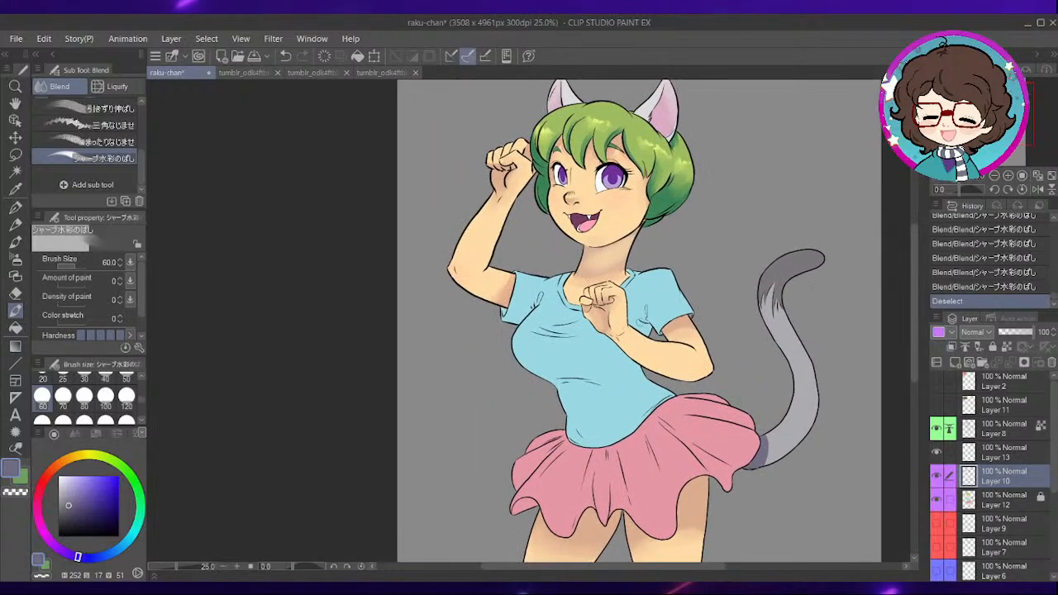
scroll(637, 344, up, 2)
click(1004, 500)
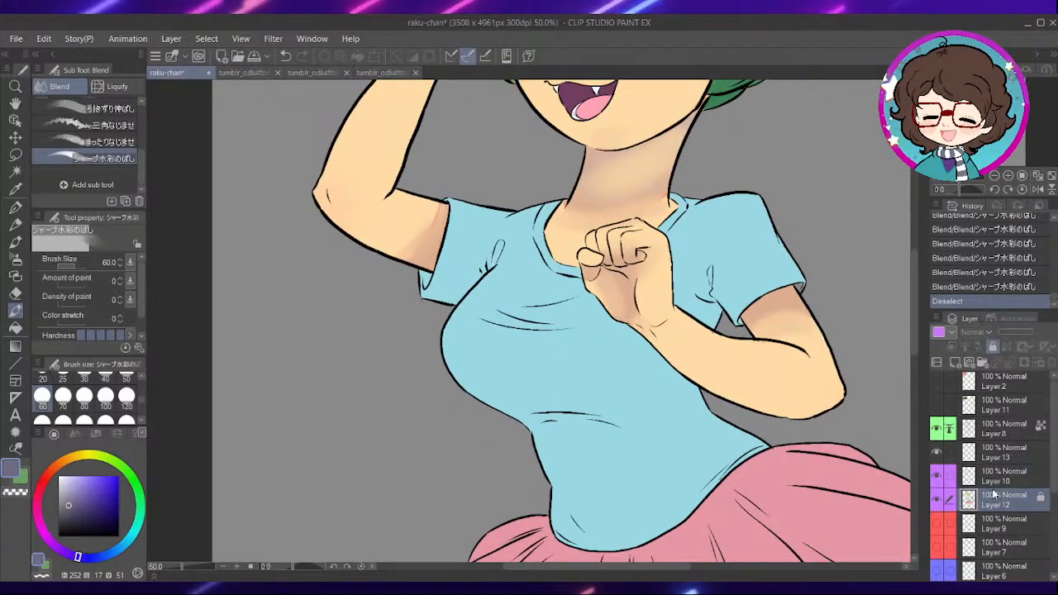
click(18, 172)
click(620, 436)
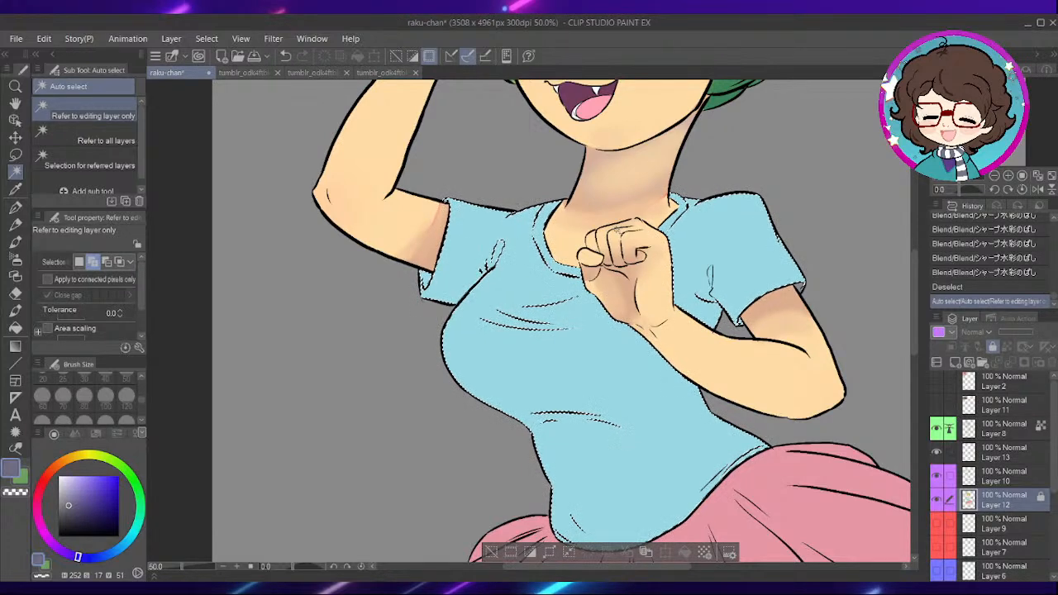
- Sample the shirt's light blue, darken it to a medium blue (208, 50, 82), and set the Dense watercolor brush to size 100
drag(668, 282, 548, 228)
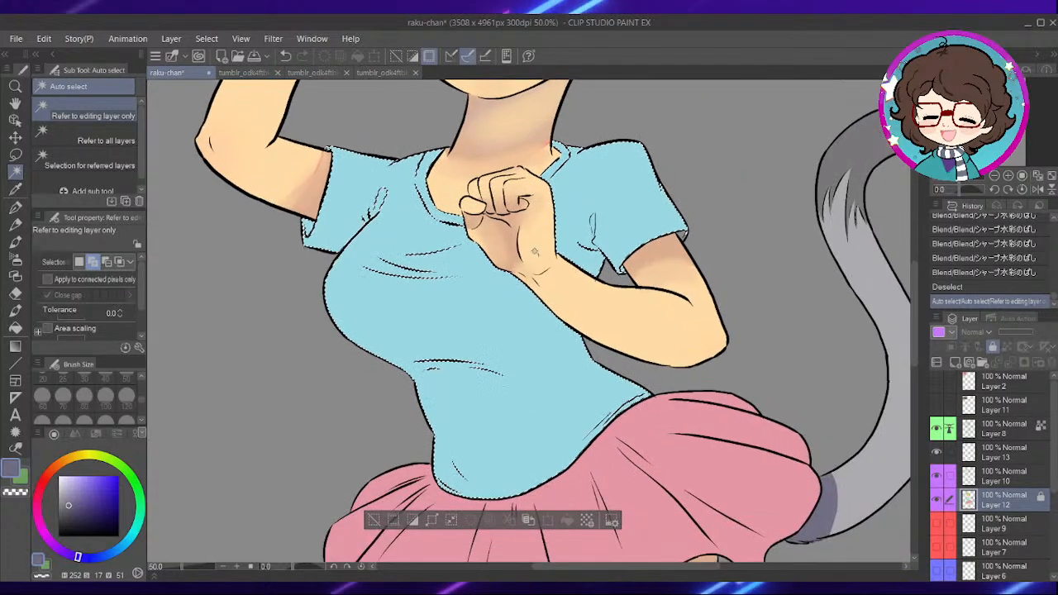
alt+click(468, 314)
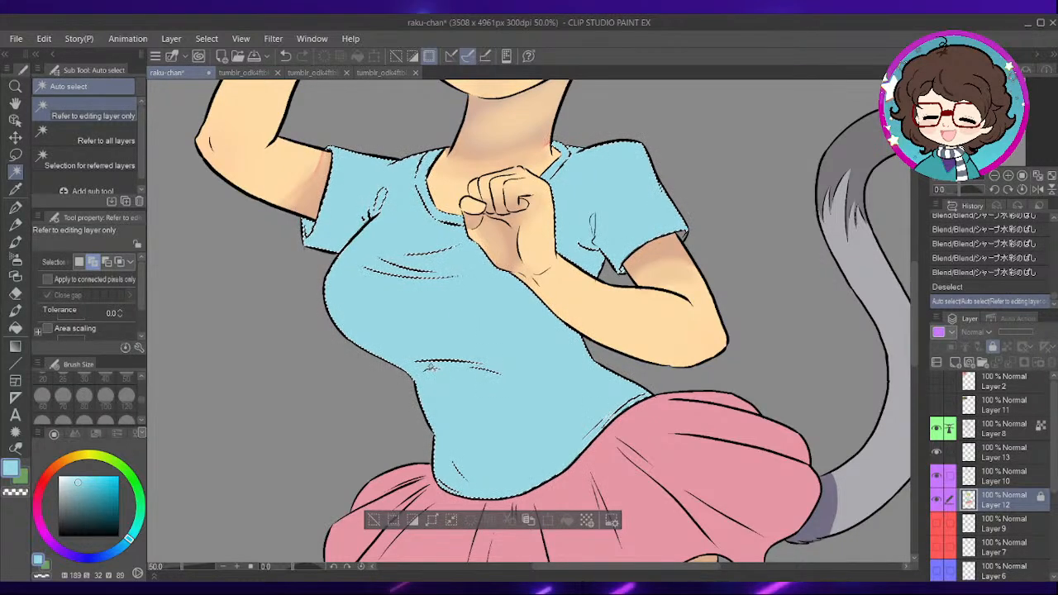
click(16, 242)
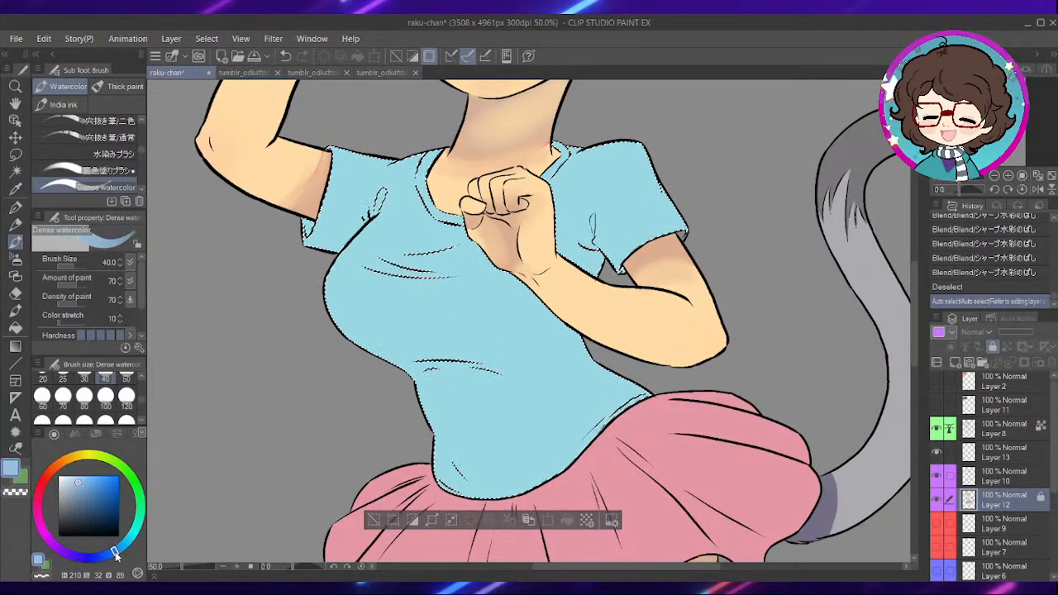
click(89, 487)
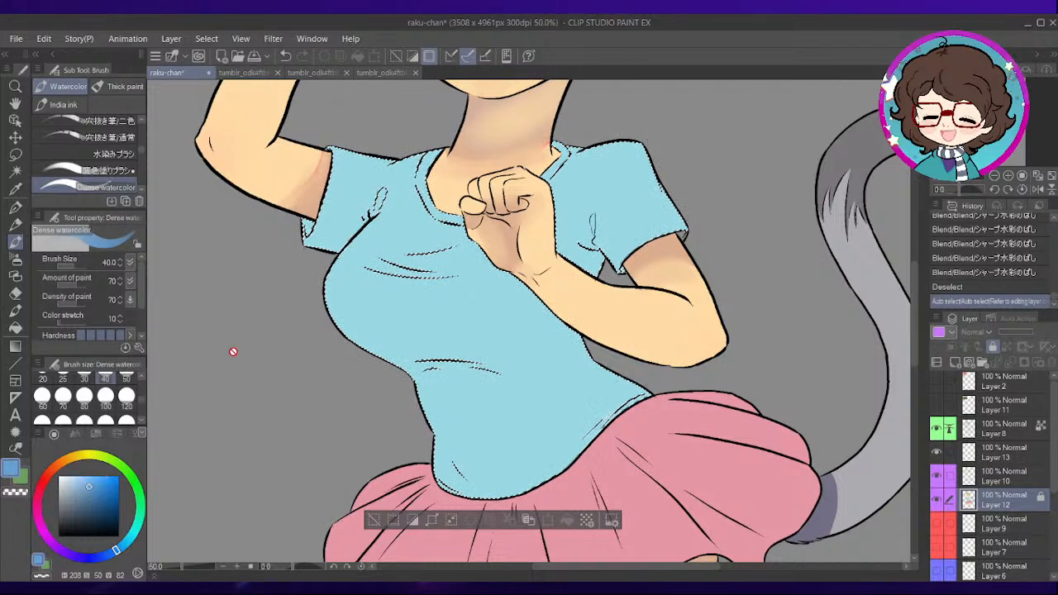
click(99, 401)
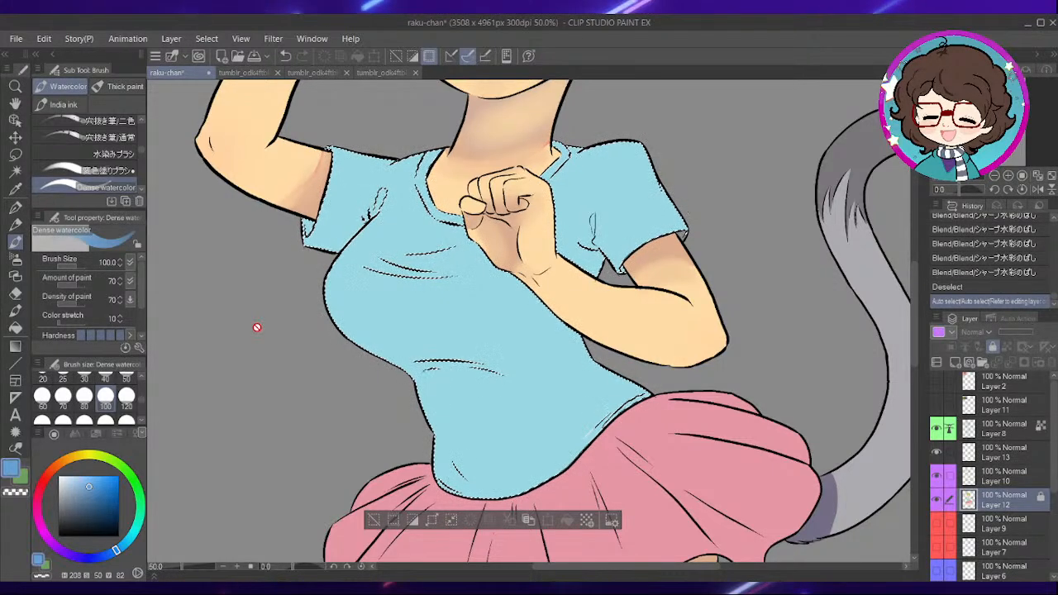
- Hide Layer 12, show the Layer 9 sketch, and paint a blue shadow band under the bust on Layer 10
click(949, 522)
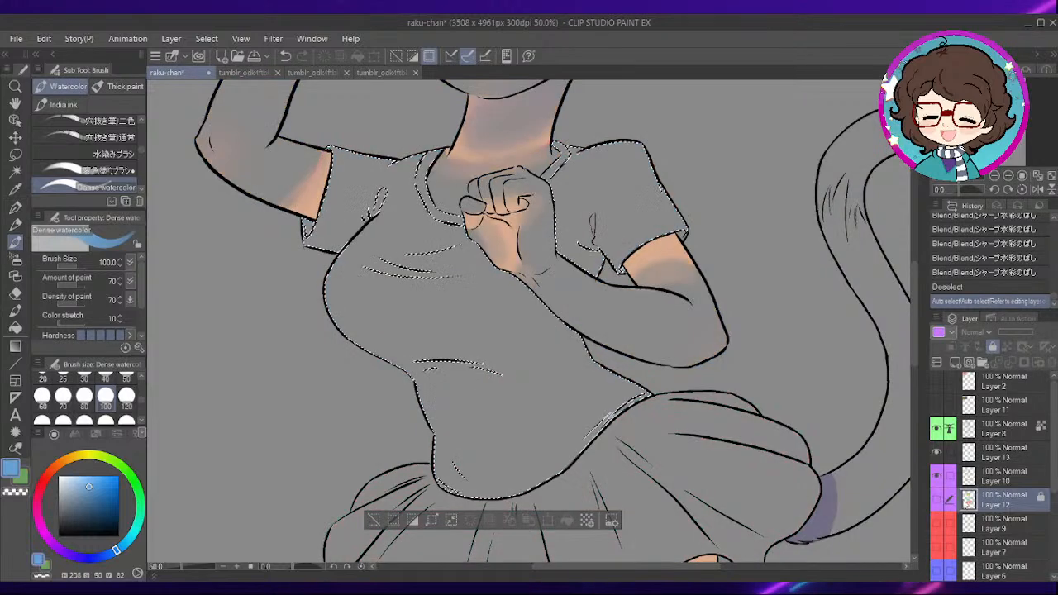
click(971, 477)
click(939, 524)
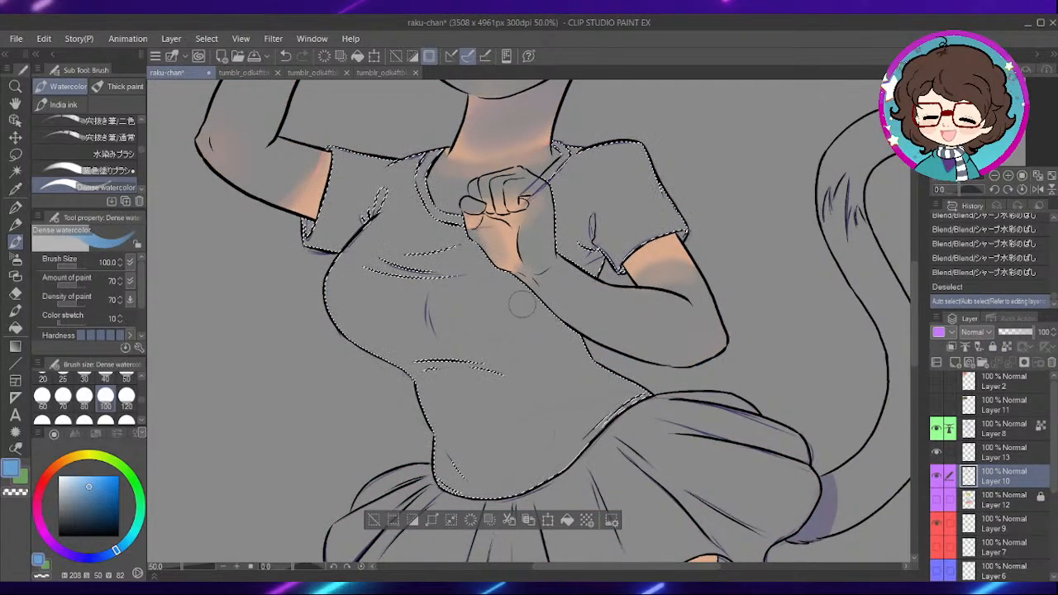
drag(481, 314, 559, 345)
mouse_move(429, 342)
mouse_down()
mouse_move(458, 359)
mouse_move(667, 356)
mouse_up()
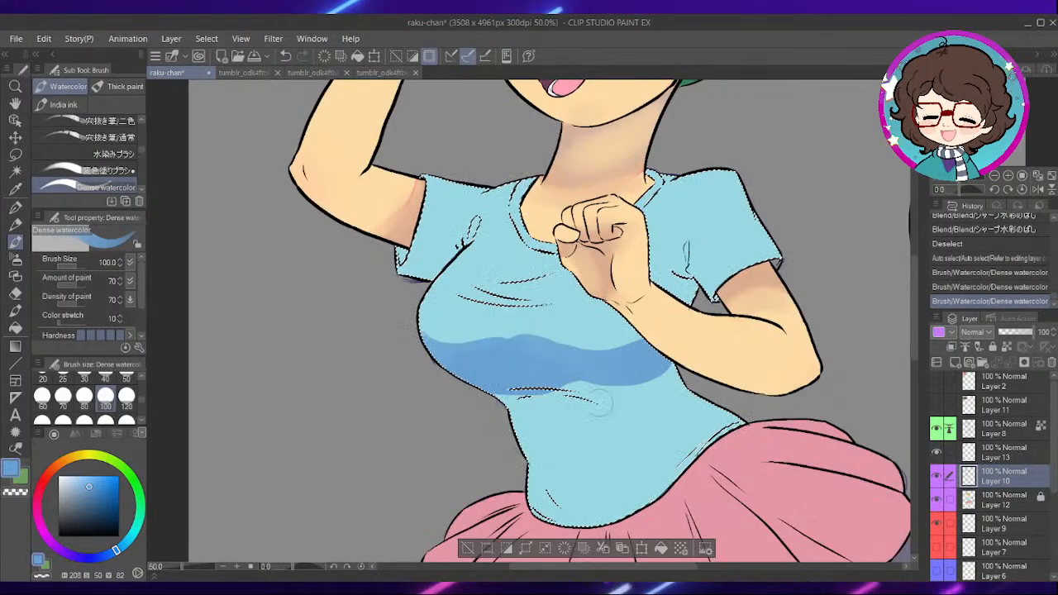
- Show Layer 12 again and extend the shirt shadow down the torso side to the waist and into the lowered arm's armpit
mouse_move(556, 384)
mouse_down()
mouse_move(607, 390)
mouse_move(668, 375)
mouse_move(495, 391)
mouse_move(521, 389)
mouse_move(476, 360)
mouse_up()
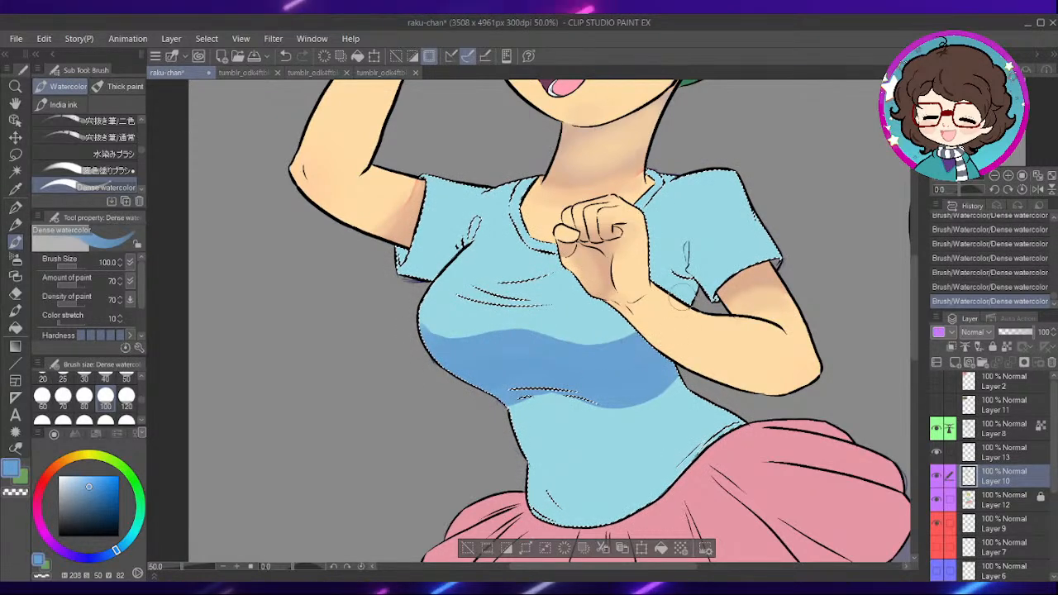
mouse_move(678, 302)
mouse_down()
mouse_move(668, 275)
mouse_move(683, 249)
mouse_move(712, 291)
mouse_up()
mouse_move(724, 387)
mouse_down()
mouse_move(703, 354)
mouse_move(713, 387)
mouse_up()
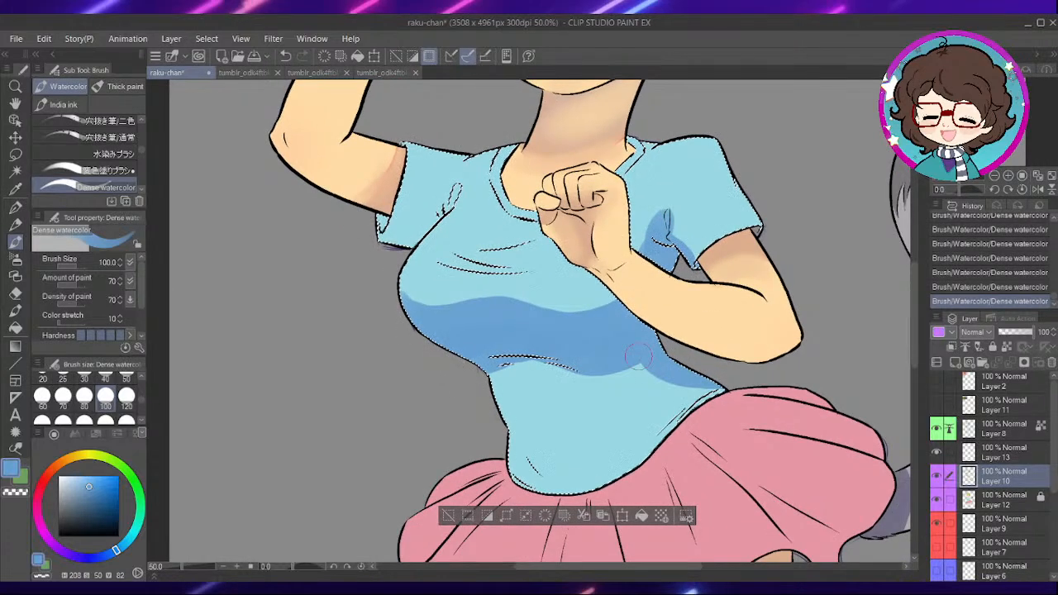
drag(669, 298, 737, 365)
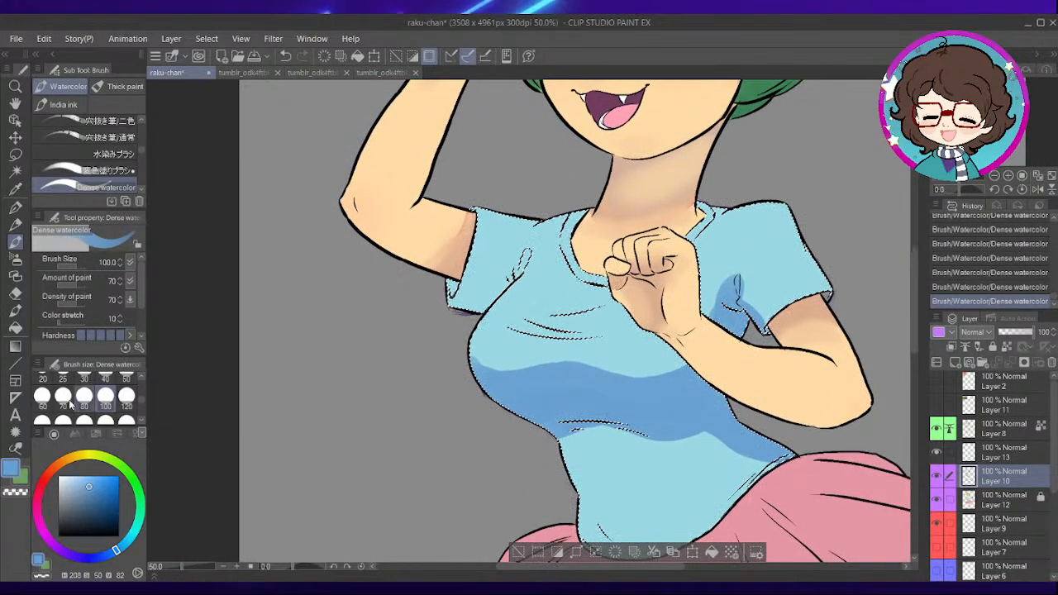
- Hide Layer 9 and paint a shadow on the underside and armpit folds of the raised arm's sleeve with Dense watercolor at size 60
click(42, 397)
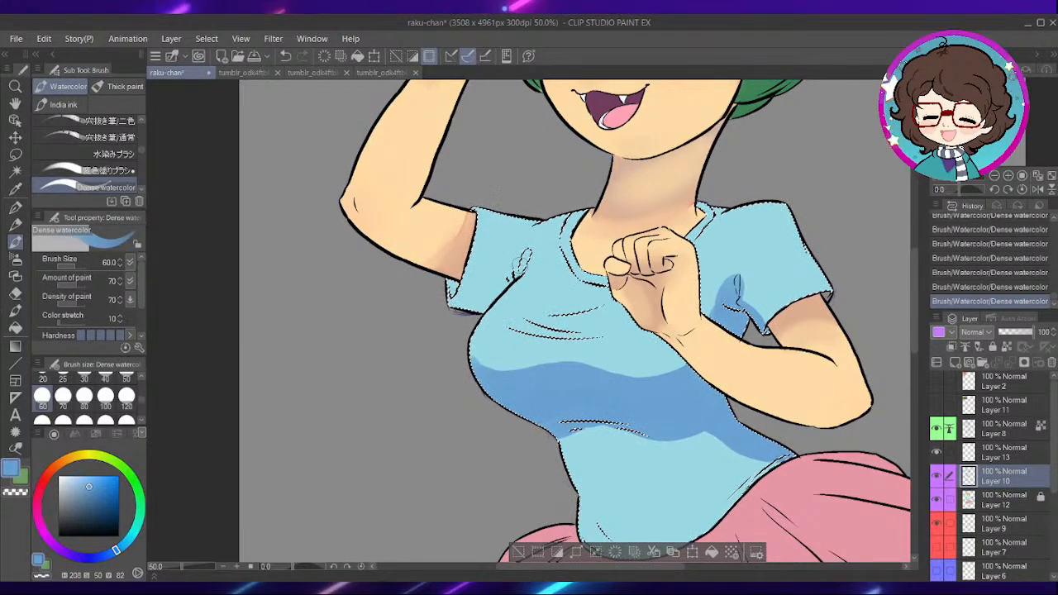
scroll(463, 281, up, 3)
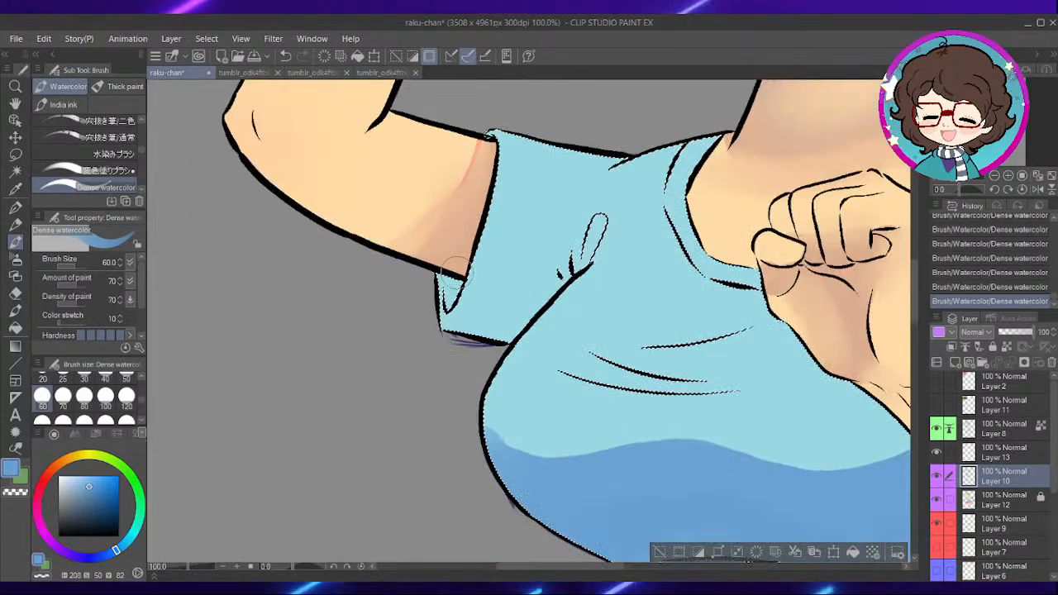
click(938, 526)
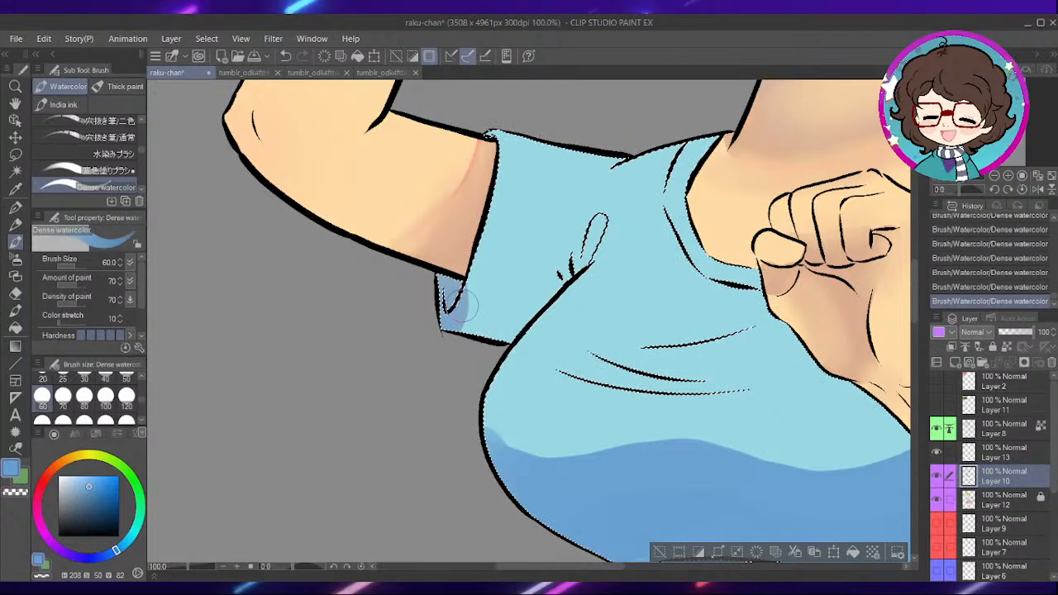
drag(572, 268, 543, 284)
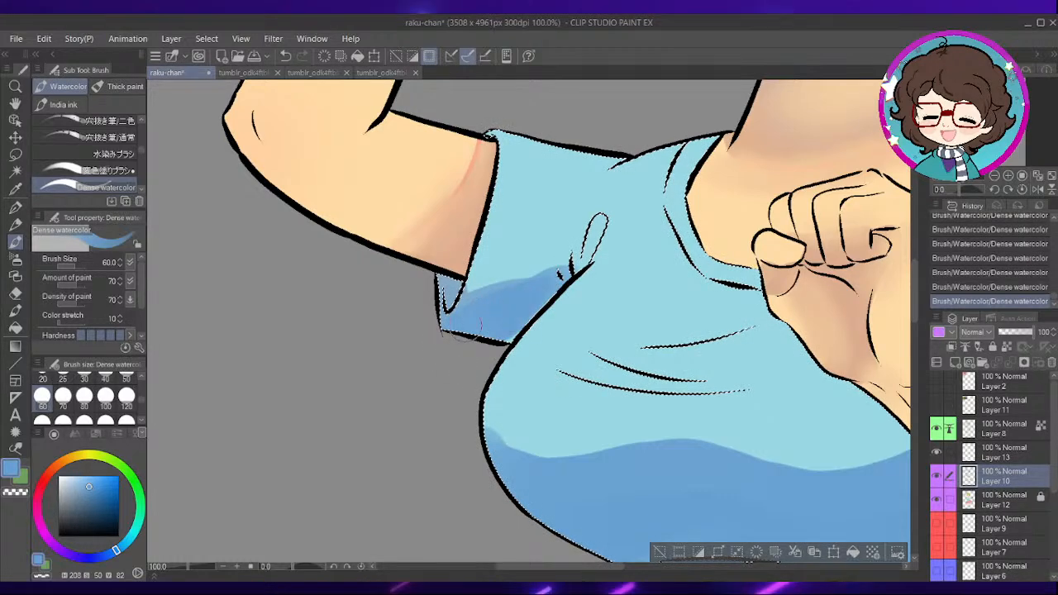
drag(593, 251, 602, 233)
mouse_move(867, 340)
mouse_down()
mouse_move(726, 307)
mouse_move(560, 338)
mouse_up()
scroll(738, 321, down, 1)
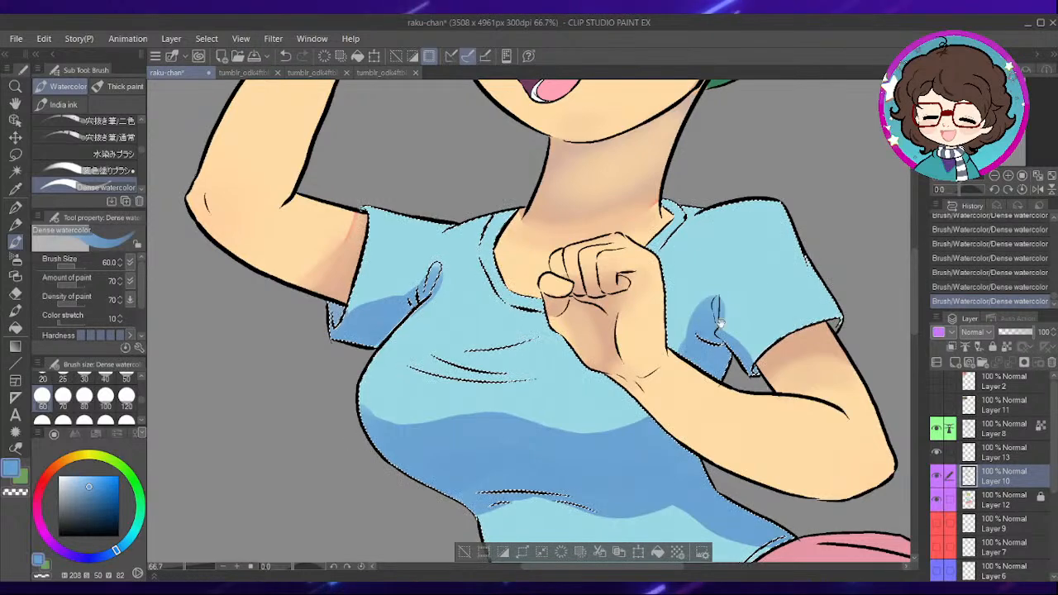
drag(732, 342, 674, 263)
drag(586, 357, 662, 369)
drag(616, 338, 643, 313)
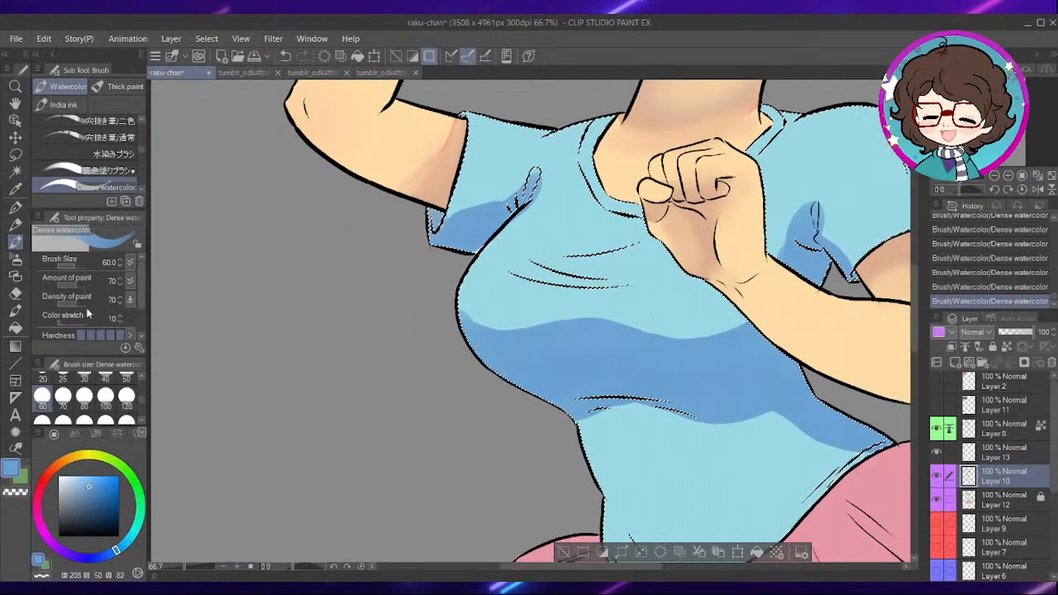
- Blend the lower edge of the bust shadow into the shirt's midsection with the Blend sub tool at size 100
click(14, 329)
click(15, 311)
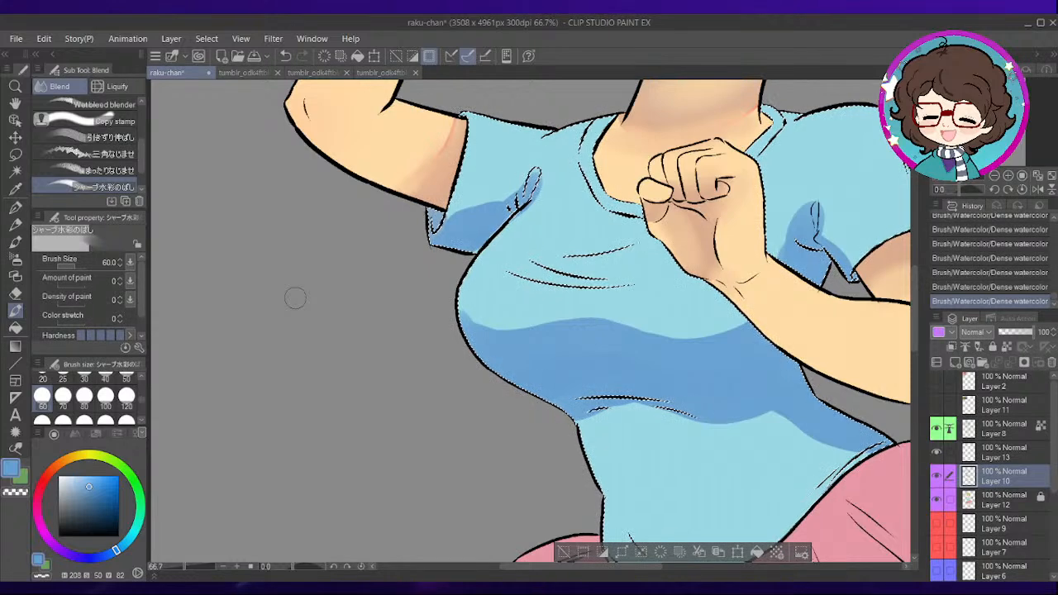
drag(142, 157, 143, 108)
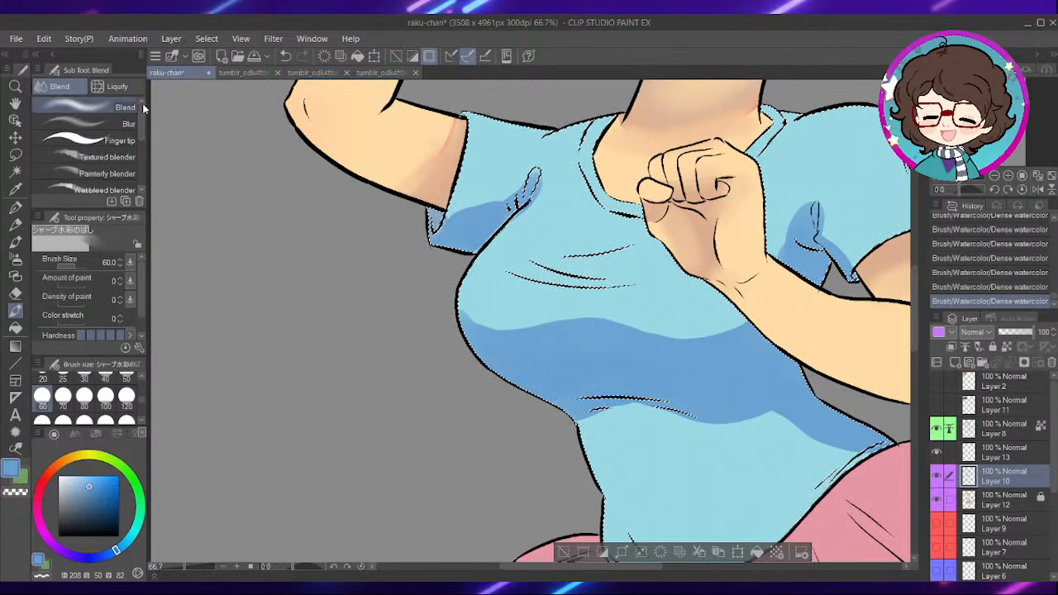
click(87, 107)
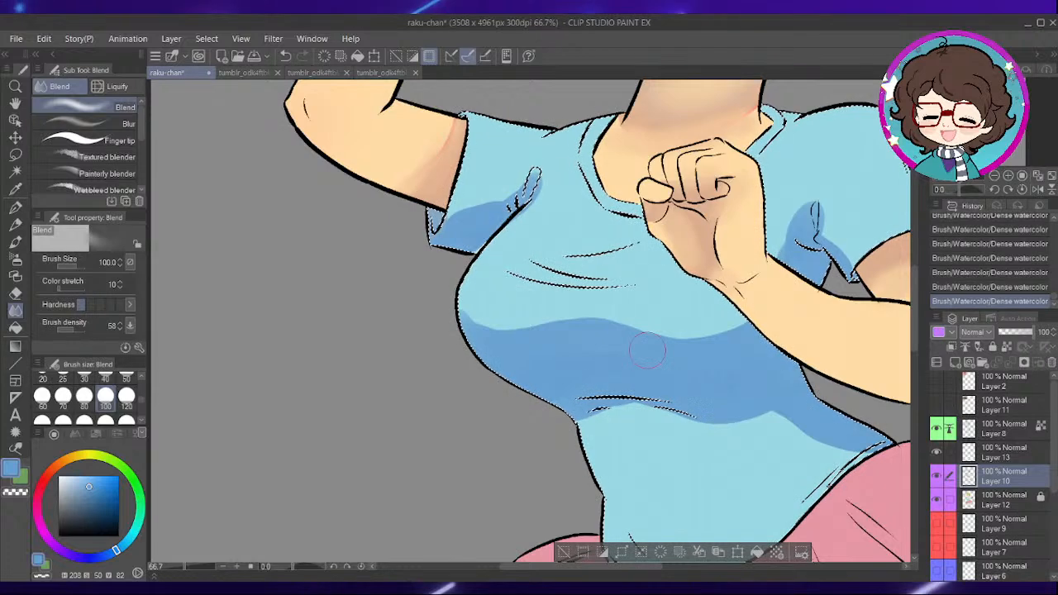
drag(611, 350, 519, 304)
mouse_move(537, 373)
mouse_down()
mouse_move(580, 370)
mouse_move(508, 370)
mouse_move(700, 382)
mouse_up()
mouse_move(632, 368)
mouse_down()
mouse_move(688, 372)
mouse_move(637, 360)
mouse_move(627, 340)
mouse_up()
drag(666, 381, 751, 411)
drag(583, 387, 569, 373)
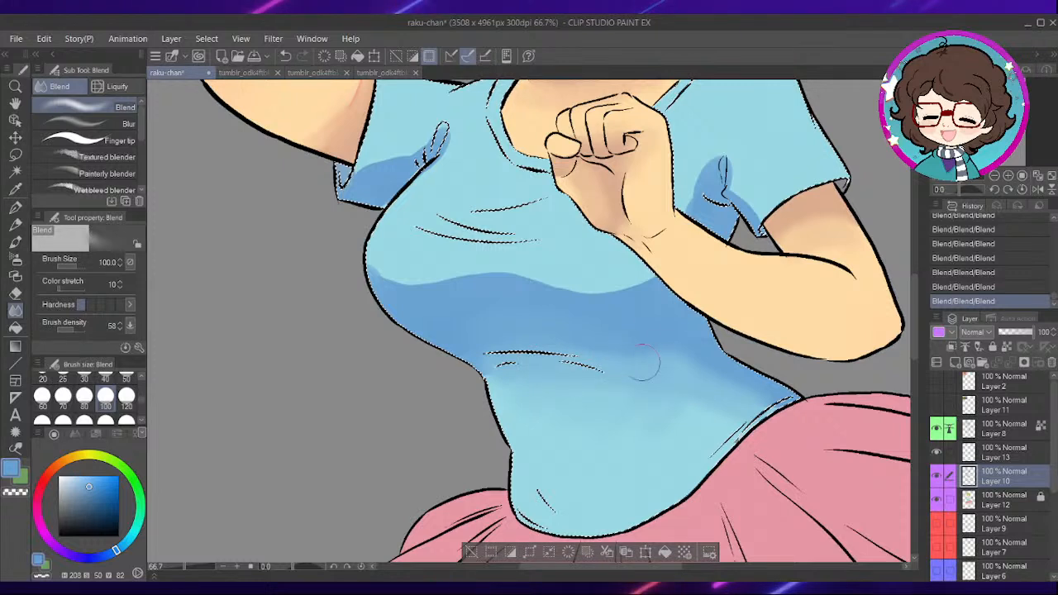
- Soften the shadows on both sleeves with the Blend sub tool at size 120, and deselect the shirt
click(127, 395)
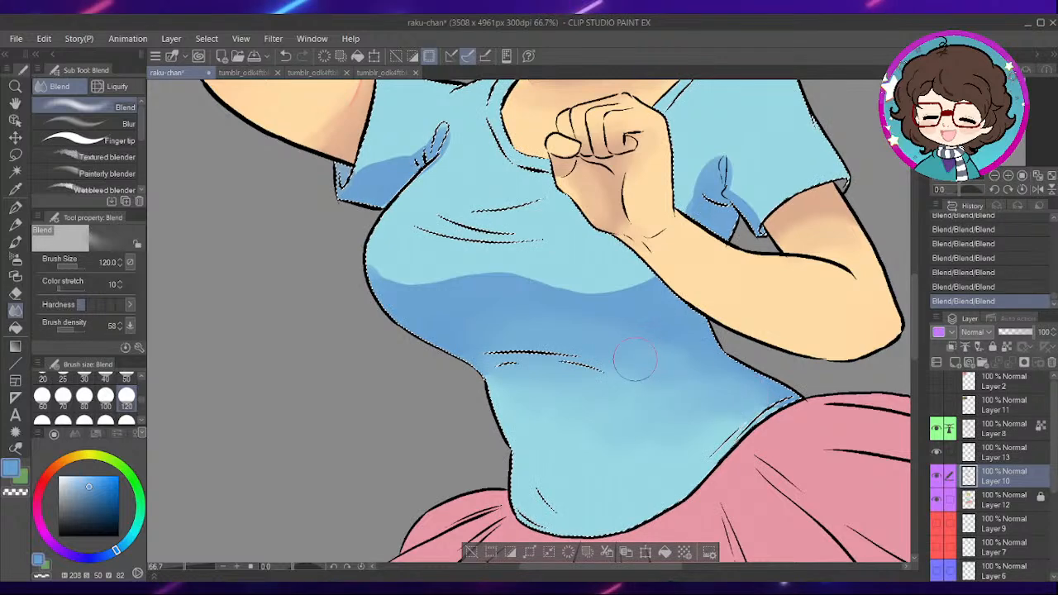
mouse_move(699, 189)
mouse_down()
mouse_move(714, 295)
mouse_move(762, 305)
mouse_move(731, 279)
mouse_up()
drag(392, 276, 433, 229)
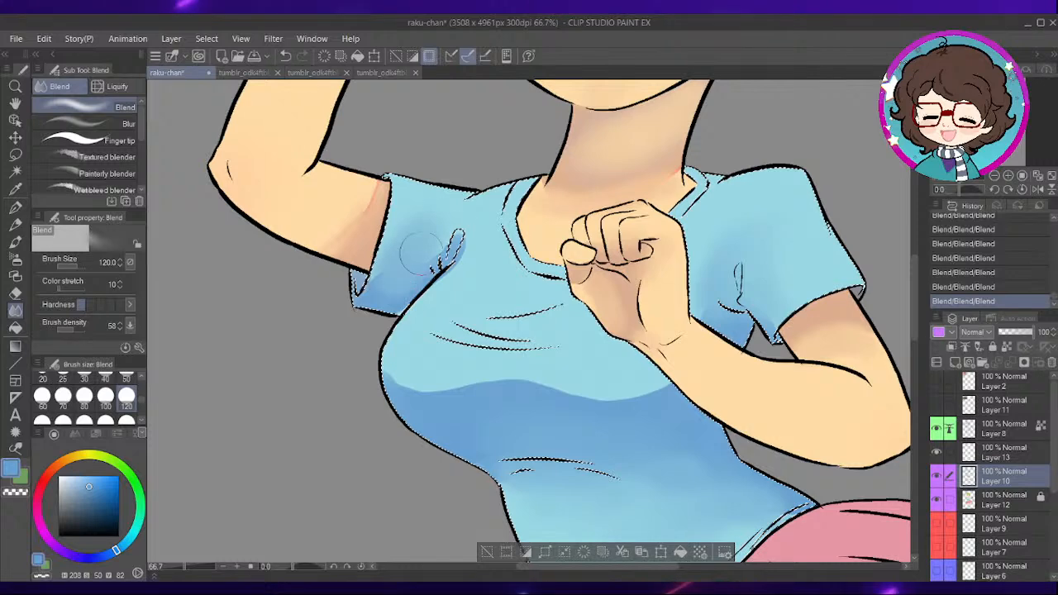
drag(406, 264, 457, 223)
scroll(810, 267, down, 3)
drag(811, 266, 699, 290)
key(ctrl+d)
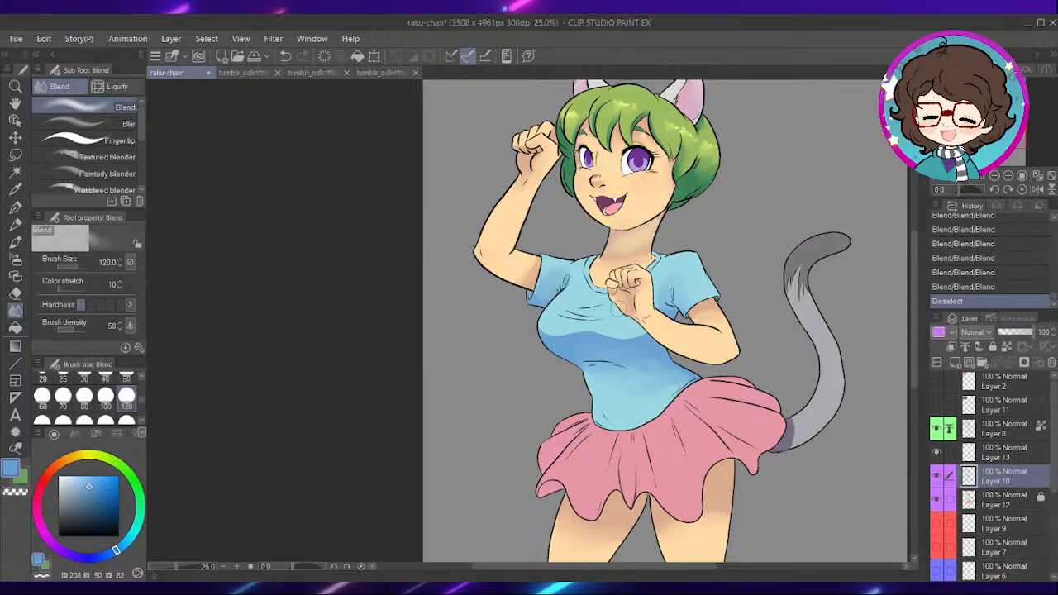
- Select the pink skirt area on Layer 12 with Auto select, and make Layer 10 active for painting
scroll(670, 282, up, 1)
drag(672, 412, 587, 267)
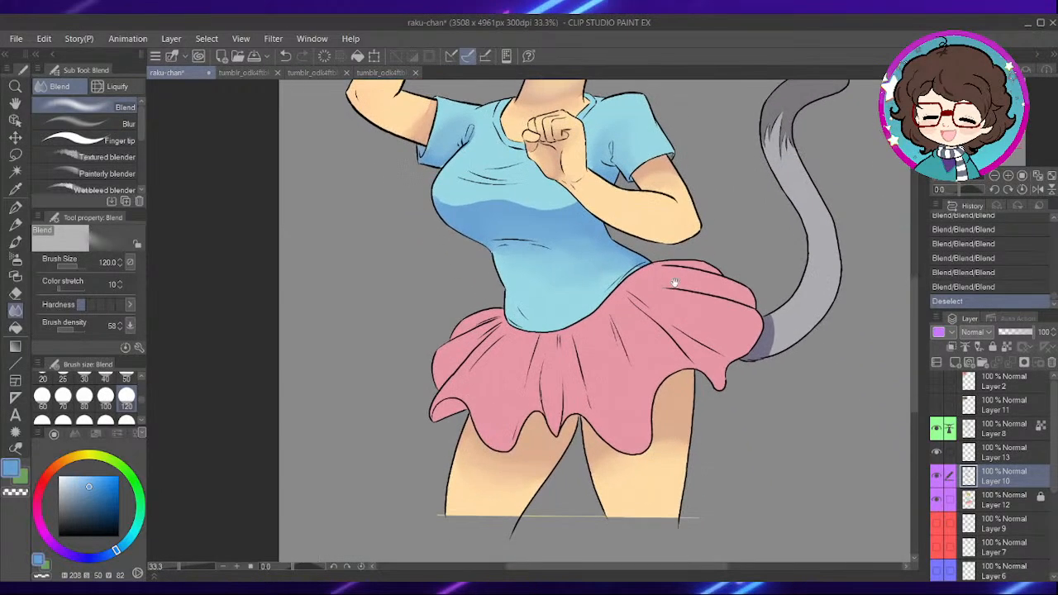
click(985, 496)
click(15, 171)
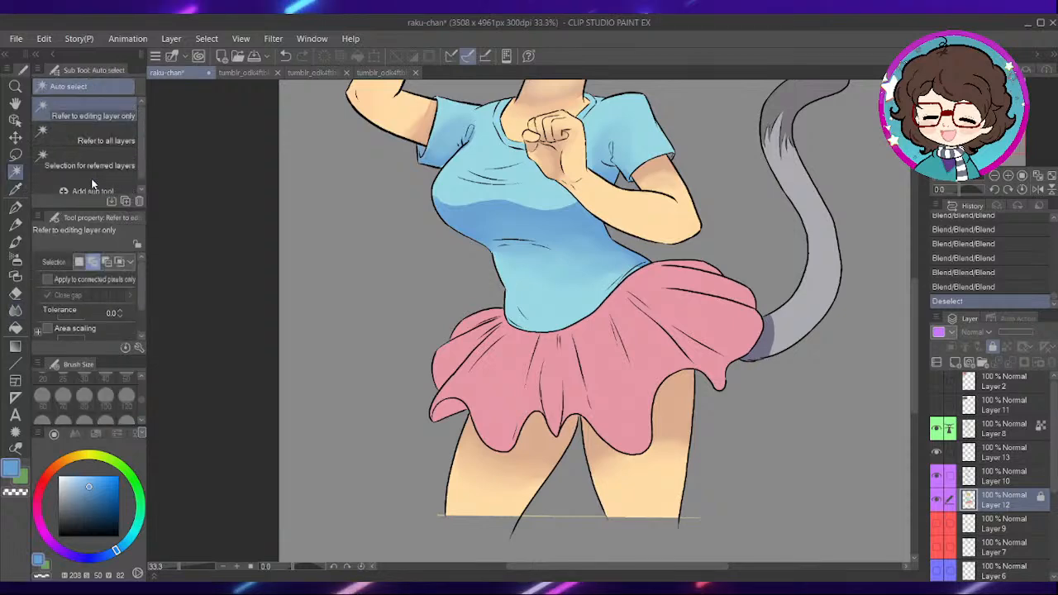
click(579, 389)
click(997, 477)
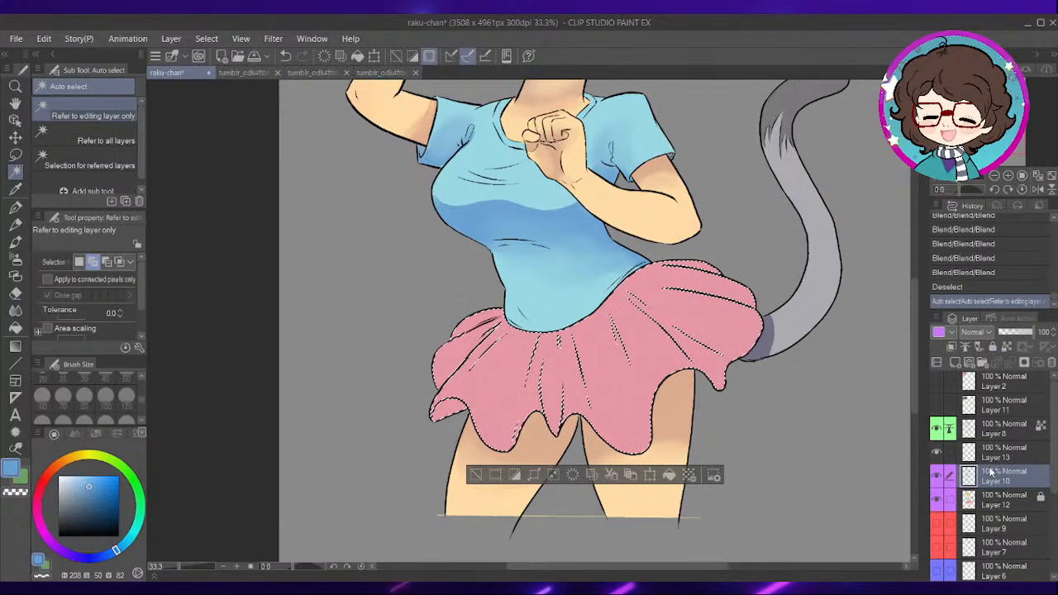
- Sample the skirt's pink and shift it to a darker purple shadow colour with hue 315, saturation 43 and value 60
scroll(521, 327, up, 1)
key(i)
click(496, 382)
key(w)
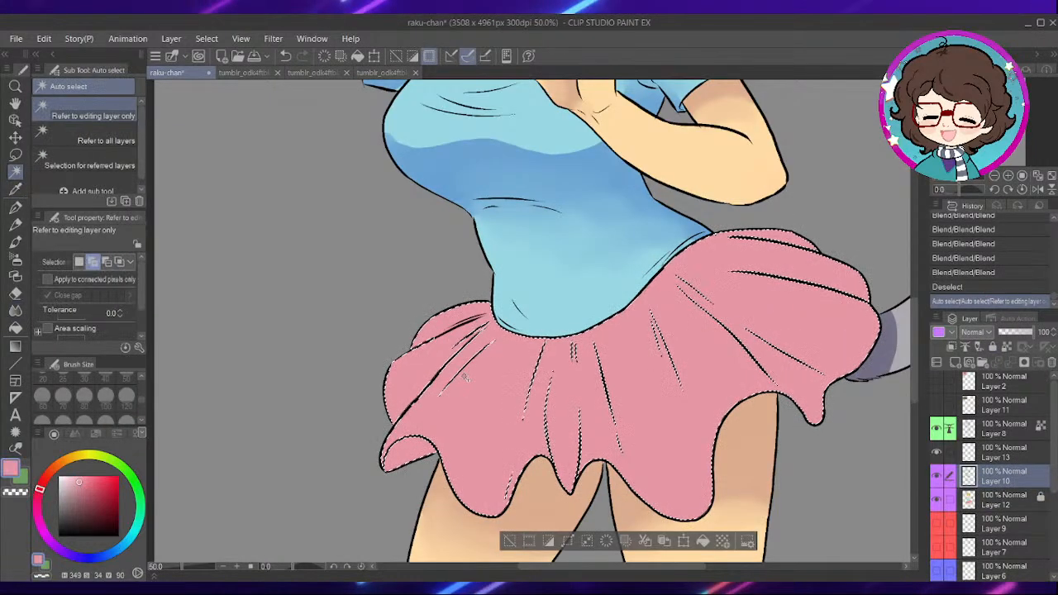
click(85, 500)
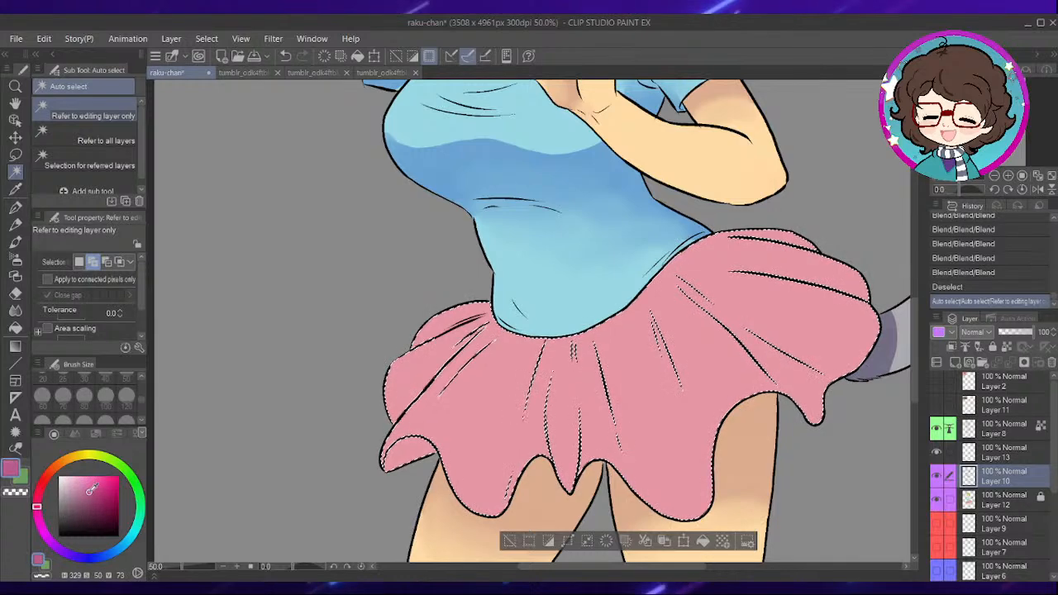
drag(37, 509, 39, 520)
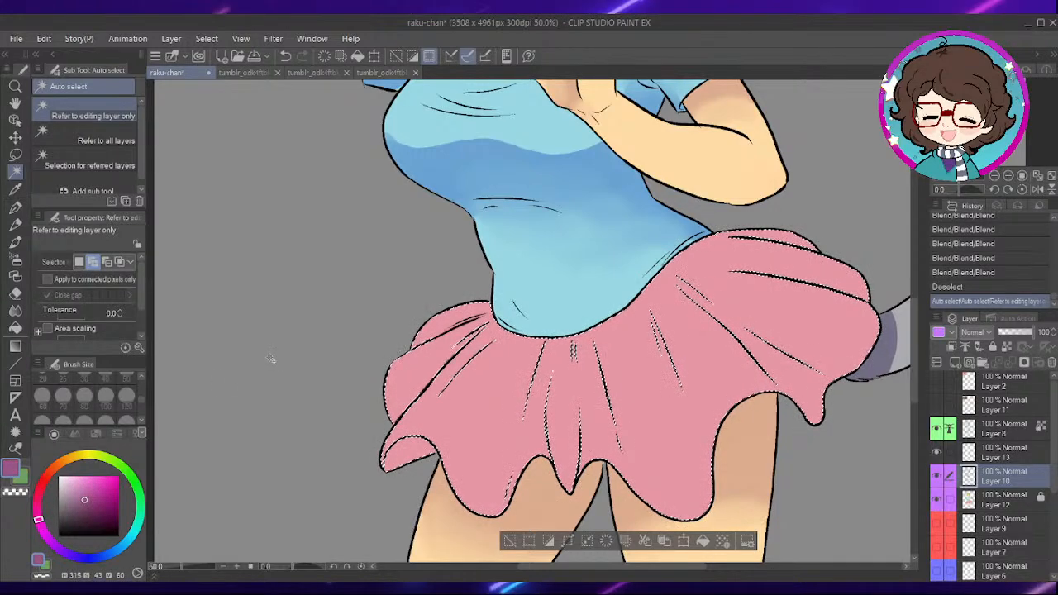
- Paint the underside of the curled hem corner with Dense watercolor at size 60, and undo the two extra strokes that follow
key(b)
drag(619, 332, 650, 215)
scroll(506, 301, up, 1)
mouse_move(457, 321)
mouse_down()
mouse_move(412, 348)
mouse_move(444, 317)
mouse_up()
mouse_move(646, 386)
mouse_down()
mouse_move(565, 365)
mouse_move(659, 336)
mouse_move(489, 270)
mouse_move(492, 213)
mouse_up()
drag(486, 298, 491, 219)
key(ctrl+z)
key(ctrl+z)
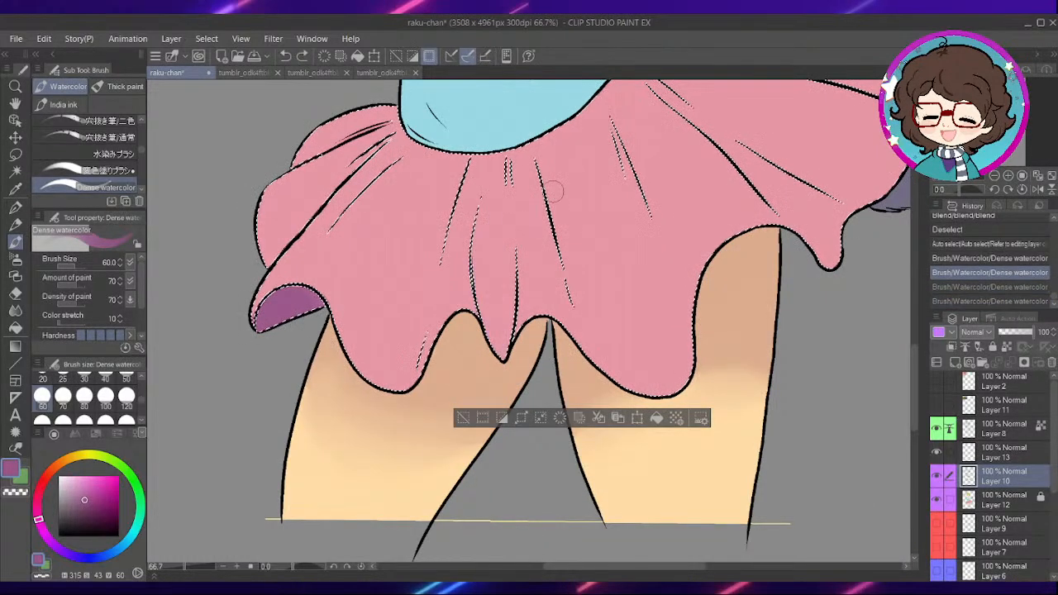
- Lighten the shadow colour to saturation 39 and value 77, and paint the narrow central pleat down to its pointed hem
drag(787, 253, 654, 332)
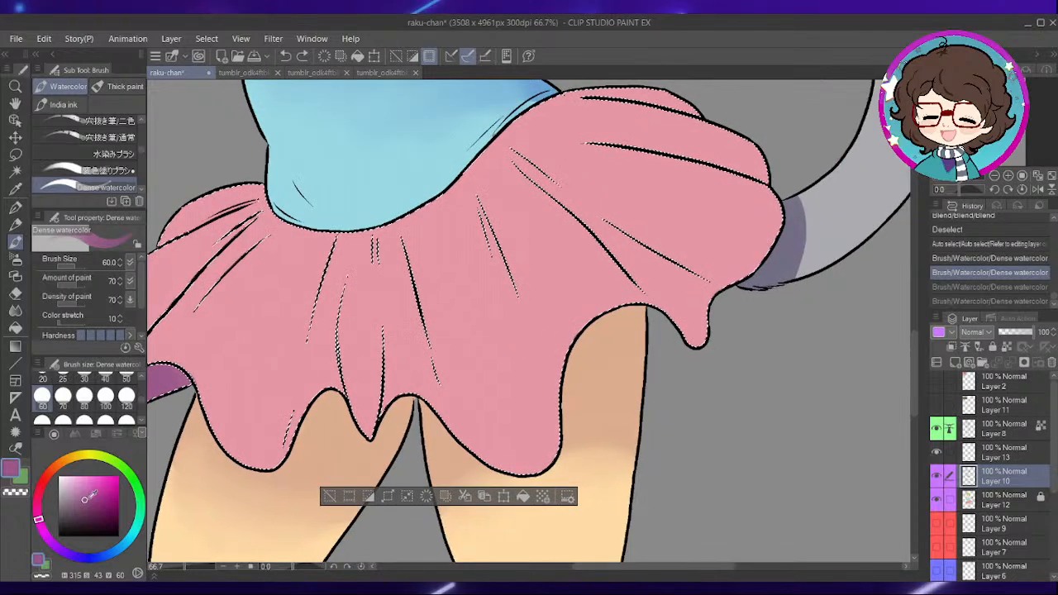
click(82, 492)
drag(356, 294, 370, 434)
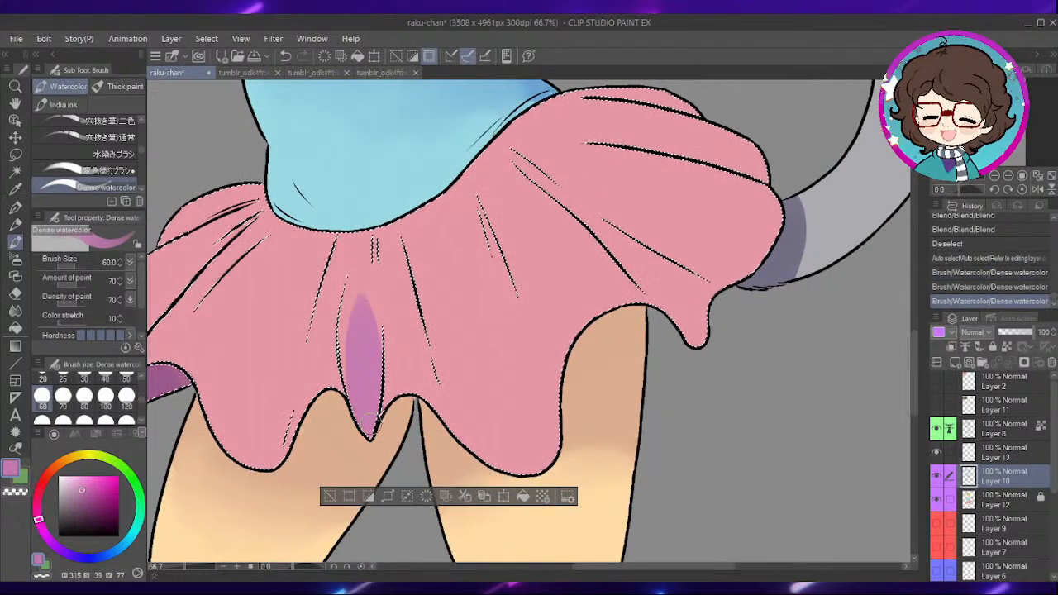
drag(361, 260, 347, 355)
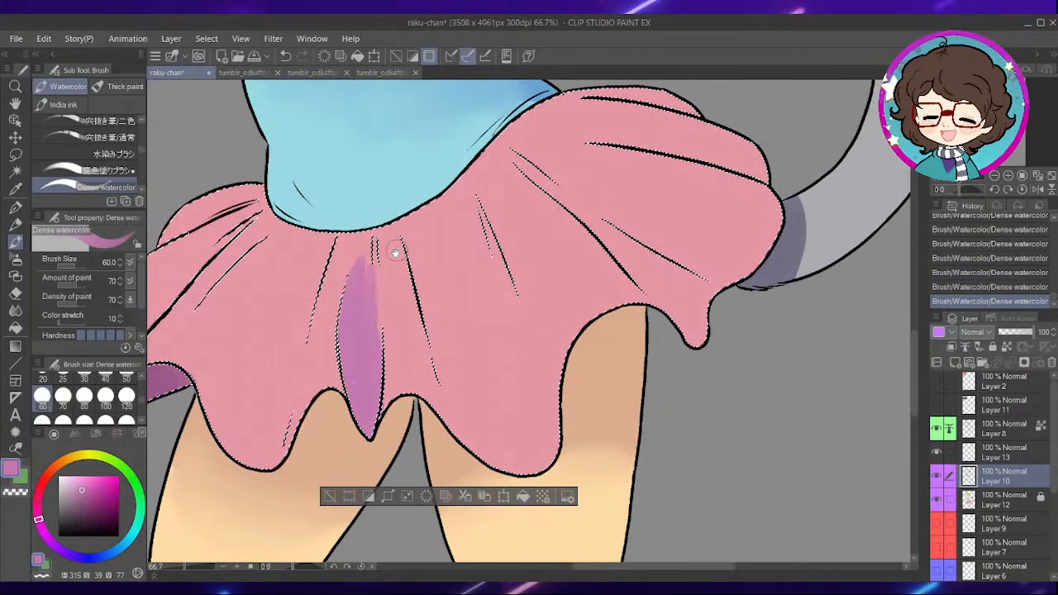
drag(405, 274, 583, 229)
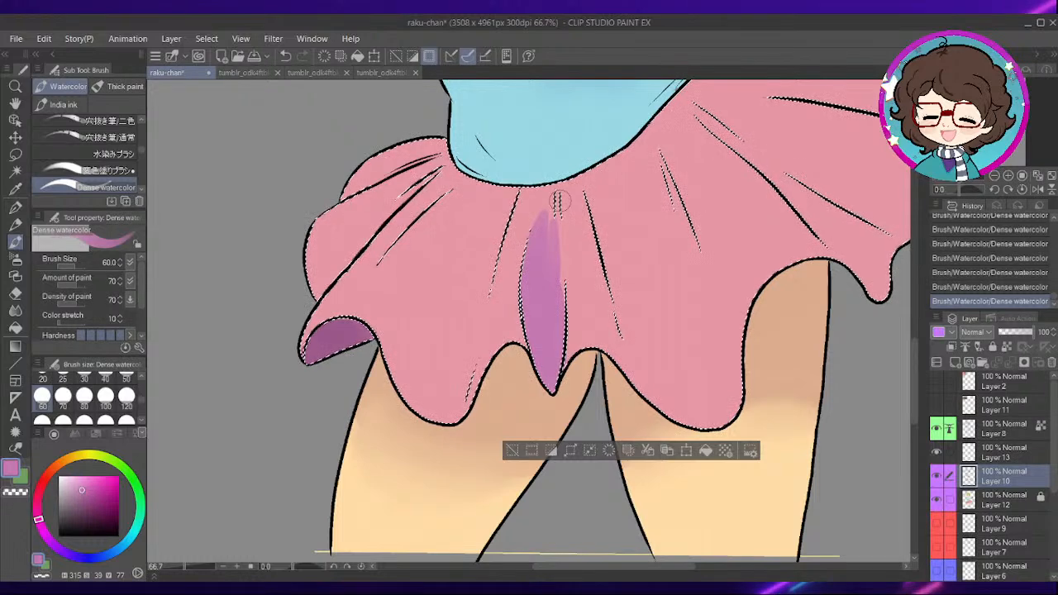
- Shade the folds on the skirt's left side at brush size 40, and extend the central pleat's shadow up to the waist
key(bracketleft)
key(bracketleft)
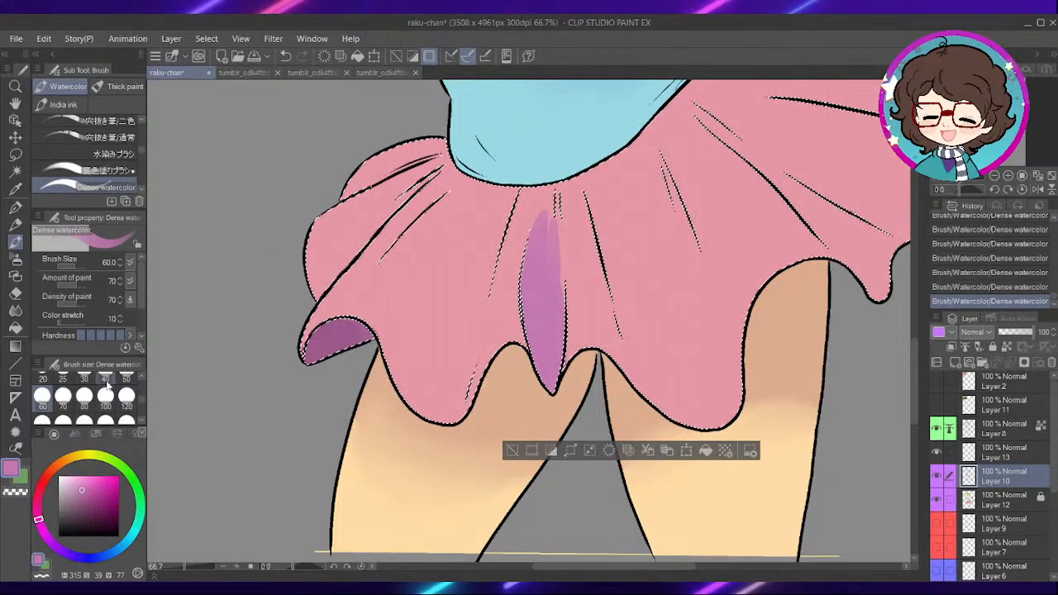
drag(321, 285, 419, 177)
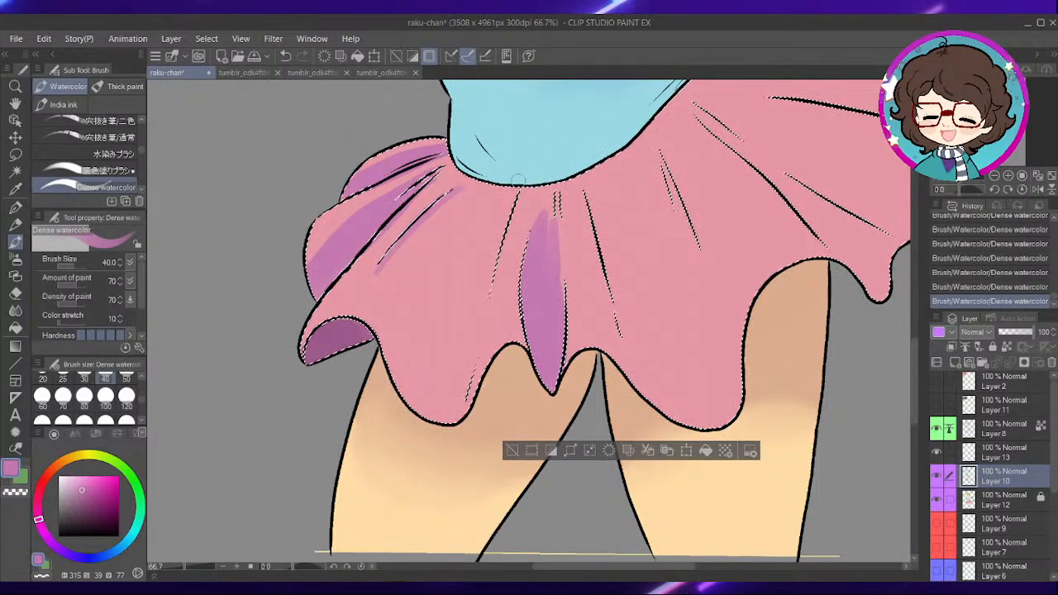
key(ctrl+z)
key(ctrl+z)
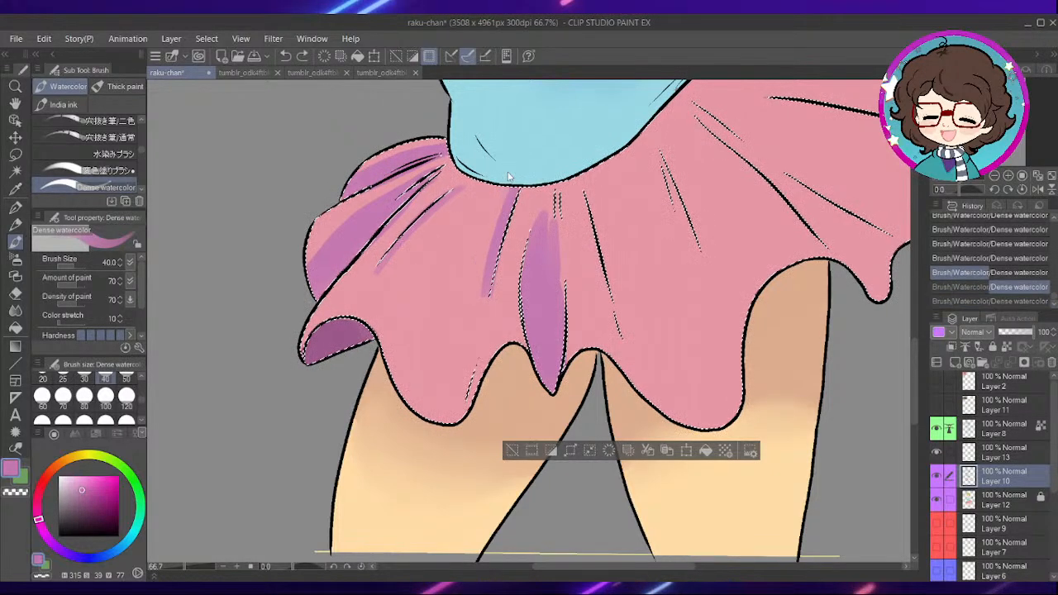
drag(505, 184, 494, 290)
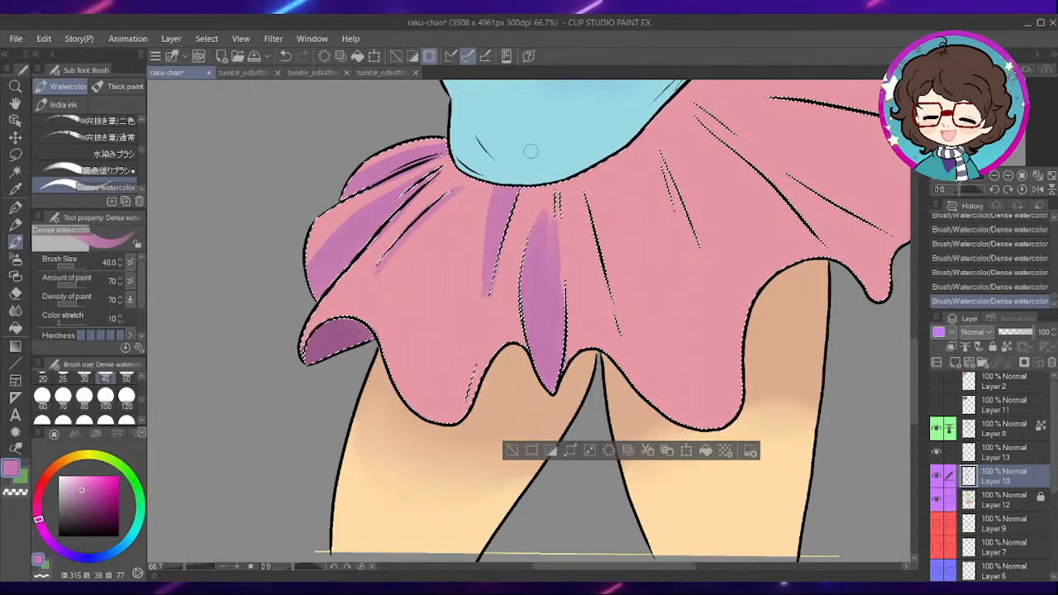
drag(586, 230, 596, 253)
drag(562, 212, 558, 277)
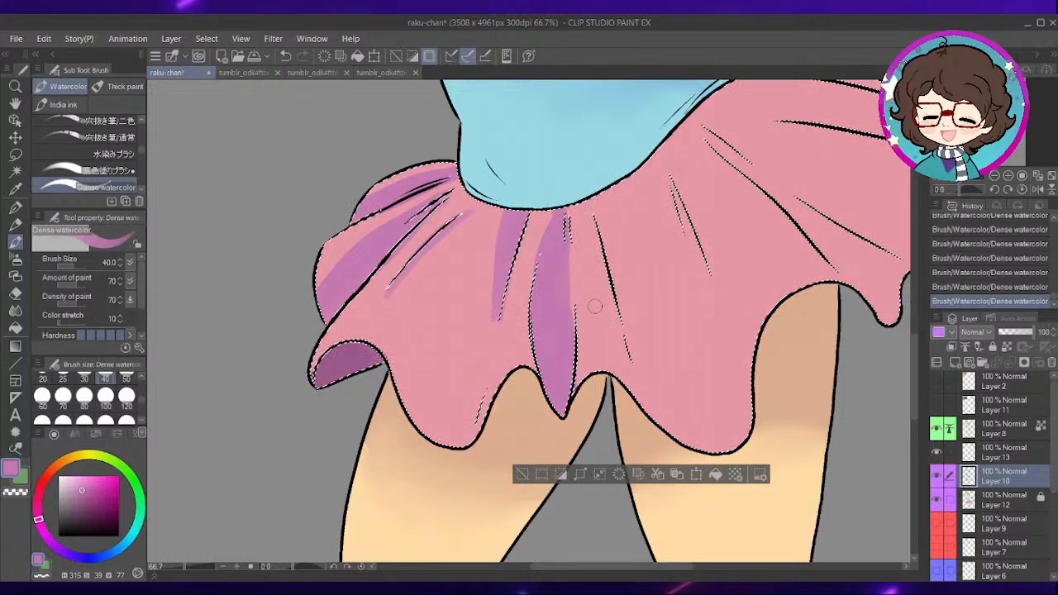
- Paint a shadow along the long diagonal fold on the skirt's right side, widening it into the pointed hem corner
drag(741, 288, 648, 350)
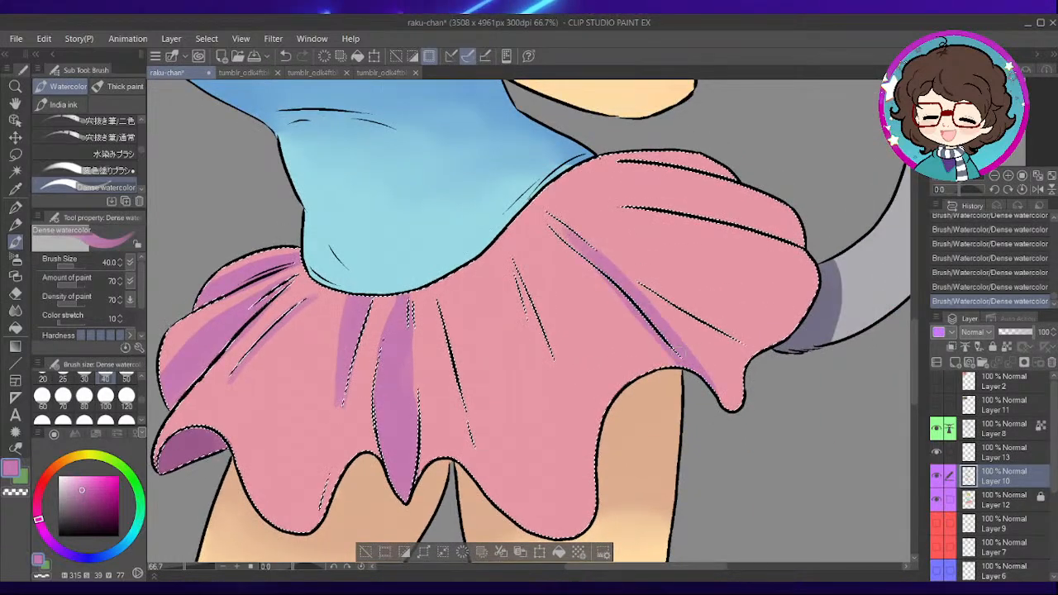
key(ctrl+z)
drag(579, 238, 732, 405)
drag(612, 263, 736, 392)
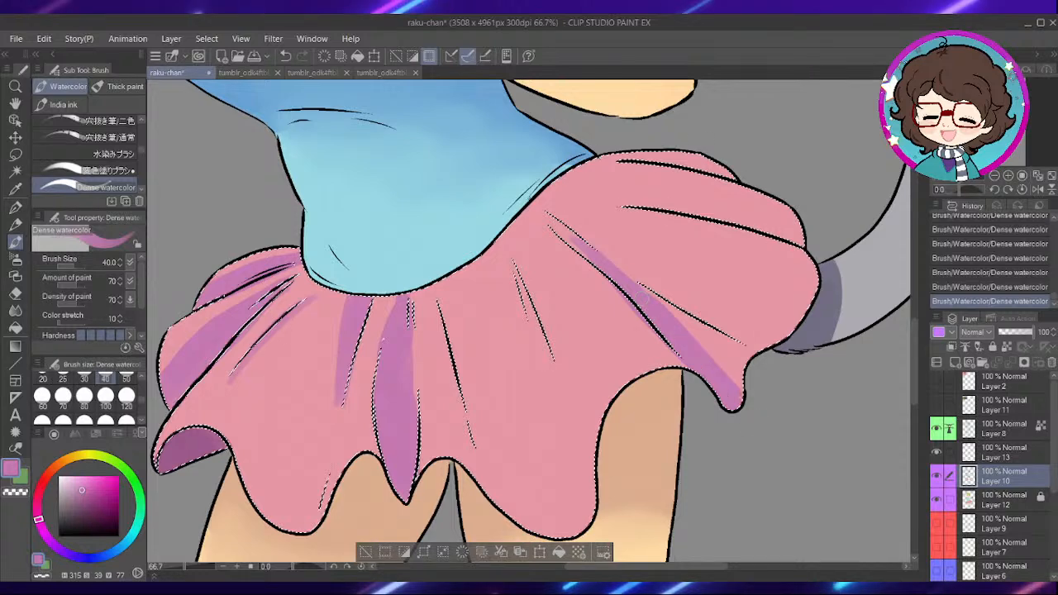
drag(653, 307, 724, 352)
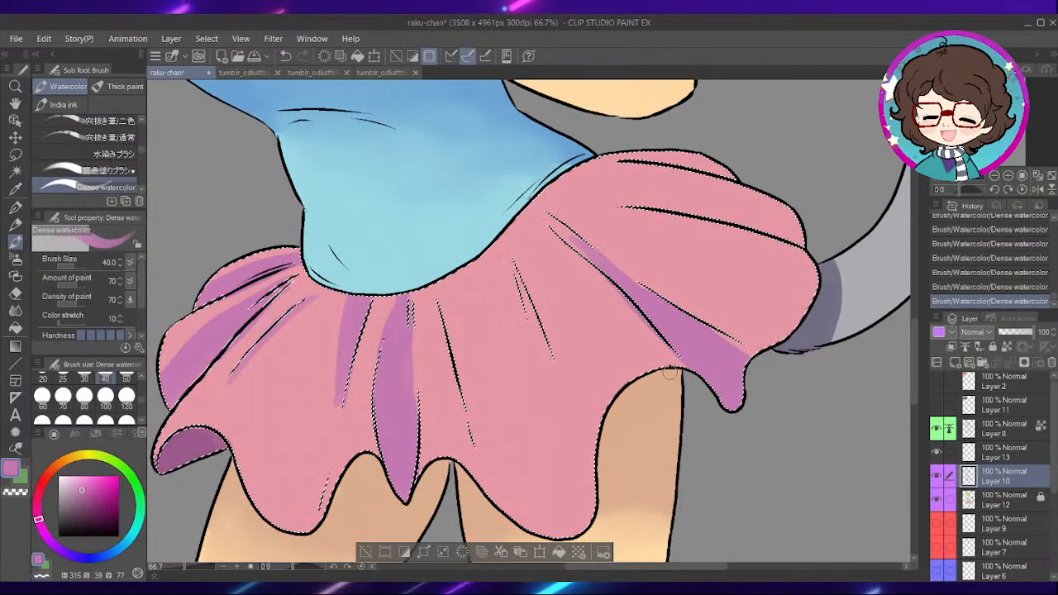
- Paint long shadow strokes along the two folds between the central pleat and the diagonal fold, down toward the hem
drag(600, 305, 636, 298)
mouse_move(548, 251)
mouse_down()
mouse_move(570, 337)
mouse_move(536, 243)
mouse_move(569, 370)
mouse_move(594, 410)
mouse_up()
drag(482, 283, 539, 479)
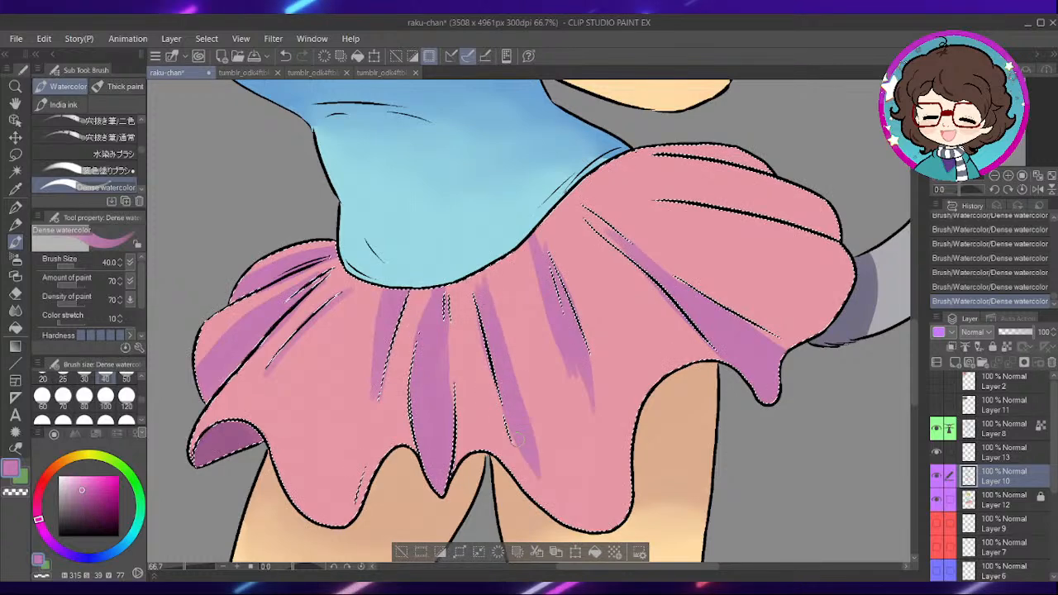
mouse_move(506, 306)
mouse_down()
mouse_move(563, 476)
mouse_move(586, 494)
mouse_up()
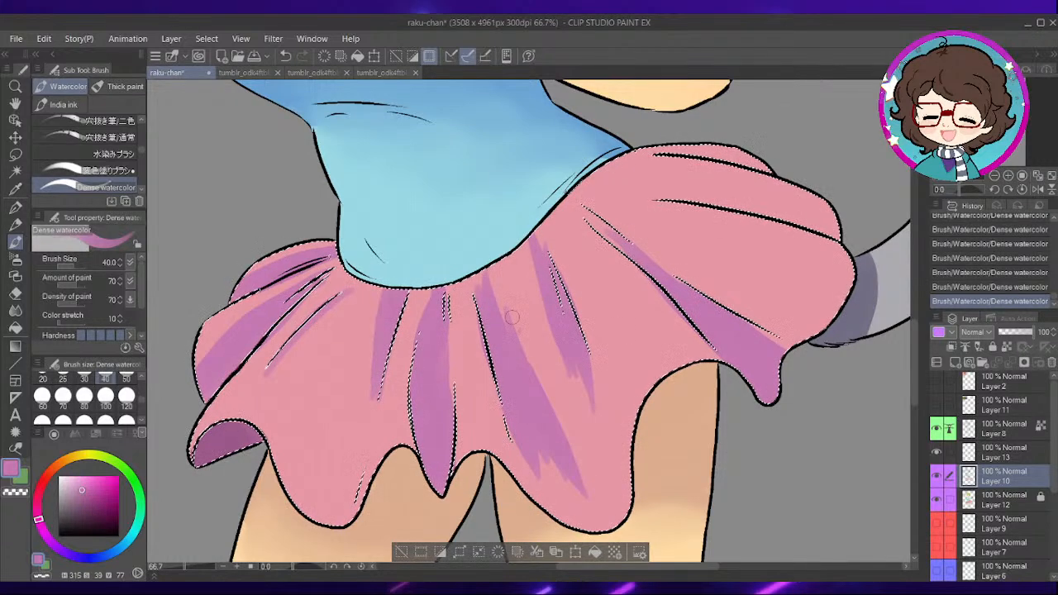
- Paint shadows along the two upper folds of the skirt over the hip near the tail
drag(764, 278, 688, 363)
drag(761, 319, 753, 312)
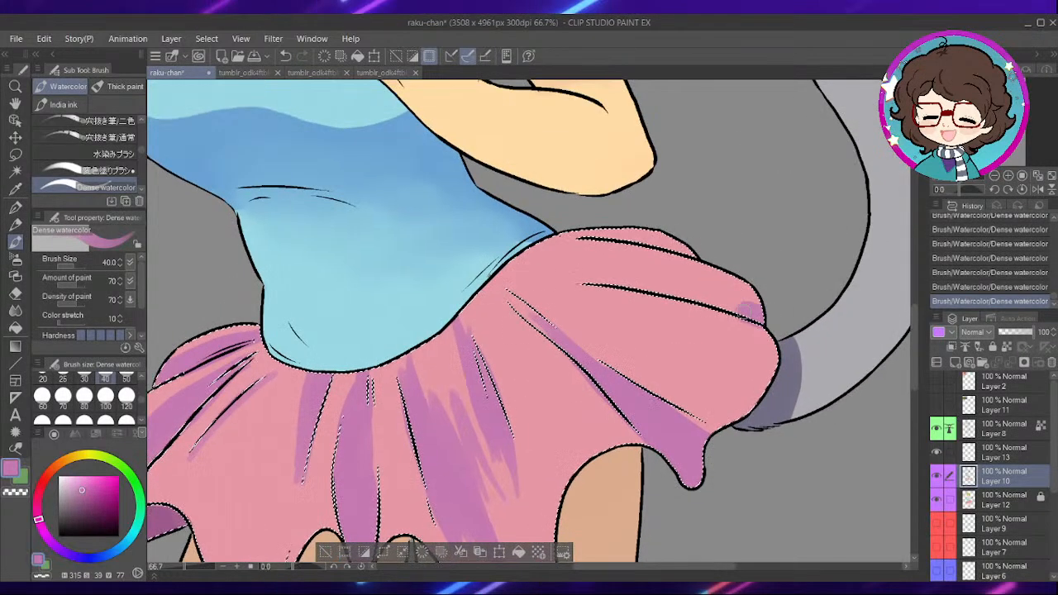
drag(609, 277, 585, 274)
drag(780, 310, 608, 272)
drag(728, 253, 565, 240)
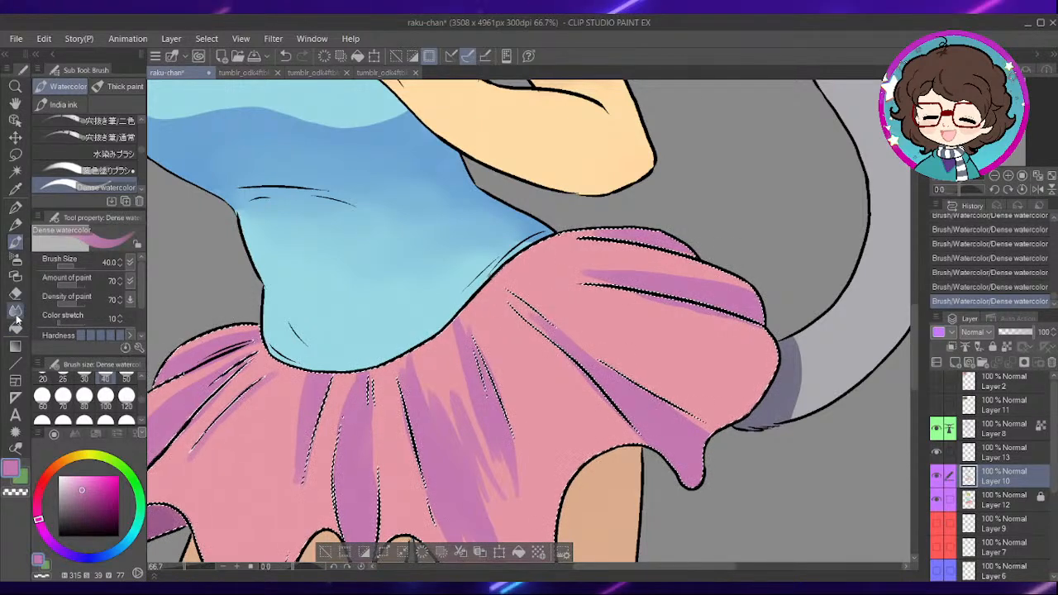
- Soften the shadows of the skirt's left folds and central pleat with the シャープ水彩のばし blending sub tool at size 60
click(15, 310)
scroll(91, 149, down, 5)
click(91, 158)
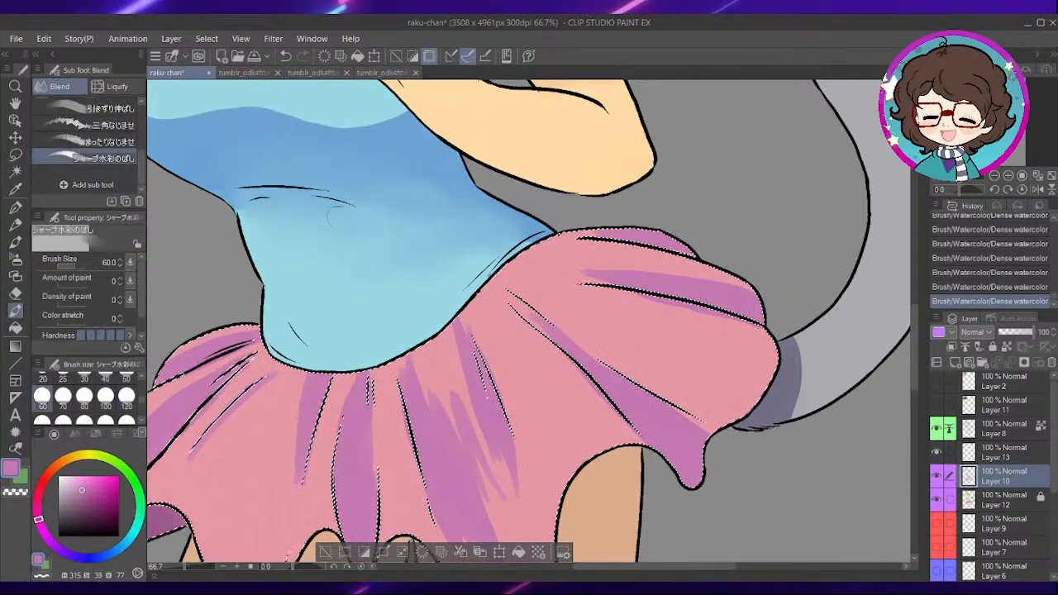
drag(500, 326, 588, 244)
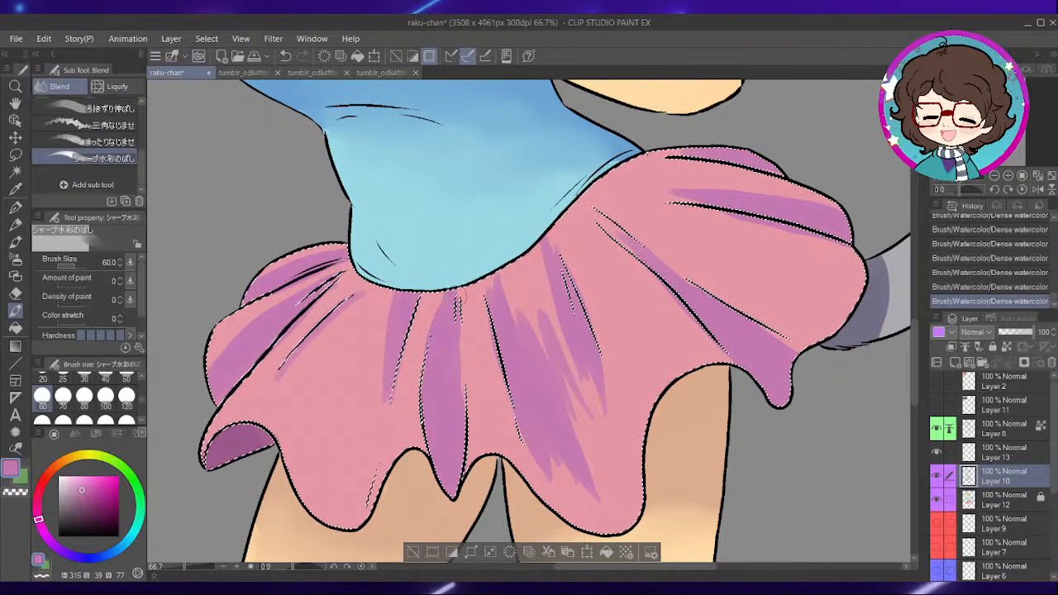
mouse_move(351, 447)
mouse_down()
mouse_move(359, 454)
mouse_move(369, 389)
mouse_up()
drag(449, 281, 450, 318)
drag(452, 285, 453, 304)
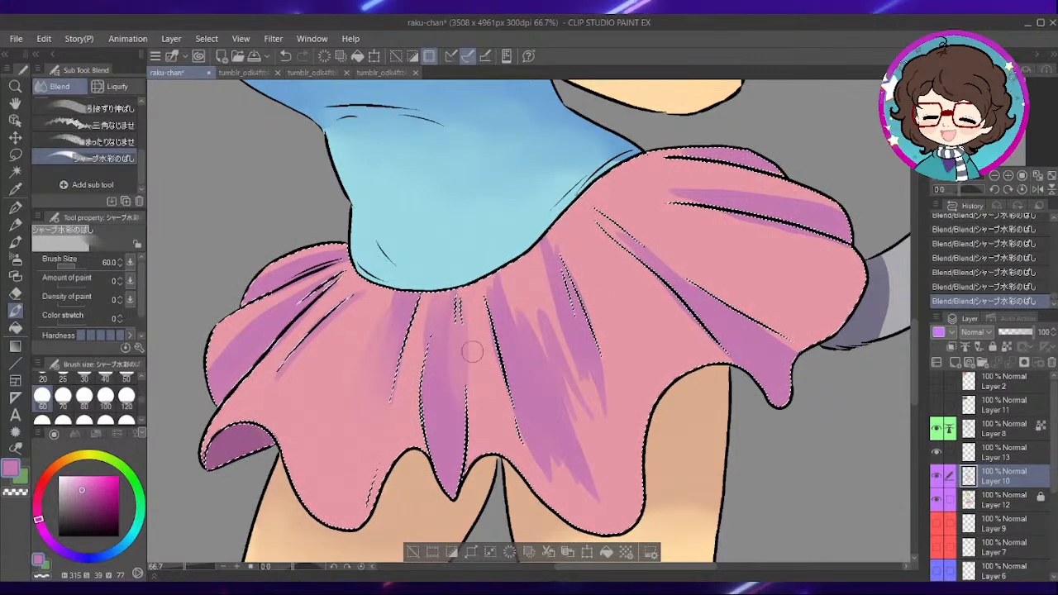
- Blend the remaining fold shadows across the skirt's right side at brush size 100, and deselect the skirt
click(105, 396)
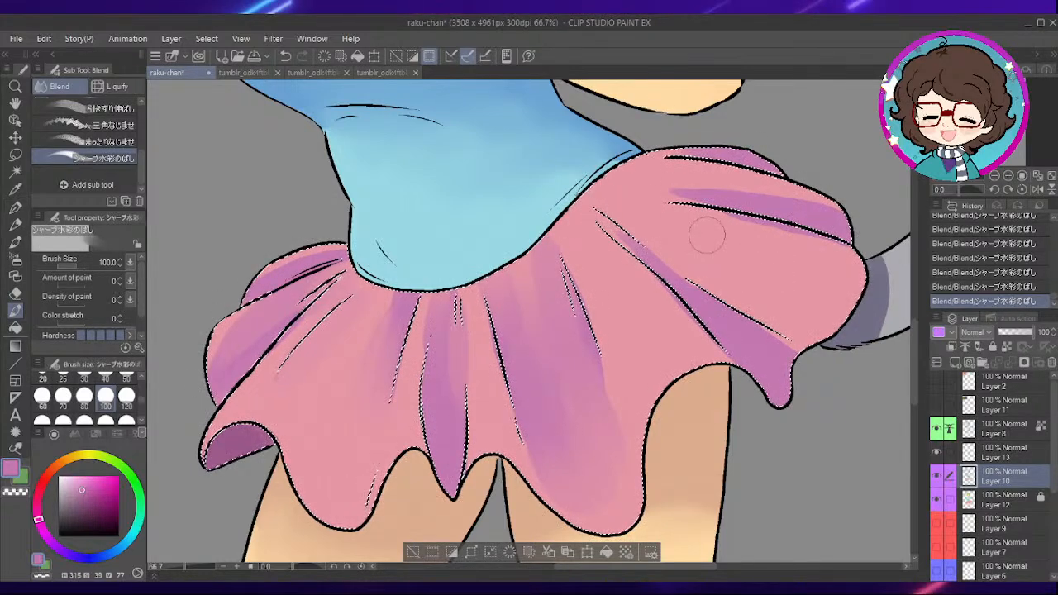
drag(712, 304, 735, 327)
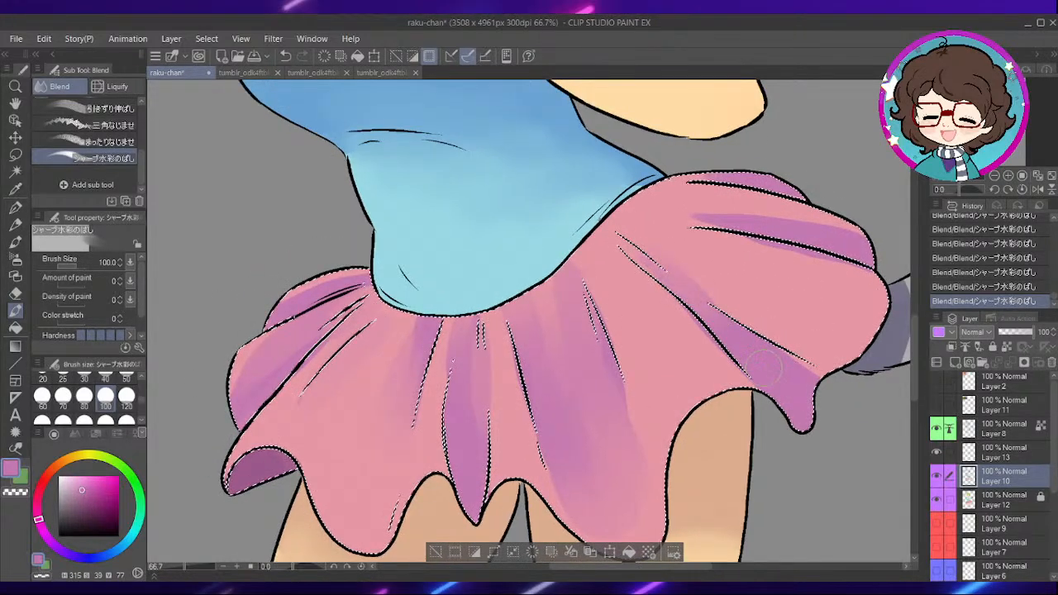
drag(763, 225, 740, 217)
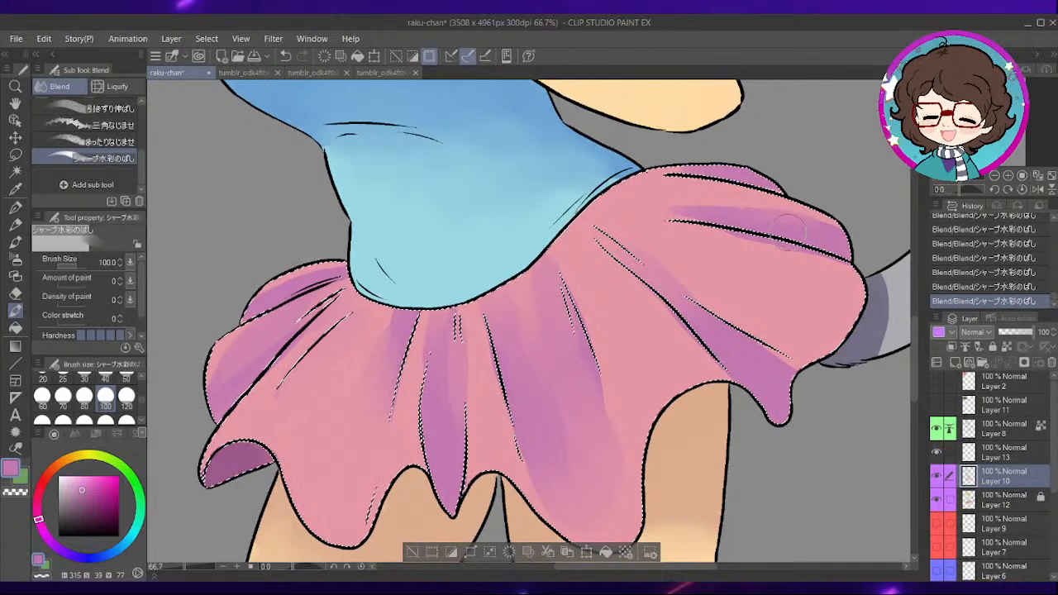
scroll(591, 333, down, 1)
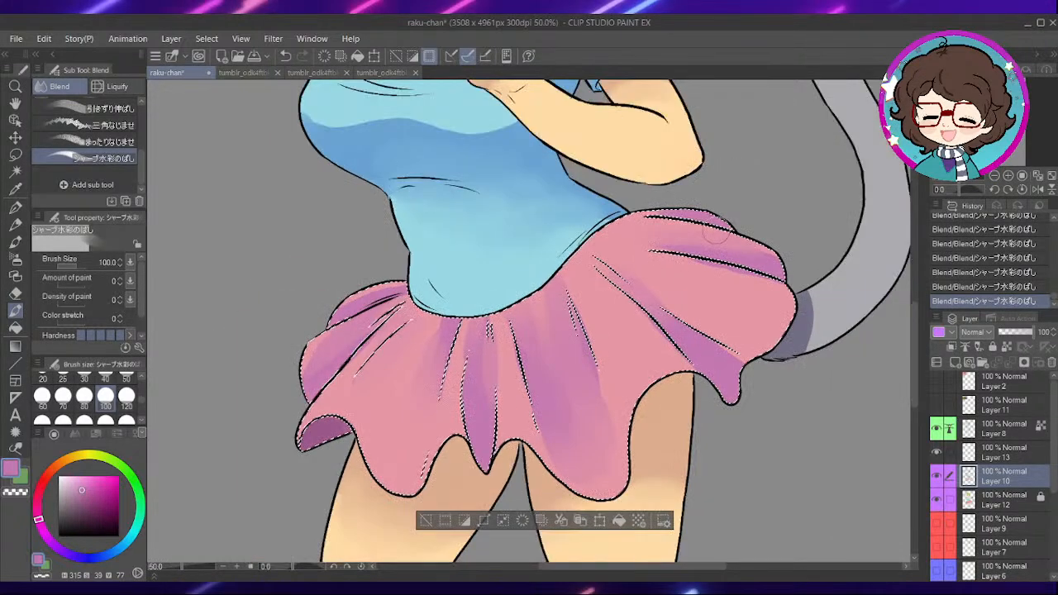
scroll(714, 234, down, 1)
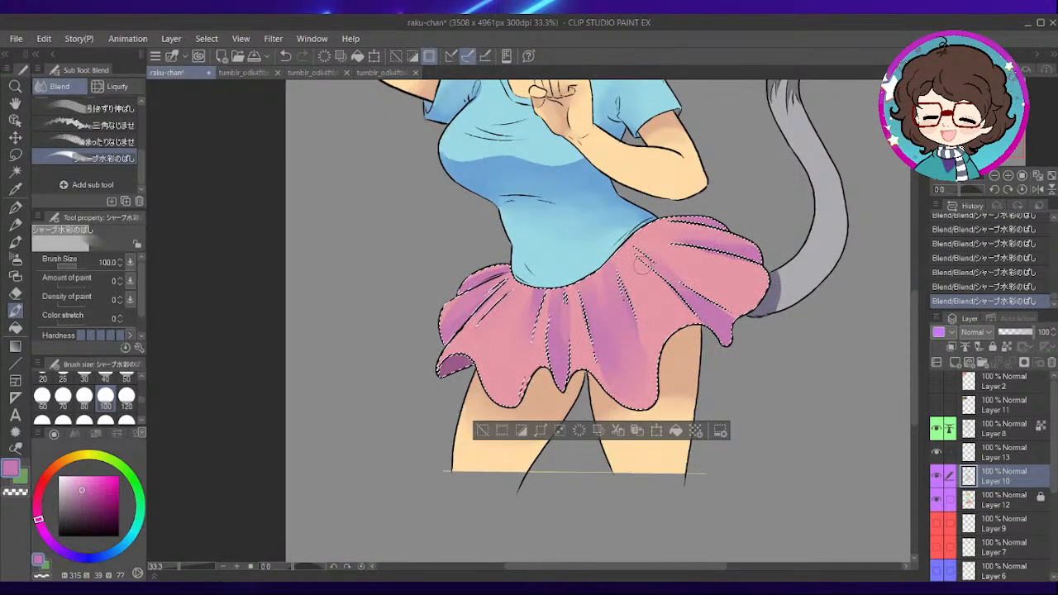
key(ctrl+d)
- Select the whites of the eyes and teeth on Layer 12 with Auto select, and make Layer 10 active
scroll(649, 332, down, 1)
drag(629, 250, 648, 361)
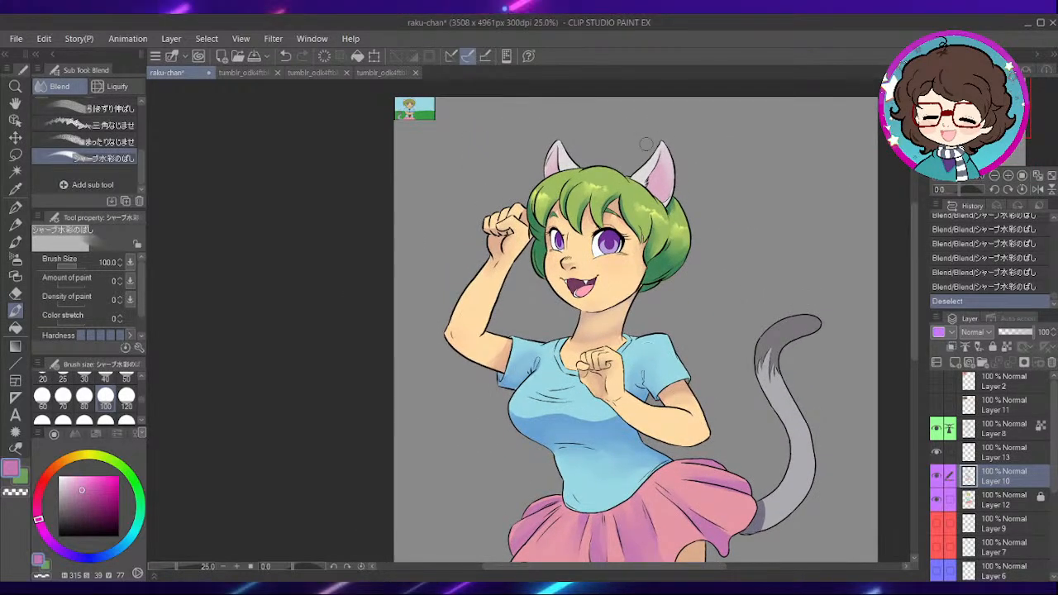
scroll(653, 141, up, 2)
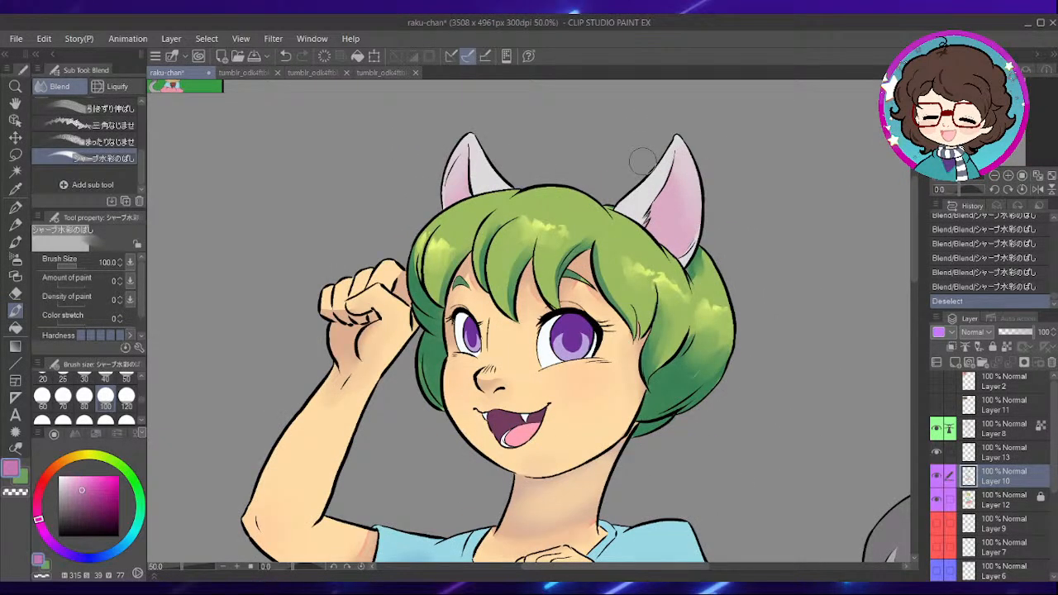
click(978, 496)
click(16, 171)
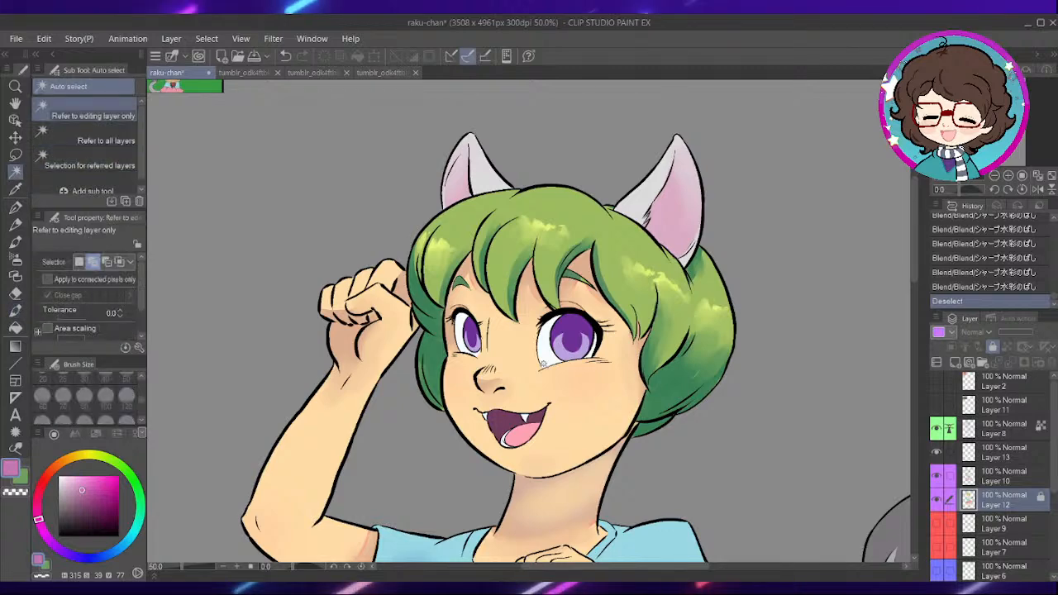
click(548, 351)
scroll(579, 346, up, 2)
drag(680, 256, 775, 224)
click(1002, 482)
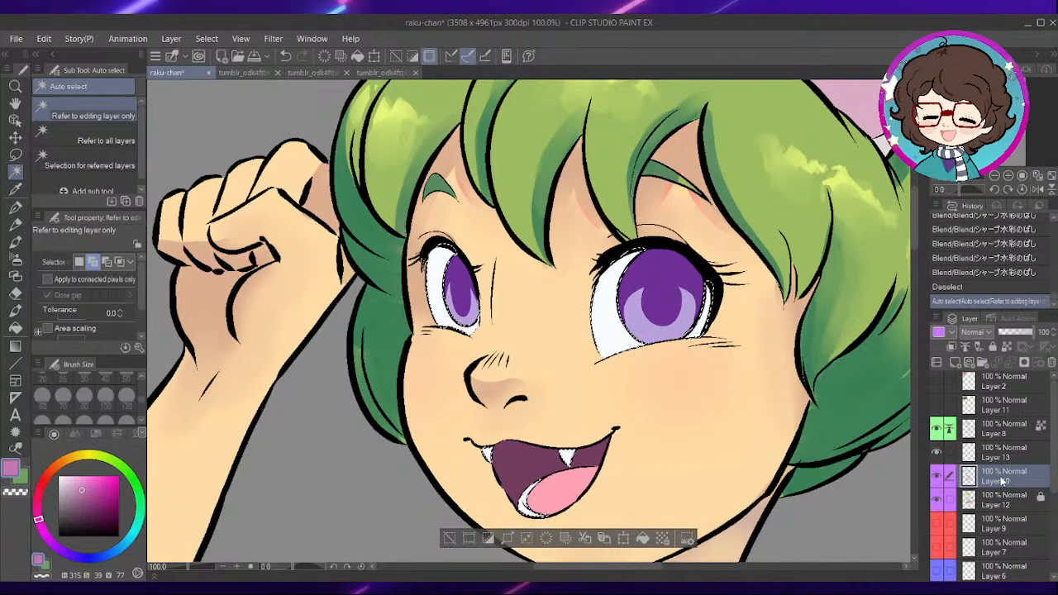
- Set the drawing colour to a muted violet, hue 257, saturation 23, value 63, for shading the eye whites
key(ctrl+plus)
key(p)
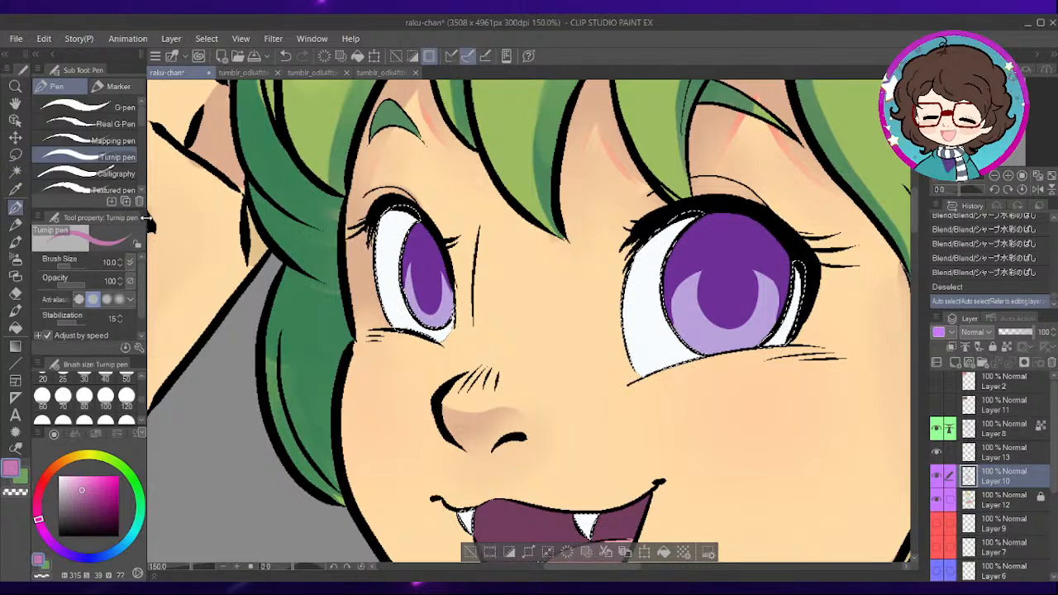
click(74, 556)
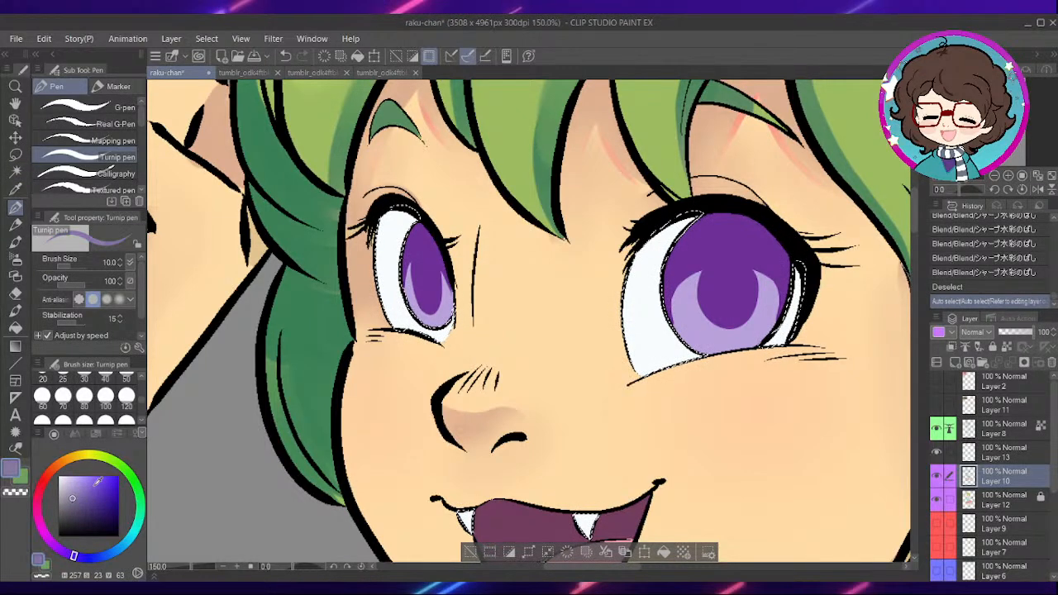
drag(580, 258, 506, 291)
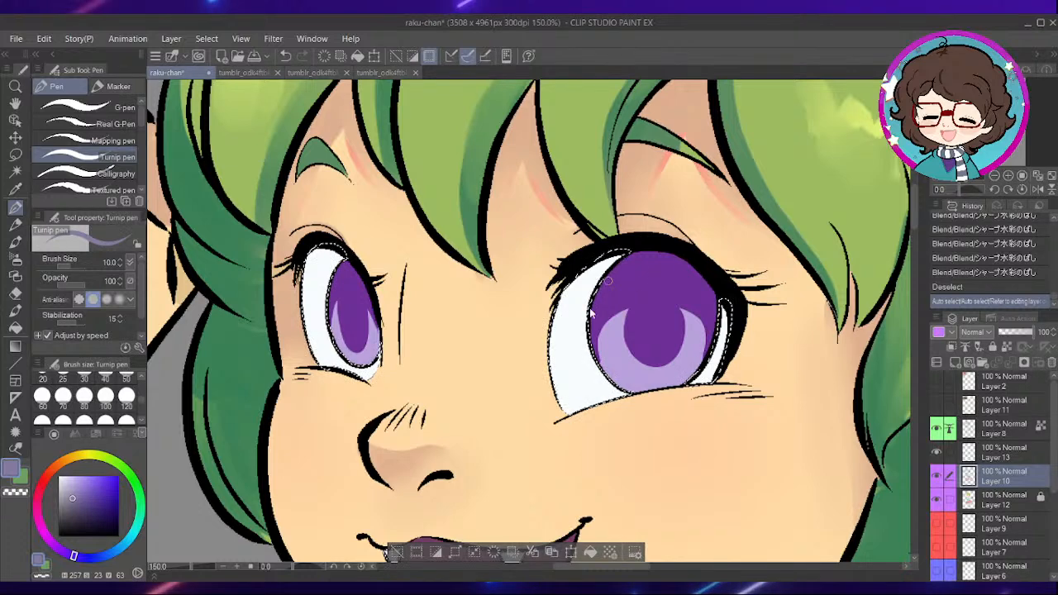
scroll(593, 310, up, 1)
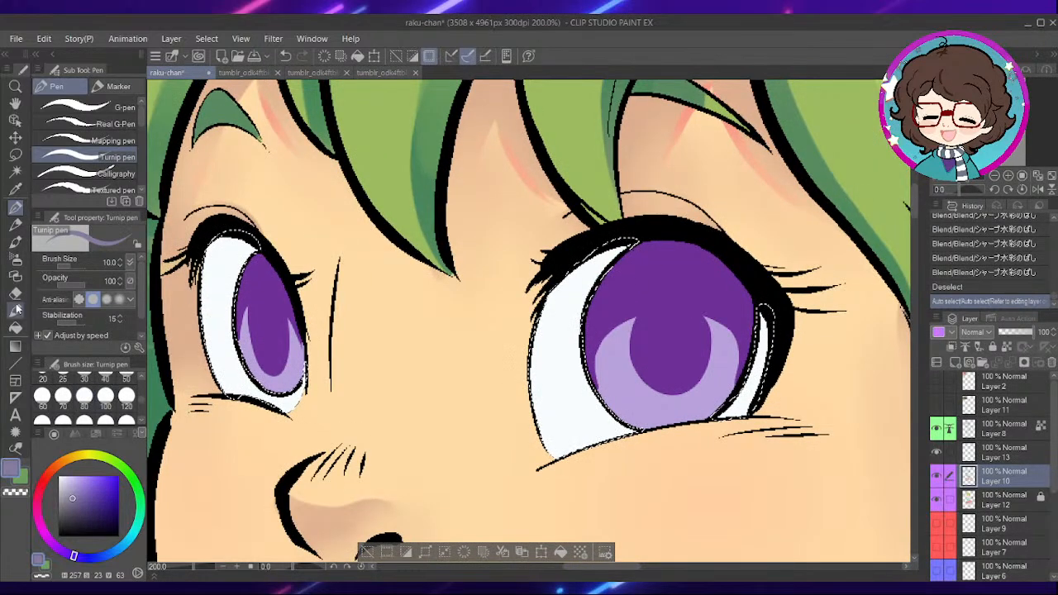
click(15, 313)
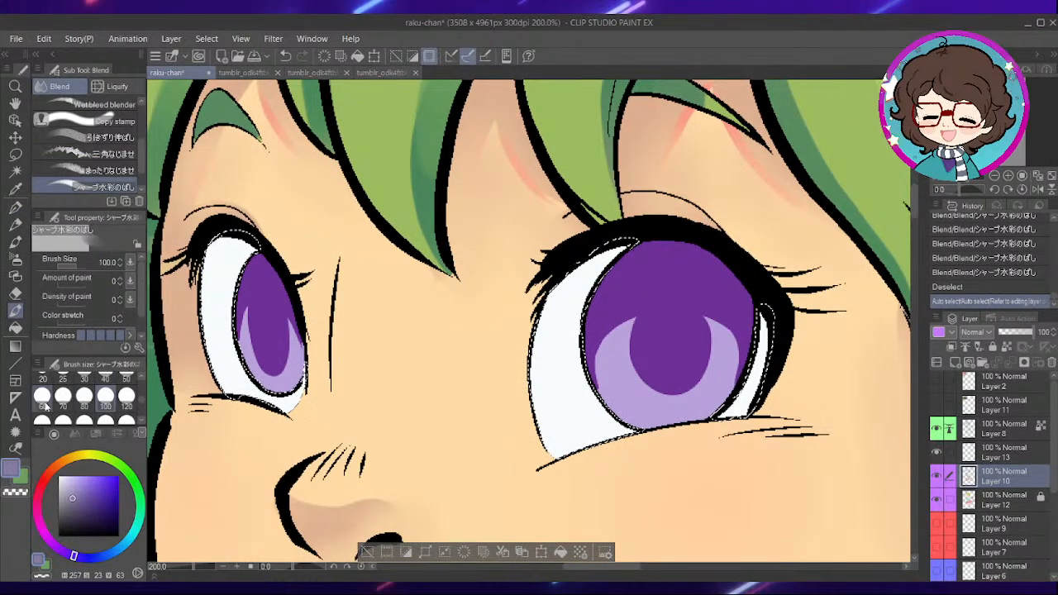
key(bracketleft)
key(bracketleft)
key(bracketleft)
key(bracketleft)
key(bracketleft)
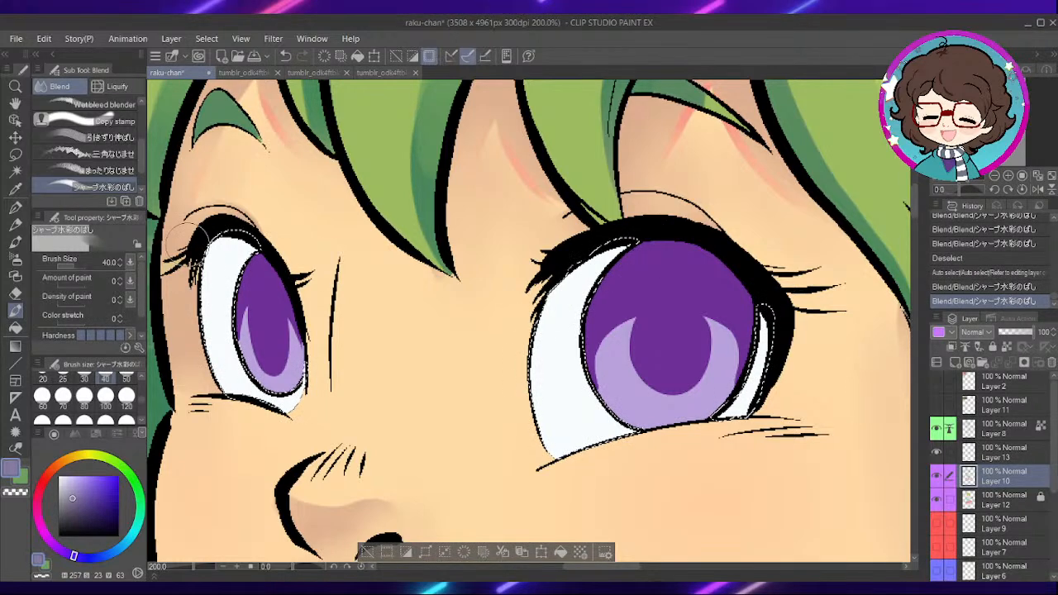
- Paint muted violet shadows under the upper lids across the whites of both eyes with the Dense watercolor brush at size 40
click(15, 241)
mouse_move(633, 247)
mouse_down()
mouse_move(552, 324)
mouse_move(702, 282)
mouse_move(777, 334)
mouse_move(757, 343)
mouse_up()
drag(584, 304, 534, 339)
drag(373, 275, 591, 259)
drag(406, 257, 446, 248)
drag(420, 258, 458, 257)
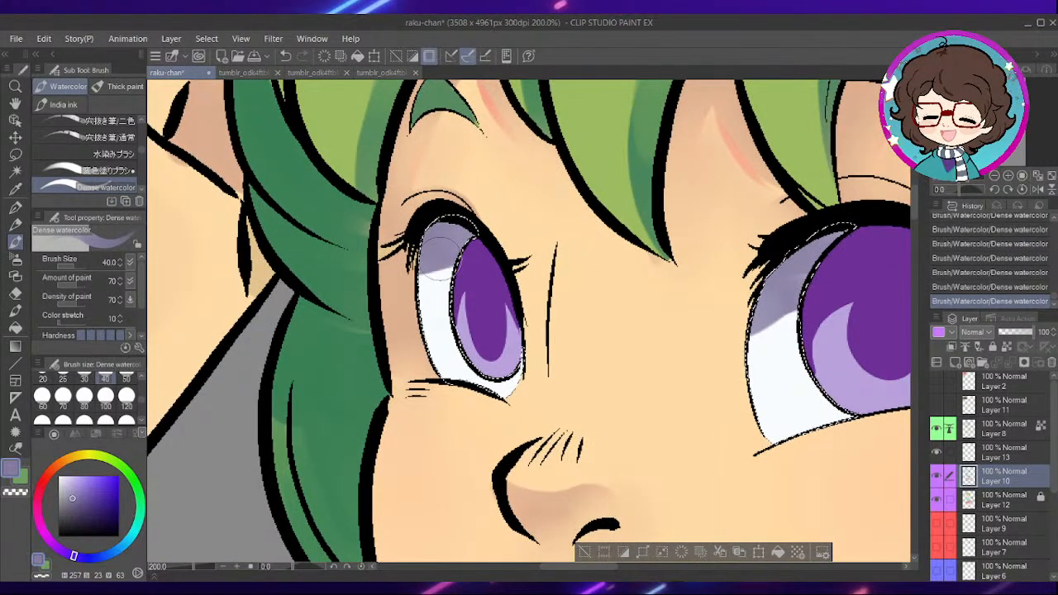
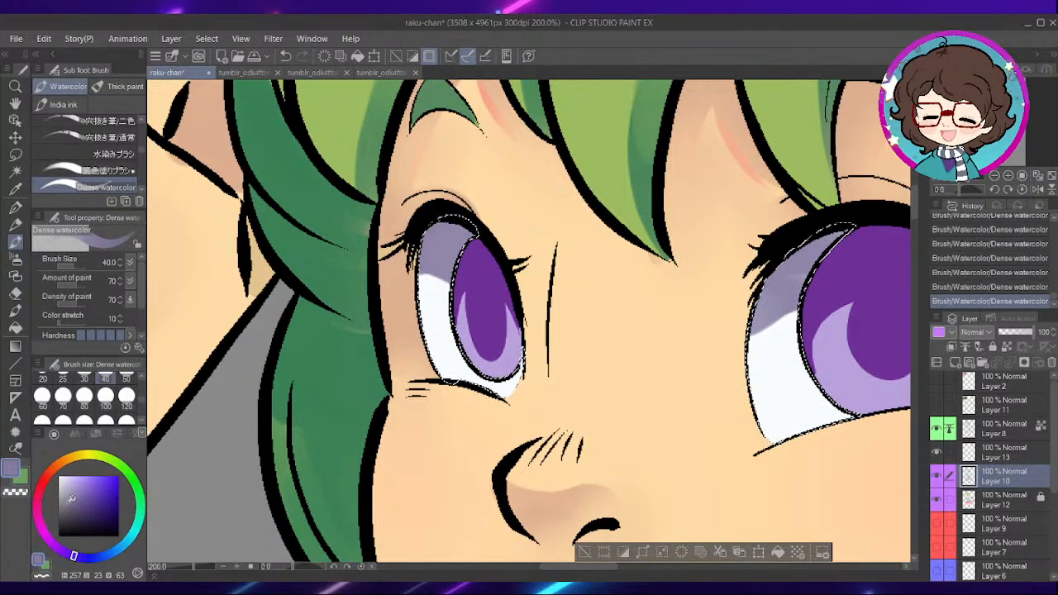
- Set the drawing colour to pinkish red, hue 347, saturation 54, value 86, and choose the Flat marker at size 12
click(38, 491)
click(87, 483)
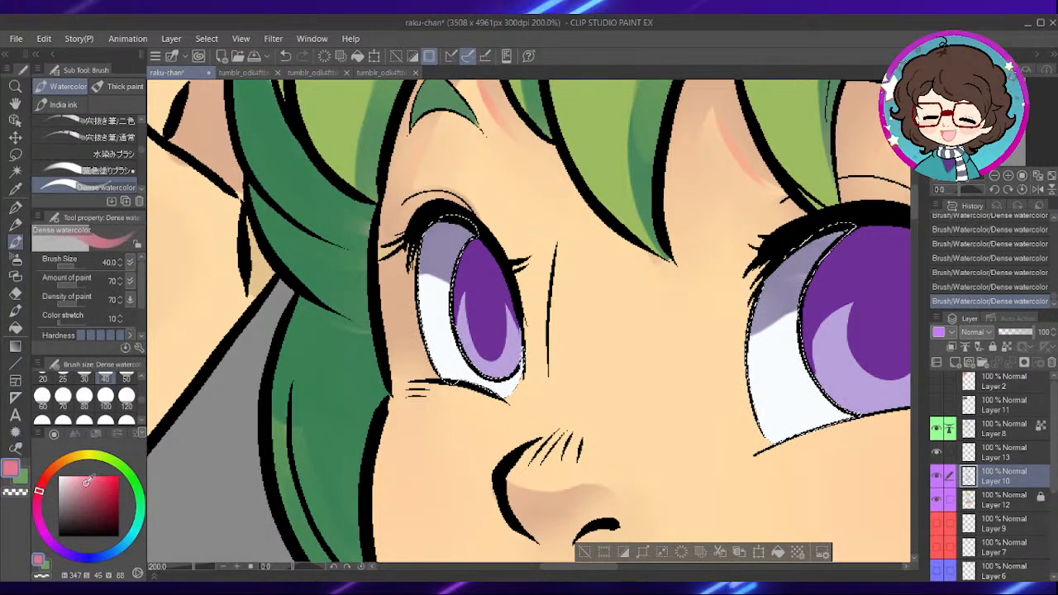
drag(87, 483, 93, 483)
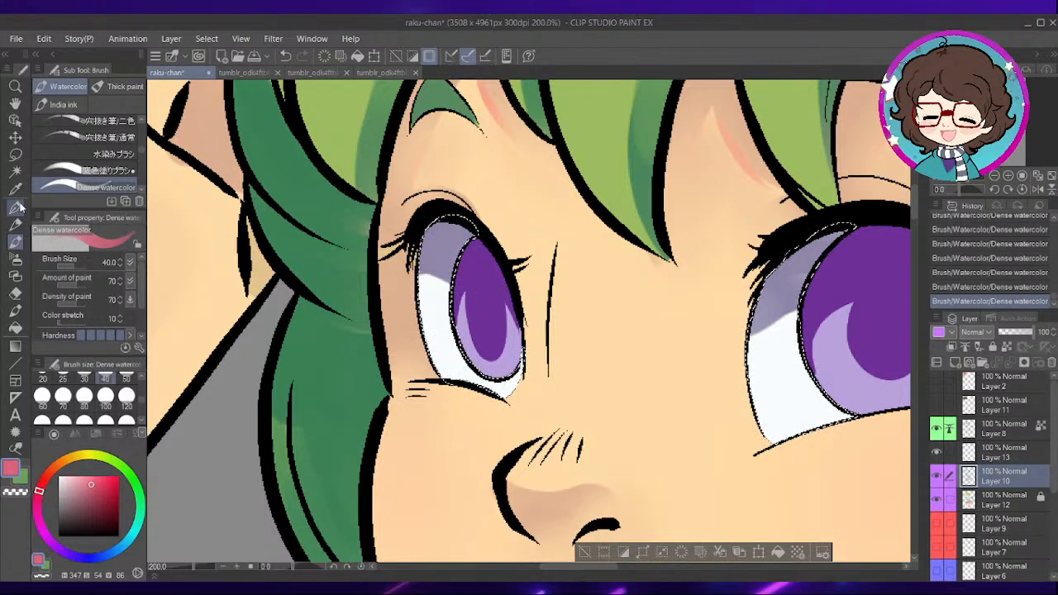
click(14, 207)
click(114, 86)
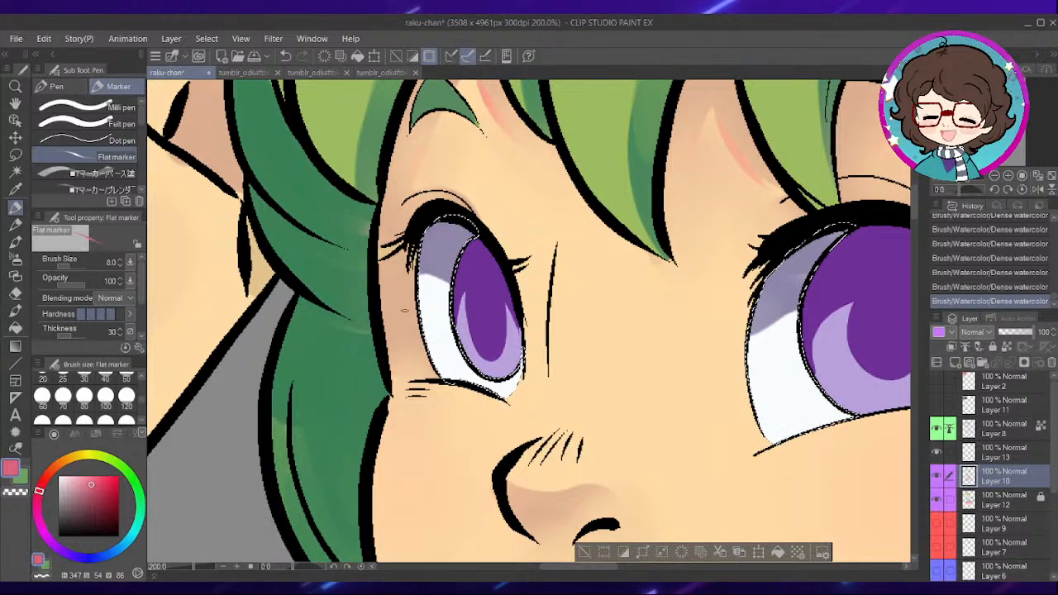
scroll(141, 413, up, 2)
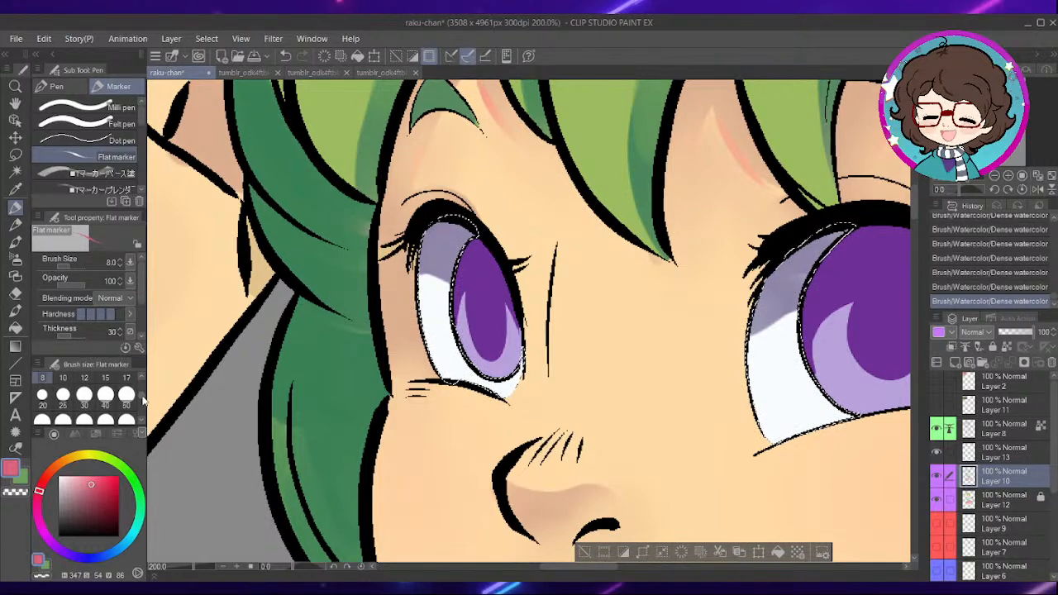
click(84, 381)
- Draw thin pinkish red lines along the lower shadow edges on the whites of both eyes, and deselect
scroll(500, 329, up, 3)
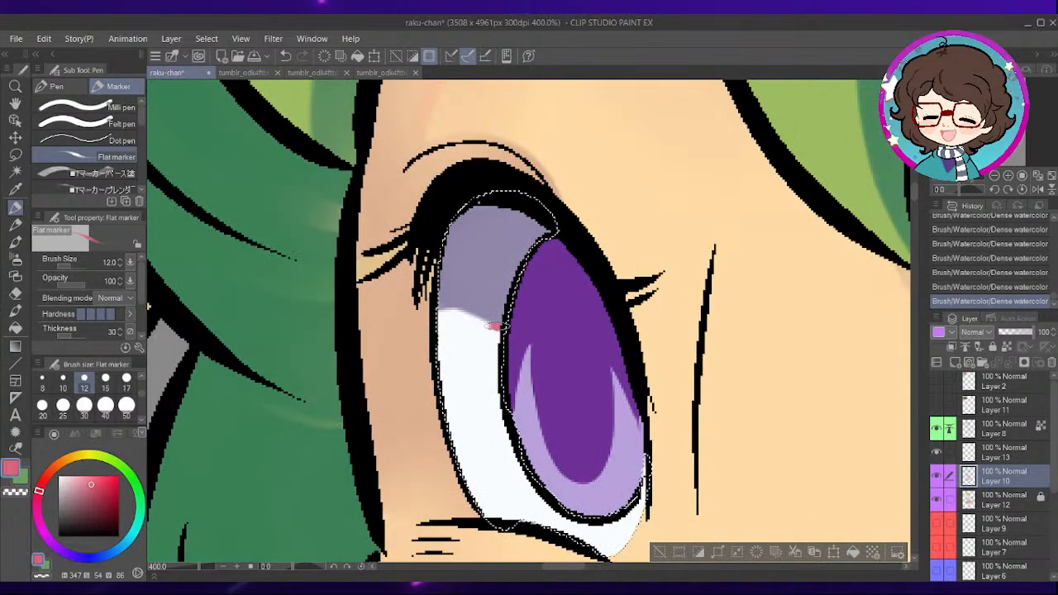
scroll(473, 372, down, 4)
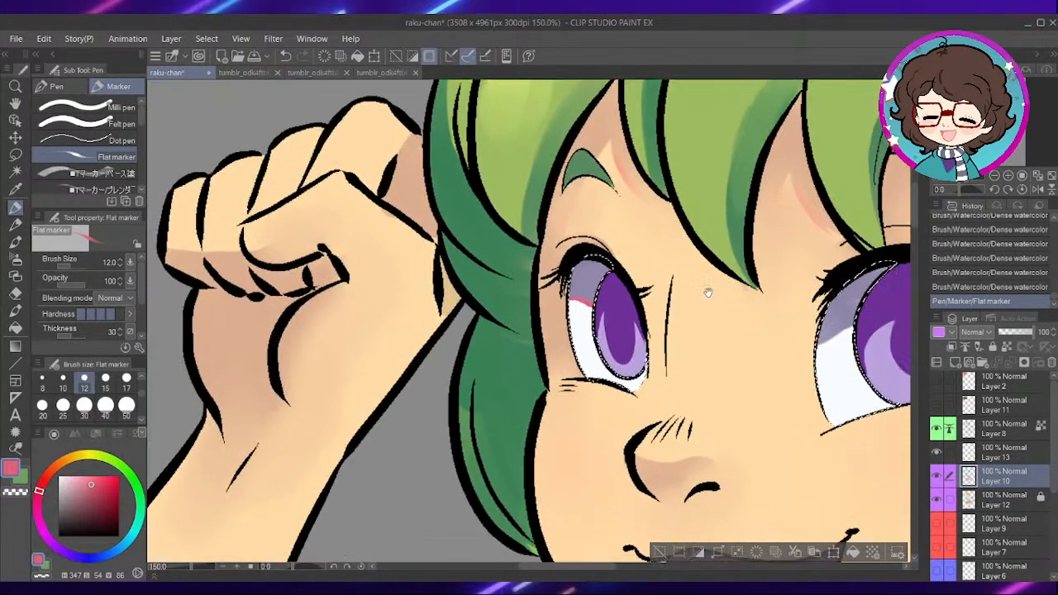
drag(709, 292, 613, 283)
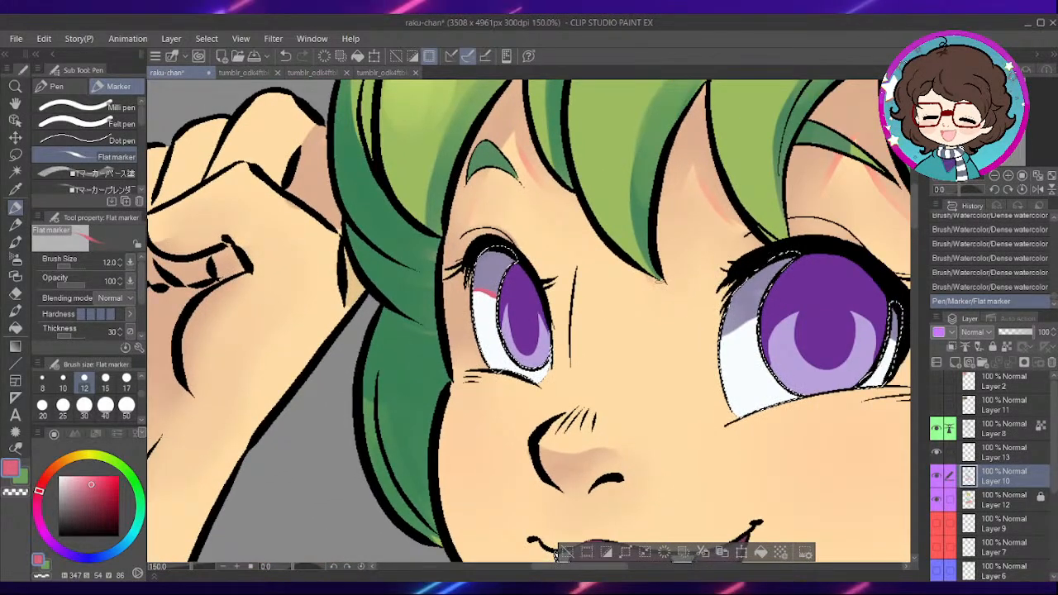
scroll(745, 298, up, 1)
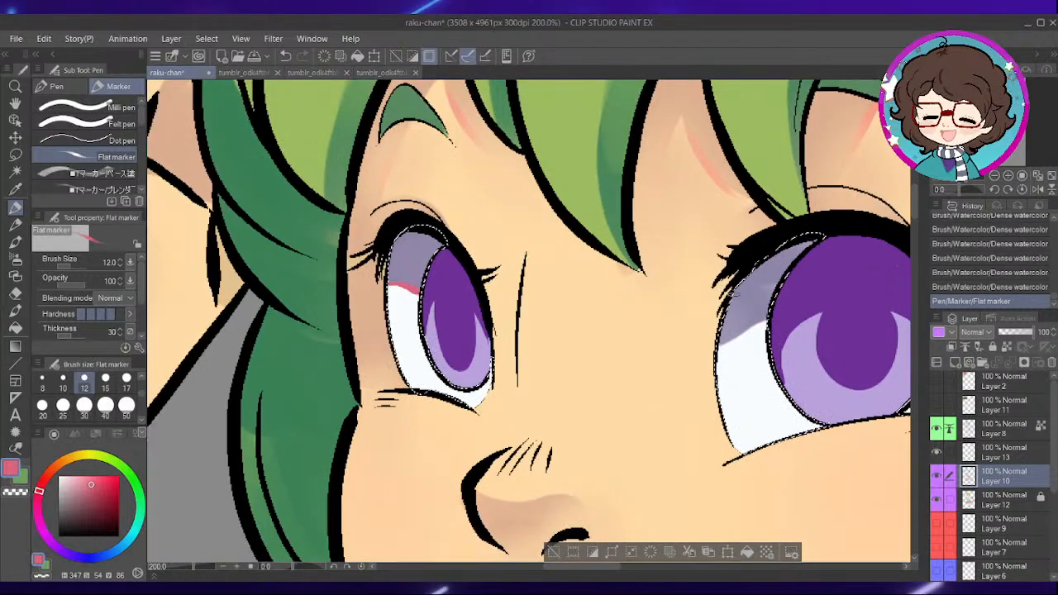
drag(755, 304, 605, 250)
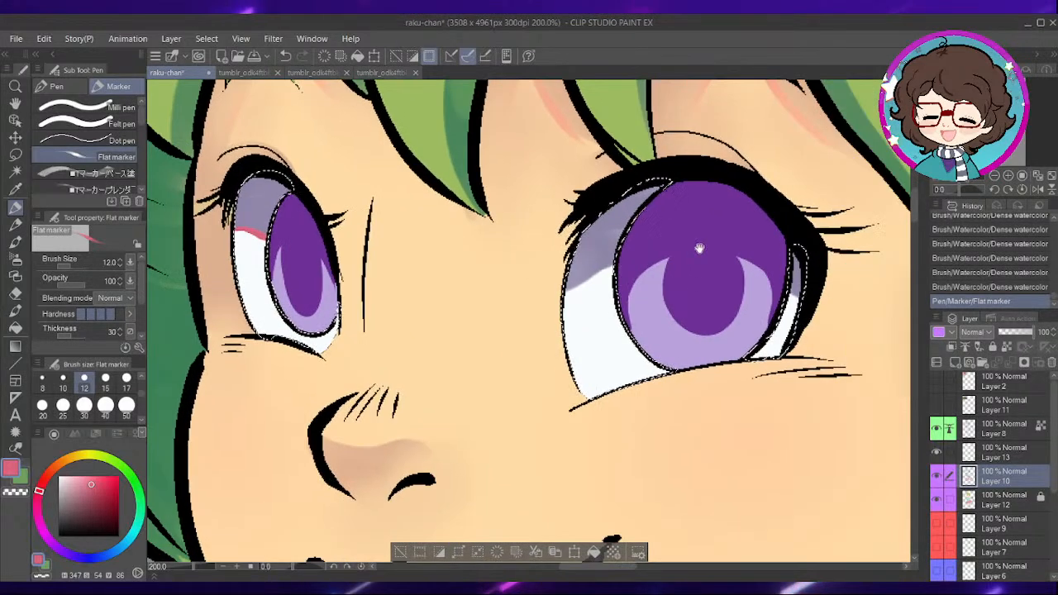
scroll(631, 315, up, 3)
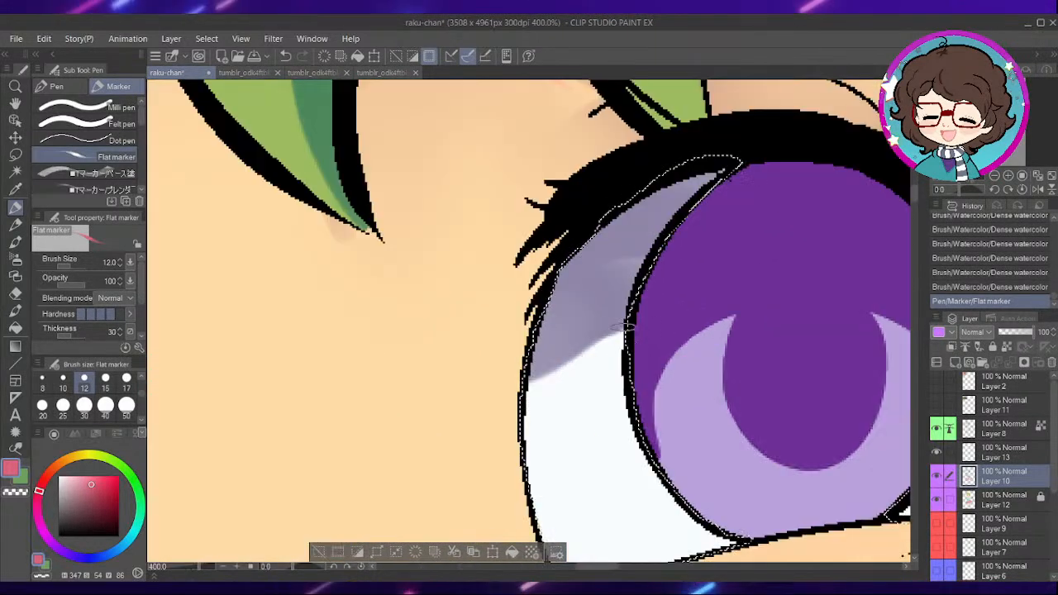
mouse_move(627, 330)
mouse_down()
mouse_move(529, 408)
mouse_move(551, 385)
mouse_move(531, 391)
mouse_move(680, 314)
mouse_up()
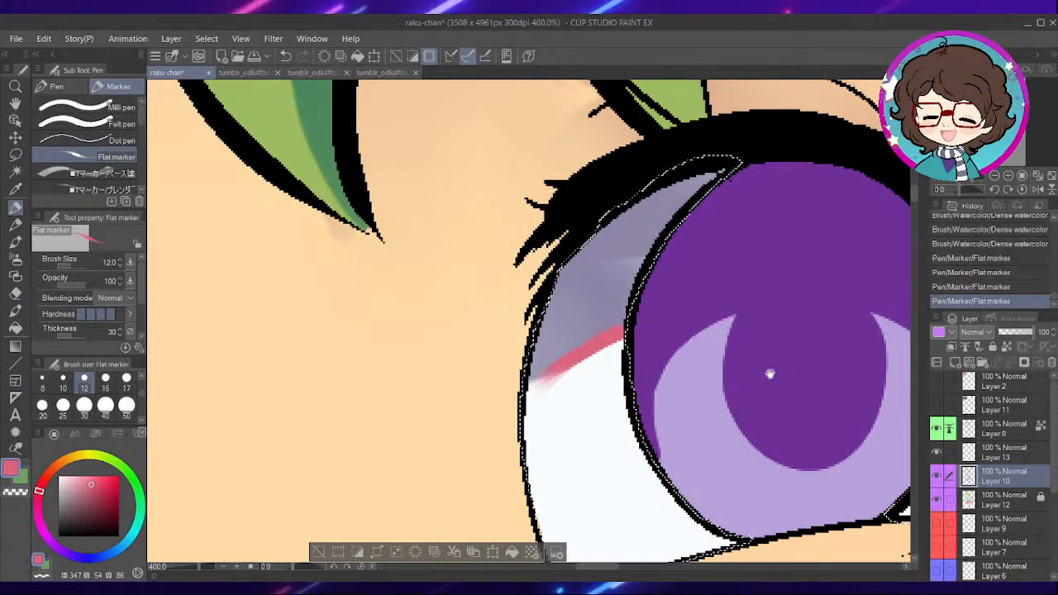
drag(799, 385, 540, 330)
drag(715, 334, 746, 349)
key(ctrl+d)
scroll(744, 347, down, 8)
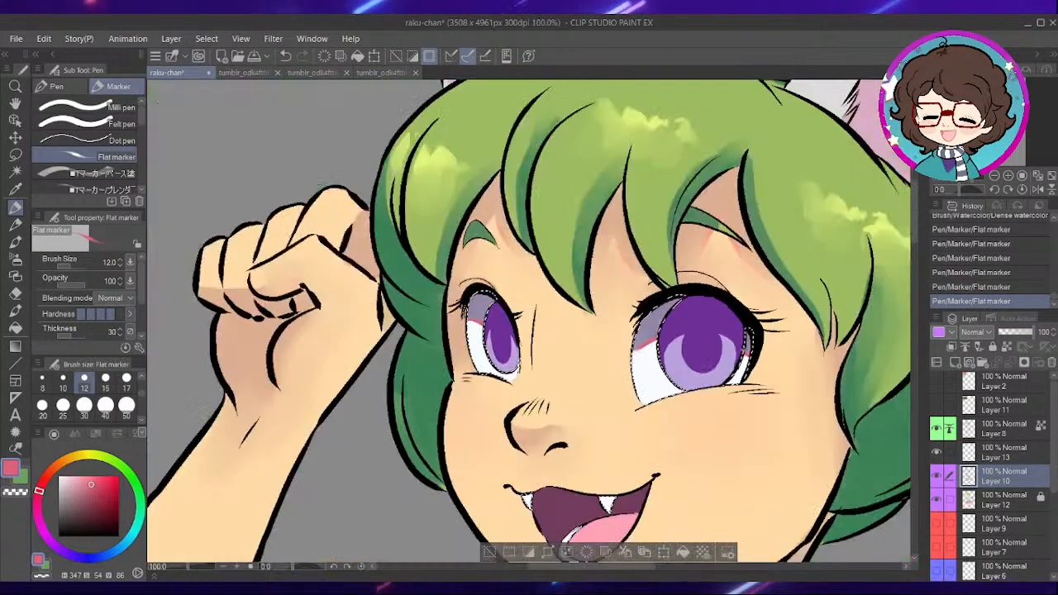
scroll(751, 382, down, 3)
drag(807, 401, 619, 286)
scroll(720, 231, down, 2)
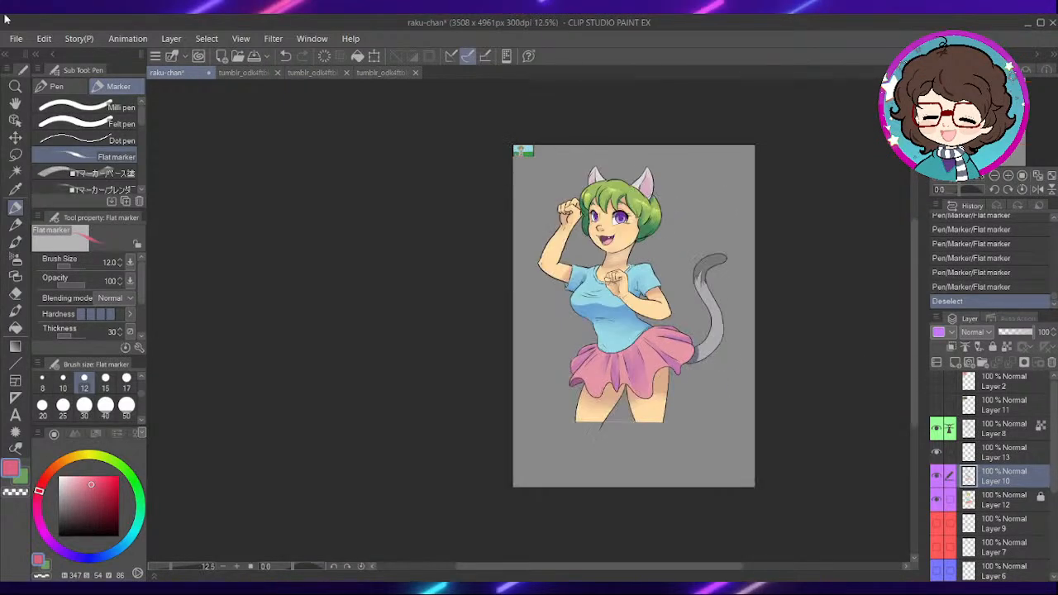
- Select the background around the character on Layer 12 with Auto select limited to connected pixels, and hide Layers 10 and 12
click(1006, 500)
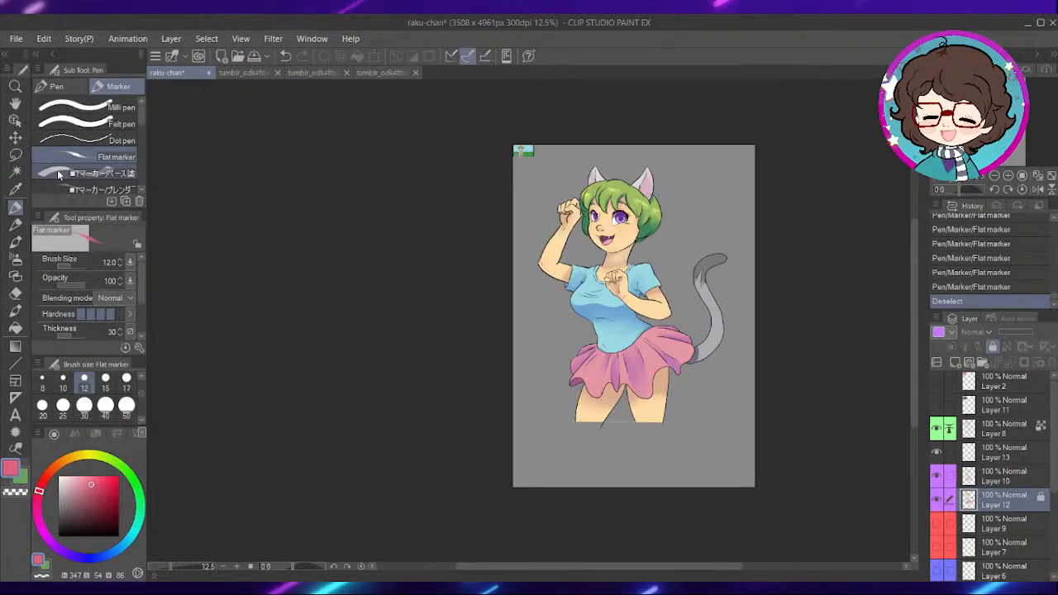
click(18, 174)
scroll(512, 247, up, 2)
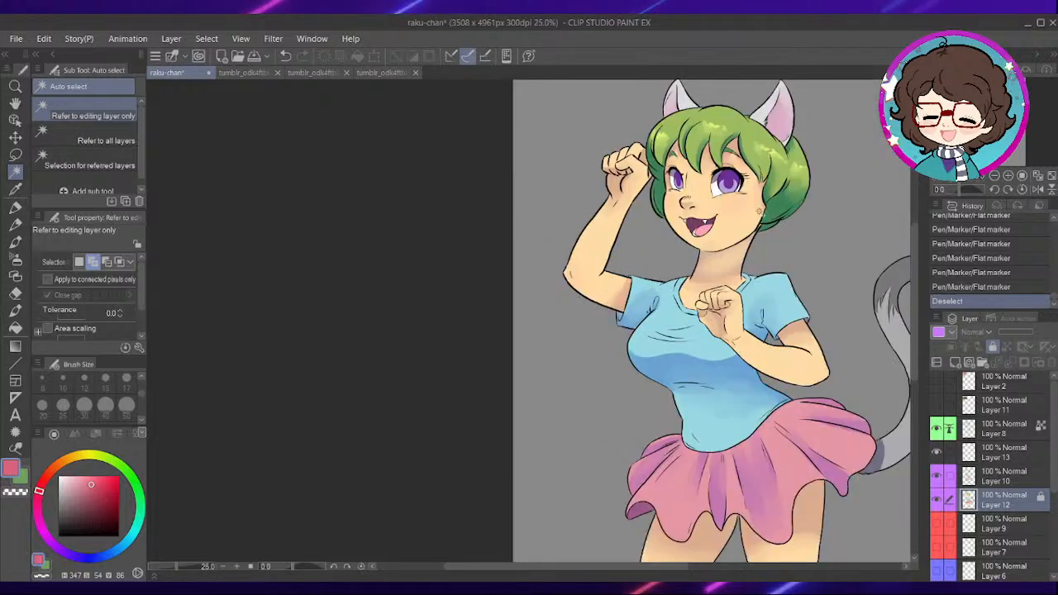
drag(832, 288, 690, 265)
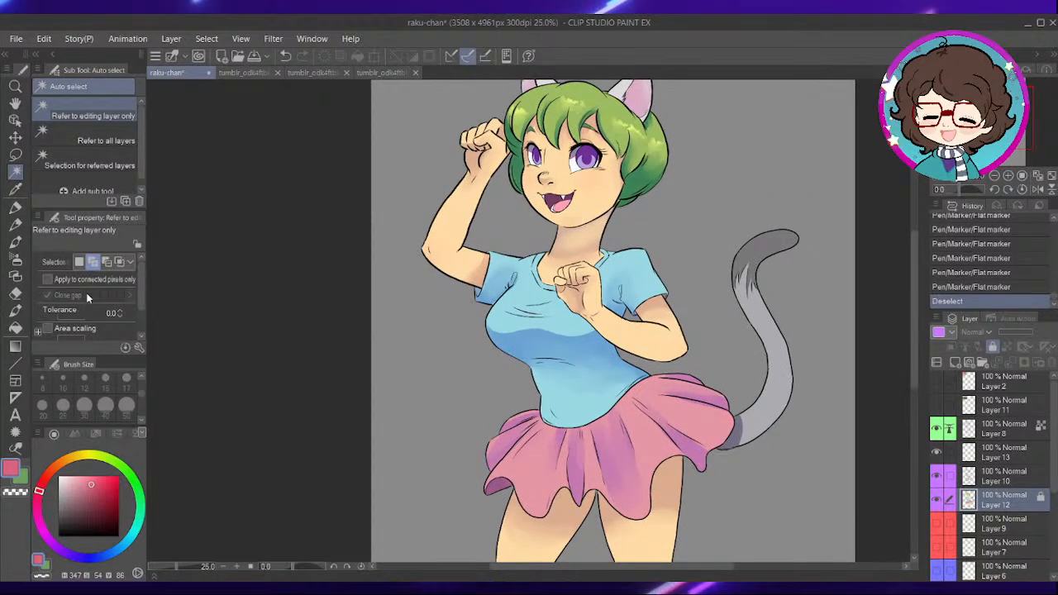
click(47, 279)
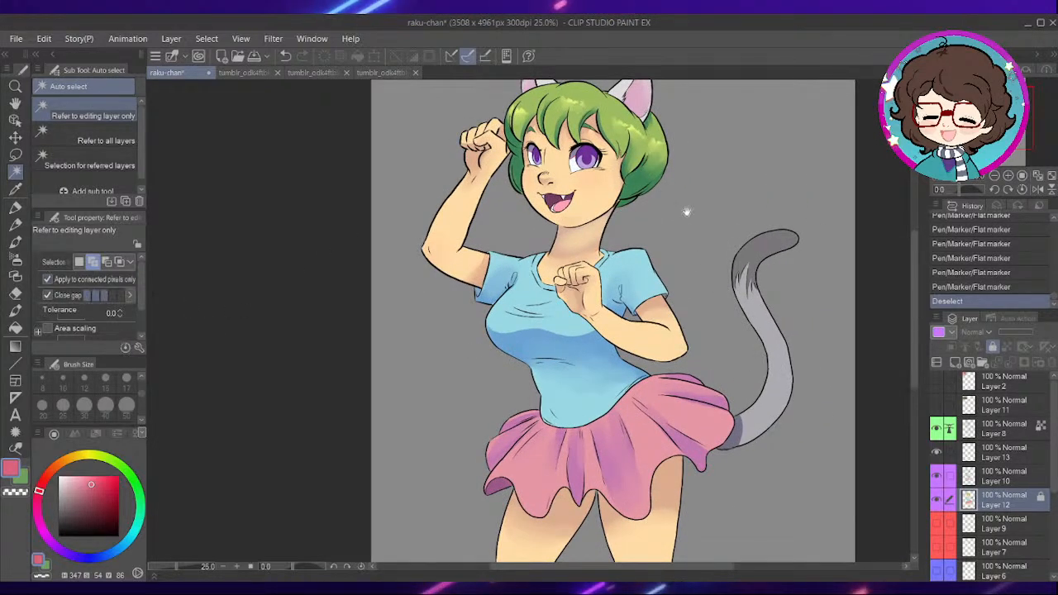
drag(700, 251, 702, 251)
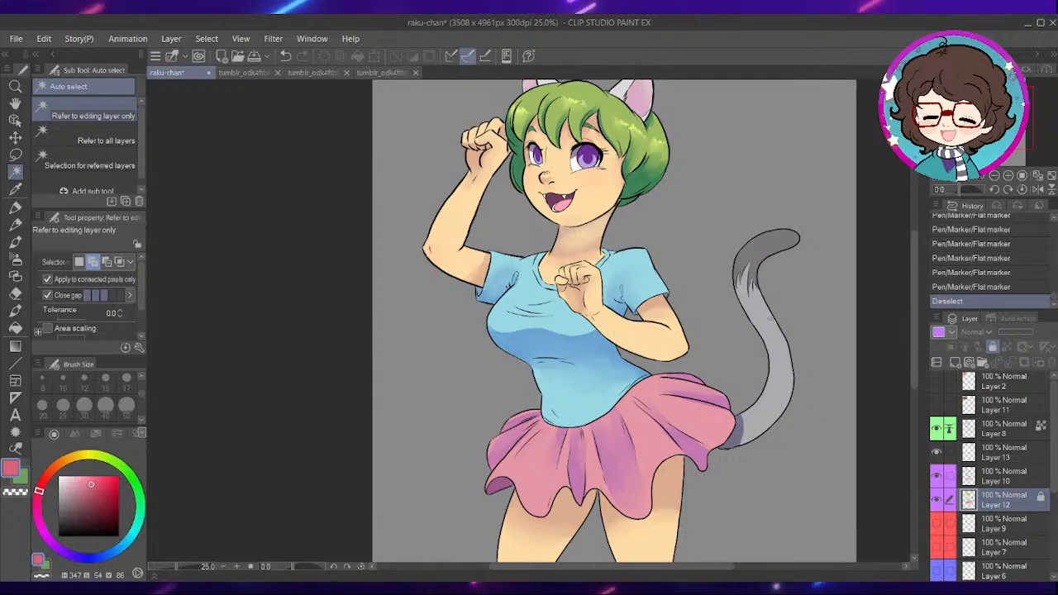
click(769, 331)
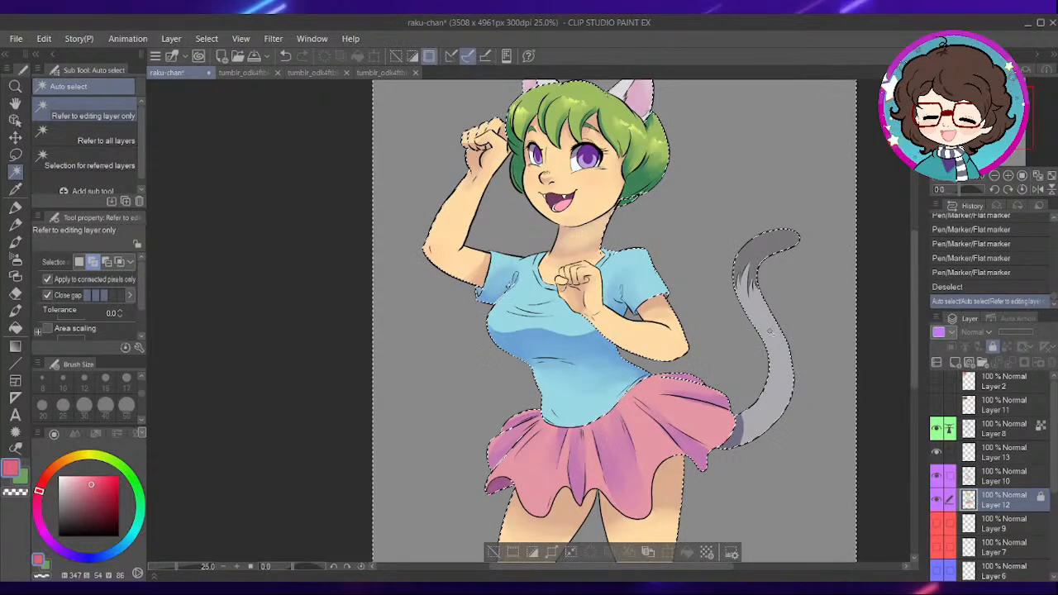
click(740, 258)
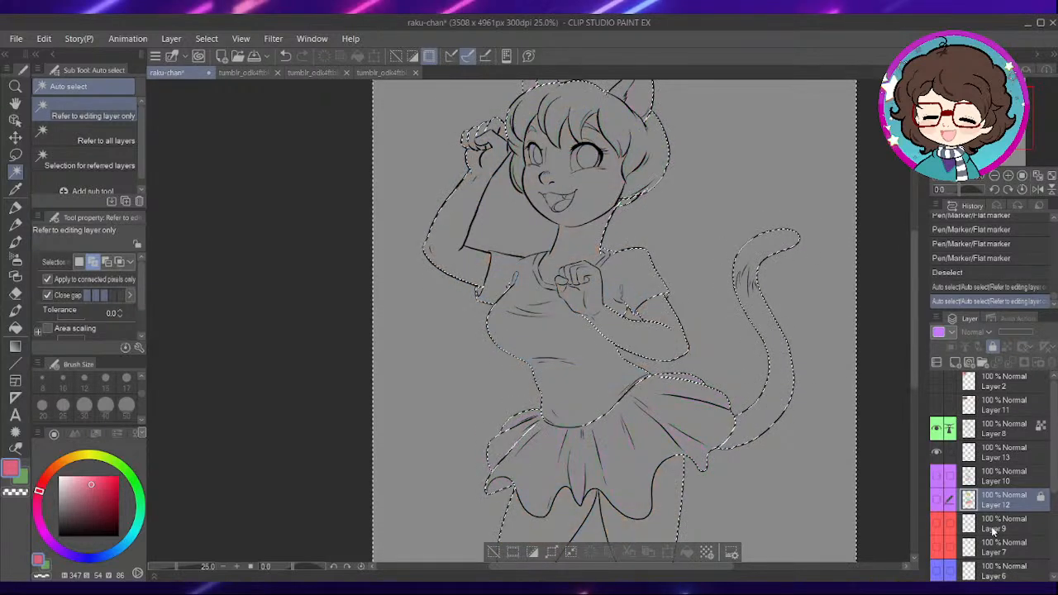
- Add a new raster layer directly above Layer 9 and hide the line art on Layer 8
click(1003, 523)
click(963, 362)
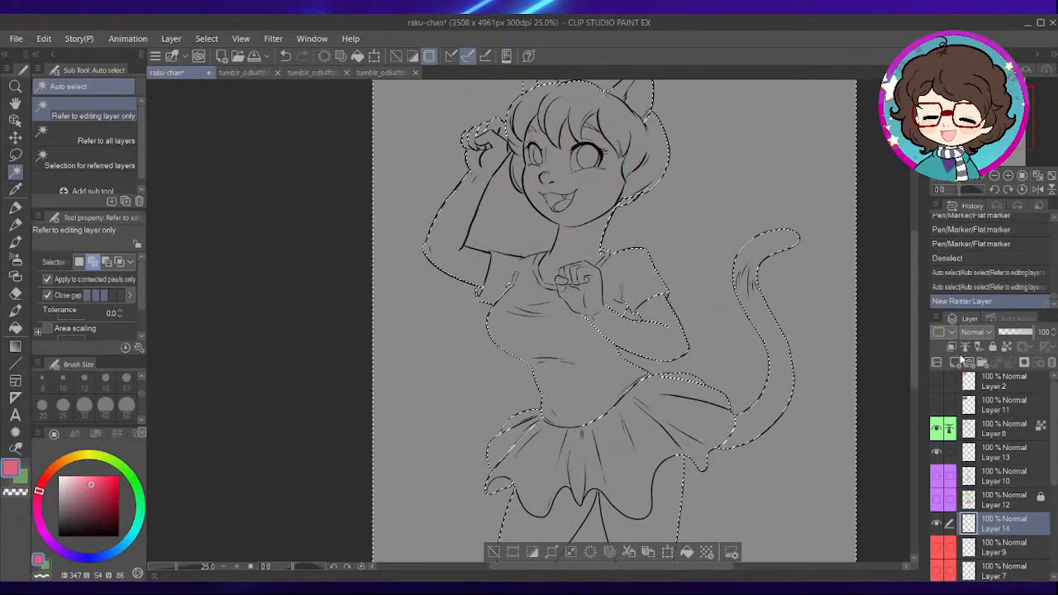
click(938, 427)
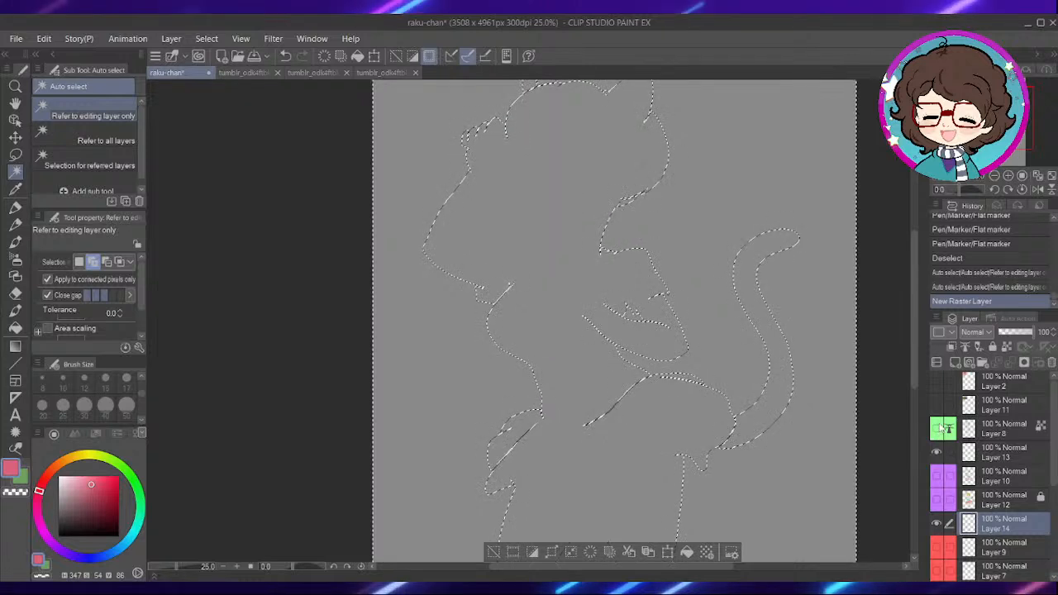
- Invert the selection, fill the character's silhouette with black on the new layer, and deselect
click(534, 558)
drag(86, 509, 50, 577)
click(685, 558)
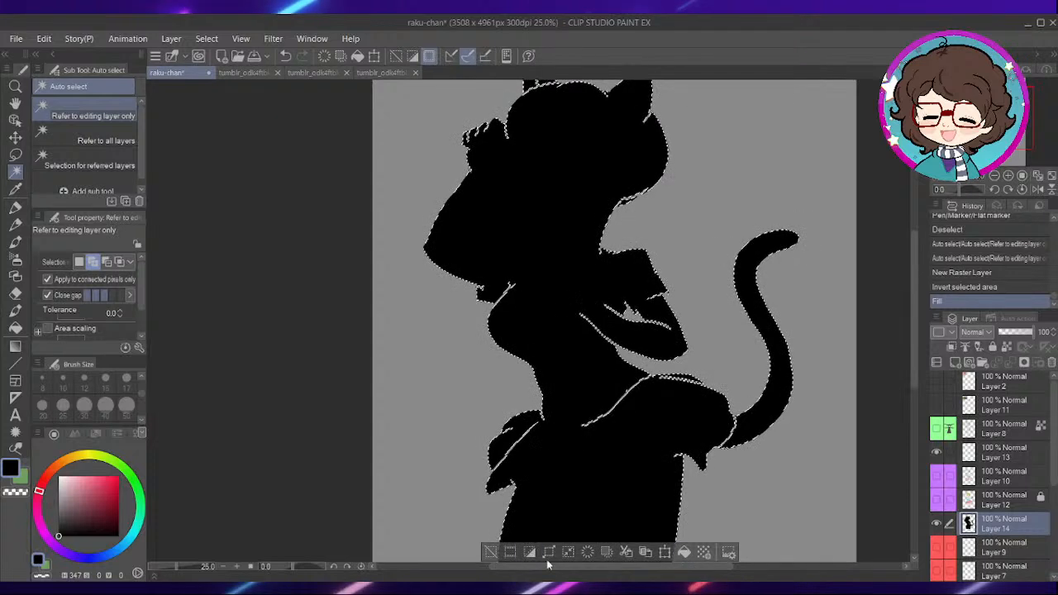
key(ctrl+d)
scroll(617, 417, up, 2)
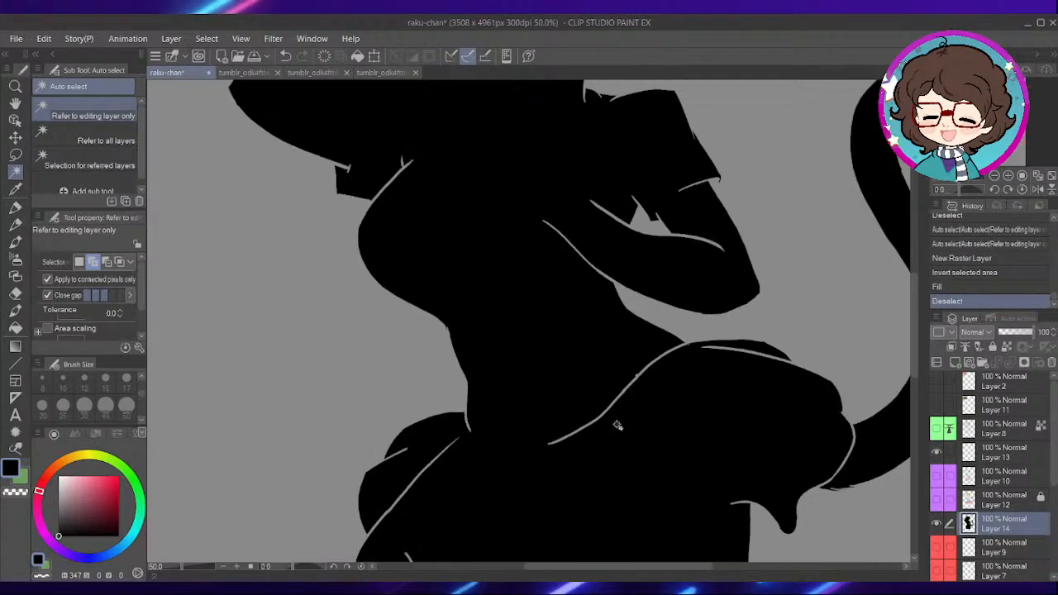
click(1014, 333)
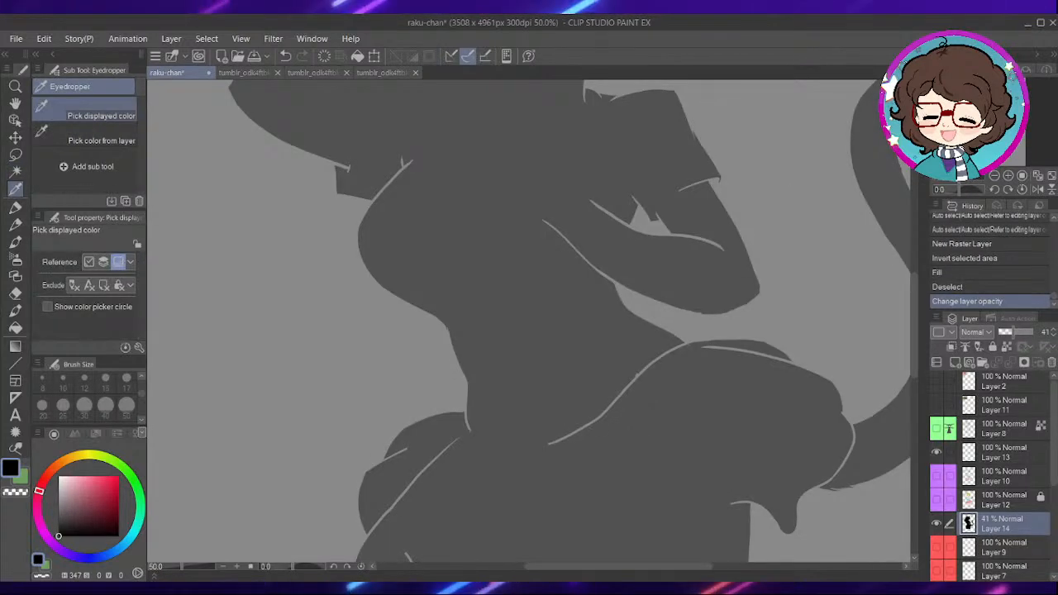
key(p)
click(1033, 332)
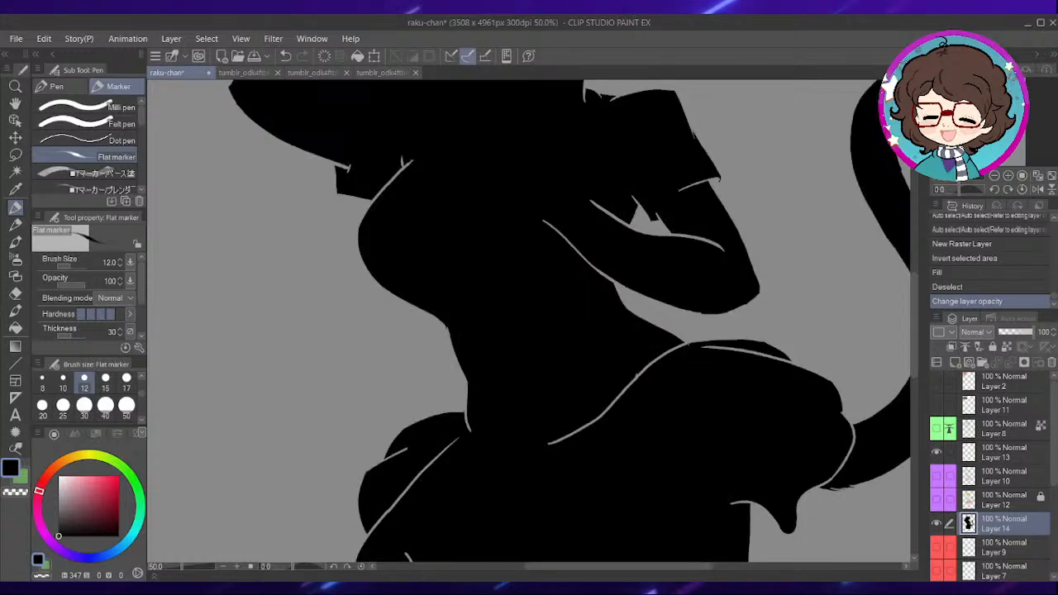
- Paint over the gap line along the waist of the silhouette in black with the Turnip pen at size 40
click(62, 87)
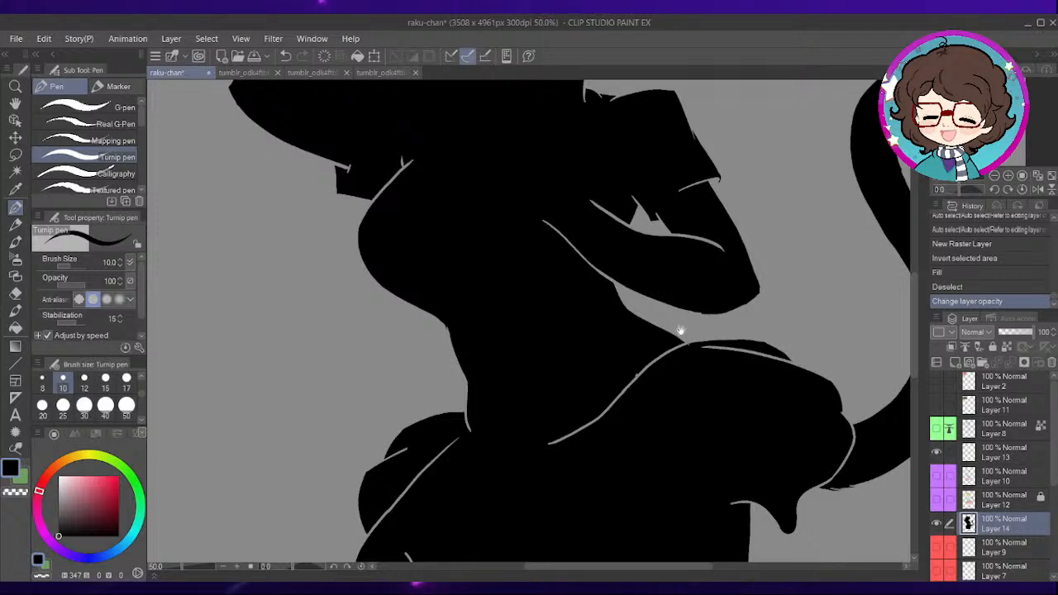
drag(663, 359, 657, 272)
scroll(642, 264, up, 1)
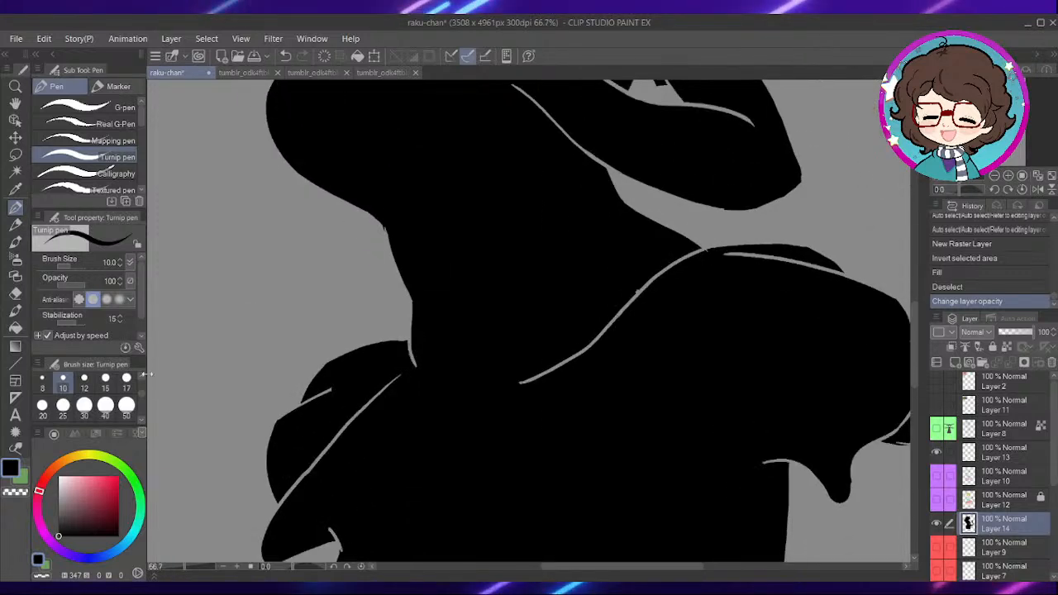
click(105, 406)
mouse_move(590, 349)
mouse_down()
mouse_move(651, 274)
mouse_move(699, 258)
mouse_move(675, 267)
mouse_up()
drag(522, 392, 595, 311)
scroll(488, 289, up, 2)
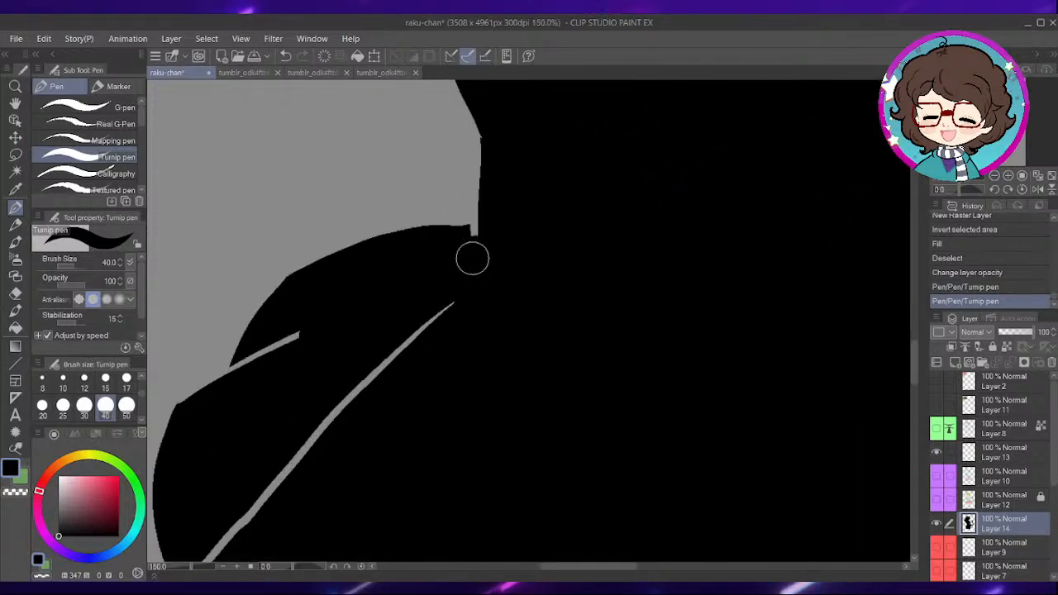
- Fill the gap lines in the folds on the skirt's left side with black
drag(478, 258, 489, 244)
drag(444, 357, 514, 276)
mouse_move(518, 226)
mouse_down()
mouse_move(495, 242)
mouse_move(381, 366)
mouse_up()
mouse_move(387, 265)
mouse_down()
mouse_move(349, 268)
mouse_move(318, 297)
mouse_up()
drag(384, 354, 467, 216)
mouse_move(356, 346)
mouse_down()
mouse_move(352, 354)
mouse_move(491, 210)
mouse_up()
drag(472, 396, 481, 318)
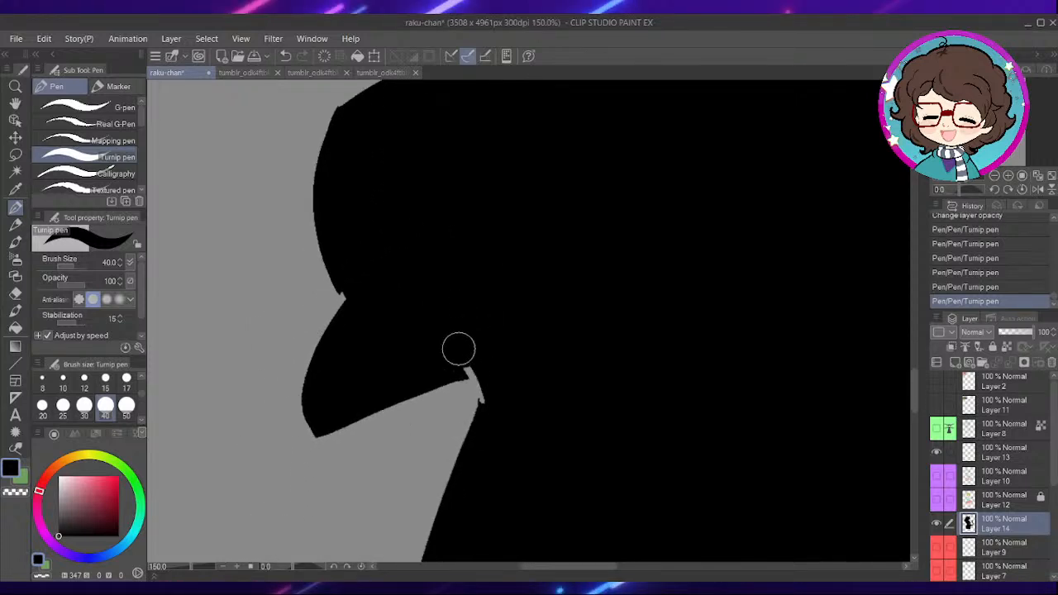
- Close the remaining gaps at the skirt's lower left hem, its right side and the tail base with black strokes
drag(893, 305, 596, 354)
drag(508, 420, 680, 333)
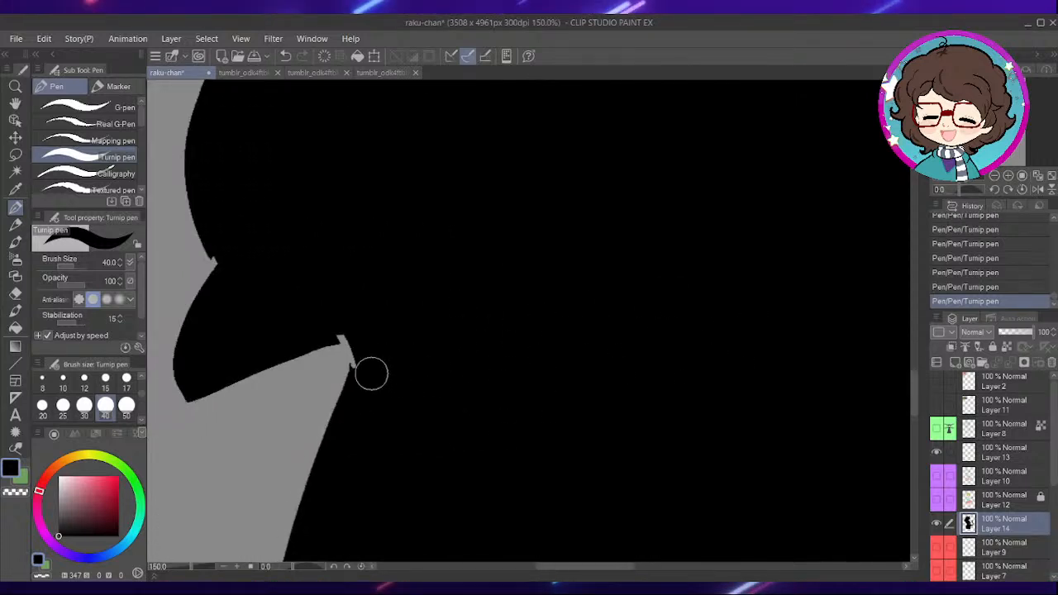
drag(630, 309, 462, 345)
mouse_move(700, 319)
mouse_down()
mouse_move(747, 324)
mouse_move(607, 331)
mouse_up()
drag(708, 256, 475, 413)
mouse_move(579, 339)
mouse_down()
mouse_move(650, 262)
mouse_move(648, 175)
mouse_up()
mouse_move(733, 174)
mouse_down()
mouse_move(588, 383)
mouse_move(557, 365)
mouse_move(420, 342)
mouse_move(582, 317)
mouse_move(595, 329)
mouse_move(529, 290)
mouse_move(366, 285)
mouse_up()
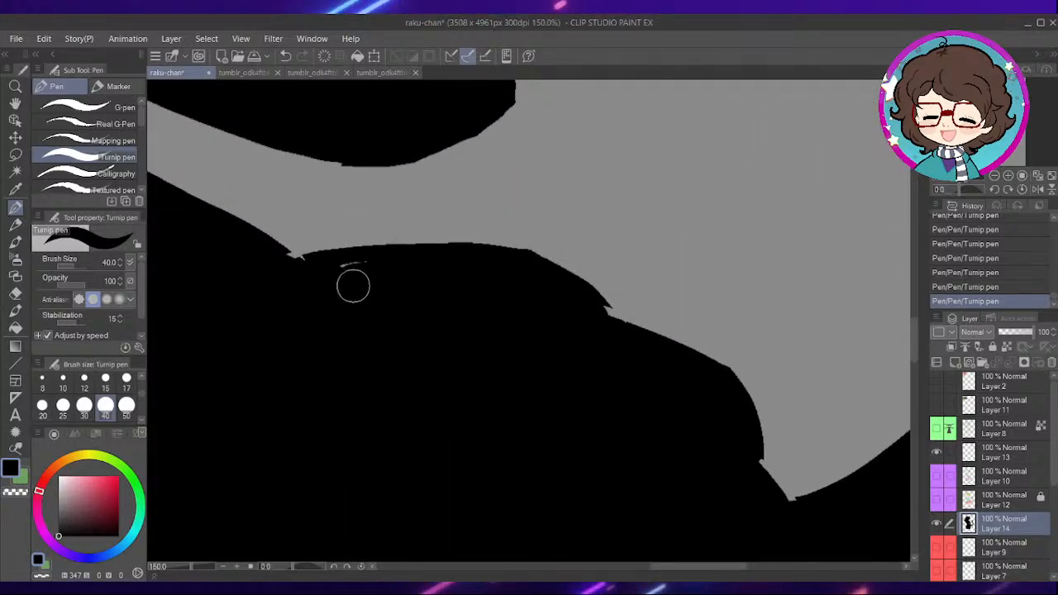
drag(340, 326, 518, 359)
drag(480, 290, 686, 278)
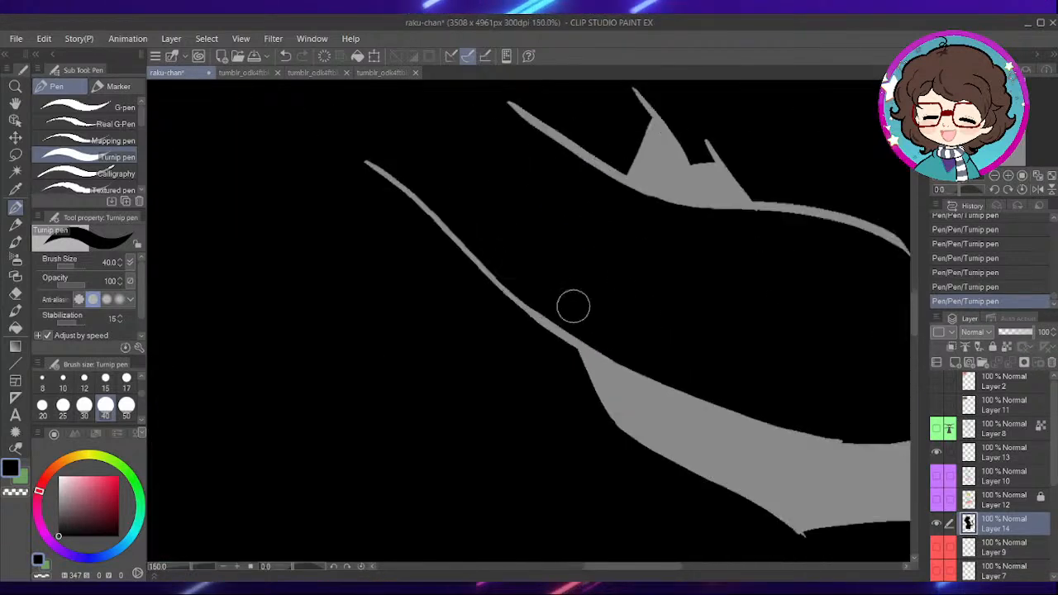
- Fill the gap lines around the opening between arm and torso and along the right sleeve's hem with black strokes
mouse_move(574, 307)
mouse_down()
mouse_move(555, 341)
mouse_move(517, 290)
mouse_move(380, 171)
mouse_up()
scroll(591, 366, up, 4)
mouse_move(604, 346)
mouse_down()
mouse_move(591, 367)
mouse_move(589, 348)
mouse_move(558, 342)
mouse_move(490, 279)
mouse_up()
scroll(704, 241, down, 2)
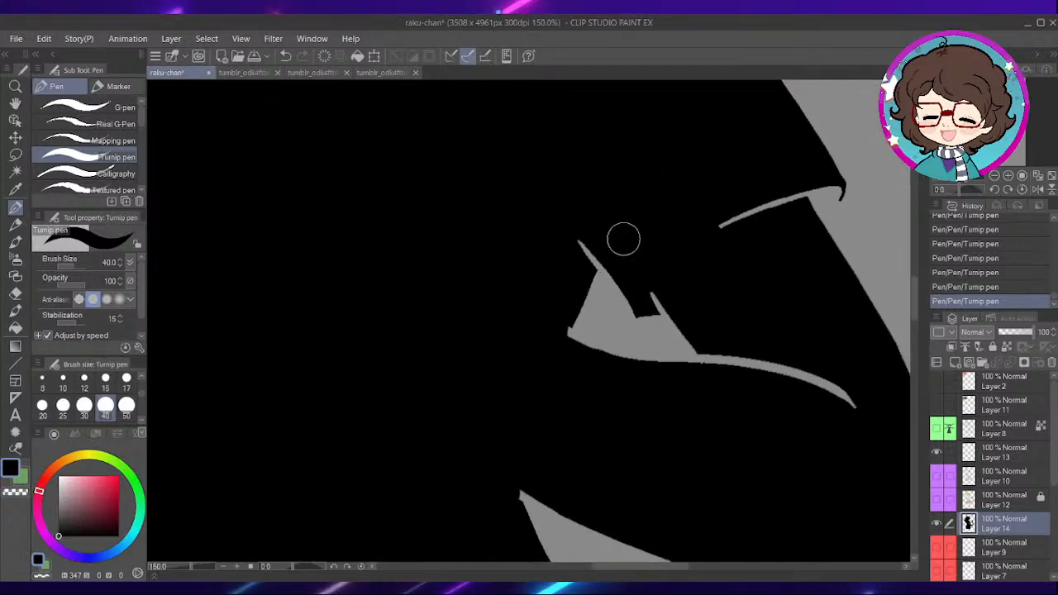
drag(745, 265, 652, 299)
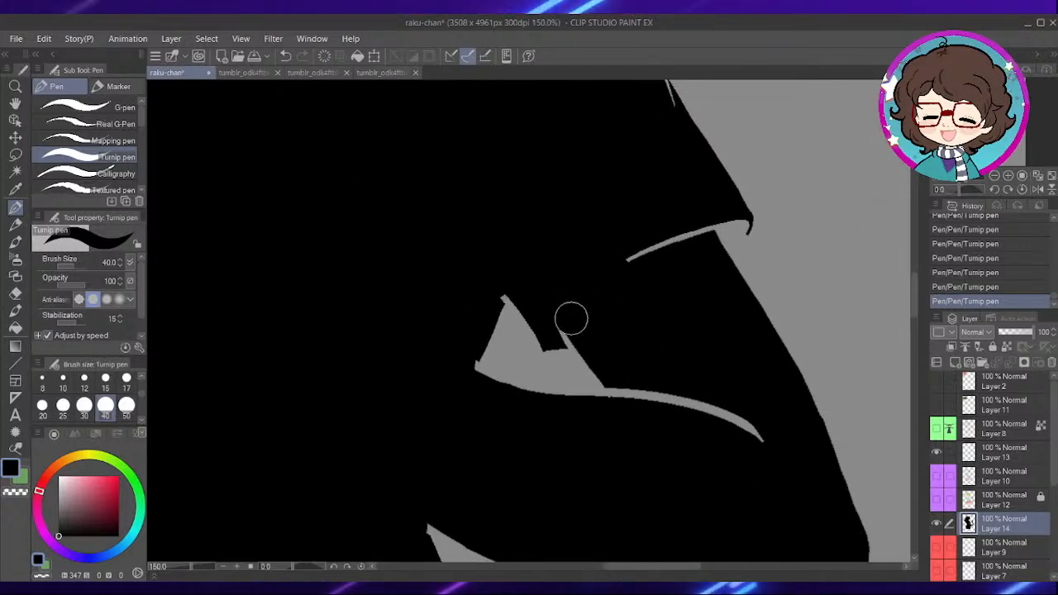
drag(571, 320, 575, 327)
drag(693, 264, 635, 269)
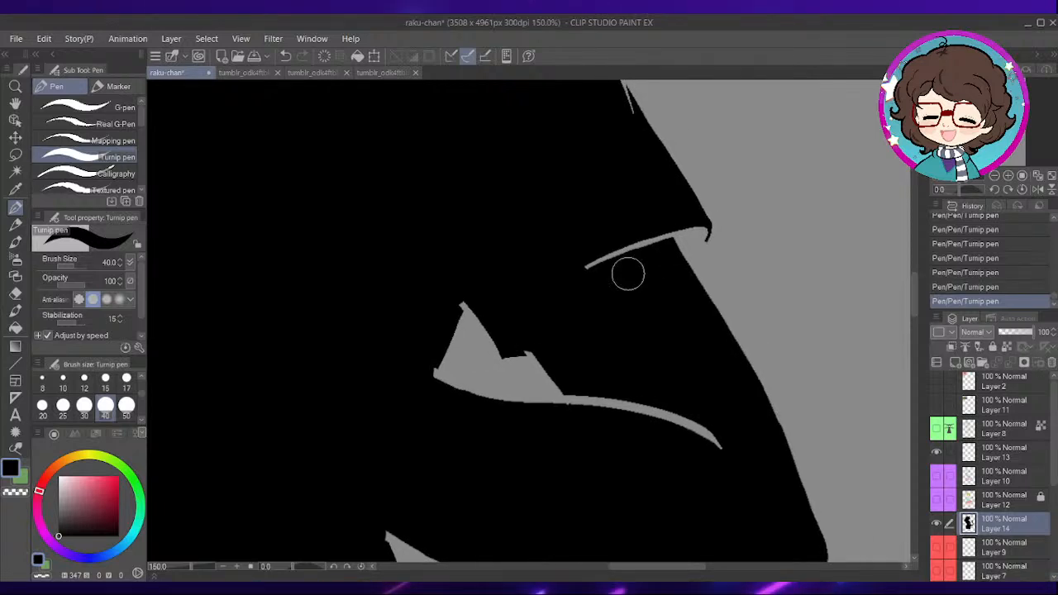
drag(577, 377, 710, 437)
mouse_move(603, 298)
mouse_down()
mouse_move(593, 354)
mouse_move(607, 319)
mouse_up()
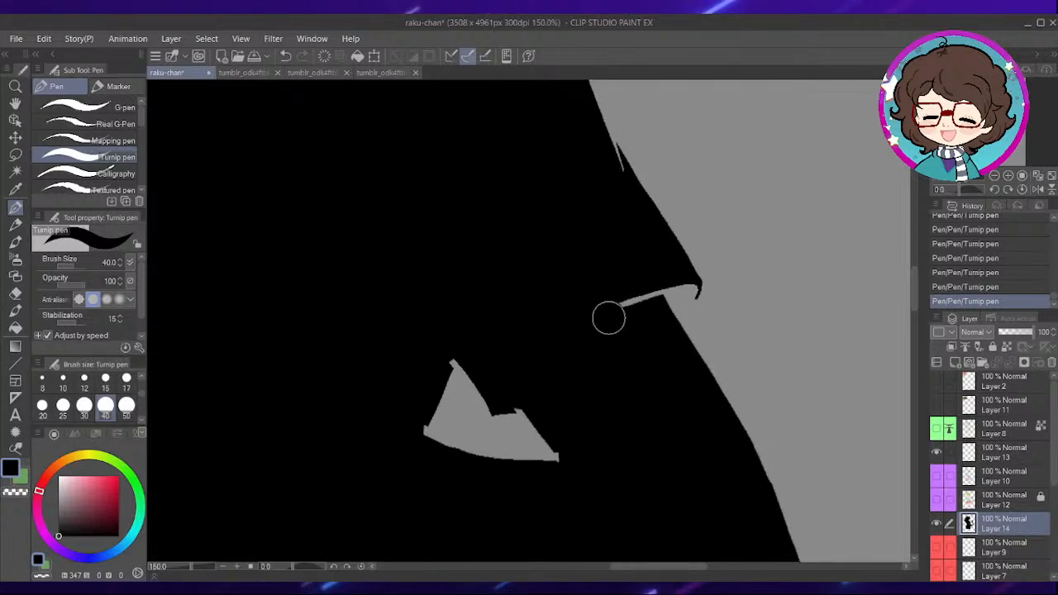
- Close the gap at the right sleeve's hem corner and the sliver on its outer edge with the Turnip pen at size 12
scroll(445, 236, up, 1)
mouse_move(788, 303)
mouse_down()
mouse_move(664, 283)
mouse_move(639, 302)
mouse_up()
click(84, 379)
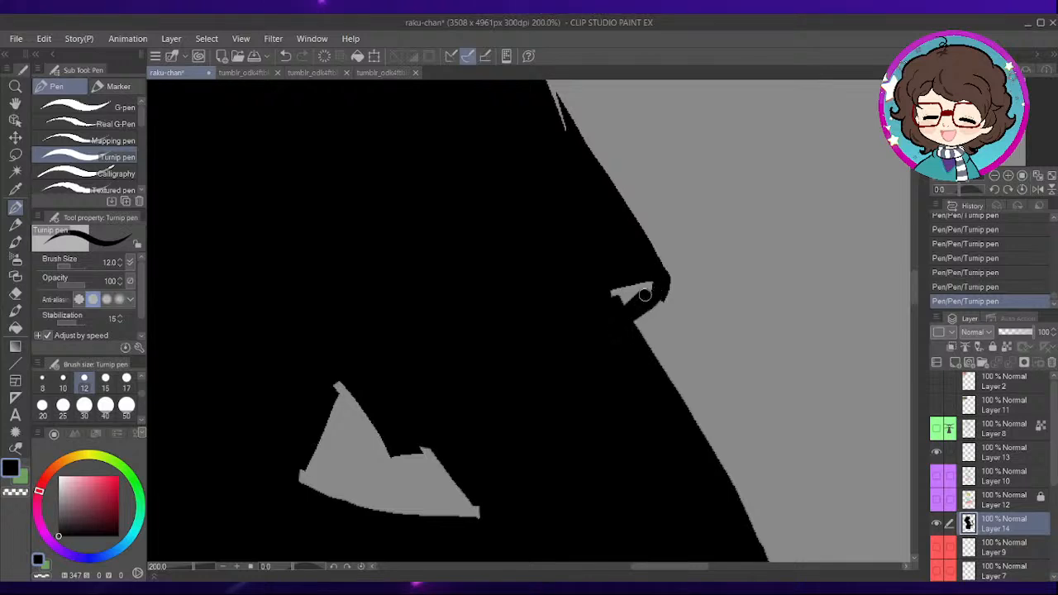
scroll(653, 273, up, 4)
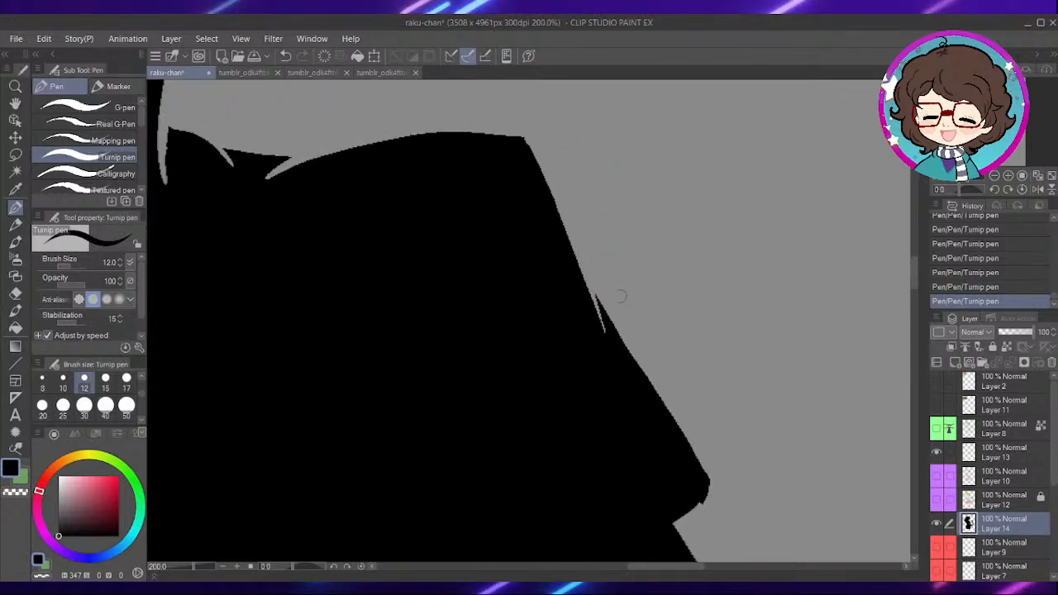
drag(578, 284, 605, 335)
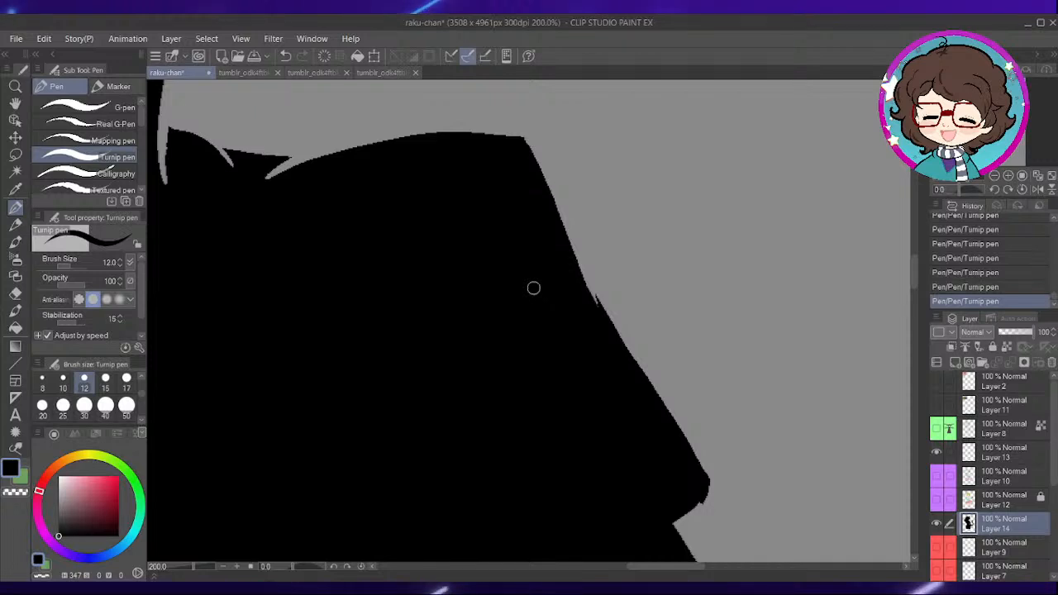
- Fill the collar gap lines between the neck and the right shoulder with black
drag(463, 275, 581, 268)
drag(433, 286, 625, 430)
drag(461, 279, 470, 276)
drag(544, 305, 524, 295)
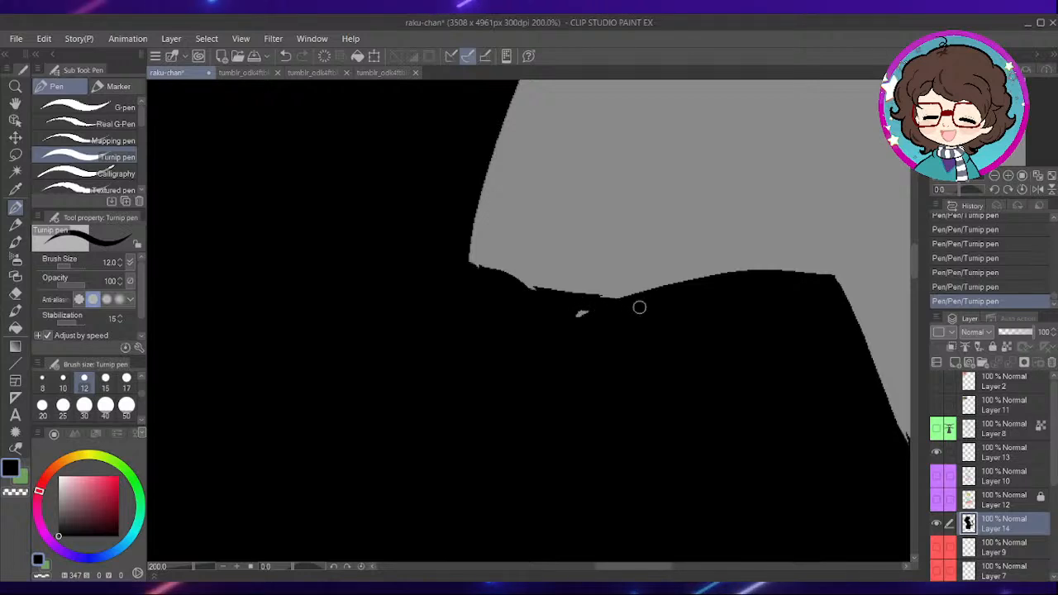
- Fill the gap lines at the left sleeve's hem and armpit in black with the Turnip pen at size 30
scroll(579, 322, down, 2)
drag(357, 420, 692, 227)
click(84, 406)
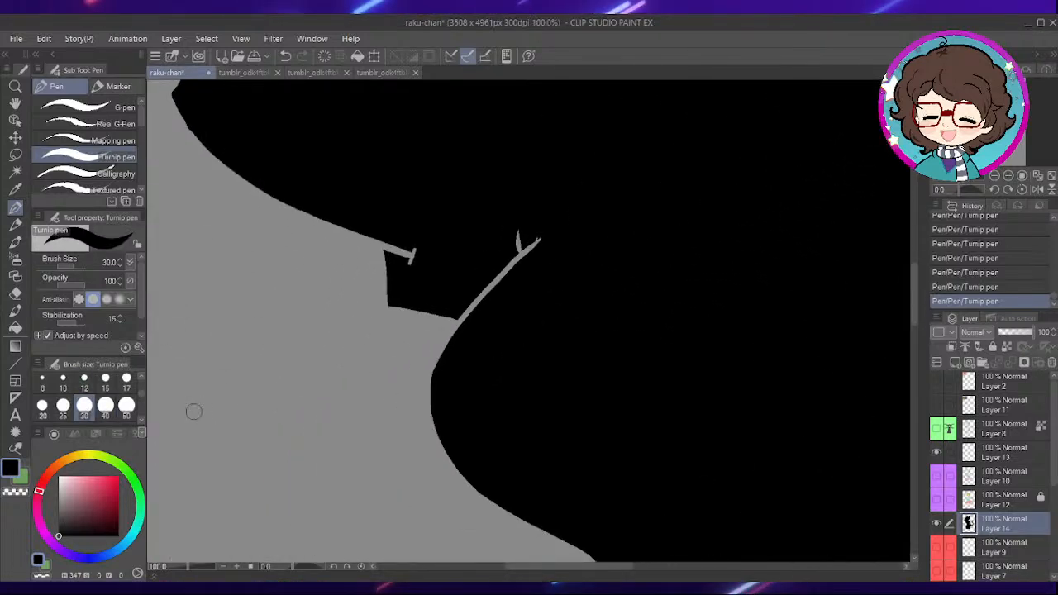
scroll(468, 278, up, 1)
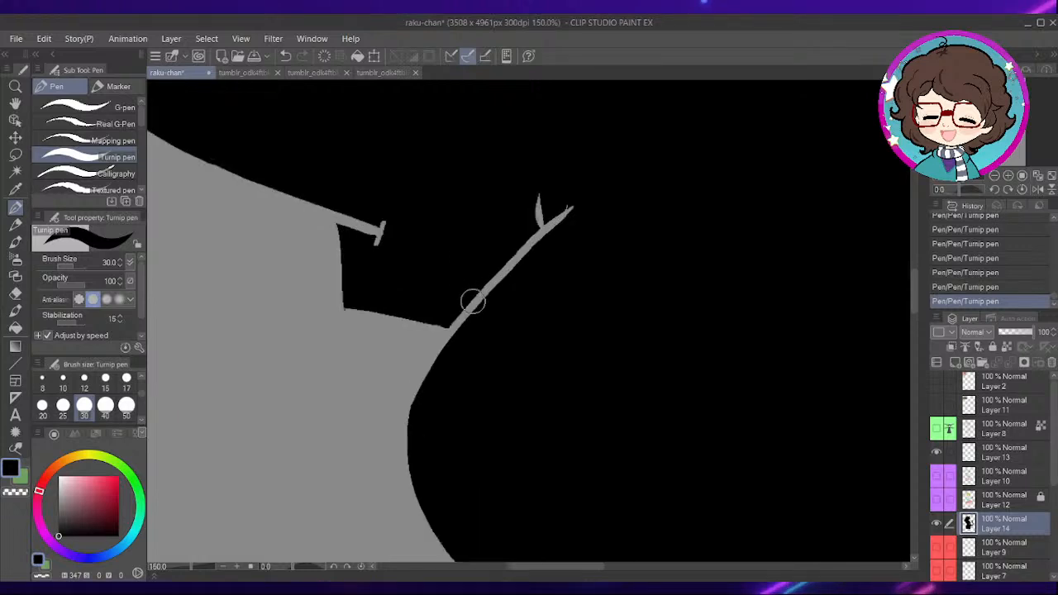
mouse_move(470, 312)
mouse_down()
mouse_move(546, 199)
mouse_move(567, 212)
mouse_up()
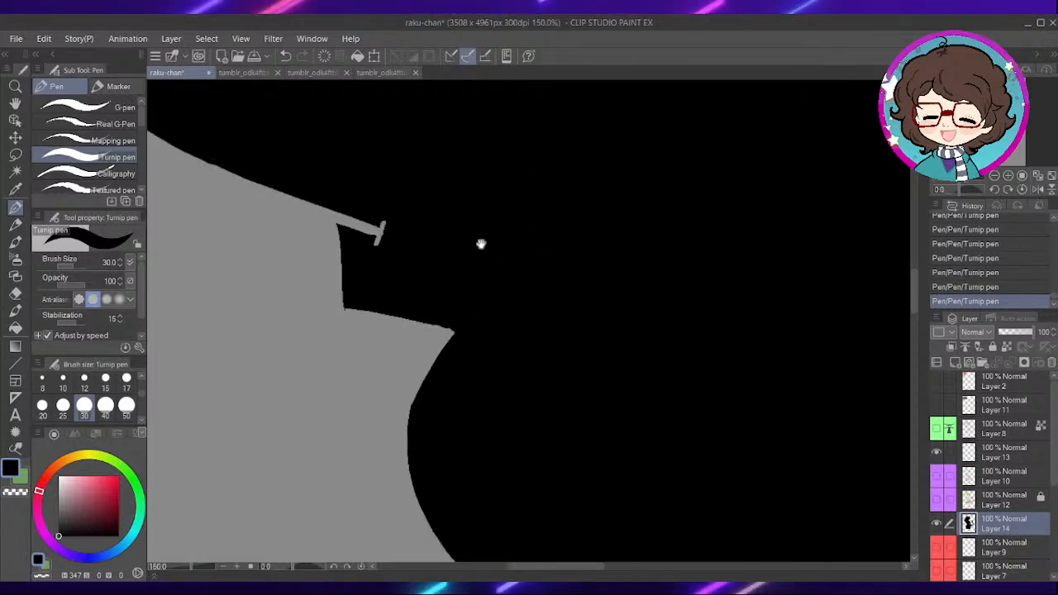
drag(499, 224, 664, 307)
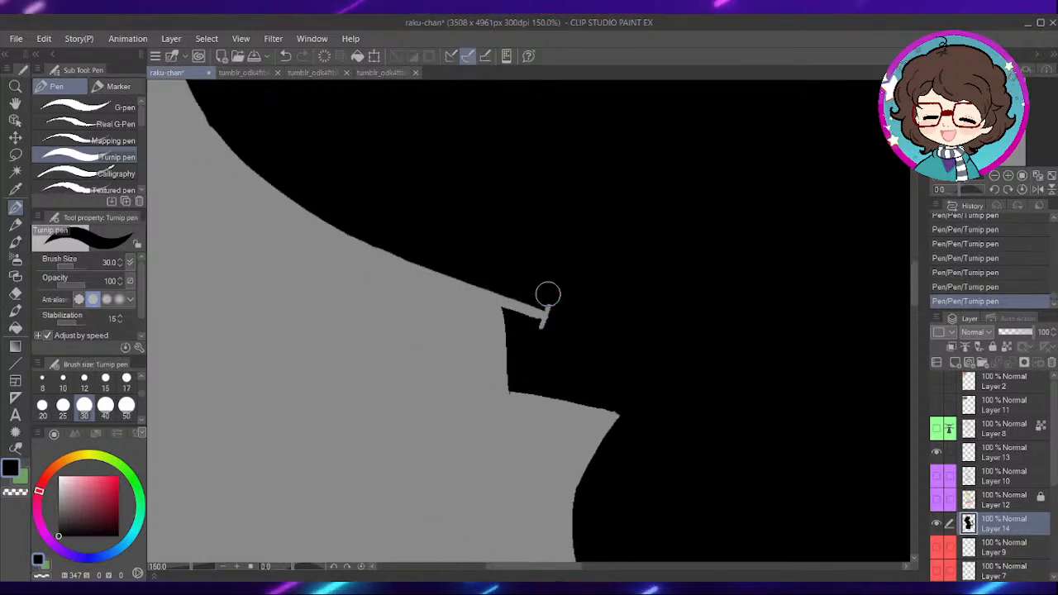
scroll(547, 303, up, 1)
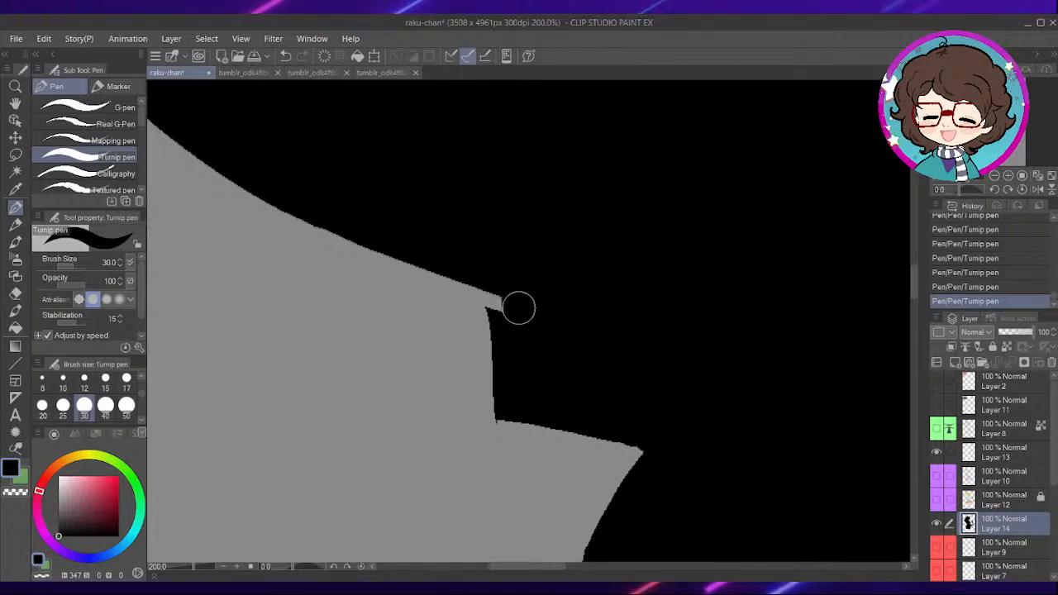
scroll(702, 224, down, 3)
- Lower the silhouette layer's opacity to 25% and show the flat colours on Layer 12
drag(740, 218, 542, 372)
mouse_move(673, 218)
mouse_down()
mouse_move(527, 390)
mouse_move(635, 306)
mouse_up()
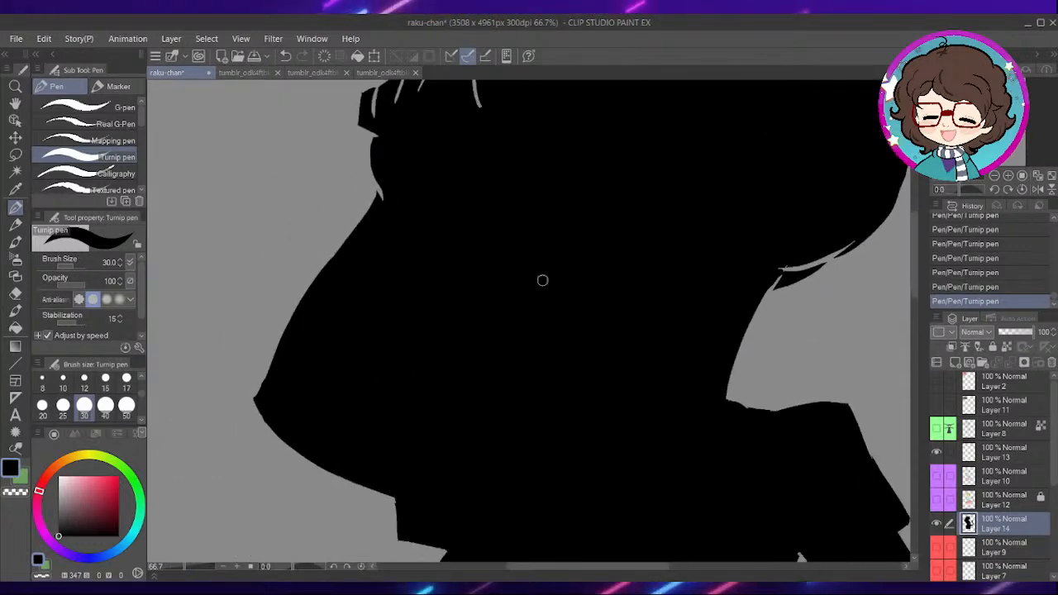
click(1003, 332)
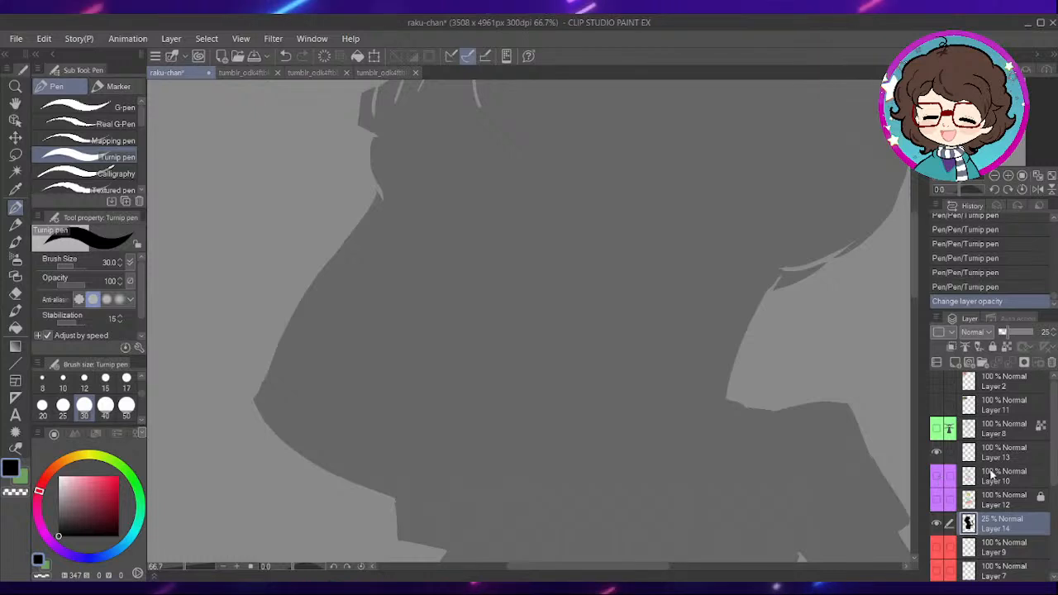
click(949, 475)
click(937, 476)
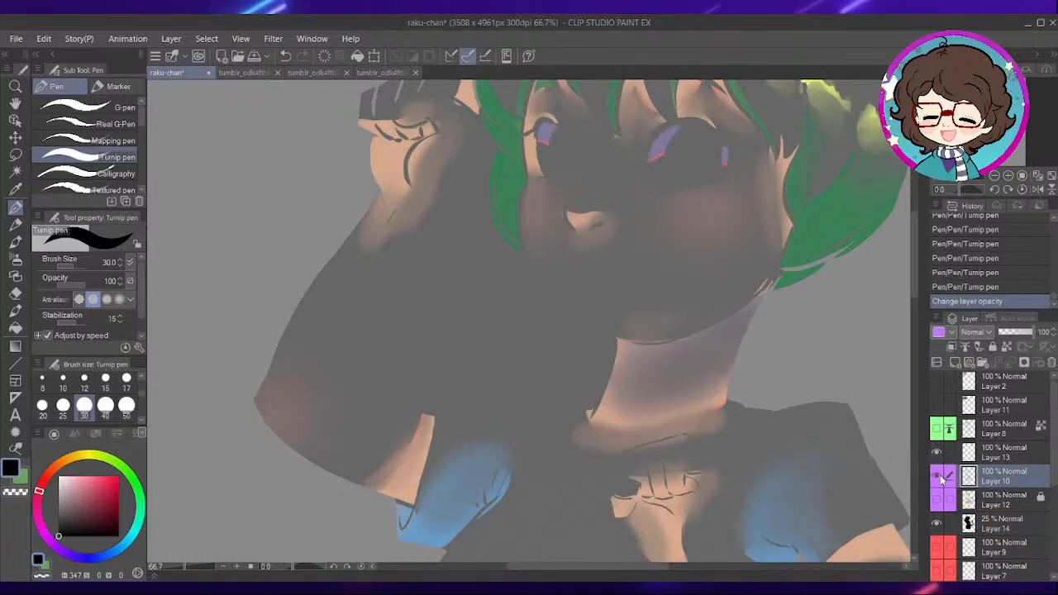
click(937, 476)
click(937, 499)
- Auto-select the empty area between raised arm and head on Layer 12, delete it from Layer 14, deselect, and hide Layer 12
click(15, 172)
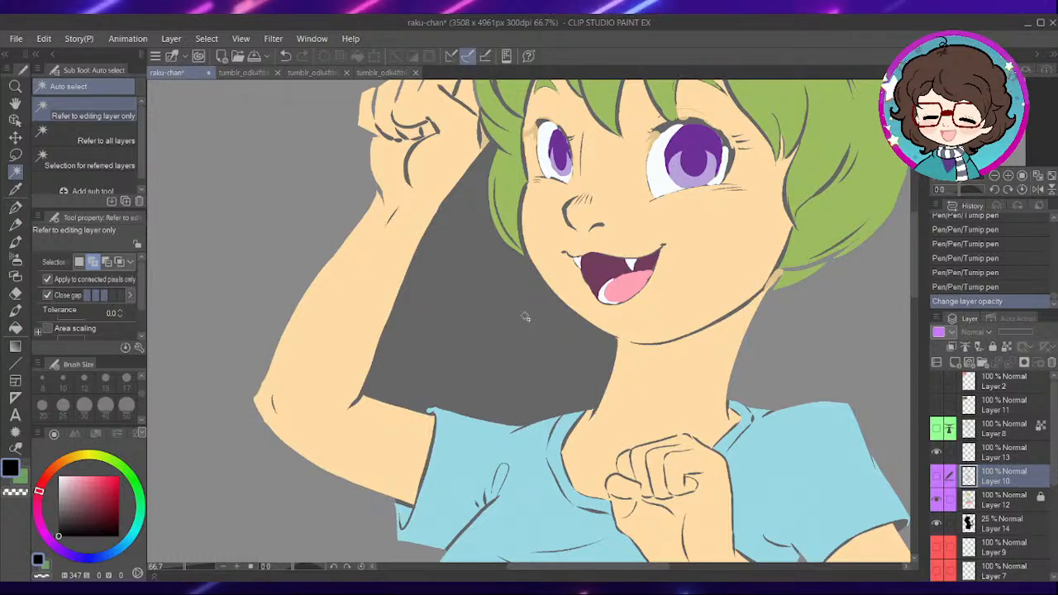
click(995, 499)
click(502, 313)
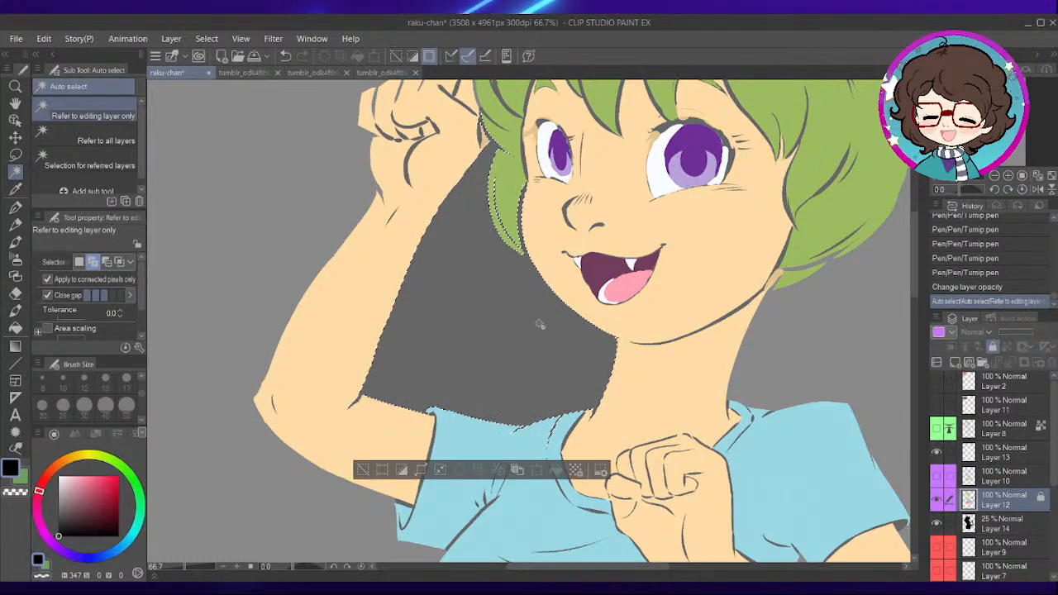
click(1008, 526)
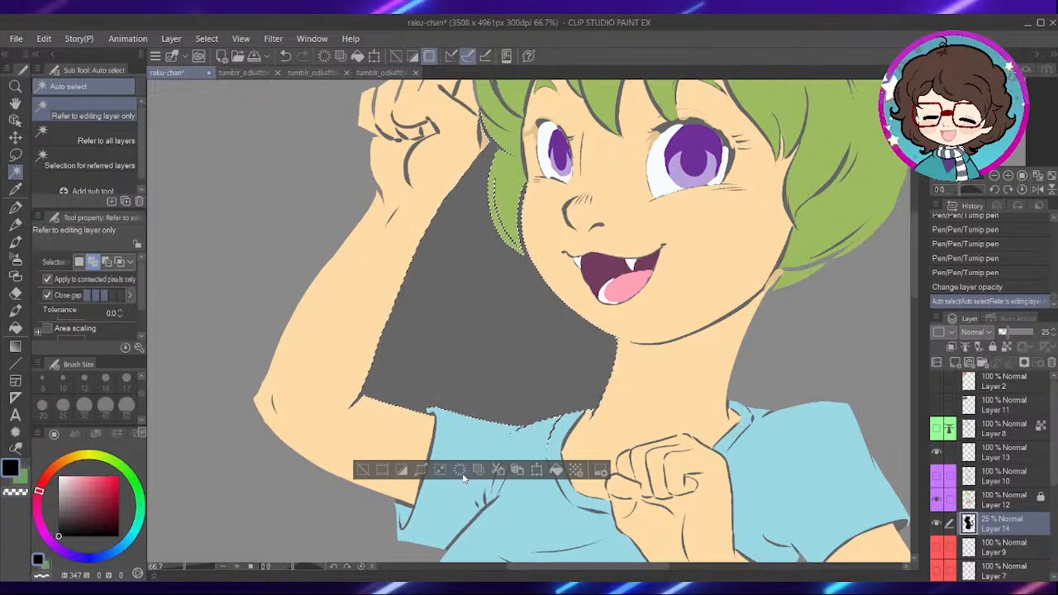
key(Delete)
click(362, 470)
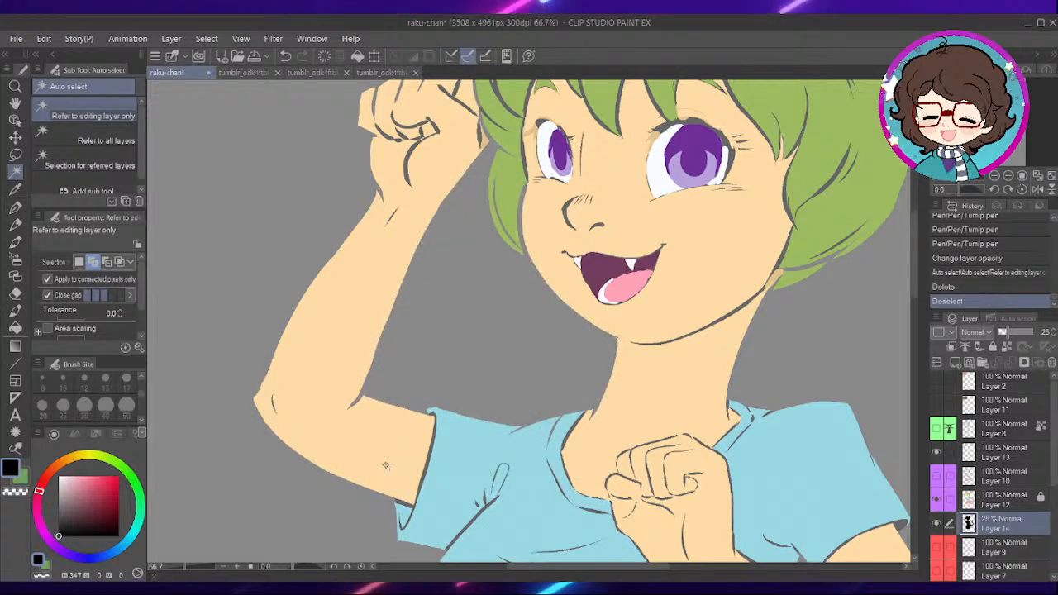
click(938, 494)
- Fill the gap lines in the hair lock beside the left cheek with the Turnip pen at size 30
scroll(542, 270, up, 2)
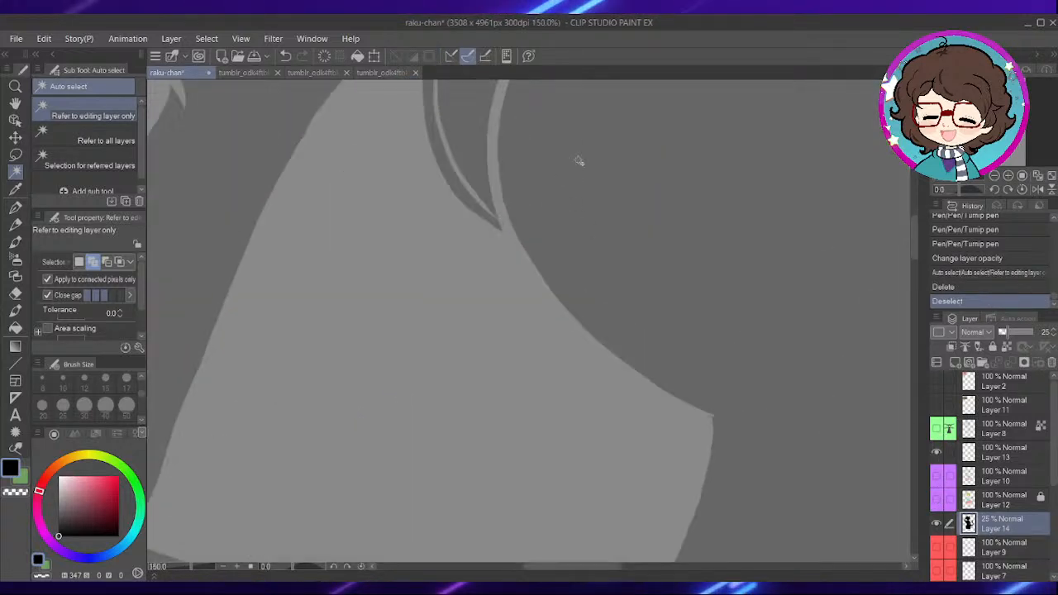
drag(562, 165, 569, 302)
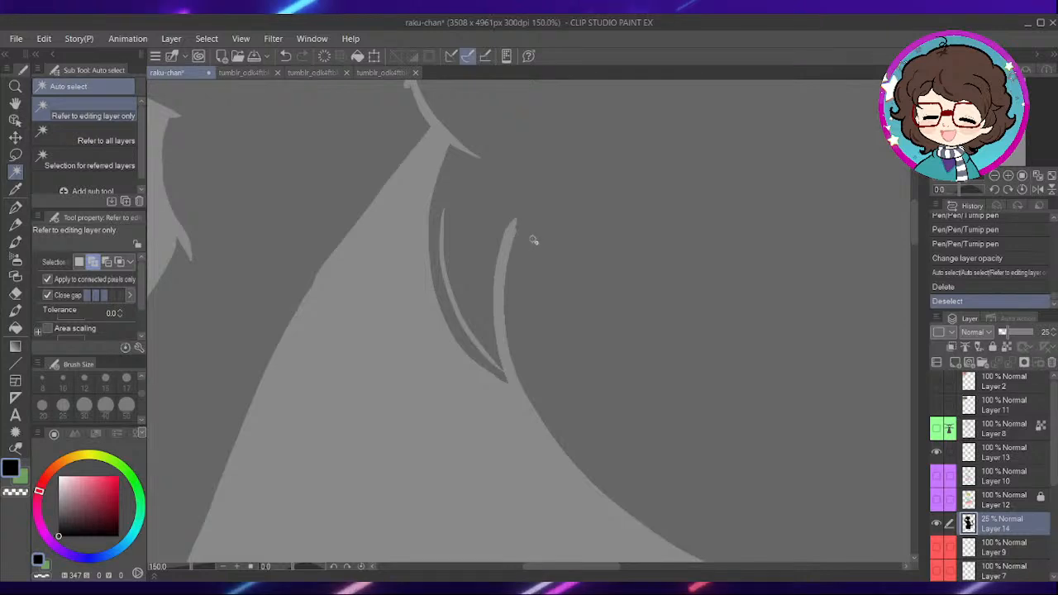
key(p)
scroll(570, 255, up, 1)
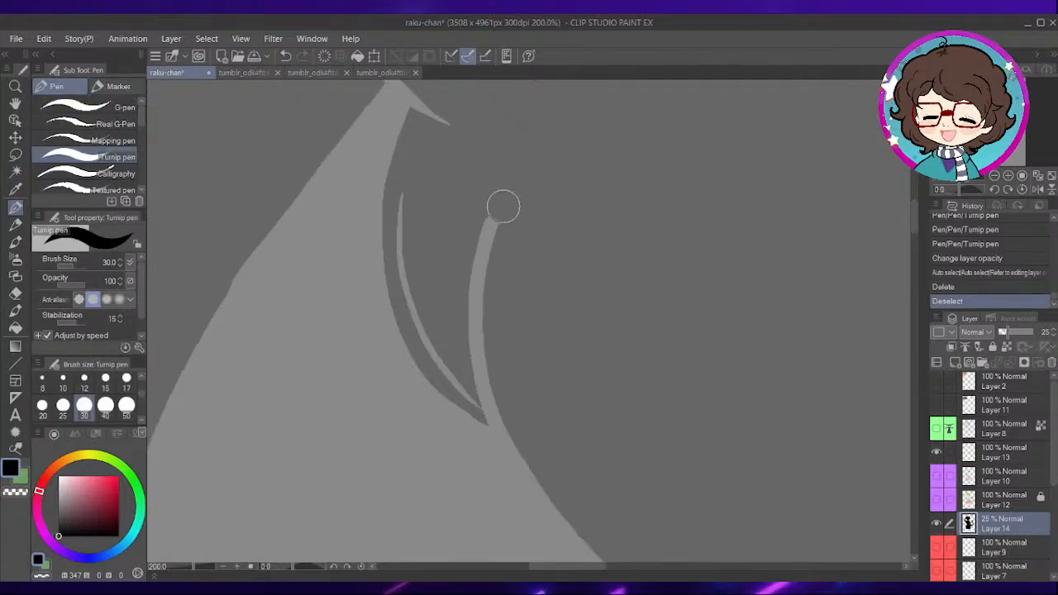
mouse_move(488, 283)
mouse_down()
mouse_move(487, 343)
mouse_move(503, 400)
mouse_move(472, 319)
mouse_move(502, 385)
mouse_move(475, 397)
mouse_move(460, 376)
mouse_move(418, 275)
mouse_move(412, 176)
mouse_up()
mouse_move(409, 254)
mouse_down()
mouse_move(444, 354)
mouse_move(479, 406)
mouse_up()
drag(496, 265, 562, 441)
drag(521, 302, 515, 299)
- Close the gaps between the raised fist and the hair, between its fingers and at the wrist
drag(497, 248, 558, 329)
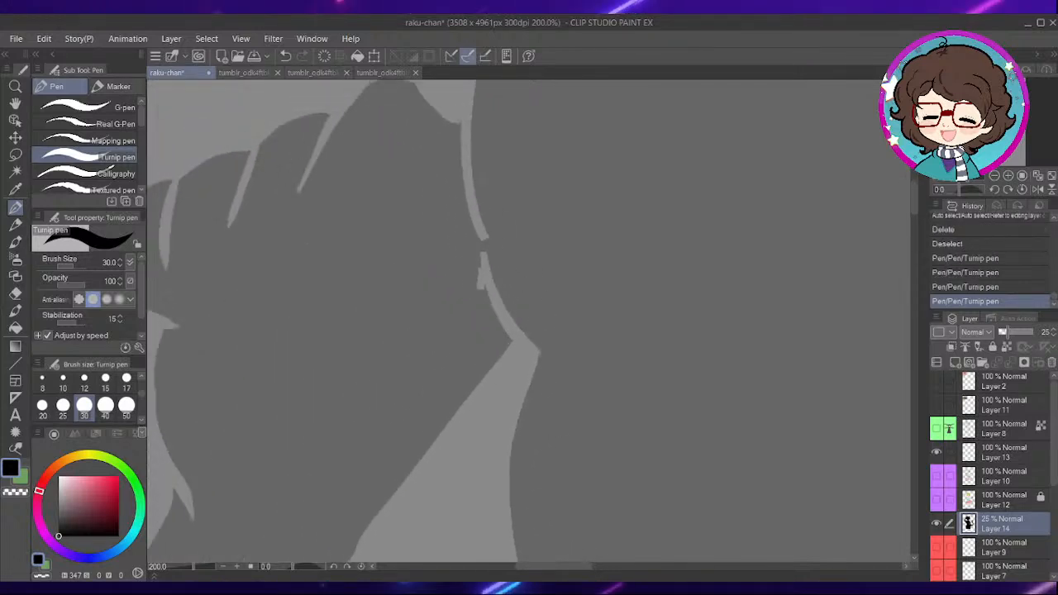
drag(482, 272, 483, 181)
drag(383, 231, 552, 267)
mouse_move(506, 166)
mouse_down()
mouse_move(516, 170)
mouse_move(471, 257)
mouse_up()
drag(430, 197, 423, 209)
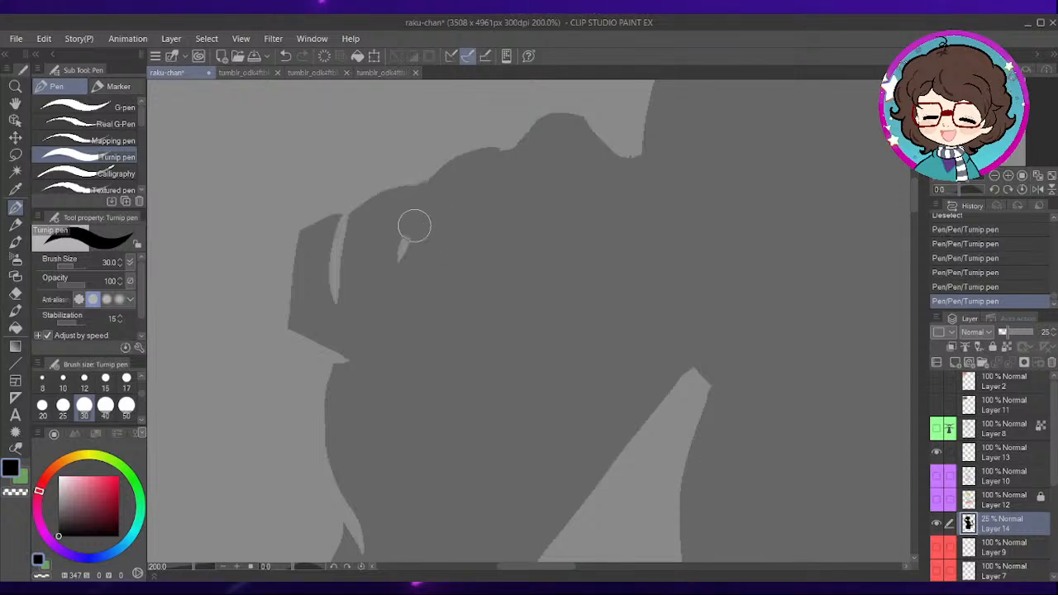
drag(432, 296, 541, 261)
mouse_move(462, 192)
mouse_down()
mouse_move(457, 250)
mouse_move(471, 329)
mouse_up()
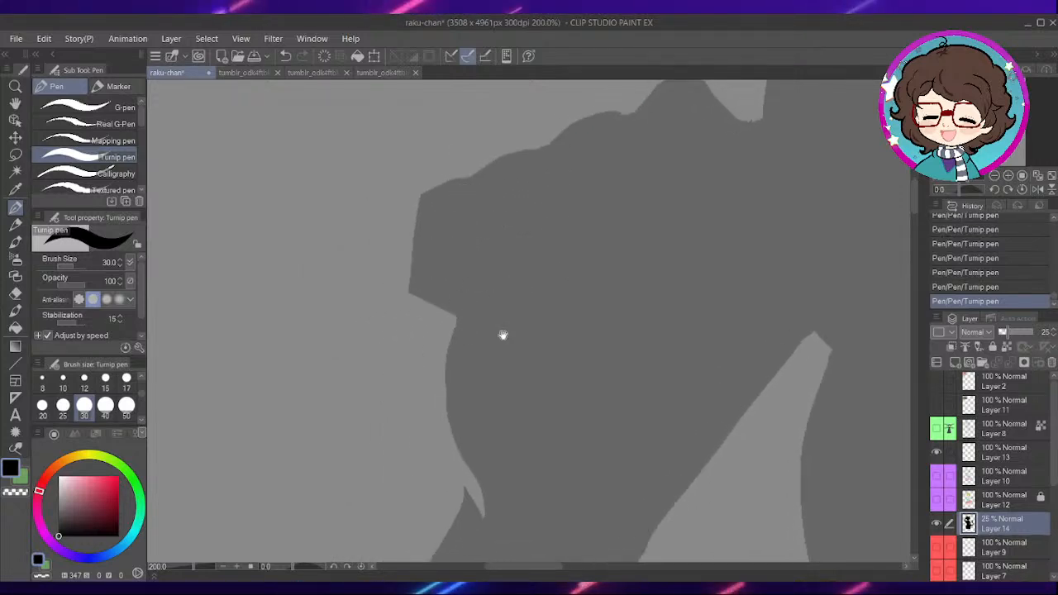
drag(496, 281, 517, 123)
scroll(686, 260, down, 6)
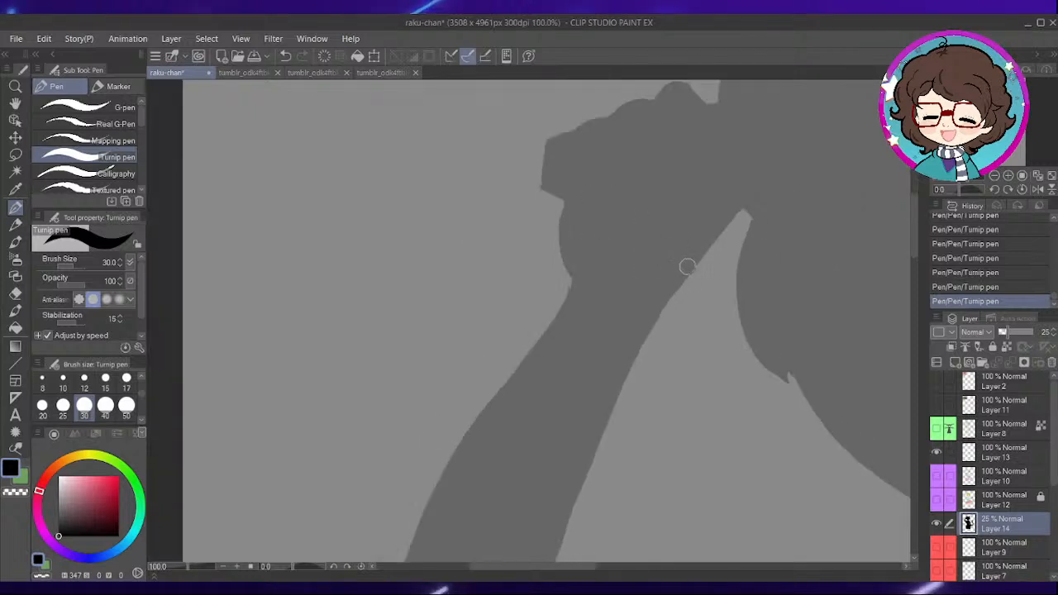
- Paint over the gap lines along the left shoulder's collar edge and at the inner elbow crease
scroll(686, 253, up, 5)
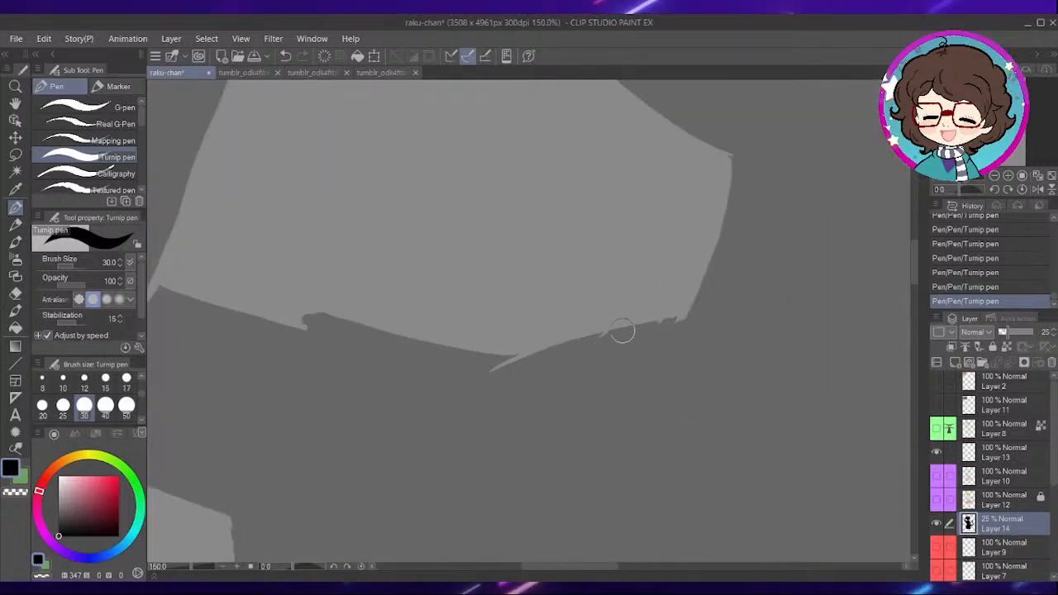
drag(668, 332, 508, 372)
mouse_move(376, 410)
mouse_down()
mouse_move(538, 399)
mouse_move(651, 422)
mouse_up()
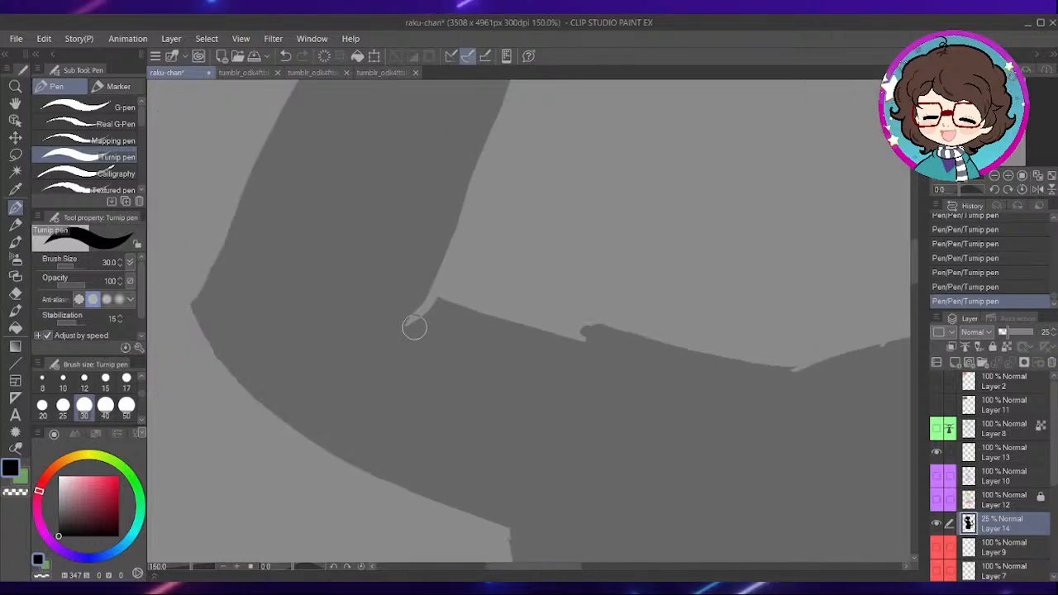
scroll(696, 317, down, 2)
- Fill the long gap line inside the left cat ear of the silhouette
drag(762, 237, 604, 378)
drag(696, 226, 584, 355)
mouse_move(613, 252)
mouse_down()
mouse_move(506, 361)
mouse_move(635, 366)
mouse_up()
scroll(531, 241, up, 2)
scroll(503, 305, up, 1)
mouse_move(465, 326)
mouse_down()
mouse_move(449, 352)
mouse_move(612, 286)
mouse_move(685, 281)
mouse_move(721, 296)
mouse_move(678, 277)
mouse_move(758, 293)
mouse_up()
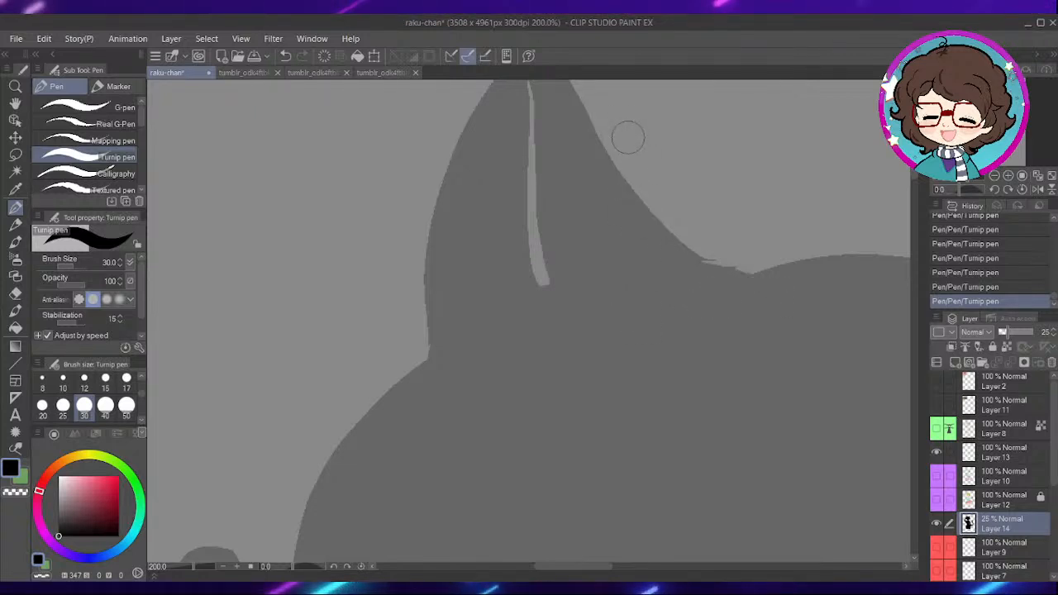
drag(597, 180, 612, 281)
drag(555, 187, 565, 382)
- Fill the gap lines on both sides of the right cat ear's base
scroll(635, 383, down, 1)
scroll(702, 347, down, 1)
drag(798, 387, 527, 207)
drag(794, 228, 574, 283)
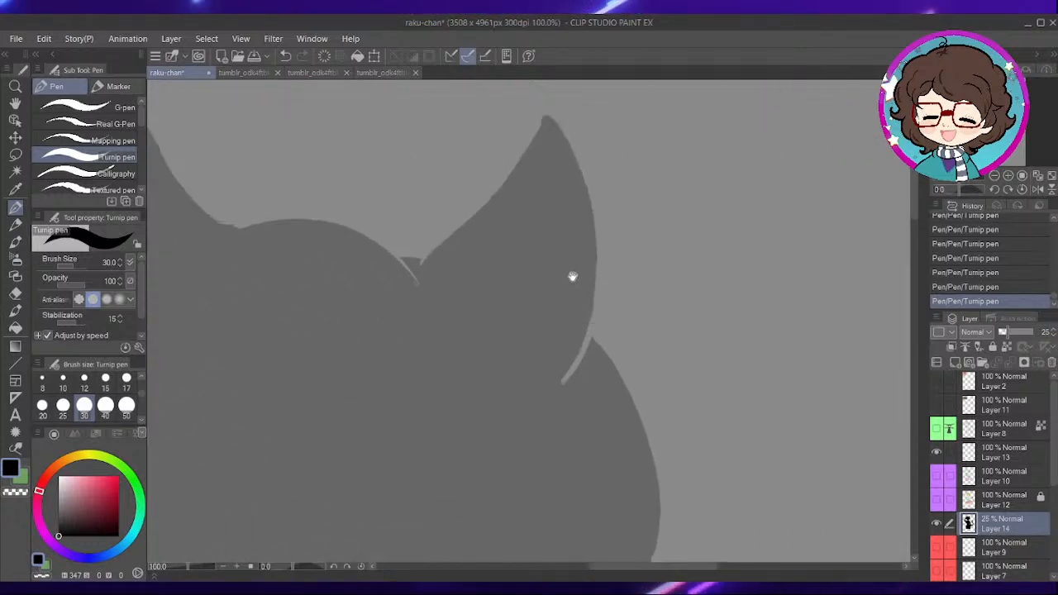
scroll(579, 319, up, 1)
scroll(581, 370, up, 1)
drag(578, 351, 532, 444)
mouse_move(339, 299)
mouse_down()
mouse_move(503, 350)
mouse_move(643, 373)
mouse_up()
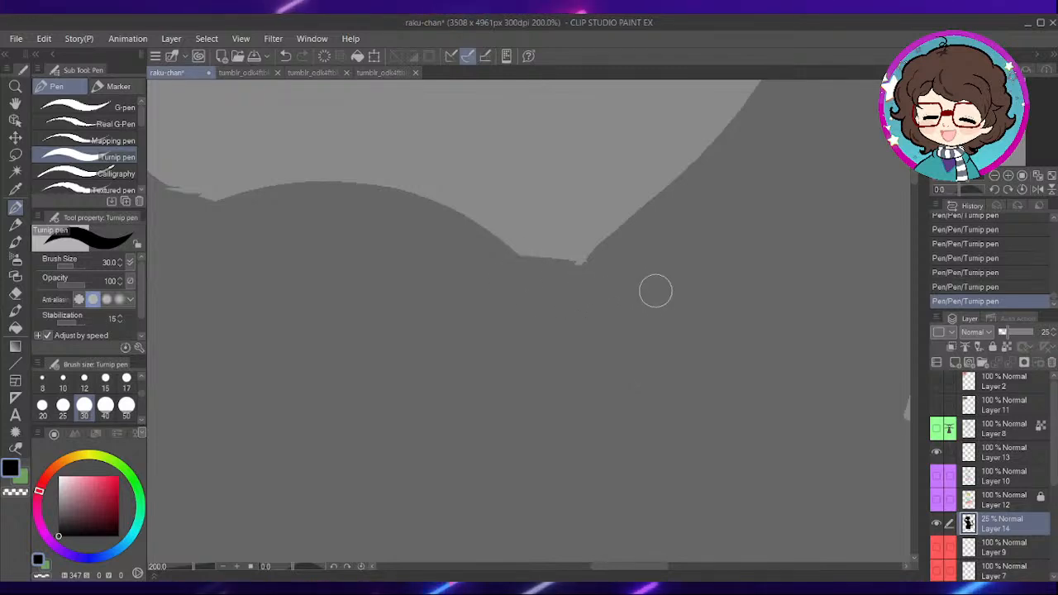
- Fill the gap line along the hair's lower right edge beside the neck
scroll(658, 291, down, 3)
drag(696, 385, 577, 194)
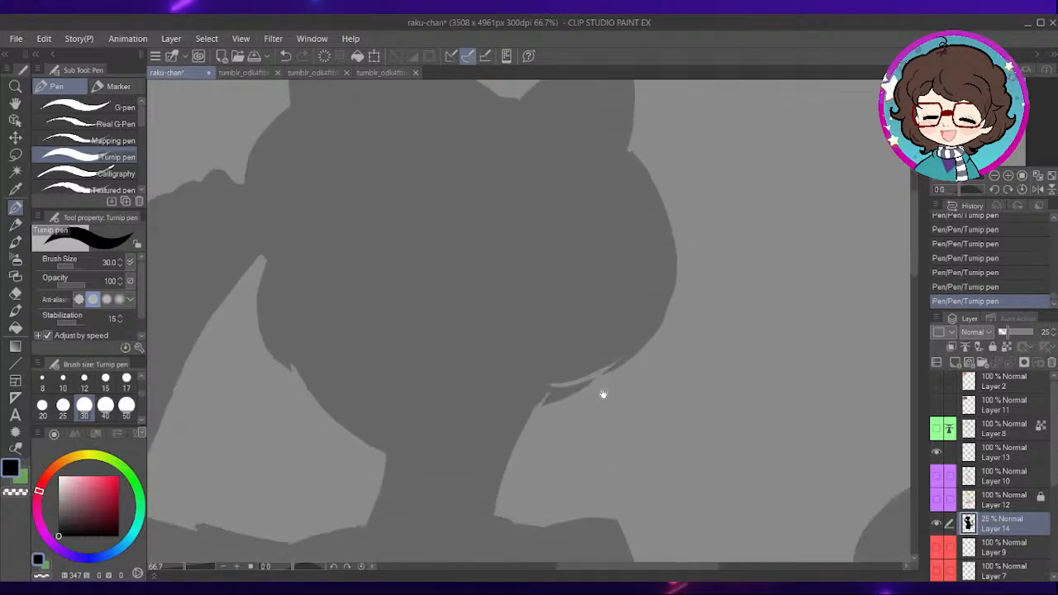
drag(603, 394, 565, 225)
scroll(579, 283, up, 5)
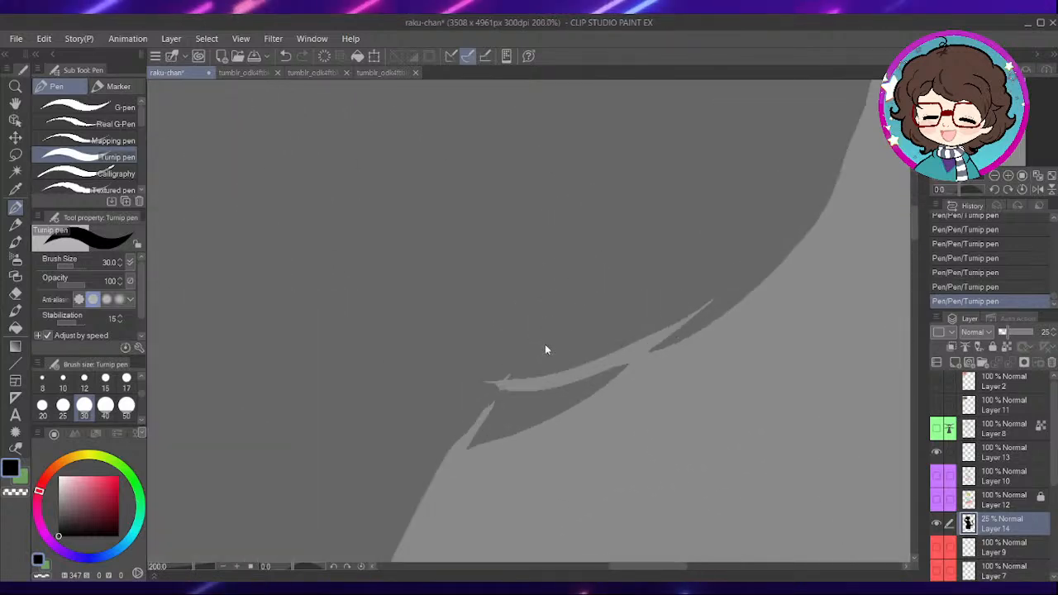
drag(542, 384, 690, 300)
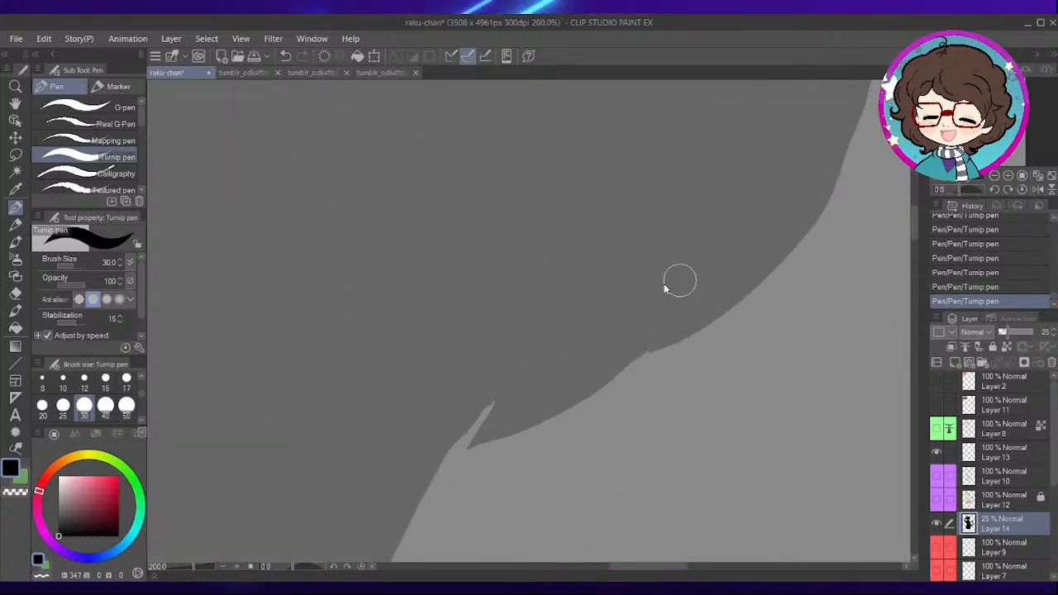
- Fill the small notch on the silhouette's edge where the hair meets the neck
scroll(652, 293, down, 2)
scroll(595, 345, up, 1)
drag(529, 366, 579, 338)
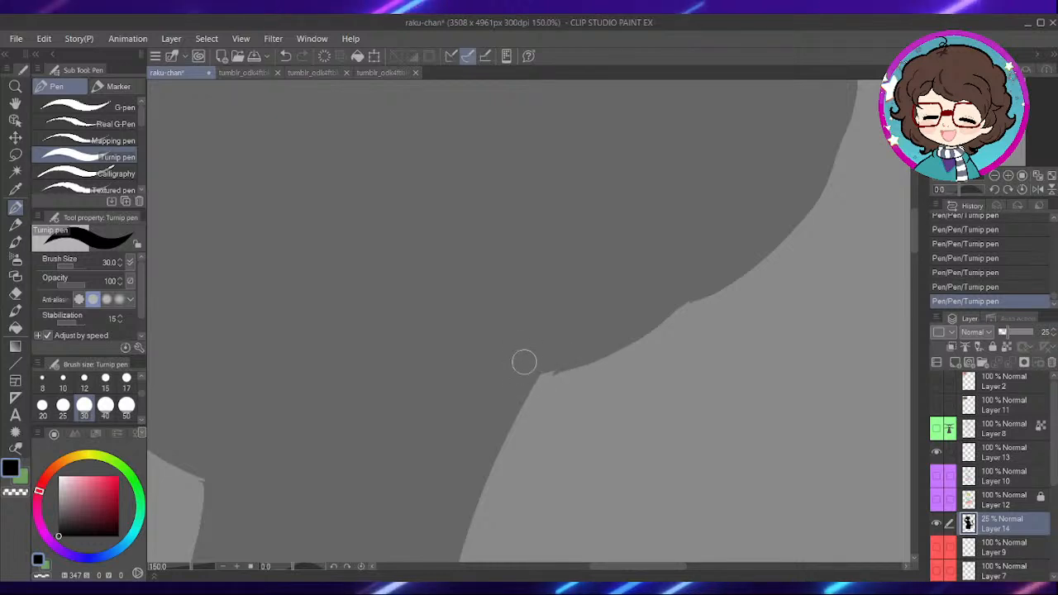
- Show Layers 12, 10 and 8 again and set the silhouette on Layer 14 to 100% opacity
scroll(678, 271, down, 3)
drag(691, 441, 607, 232)
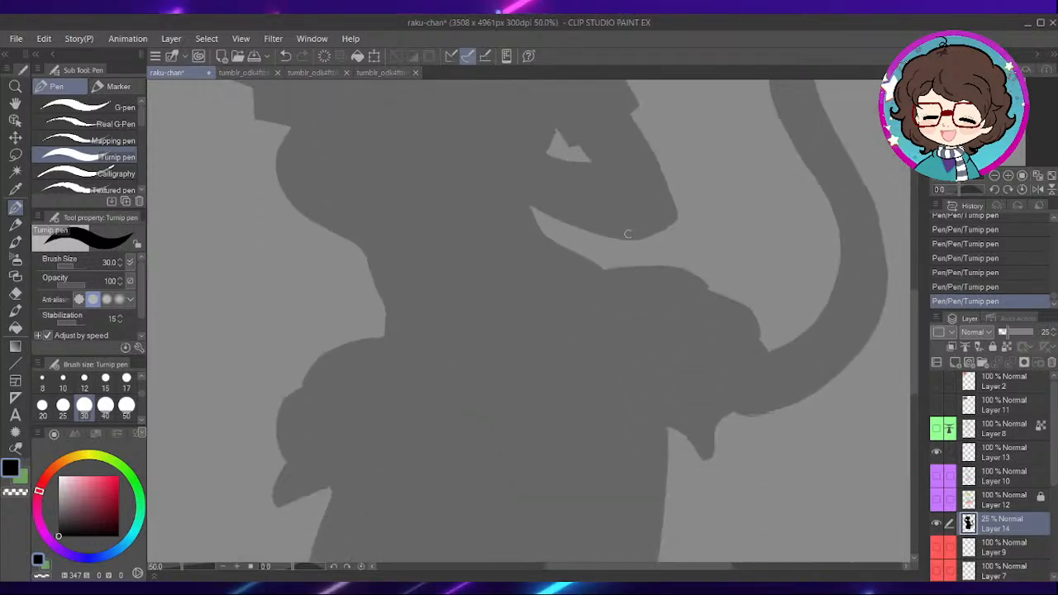
scroll(633, 243, down, 1)
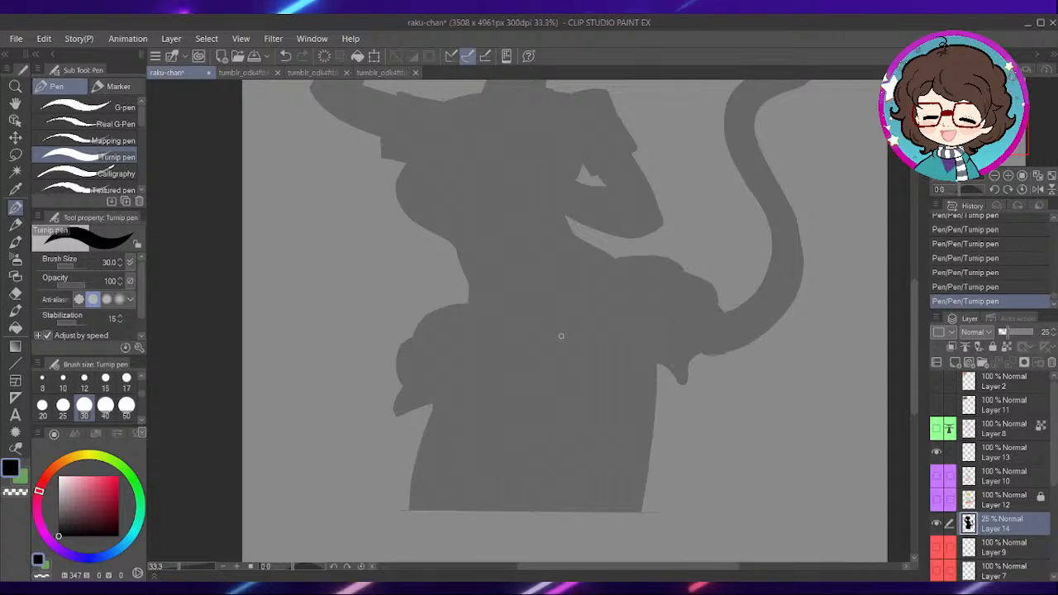
scroll(662, 296, down, 1)
drag(664, 157, 611, 323)
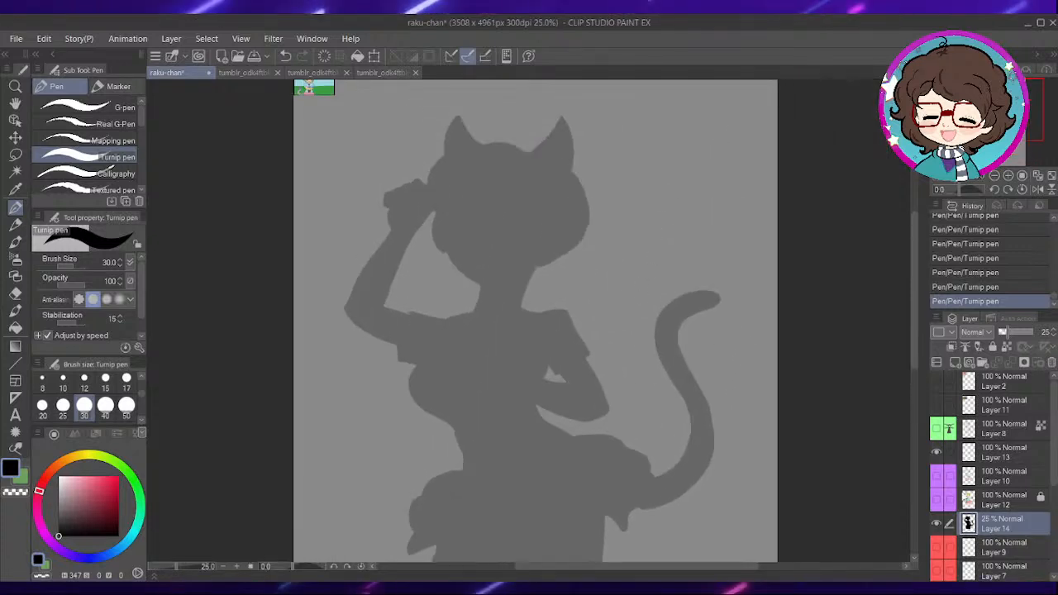
click(937, 500)
click(937, 476)
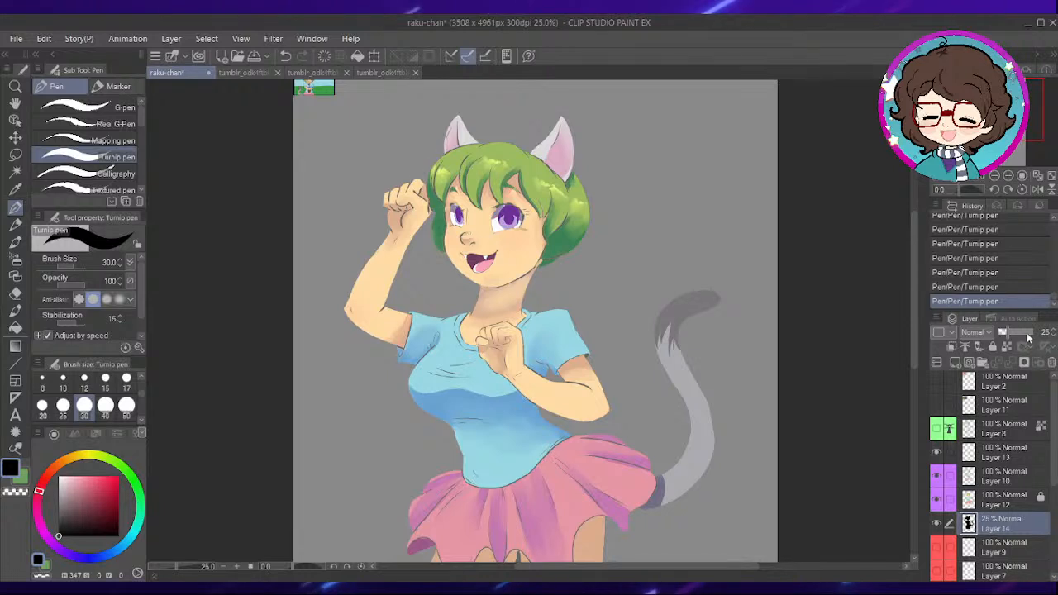
drag(1020, 333, 1044, 331)
click(938, 429)
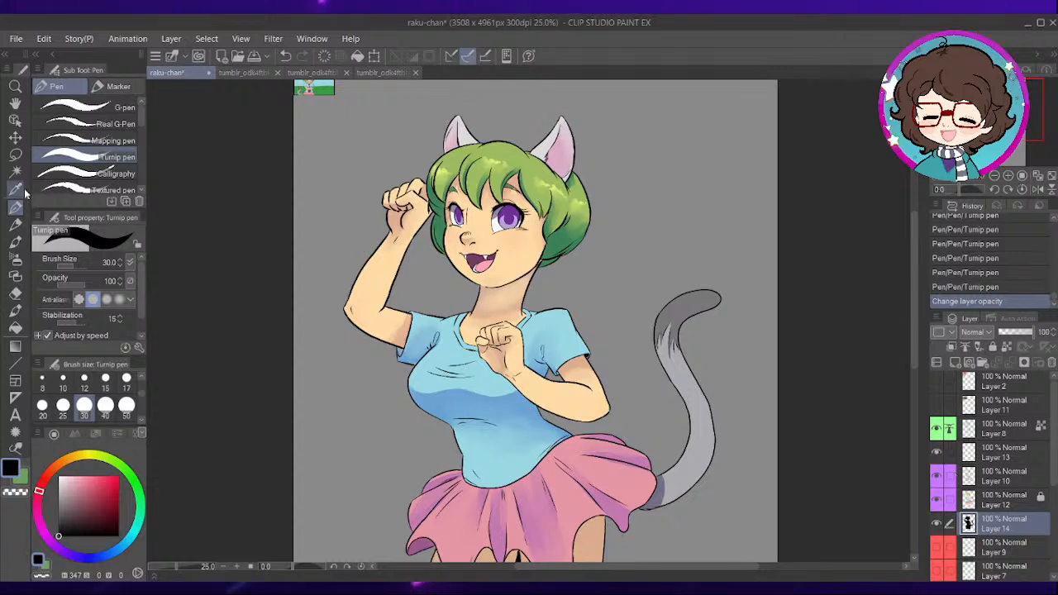
- Select all the empty area around the silhouette on Layer 14 with Auto select
key(w)
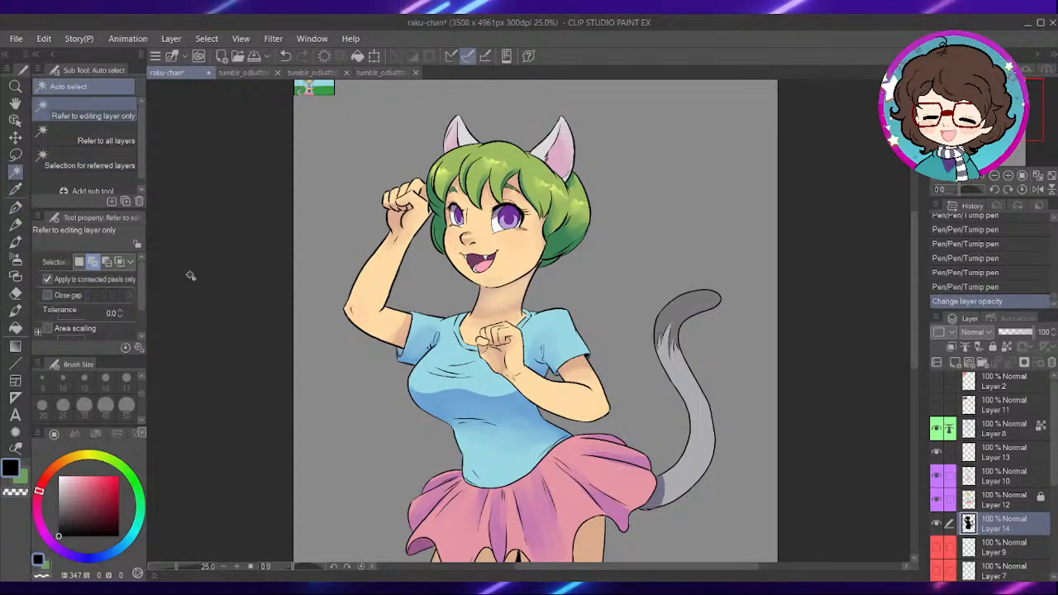
click(617, 265)
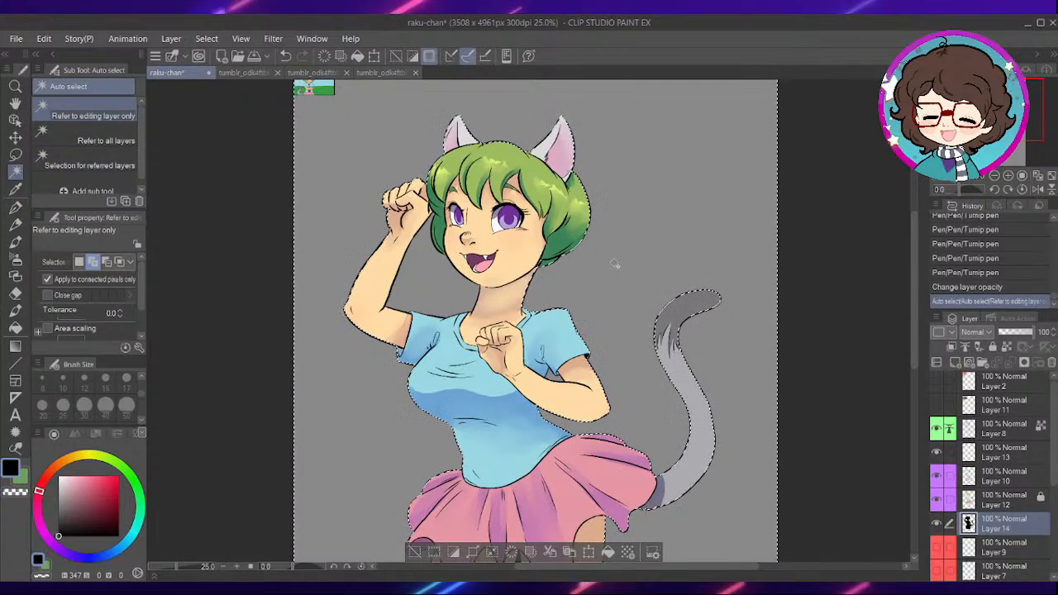
key(ctrl+d)
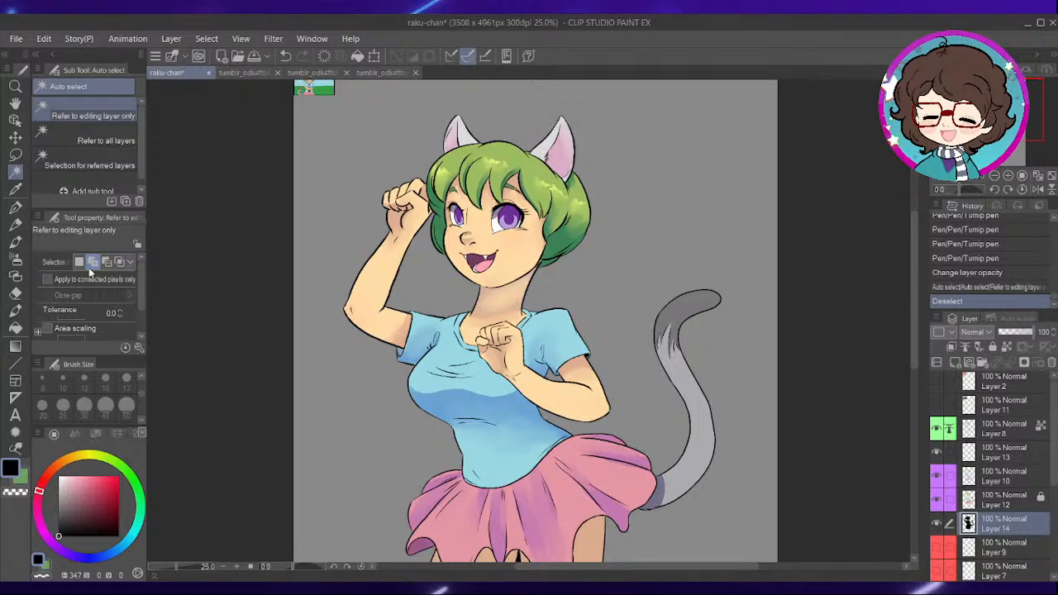
click(631, 245)
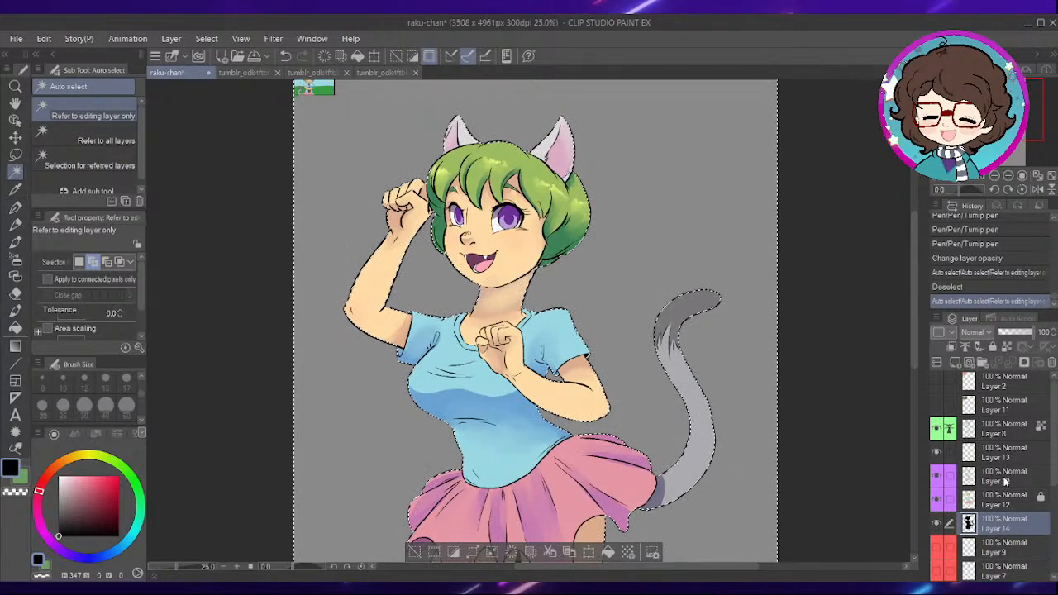
- Add a new raster layer above Layer 13 and set its blending mode to Overlay
click(1005, 481)
click(1003, 453)
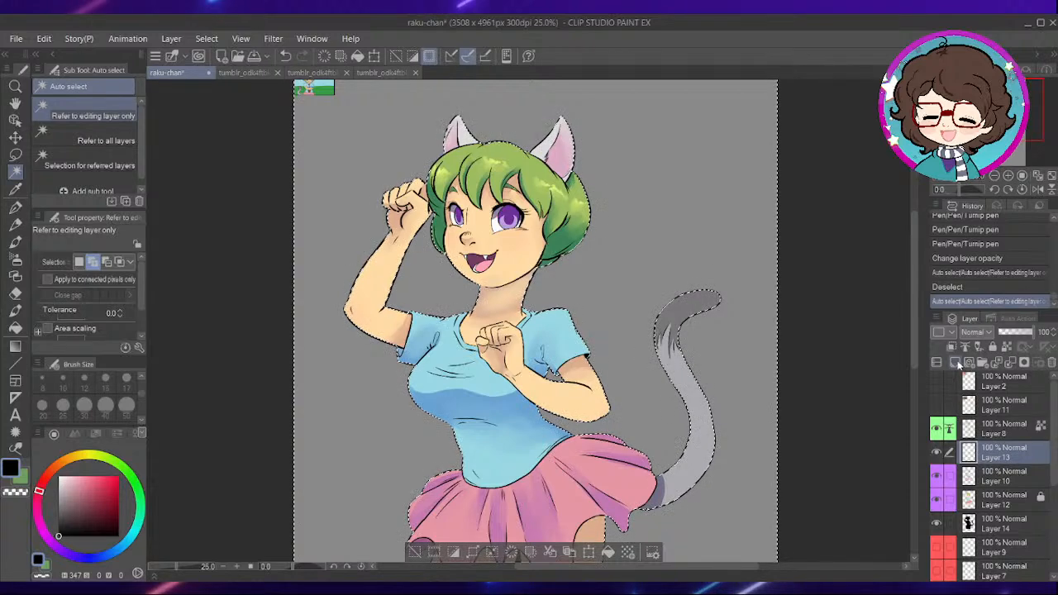
click(955, 361)
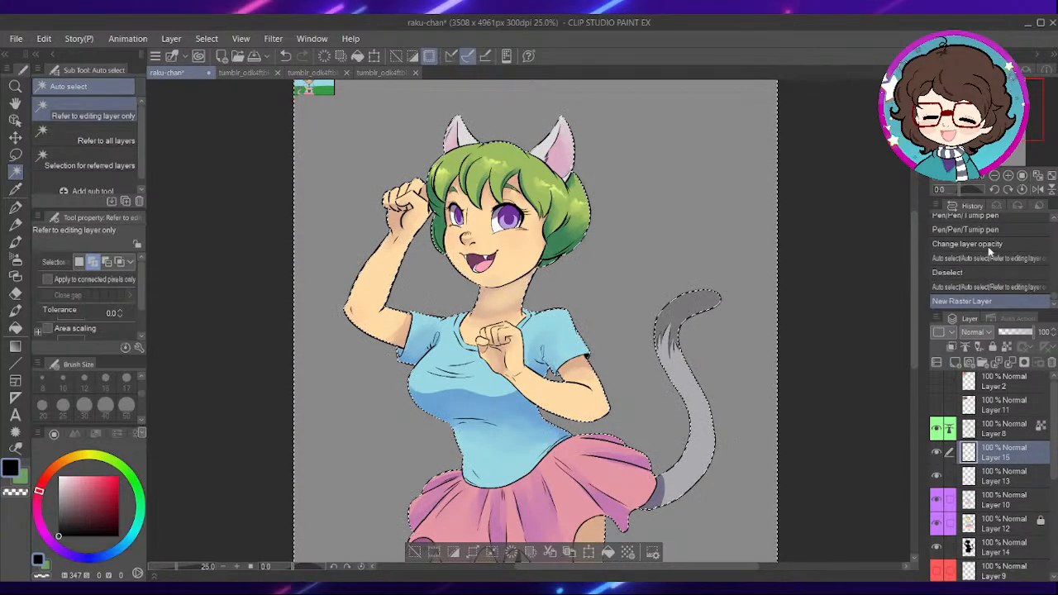
click(989, 200)
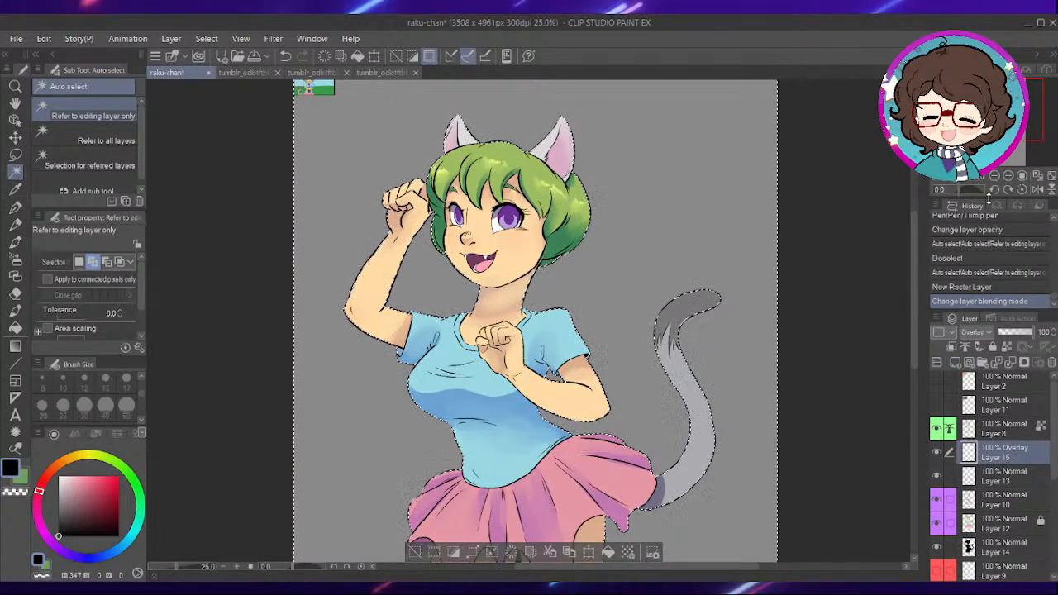
- Choose a greyish purple (H 260, S 10, V 59) and try a Foreground to transparent gradient upward from below the legs
click(93, 495)
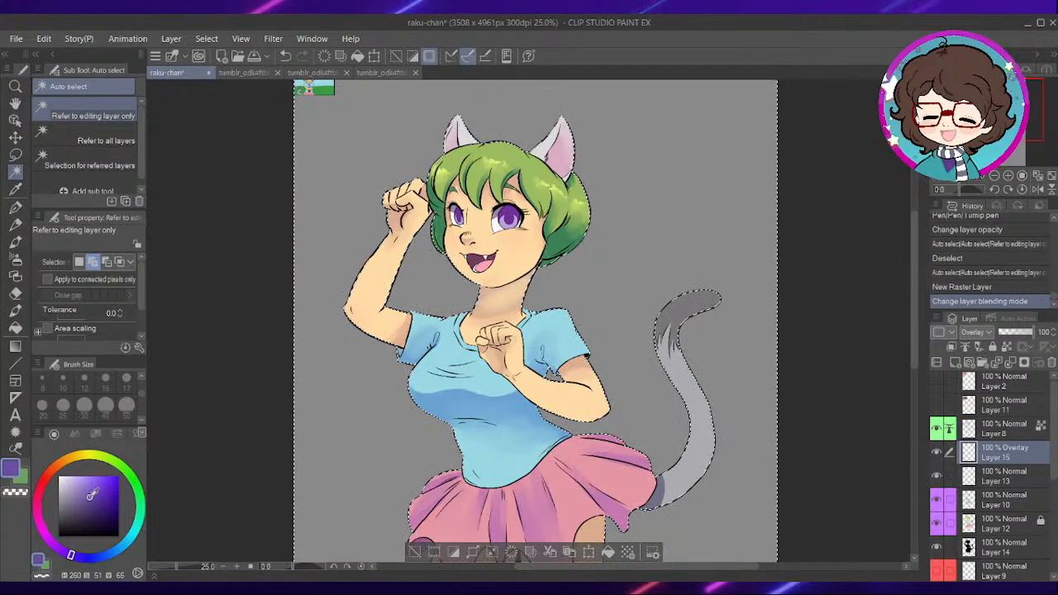
click(15, 346)
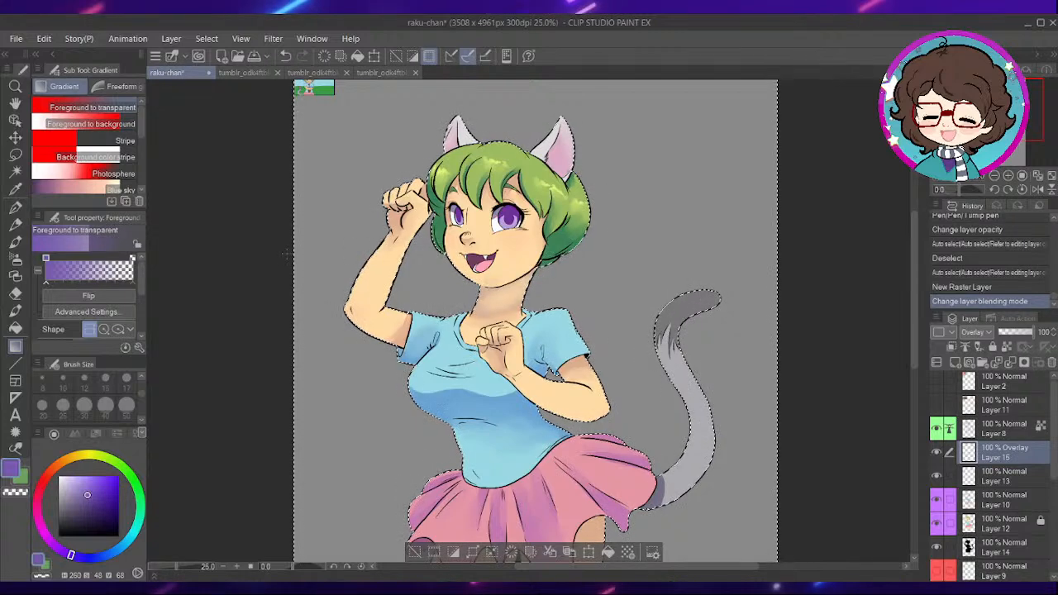
click(64, 500)
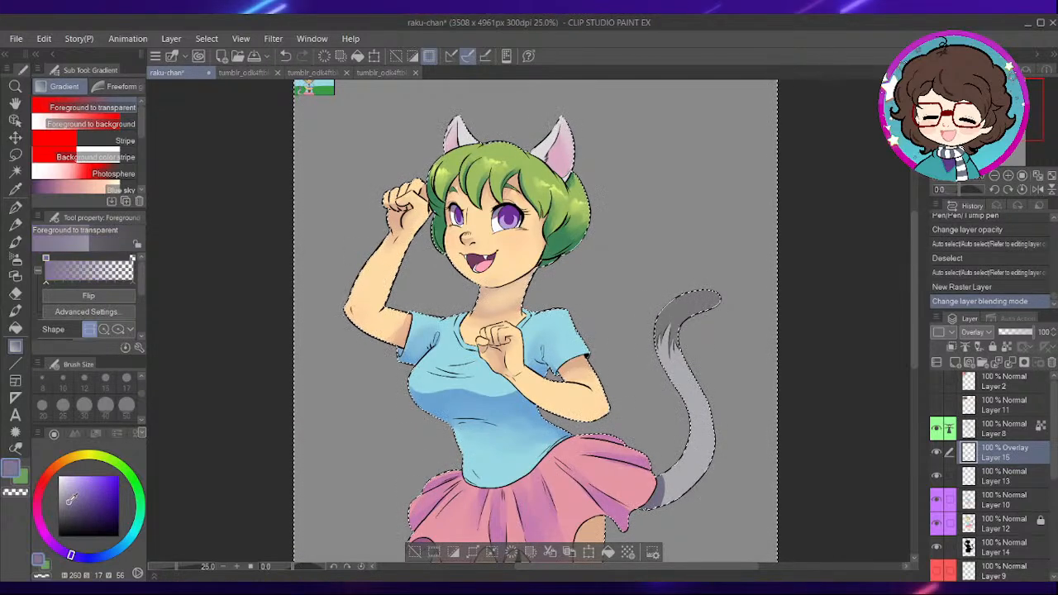
scroll(459, 226, down, 2)
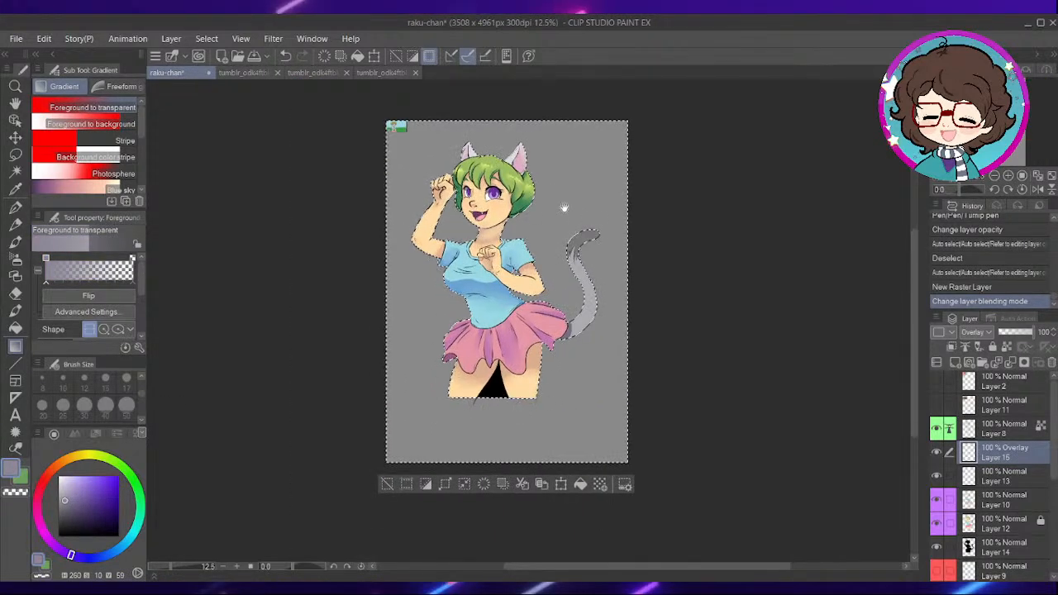
scroll(503, 425, up, 2)
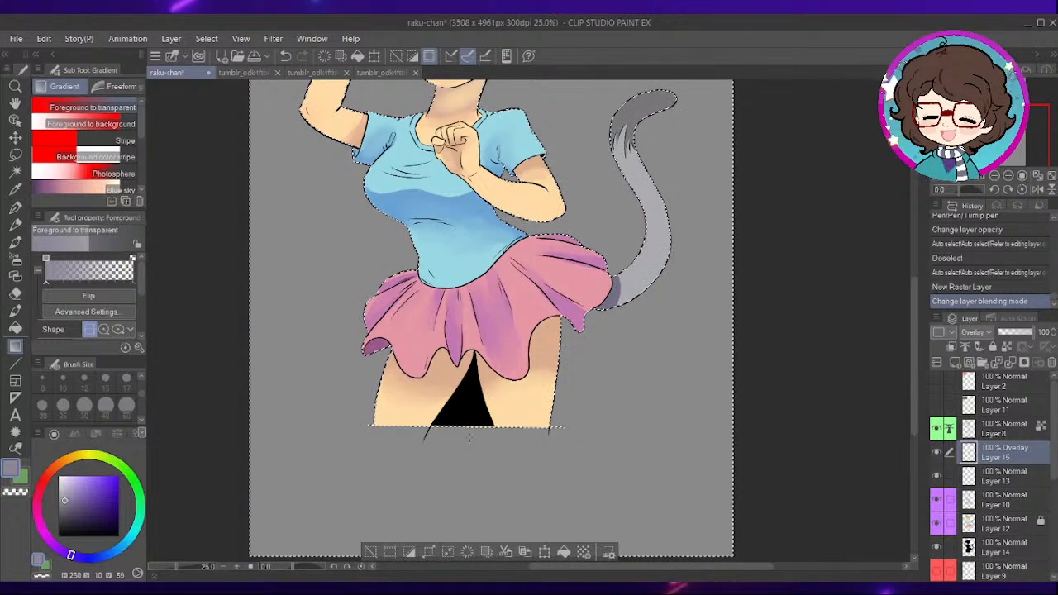
drag(516, 440, 521, 215)
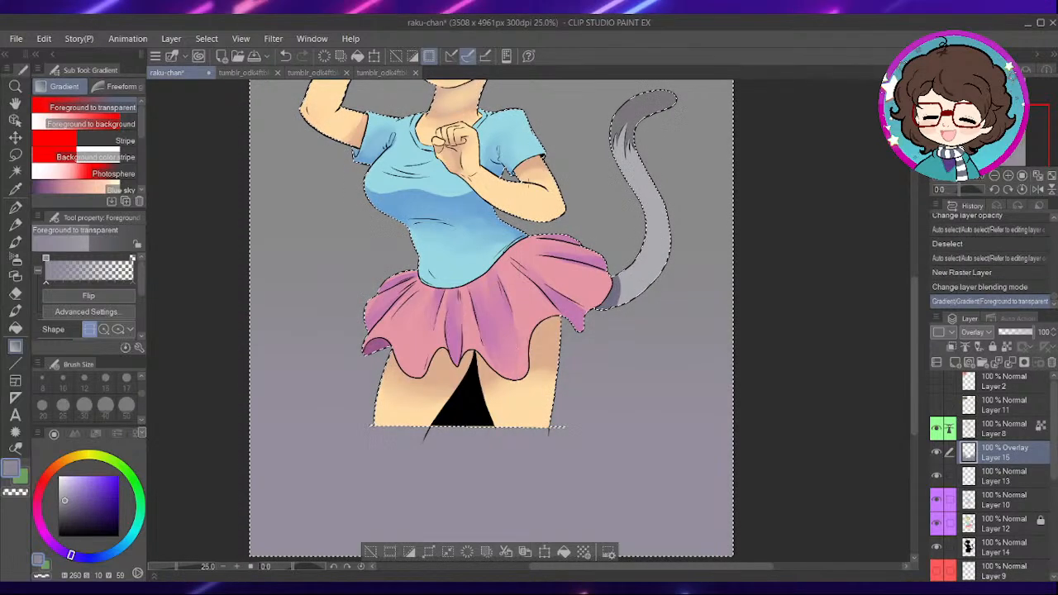
- Invert the selection to cover only the figure and lay a darker greyish-purple gradient fading upward from the legs
click(409, 554)
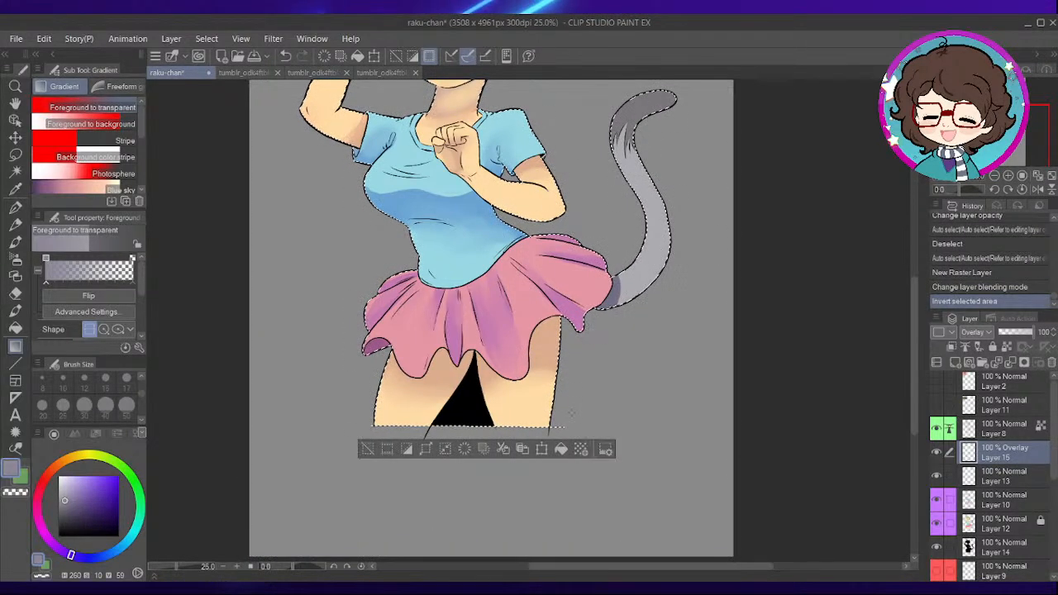
drag(590, 422, 562, 225)
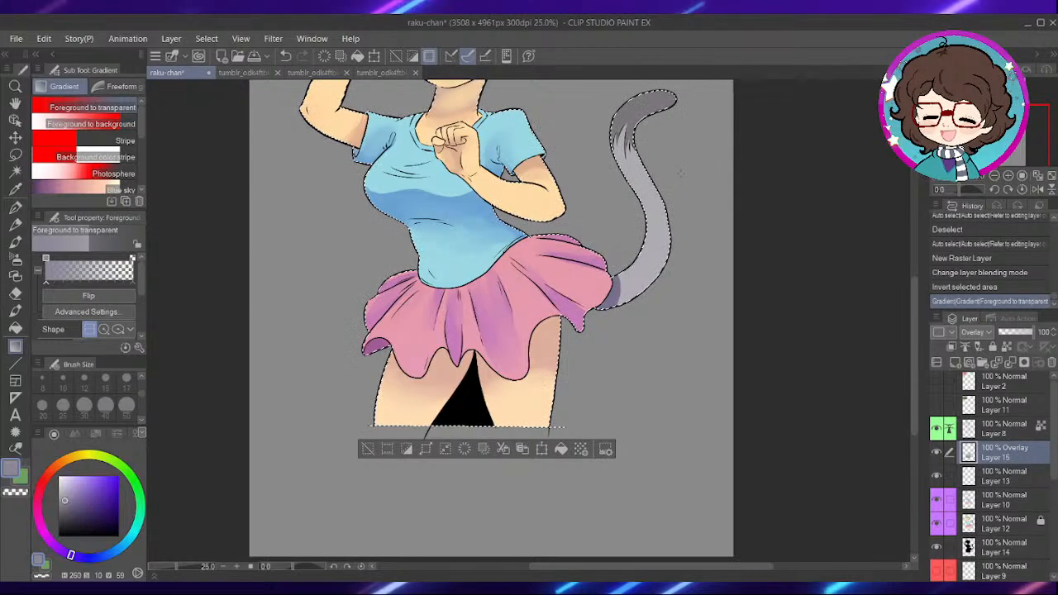
key(ctrl+z)
click(71, 512)
drag(617, 403, 680, 417)
- Pick a light peach (H 16, S 30, V 89) and lay a gradient fading from above the head down to the chest
click(53, 469)
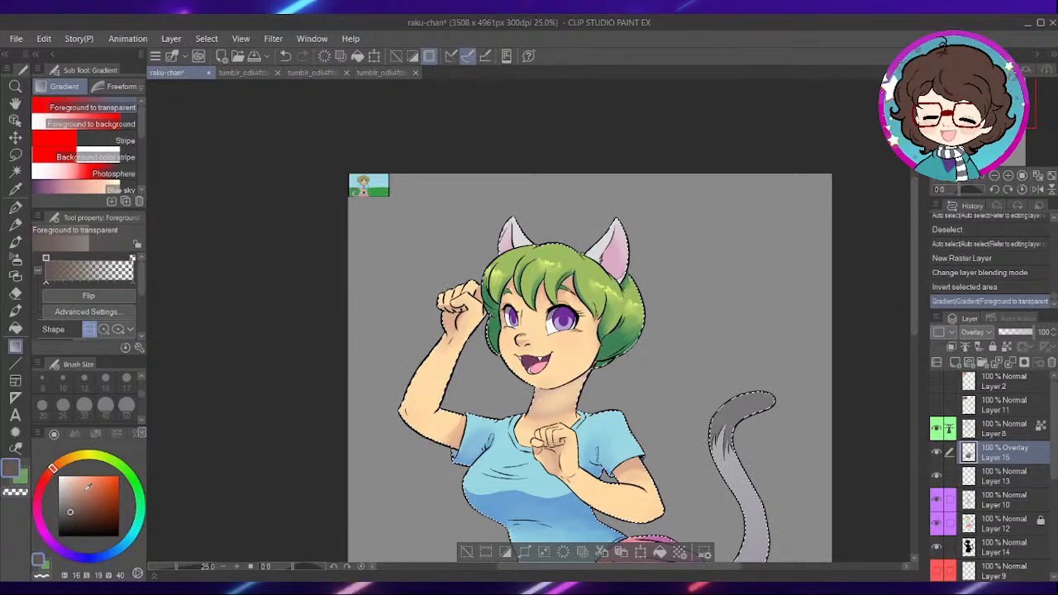
click(87, 487)
click(77, 482)
drag(493, 173, 577, 422)
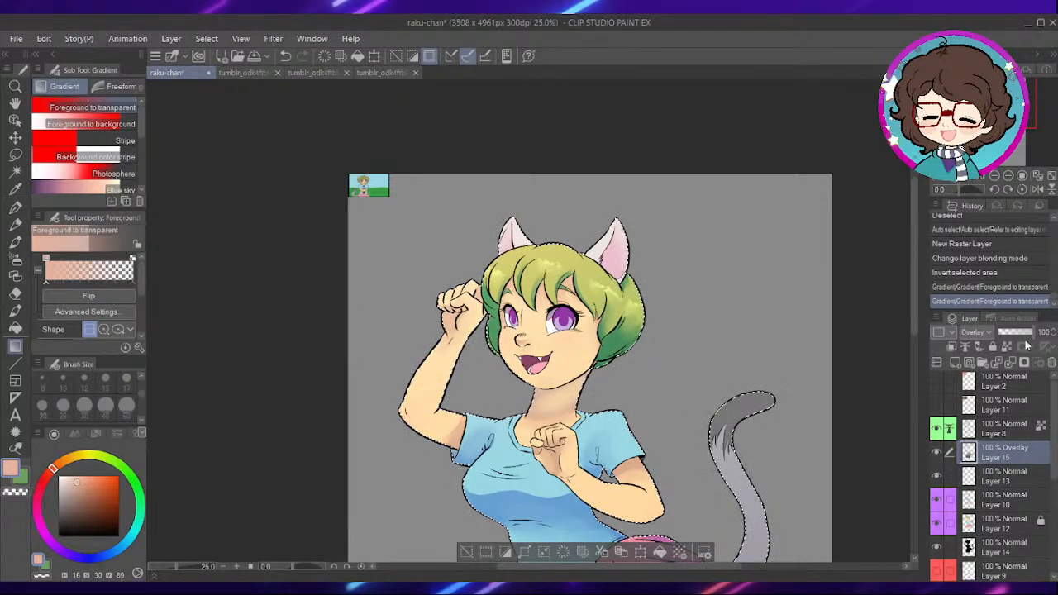
- Lower the Overlay gradient layer's opacity to 40% and clear the selection
click(1018, 332)
drag(1017, 334, 1013, 334)
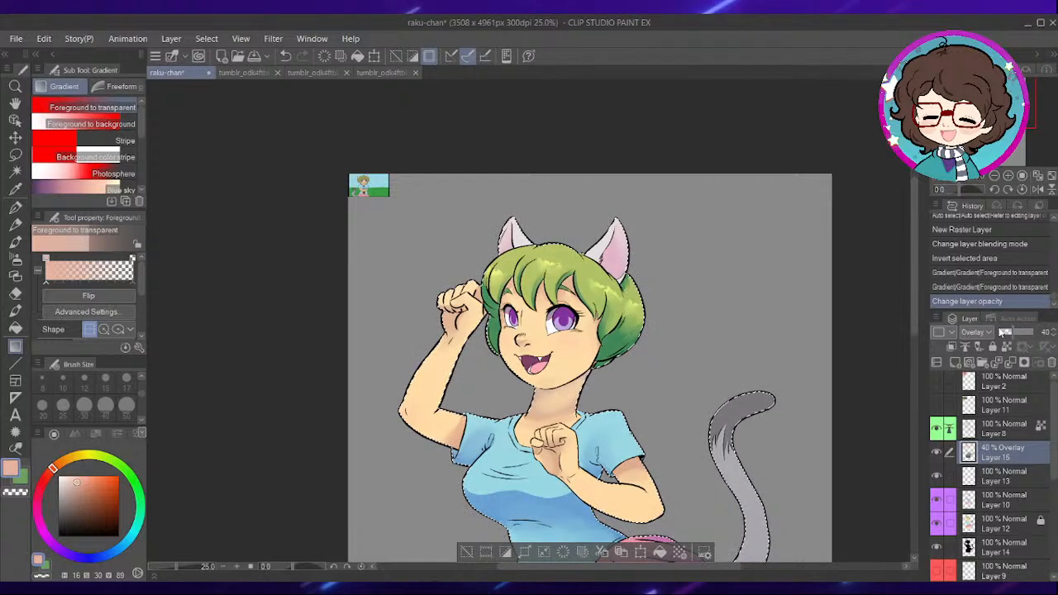
click(469, 555)
scroll(654, 412, down, 2)
drag(728, 453, 686, 303)
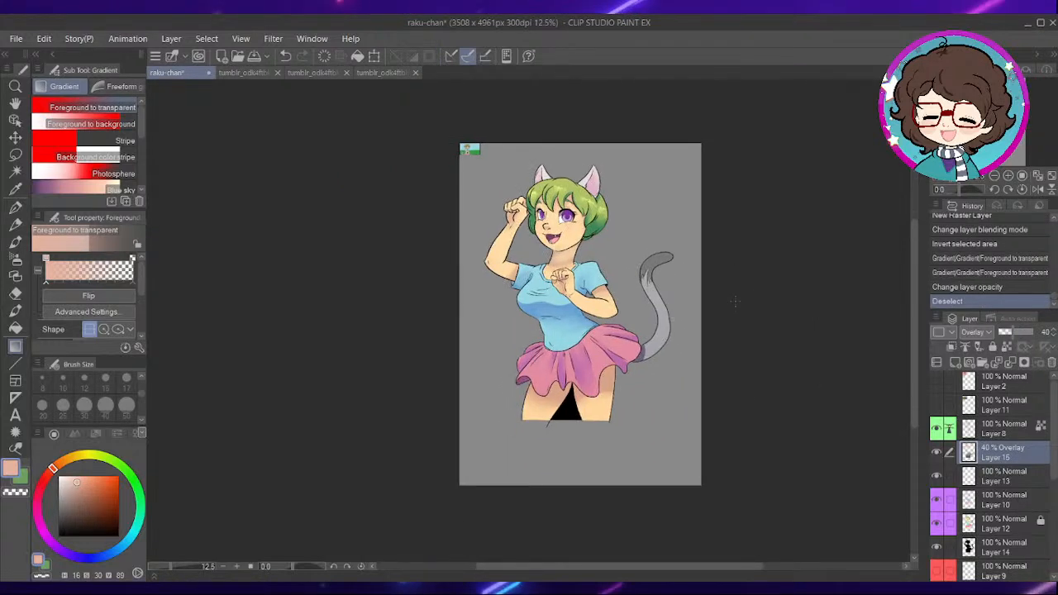
- Hide the shading on Layer 10 and auto-select the gap between the legs on Layer 12 with Close gap enabled
click(999, 501)
click(990, 541)
click(987, 522)
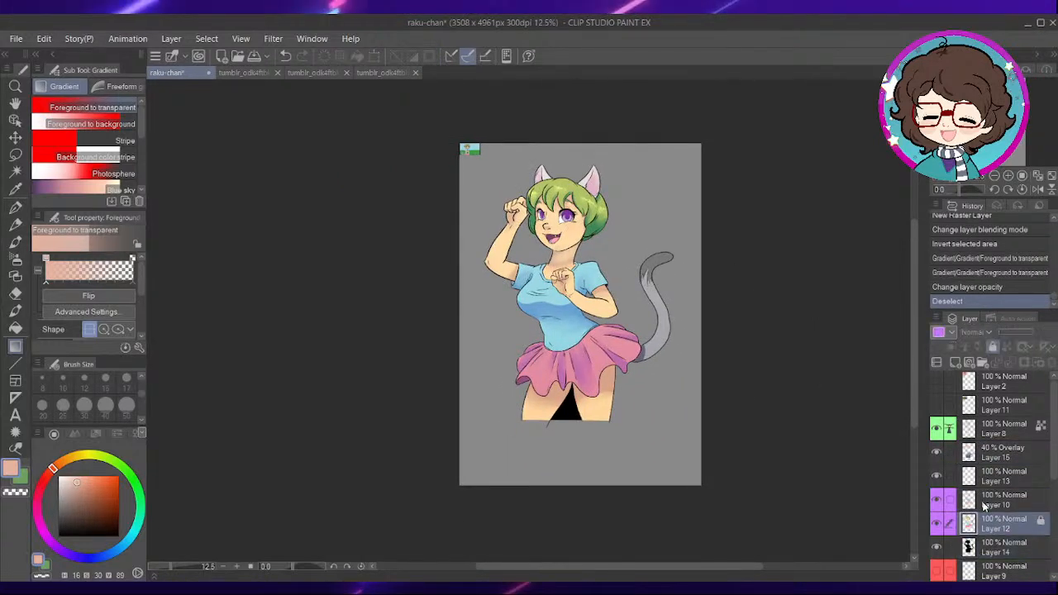
key(ctrl+plus)
click(16, 174)
click(616, 499)
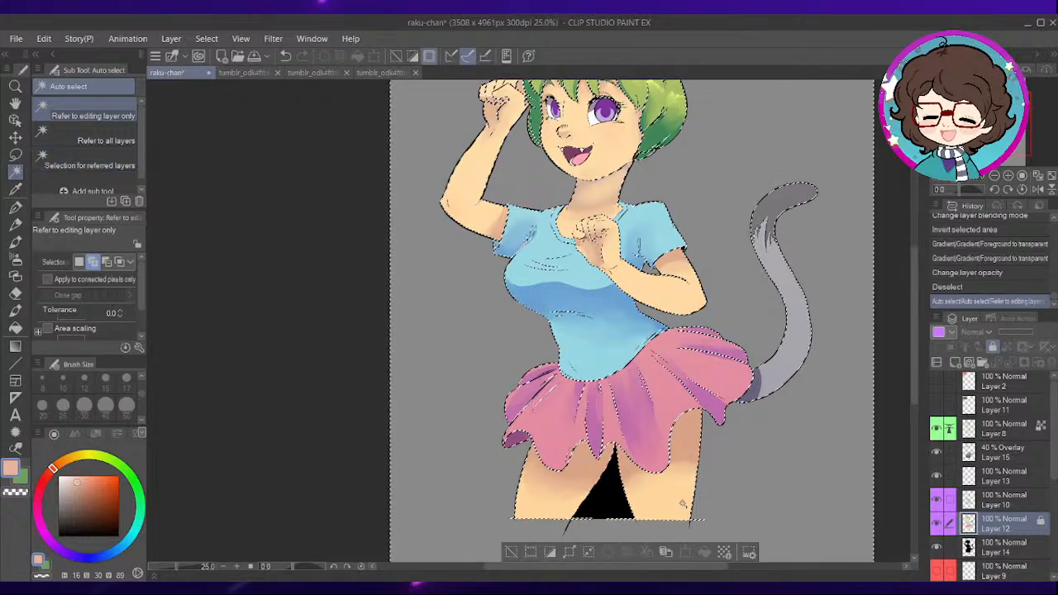
key(ctrl+z)
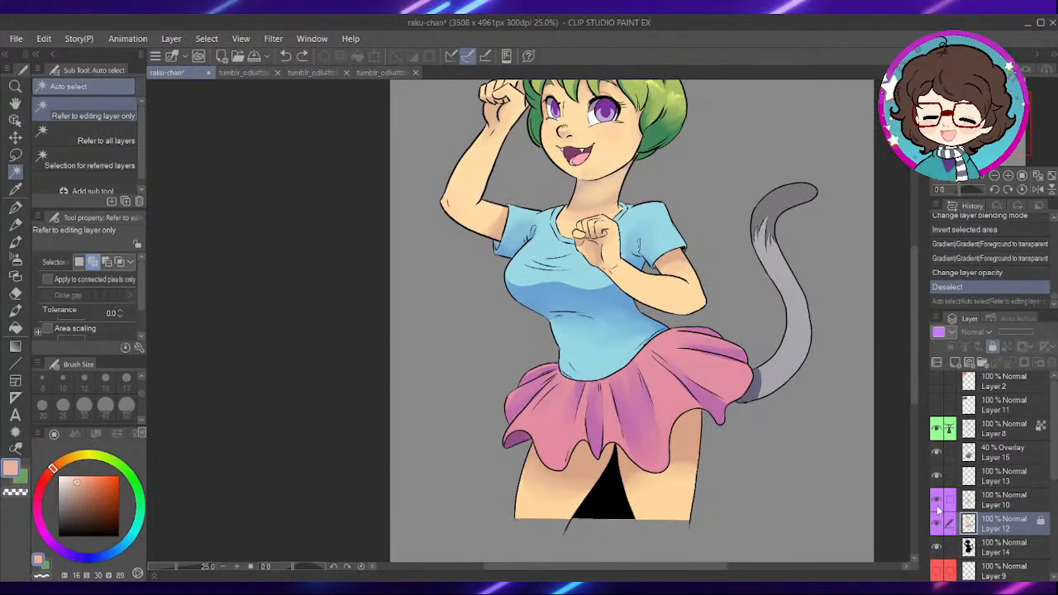
click(938, 501)
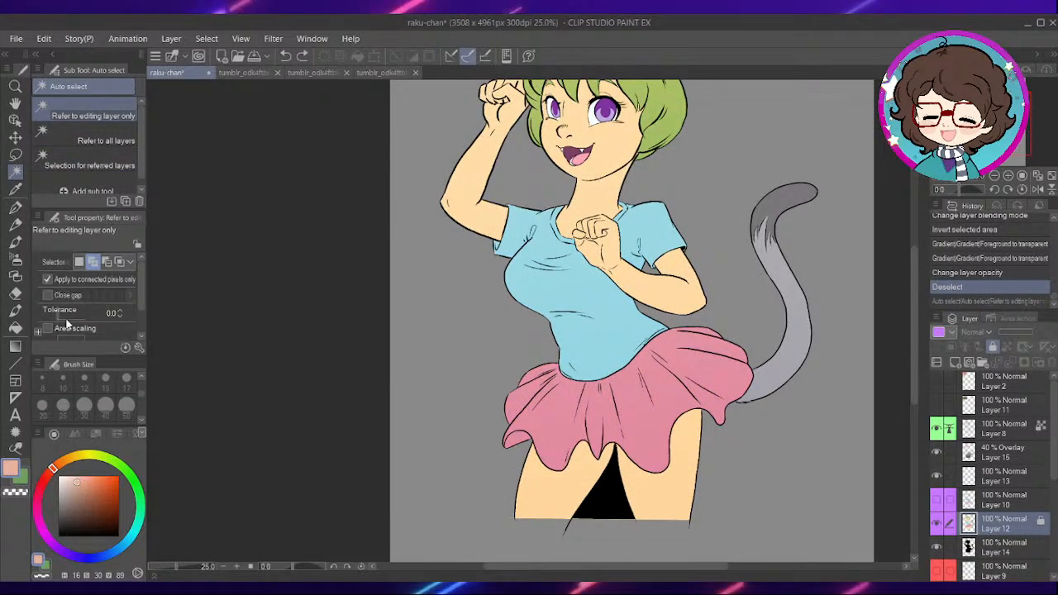
click(606, 508)
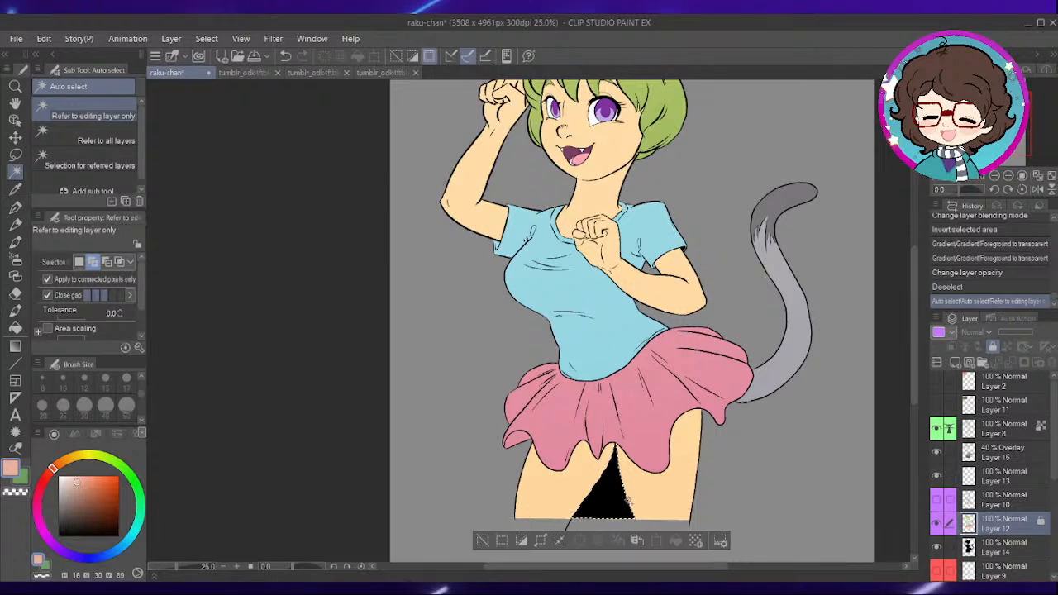
- Delete the selected area between the legs from the silhouette on Layer 14 and deselect
click(969, 548)
click(579, 540)
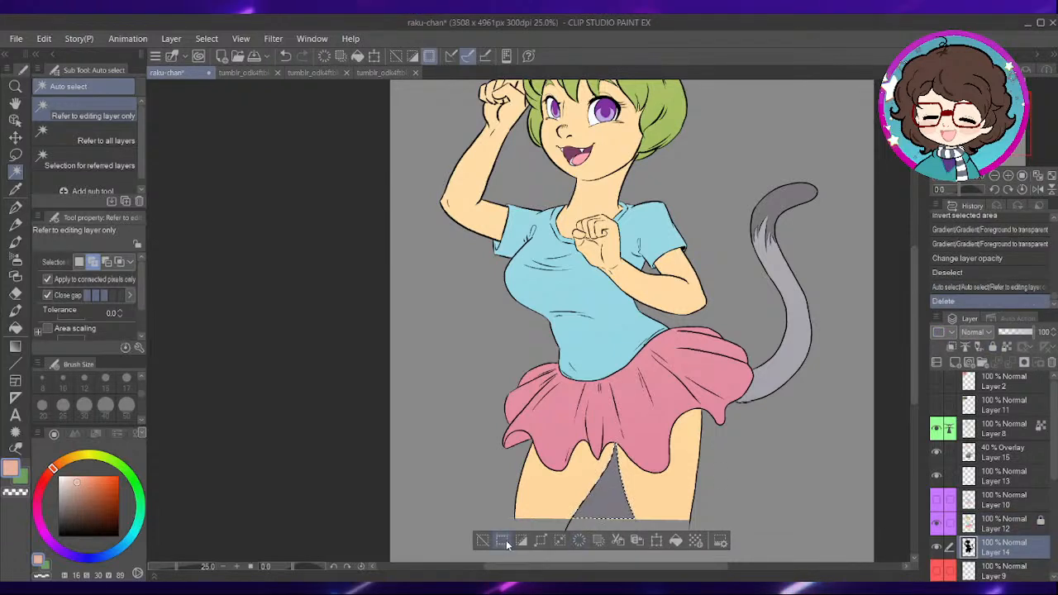
key(ctrl+d)
key(ctrl+minus)
scroll(627, 361, up, 2)
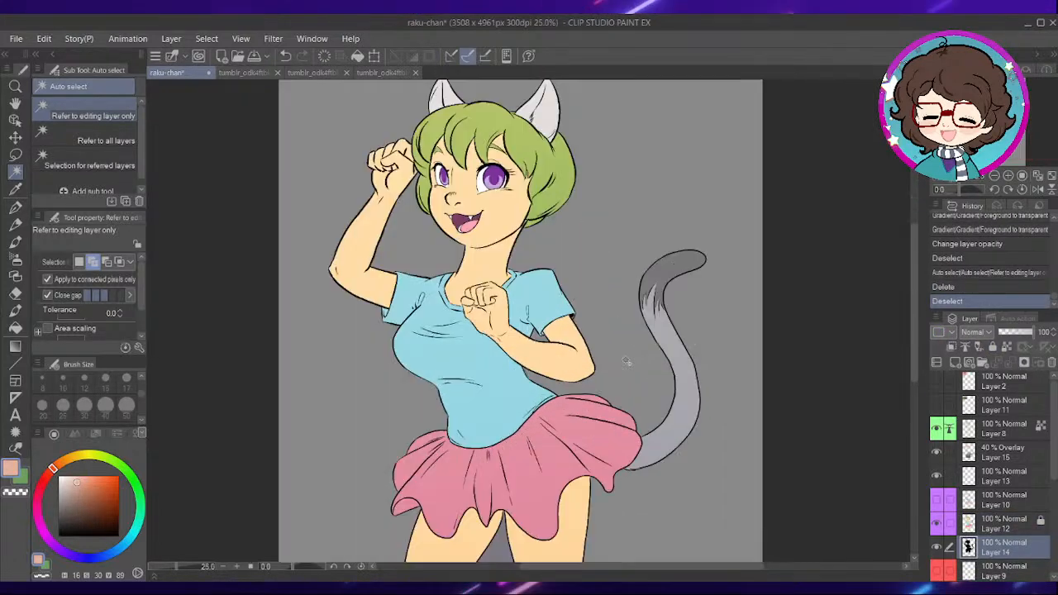
- Restore the selection between the legs, delete that area from the Overlay gradient on Layer 15, and deselect
drag(749, 420, 768, 344)
key(ctrl+z)
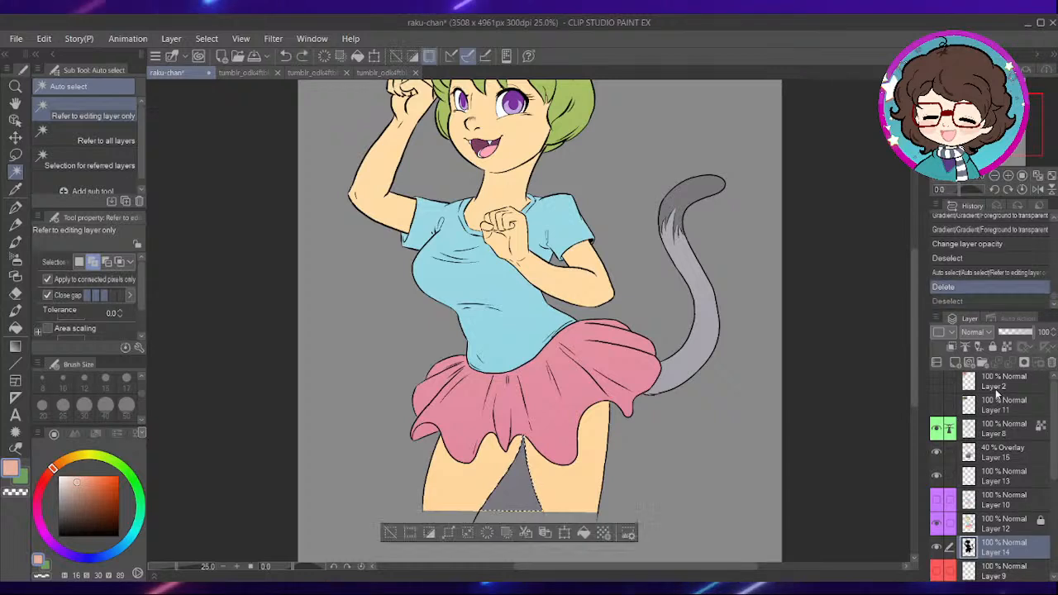
click(998, 448)
click(487, 533)
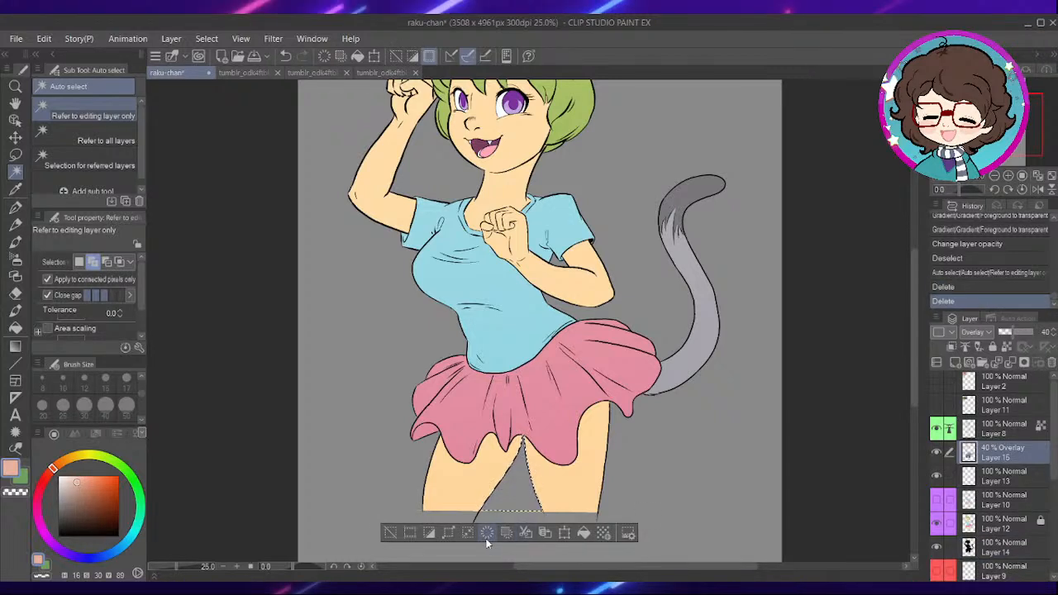
key(ctrl+d)
scroll(628, 390, down, 2)
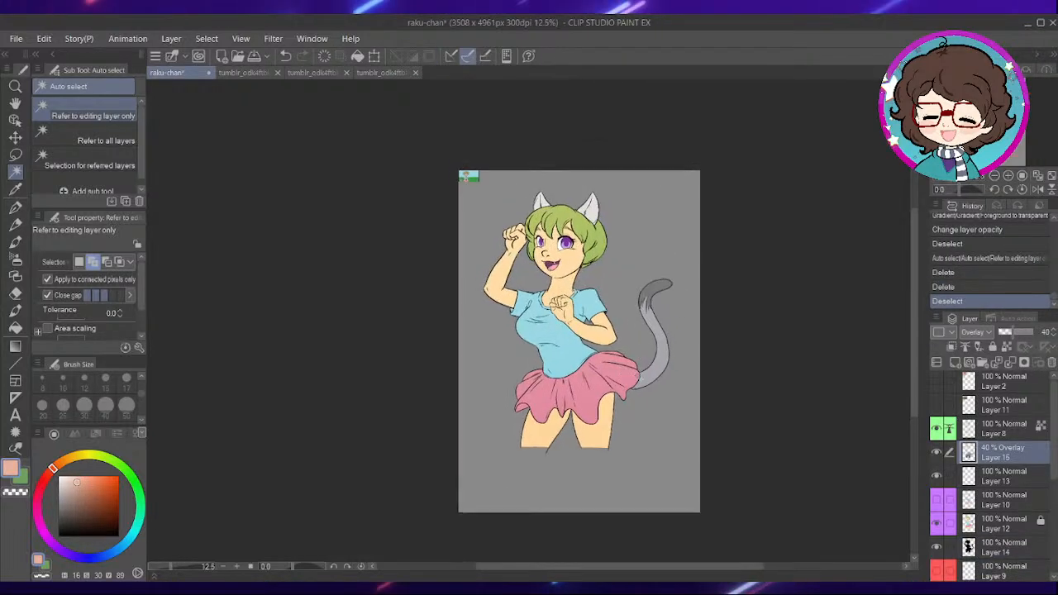
- Show the shading on Layer 10, hide the reference on Layer 13, and move the Overlay gradient layer above Layer 8
scroll(637, 393, up, 2)
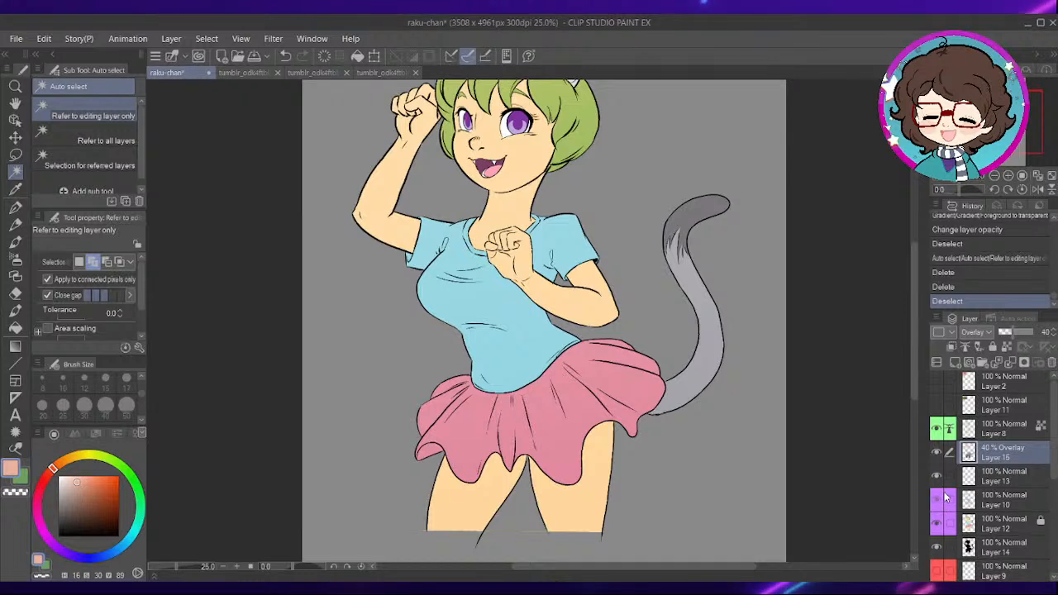
click(938, 499)
scroll(857, 345, down, 2)
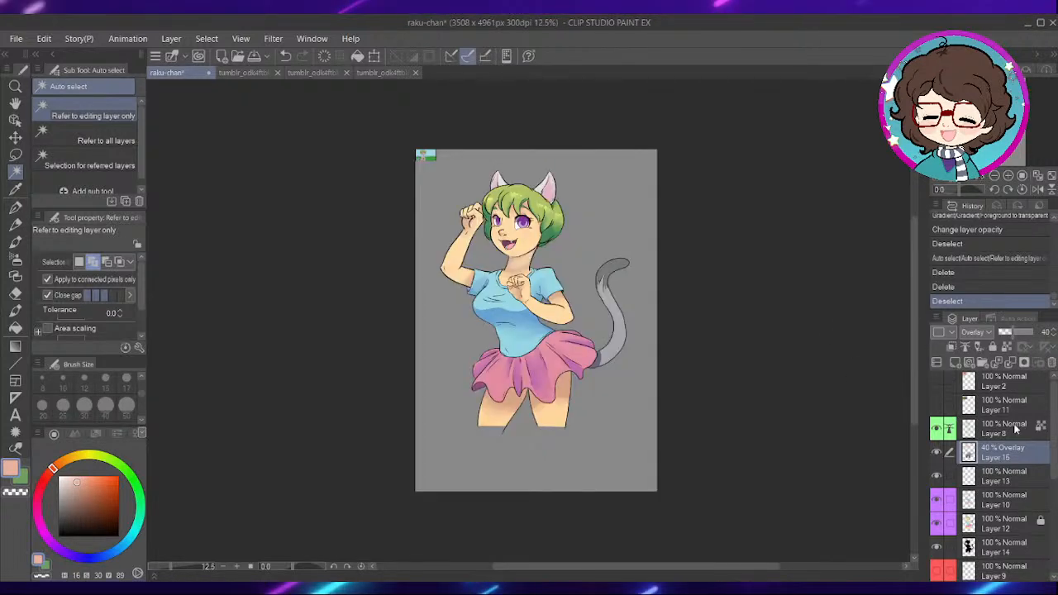
drag(1053, 424, 1053, 380)
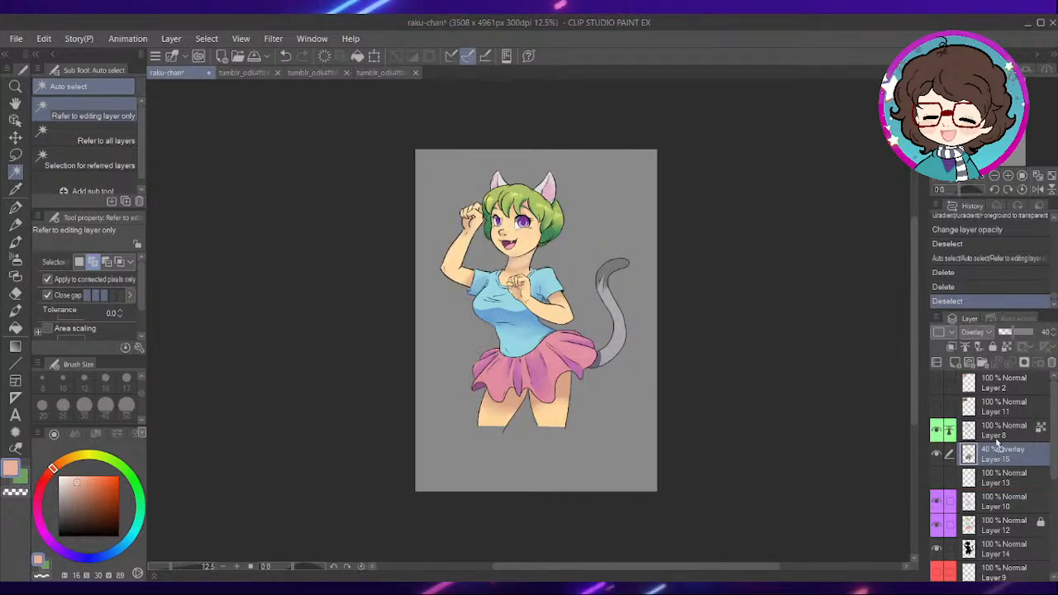
drag(999, 426, 999, 425)
- Try painting white highlights on the irises with the Turnip pen on Layer 10
drag(678, 281, 751, 369)
scroll(606, 279, up, 4)
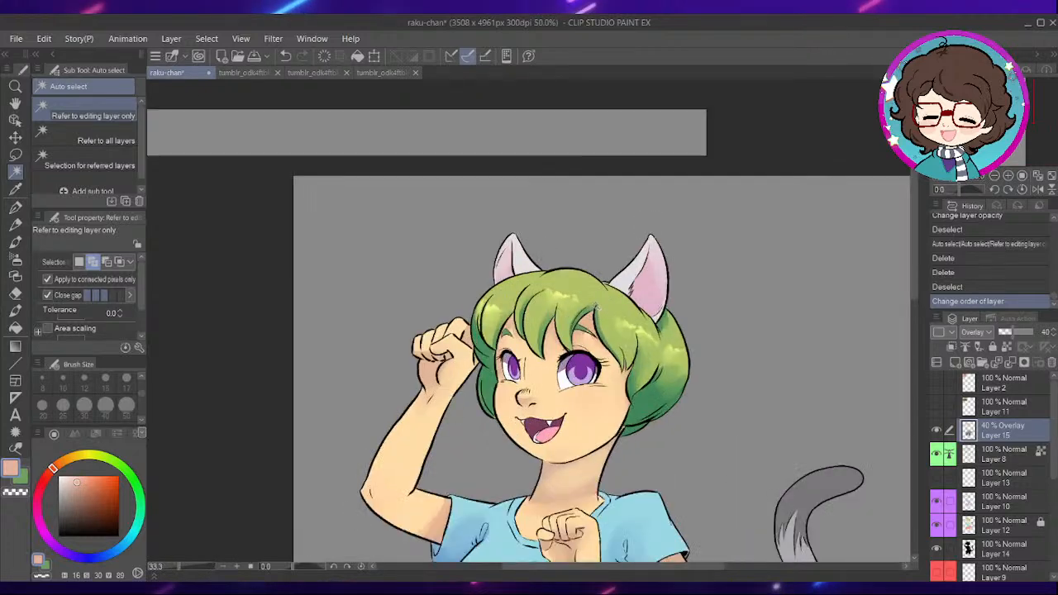
scroll(492, 414, up, 3)
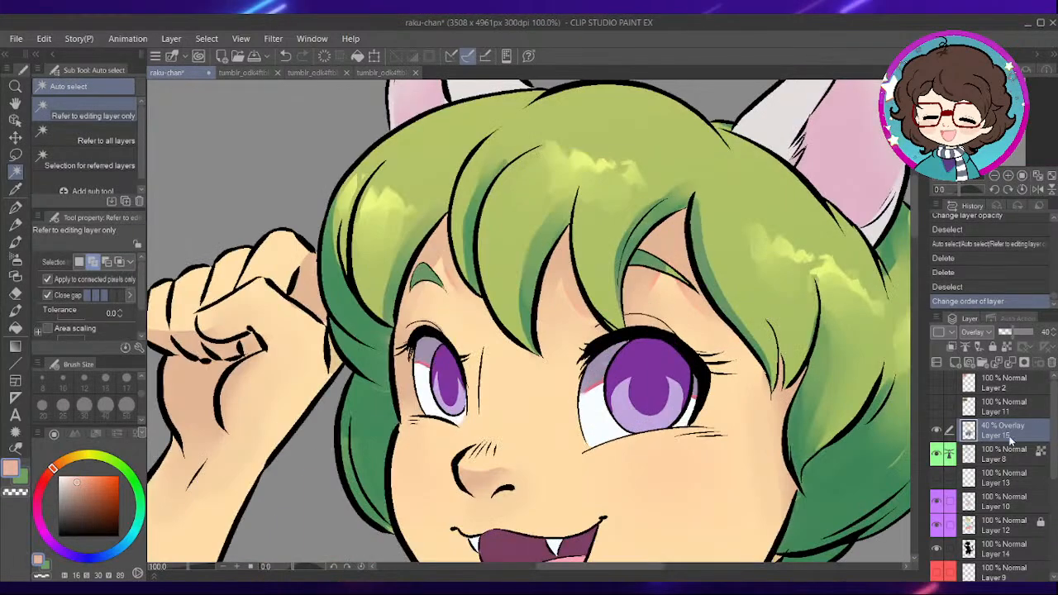
click(1000, 501)
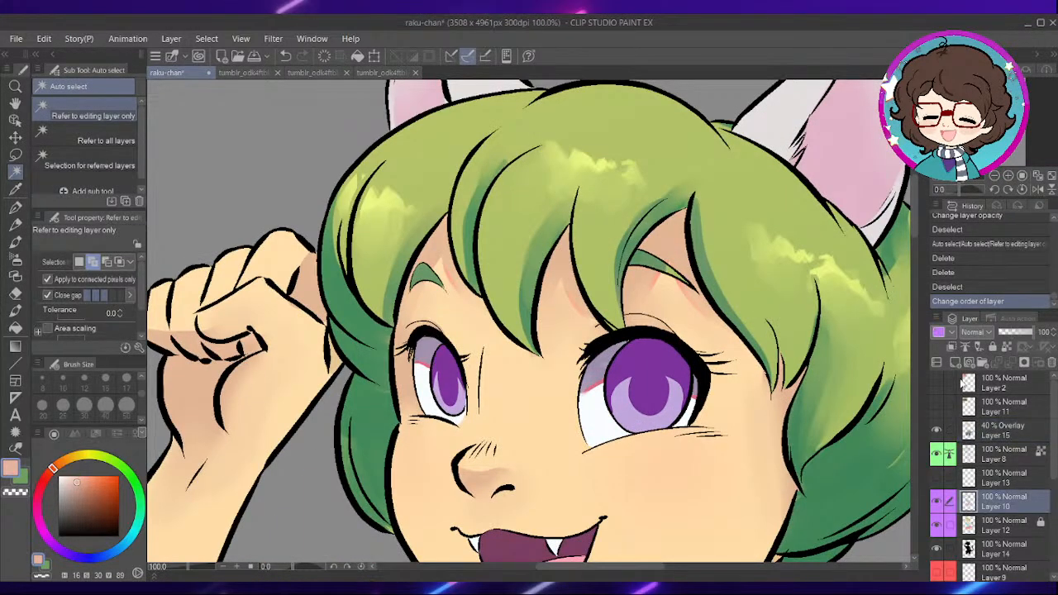
scroll(518, 379, up, 1)
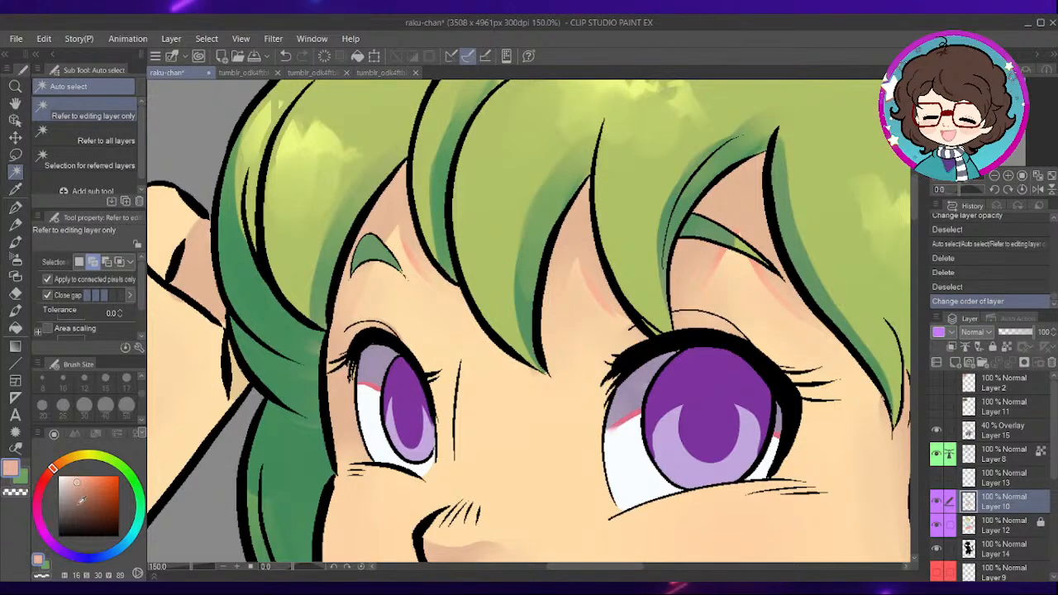
key(p)
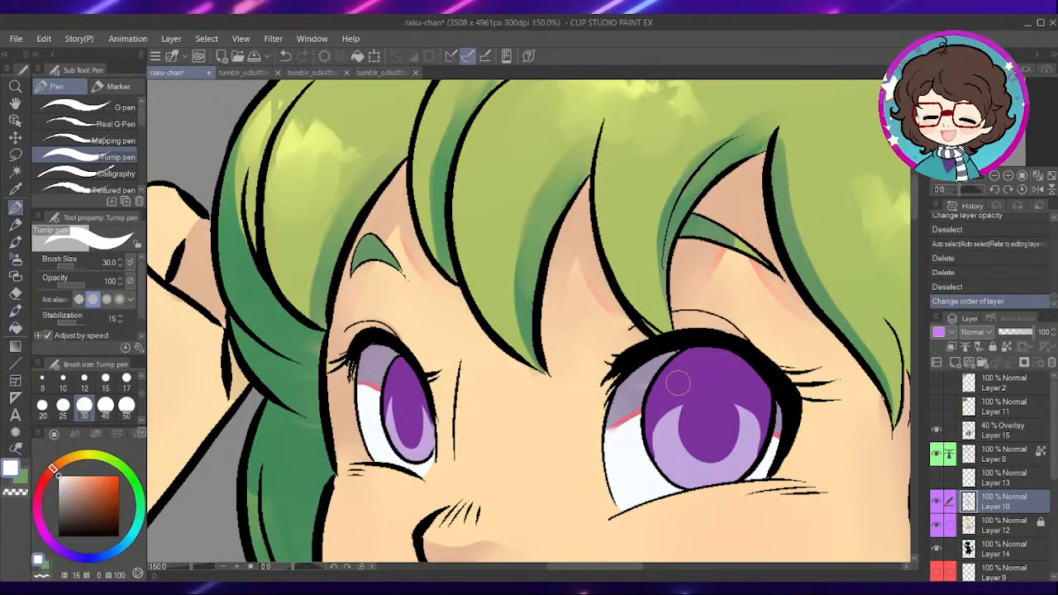
scroll(677, 367, up, 1)
mouse_move(678, 403)
mouse_down()
mouse_move(669, 410)
mouse_move(686, 408)
mouse_up()
drag(628, 448, 767, 406)
drag(434, 354, 429, 366)
key(ctrl+z)
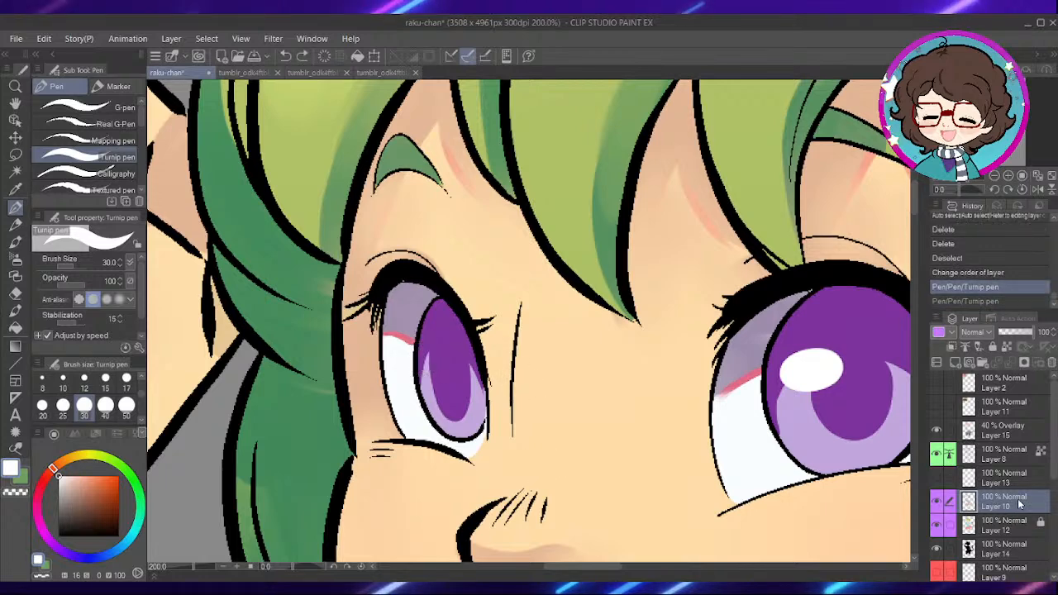
key(ctrl+z)
- Add a raster layer above Layer 8 and paint white highlights on both irises with the size 30 Turnip pen
click(1001, 451)
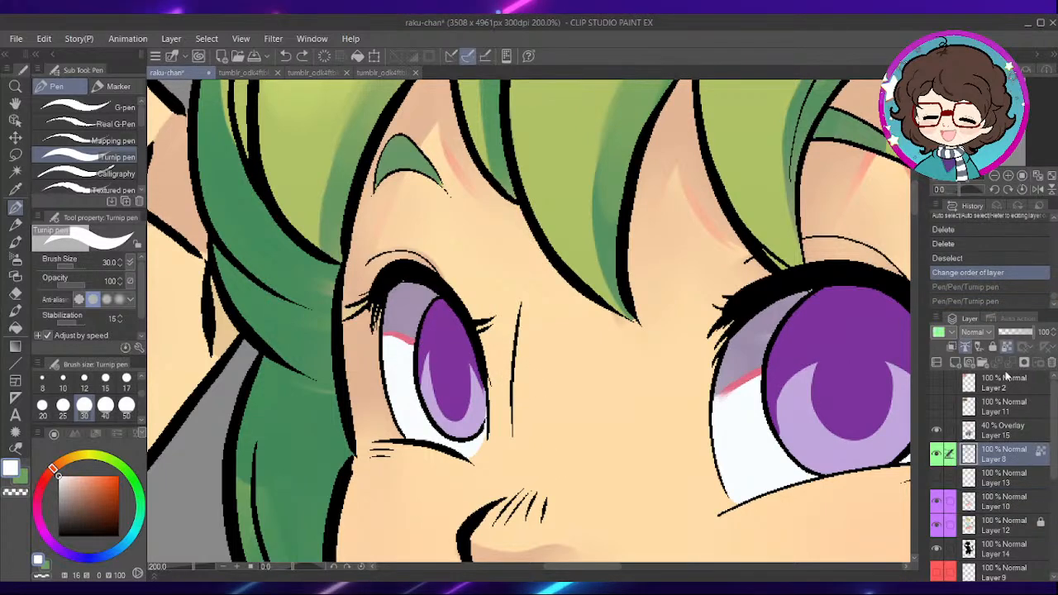
click(956, 362)
drag(769, 385, 806, 373)
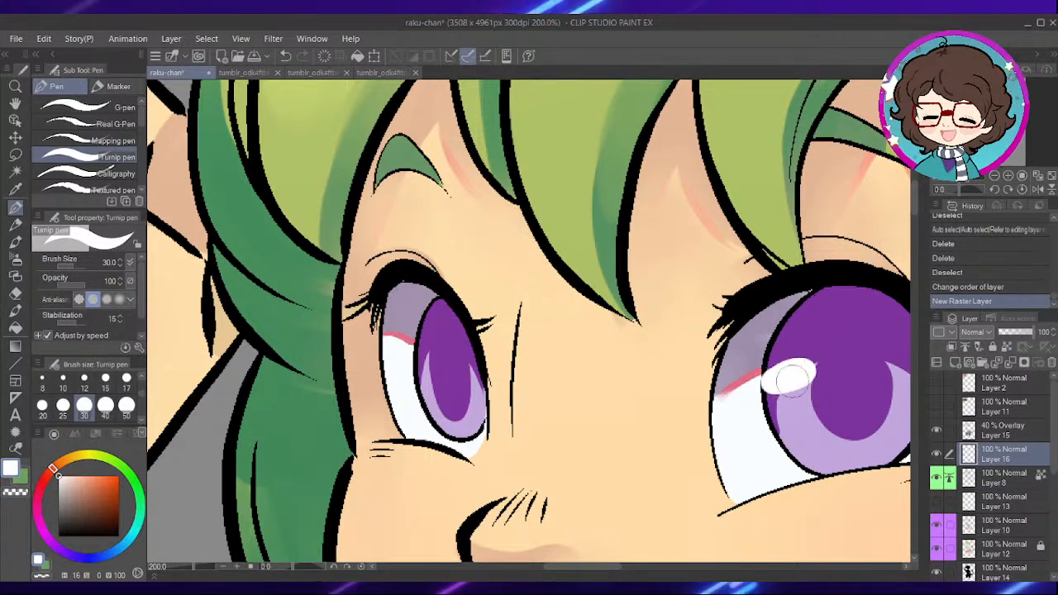
drag(416, 361, 435, 354)
drag(786, 379, 803, 374)
scroll(885, 349, down, 3)
scroll(835, 416, up, 4)
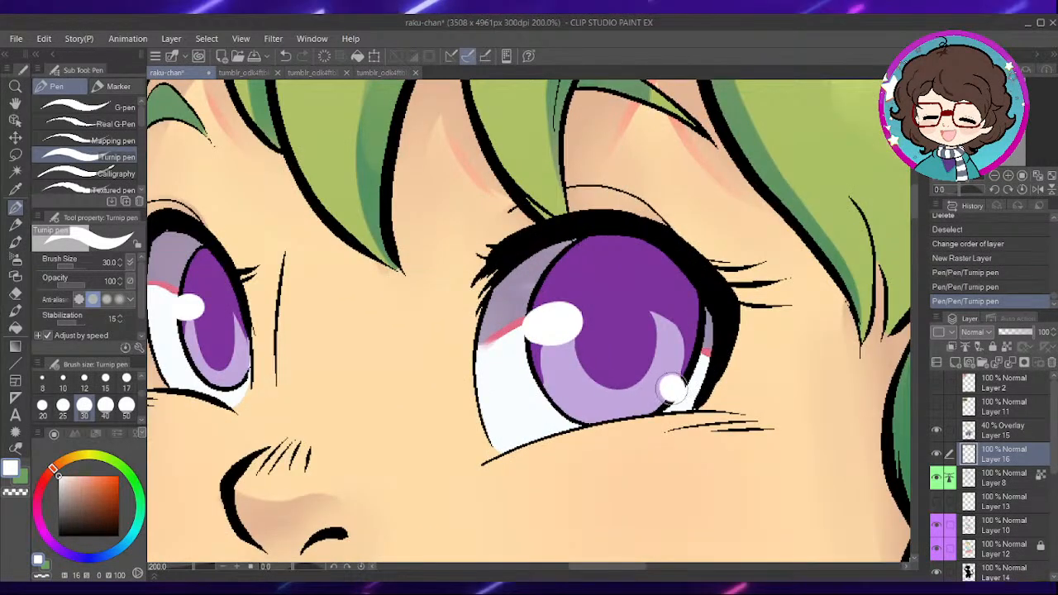
click(671, 387)
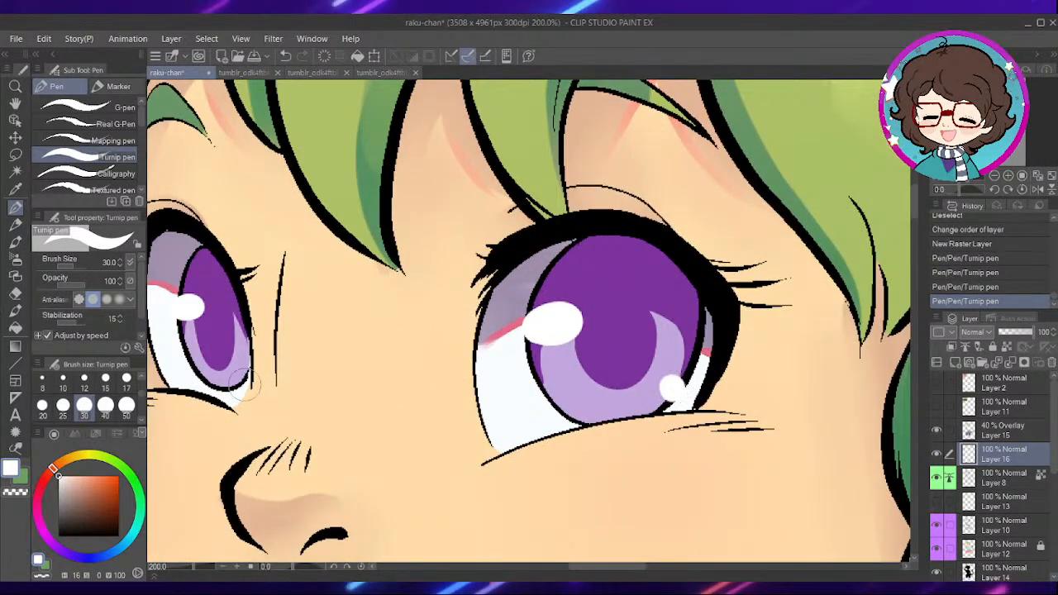
scroll(653, 211, down, 6)
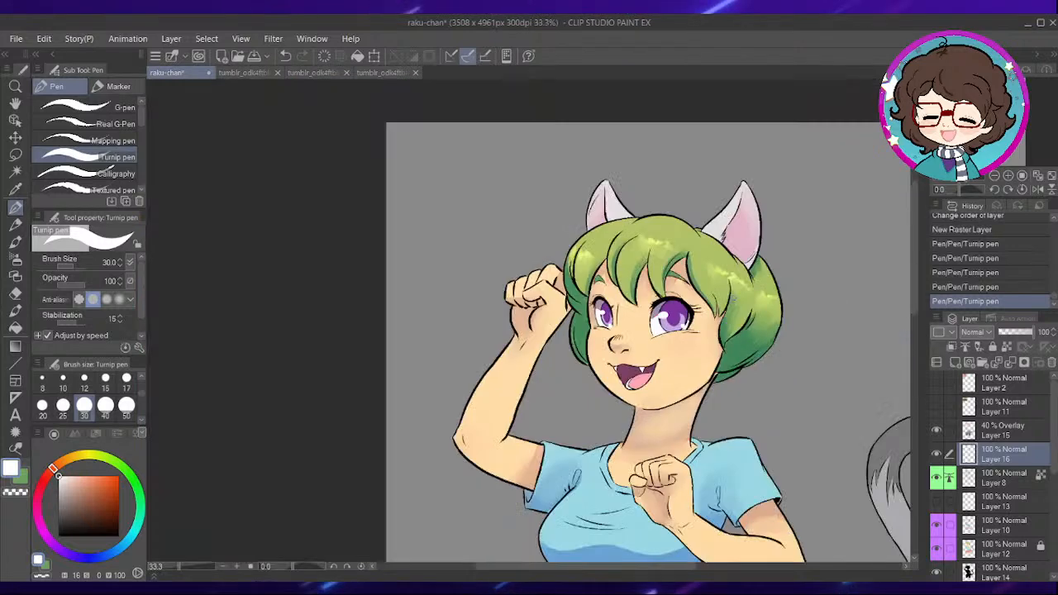
- Add a new raster layer for the background directly above Layer 1, beneath all the character layers
drag(709, 323, 596, 216)
drag(656, 256, 641, 296)
scroll(640, 248, up, 2)
key(ctrl+minus)
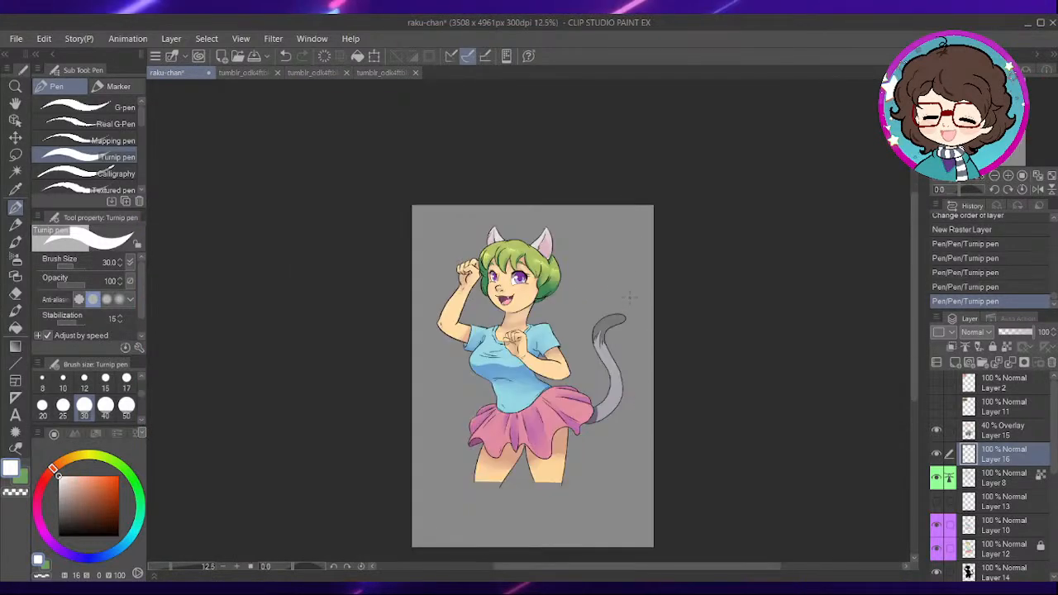
scroll(1025, 561, down, 5)
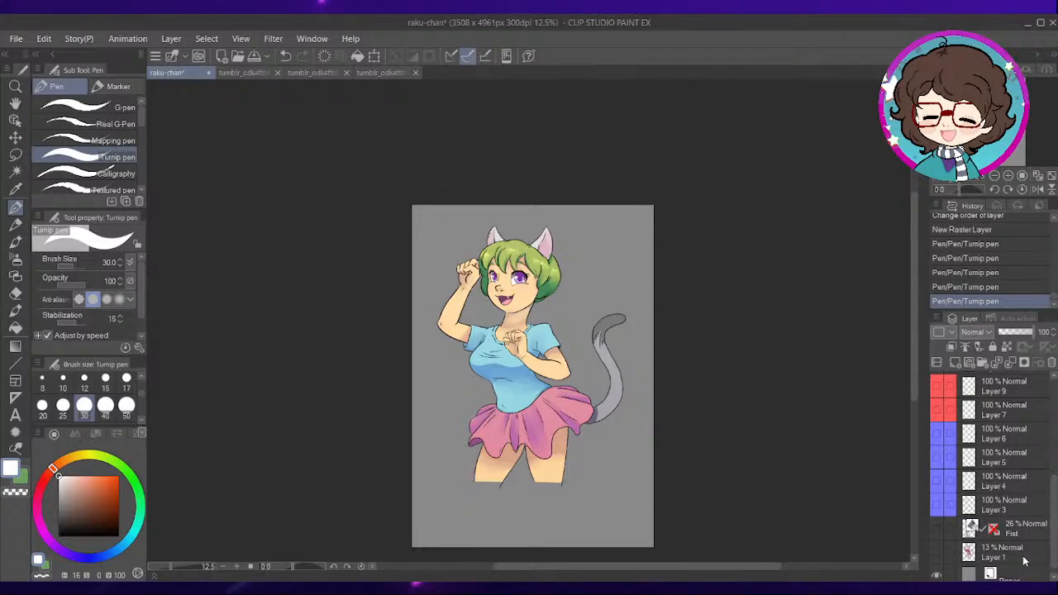
click(1024, 556)
click(956, 363)
- Show the reference thumbnail on Layer 13 and sample the light blue of its sky
scroll(951, 413, up, 5)
click(937, 381)
click(937, 383)
click(937, 406)
click(940, 414)
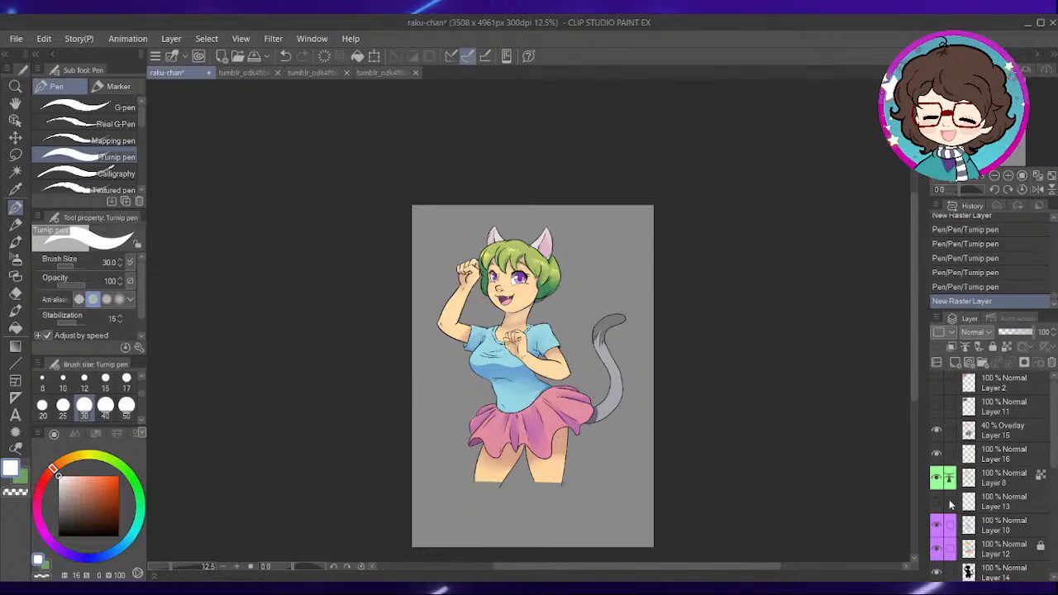
scroll(448, 243, up, 5)
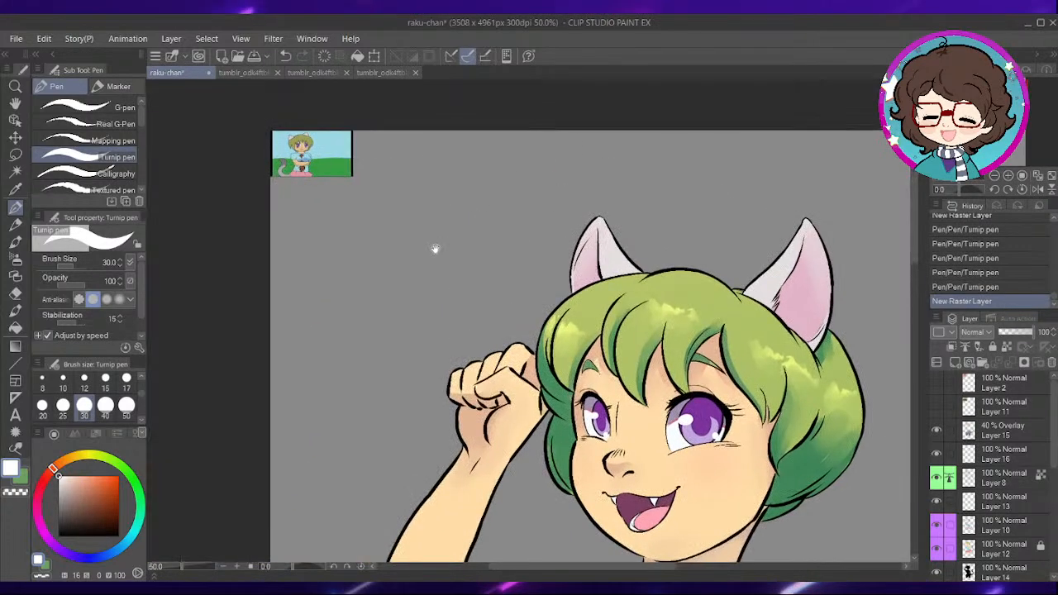
drag(448, 243, 564, 372)
alt+click(449, 269)
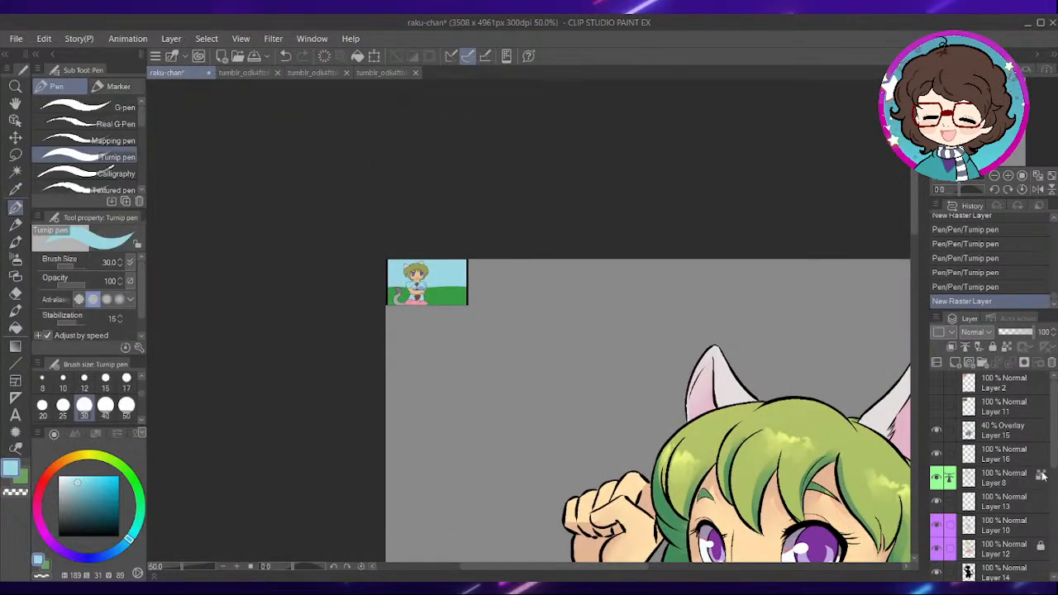
- Fill the whole background on Layer 17 with the sampled light blue, using Fill with Refer only to editing layer
scroll(1042, 461, down, 5)
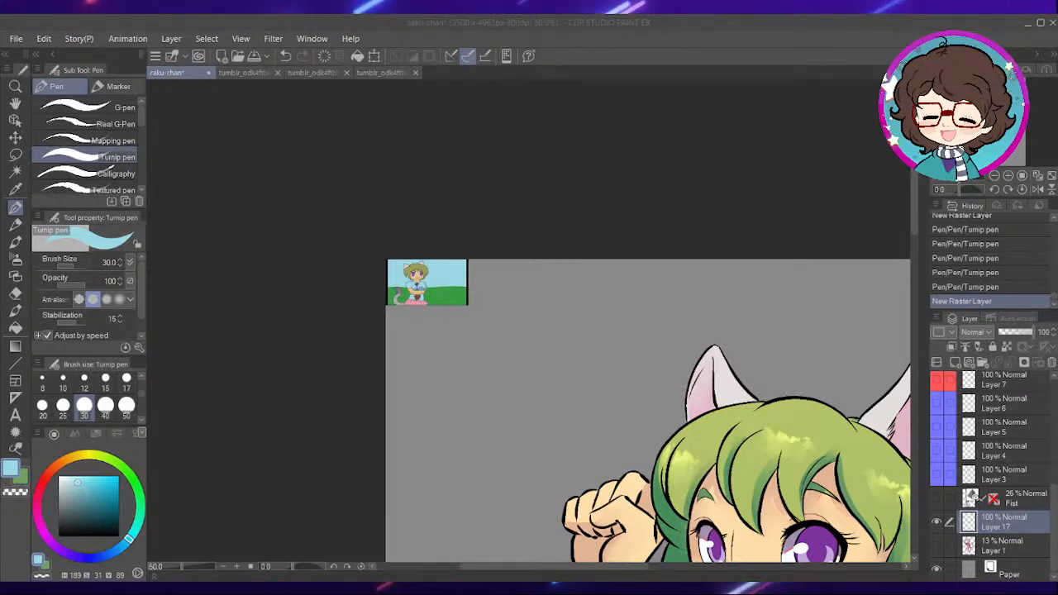
click(778, 49)
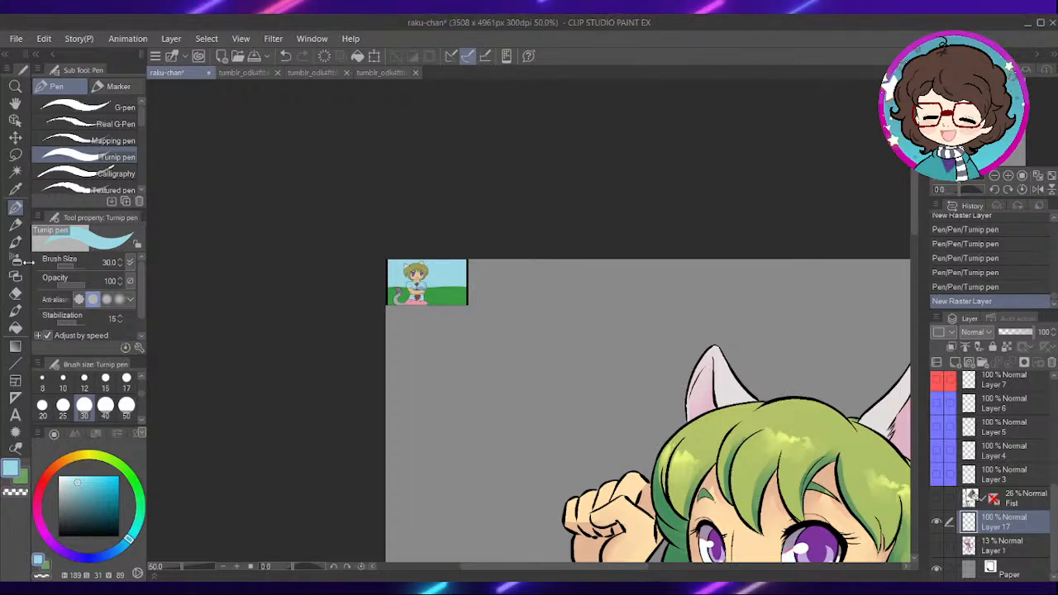
click(14, 328)
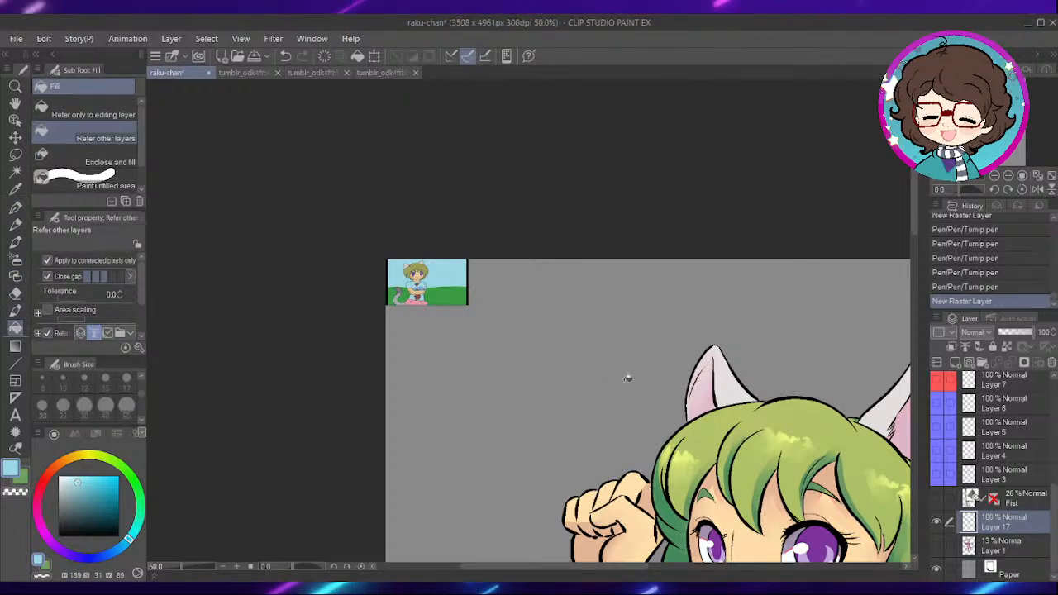
click(91, 114)
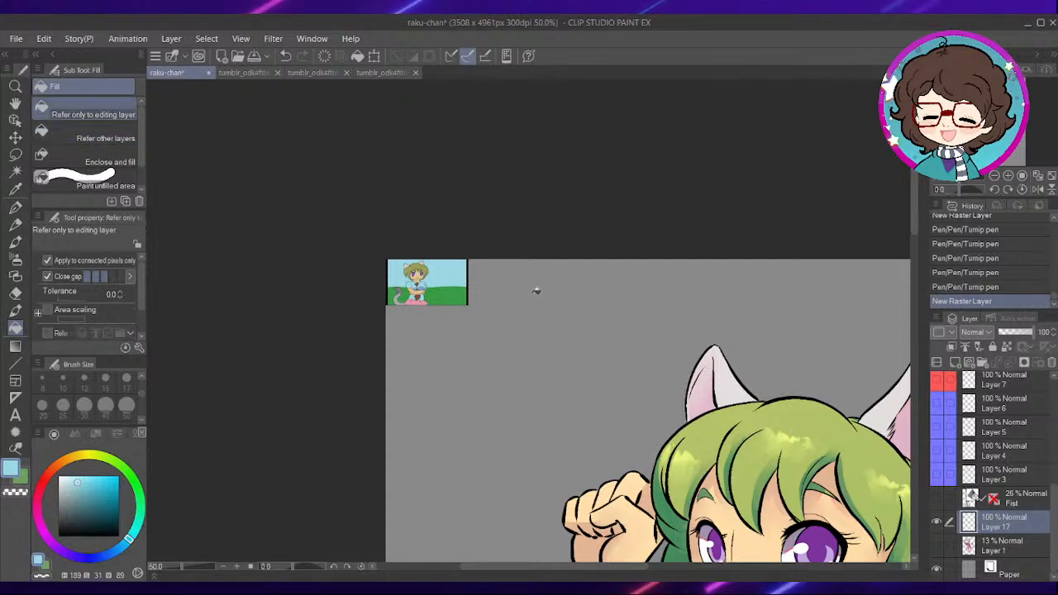
click(576, 338)
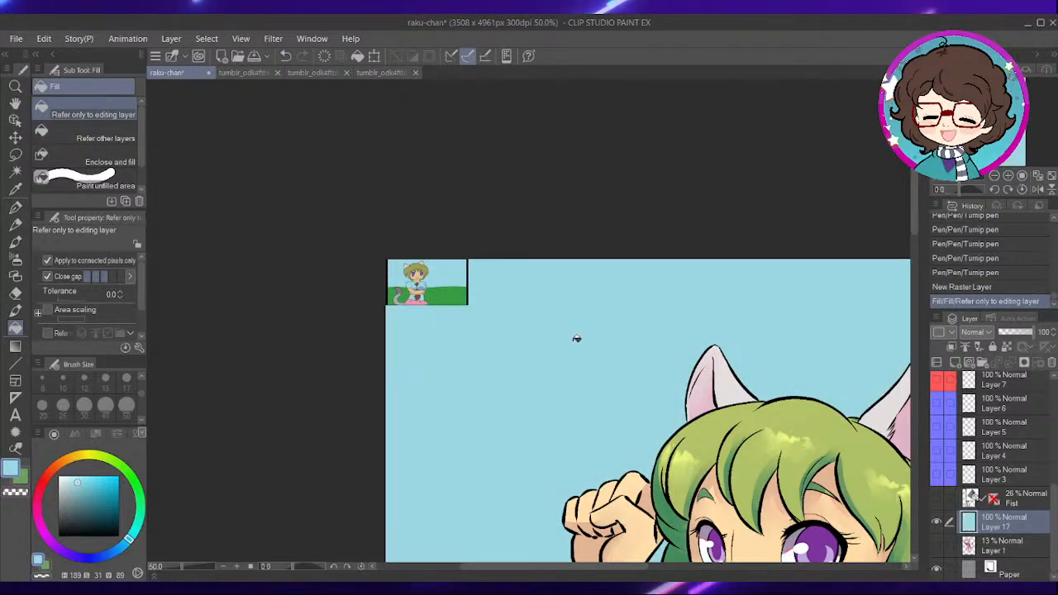
- Sample the thumbnail's grass green and draw a curved horizon across the page behind the waist with the Turnip pen at size 250, without anti-aliasing
alt+click(444, 295)
scroll(488, 310, down, 4)
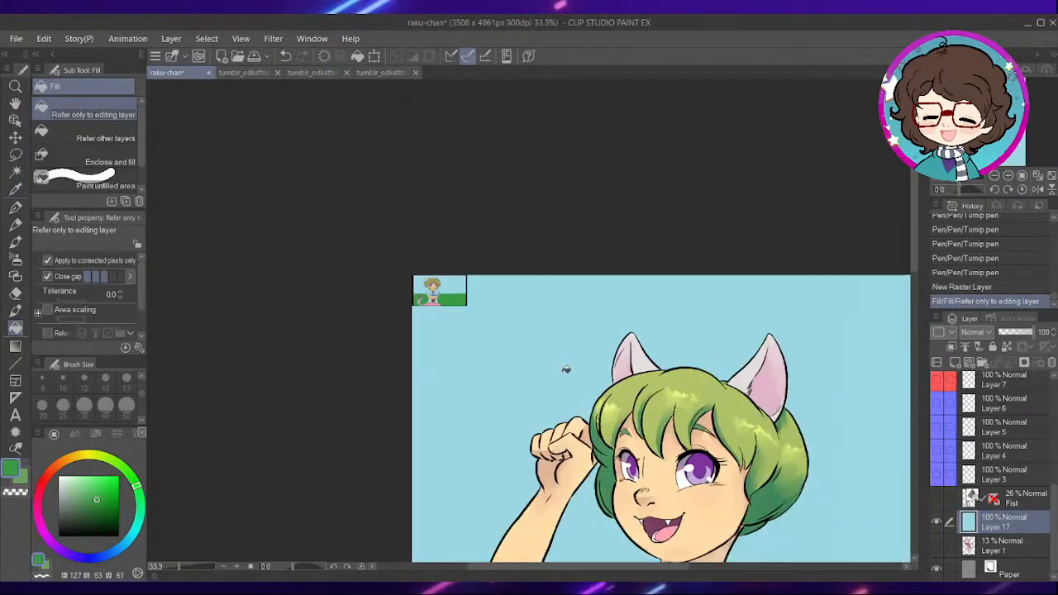
mouse_move(754, 482)
mouse_down()
mouse_move(688, 351)
mouse_move(649, 320)
mouse_up()
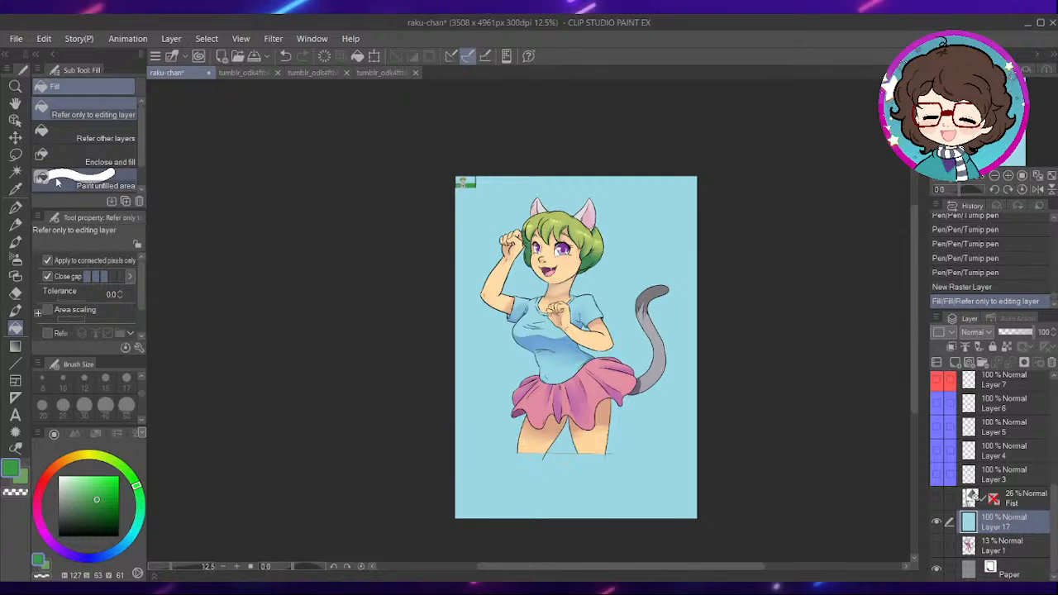
click(14, 241)
key(ctrl+plus)
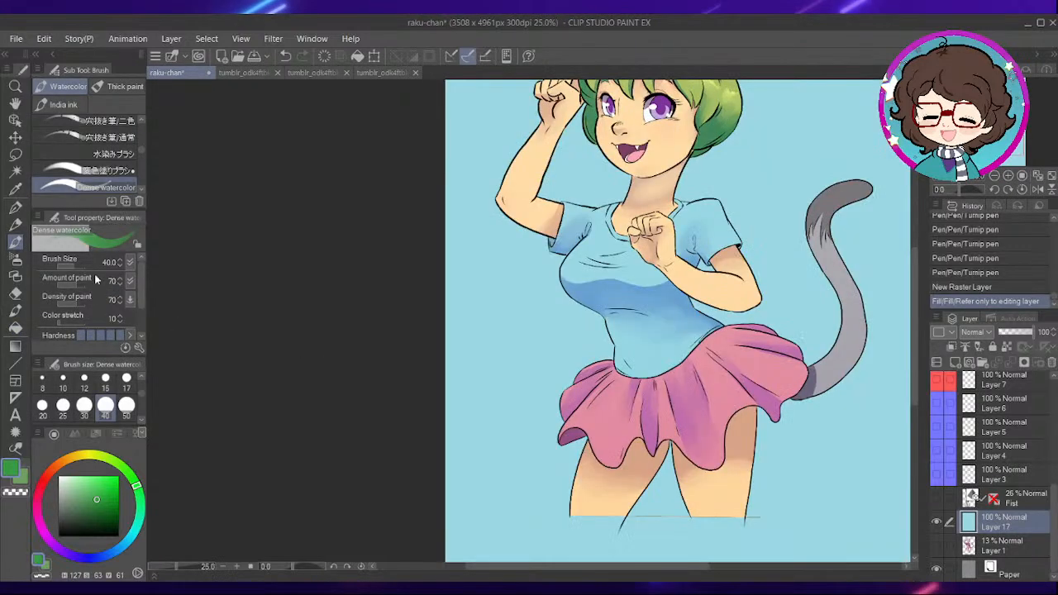
click(17, 225)
click(15, 208)
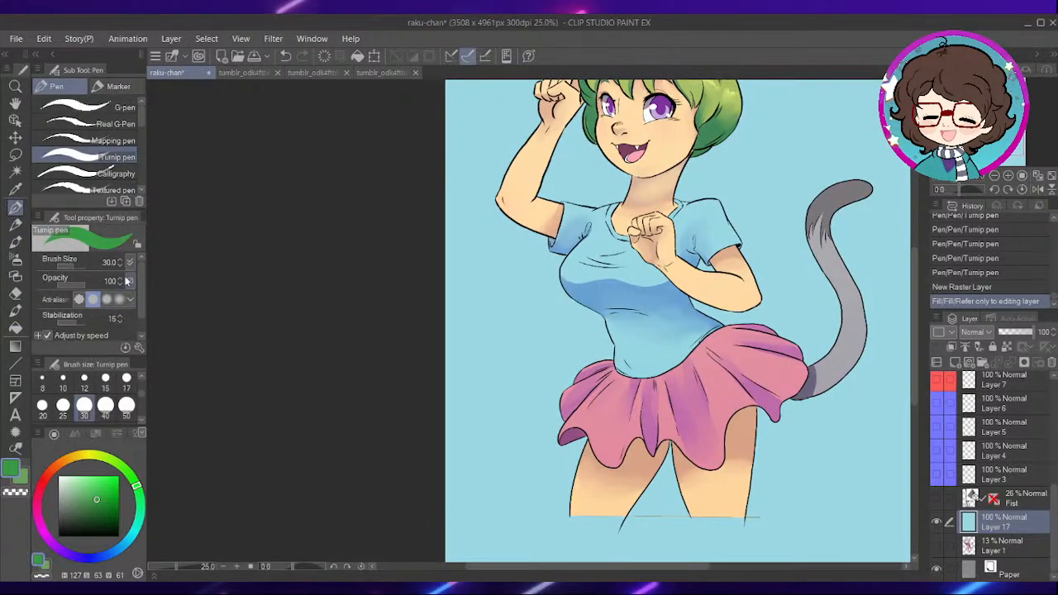
scroll(140, 406, down, 2)
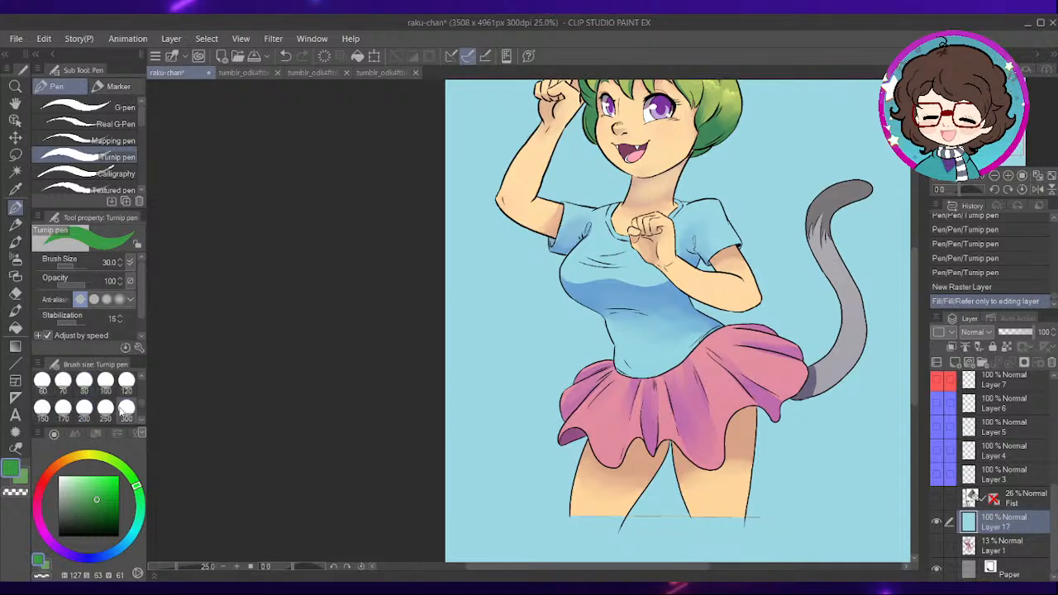
click(106, 407)
key(ctrl+minus)
drag(435, 359, 692, 370)
- Fill the area below the green horizon line on Layer 17 with the same green
key(ctrl+plus)
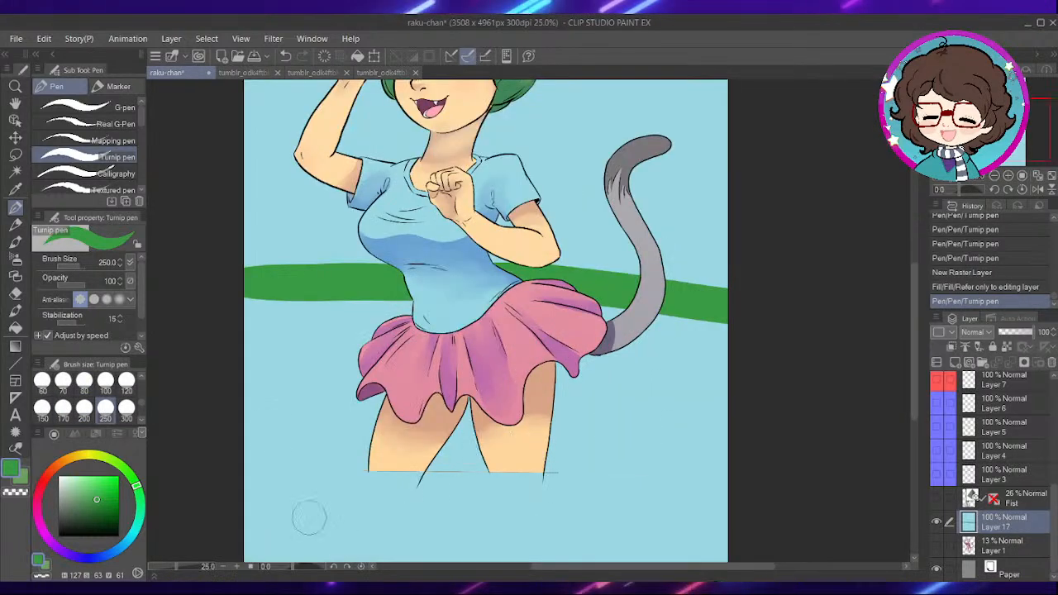
click(15, 325)
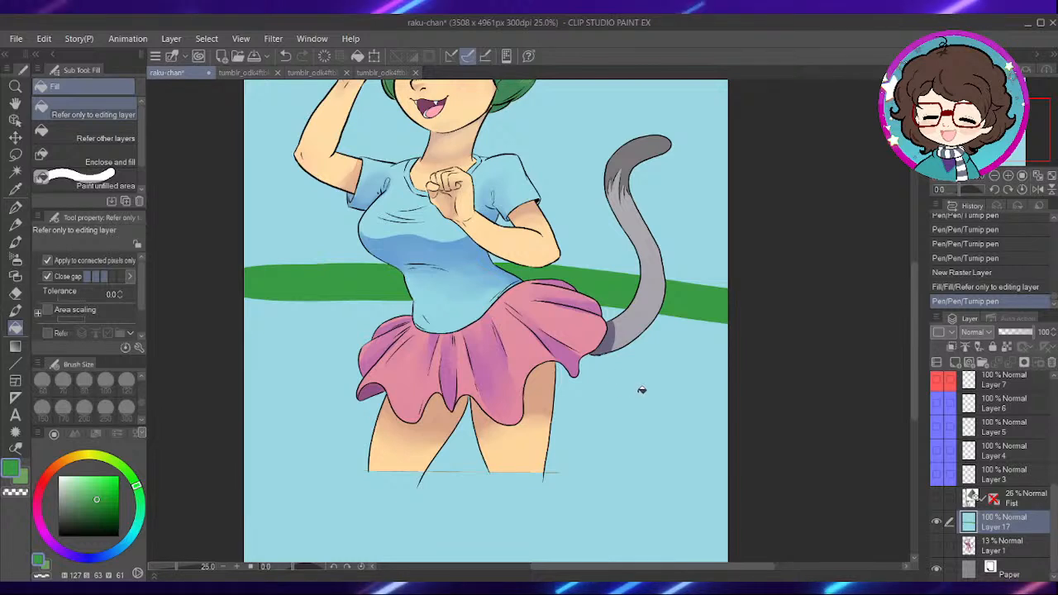
click(641, 385)
drag(677, 168, 700, 298)
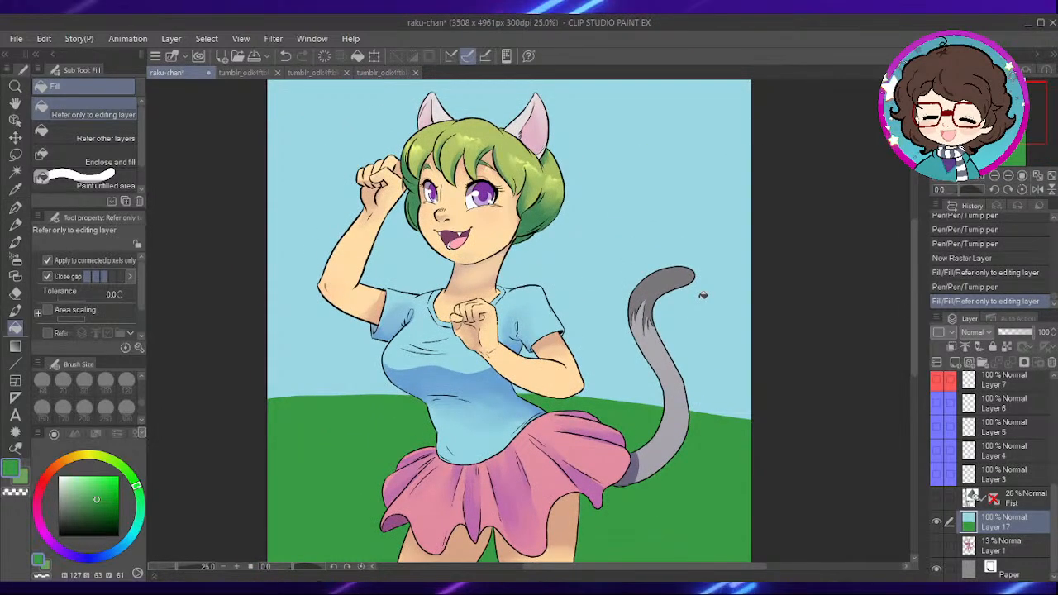